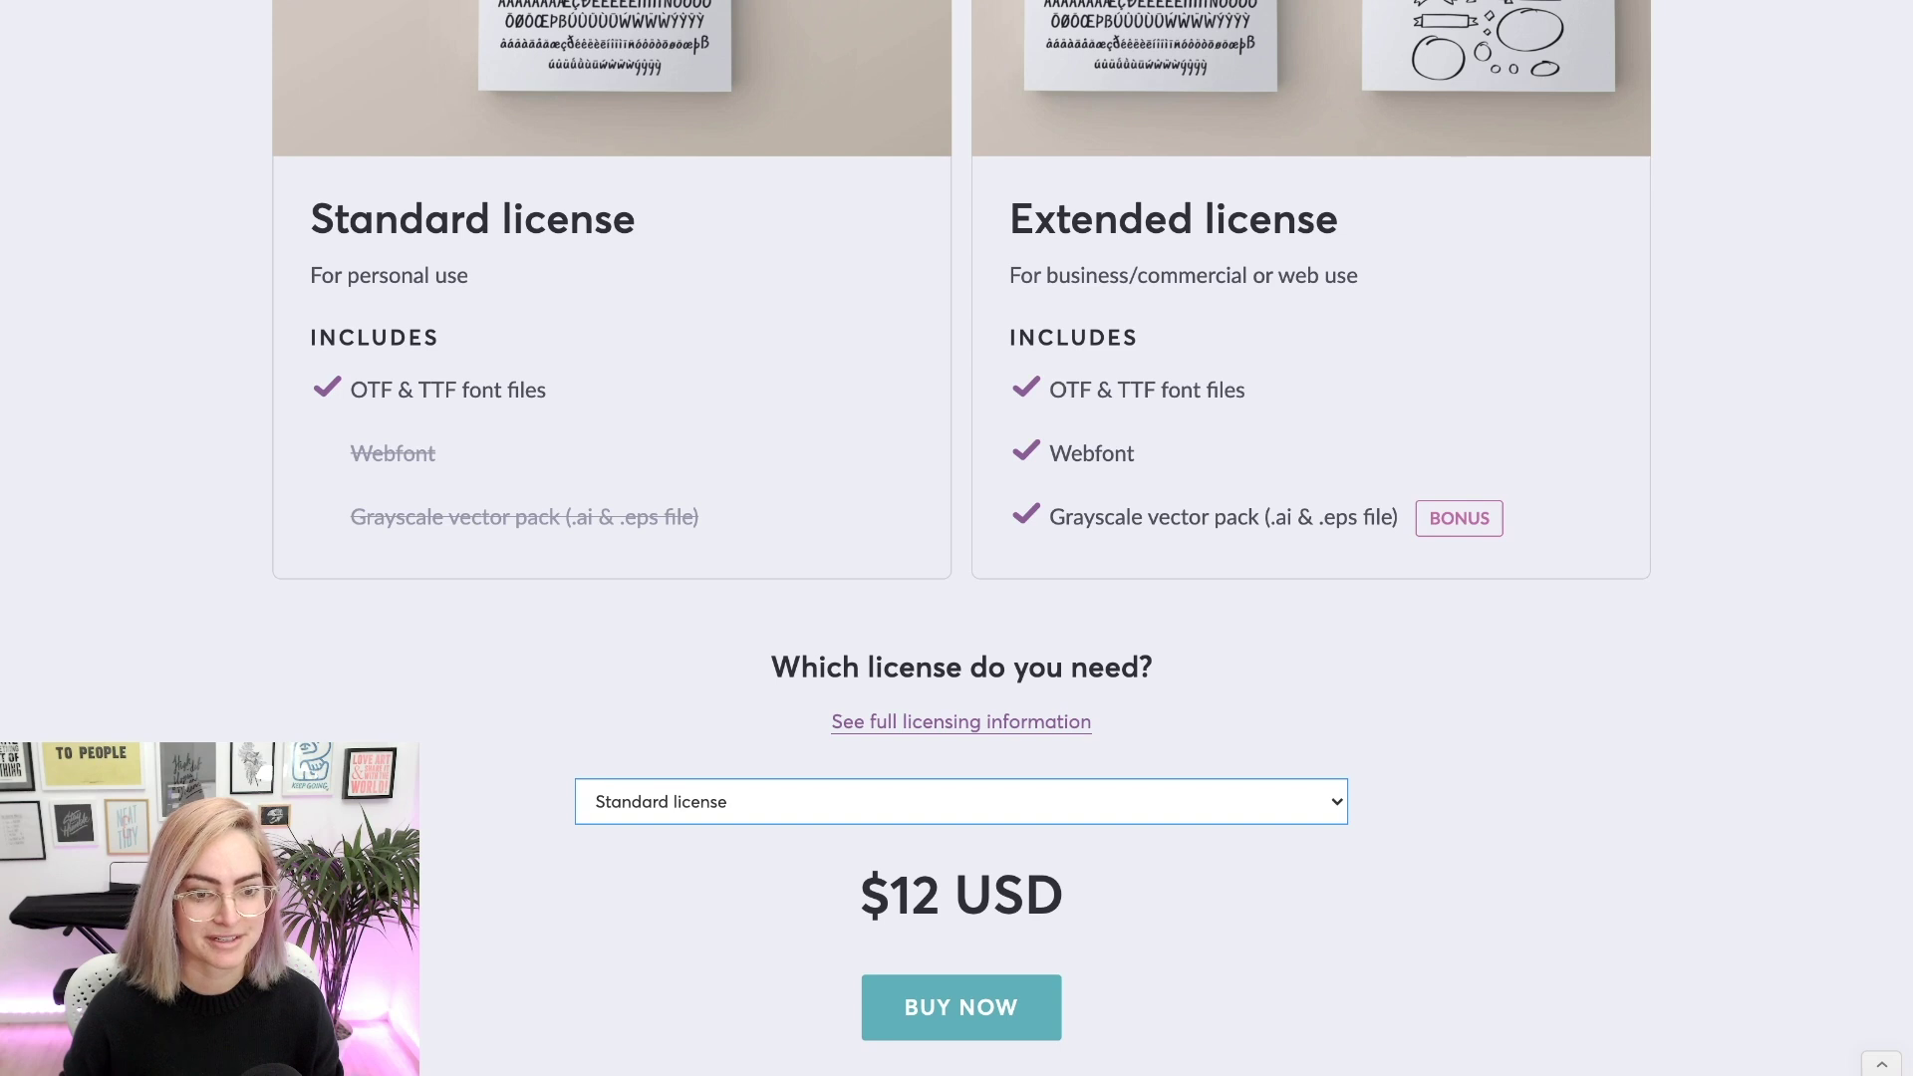
# - Review the Grayscale font page's license options and the checkout form for the extended license
pyautogui.scroll(-2, 957, 538)
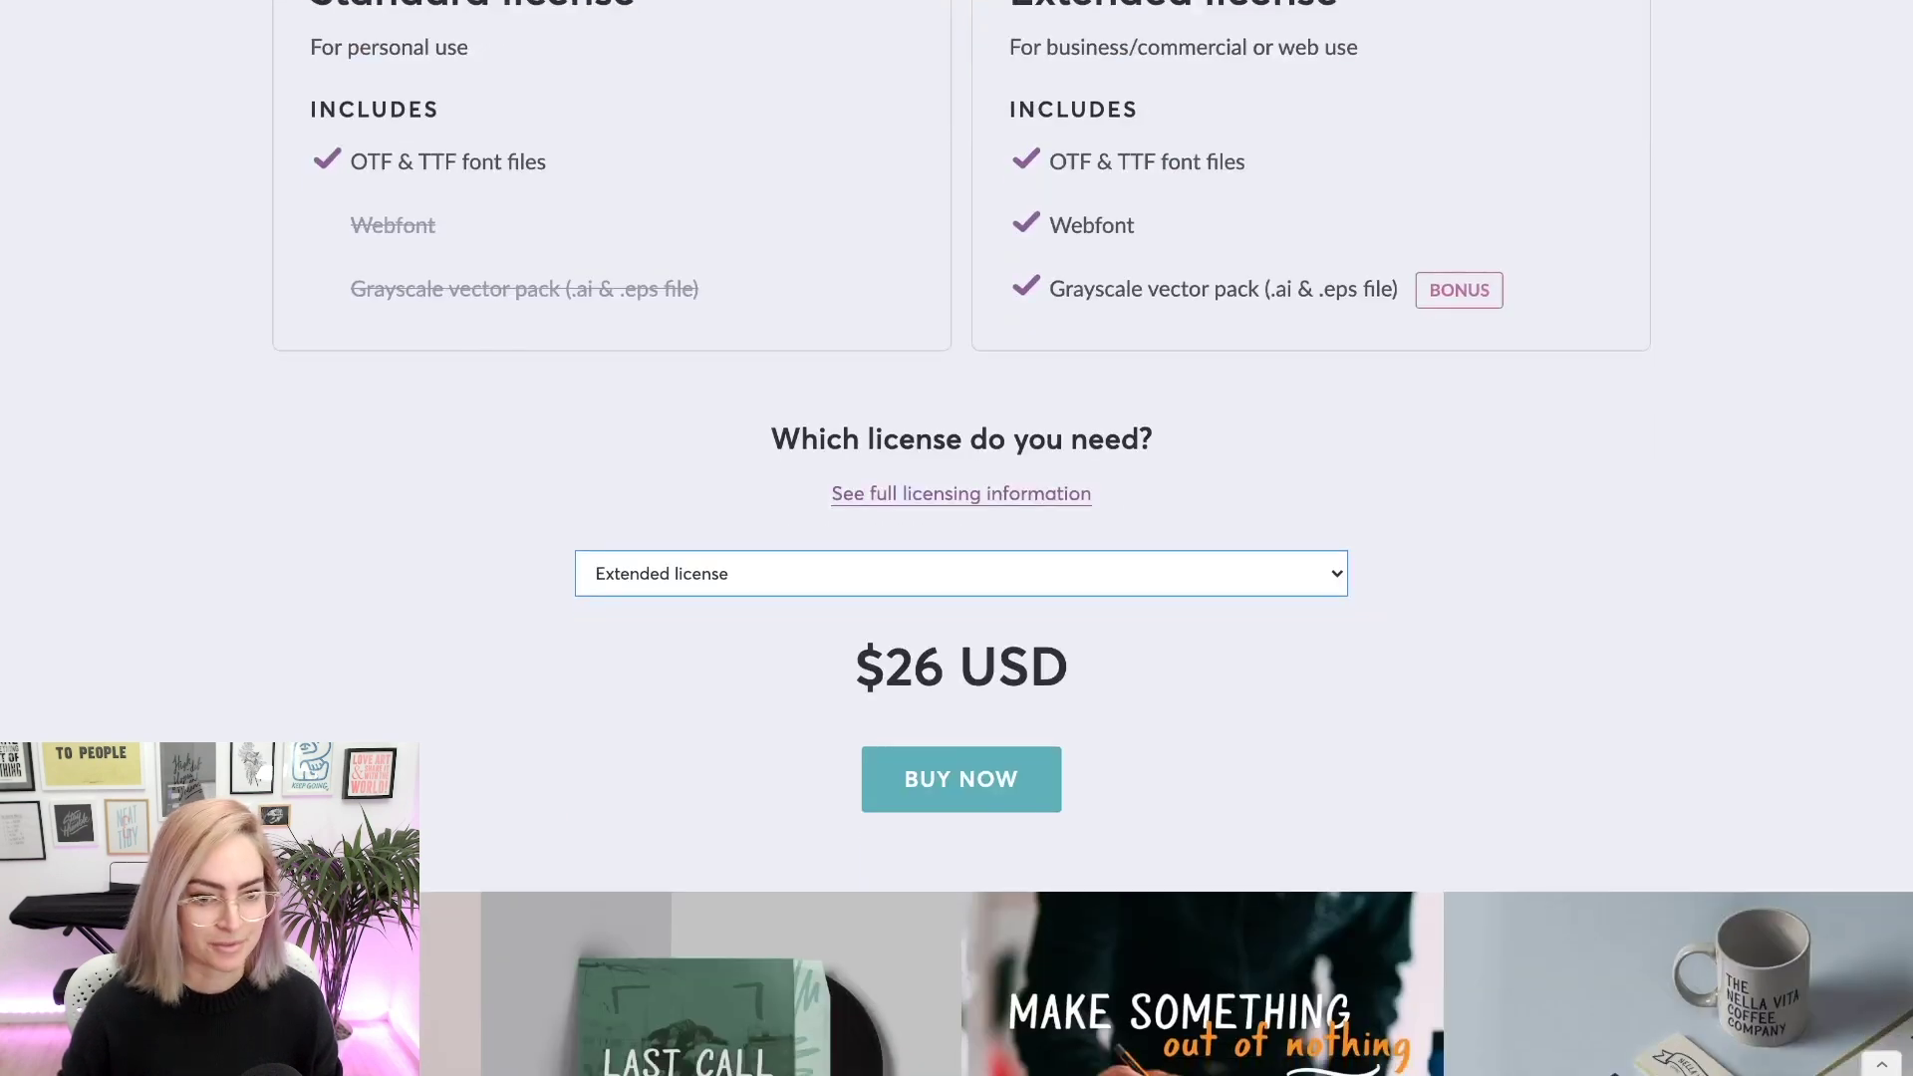
pyautogui.scroll(-8, 957, 538)
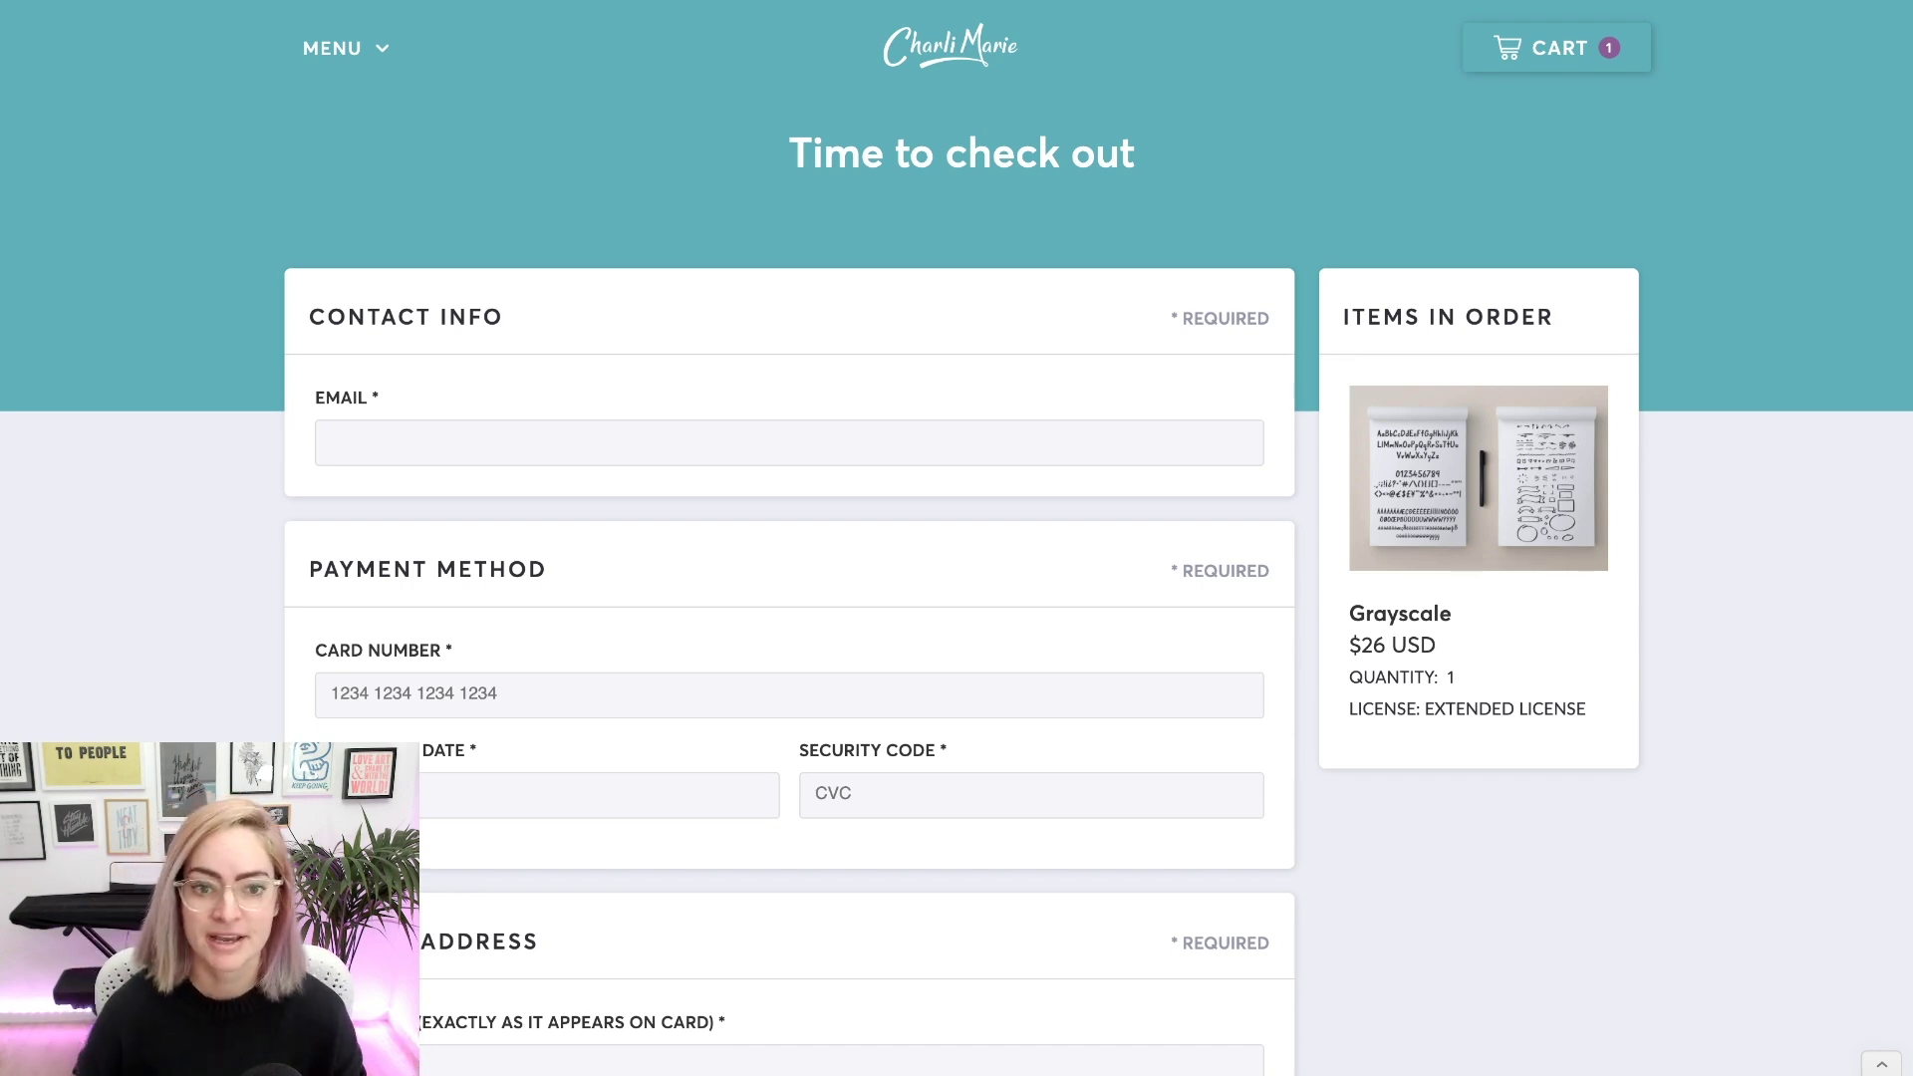
pyautogui.scroll(-15, 956, 538)
pyautogui.scroll(7, 957, 538)
pyautogui.scroll(8, 957, 538)
pyautogui.scroll(-7, 957, 538)
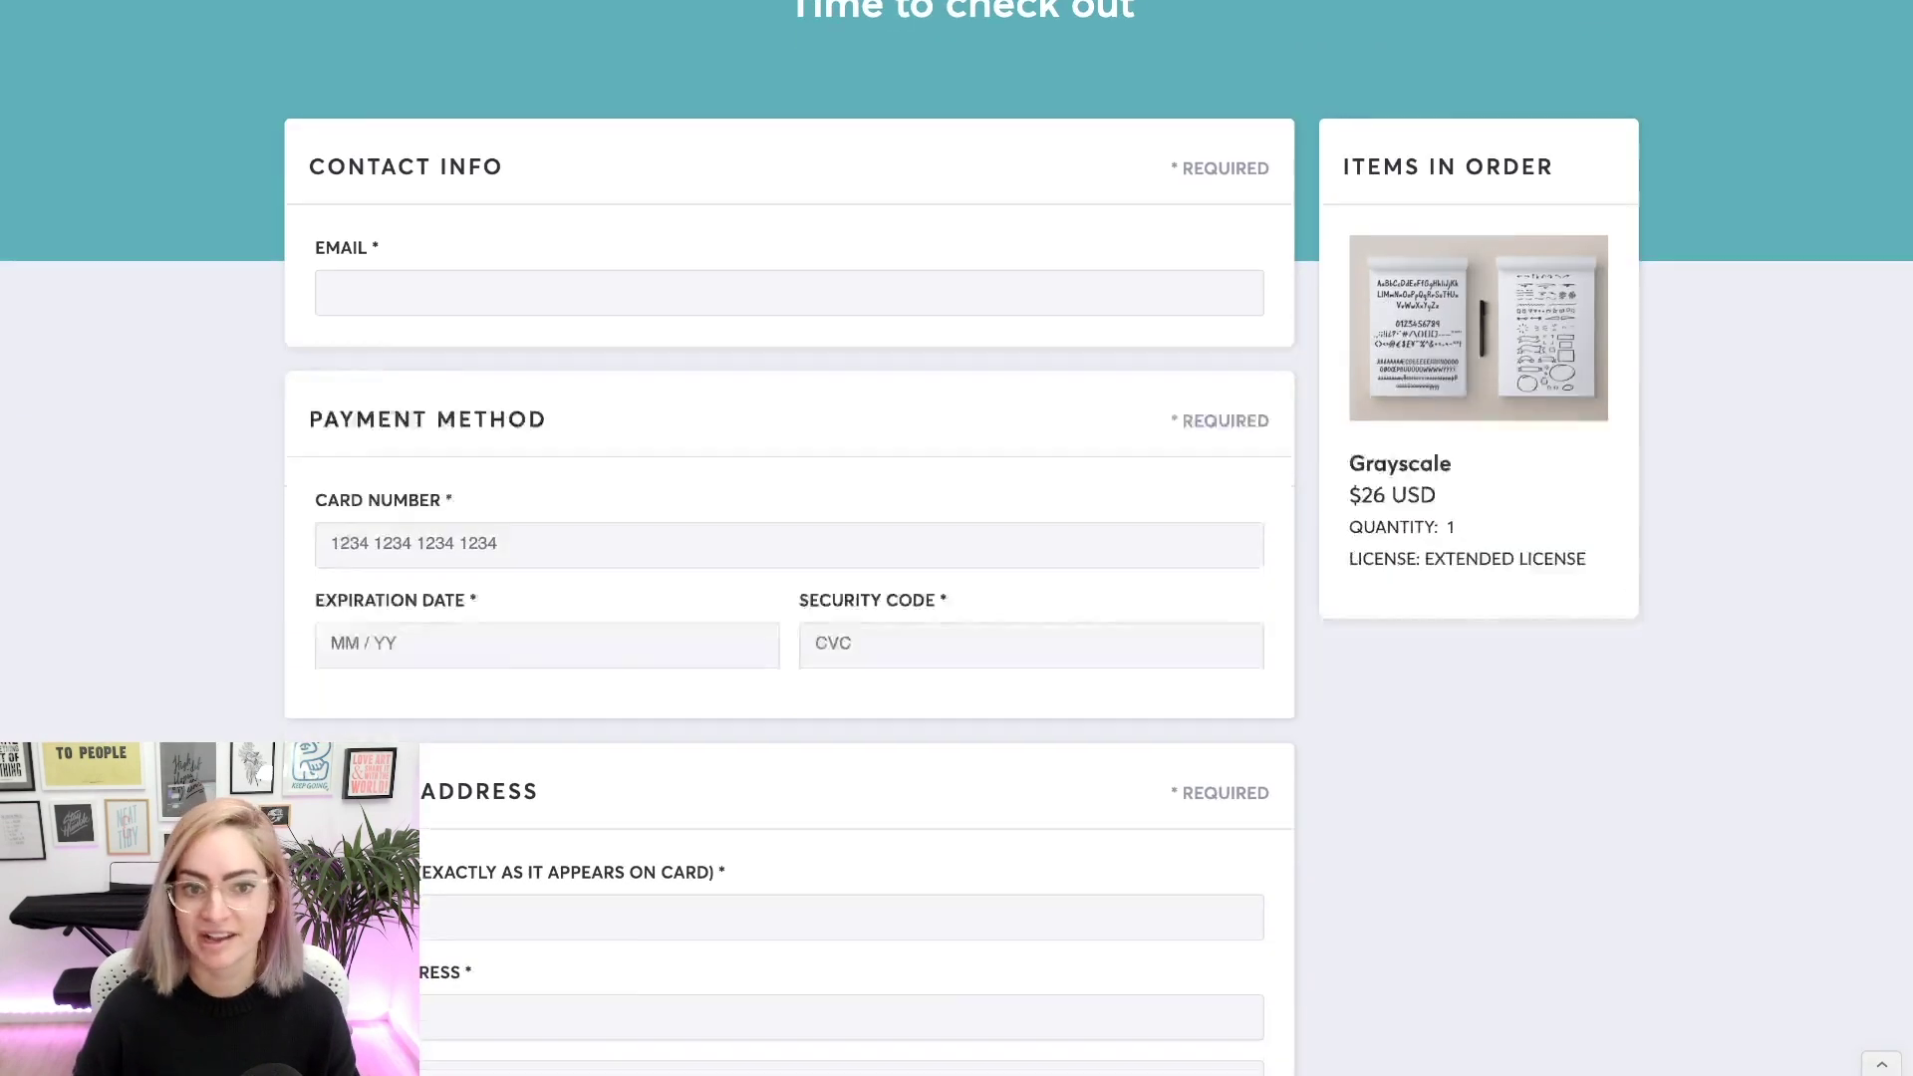
pyautogui.scroll(-8, 956, 538)
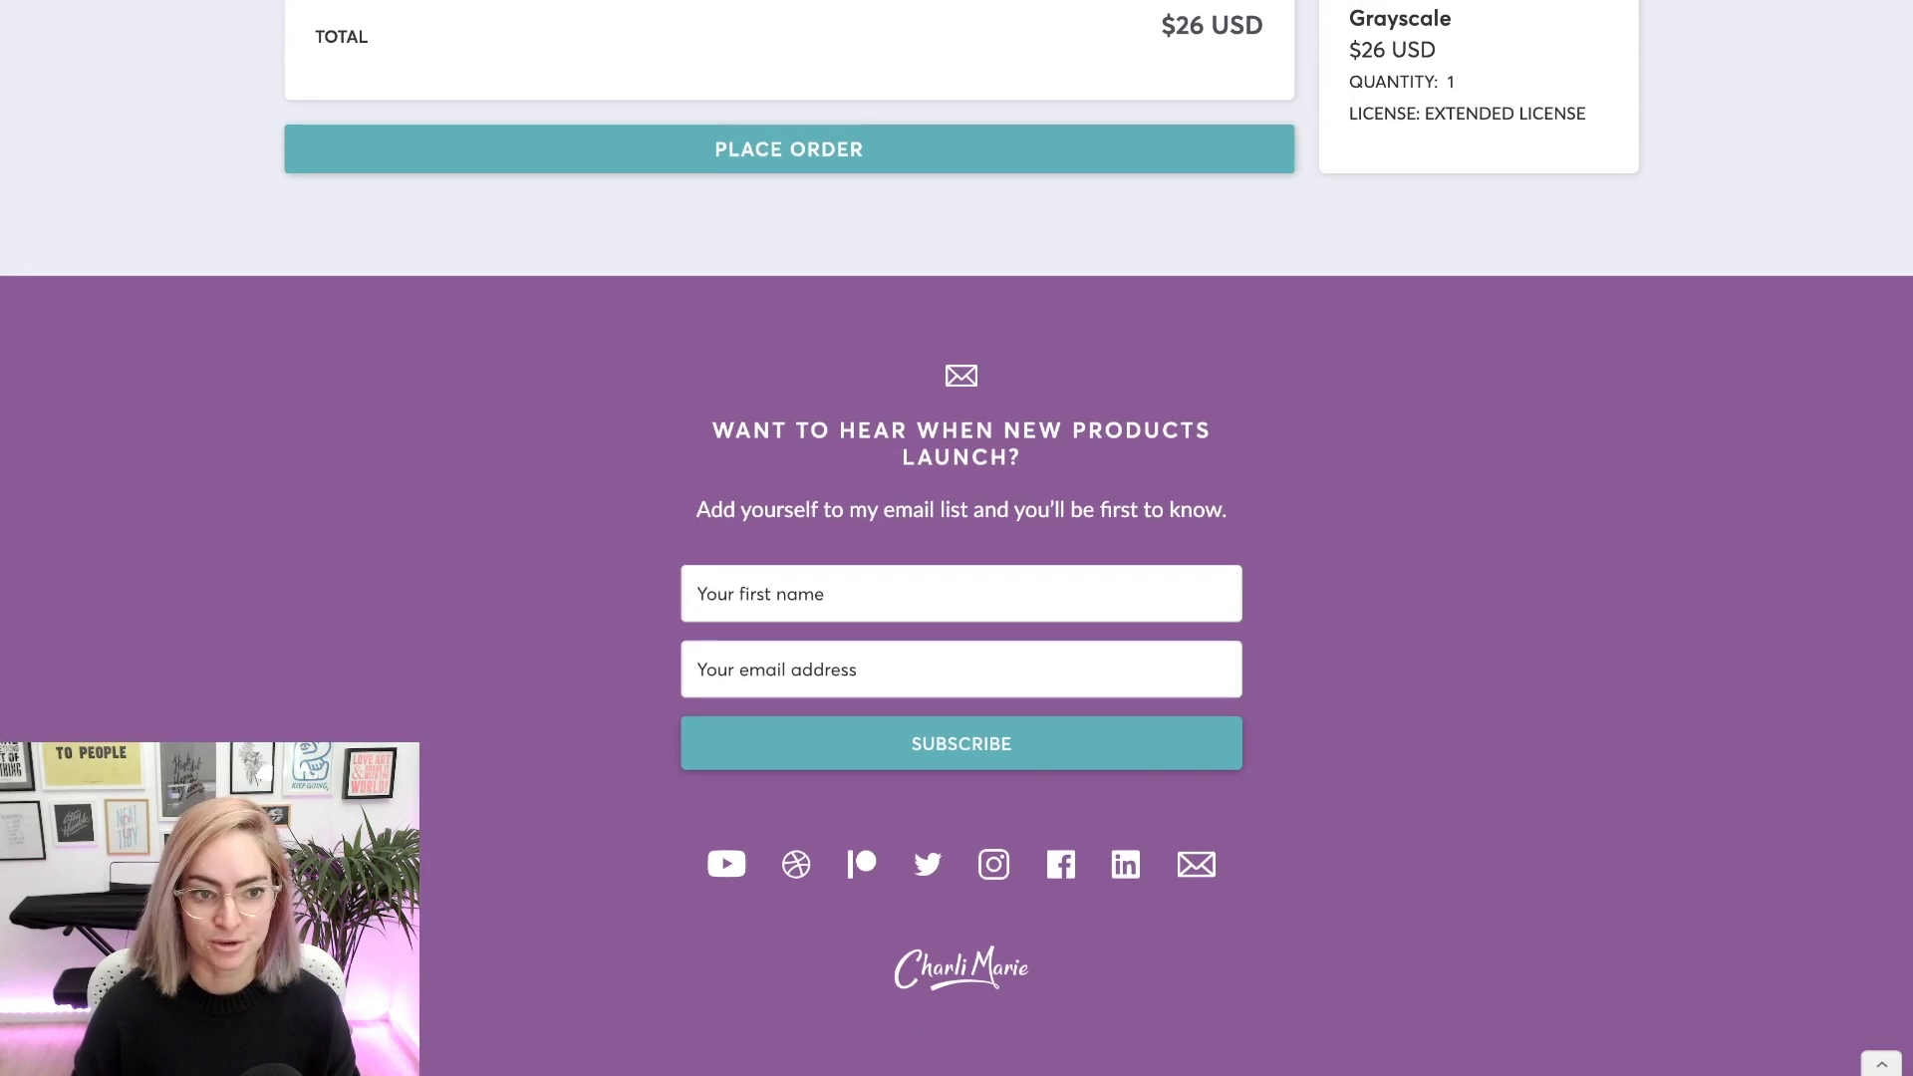
pyautogui.scroll(15, 956, 538)
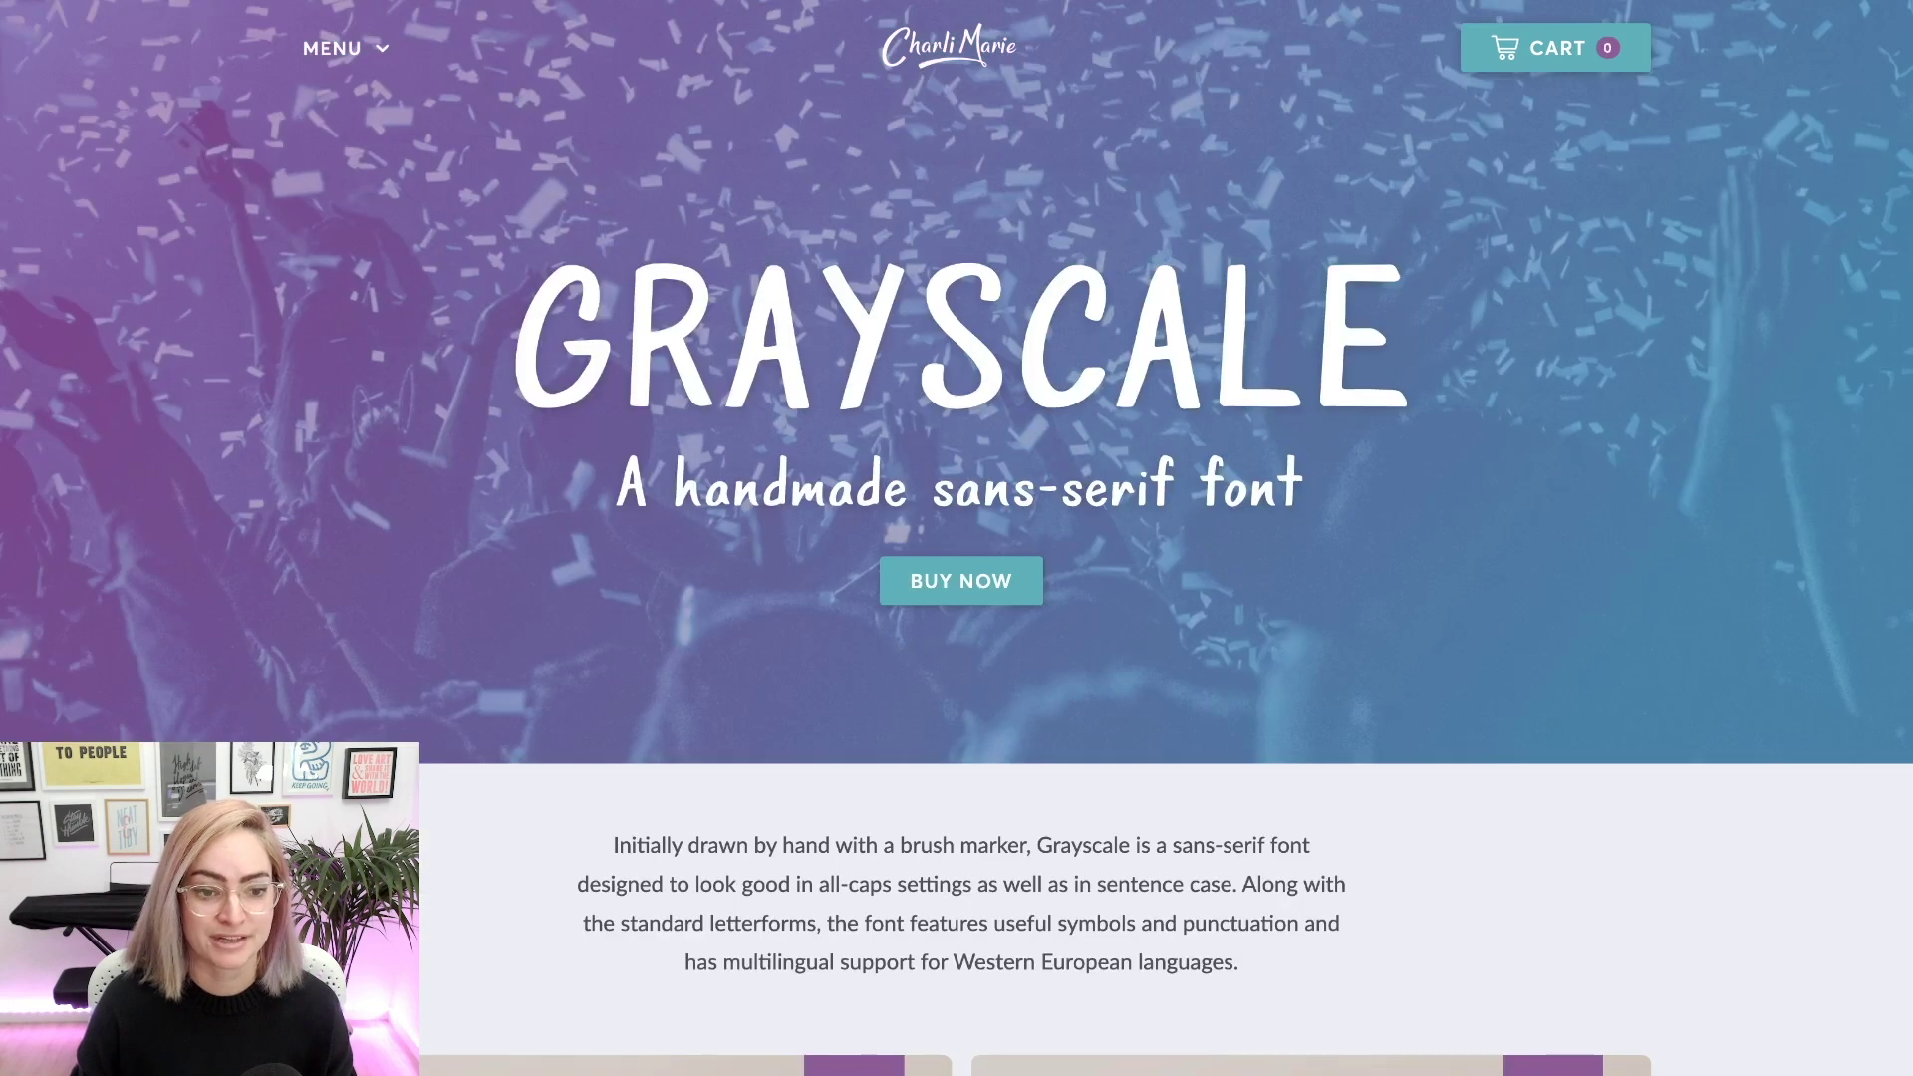
pyautogui.scroll(-5, 957, 538)
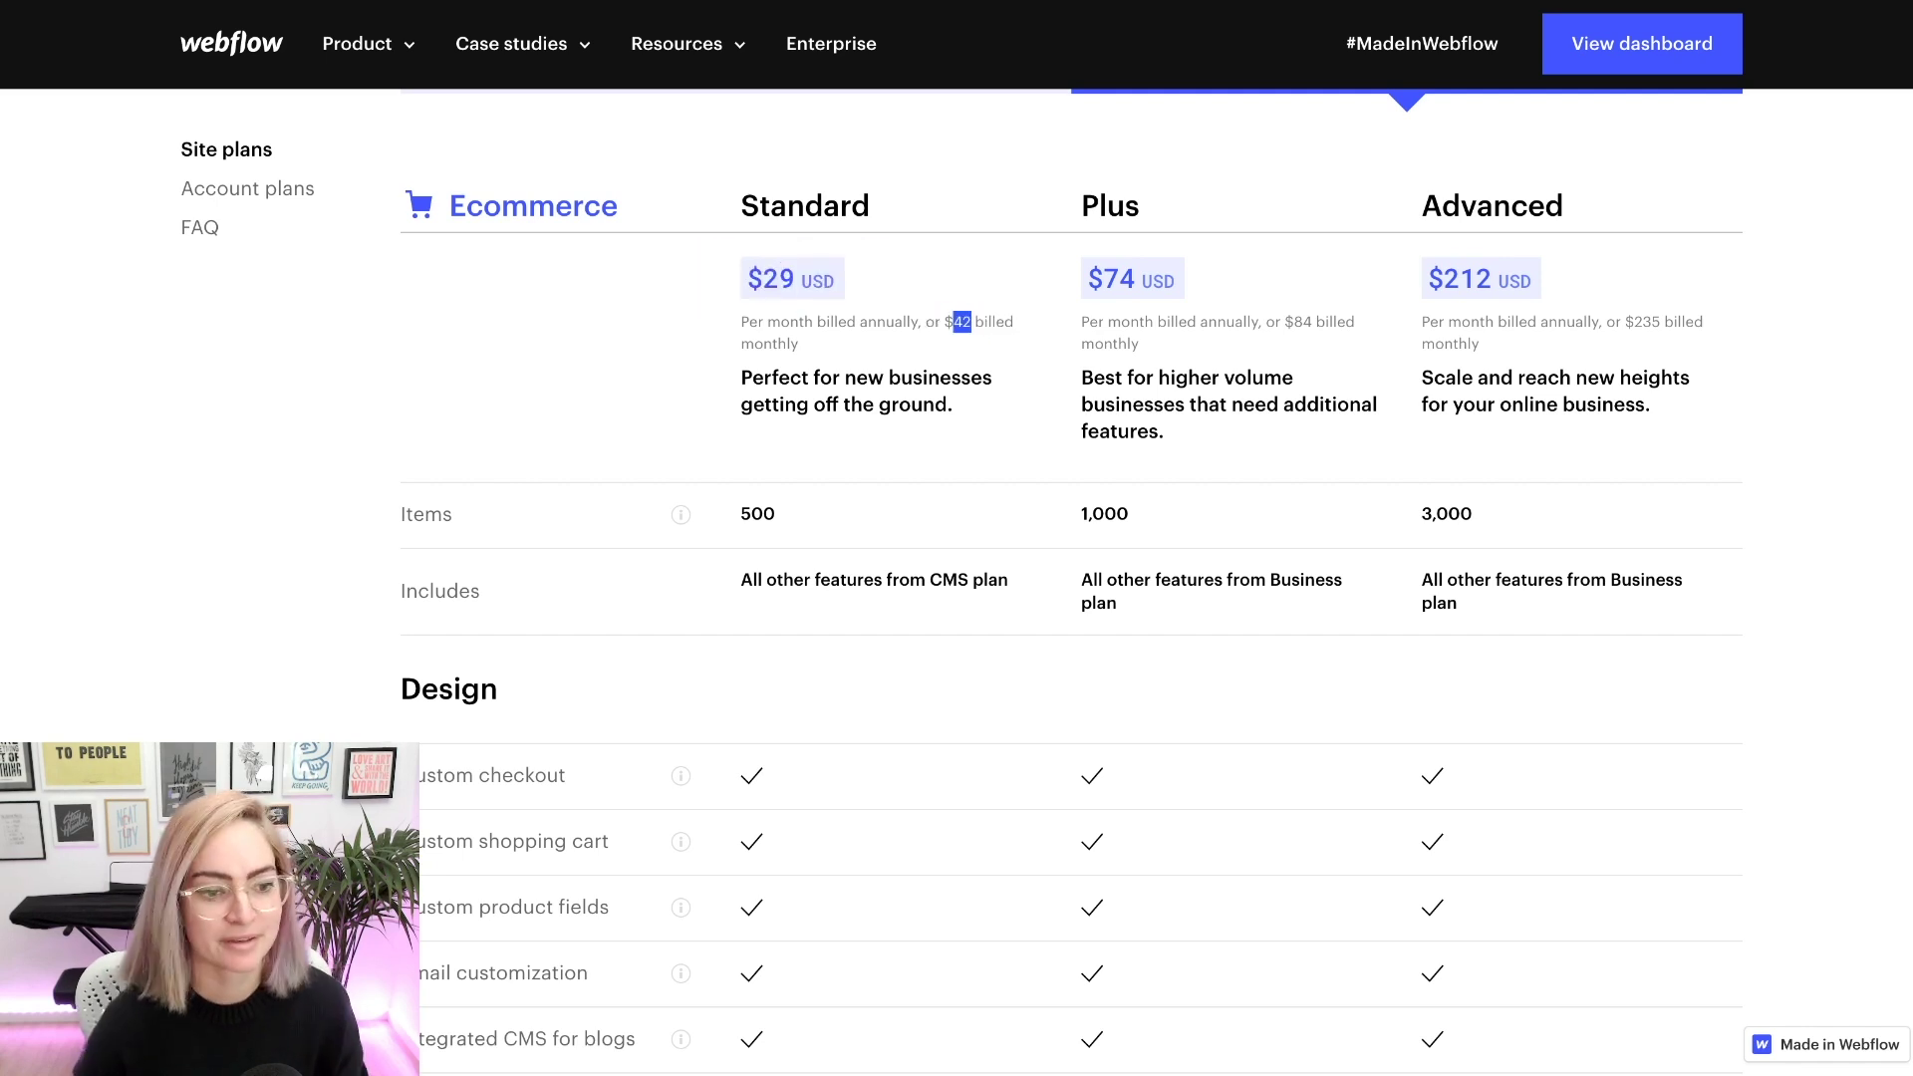
# - Compare the Standard, Plus and Advanced ecommerce plans on Webflow's pricing page
pyautogui.scroll(-7, 1071, 598)
pyautogui.scroll(7, 1071, 597)
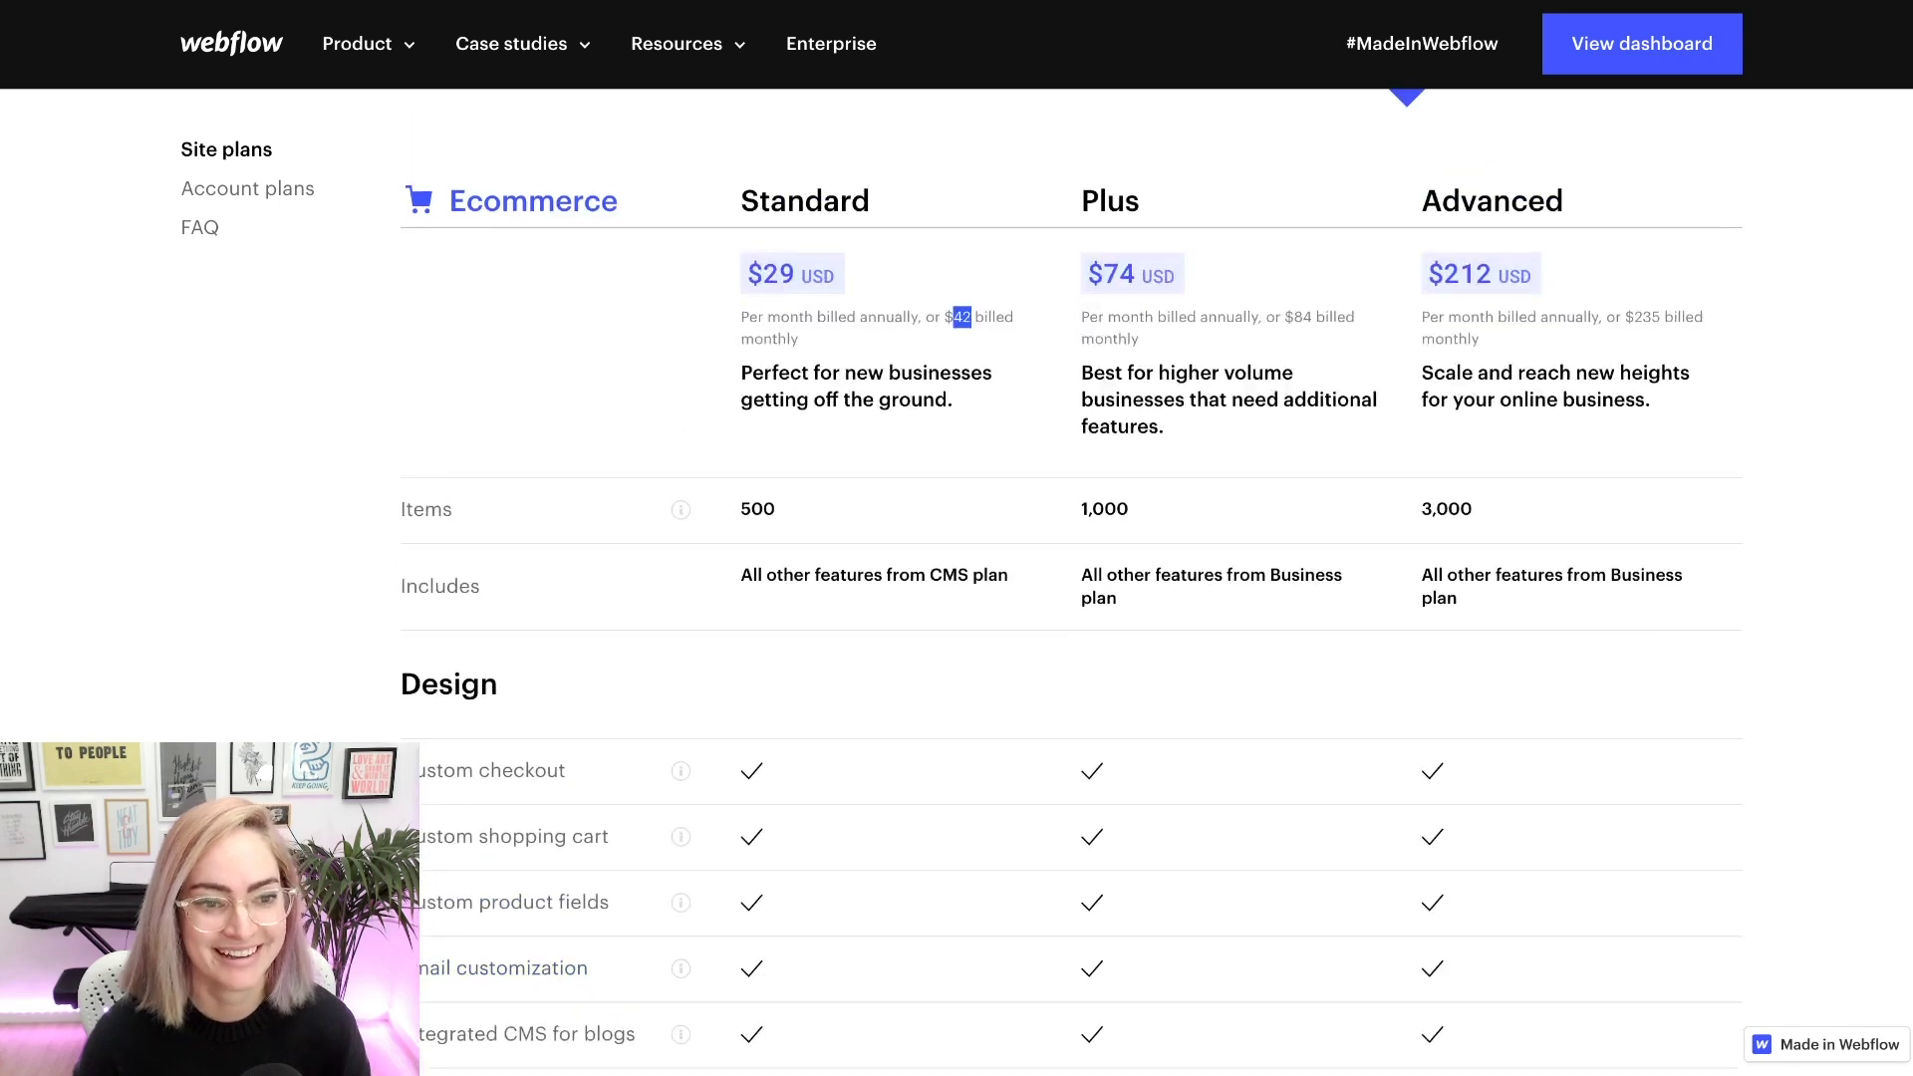
pyautogui.scroll(2, 1071, 578)
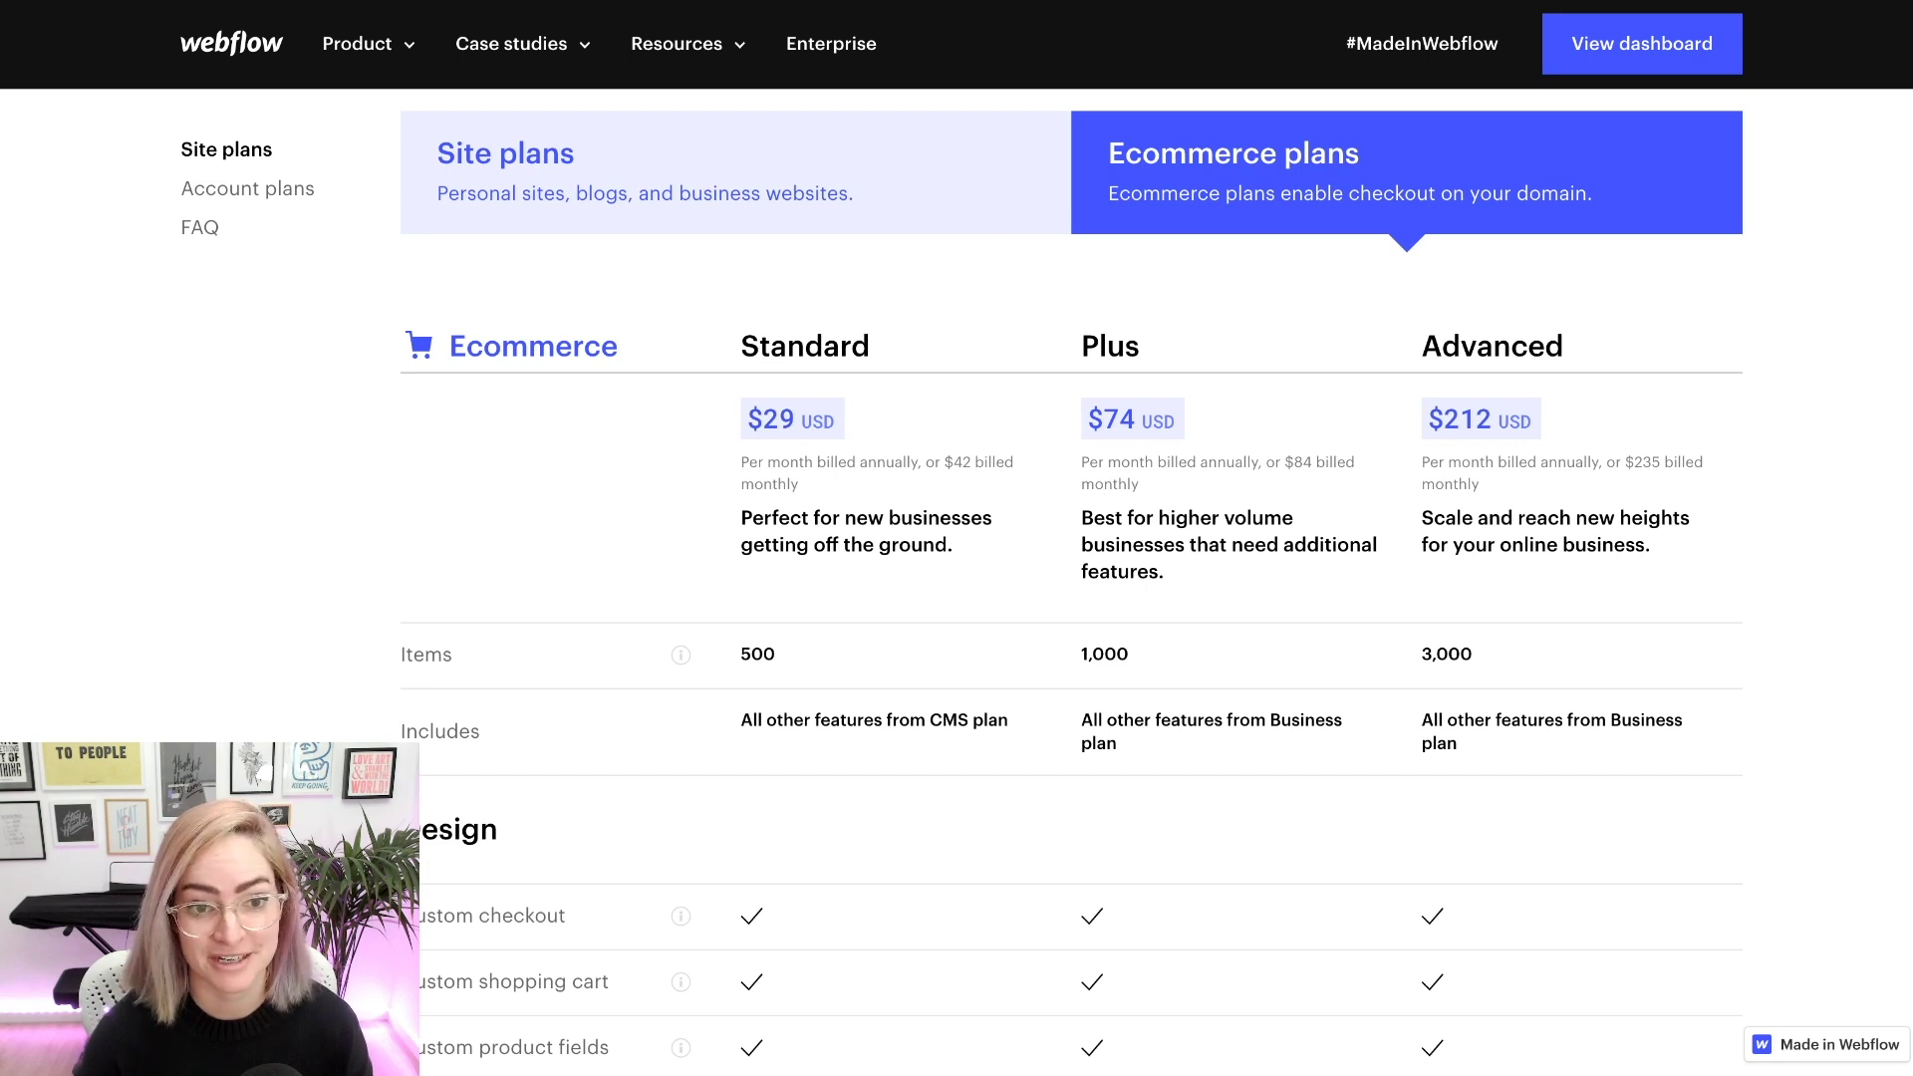
pyautogui.scroll(2, 1071, 578)
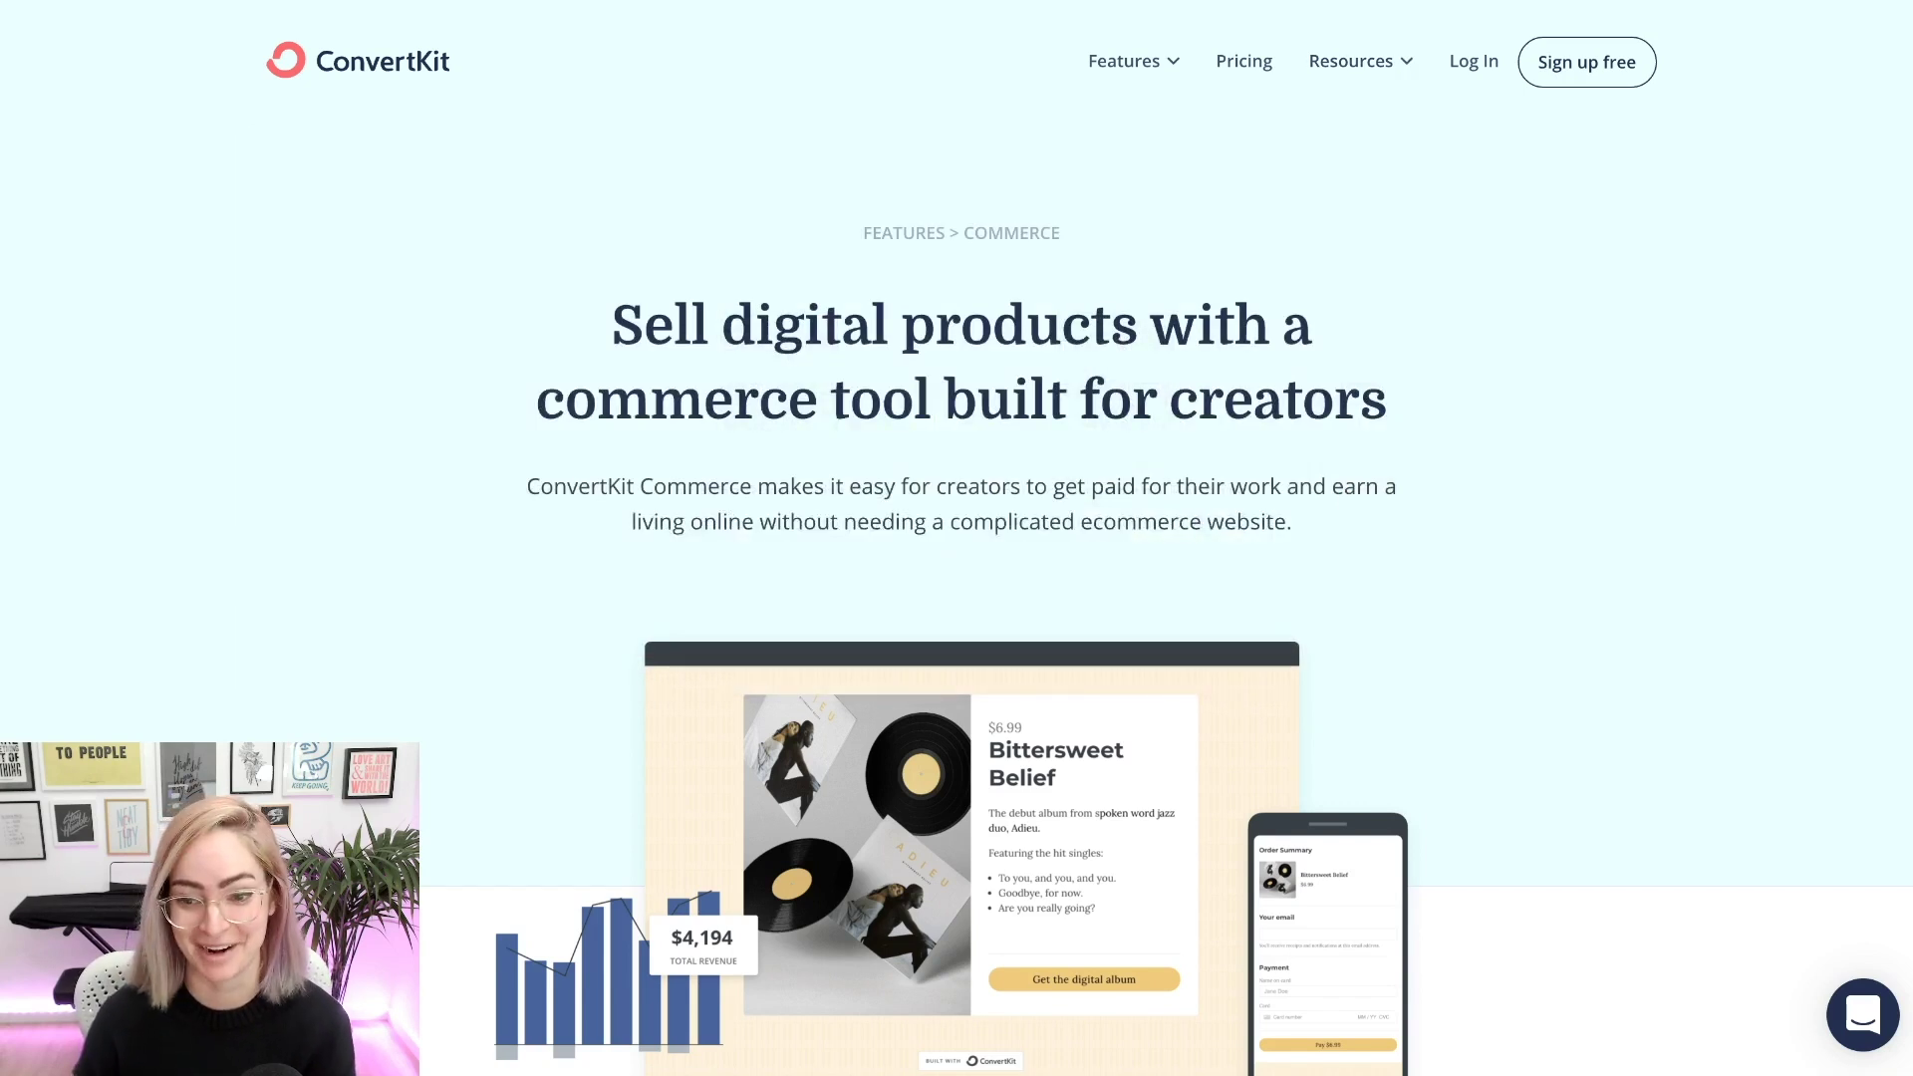
# - Review ConvertKit's Commerce feature page, including the presets example, the customizable product pages and the embeddable buy button
pyautogui.scroll(-20, 957, 538)
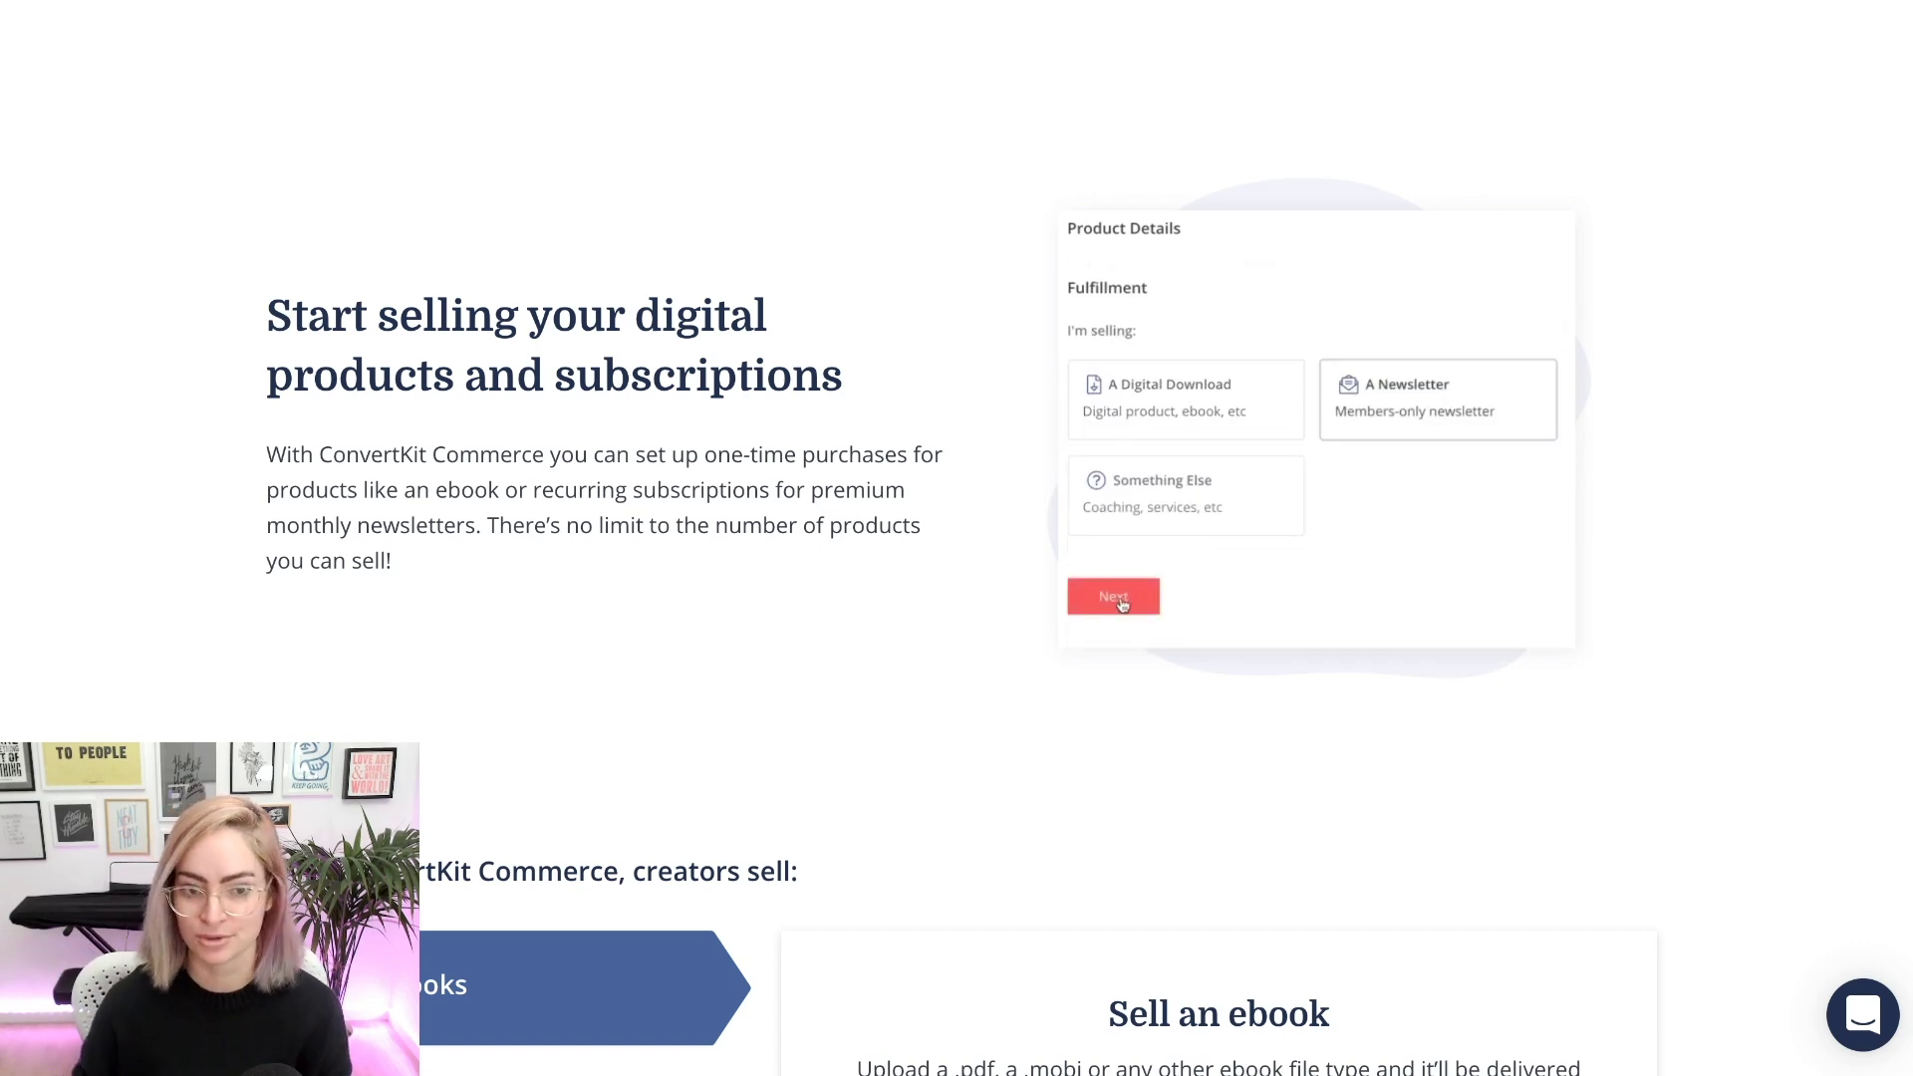
pyautogui.scroll(-8, 957, 538)
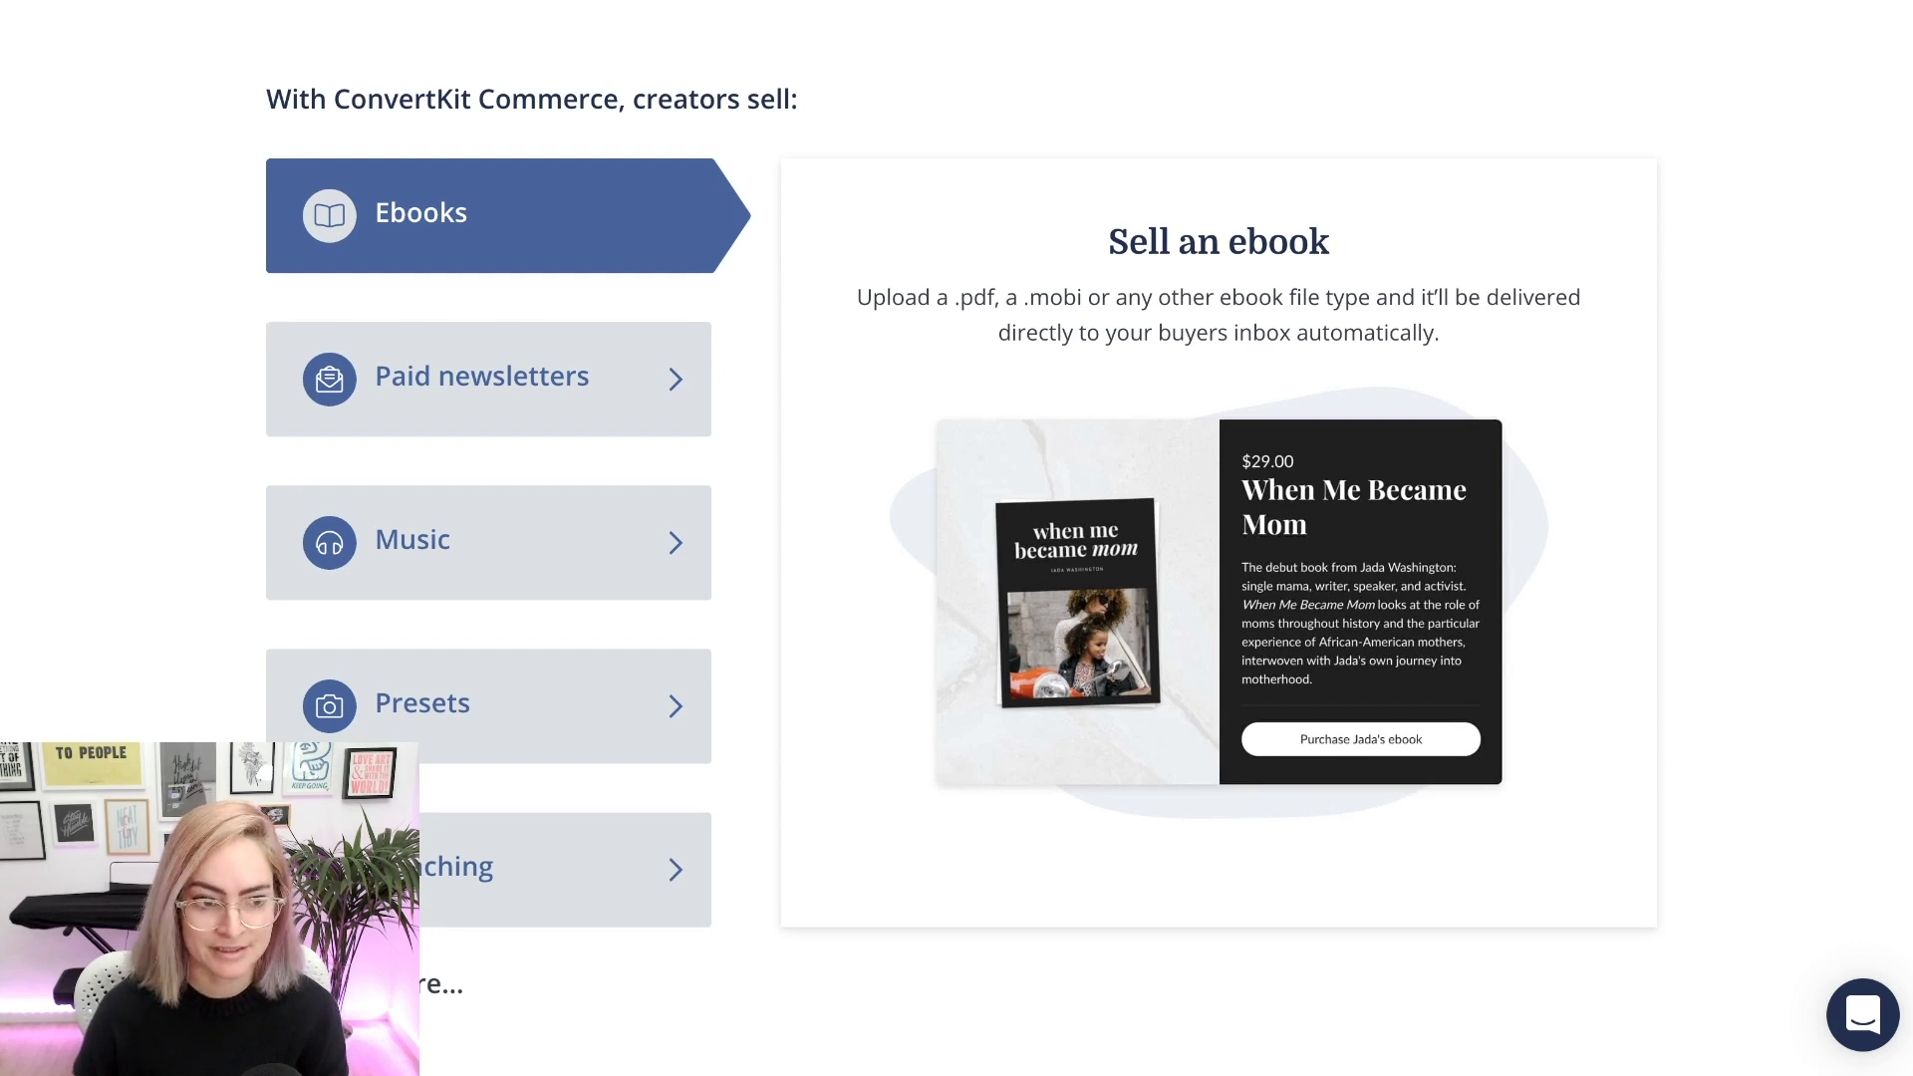
pyautogui.click(422, 703)
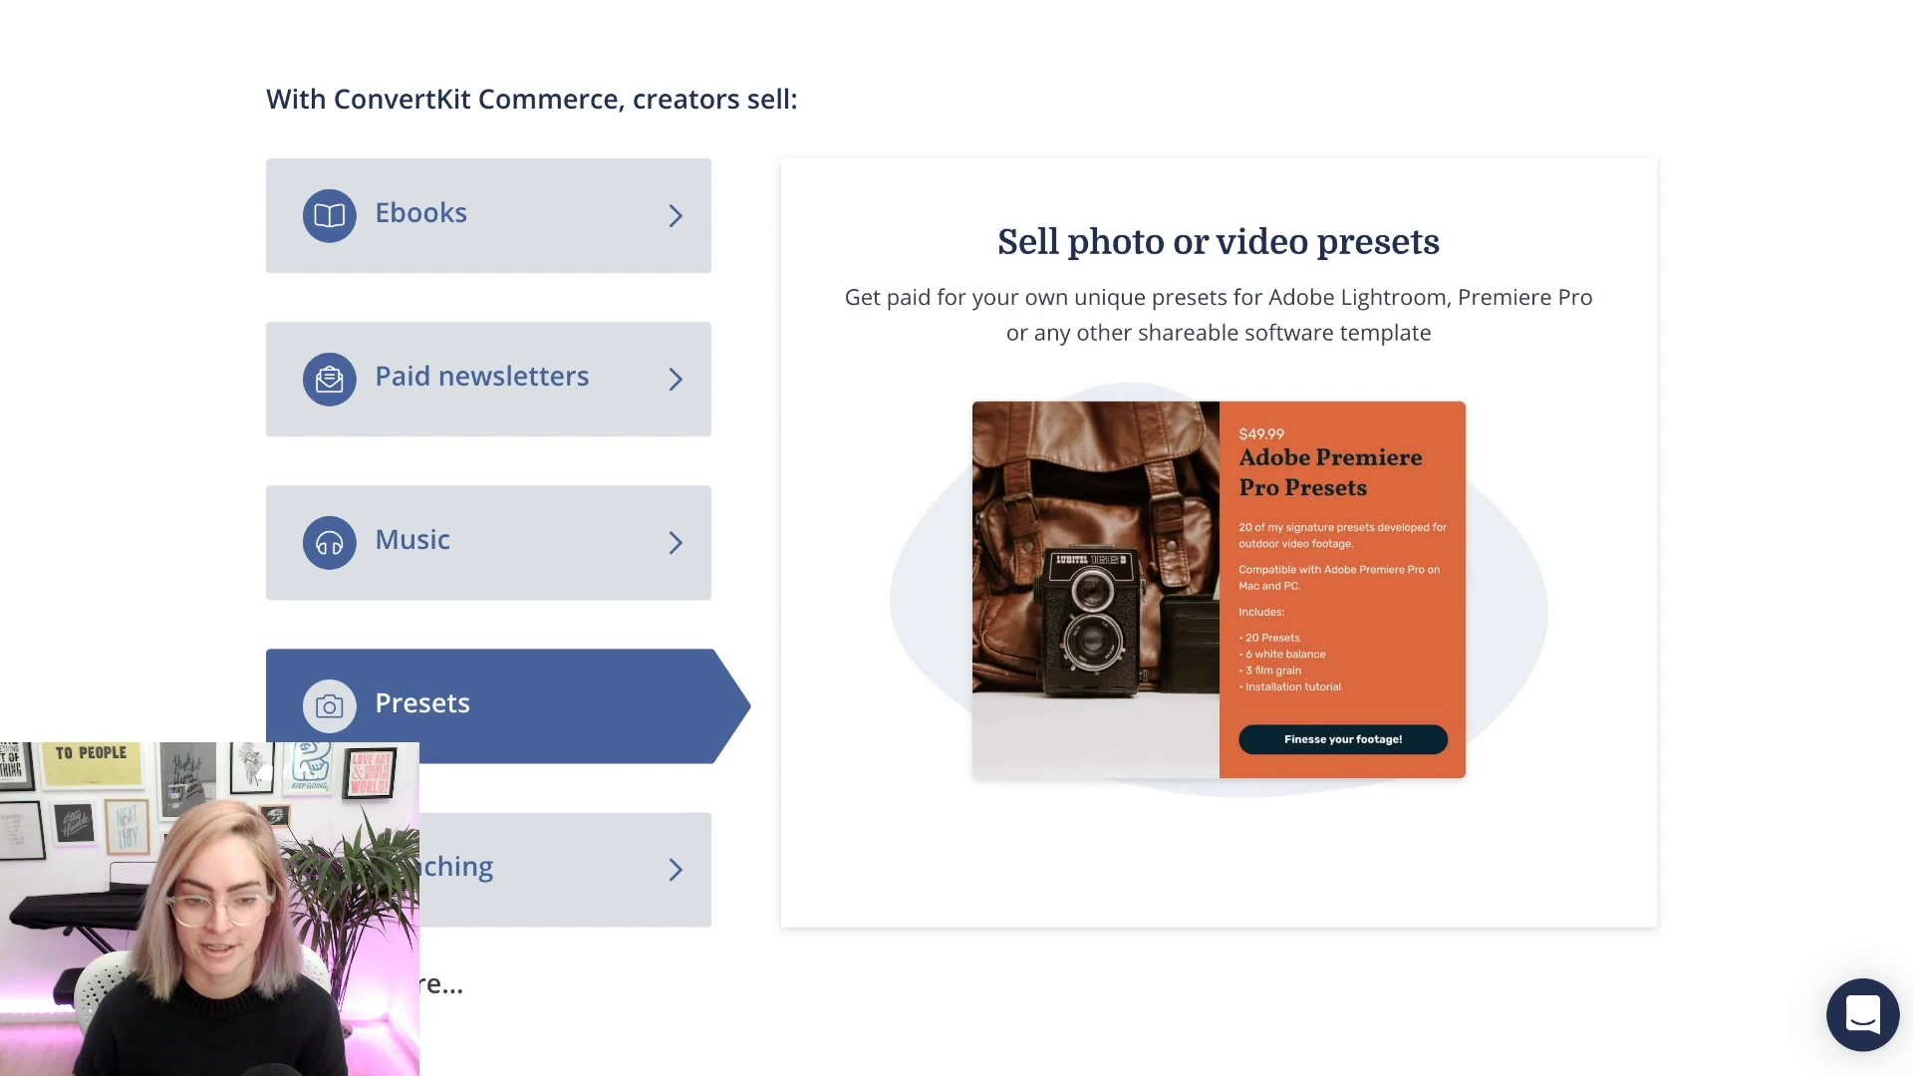
pyautogui.scroll(-1, 957, 538)
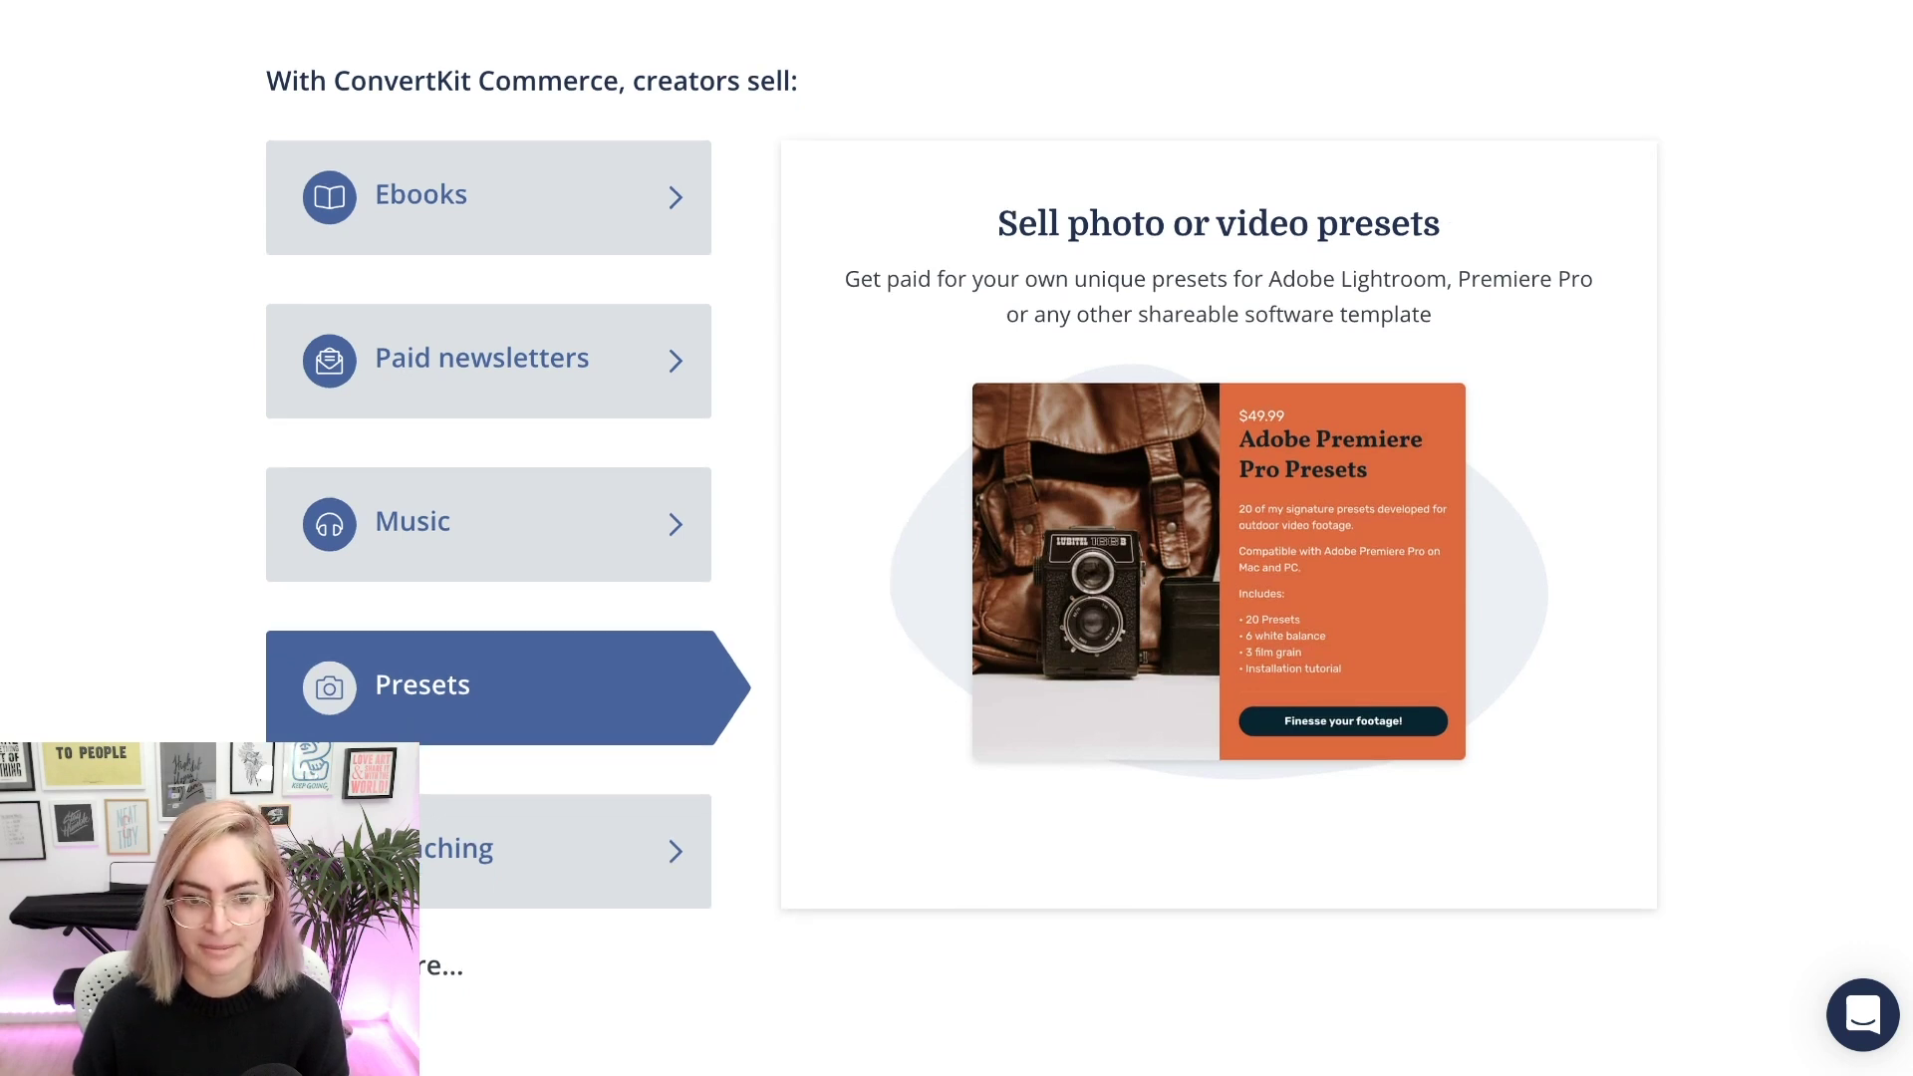
pyautogui.scroll(-10, 956, 538)
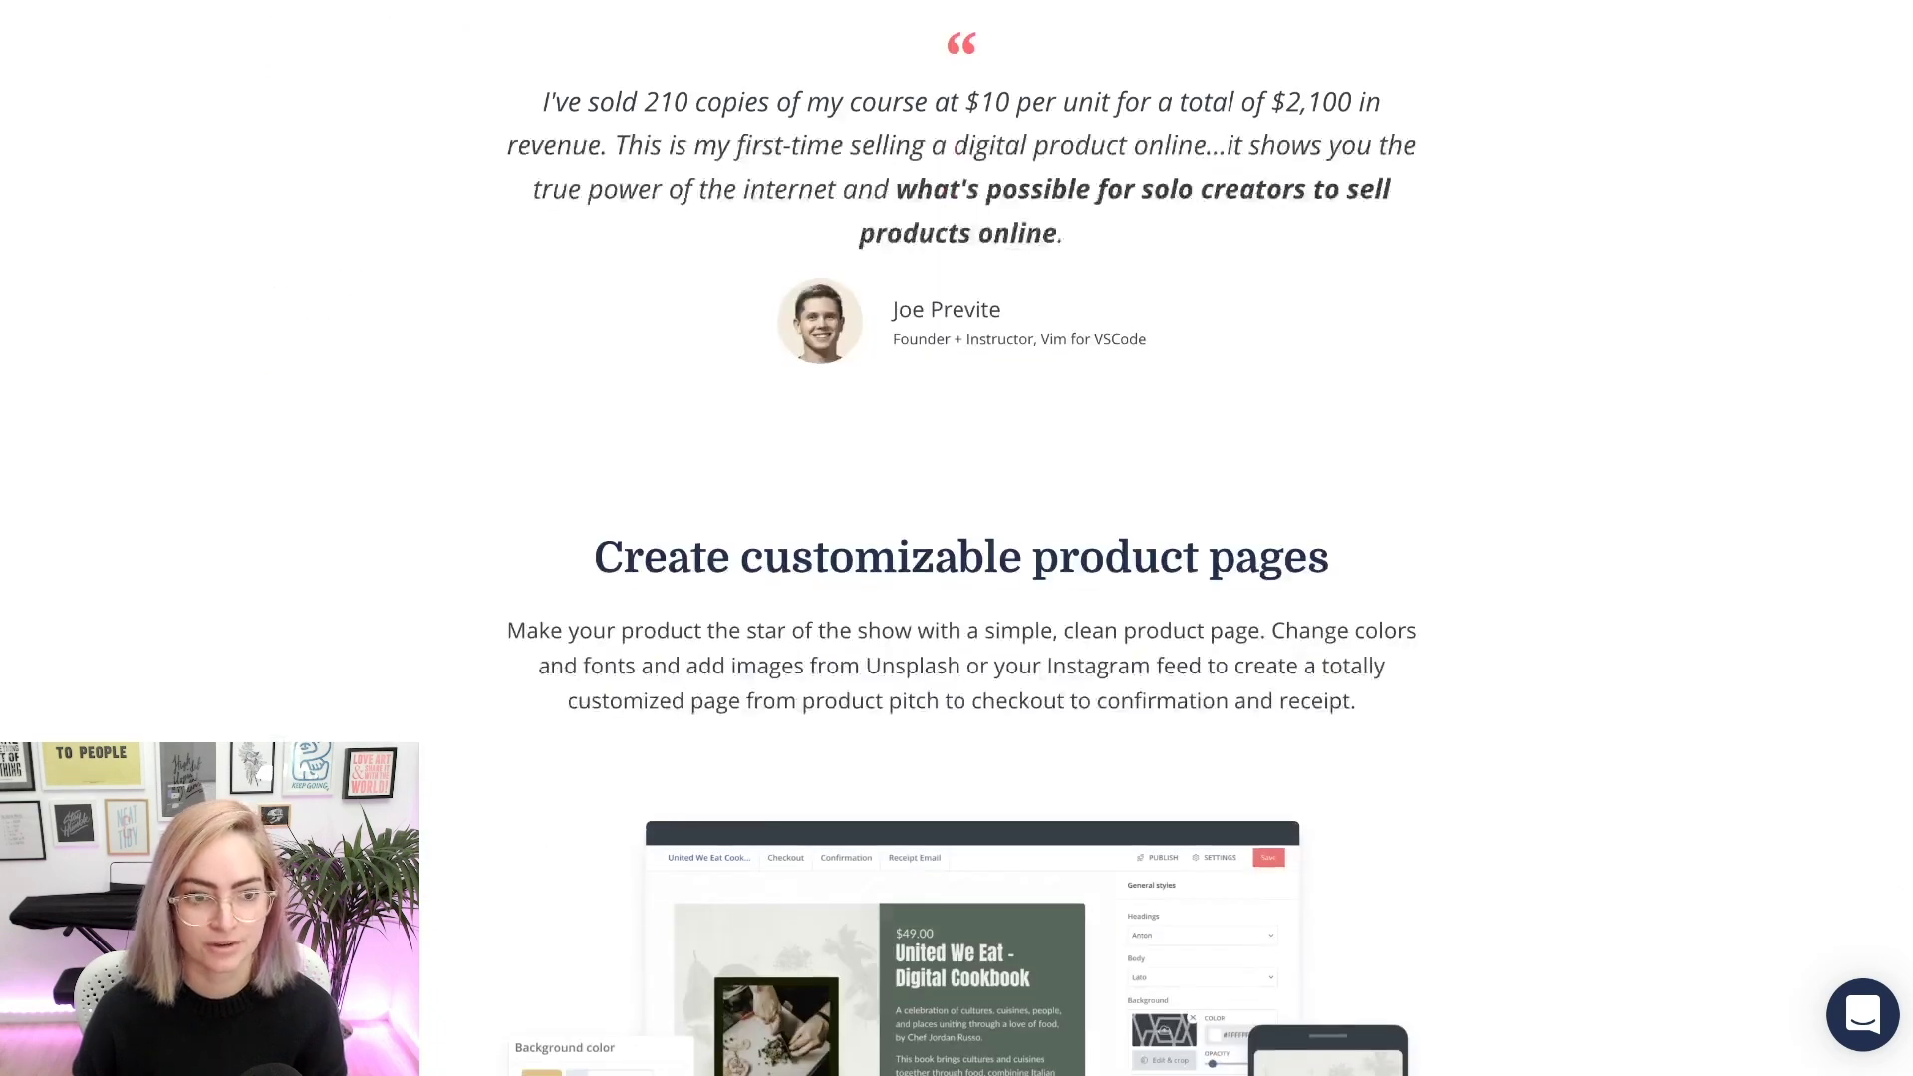
pyautogui.scroll(-10, 957, 538)
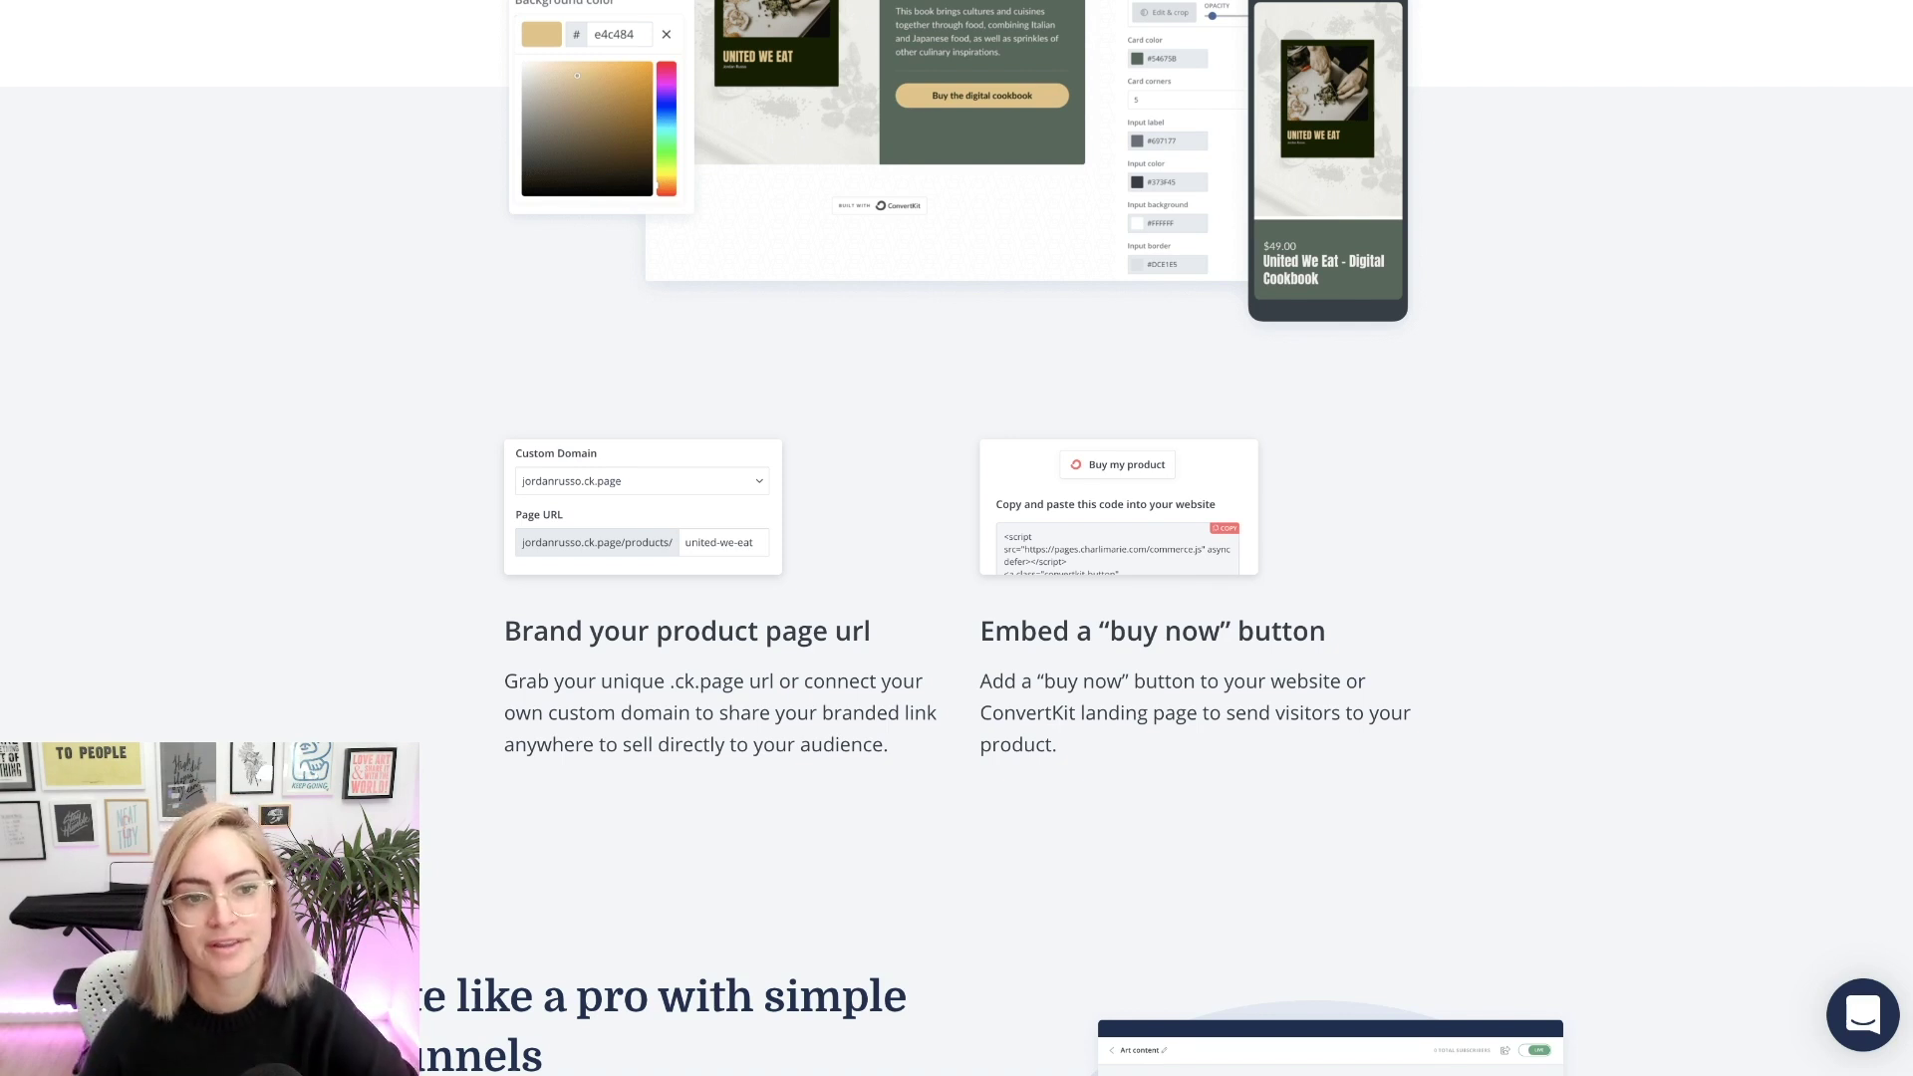
pyautogui.scroll(2, 957, 538)
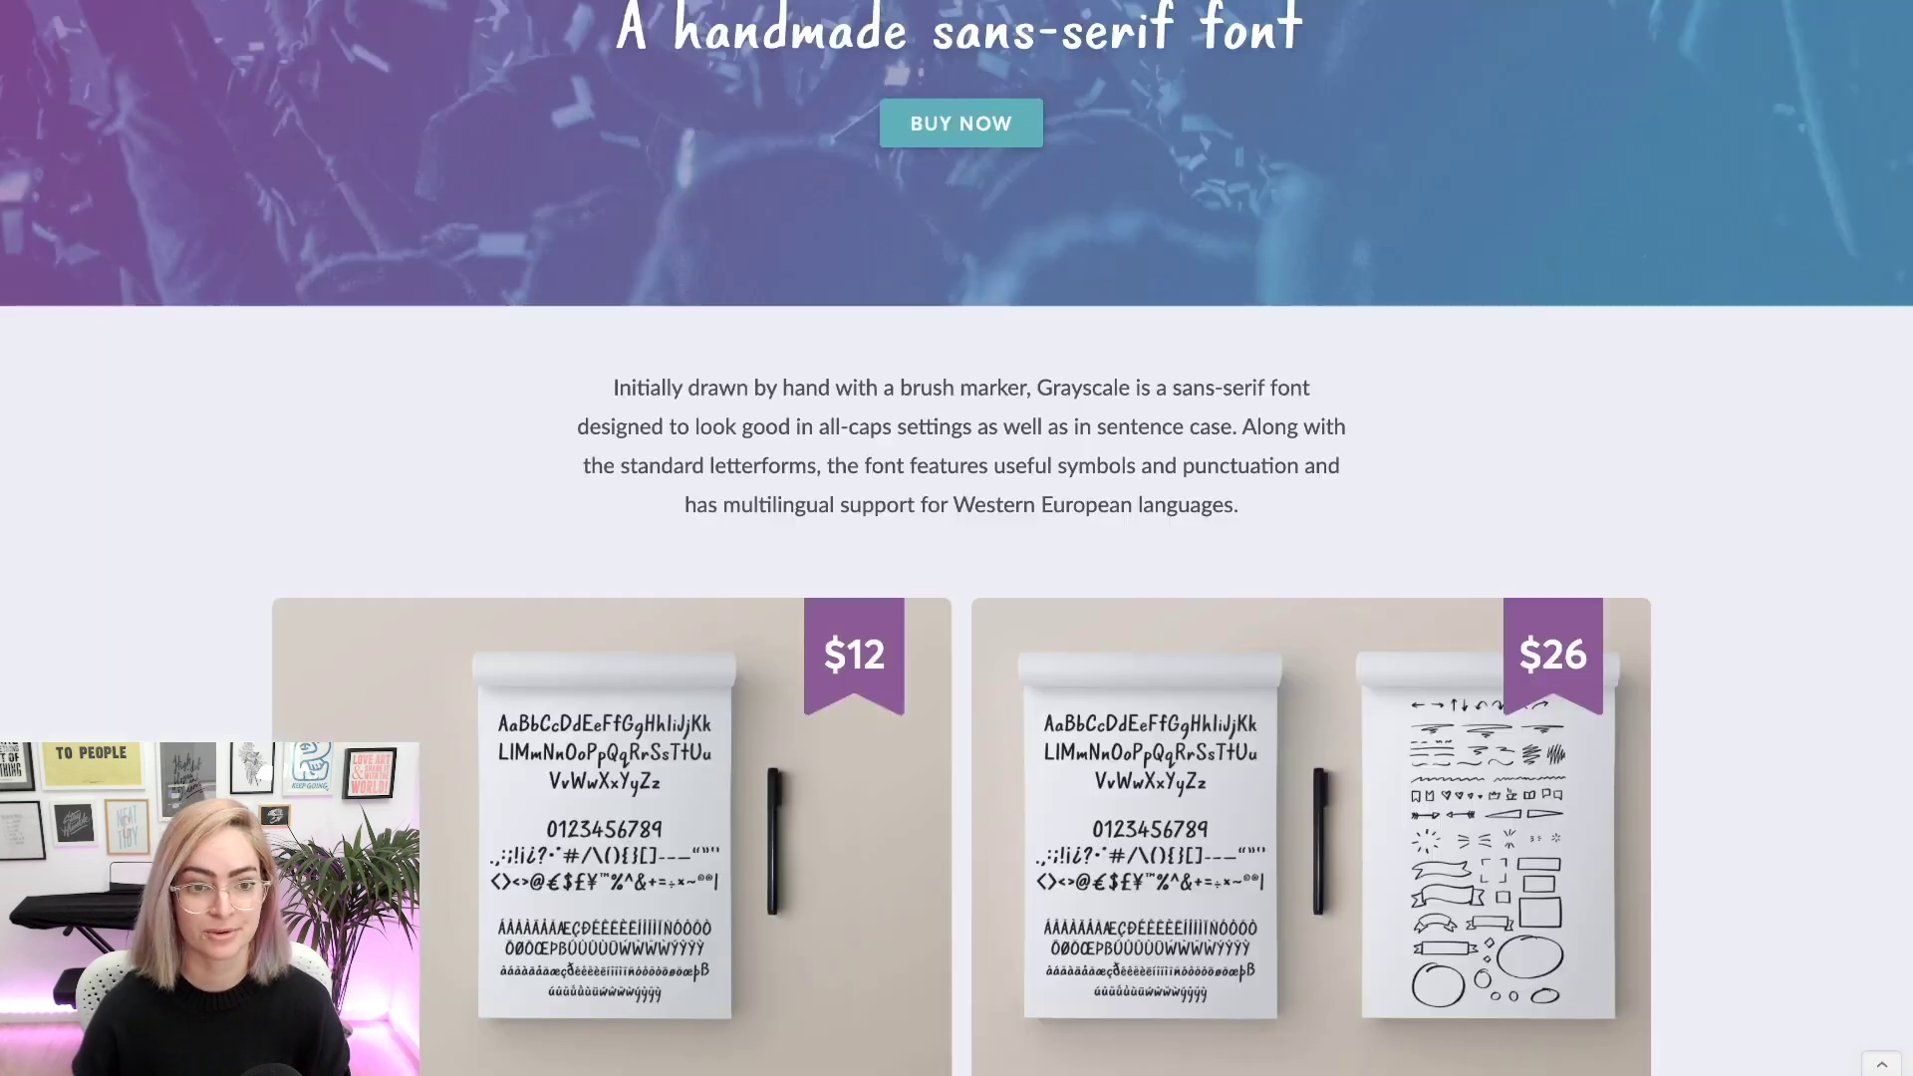
# - Examine the Grayscale shop page's standard and extended license cards, license chooser and purchase section
pyautogui.scroll(-6, 962, 538)
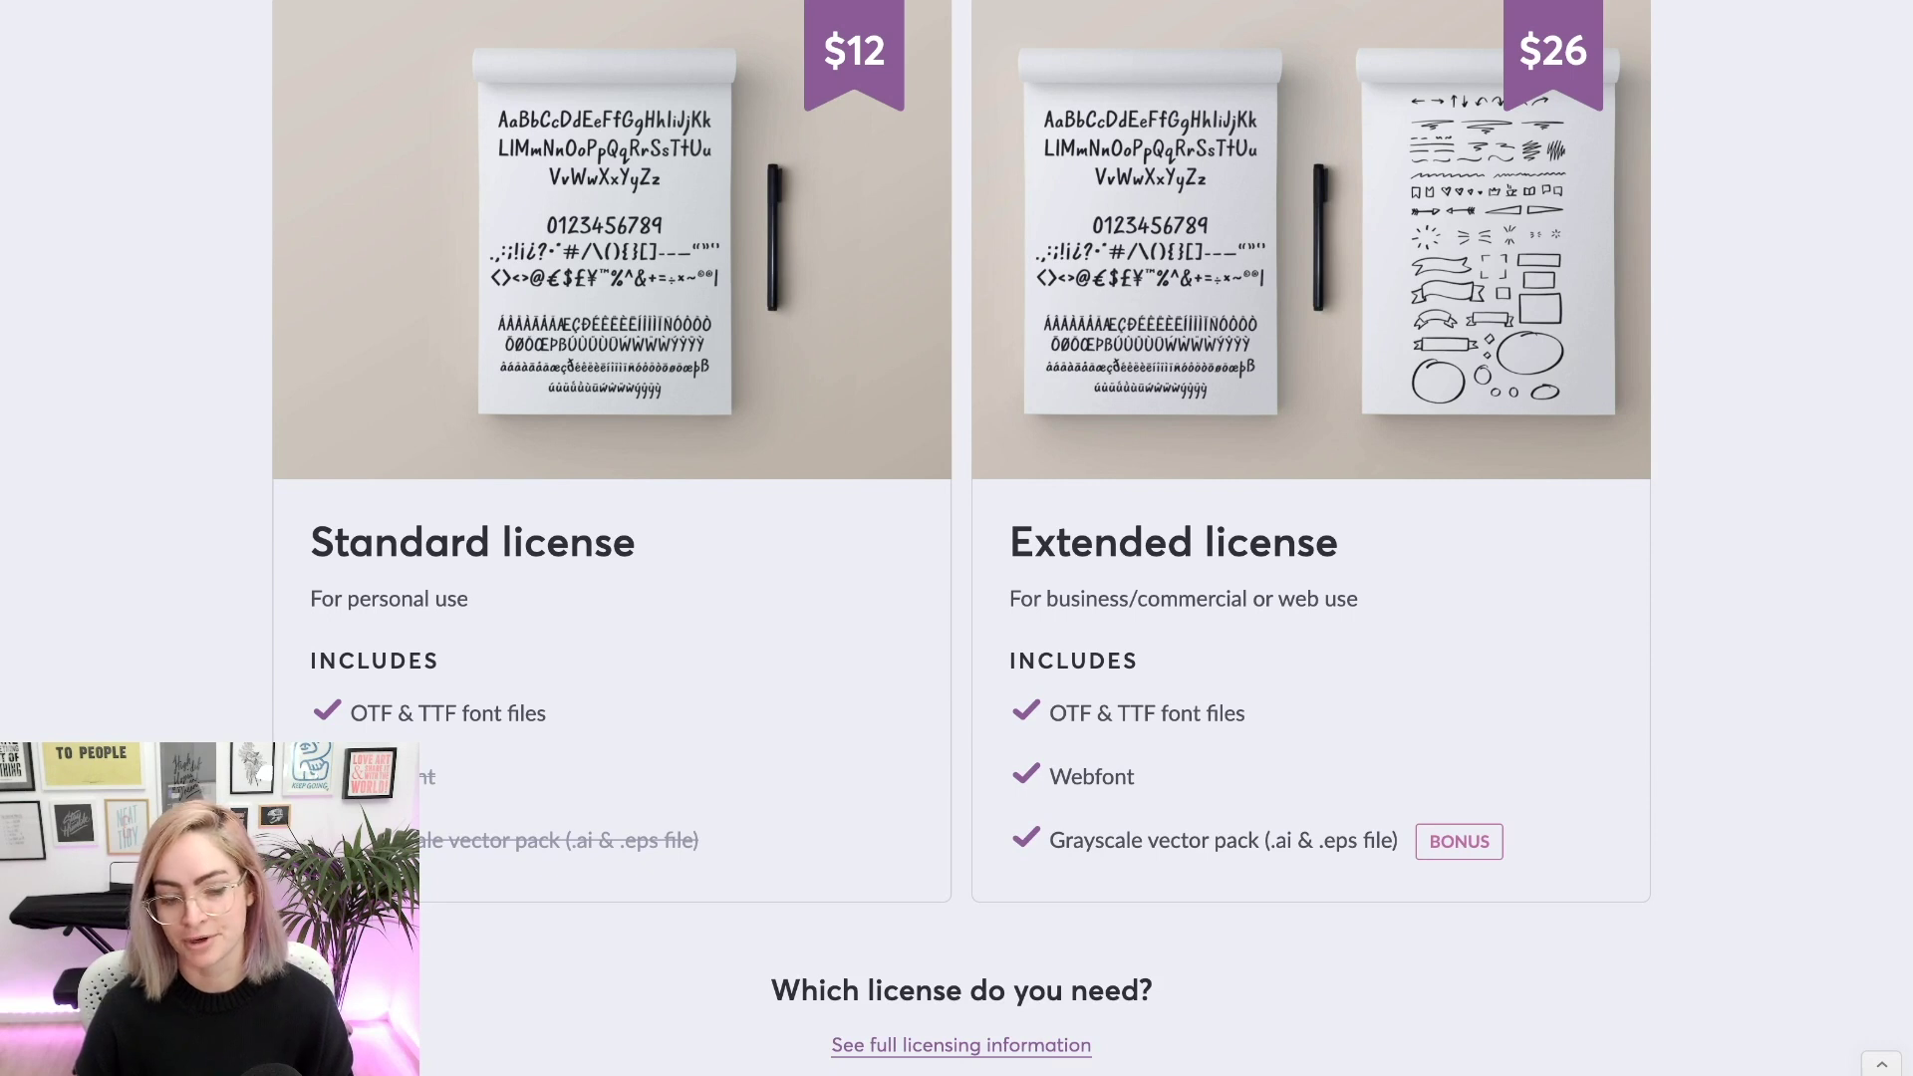
pyautogui.scroll(1, 962, 538)
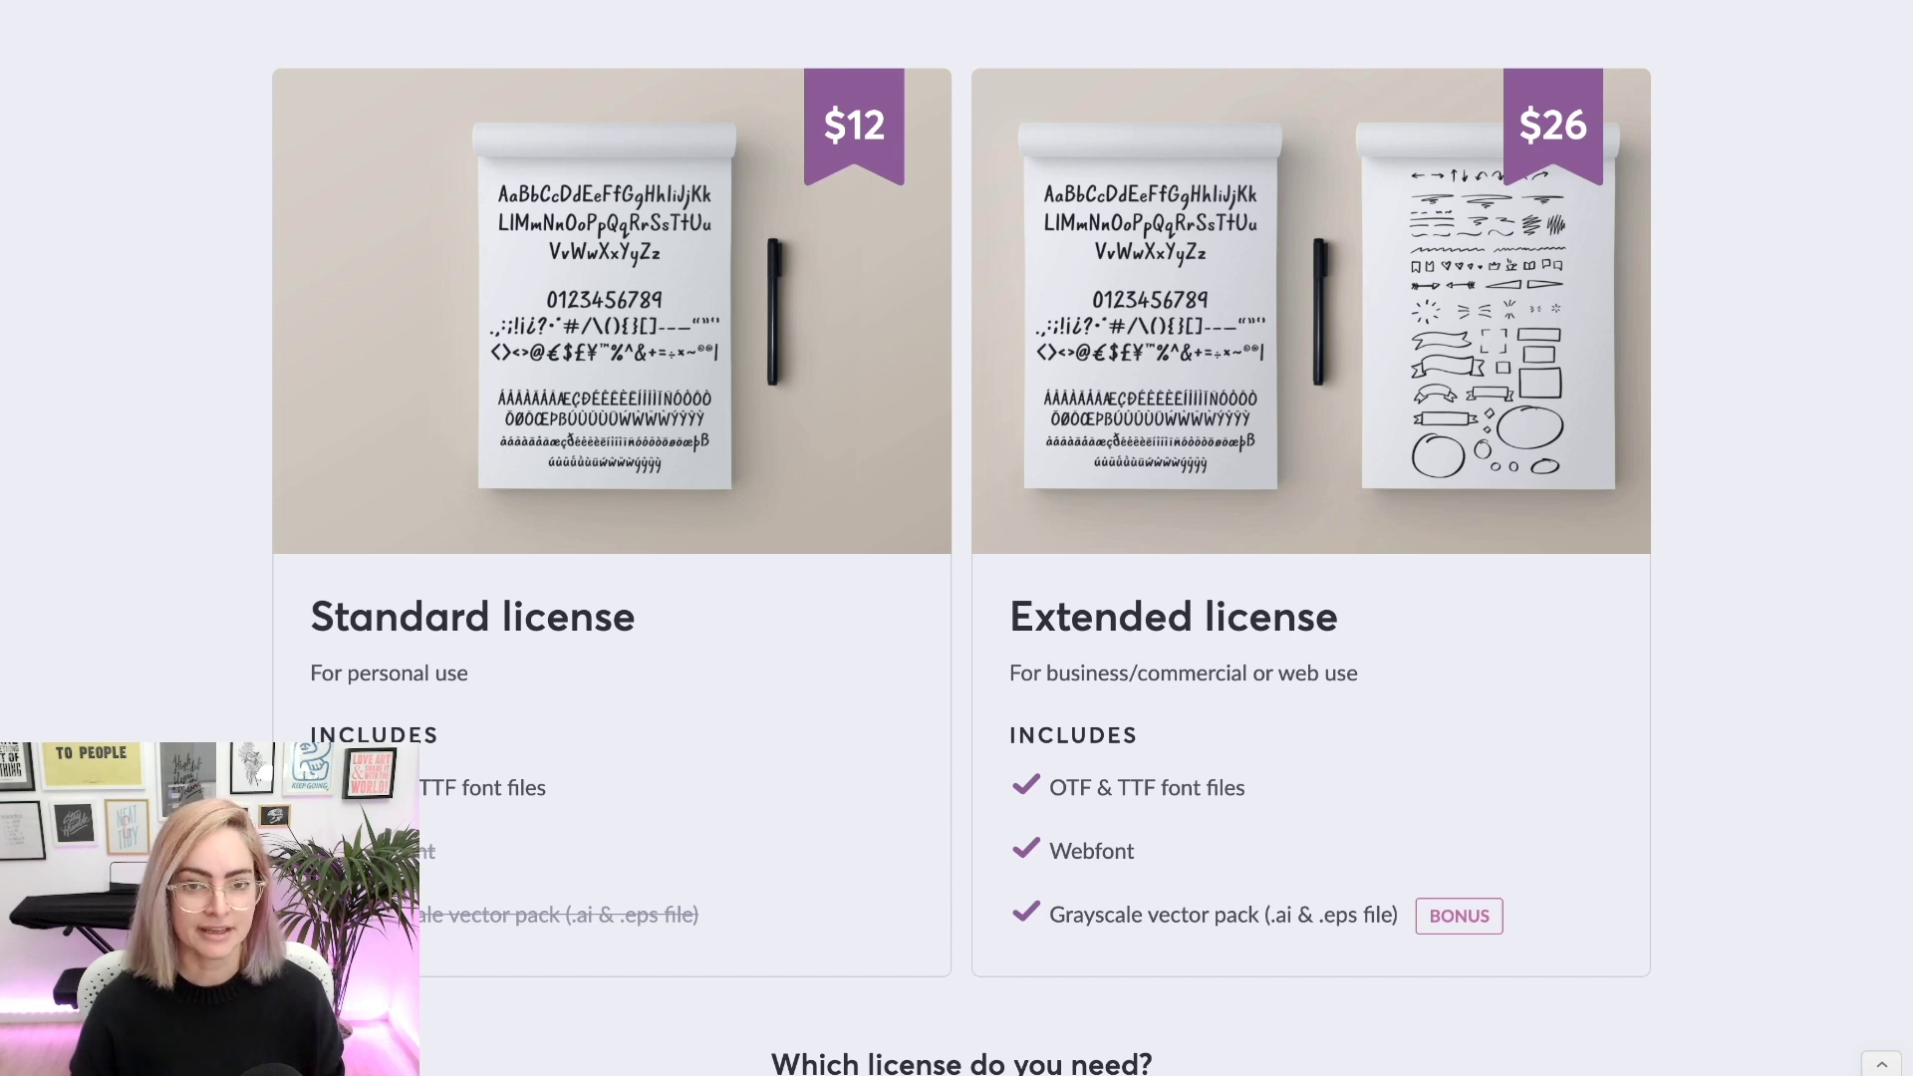
pyautogui.scroll(10, 956, 538)
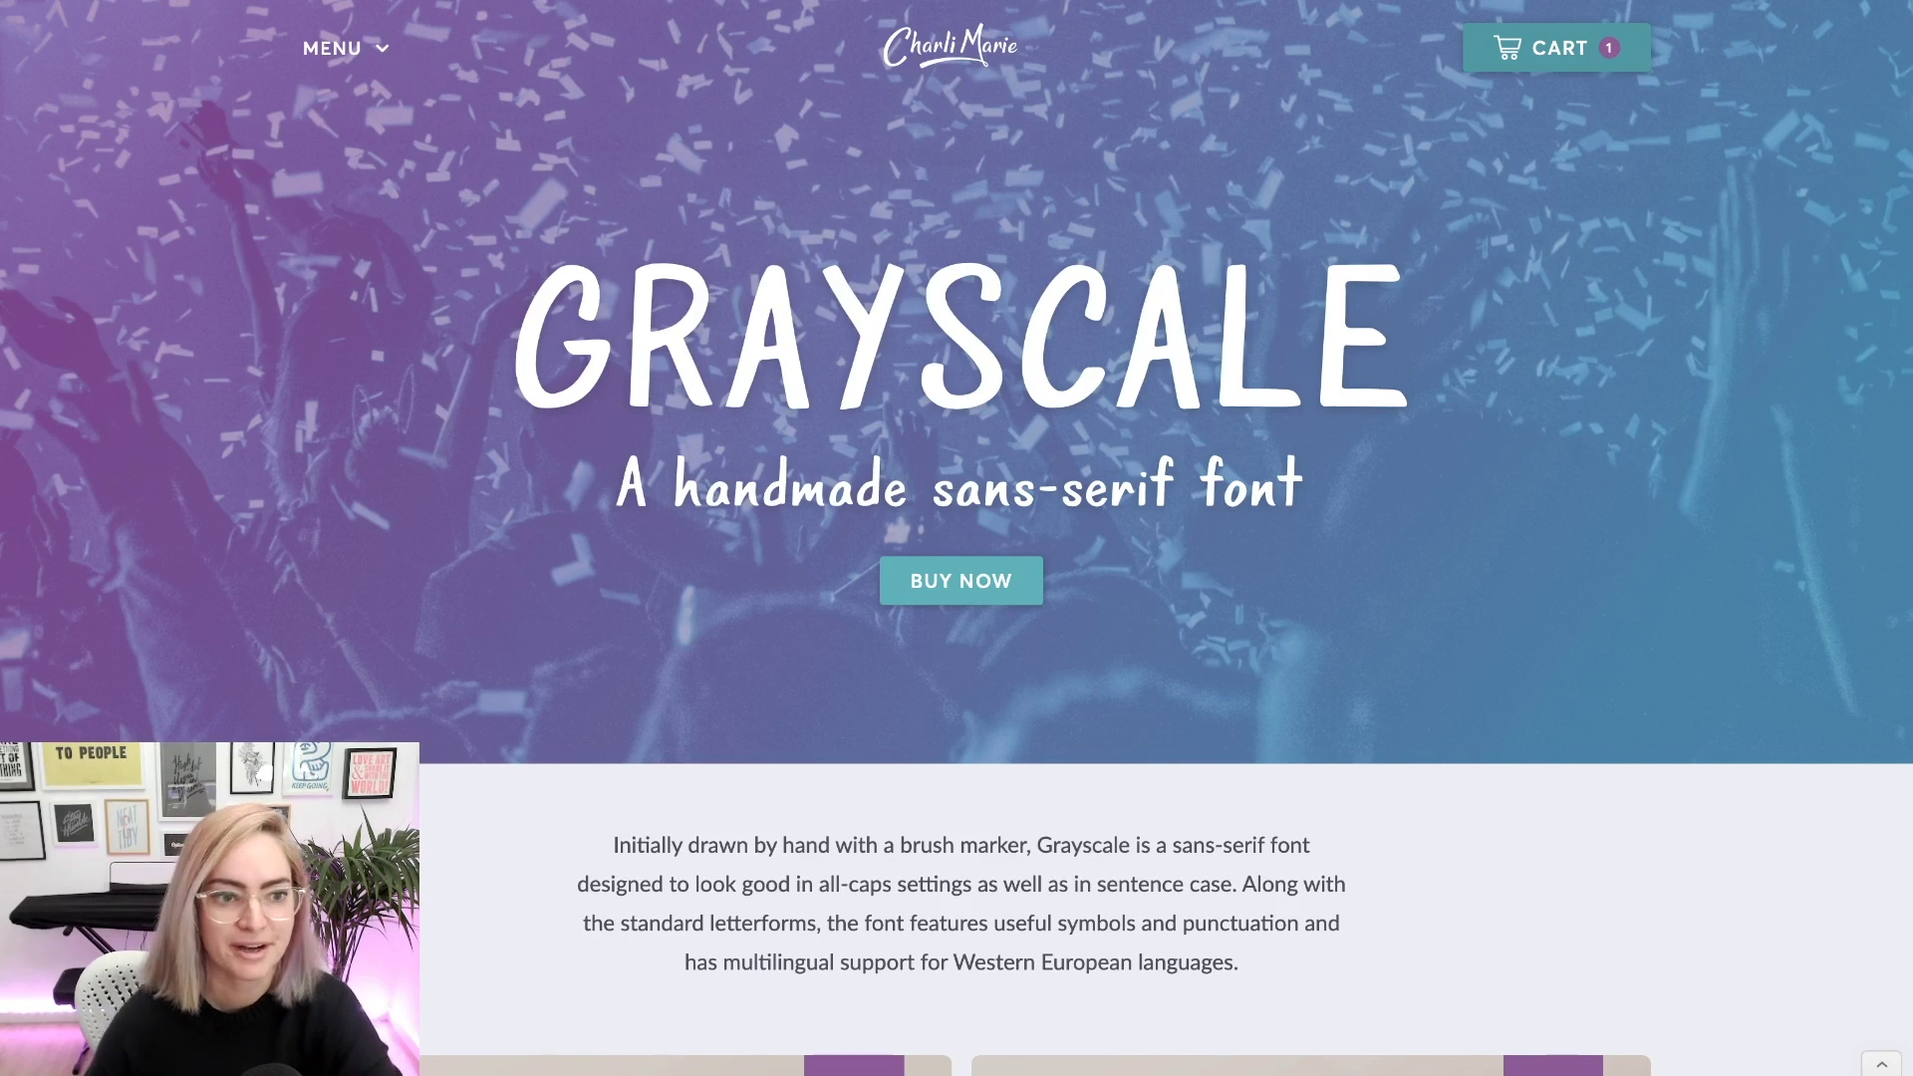
pyautogui.scroll(-8, 957, 538)
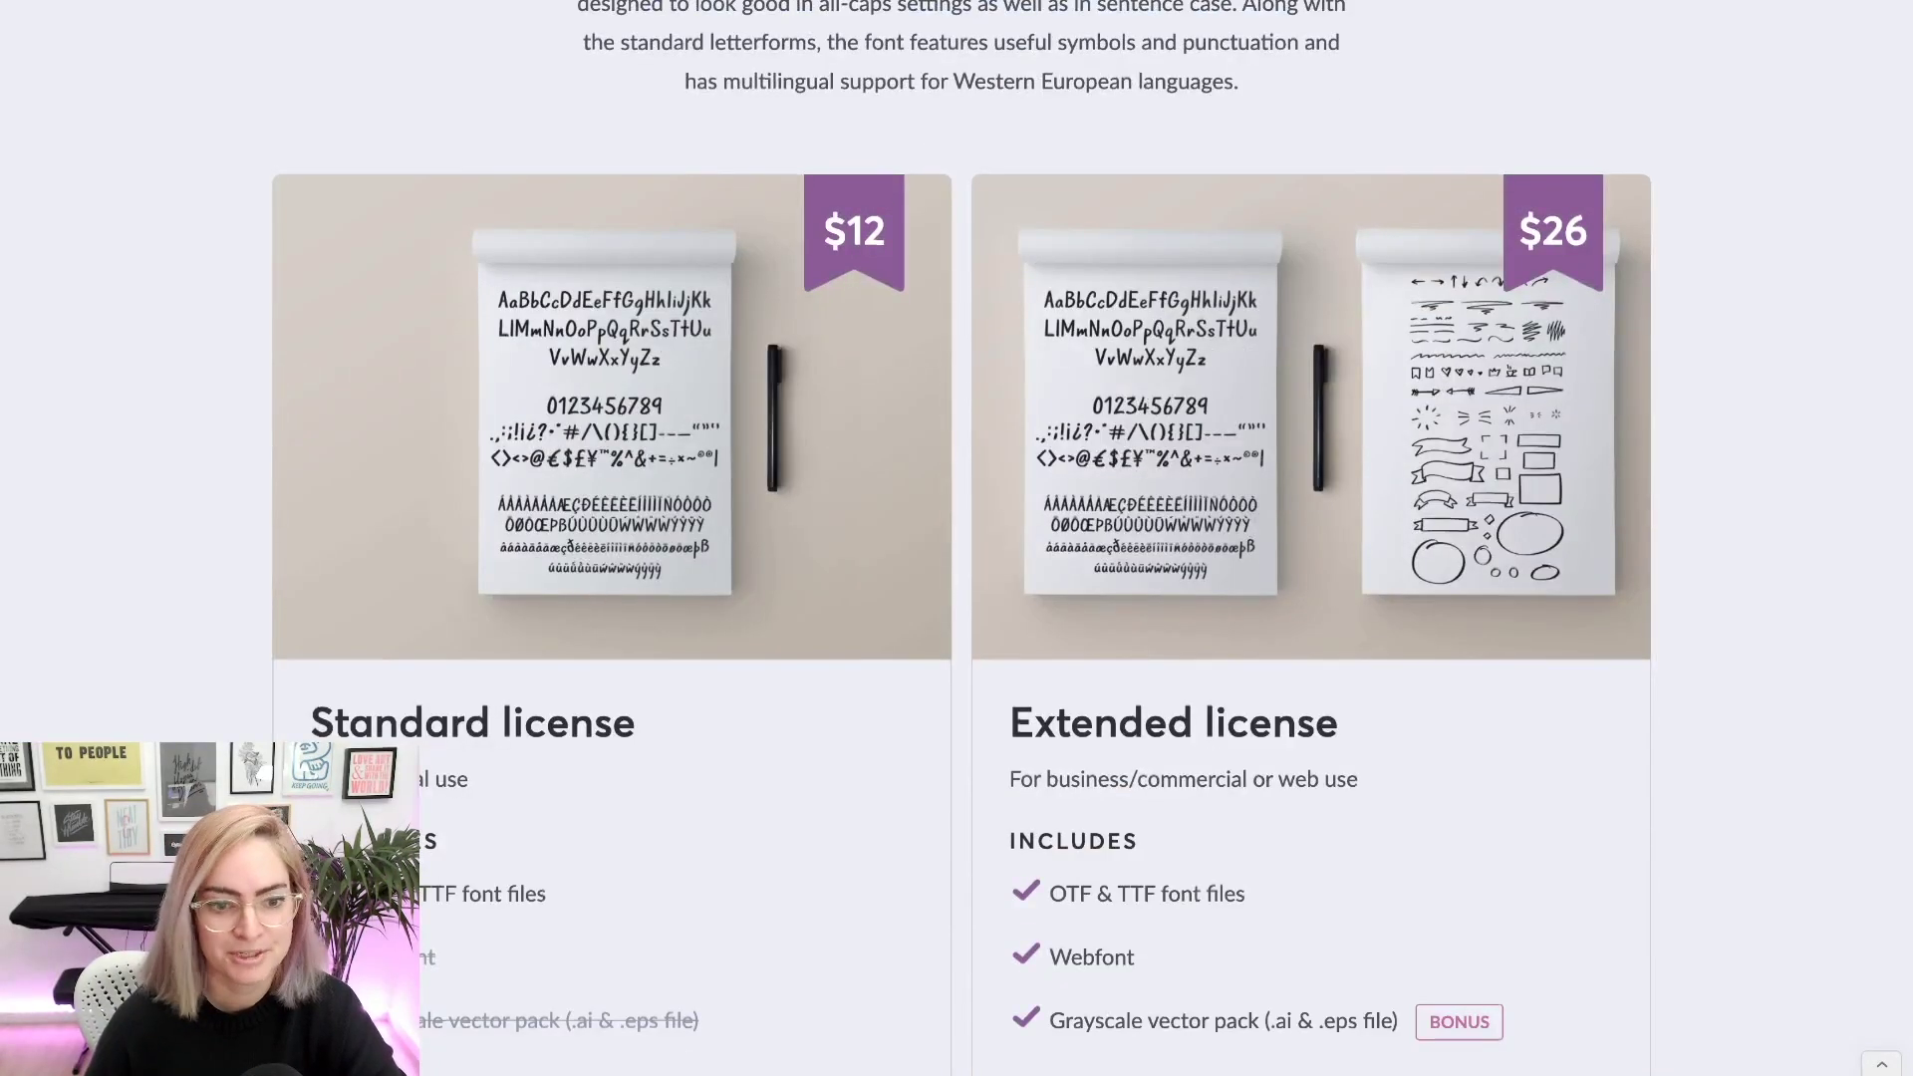
pyautogui.scroll(-5, 963, 538)
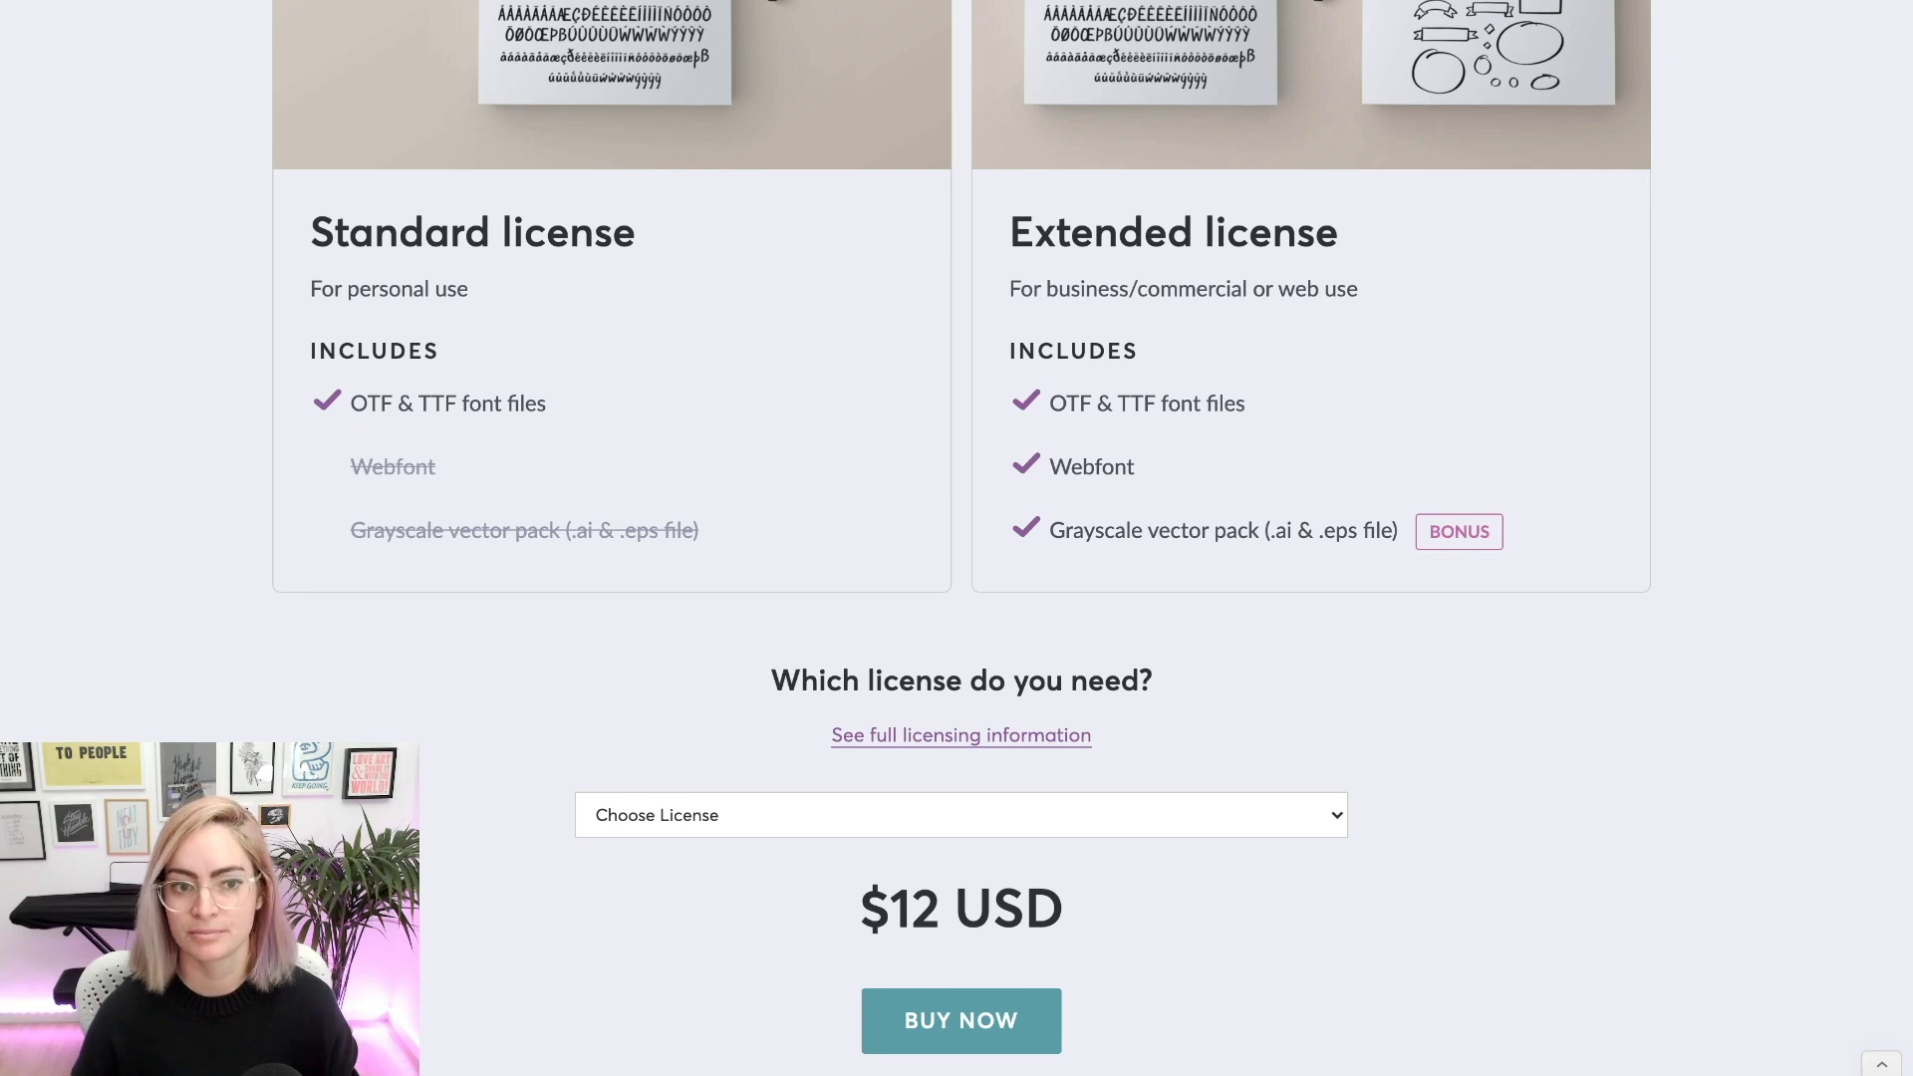
pyautogui.scroll(4, 962, 538)
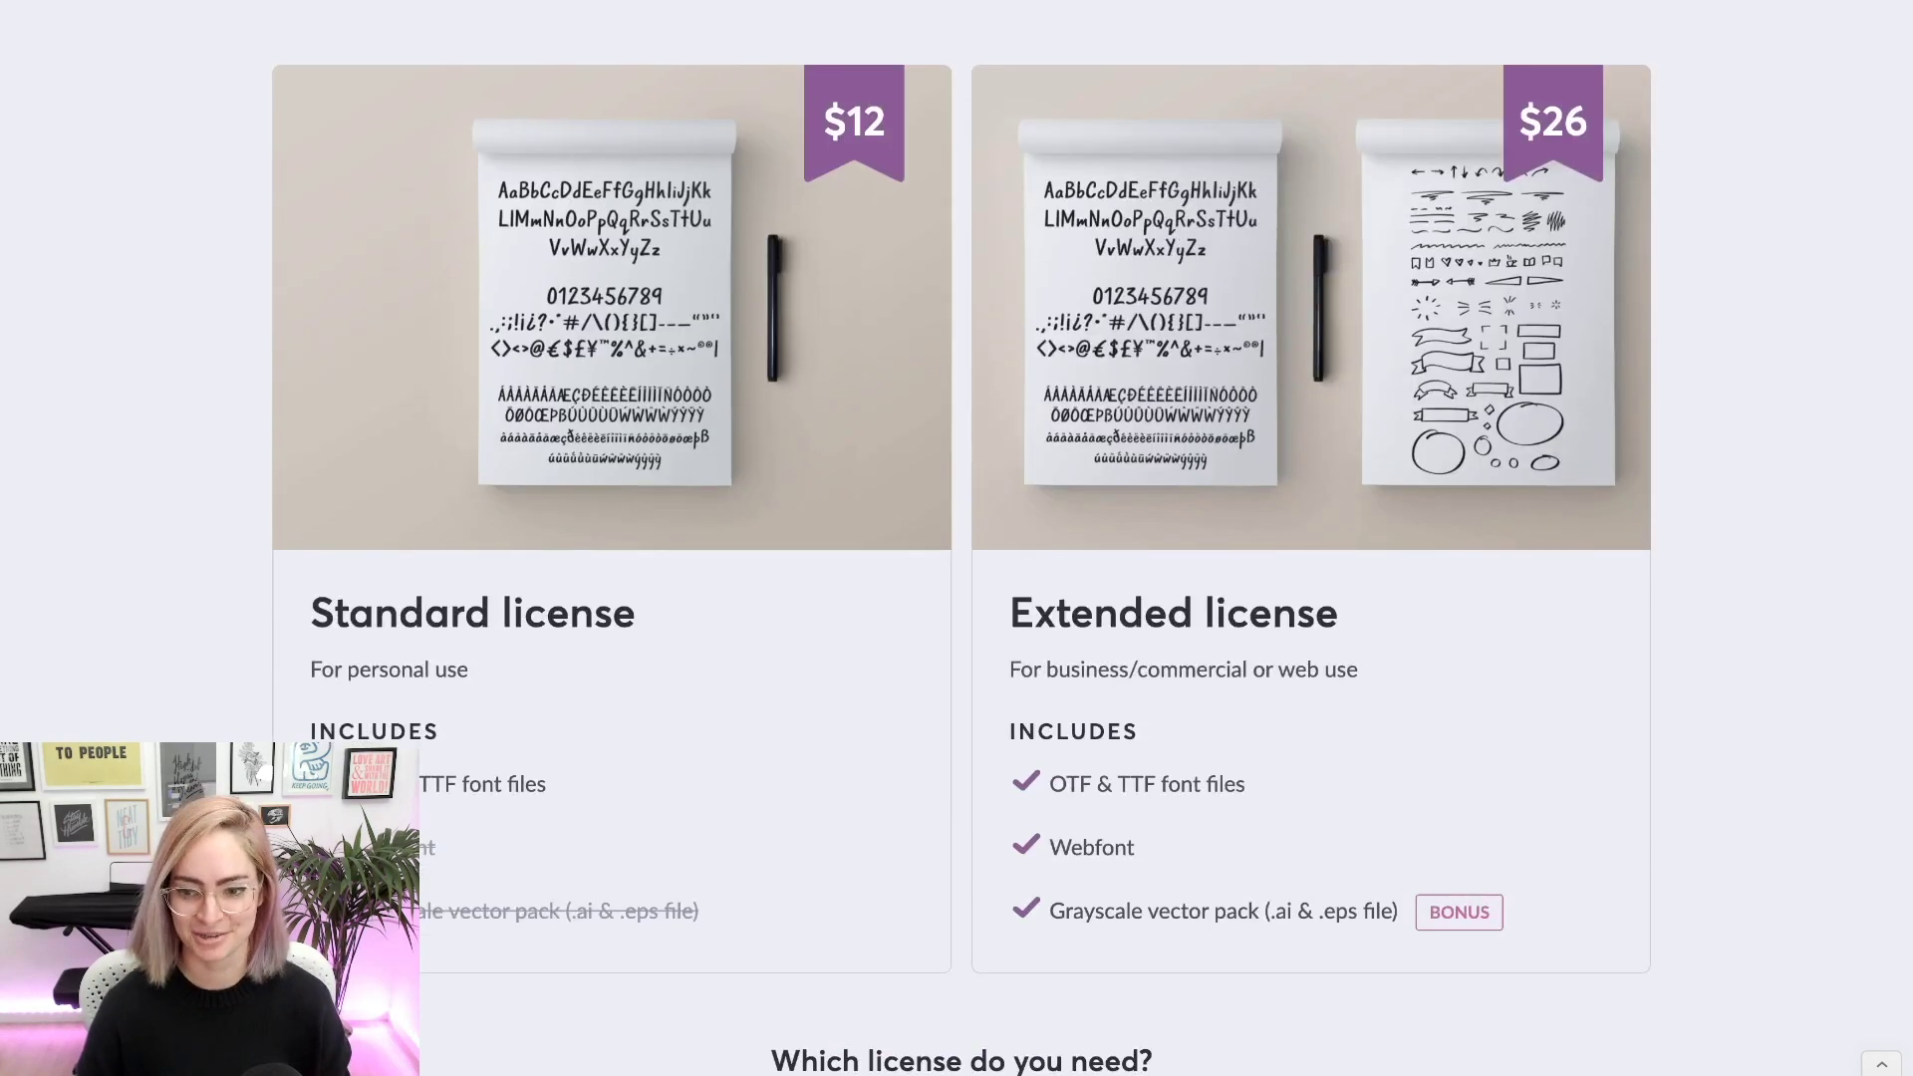
pyautogui.scroll(11, 963, 538)
pyautogui.scroll(-12, 963, 538)
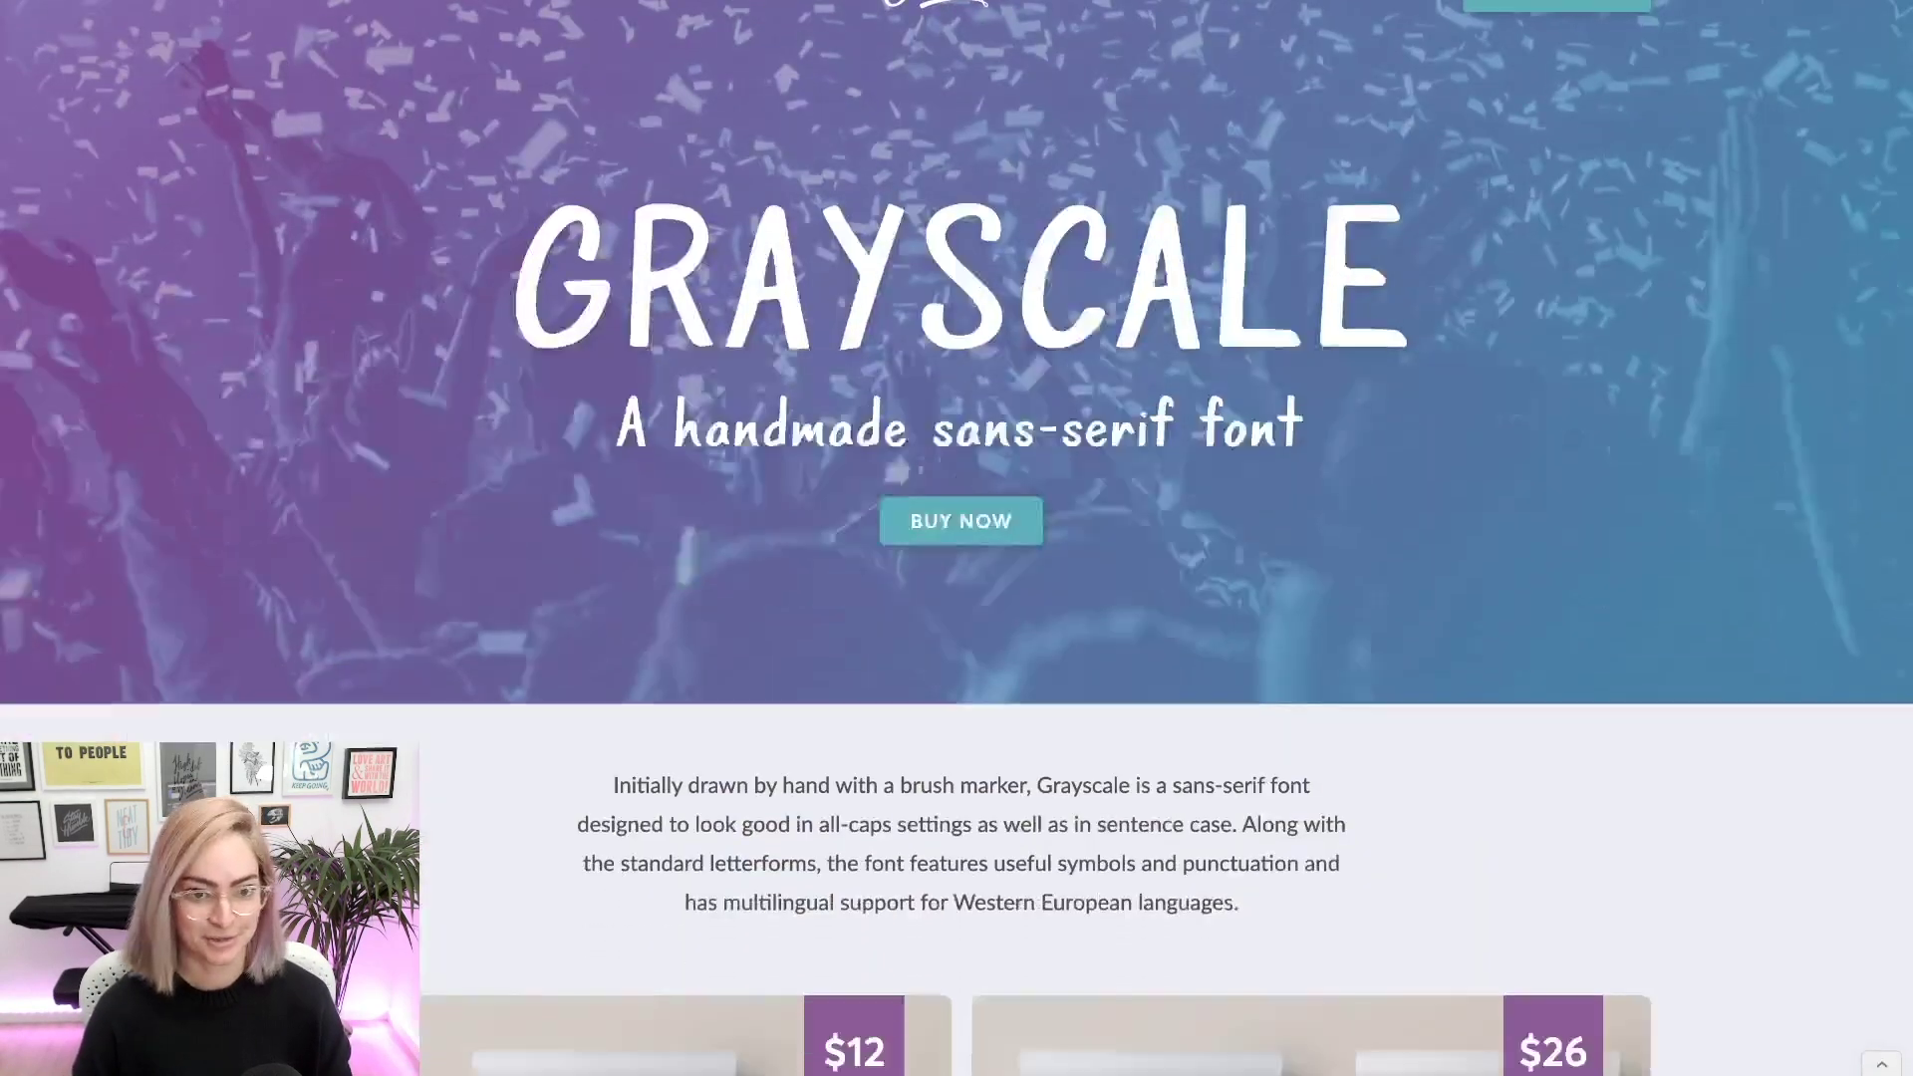
pyautogui.scroll(-9, 962, 538)
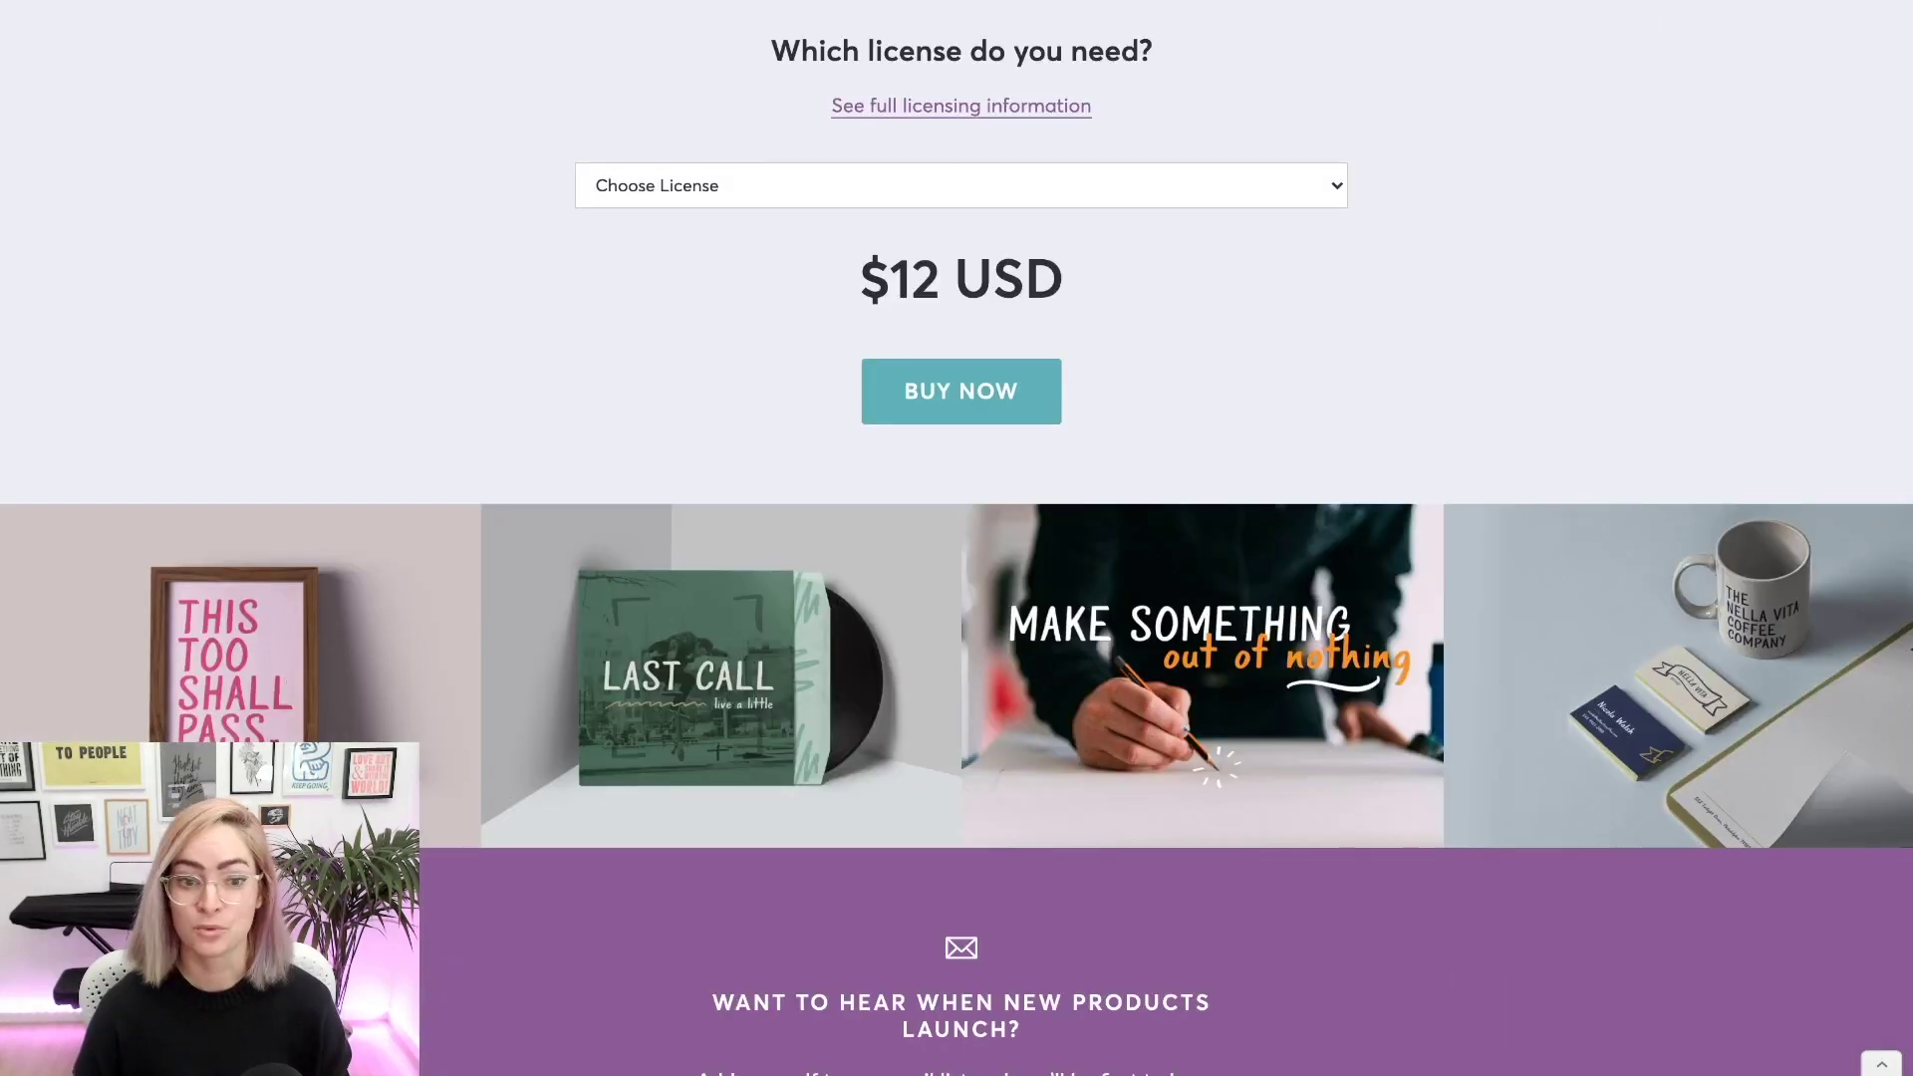
pyautogui.scroll(8, 962, 538)
pyautogui.scroll(-1, 962, 538)
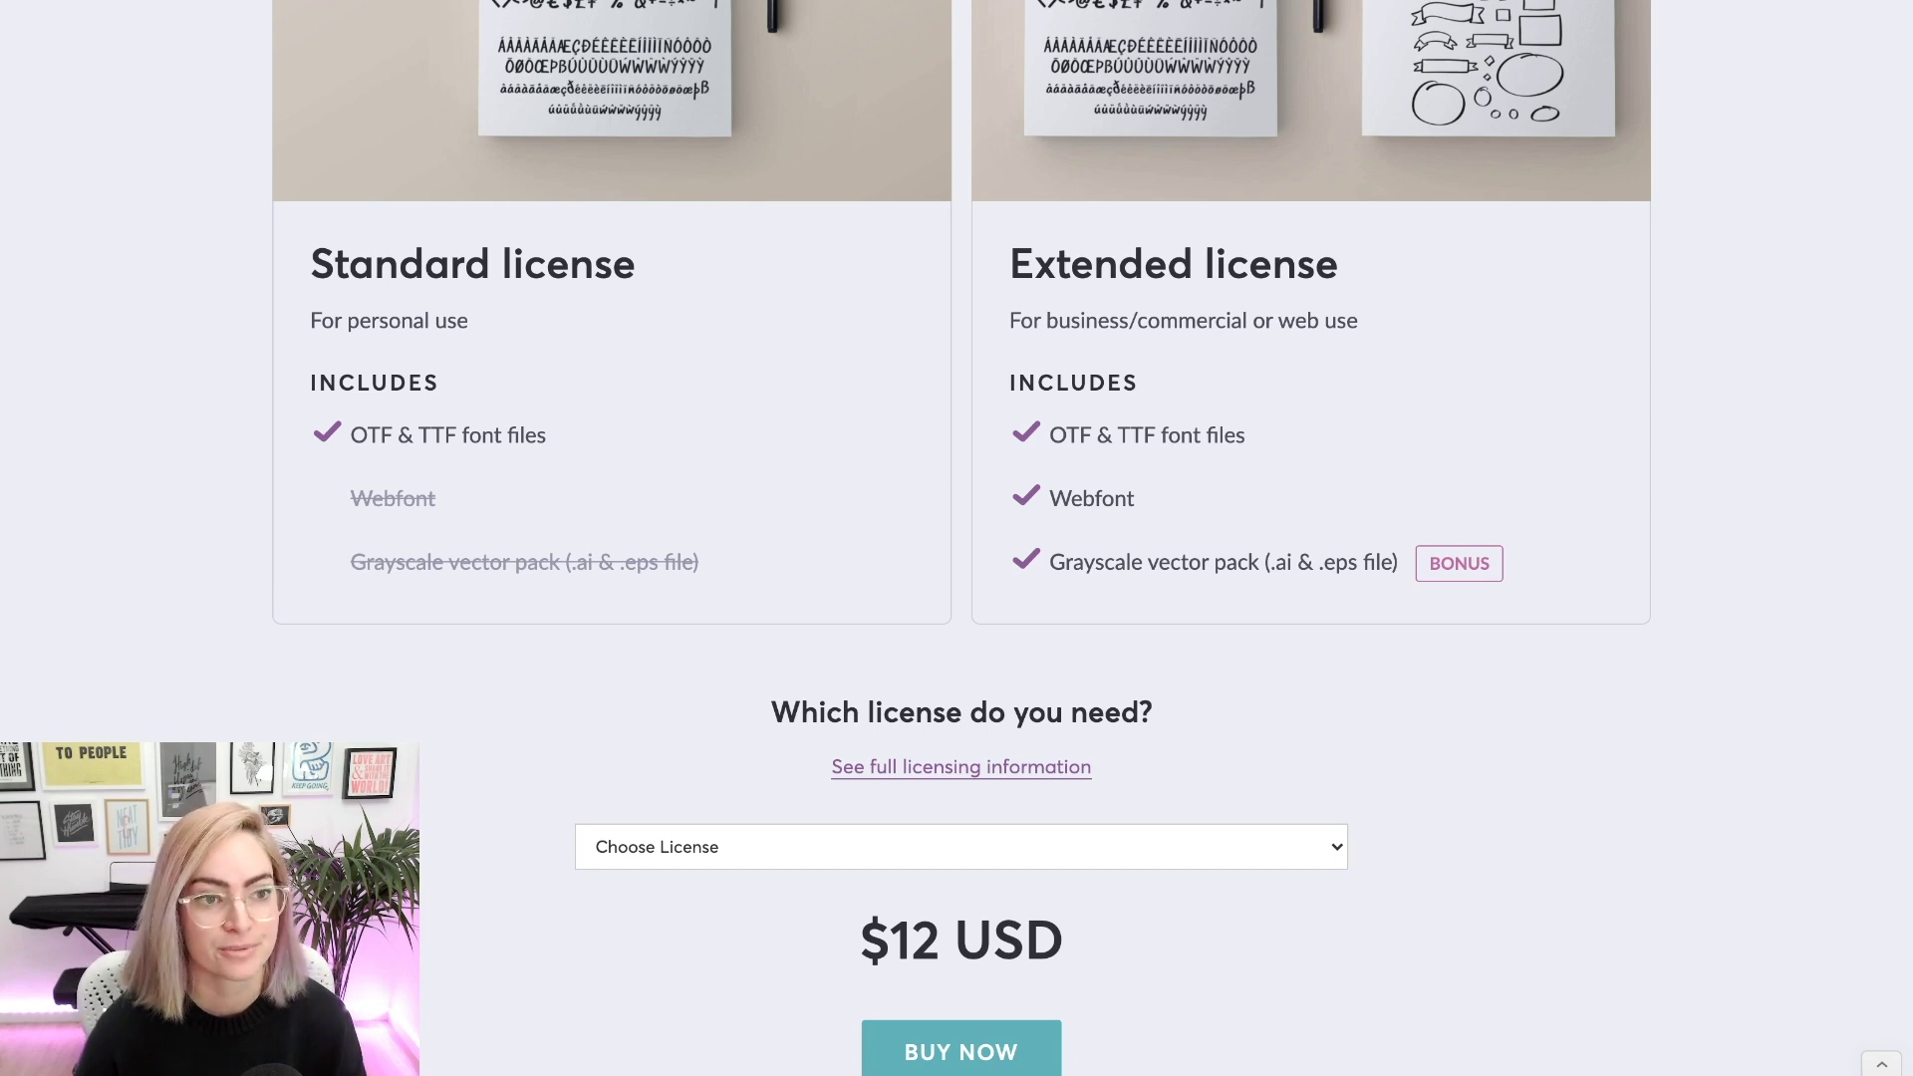
pyautogui.scroll(3, 956, 538)
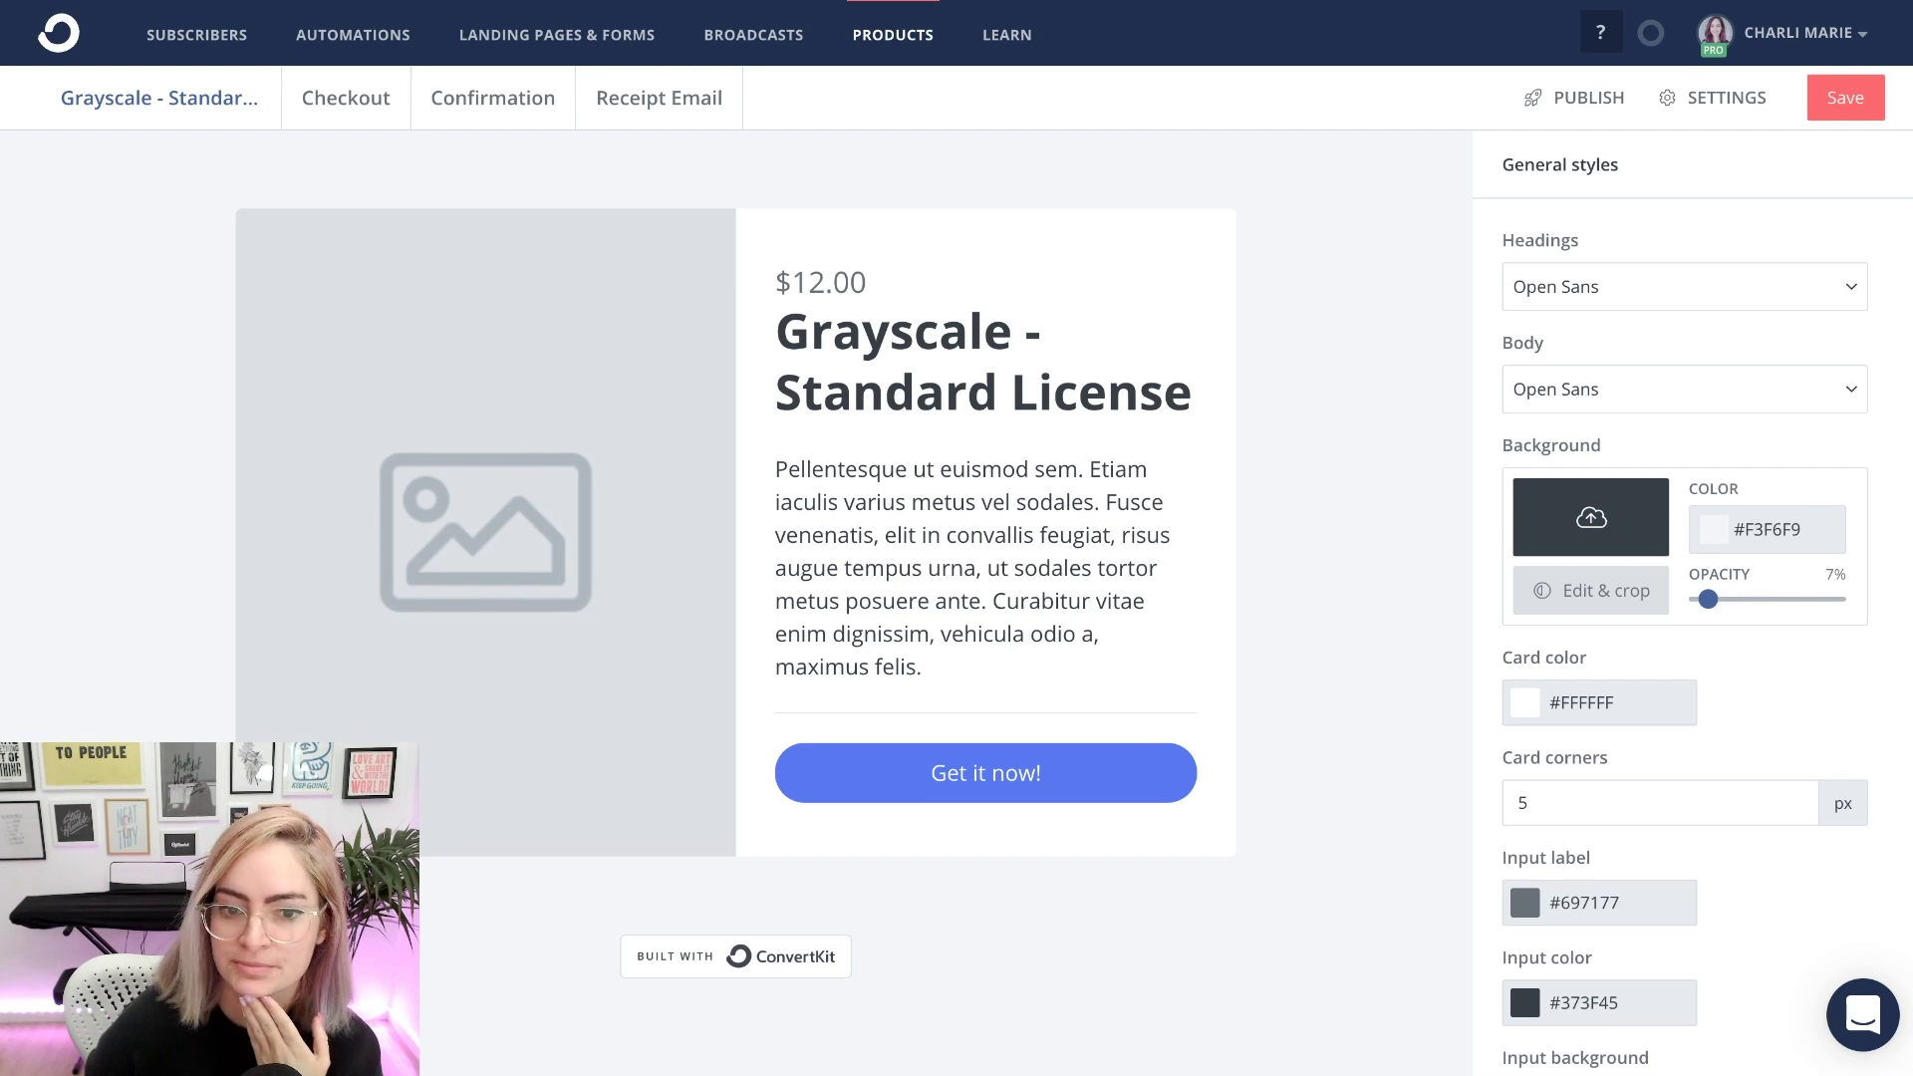
# - In the ConvertKit product editor, fill the image placeholder with the purple-and-blue Grayscale cover from the uploaded images
pyautogui.click(485, 532)
pyautogui.click(1764, 252)
pyautogui.scroll(-20, 1116, 857)
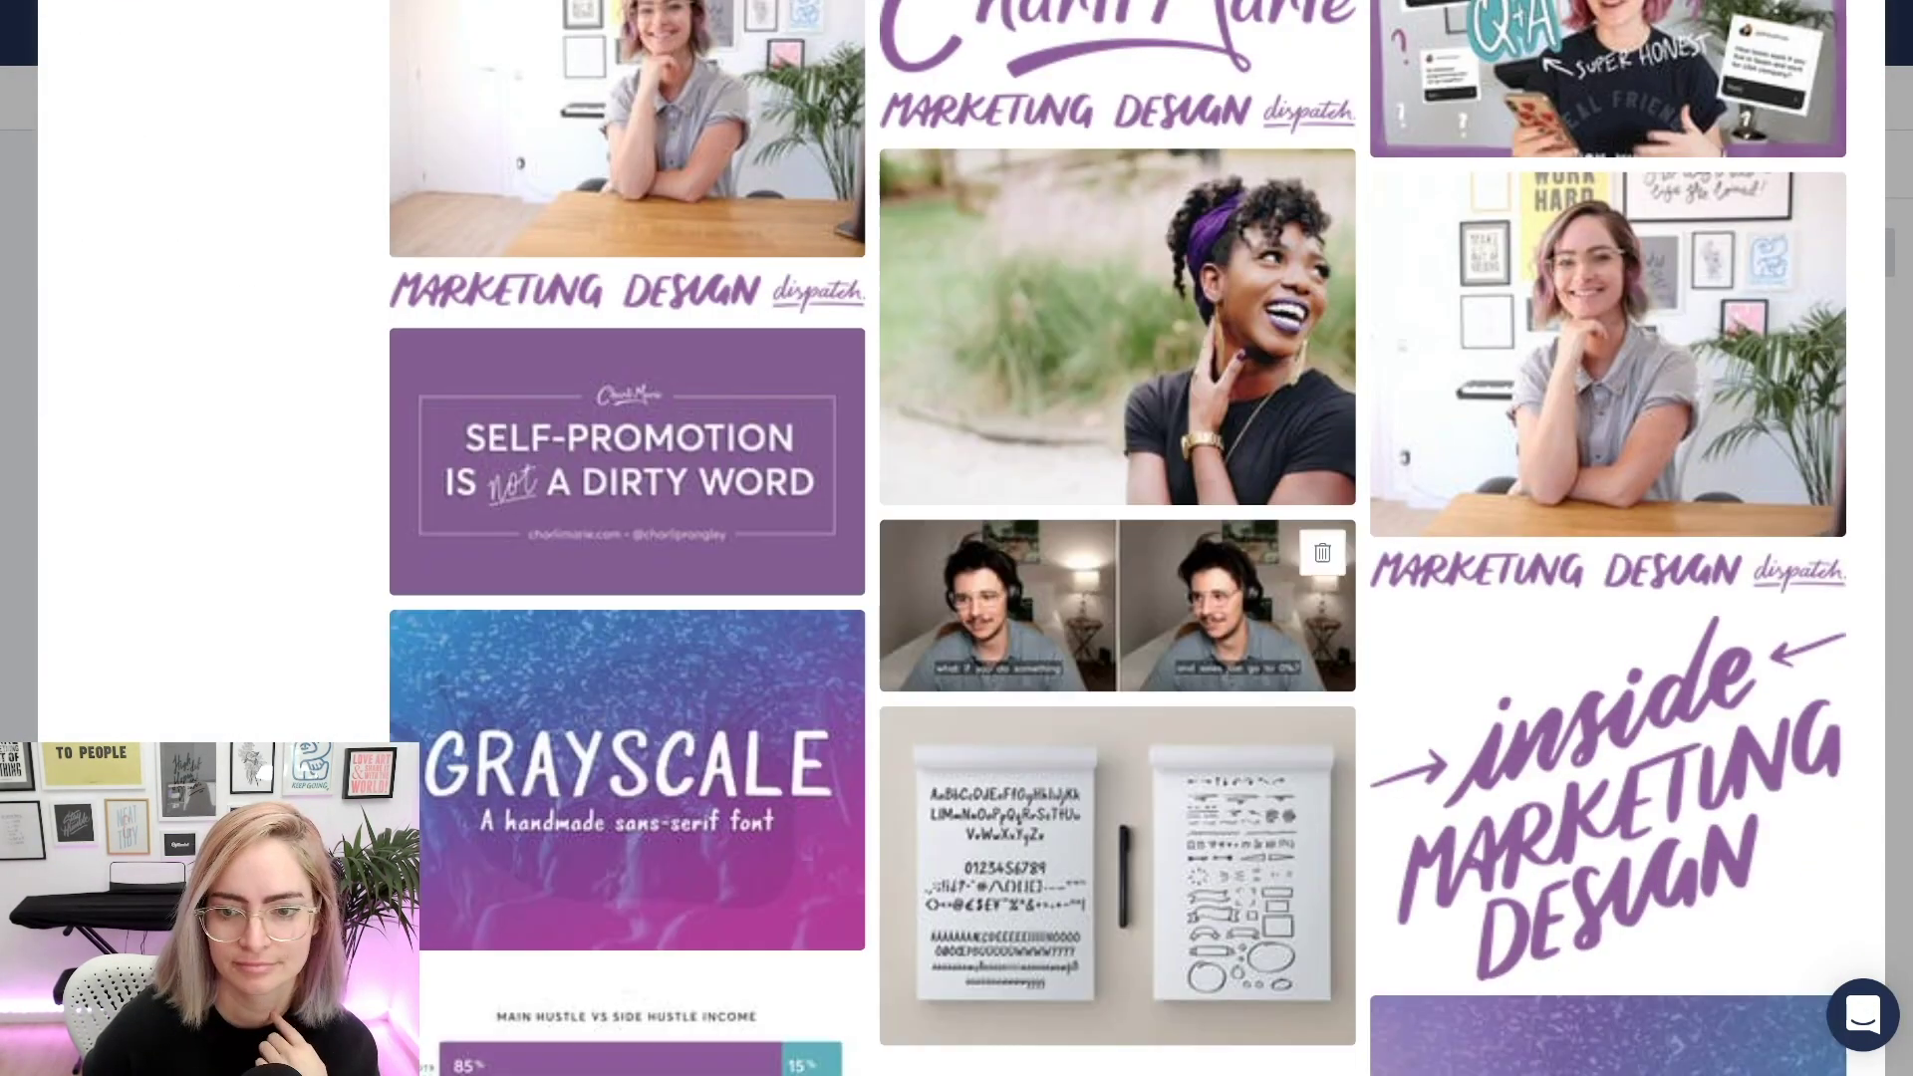
pyautogui.scroll(-10, 1604, 399)
pyautogui.click(1607, 797)
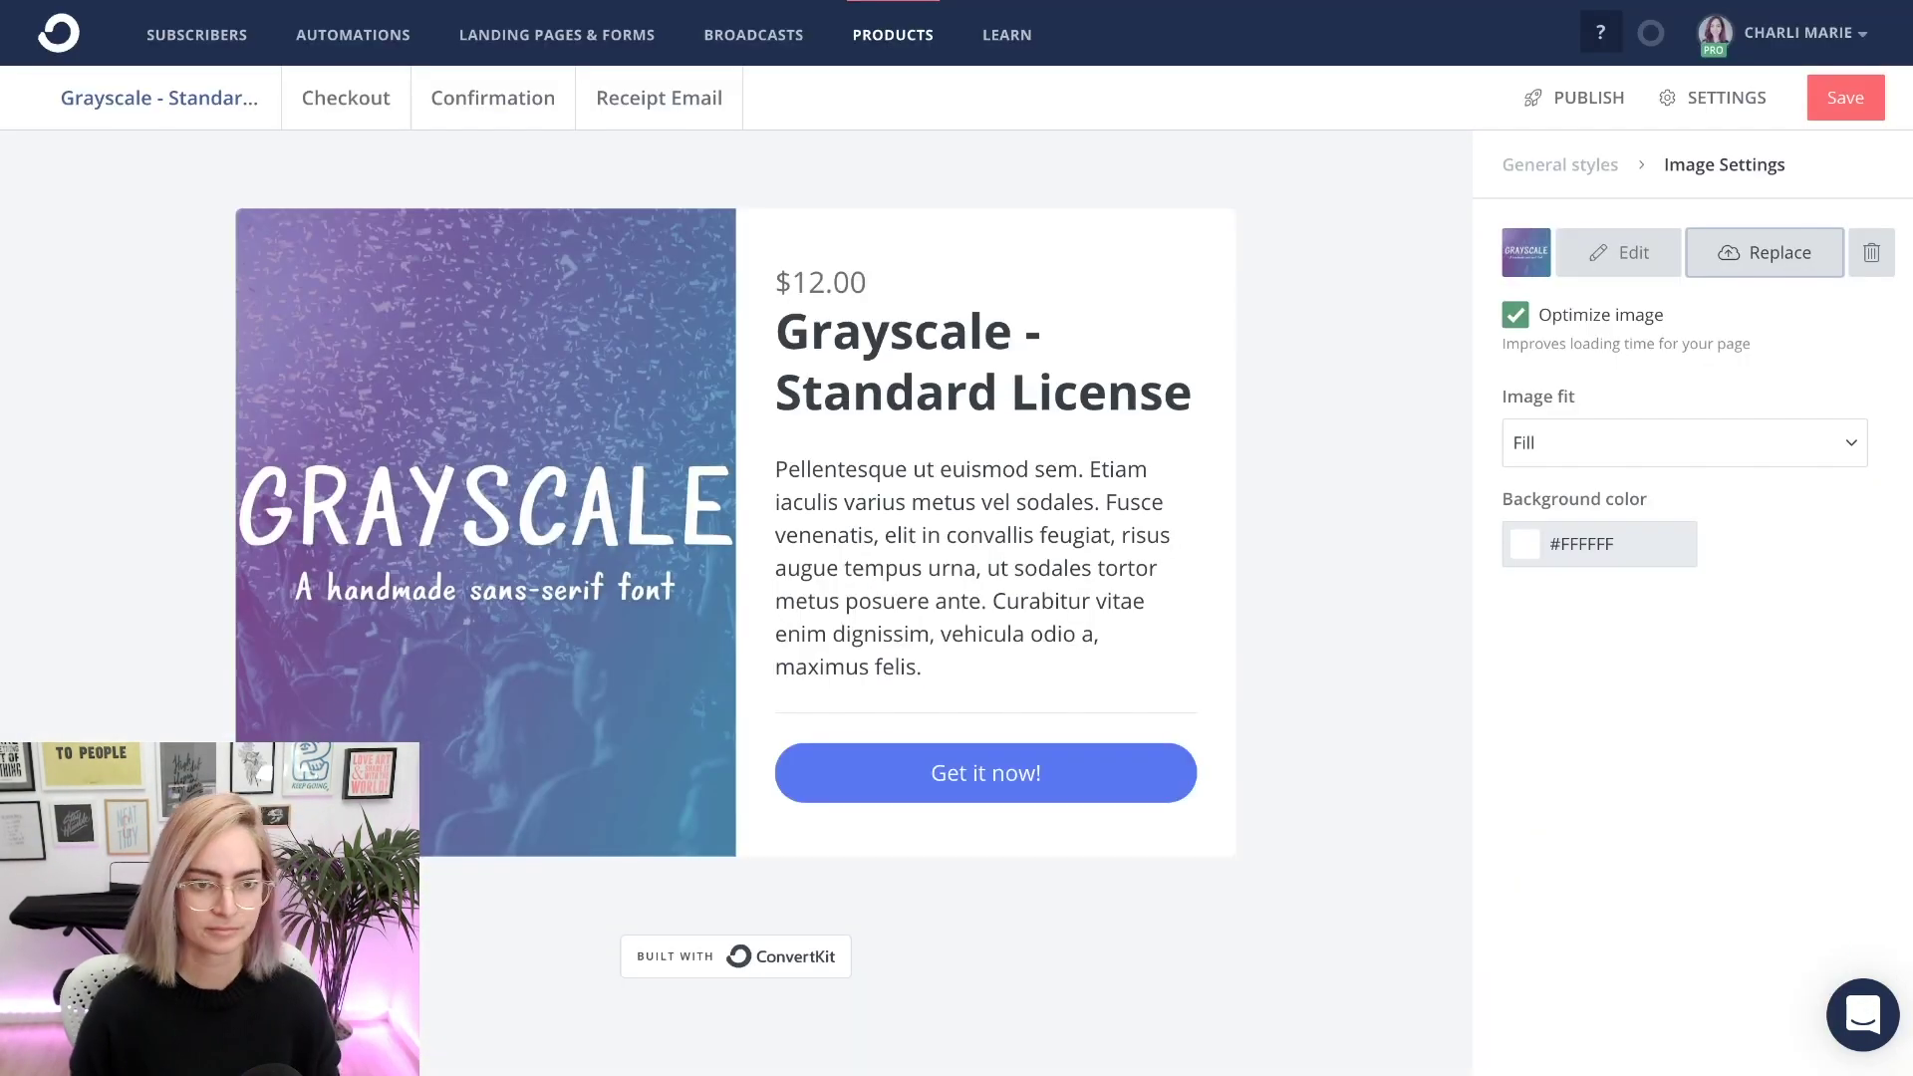
# - Replace the placeholder description with the introductory paragraph copied from the Grayscale shop page
pyautogui.click(742, 466)
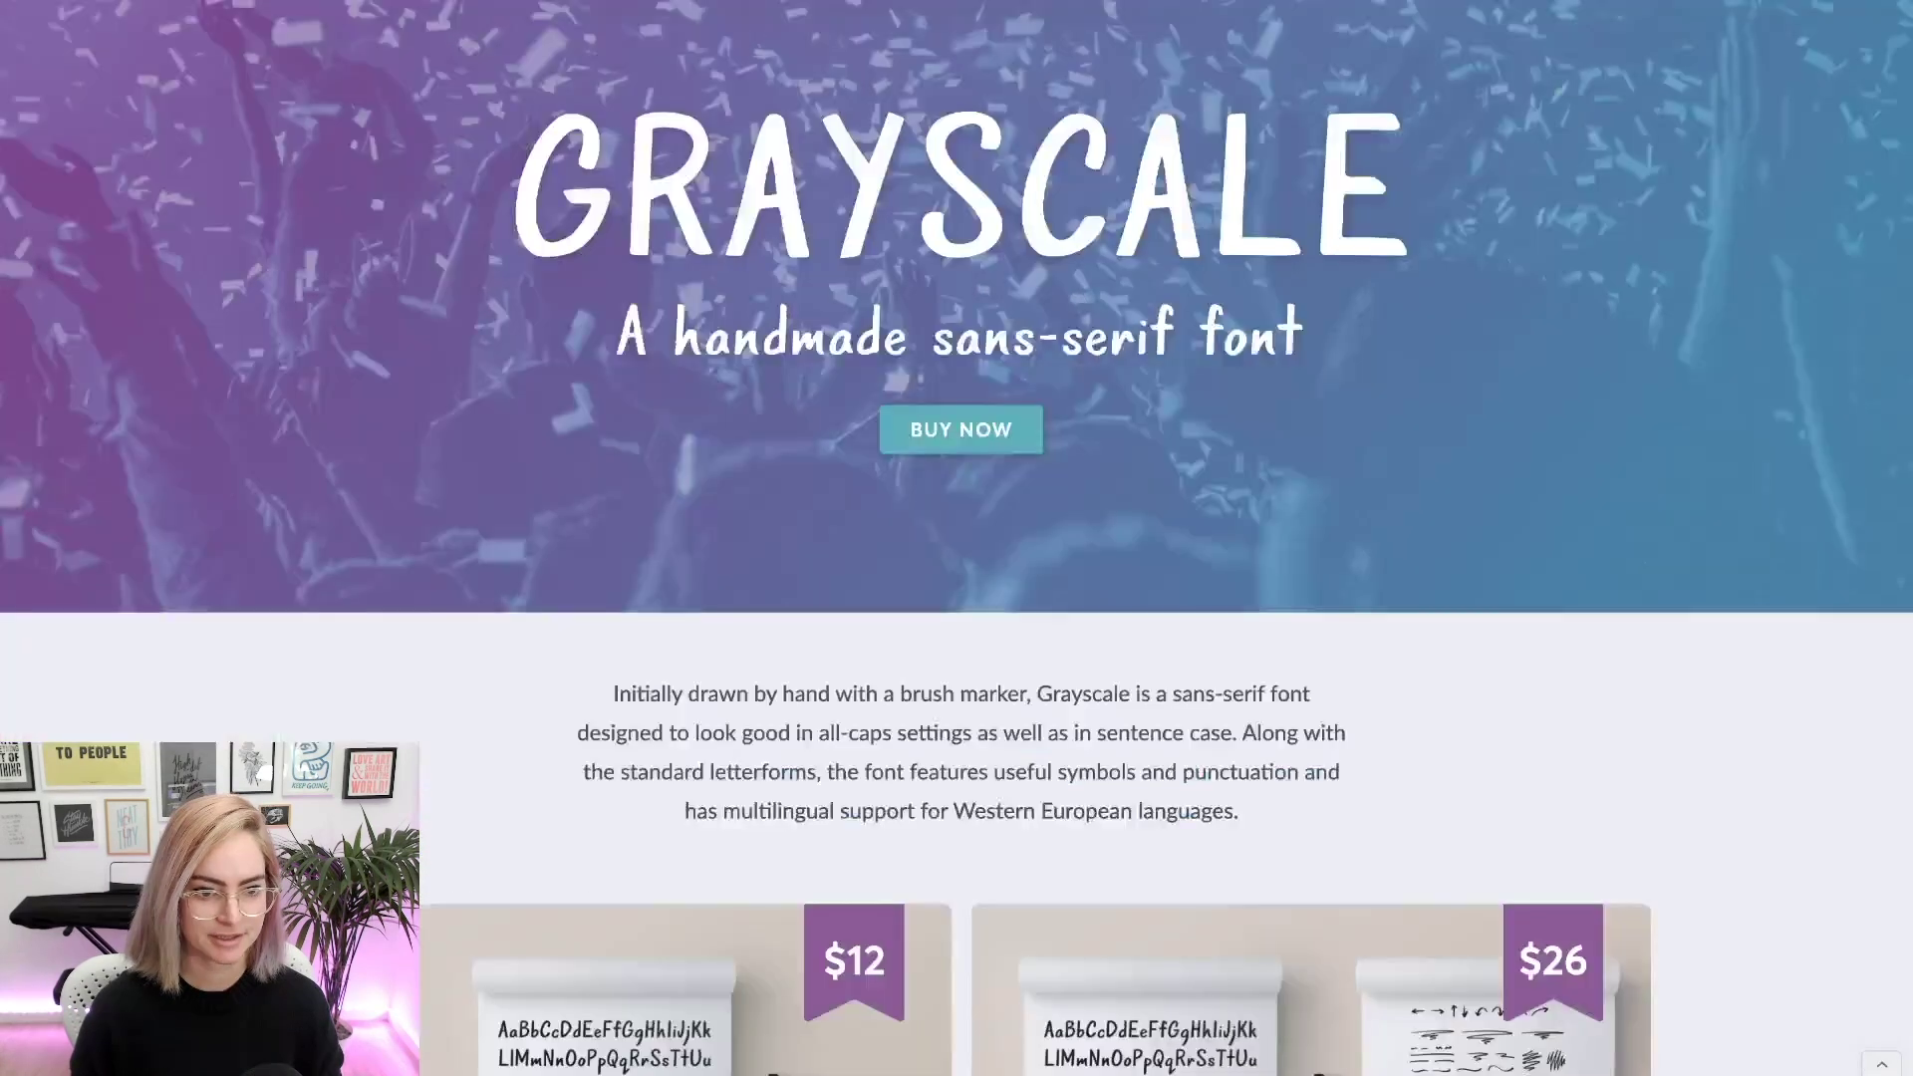
pyautogui.scroll(-3, 957, 538)
pyautogui.moveTo(1241, 700); pyautogui.dragTo(611, 547)
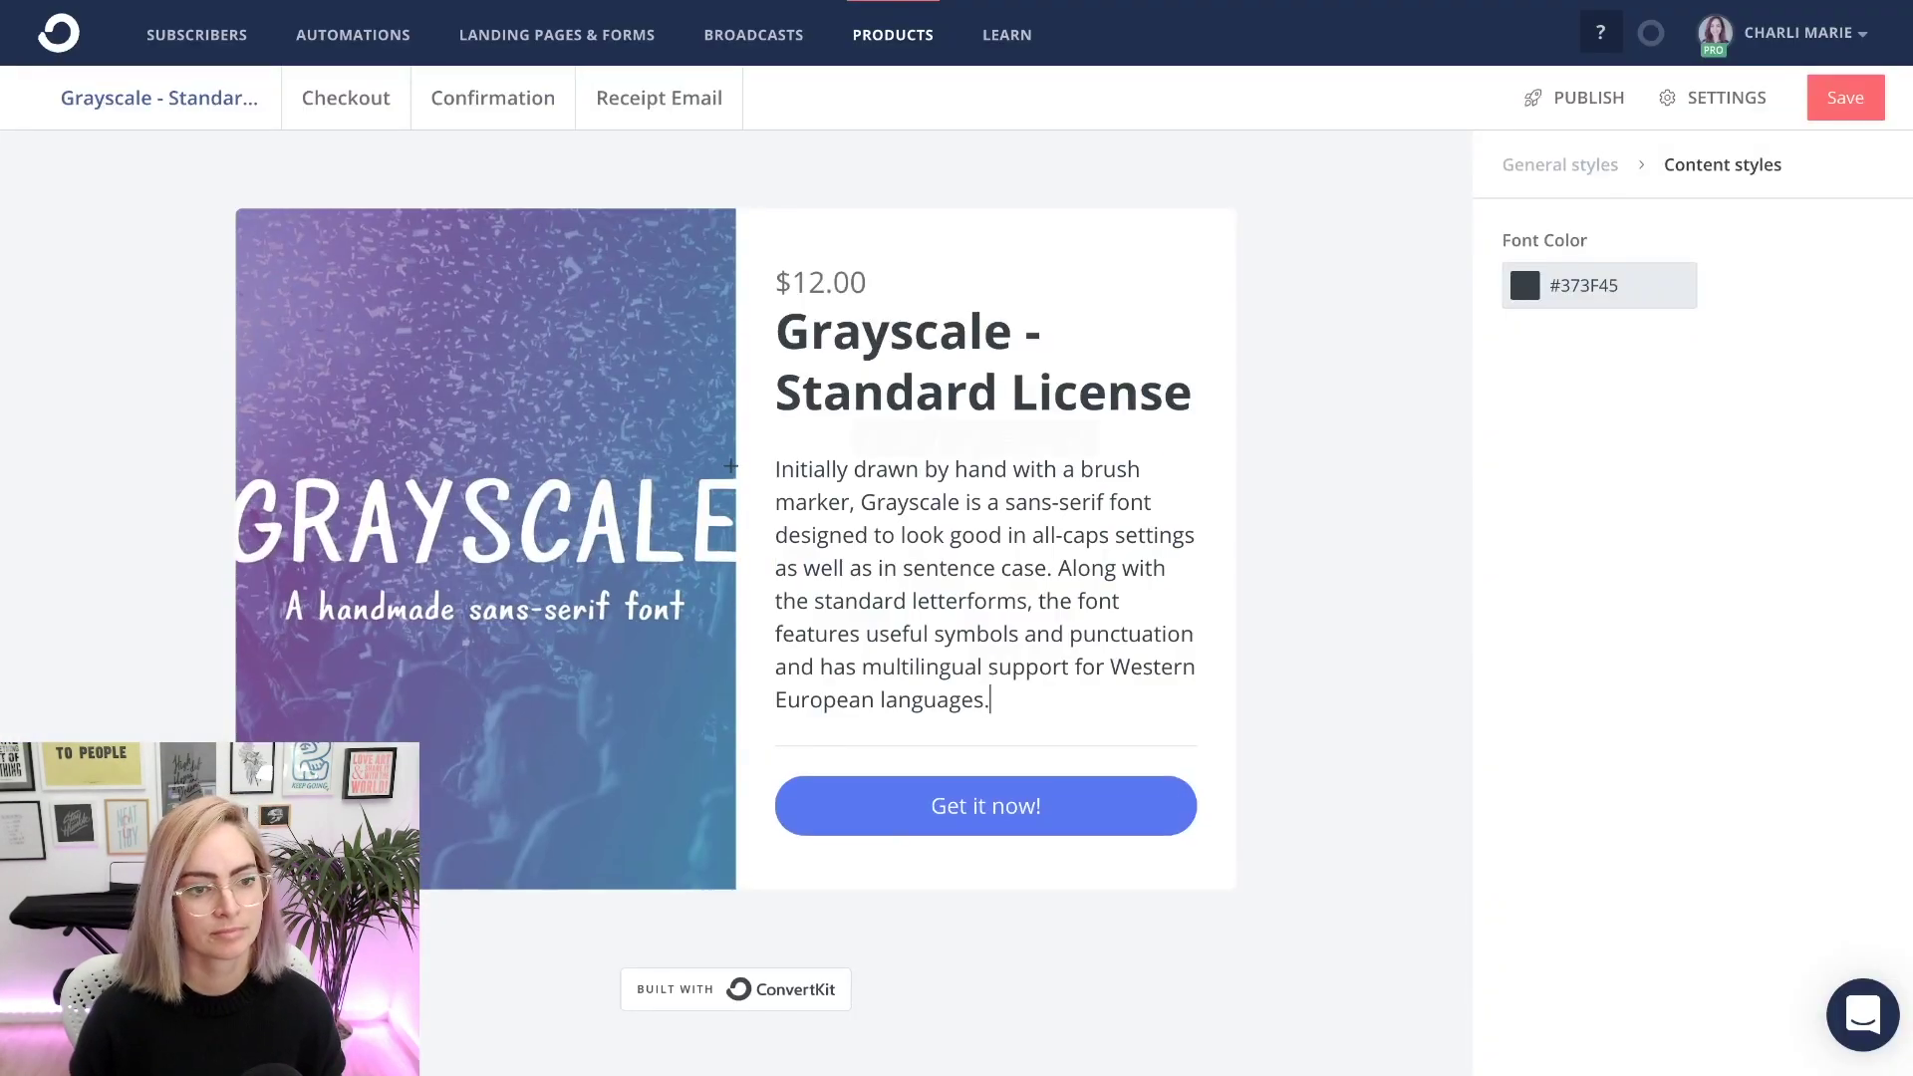
# - Reduce the description's text size and delete everything after its first sentence, which ends with "sentence case."
pyautogui.hotkey('ctrl', 'a')
pyautogui.click(979, 427)
pyautogui.click(978, 478)
pyautogui.moveTo(826, 569); pyautogui.dragTo(965, 668)
pyautogui.press('BackSpace')
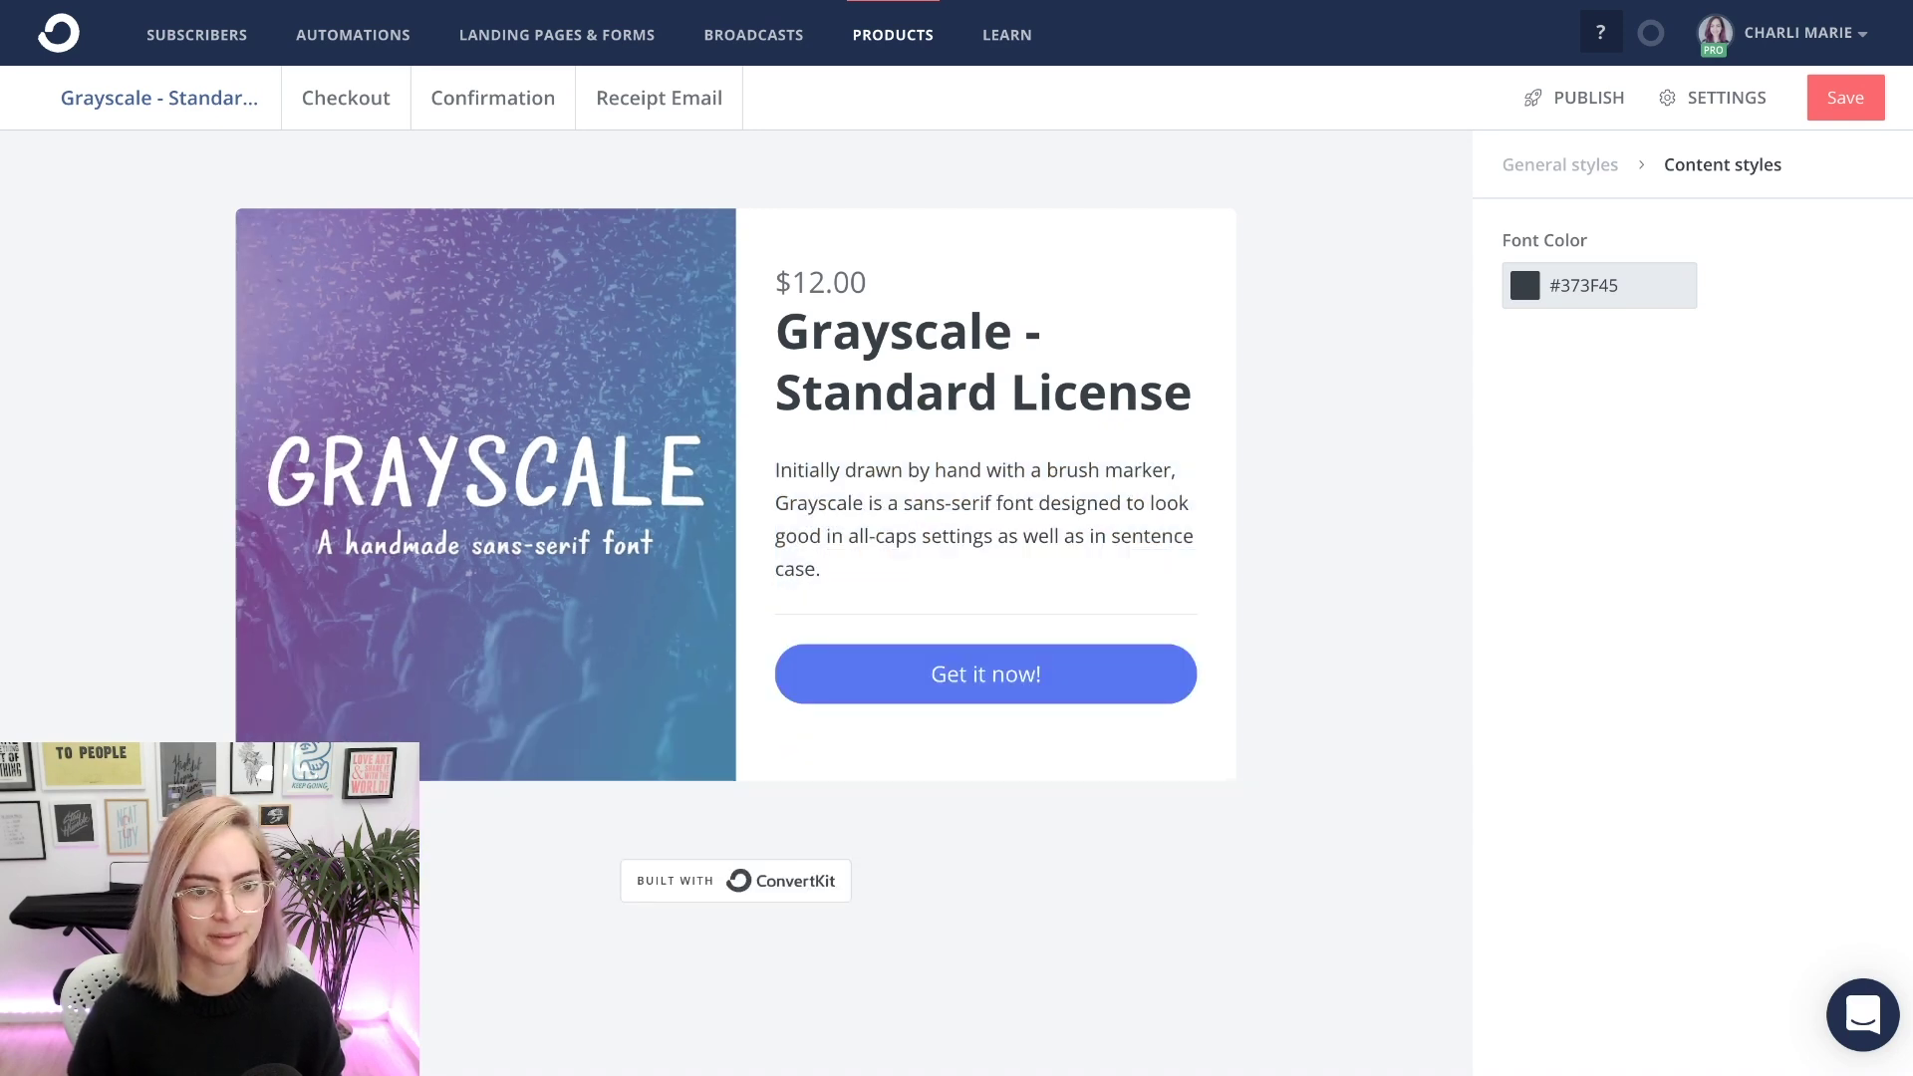
# - Change the product title's font to a geometric sans-serif and set the "Get it now!" button's background color to #8C5B97
pyautogui.click(983, 361)
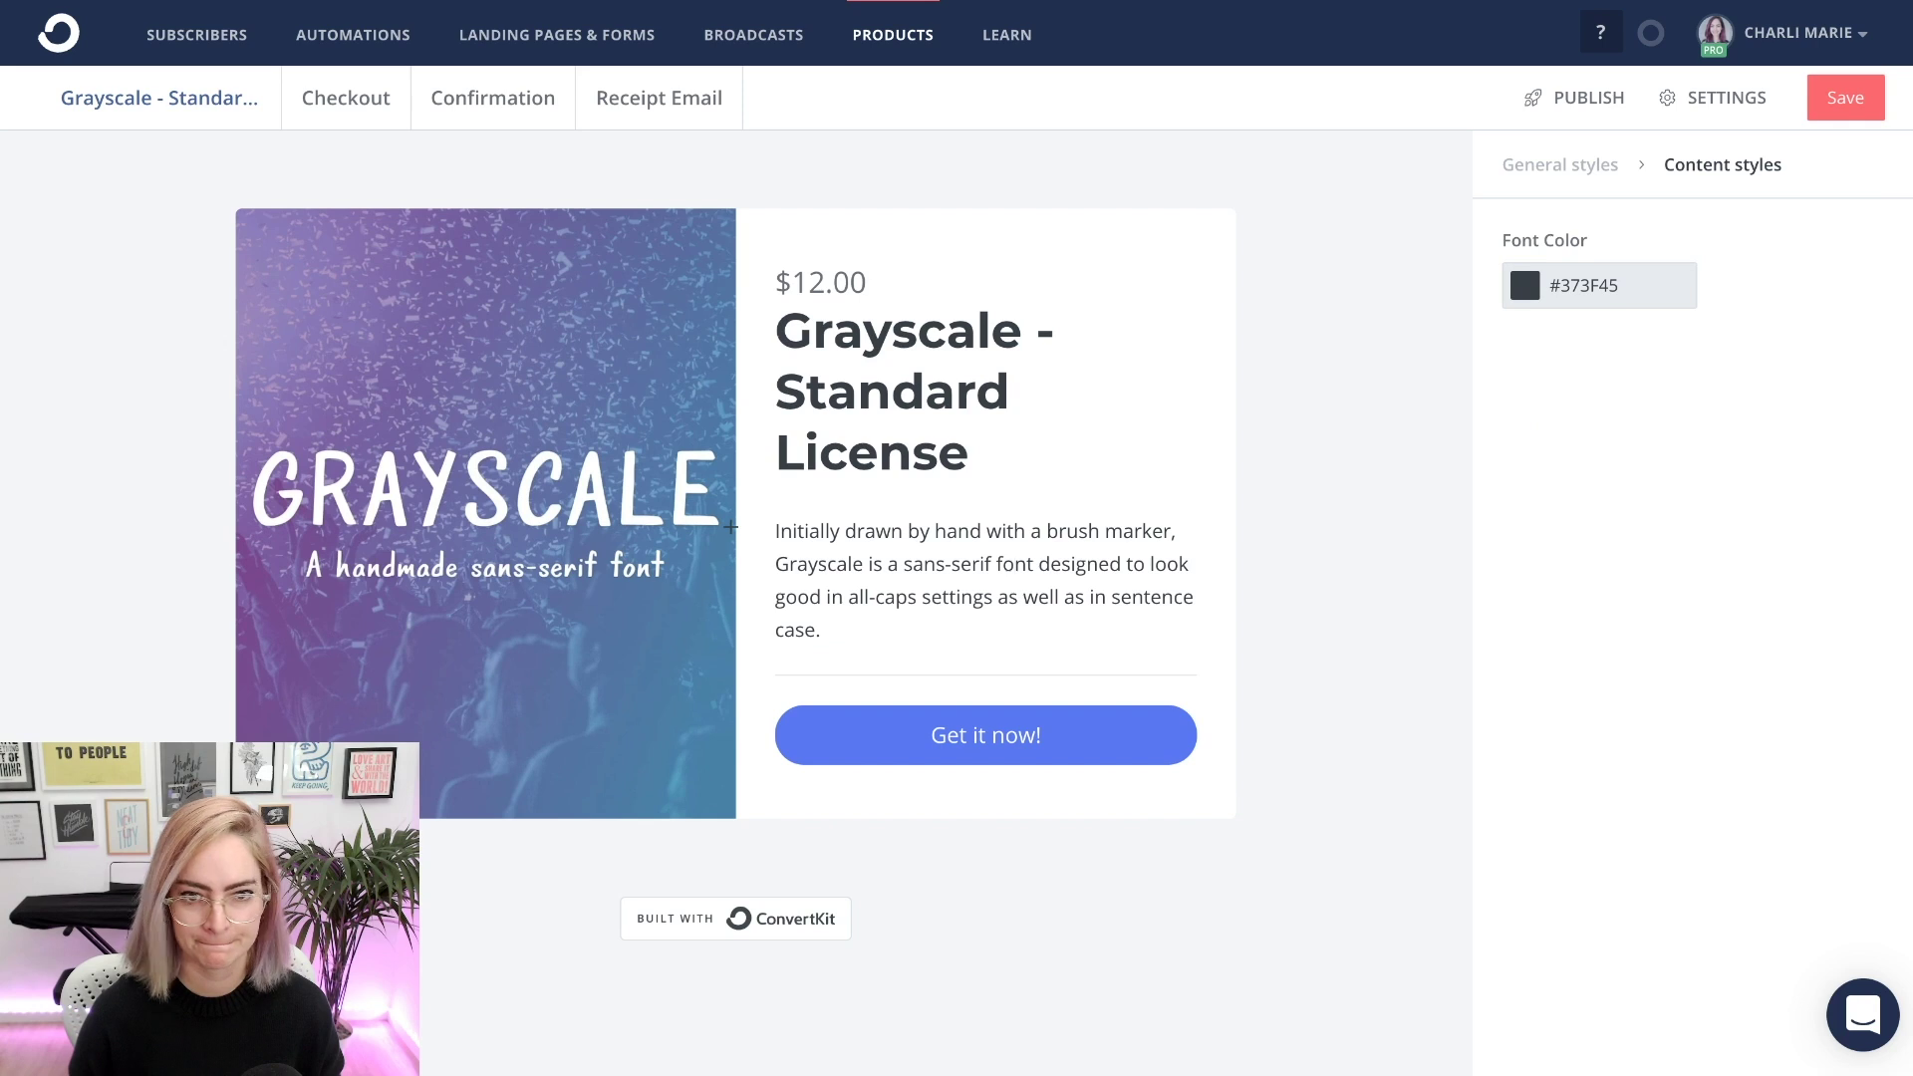
pyautogui.click(992, 736)
pyautogui.click(1598, 790)
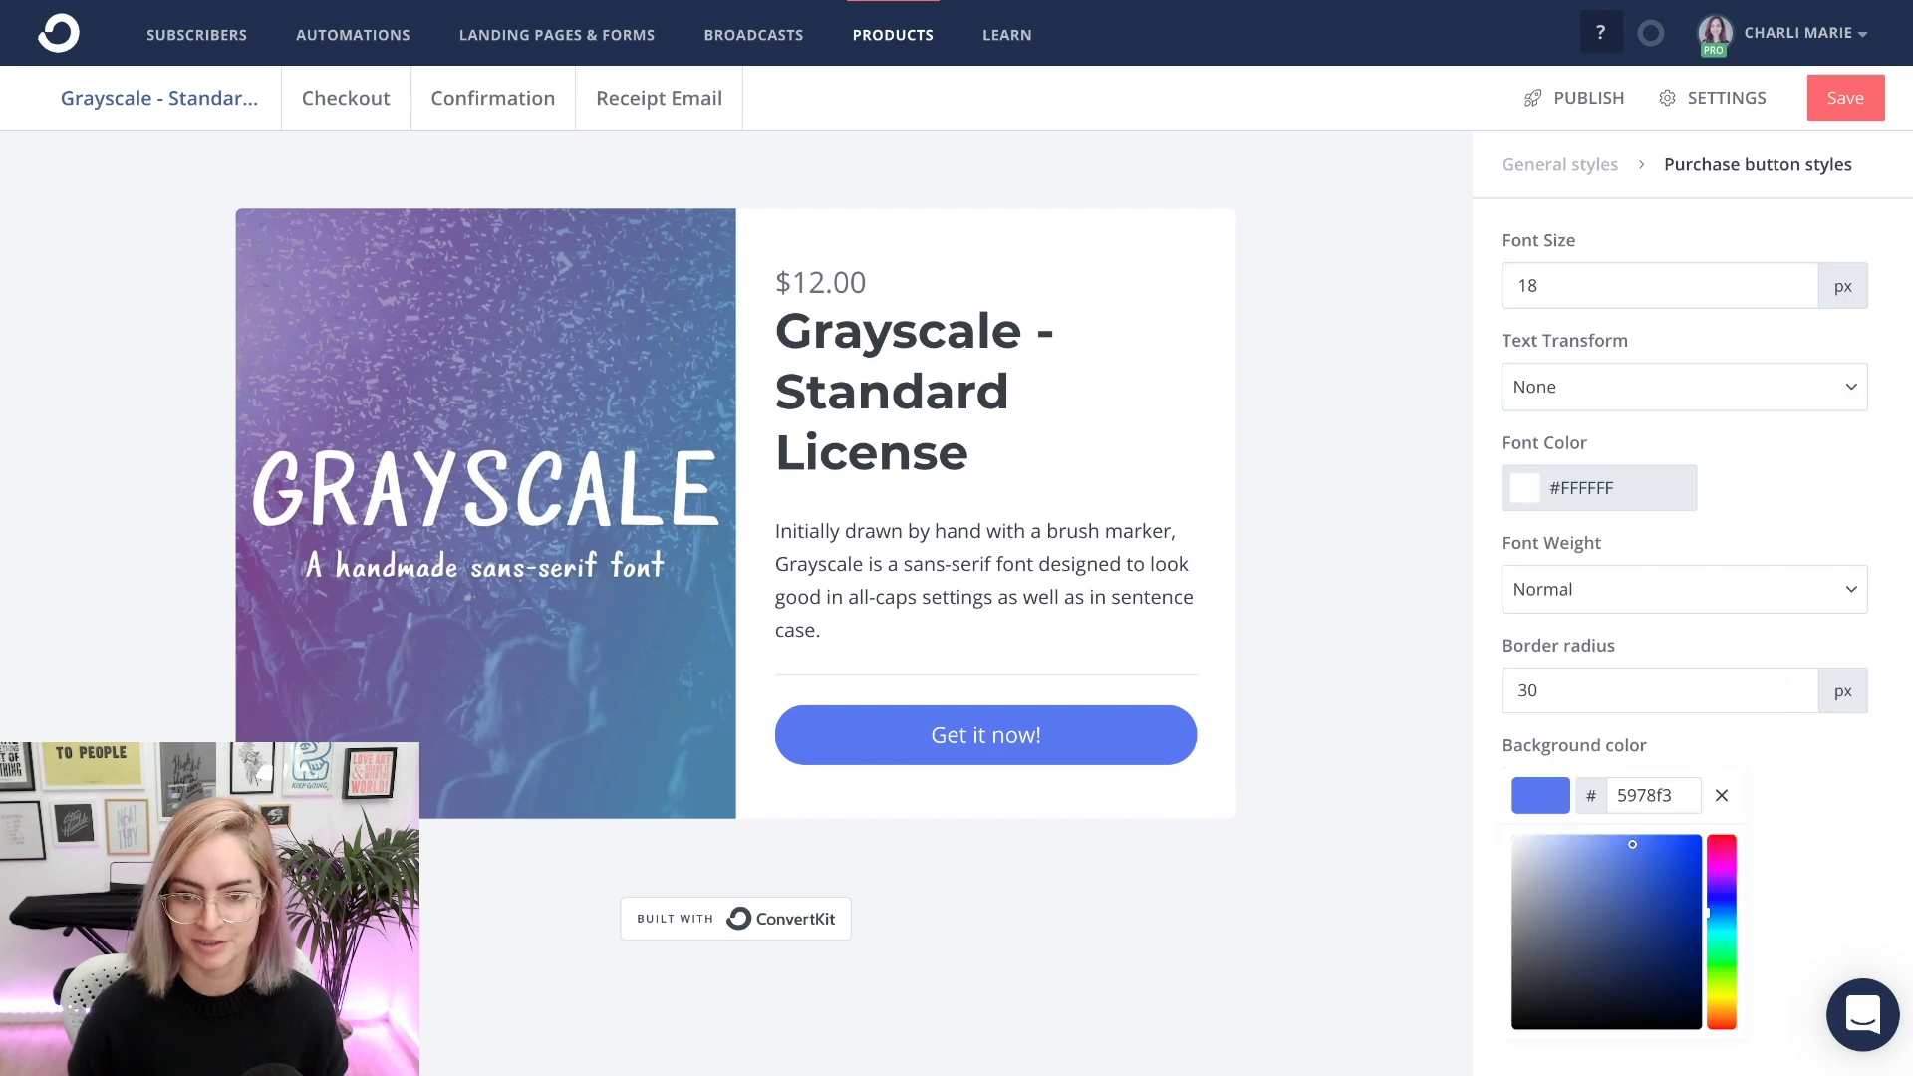
pyautogui.doubleClick(1645, 796)
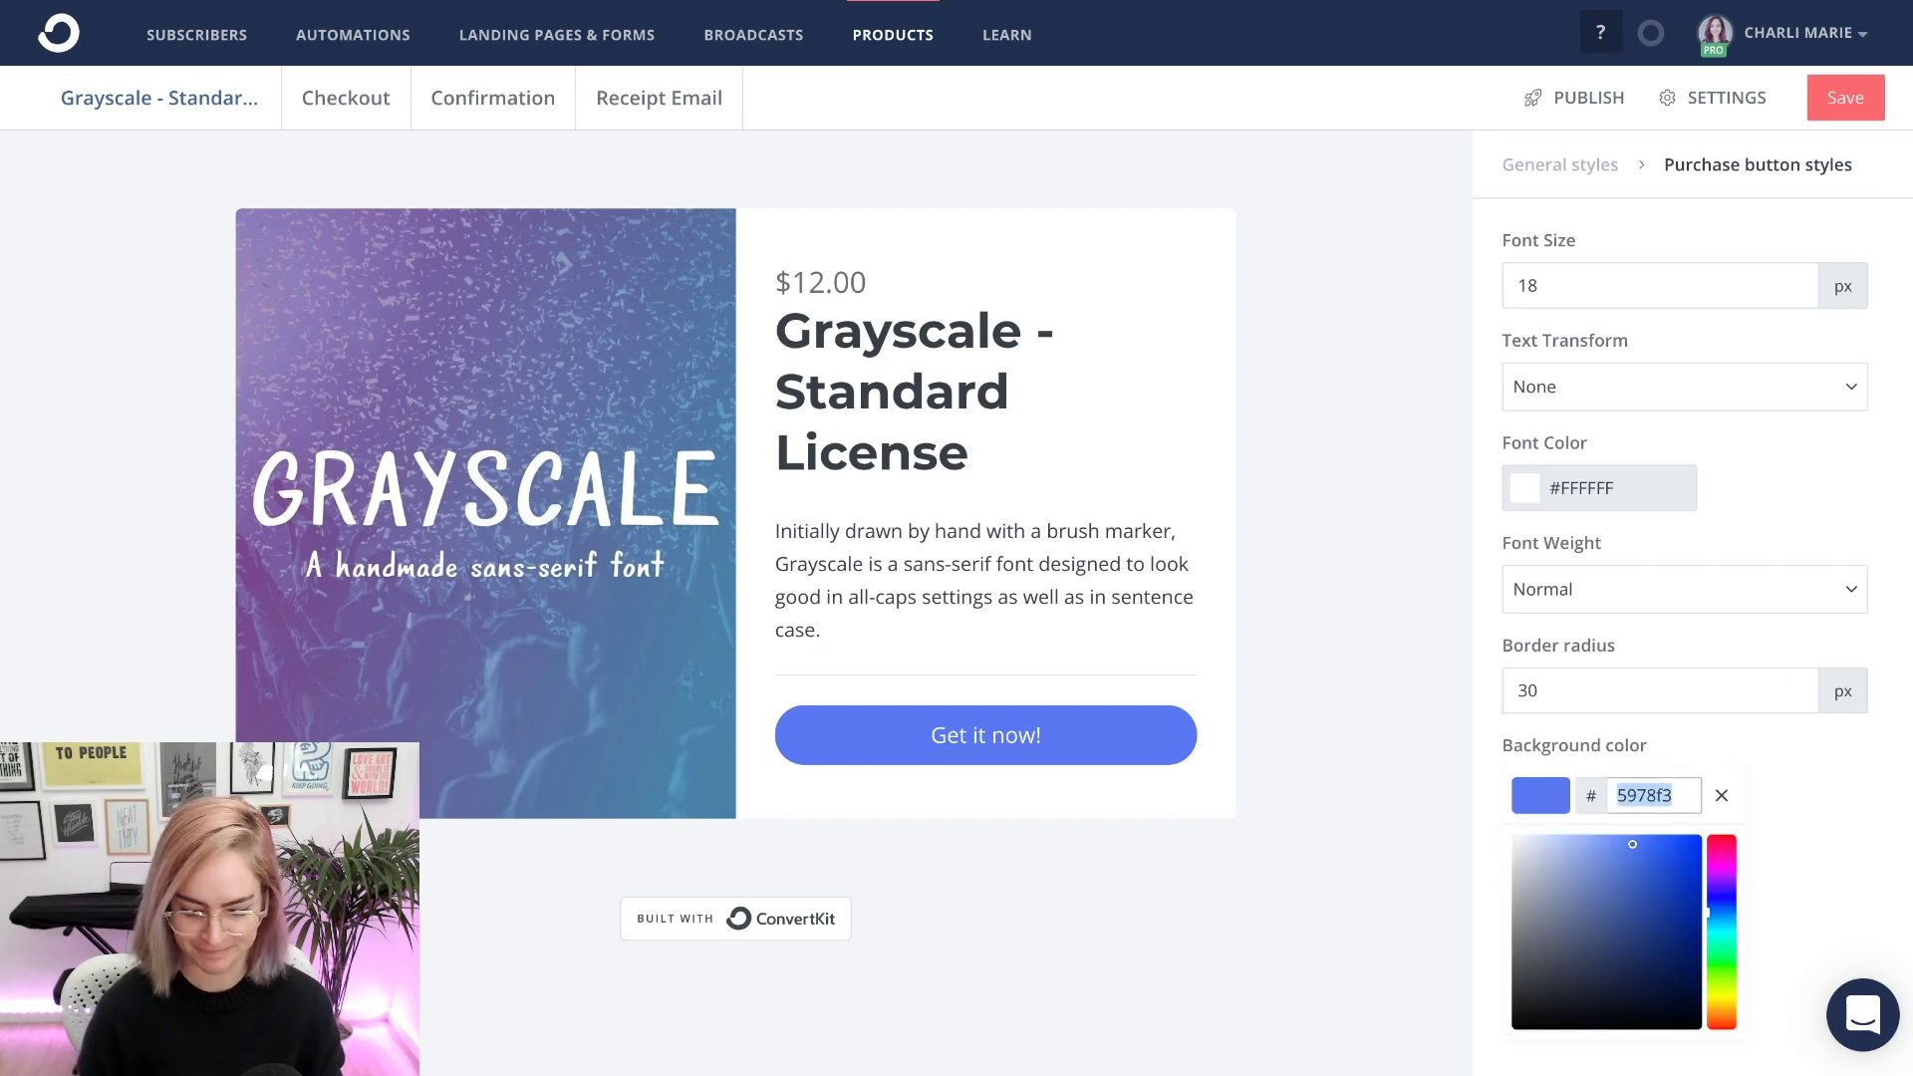
pyautogui.write(';cmpurple')
pyautogui.press('Return')
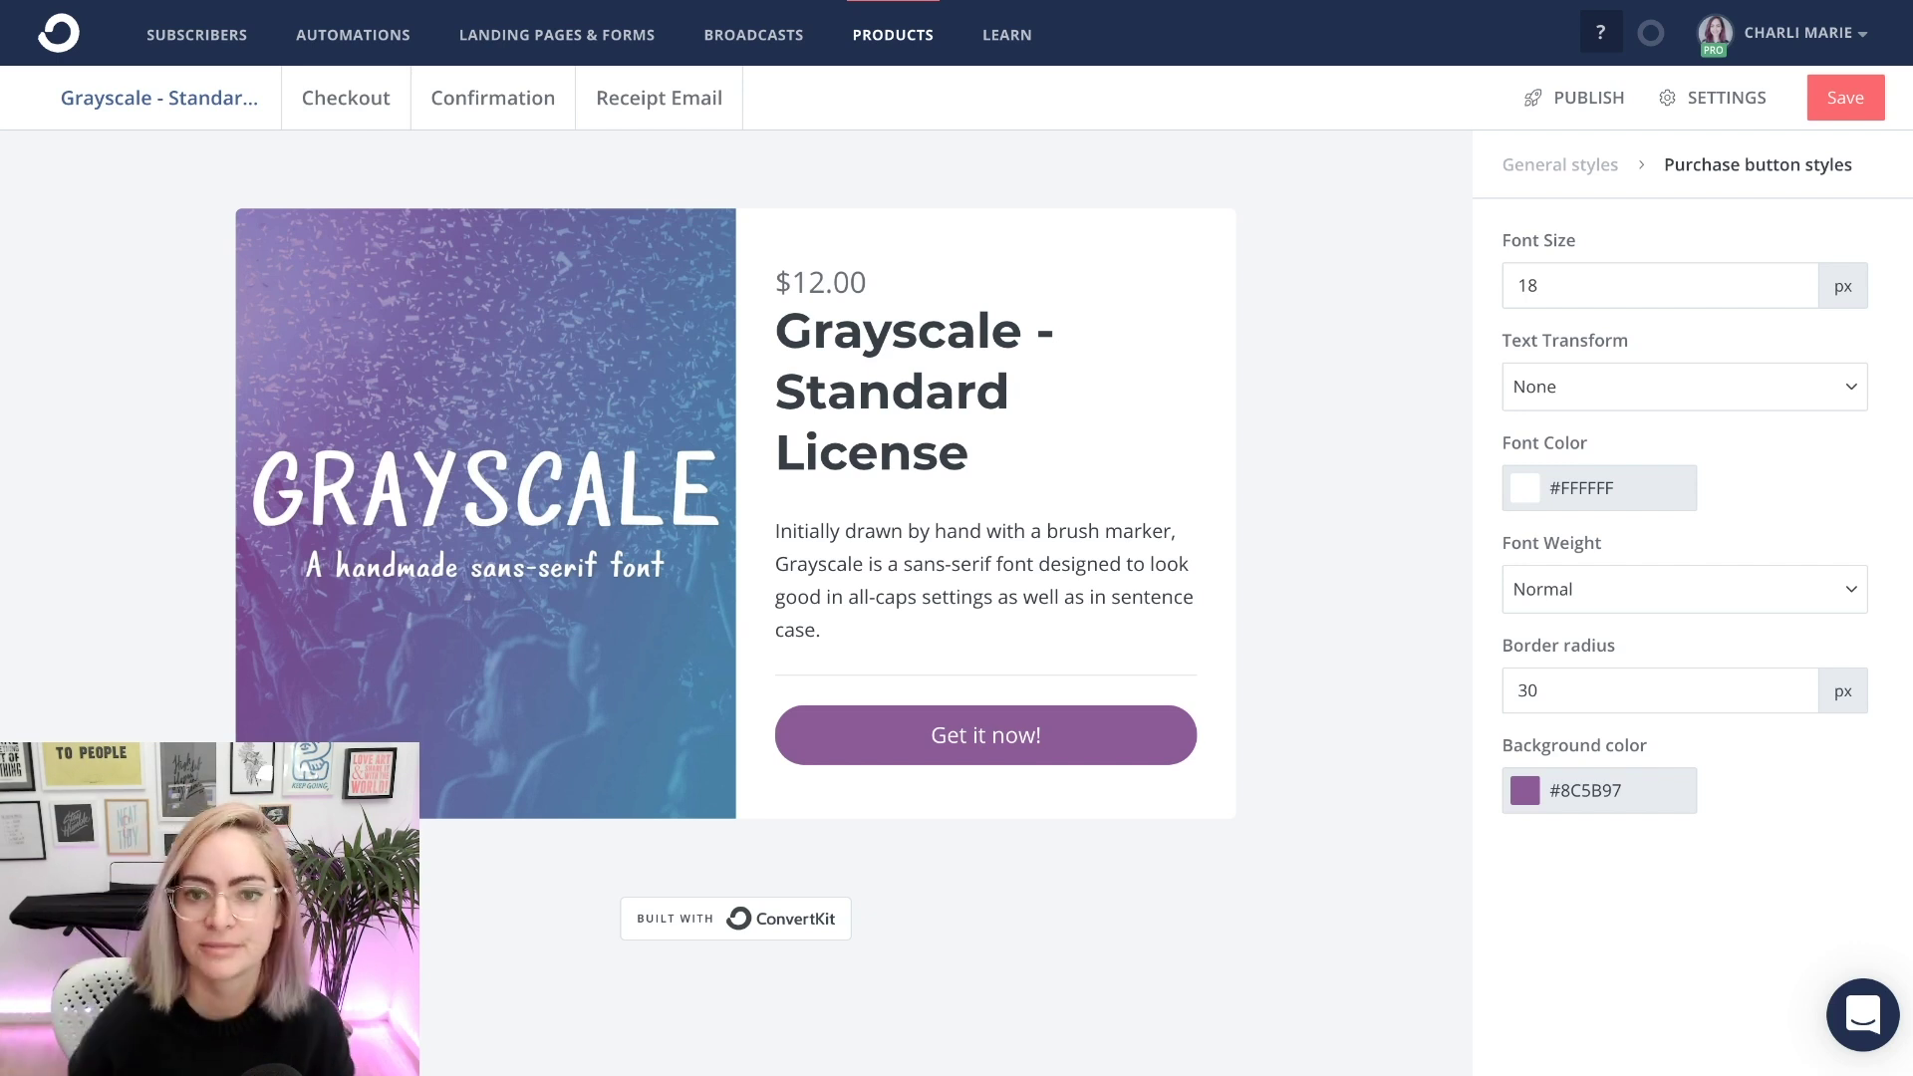
# - Review the checkout page, and set the confirmation page's "Thank You!" header background color to #60B0BA
pyautogui.click(346, 97)
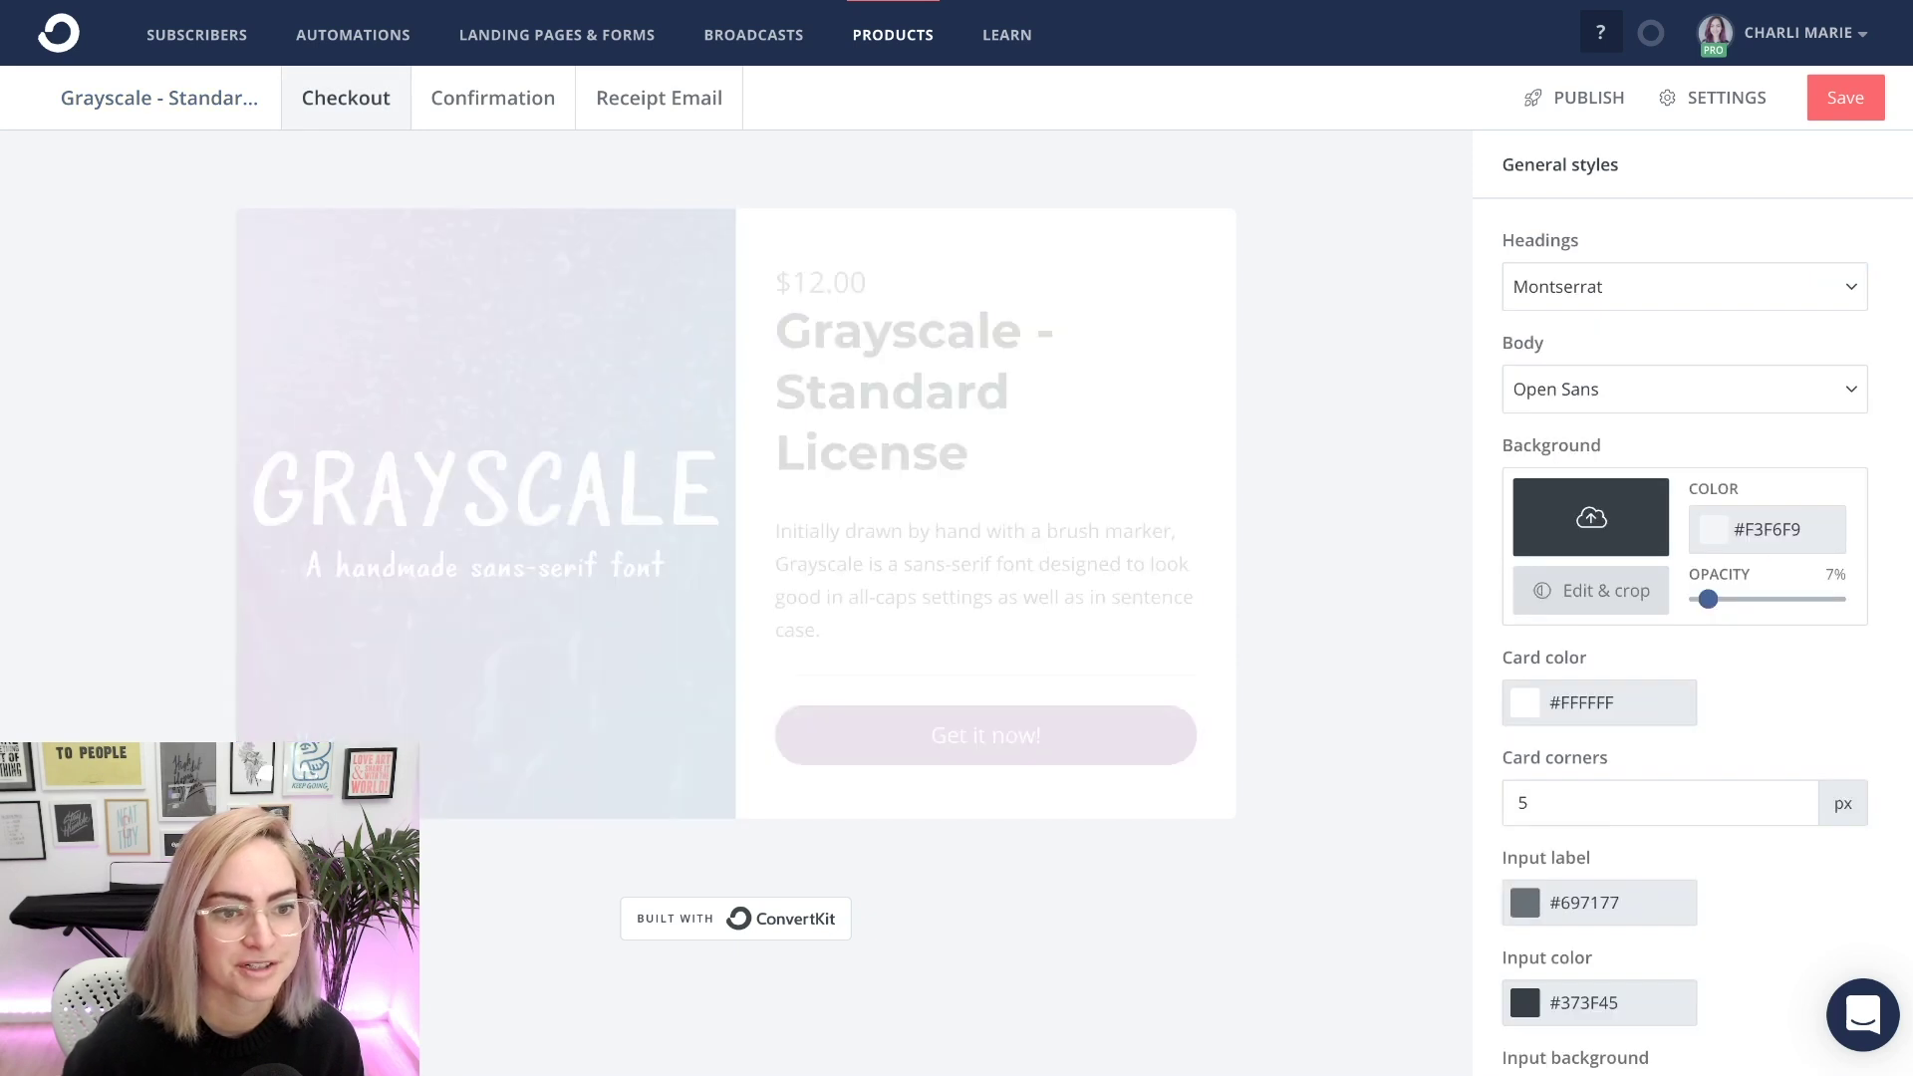
pyautogui.scroll(-4, 735, 598)
pyautogui.scroll(3, 736, 598)
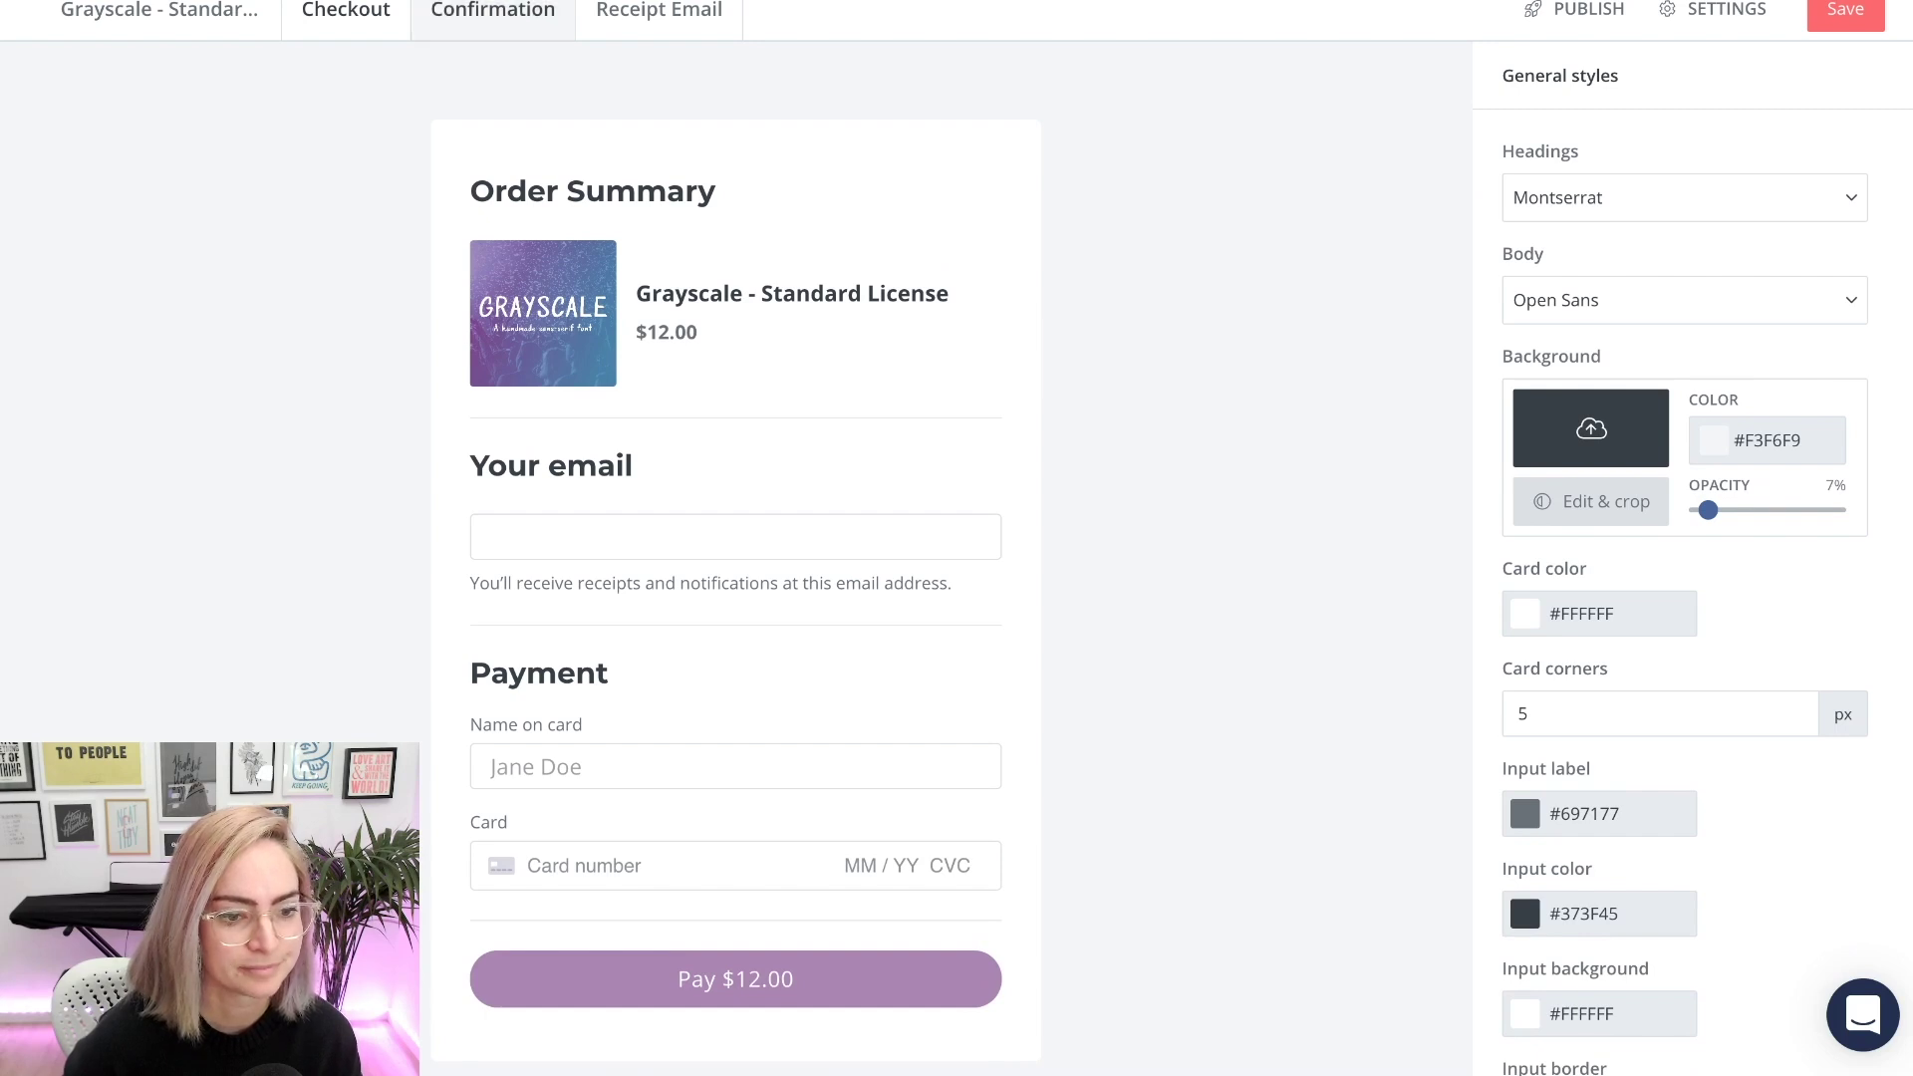
pyautogui.click(492, 10)
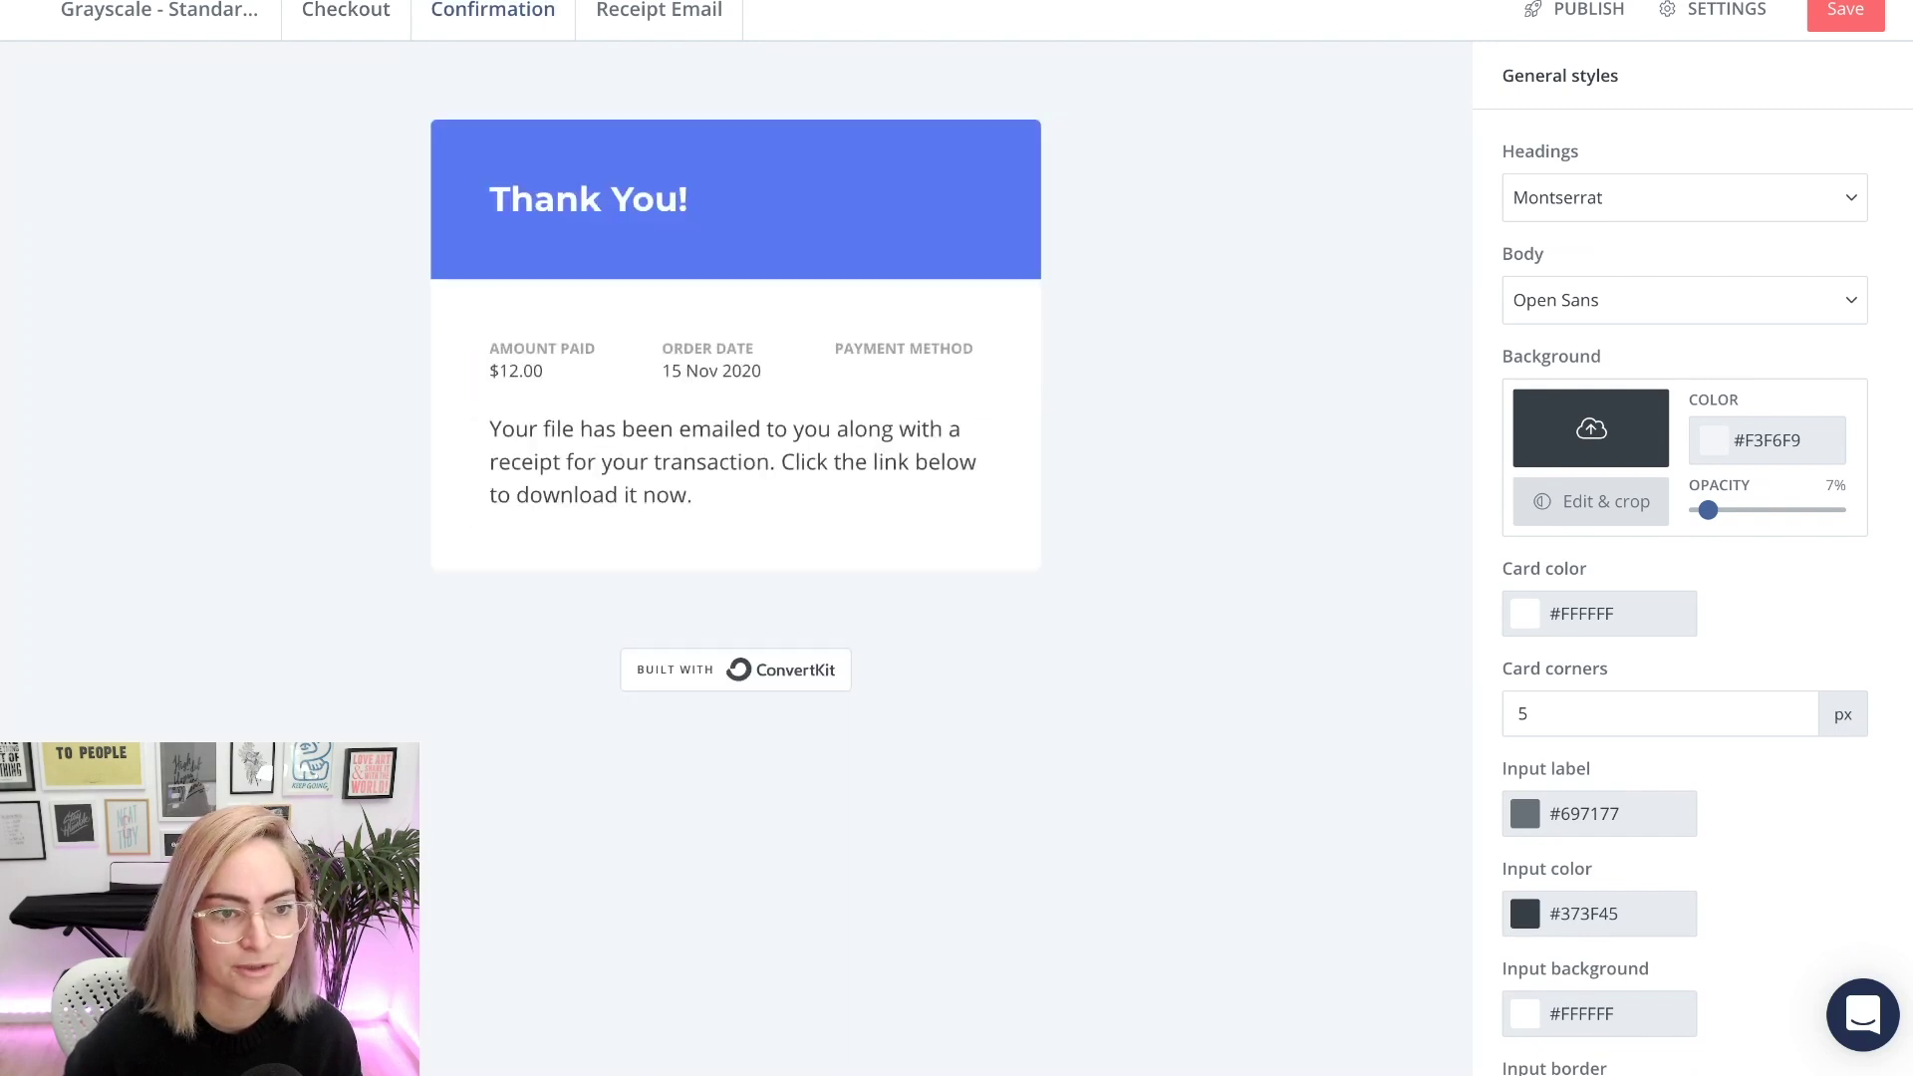
pyautogui.click(655, 199)
pyautogui.click(1524, 192)
pyautogui.doubleClick(1644, 202)
pyautogui.press('BackSpace')
pyautogui.write(';')
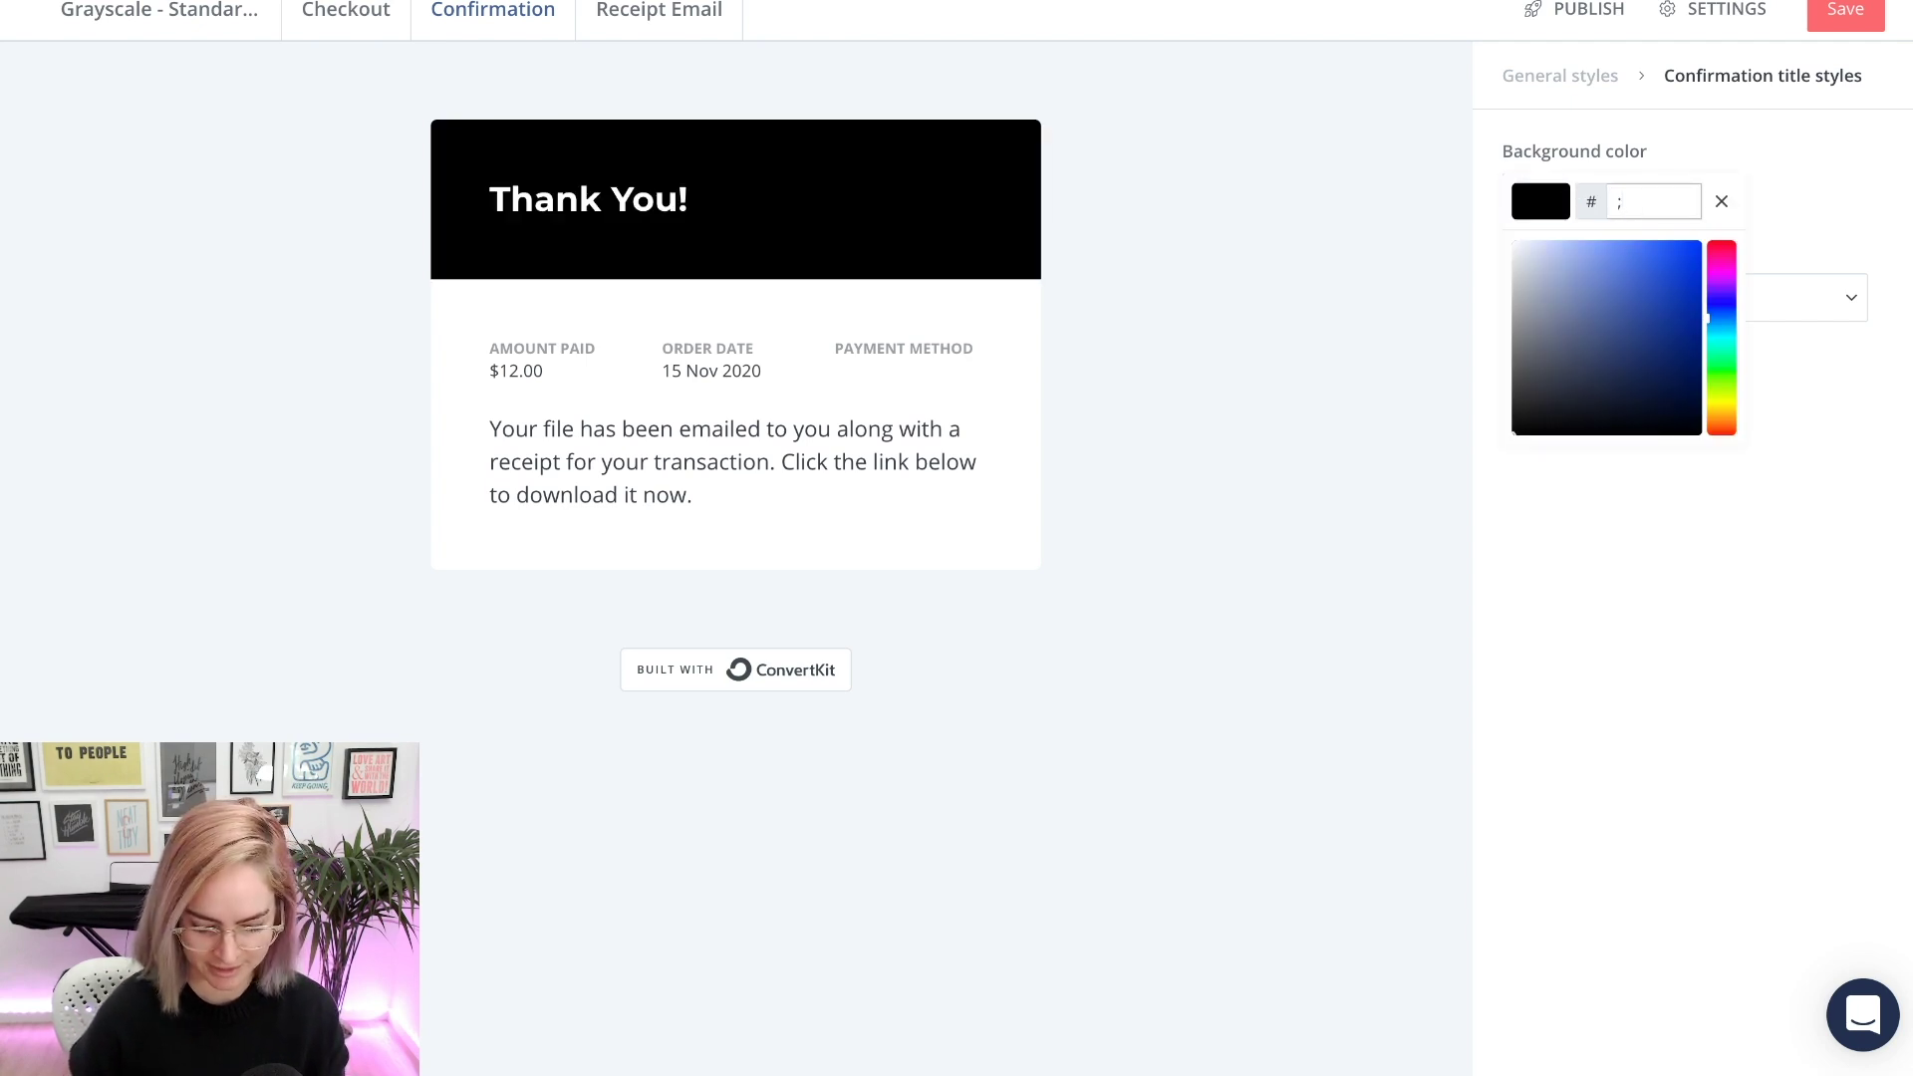
pyautogui.write('cmteal')
pyautogui.press('Return')
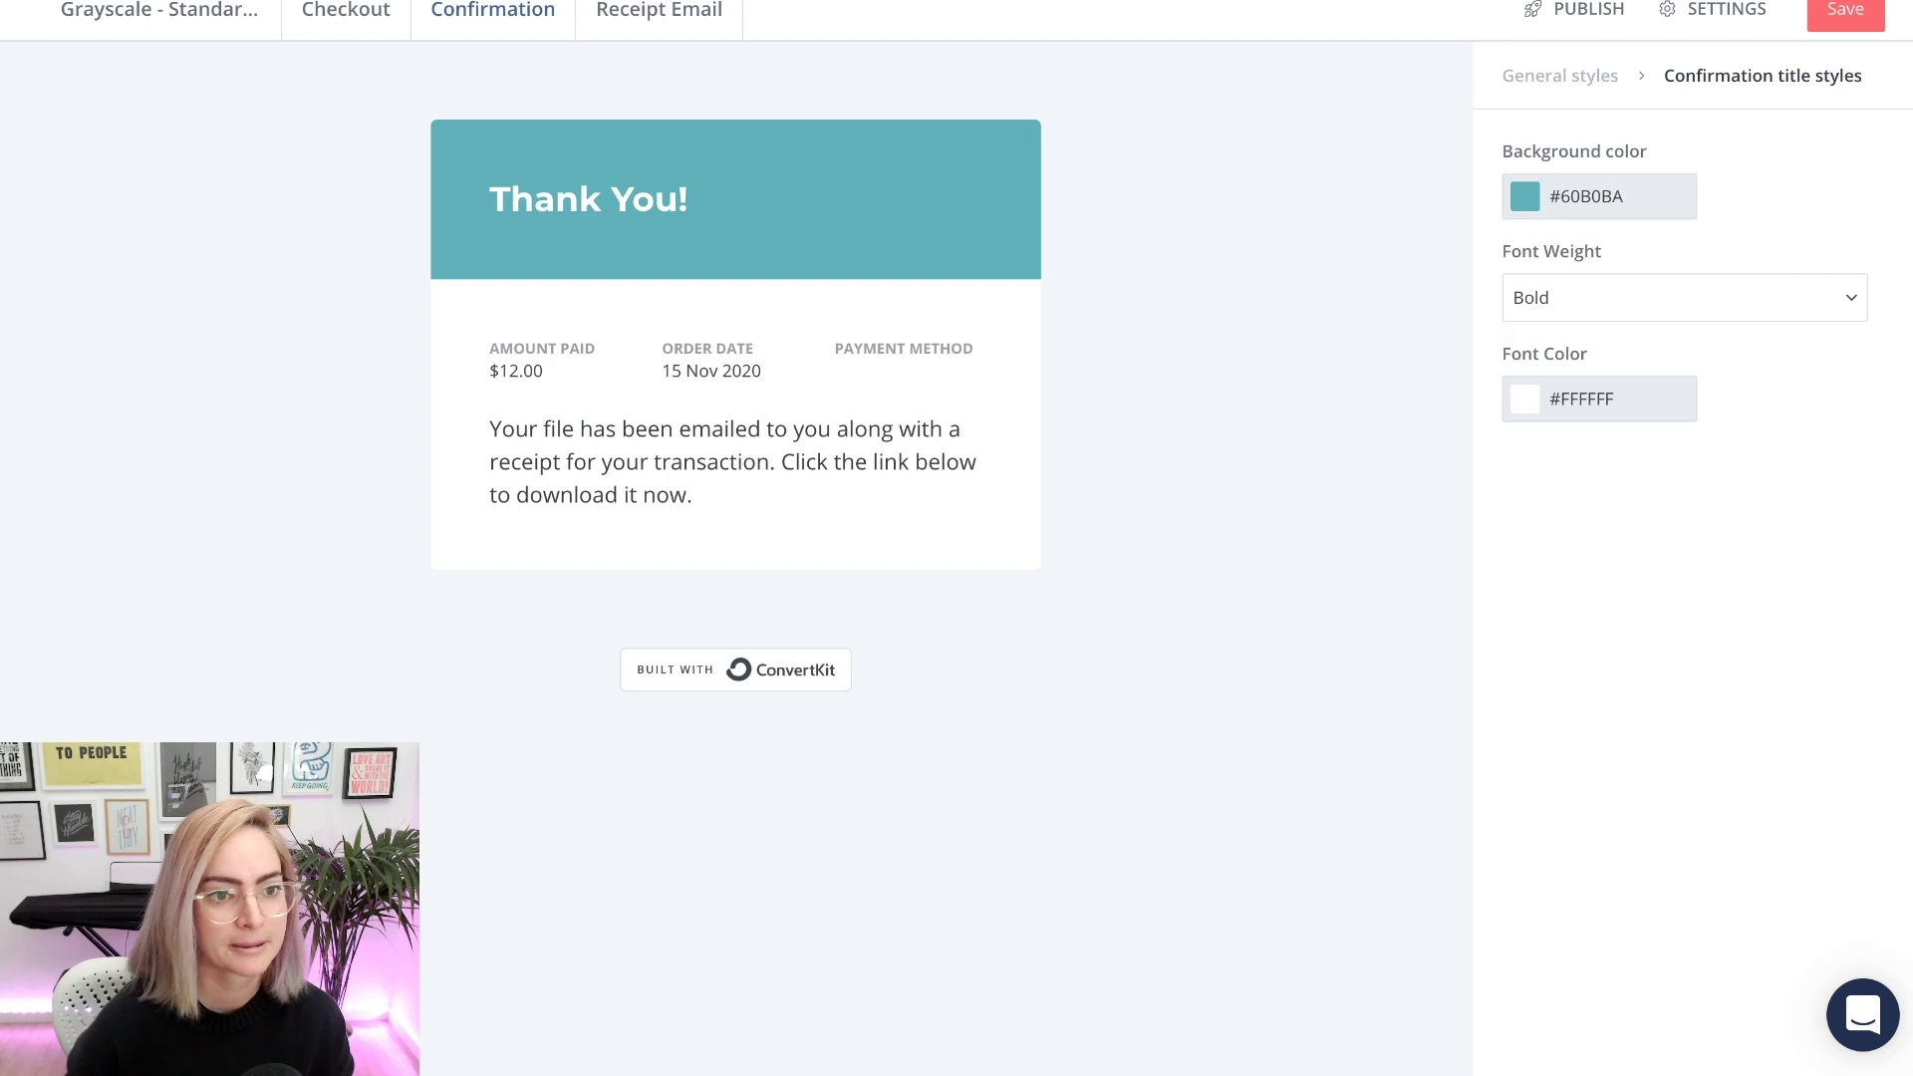
# - Reword the confirmation message to say "Your font file" and "receipt for your purchase", ending it with "download it now!"
pyautogui.click(564, 428)
pyautogui.write('font')
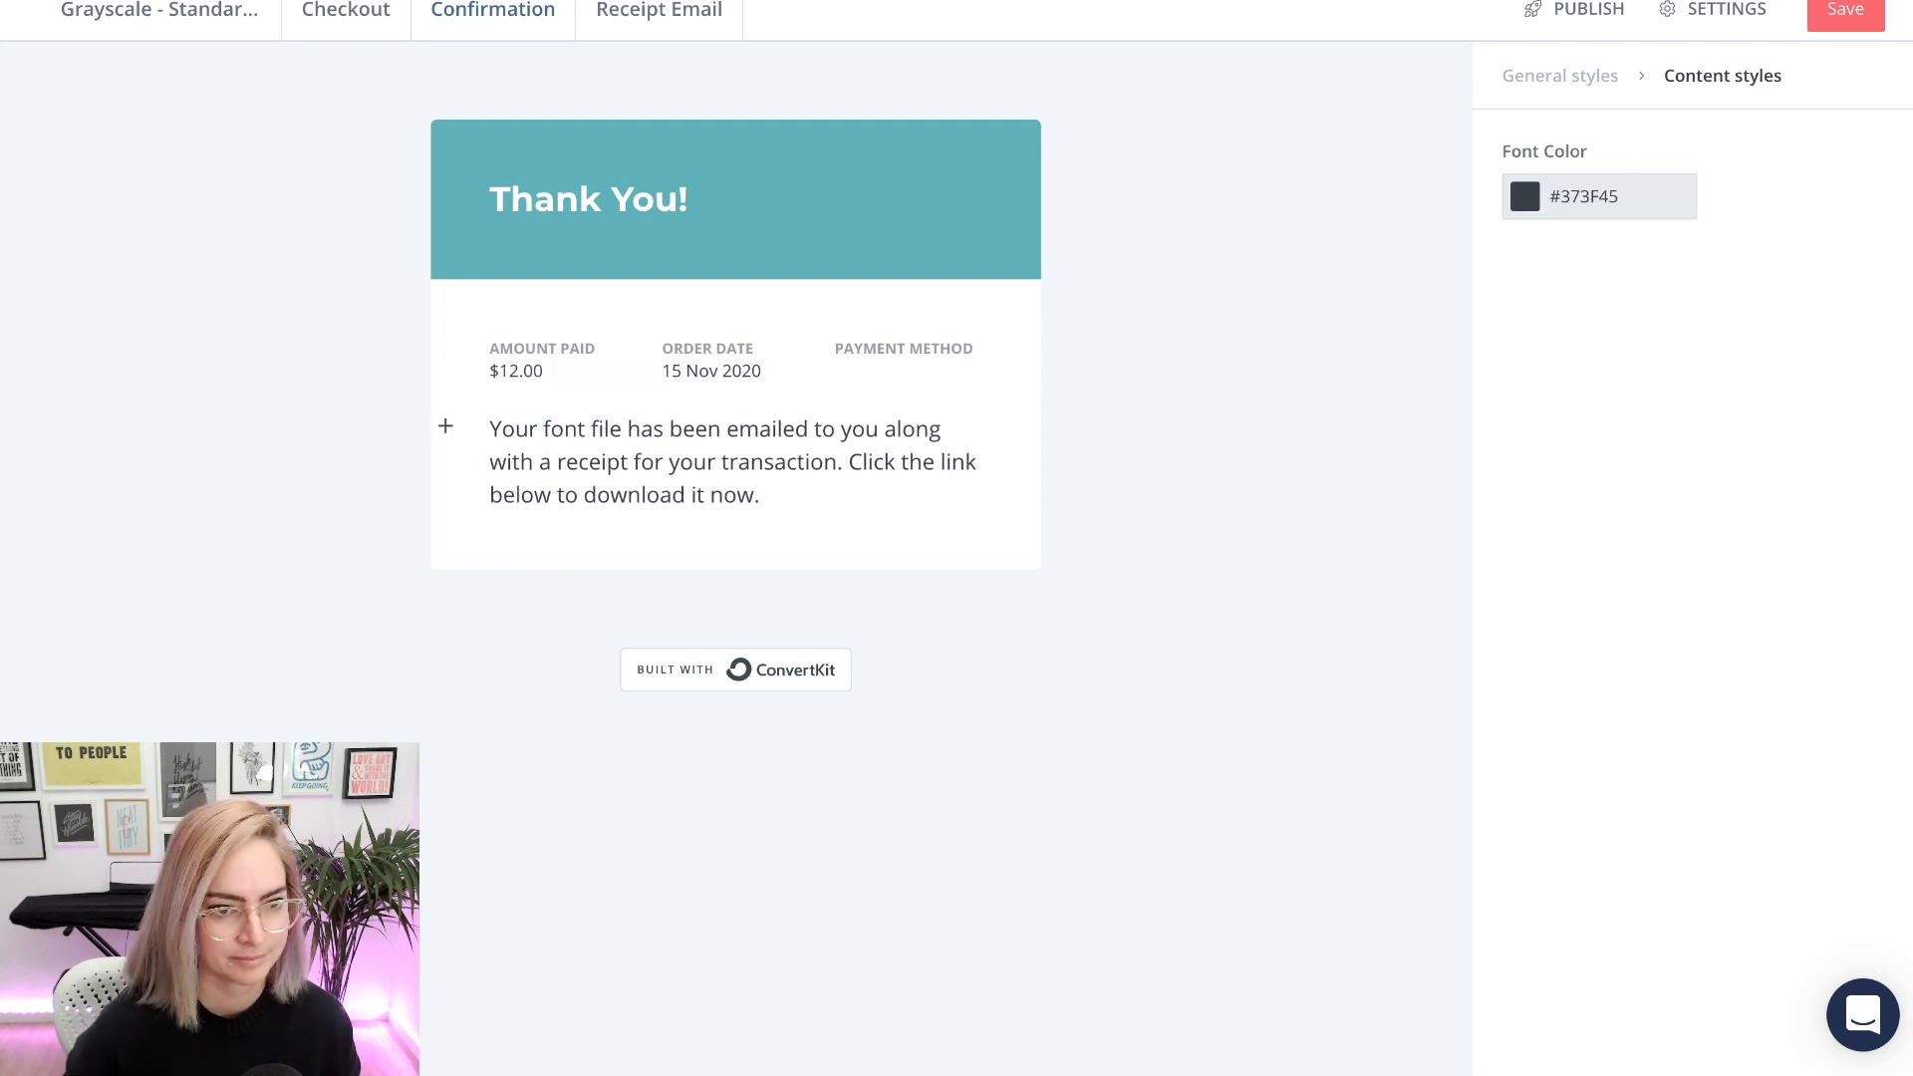
pyautogui.doubleClick(778, 461)
pyautogui.write('purchase')
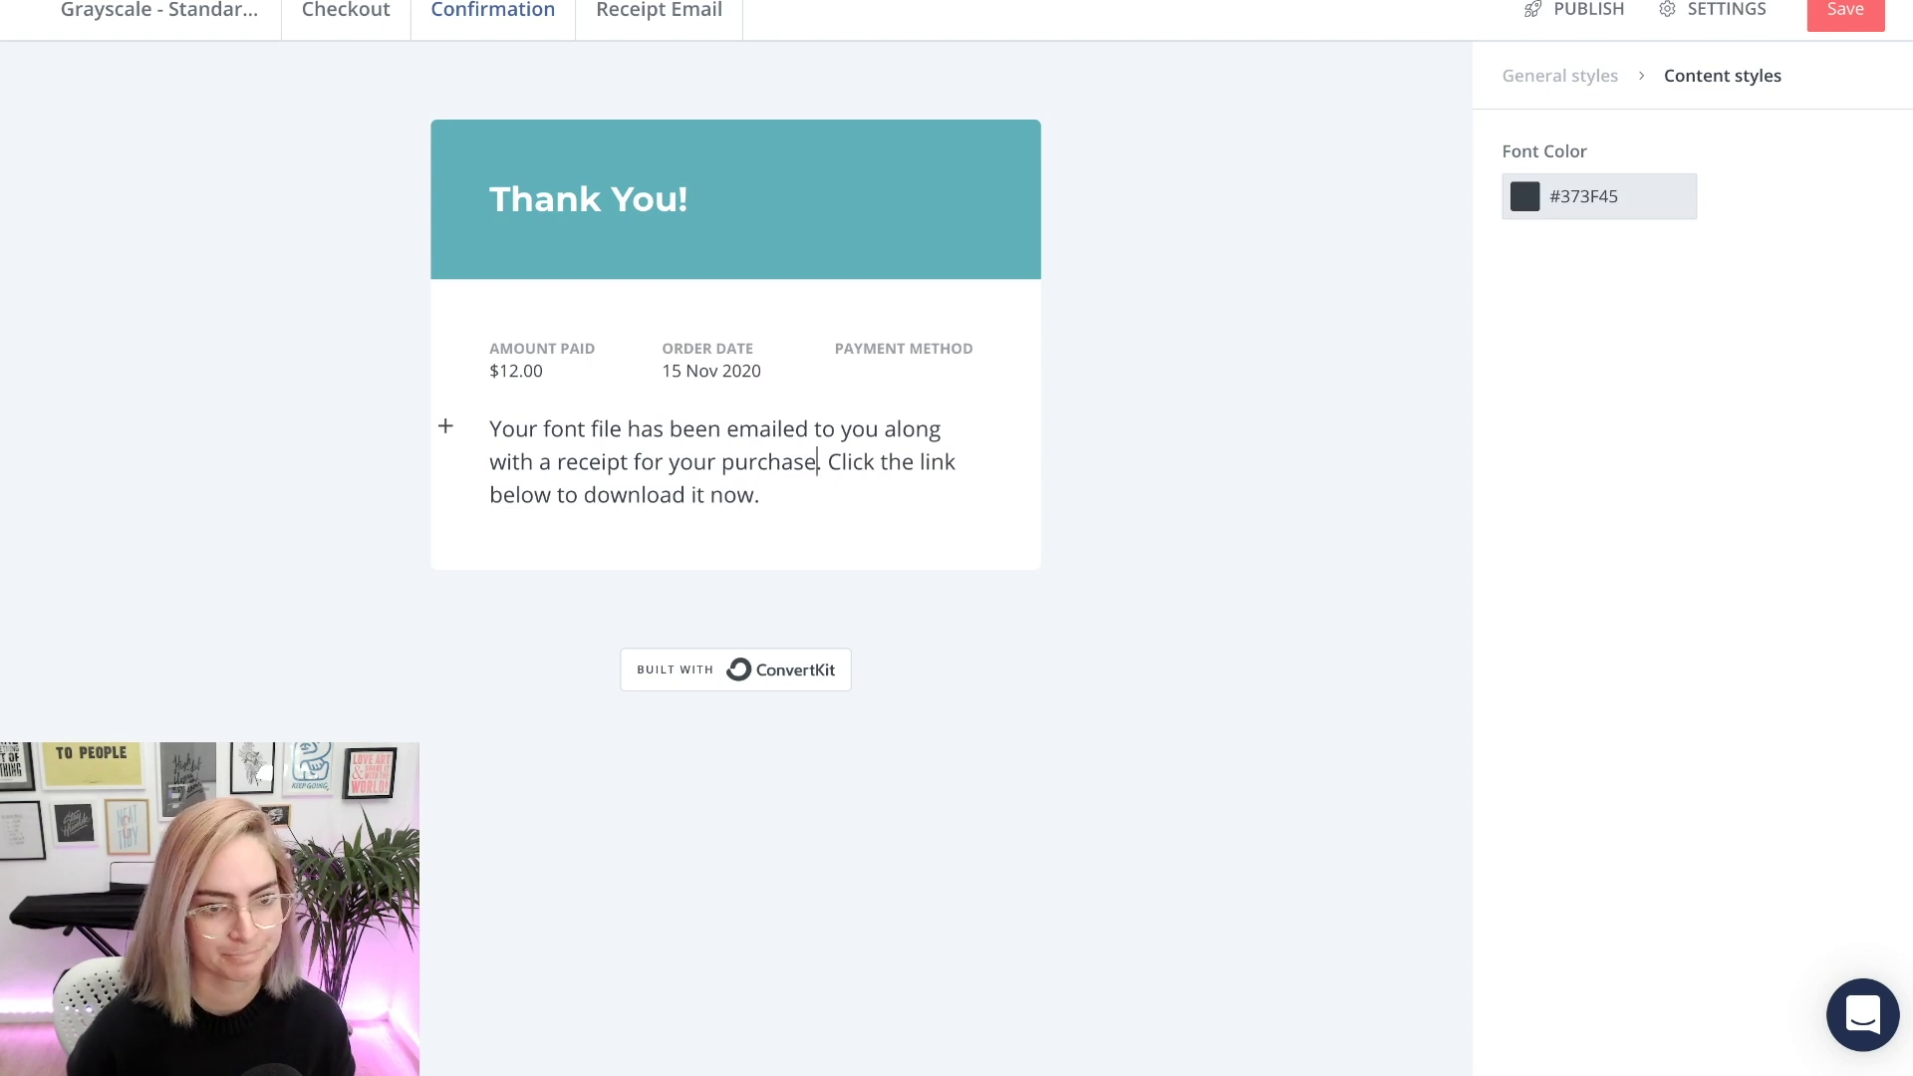
pyautogui.press('Down')
pyautogui.press('BackSpace')
pyautogui.write('!')
# - Review the receipt email's content and return to the overview of all products
pyautogui.click(658, 12)
pyautogui.scroll(-4, 735, 538)
pyautogui.scroll(5, 735, 538)
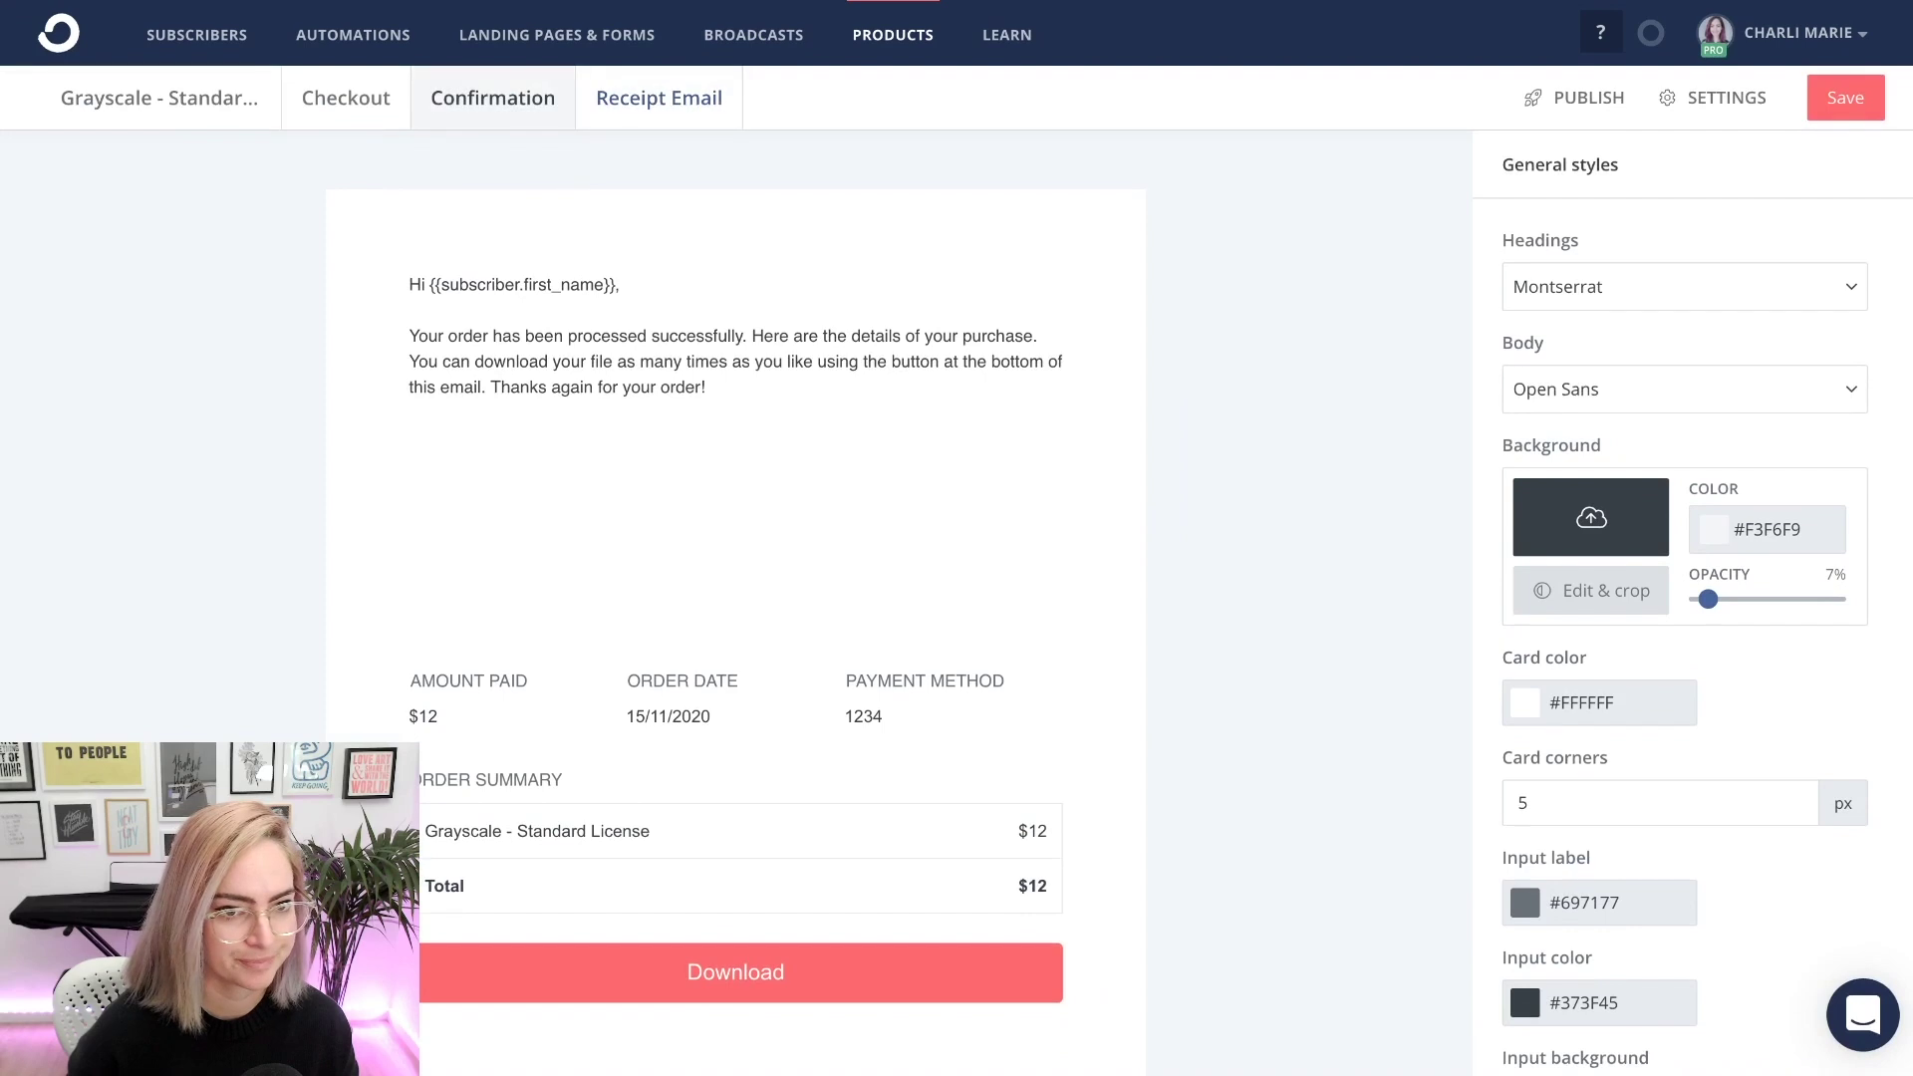
pyautogui.click(493, 97)
pyautogui.click(159, 97)
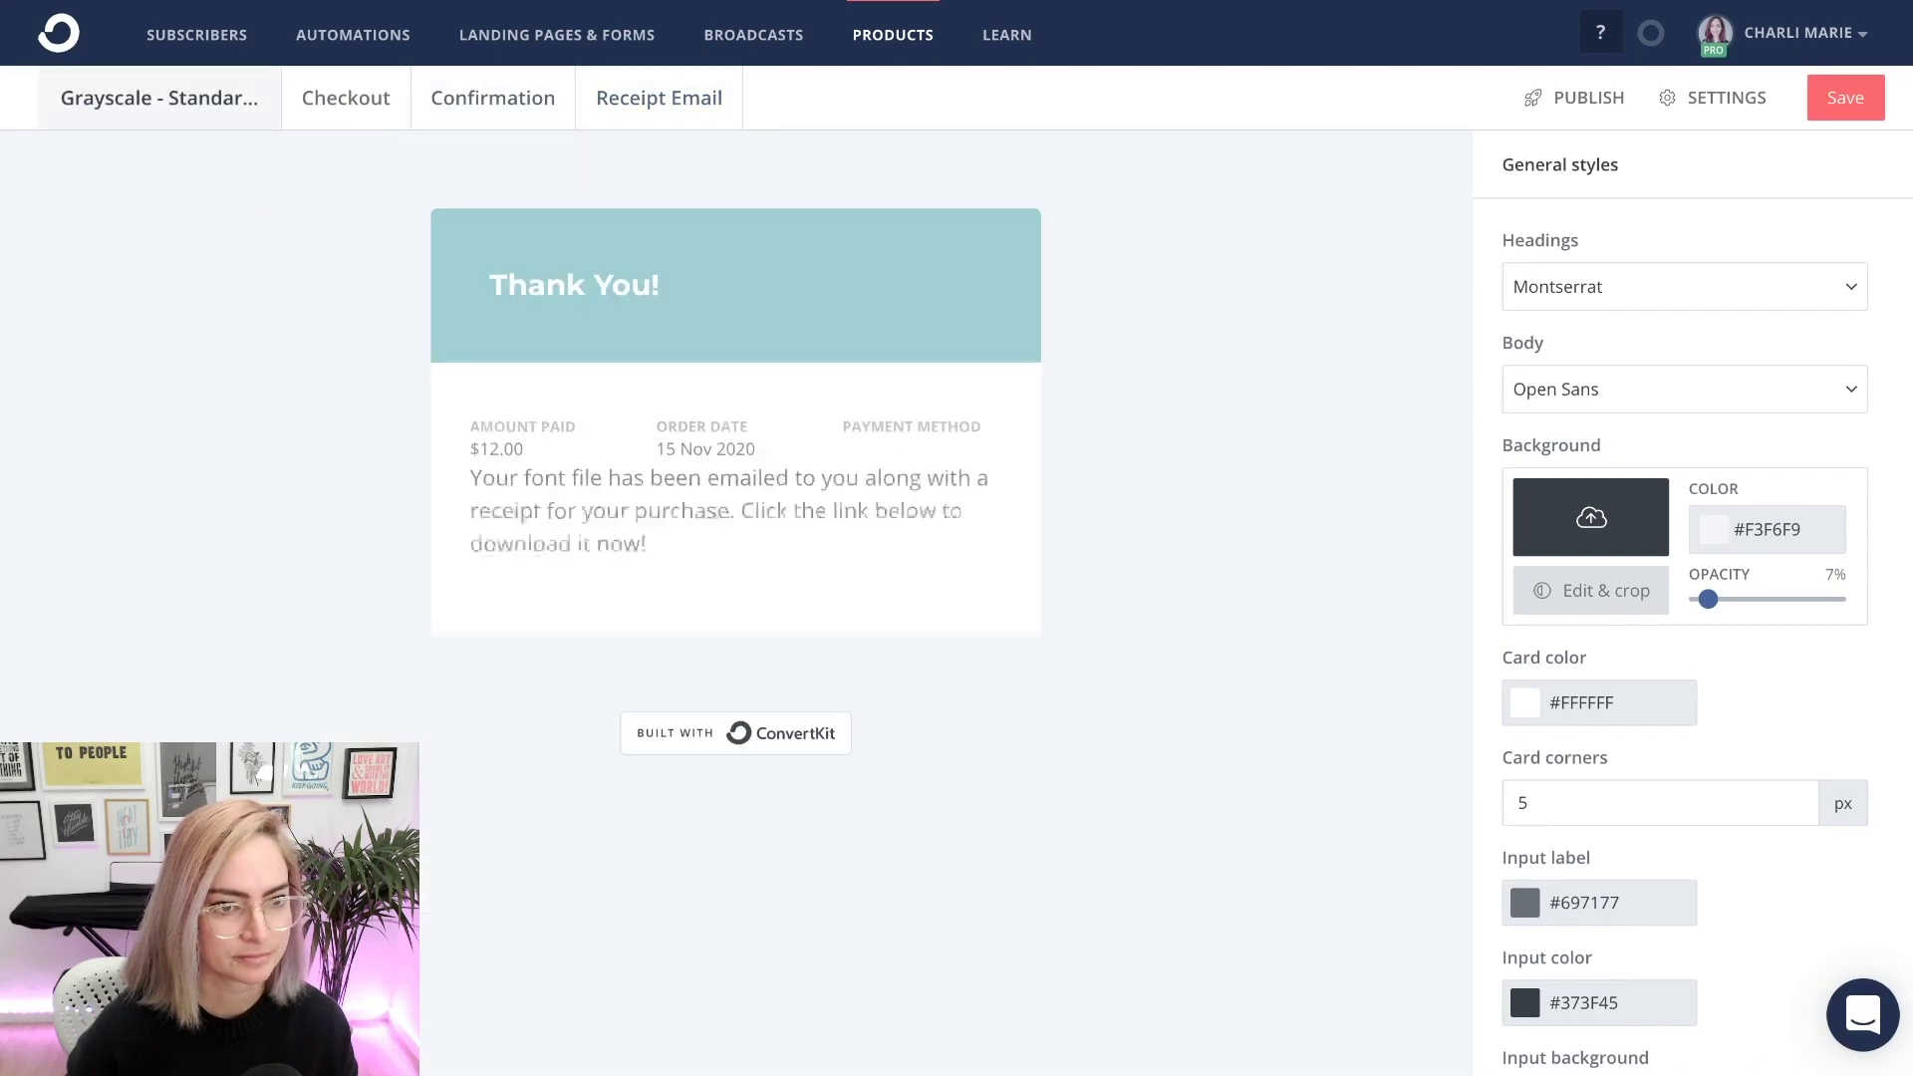
pyautogui.click(893, 35)
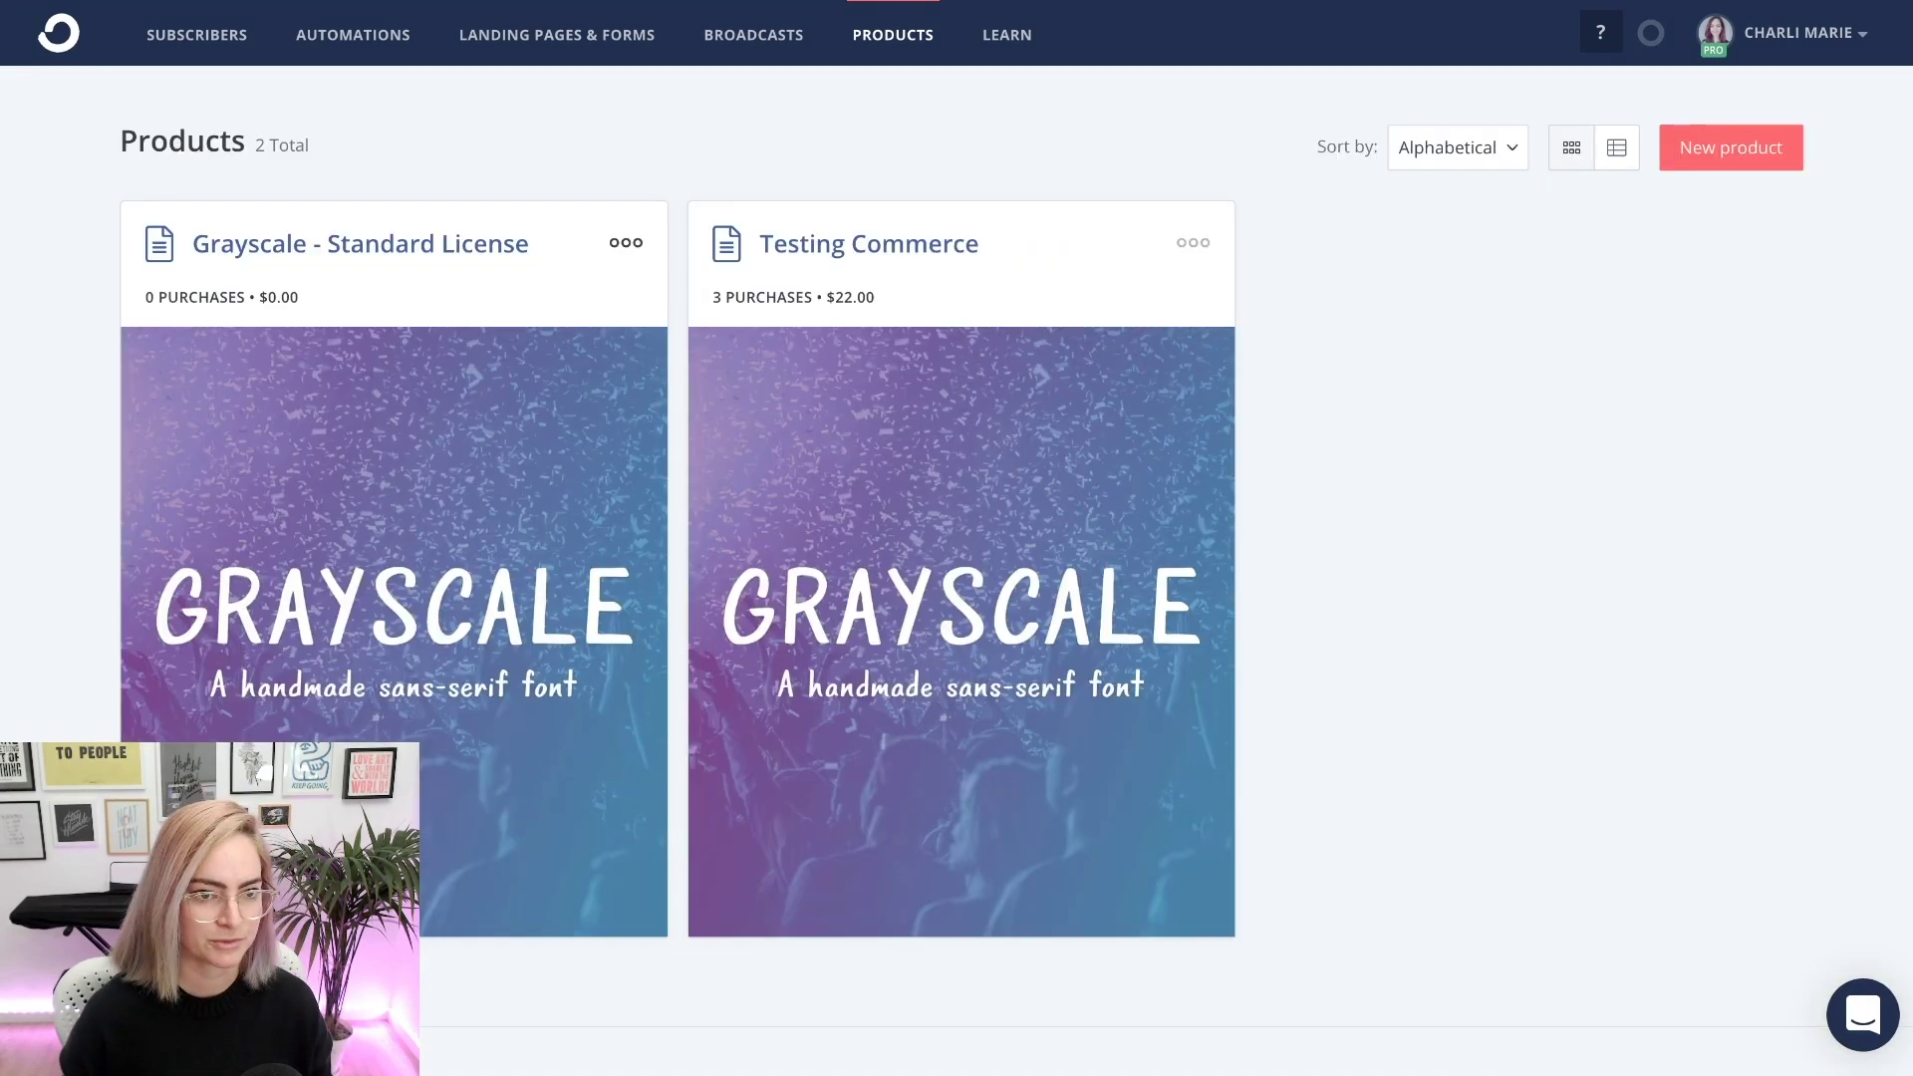
pyautogui.click(626, 243)
pyautogui.press('Escape')
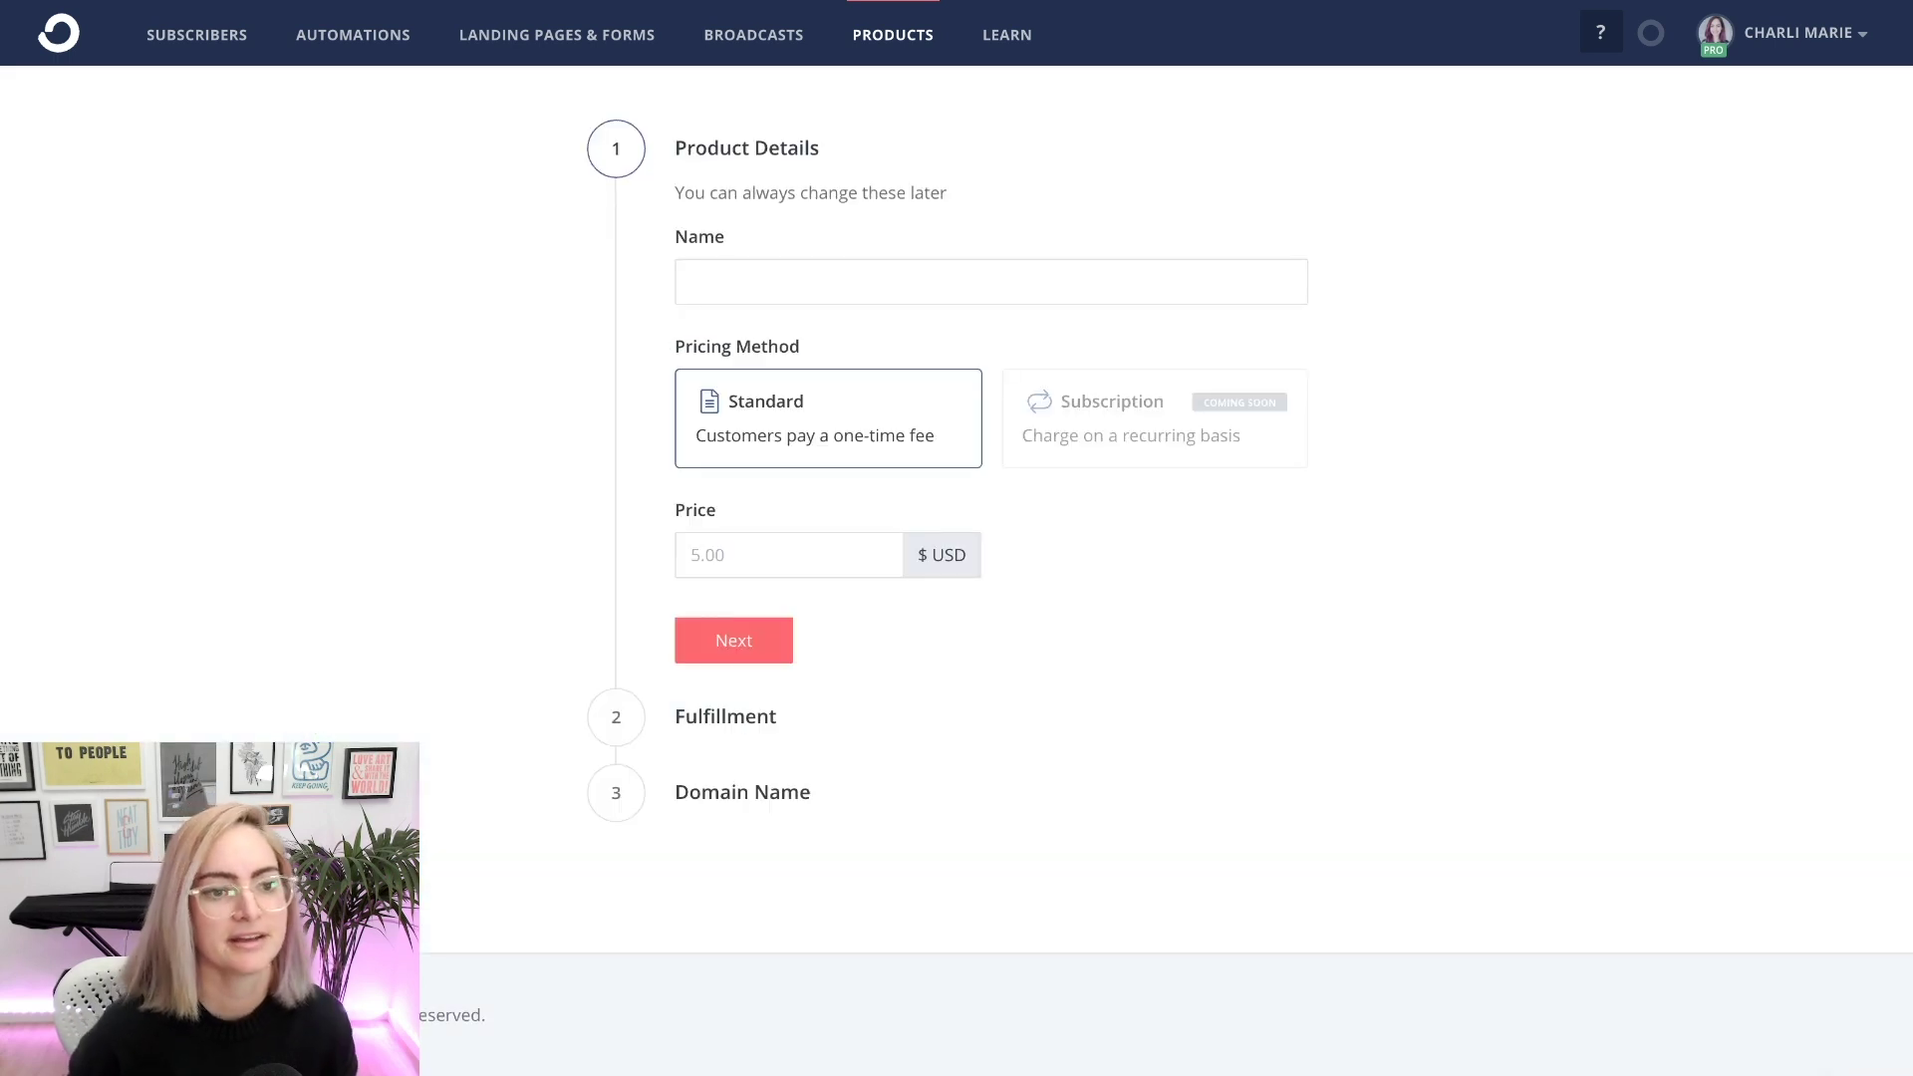
# - Start a new product named "Grayscale - Extended License" and consult the license options on the Grayscale shop page
pyautogui.click(697, 281)
pyautogui.write('Grayscale - Eve')
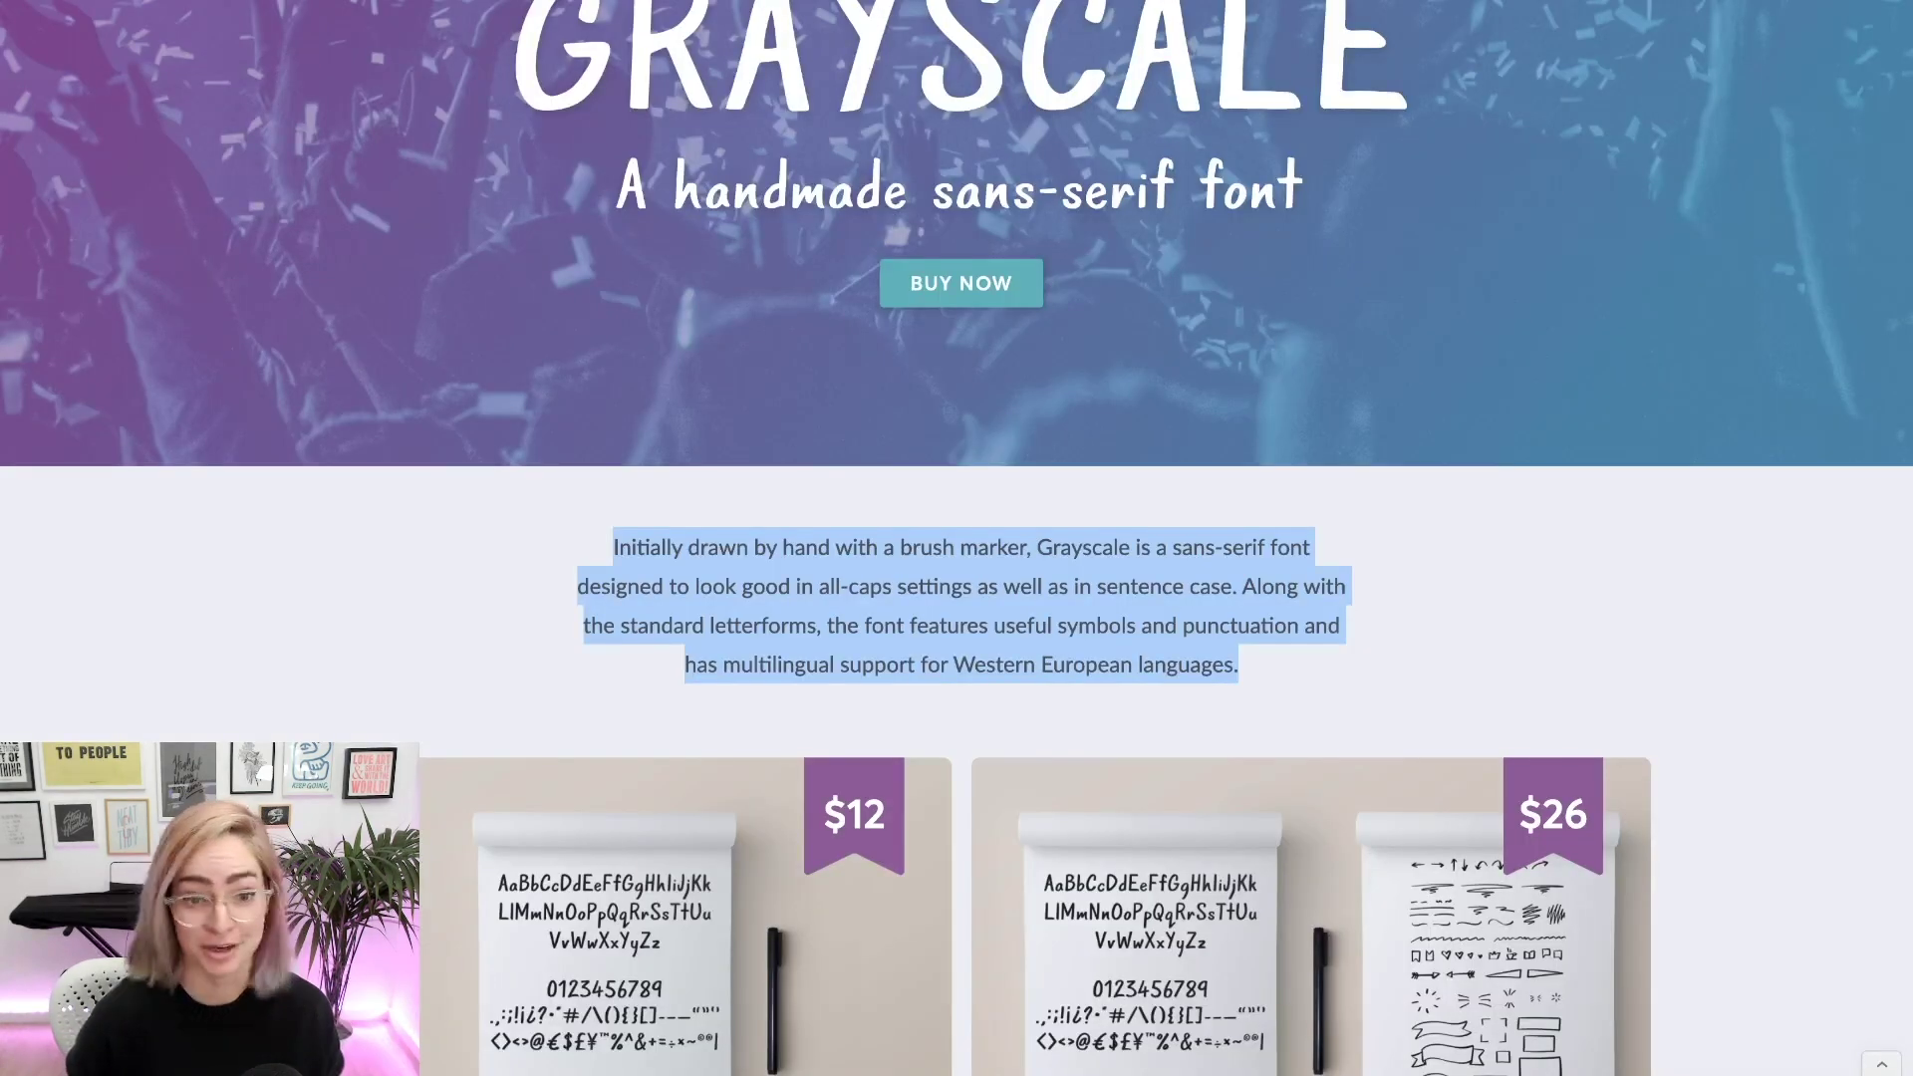
pyautogui.scroll(-8, 956, 538)
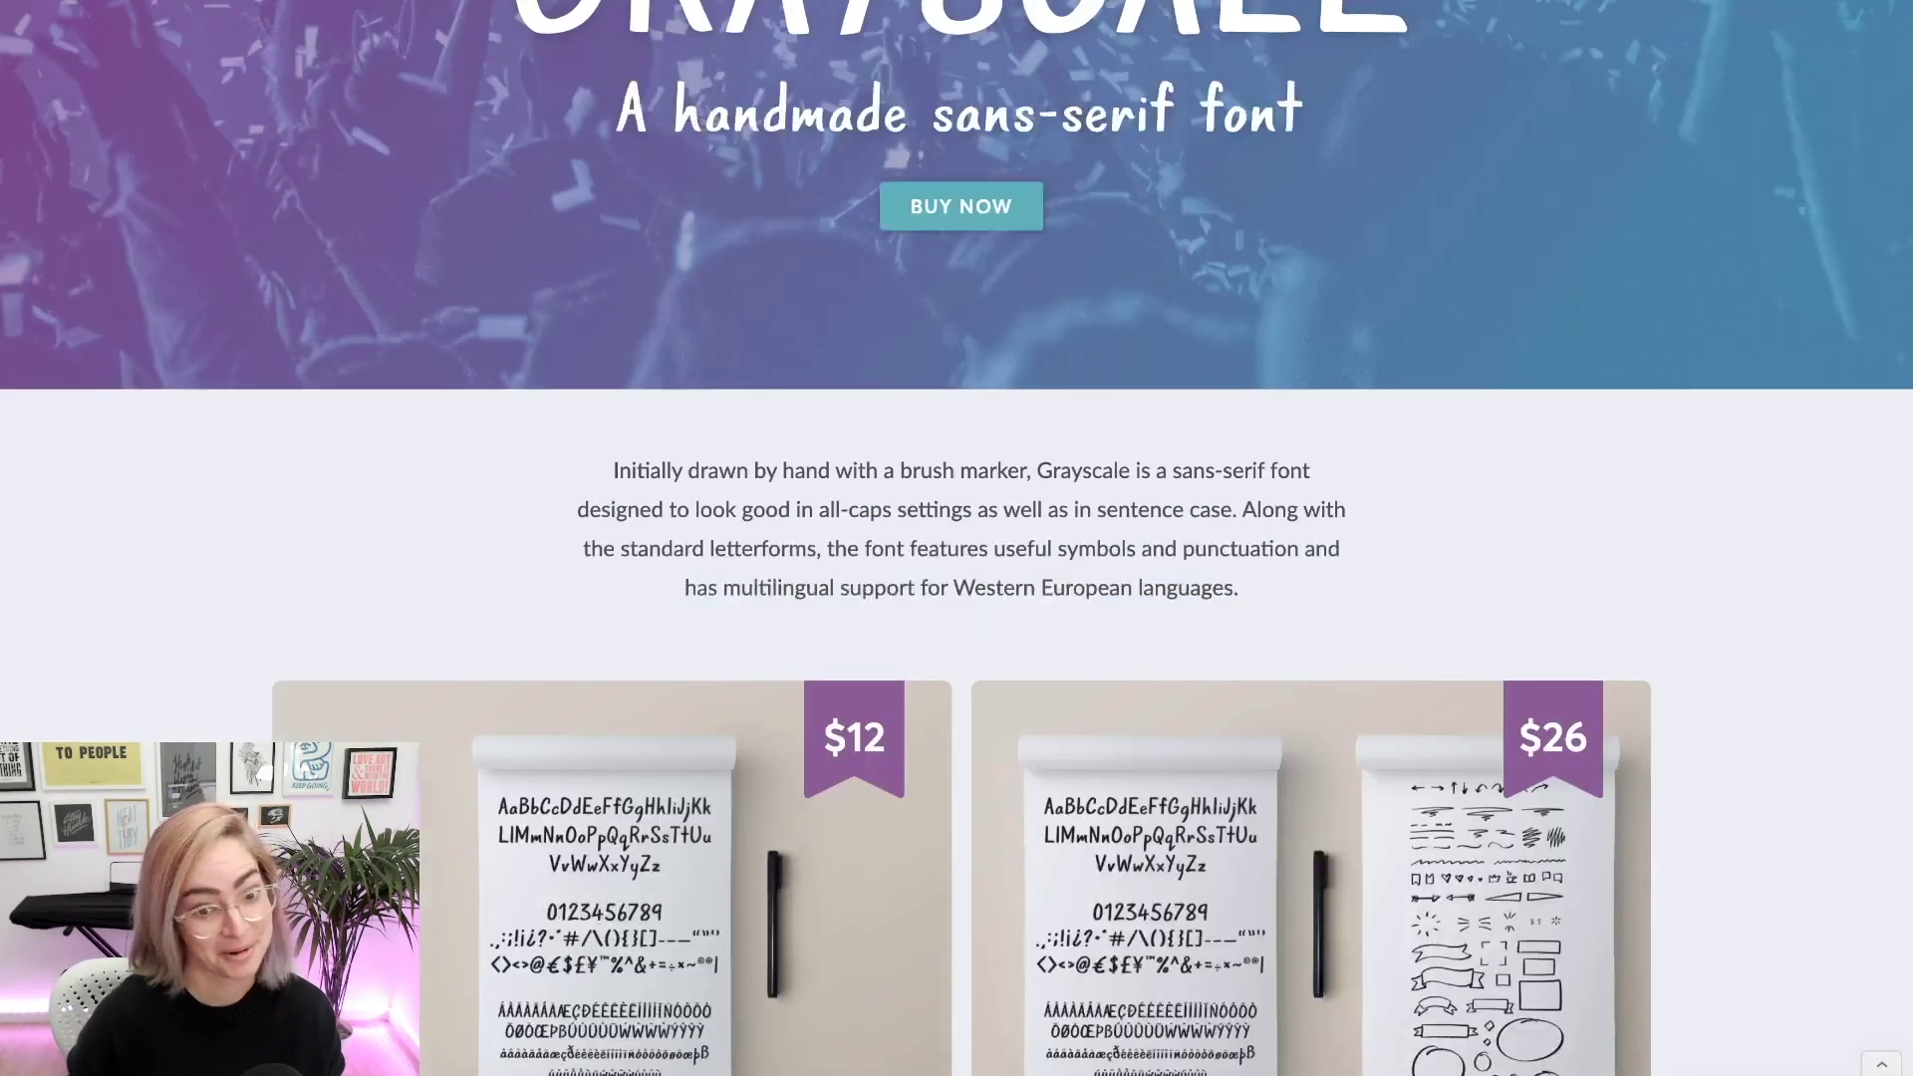
pyautogui.scroll(1, 963, 538)
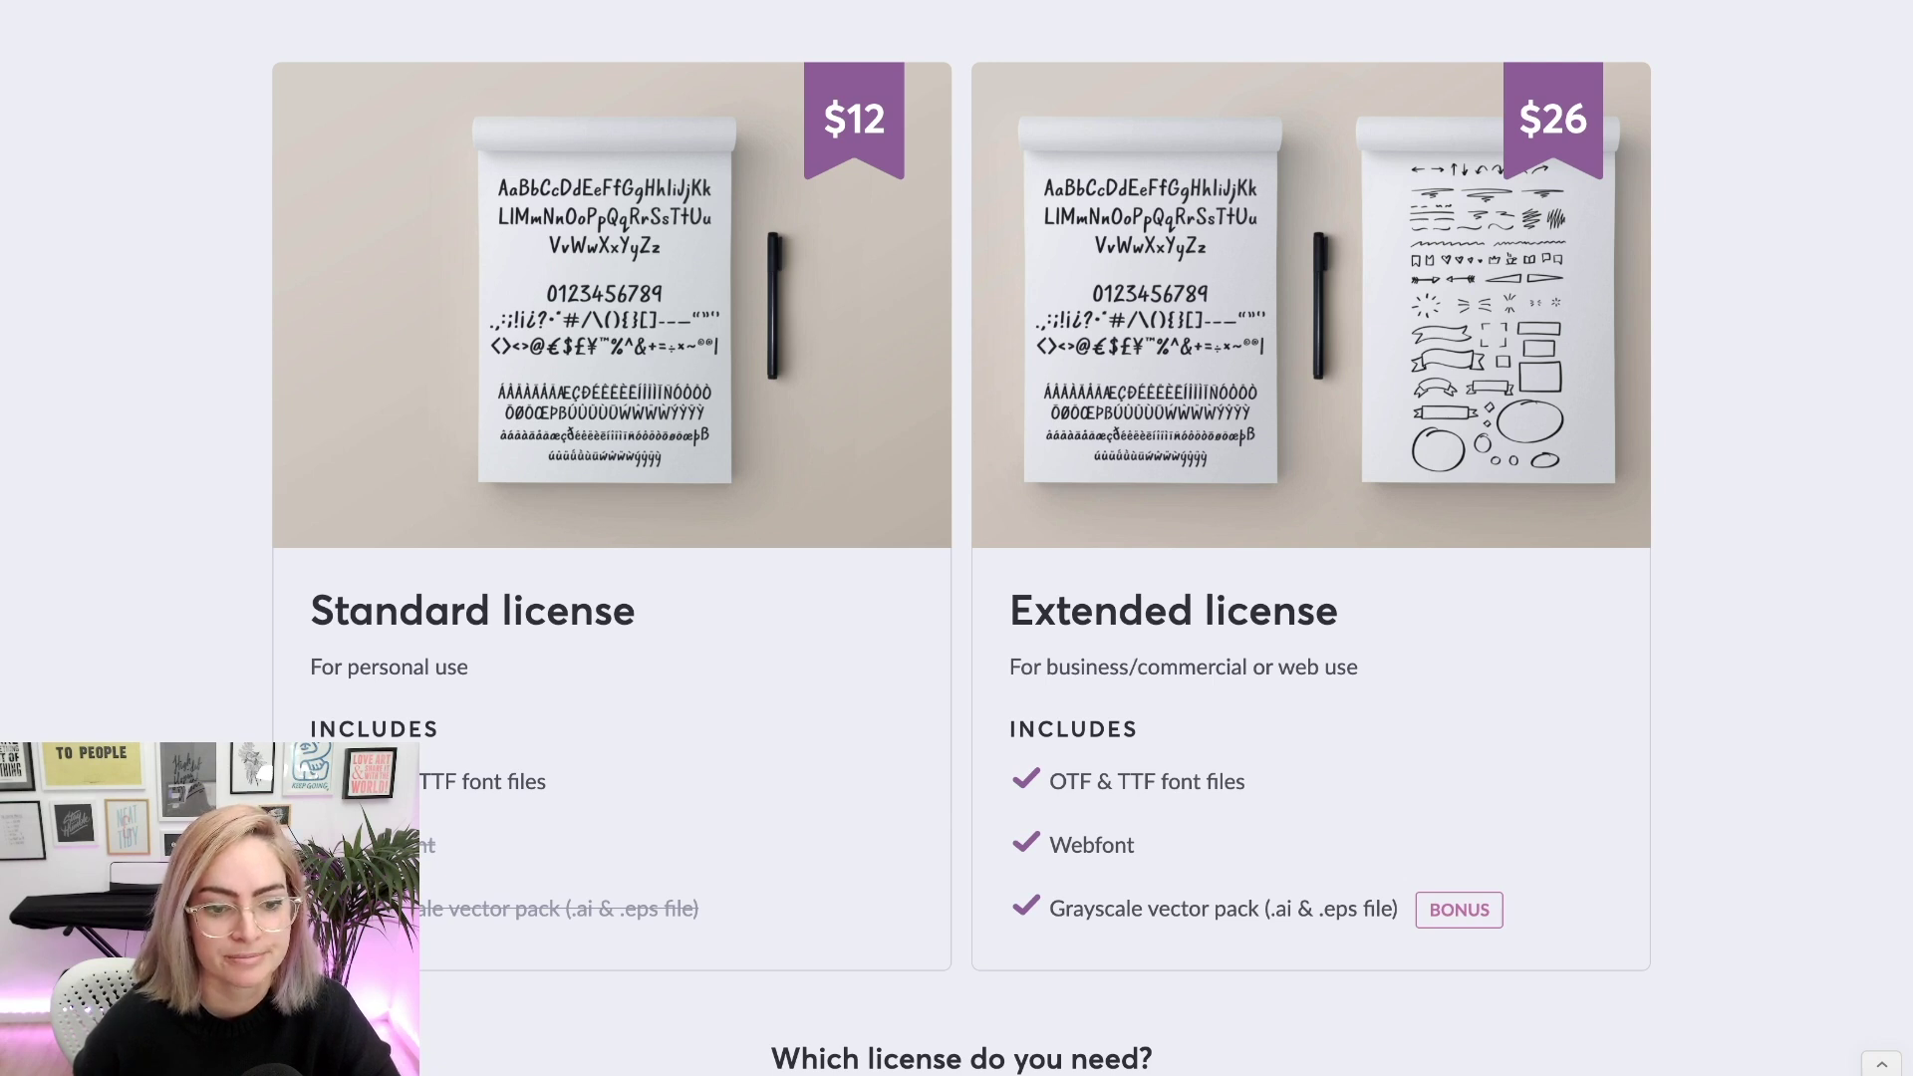
pyautogui.scroll(-5, 956, 538)
pyautogui.scroll(3, 956, 538)
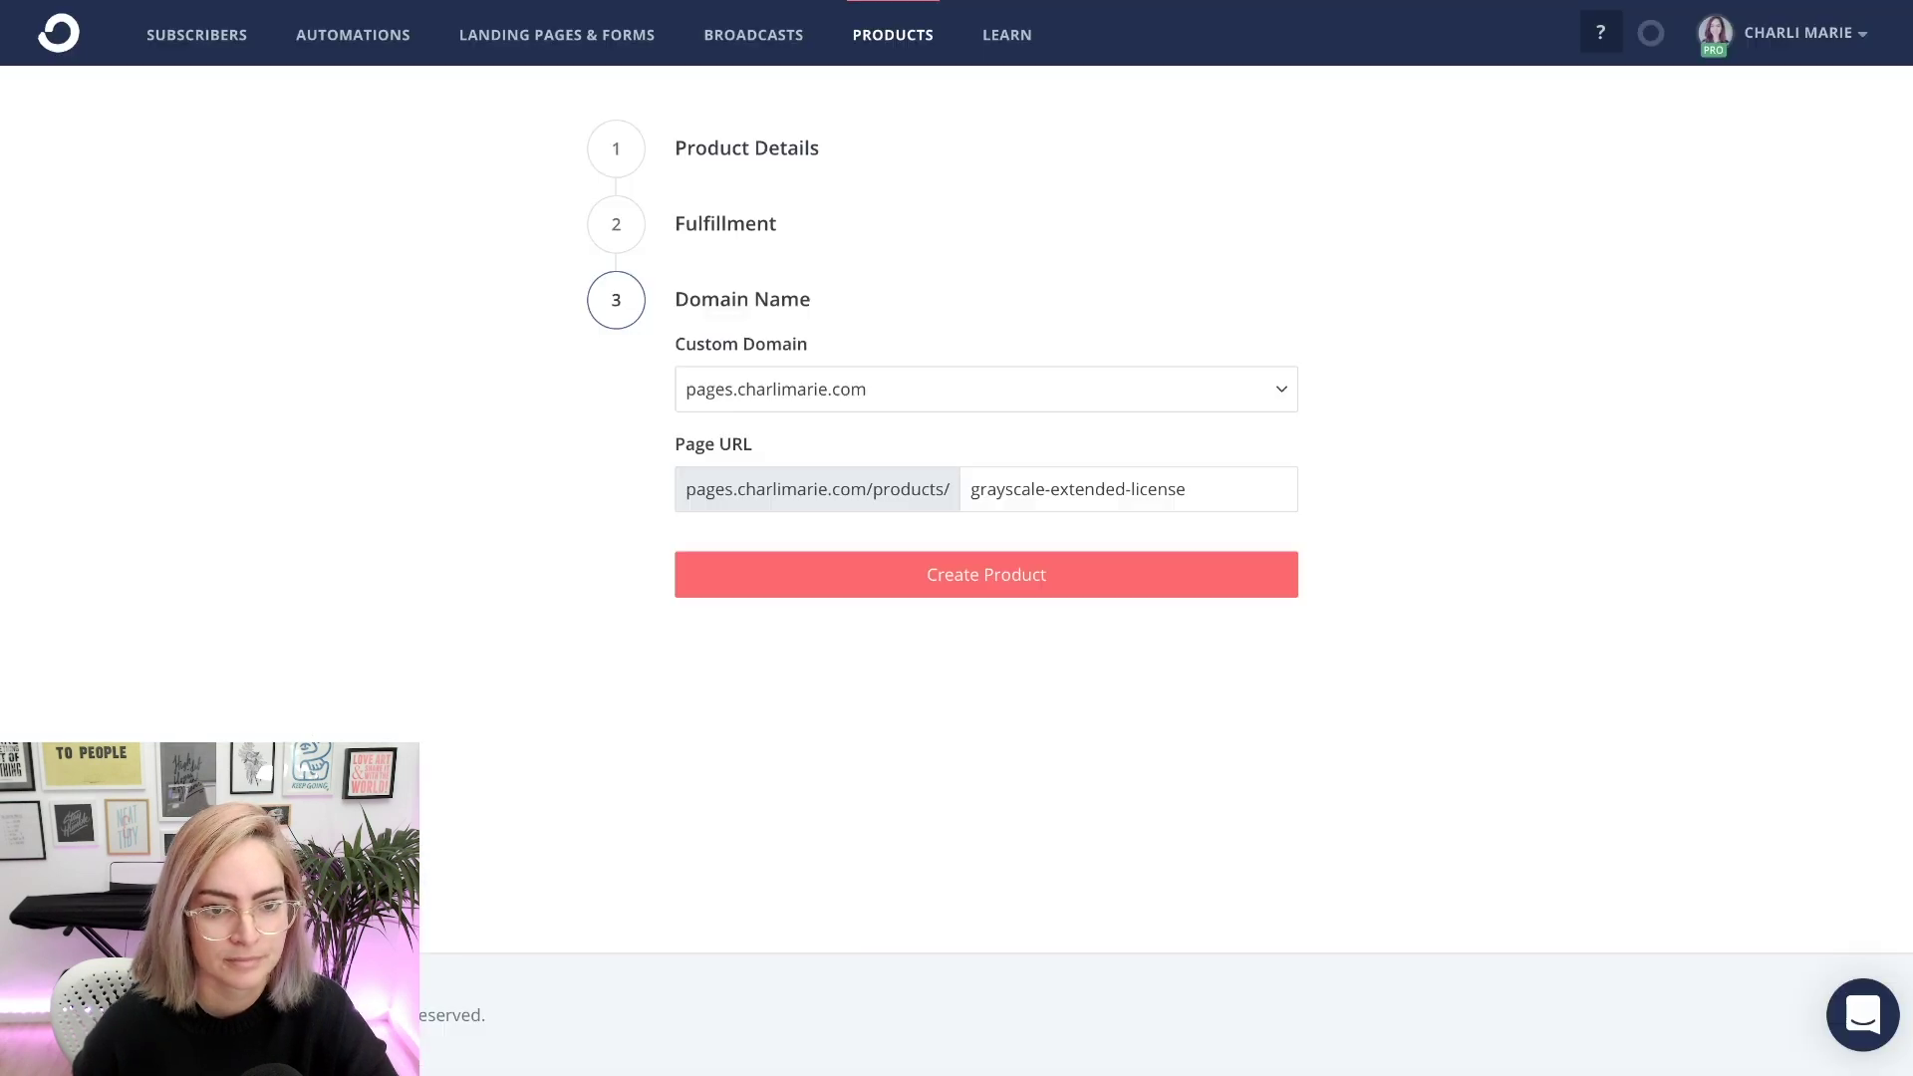
# - Shorten the new product's page URL by removing "-license" from its end, and create the product
pyautogui.hotkey('shift', 'Left')
pyautogui.hotkey('shift', 'Left')
pyautogui.hotkey('shift', 'Left')
pyautogui.hotkey('shift', 'Left')
pyautogui.hotkey('shift', 'Left')
pyautogui.hotkey('shift', 'Left')
pyautogui.hotkey('shift', 'Left')
pyautogui.hotkey('shift', 'Left')
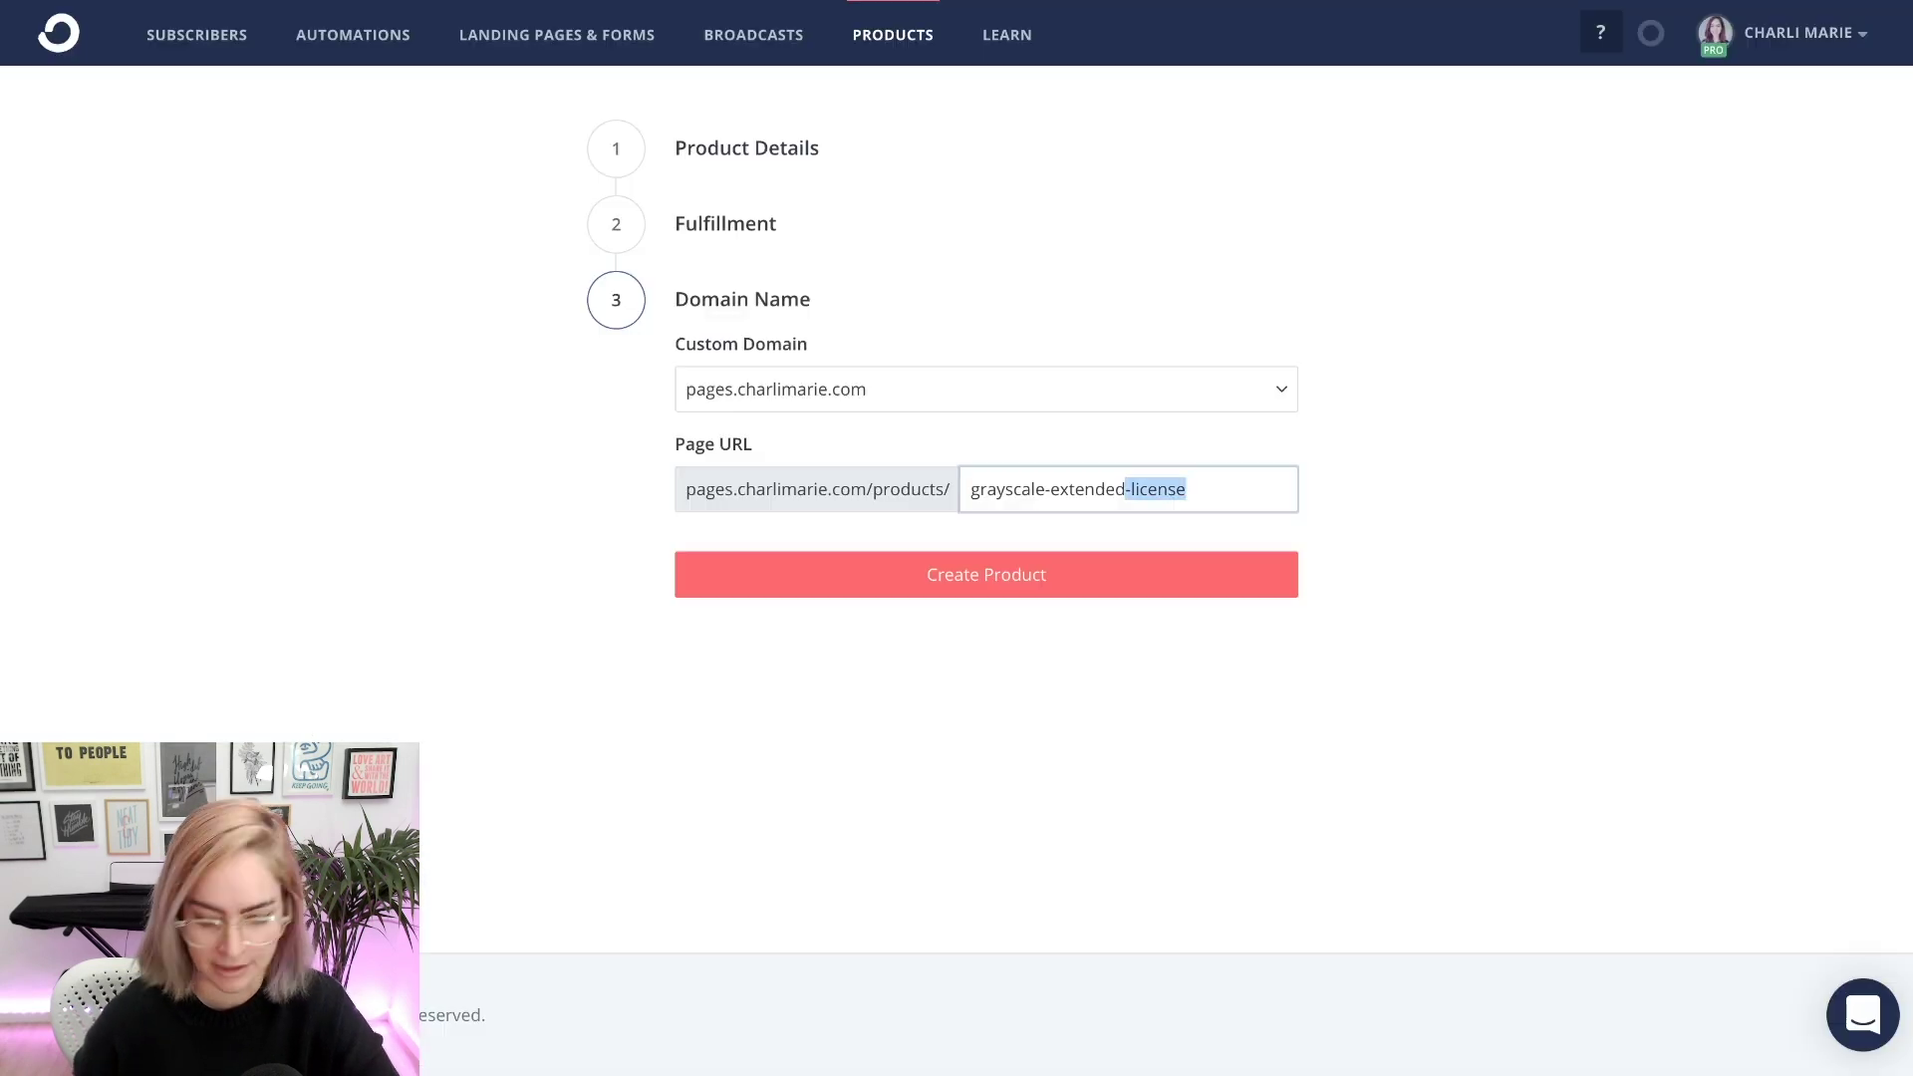
pyautogui.press('BackSpace')
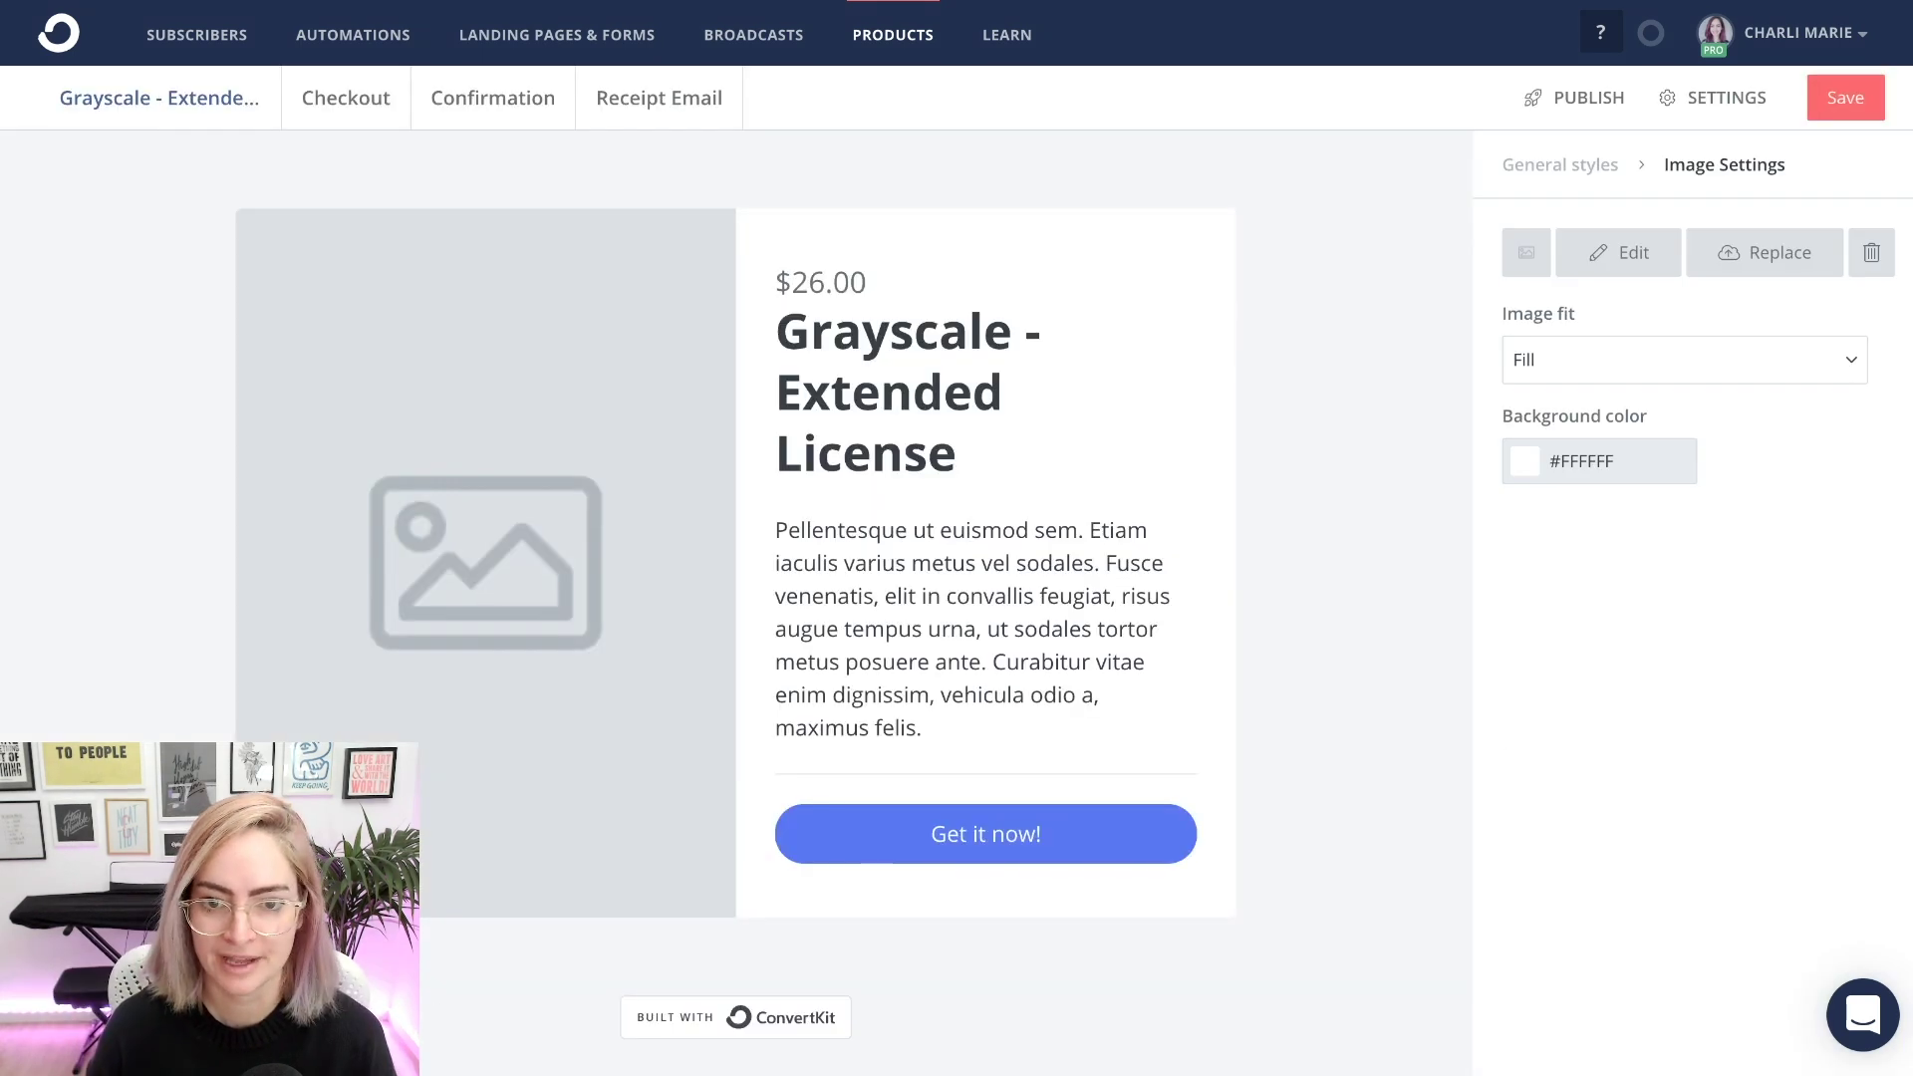
# - Open the uploaded images to replace the Extended License product's placeholder image
pyautogui.click(1778, 253)
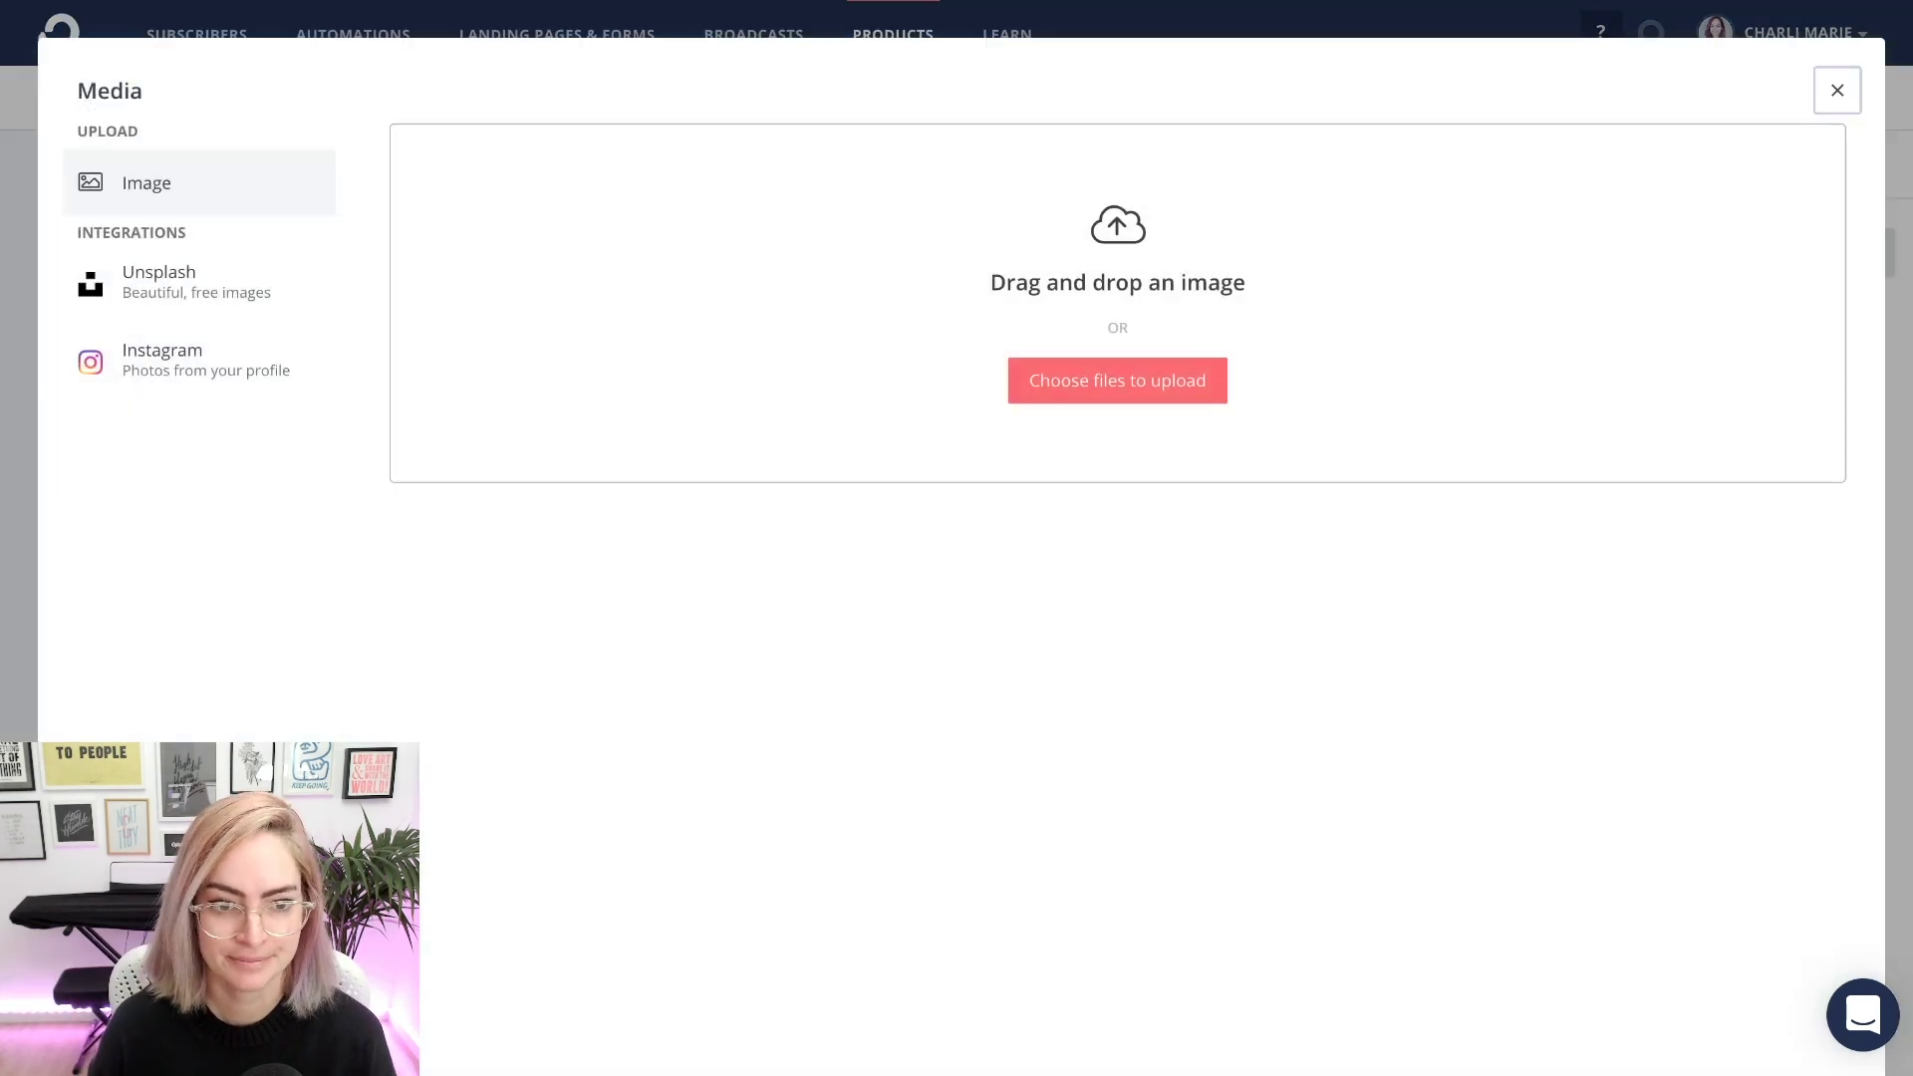
pyautogui.scroll(-10, 1117, 598)
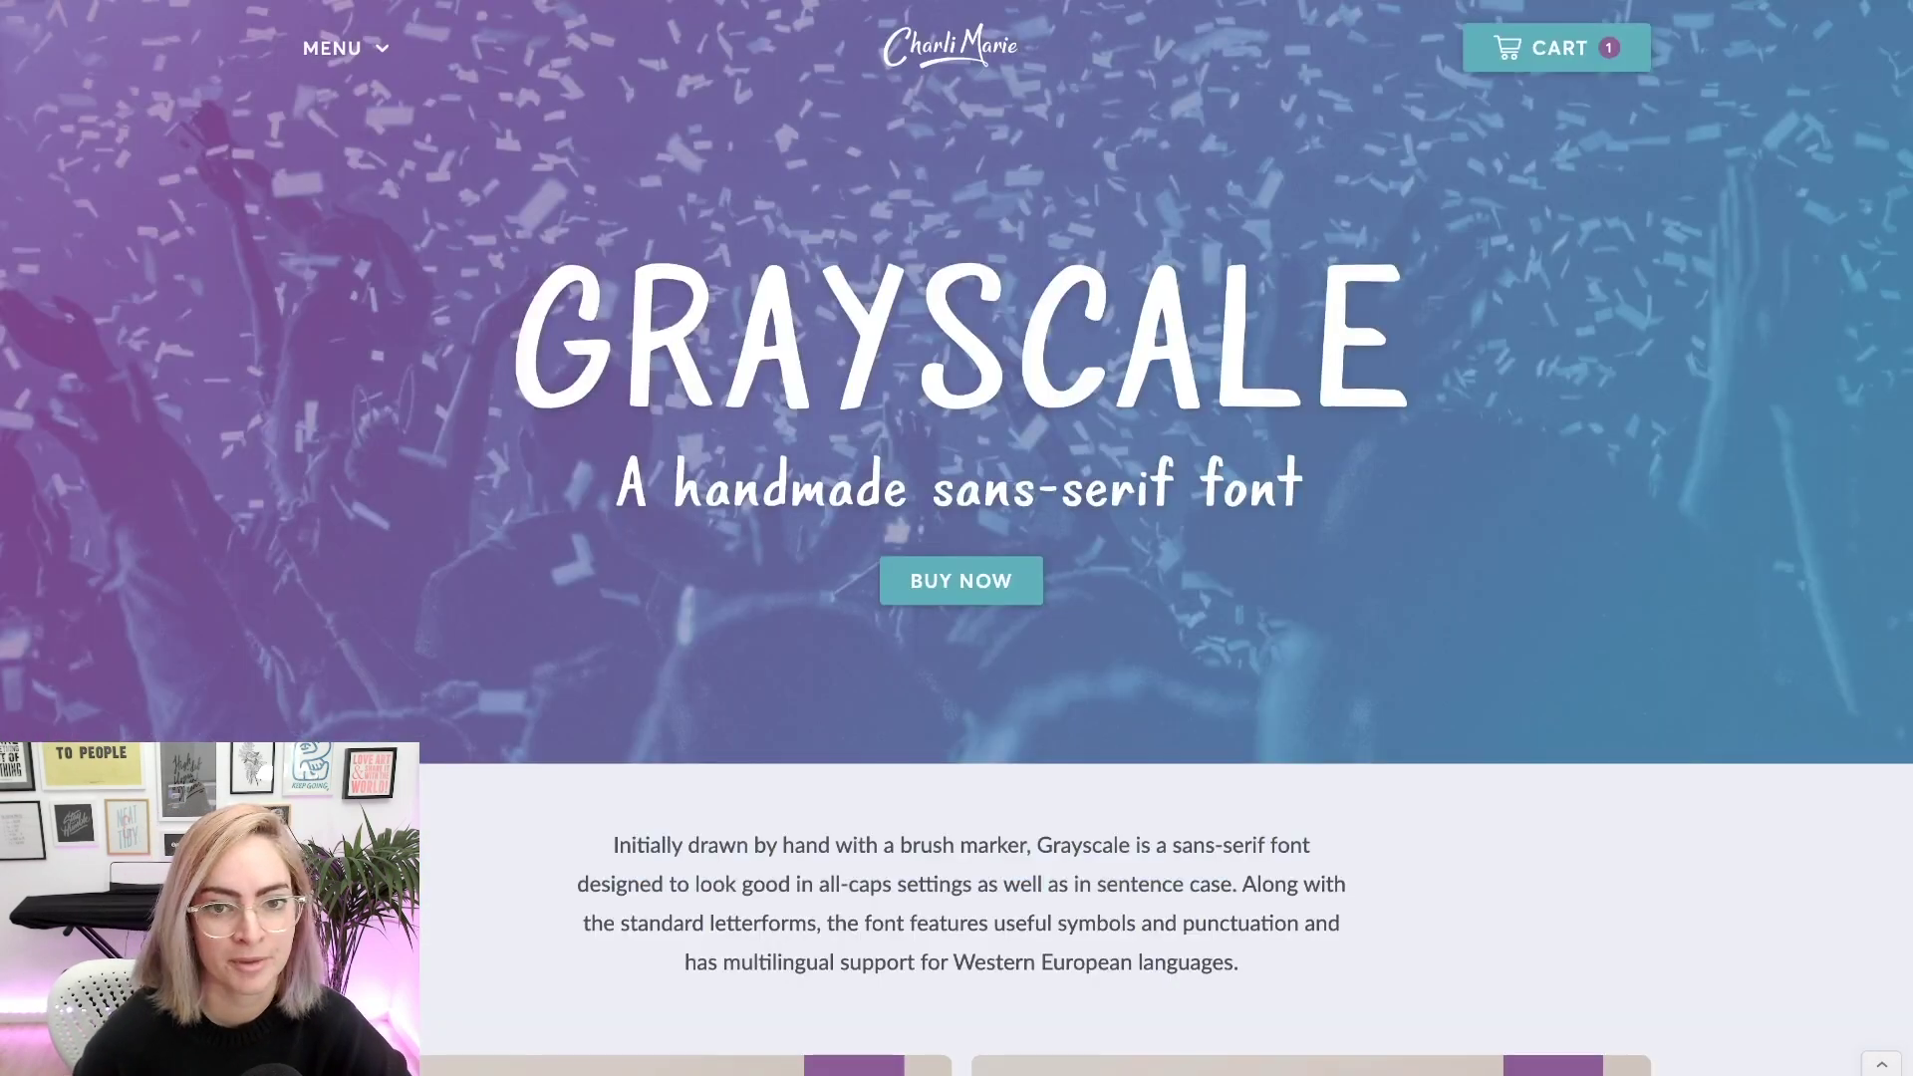
# - Look over the whole Grayscale shop page, and switch to the Webflow Designer with the publish options closed
pyautogui.scroll(-20, 957, 538)
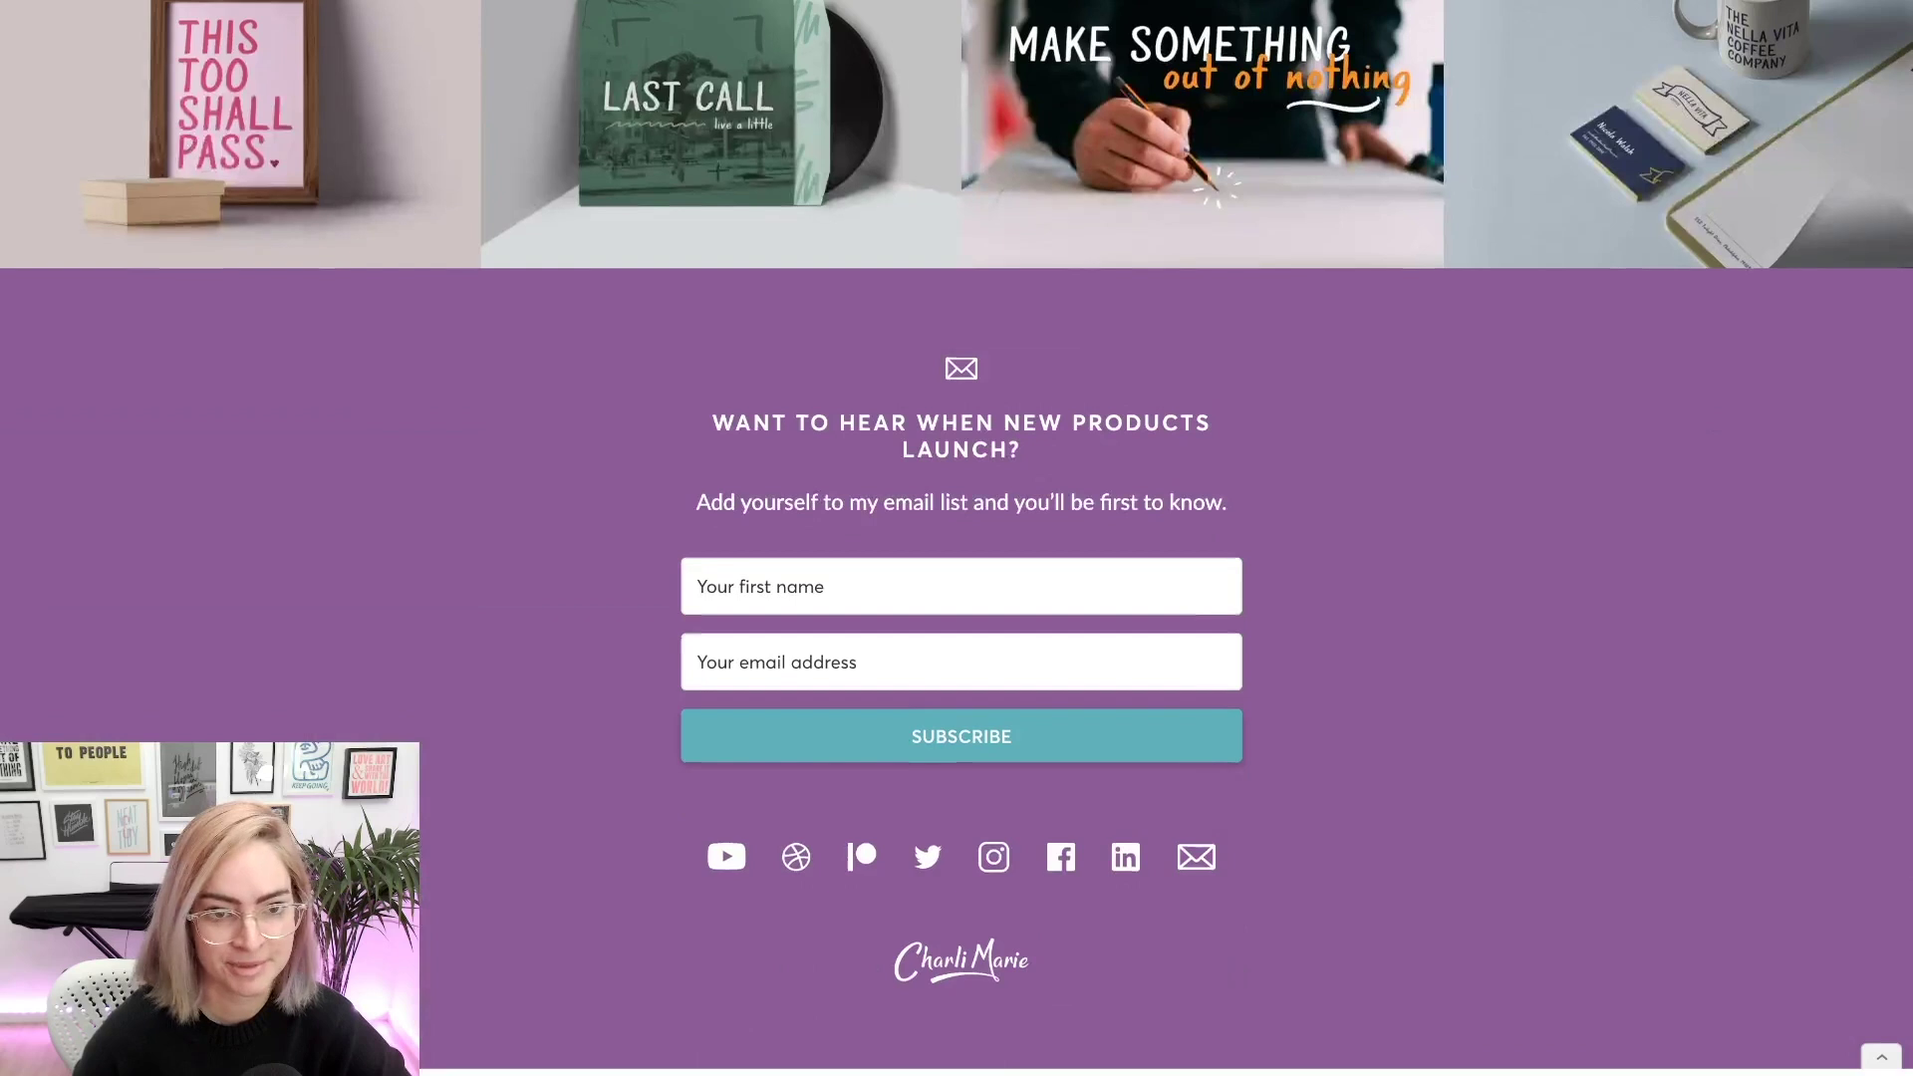
pyautogui.scroll(20, 956, 538)
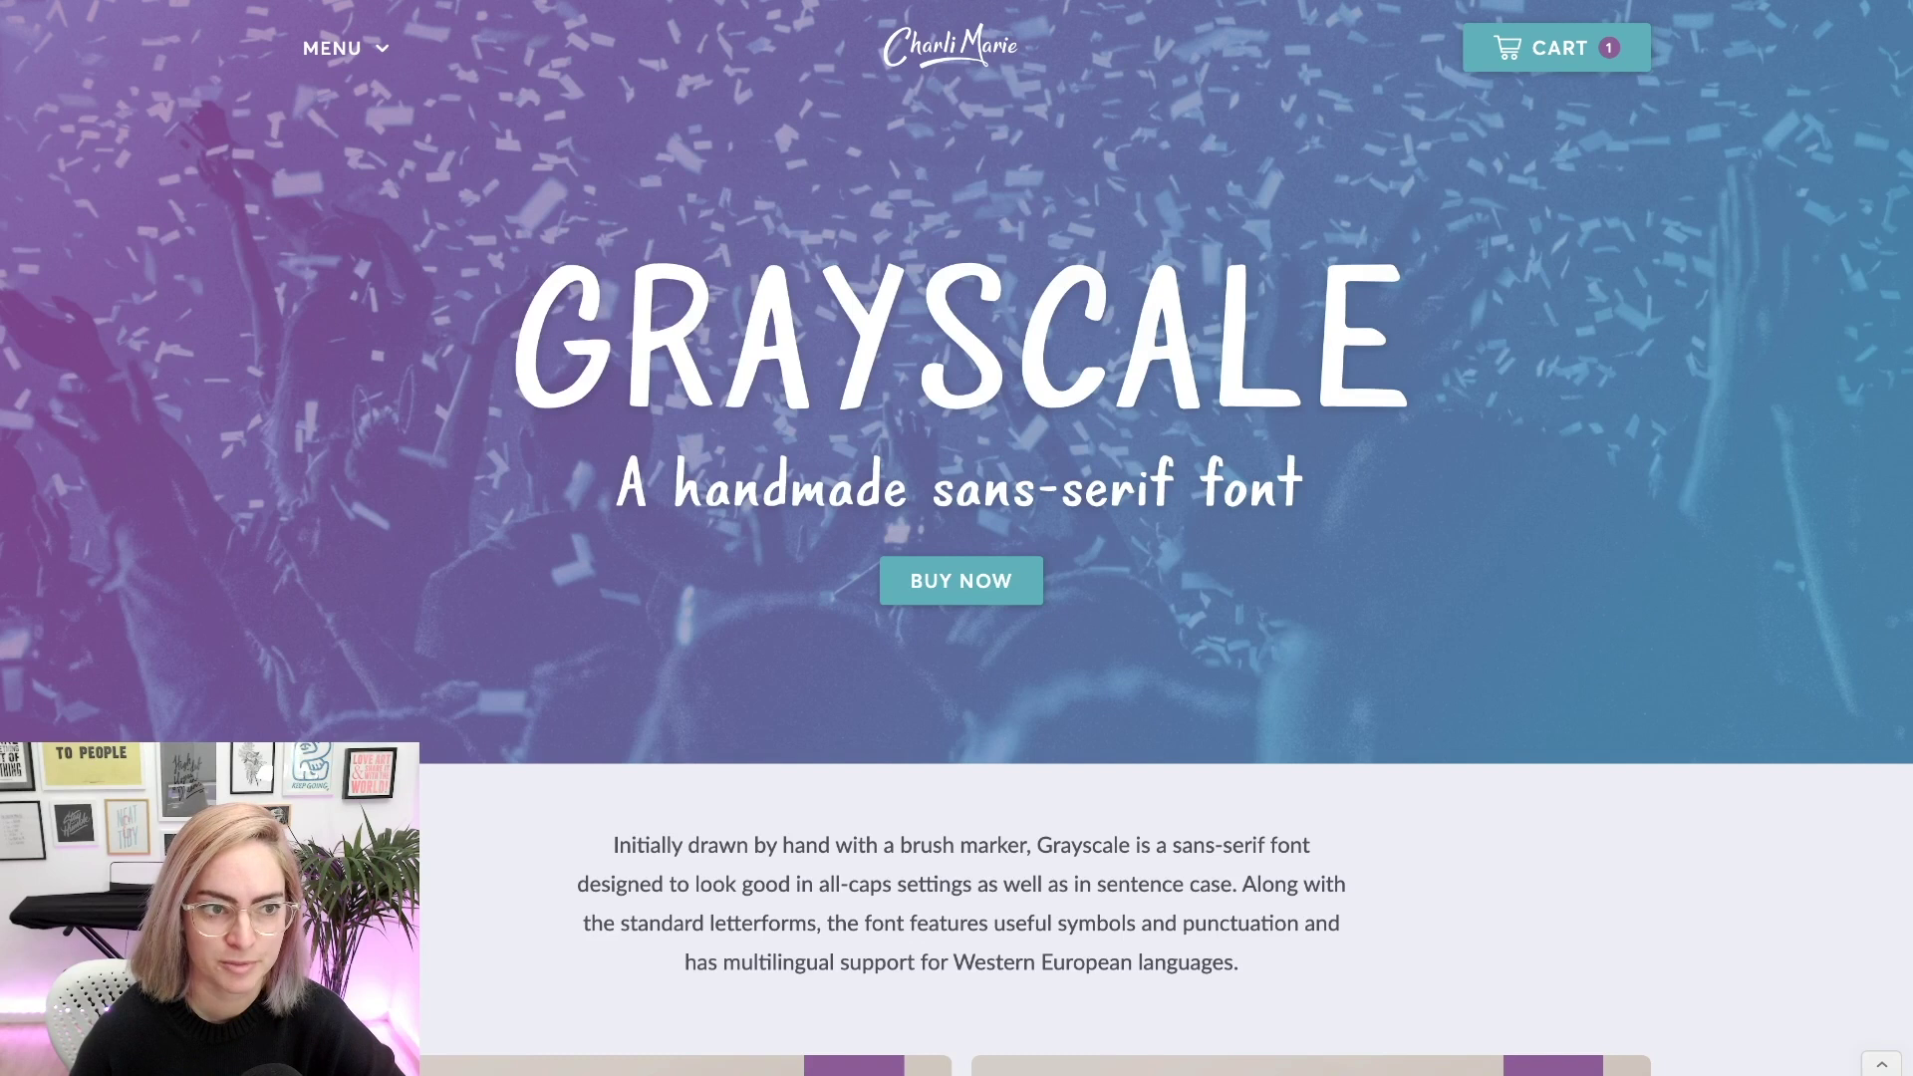
pyautogui.press('Right')
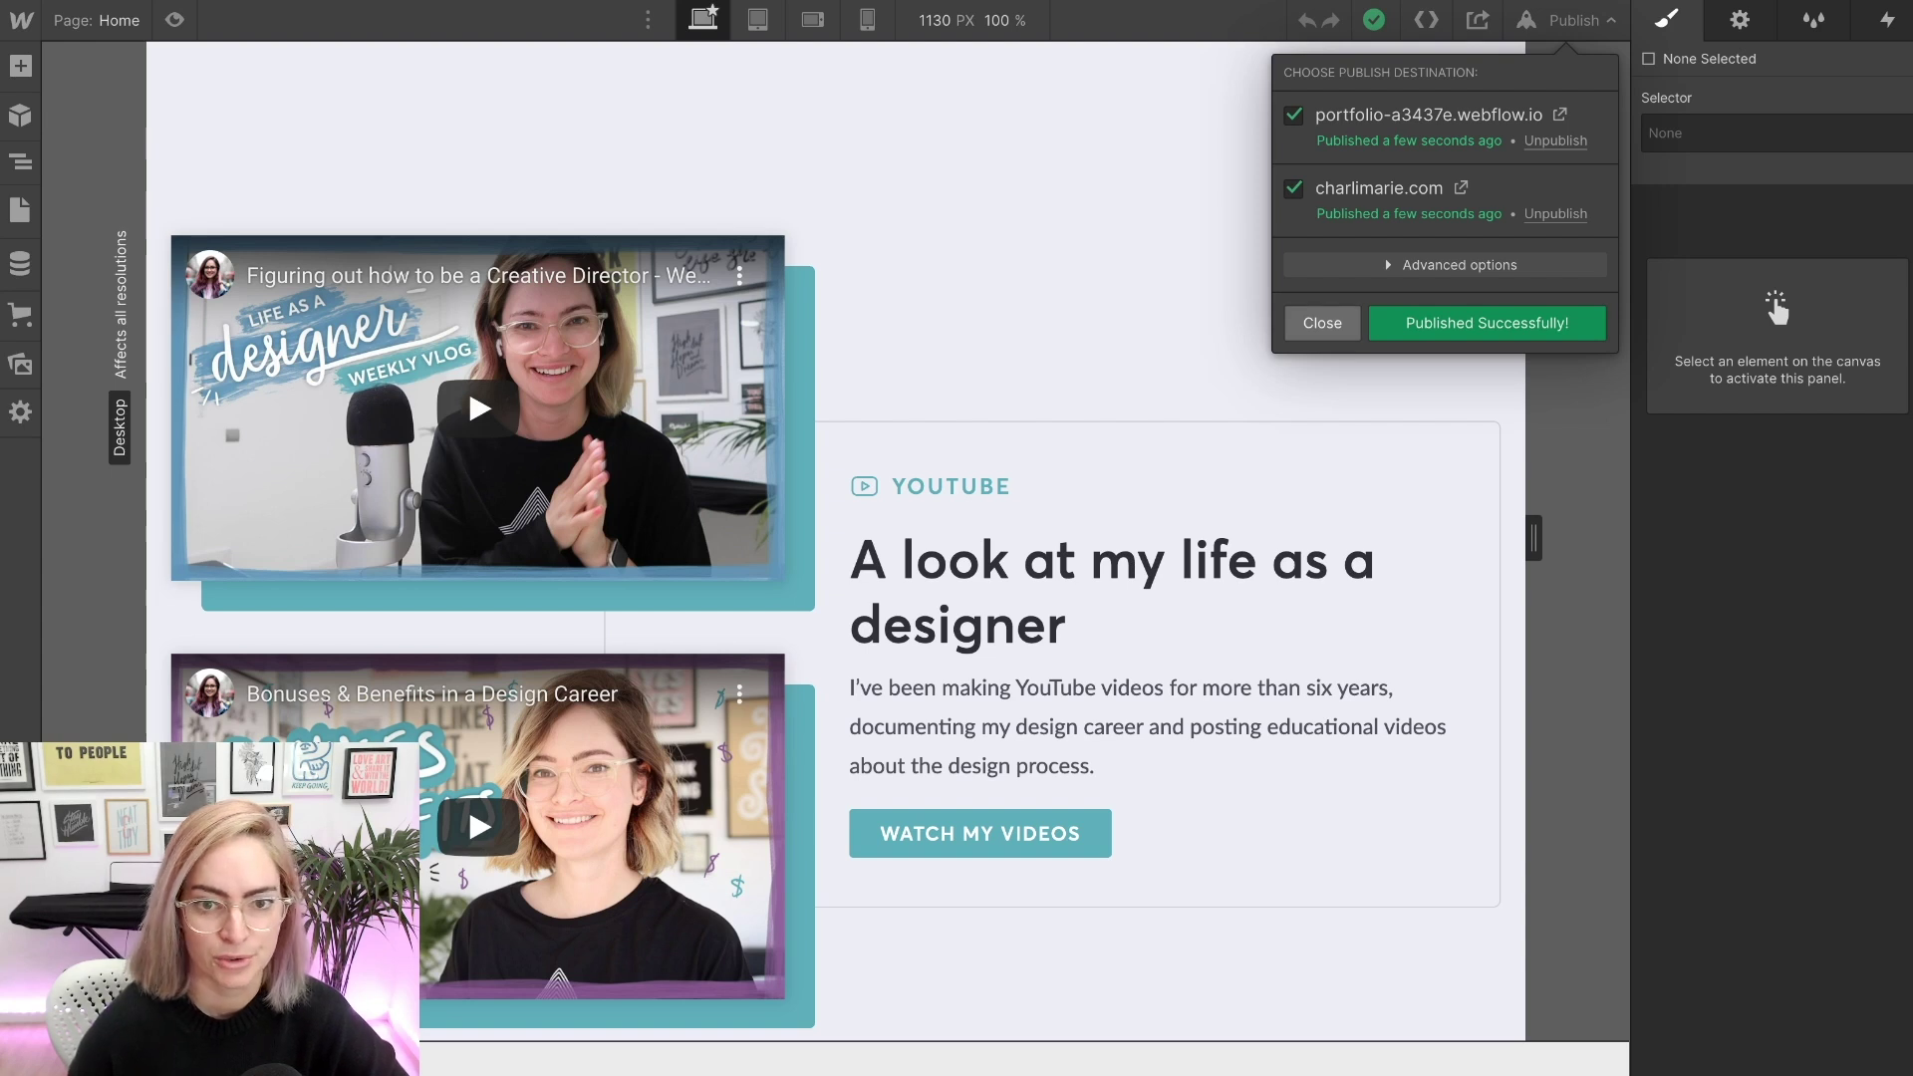
pyautogui.press('Escape')
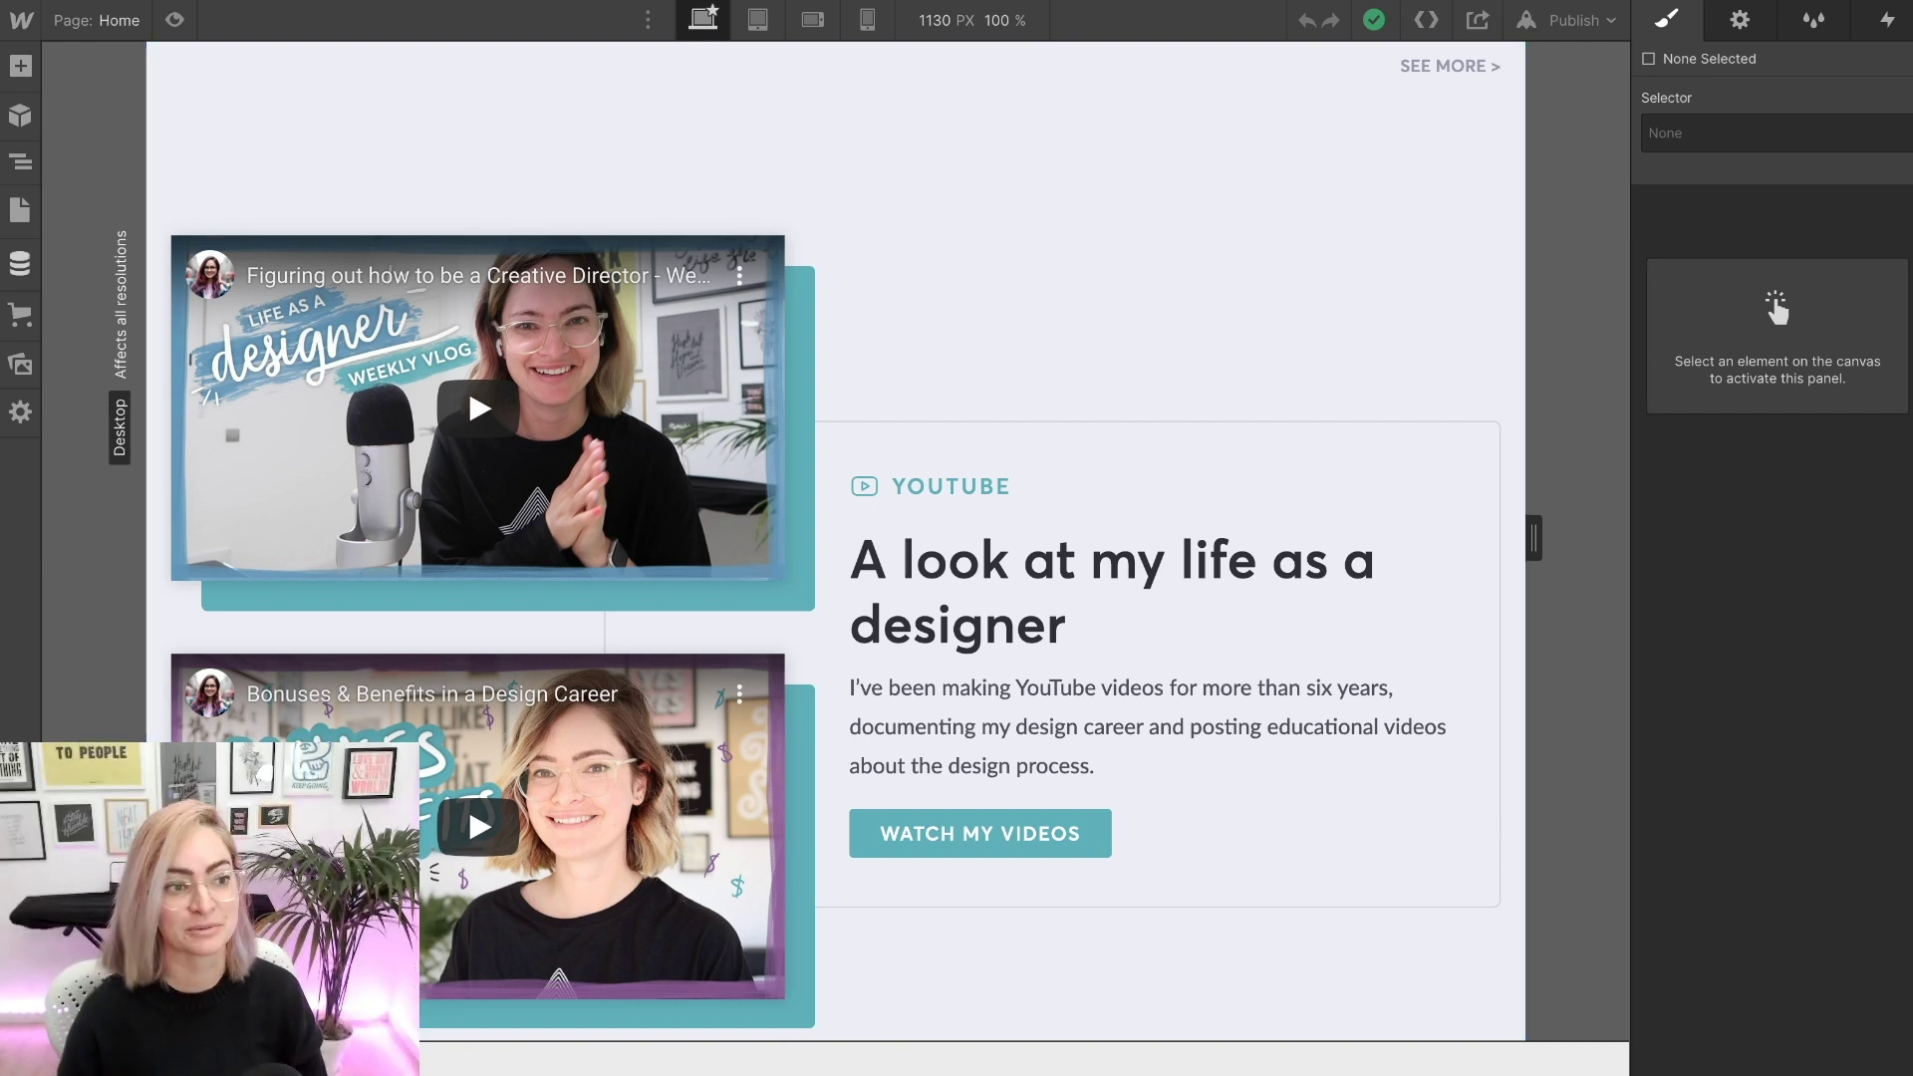
# - Examine the Ecommerce product settings fields in Webflow and compare them with the Grayscale shop page's content
pyautogui.click(20, 264)
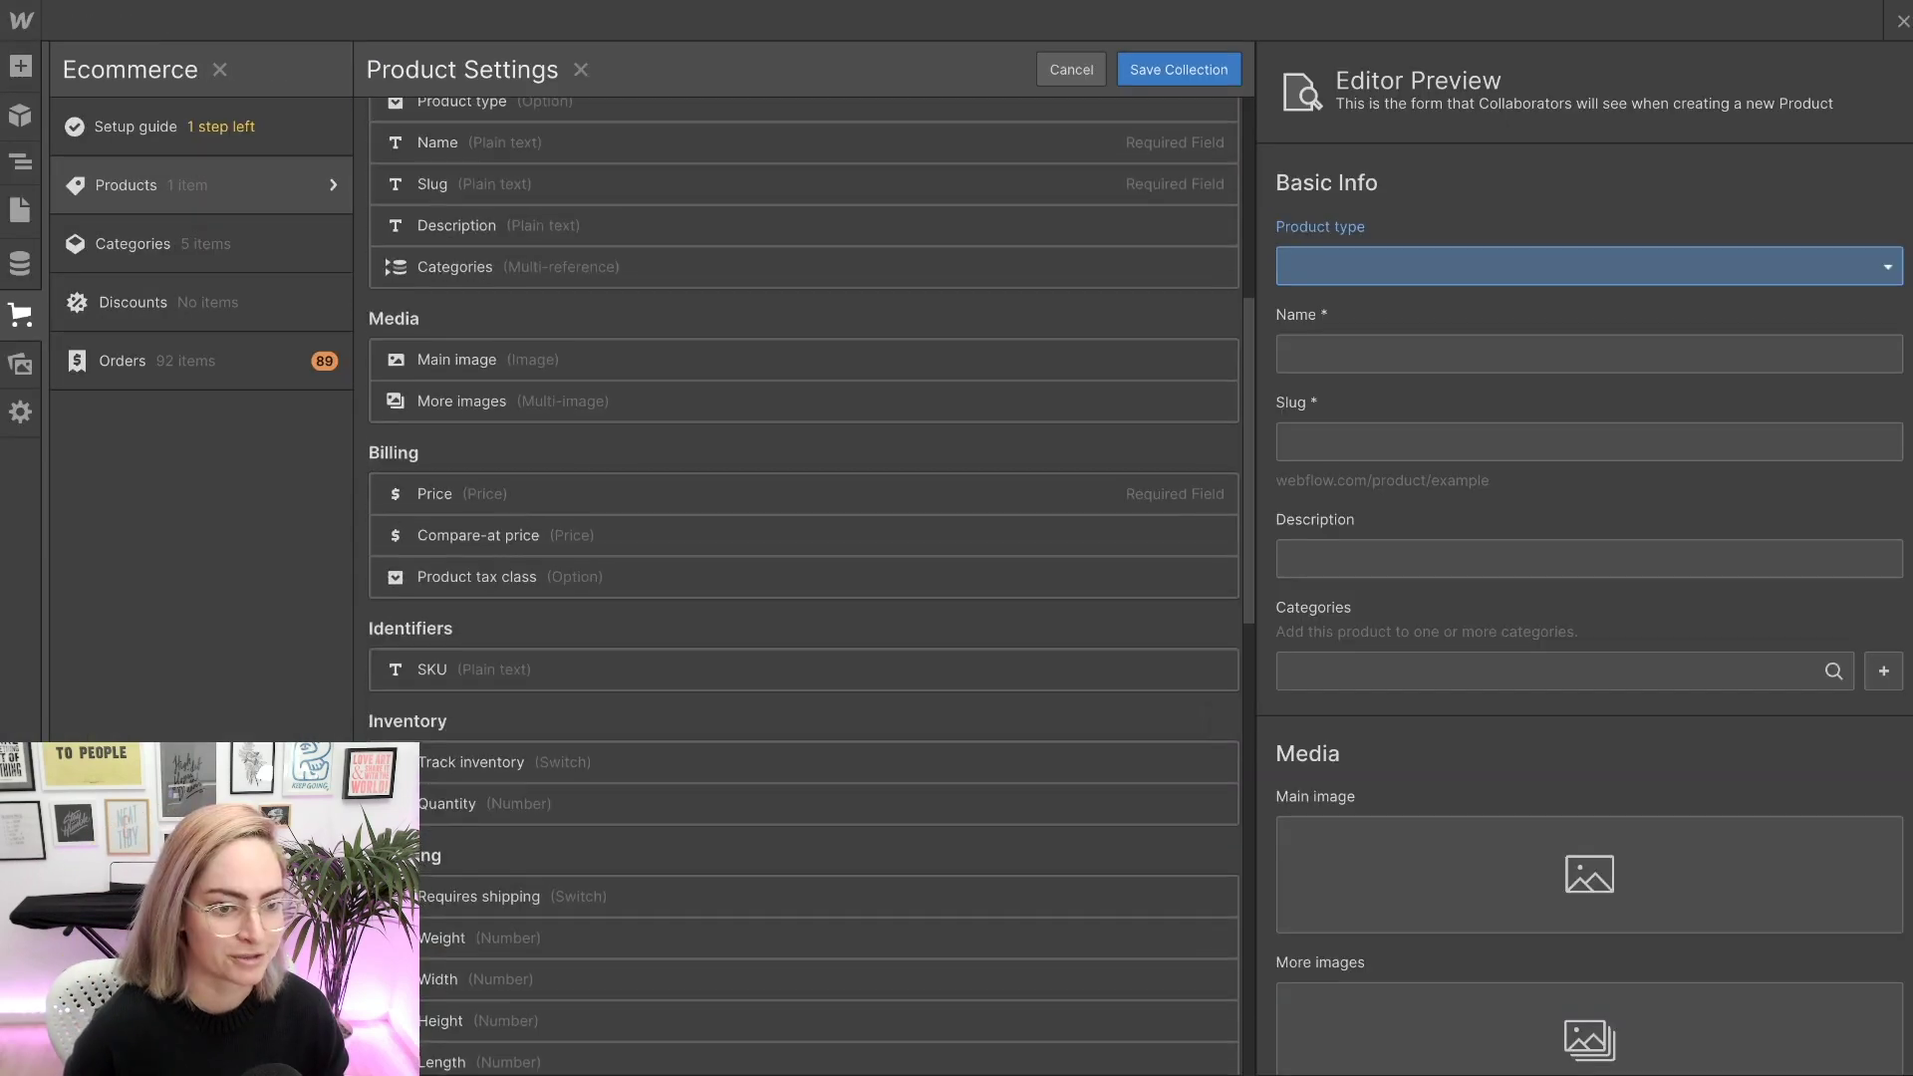
pyautogui.scroll(-6, 803, 578)
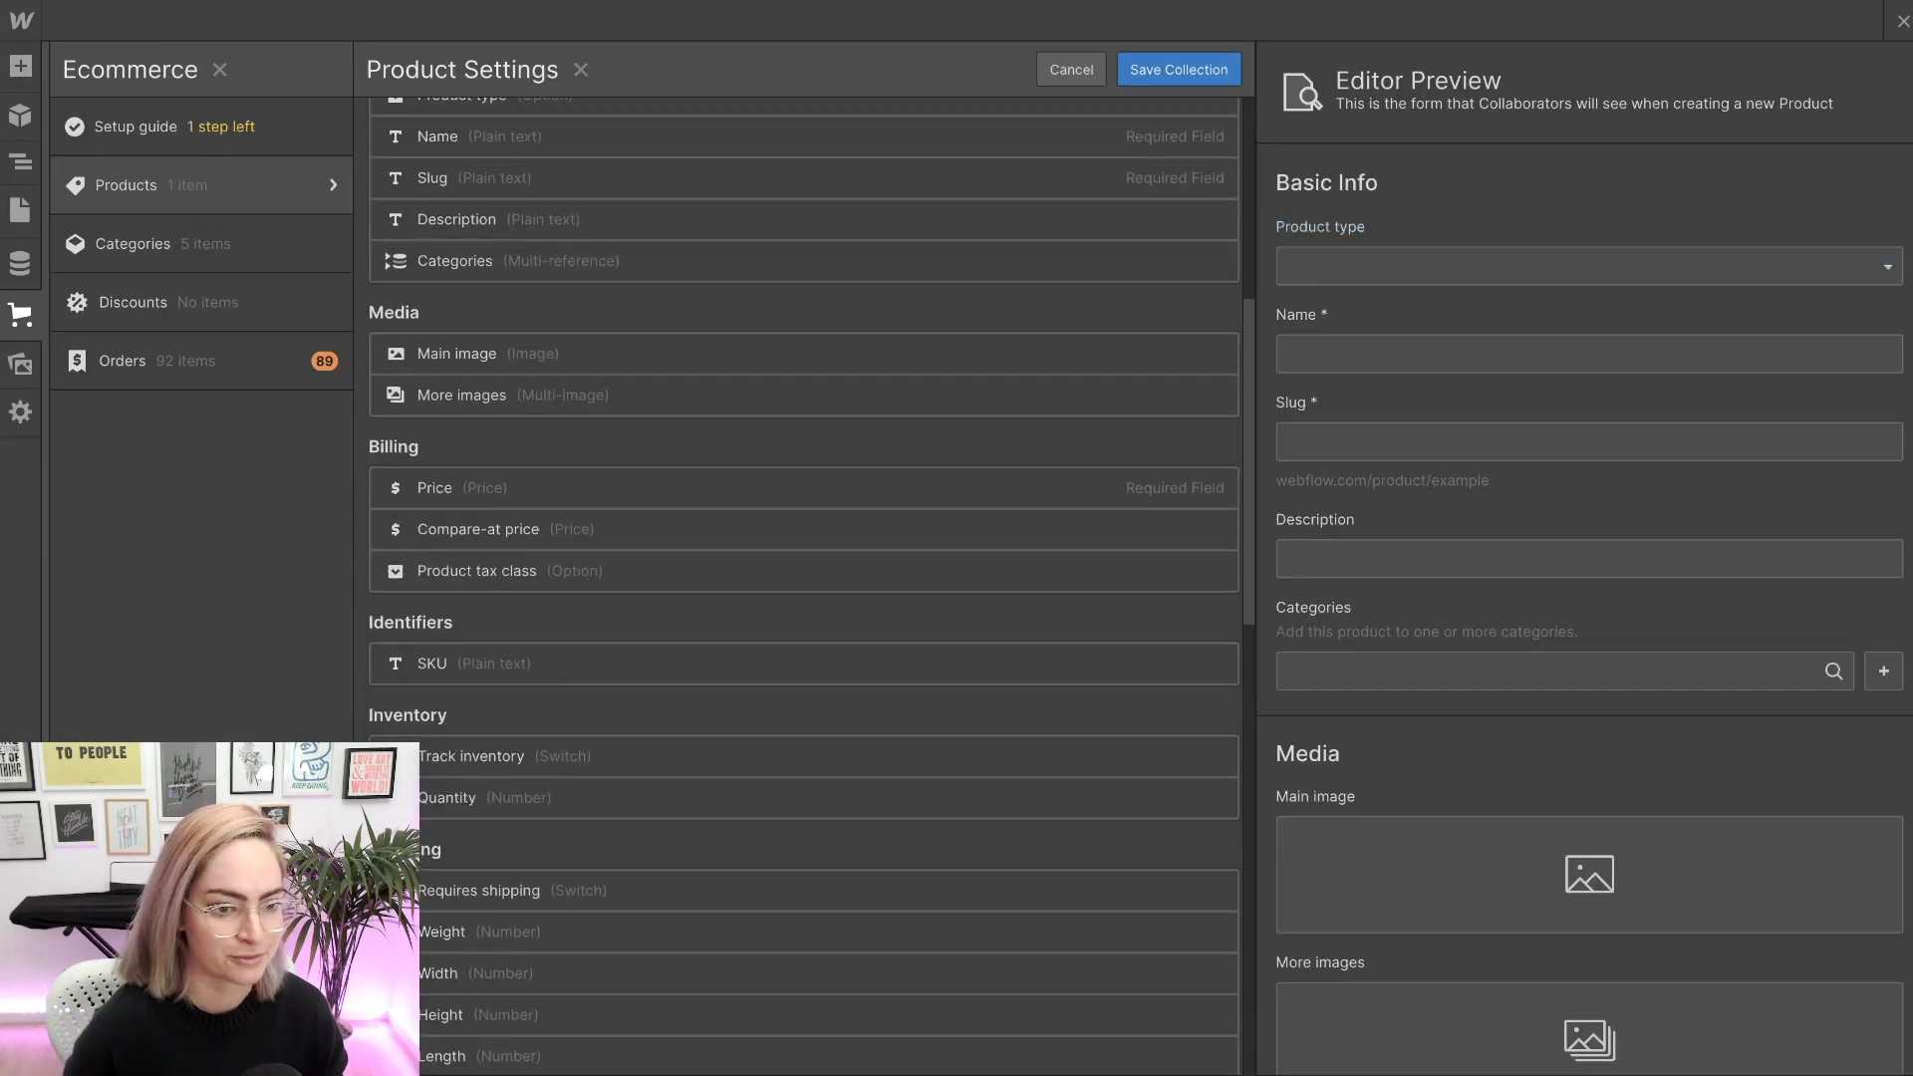
pyautogui.scroll(-5, 803, 578)
pyautogui.scroll(5, 803, 578)
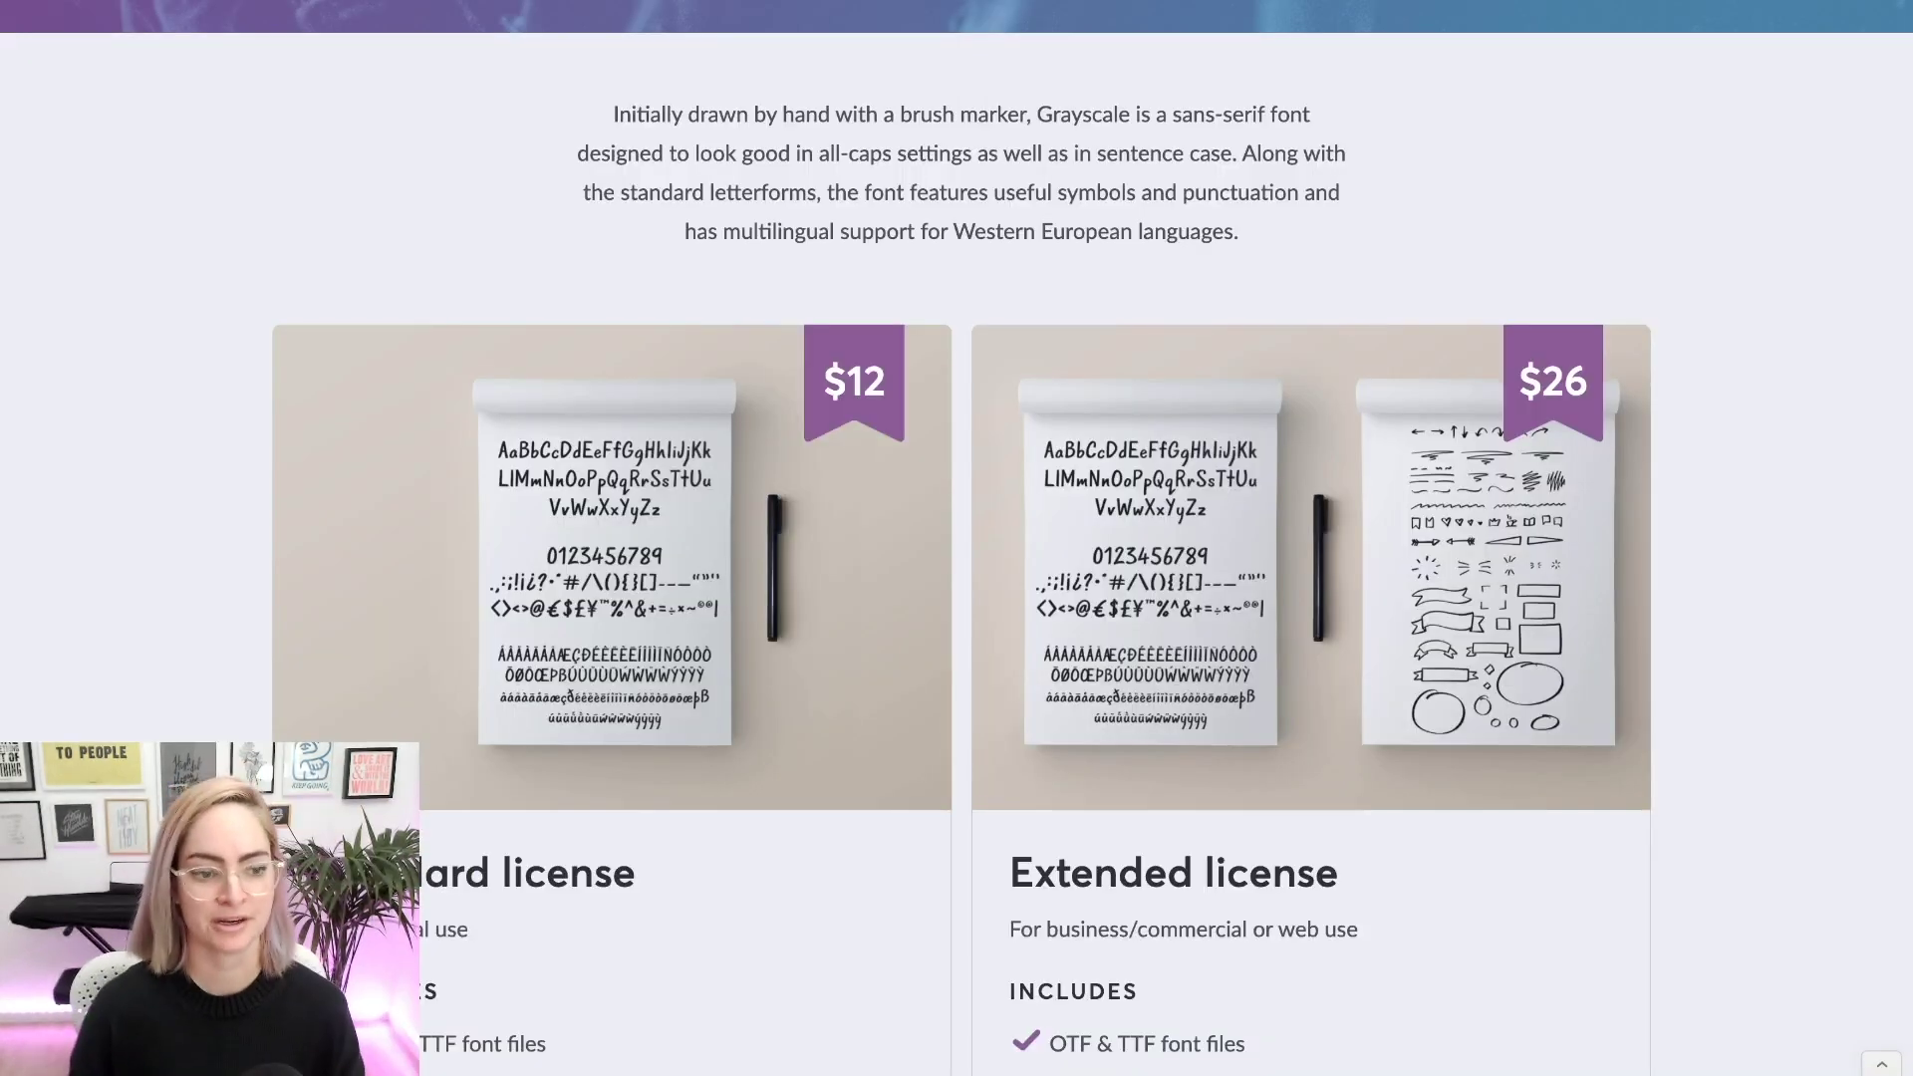
pyautogui.scroll(10, 956, 538)
pyautogui.scroll(-1, 957, 538)
pyautogui.scroll(1, 956, 538)
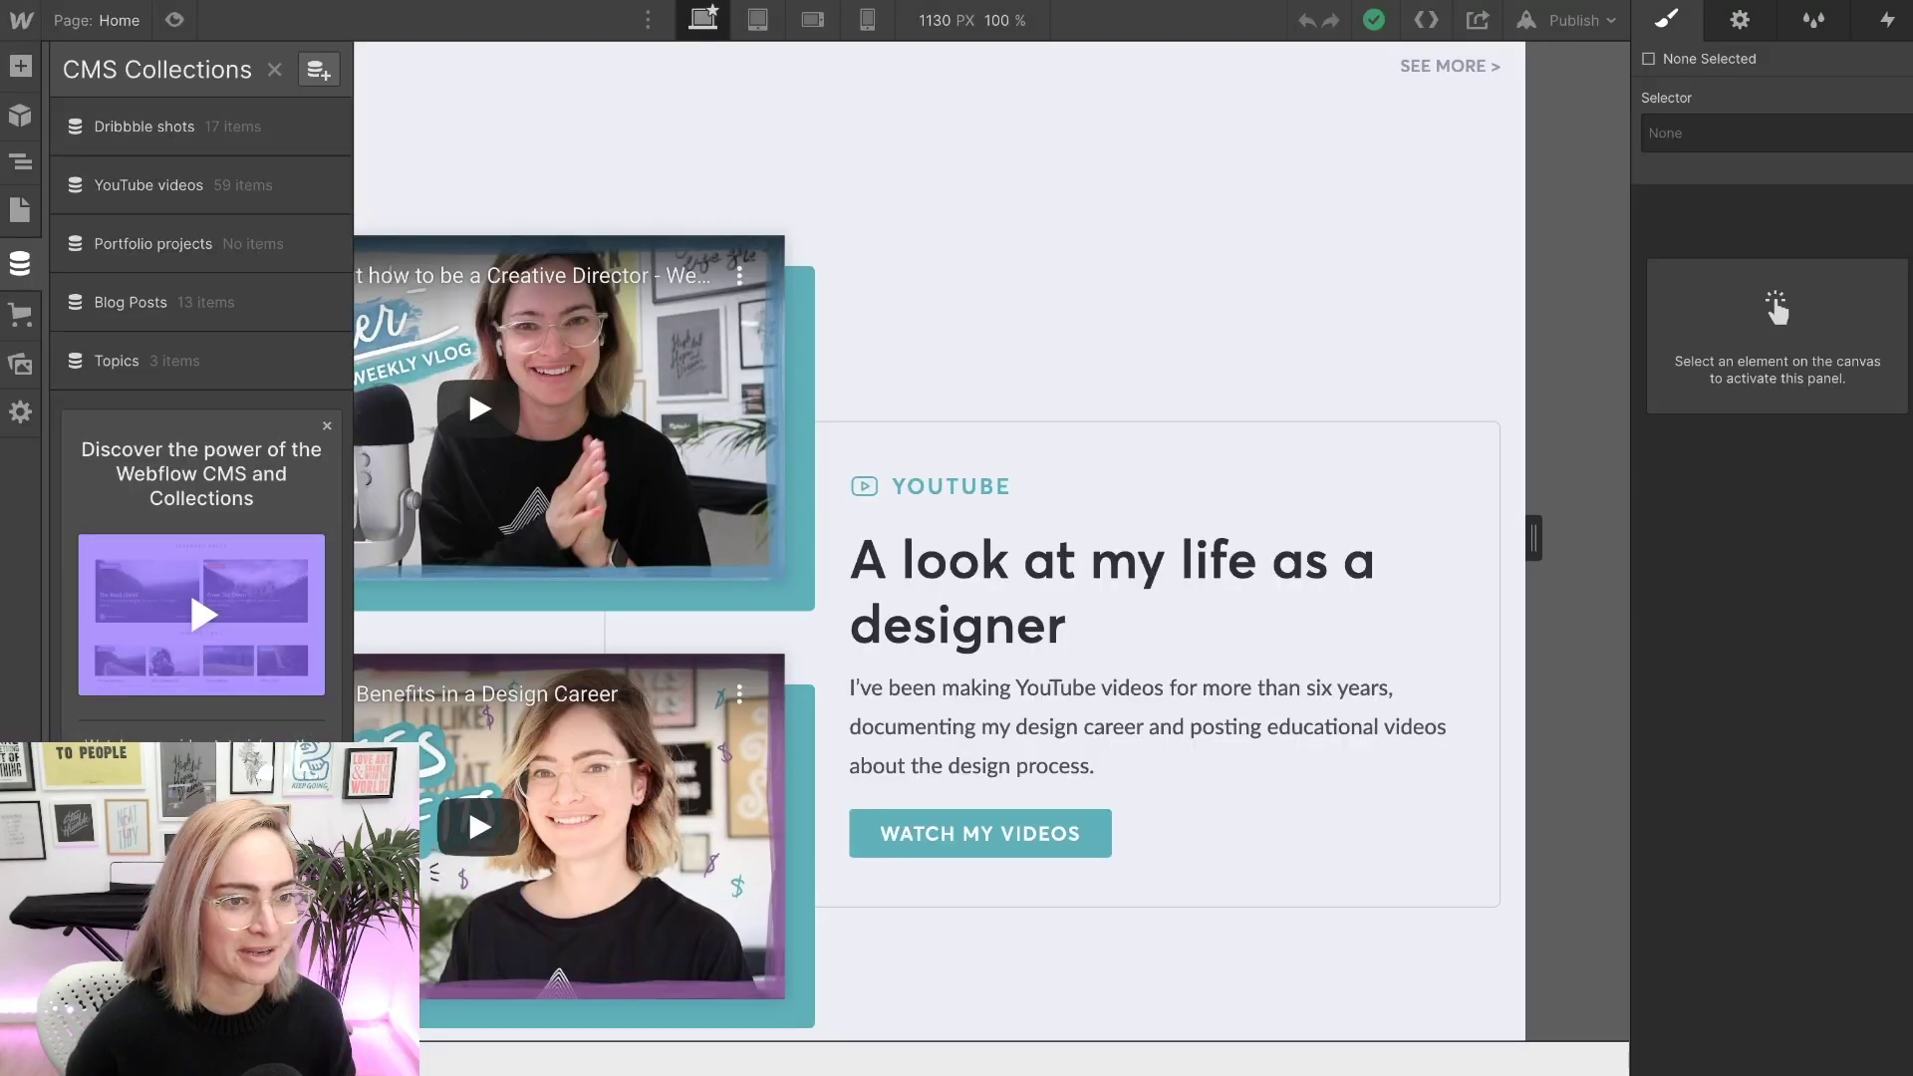
# - Start a new CMS collection named "Store" and set its collection URL to "shop"
pyautogui.click(319, 68)
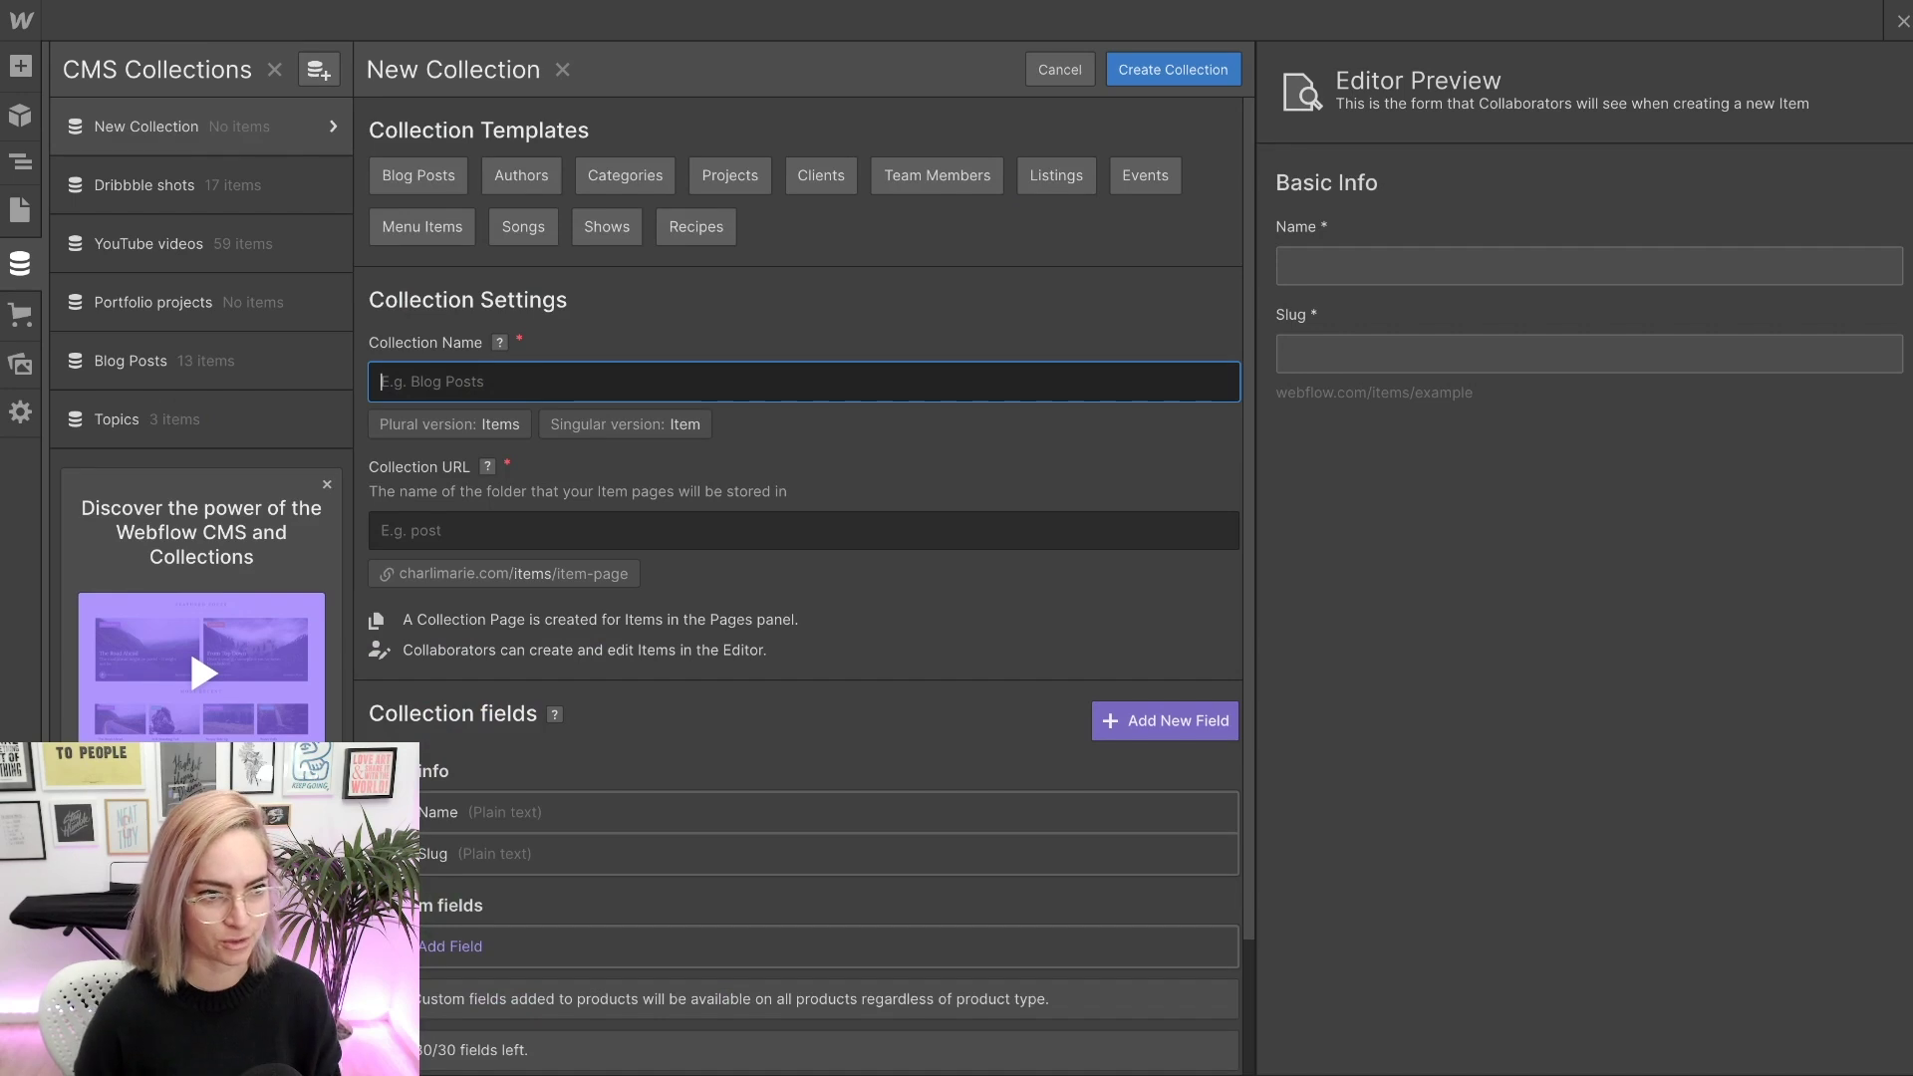
pyautogui.write('Store')
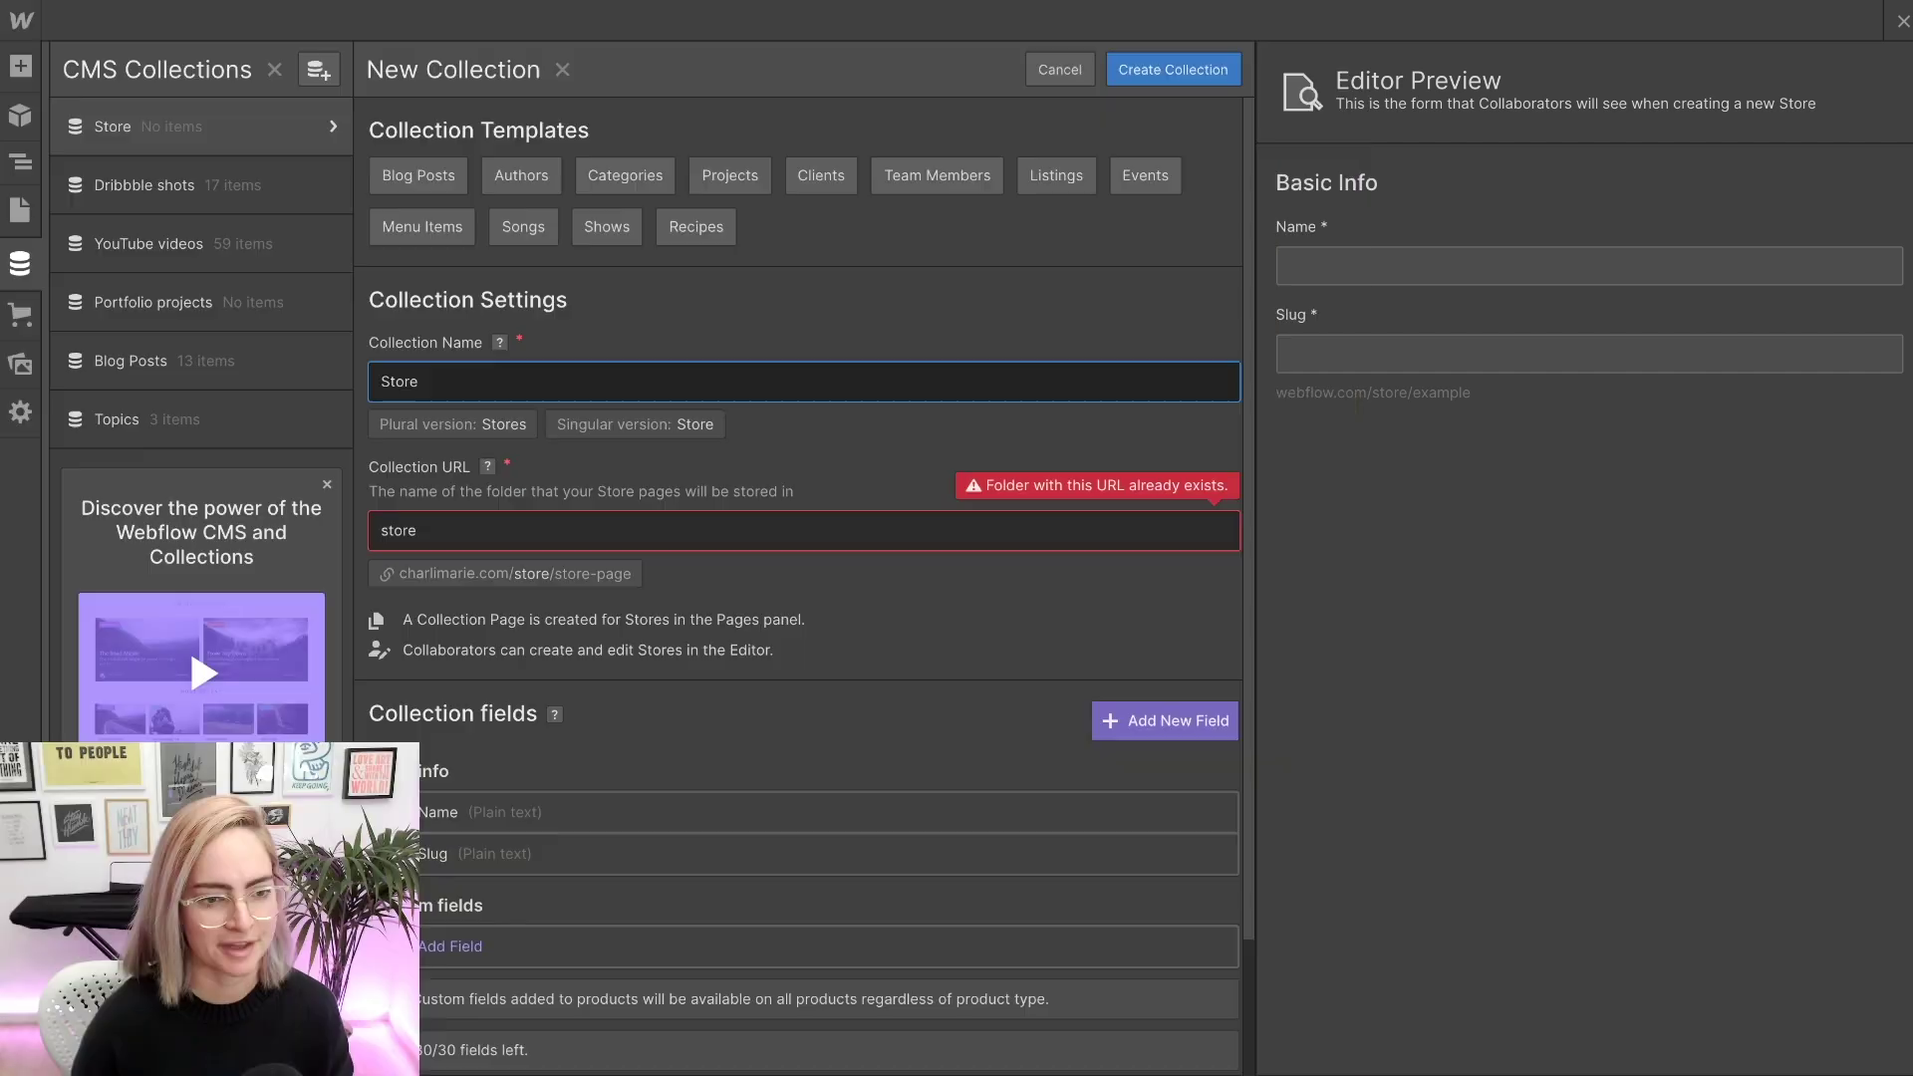
pyautogui.click(418, 531)
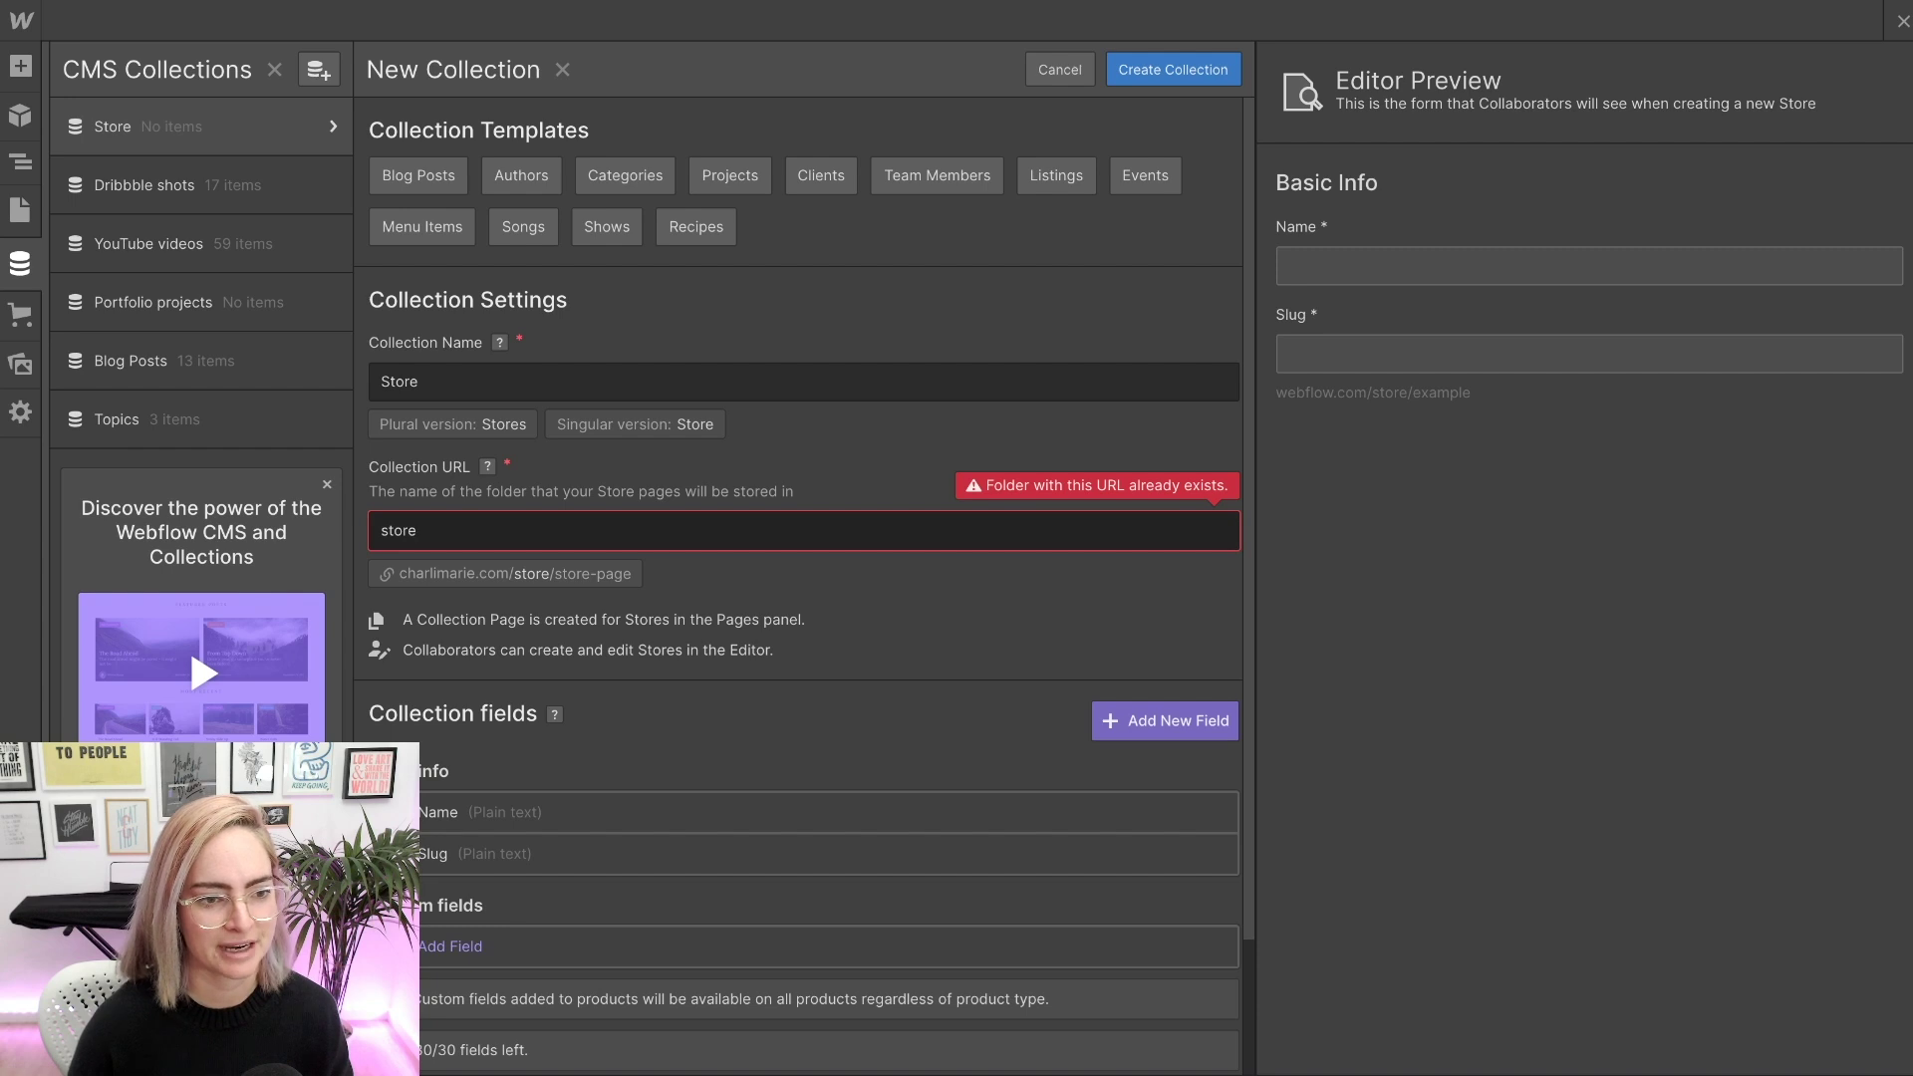
pyautogui.hotkey('shift', 'Left')
pyautogui.hotkey('shift', 'Left')
pyautogui.hotkey('shift', 'Left')
pyautogui.hotkey('shift', 'Left')
pyautogui.hotkey('shift', 'Left')
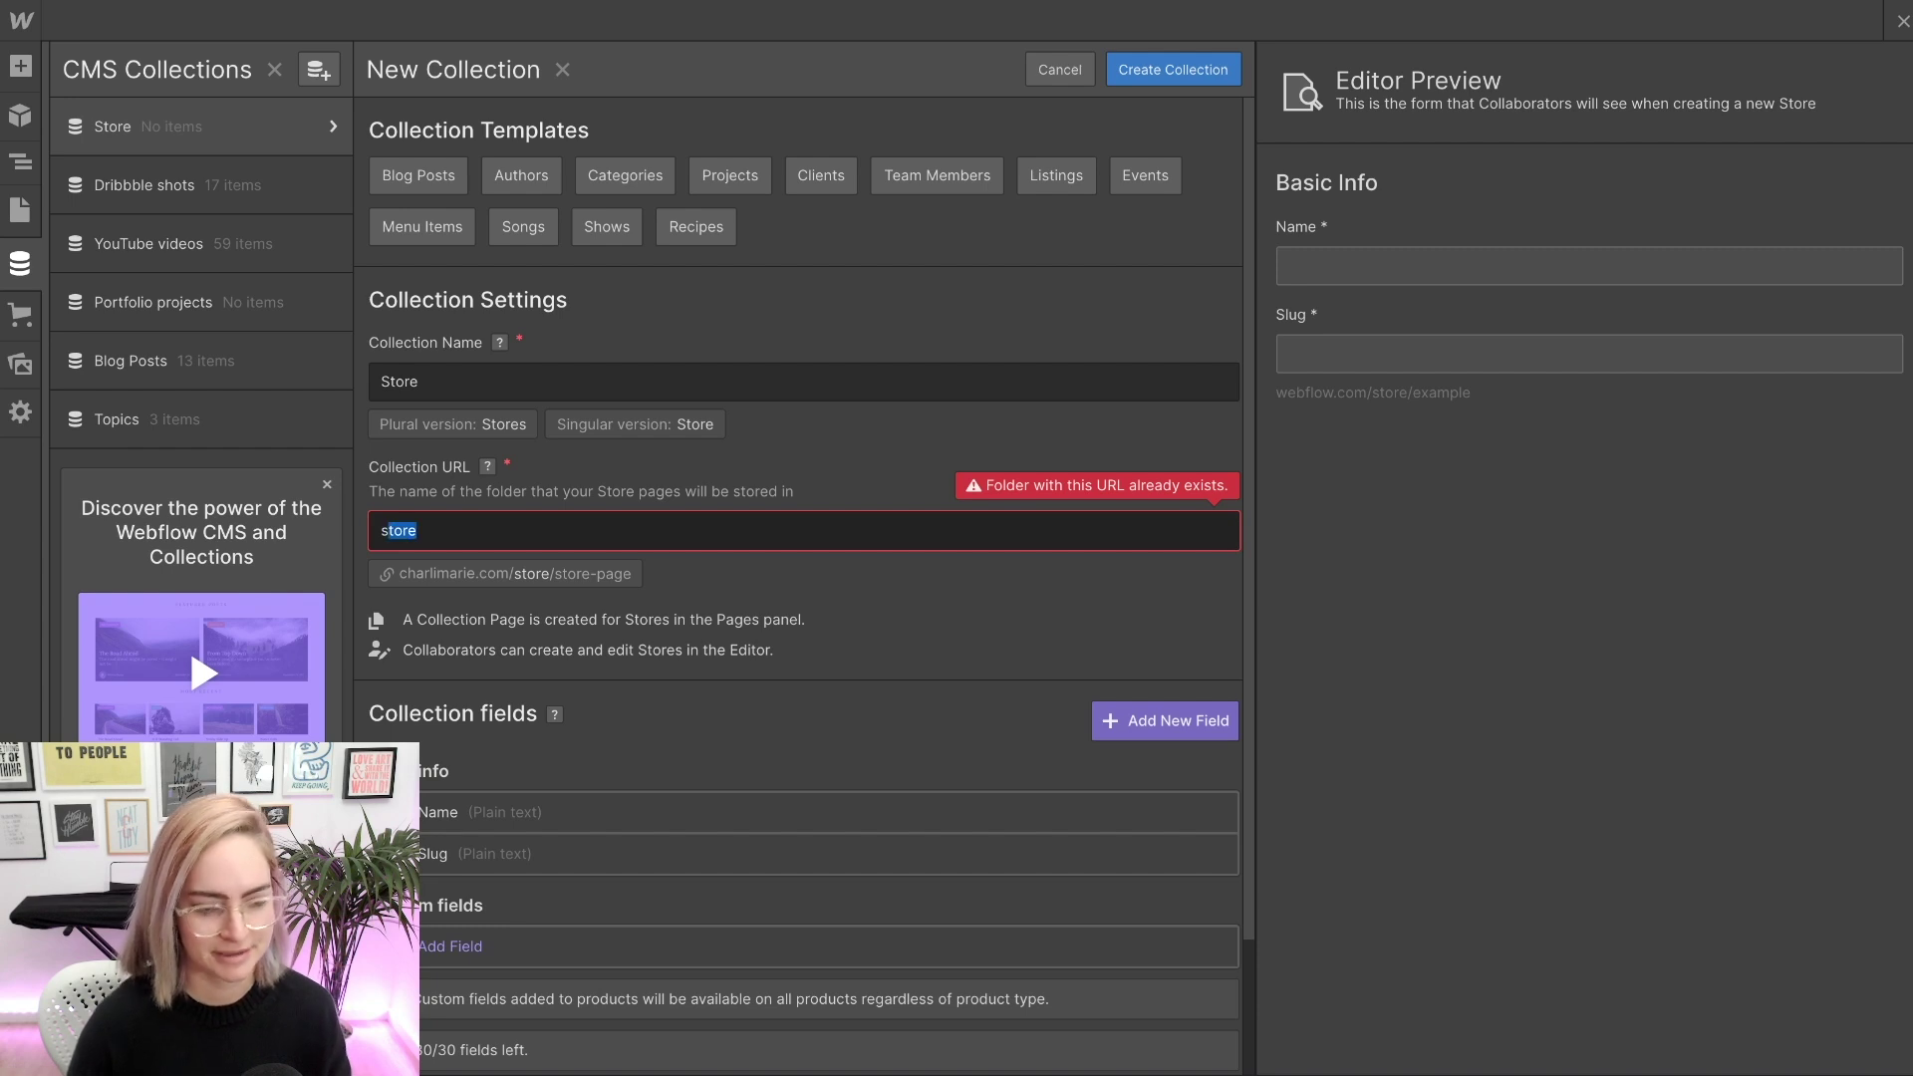
pyautogui.write('shop')
# - Rename the new collection as "Shop" and look over its default fields
pyautogui.hotkey('shift', 'Tab')
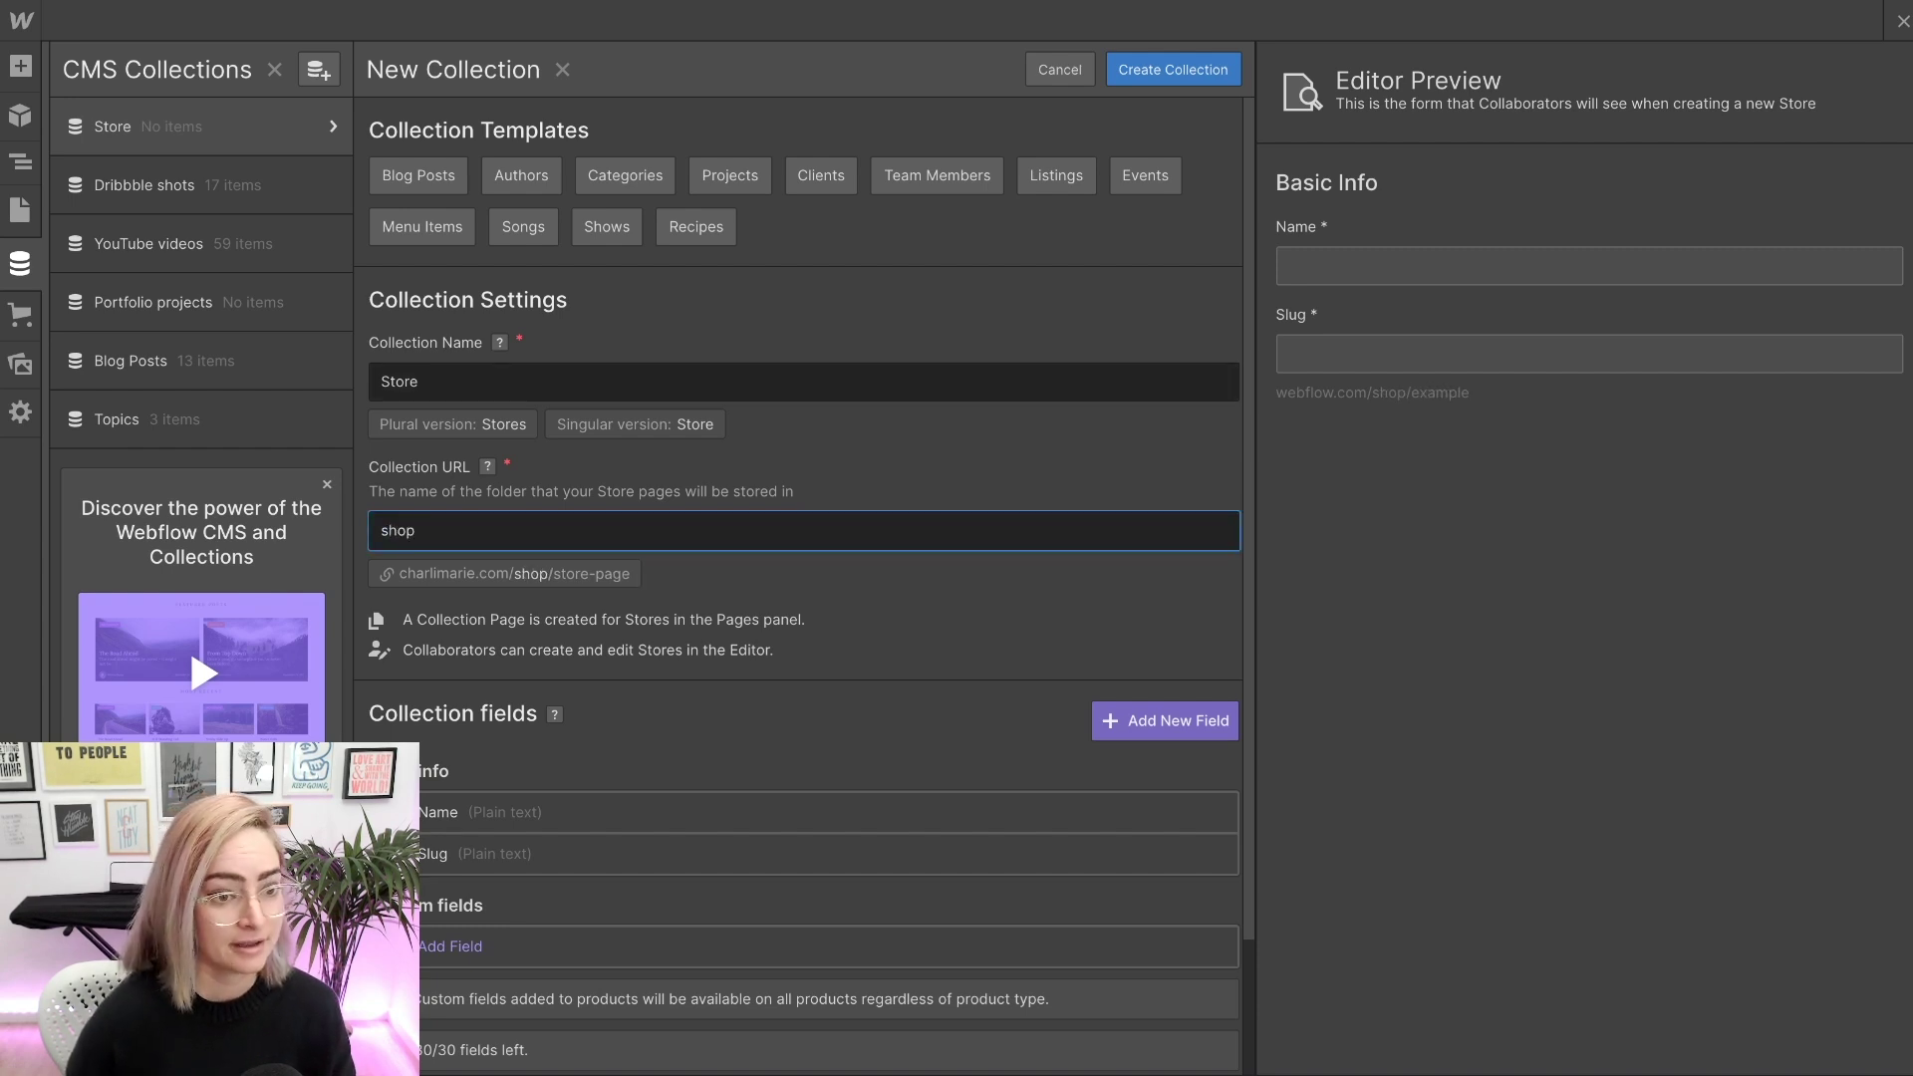
pyautogui.write('Shop')
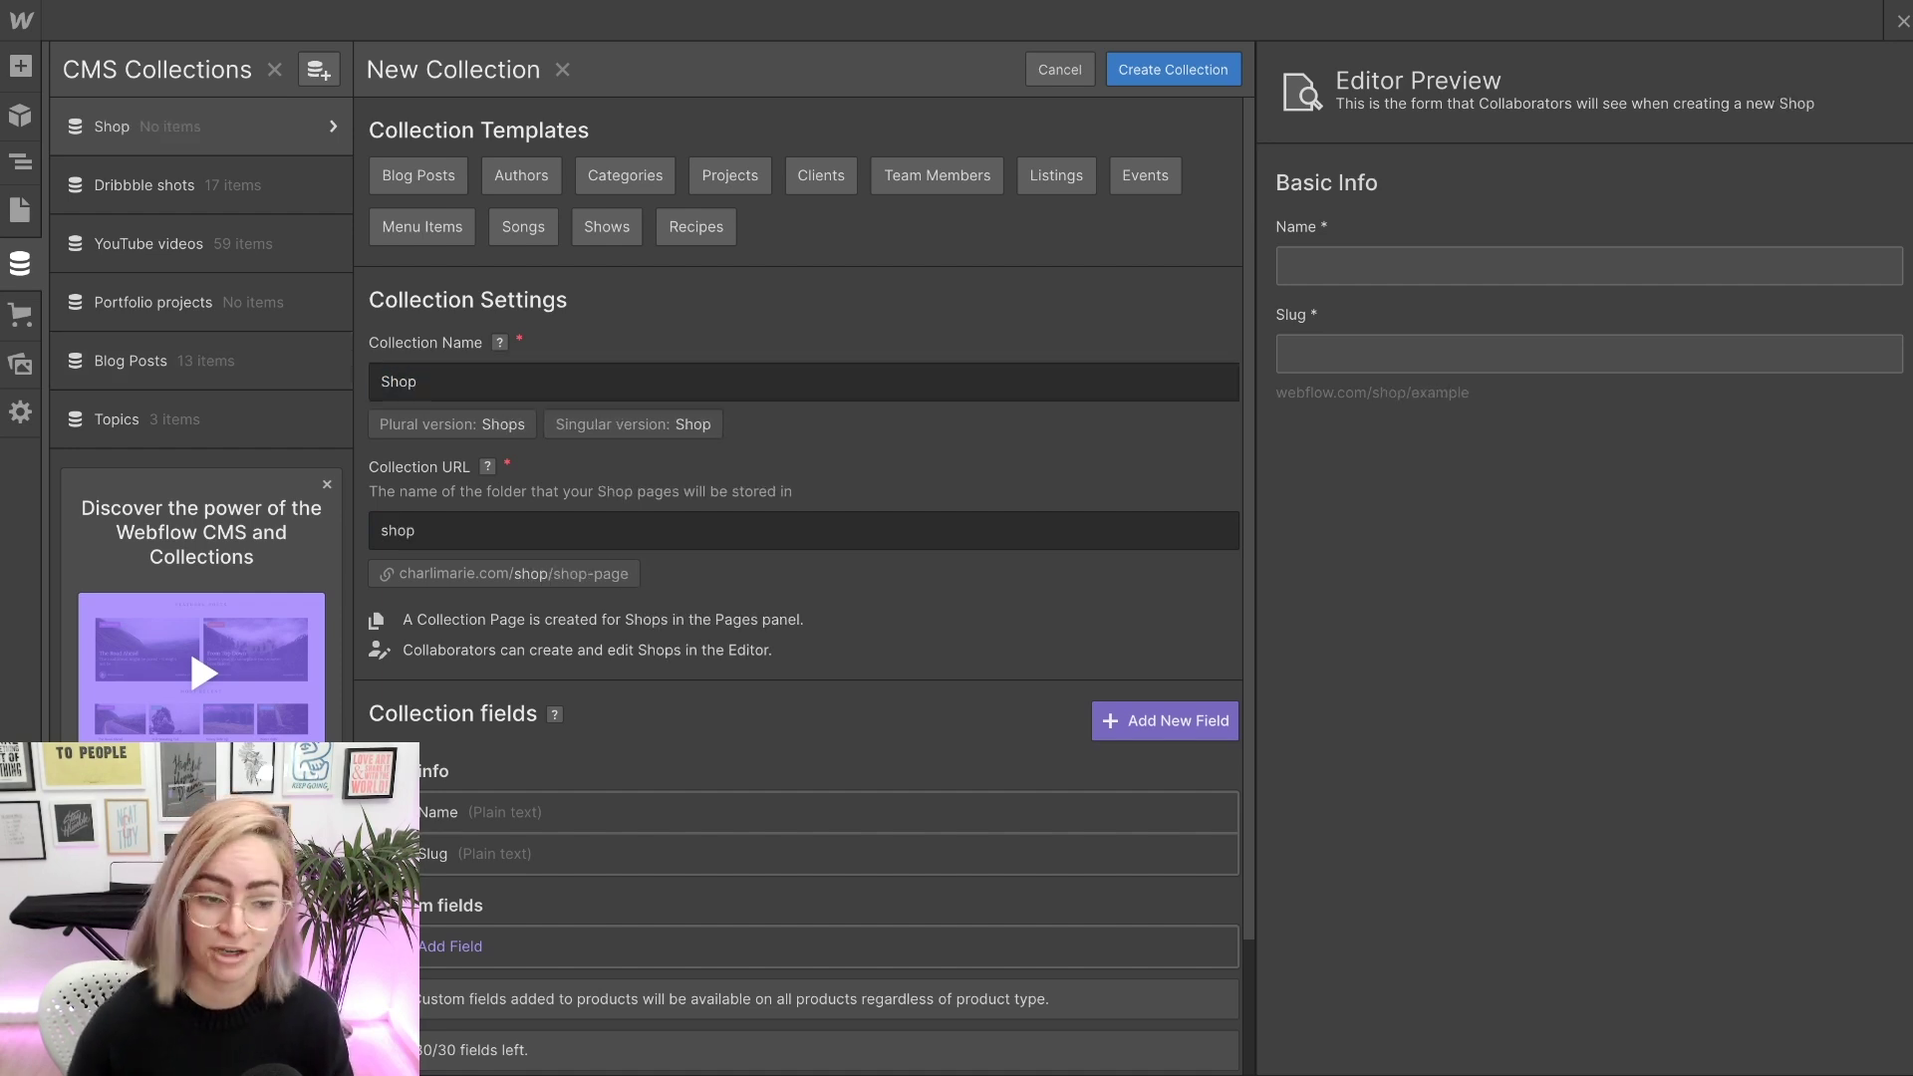
pyautogui.scroll(-2, 797, 597)
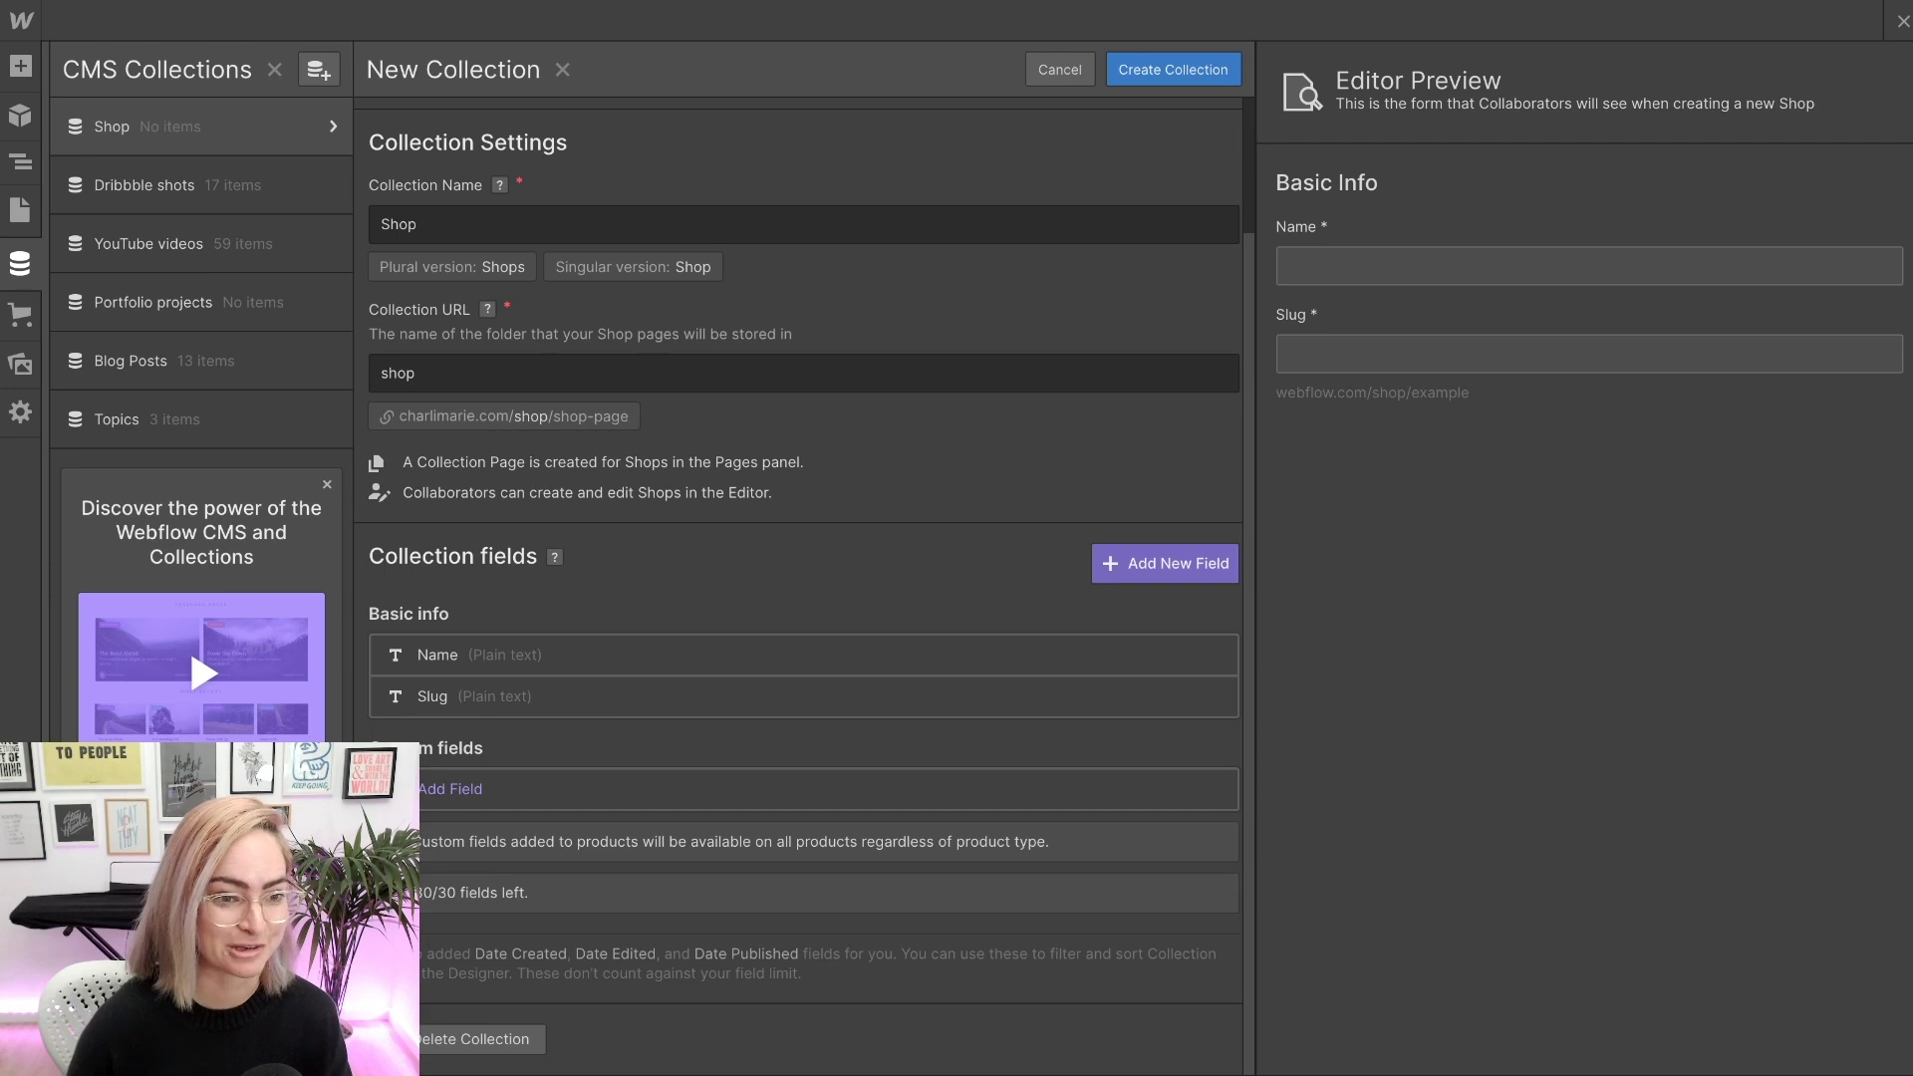
pyautogui.scroll(2, 797, 598)
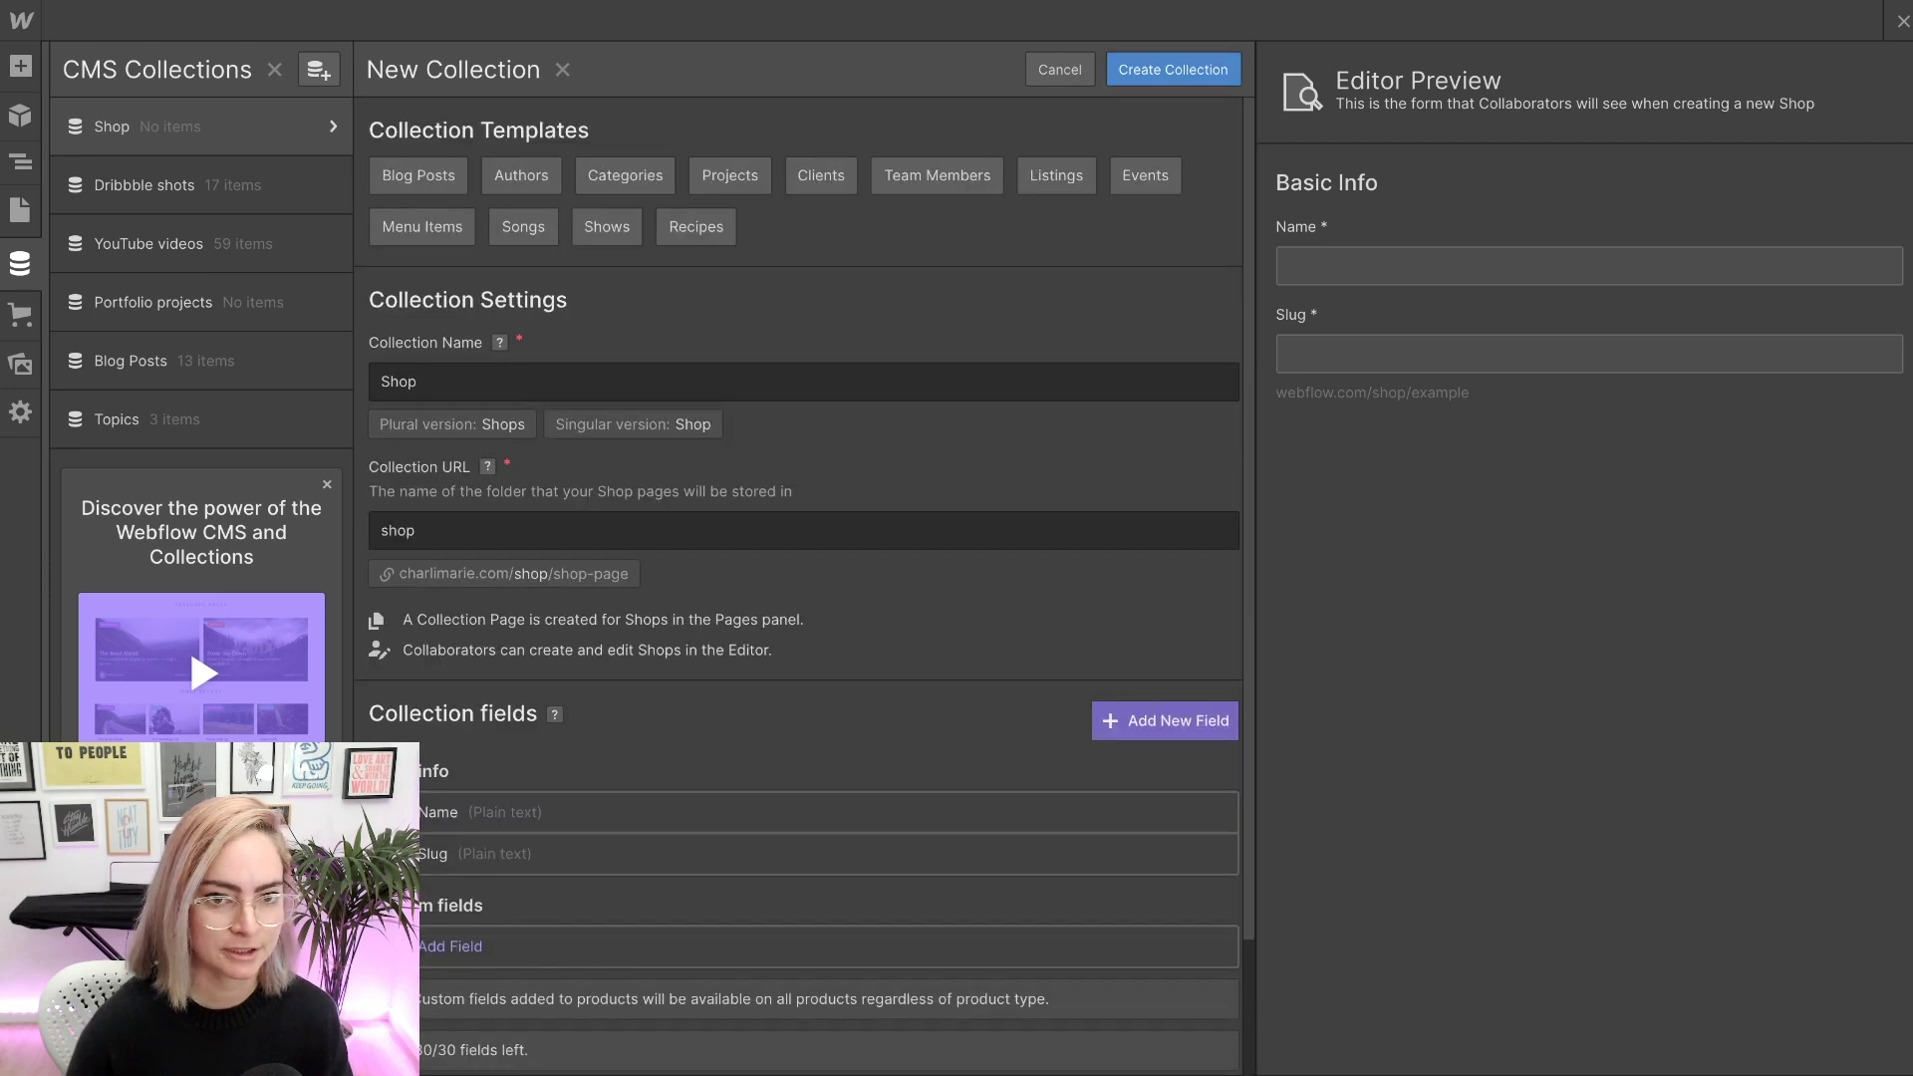
# - Create the Shop collection and open another browser tab for viewing the Ecommerce product settings
pyautogui.click(1172, 69)
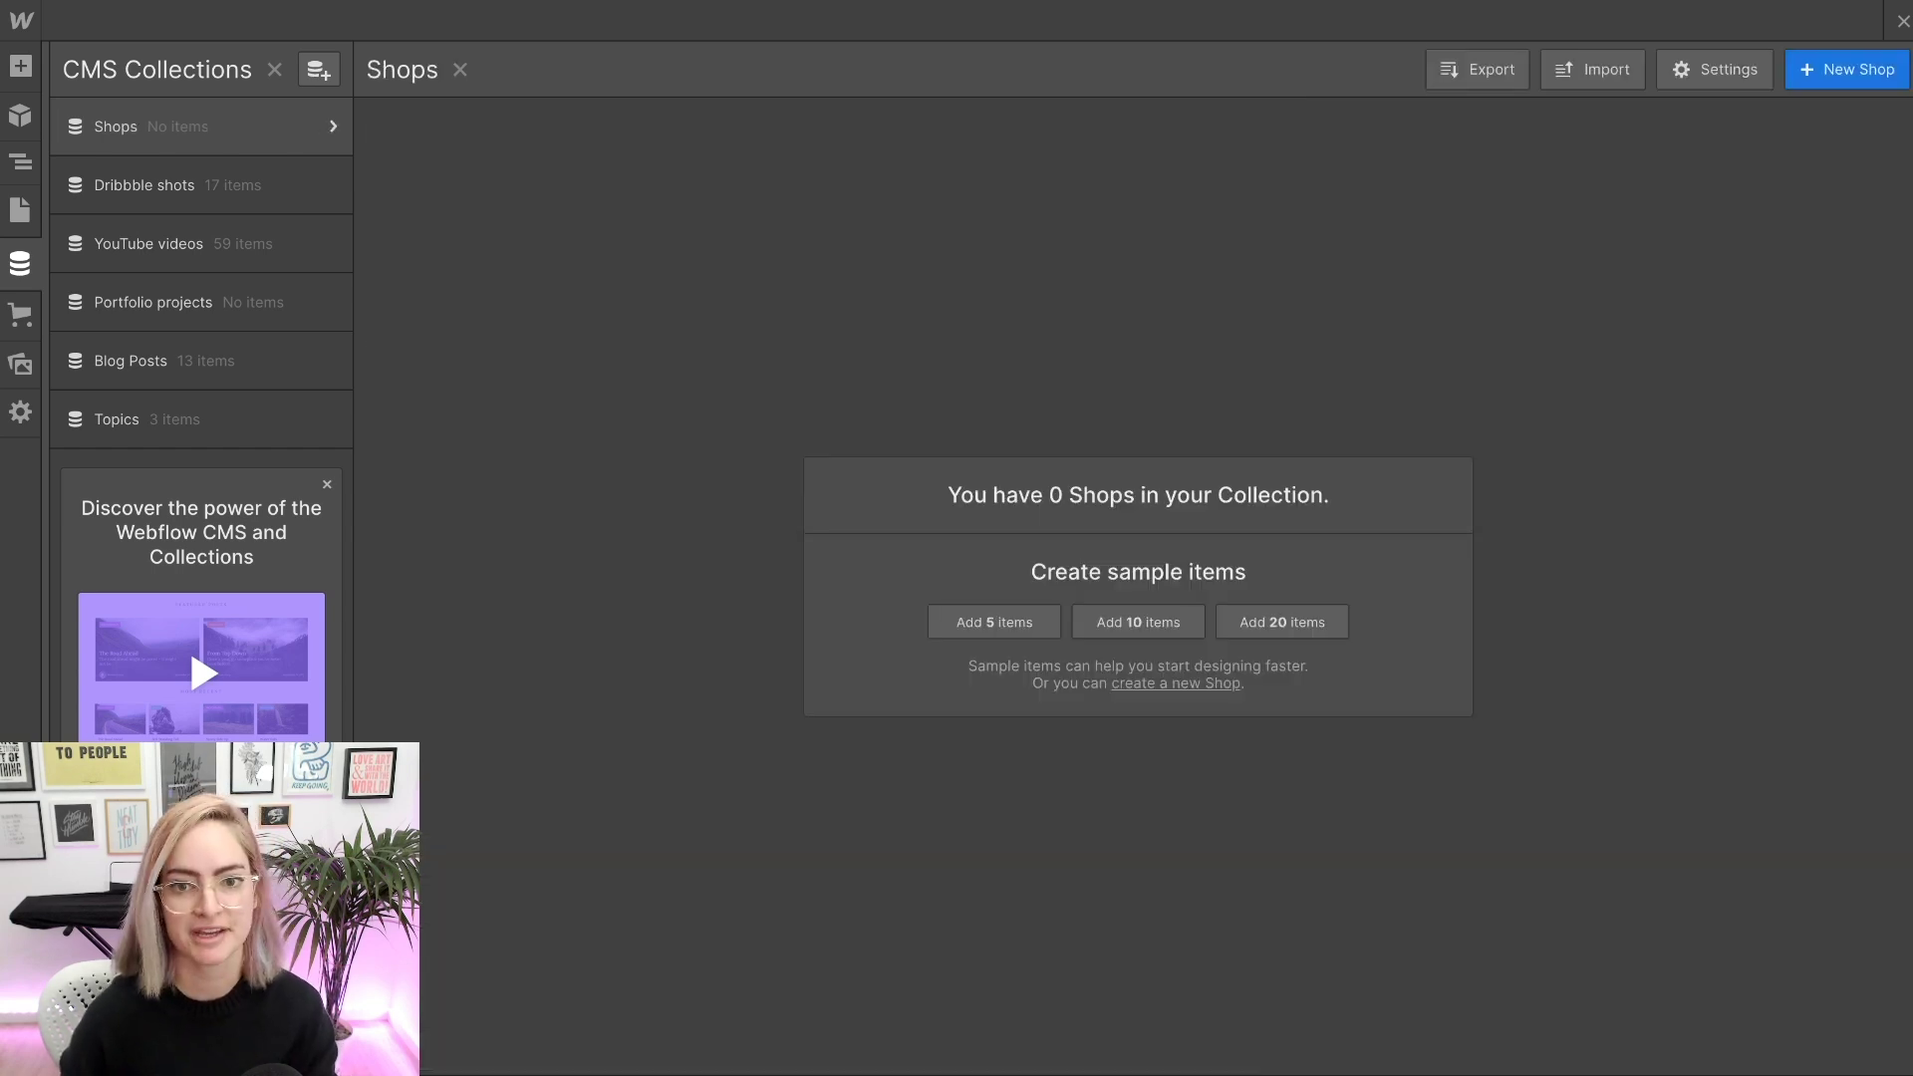
pyautogui.press('super+t')
pyautogui.press('Return')
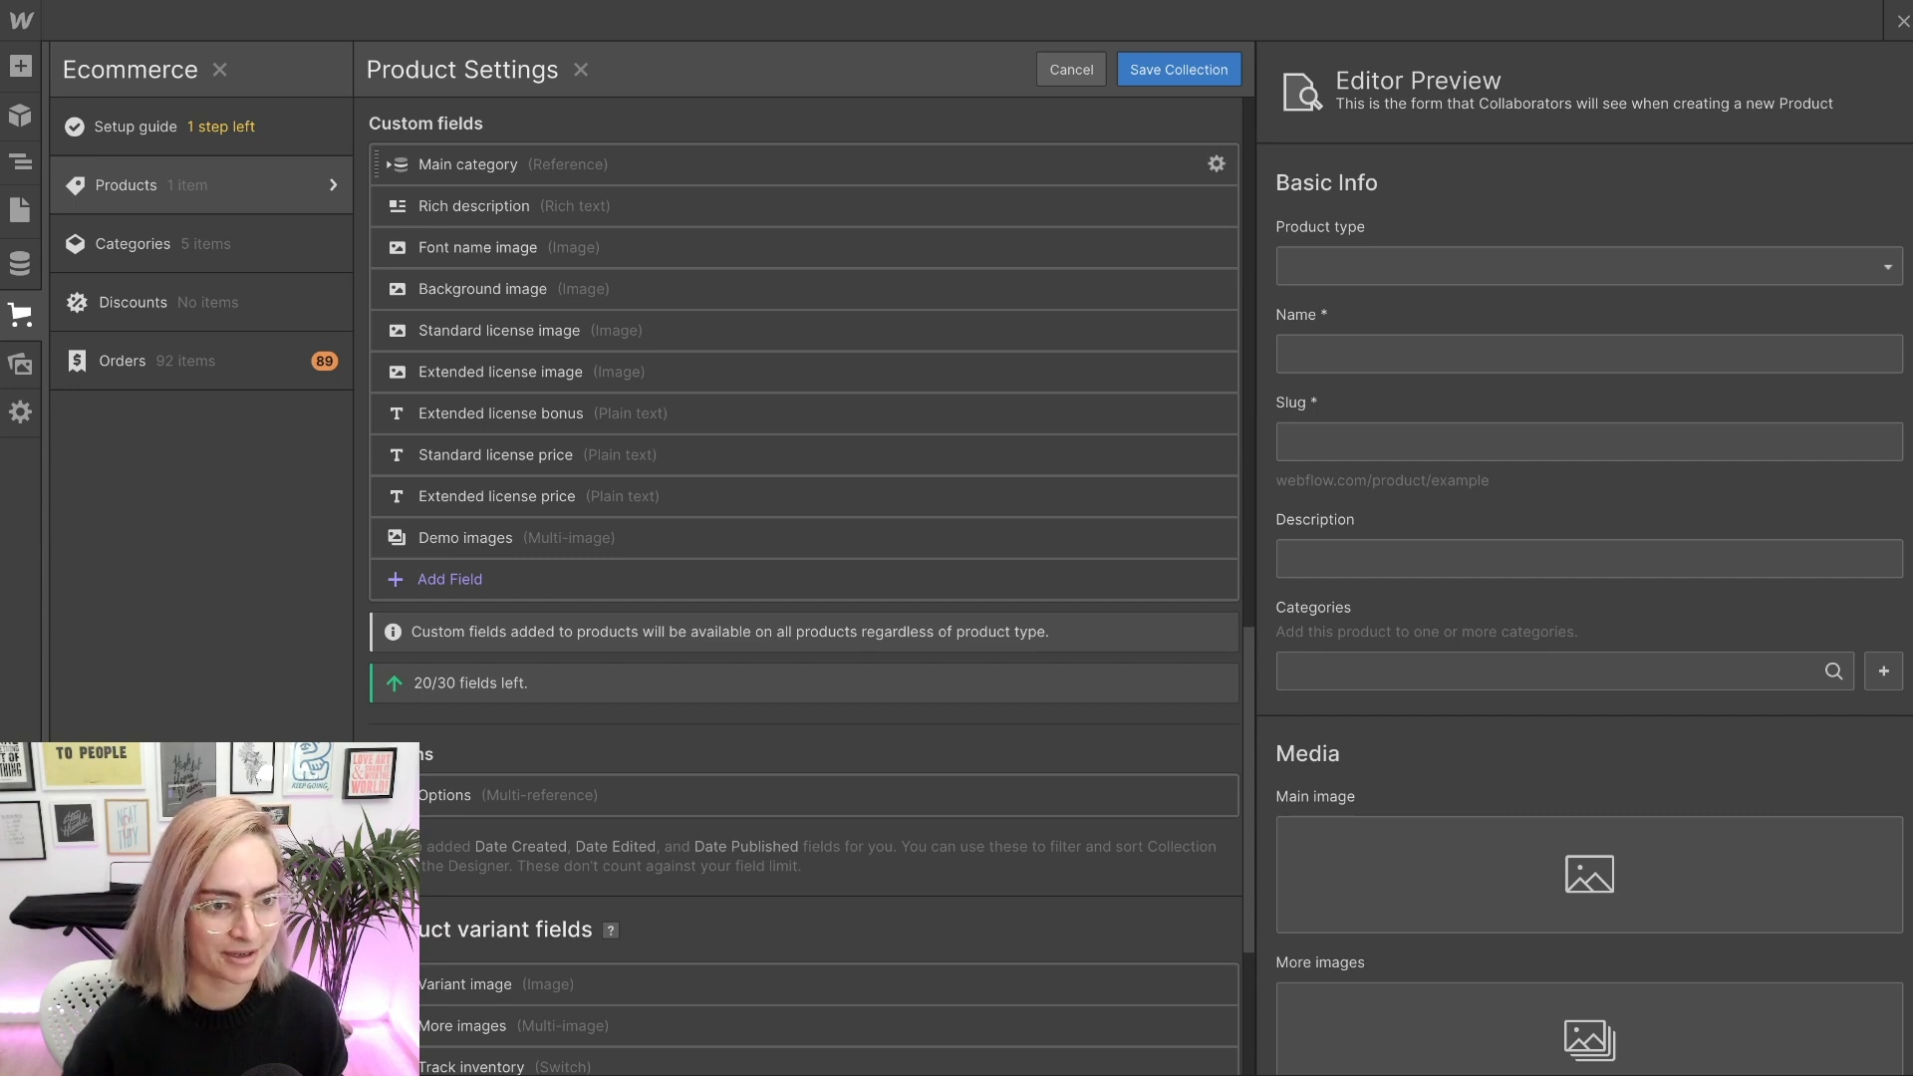
# - Examine the Ecommerce product's custom fields, including which collection the Main category field references
pyautogui.scroll(2, 804, 588)
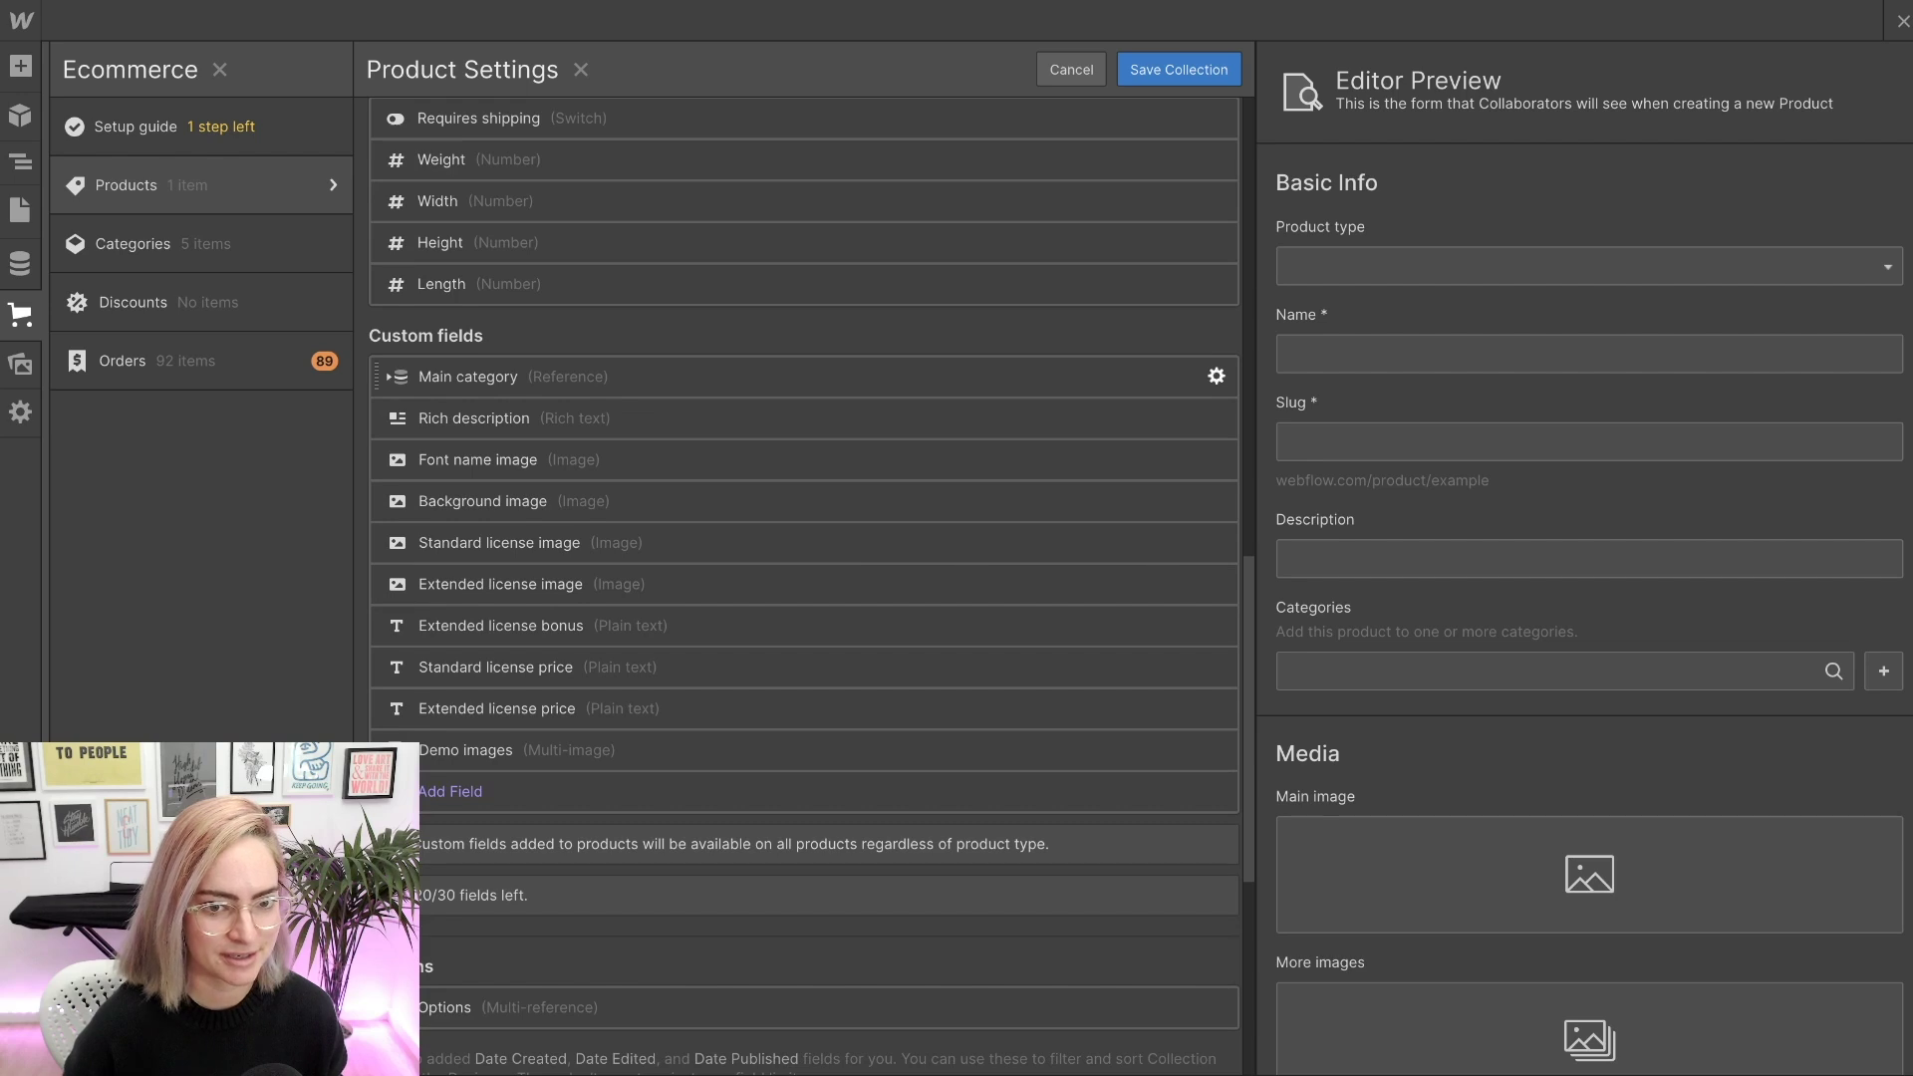
pyautogui.click(1216, 376)
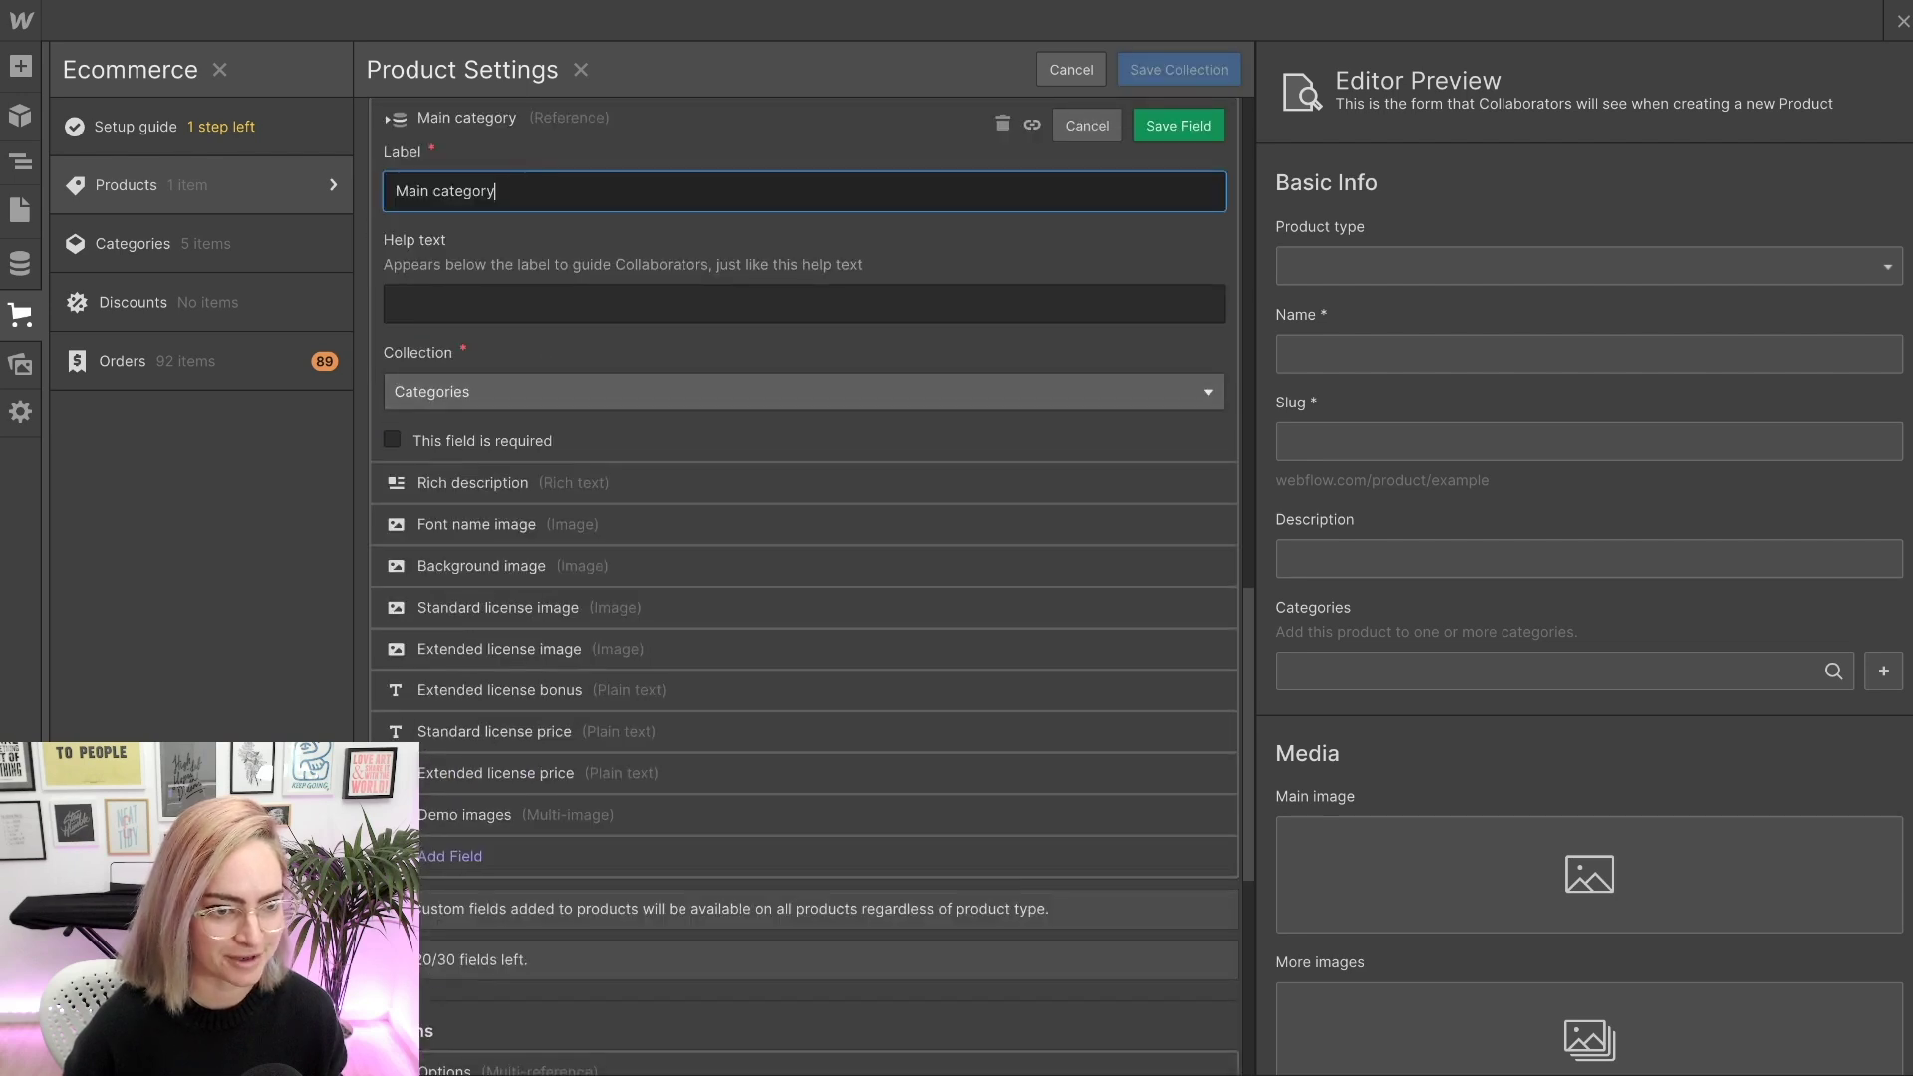
pyautogui.click(804, 390)
pyautogui.scroll(-1, 797, 518)
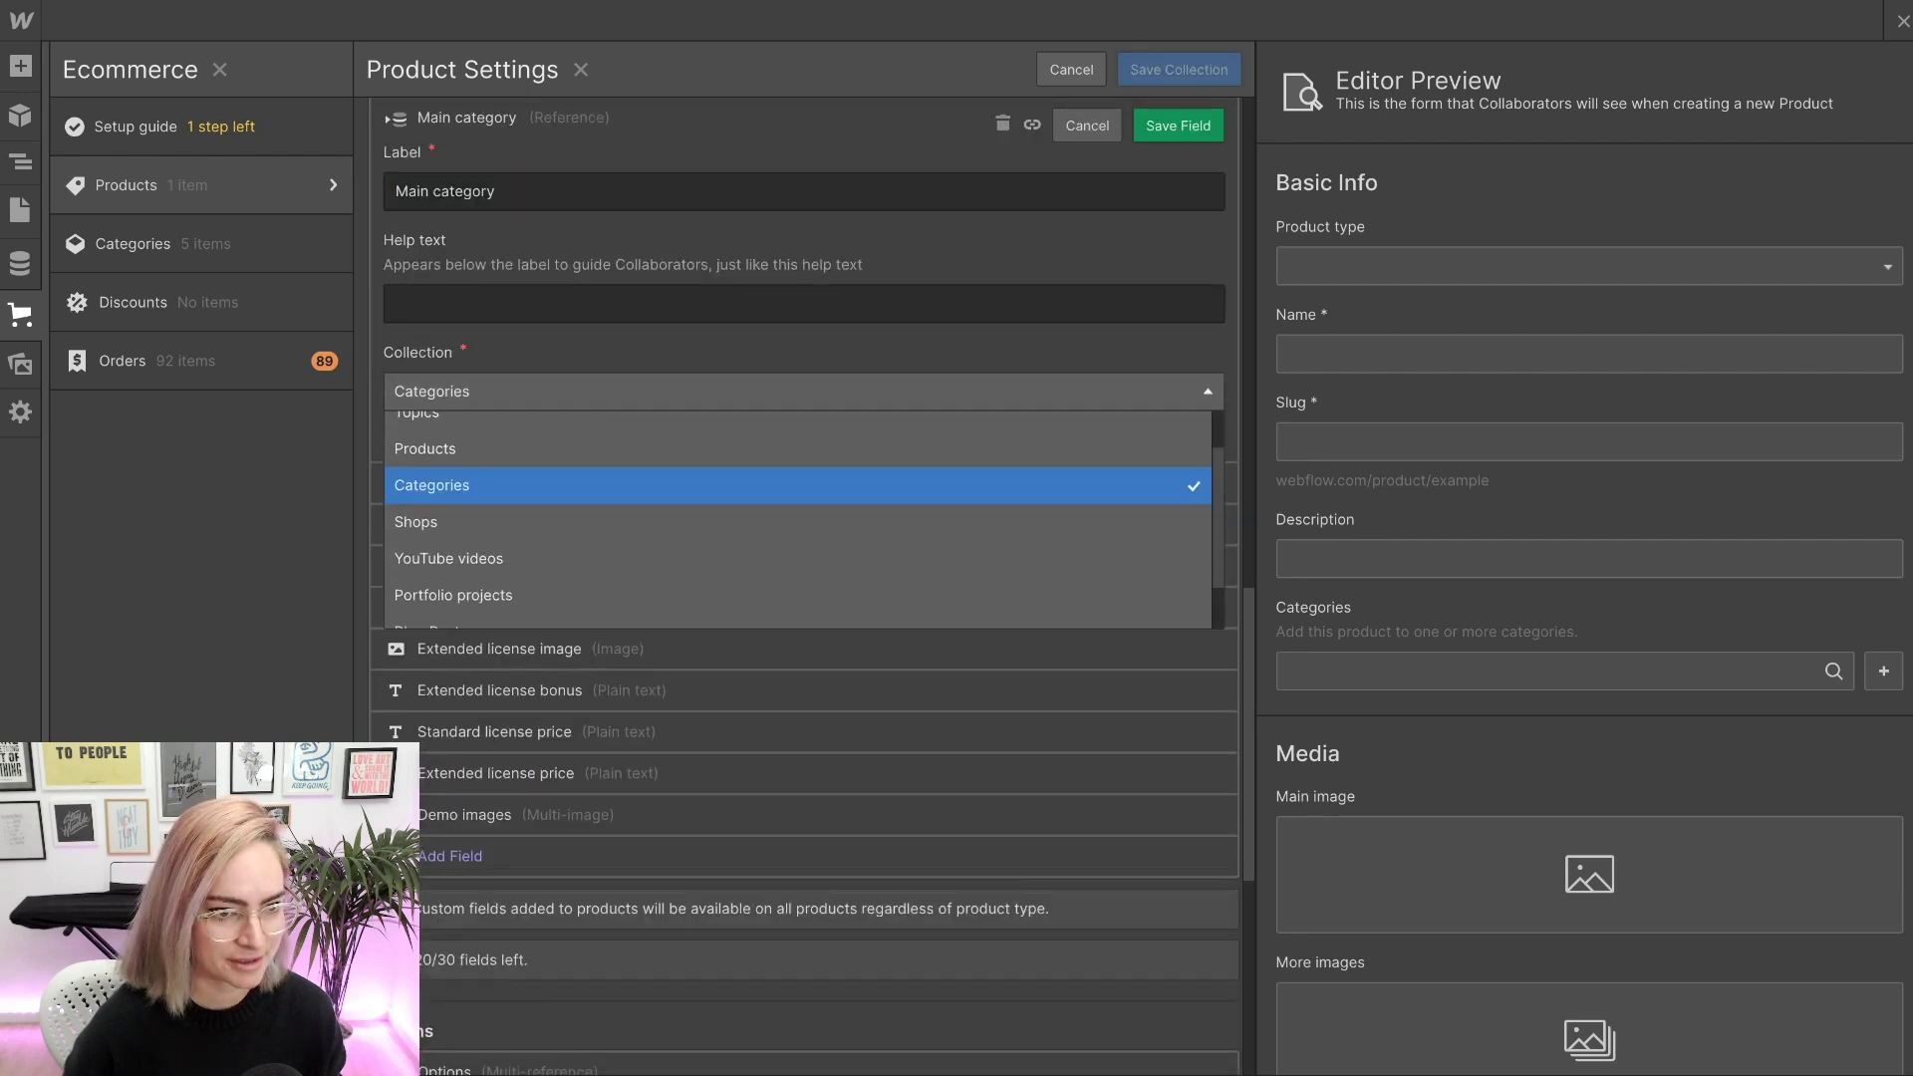
pyautogui.press('Escape')
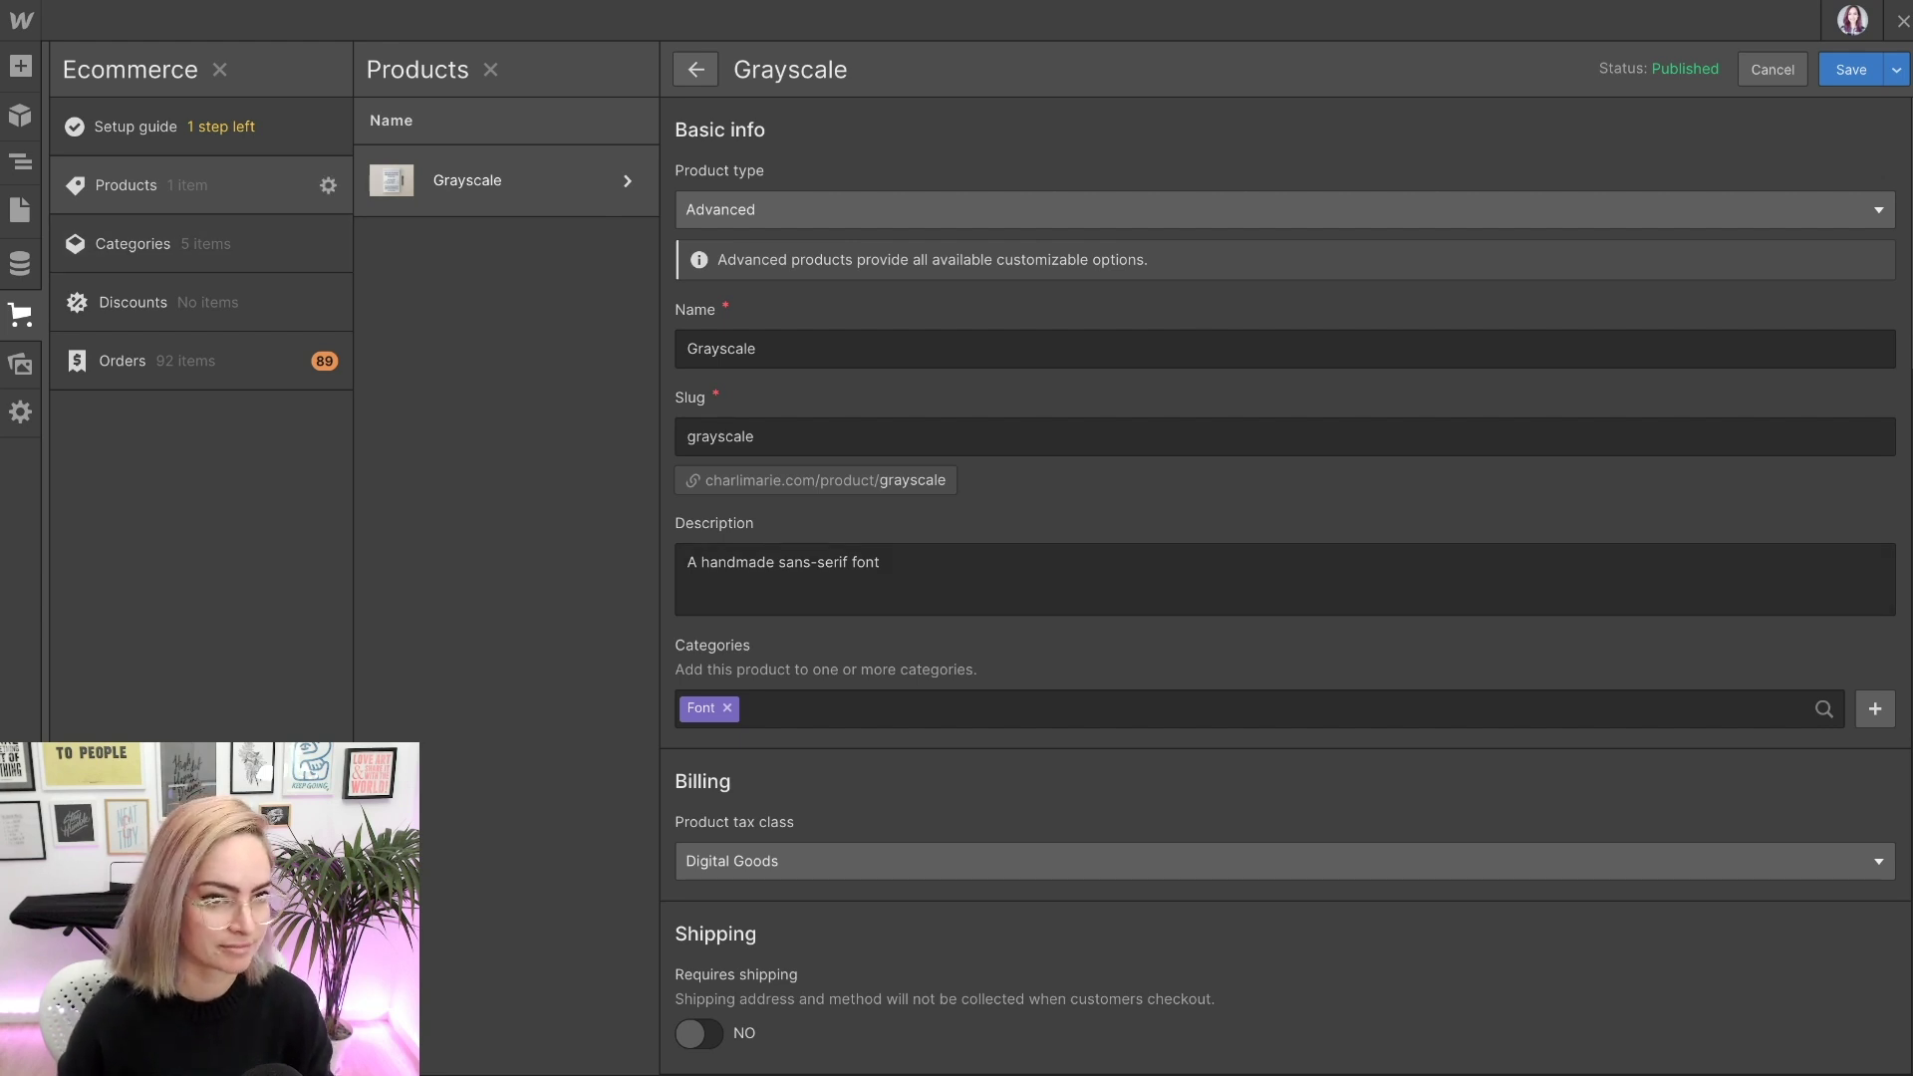
pyautogui.click(328, 185)
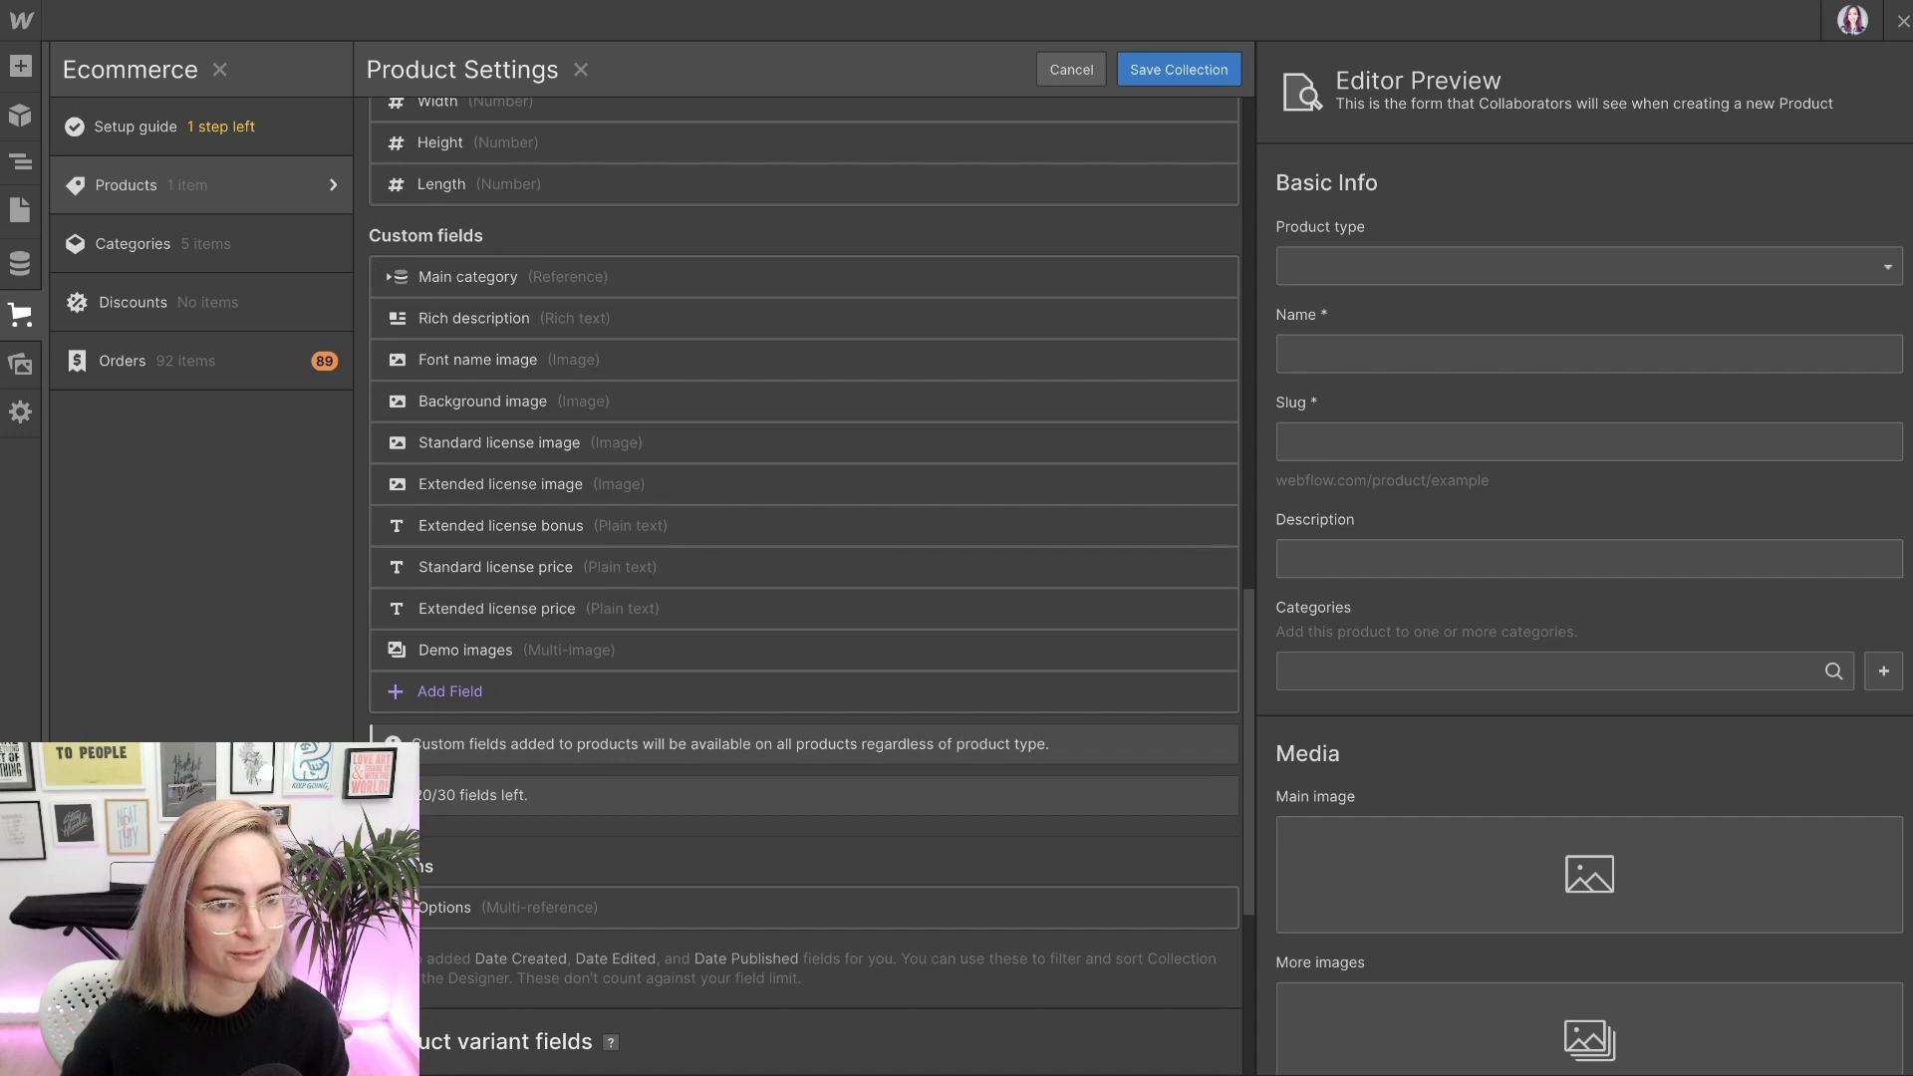
# - Create a new CMS collection named "Product type" with the default name and slug fields
pyautogui.click(20, 263)
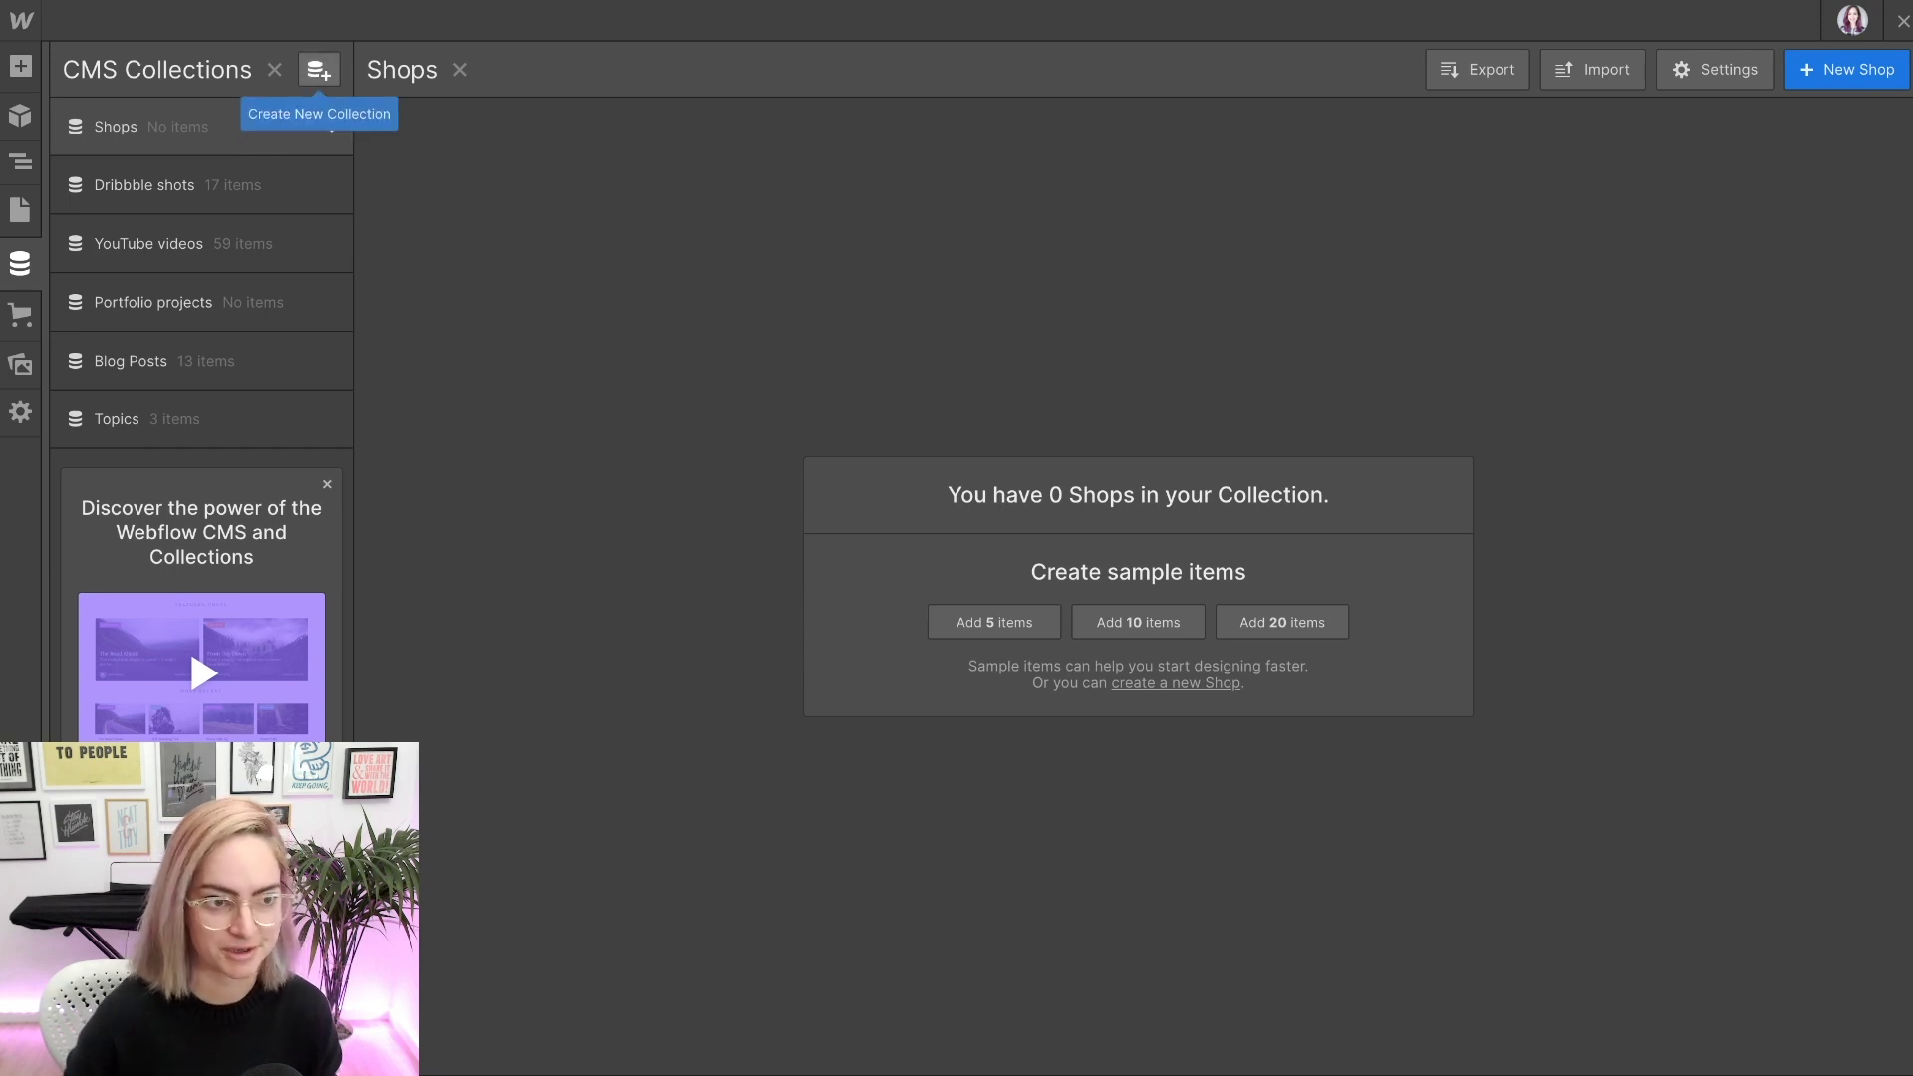
pyautogui.click(318, 68)
pyautogui.write('Product type')
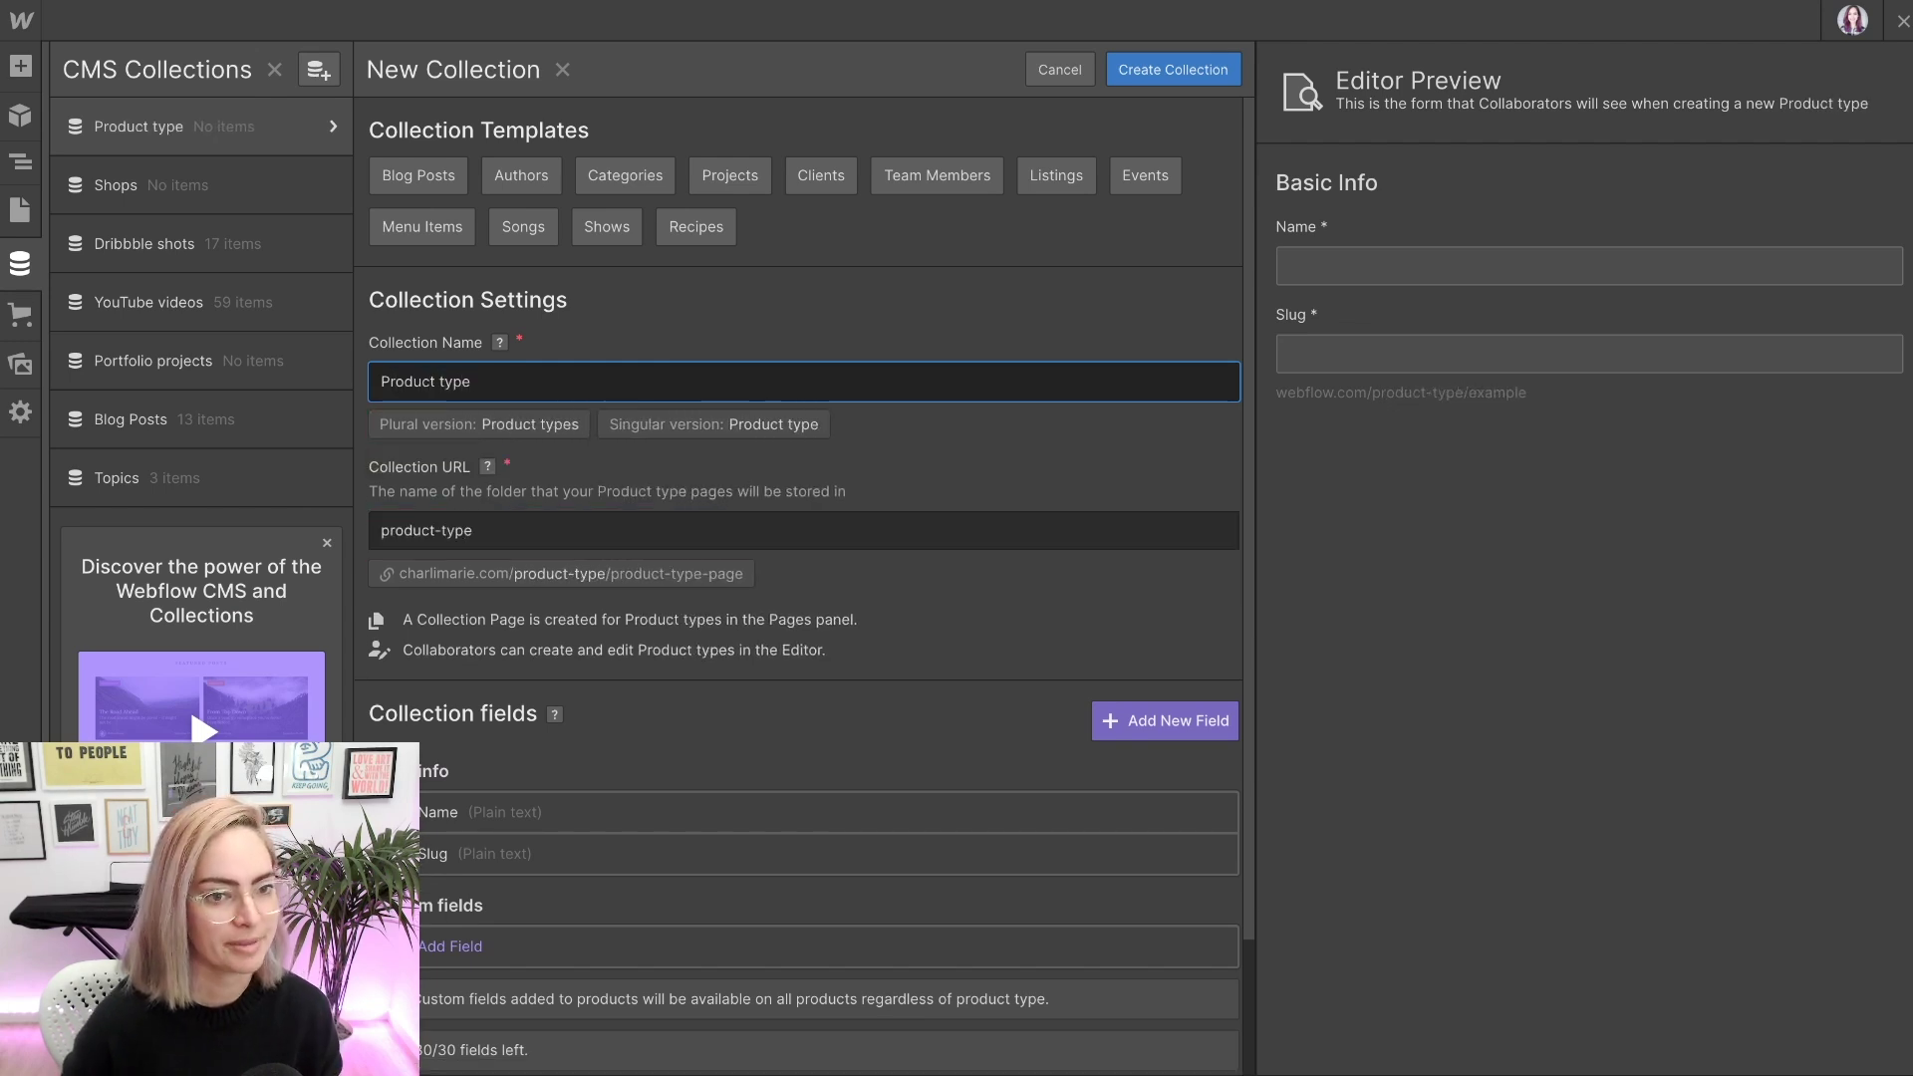
pyautogui.scroll(-2, 803, 598)
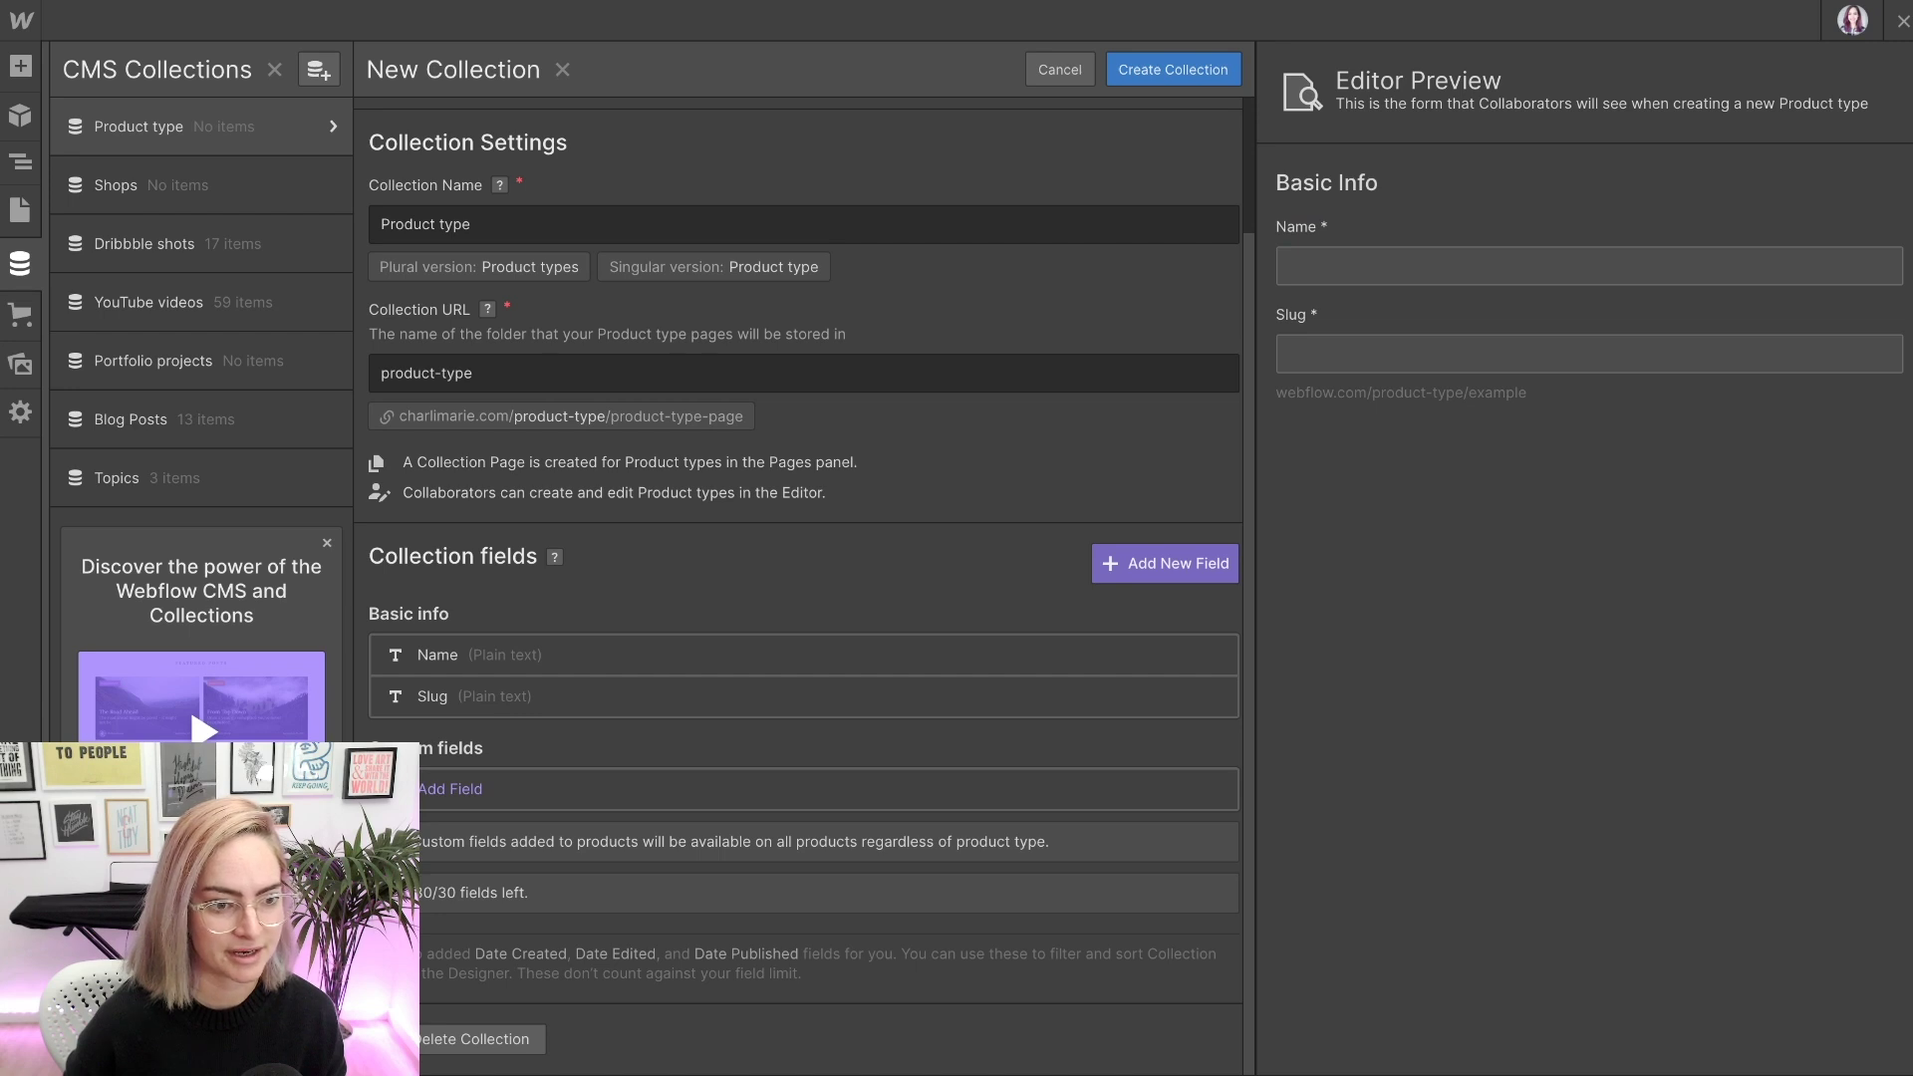
pyautogui.scroll(2, 803, 598)
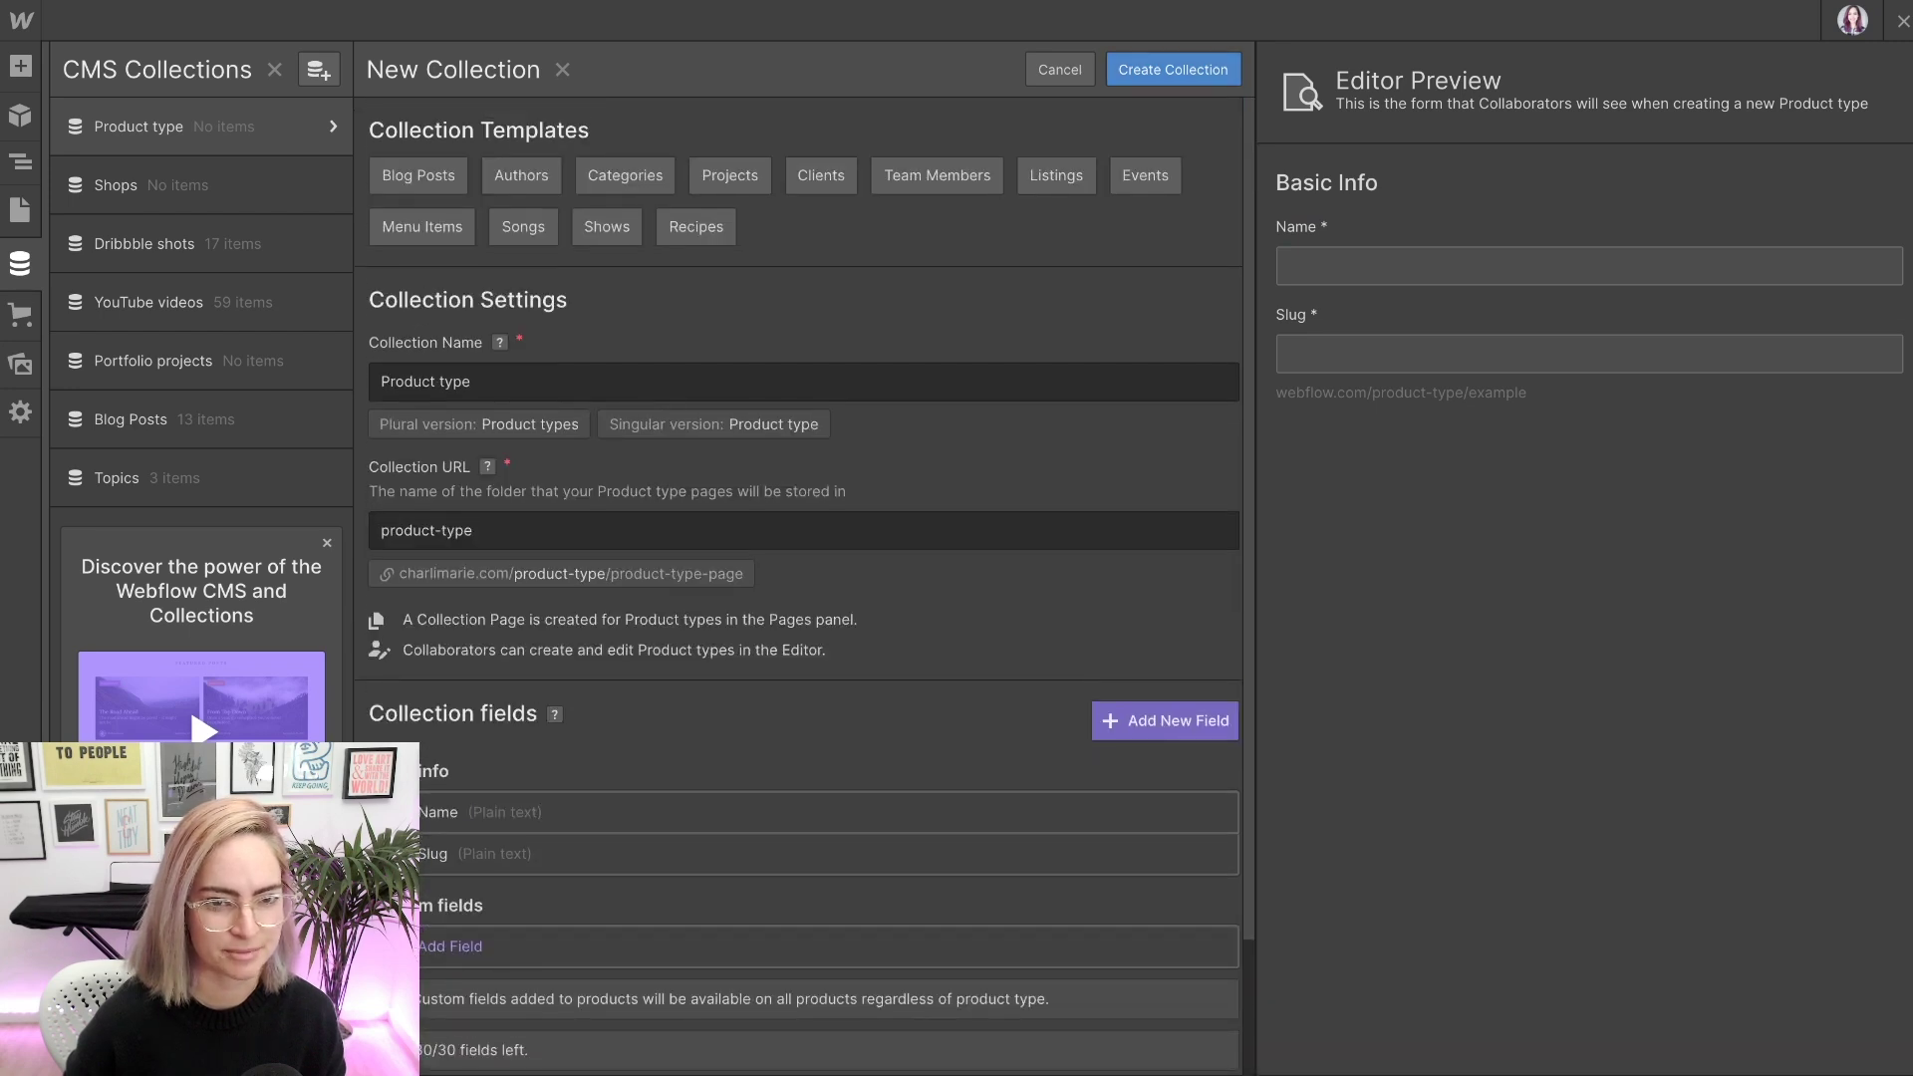
pyautogui.click(1173, 69)
# - Add a Reference field labelled "Product type" to the Shops collection, pointing to the Product types collection
pyautogui.click(116, 186)
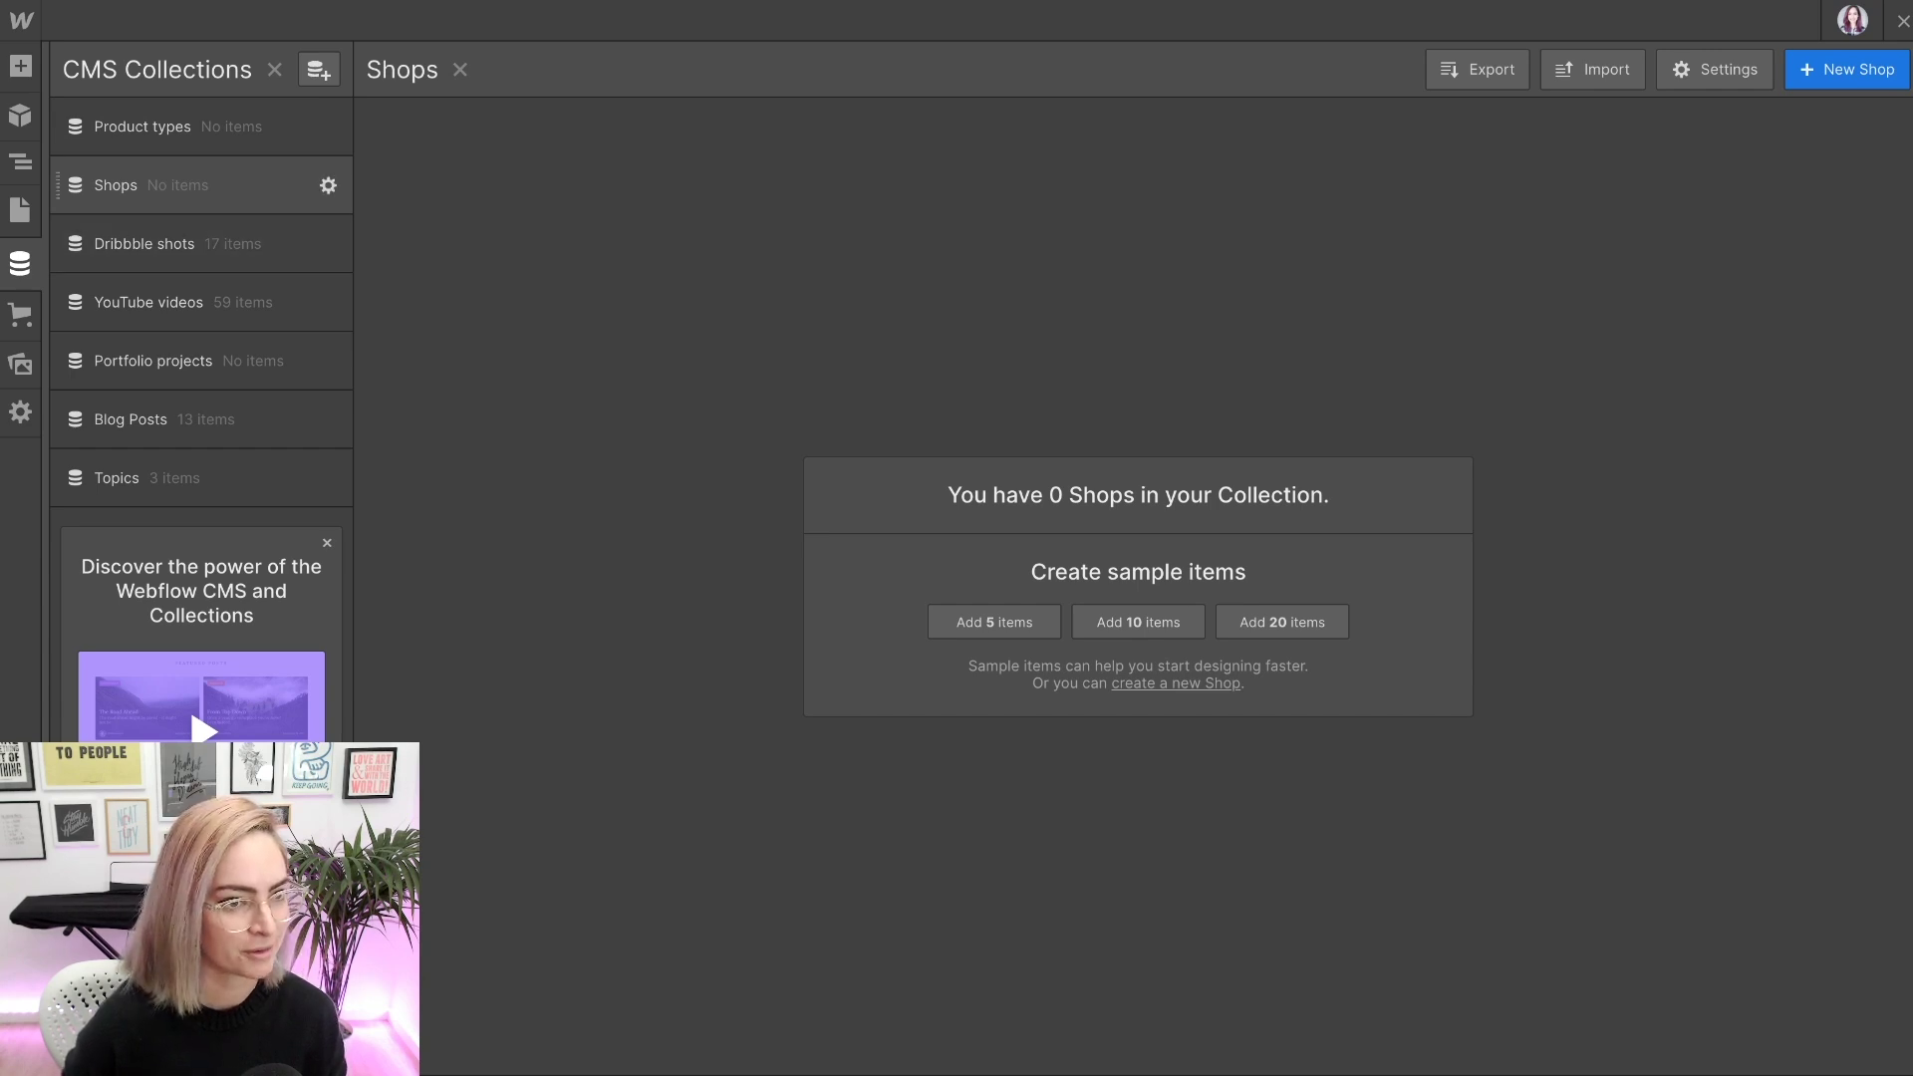
pyautogui.click(327, 185)
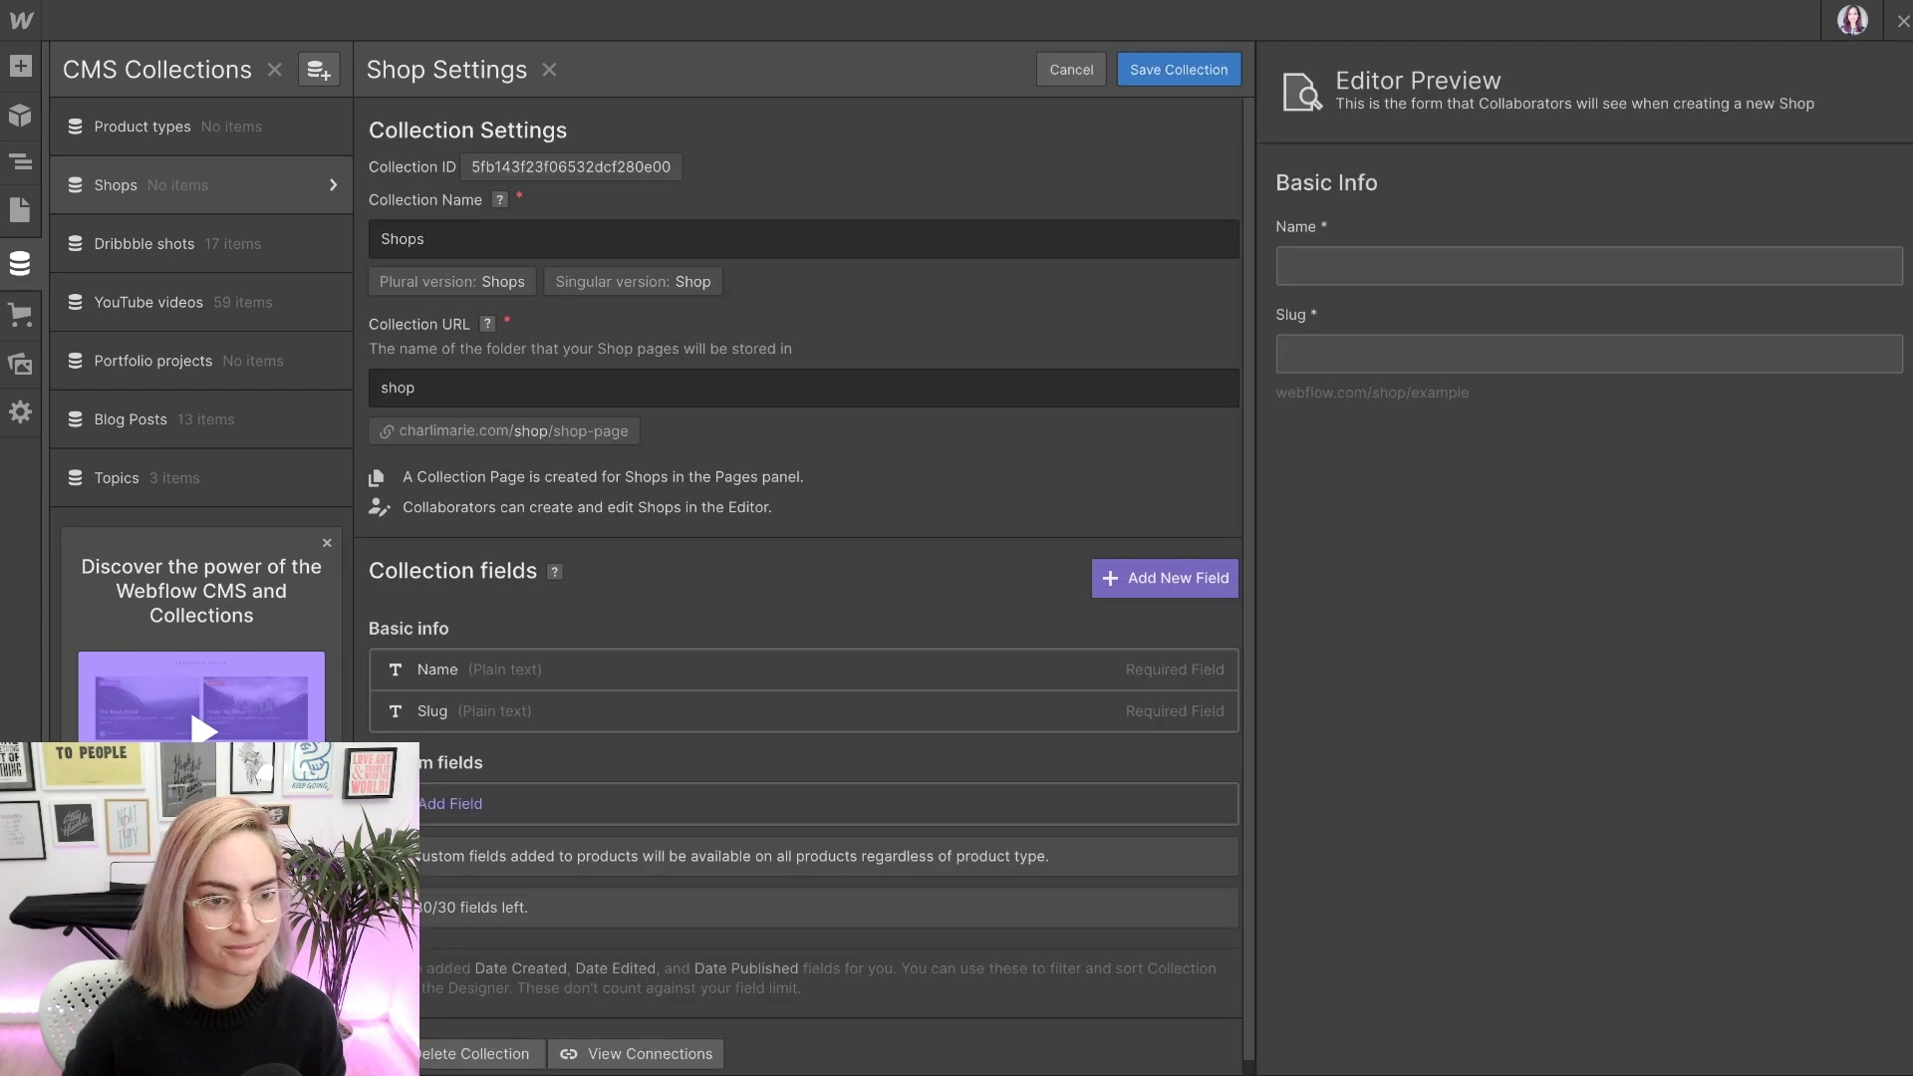
pyautogui.scroll(-1, 805, 586)
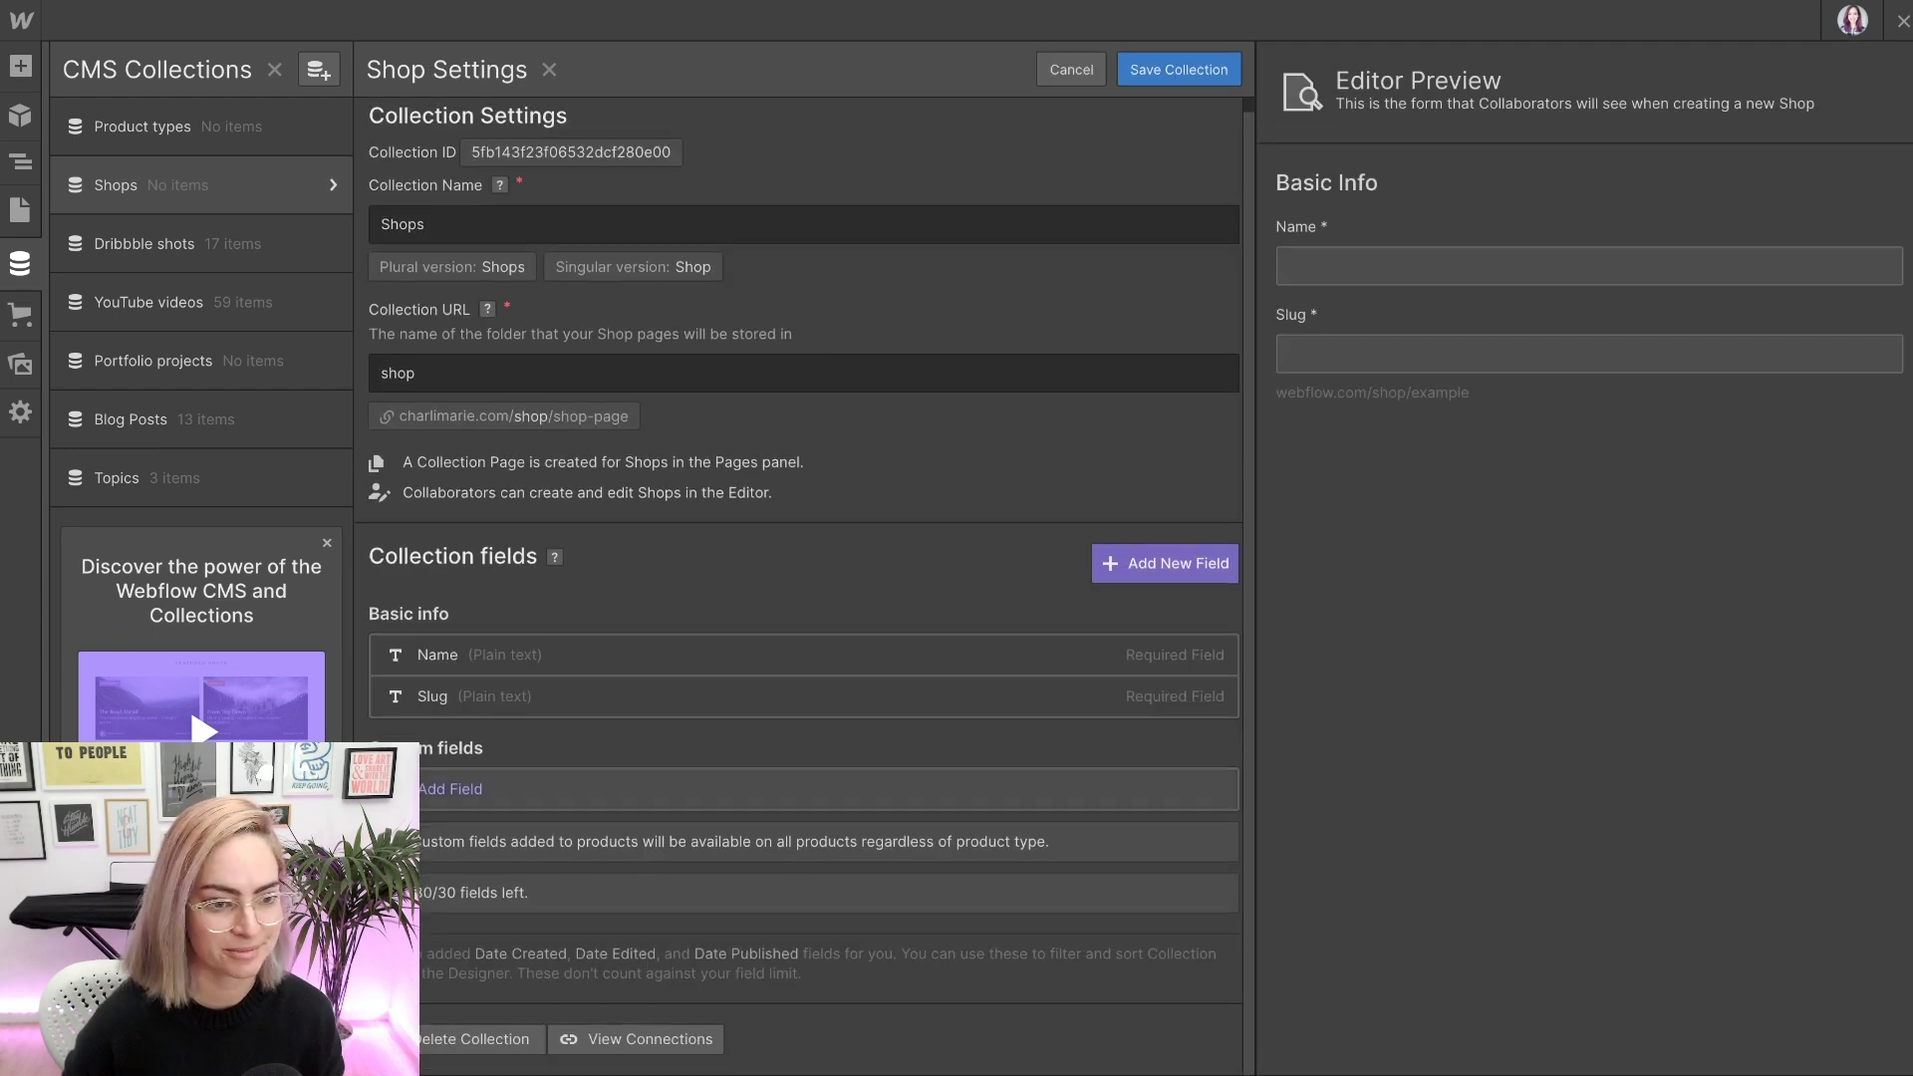
pyautogui.click(451, 788)
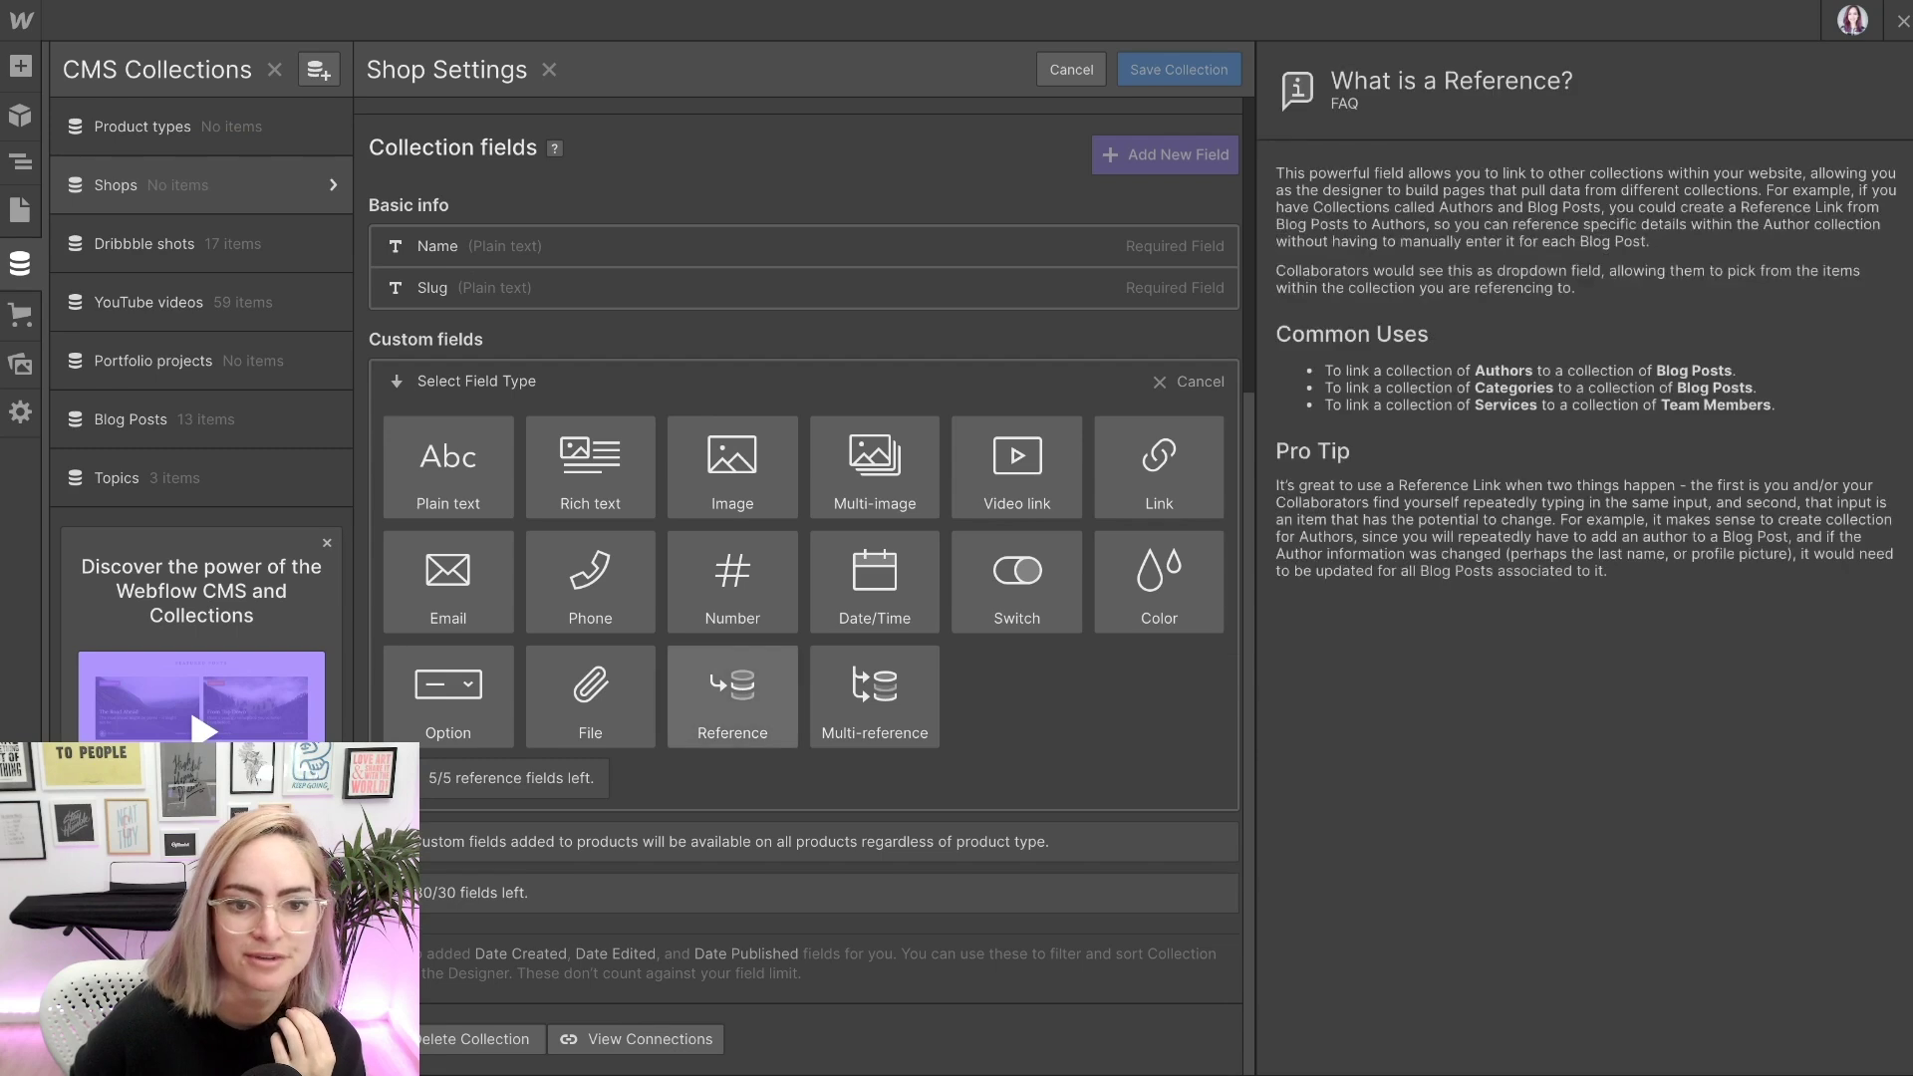
pyautogui.click(732, 698)
pyautogui.write('Product type')
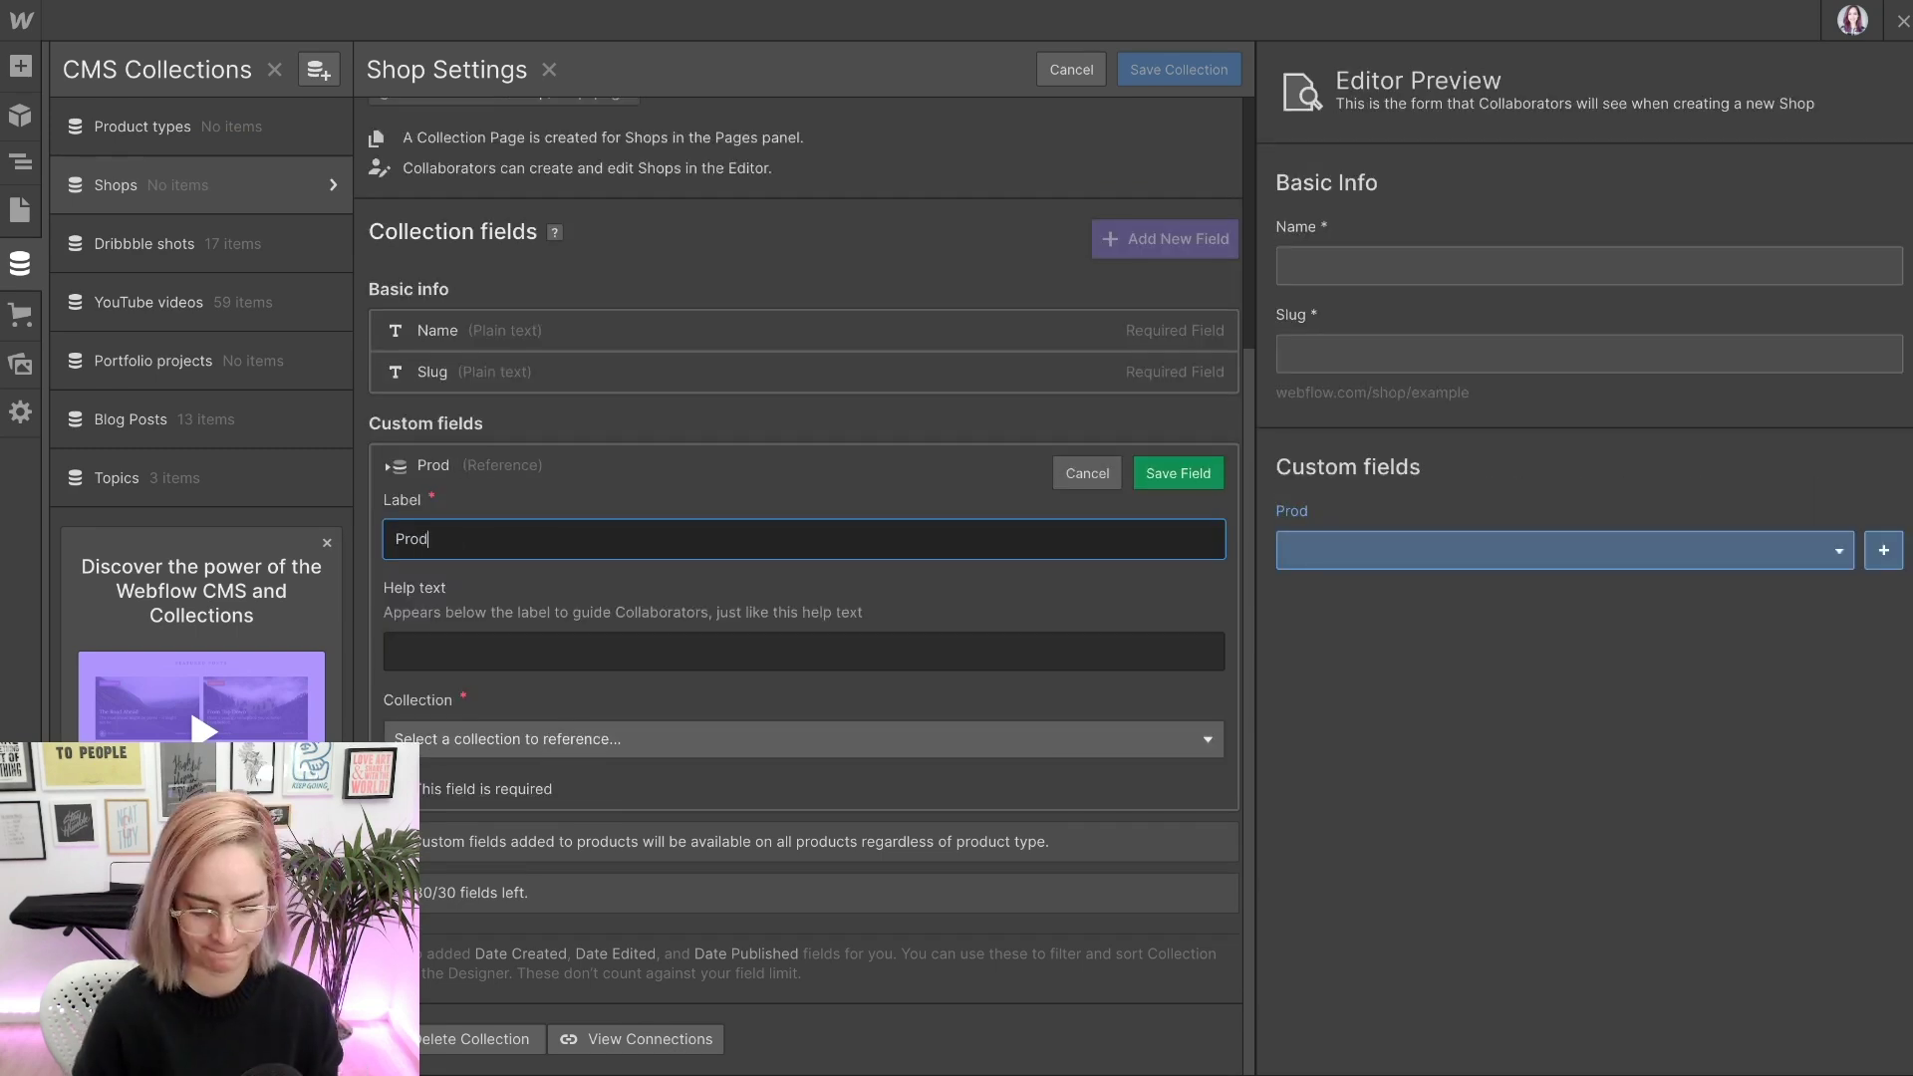
pyautogui.click(797, 739)
pyautogui.scroll(-2, 797, 854)
pyautogui.click(797, 863)
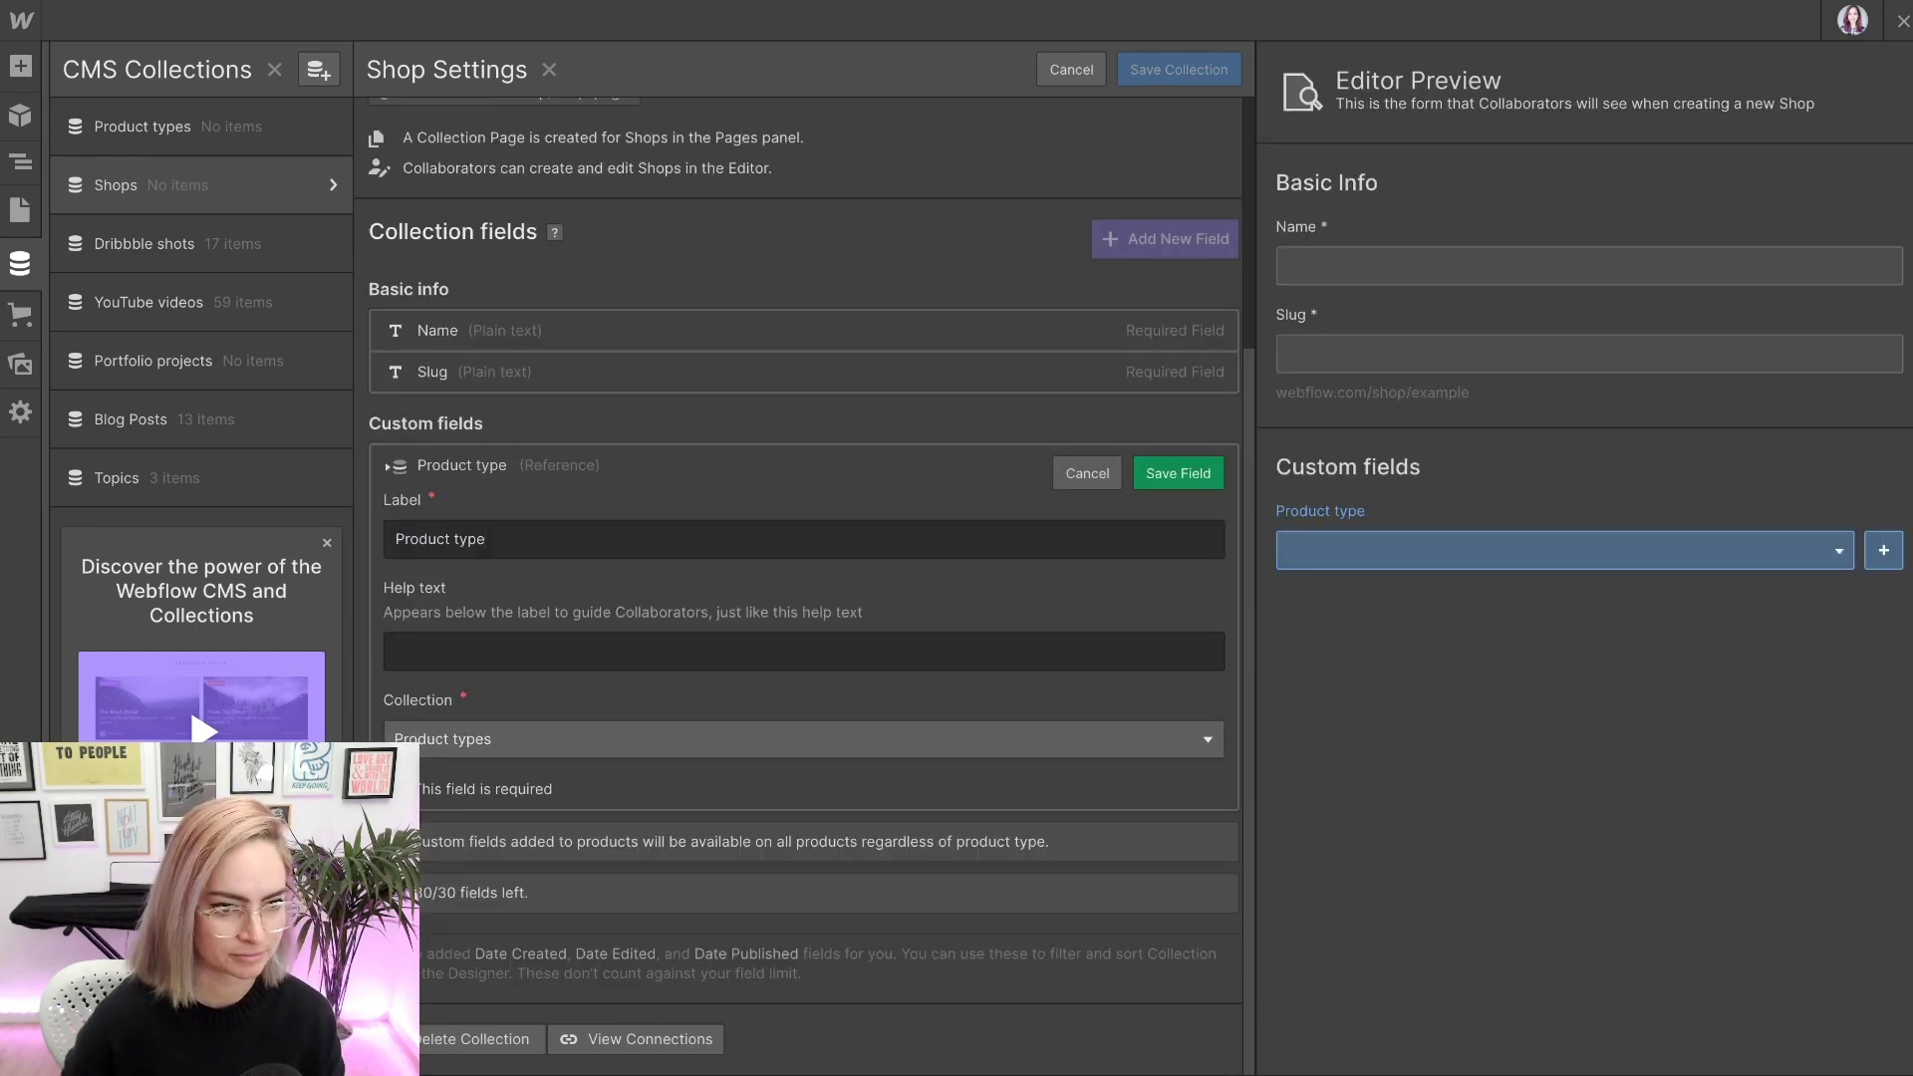
pyautogui.click(1179, 473)
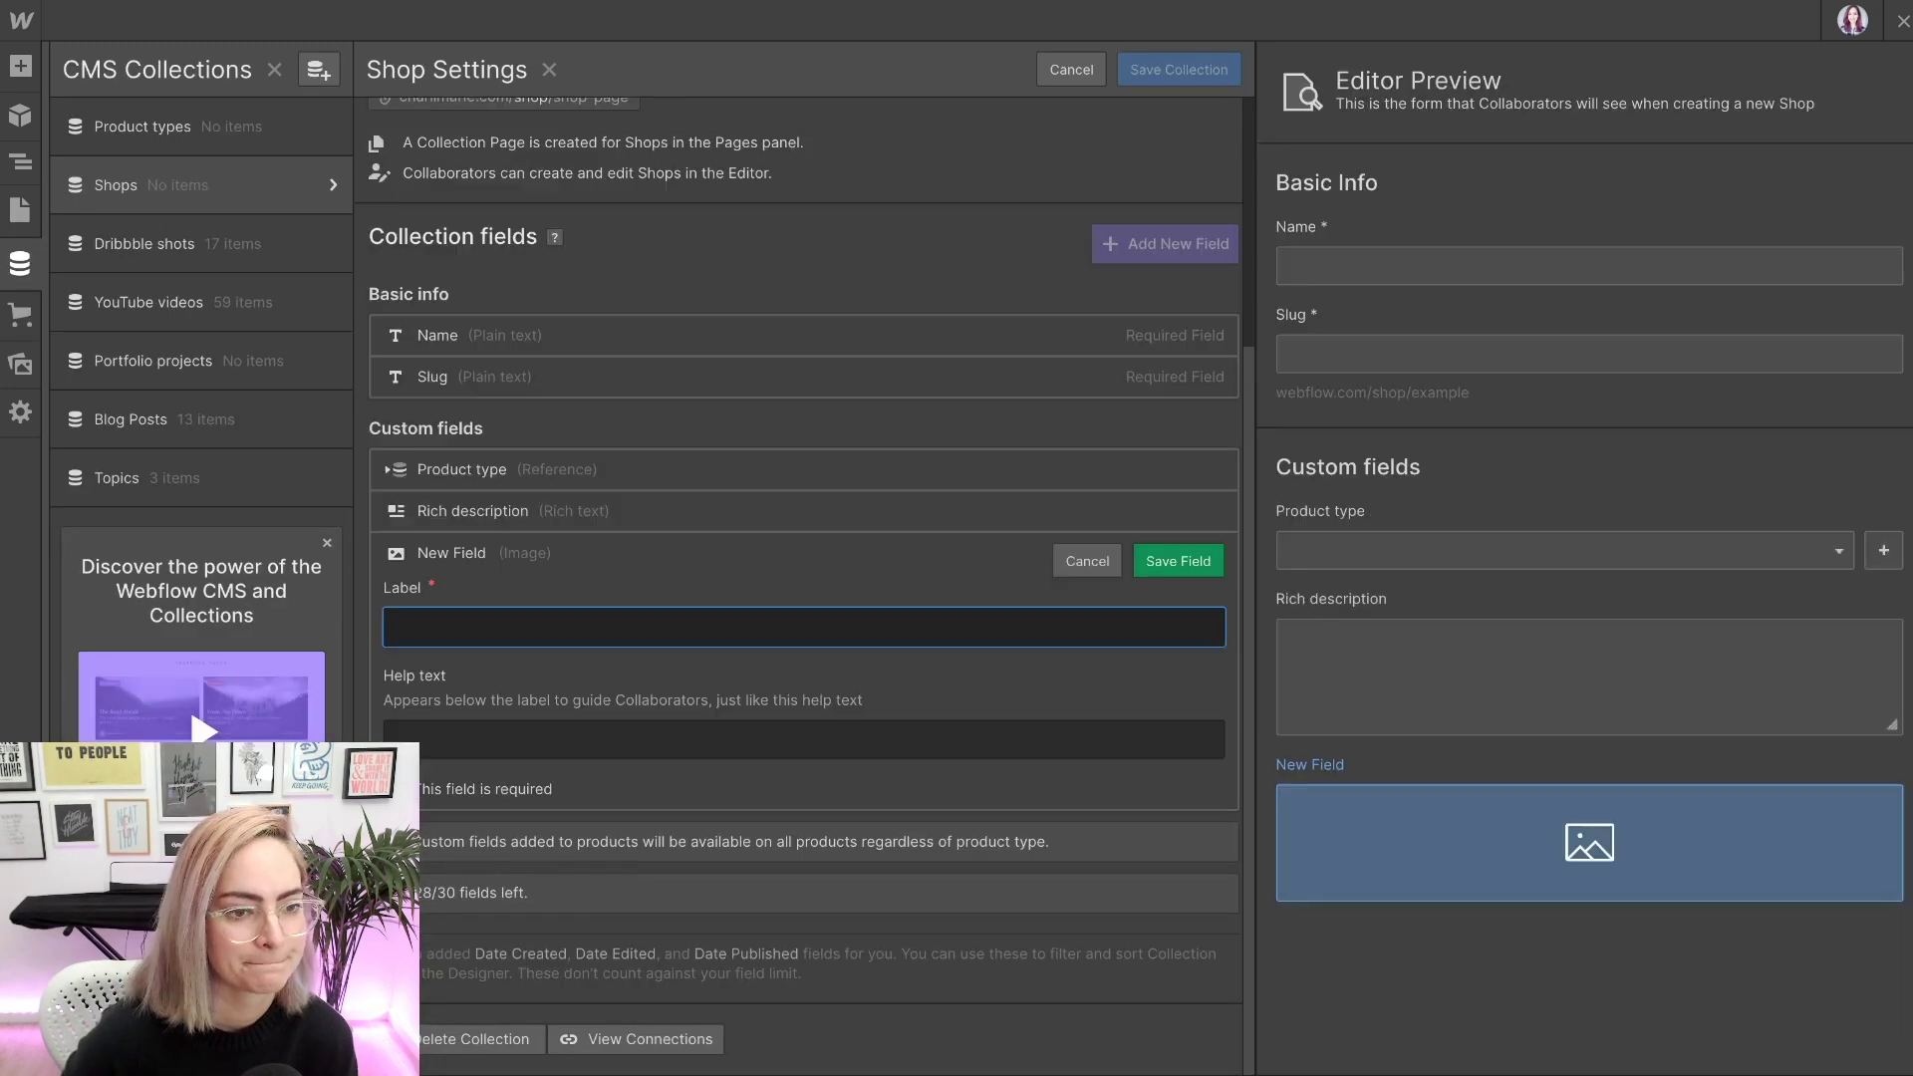
# - Add two image fields to the Shops collection, labelled "Font name image" and "Background image"
pyautogui.write('Font name image')
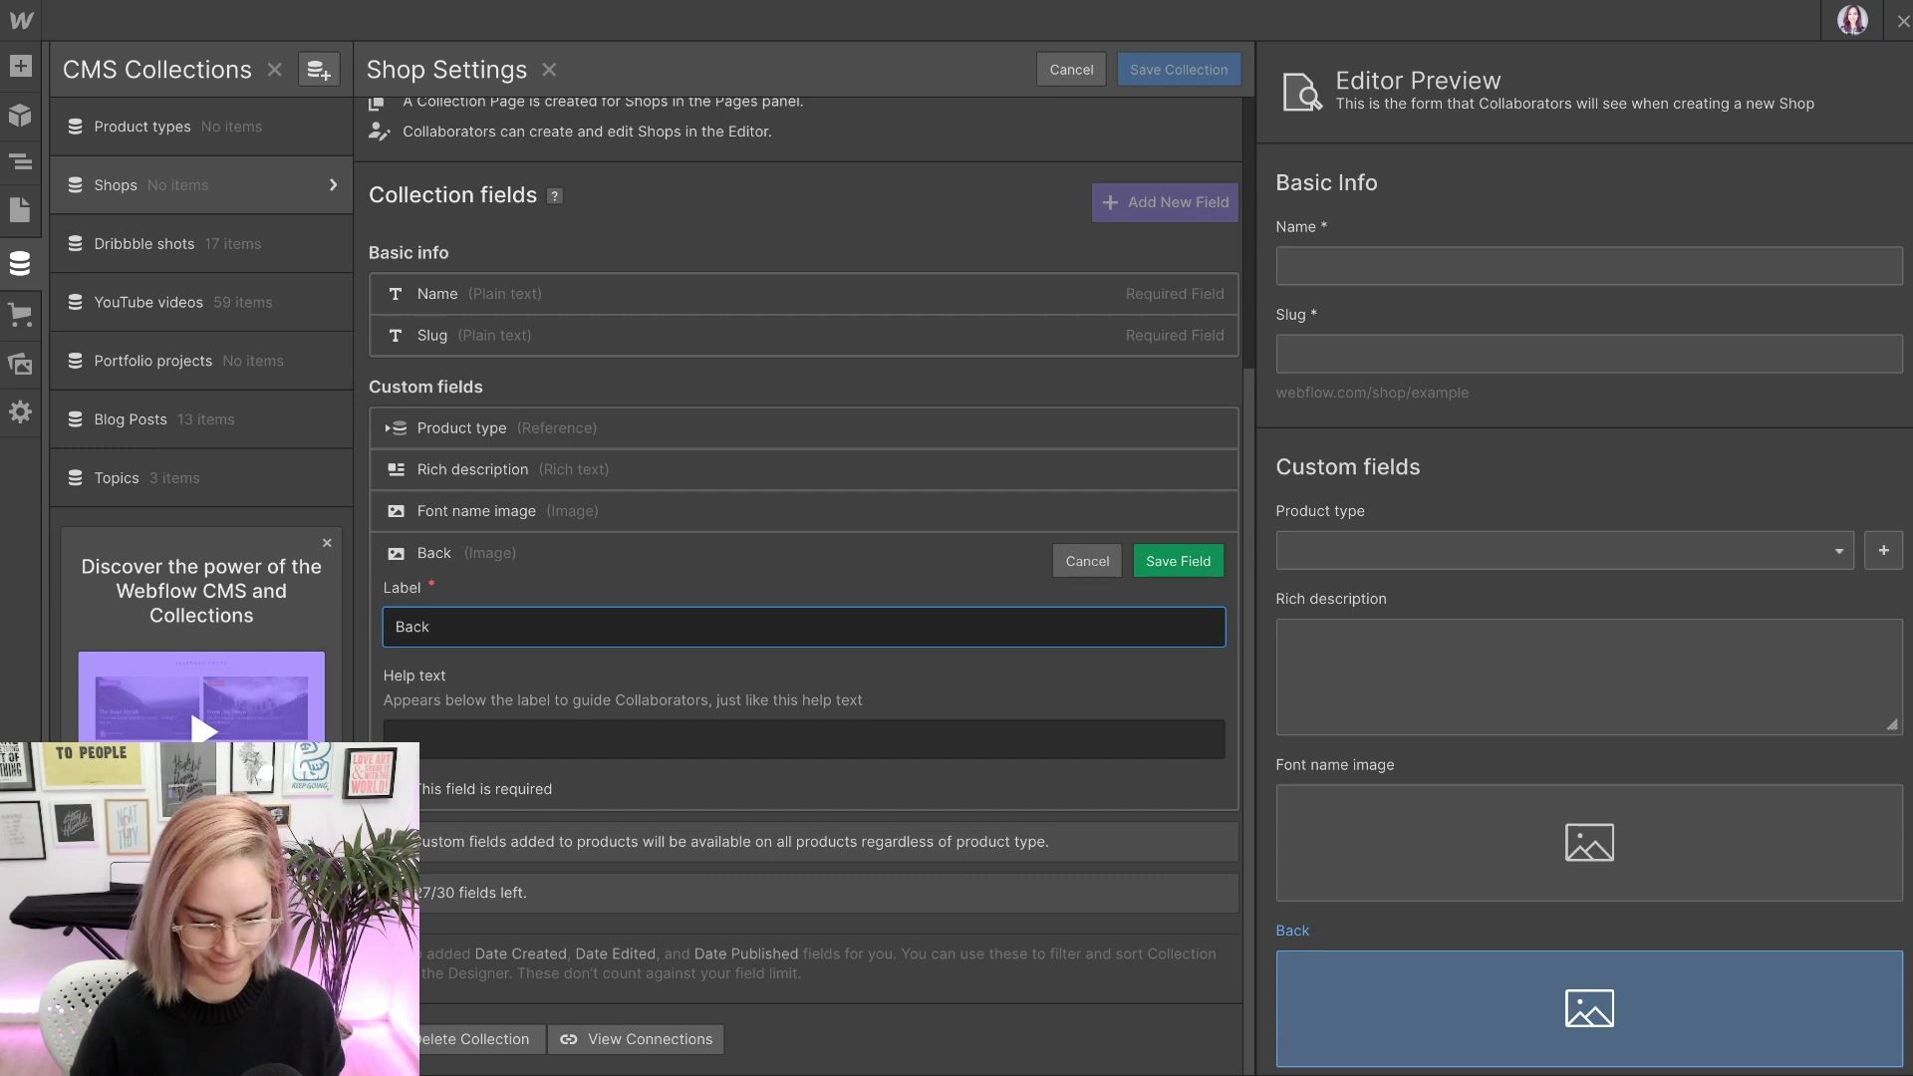
pyautogui.write('ground image')
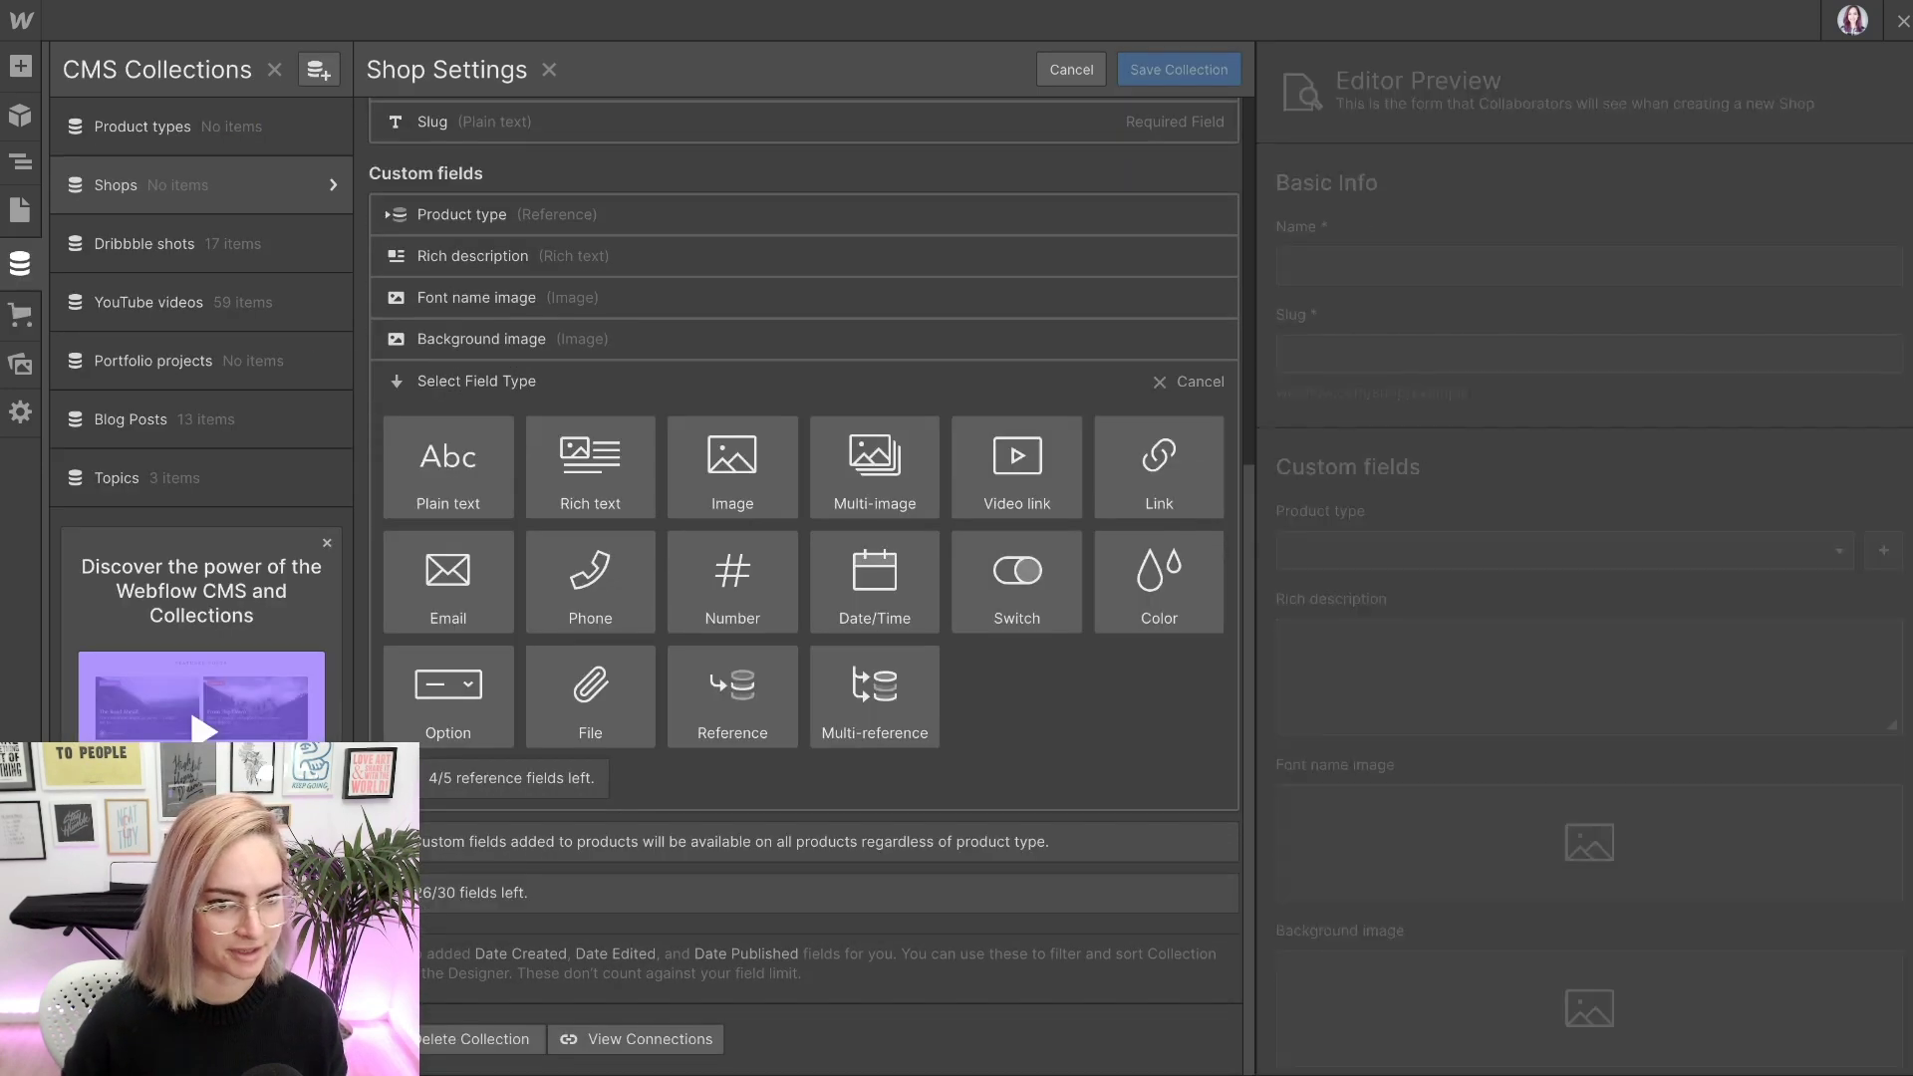
# - Add the Shops fields "Standard license image" (Image), "Standard license price" (Plain text) and "Standard license link" (Link)
pyautogui.moveTo(590, 468)
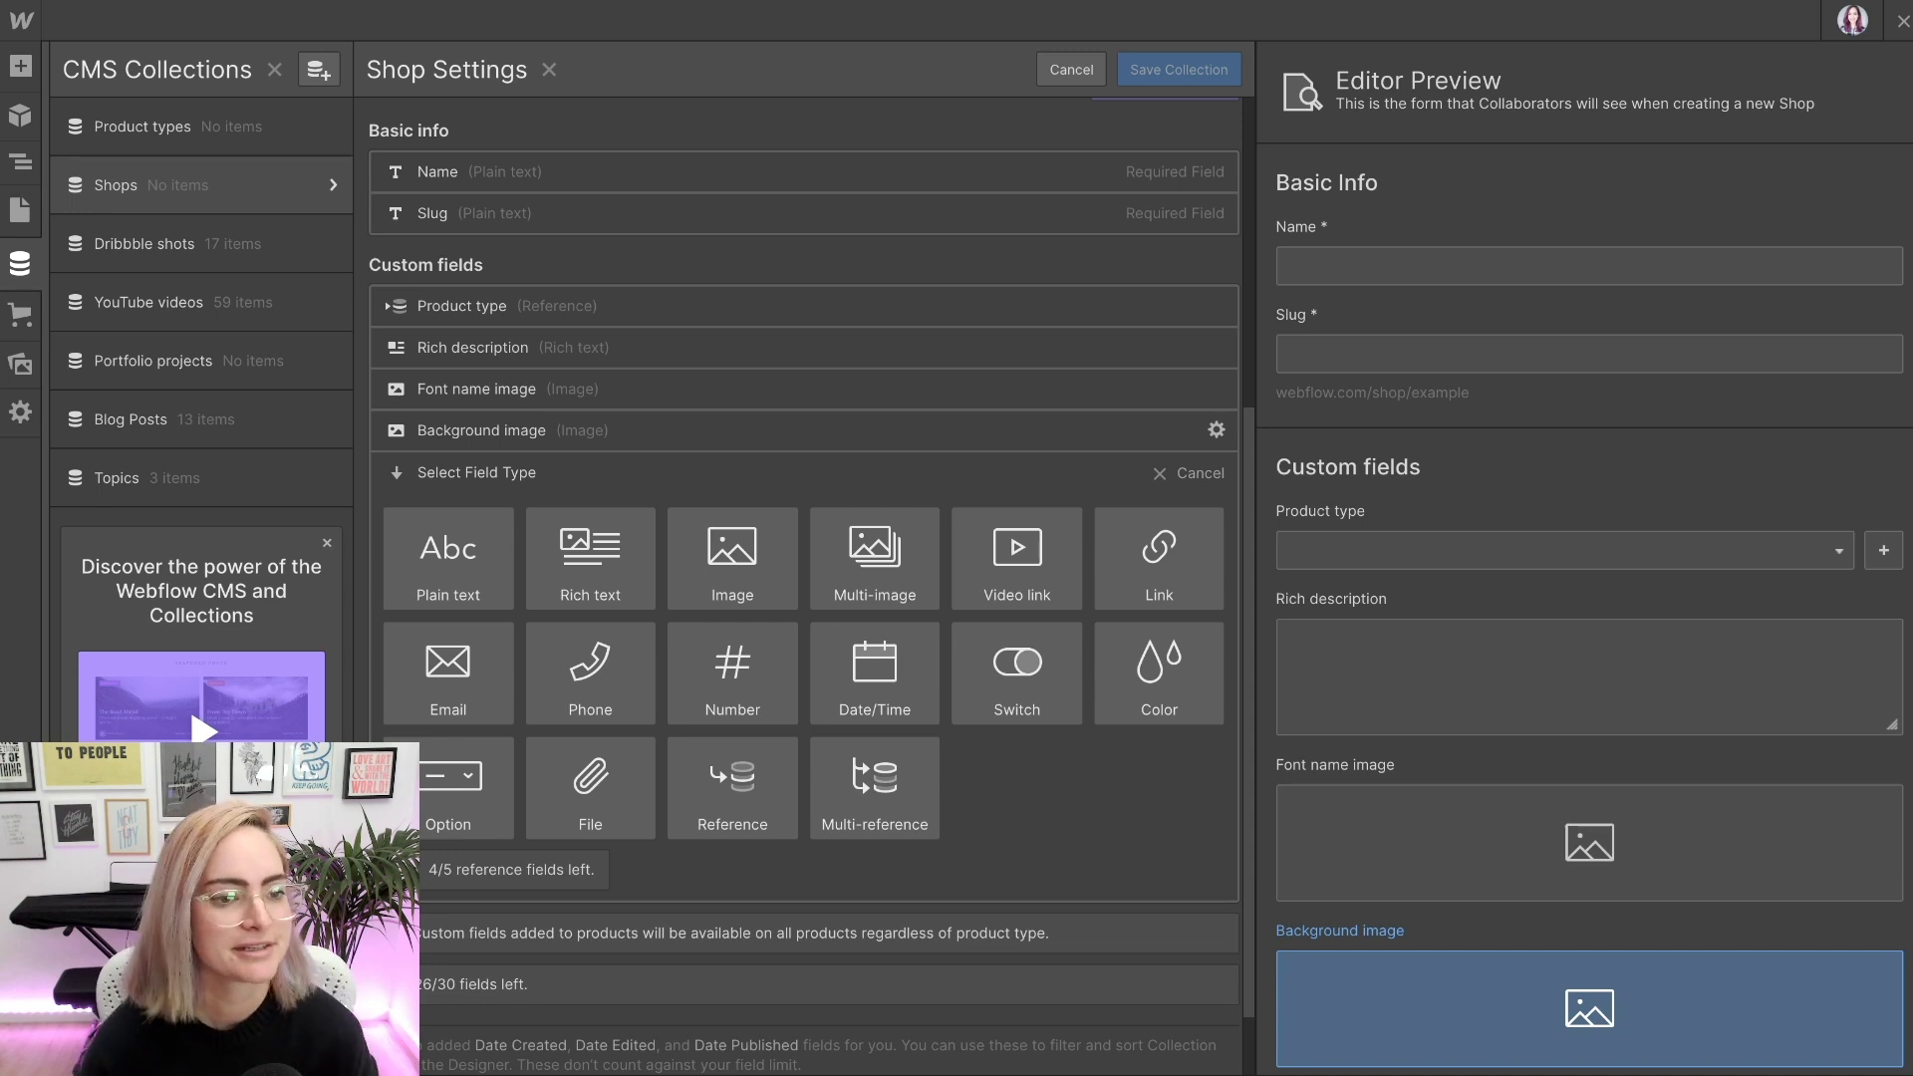
pyautogui.moveTo(448, 558)
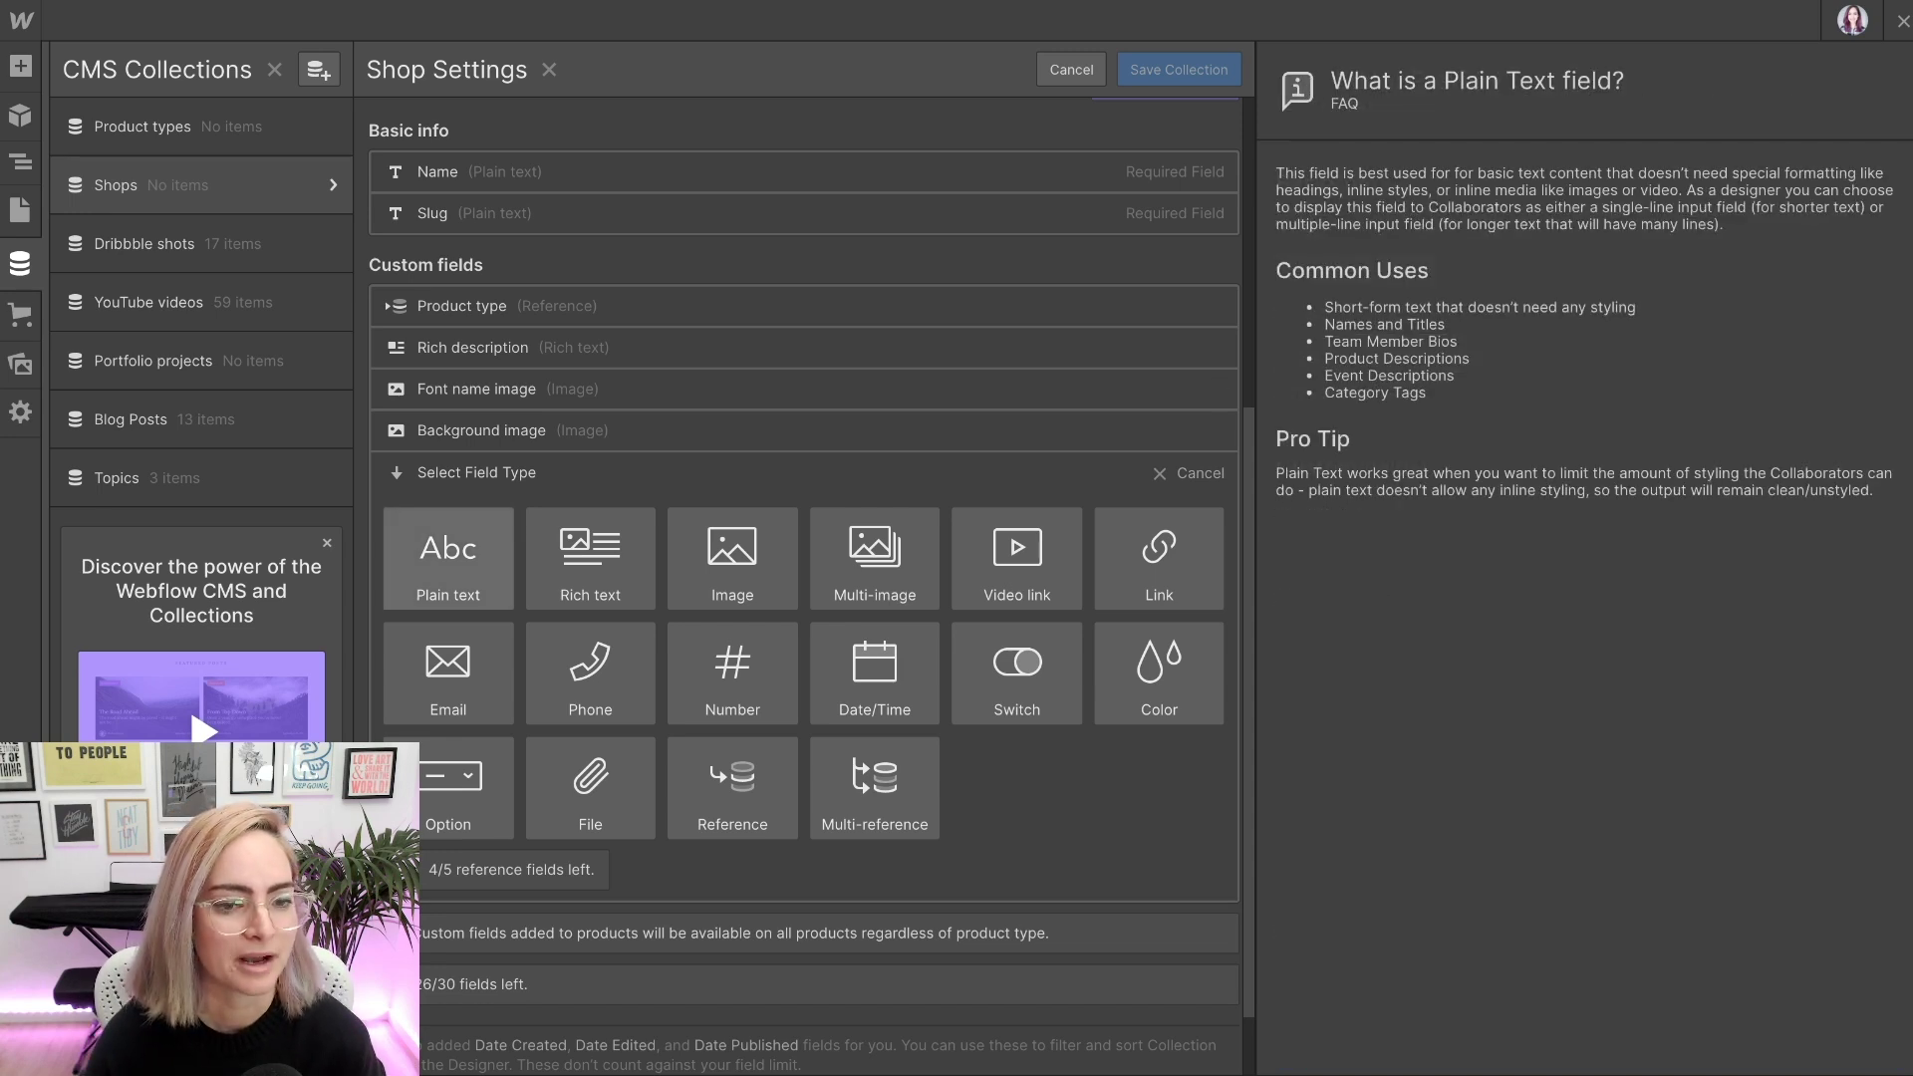
pyautogui.scroll(2, 804, 585)
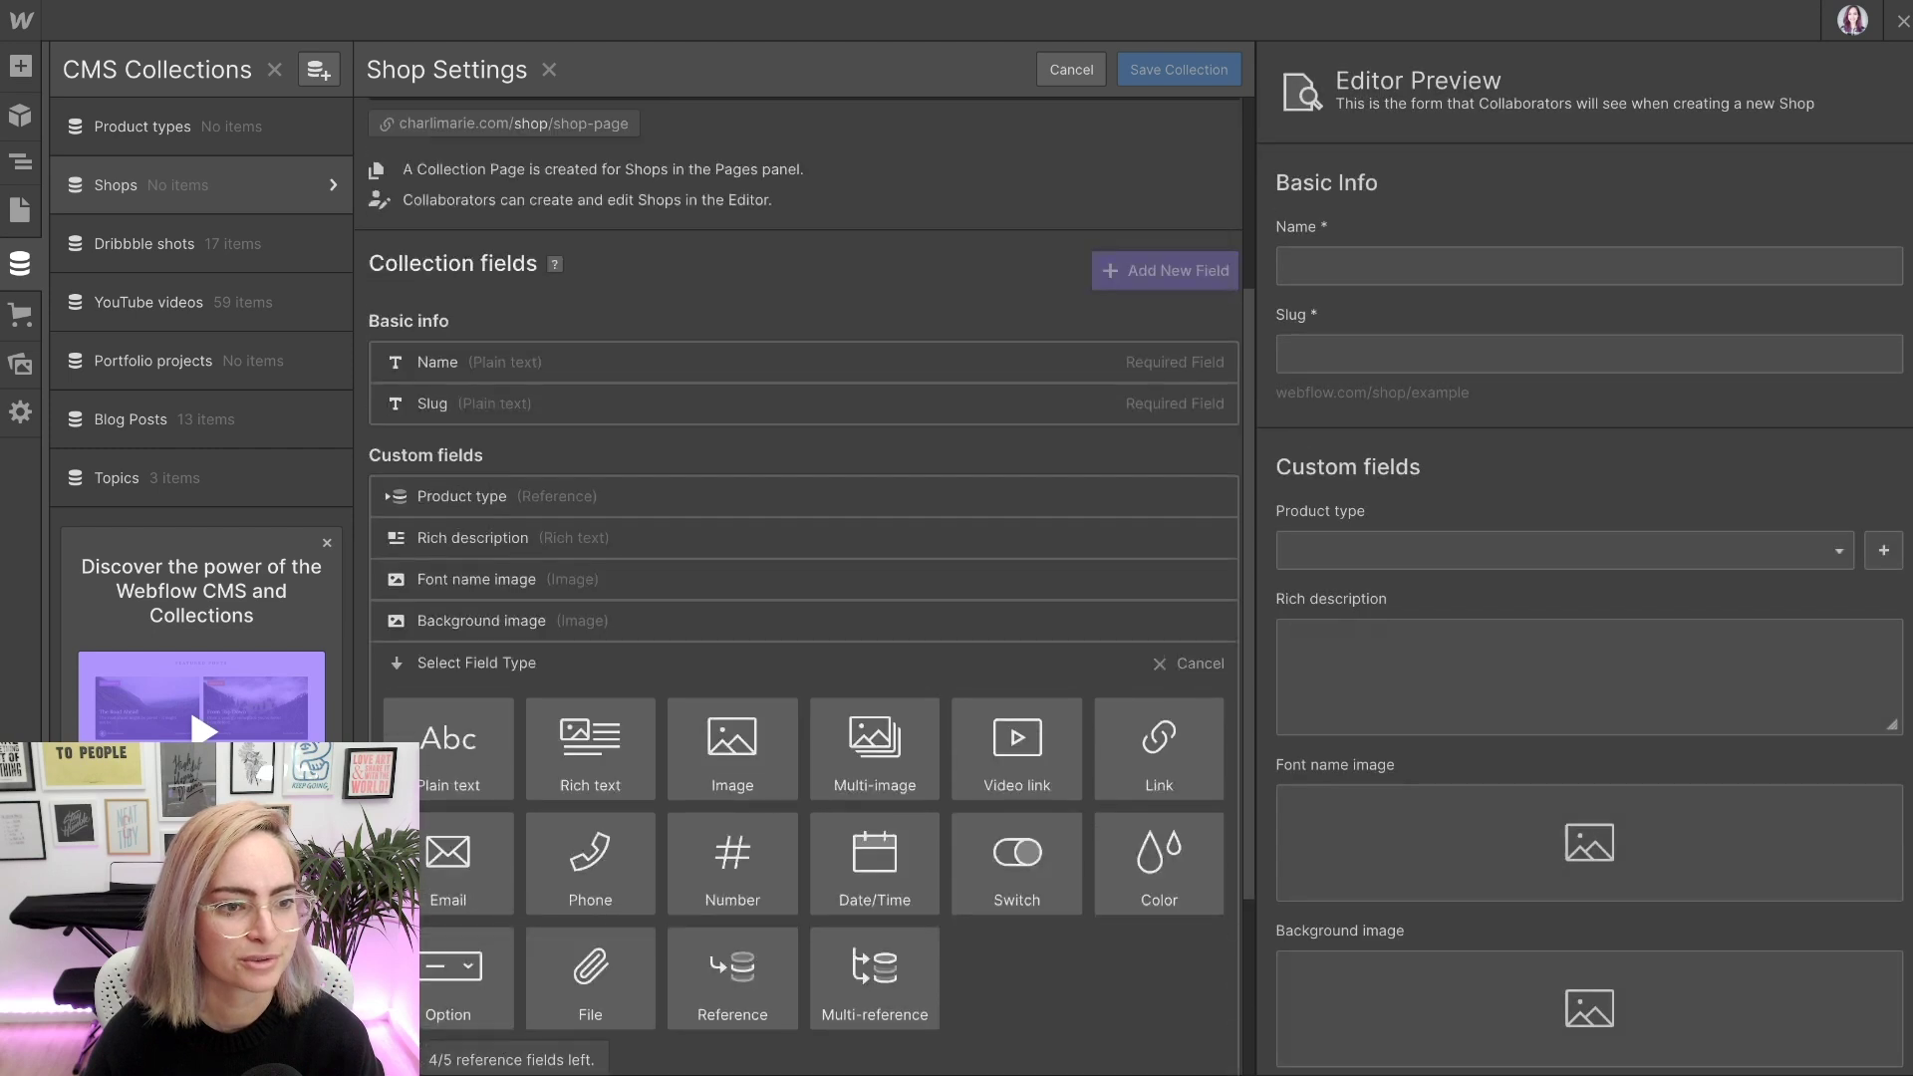
pyautogui.scroll(-3, 804, 585)
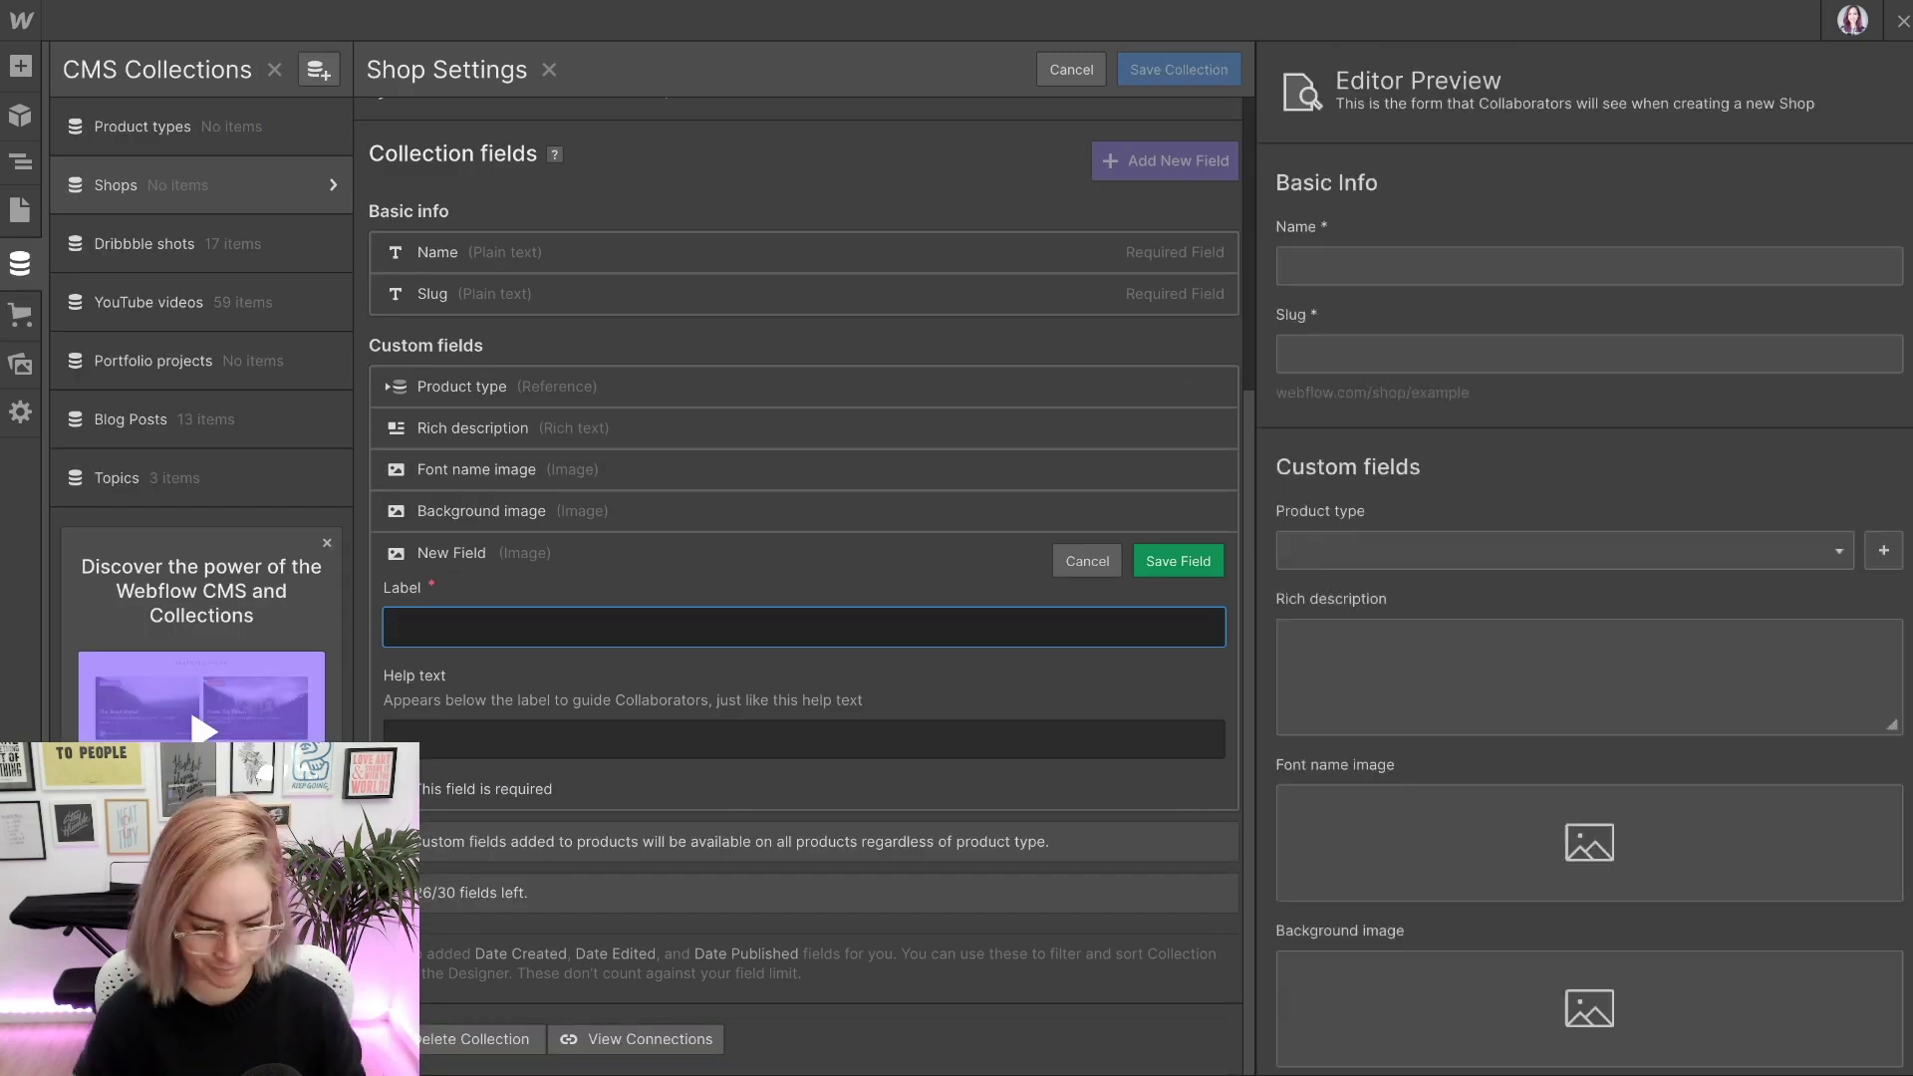
pyautogui.write('Standard license image')
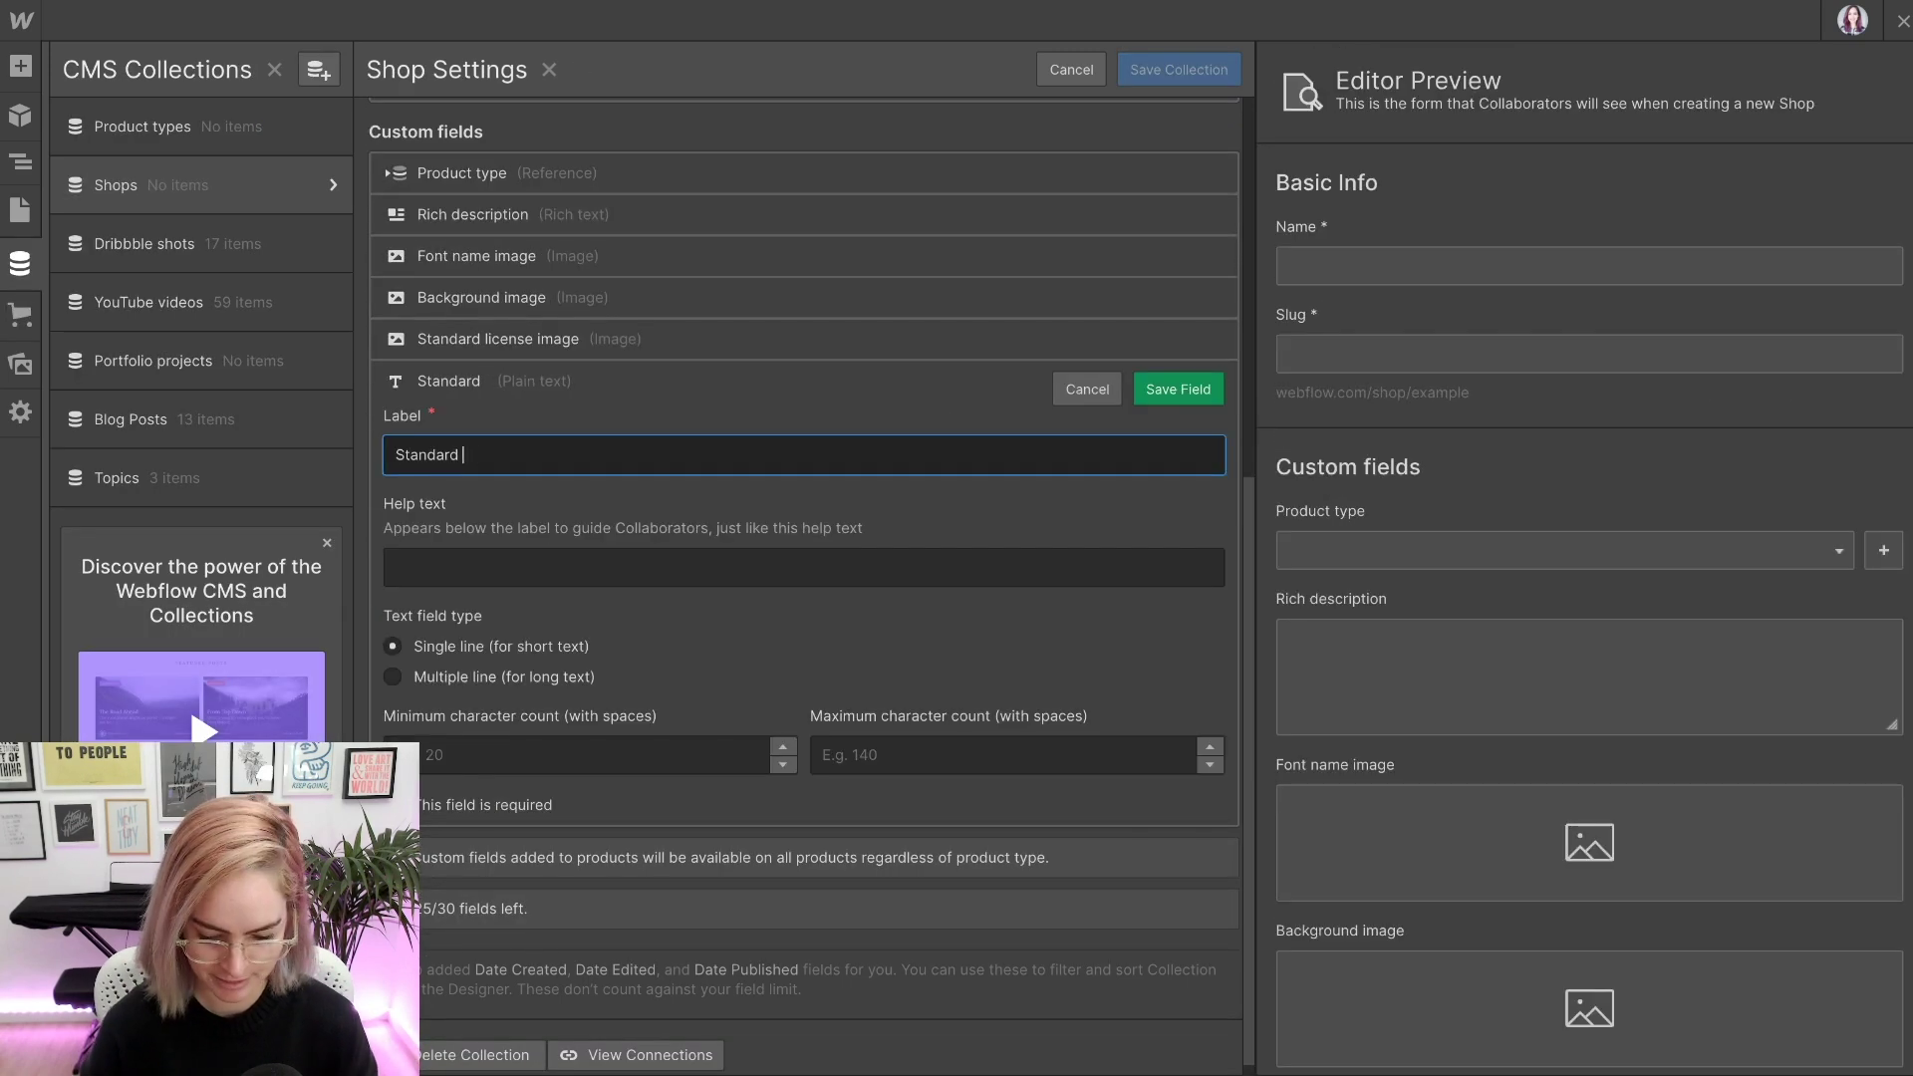
pyautogui.write('license price')
pyautogui.press('Return')
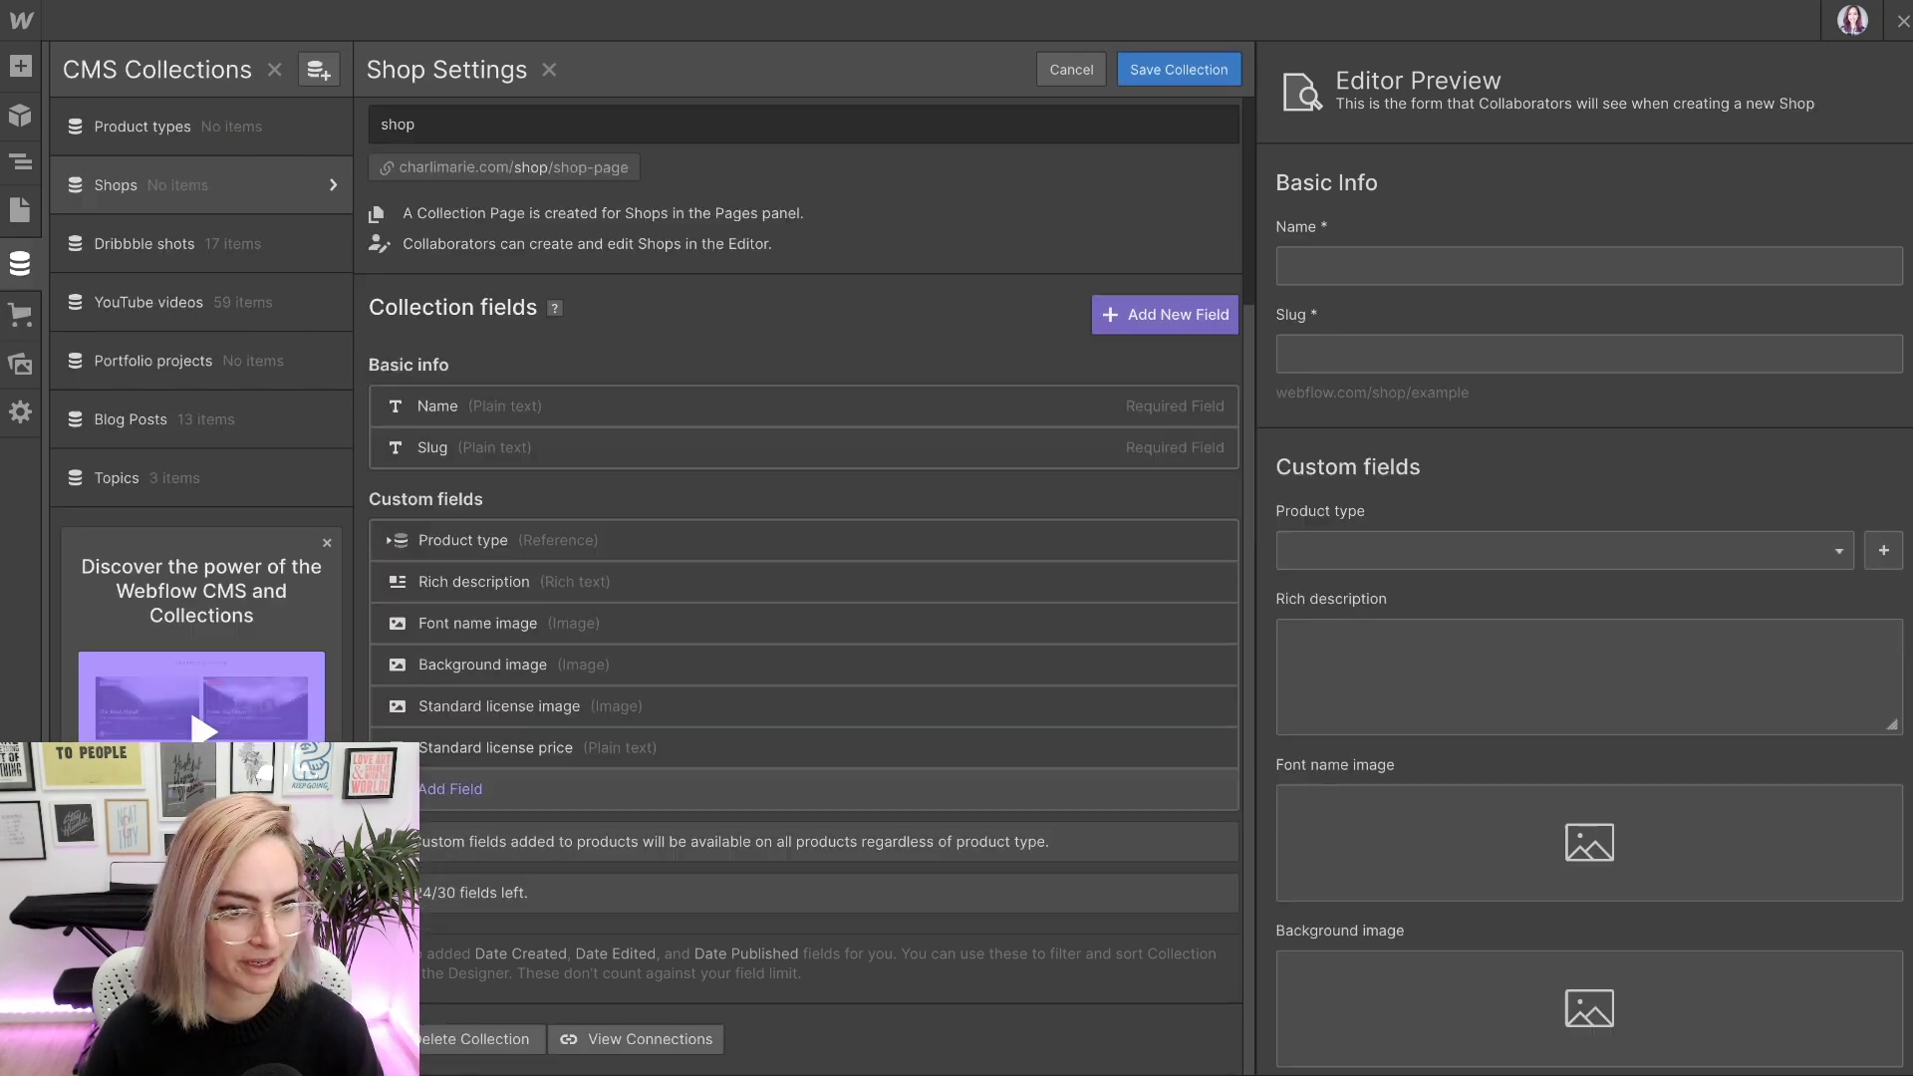
pyautogui.write('Standard license link')
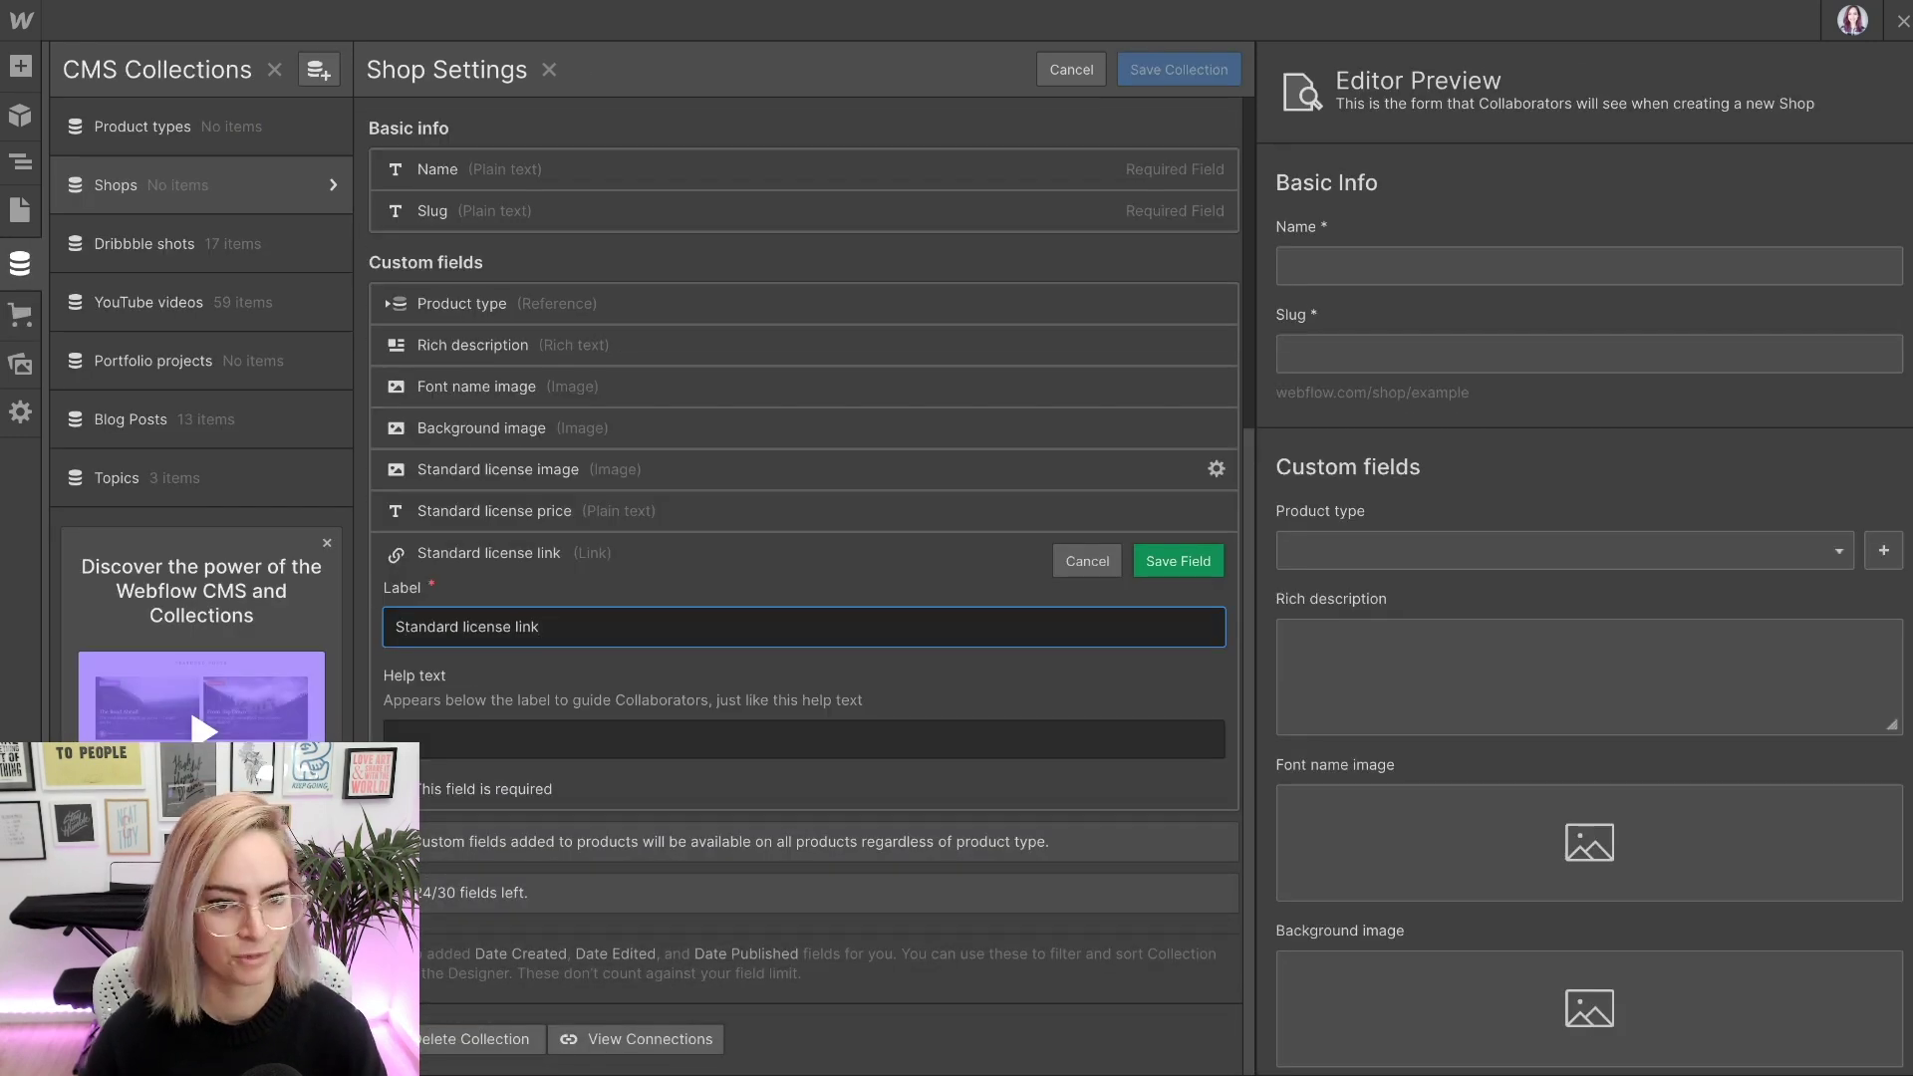
pyautogui.press('Return')
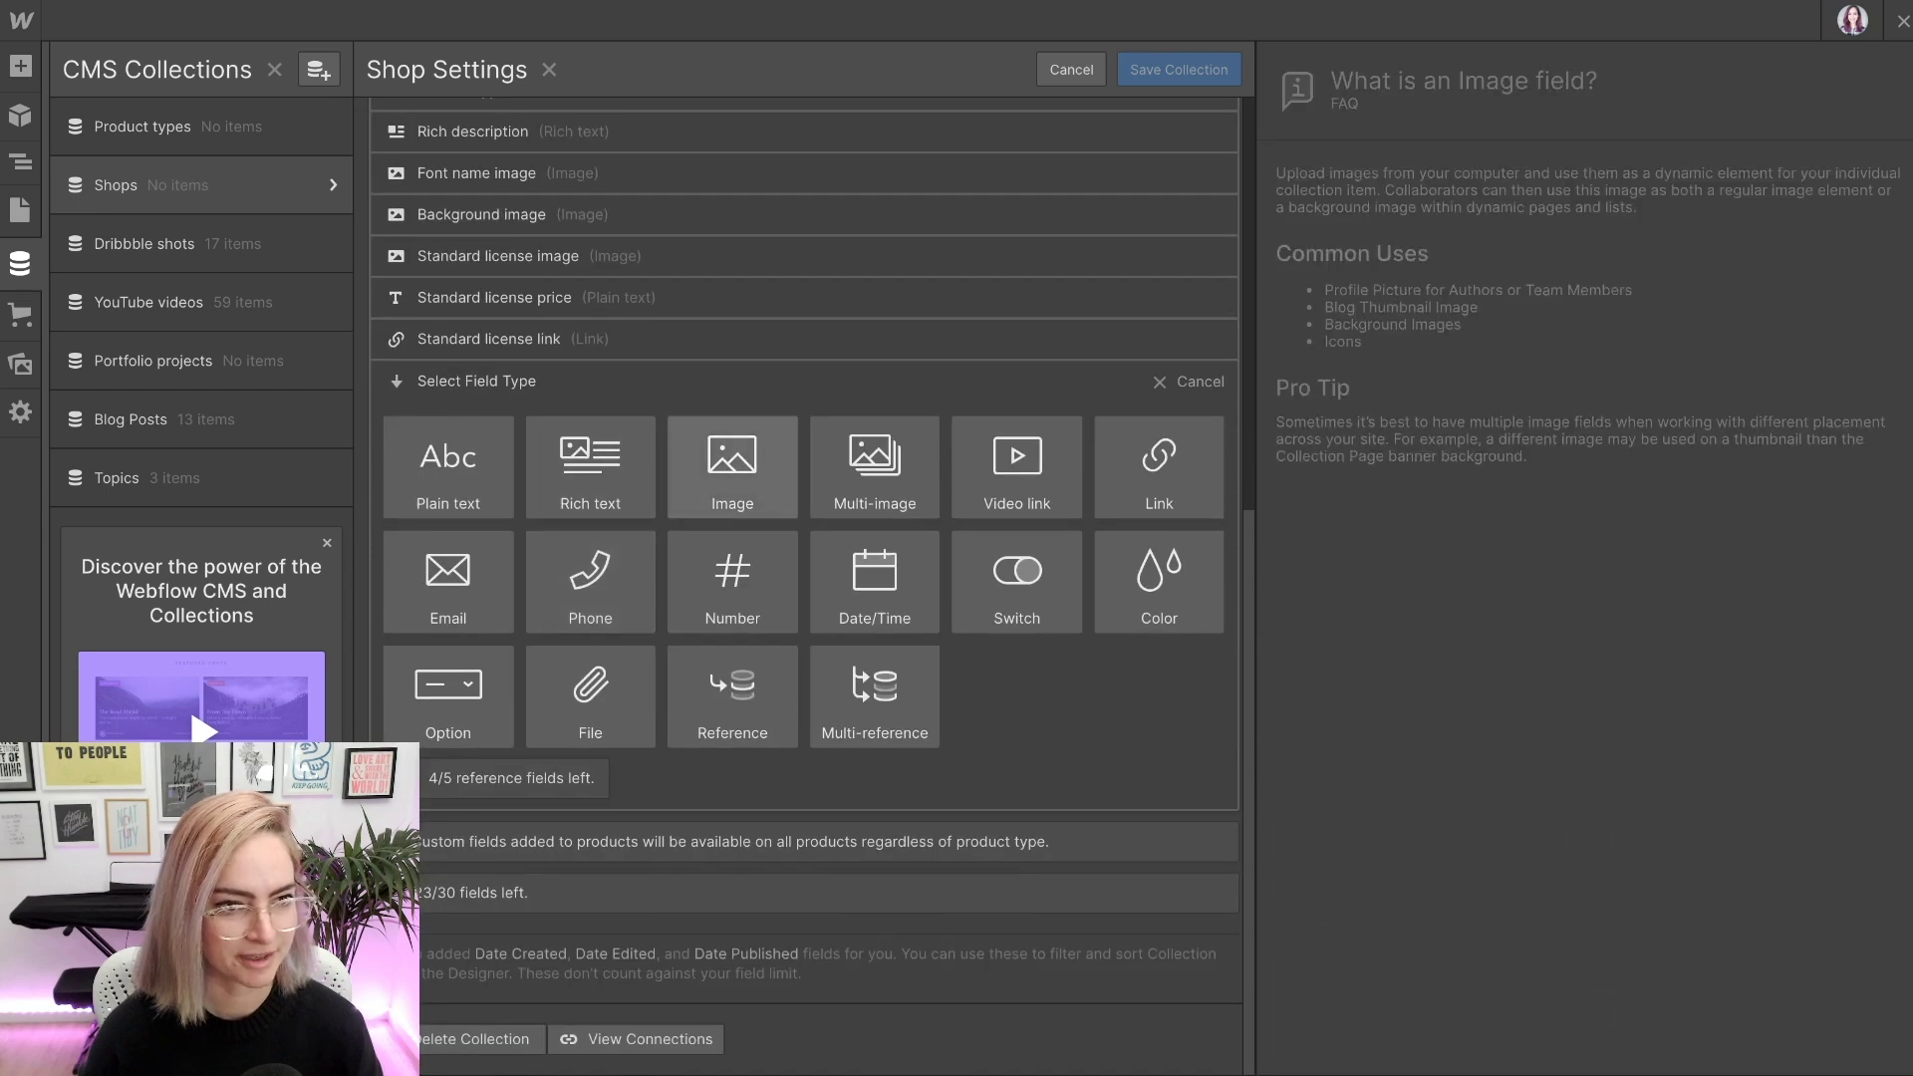
# - Add an Image field "Extended license image" and a Plain text field "Extended license price" to the Shops collection
pyautogui.click(732, 752)
pyautogui.write('Extended license image')
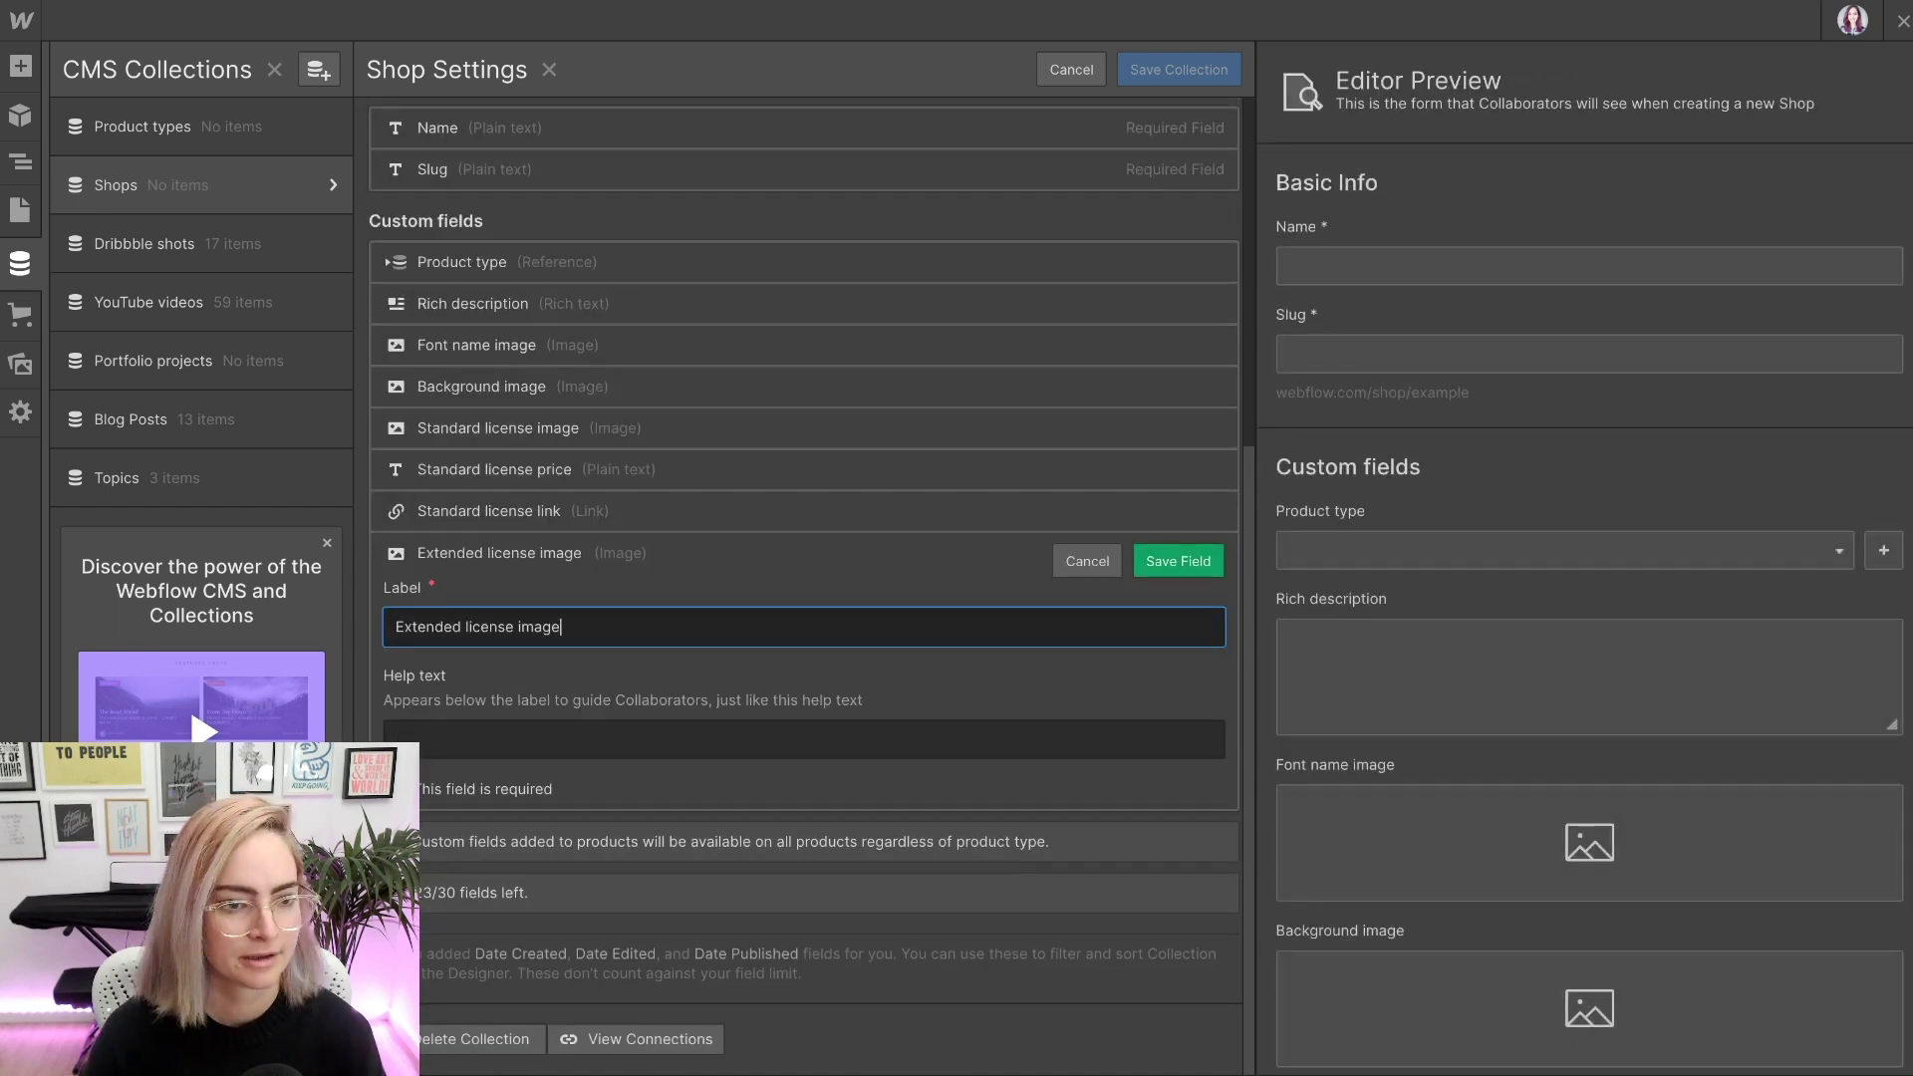
pyautogui.press('Return')
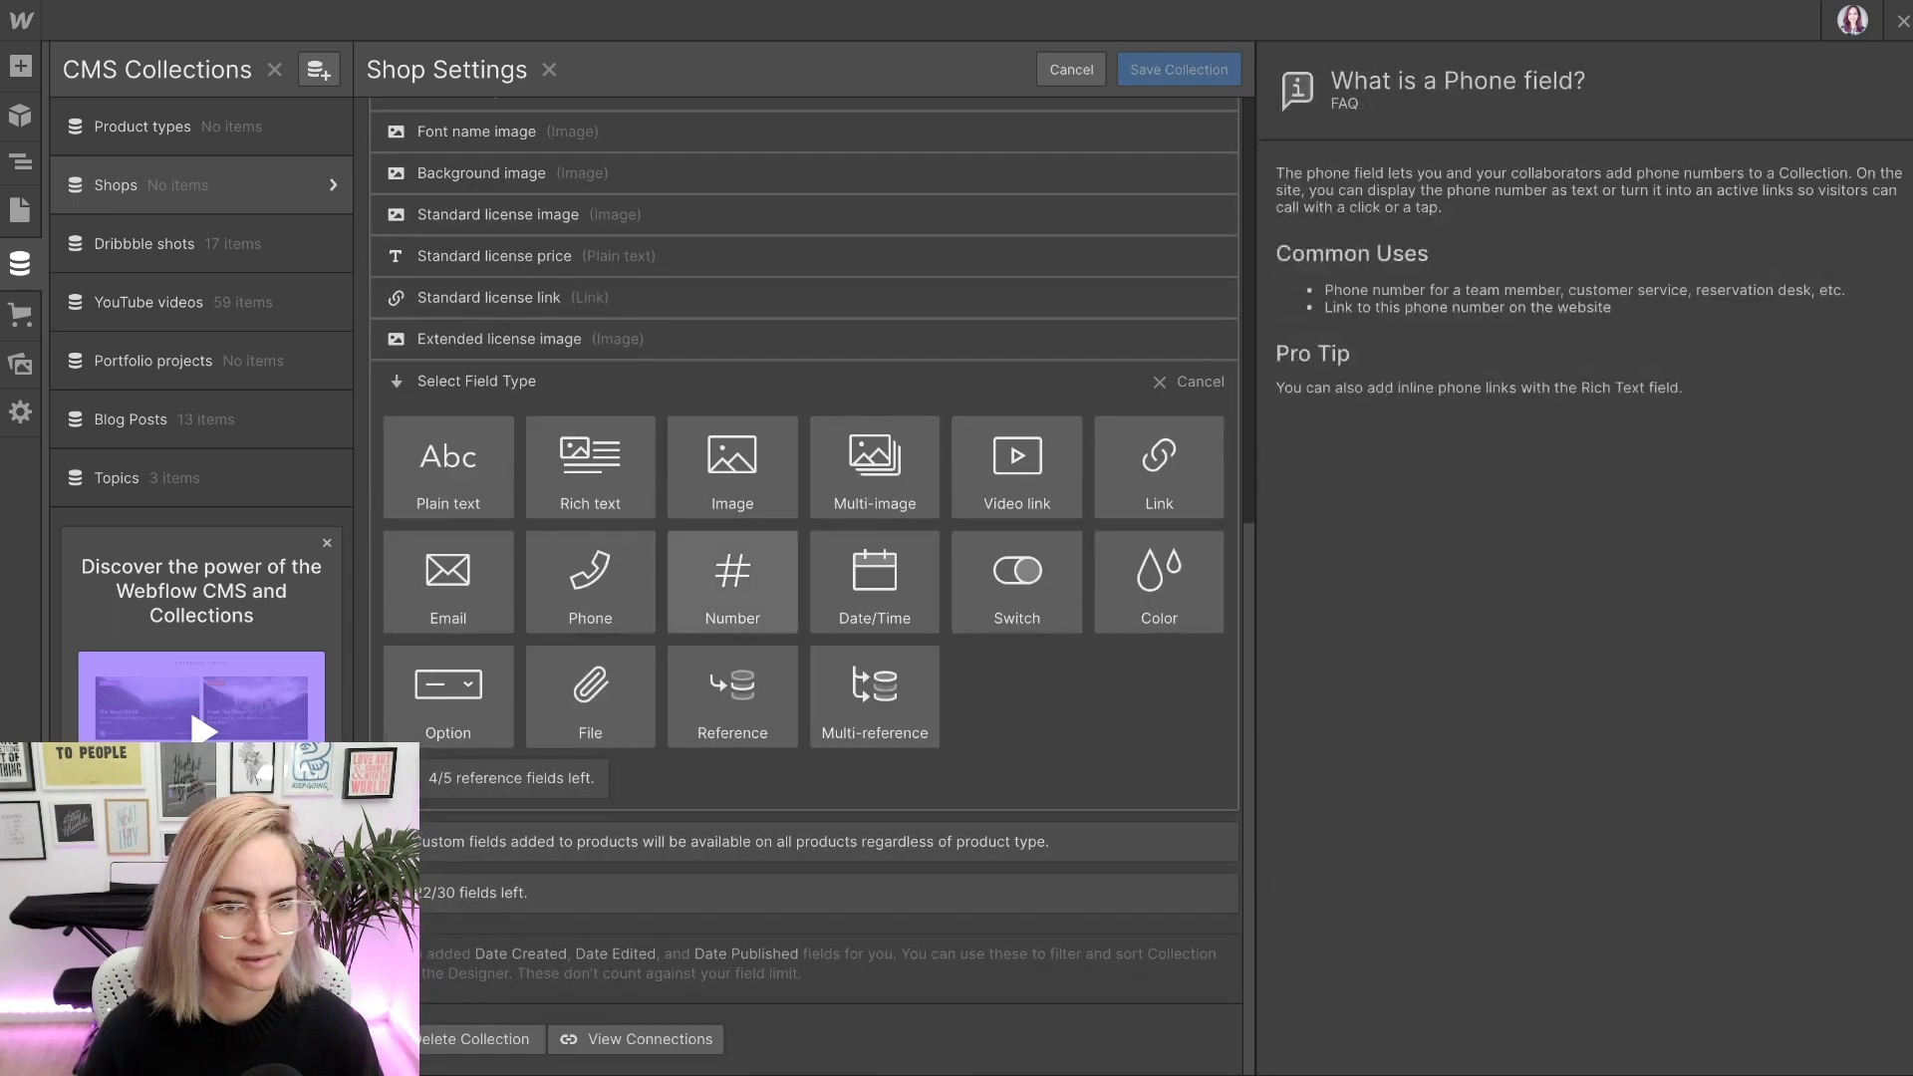
pyautogui.click(452, 461)
pyautogui.write('Extended license price')
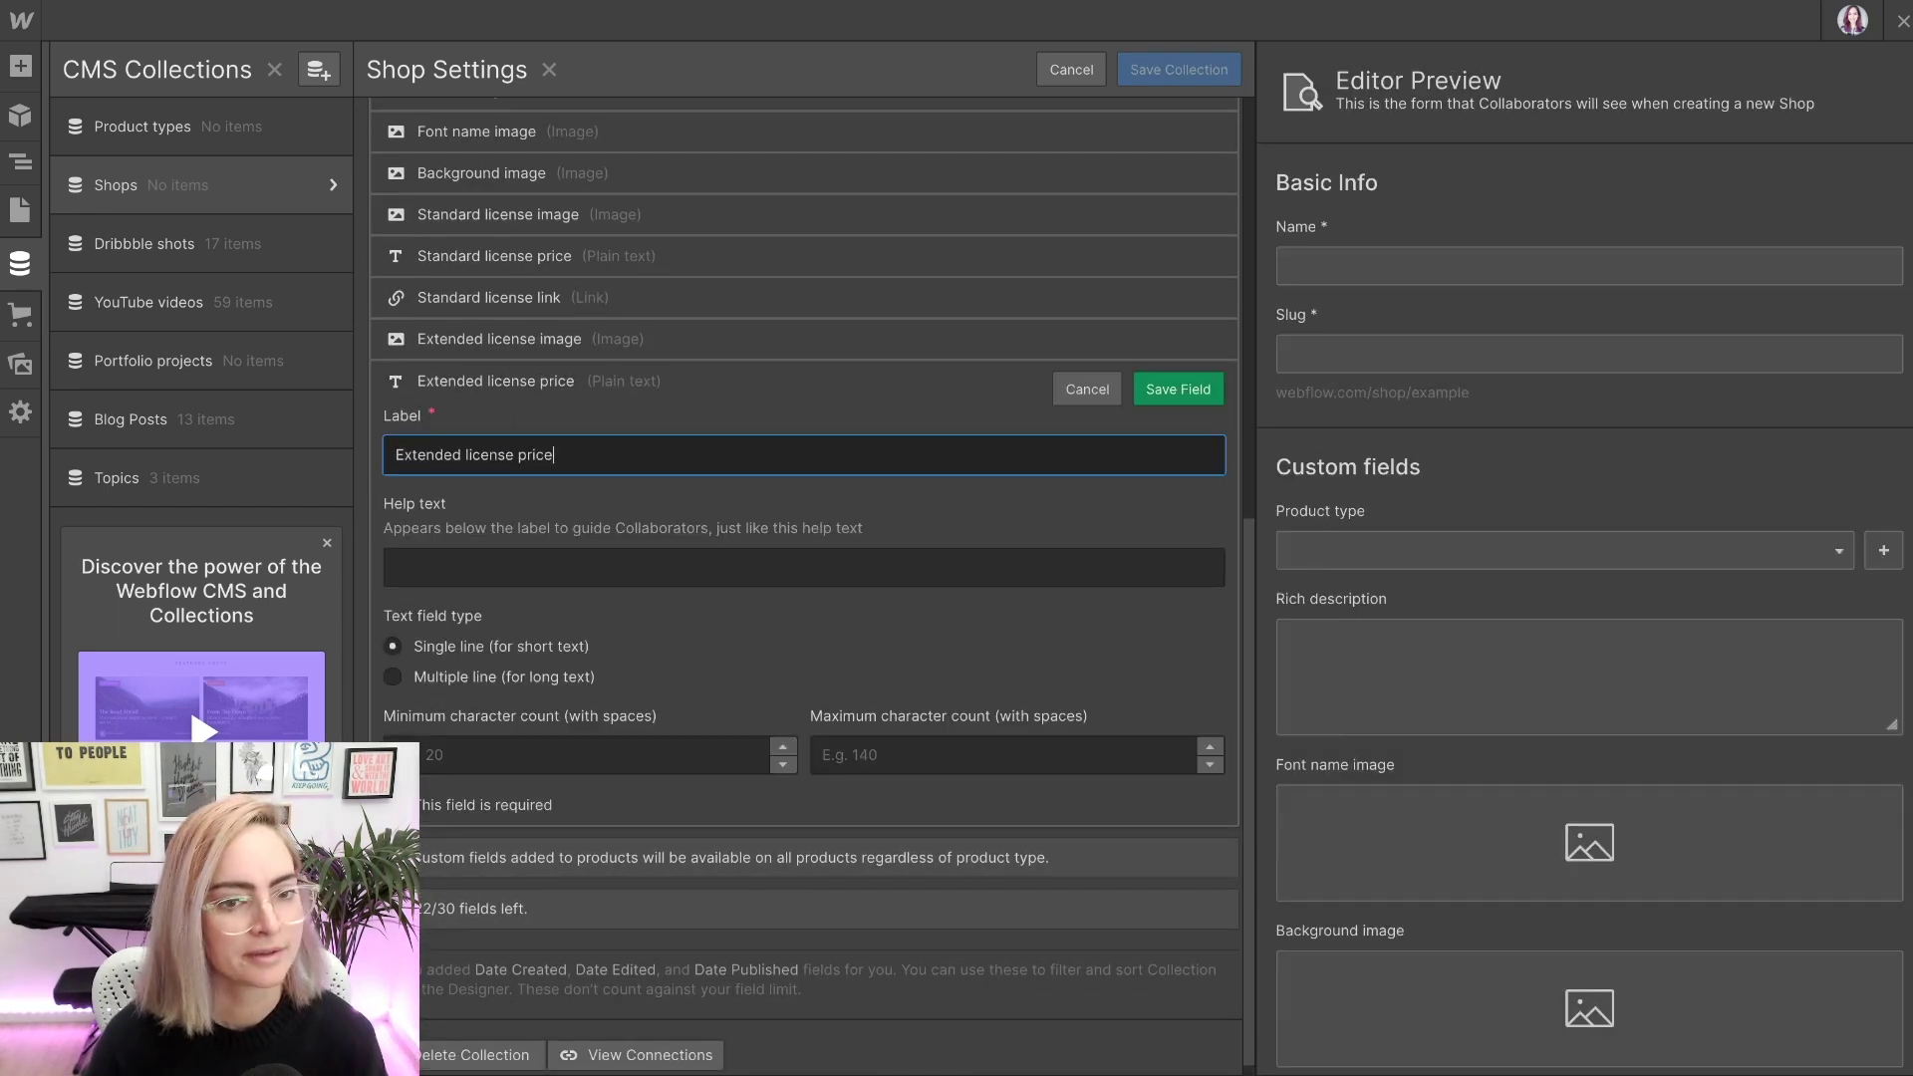
pyautogui.press('Return')
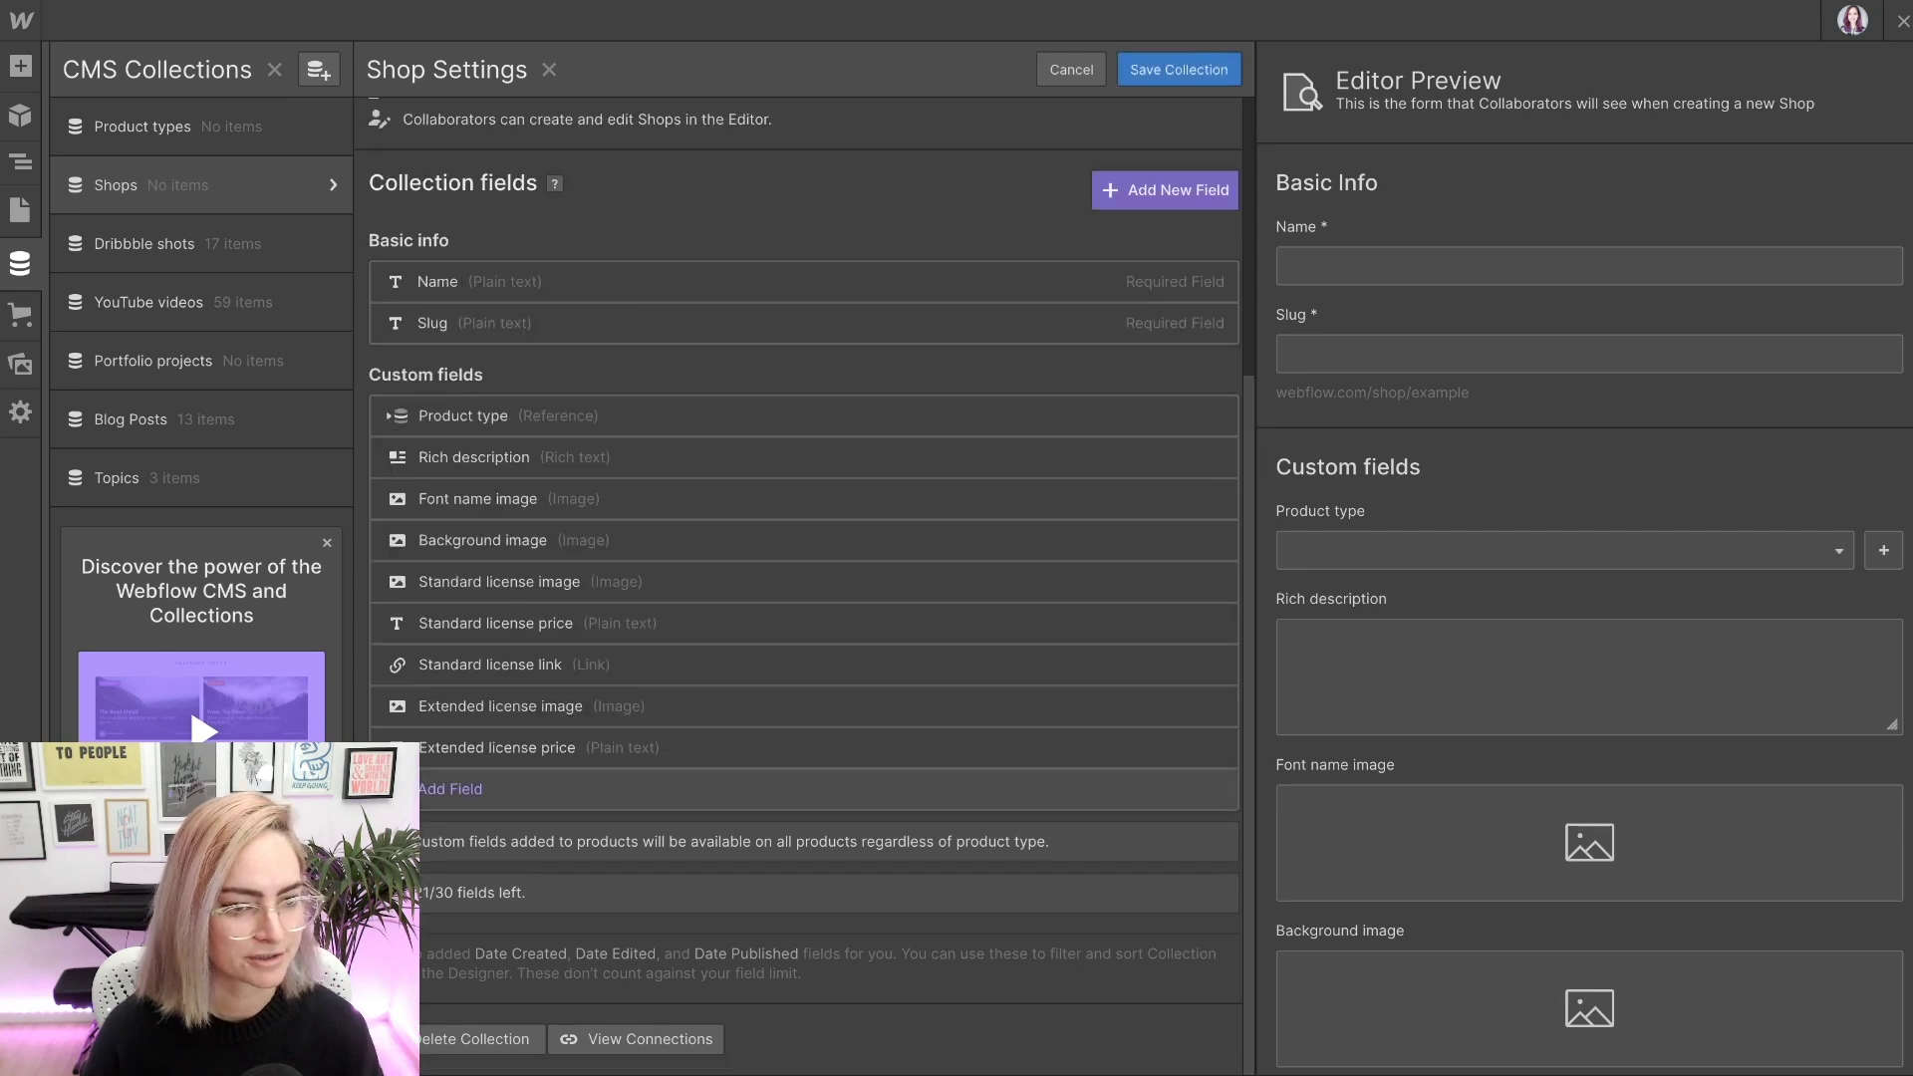
# - Add a Plain text field "Extended license bonus" and a Link field "Extended license link" to the Shops collection
pyautogui.click(451, 788)
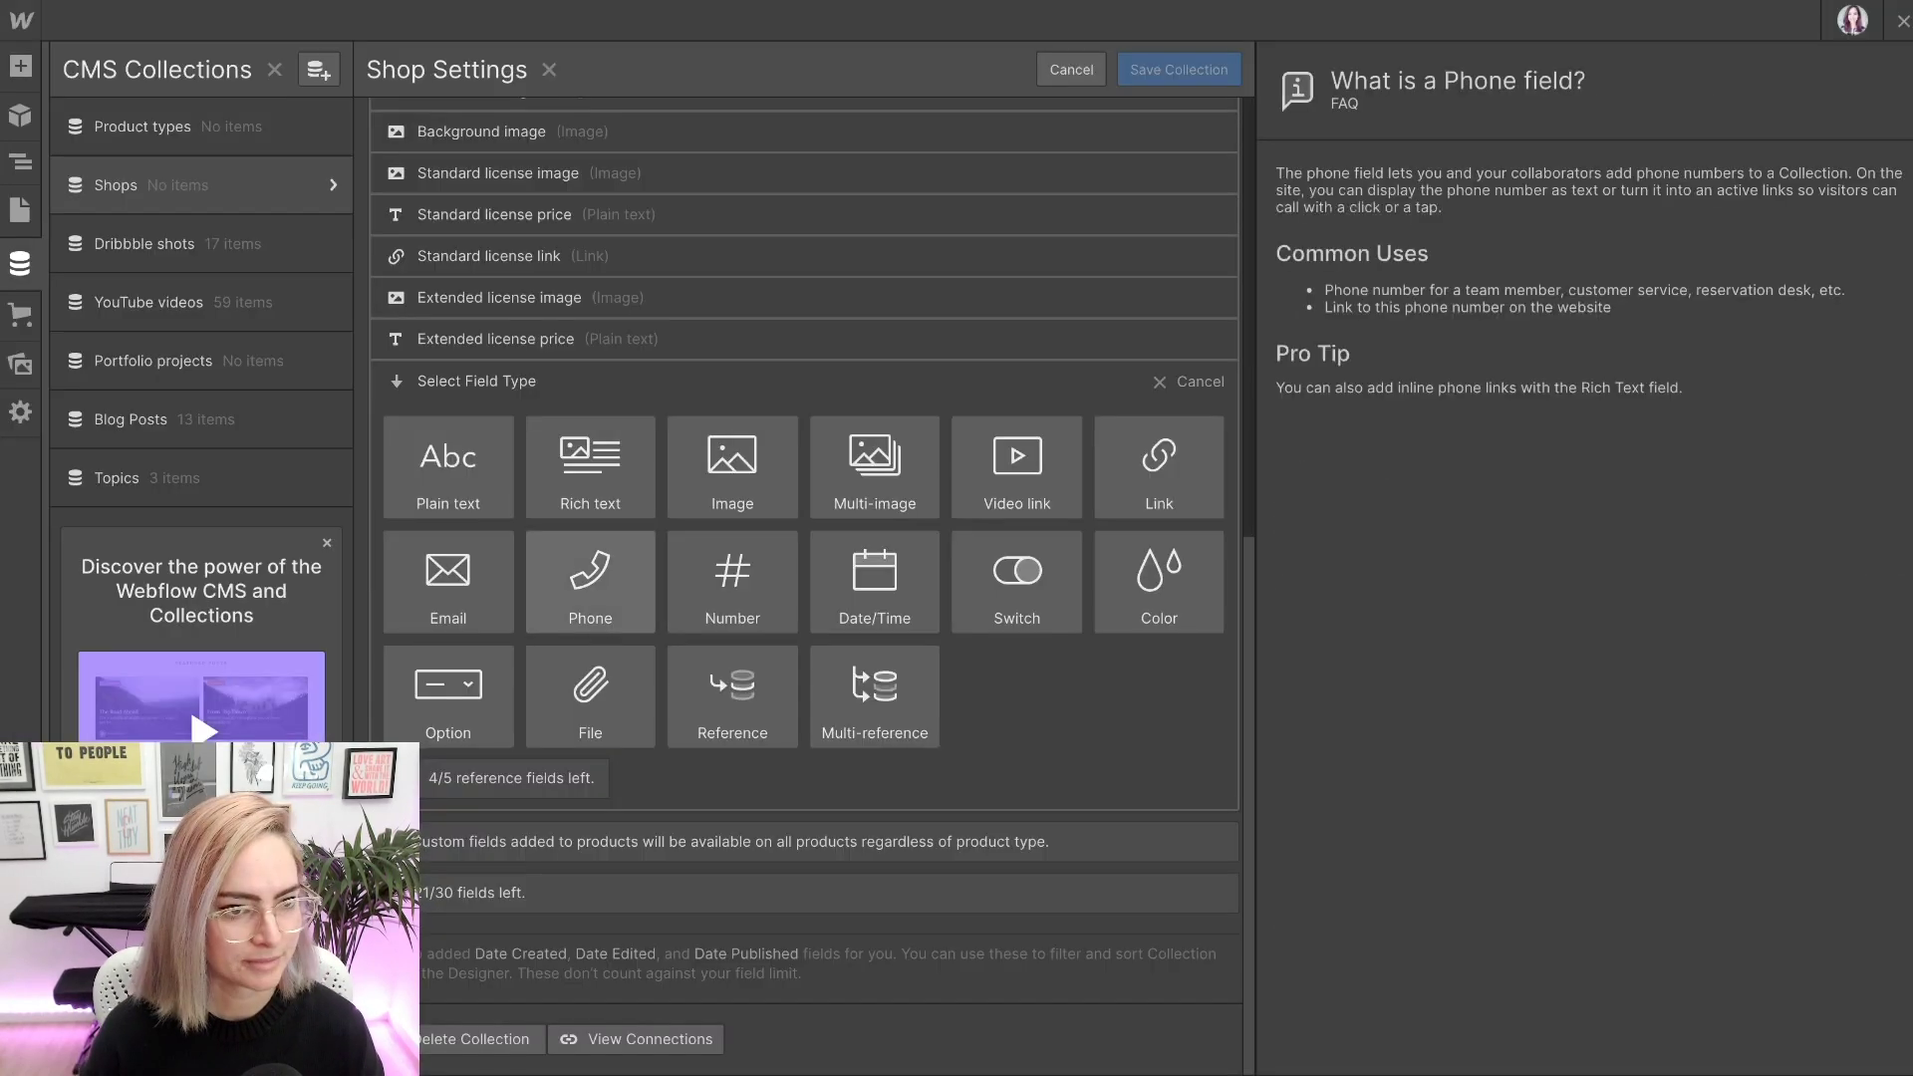
pyautogui.click(448, 466)
pyautogui.write('Extended lic')
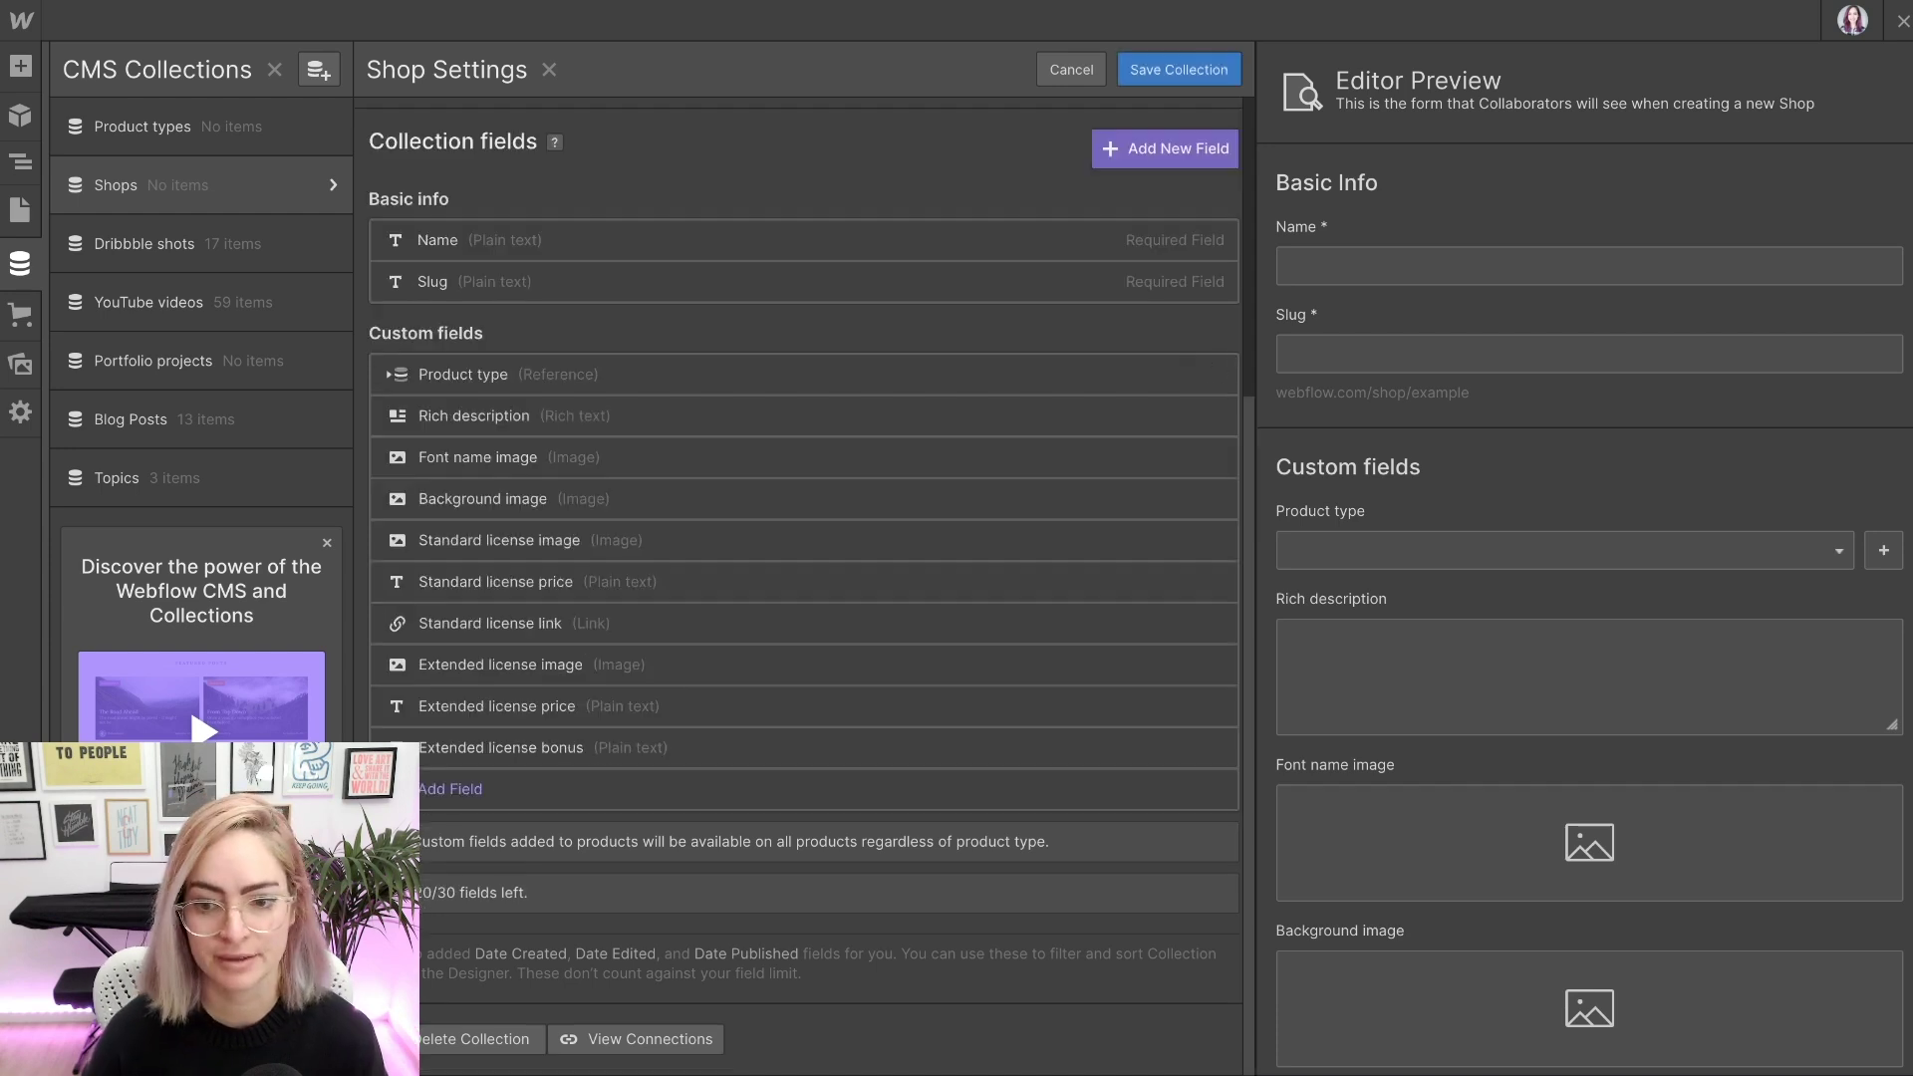
pyautogui.write('Extended license link')
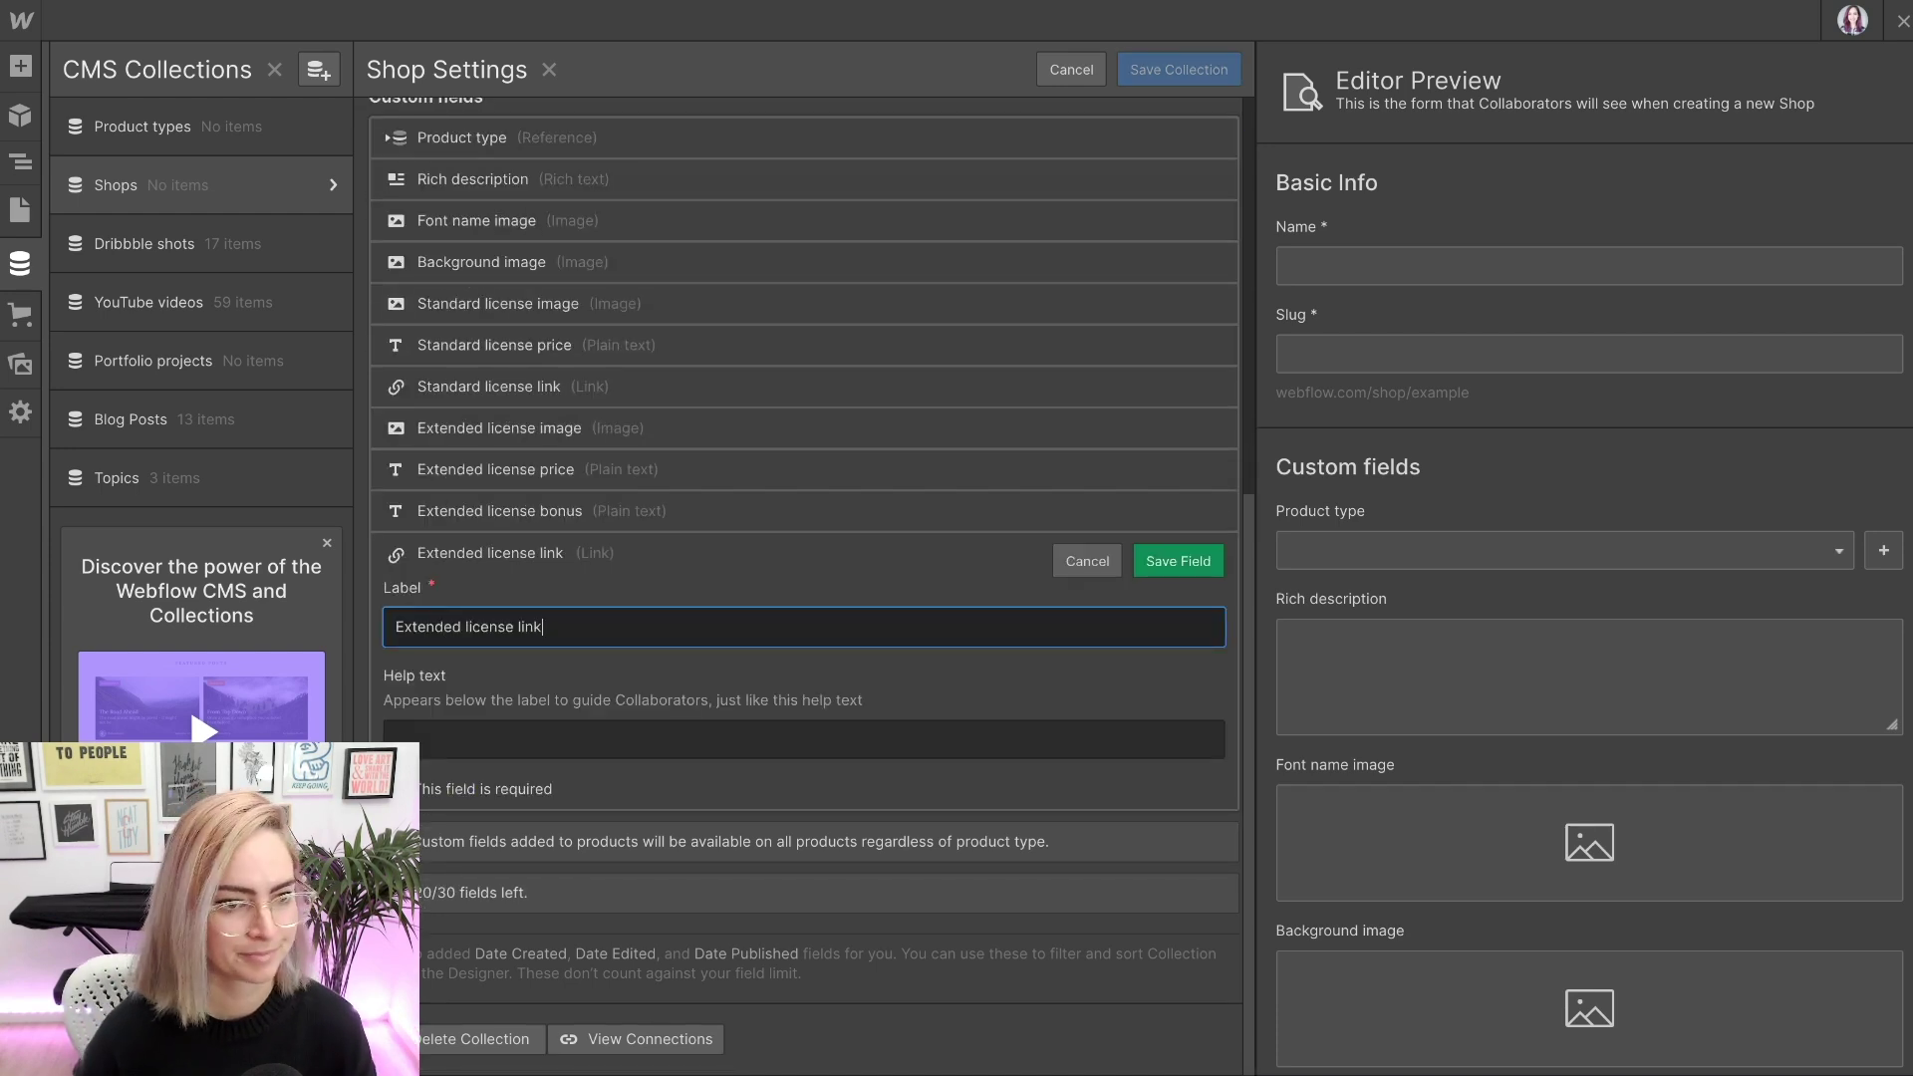
pyautogui.press('Return')
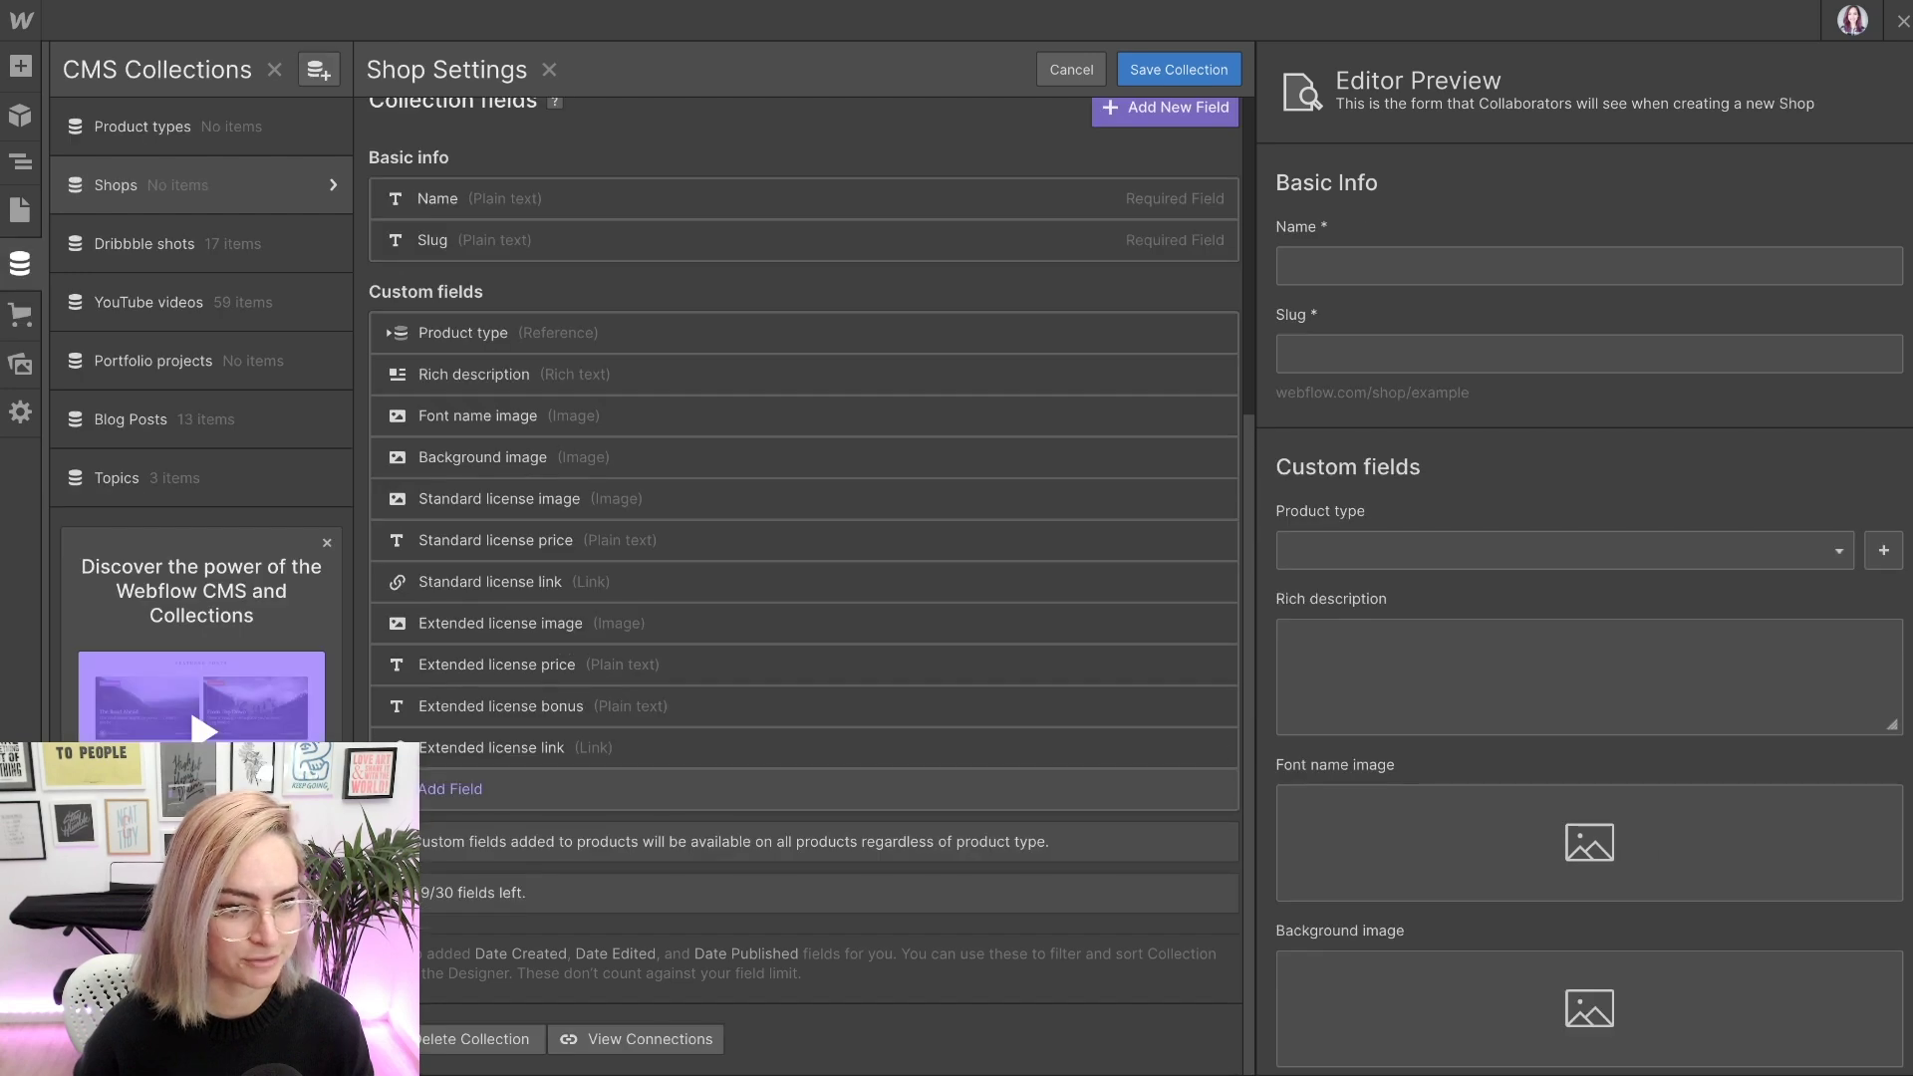
# - Add a Multi-image field labelled "Demo images" to the Shops collection
pyautogui.click(440, 790)
pyautogui.click(871, 466)
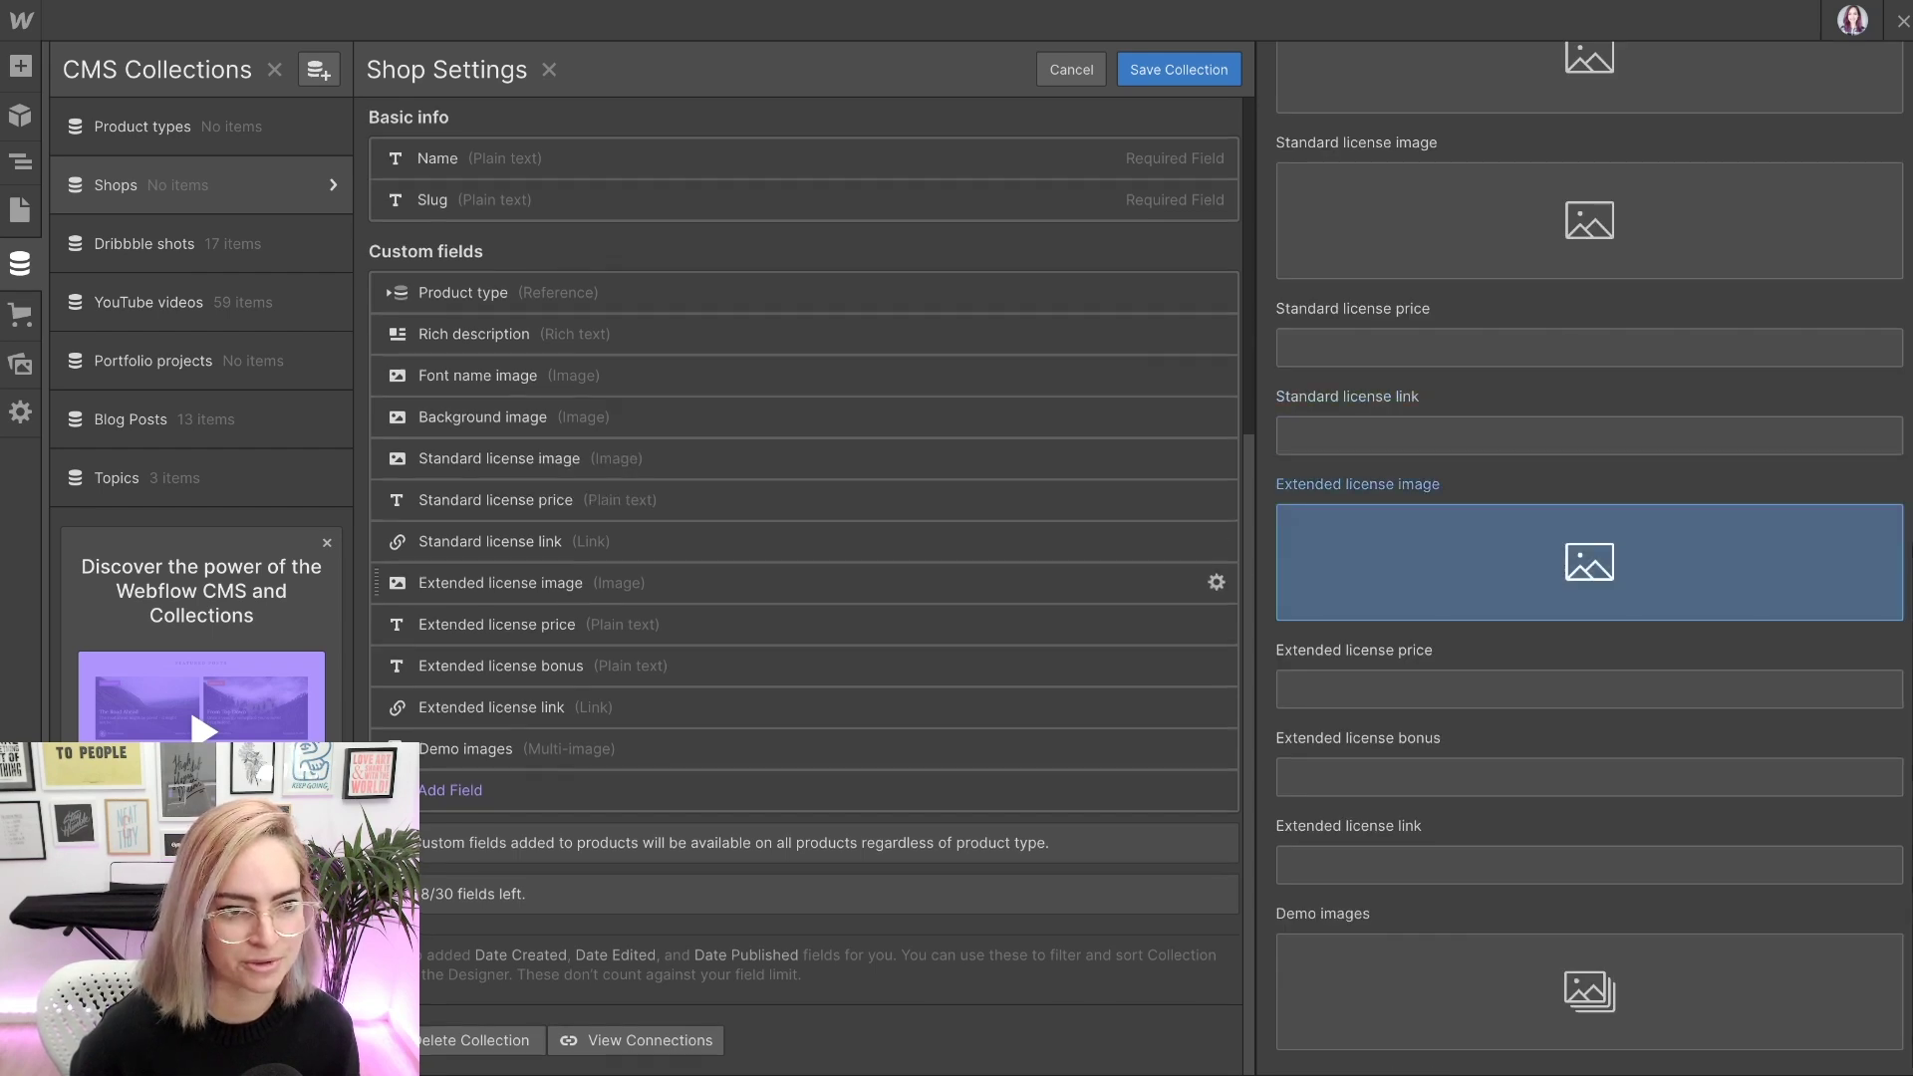
pyautogui.scroll(10, 797, 580)
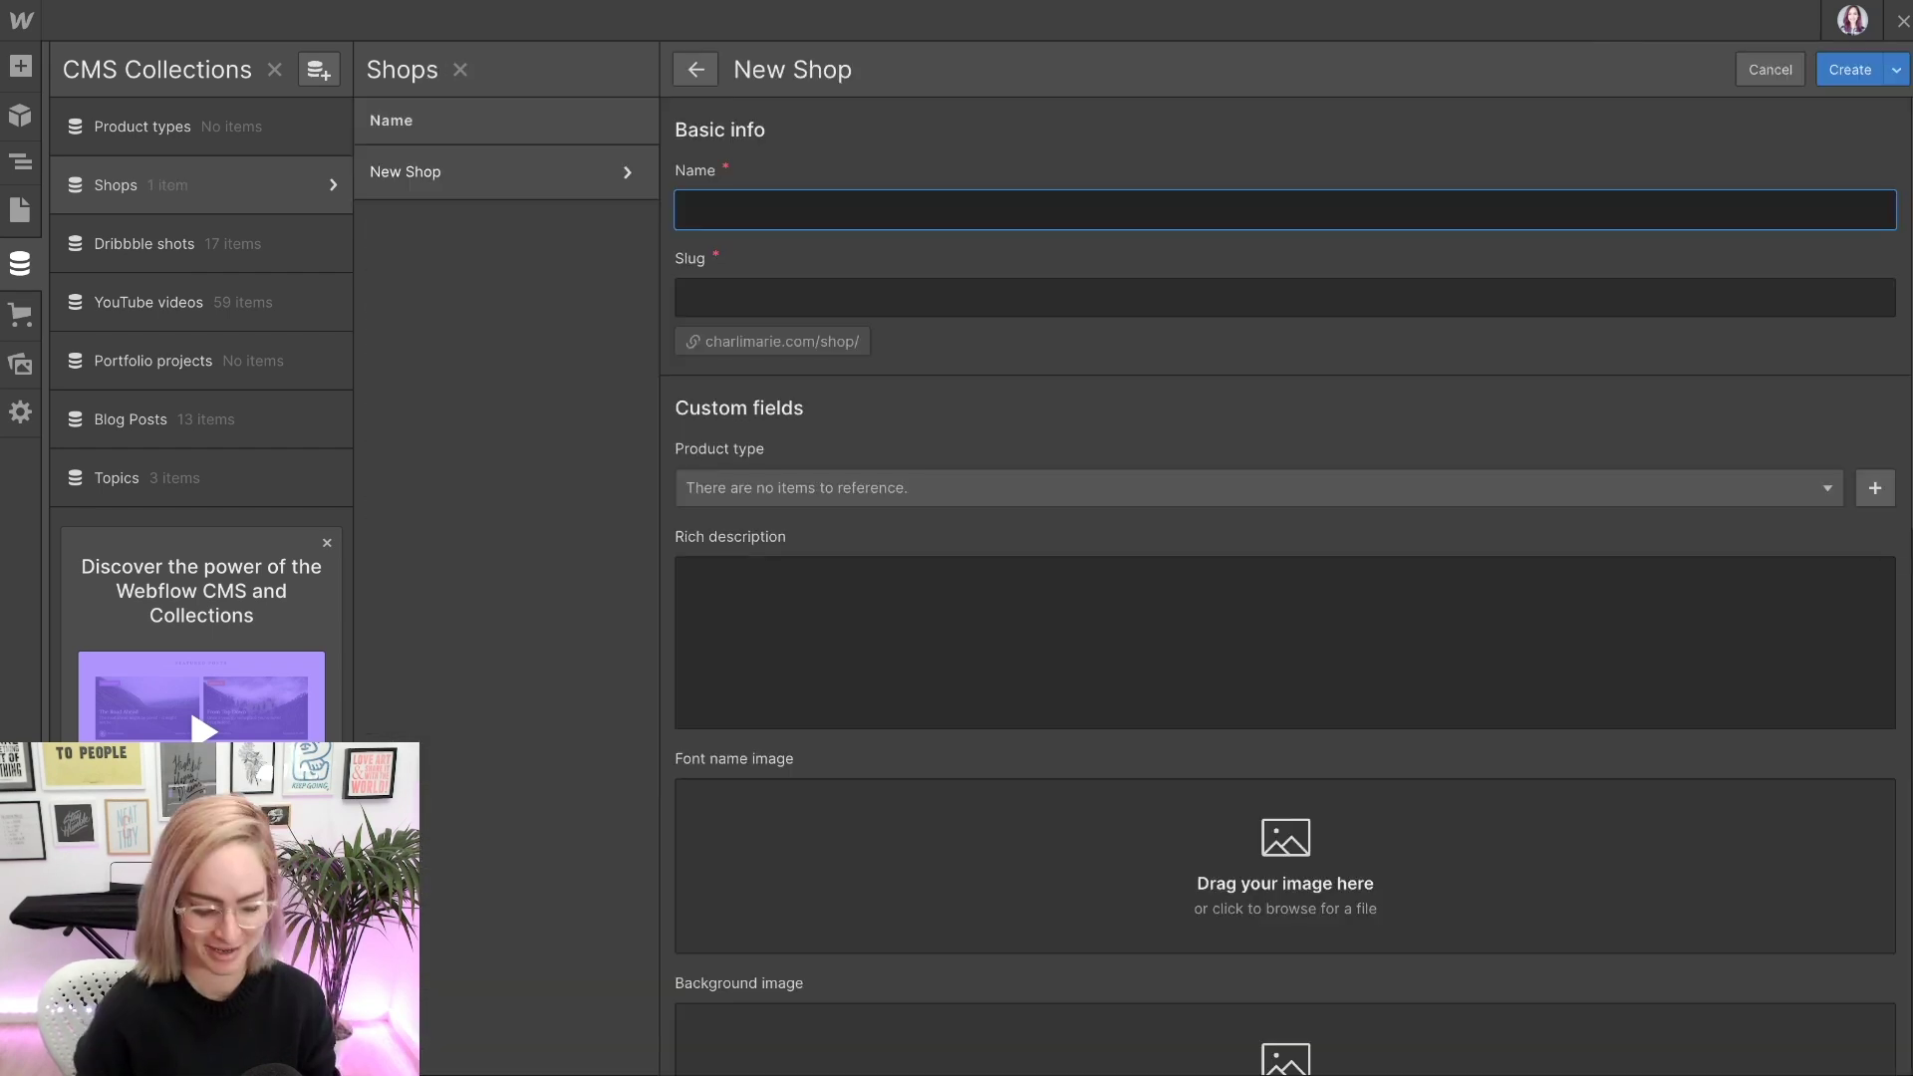
# - Name the new Shops item "Grayscale" with the slug "grayscale"
pyautogui.write('Grayscakl')
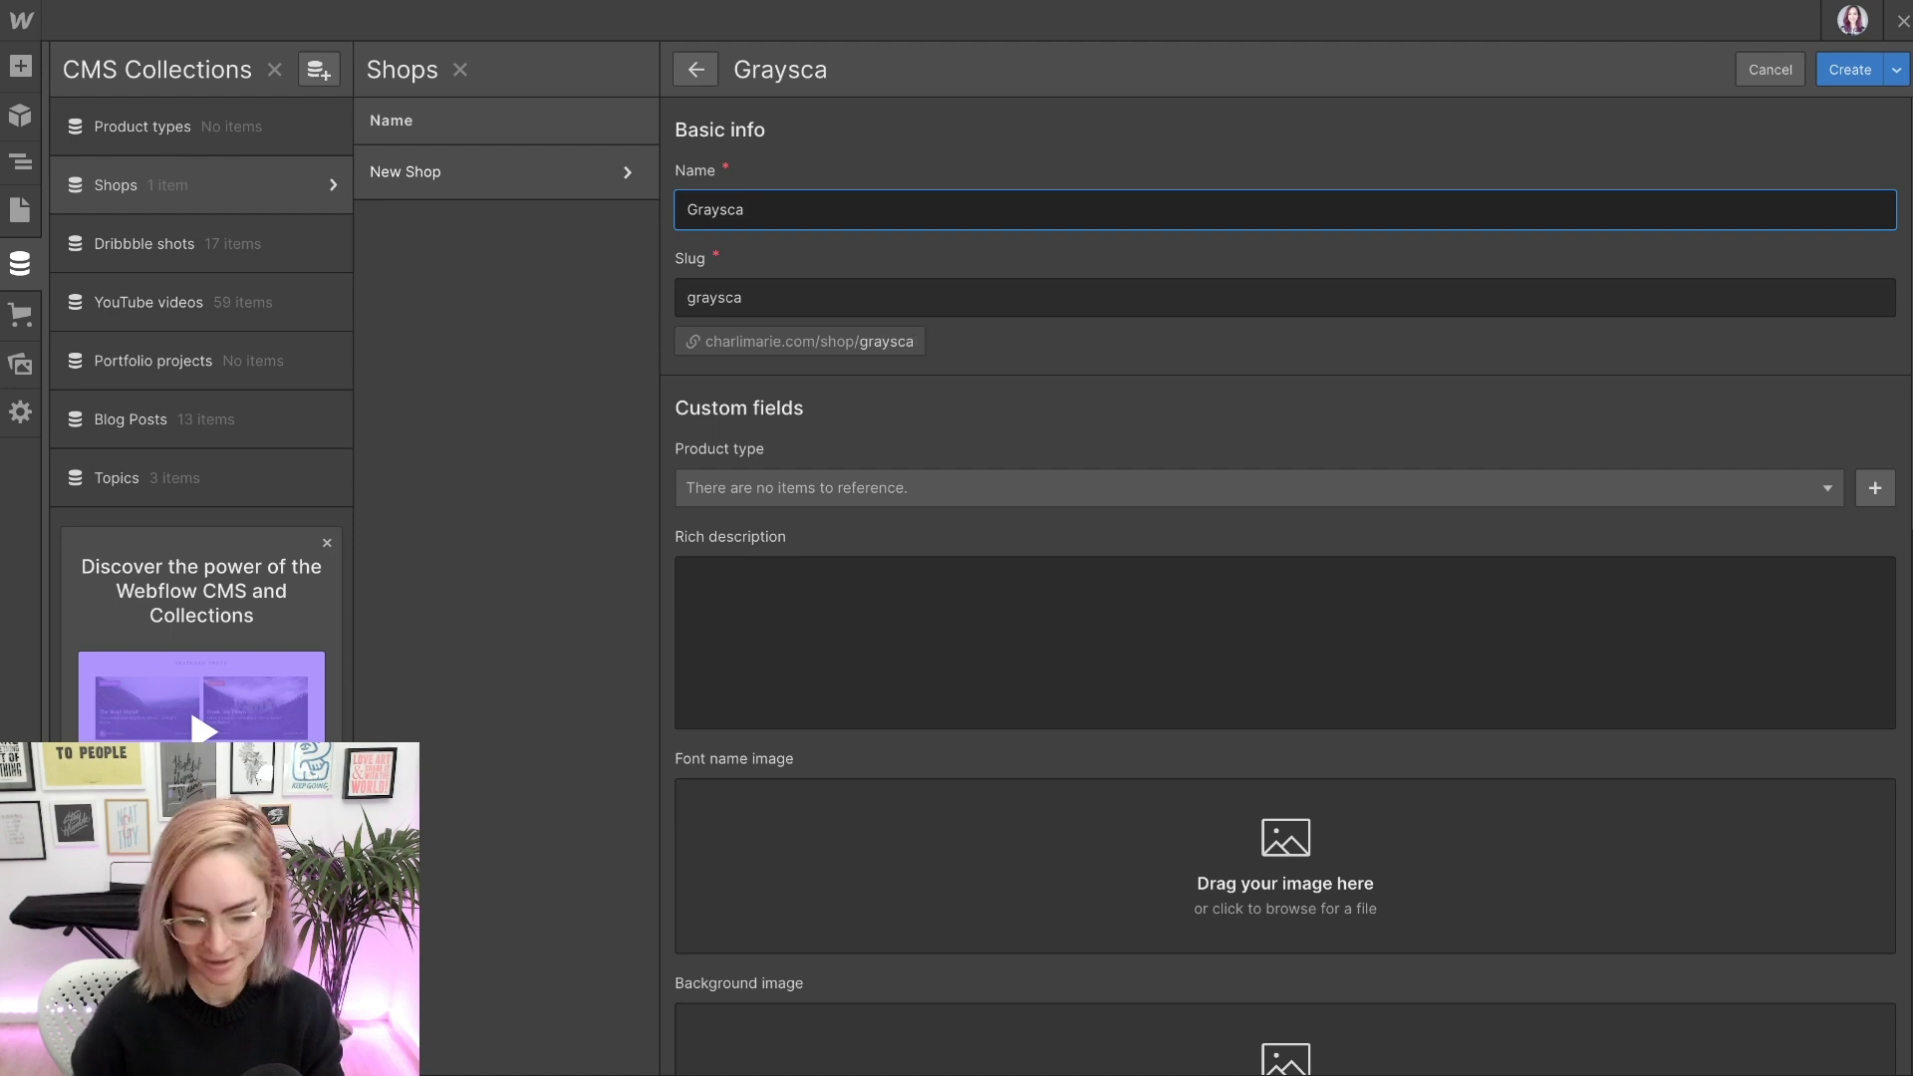
pyautogui.click(1176, 409)
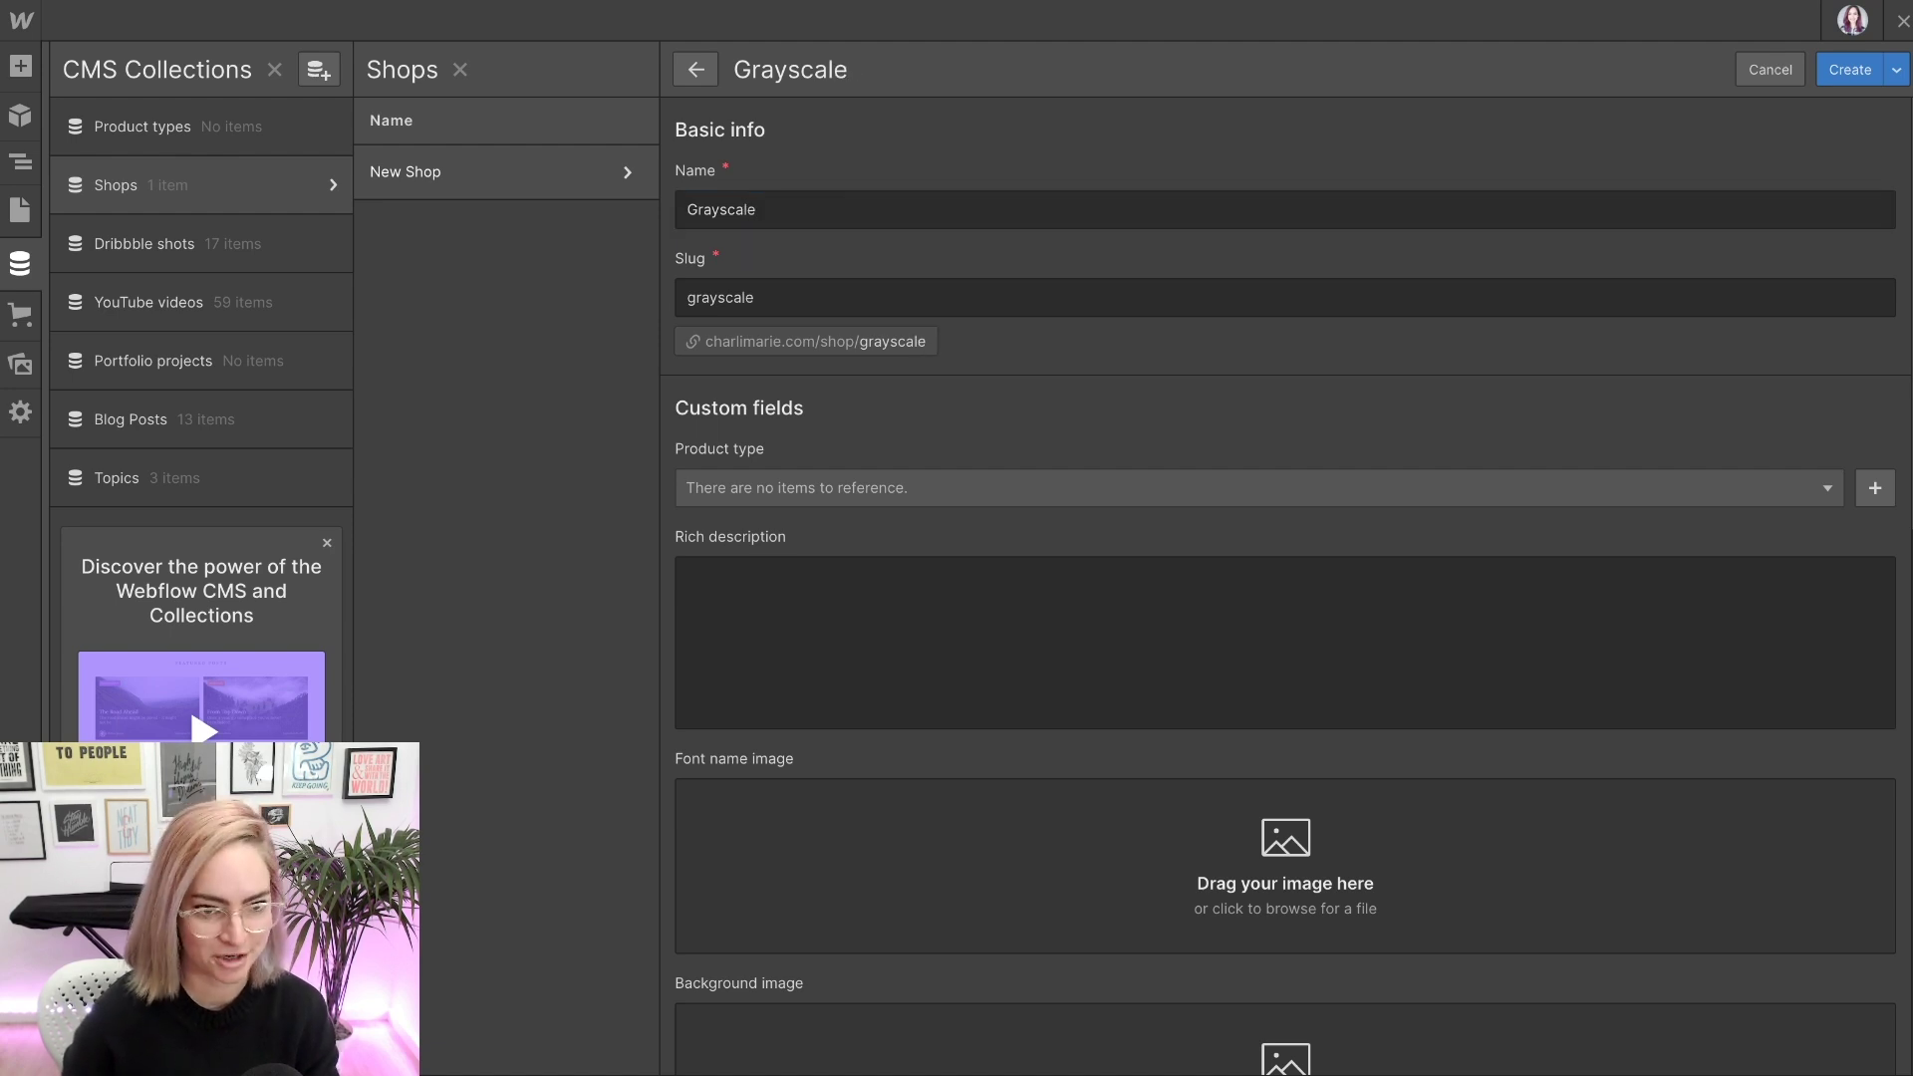
pyautogui.scroll(-3, 1286, 598)
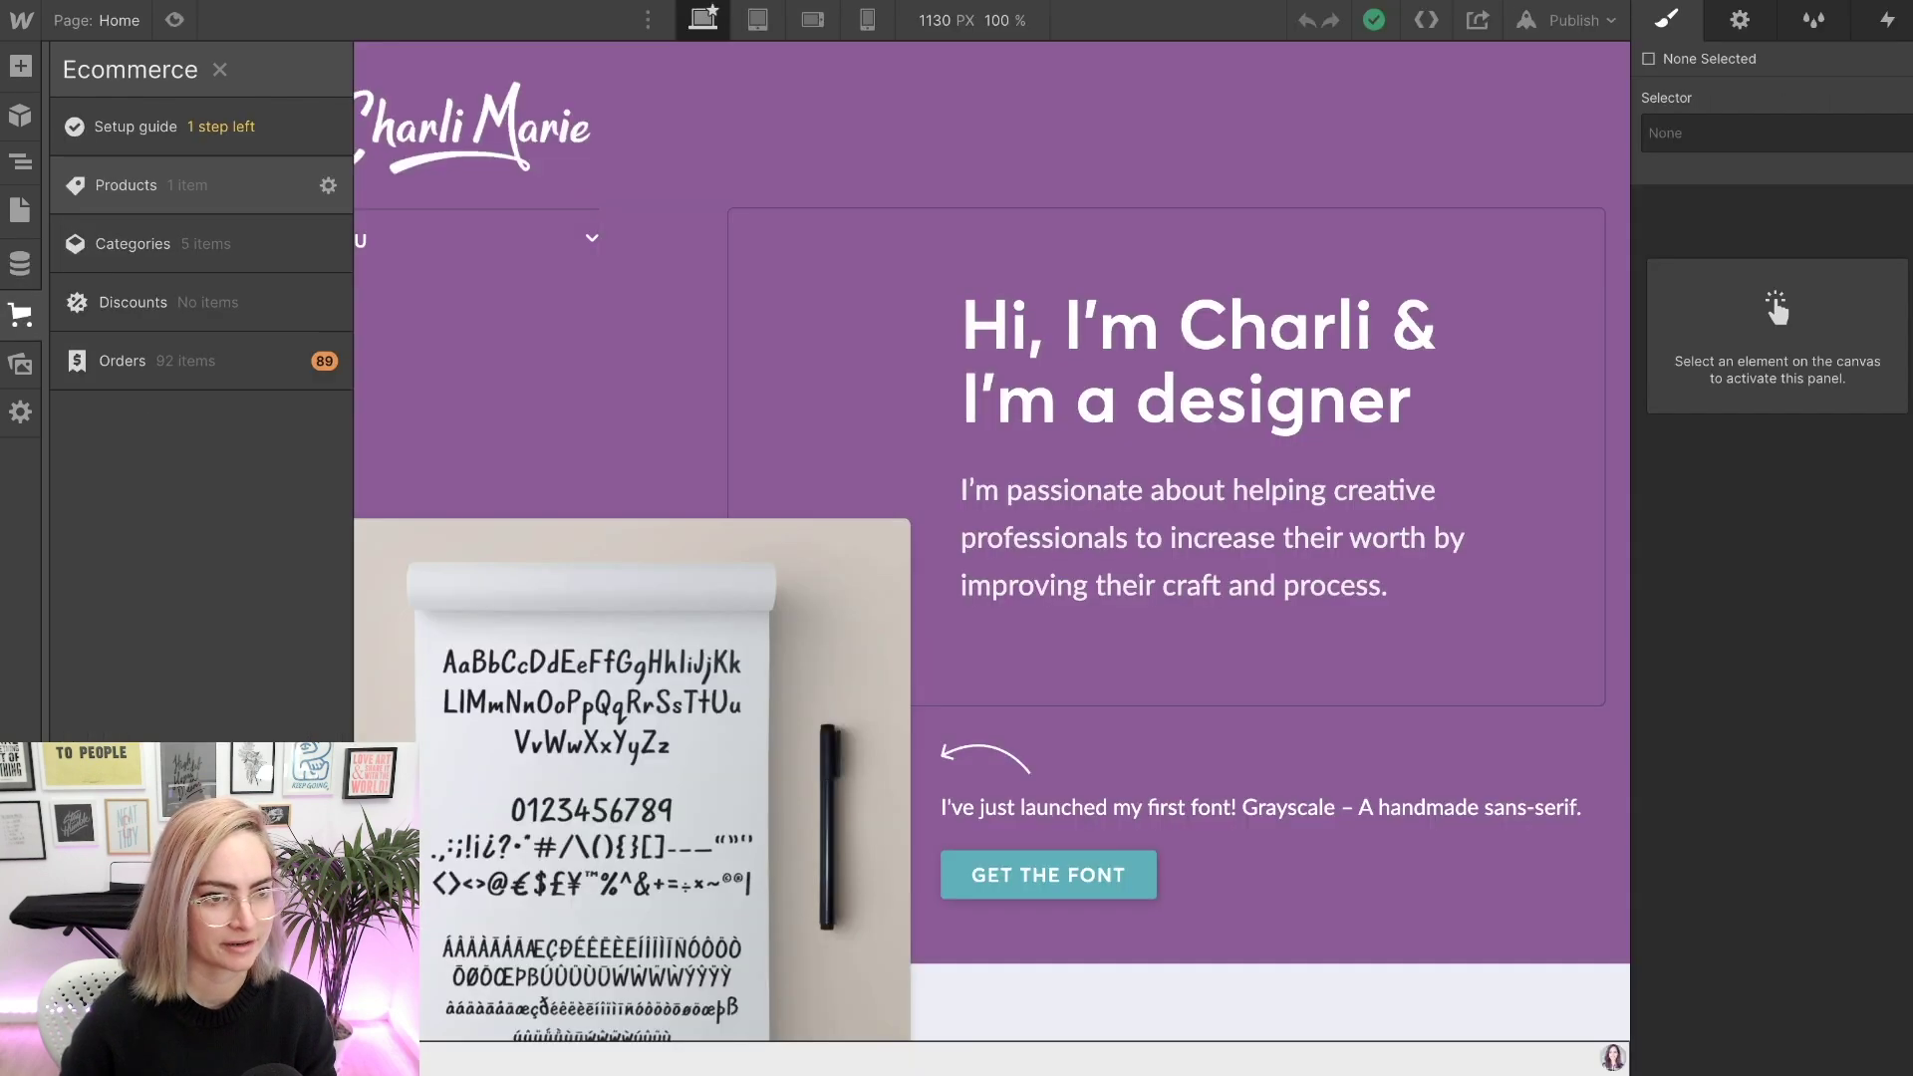
# - Copy the description "A handmade sans-serif font" from the existing Grayscale product in Ecommerce
pyautogui.click(125, 186)
pyautogui.click(448, 180)
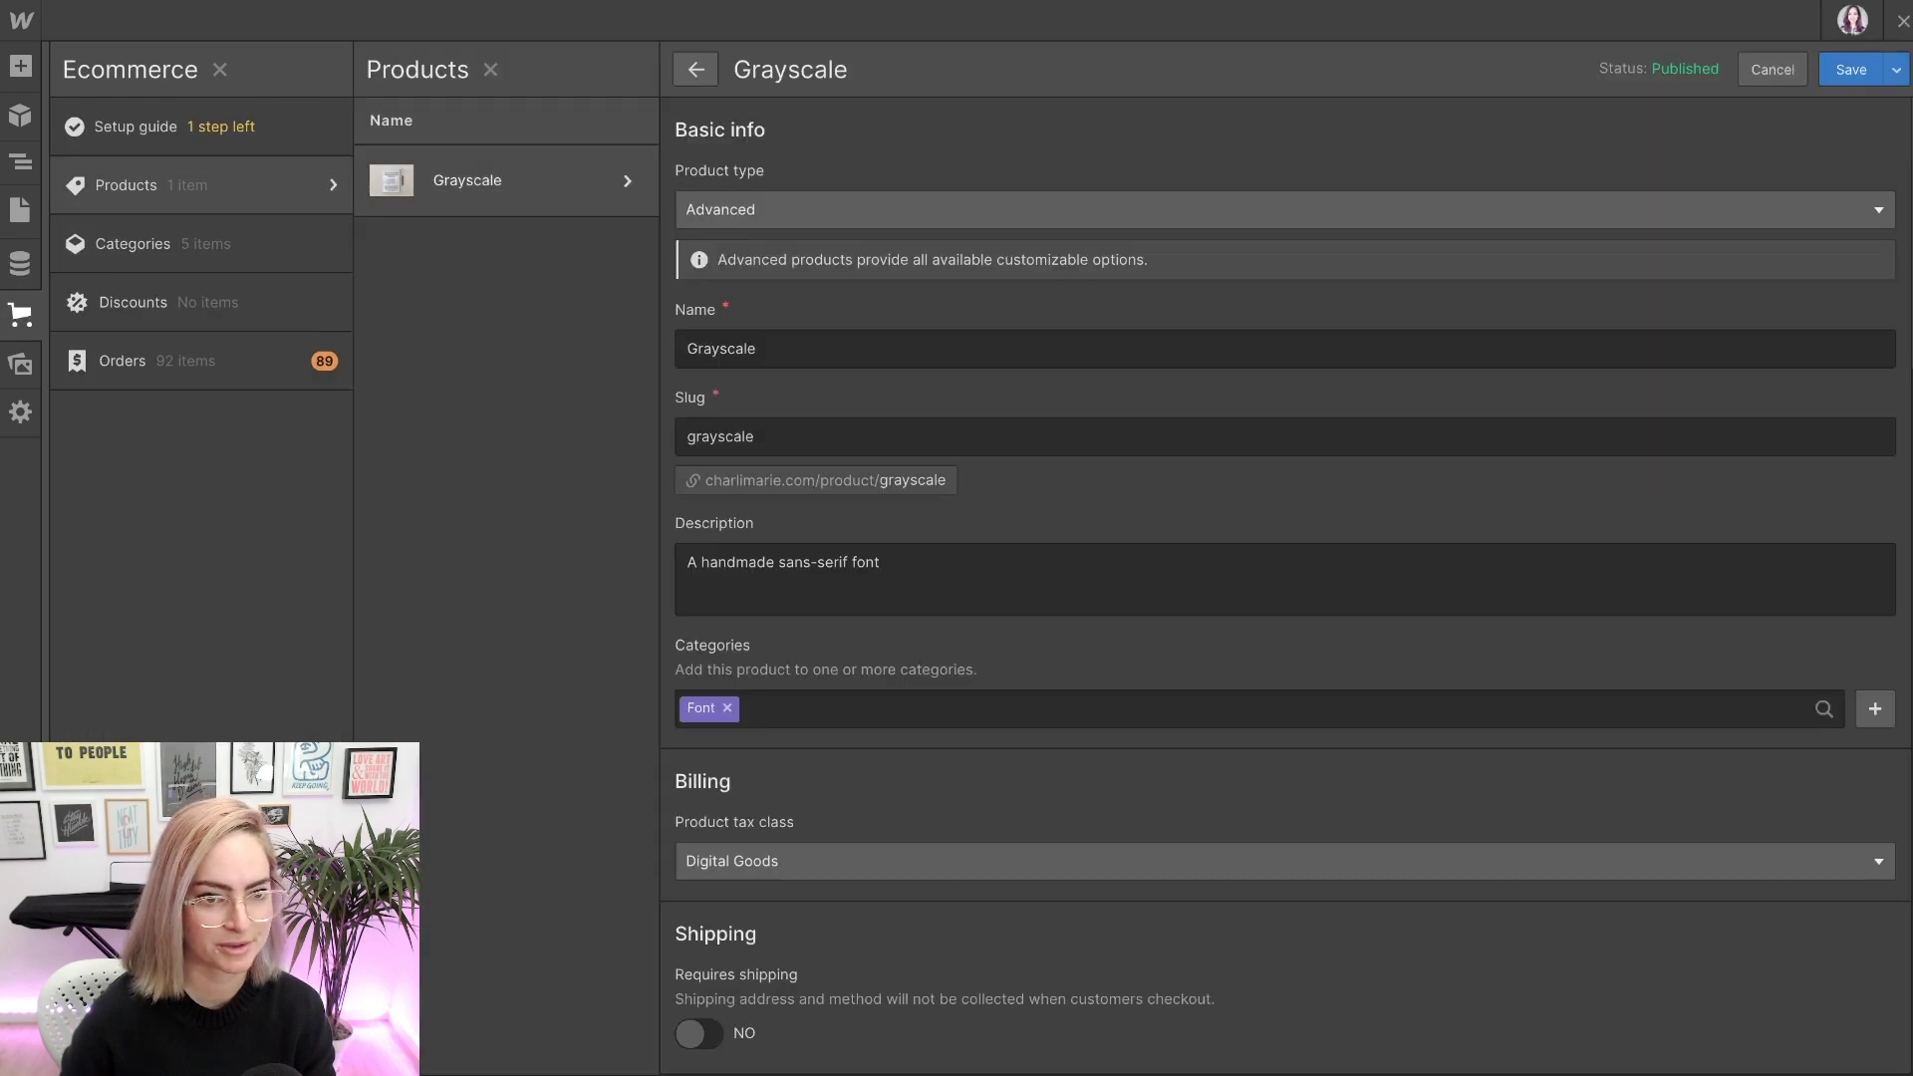
pyautogui.click(1285, 210)
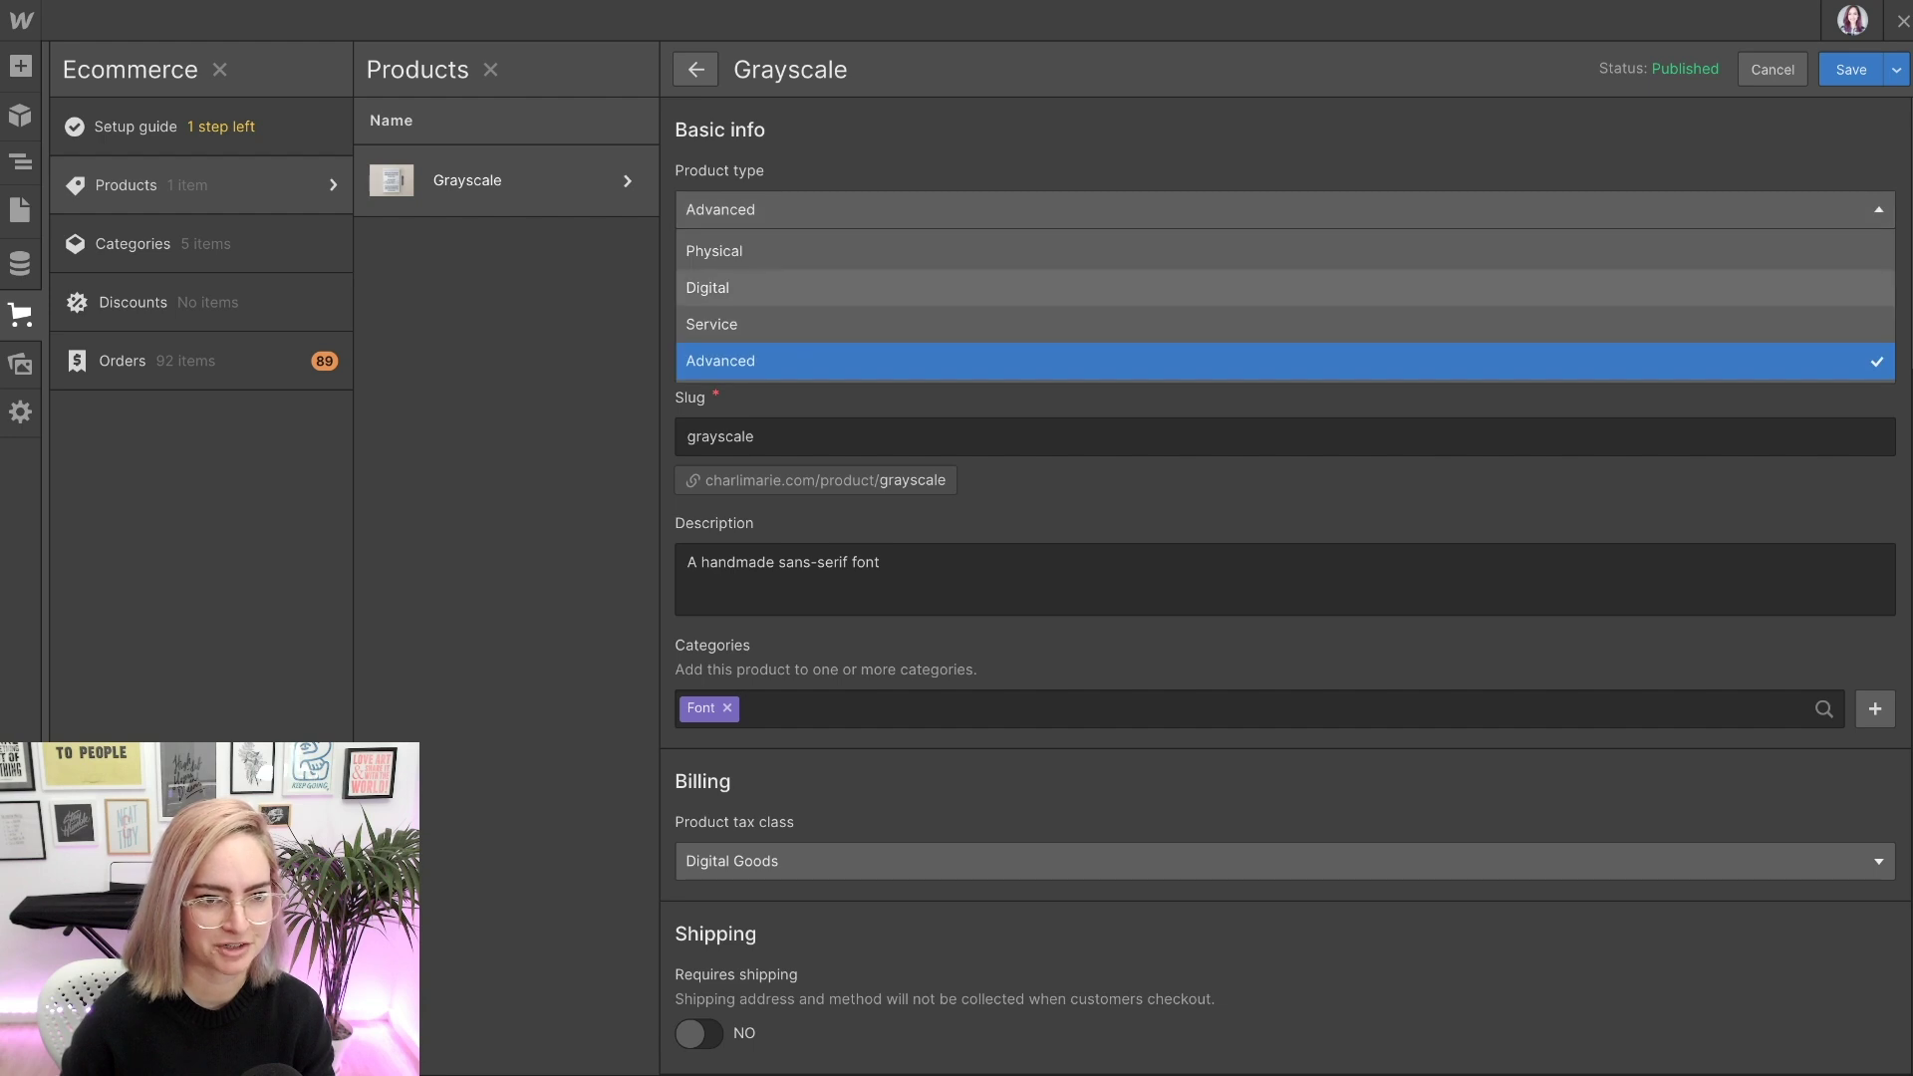
pyautogui.press('Return')
pyautogui.tripleClick(809, 562)
pyautogui.hotkey('ctrl', 'c')
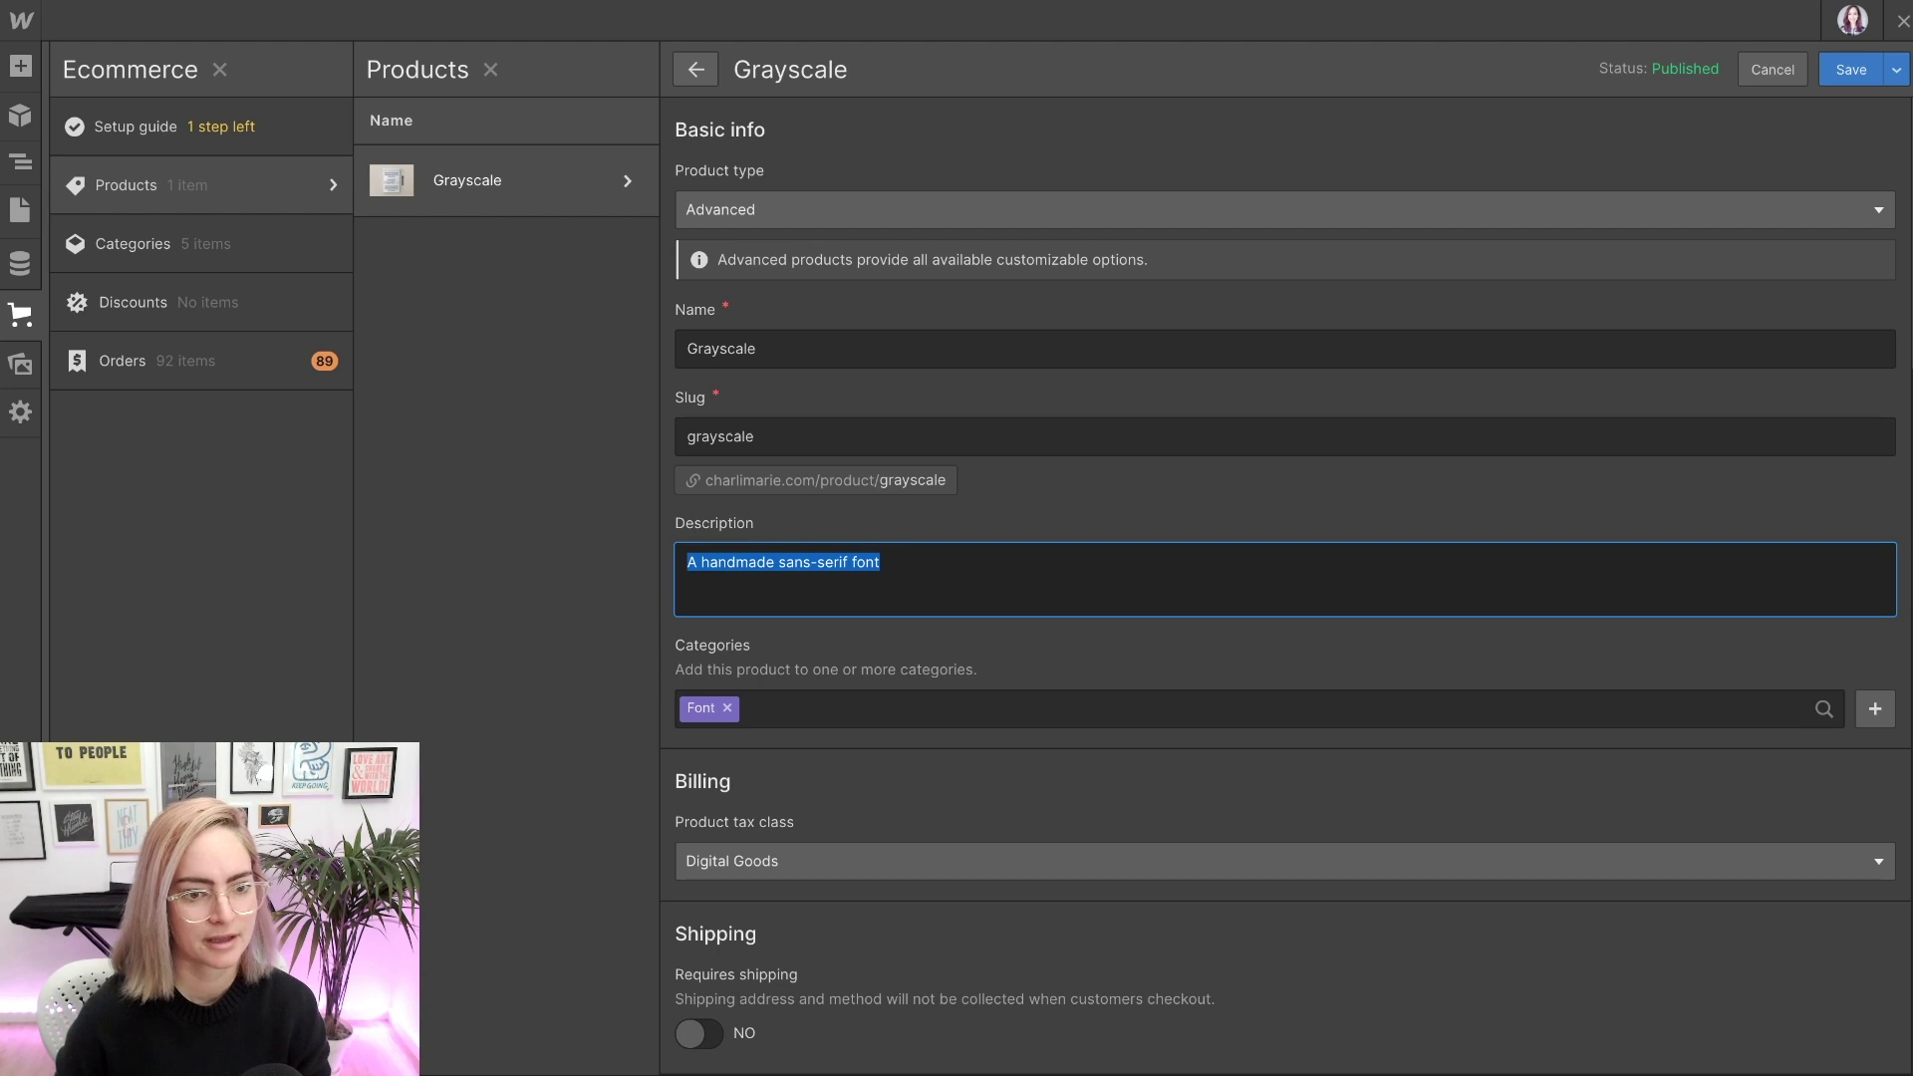
pyautogui.scroll(-6, 1285, 583)
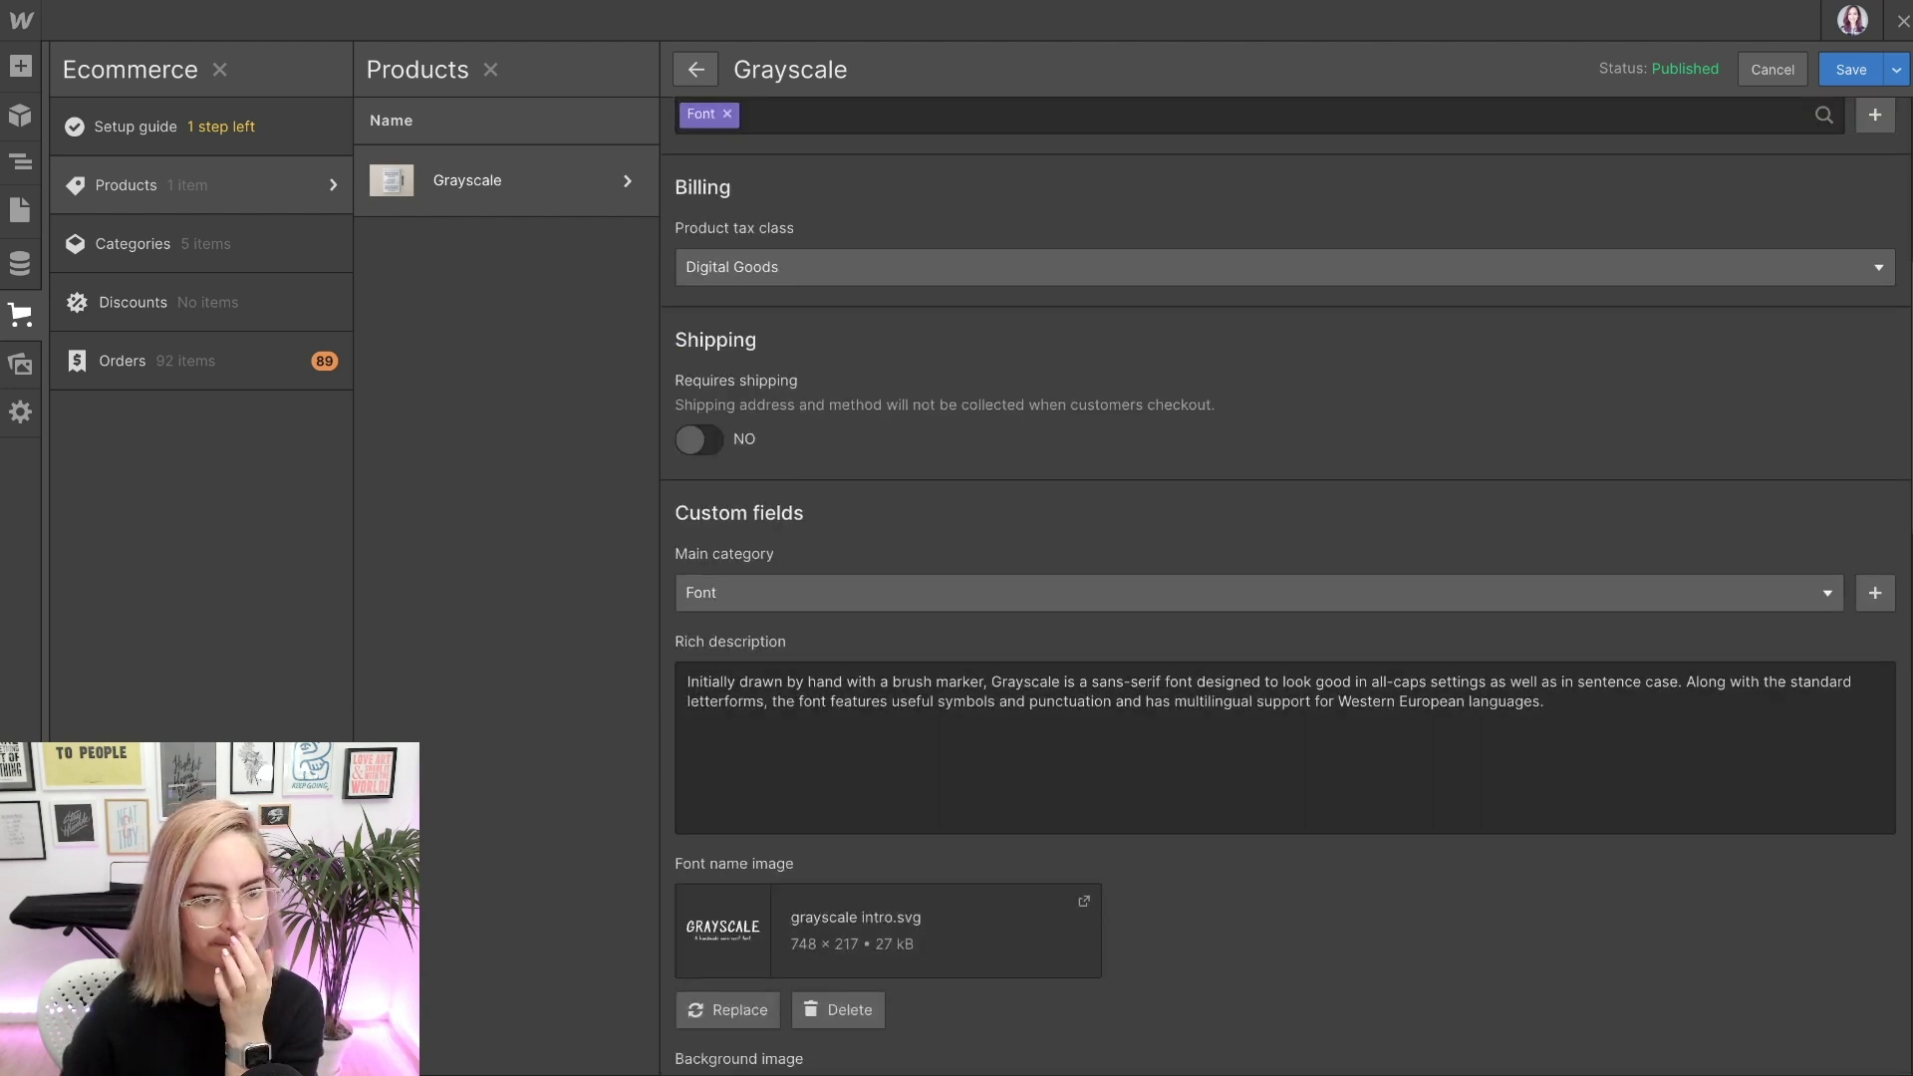
pyautogui.scroll(4, 1285, 582)
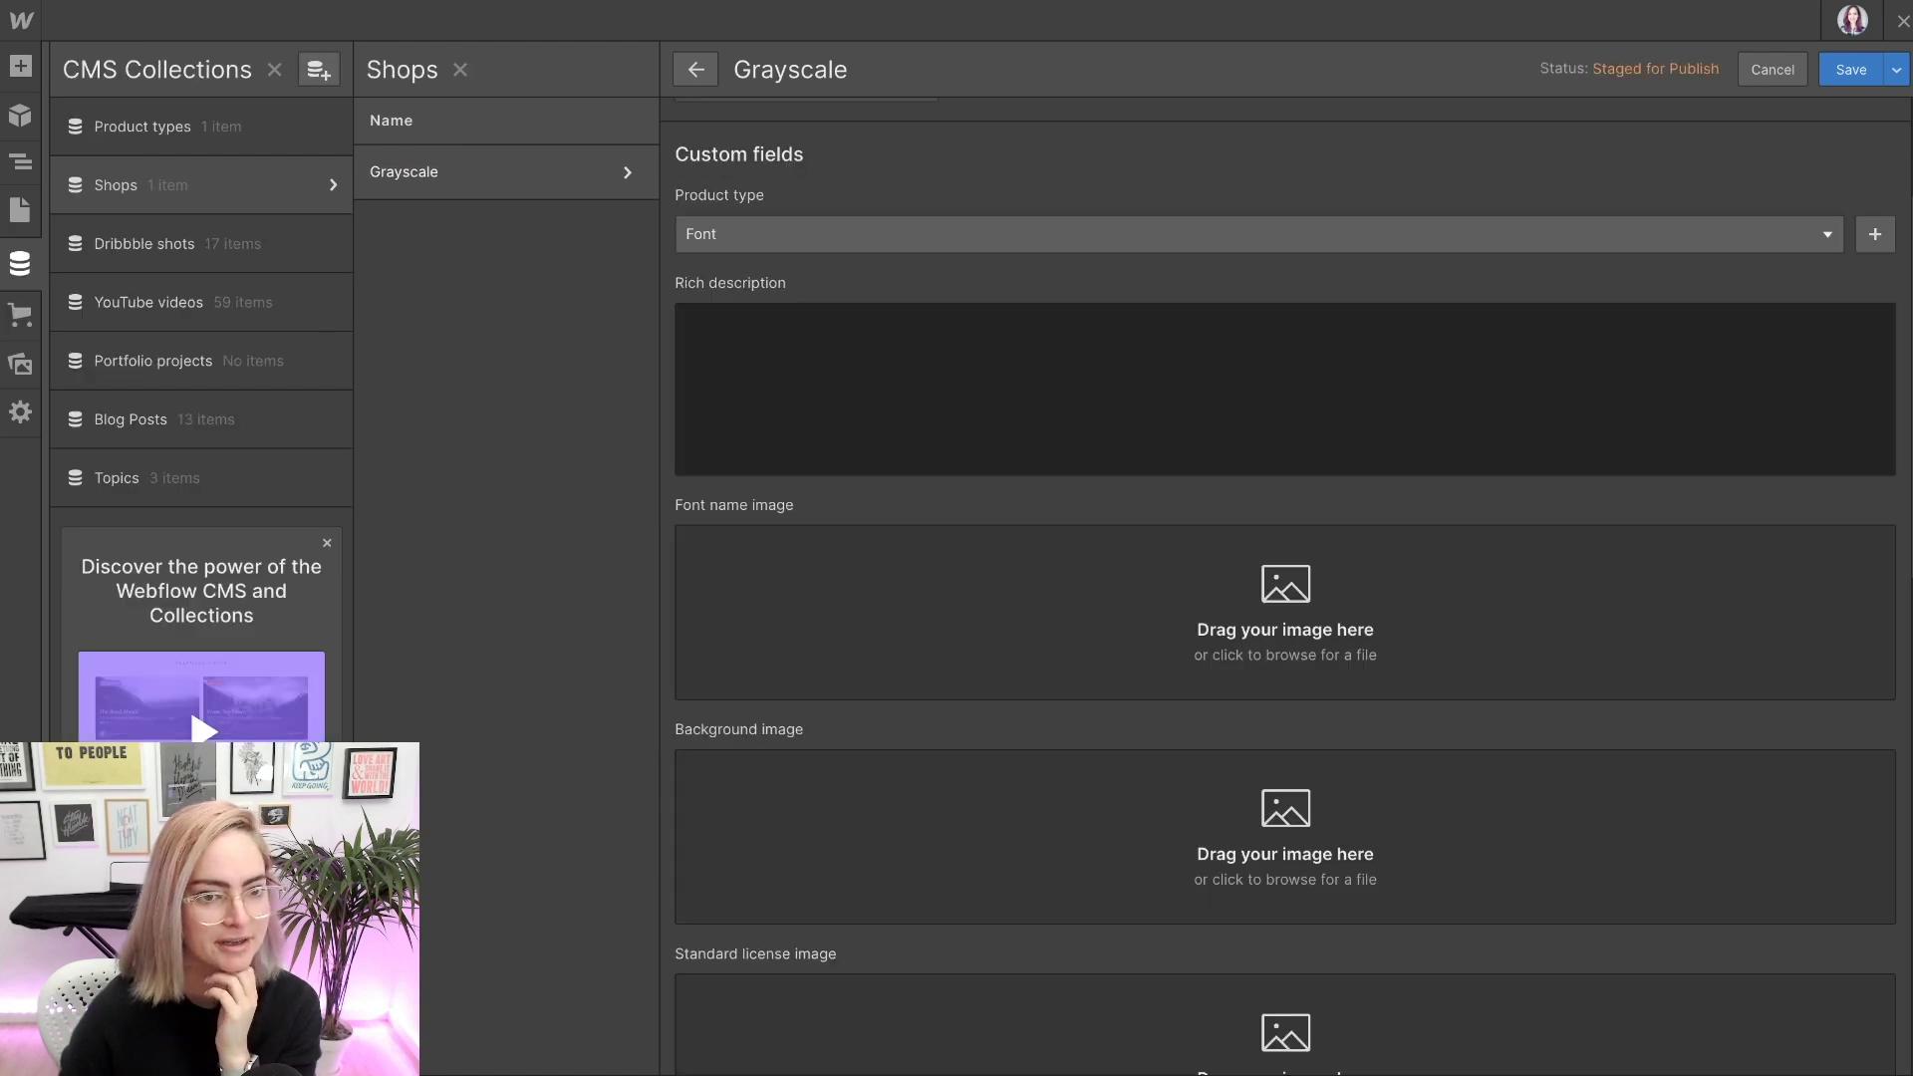
# - Add a Plain text field "Description" to the Shops collection, place it directly below Product type, and save the collection
pyautogui.press('Escape')
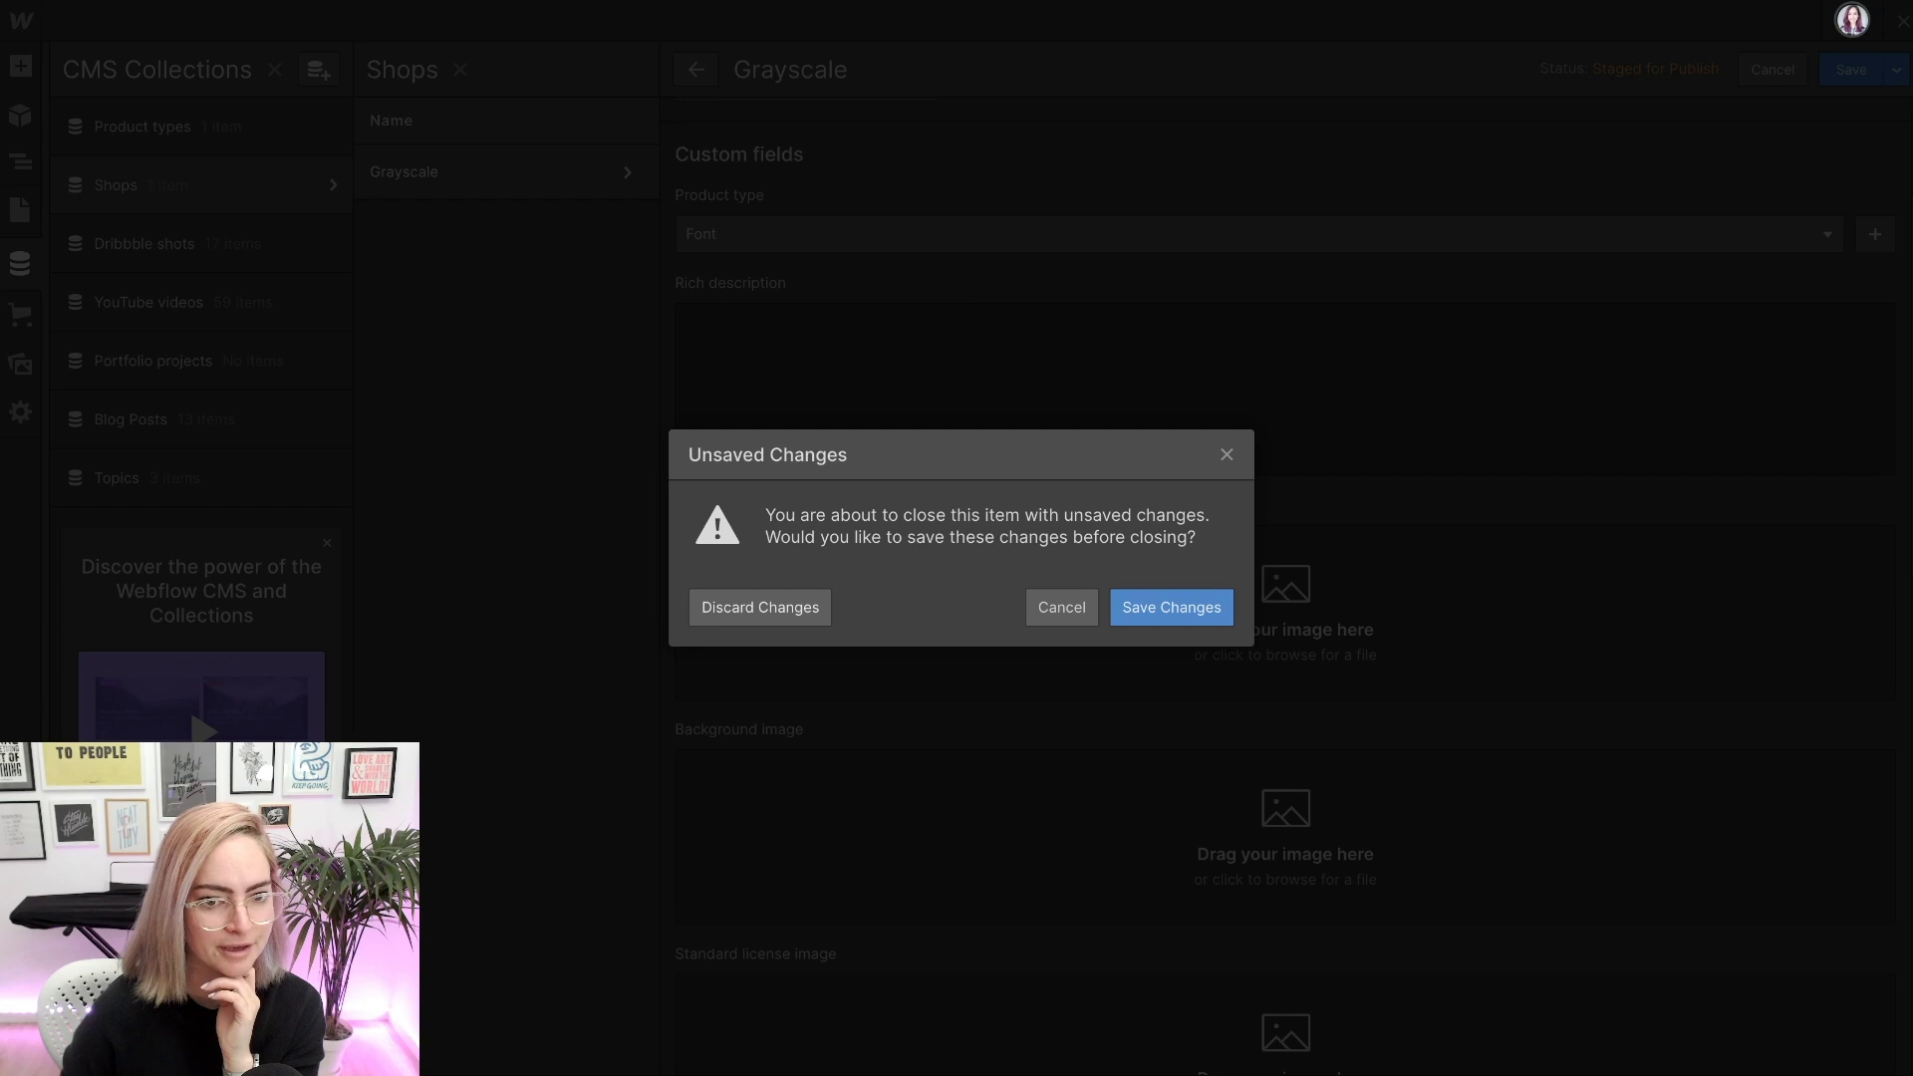
pyautogui.click(760, 606)
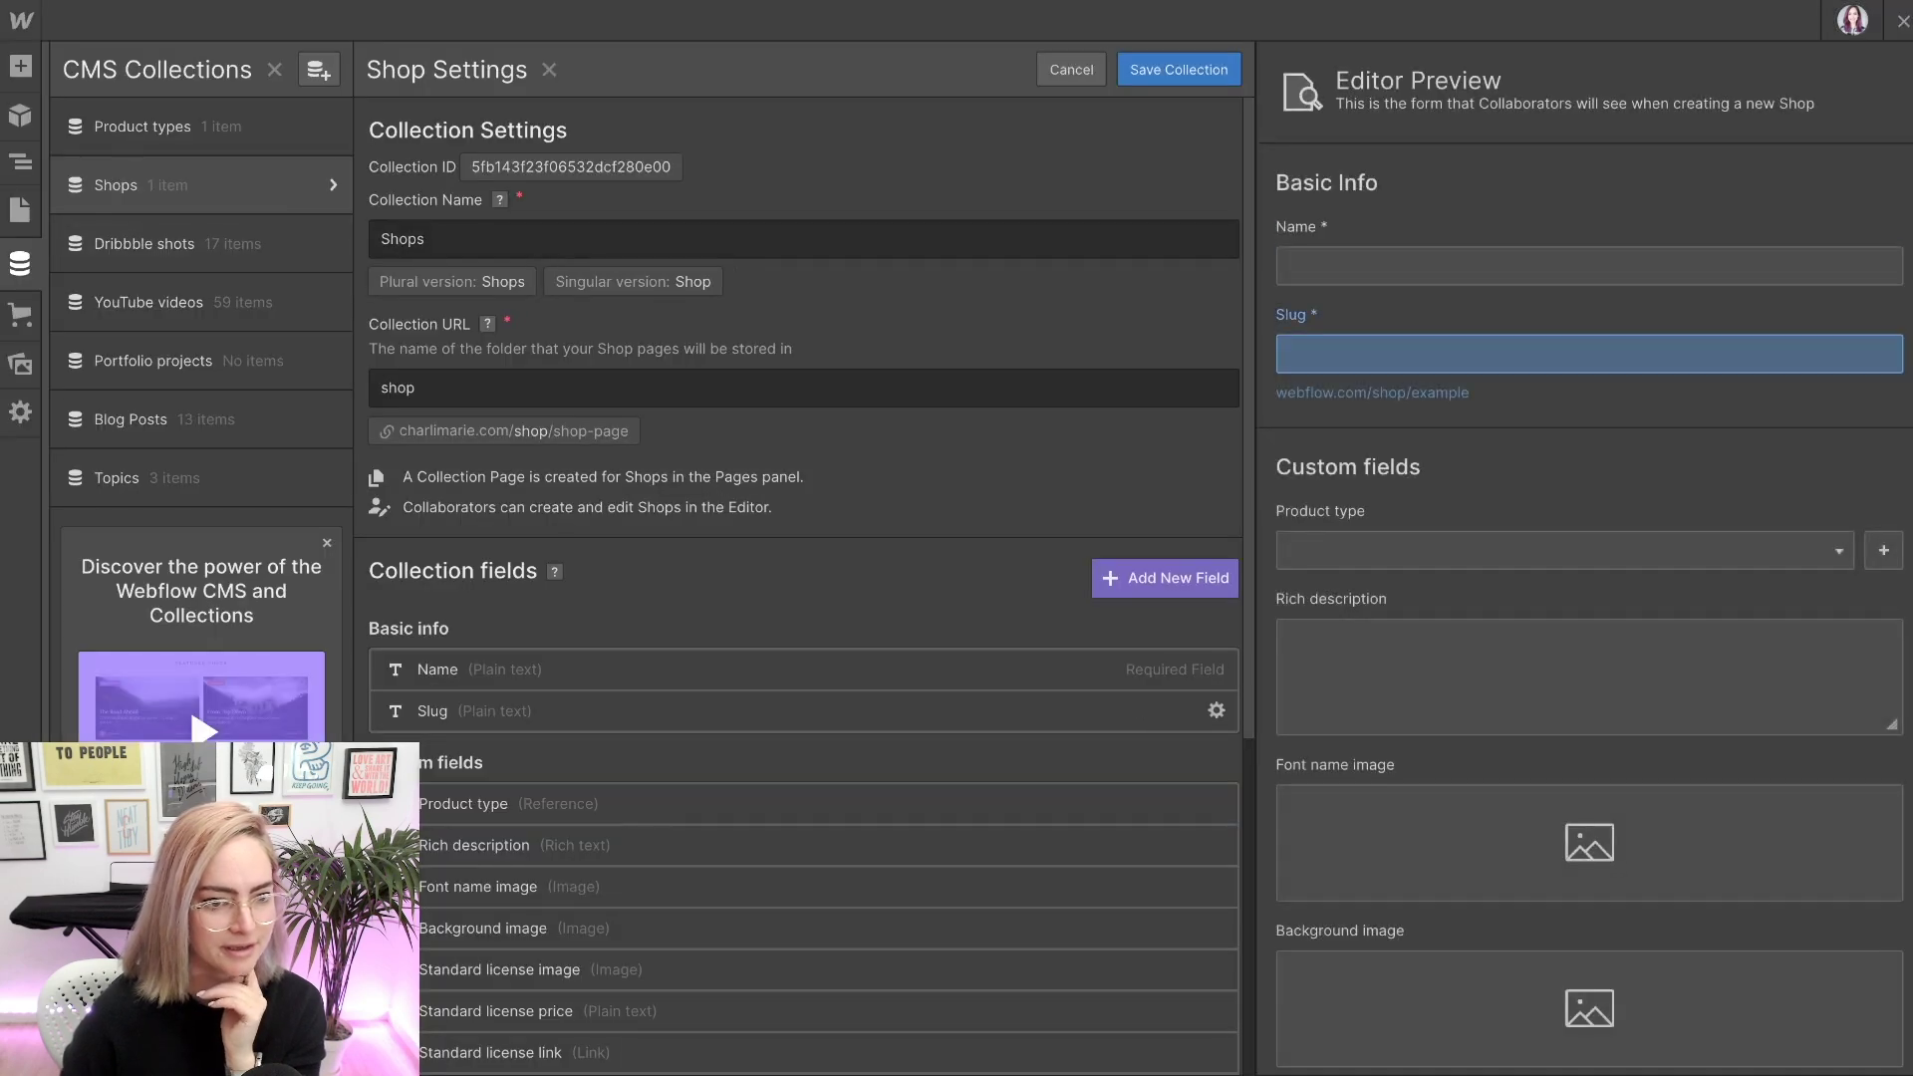
pyautogui.scroll(-4, 797, 597)
pyautogui.click(448, 921)
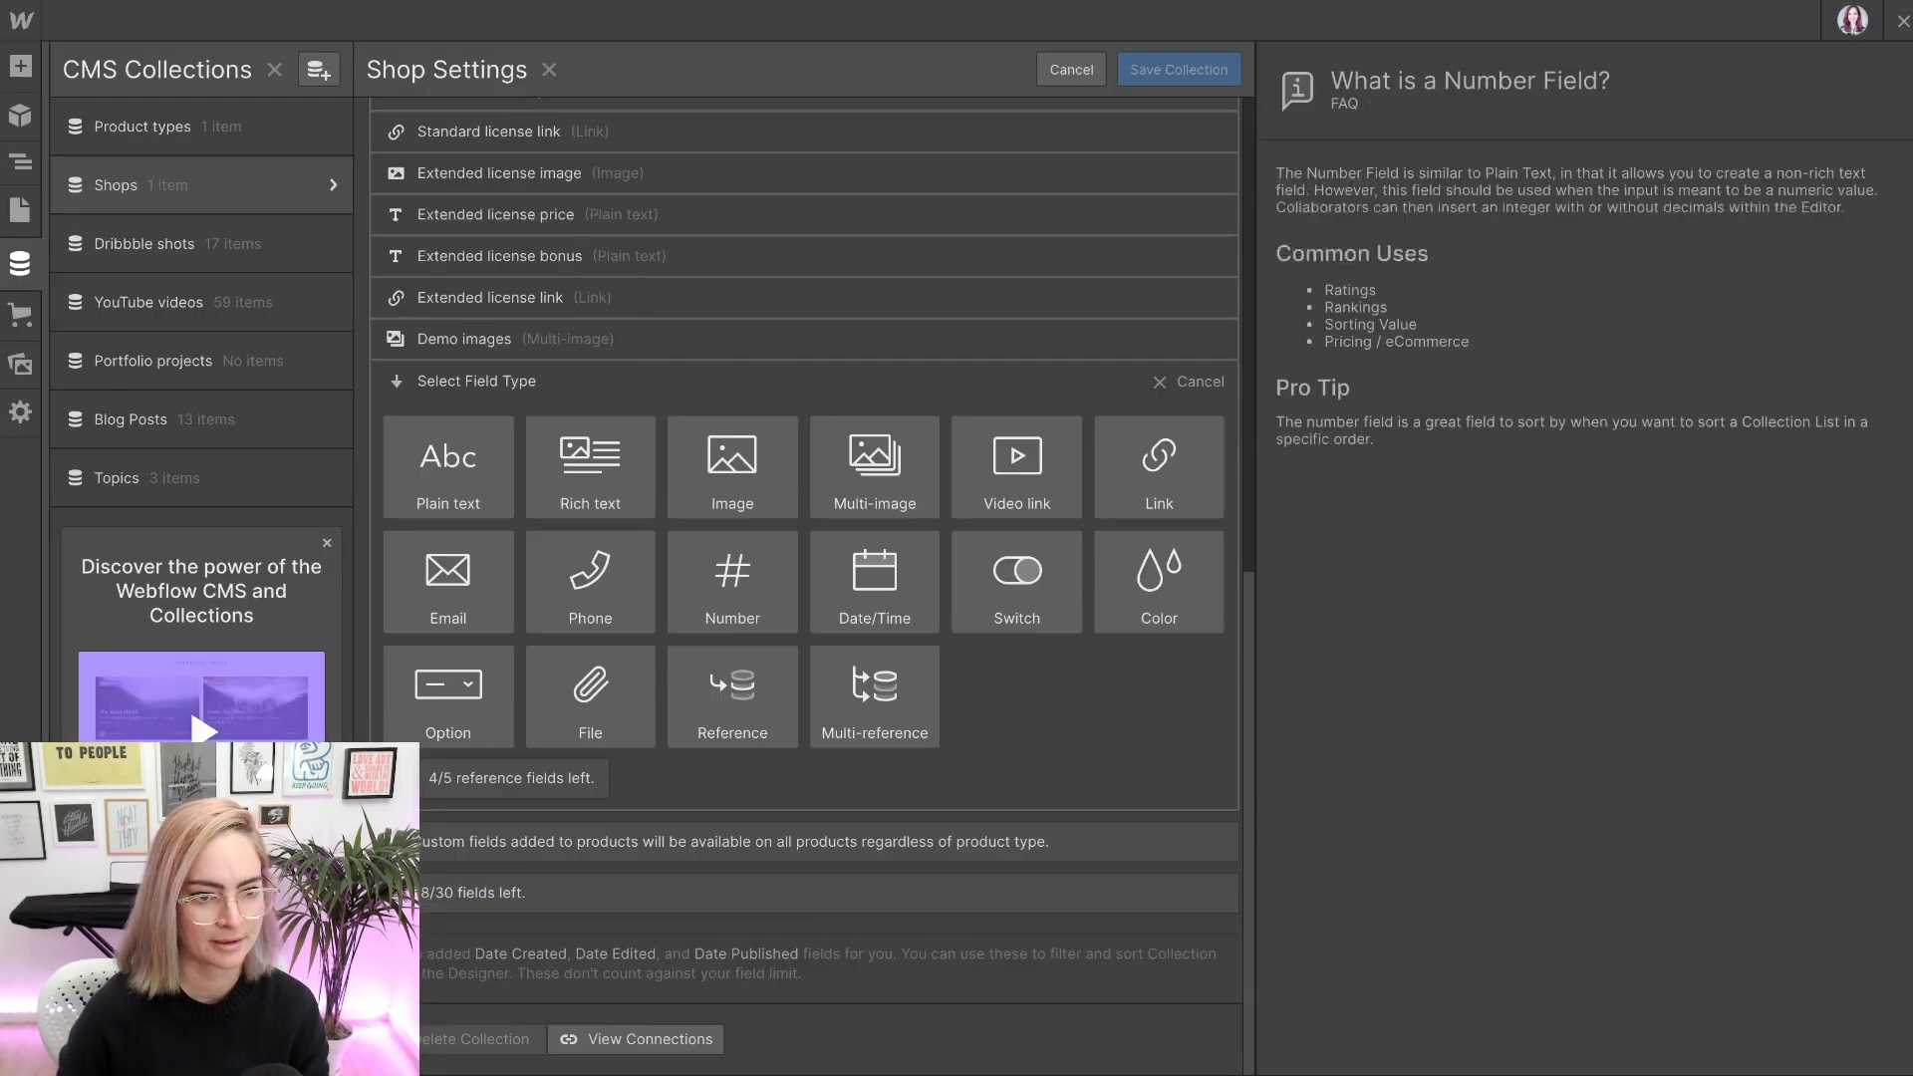
pyautogui.click(448, 465)
pyautogui.write('Description')
pyautogui.click(1178, 388)
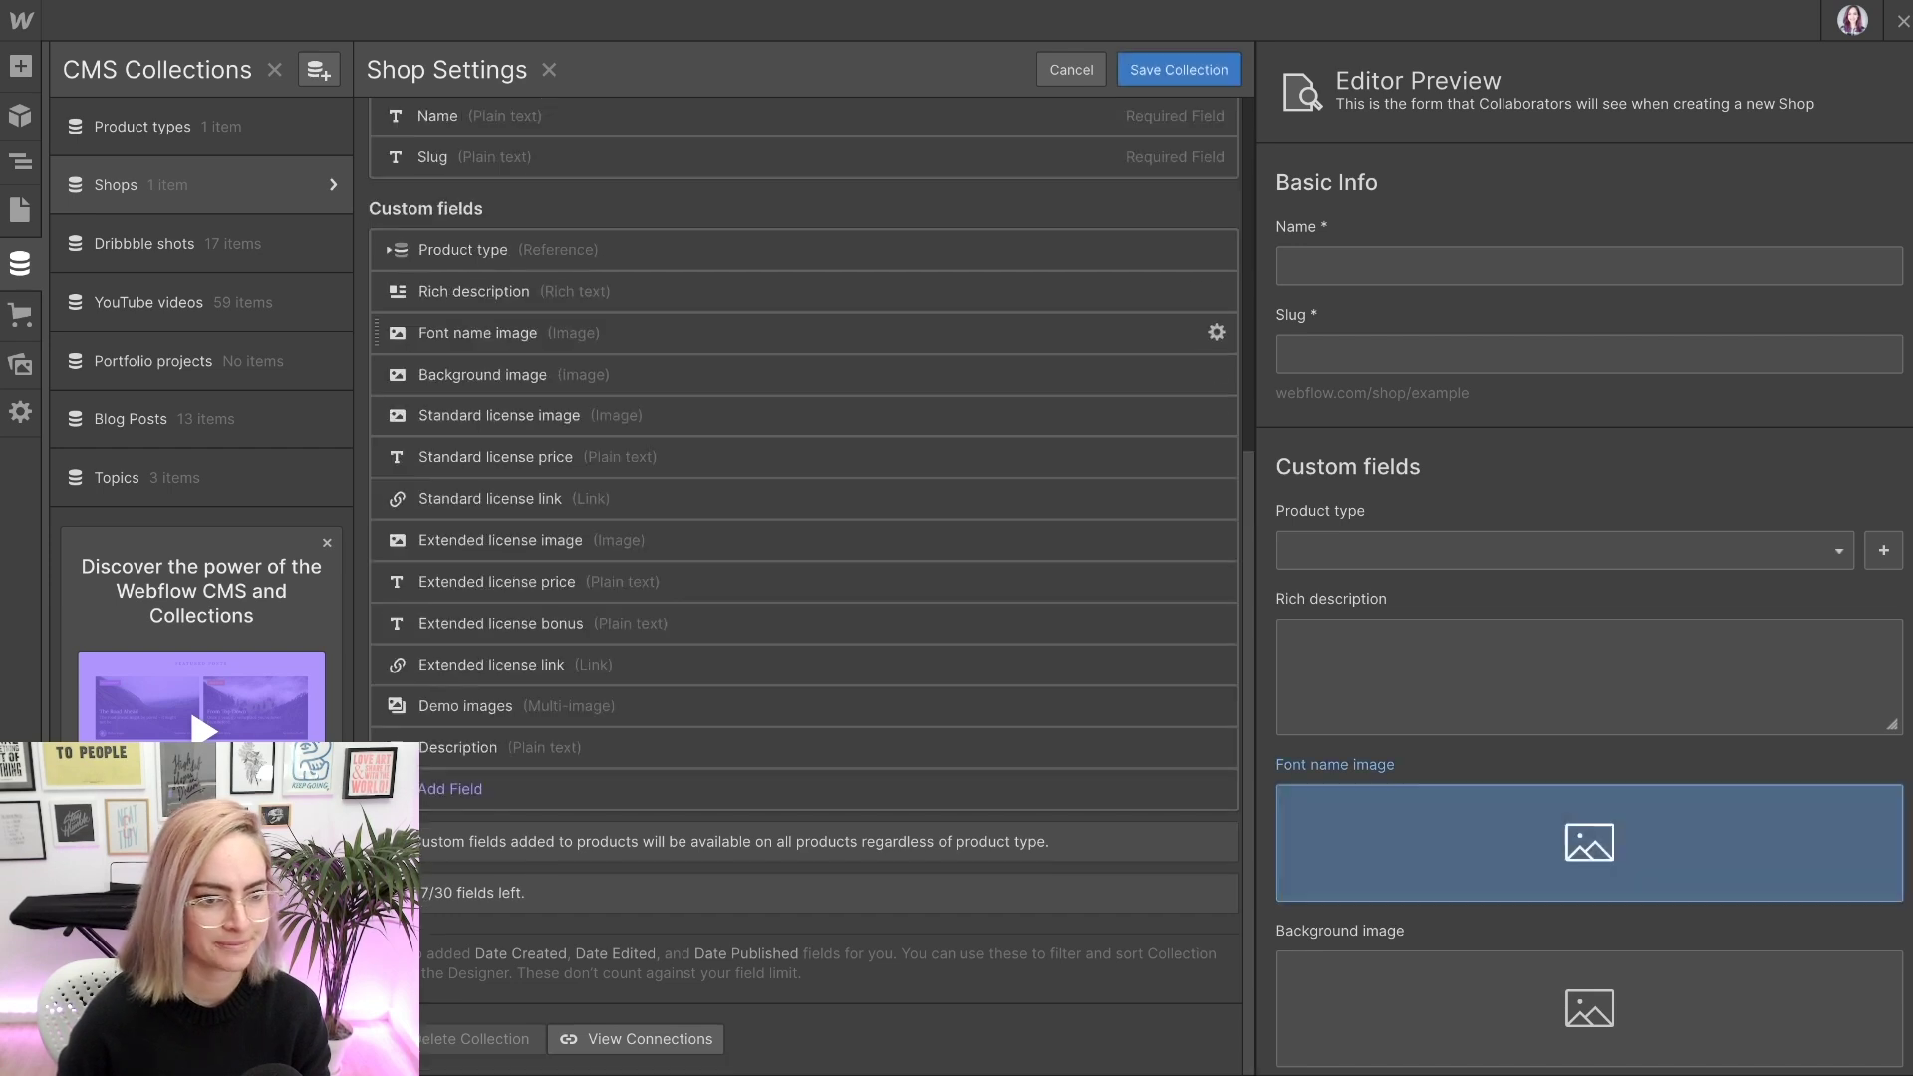
pyautogui.moveTo(377, 742); pyautogui.dragTo(393, 274)
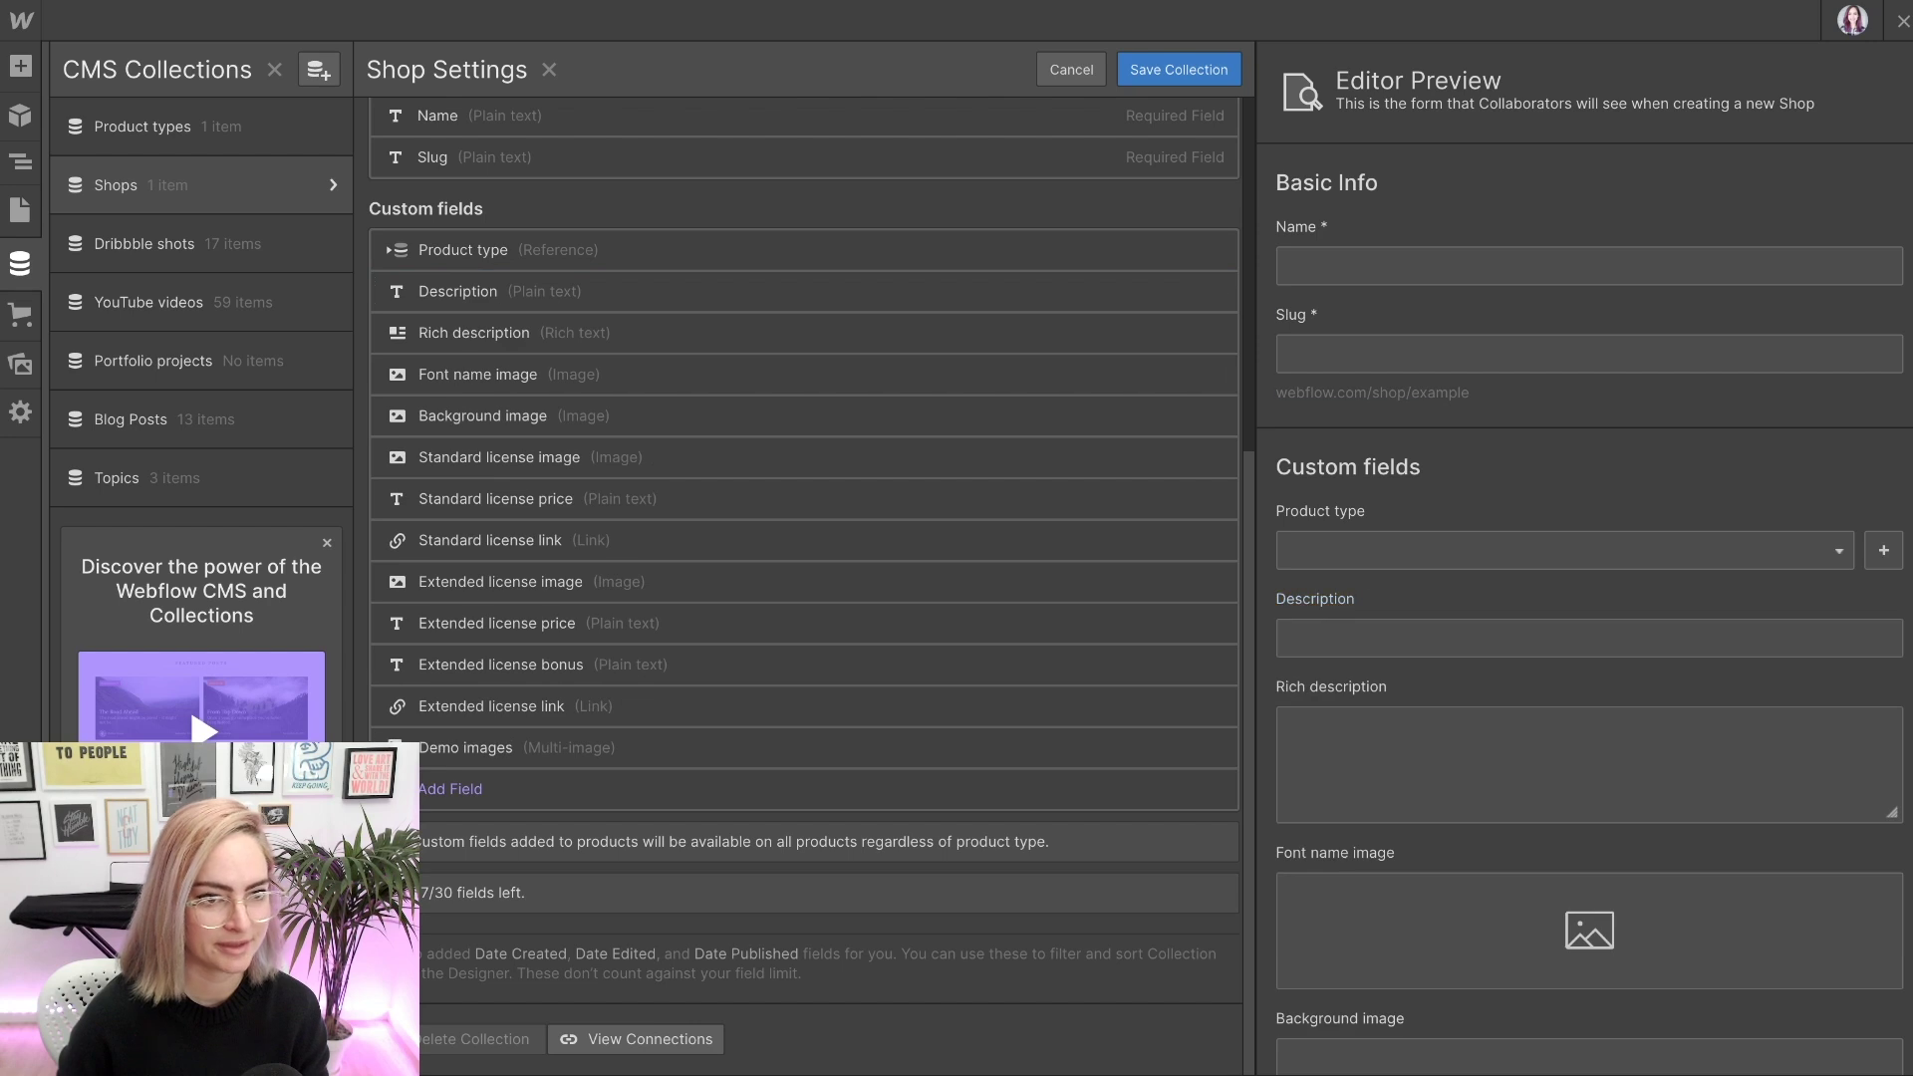
pyautogui.click(1179, 68)
# - Paste the copied text into the Description of the Grayscale shop item
pyautogui.click(403, 171)
pyautogui.click(1285, 572)
pyautogui.hotkey('ctrl', 'v')
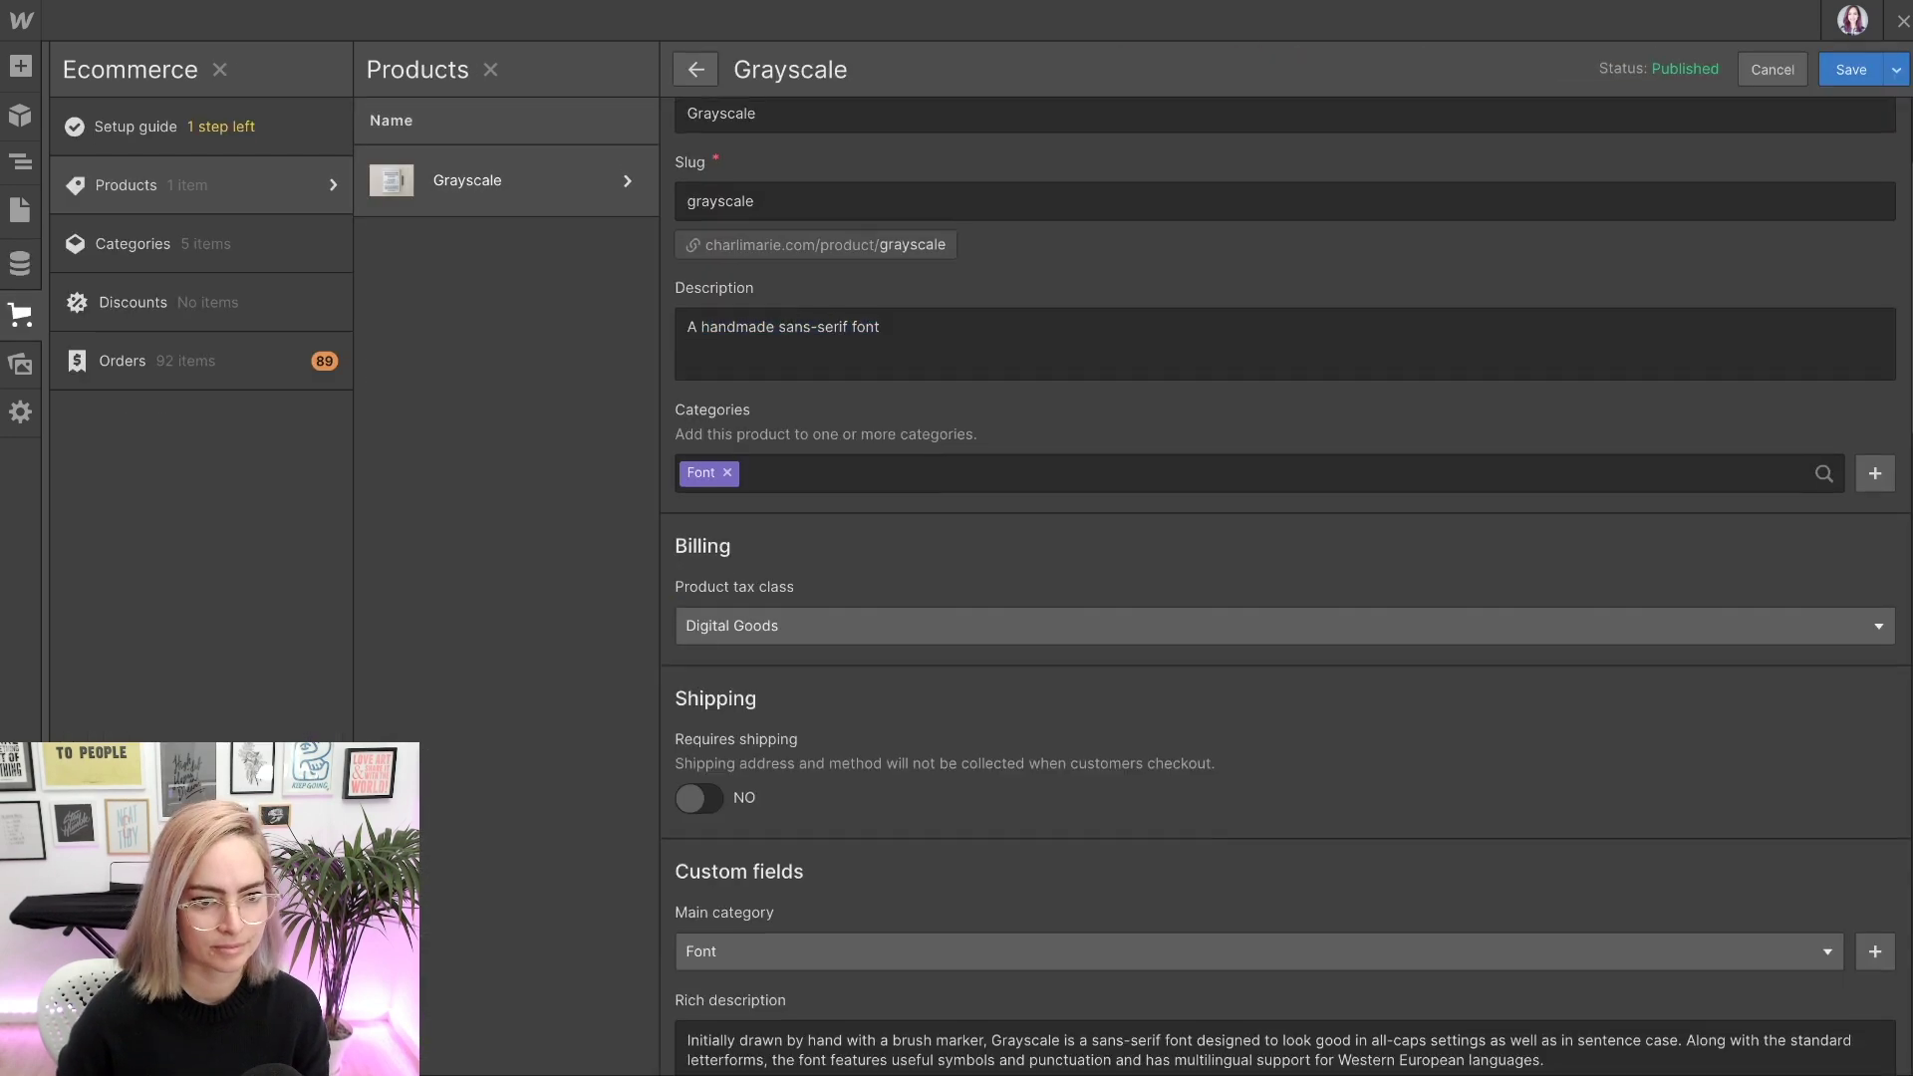
pyautogui.scroll(-10, 1285, 598)
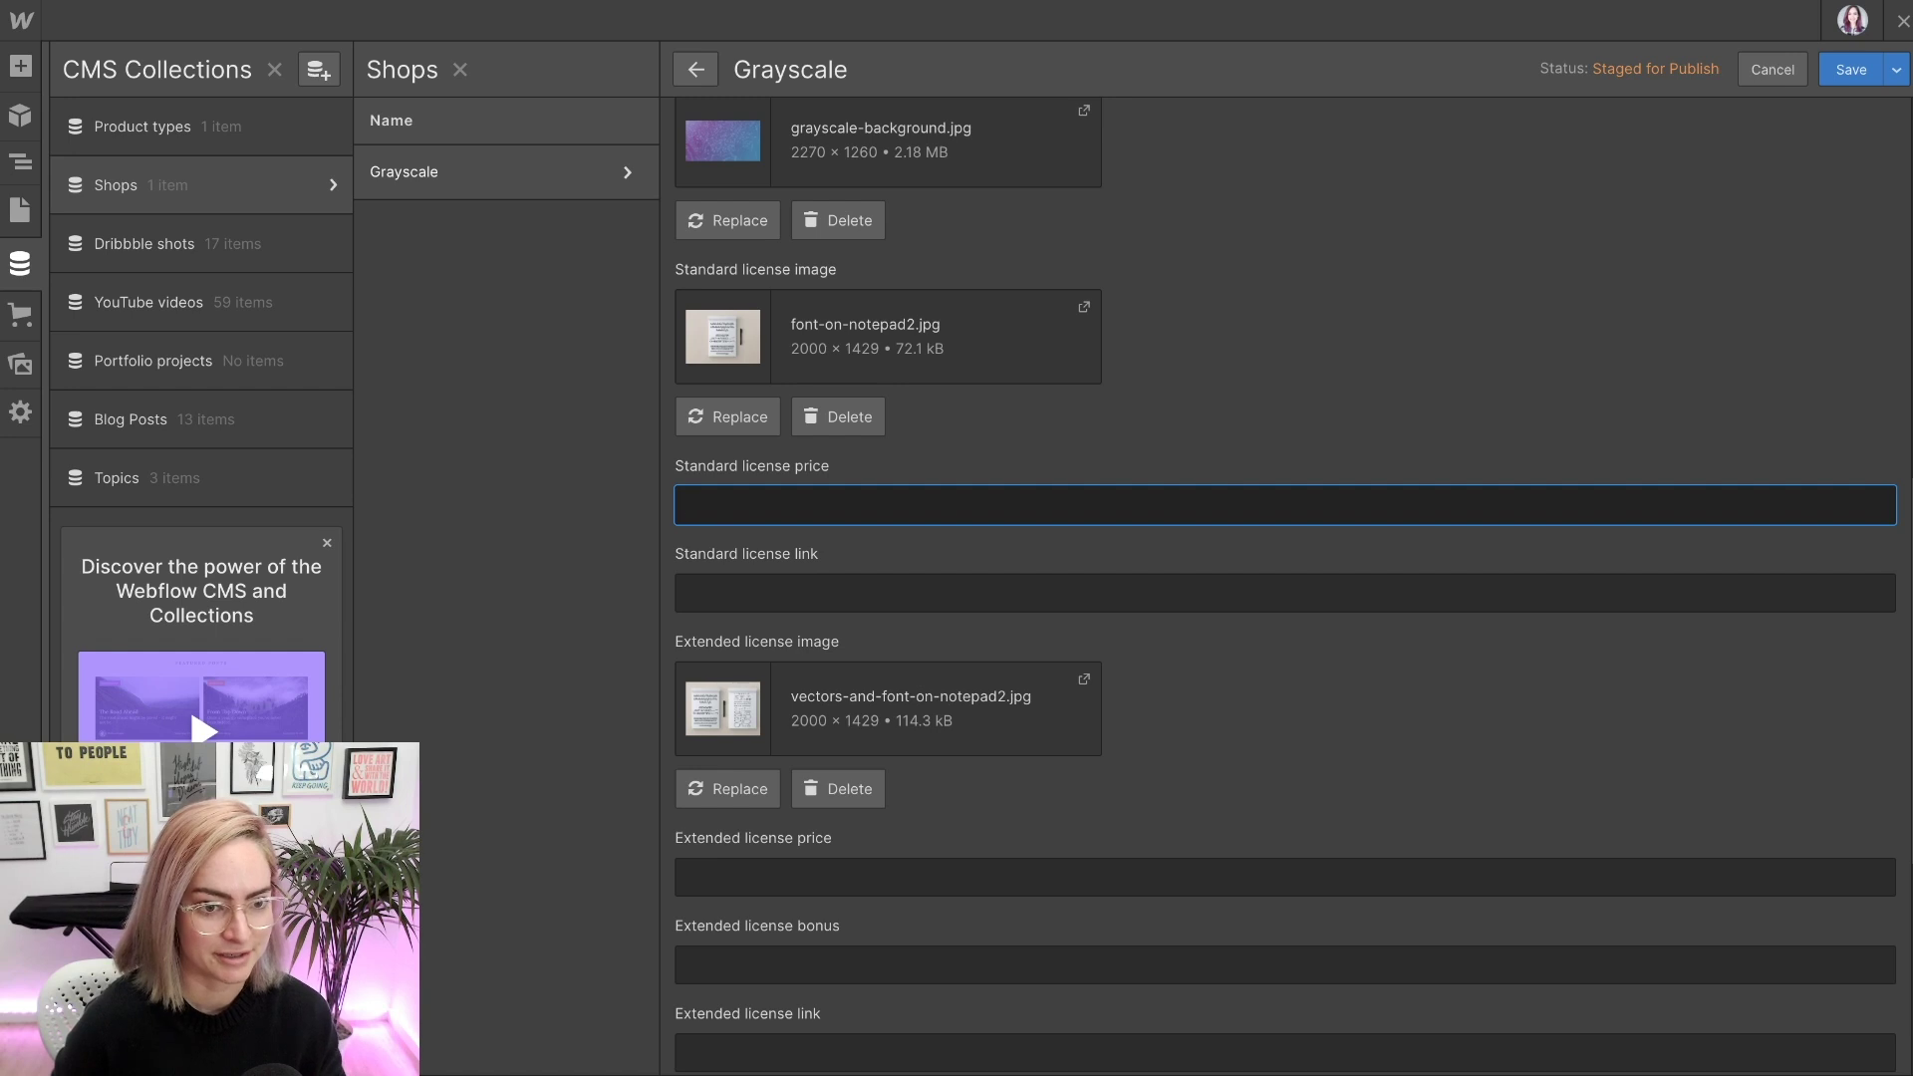
# - Set the Grayscale item's standard license price to 12 and its standard license link to the ConvertKit Standard License product's share link
pyautogui.write('12')
pyautogui.press('Tab')
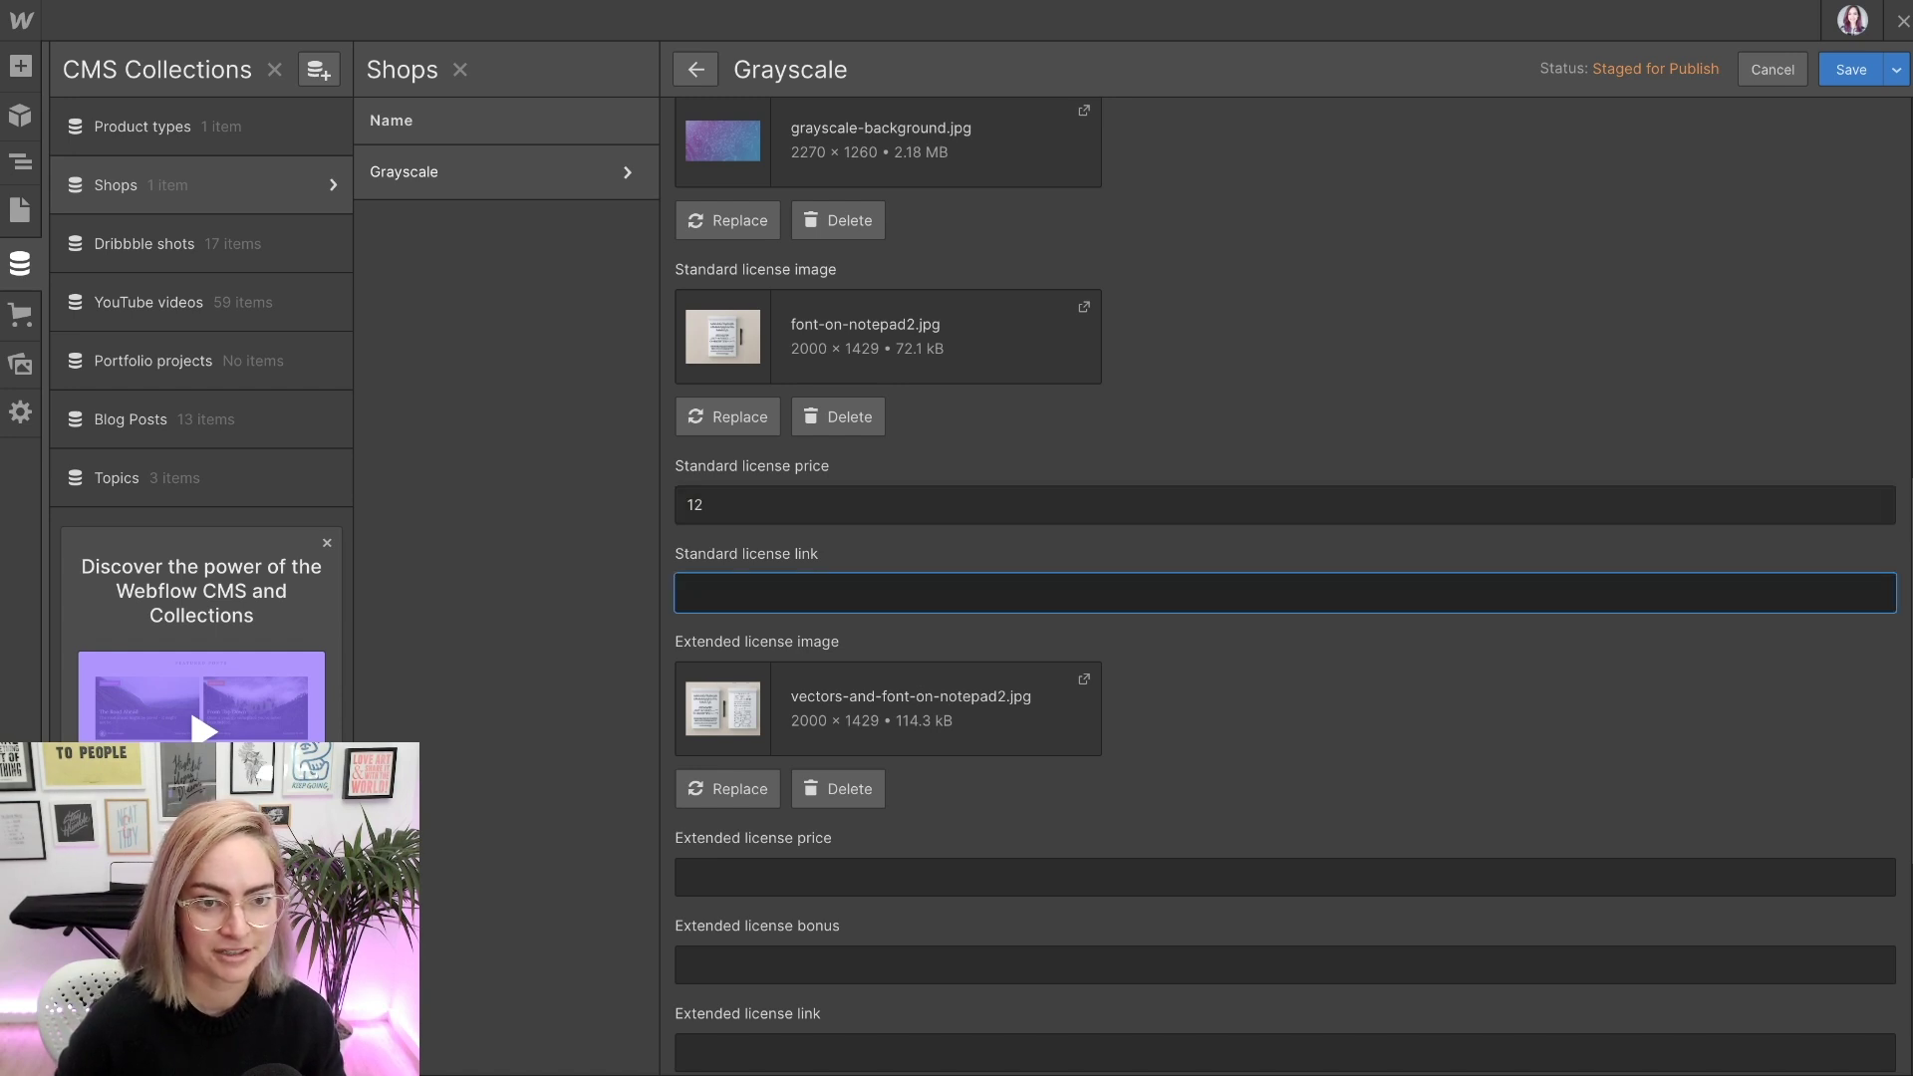
pyautogui.hotkey('ctrl', 'Tab')
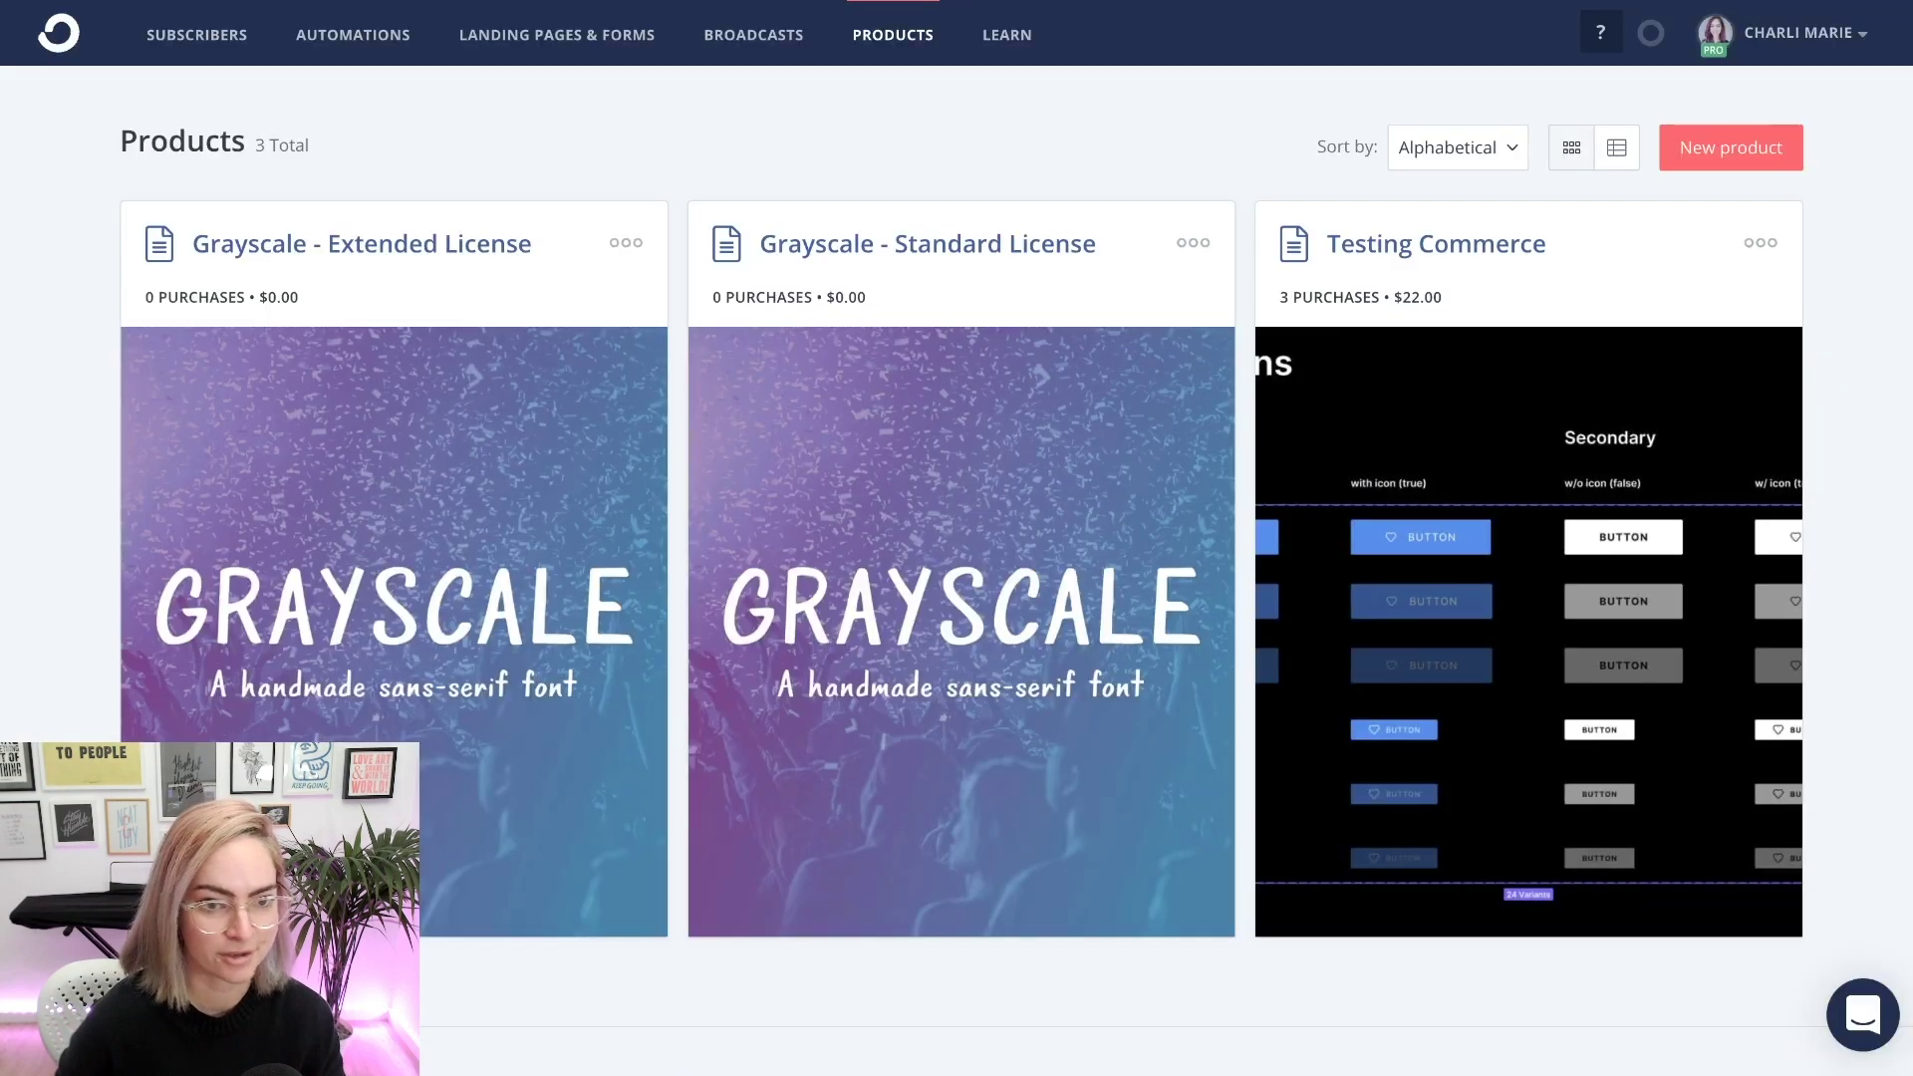
pyautogui.click(1193, 242)
pyautogui.click(1084, 288)
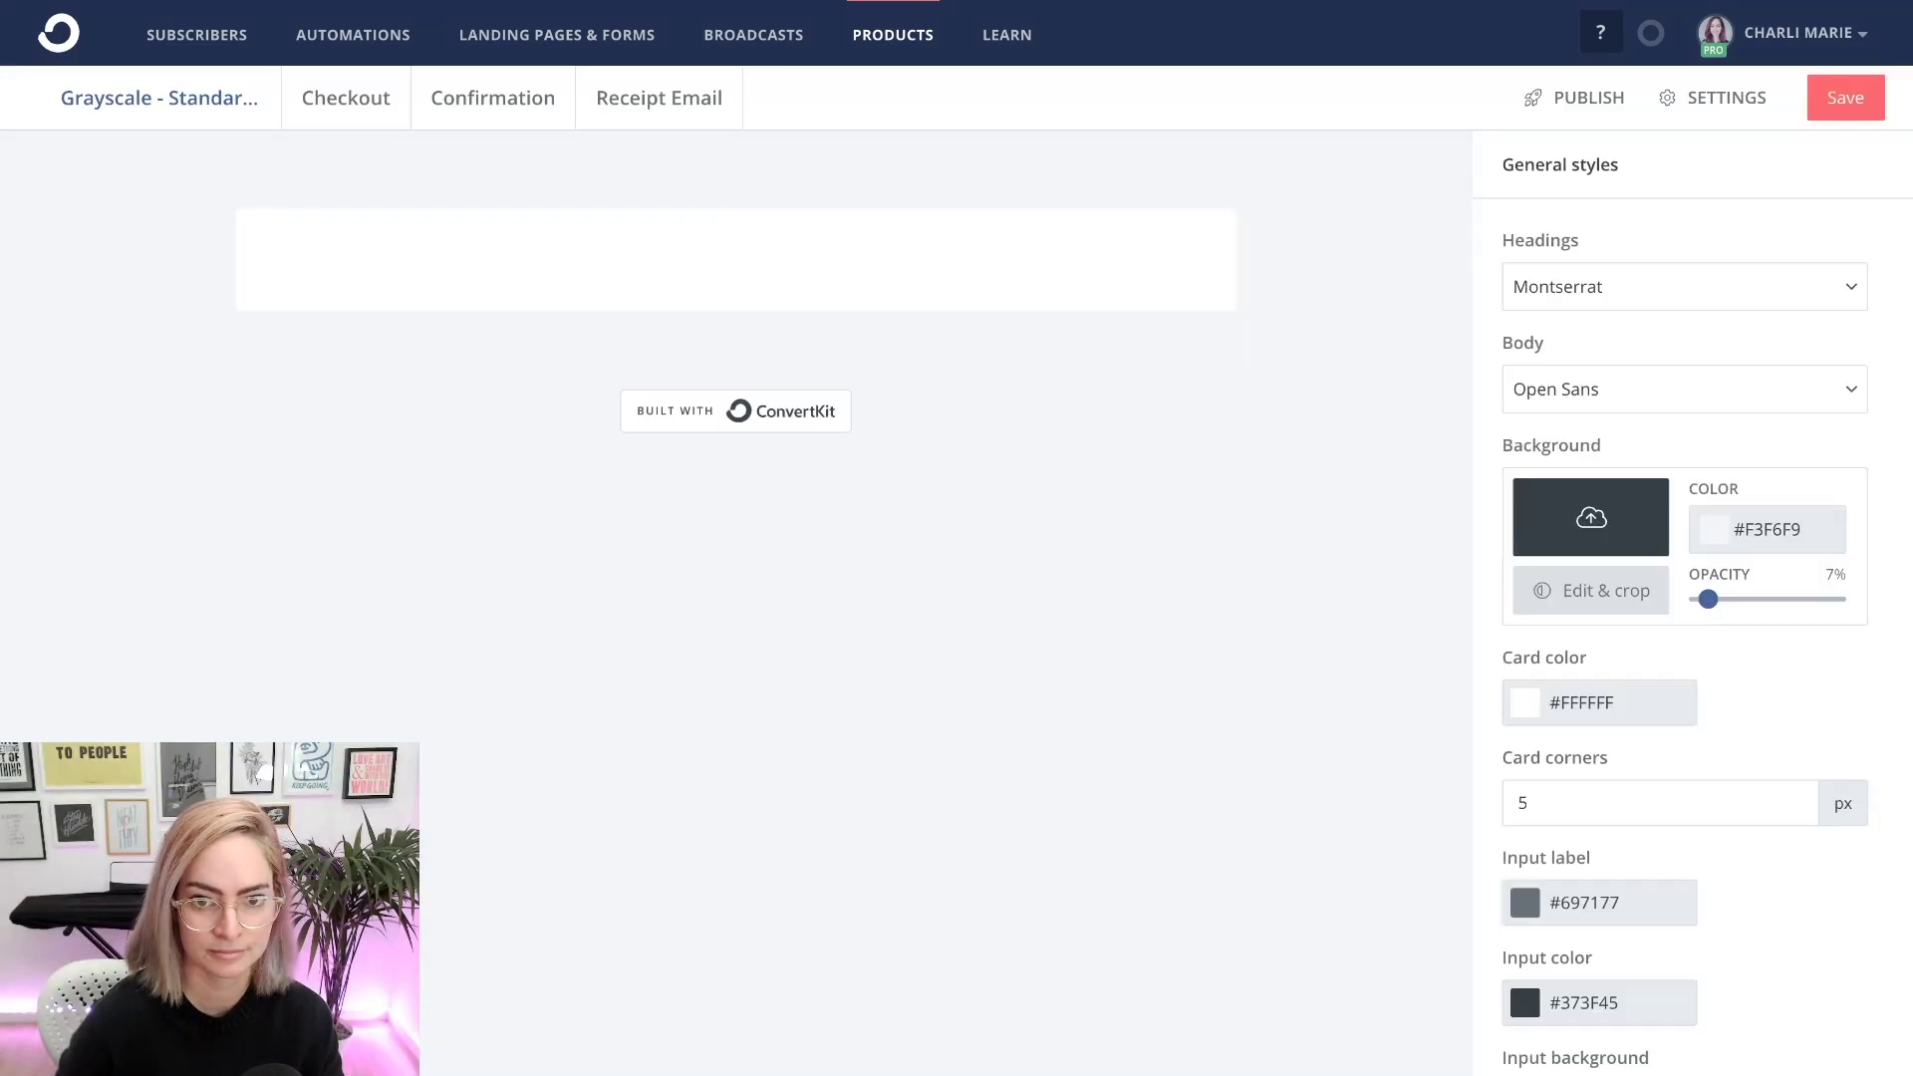
pyautogui.click(1576, 97)
pyautogui.click(843, 488)
pyautogui.hotkey('ctrl', 'c')
pyautogui.hotkey('ctrl', 'shift', 'Tab')
pyautogui.hotkey('ctrl', 'v')
pyautogui.hotkey('ctrl', 'Tab')
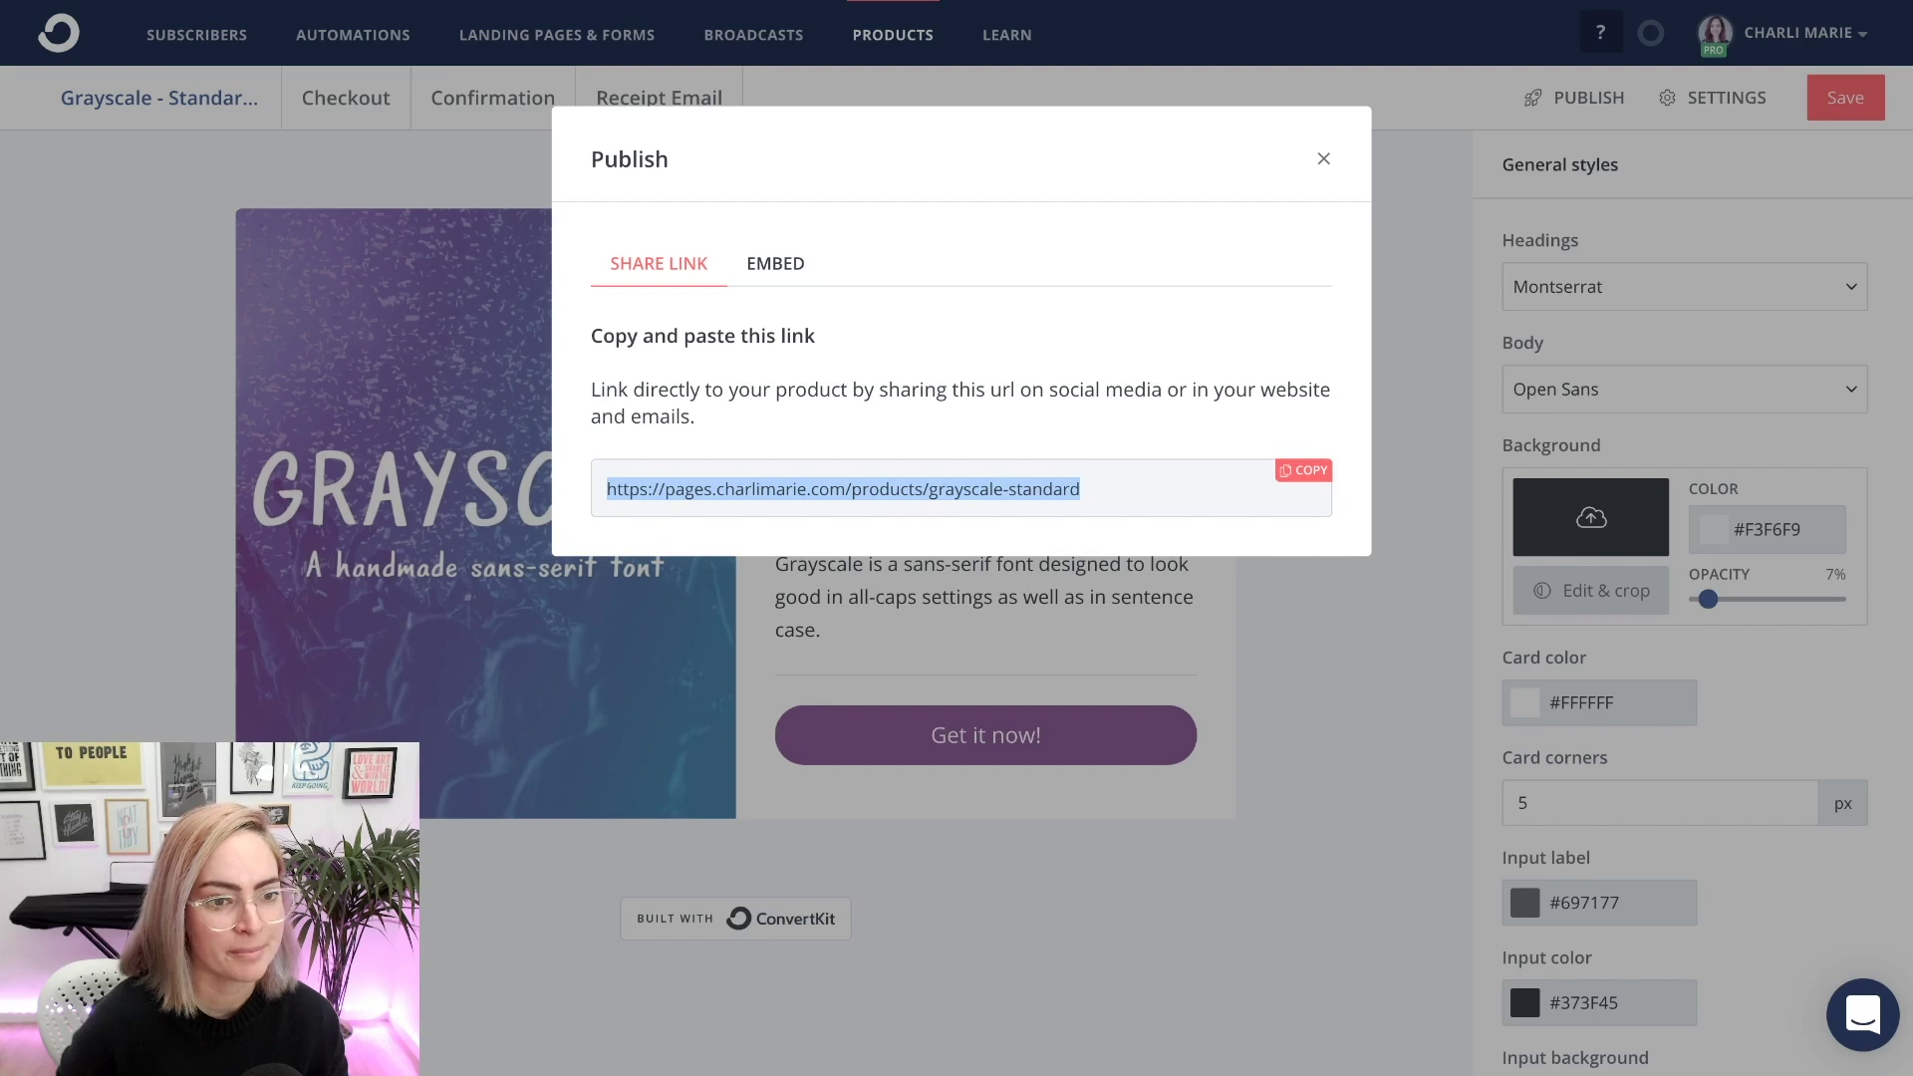
pyautogui.click(775, 263)
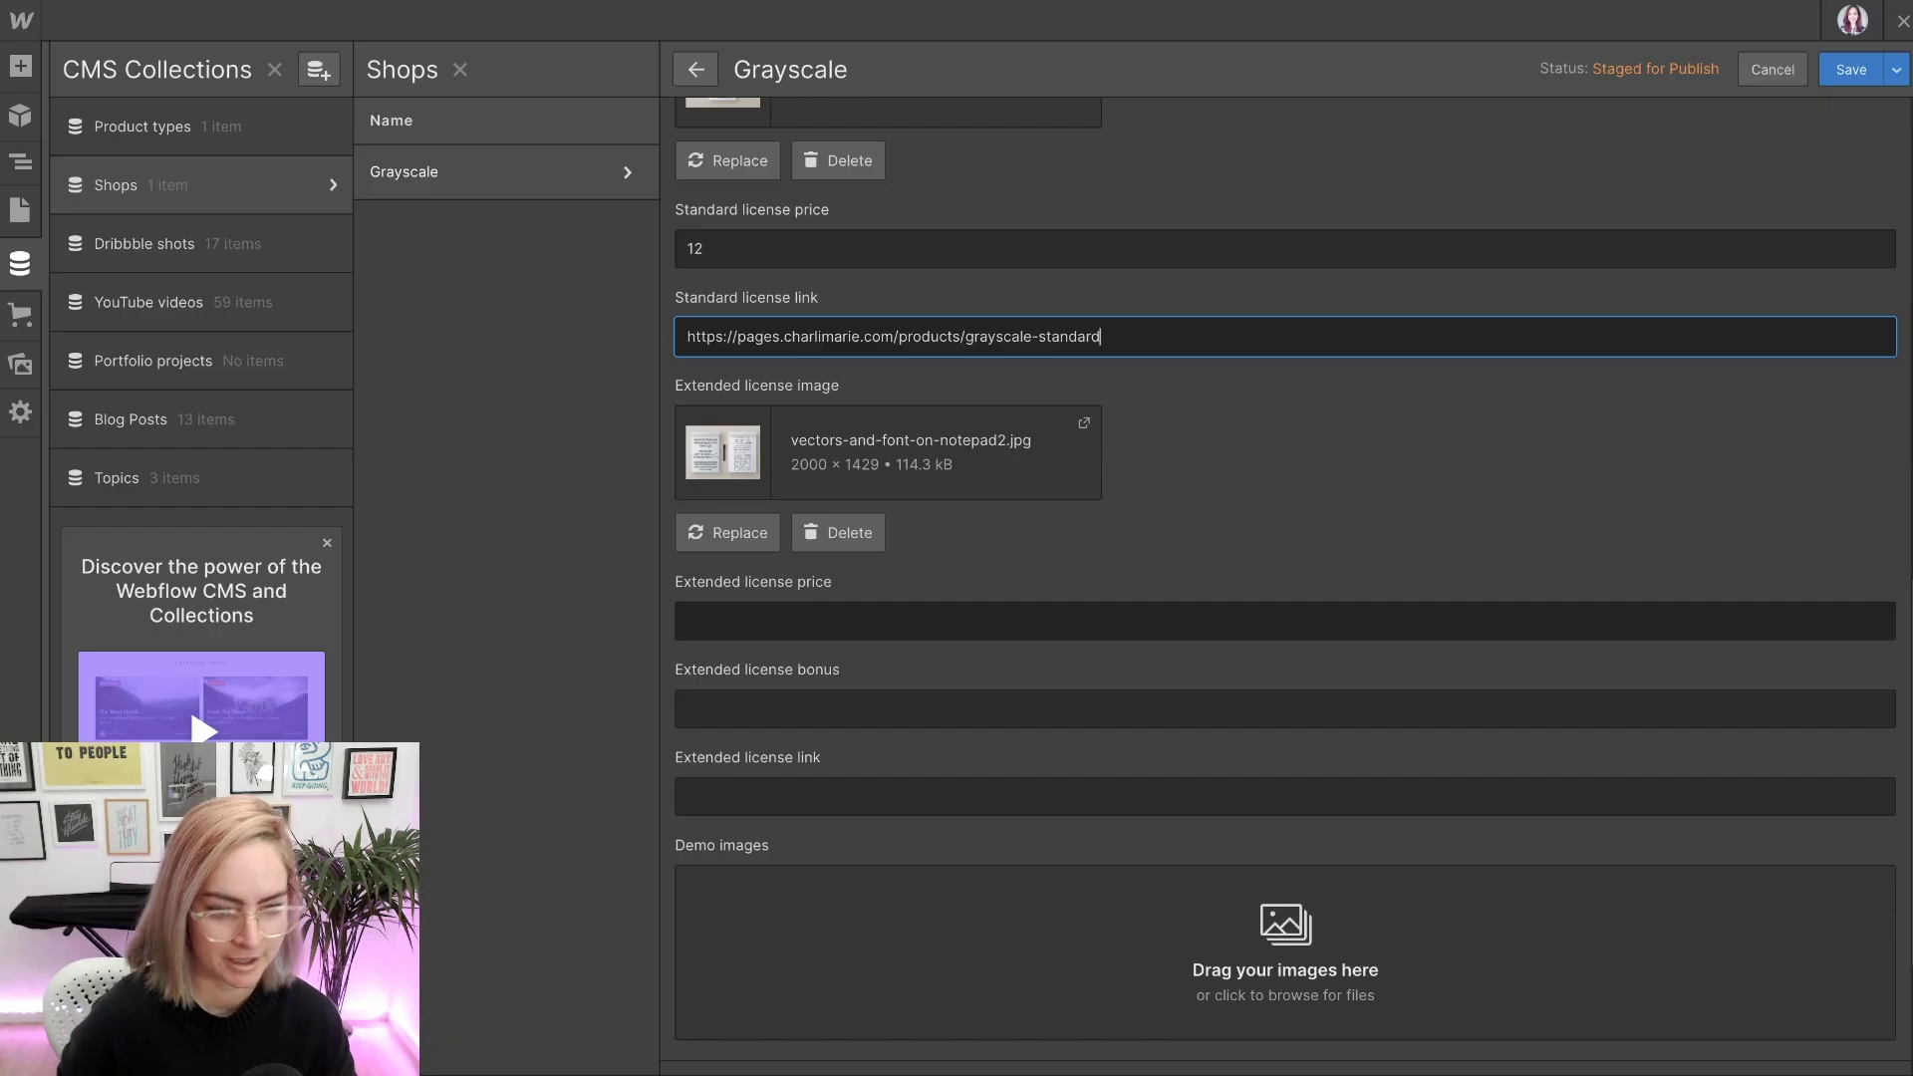
# - Set the extended license price to 26 and copy the bonus "Grayscale vector pack (.ai & .eps file)" from the old product
pyautogui.click(1285, 619)
pyautogui.write('26')
pyautogui.press('Tab')
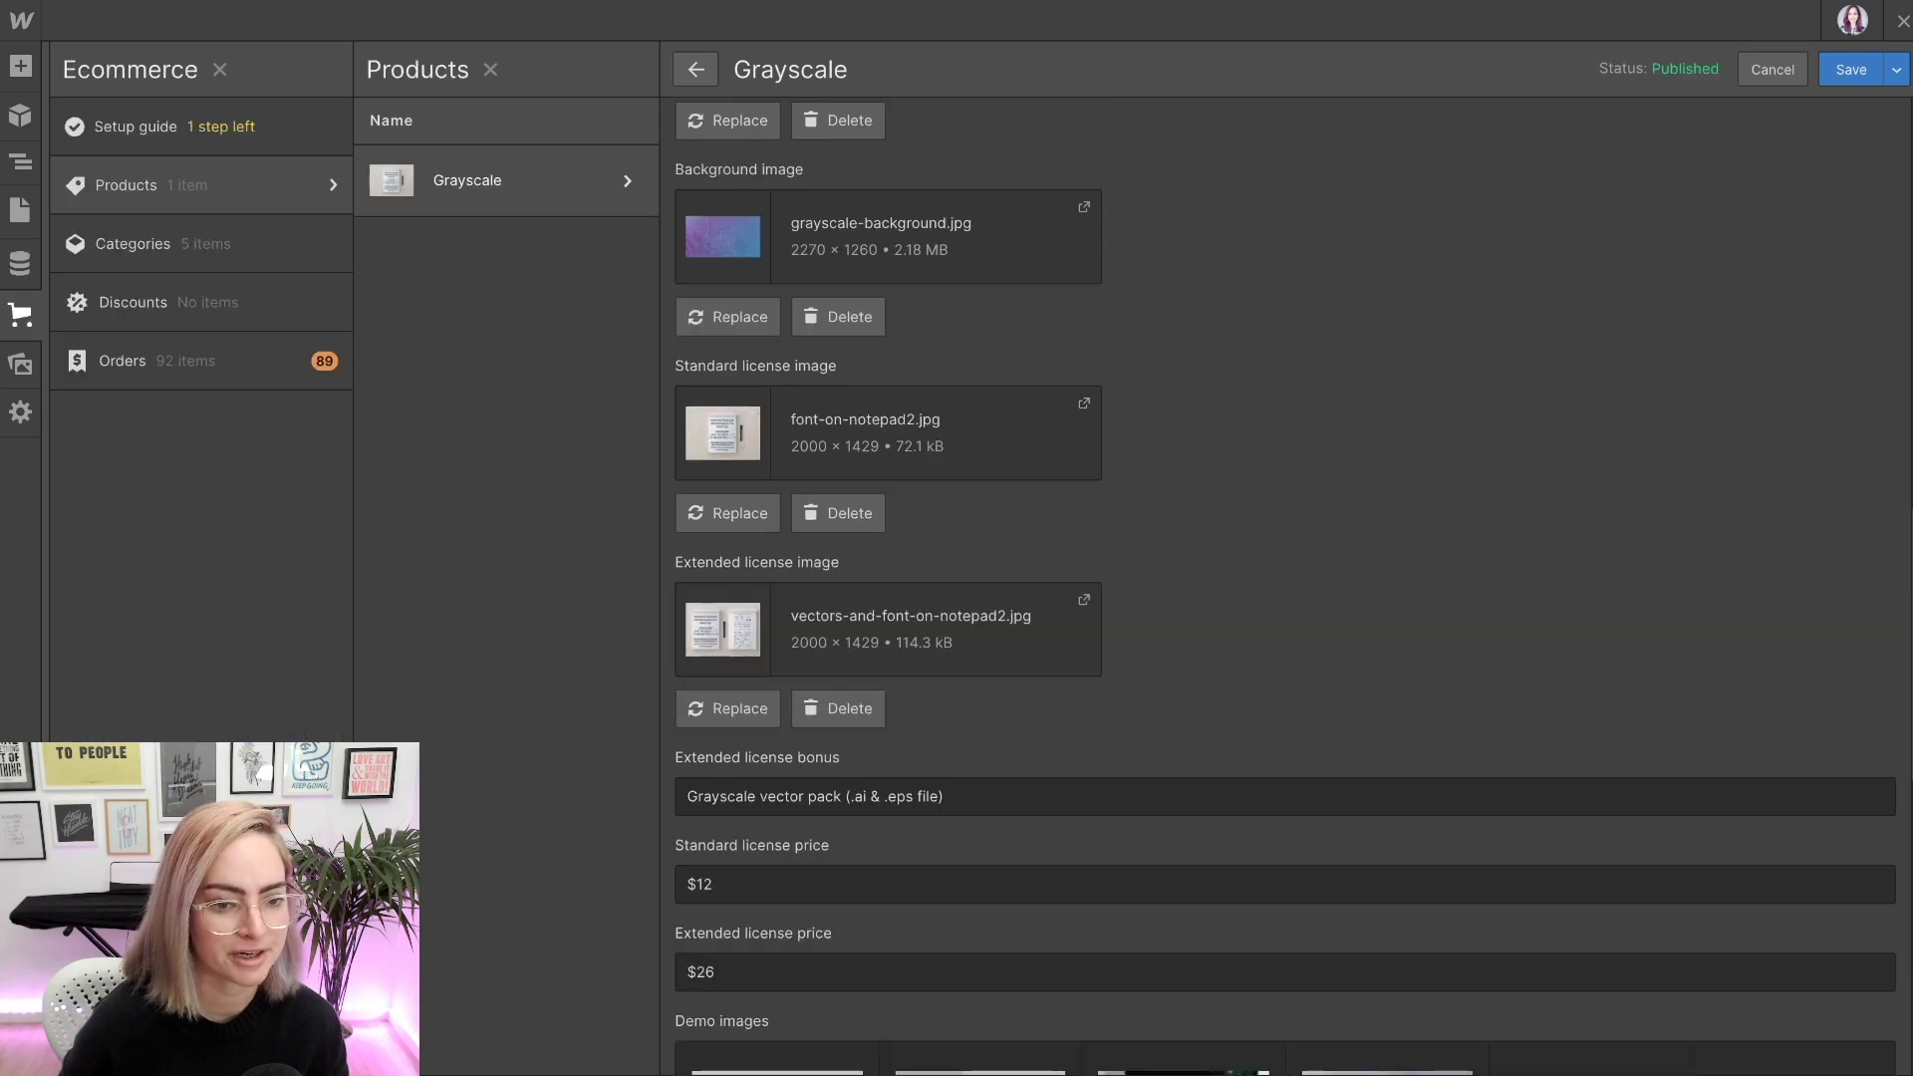
pyautogui.scroll(-4, 1285, 588)
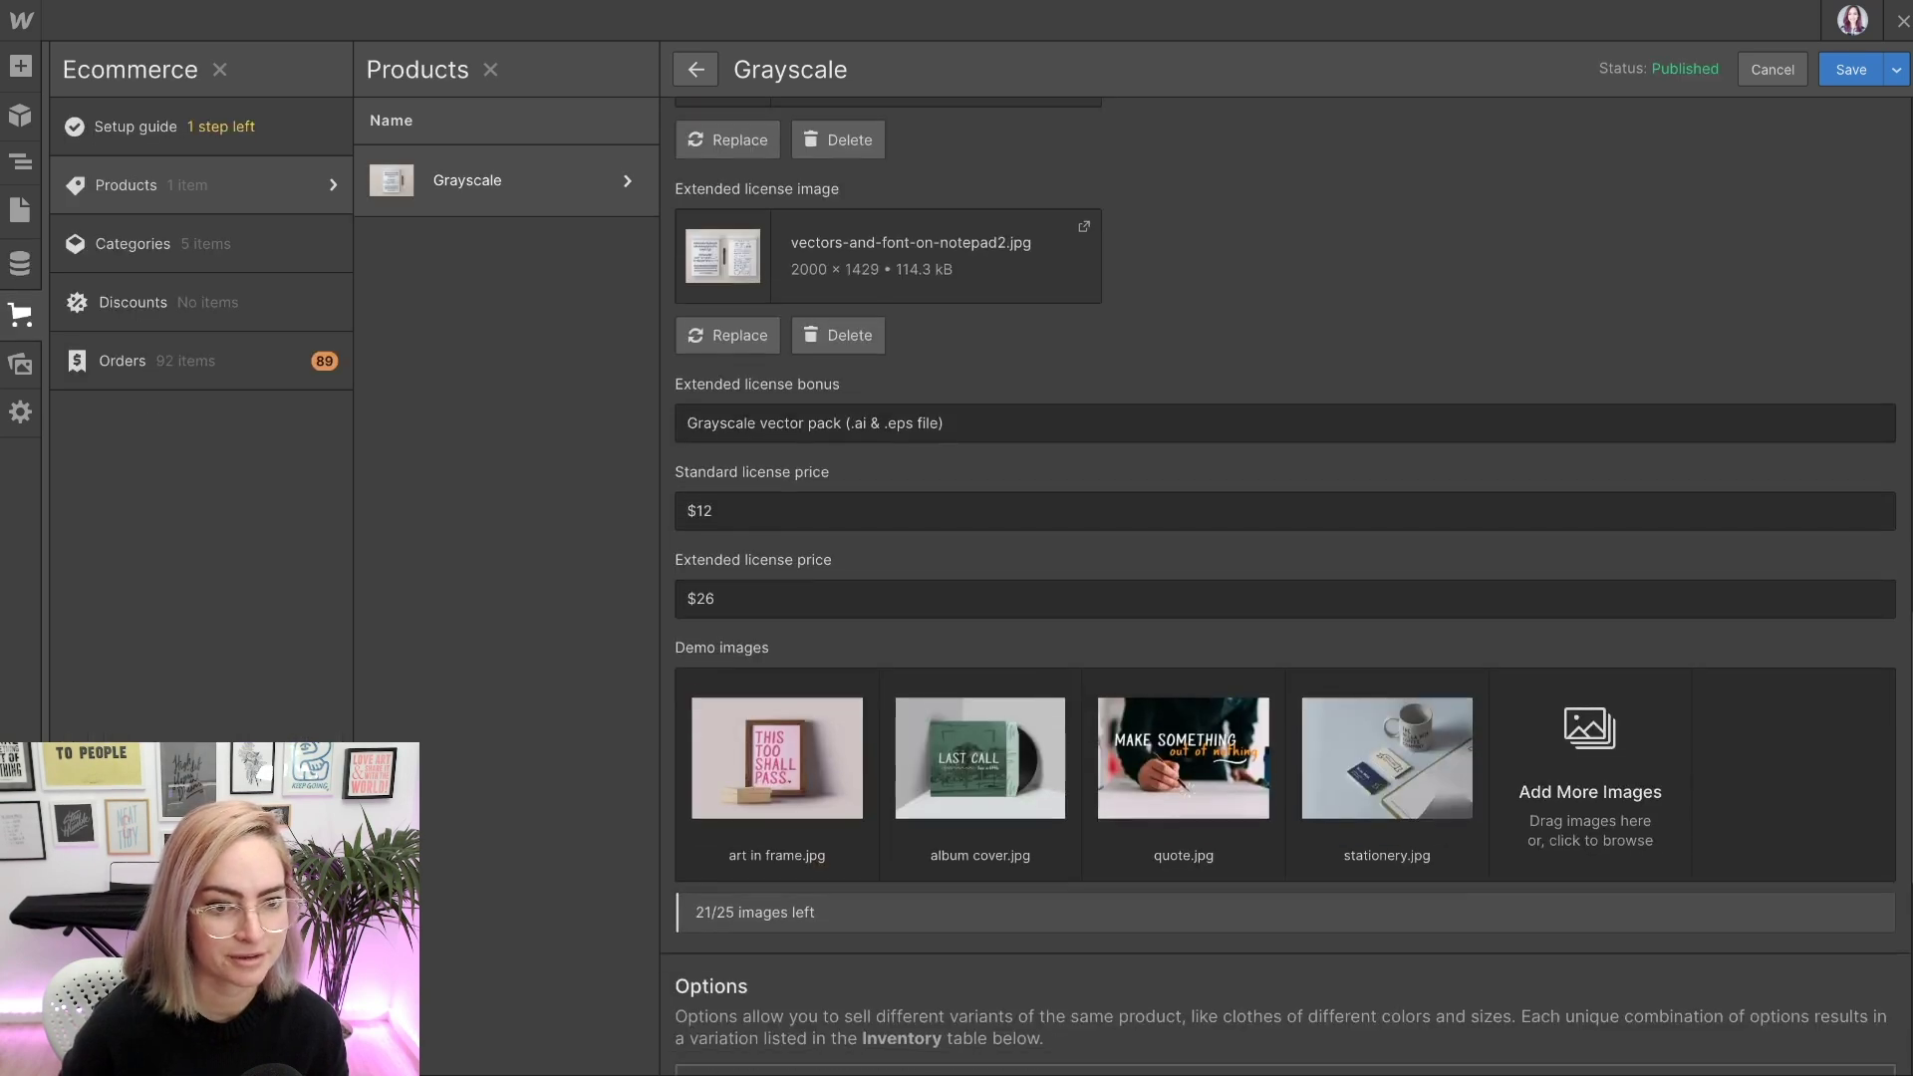
pyautogui.tripleClick(815, 422)
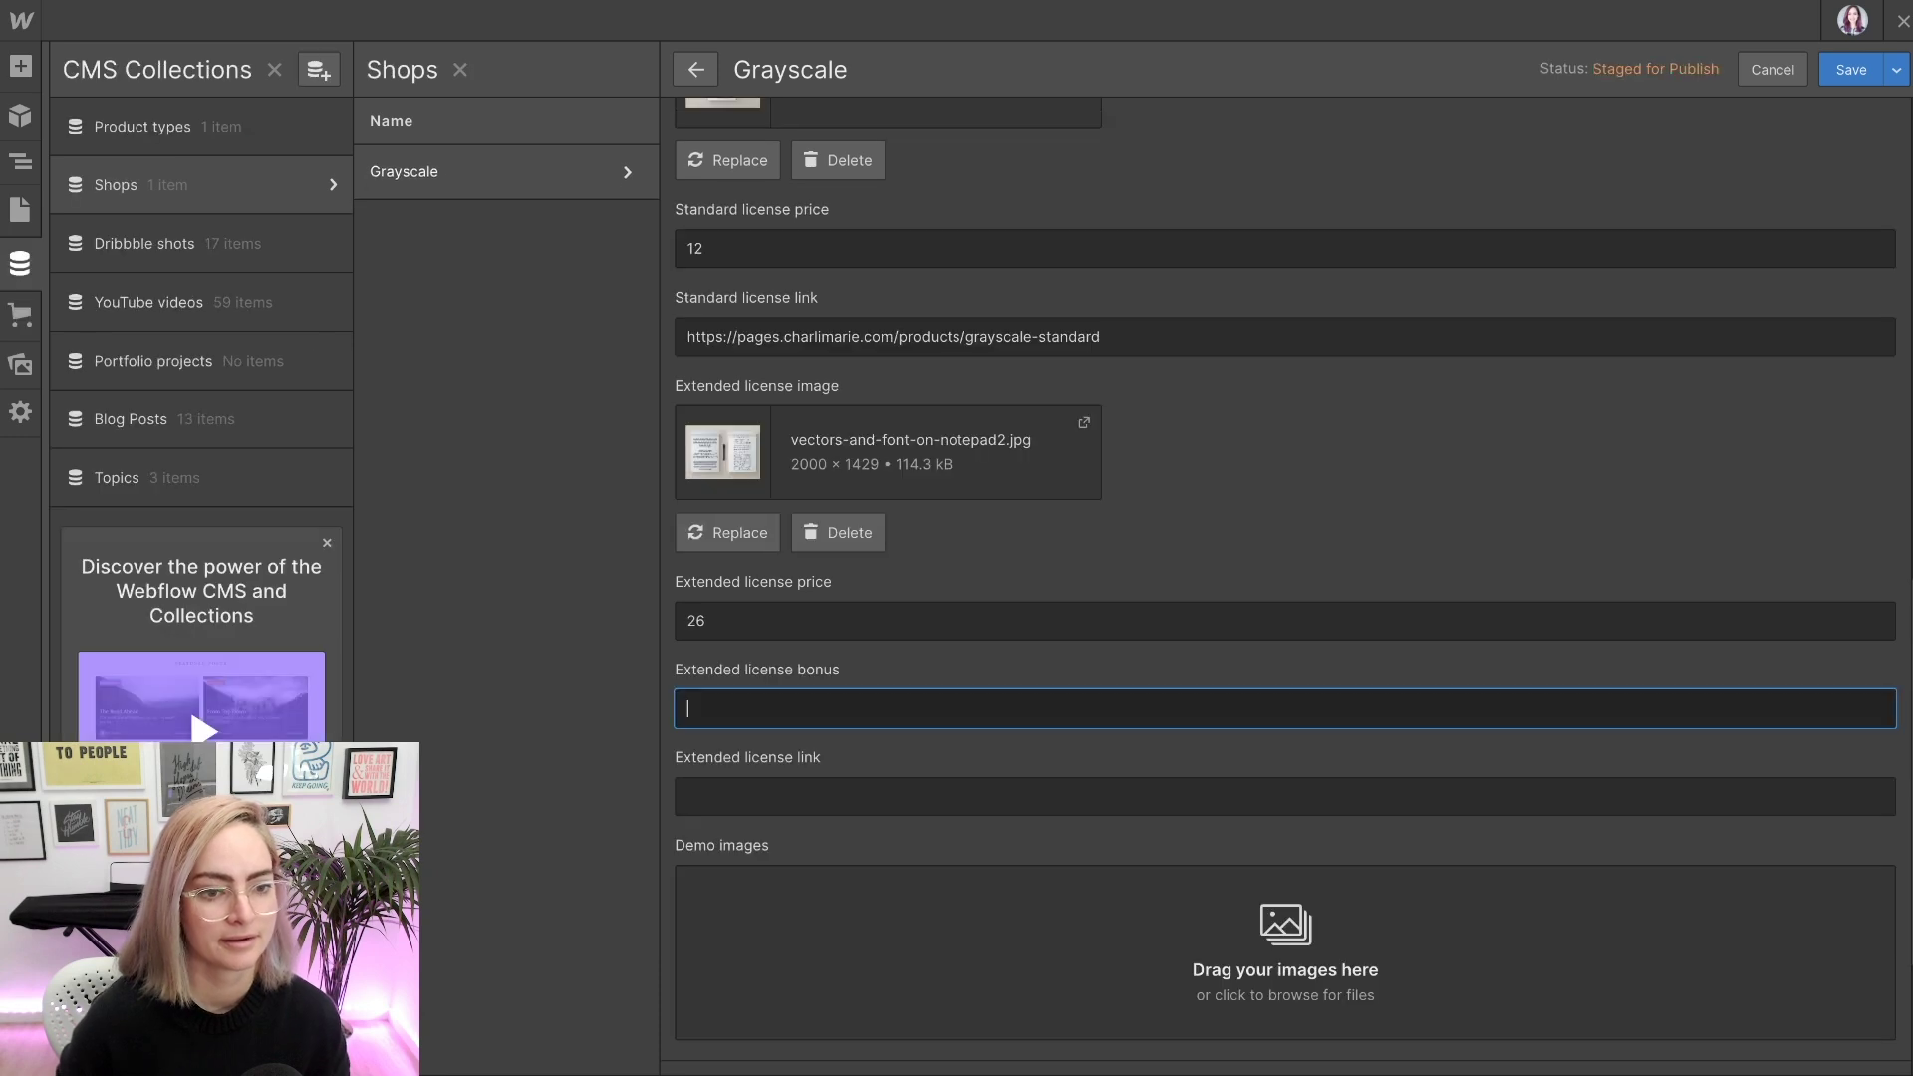
pyautogui.hotkey('ctrl', 'v')
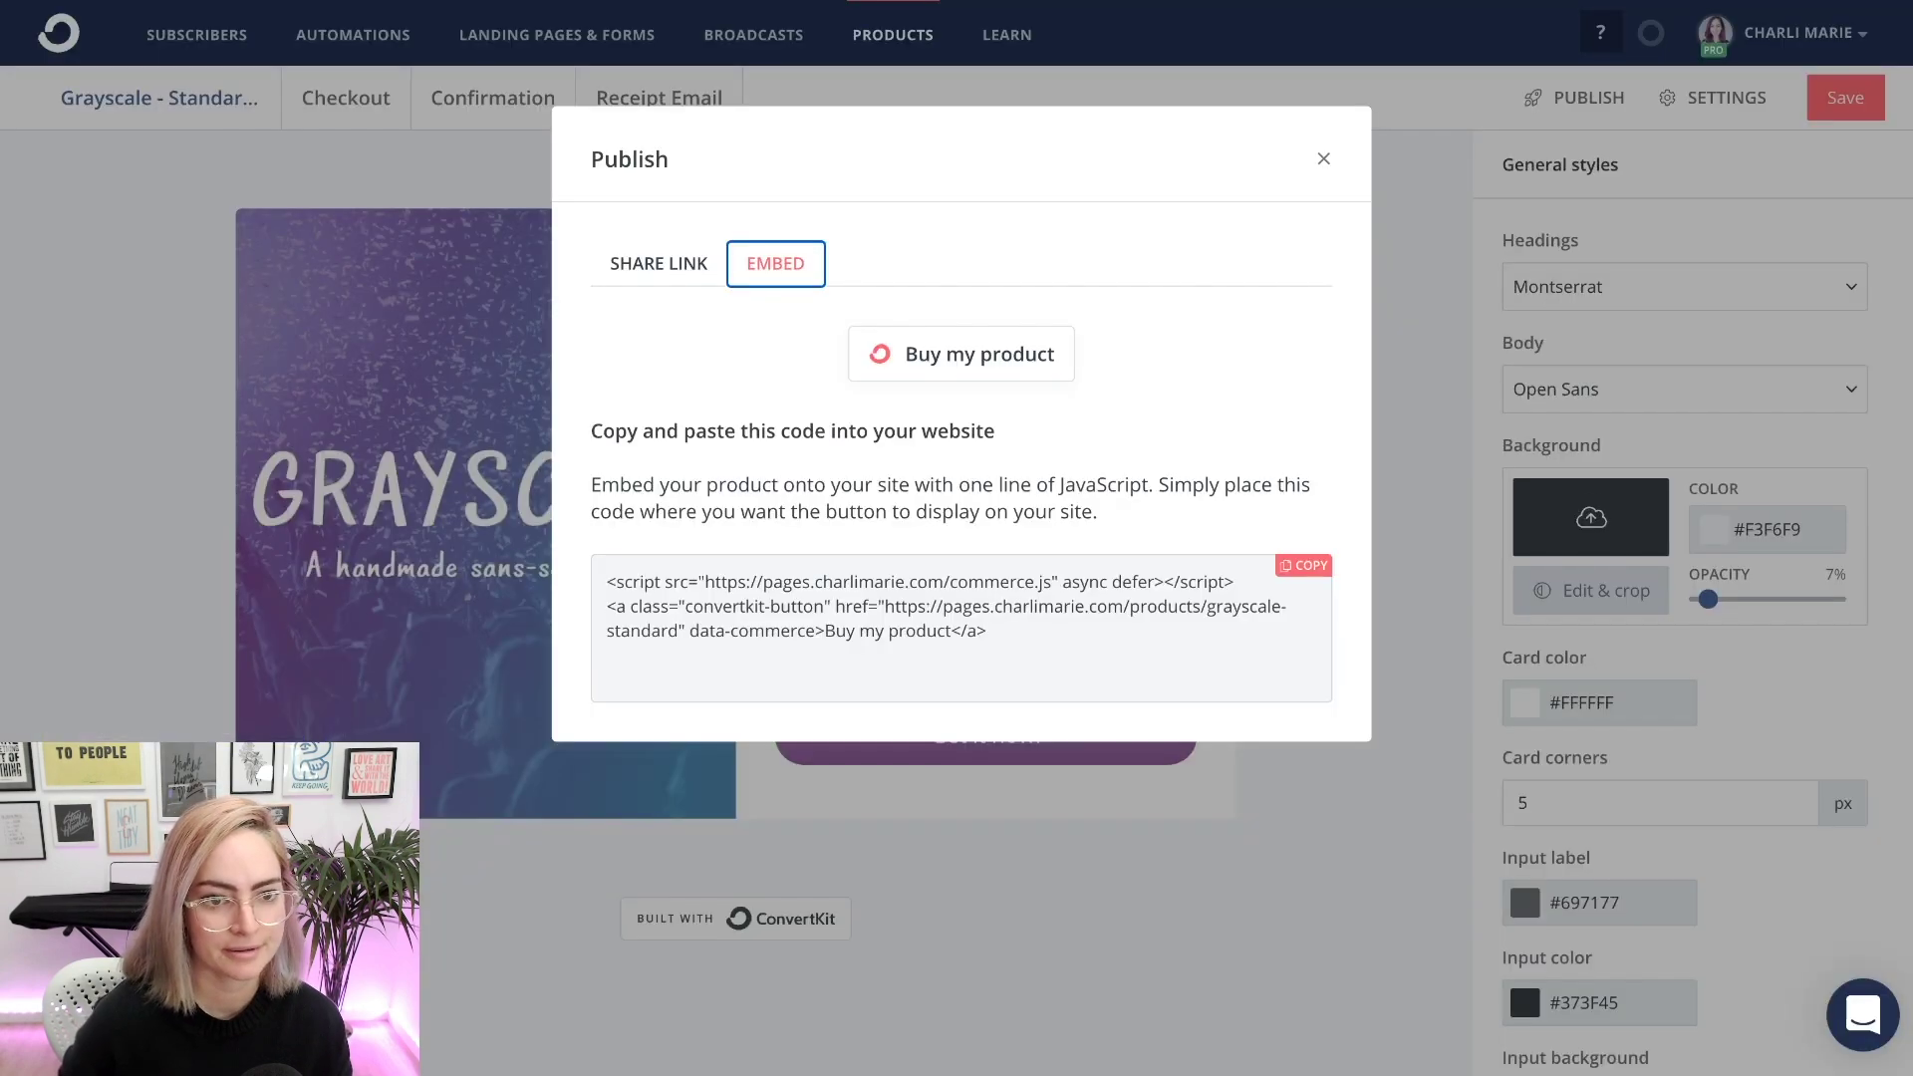
pyautogui.press('Escape')
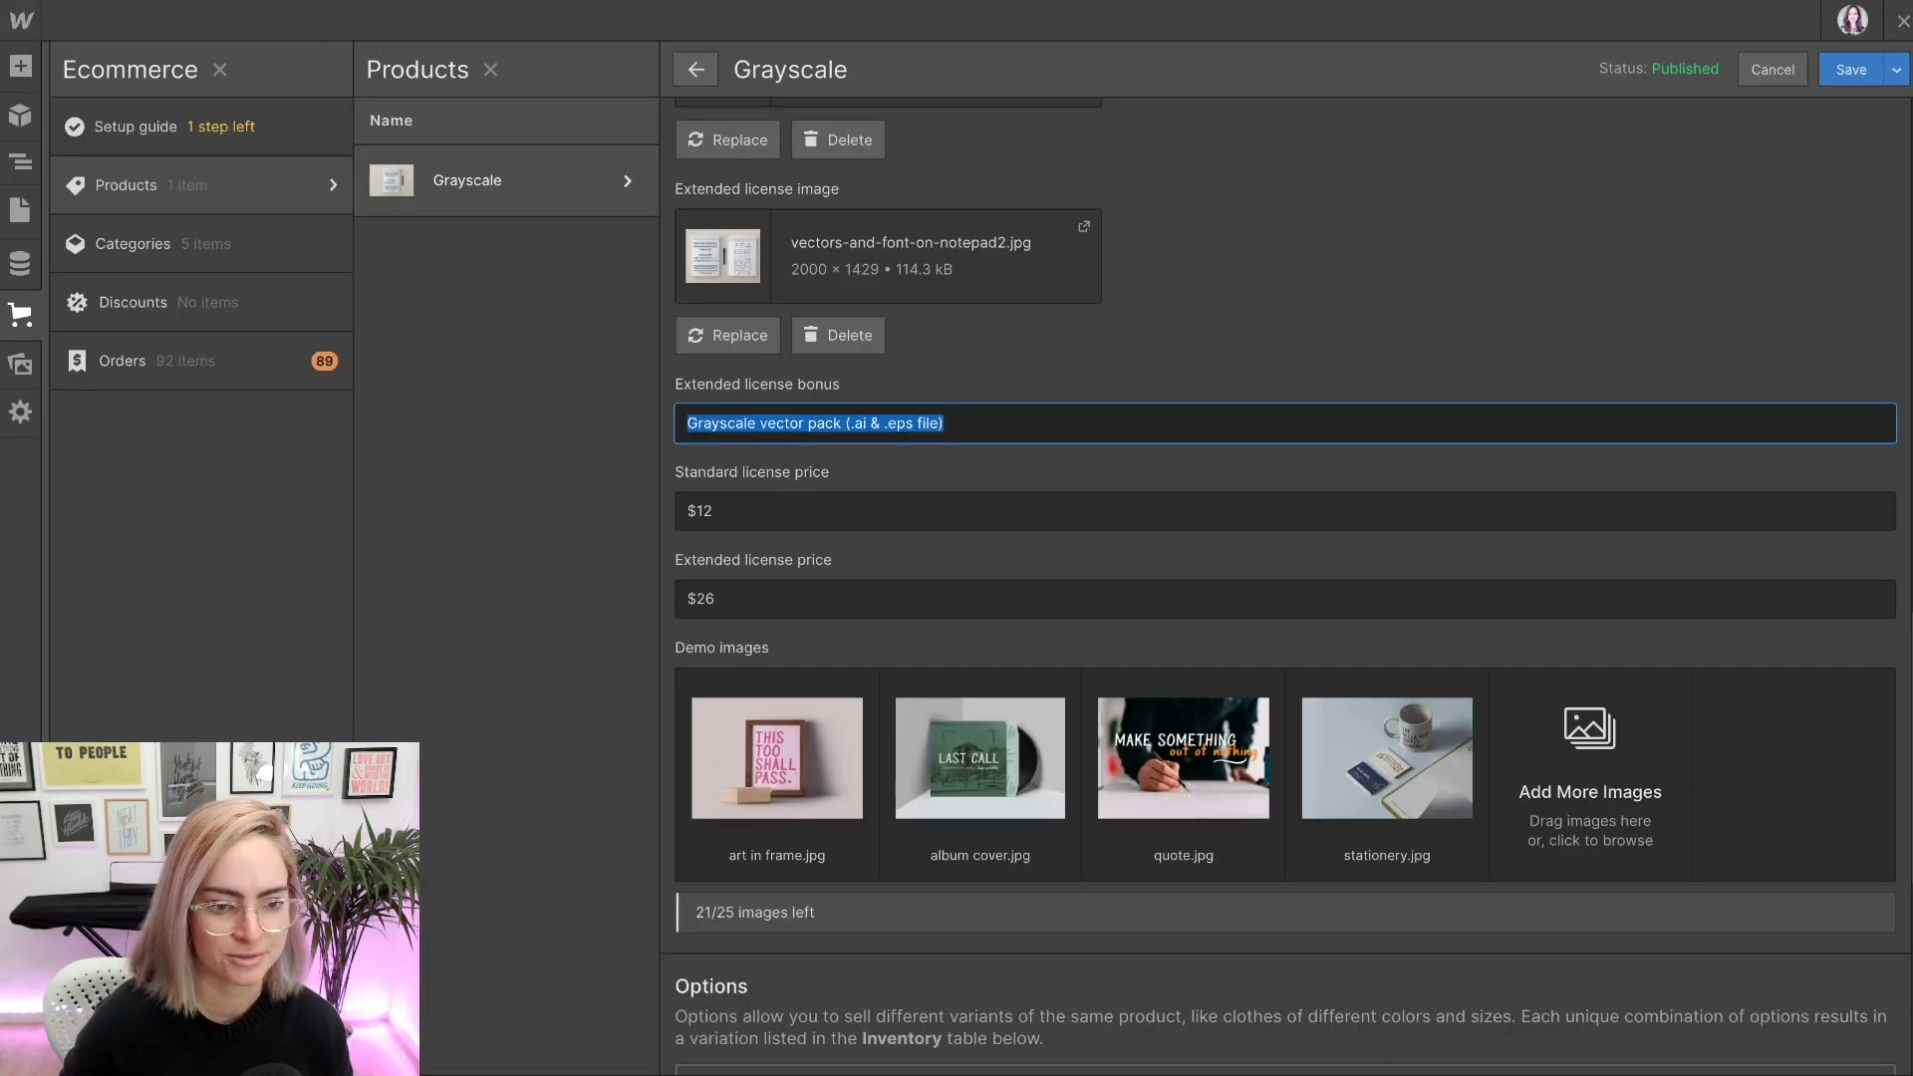
# - Review the license comparison, purchase section and demo images on the live Grayscale product page
pyautogui.scroll(-2, 1285, 598)
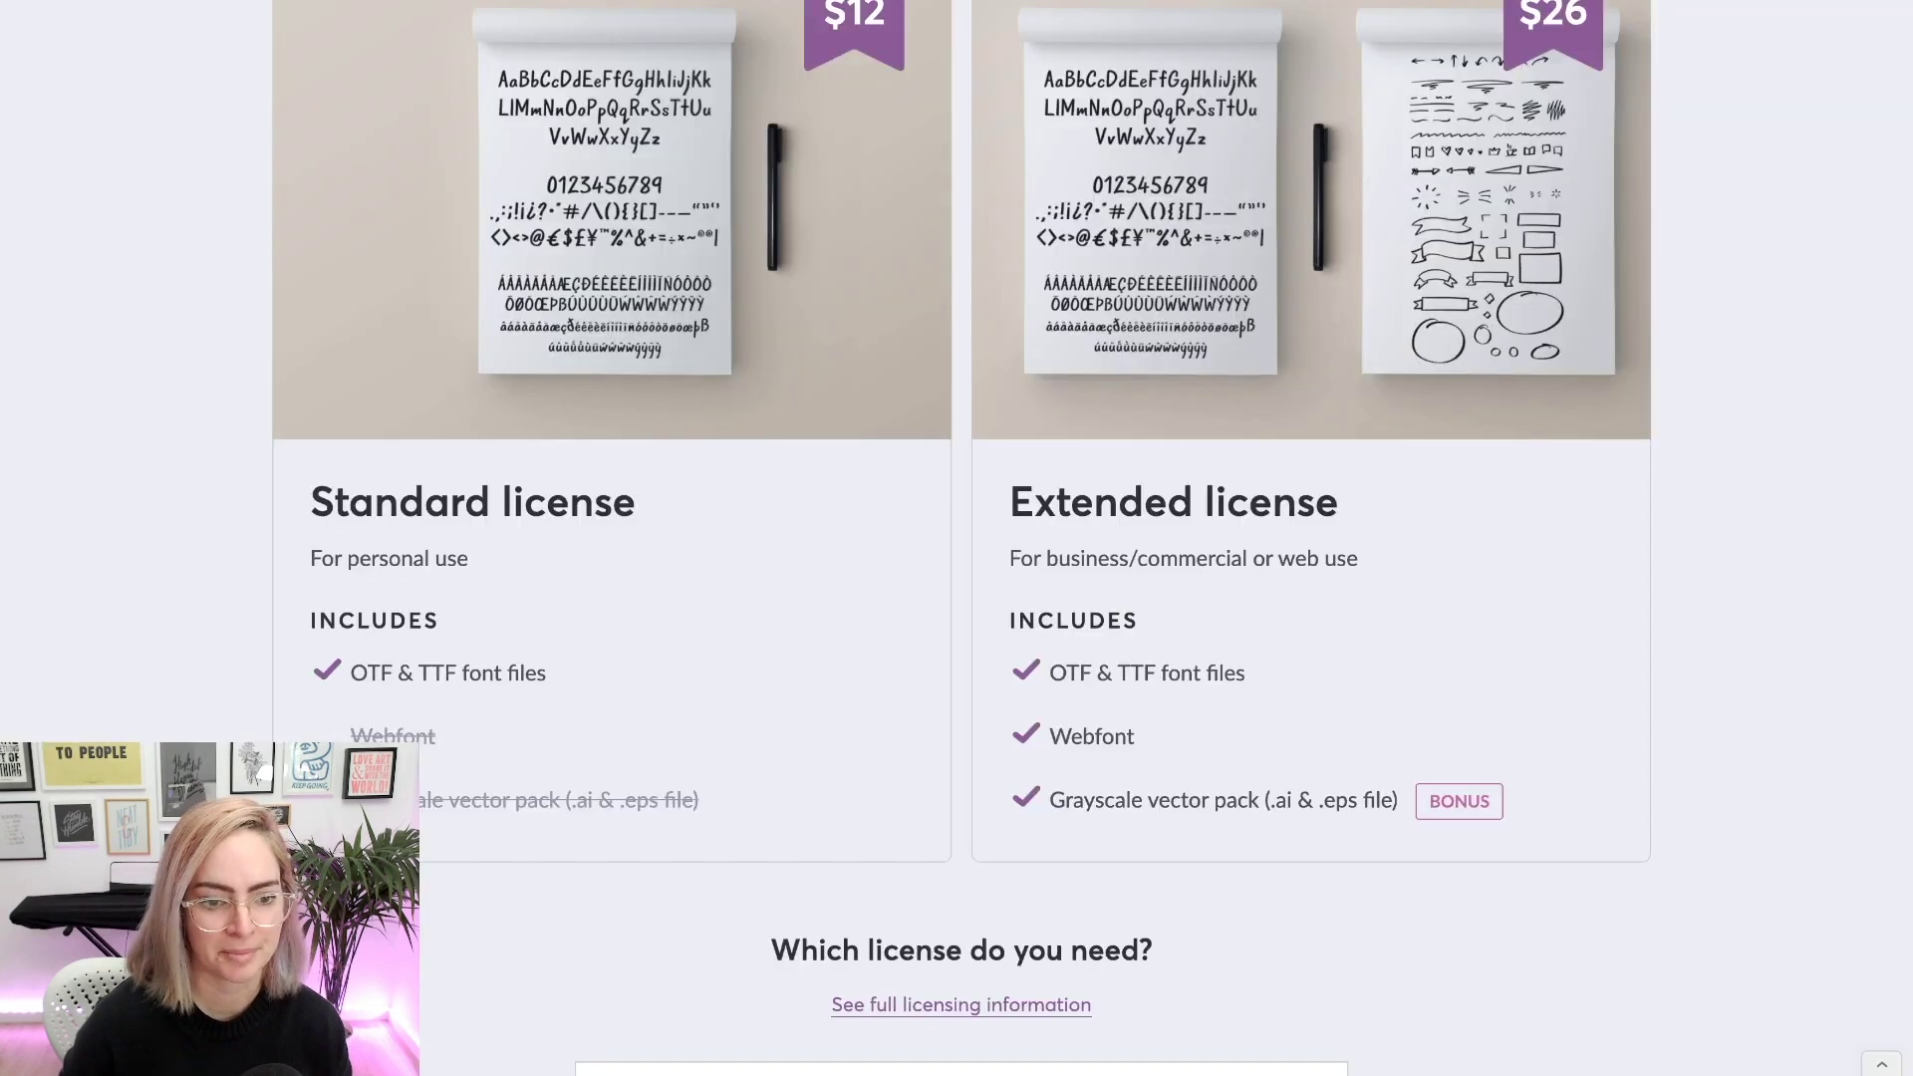
pyautogui.scroll(-10, 956, 538)
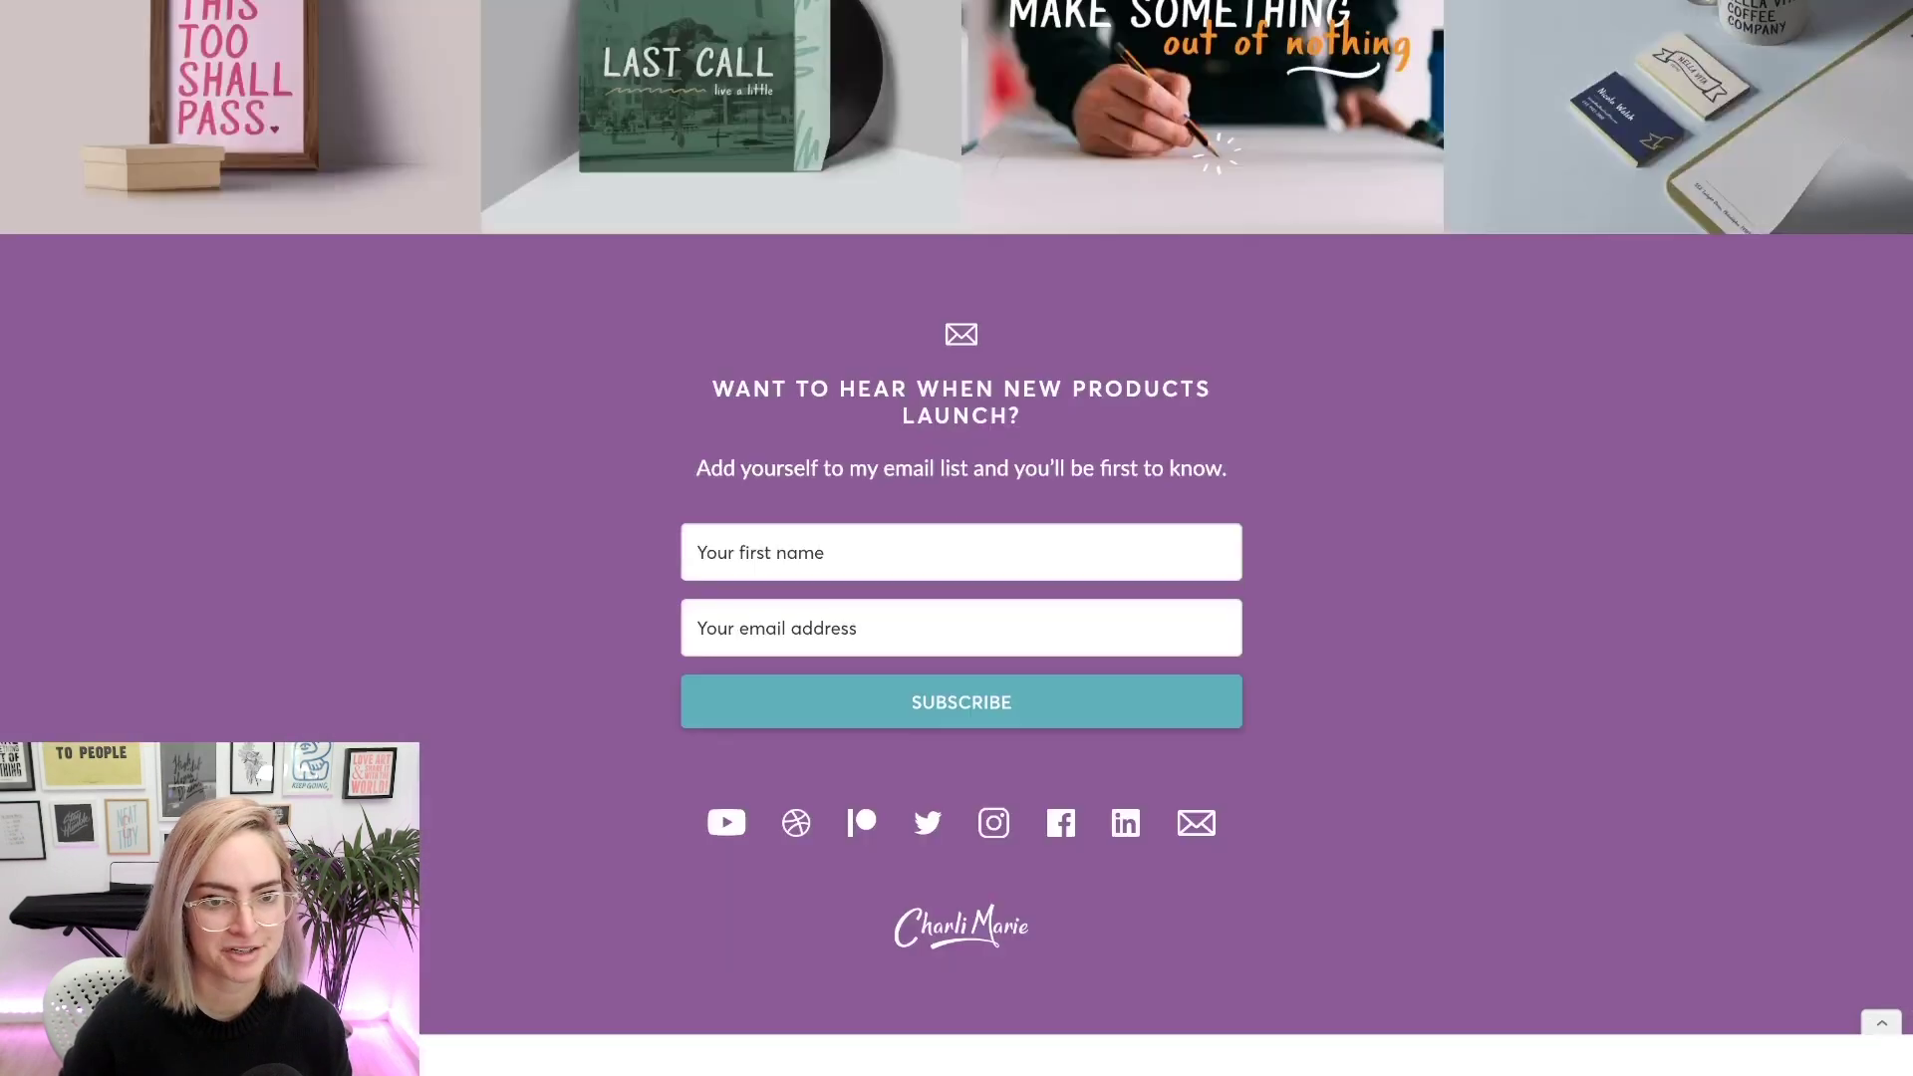
pyautogui.scroll(5, 956, 538)
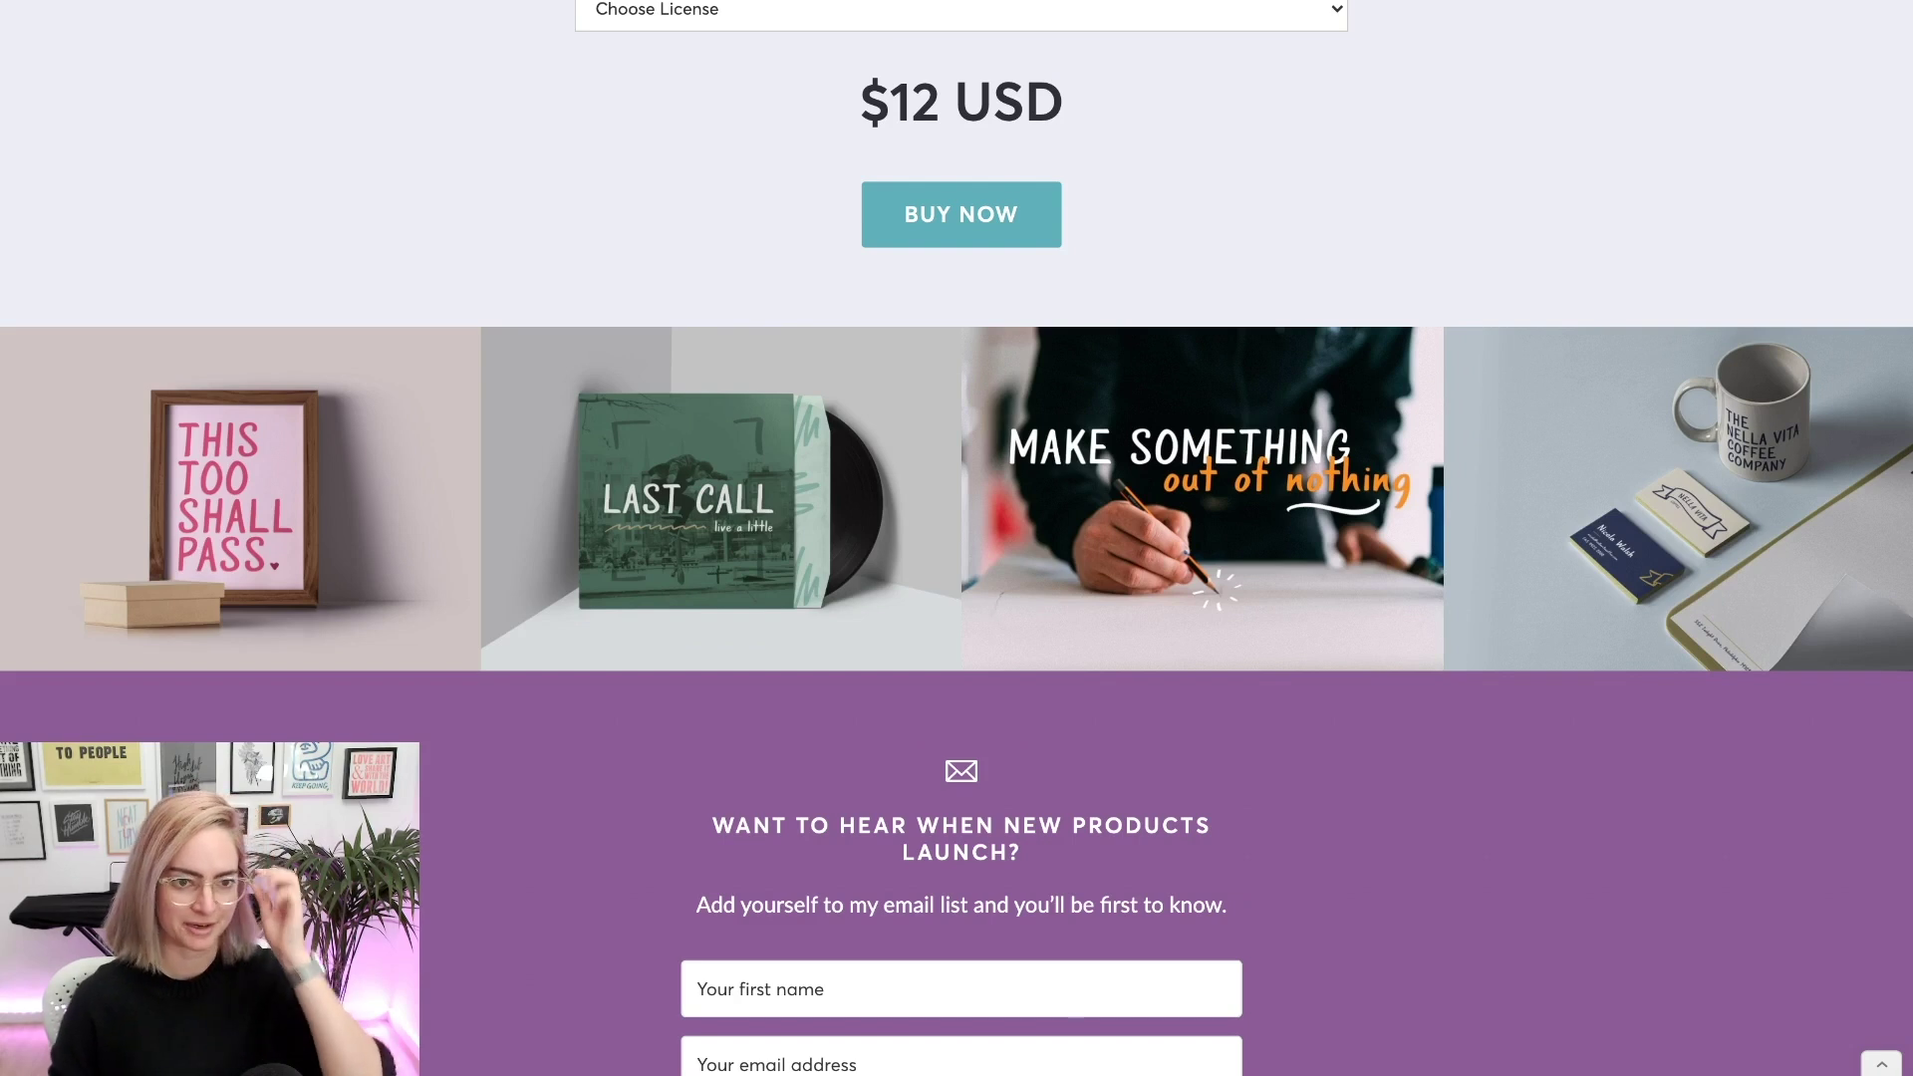
pyautogui.click(721, 498)
pyautogui.press('Escape')
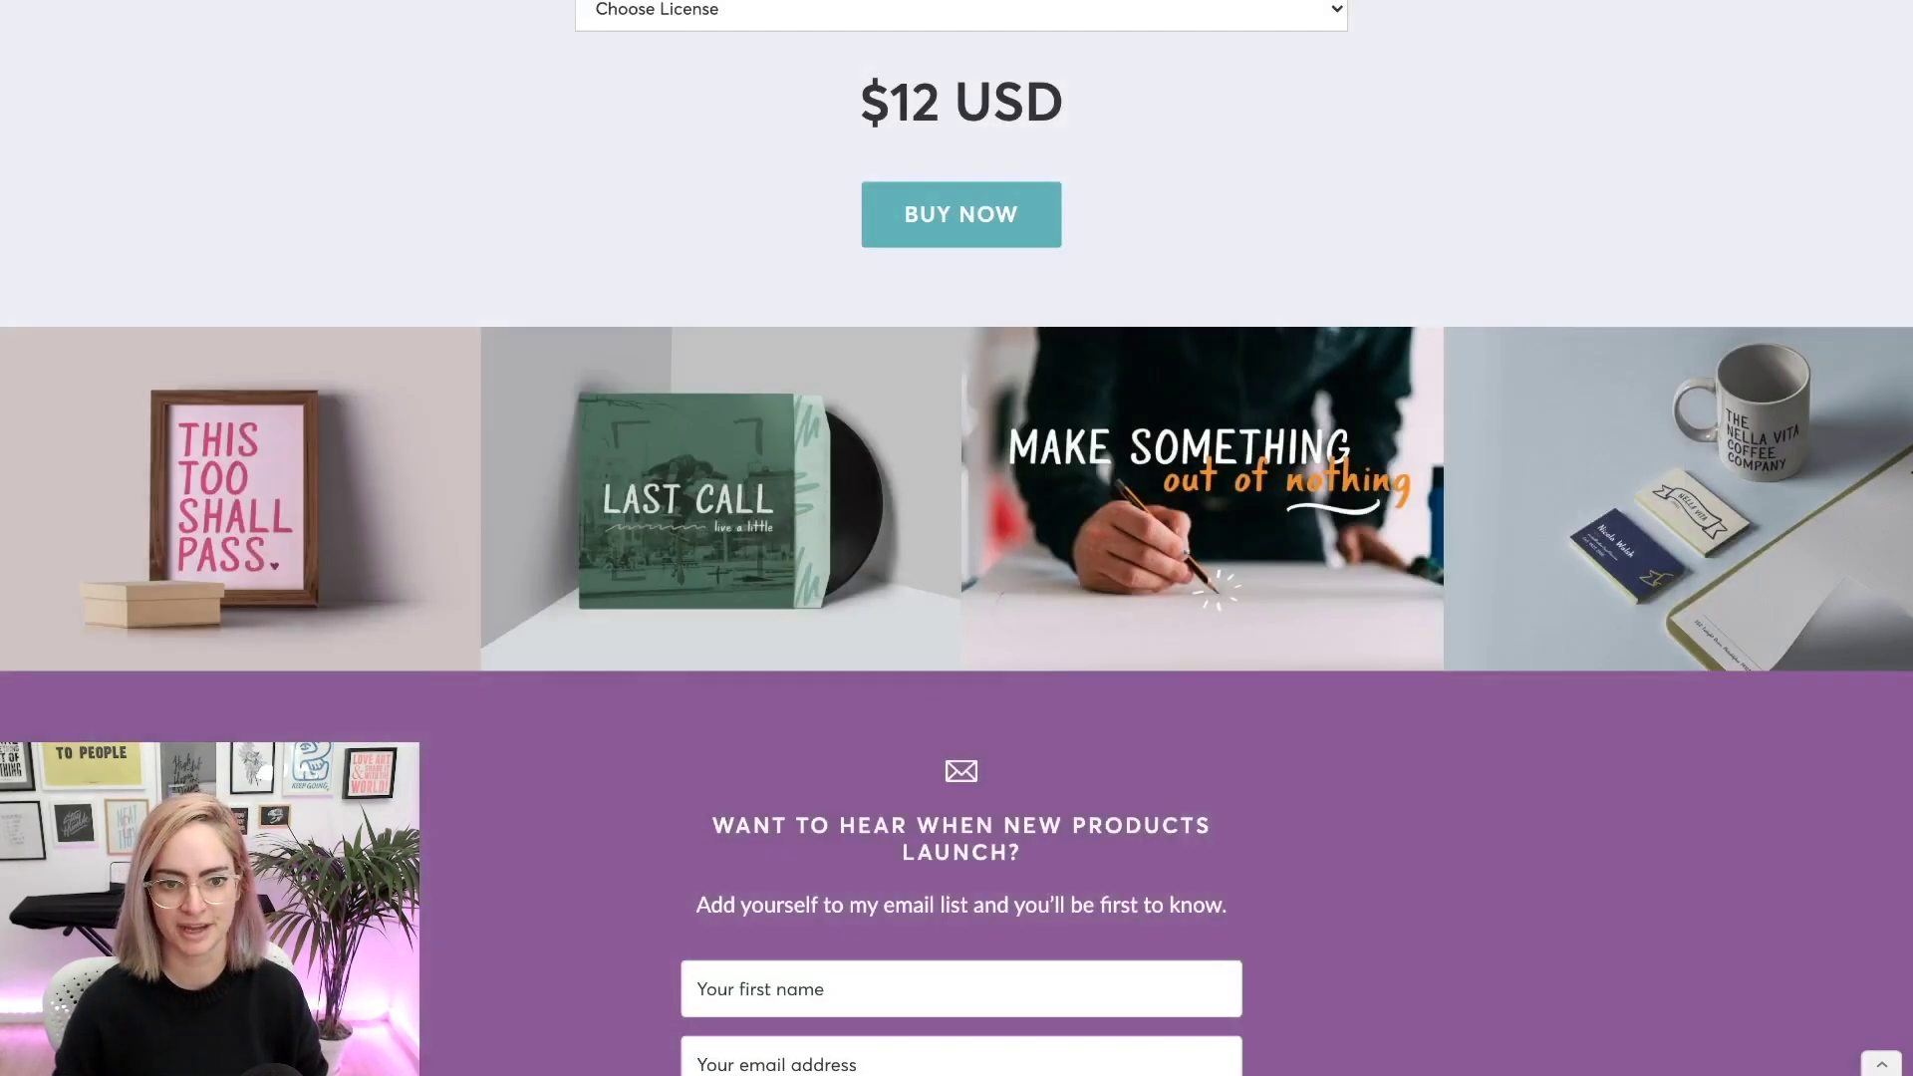
# - Look through the enlarged demo images on the live Grayscale product page to check their content and order
pyautogui.click(1146, 499)
pyautogui.press('Escape')
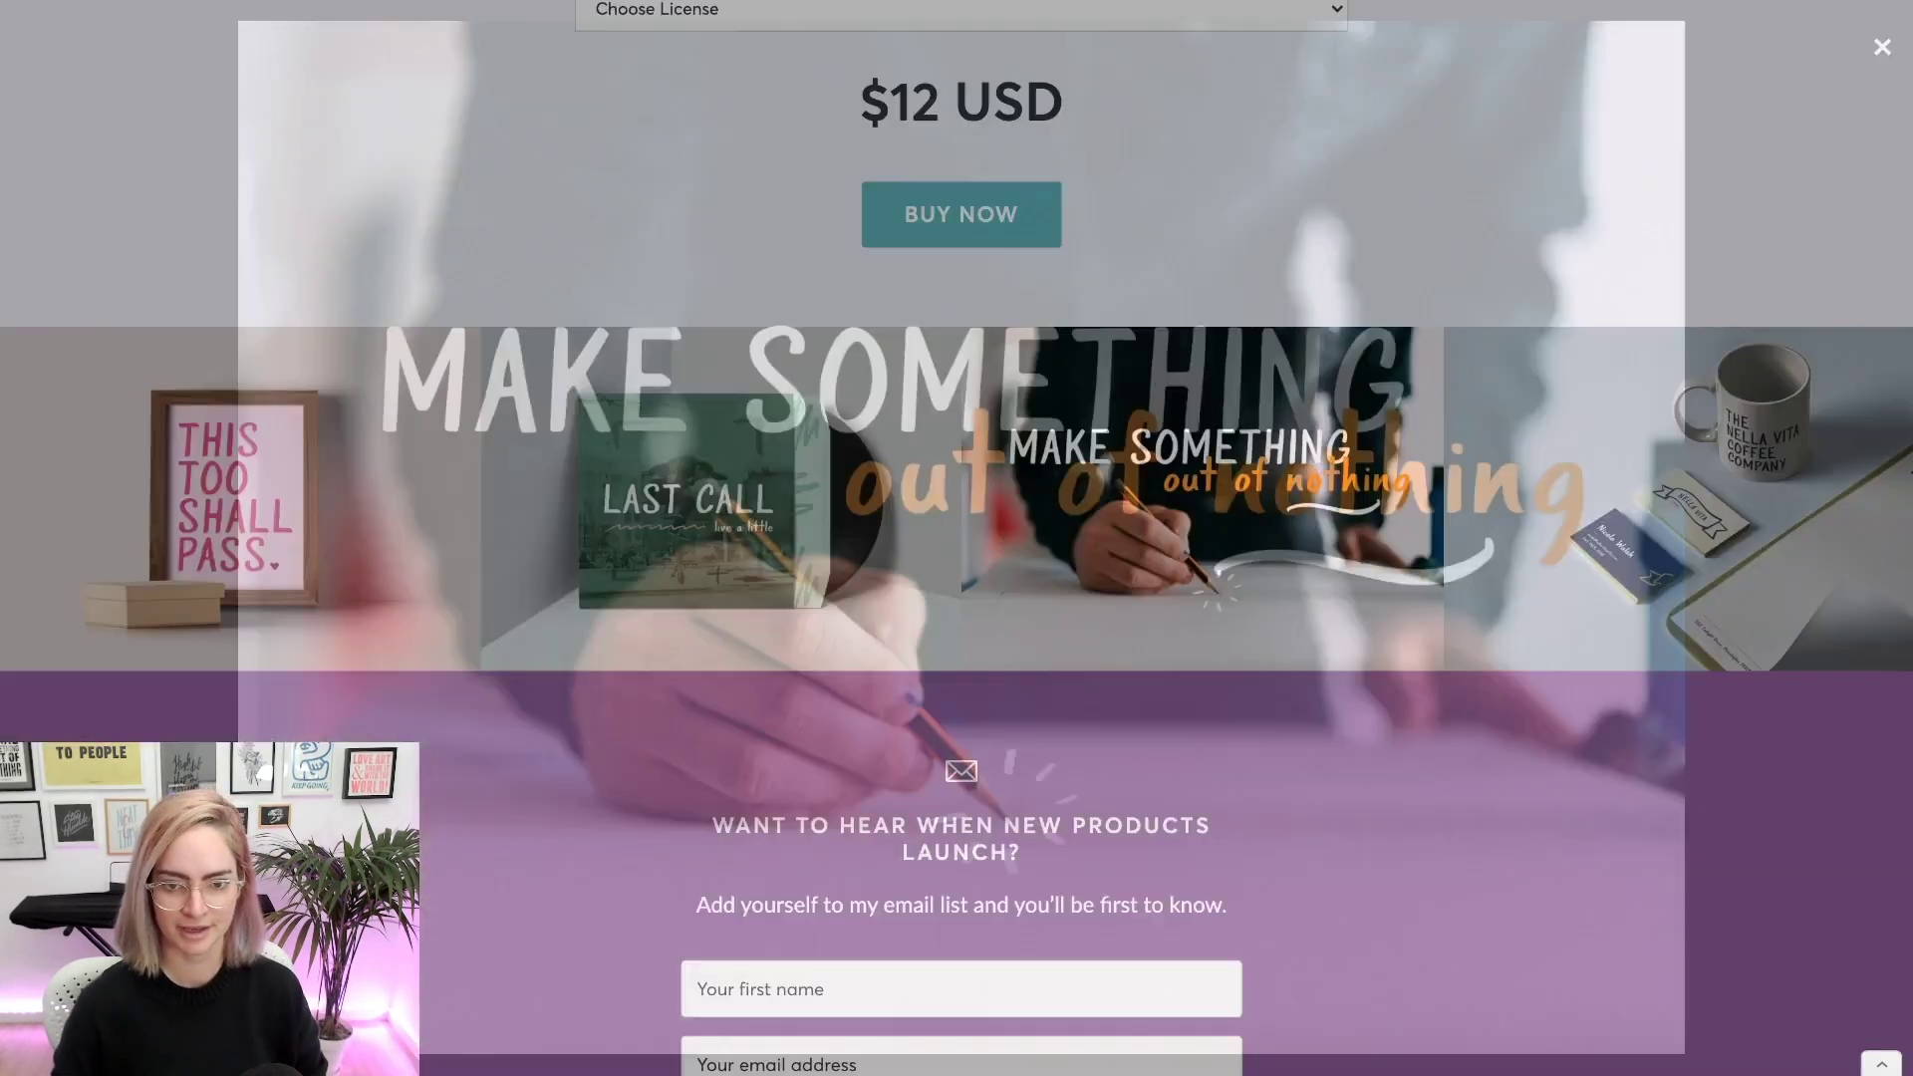
pyautogui.click(1634, 498)
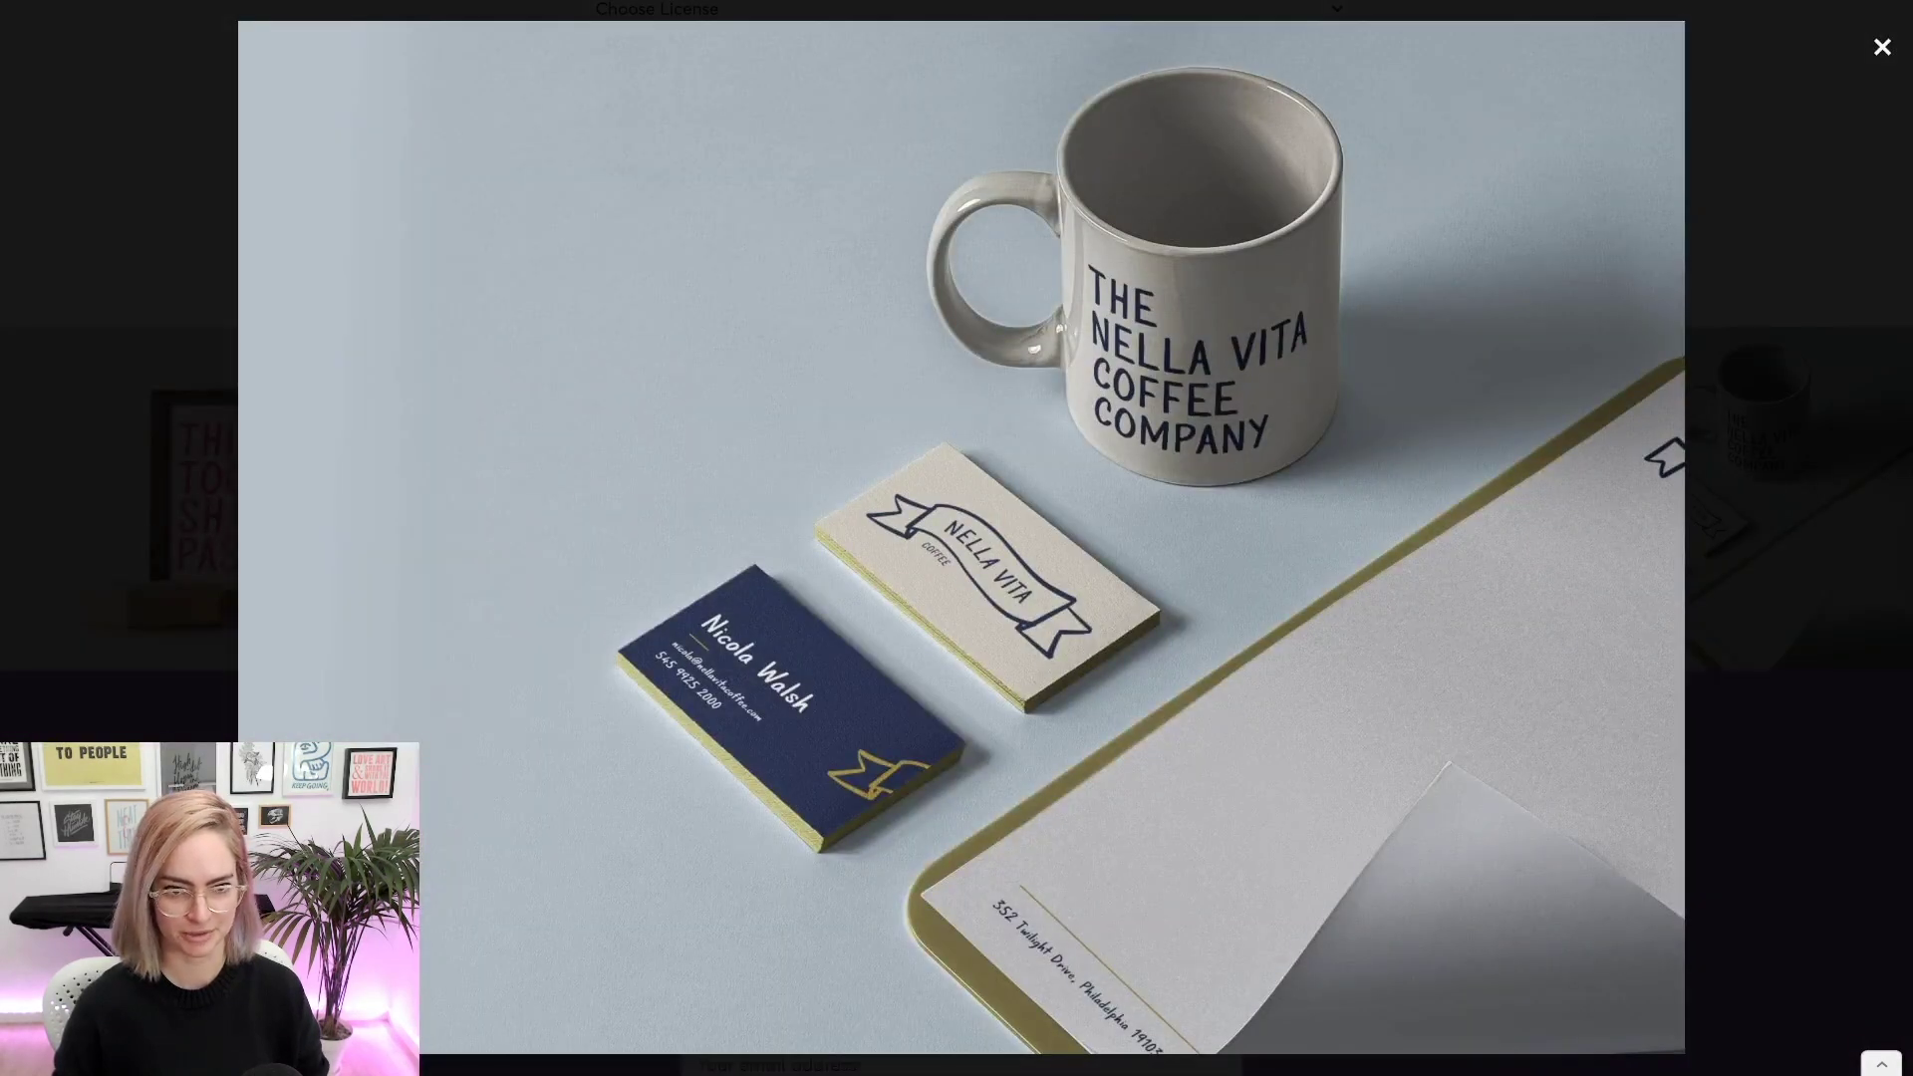
pyautogui.press('Escape')
pyautogui.click(239, 498)
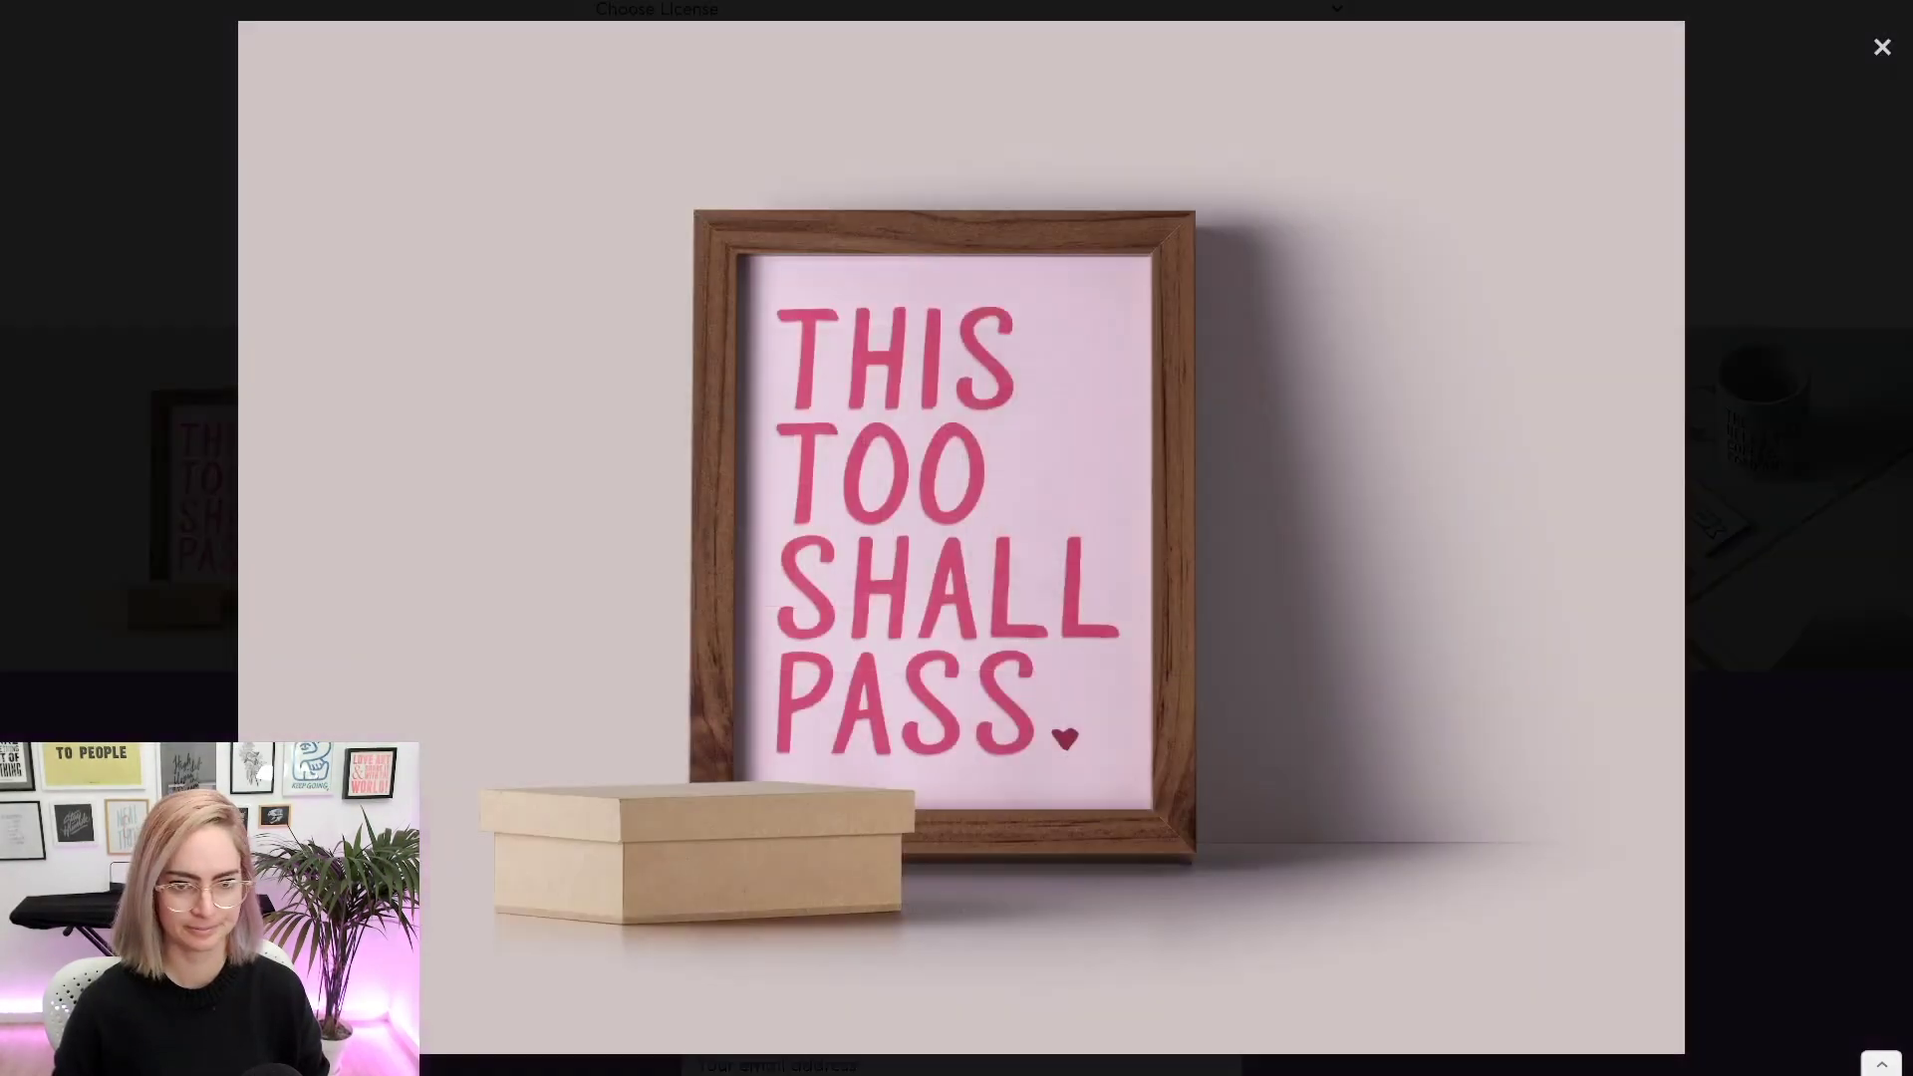
pyautogui.press('Escape')
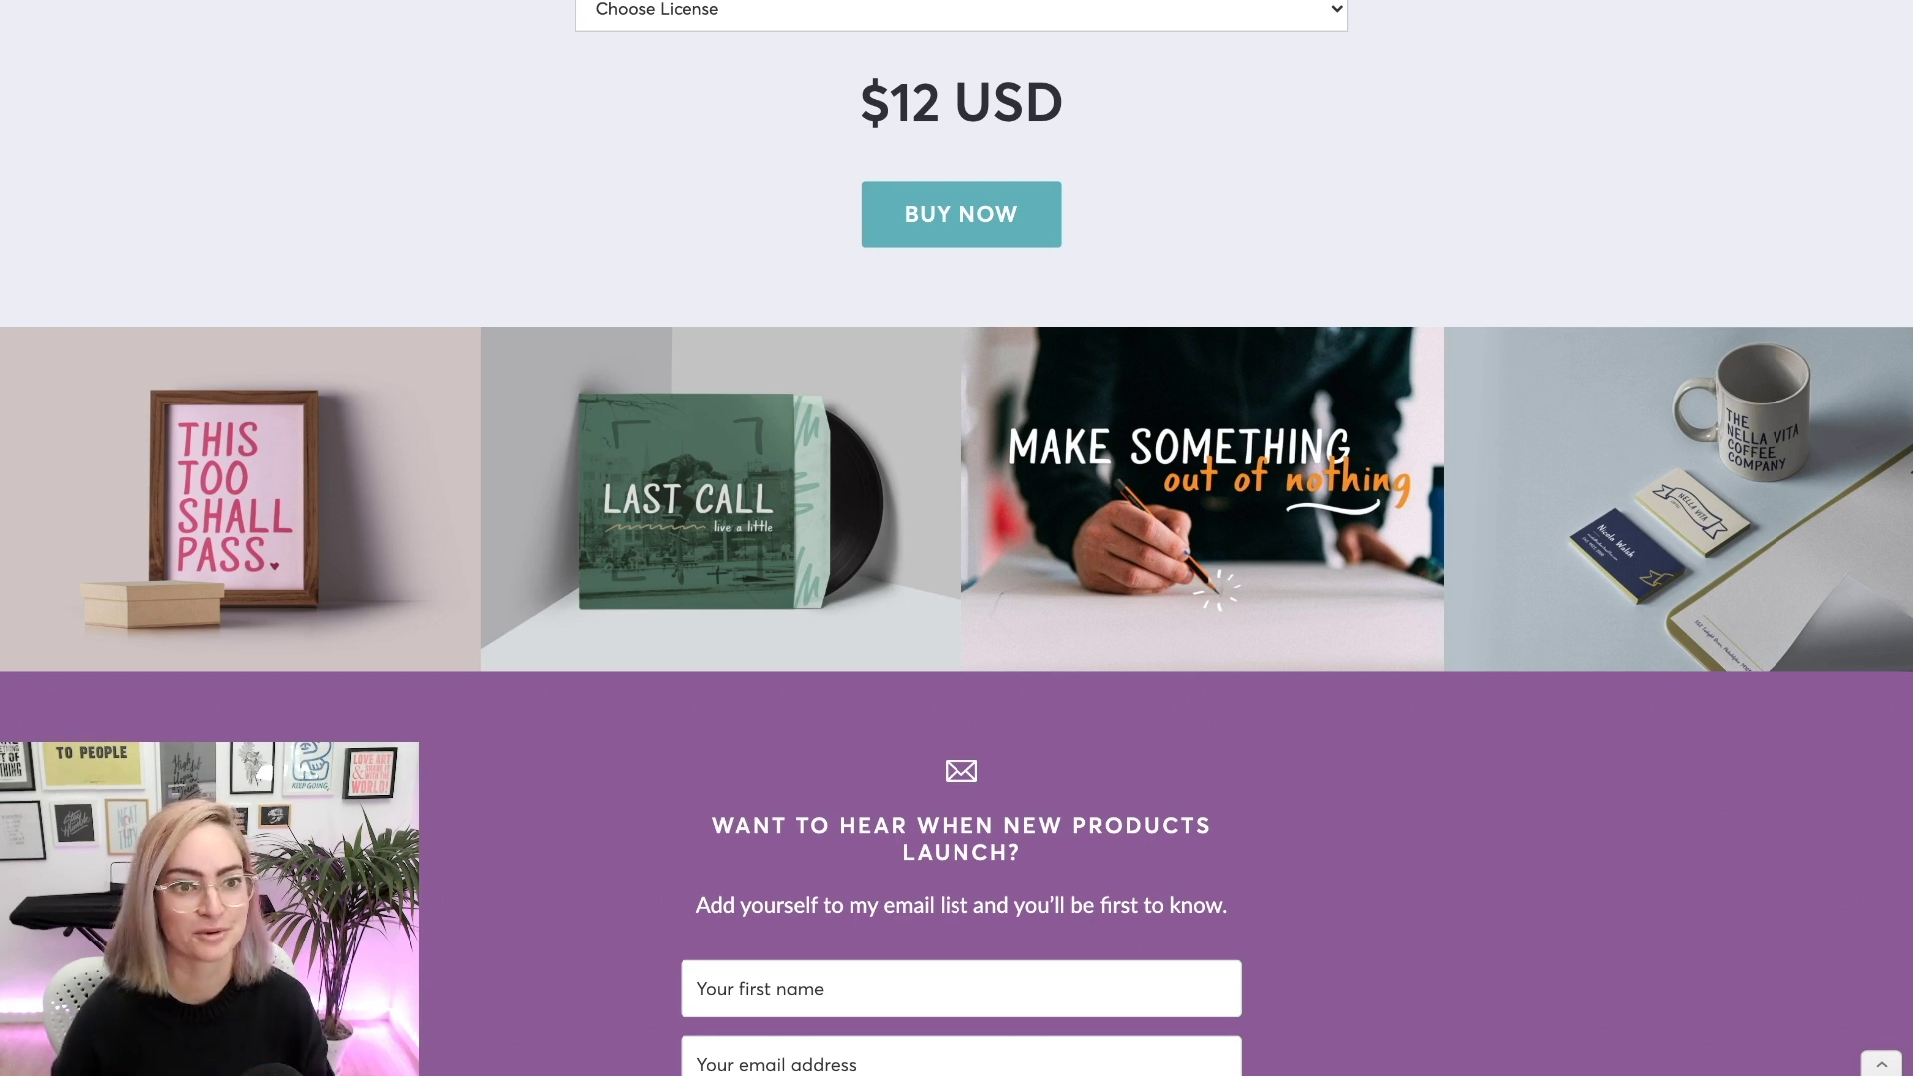
pyautogui.scroll(1, 956, 538)
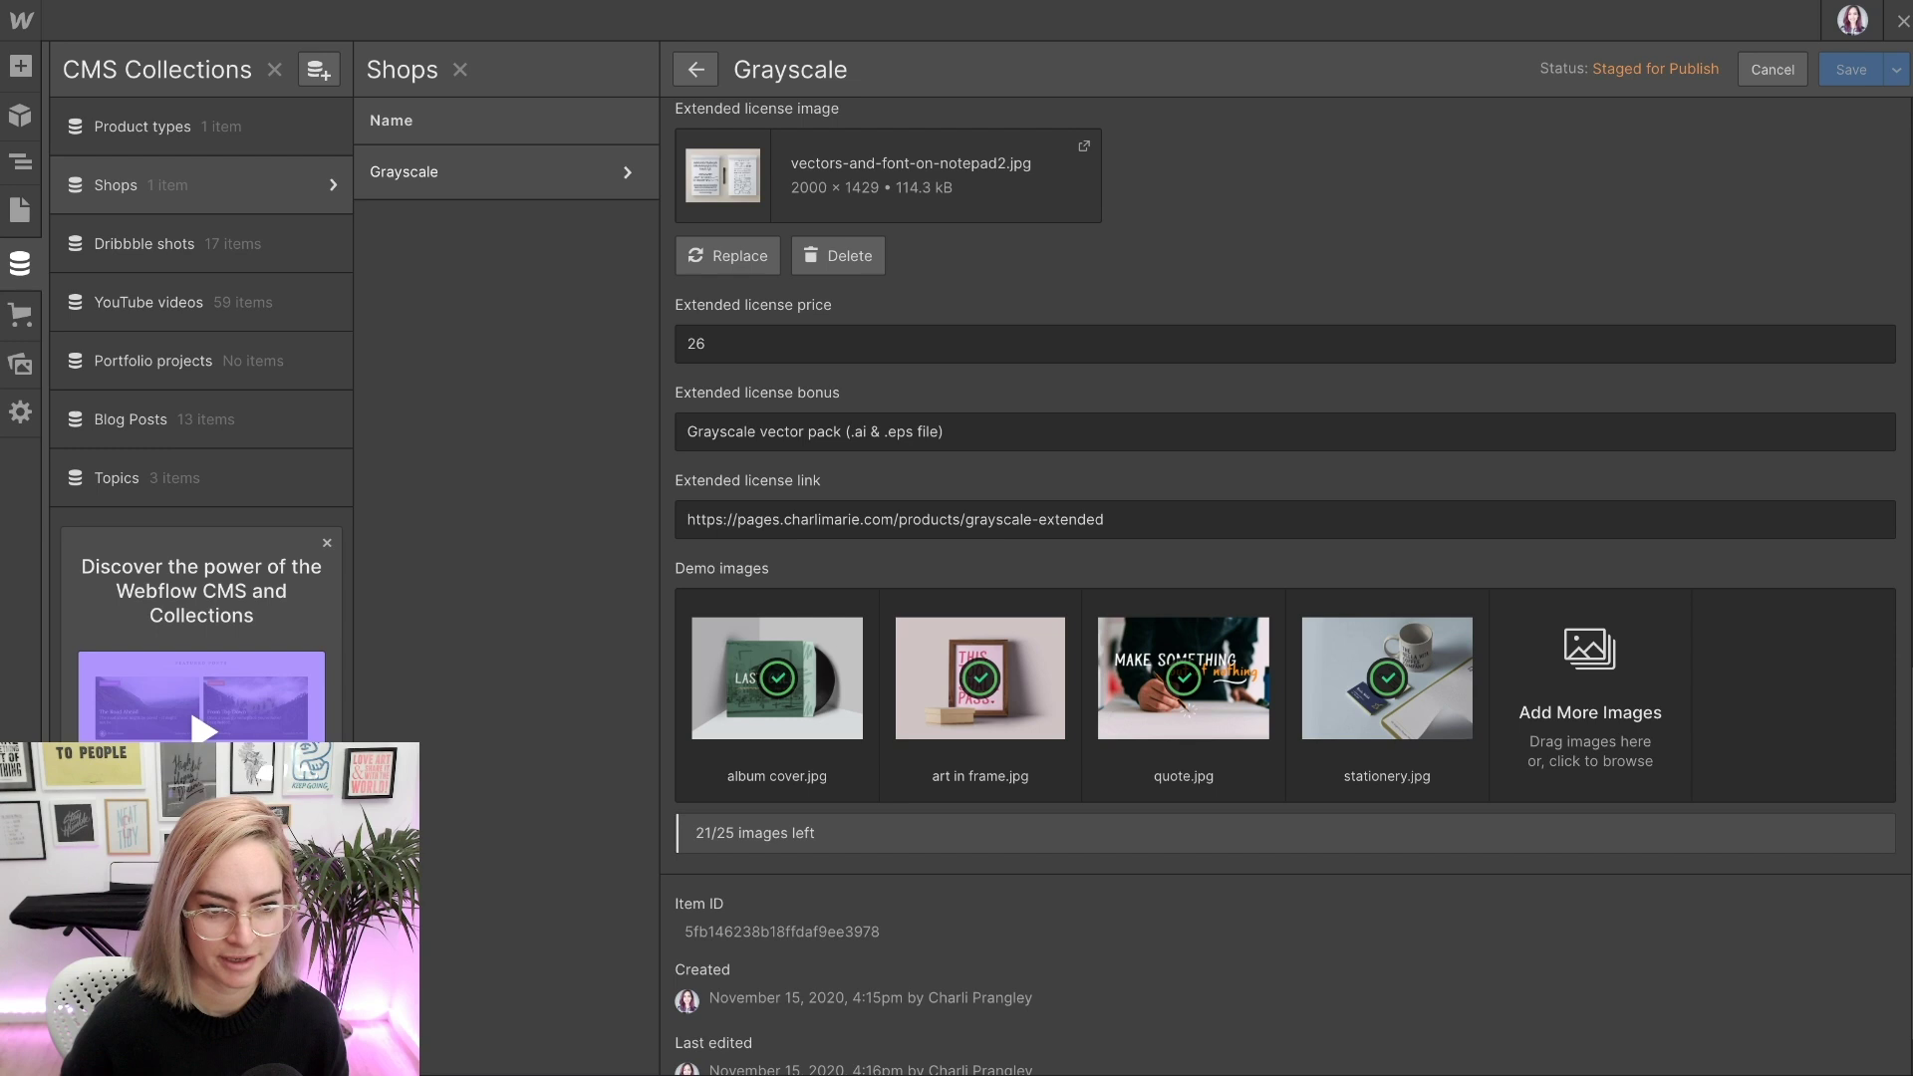
# - Move the "art in frame.jpg" image ahead of "album cover.jpg" in the Grayscale item's demo images
pyautogui.moveTo(980, 677); pyautogui.dragTo(777, 677)
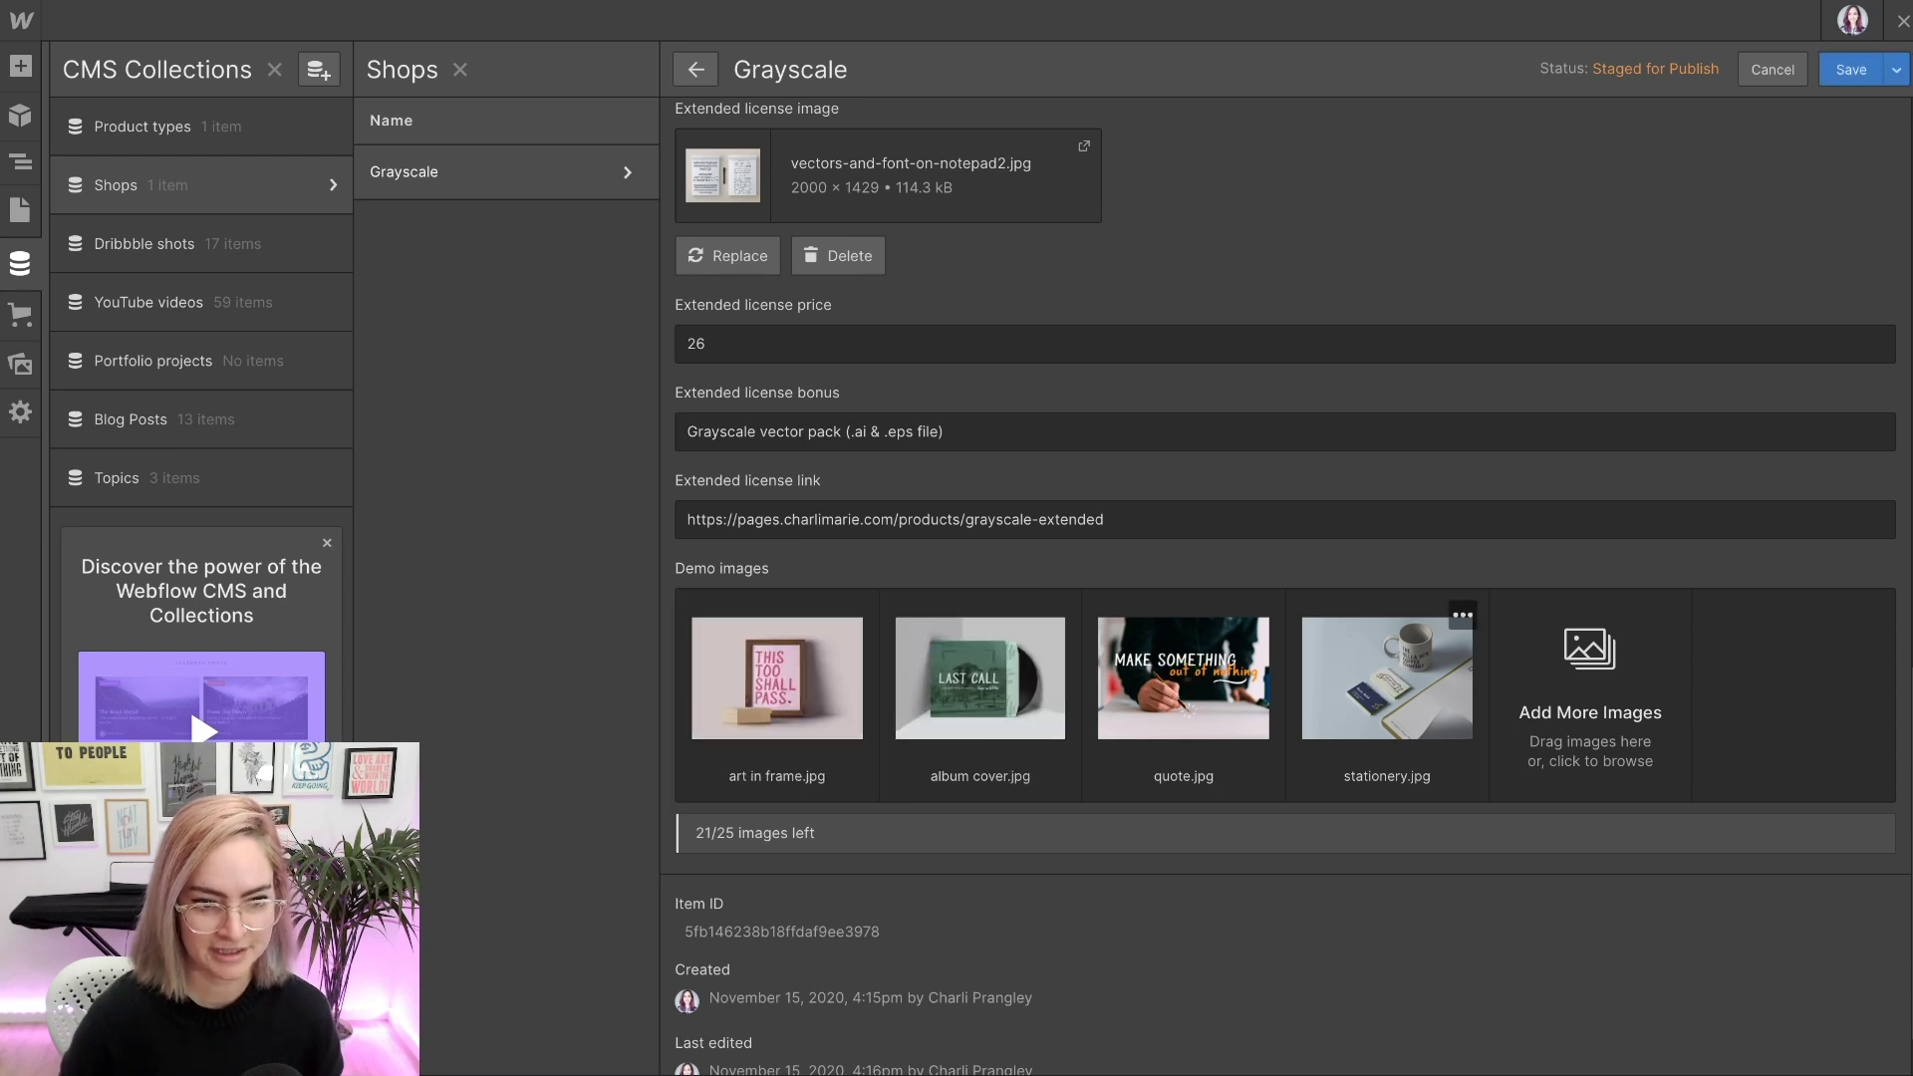
pyautogui.scroll(-1, 981, 617)
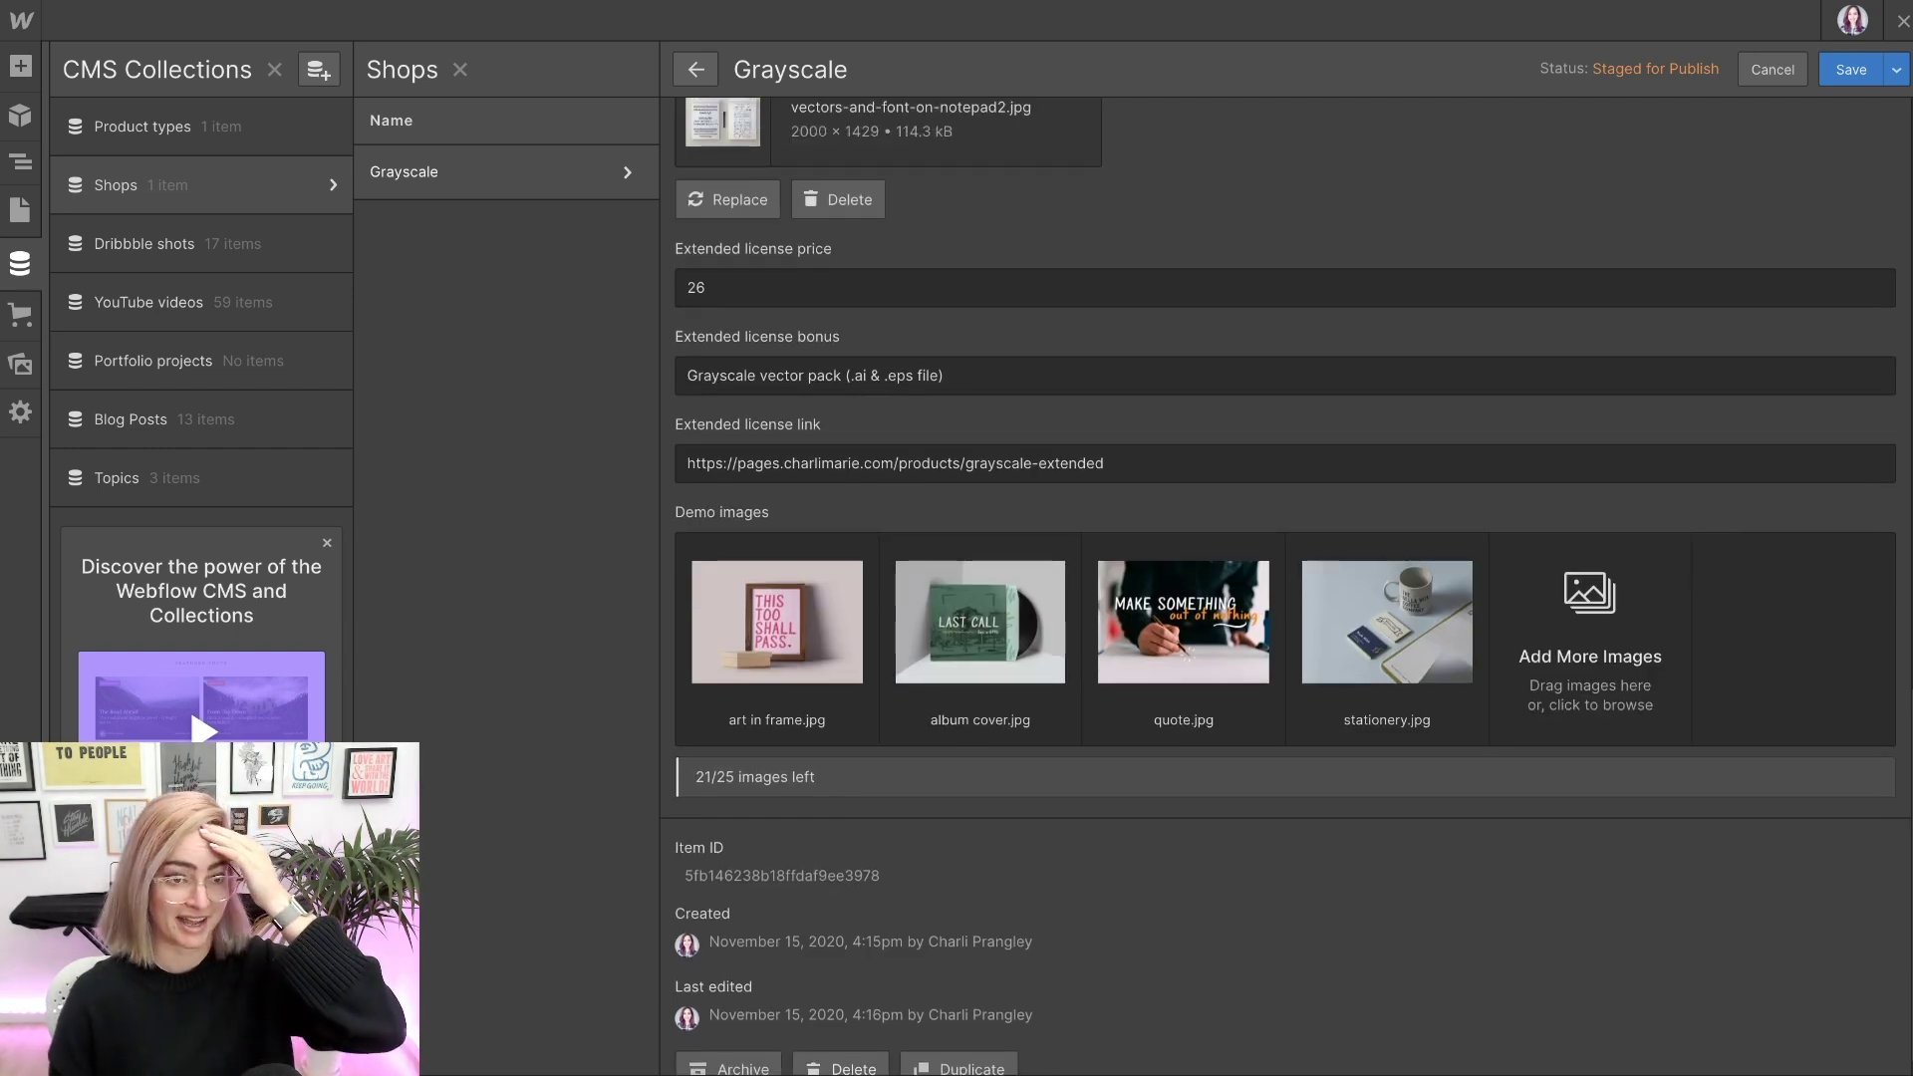
pyautogui.scroll(8, 1285, 588)
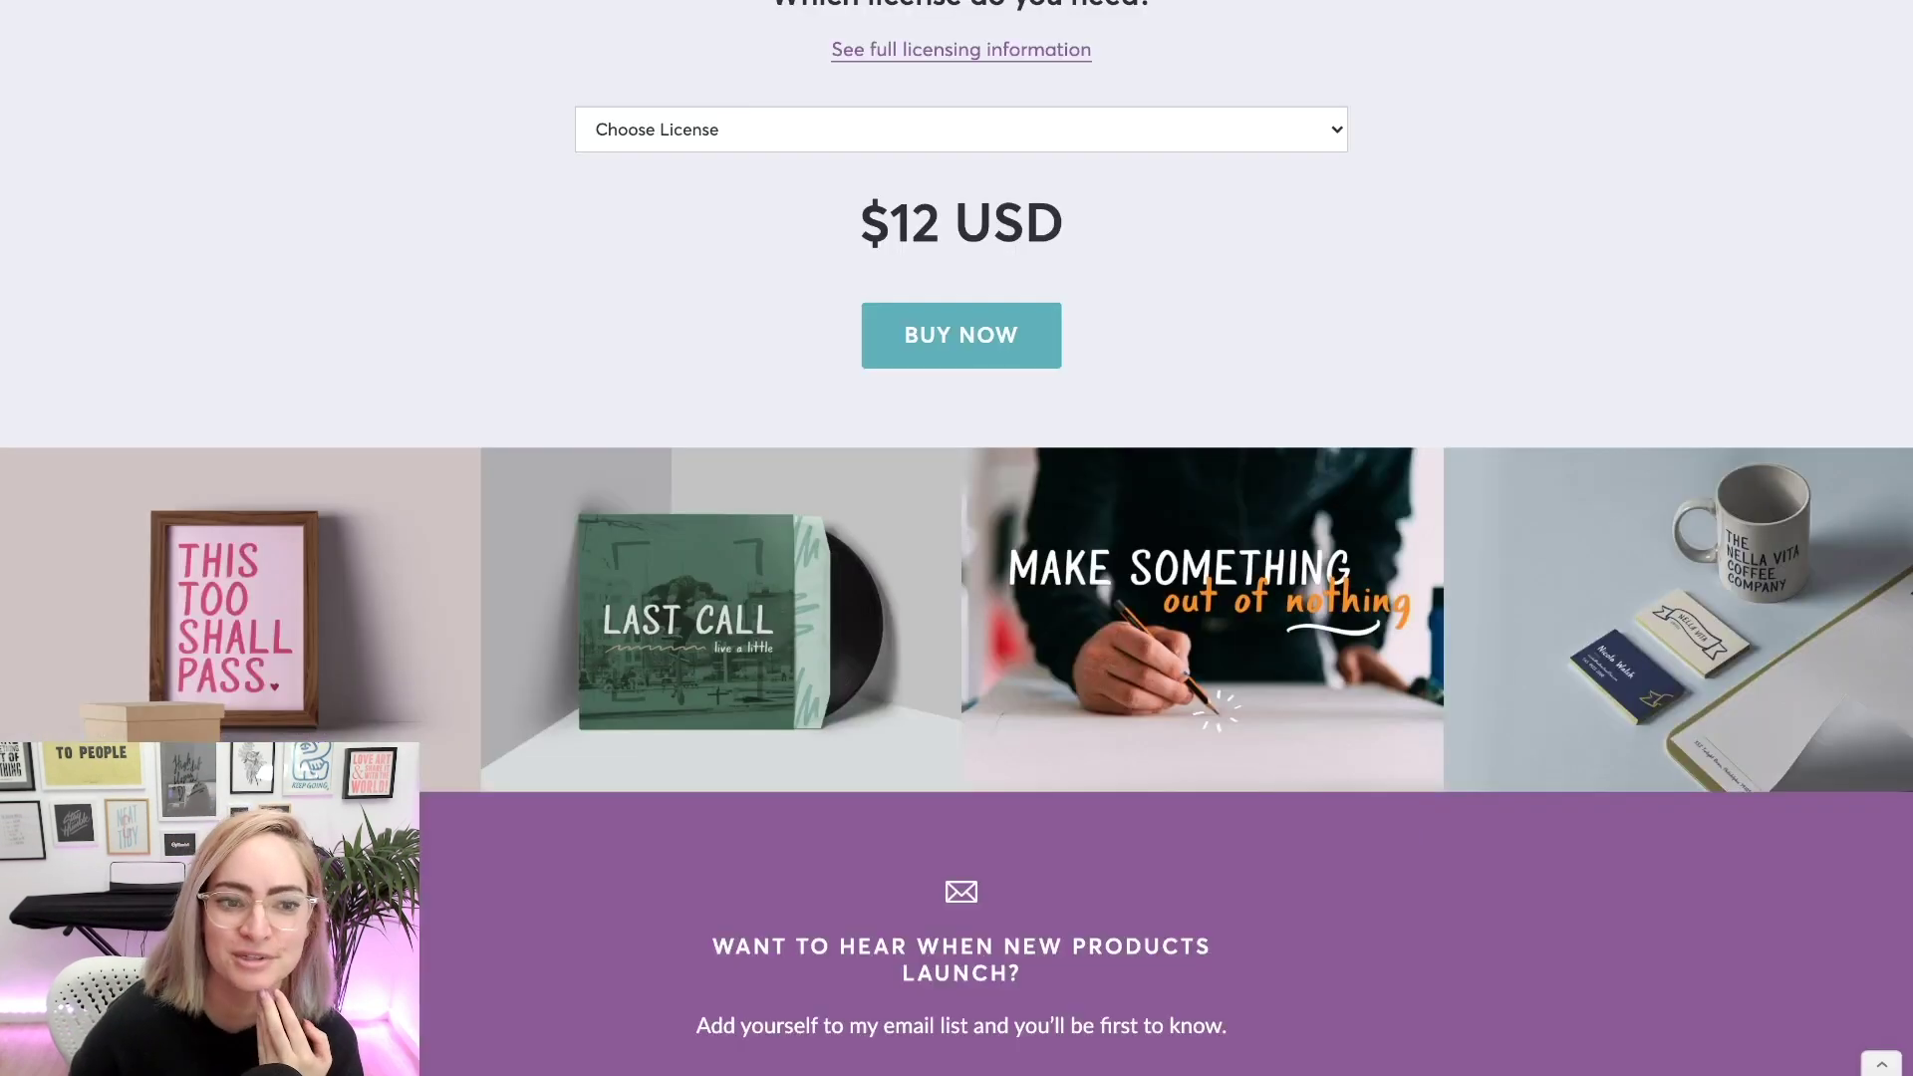
# - Check the license chooser on the live product page and add a new Option field to the Shops collection
pyautogui.scroll(3, 957, 538)
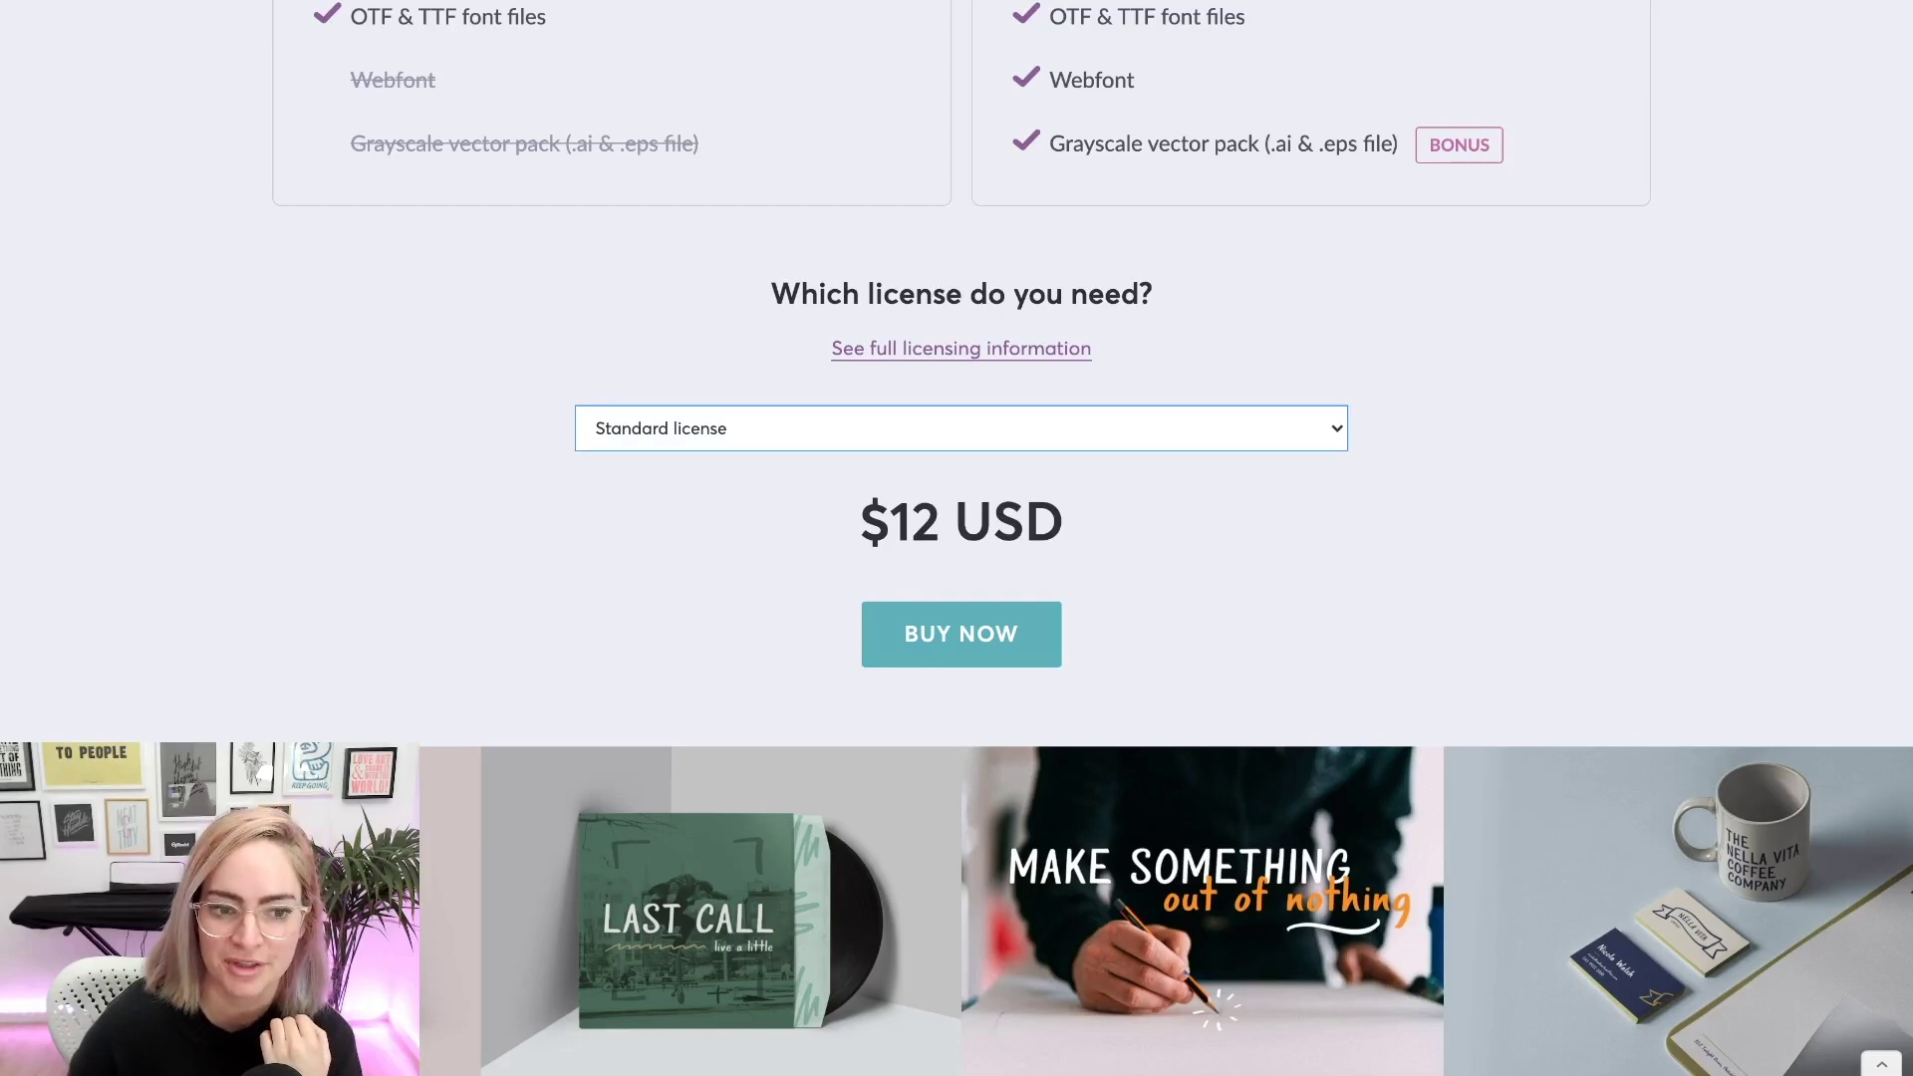
pyautogui.press('Down')
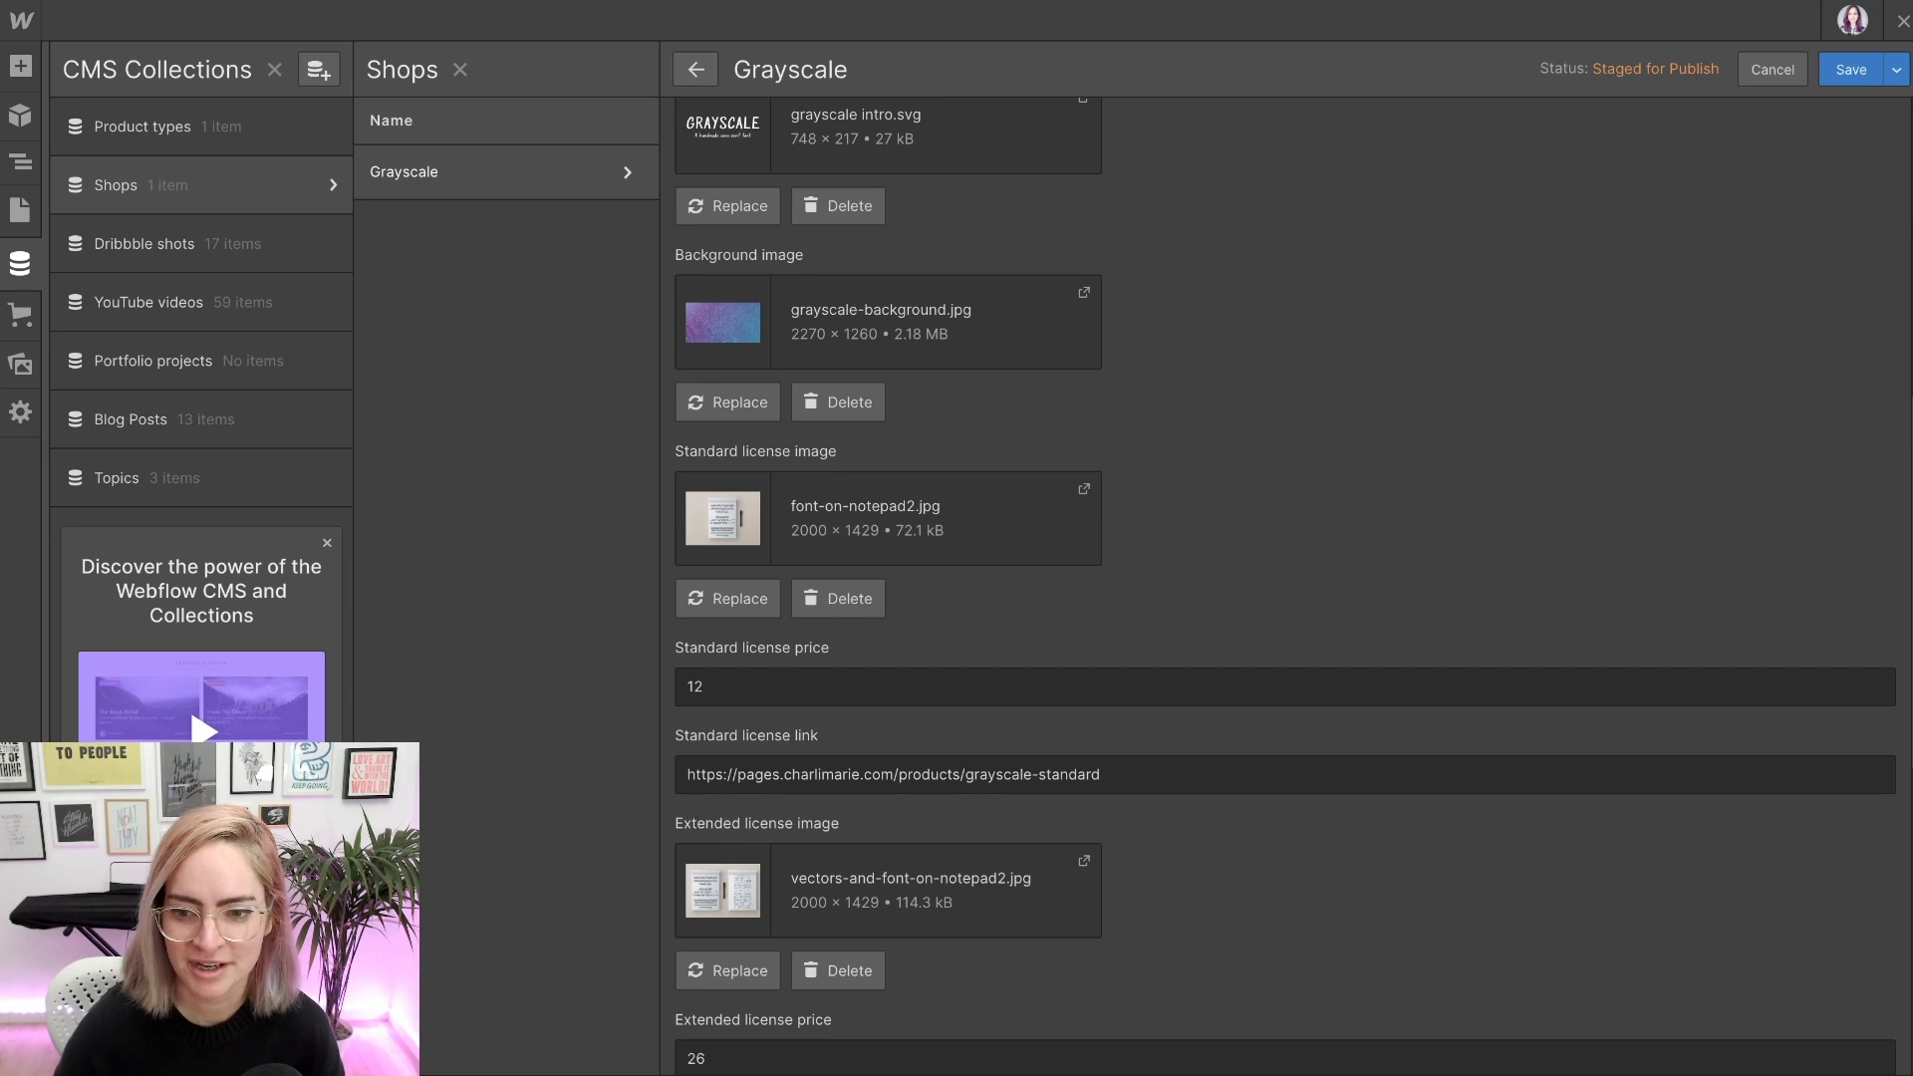
pyautogui.scroll(8, 1286, 597)
pyautogui.press('Escape')
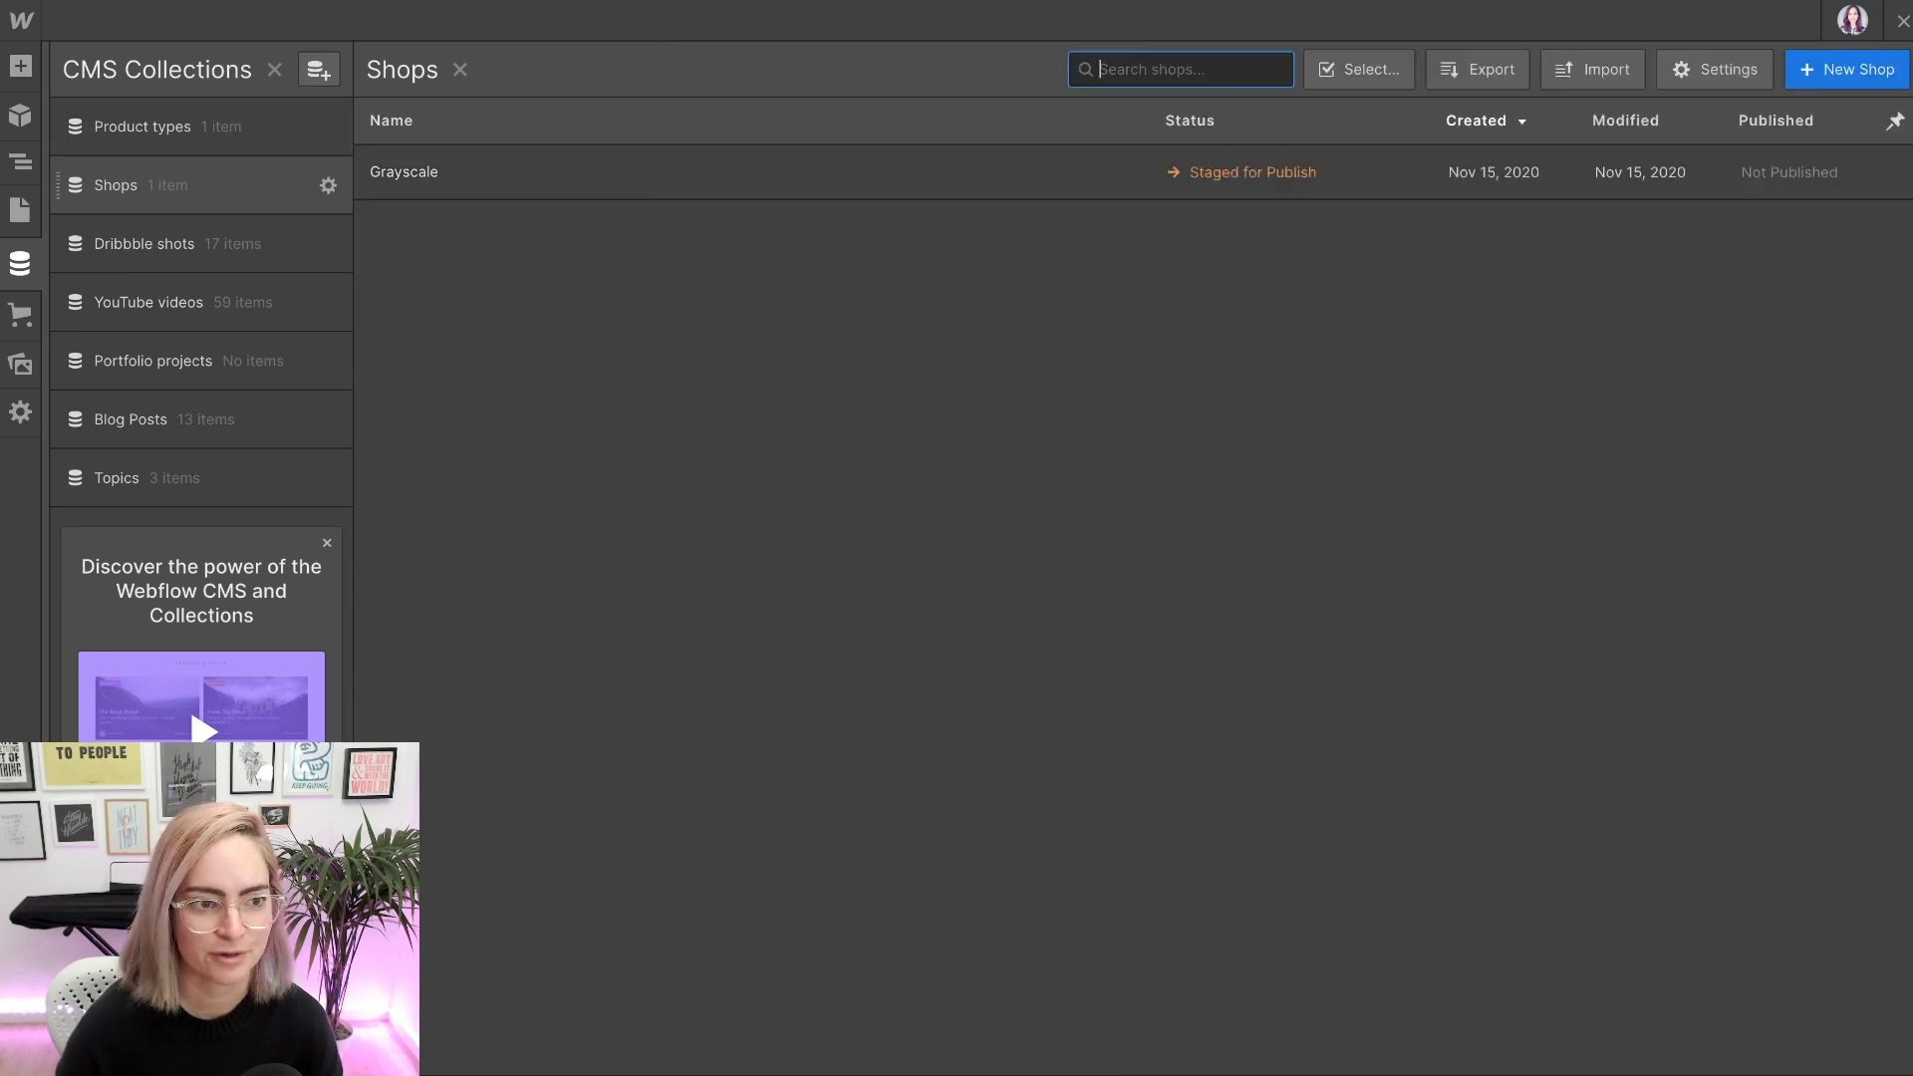
pyautogui.click(328, 185)
pyautogui.scroll(-6, 803, 588)
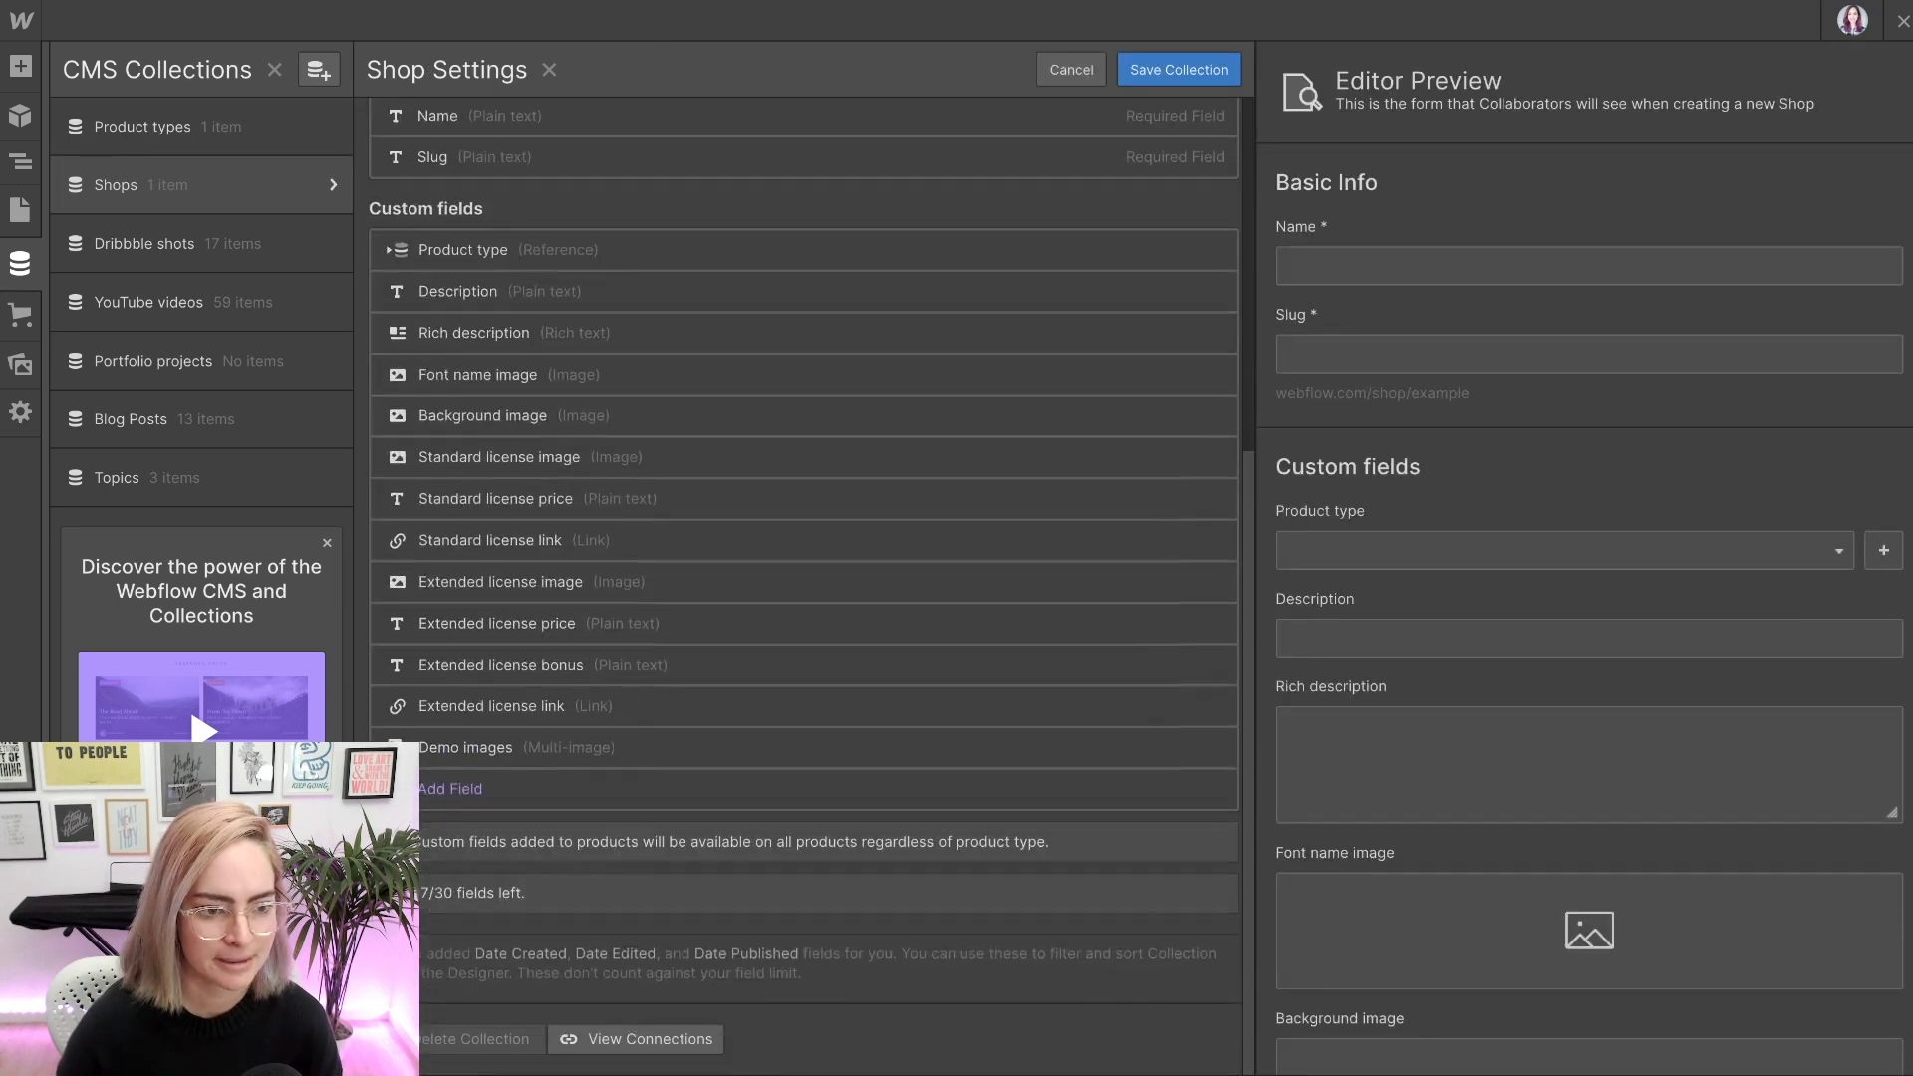
pyautogui.click(450, 788)
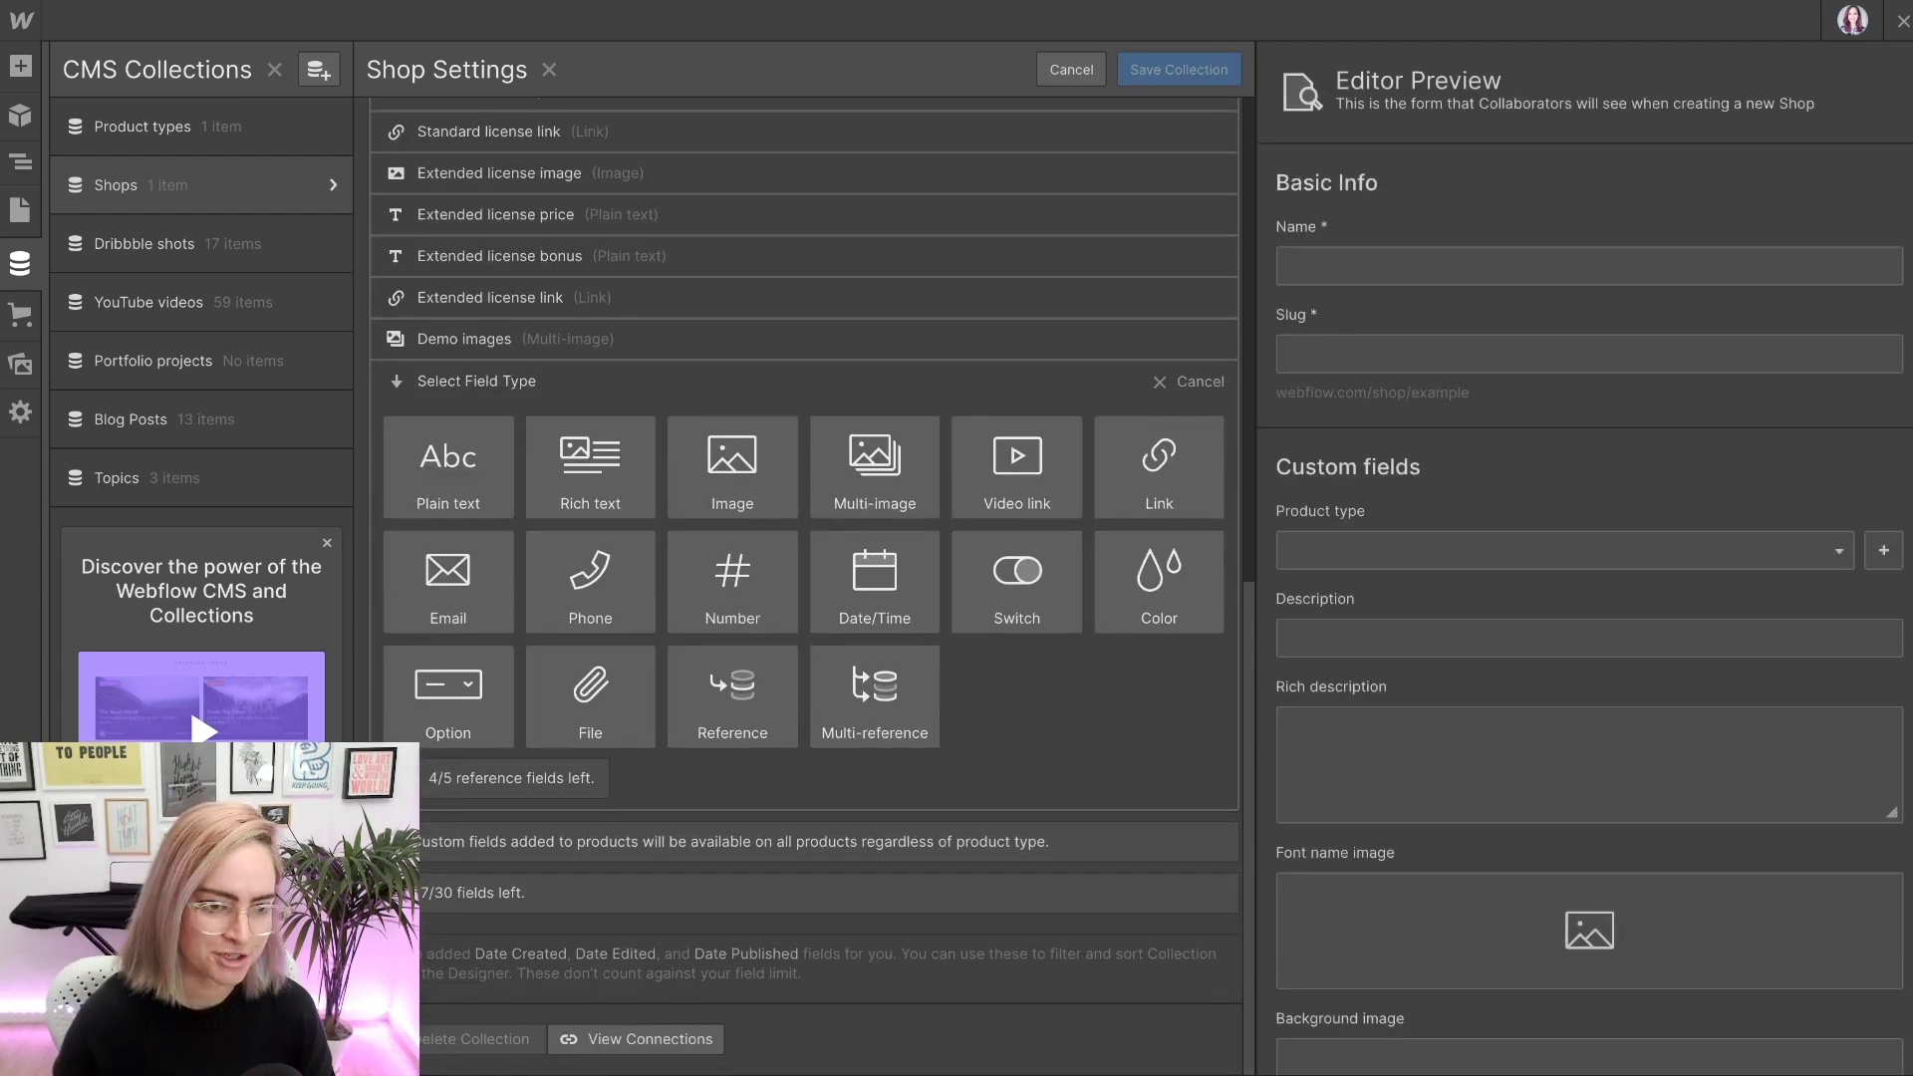
pyautogui.click(449, 692)
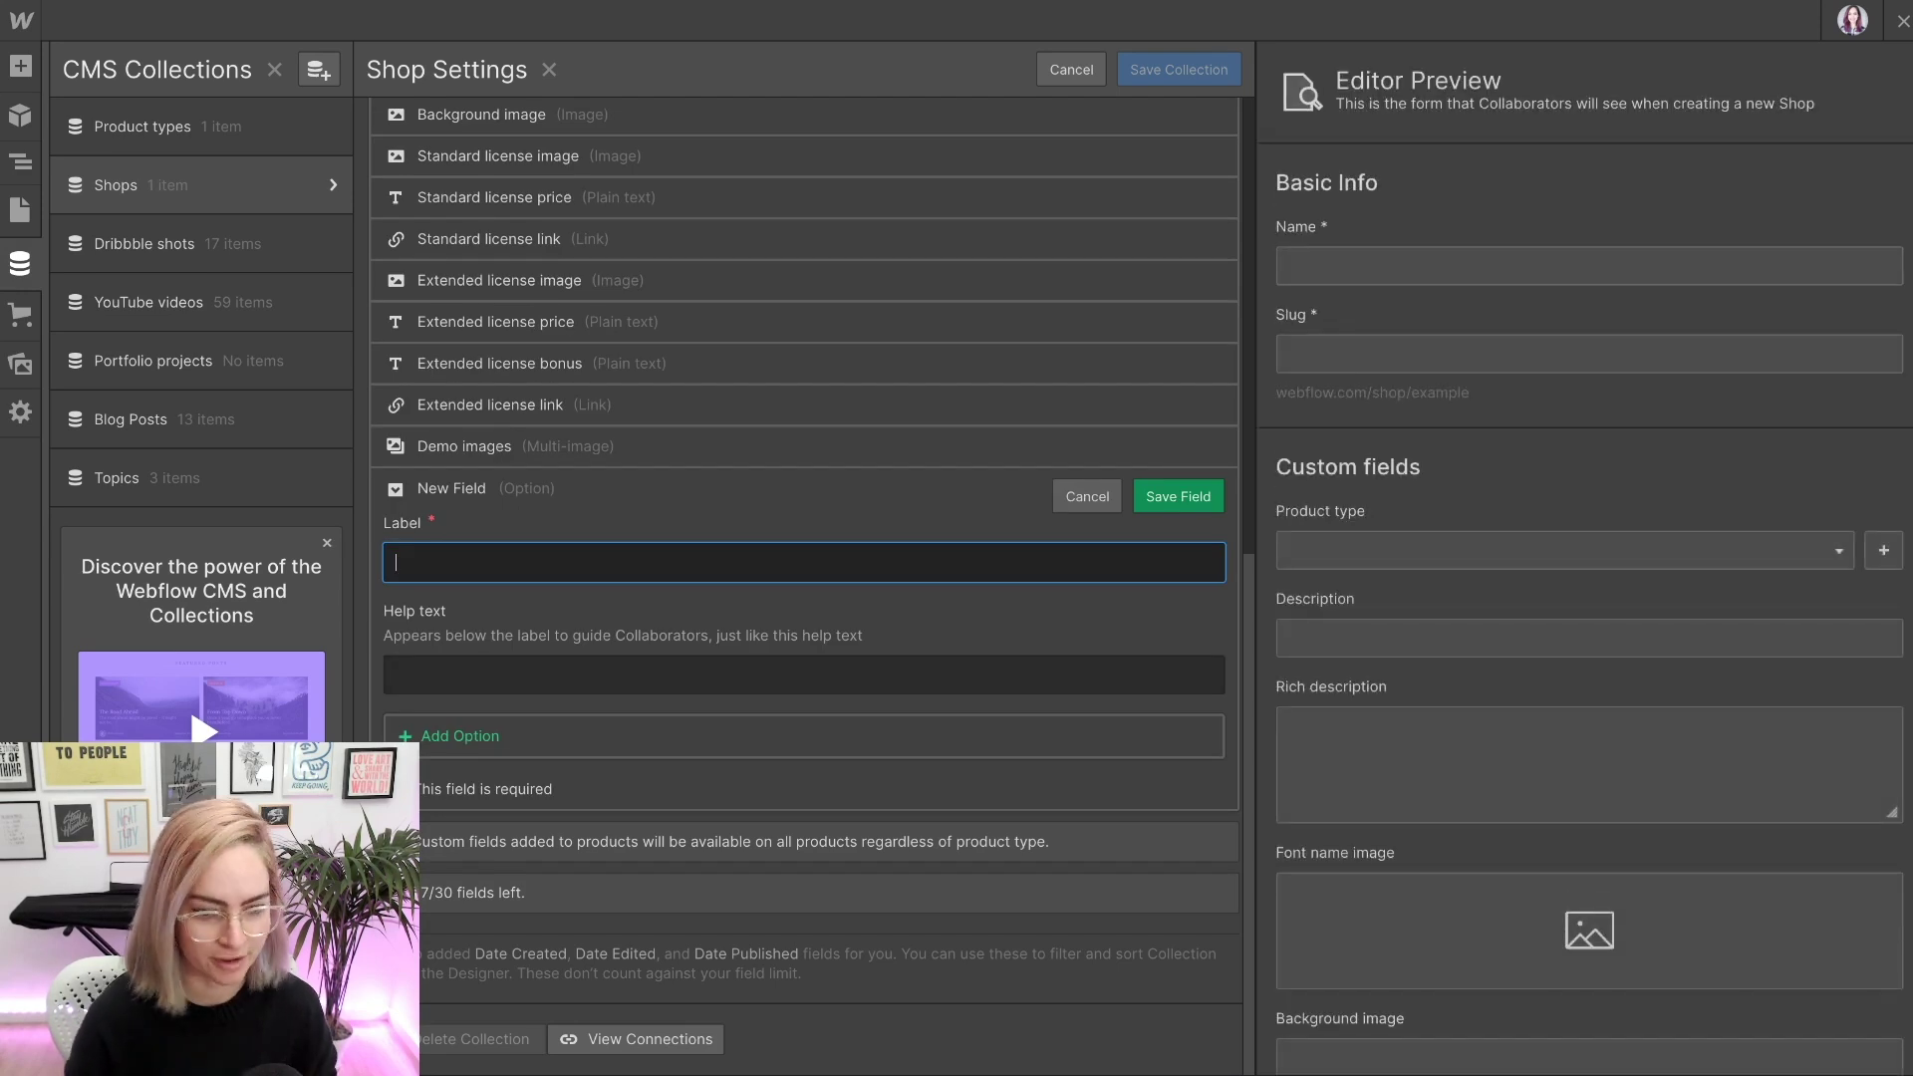
# - Label the new option field "License" and give it the options "Standard license" and "Extended license"
pyautogui.write('License')
pyautogui.press('Tab')
pyautogui.press('Tab')
pyautogui.press('Return')
pyautogui.write('Standard license')
pyautogui.press('Return')
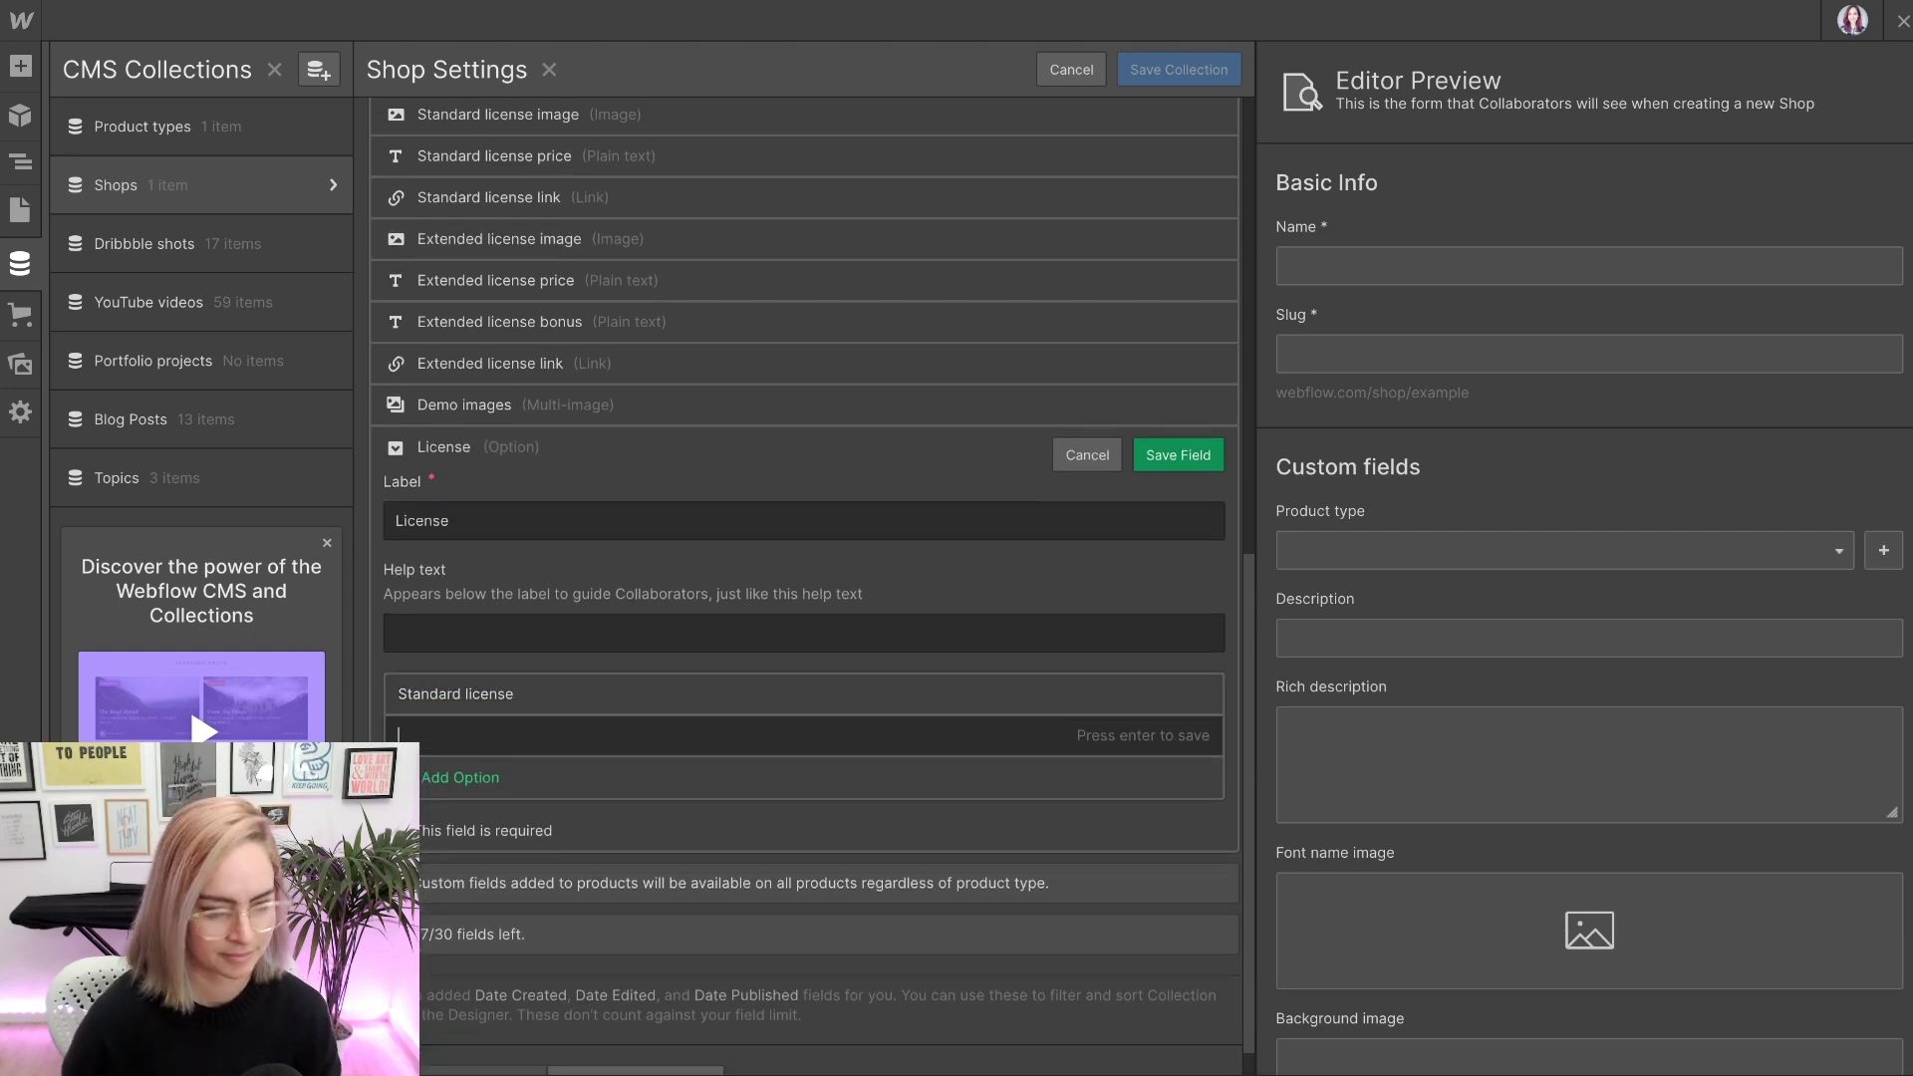
pyautogui.write('Extended license')
pyautogui.press('Return')
pyautogui.press('Return')
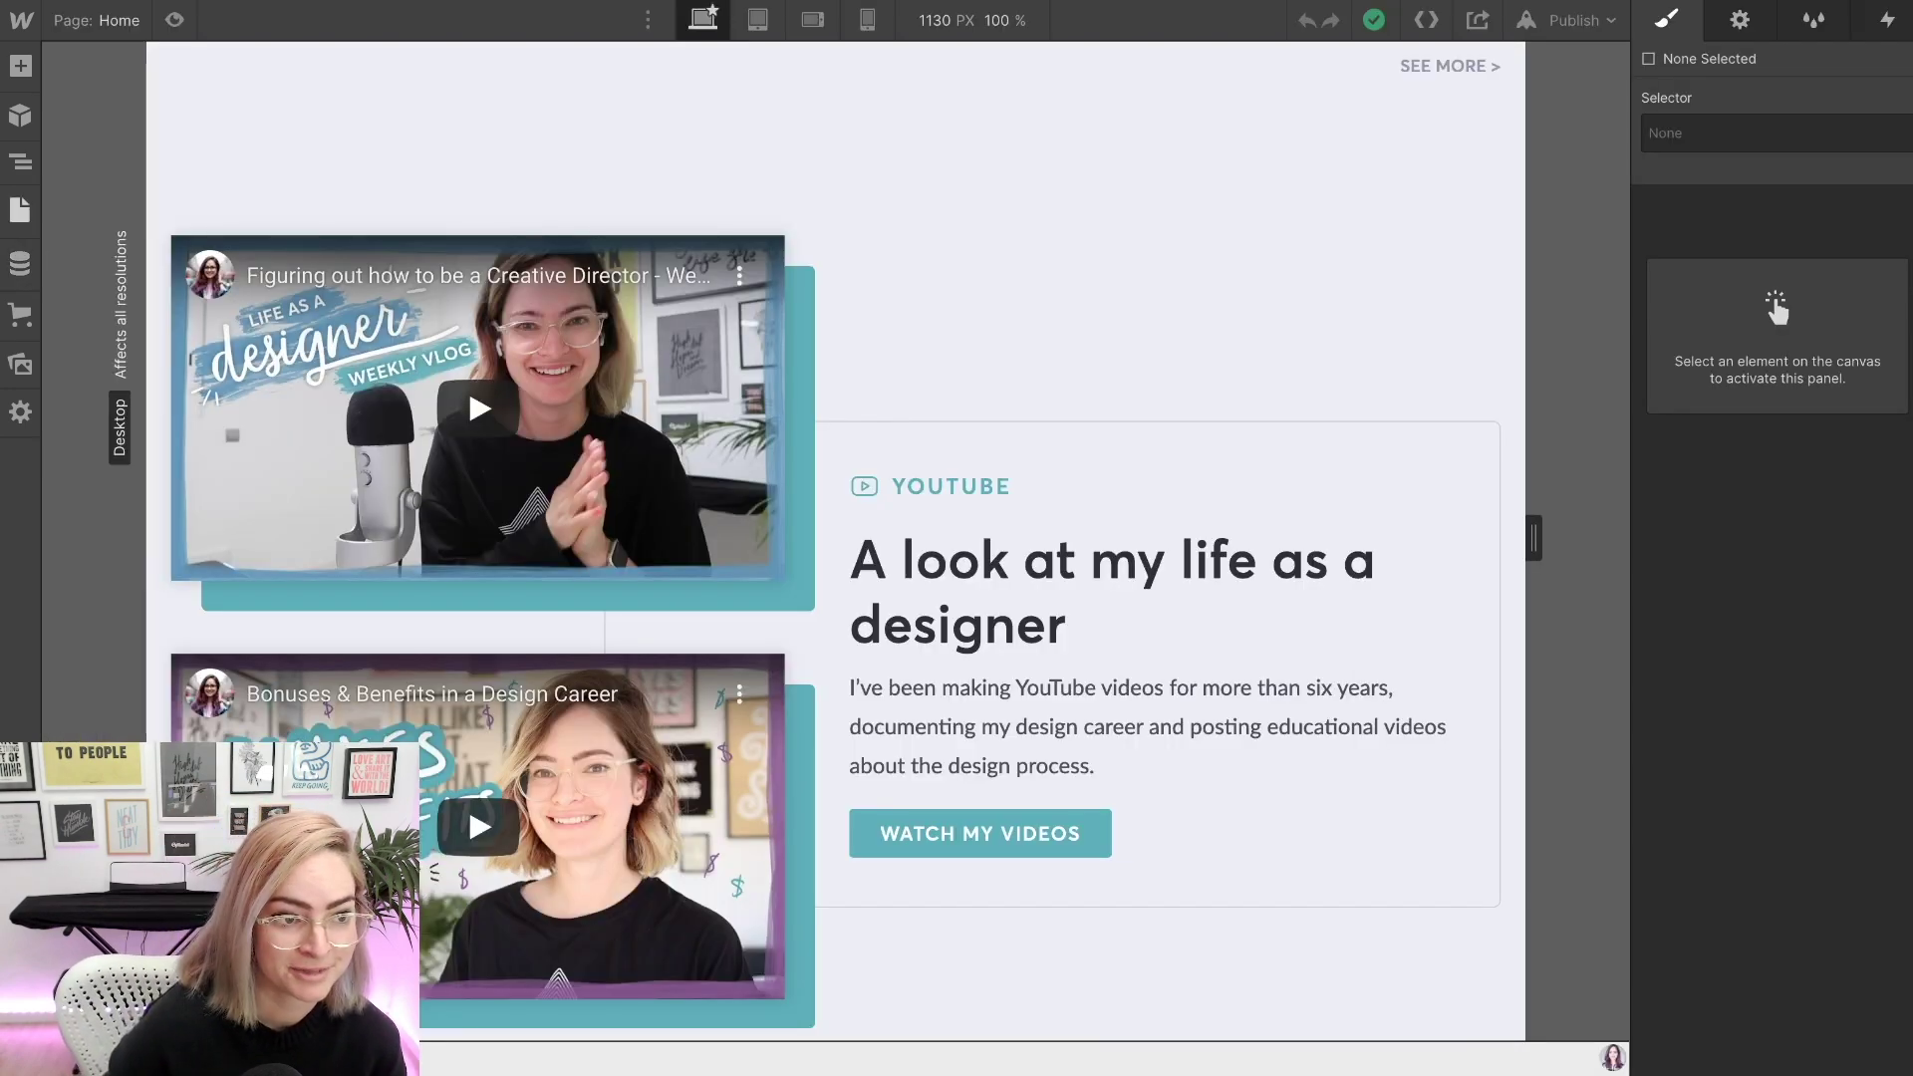
# - Open the Shops Template page in the Designer
pyautogui.press('p')
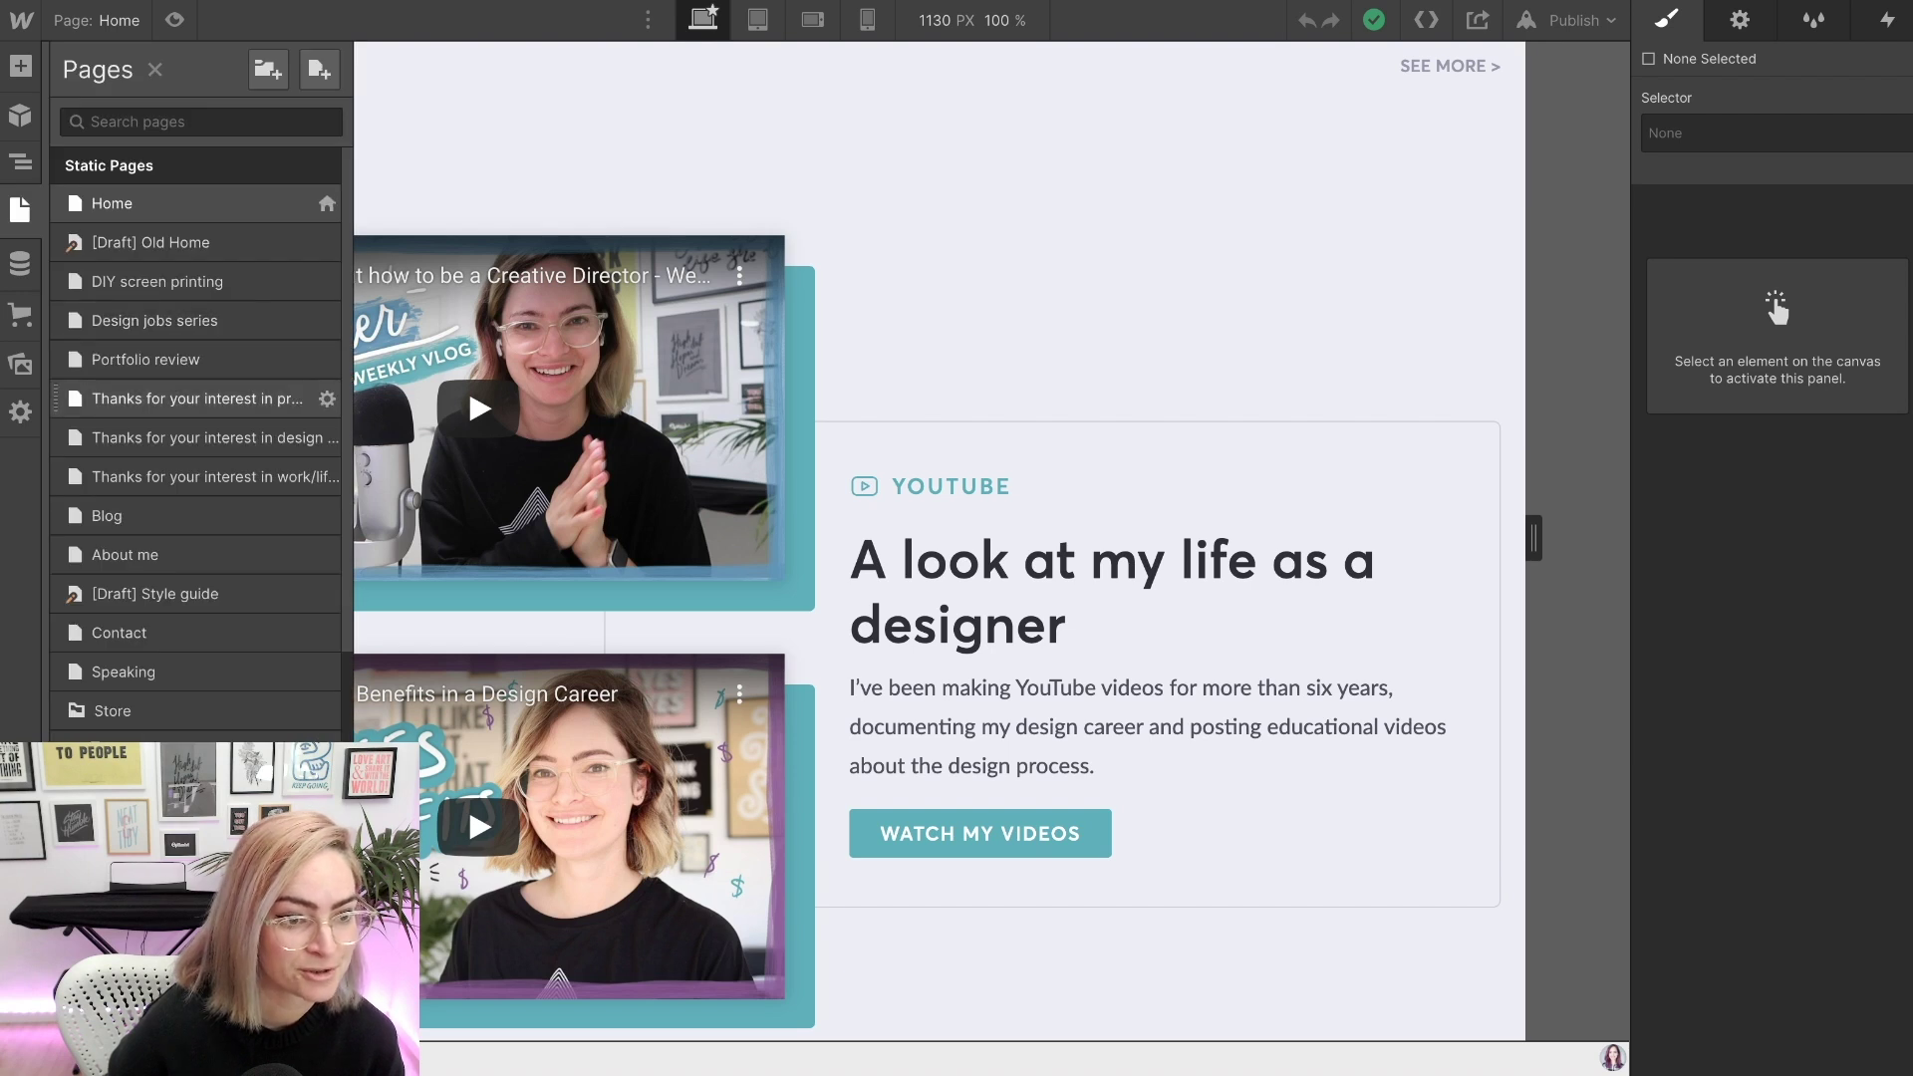
pyautogui.scroll(-5, 195, 458)
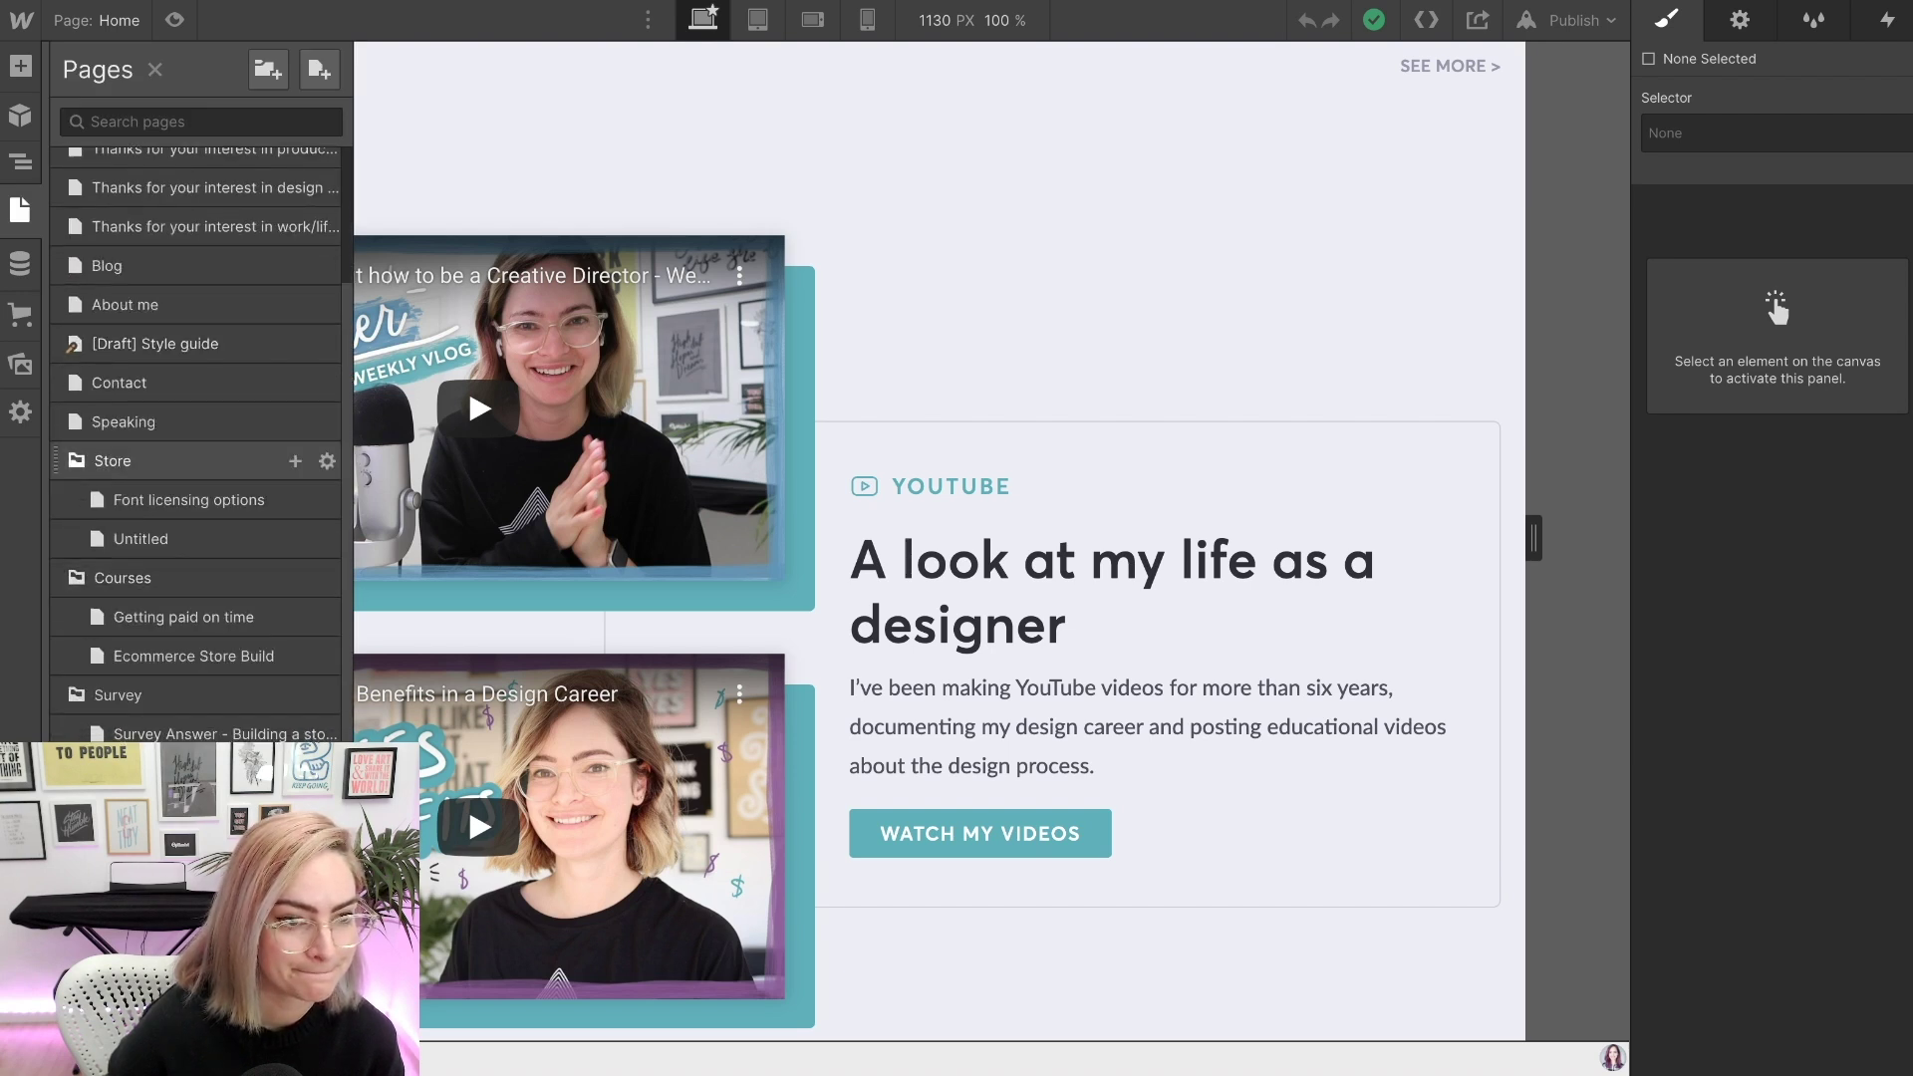
pyautogui.click(195, 461)
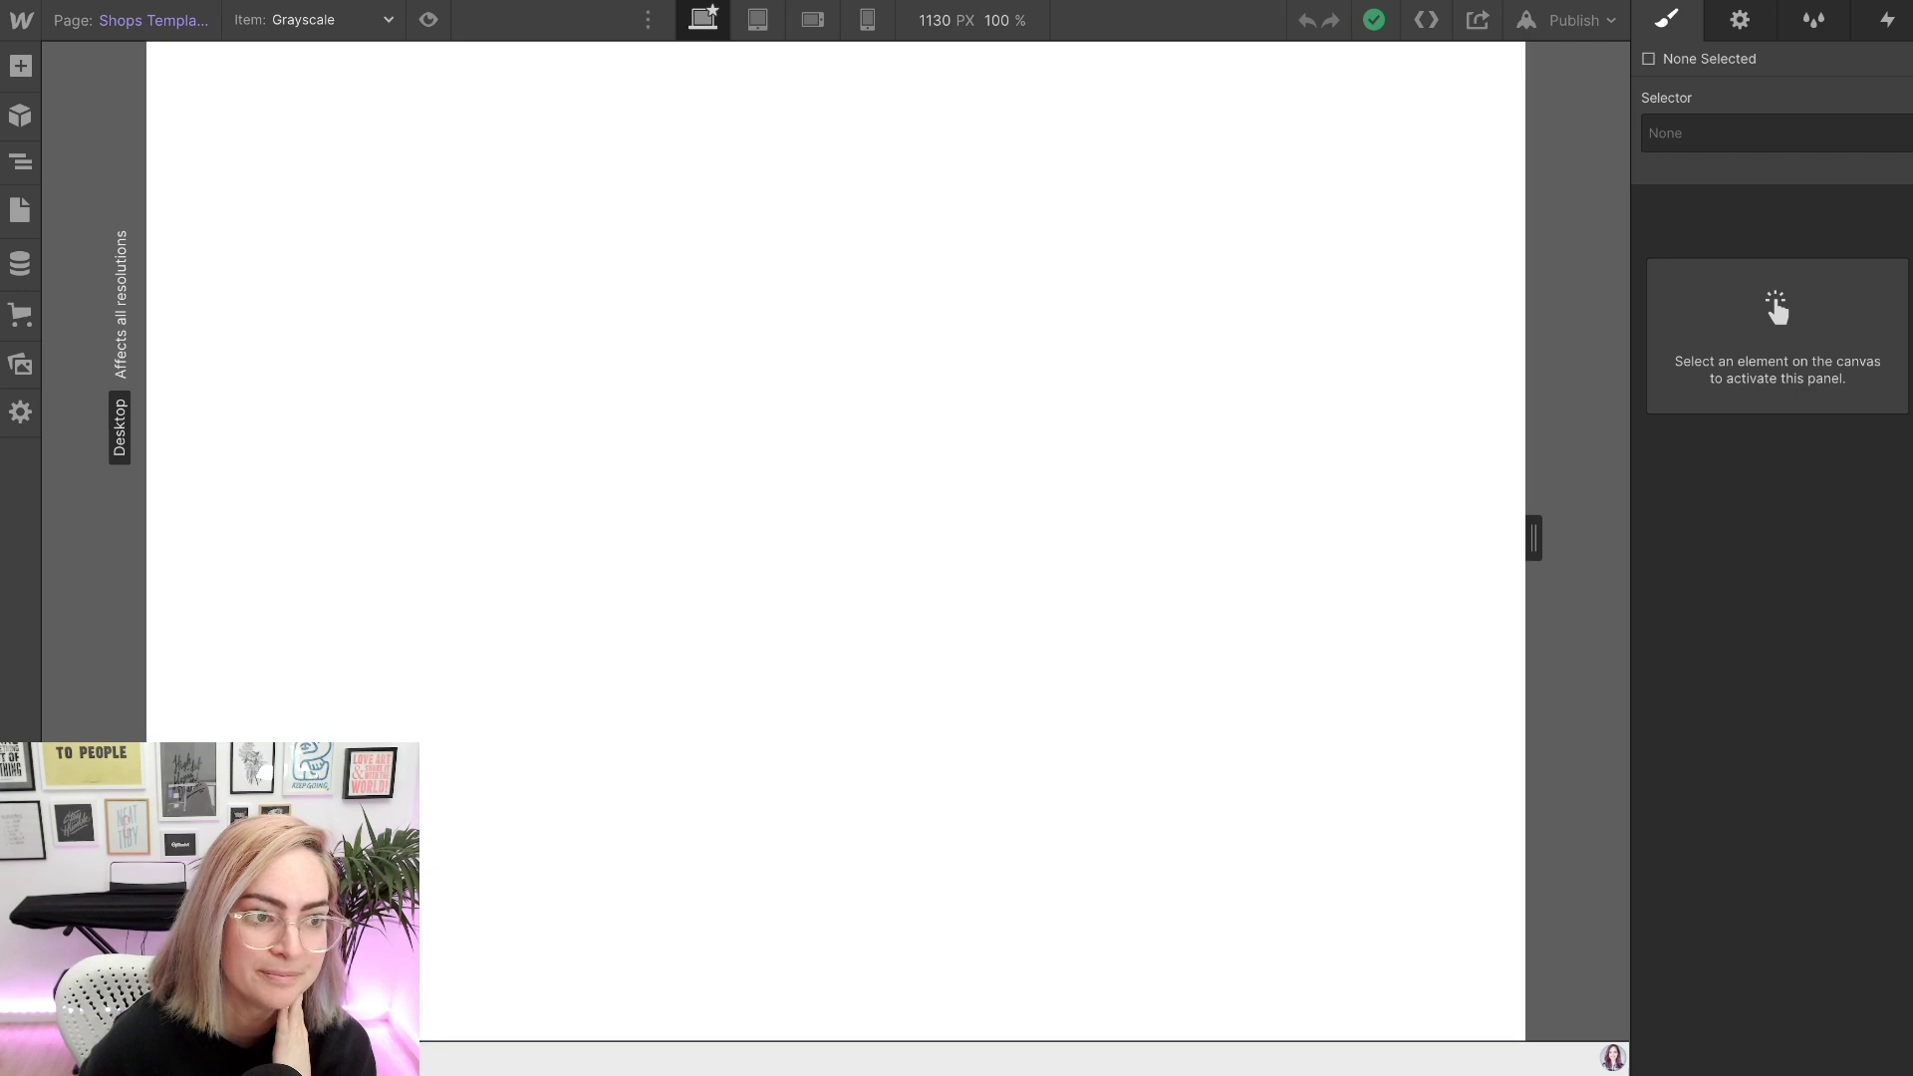
# - Copy the header section from the Products Template page into the blank Shops Template page
pyautogui.press('p')
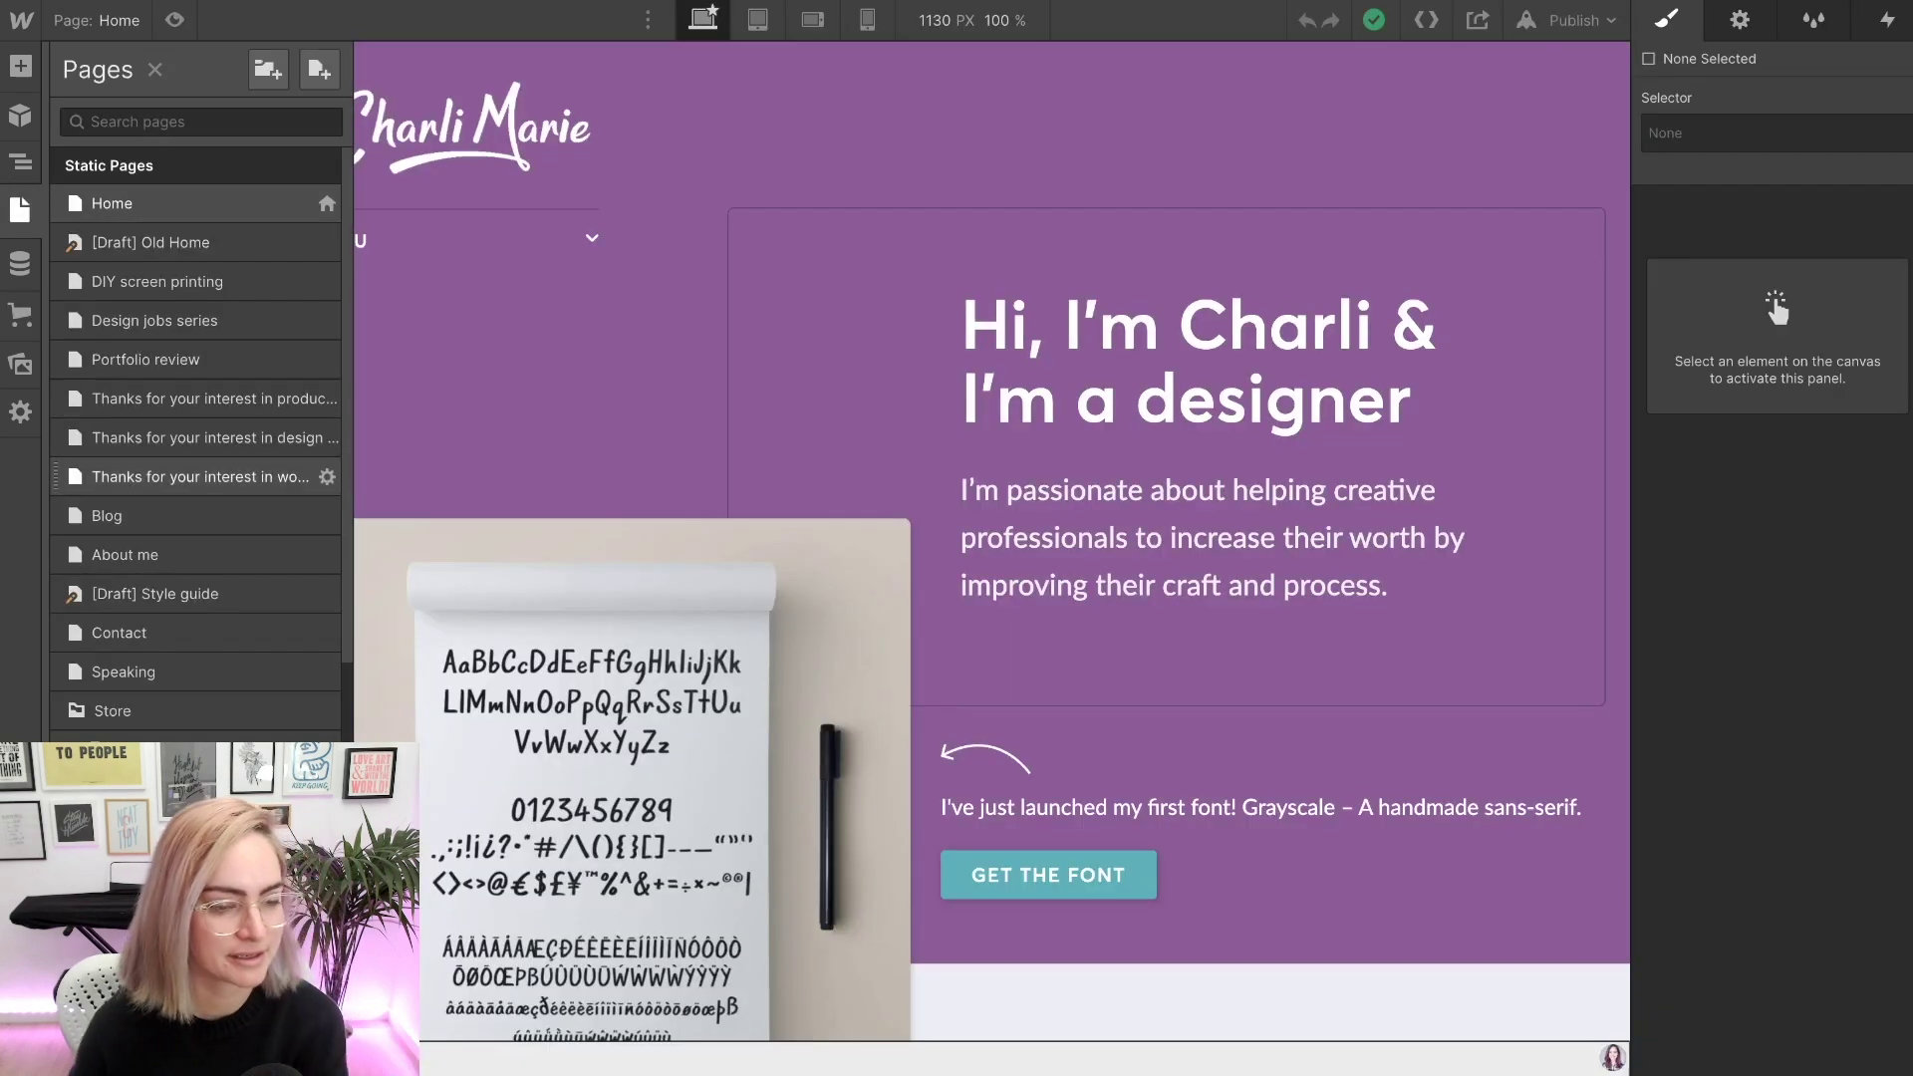
pyautogui.scroll(-5, 199, 479)
pyautogui.click(157, 667)
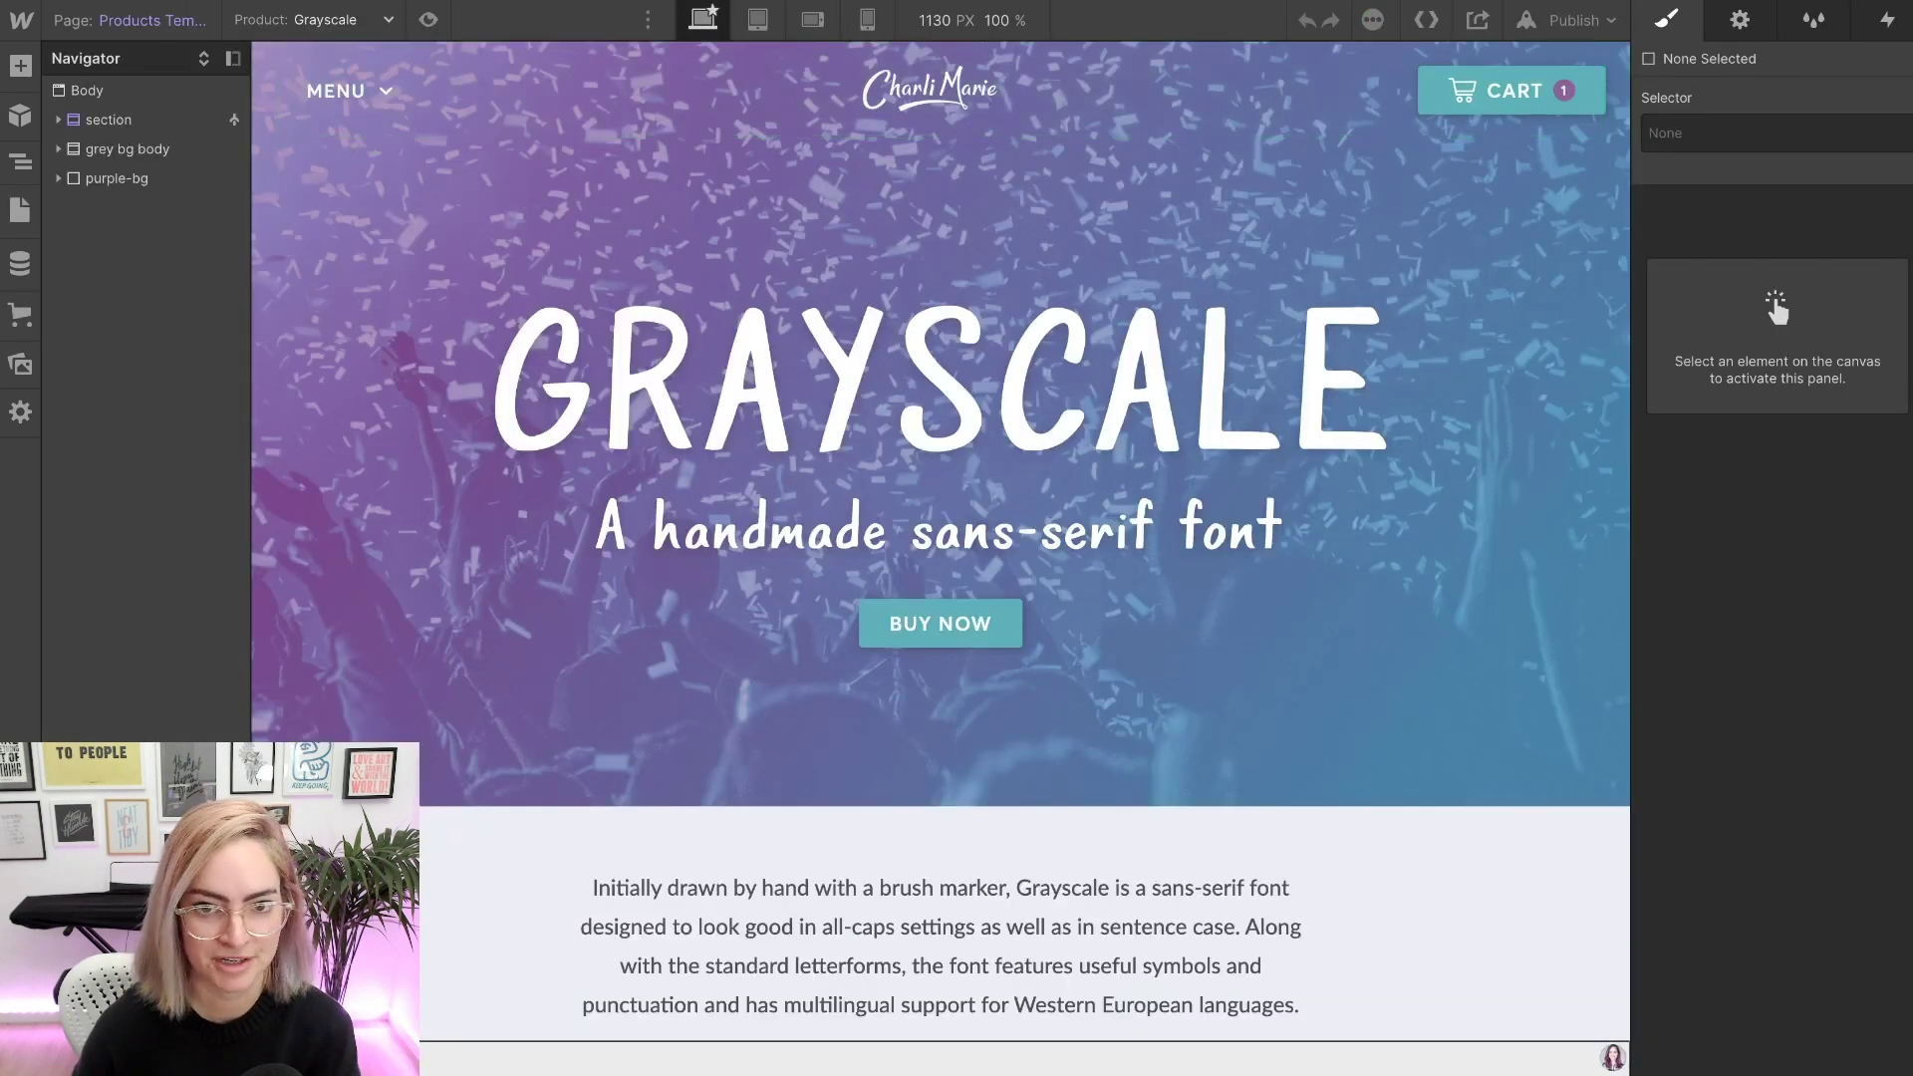
pyautogui.click(109, 119)
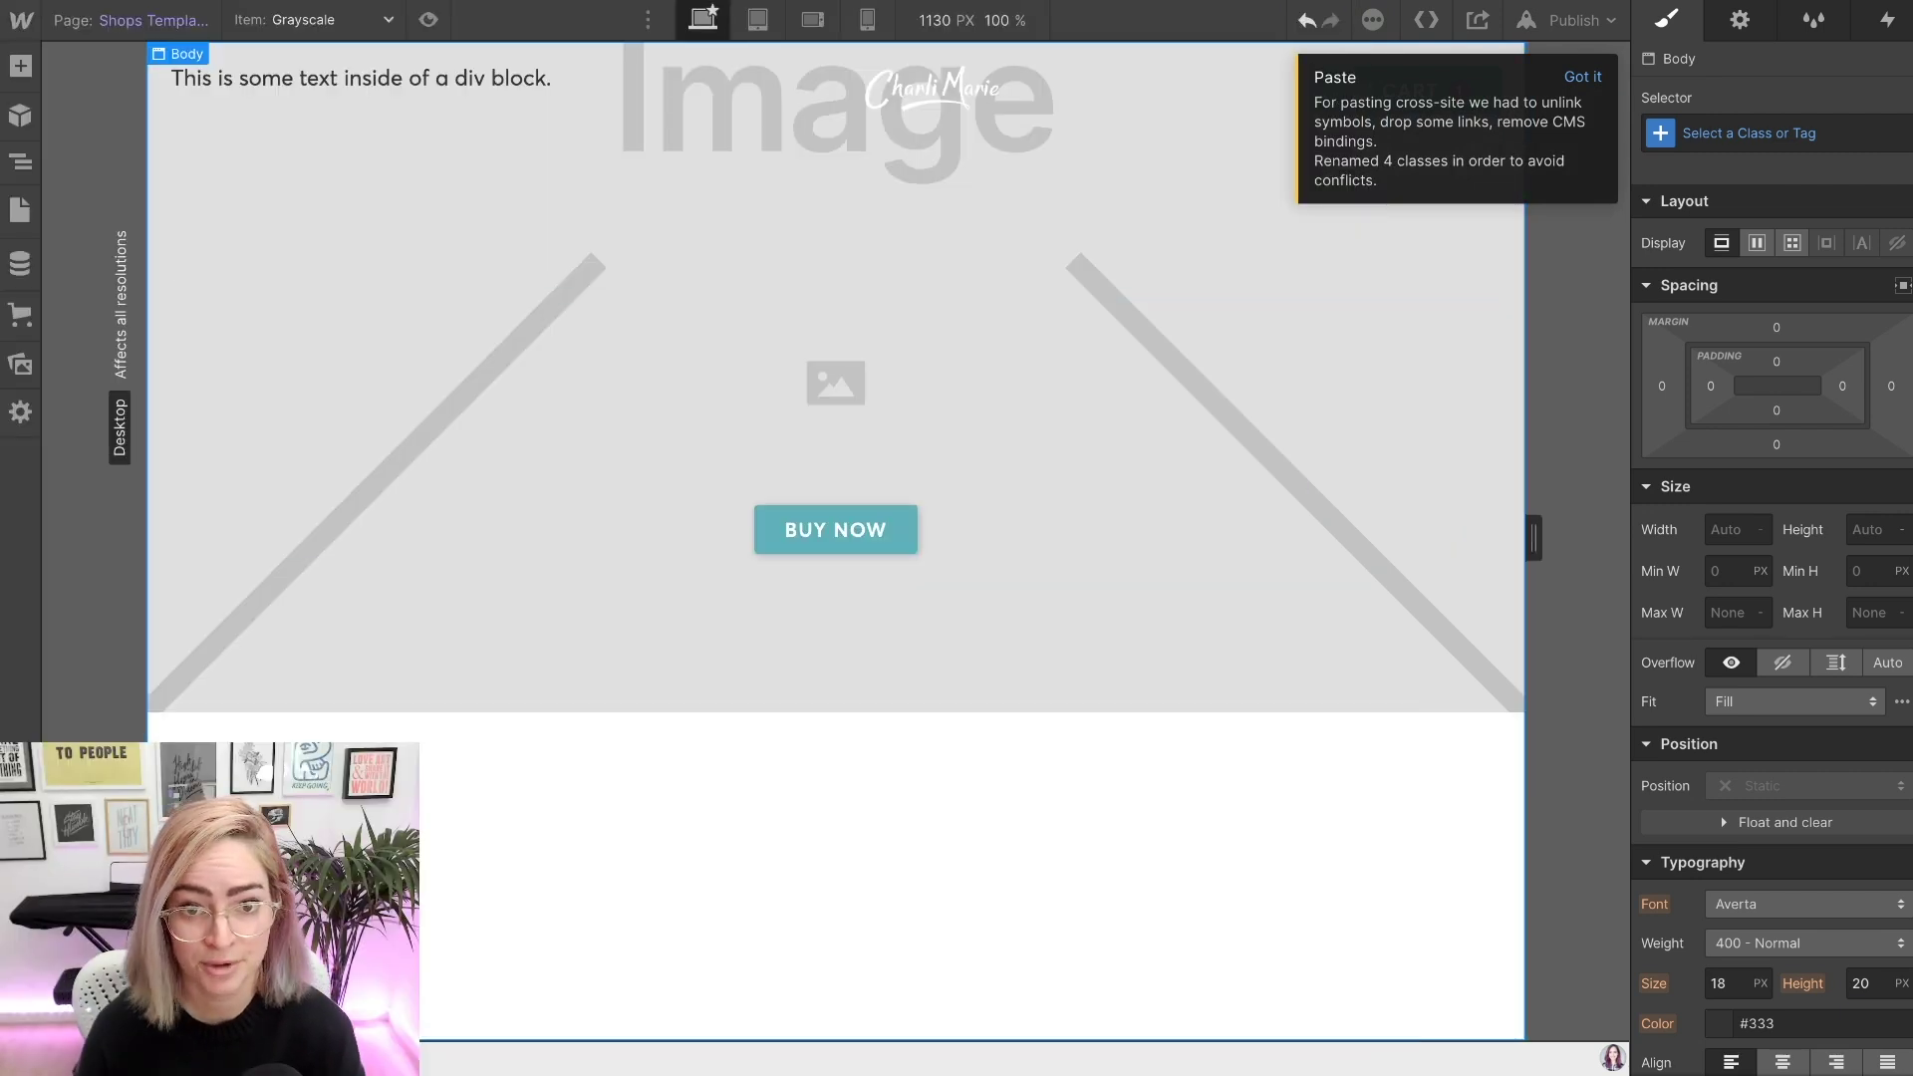
# - Link the pasted header section's background image to the Shops collection's Background image field
pyautogui.scroll(-1, 835, 398)
pyautogui.click(835, 285)
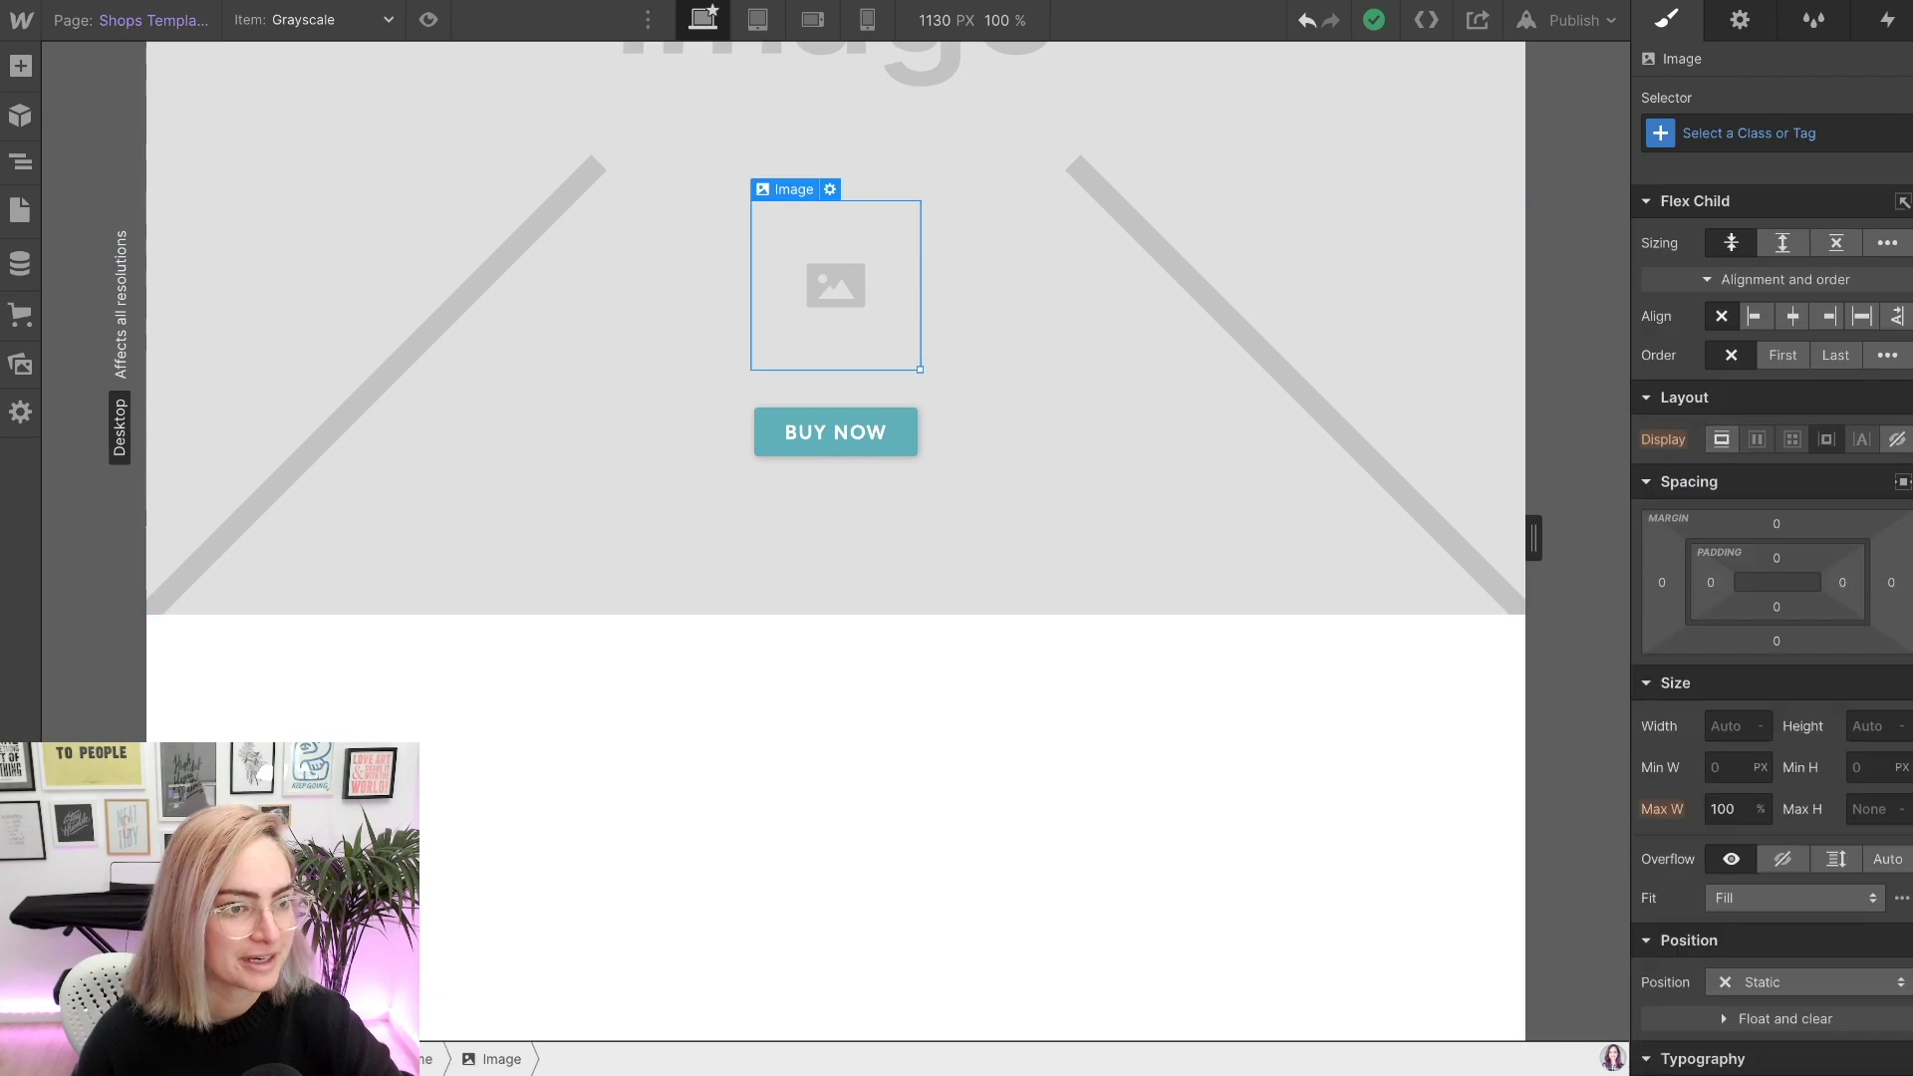
pyautogui.click(20, 210)
pyautogui.click(20, 162)
pyautogui.click(130, 149)
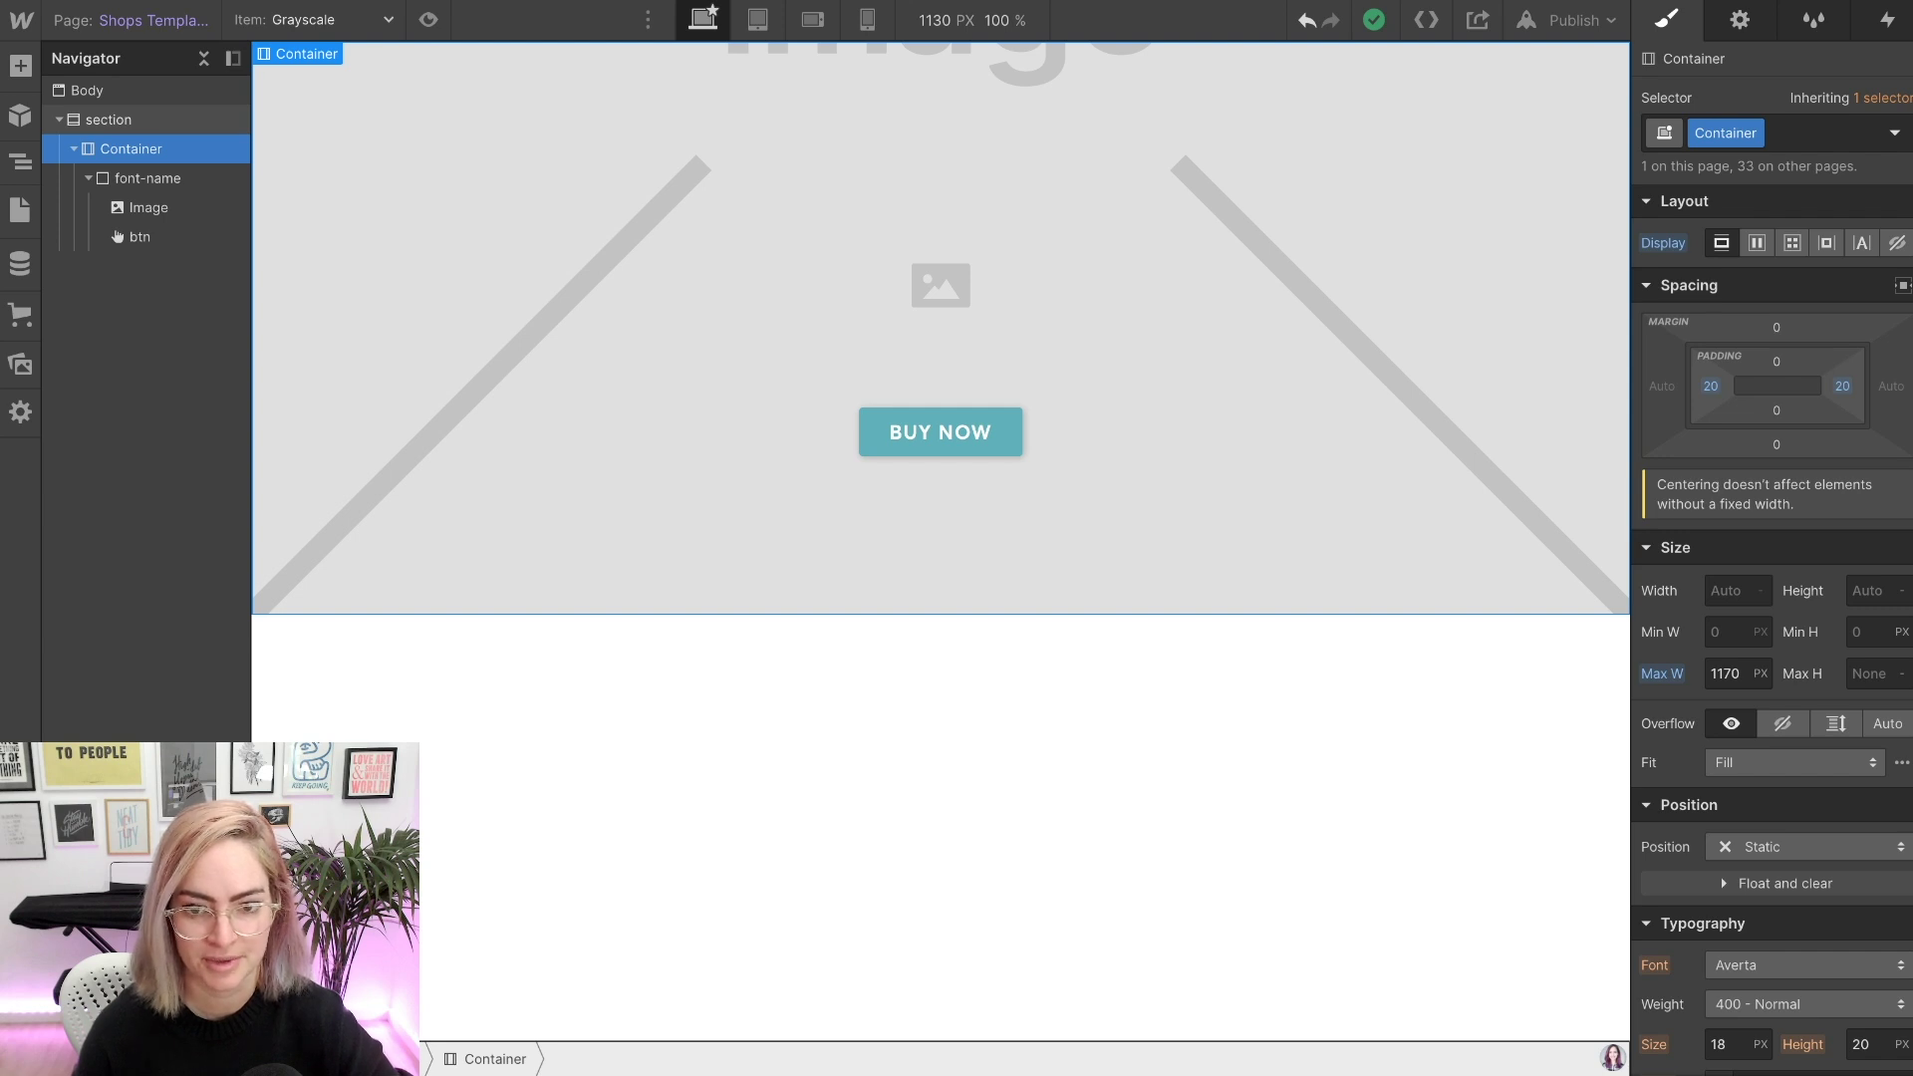
pyautogui.click(108, 119)
pyautogui.press('d')
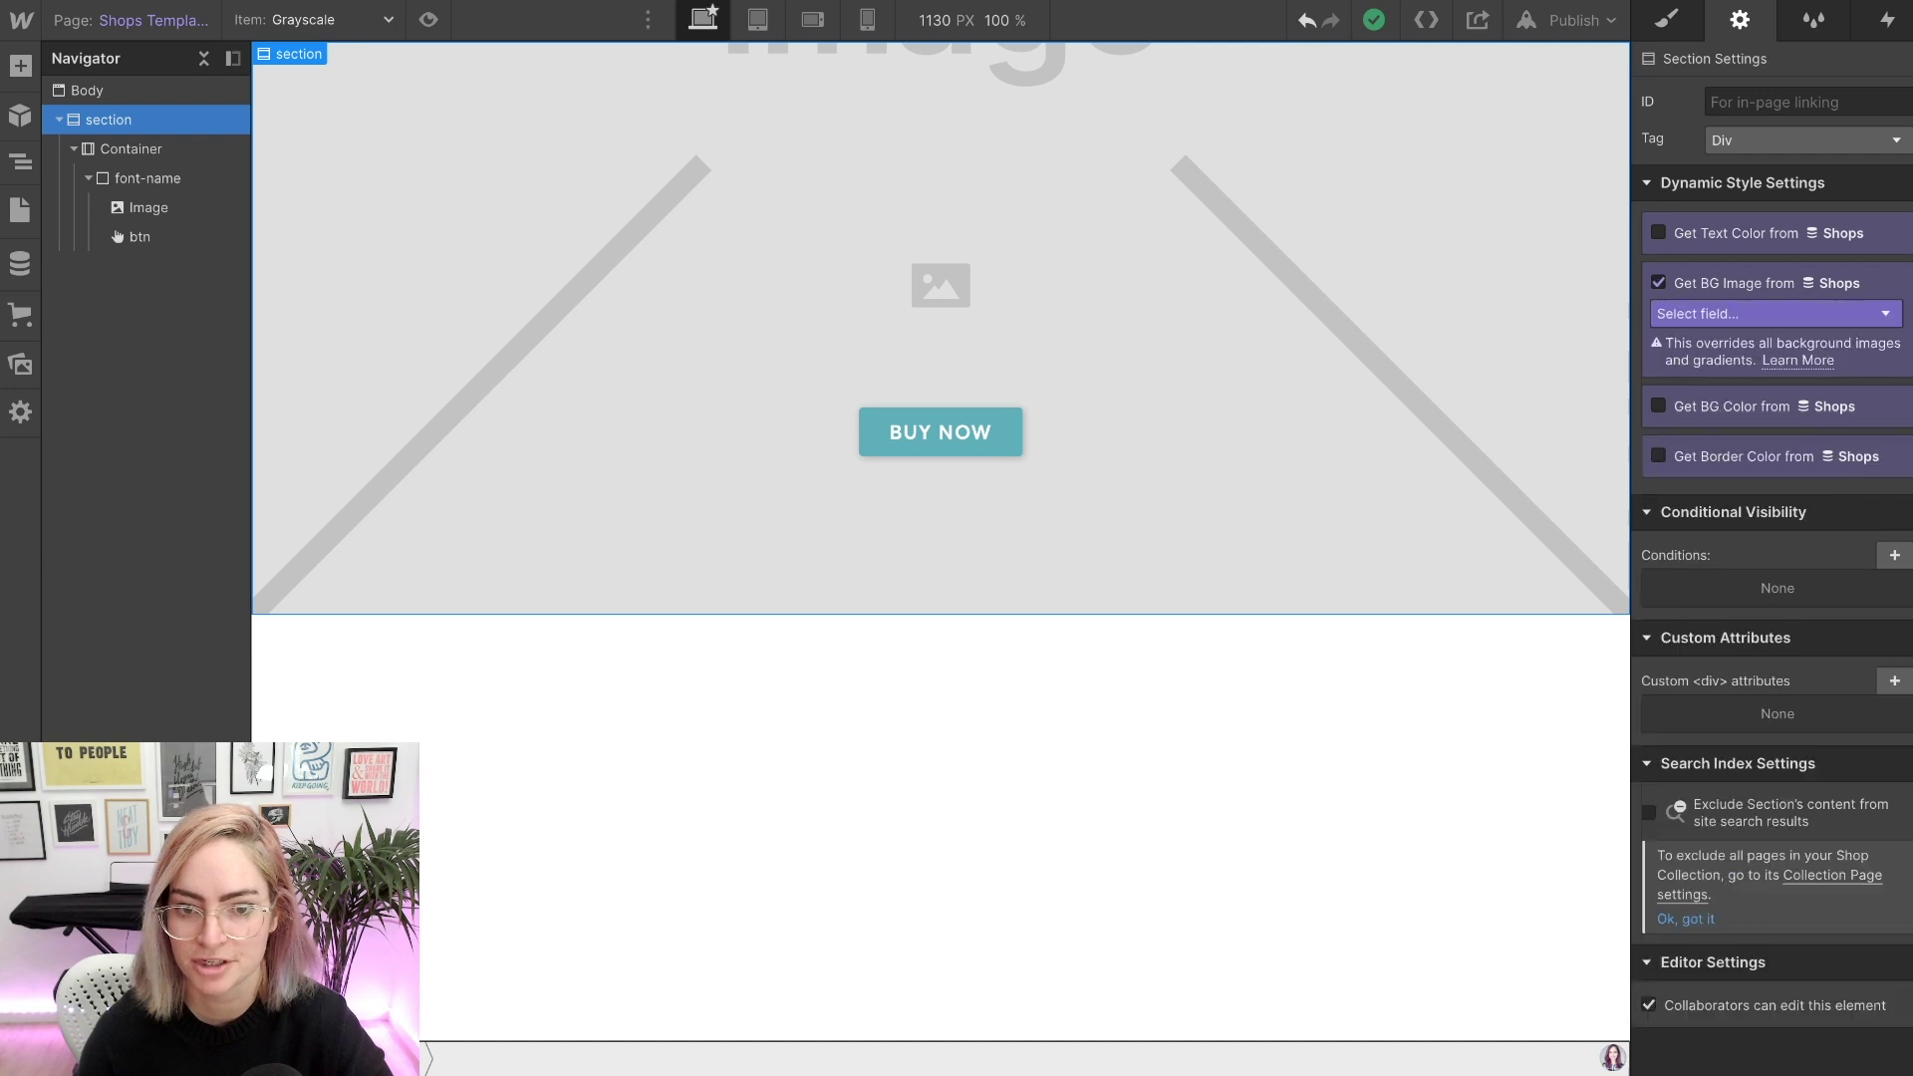
pyautogui.click(1773, 313)
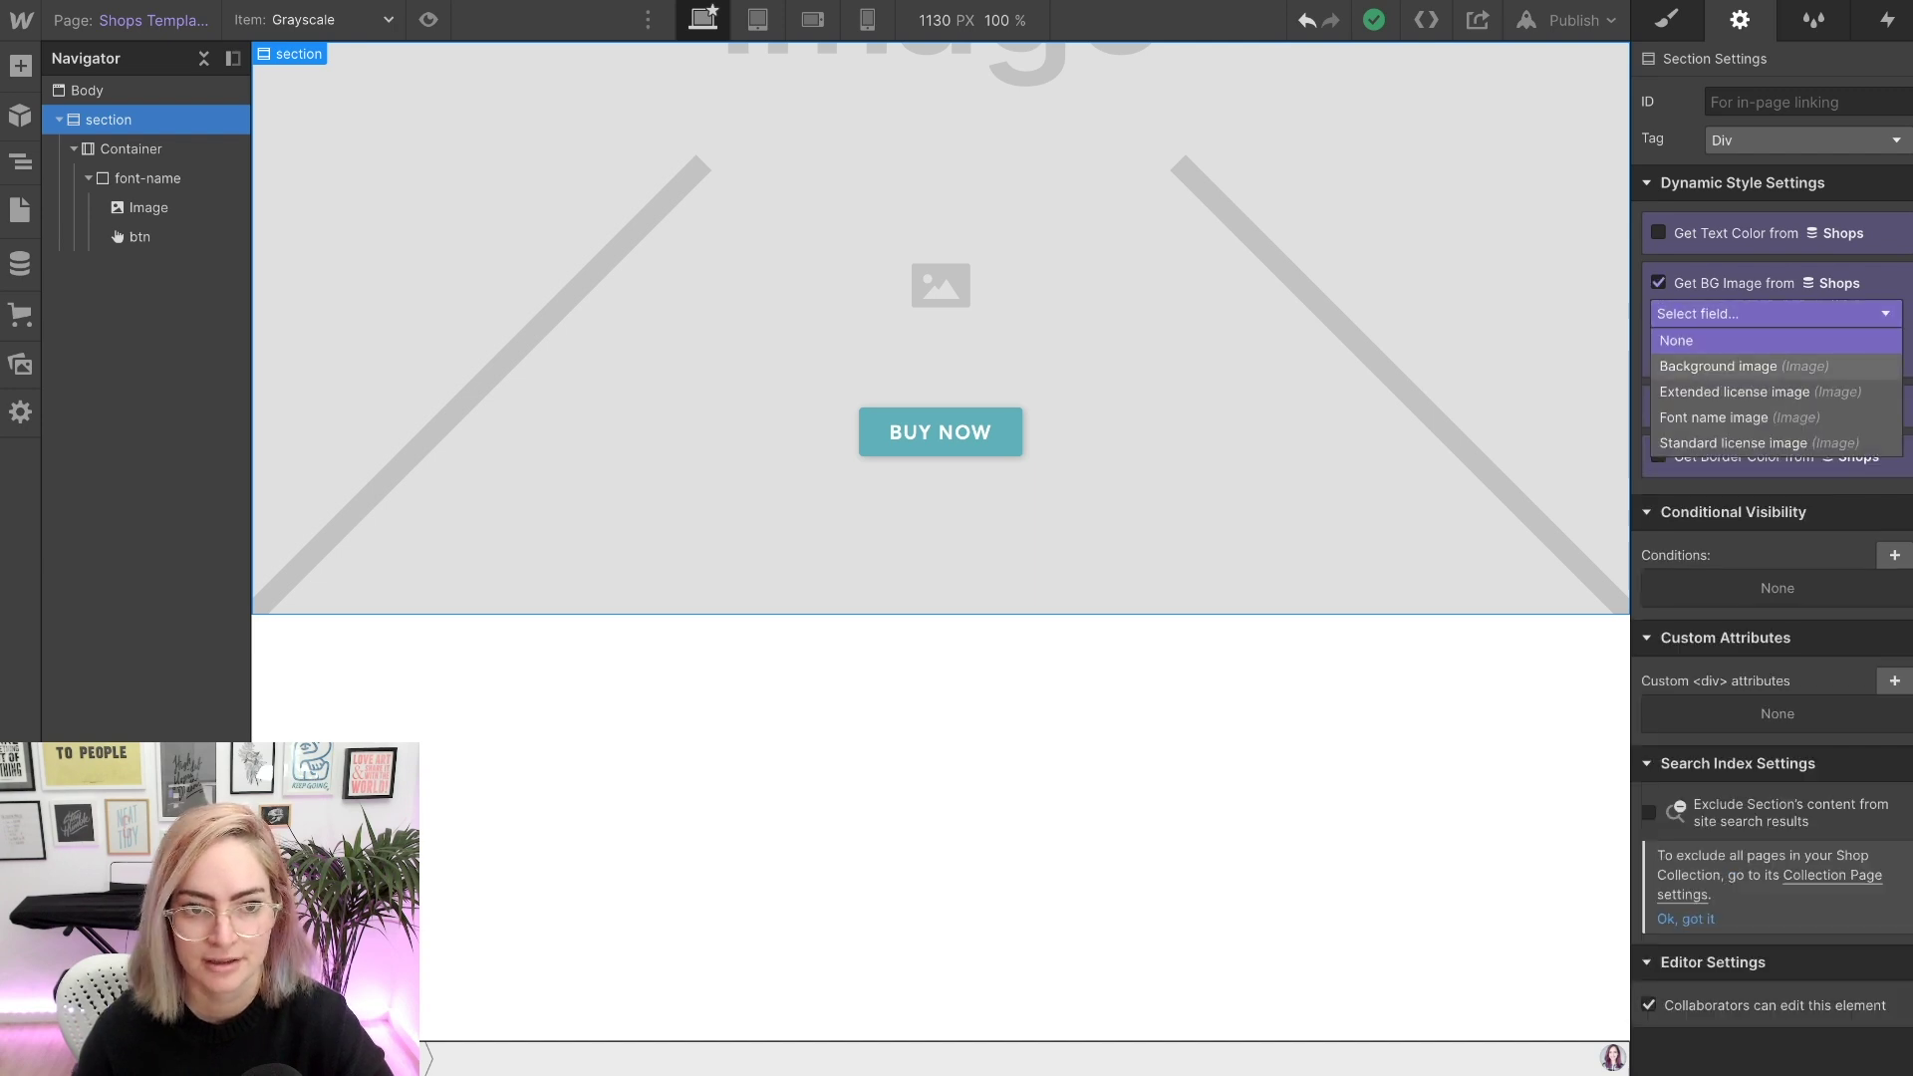
pyautogui.click(1741, 366)
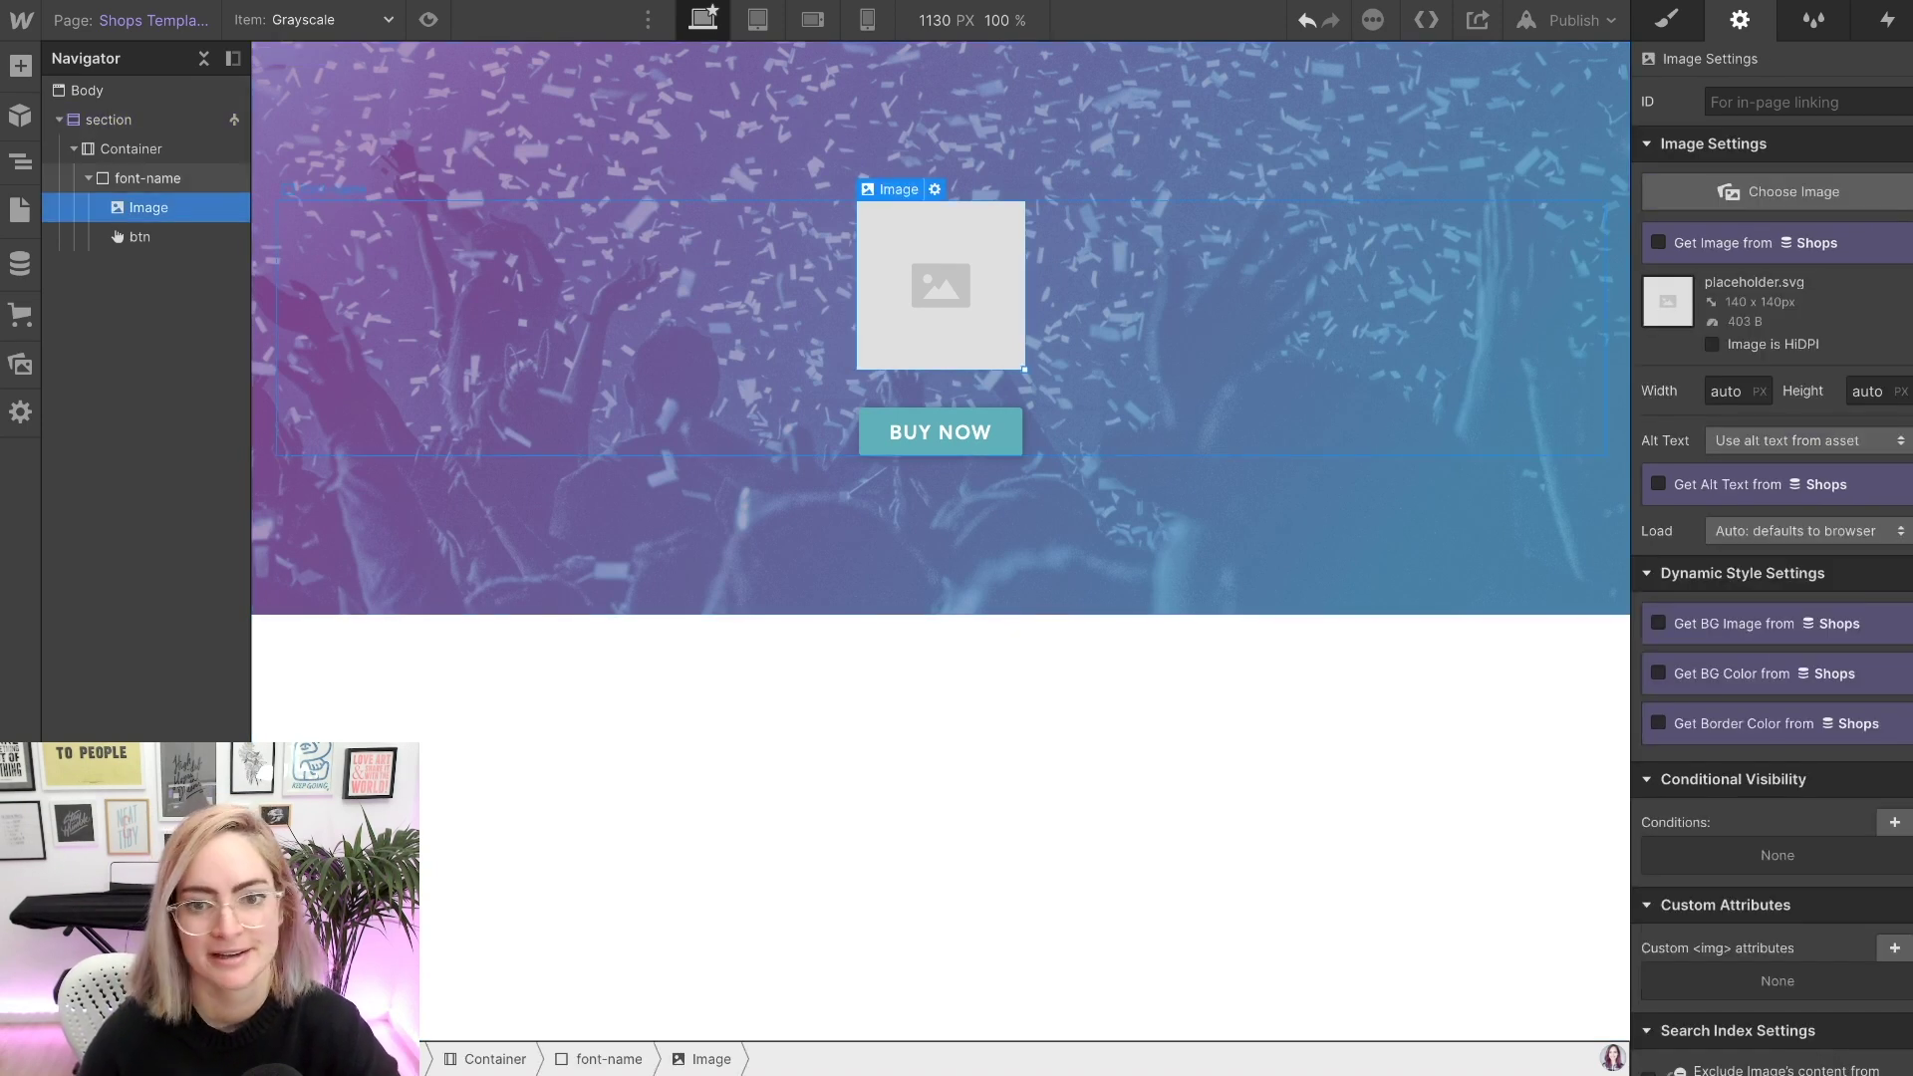
# - Link the placeholder image in the header's font-name block to the Shops collection's Font name image field
pyautogui.click(1658, 242)
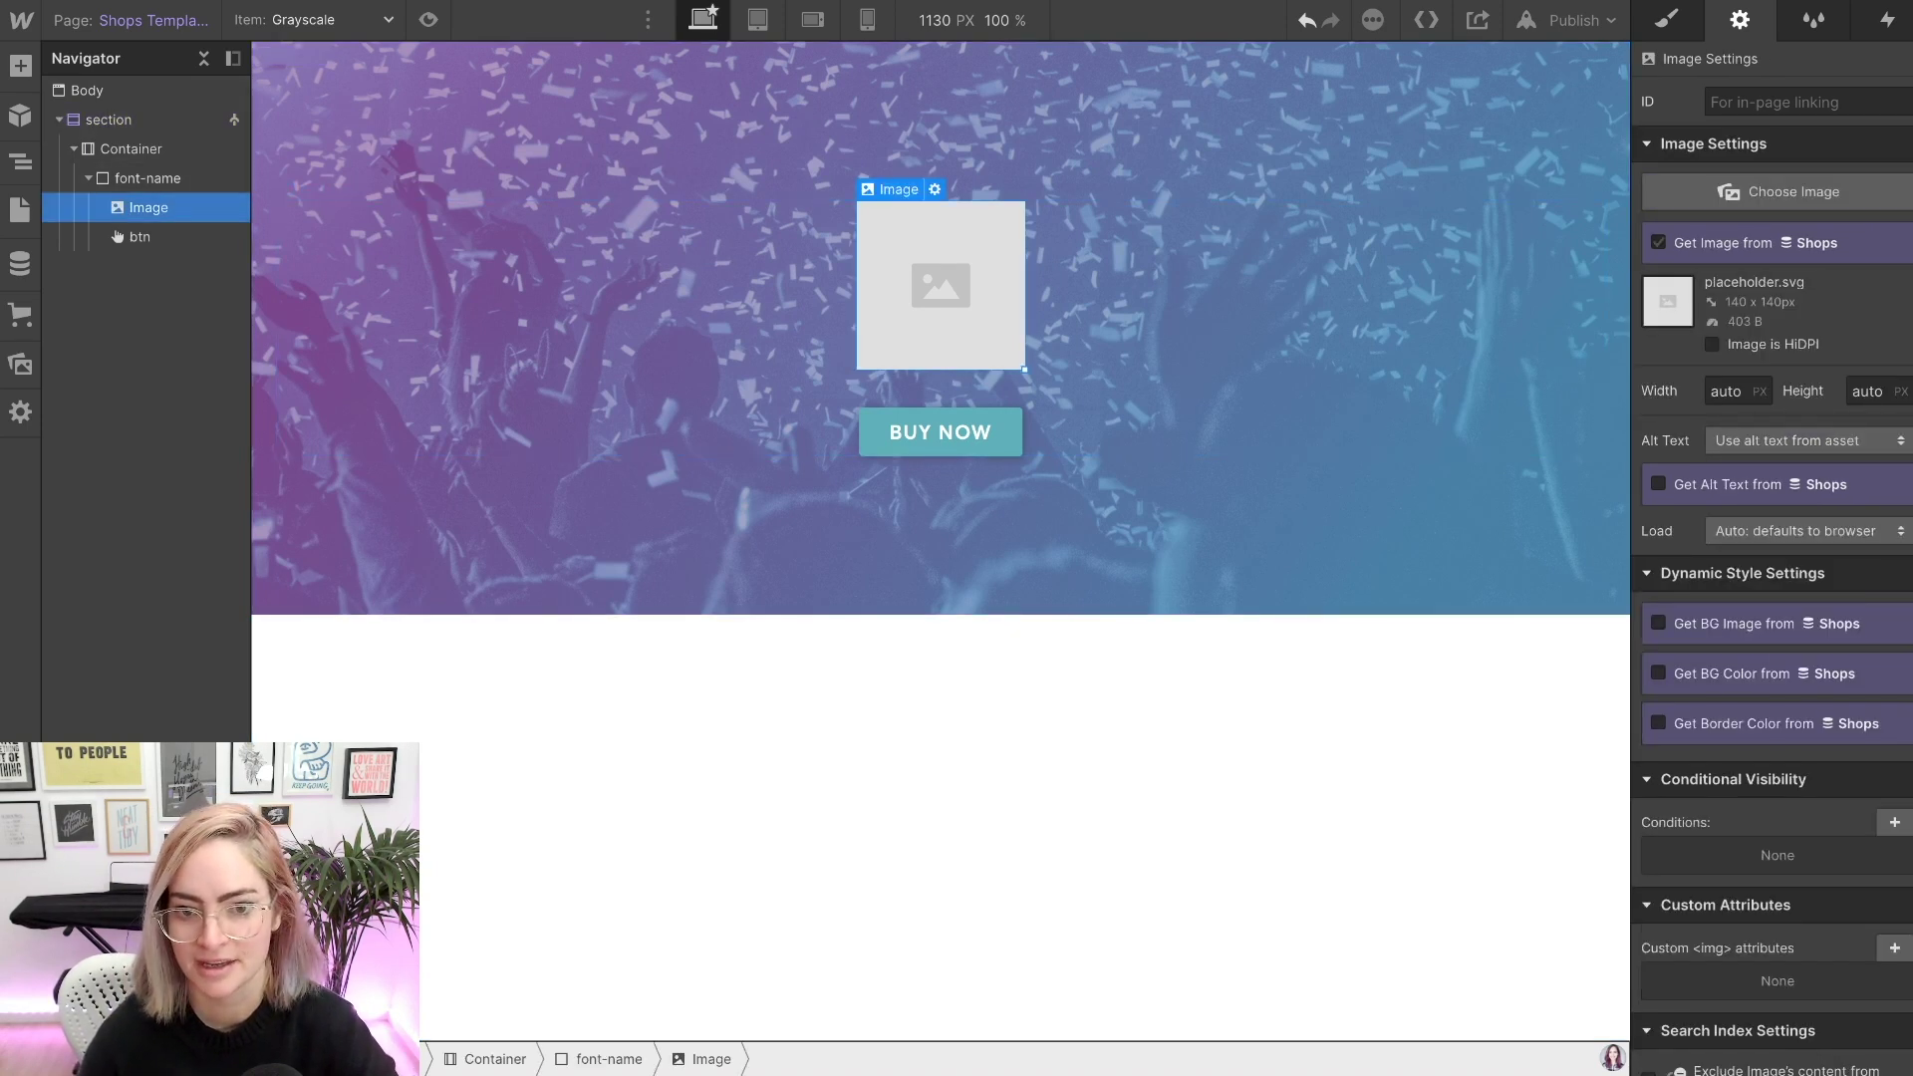
pyautogui.click(1774, 273)
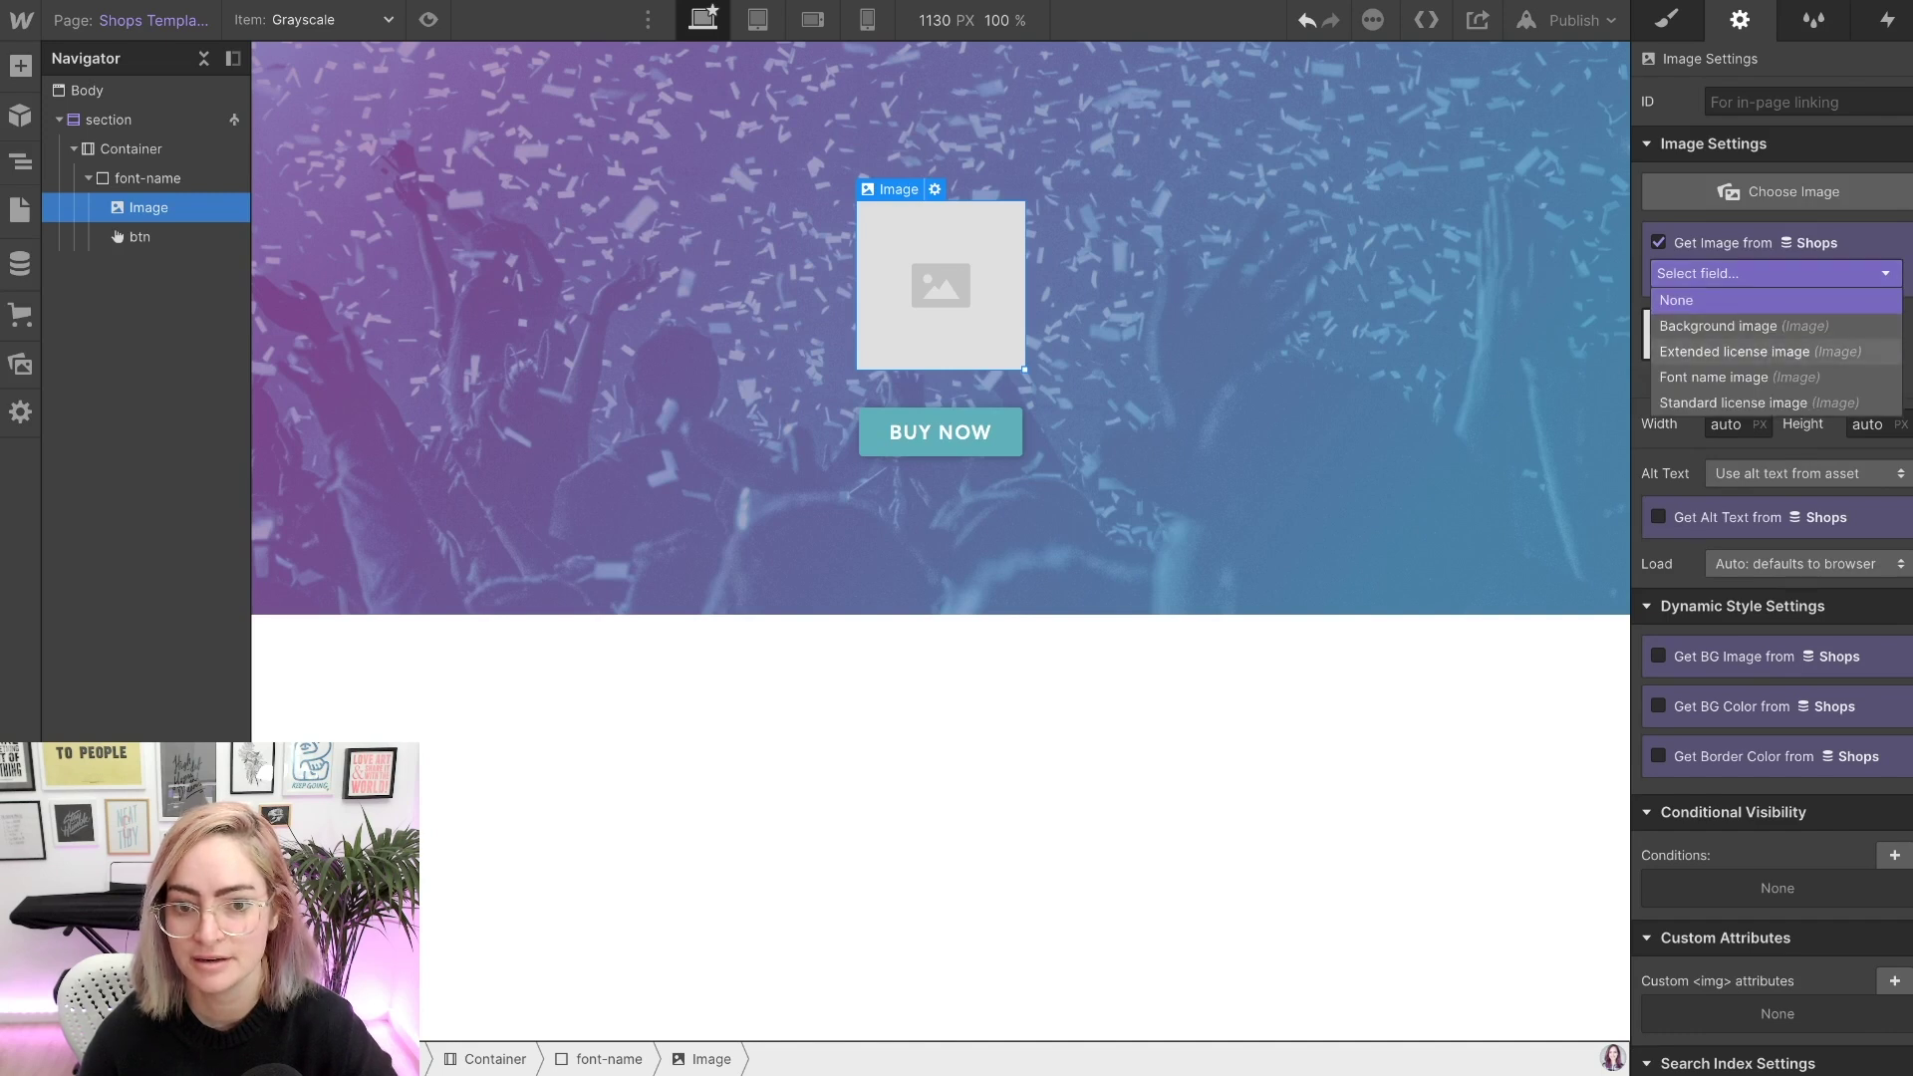
pyautogui.click(1739, 377)
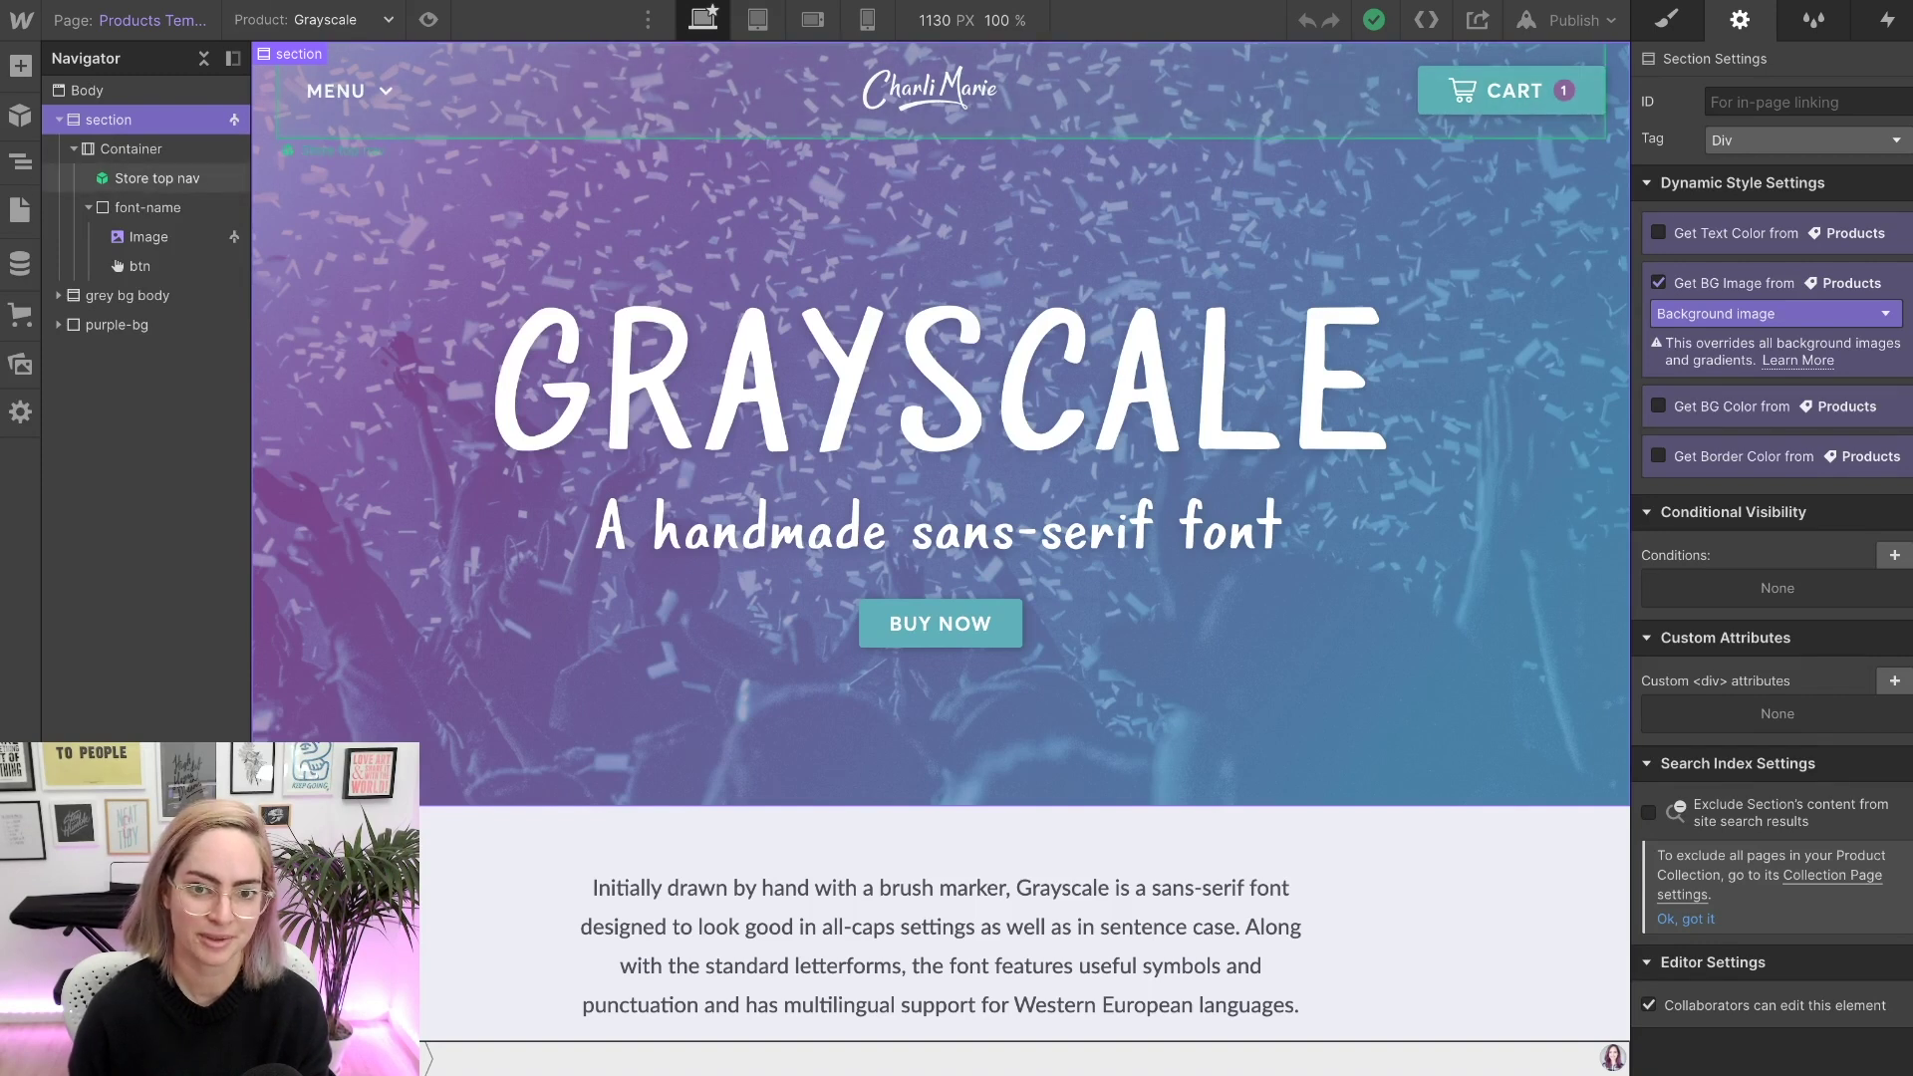
# - Try to copy the "grey bg body" section from the Products Template page into the Shops Template page
pyautogui.scroll(-1, 940, 423)
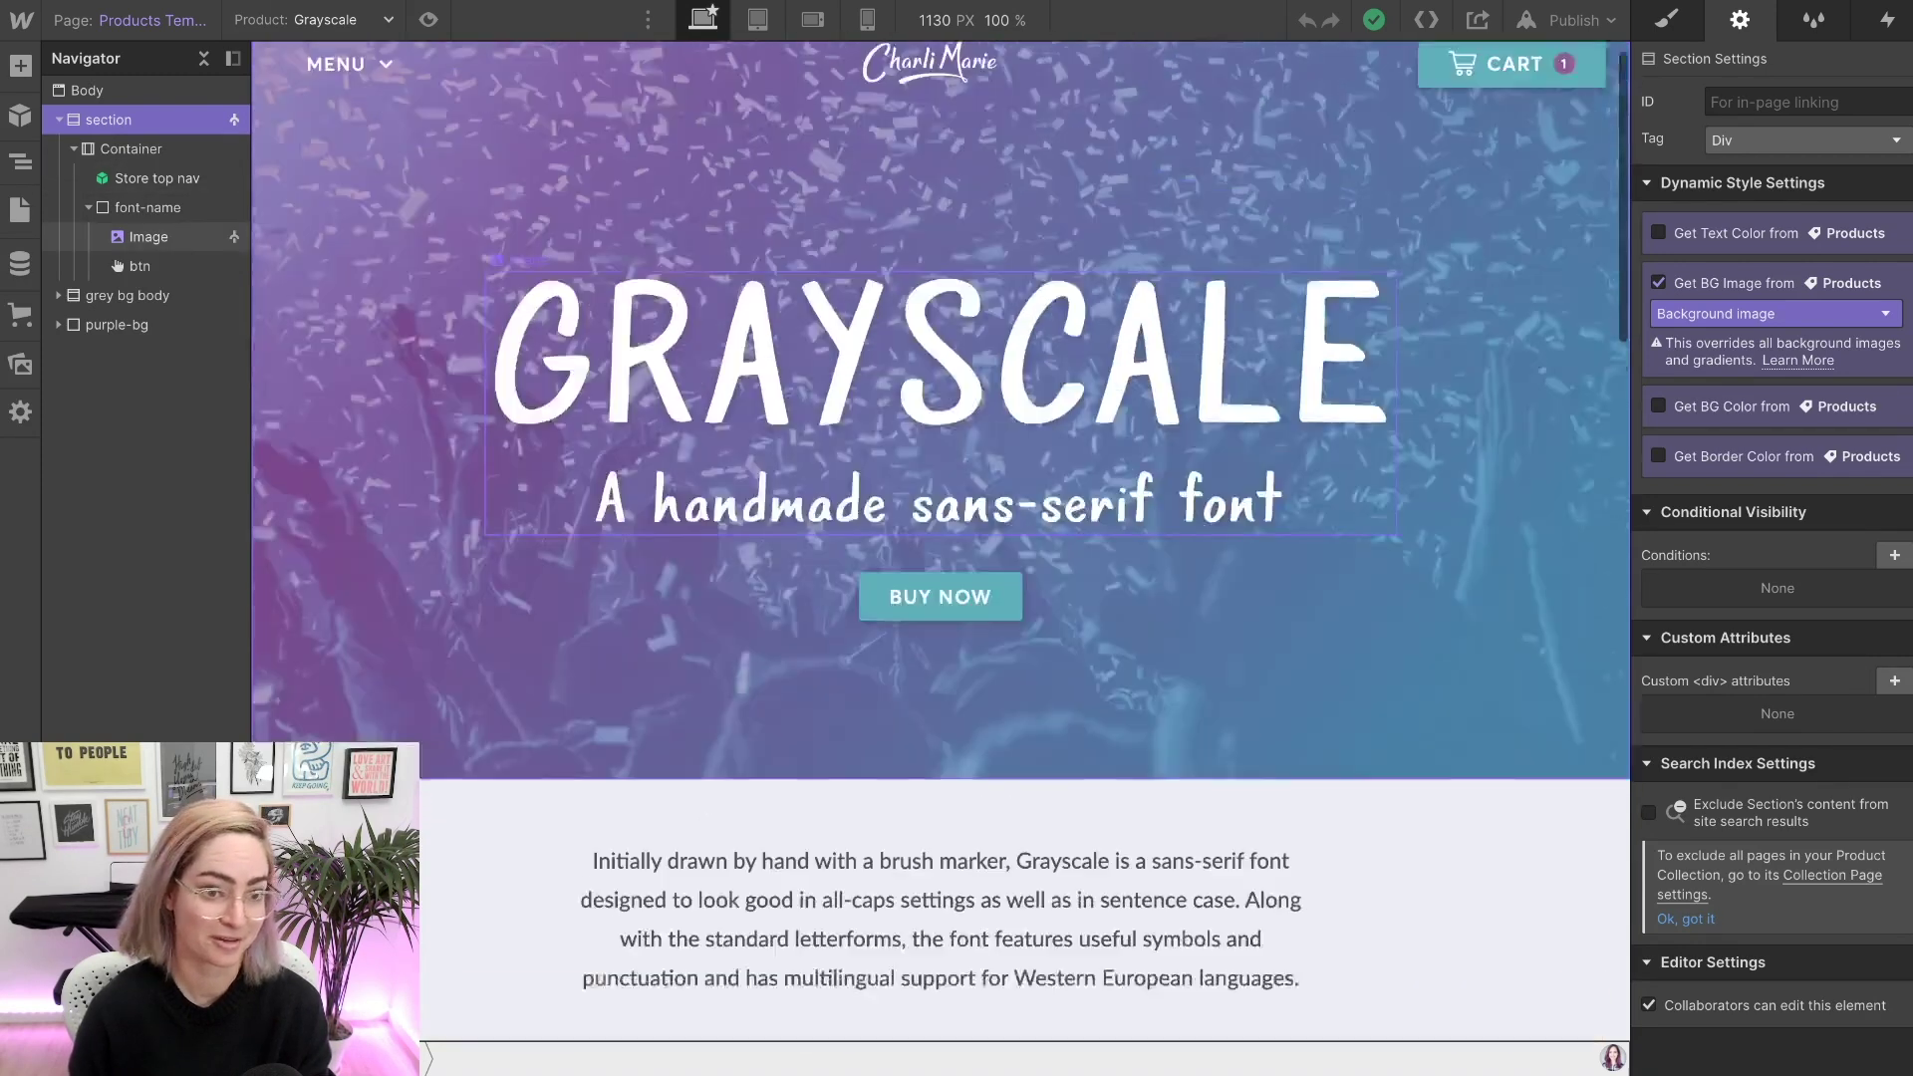
pyautogui.scroll(-3, 940, 424)
pyautogui.scroll(-6, 941, 541)
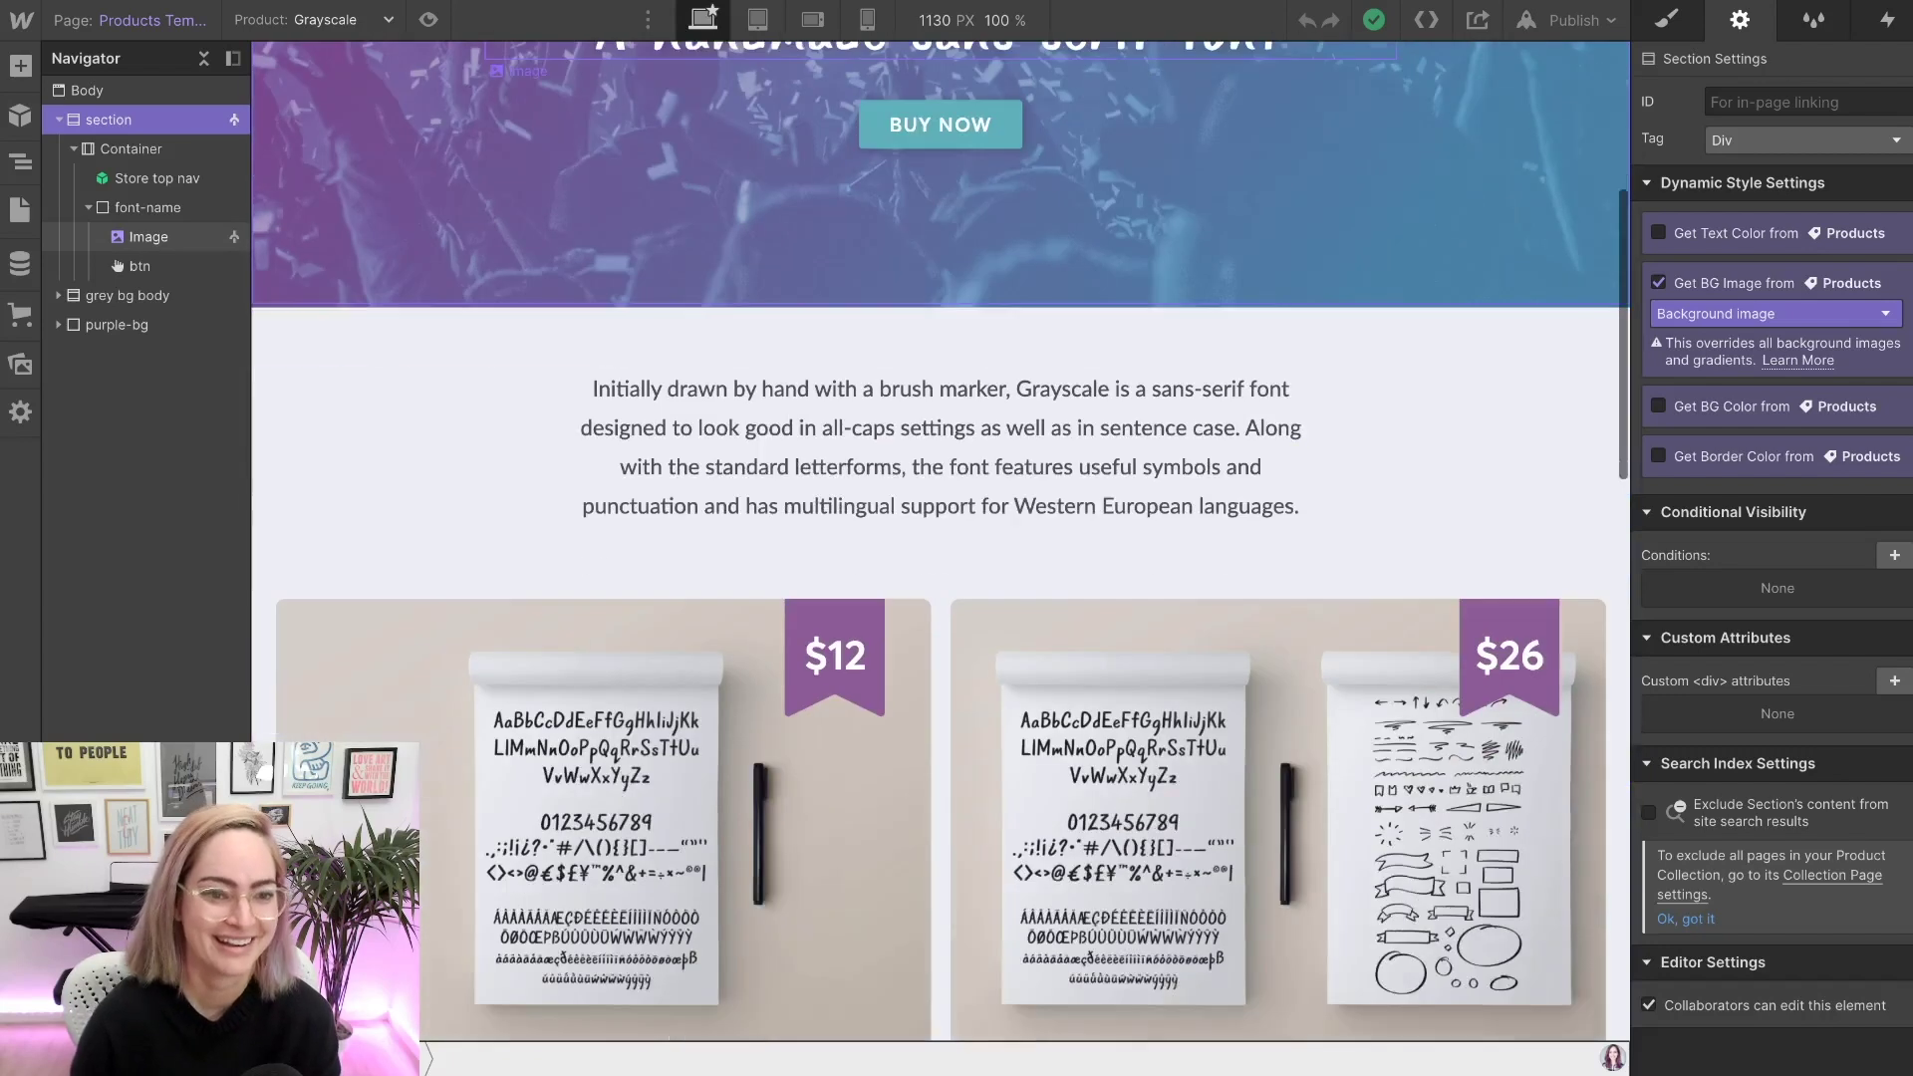
pyautogui.click(128, 295)
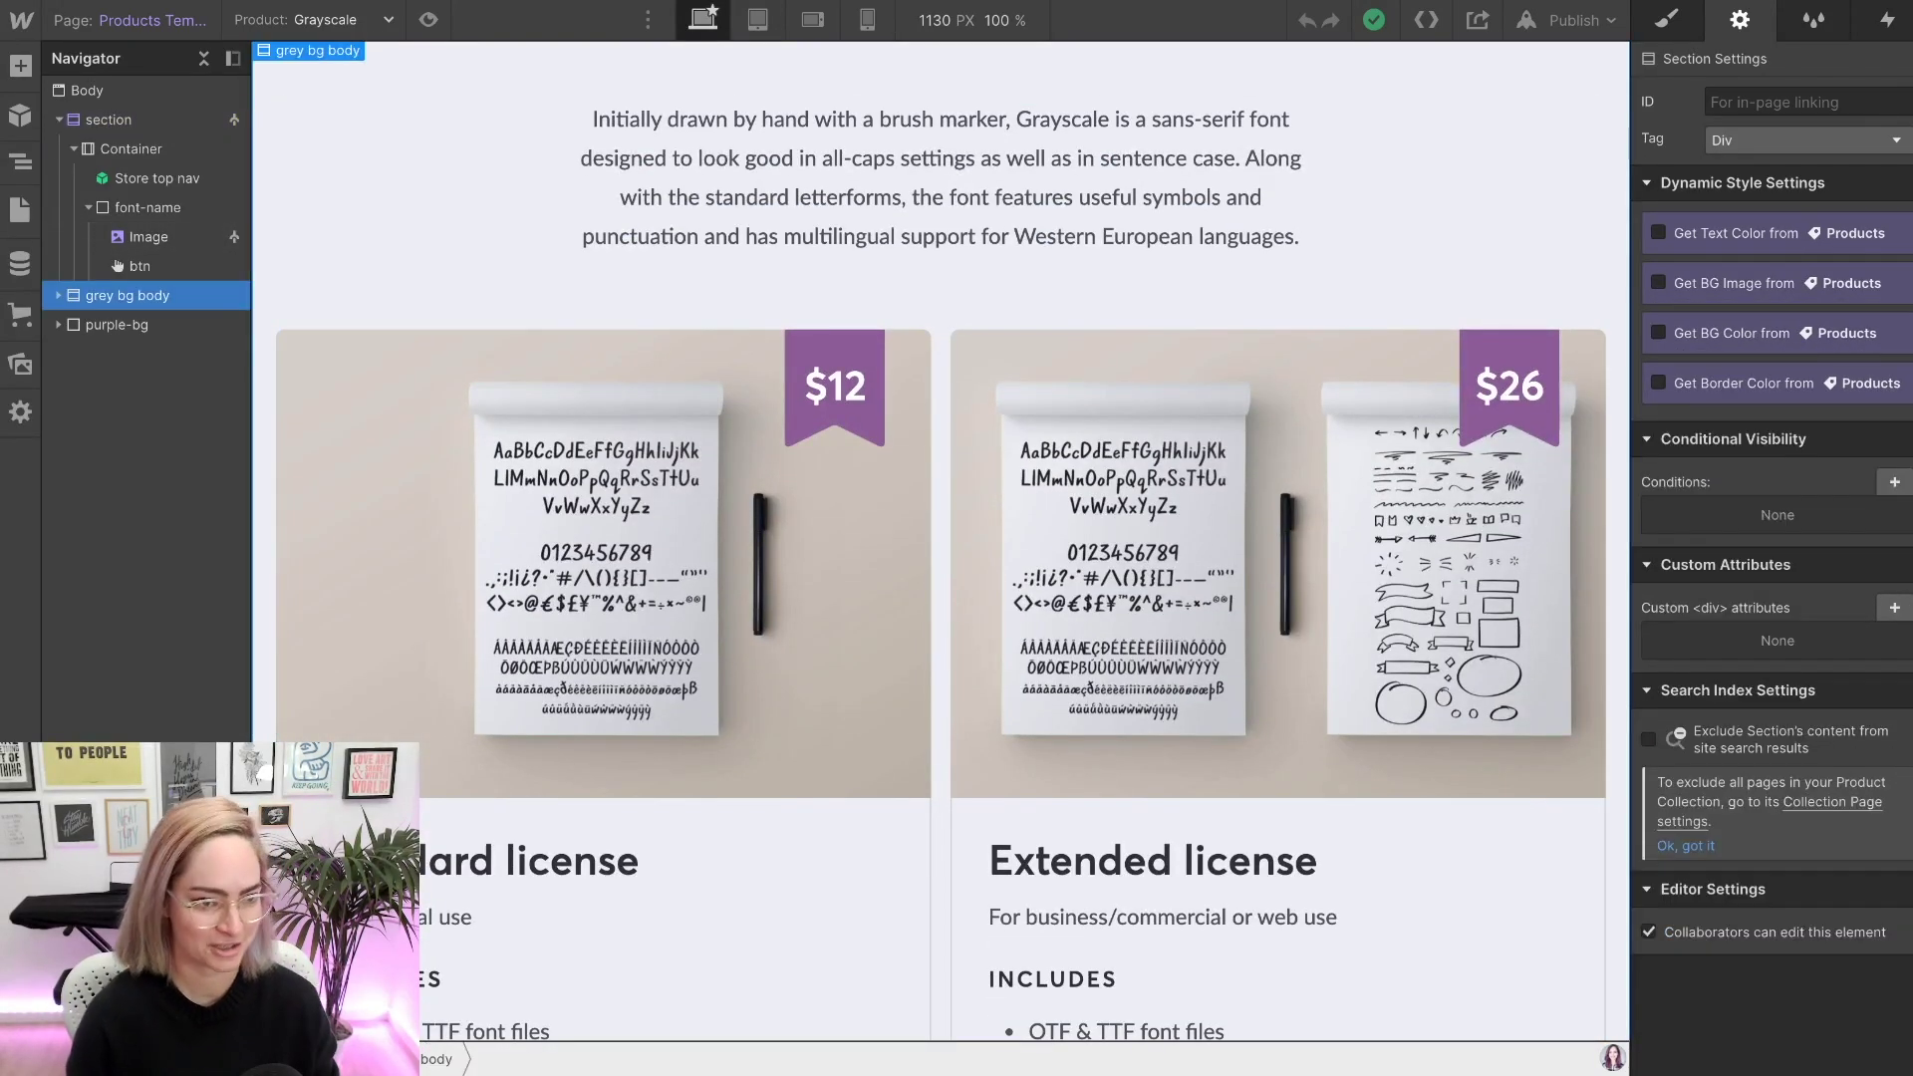
pyautogui.hotkey('ctrl', 'v')
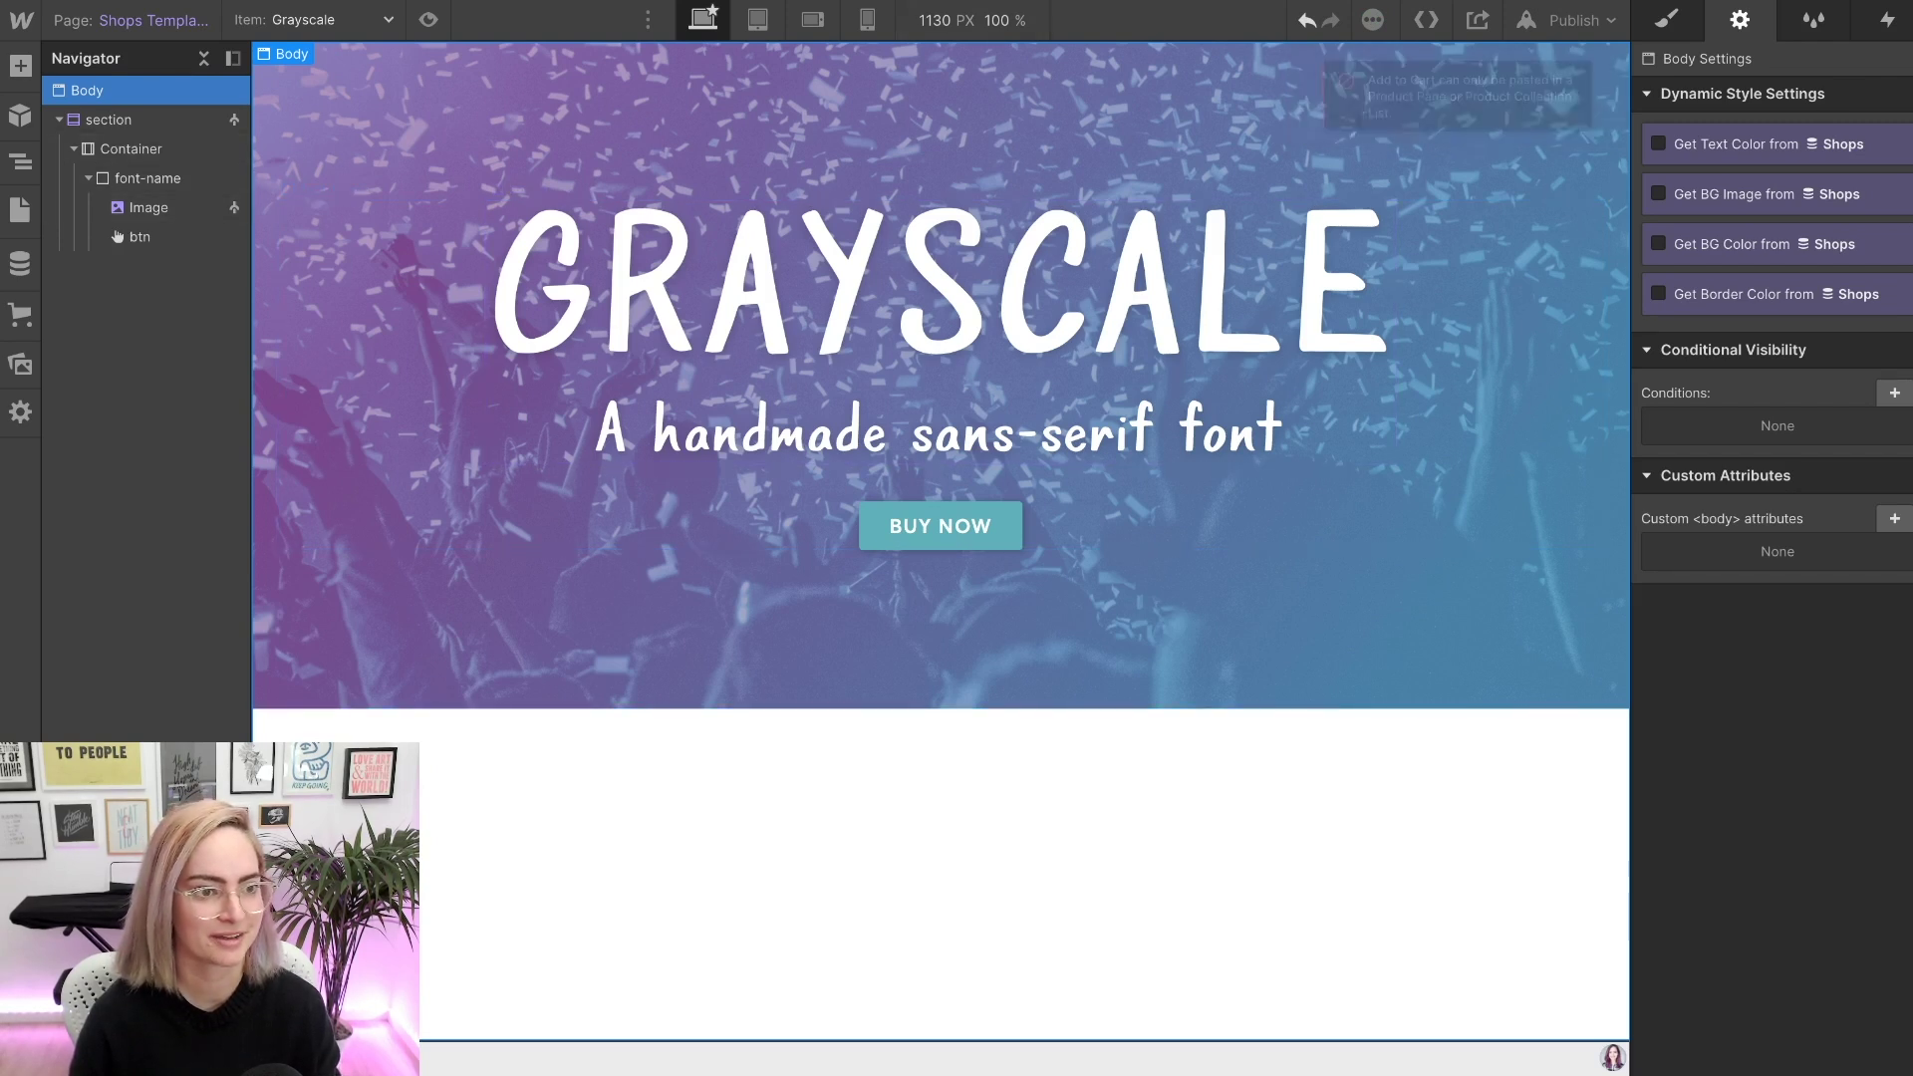
# - Add a new section below the header on the Shops Template page and place a container inside it
pyautogui.press('a')
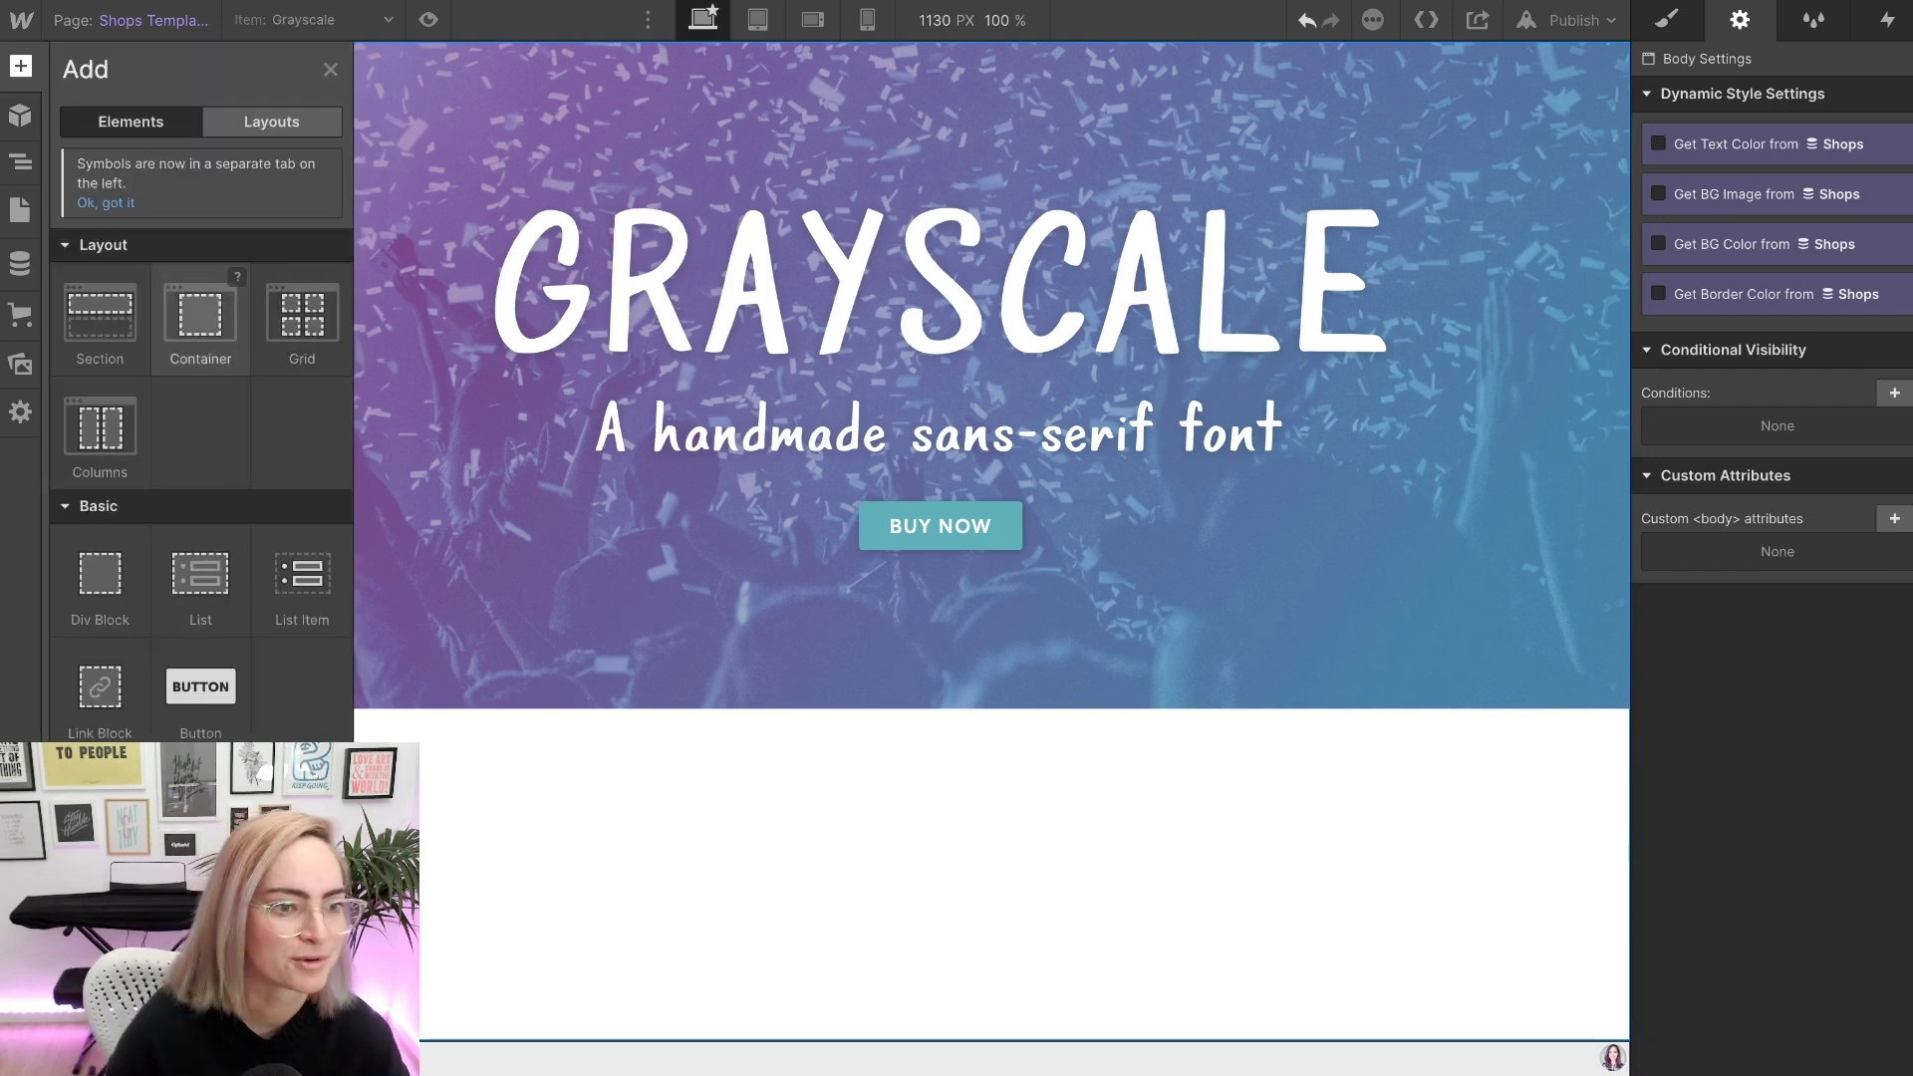
pyautogui.click(99, 314)
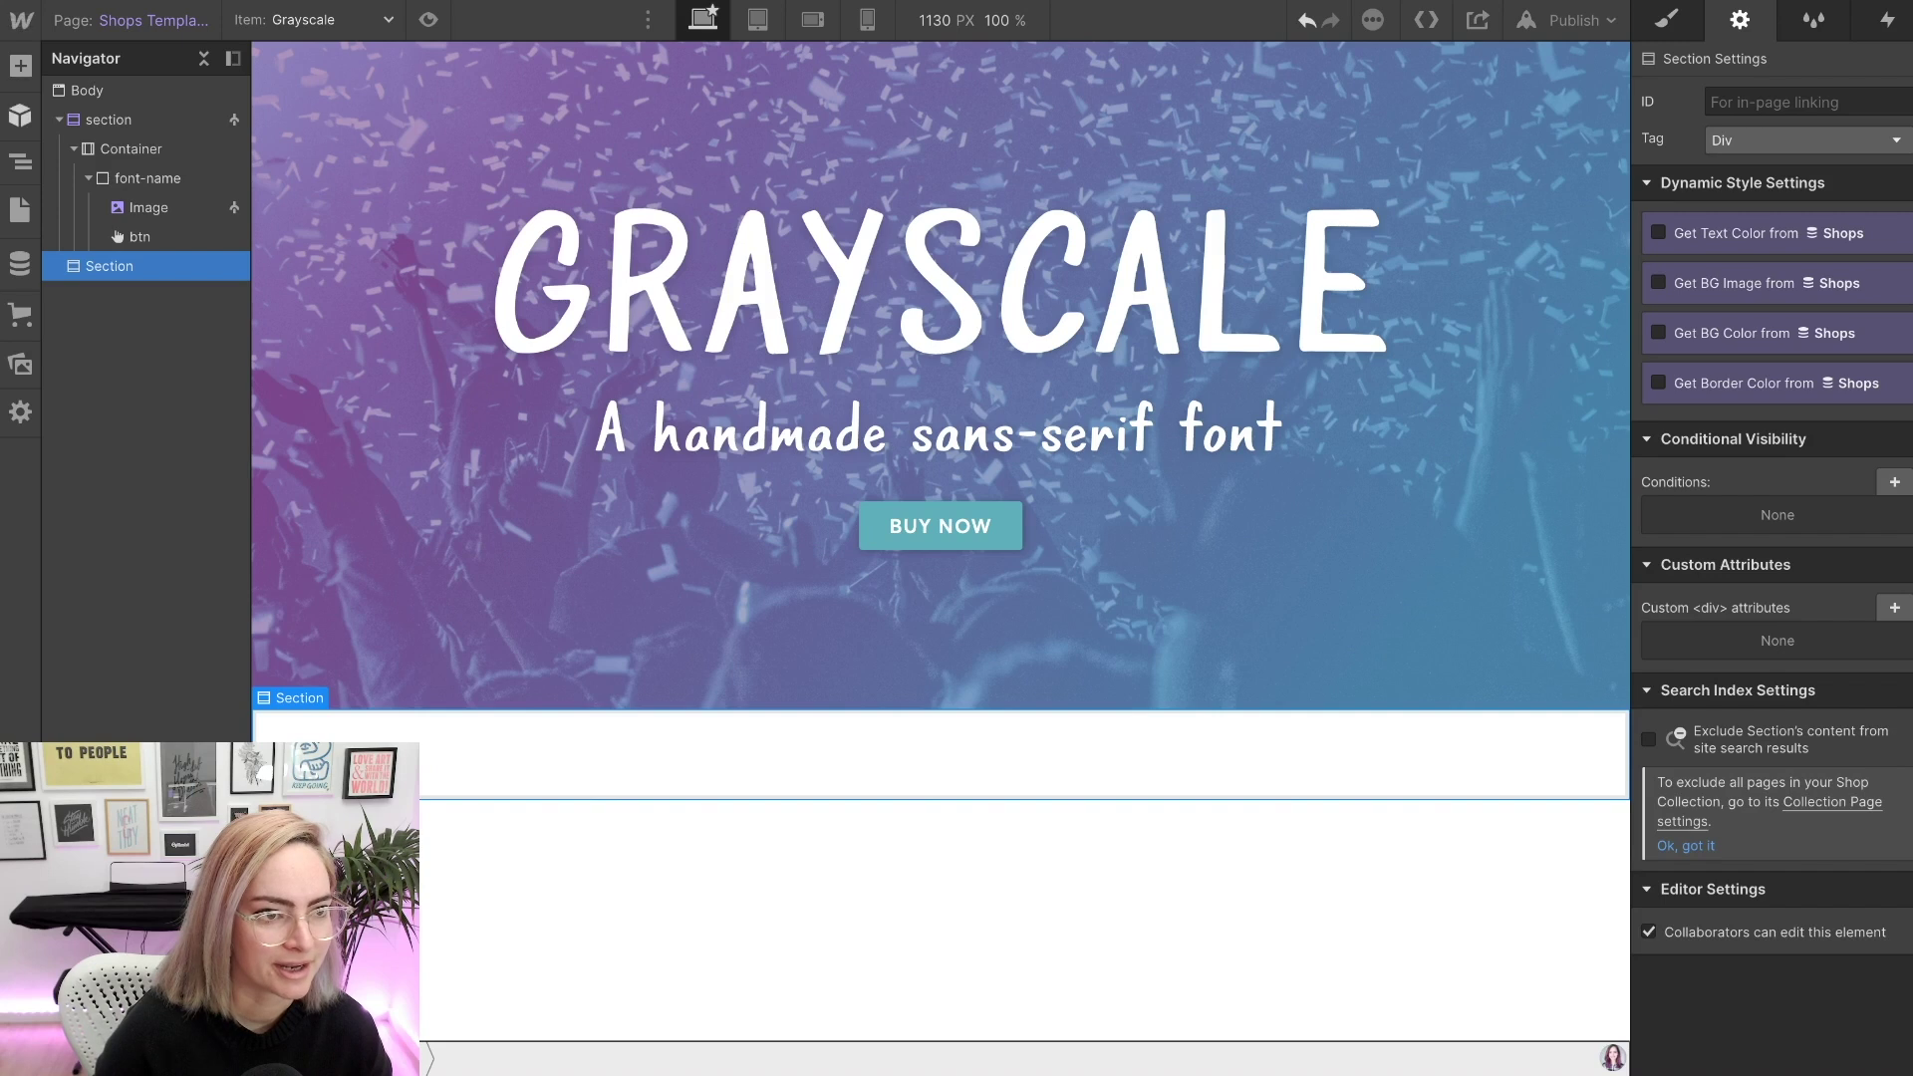
pyautogui.press('a')
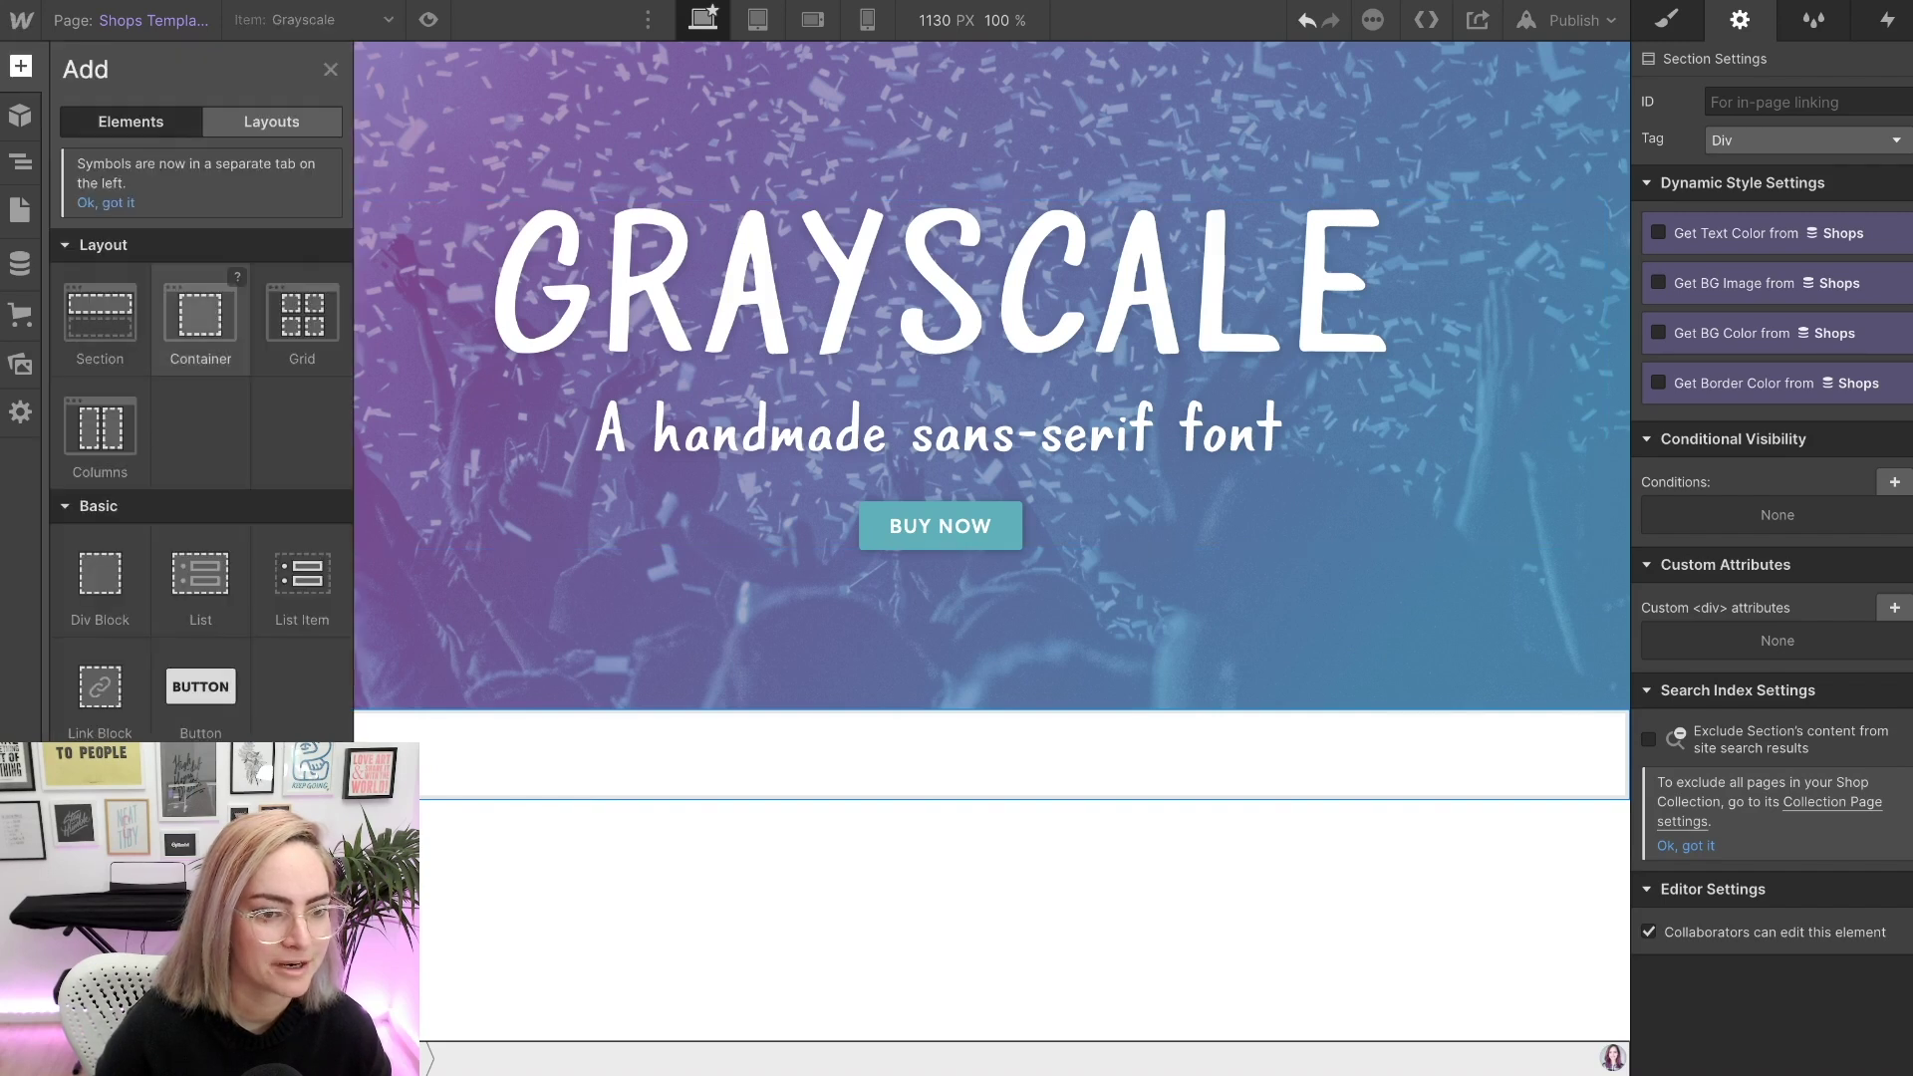
pyautogui.click(192, 311)
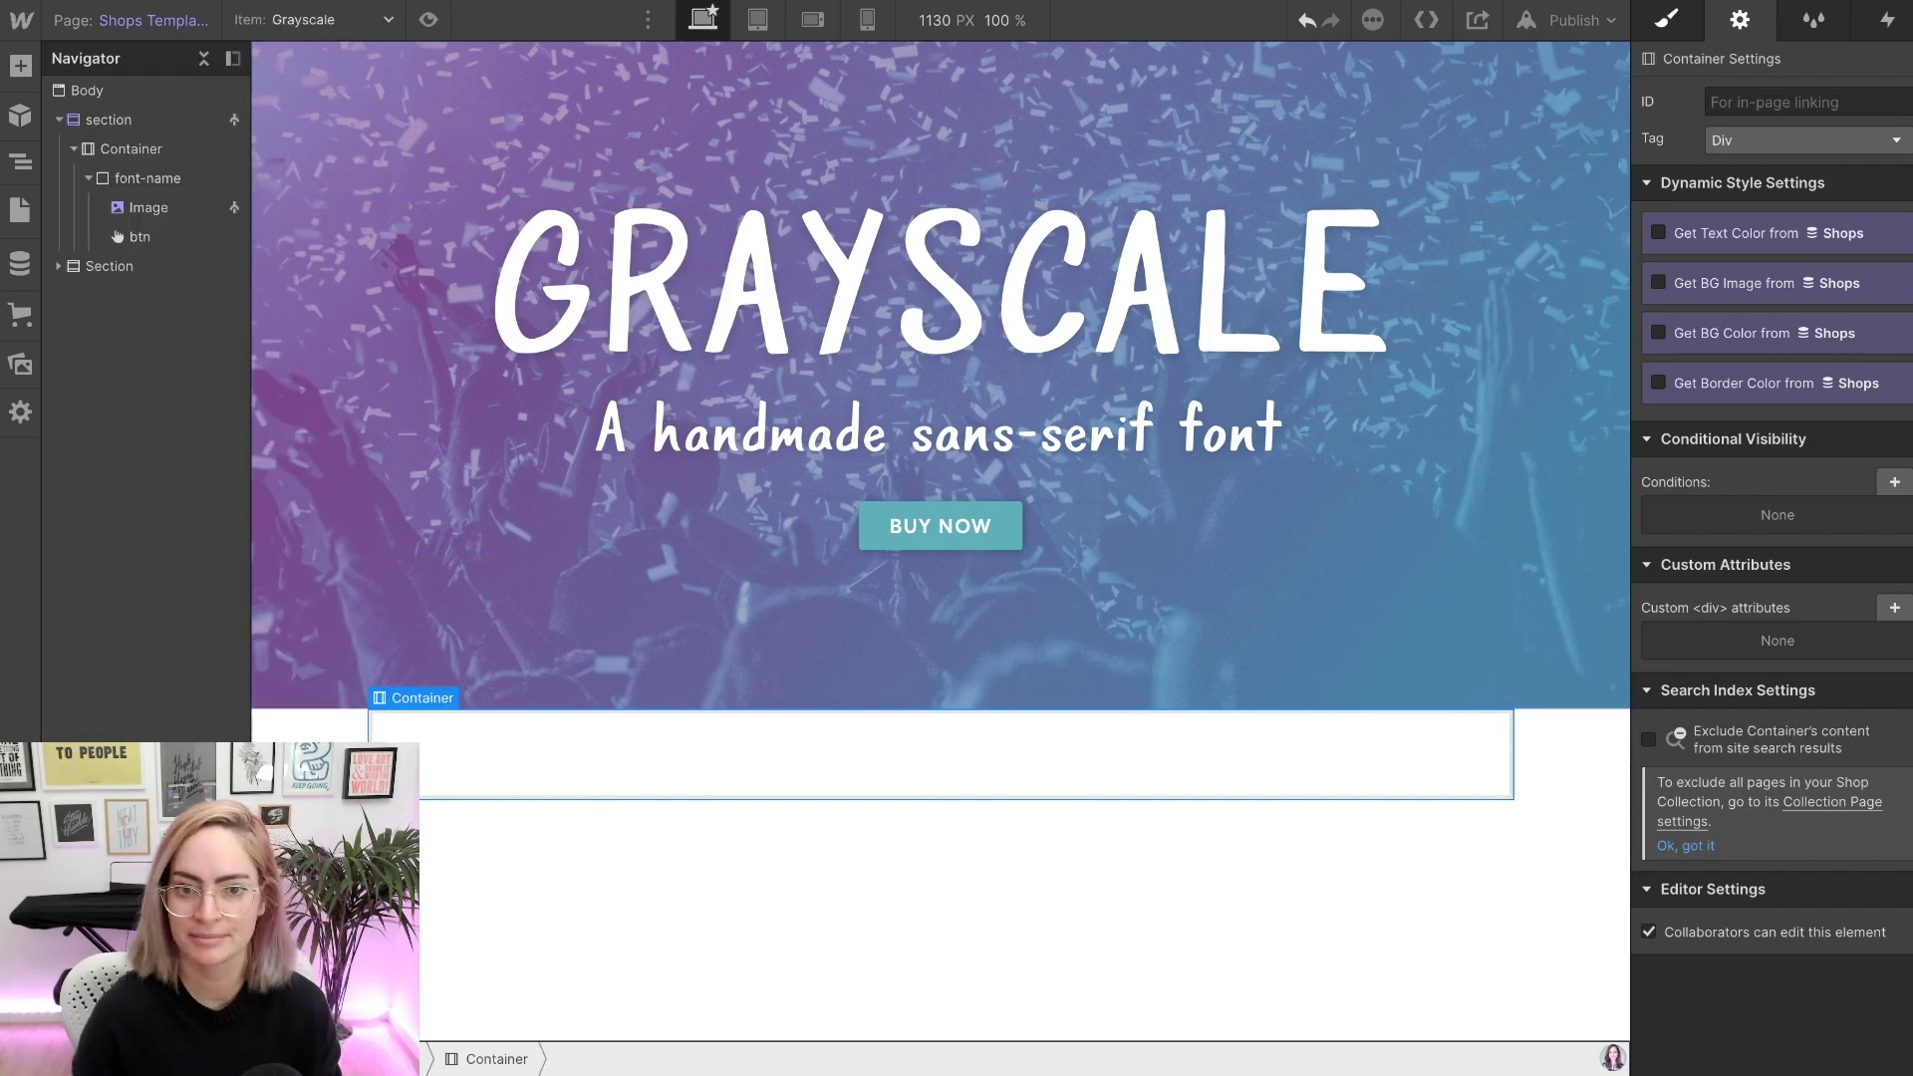
# - Apply the existing Container class to the new container and the grey bg body class to its parent section
pyautogui.press('s')
pyautogui.hotkey('ctrl', 'Return')
pyautogui.write('C')
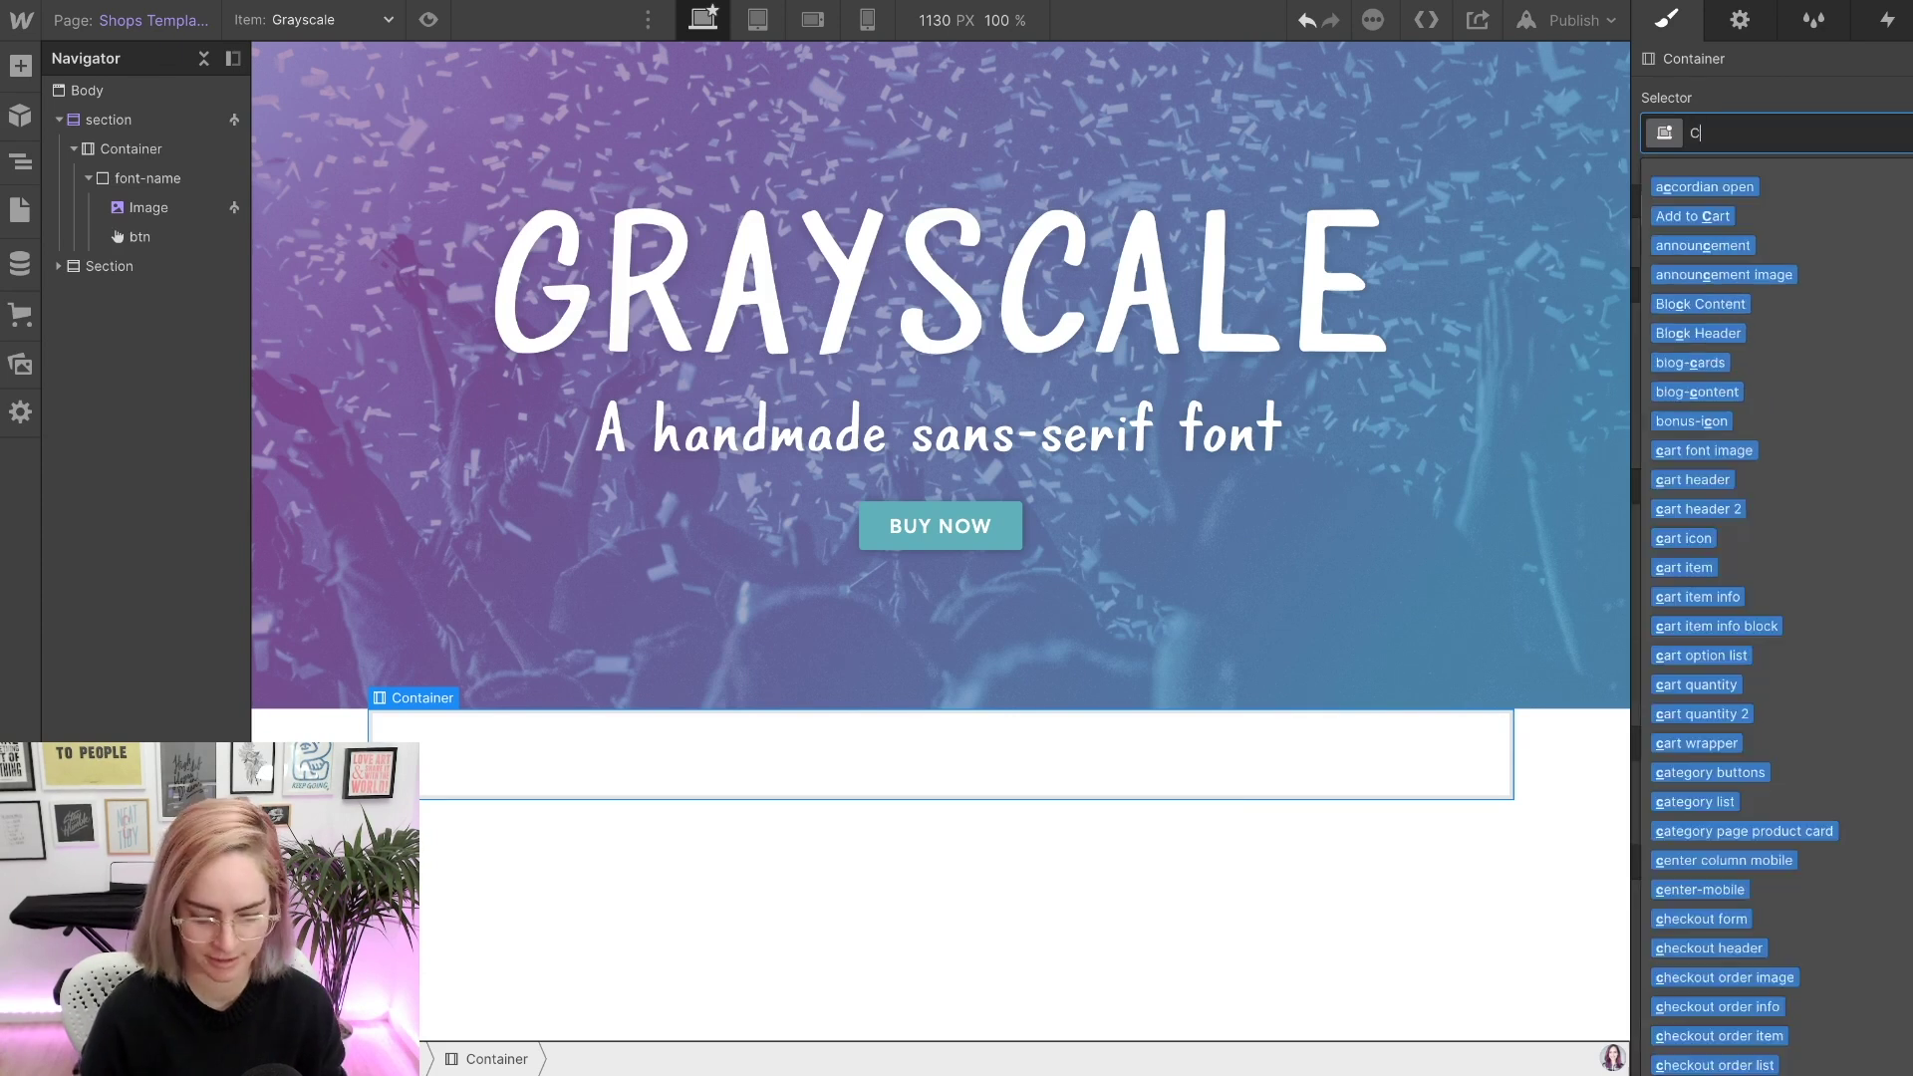
pyautogui.write('ontai')
pyautogui.press('Down')
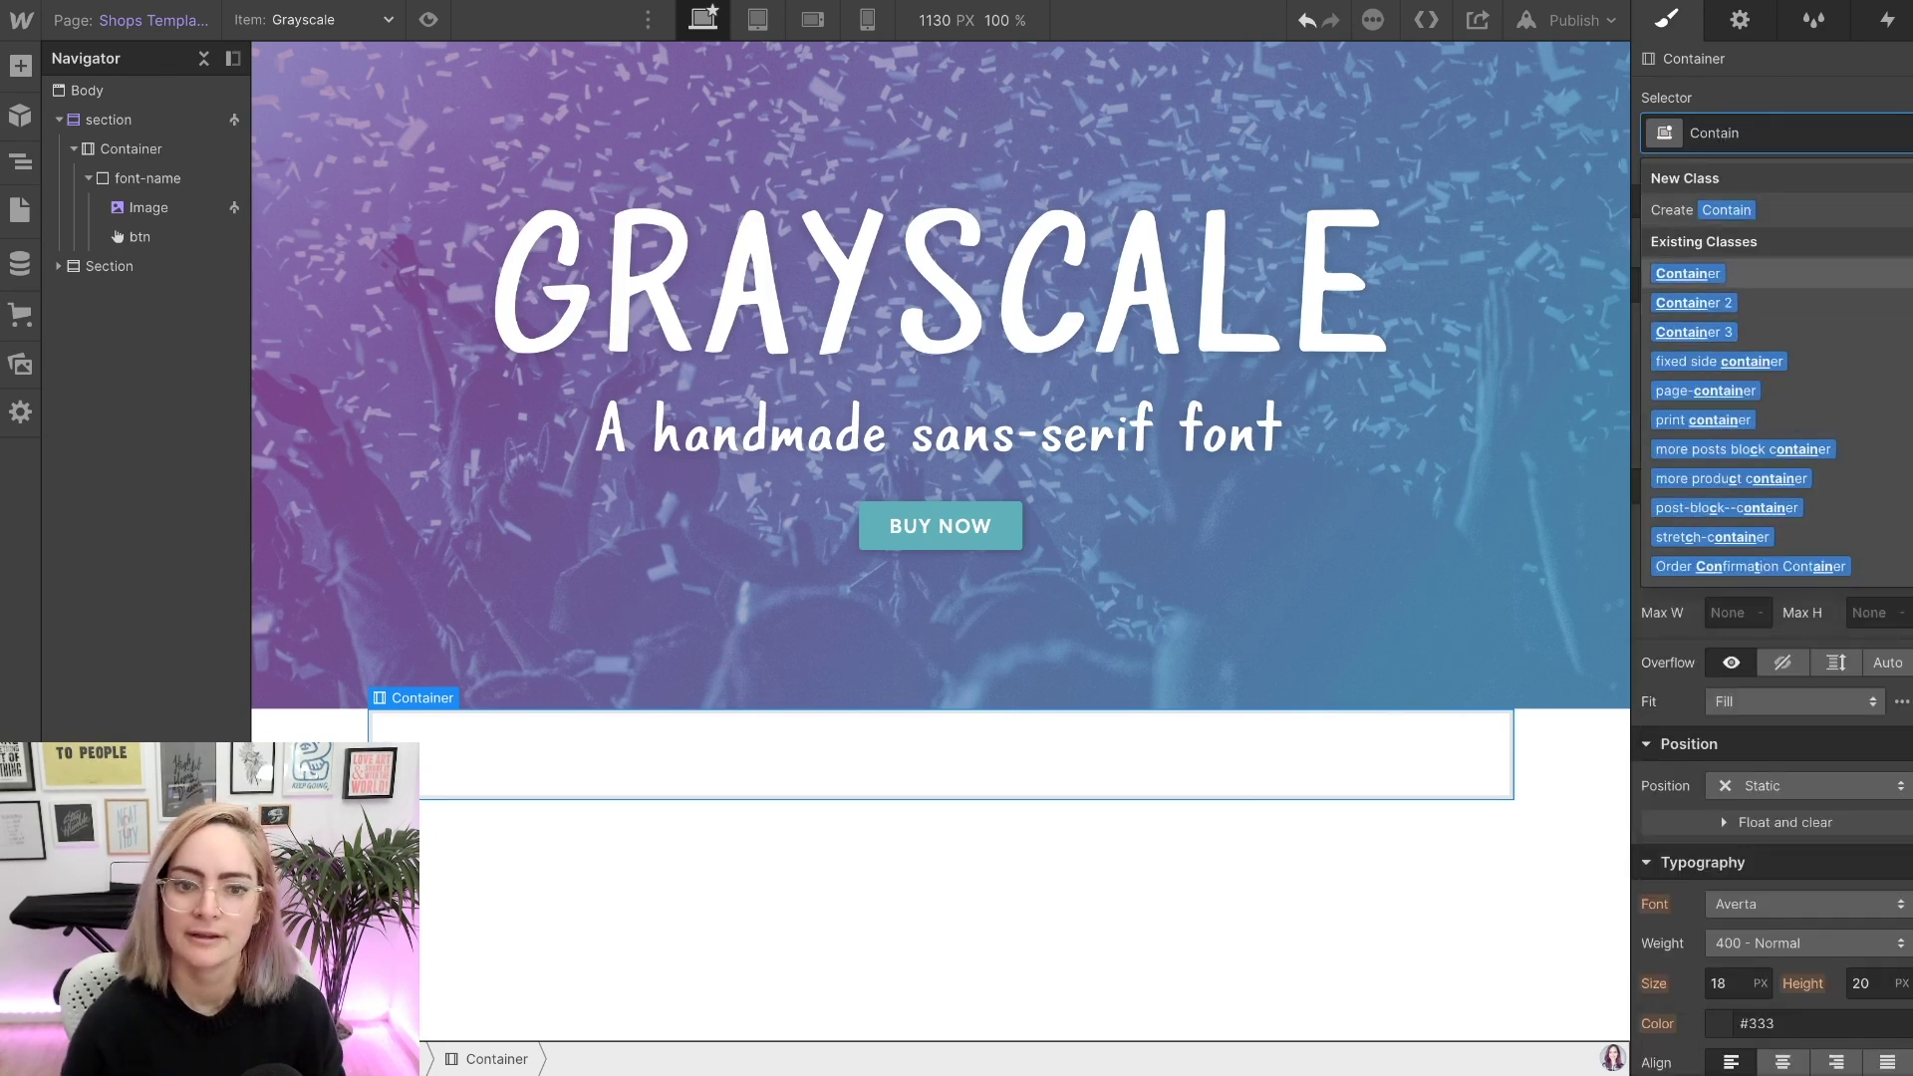
pyautogui.press('Return')
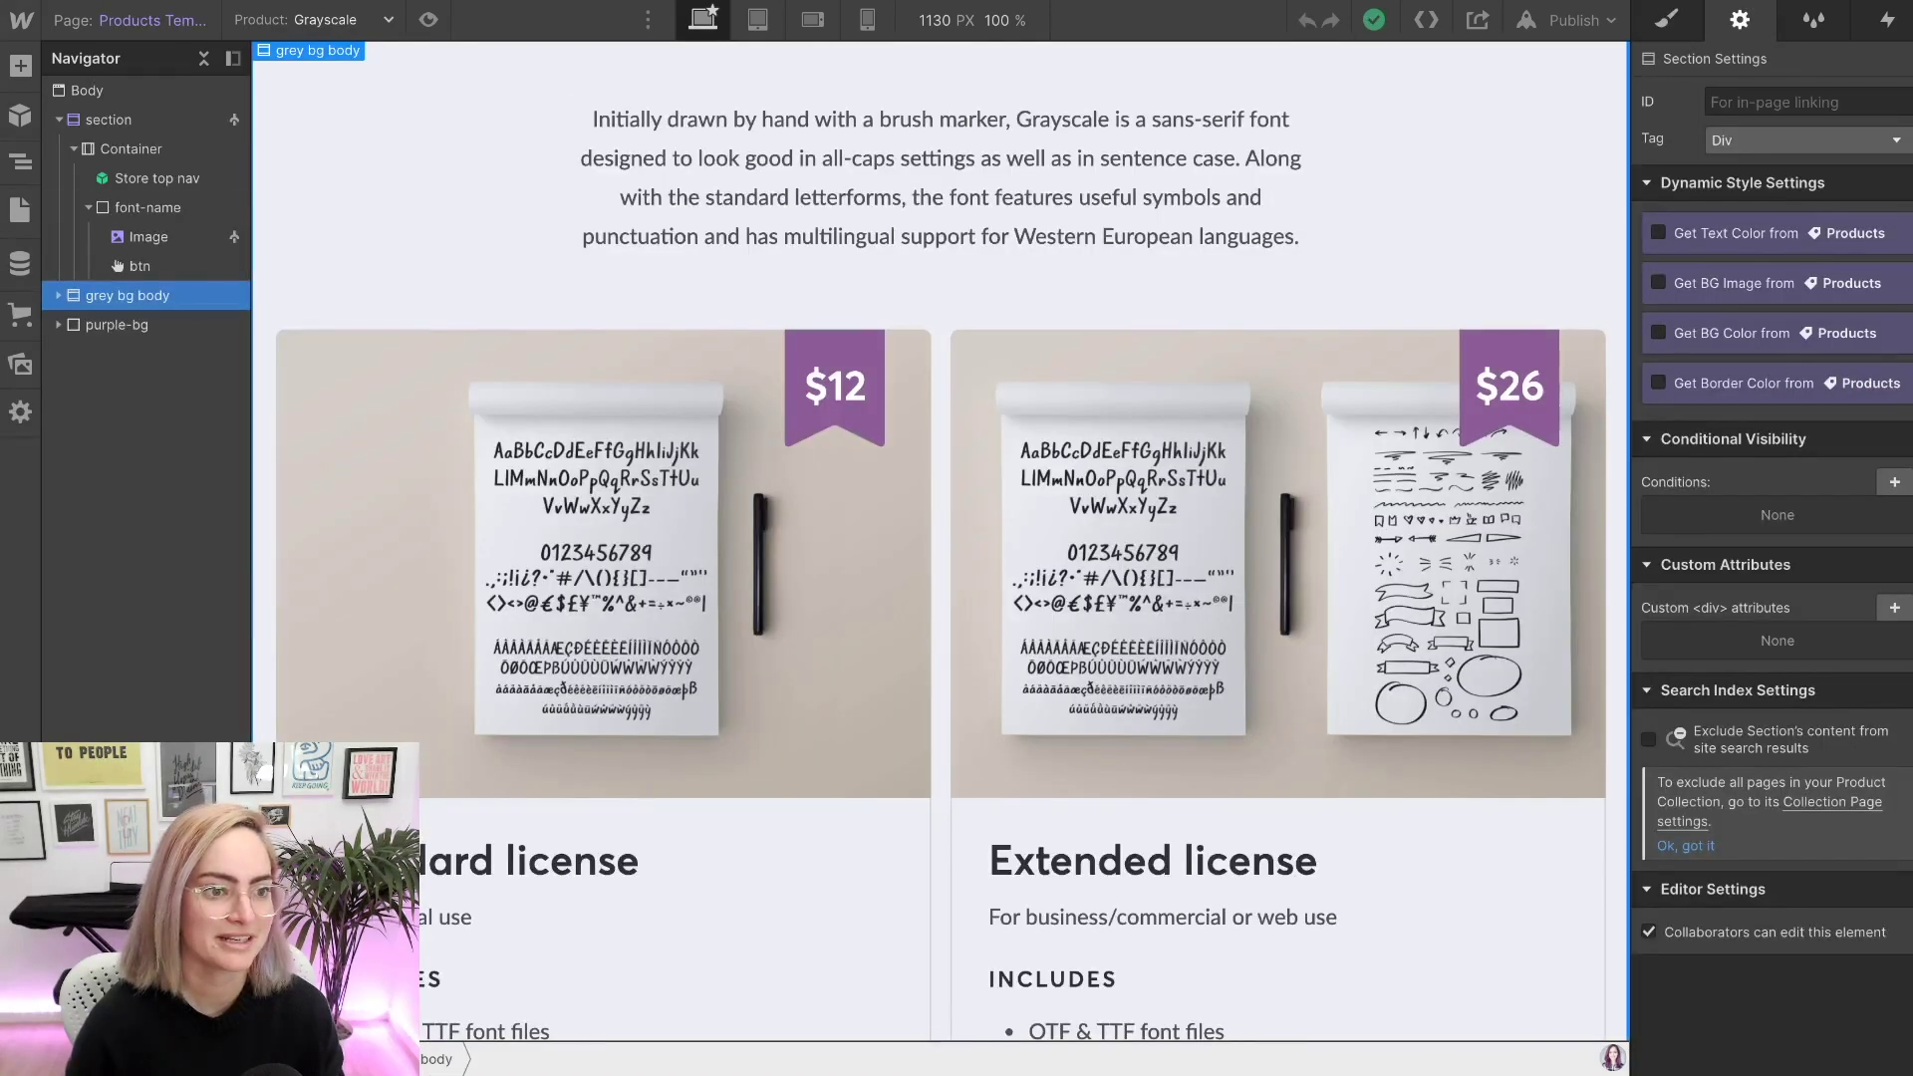
pyautogui.press('s')
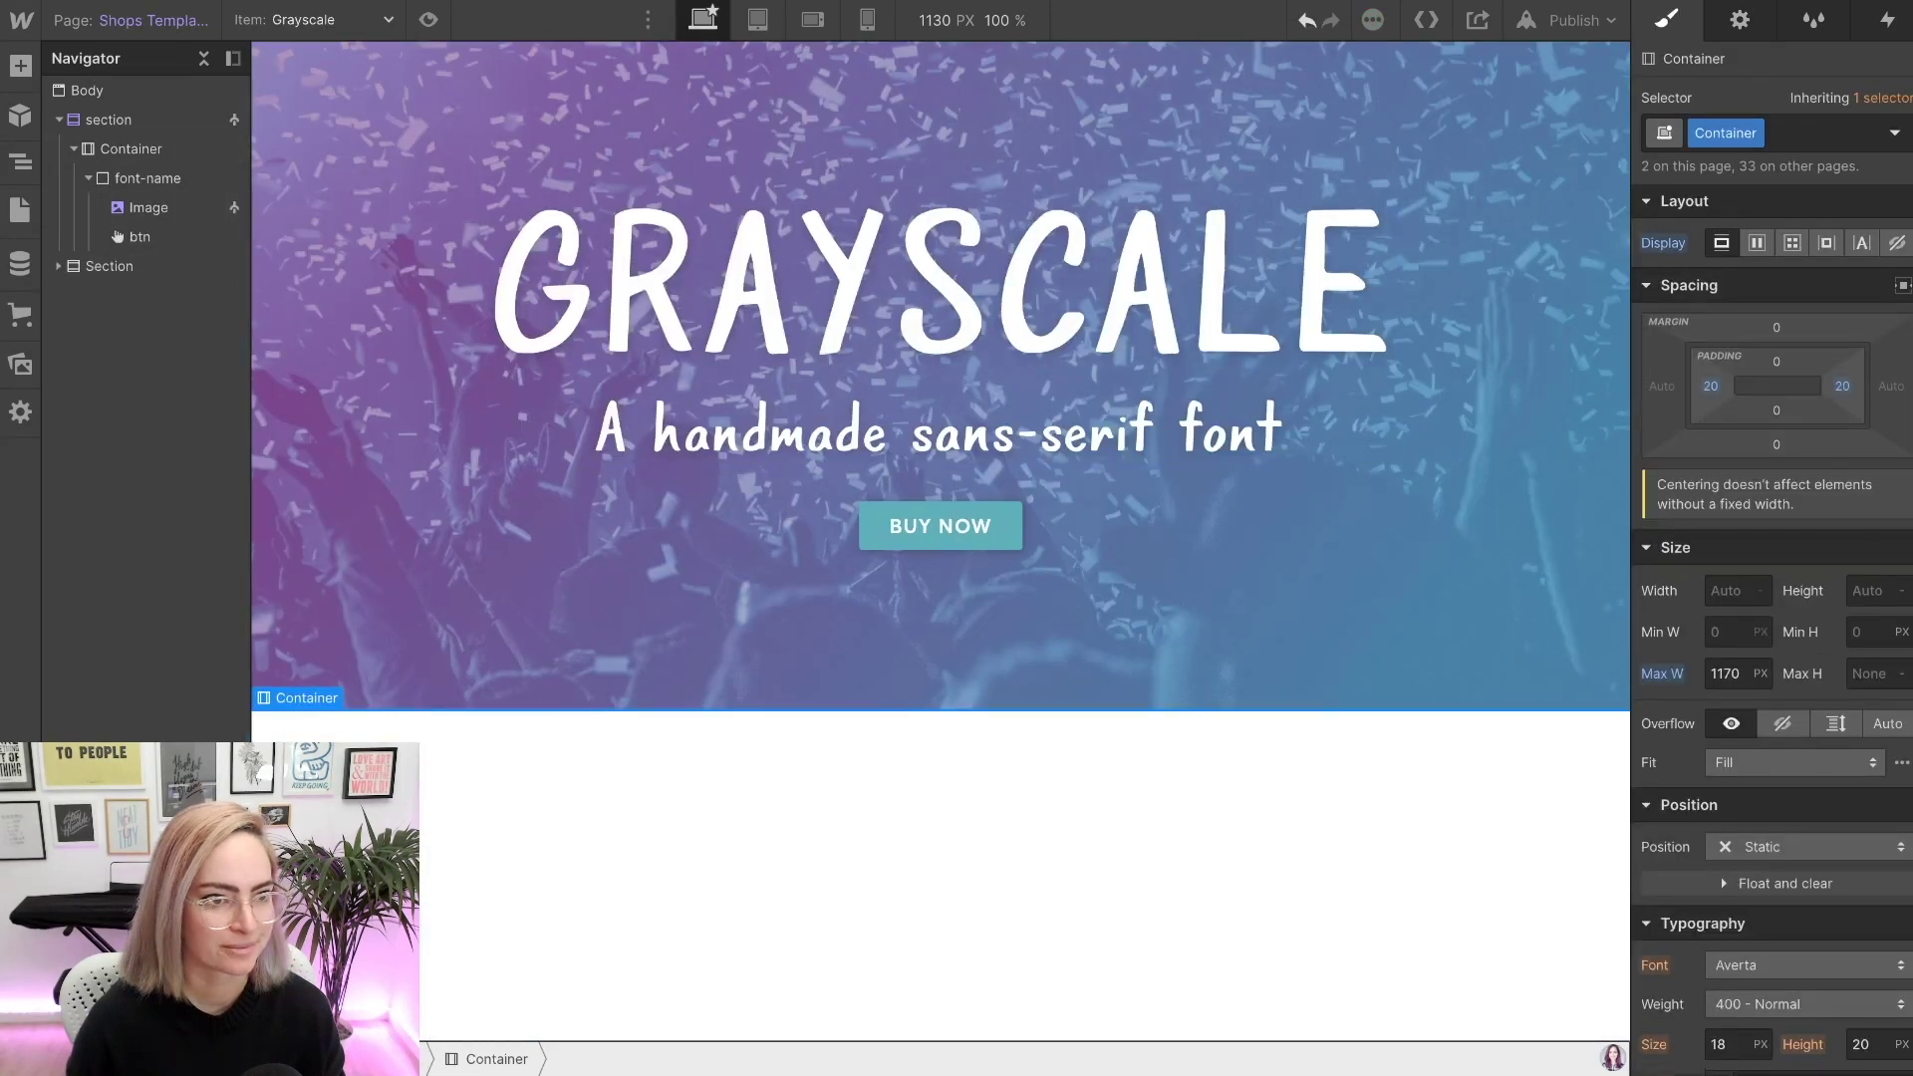
pyautogui.click(109, 266)
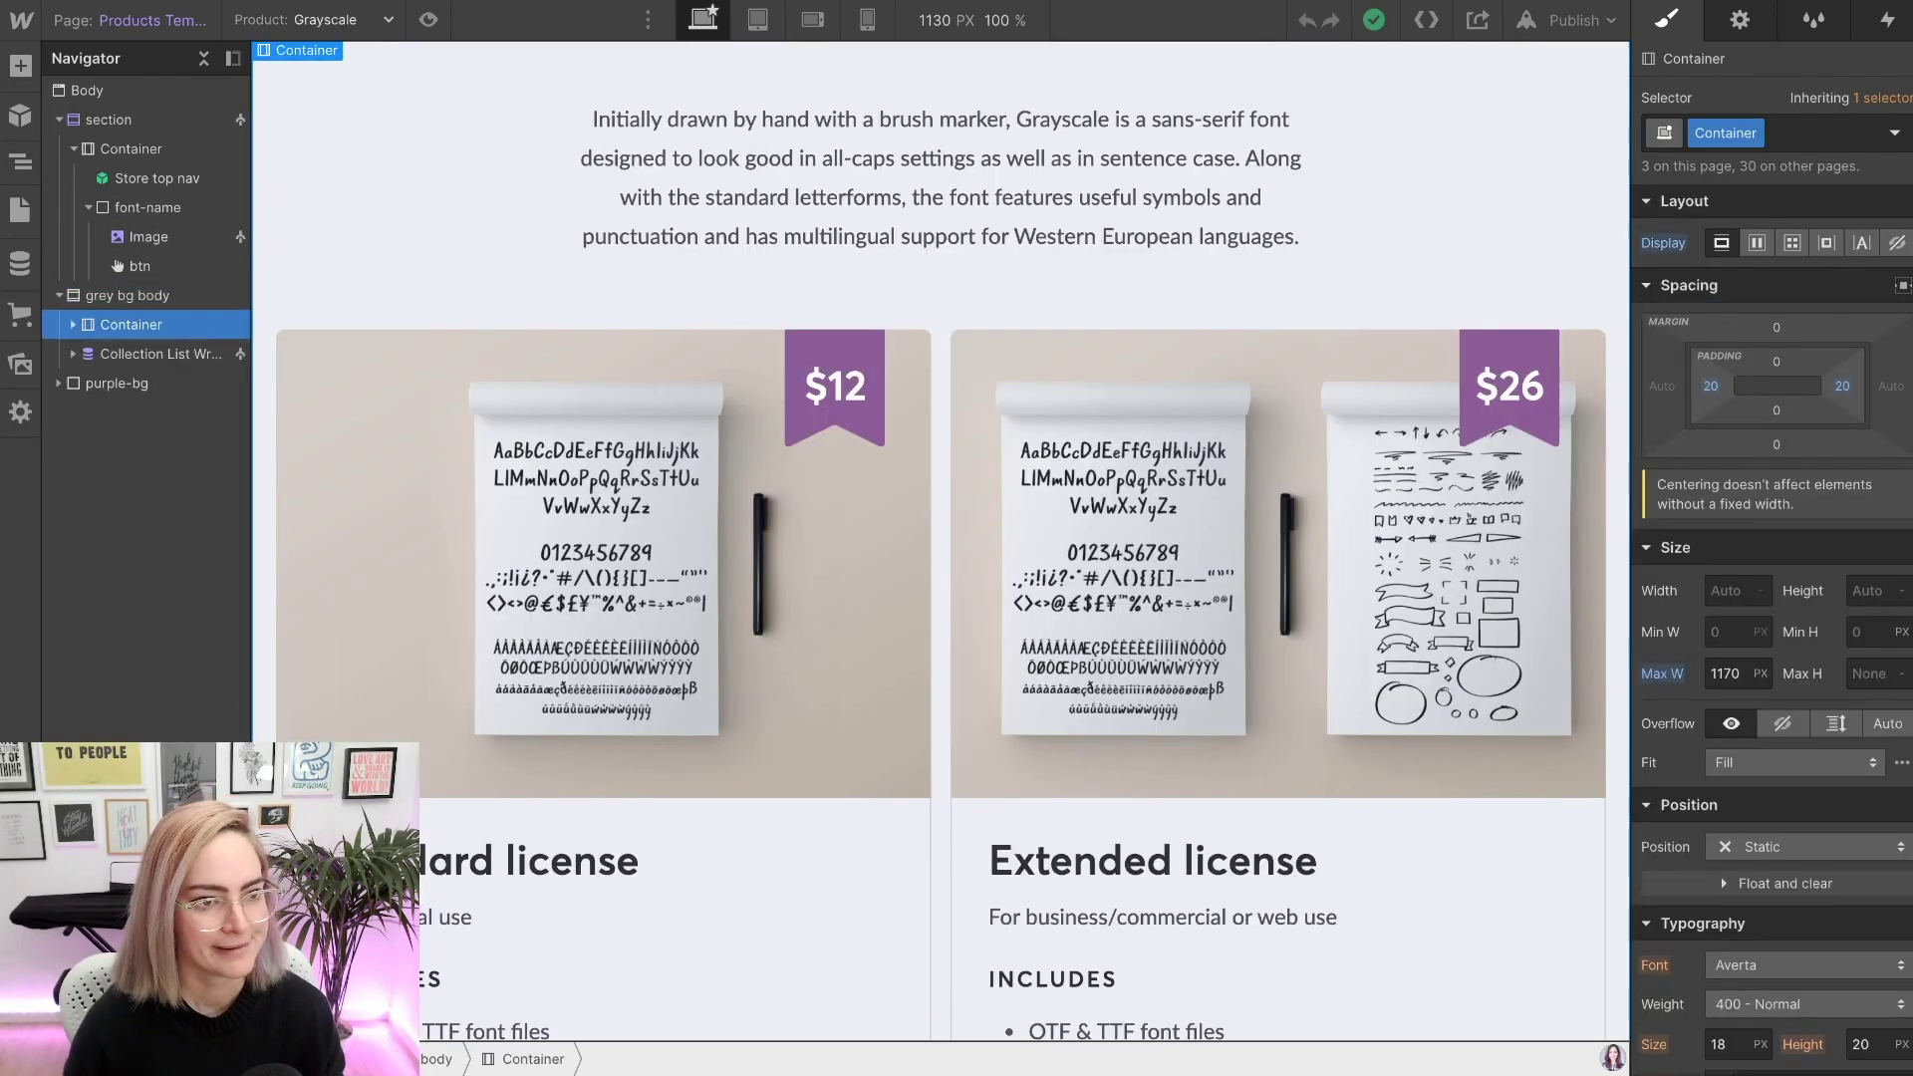
# - Copy the font-product-grid from the Products Template page's grey bg body section into the new container on the Shops Template page
pyautogui.click(72, 323)
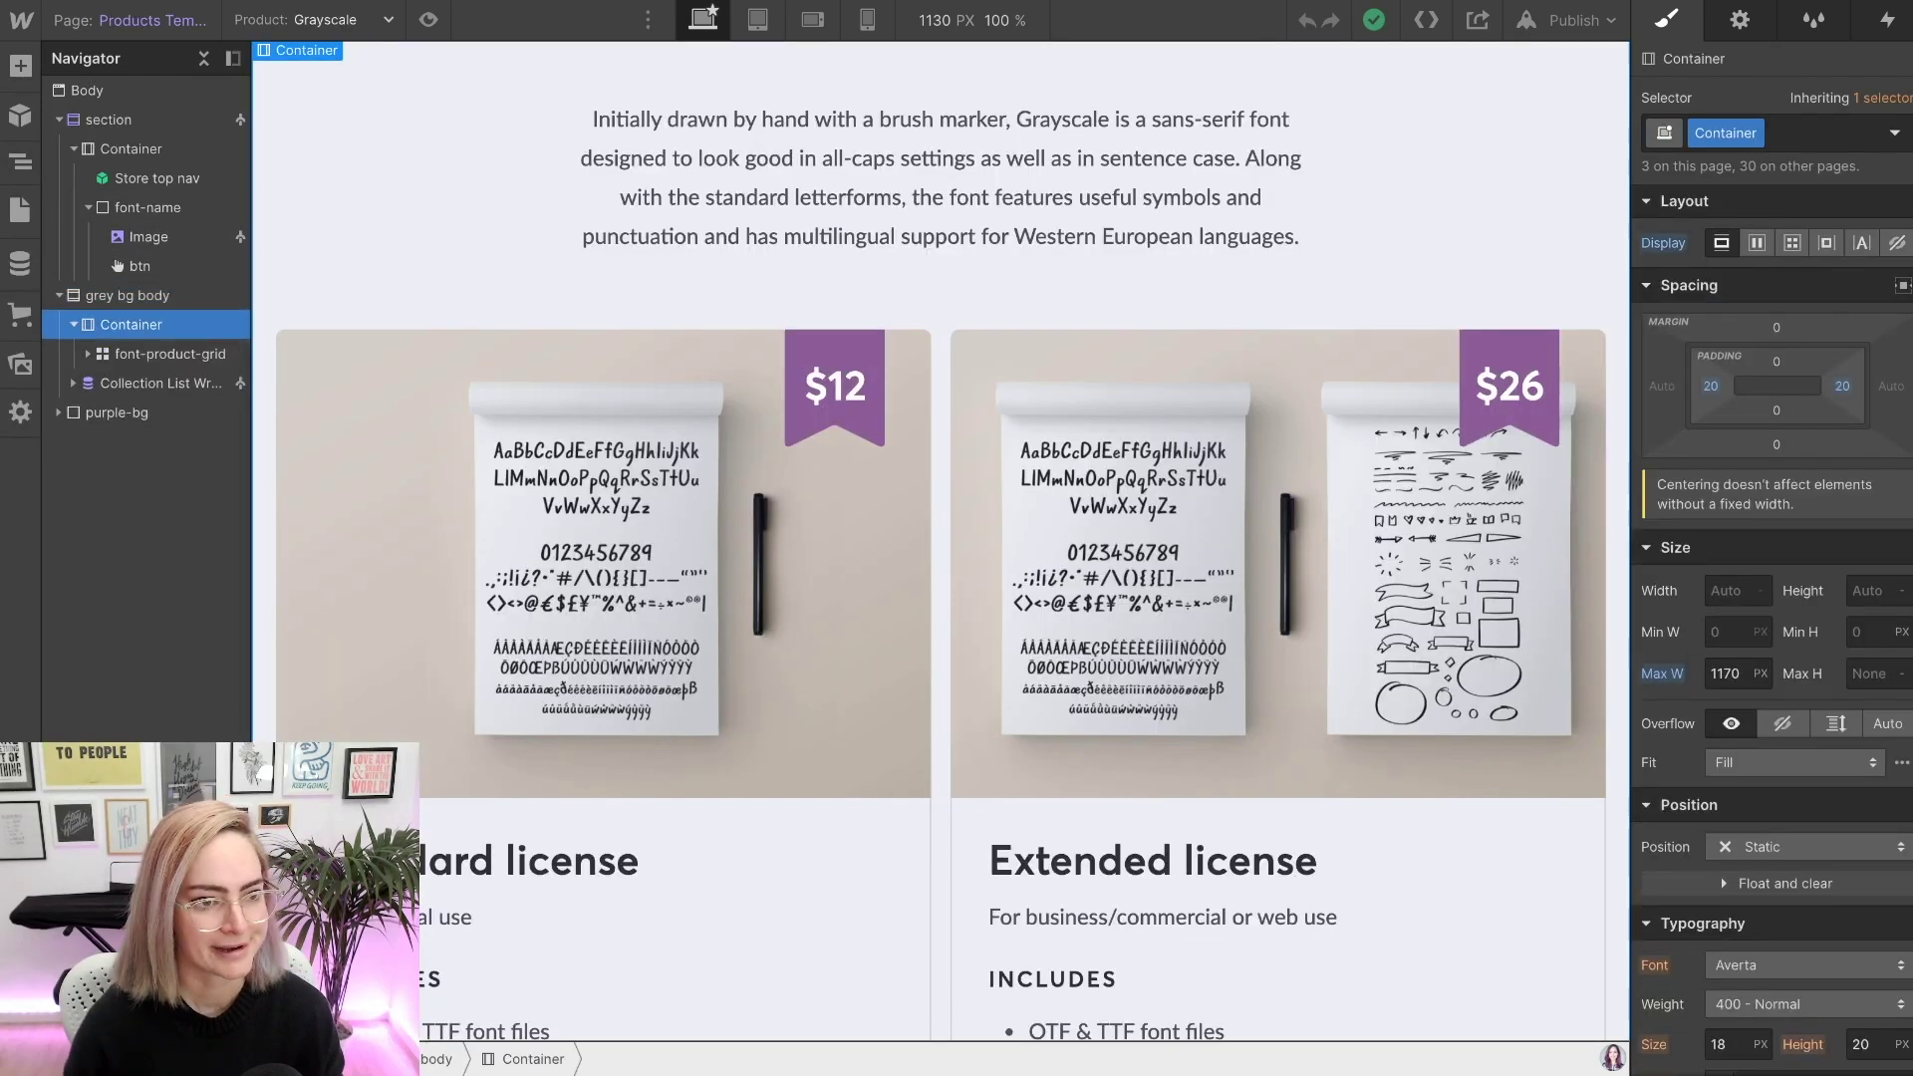
pyautogui.click(88, 353)
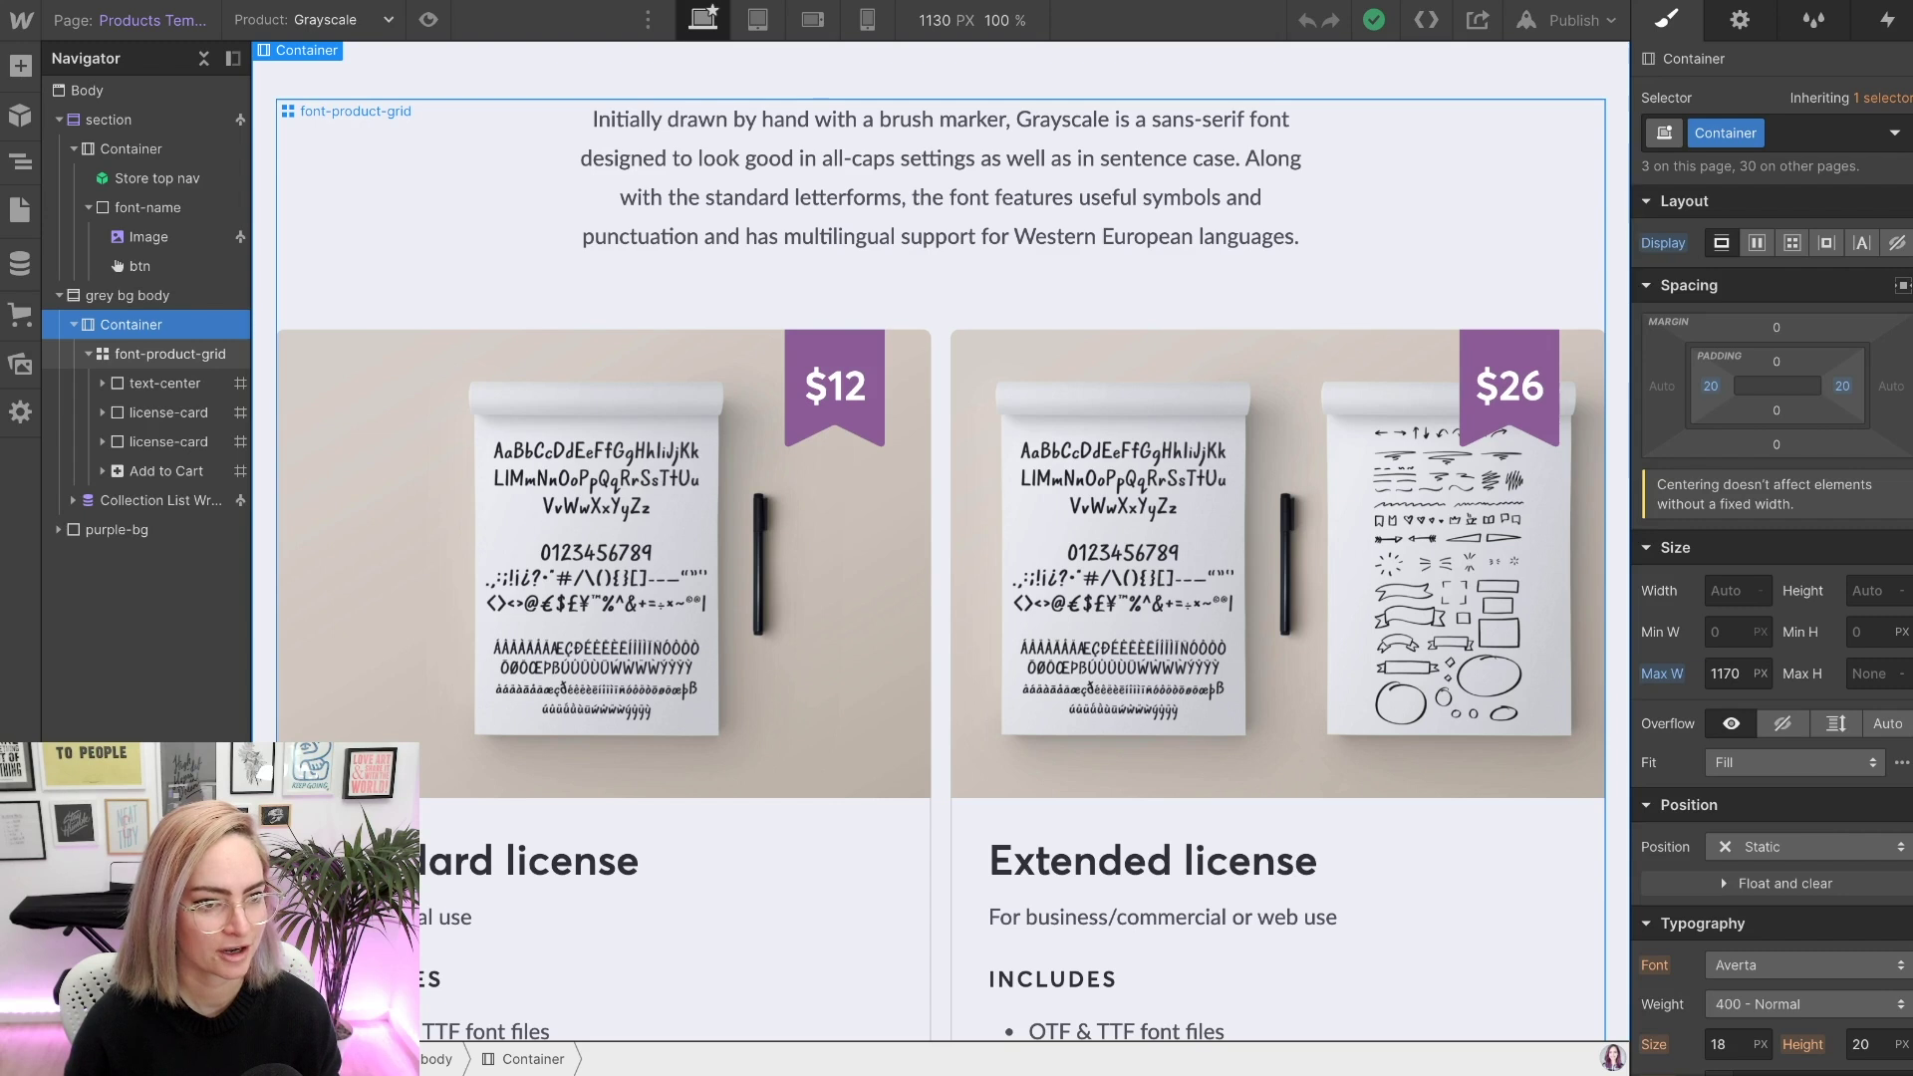
pyautogui.click(160, 354)
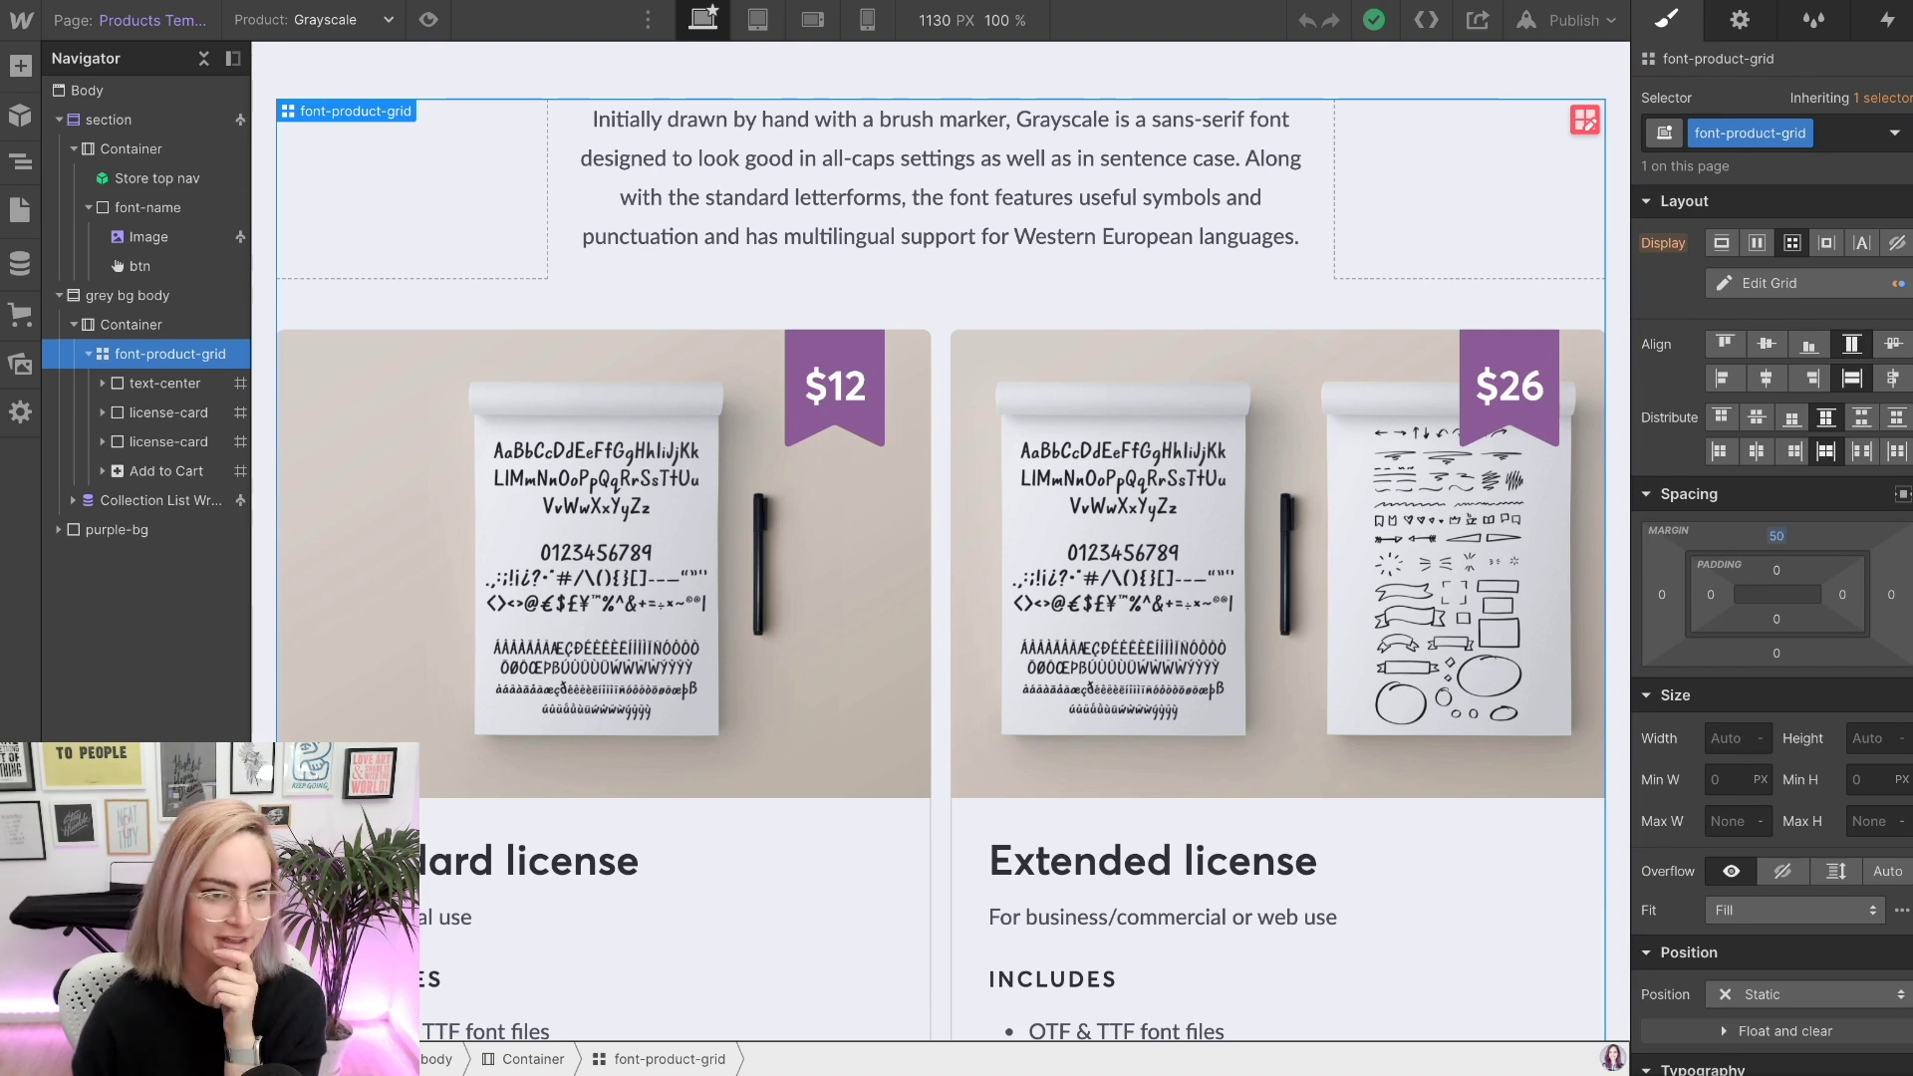
pyautogui.hotkey('ctrl', 'v')
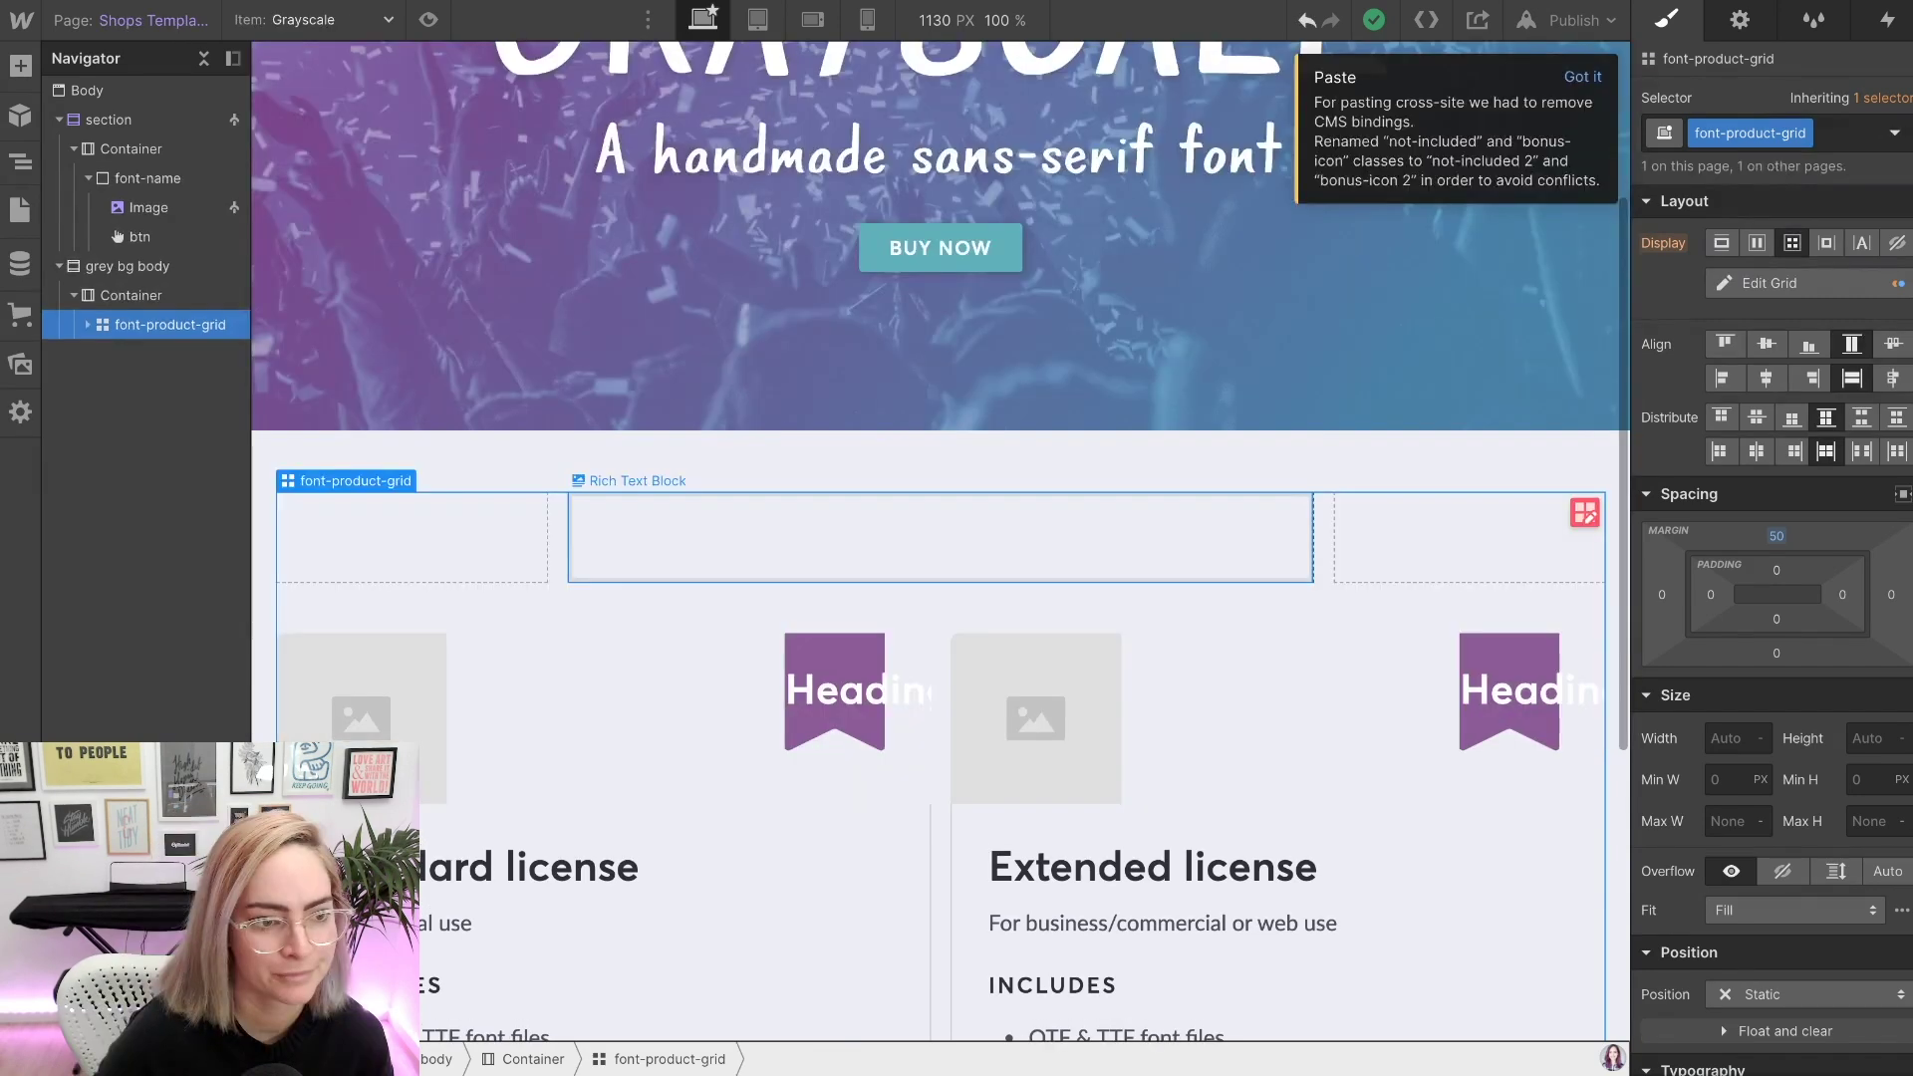
# - Link the empty rich text block above the license cards to the Shops collection's Rich description field
pyautogui.click(941, 538)
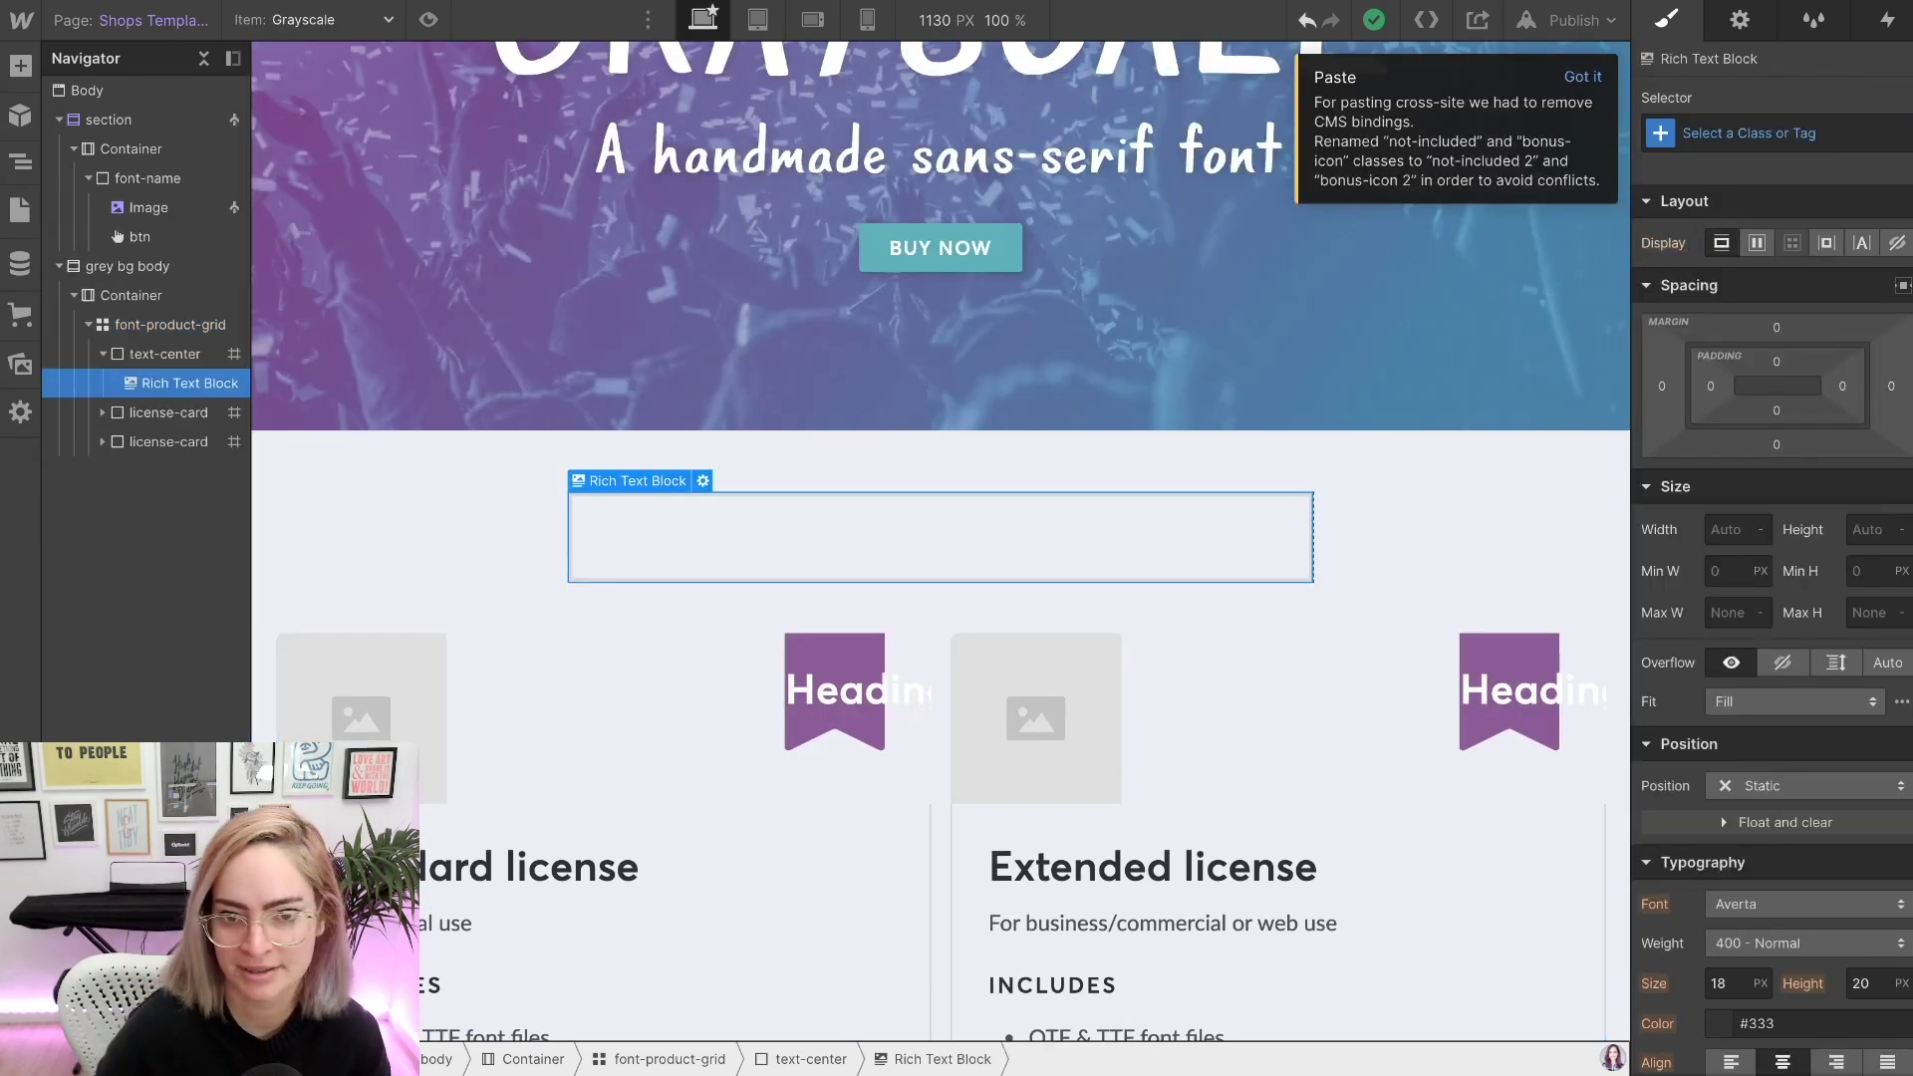
pyautogui.press('d')
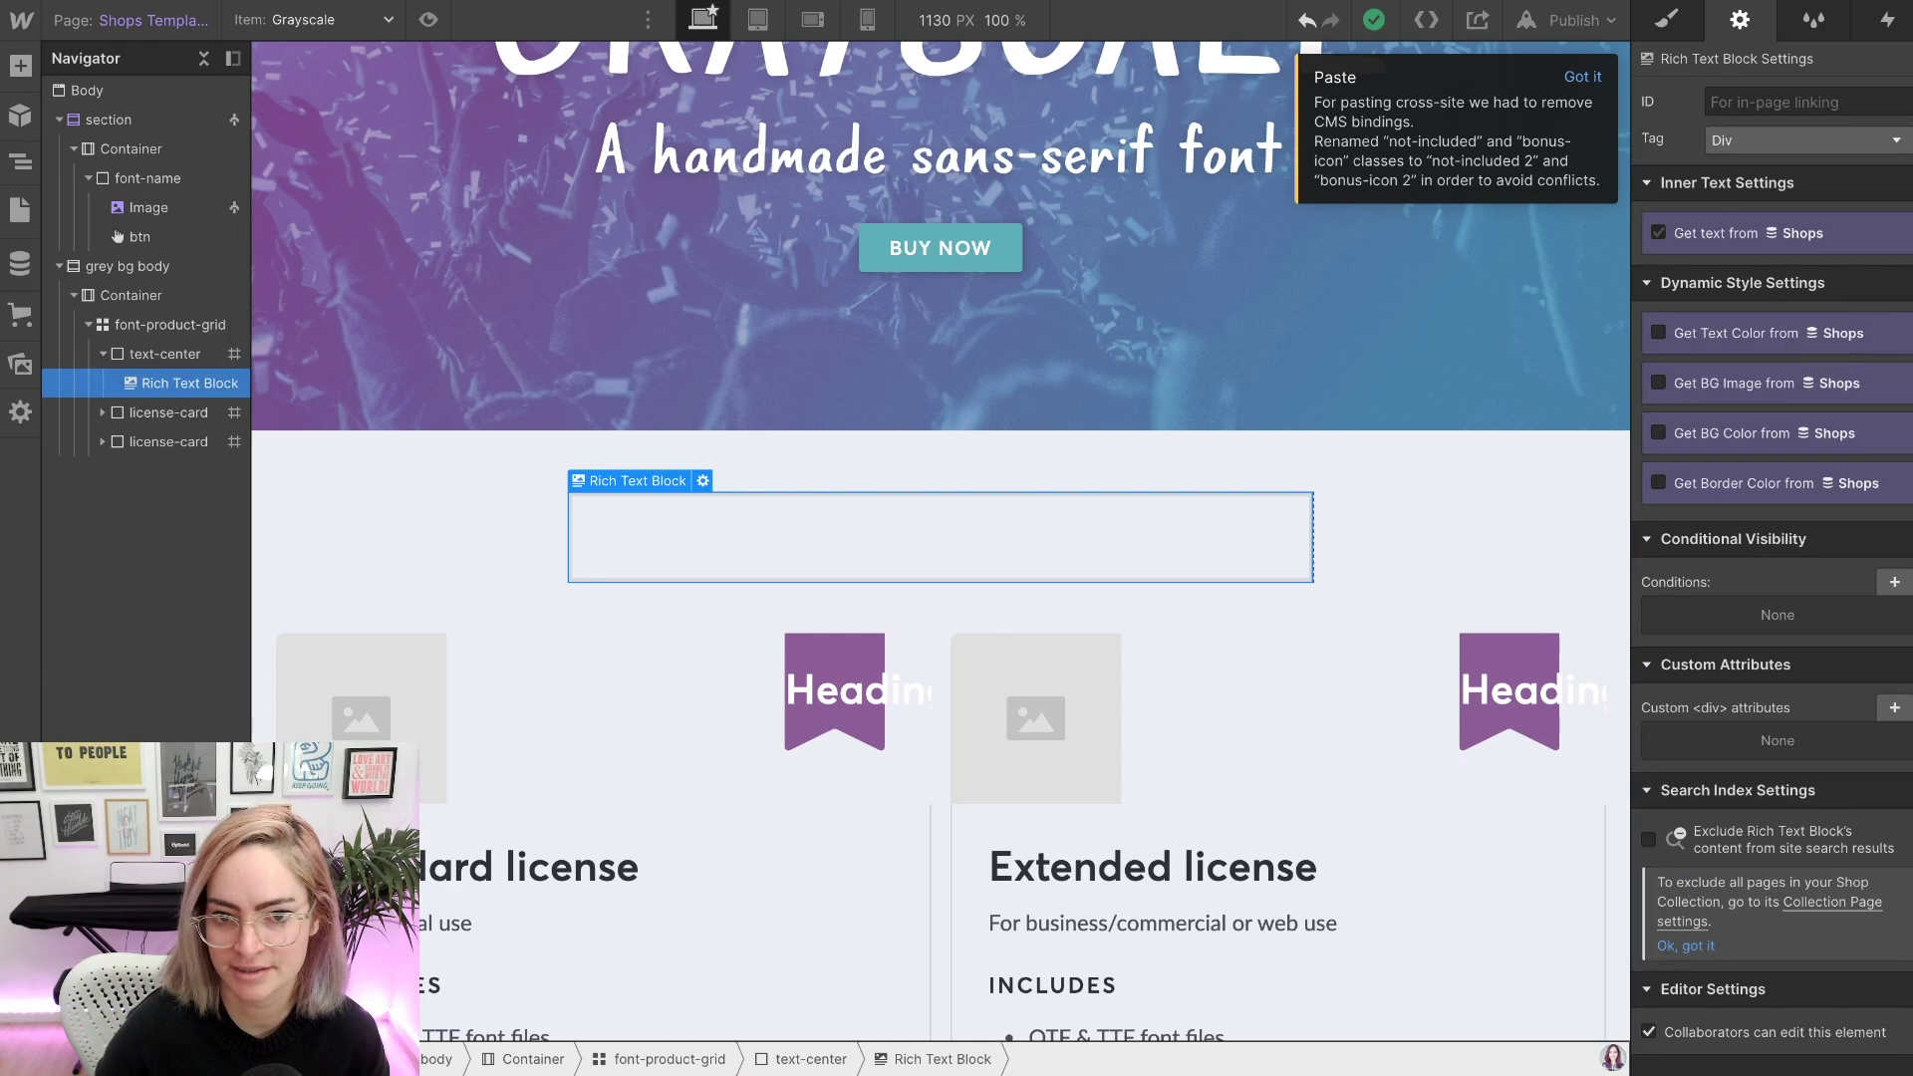
pyautogui.click(1659, 233)
pyautogui.click(1775, 264)
pyautogui.click(1733, 317)
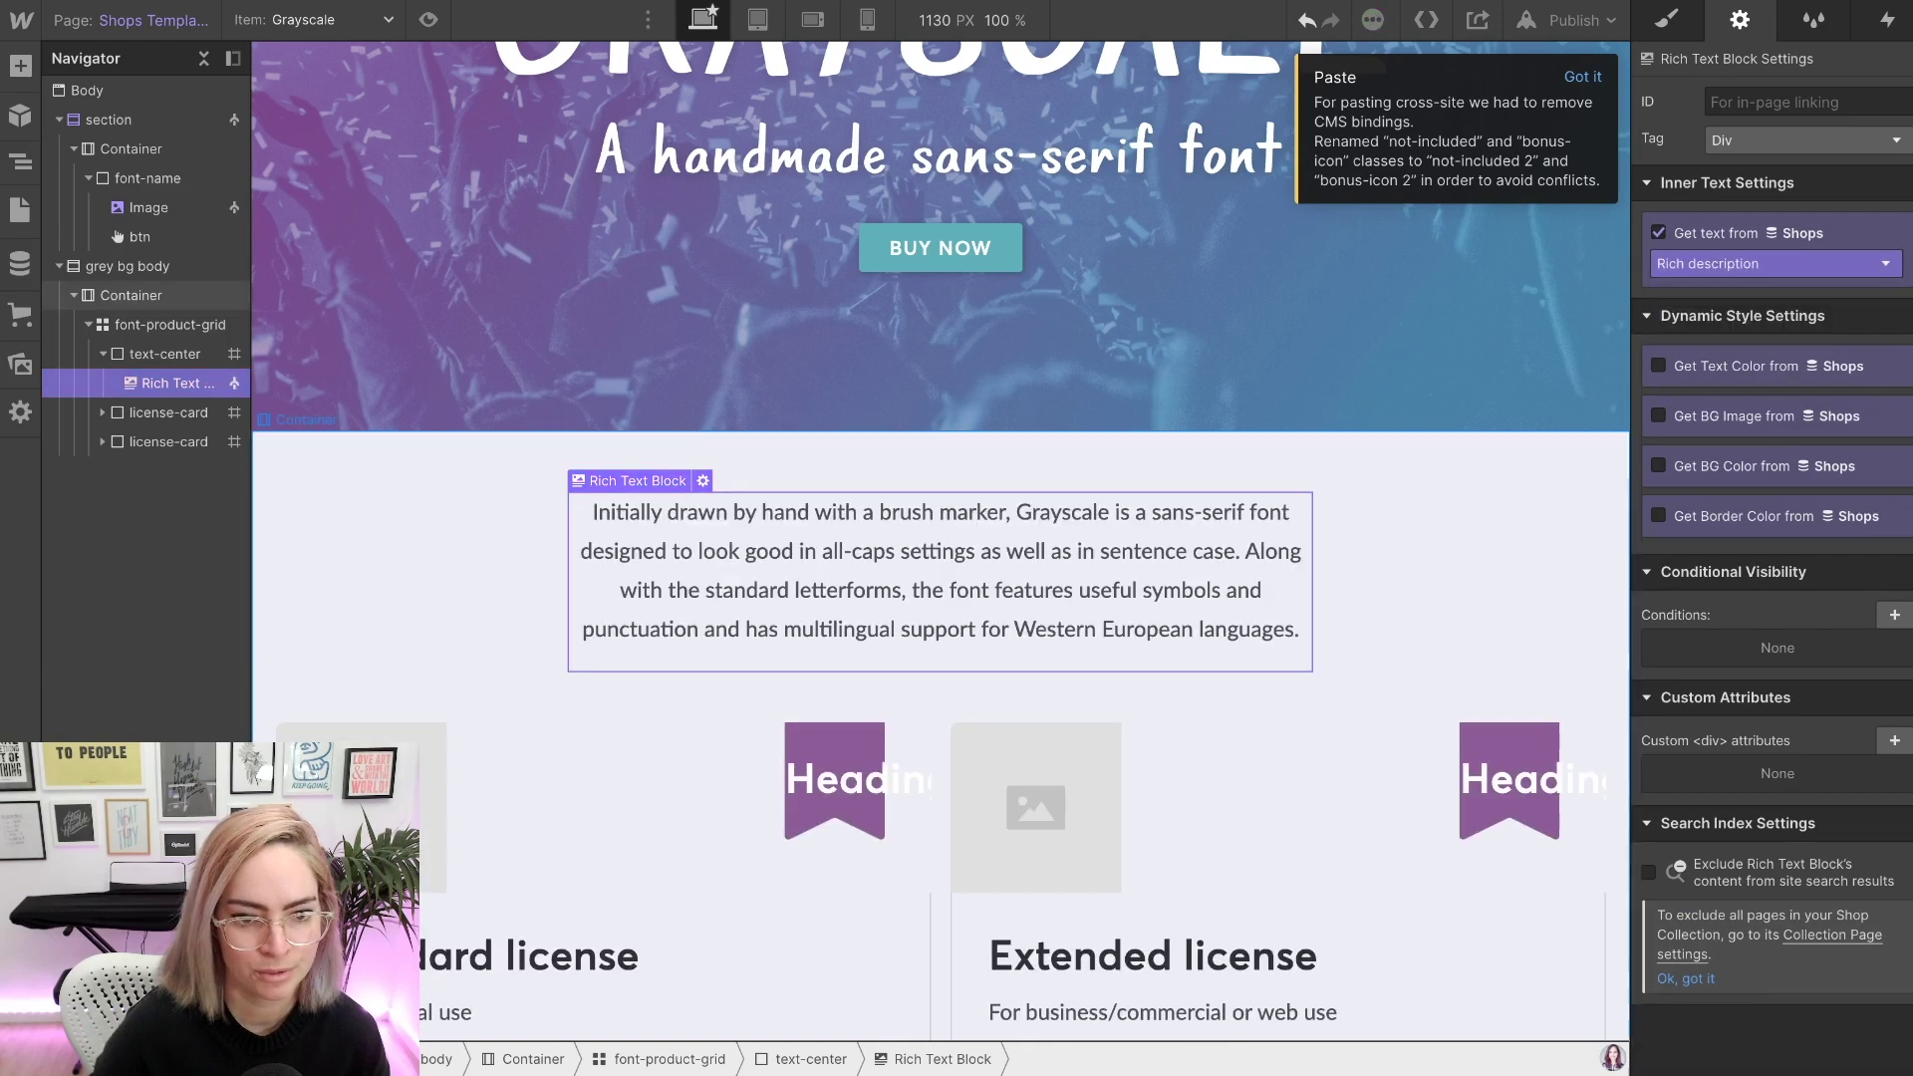
# - Link the Standard license card's image and price-flag heading to the Standard license image and Standard license price fields
pyautogui.scroll(-4, 940, 598)
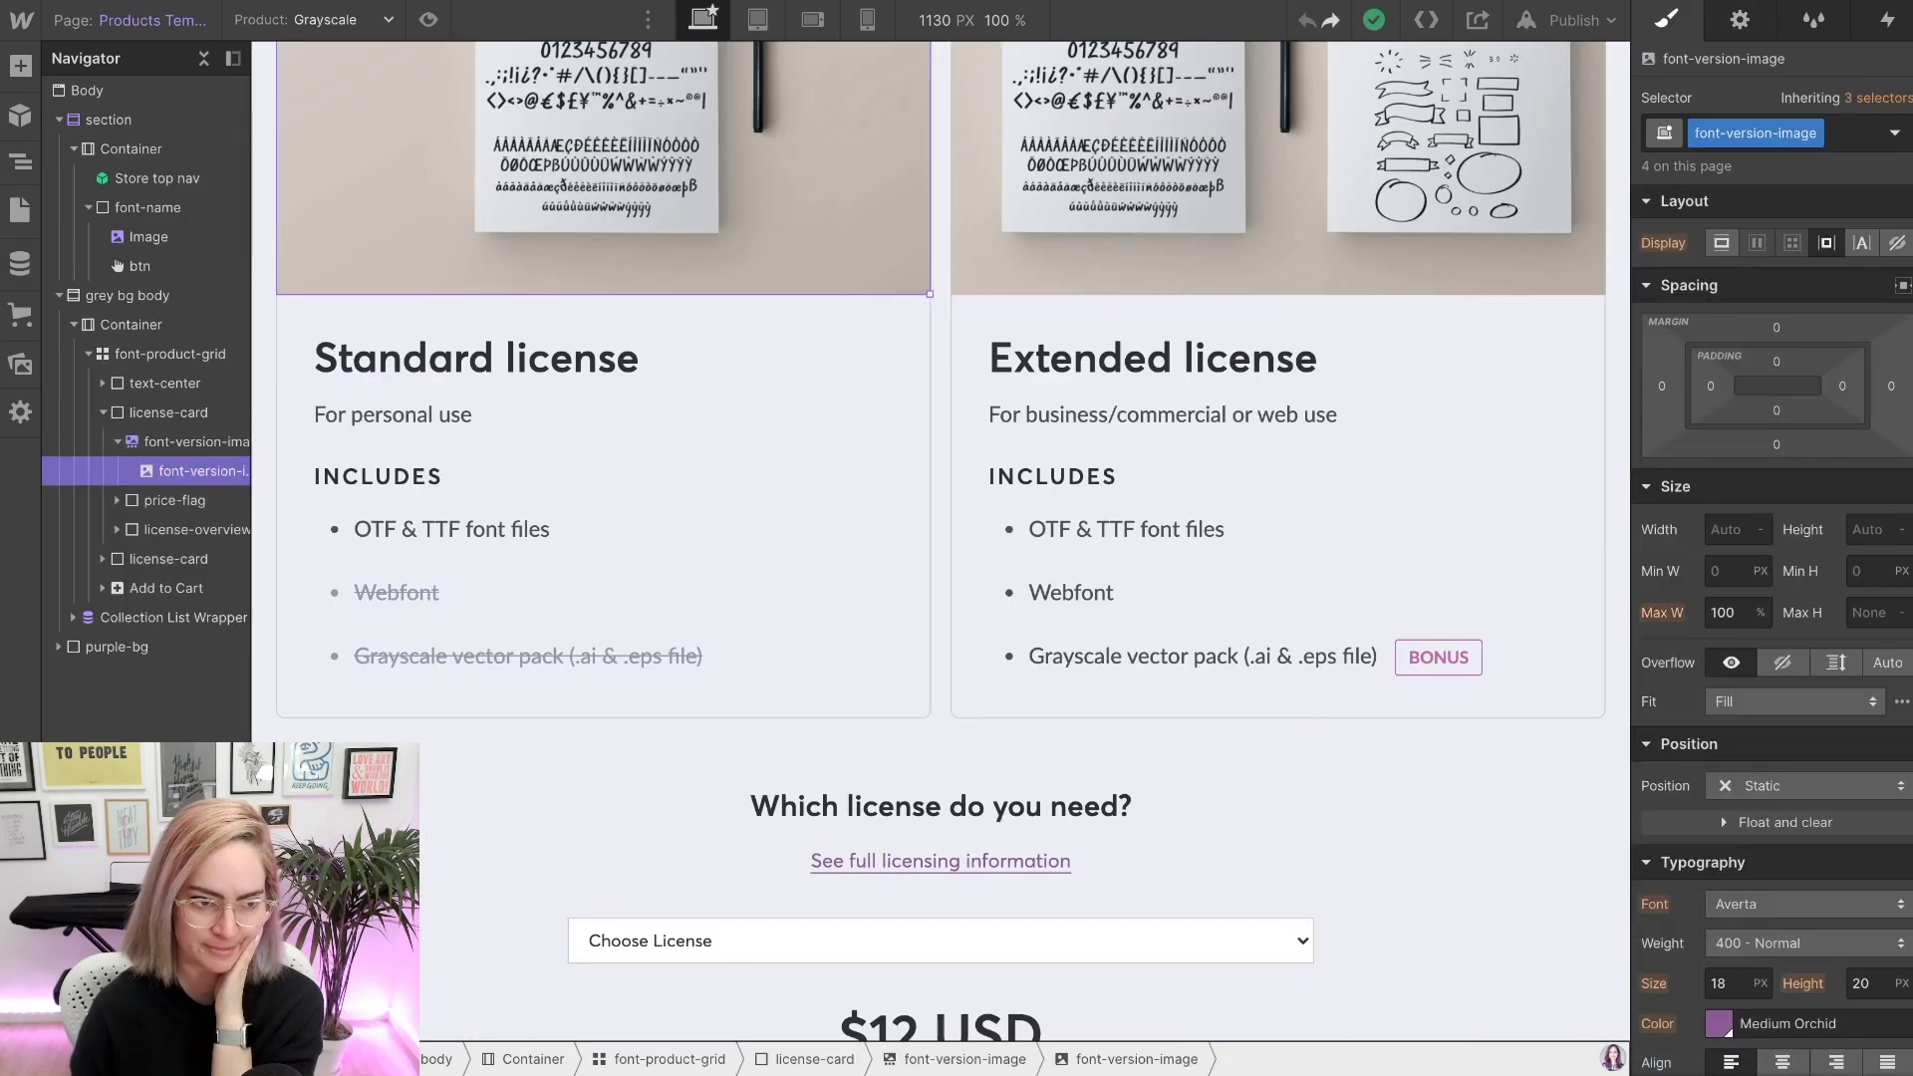
pyautogui.press('d')
pyautogui.hotkey('ctrl', 'v')
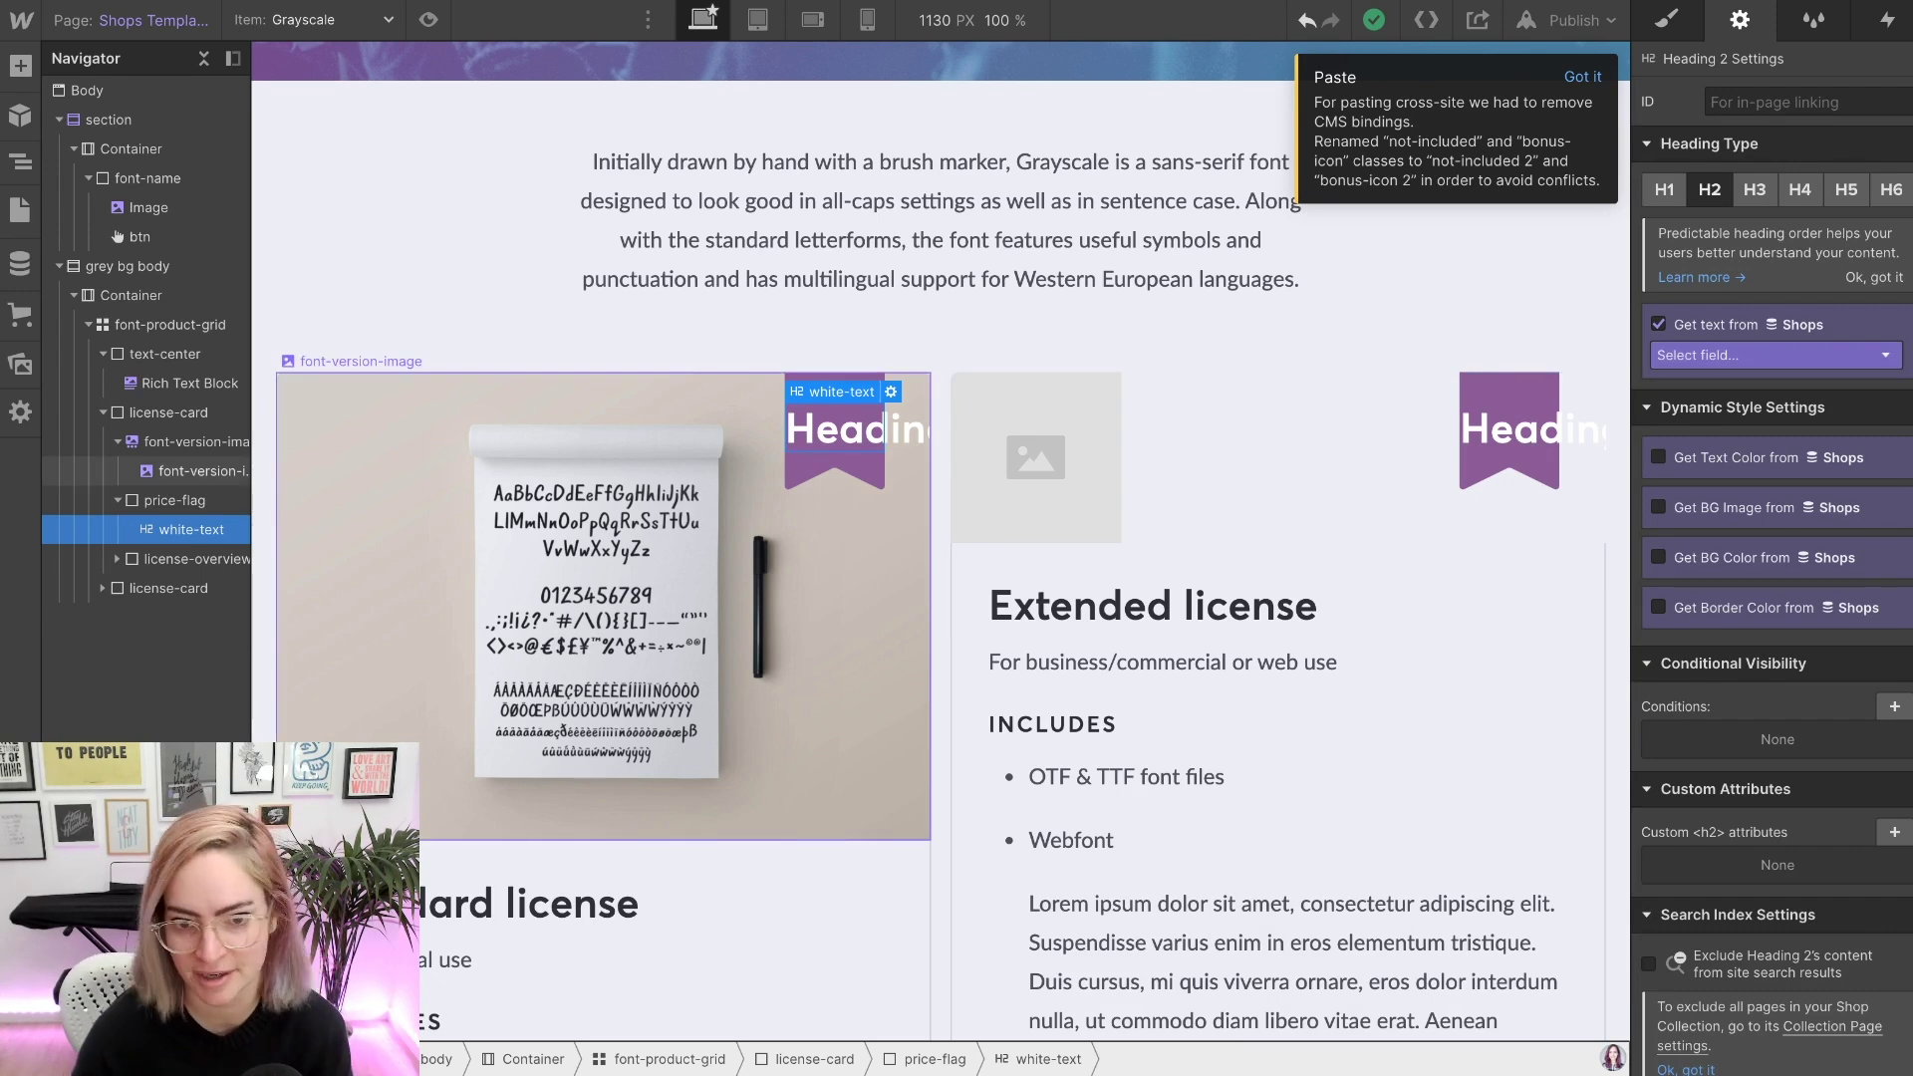
pyautogui.click(1776, 355)
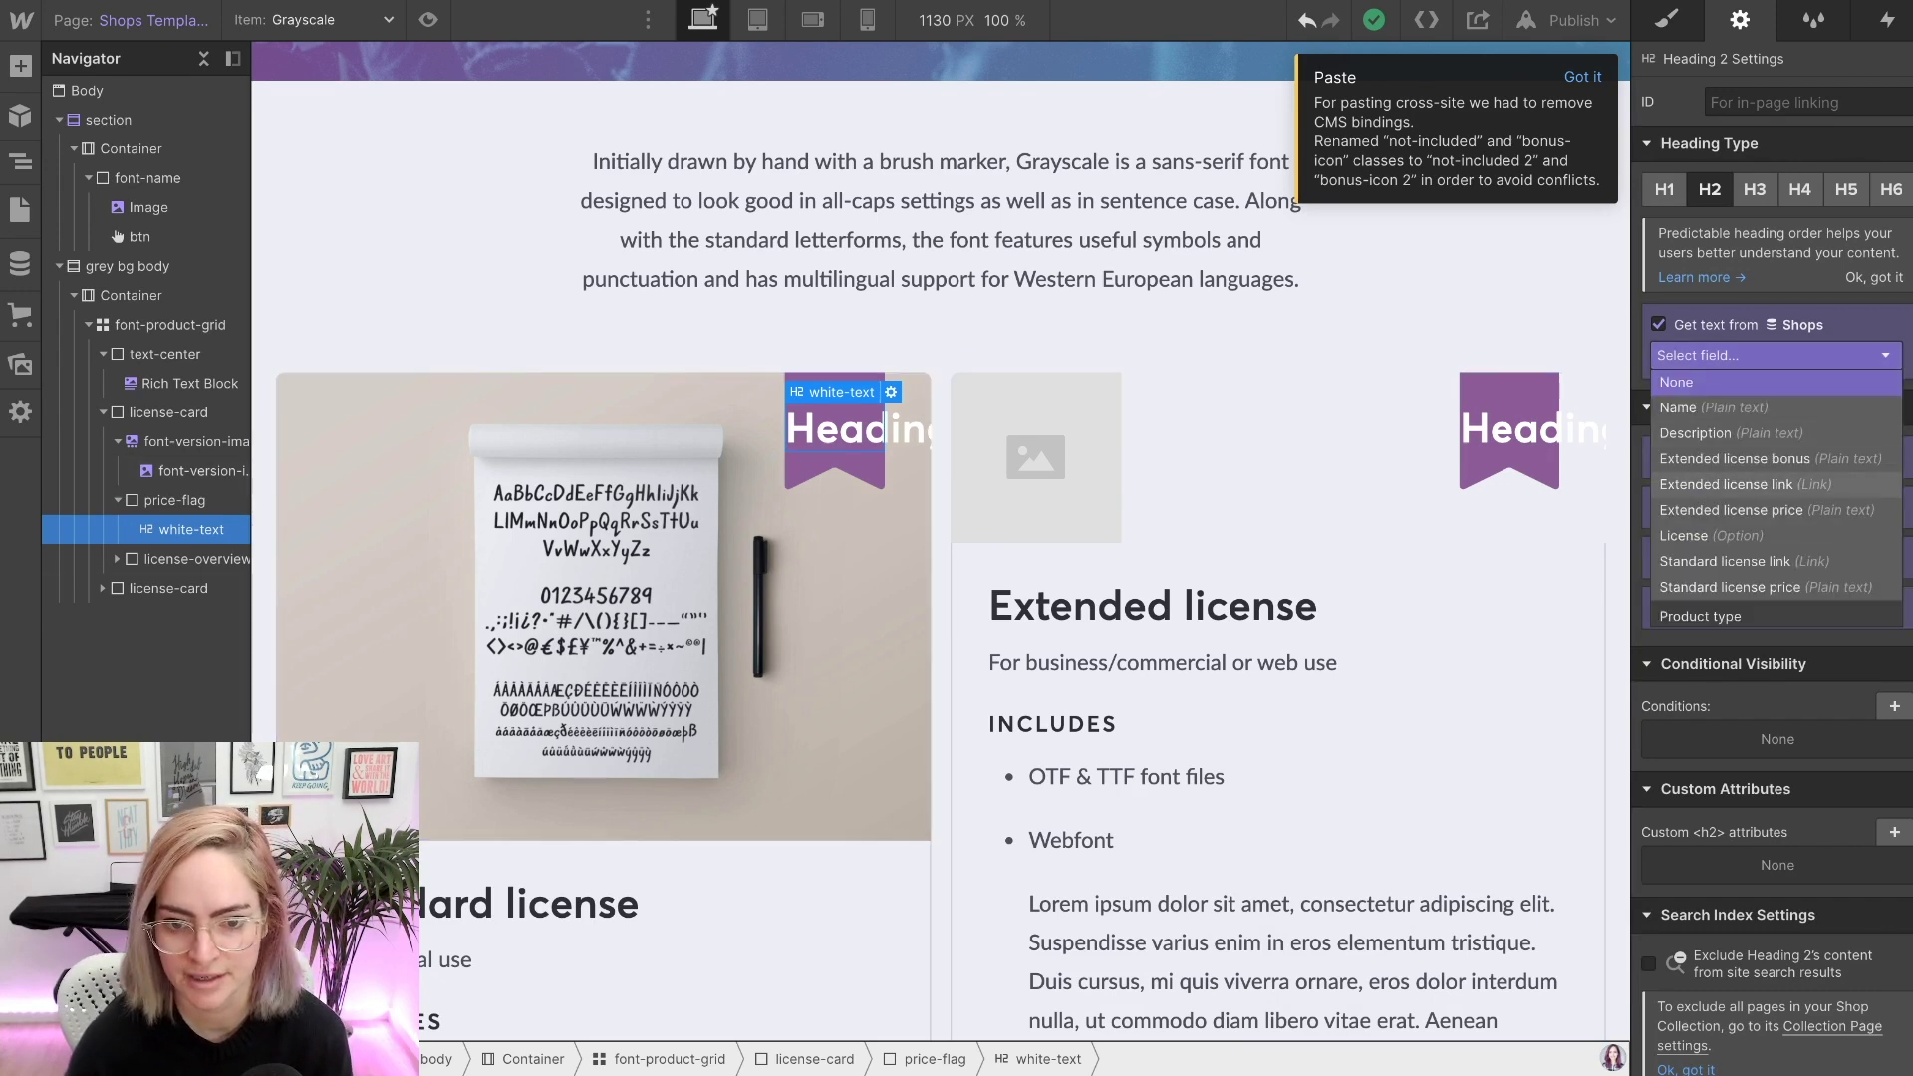
pyautogui.click(1763, 587)
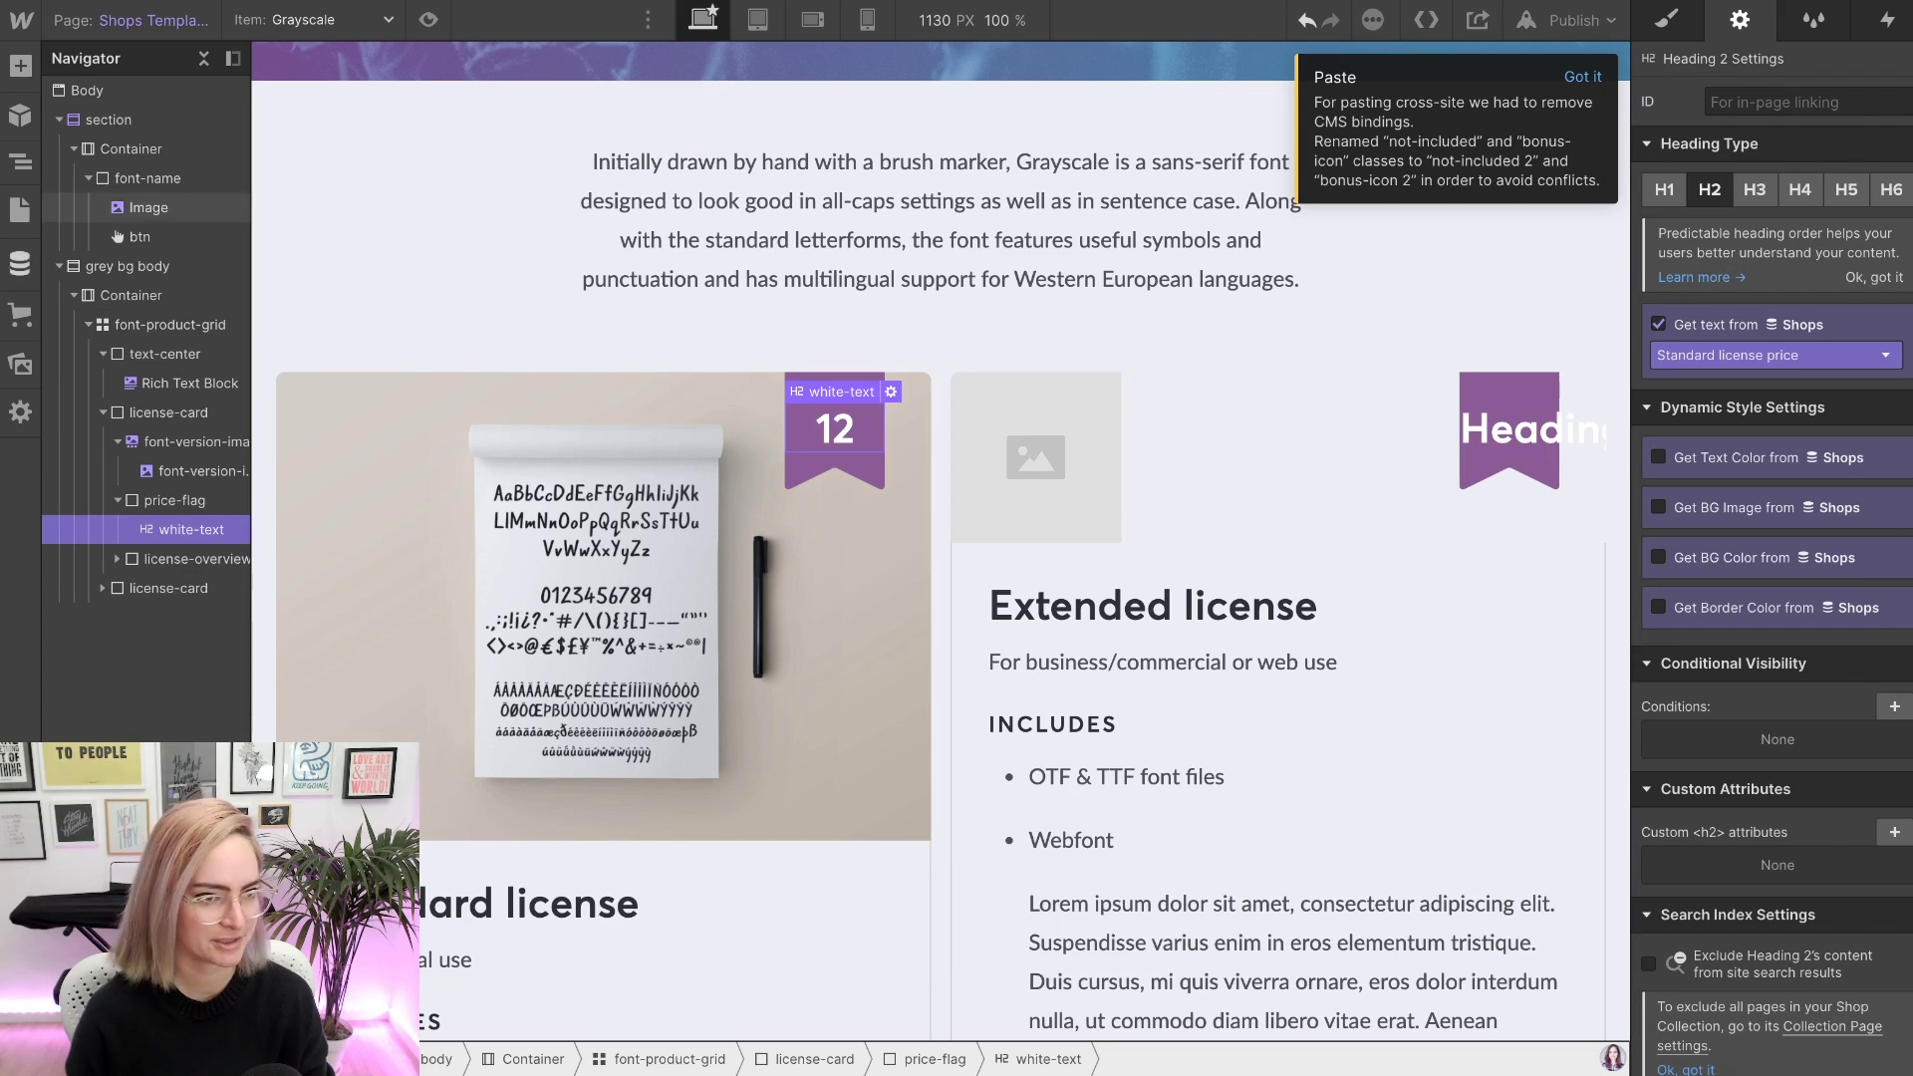
# - Set the Grayscale item's Standard license price to $12 and Extended license price to $26 in the Shops collection, and save it
pyautogui.click(20, 263)
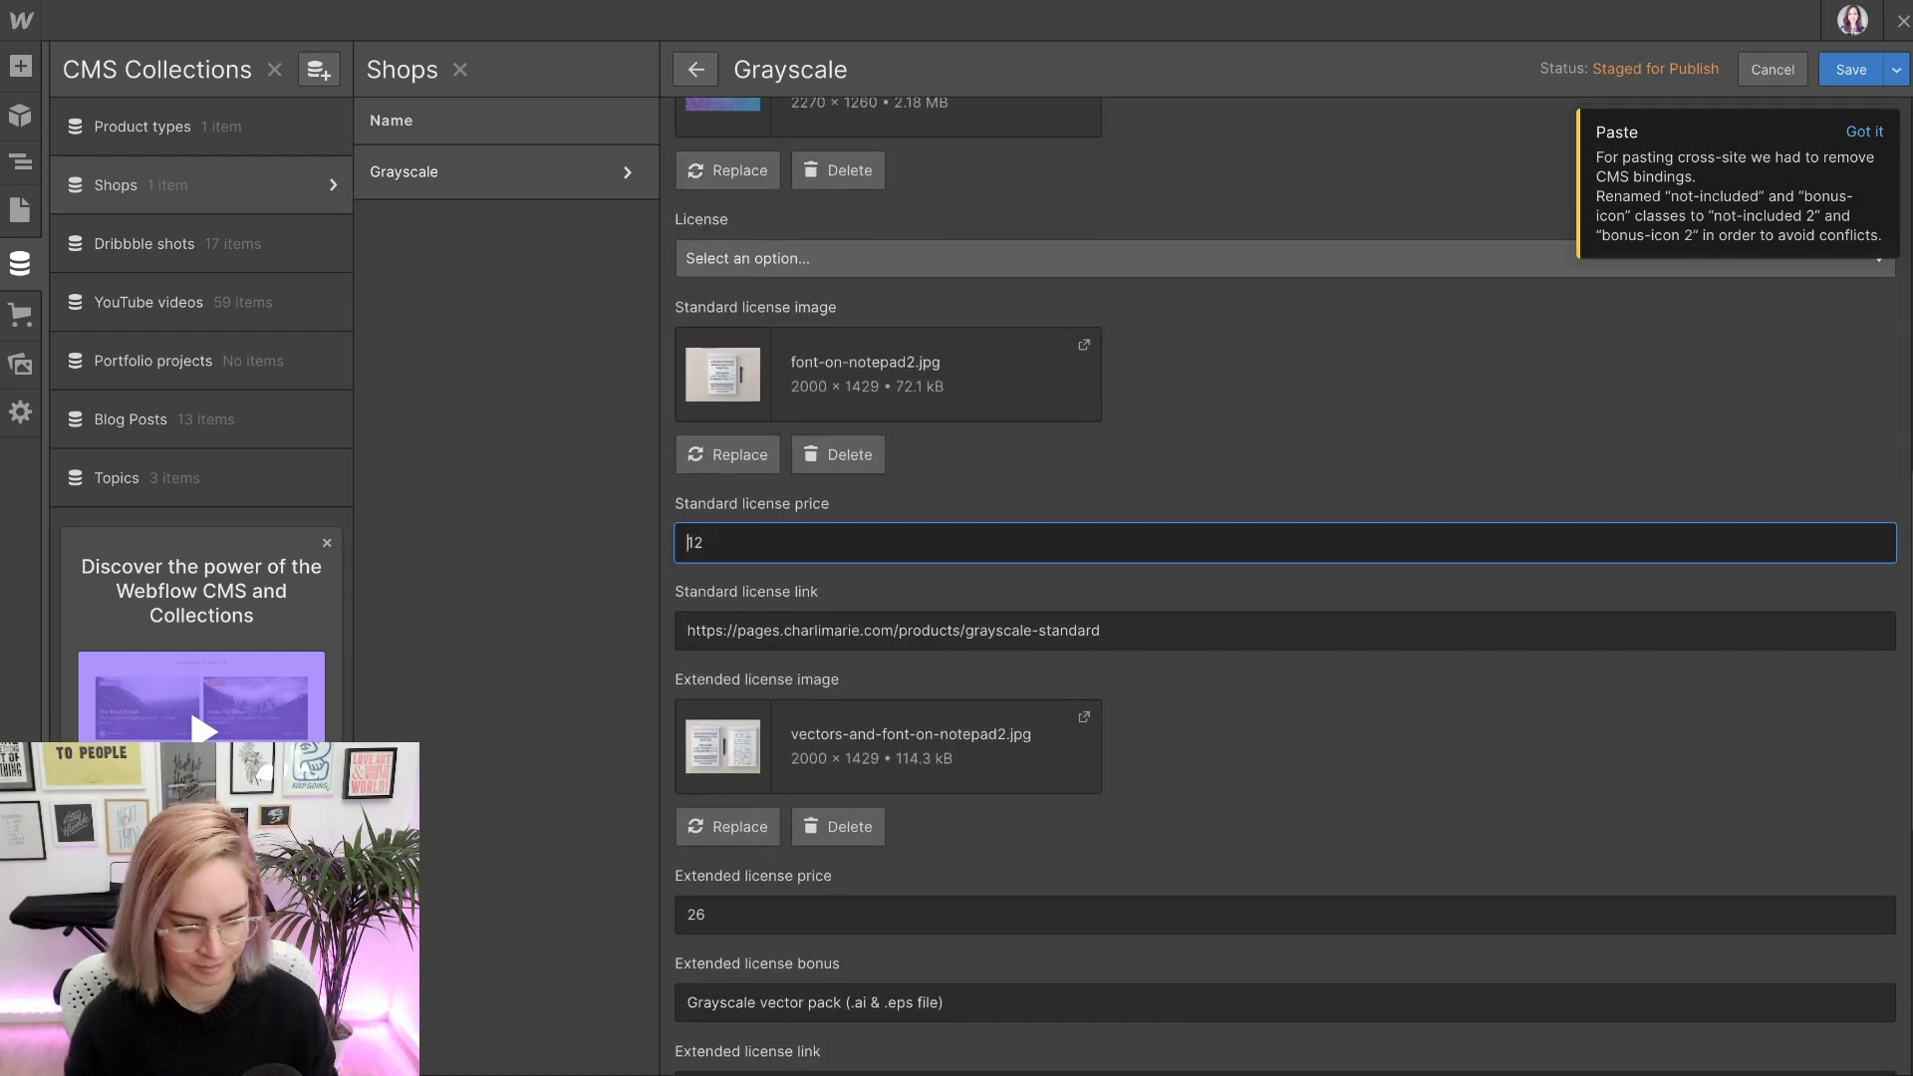
pyautogui.write('$')
pyautogui.click(688, 913)
pyautogui.write('$')
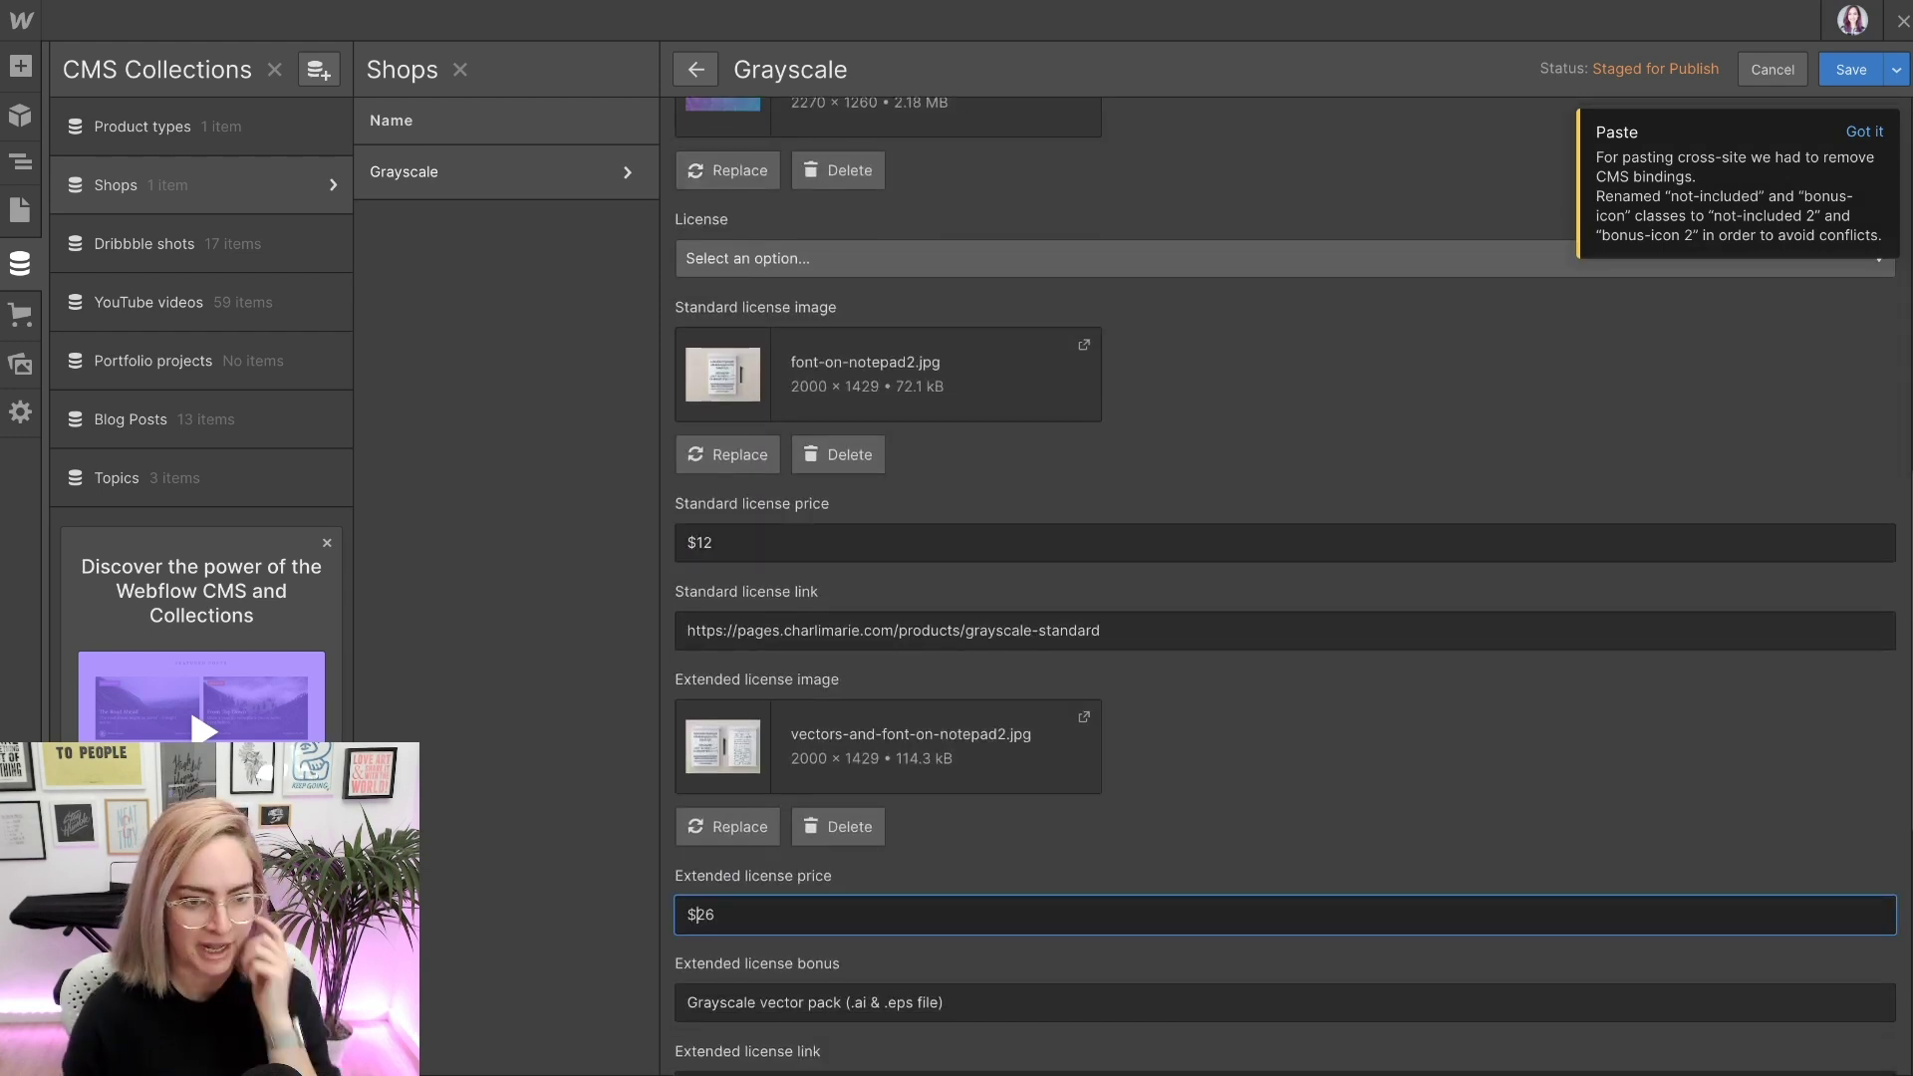
pyautogui.hotkey('ctrl', 's')
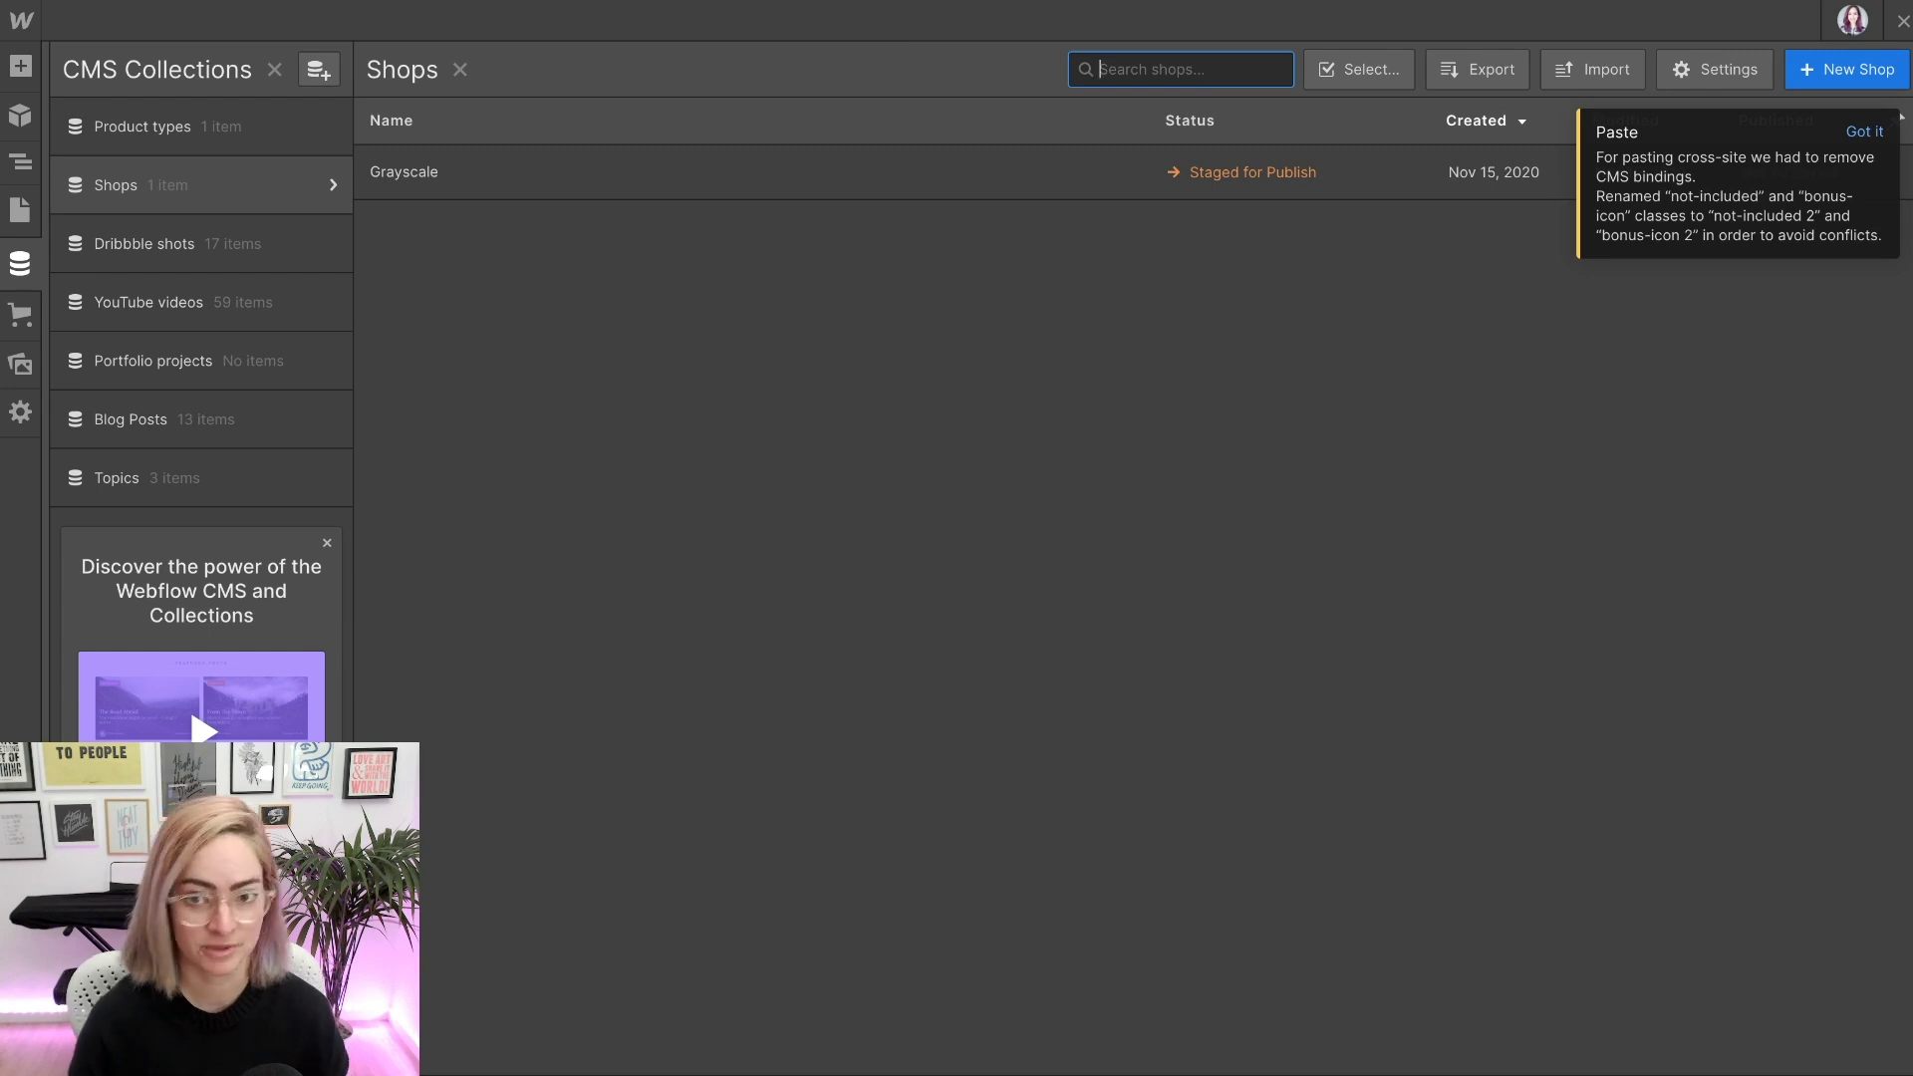
pyautogui.press('Escape')
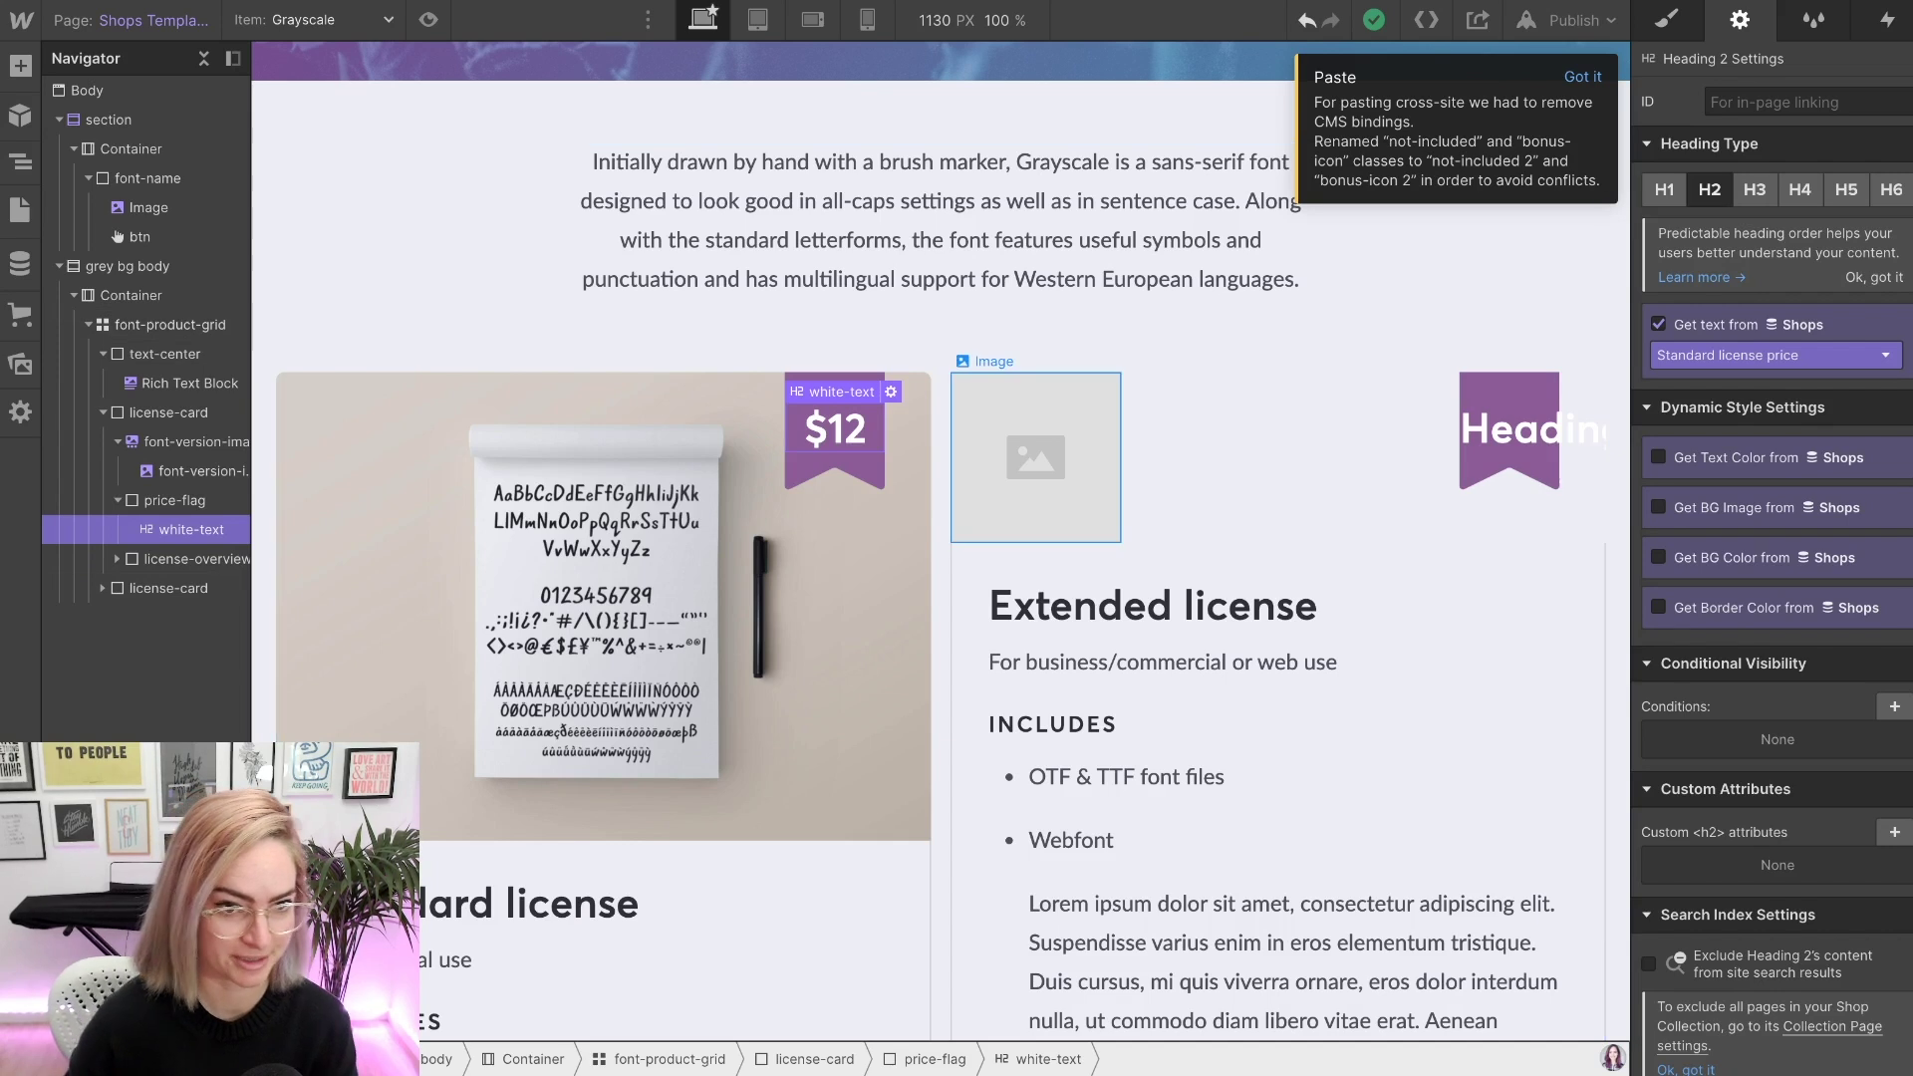
# - Link the Extended license card's lightbox and placeholder image to the Shops collection's Extended license image field
pyautogui.click(1036, 457)
pyautogui.click(189, 617)
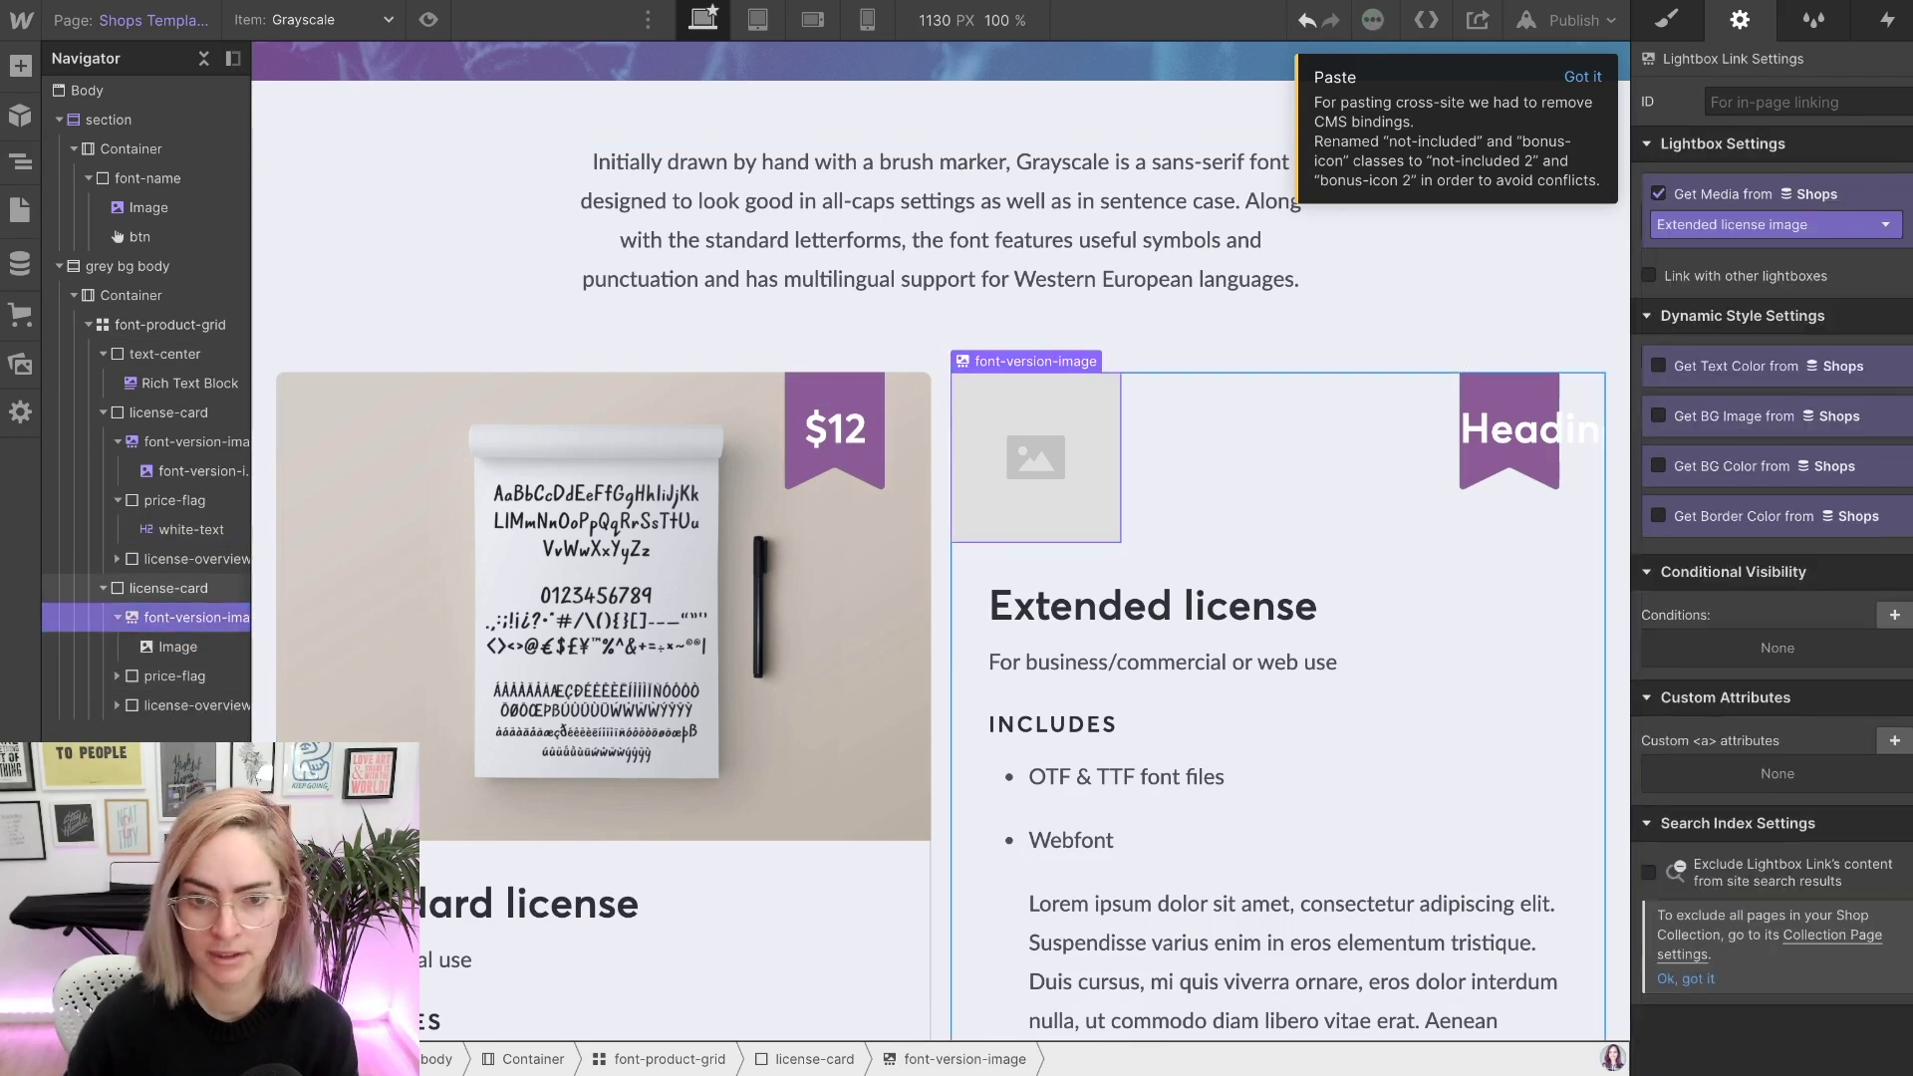
pyautogui.click(177, 646)
pyautogui.click(1658, 243)
pyautogui.click(1776, 274)
pyautogui.click(1728, 373)
# - Link the price-flag heading on the Extended license card to the Extended license price field
pyautogui.click(1509, 429)
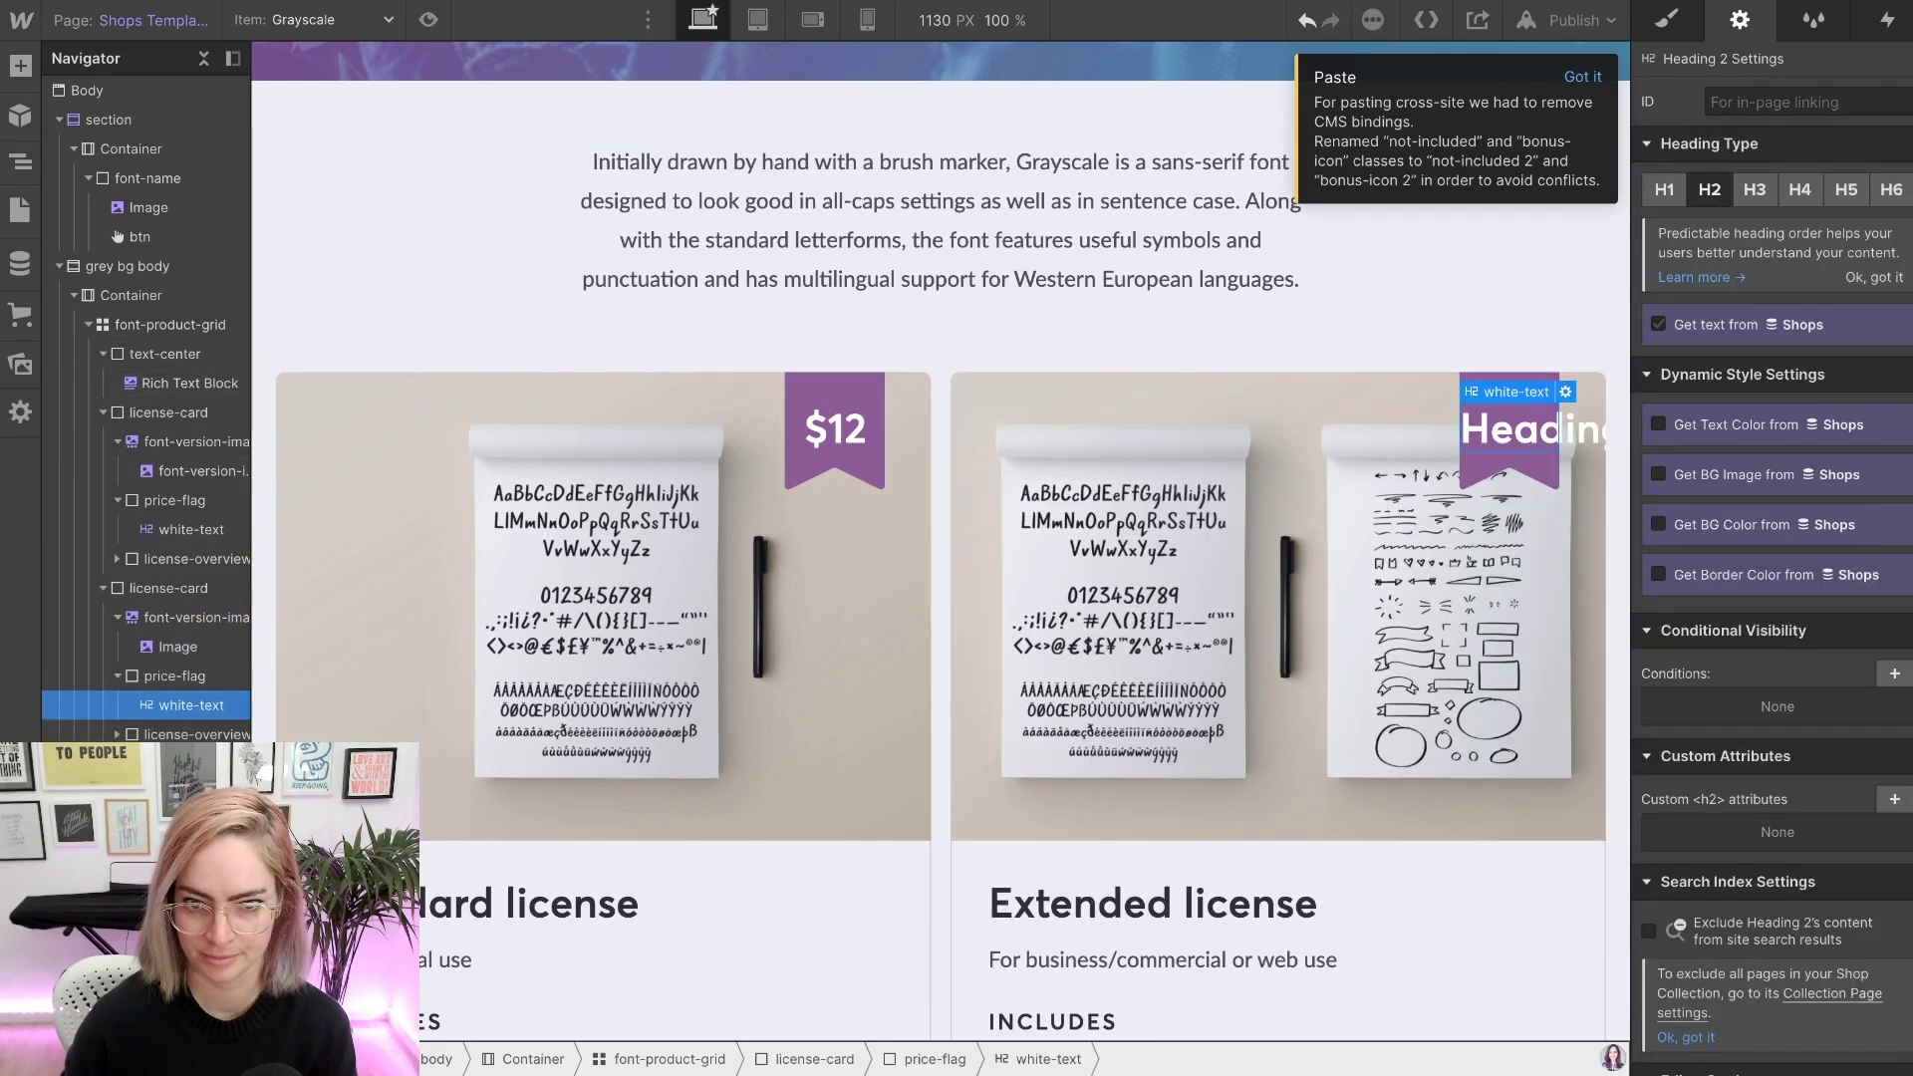
pyautogui.click(1658, 323)
pyautogui.click(1775, 355)
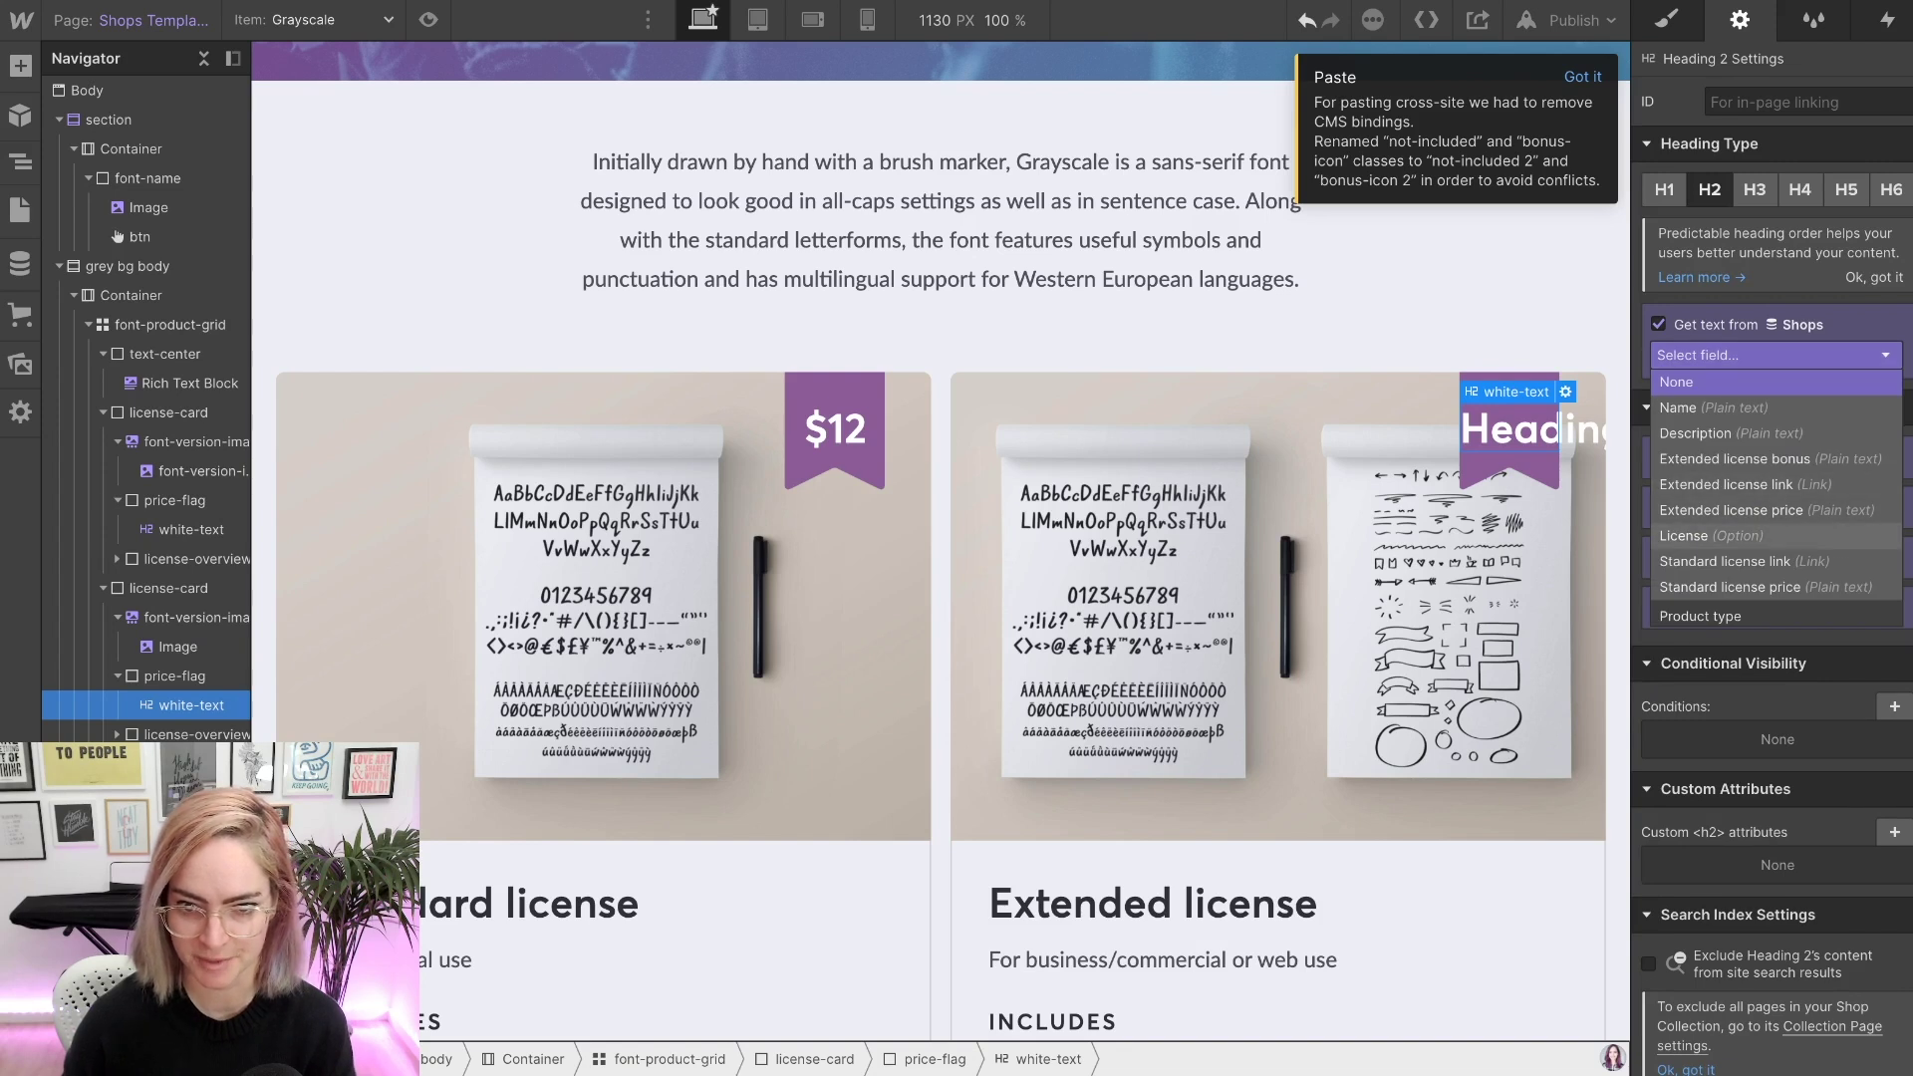
pyautogui.click(1730, 509)
# - Link the placeholder paragraph in the included list of both license cards to the Extended license bonus field
pyautogui.scroll(-5, 941, 598)
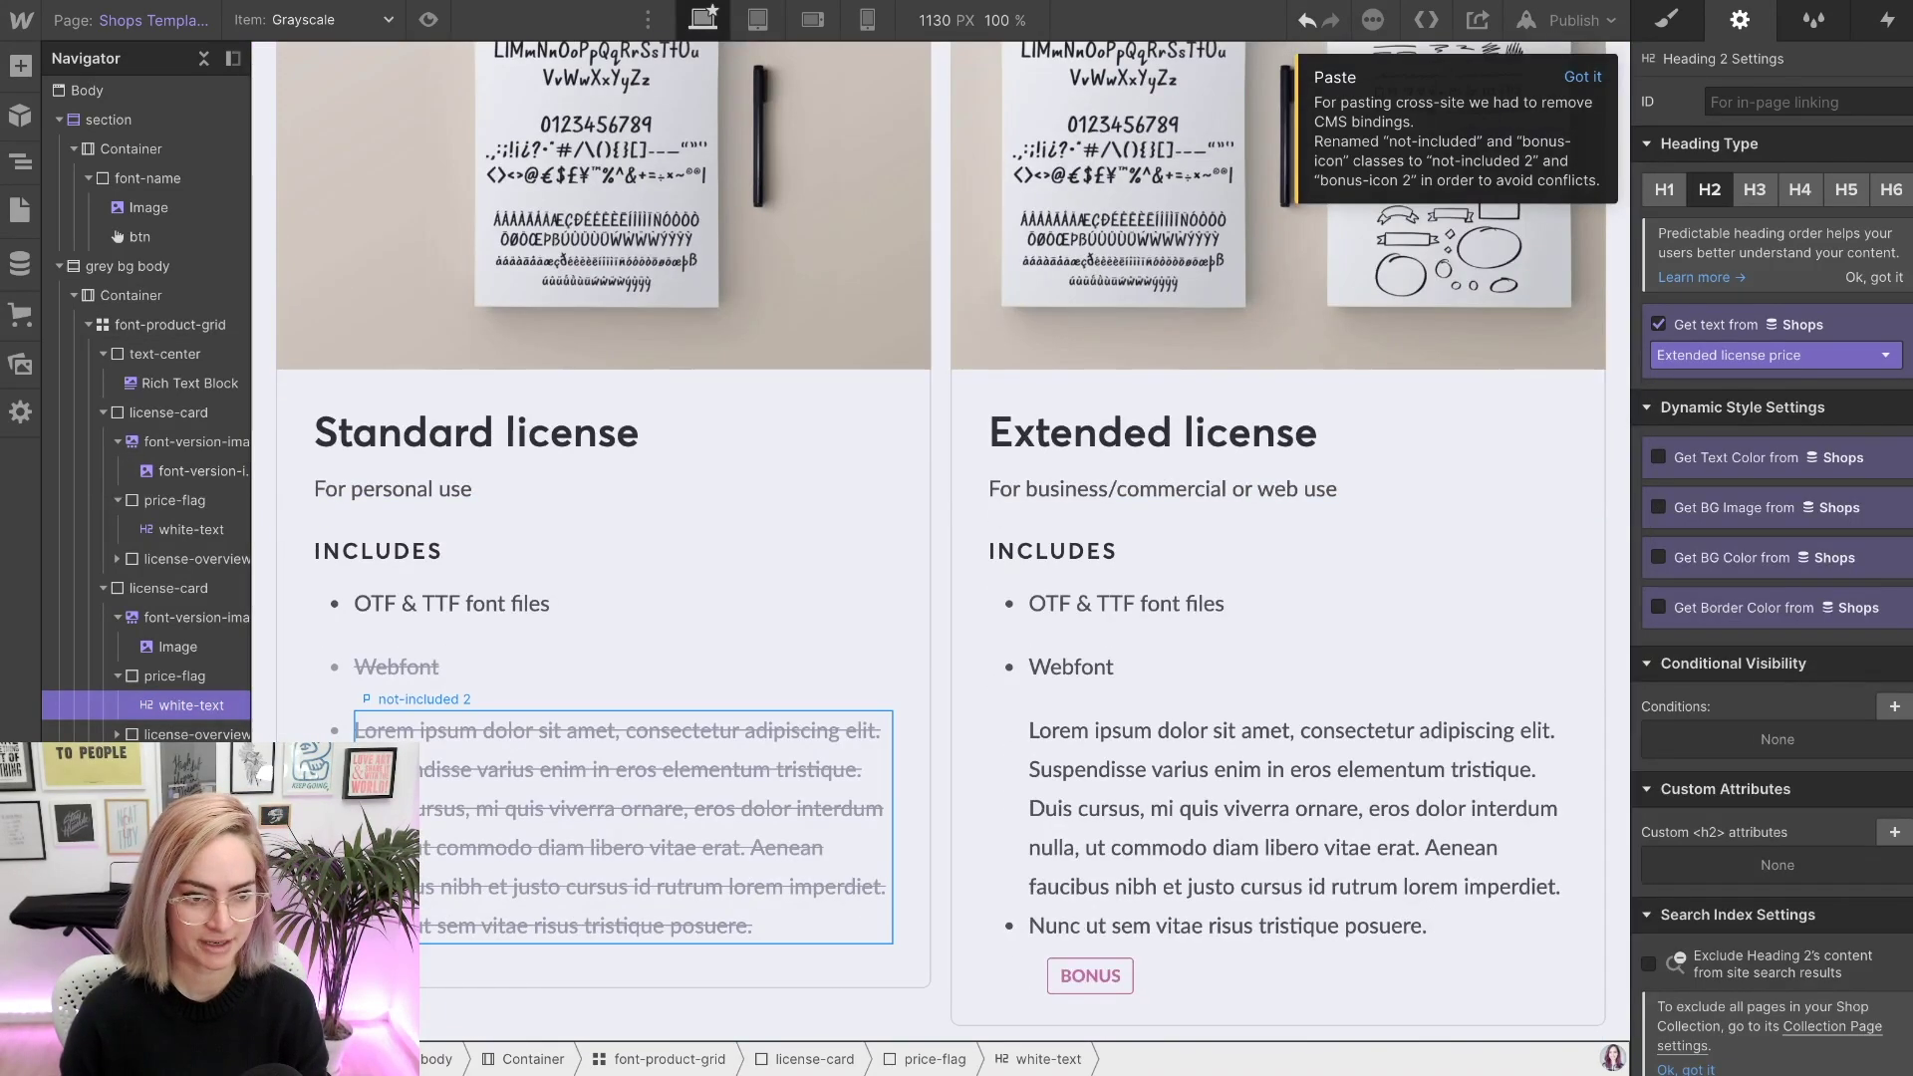
pyautogui.click(638, 827)
pyautogui.click(1658, 193)
pyautogui.click(1776, 224)
pyautogui.click(1754, 329)
pyautogui.click(1296, 826)
pyautogui.click(1658, 194)
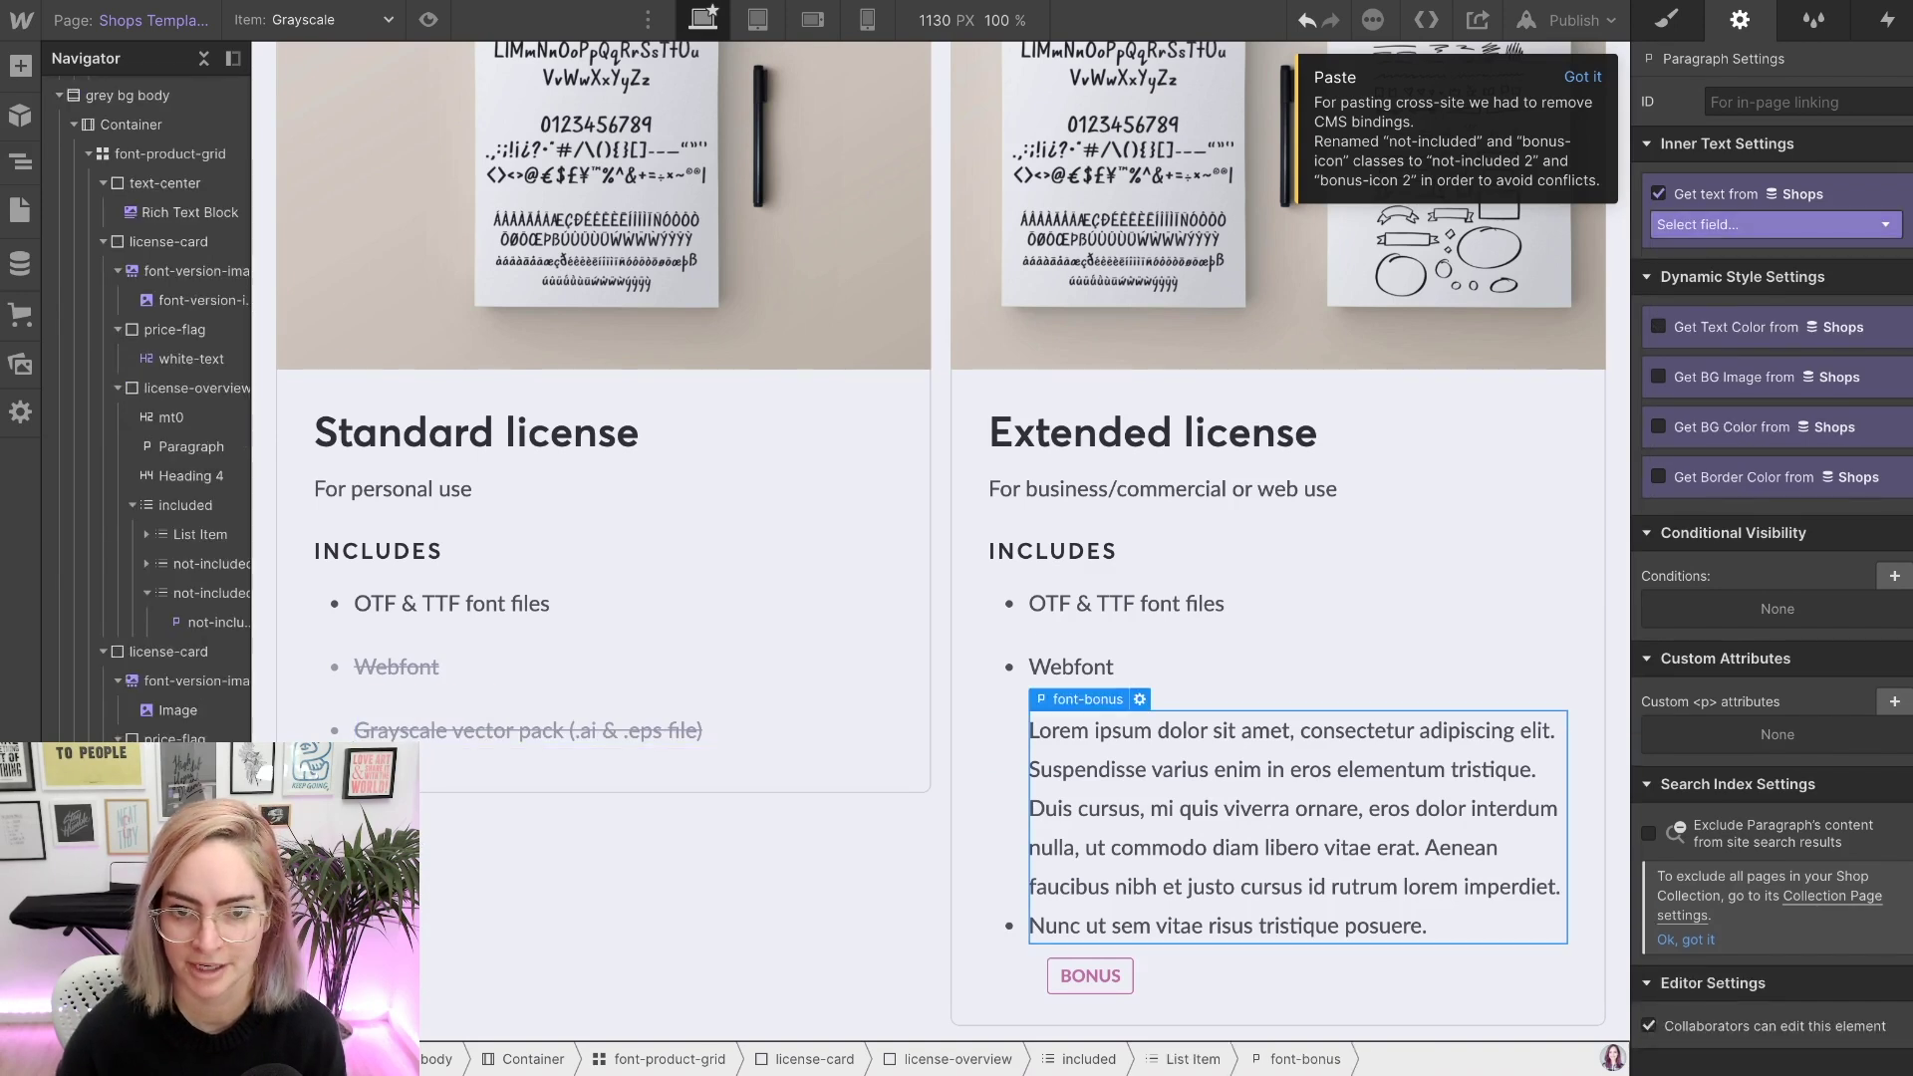
pyautogui.click(1775, 225)
pyautogui.click(1754, 348)
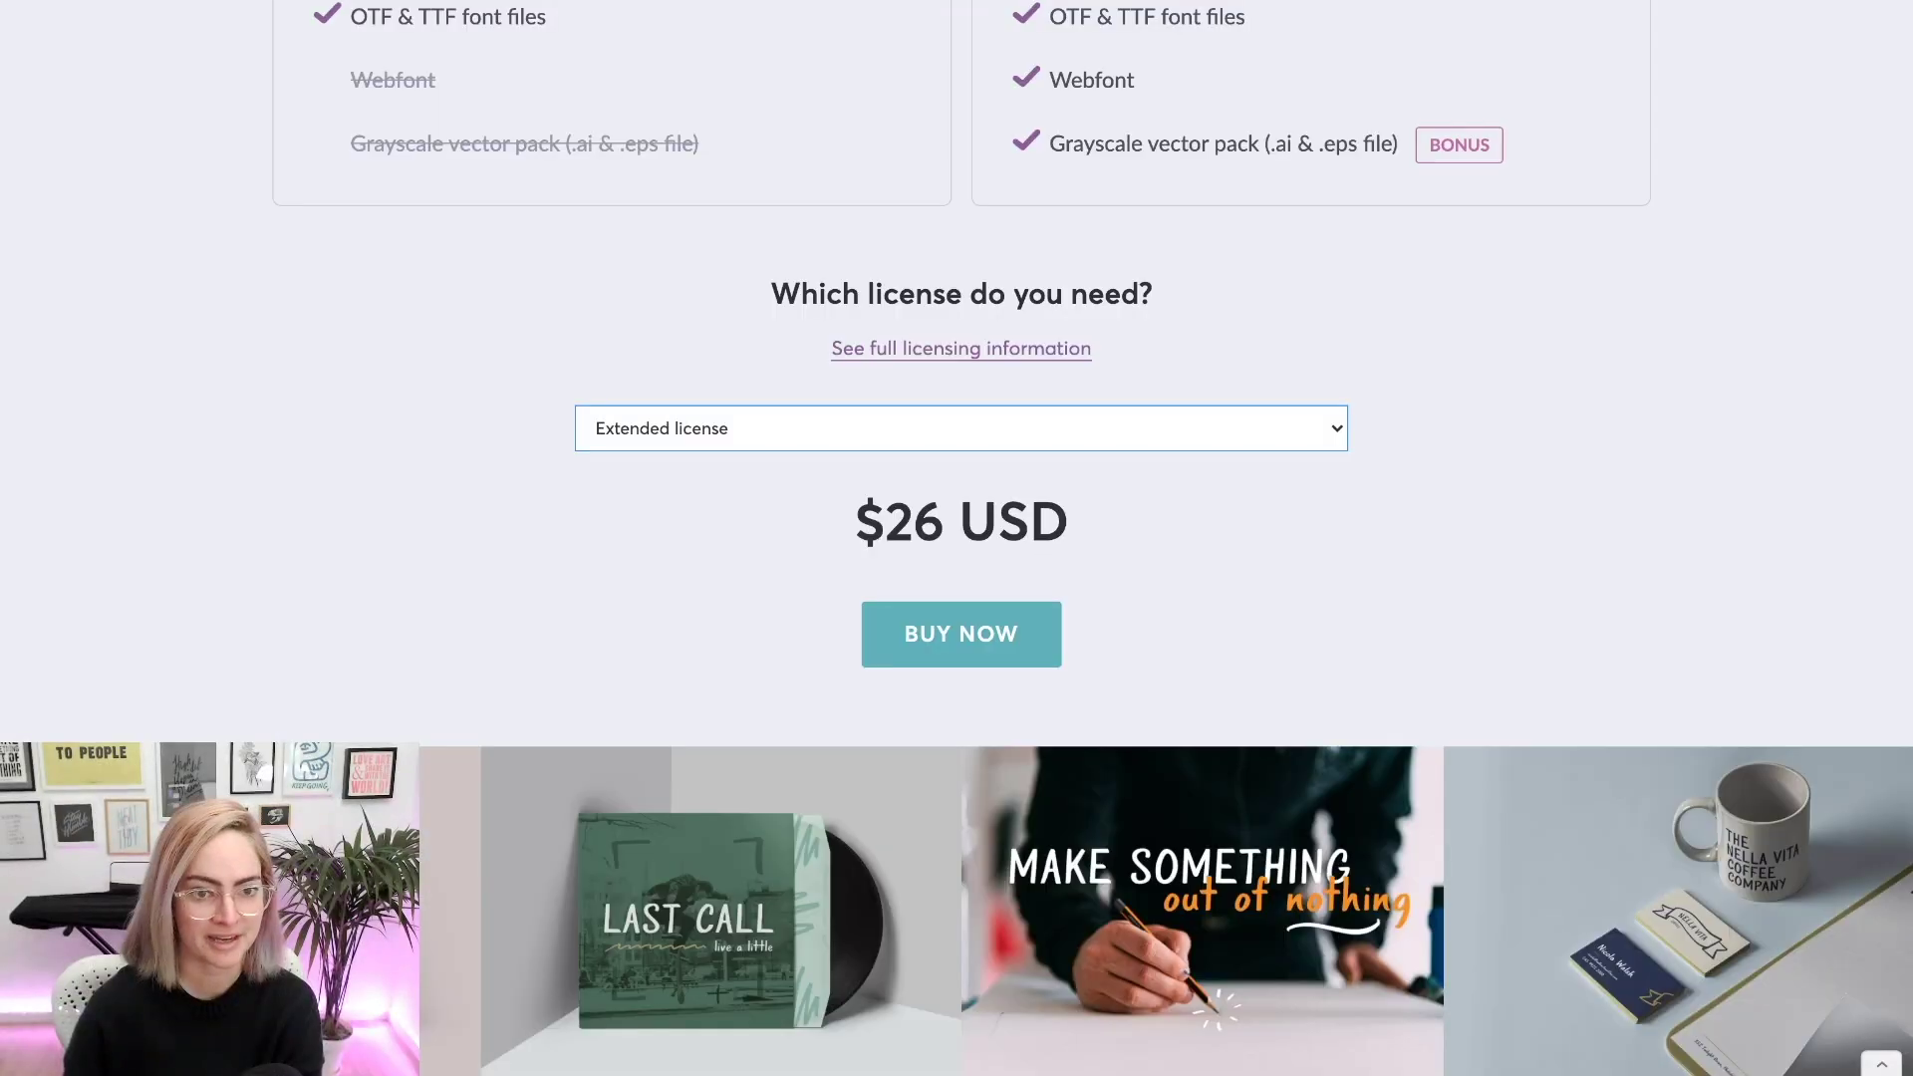
# - Examine the live page's checkmarked features and the style settings of the included list in the Extended license card
pyautogui.scroll(4, 957, 538)
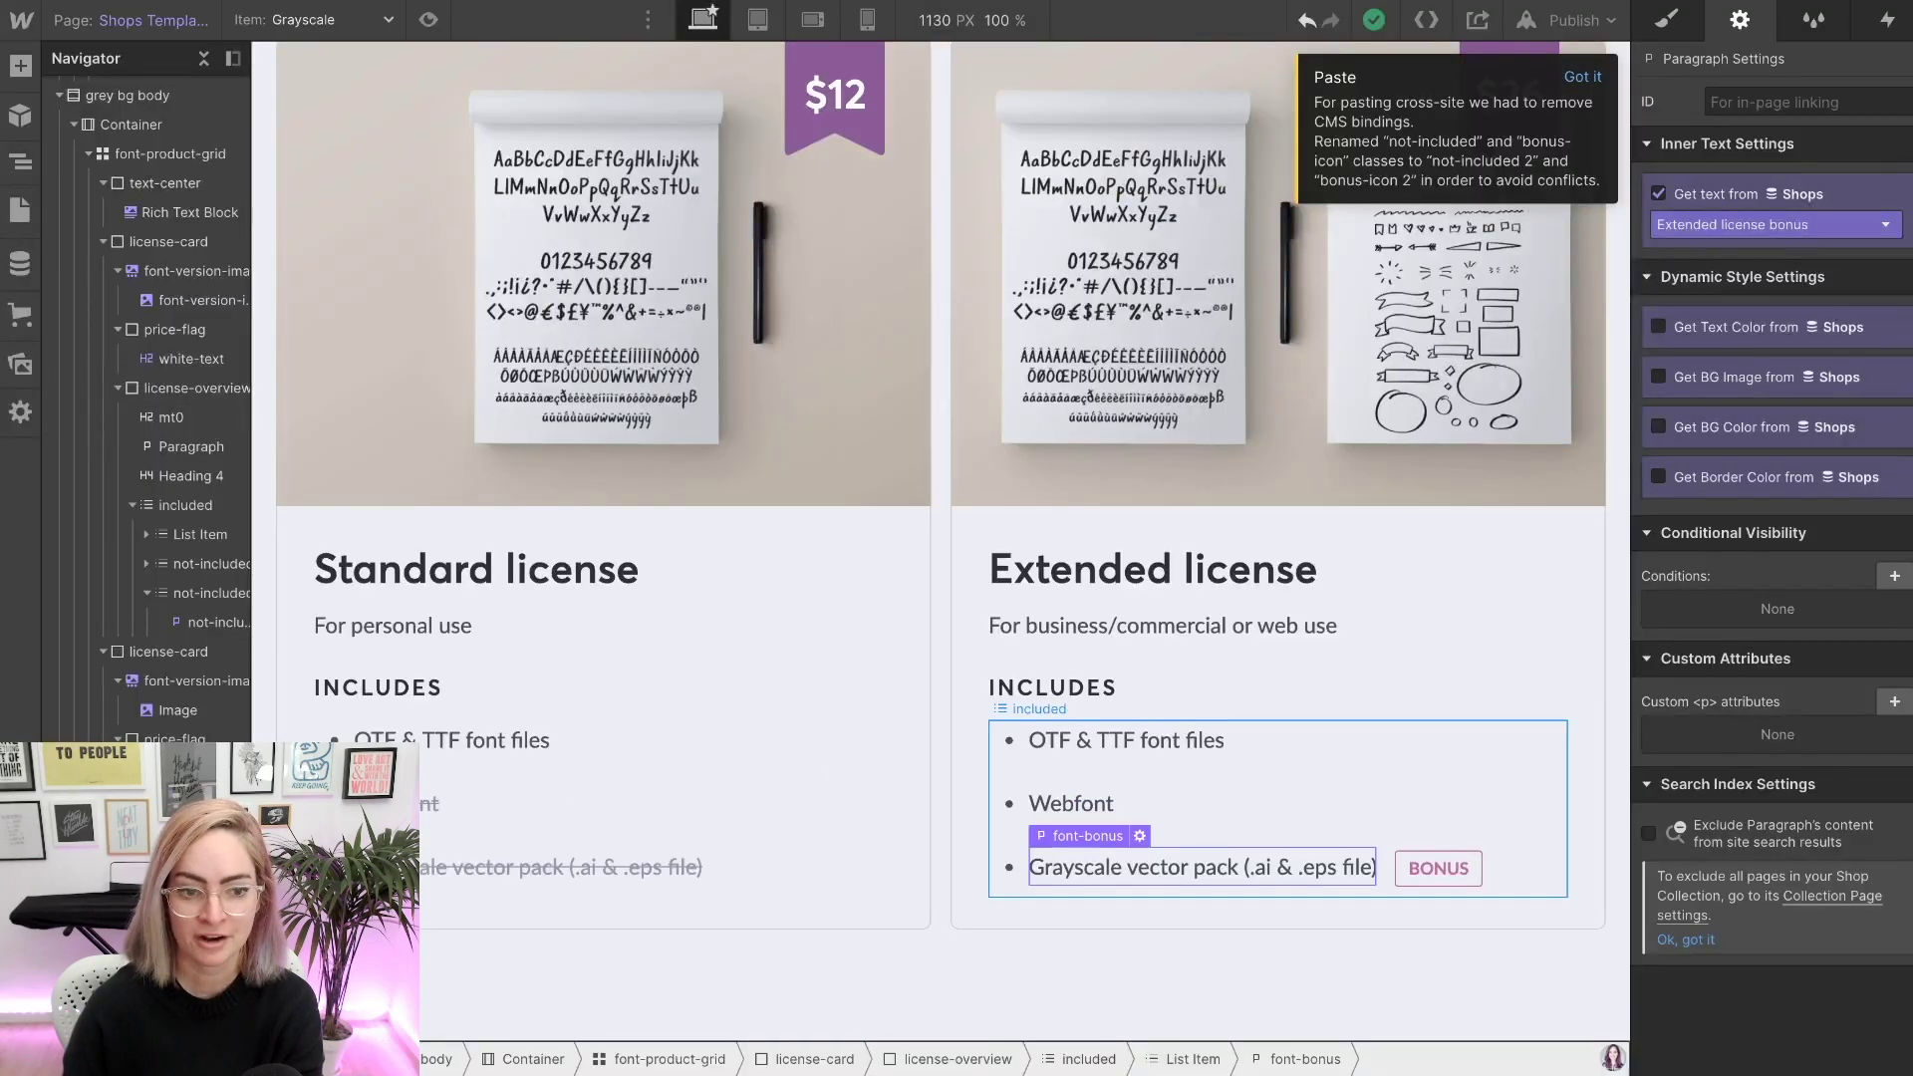
pyautogui.click(1010, 759)
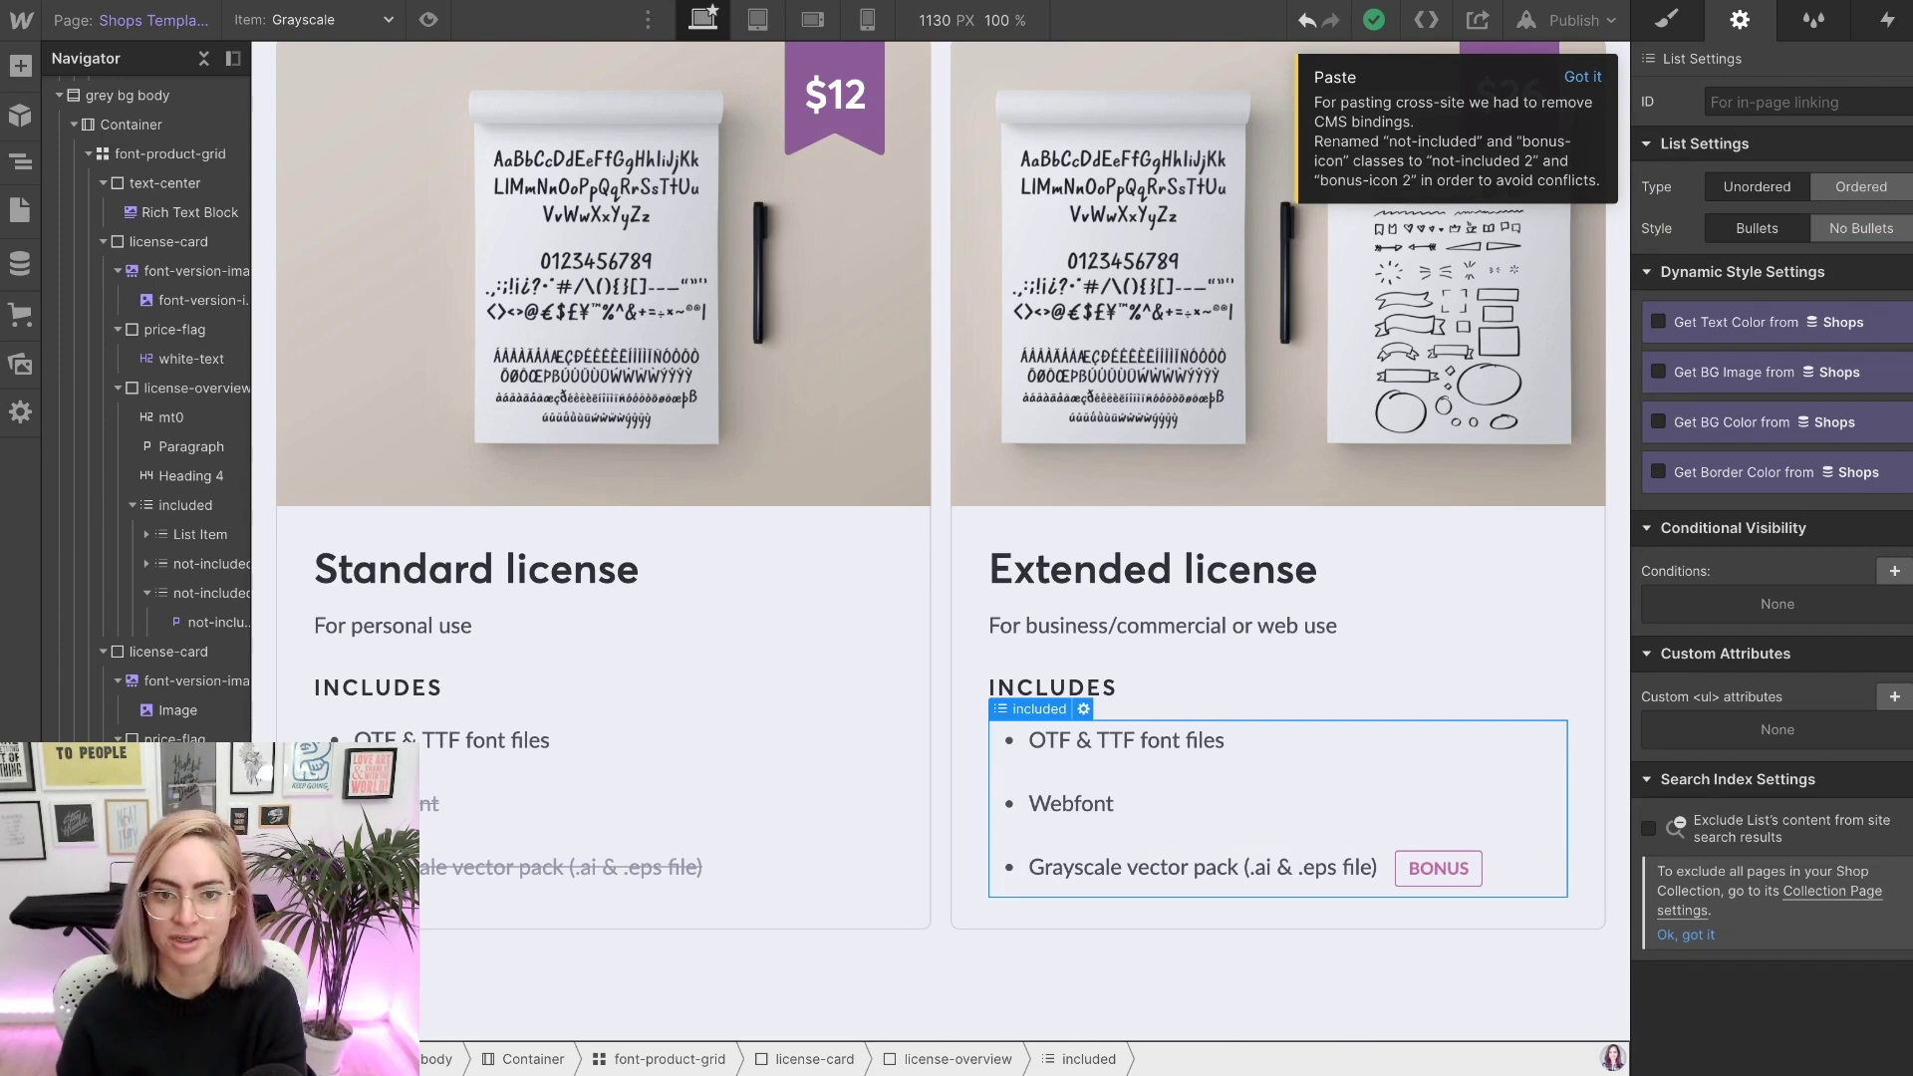
pyautogui.press('s')
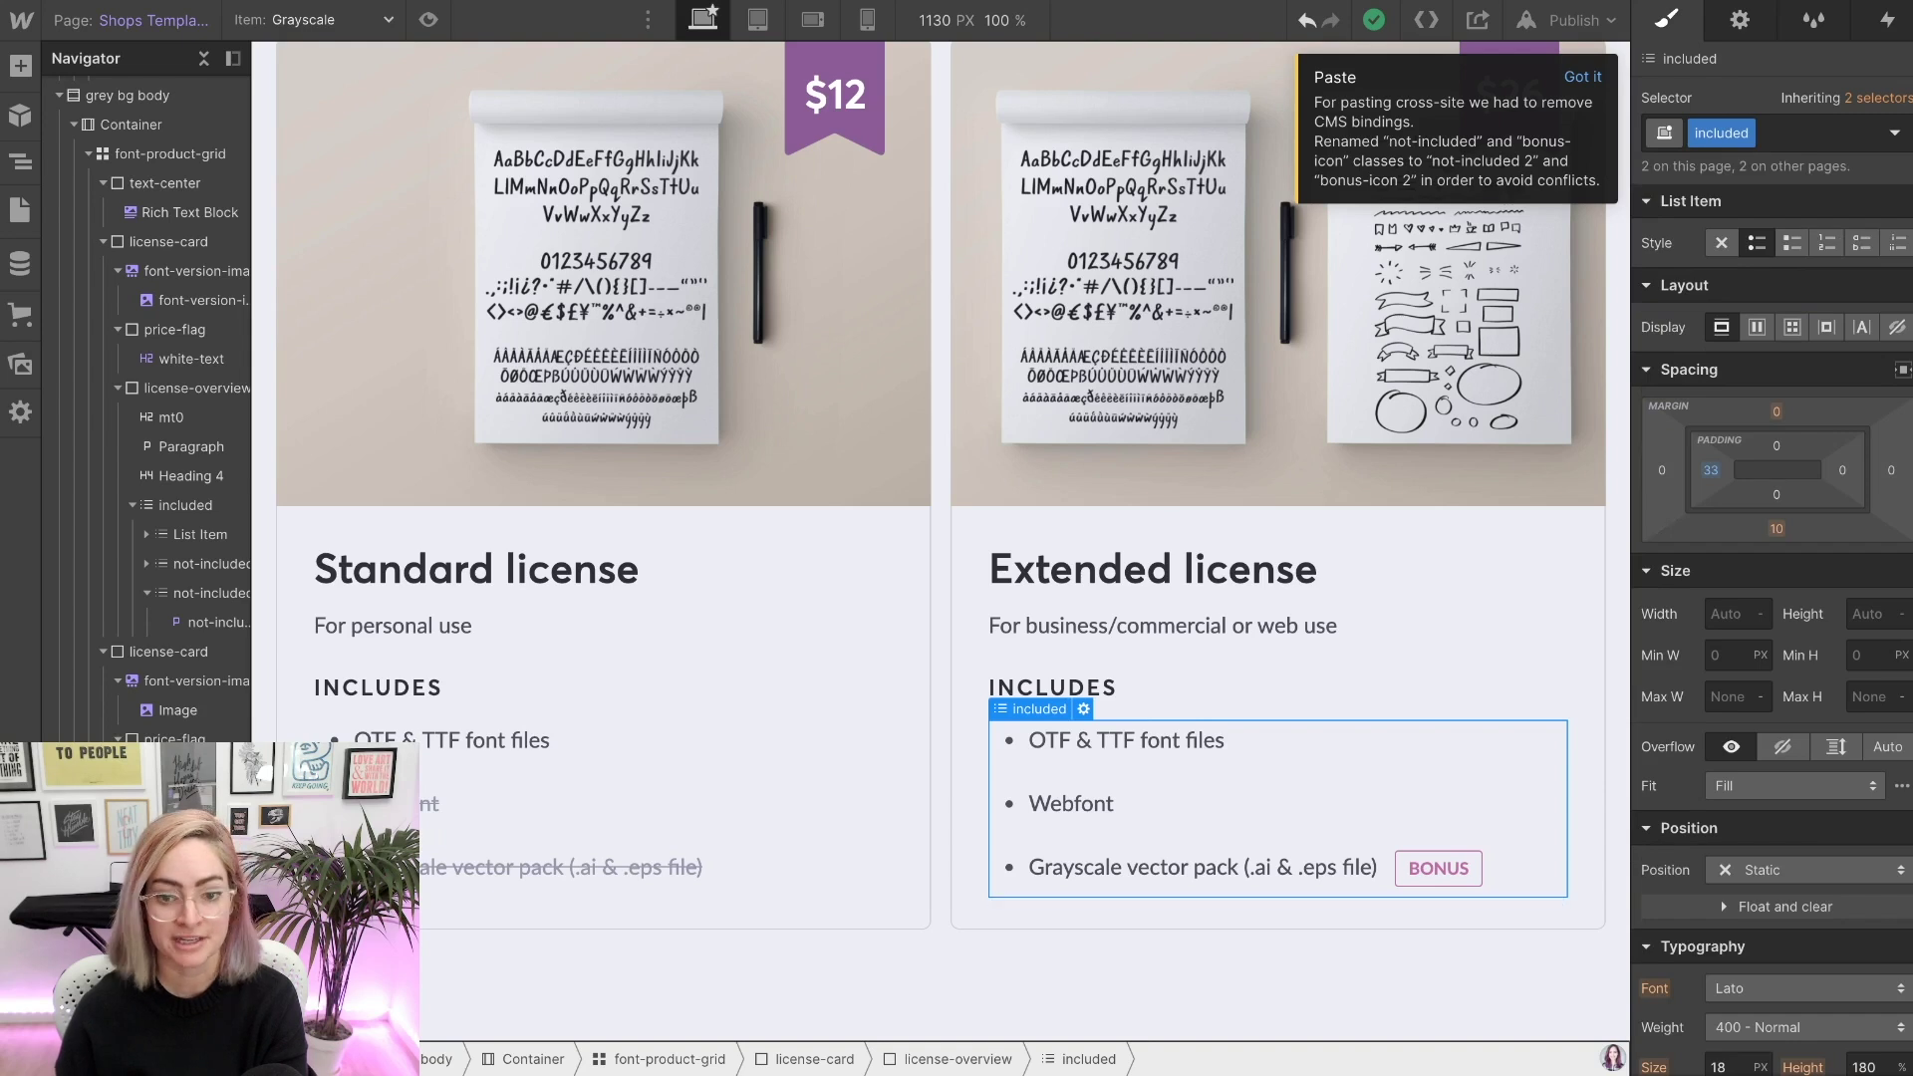
pyautogui.scroll(-5, 1773, 597)
pyautogui.scroll(-4, 1773, 598)
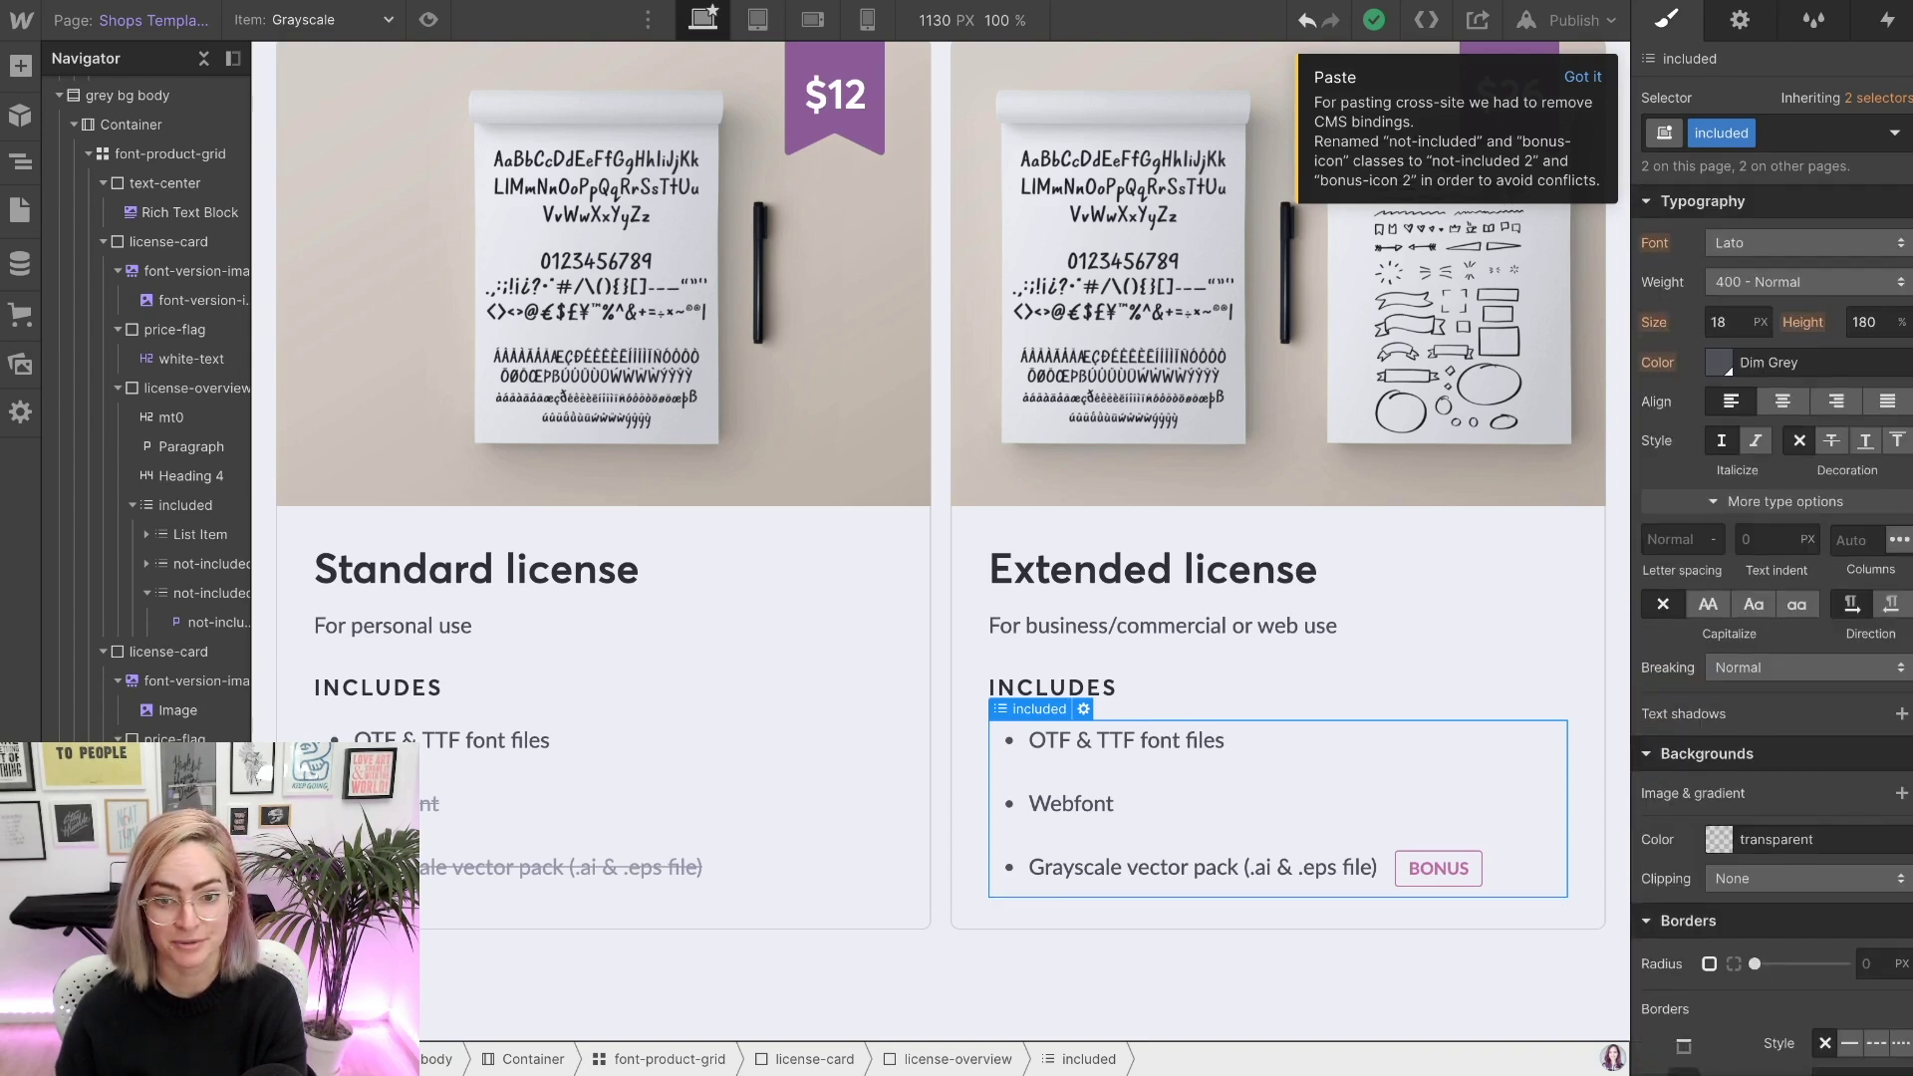
pyautogui.scroll(-4, 1772, 623)
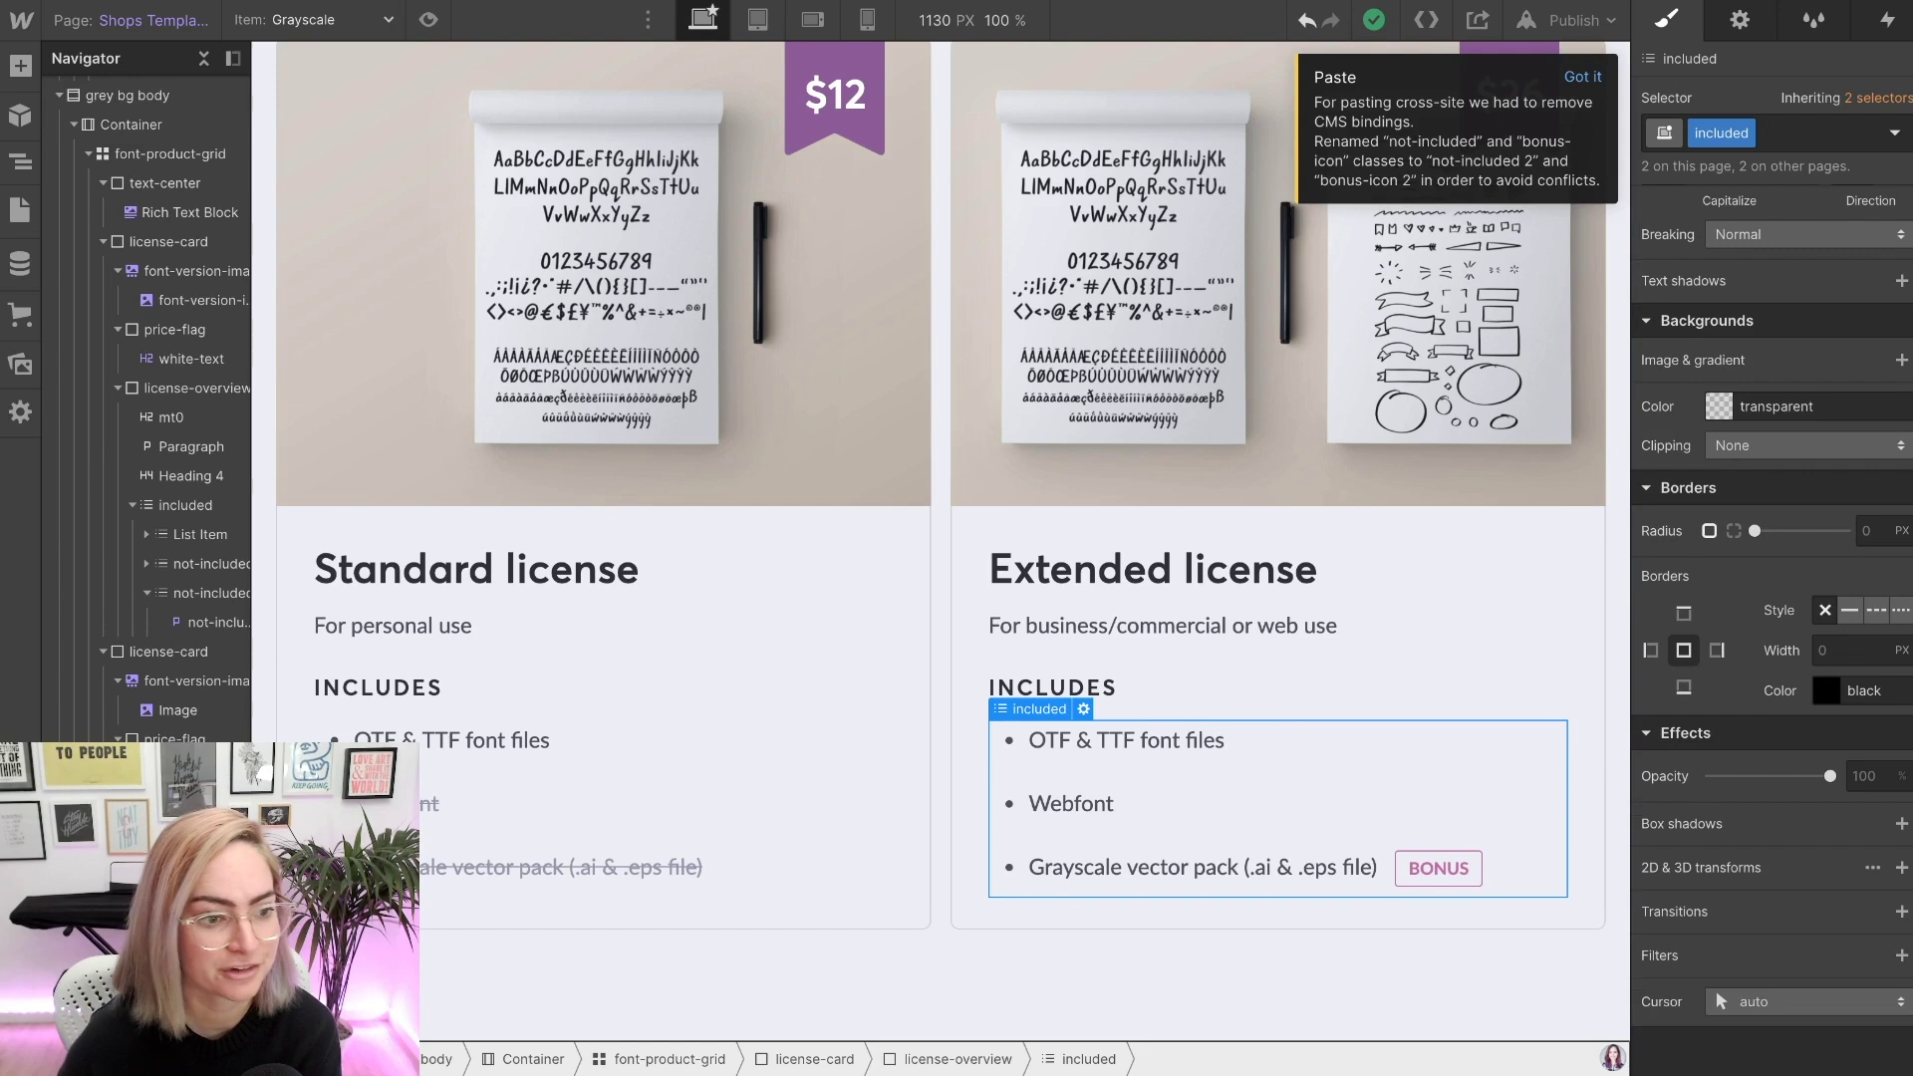
# - Check the first list item's settings in the Extended license card and research replacing Webflow list bullets with custom icons
pyautogui.scroll(10, 1772, 622)
pyautogui.click(1126, 740)
pyautogui.press('d')
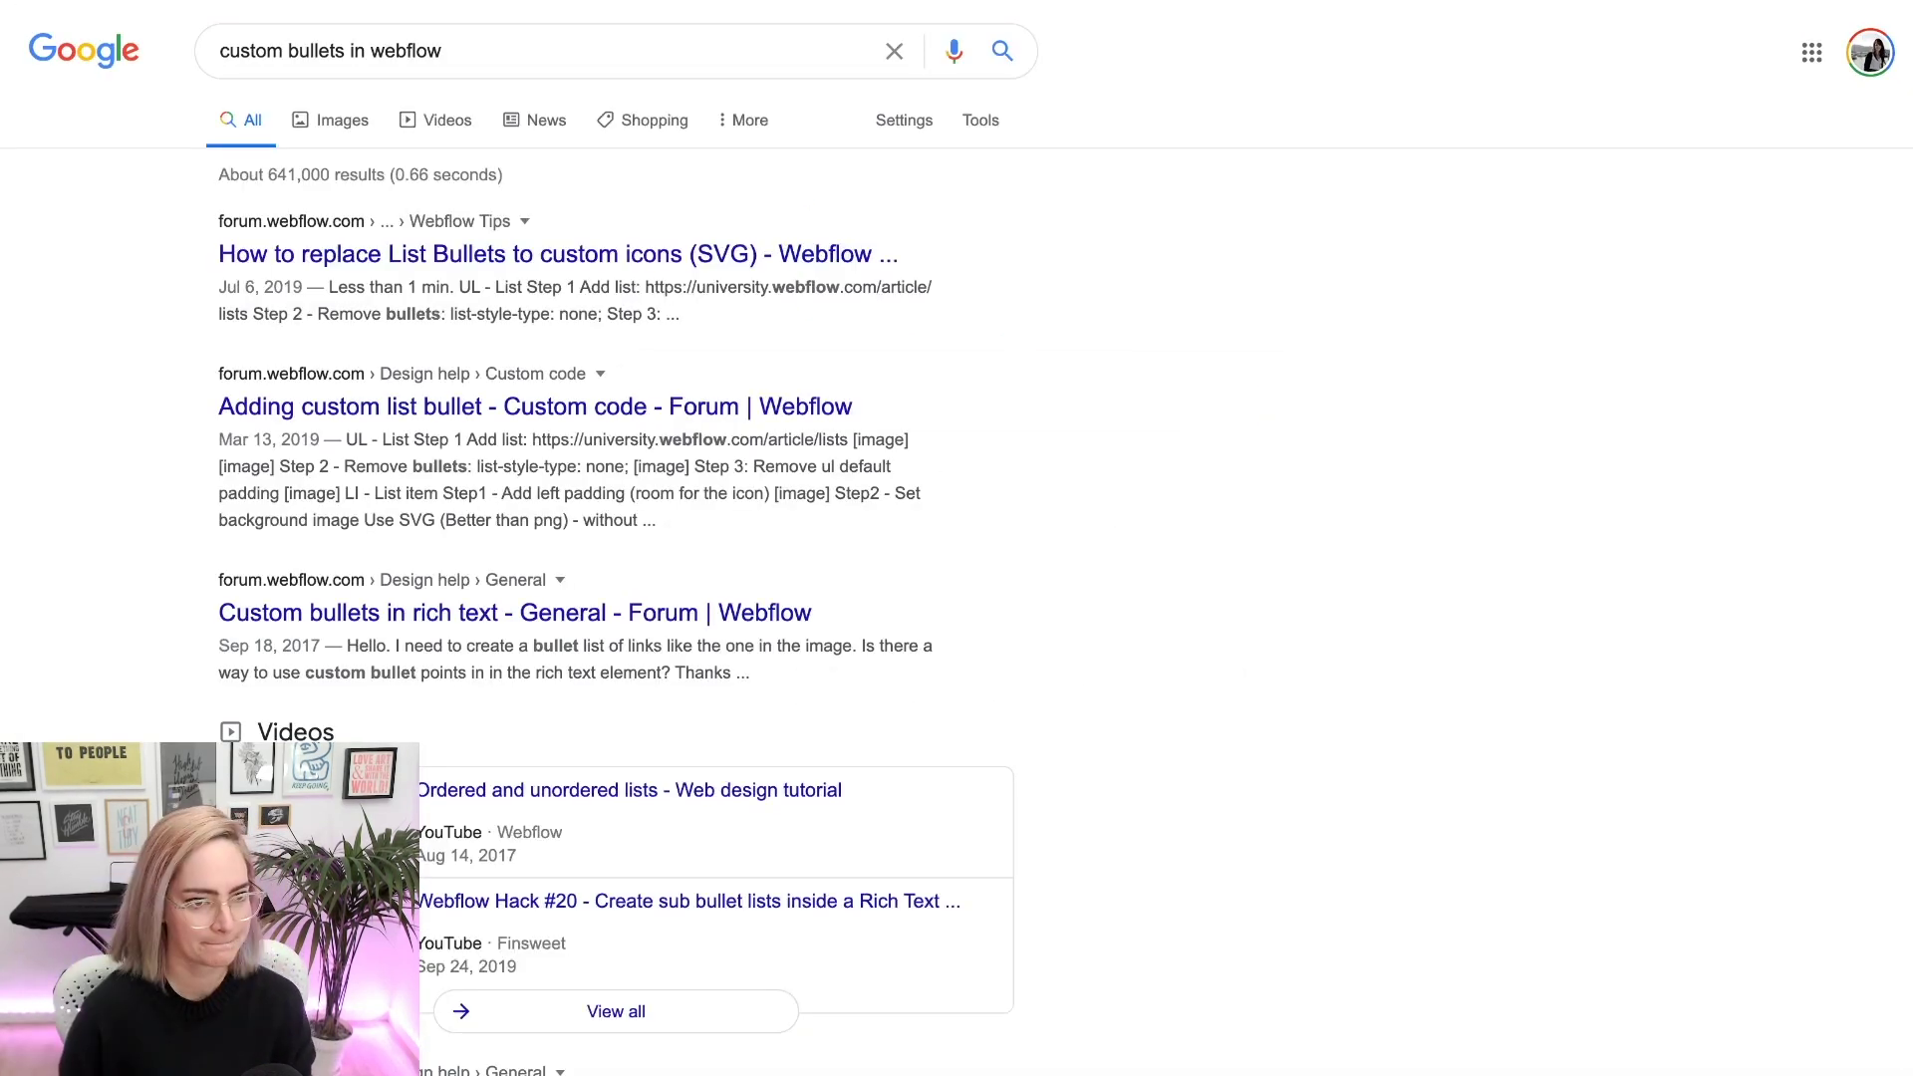
pyautogui.scroll(-9, 618, 598)
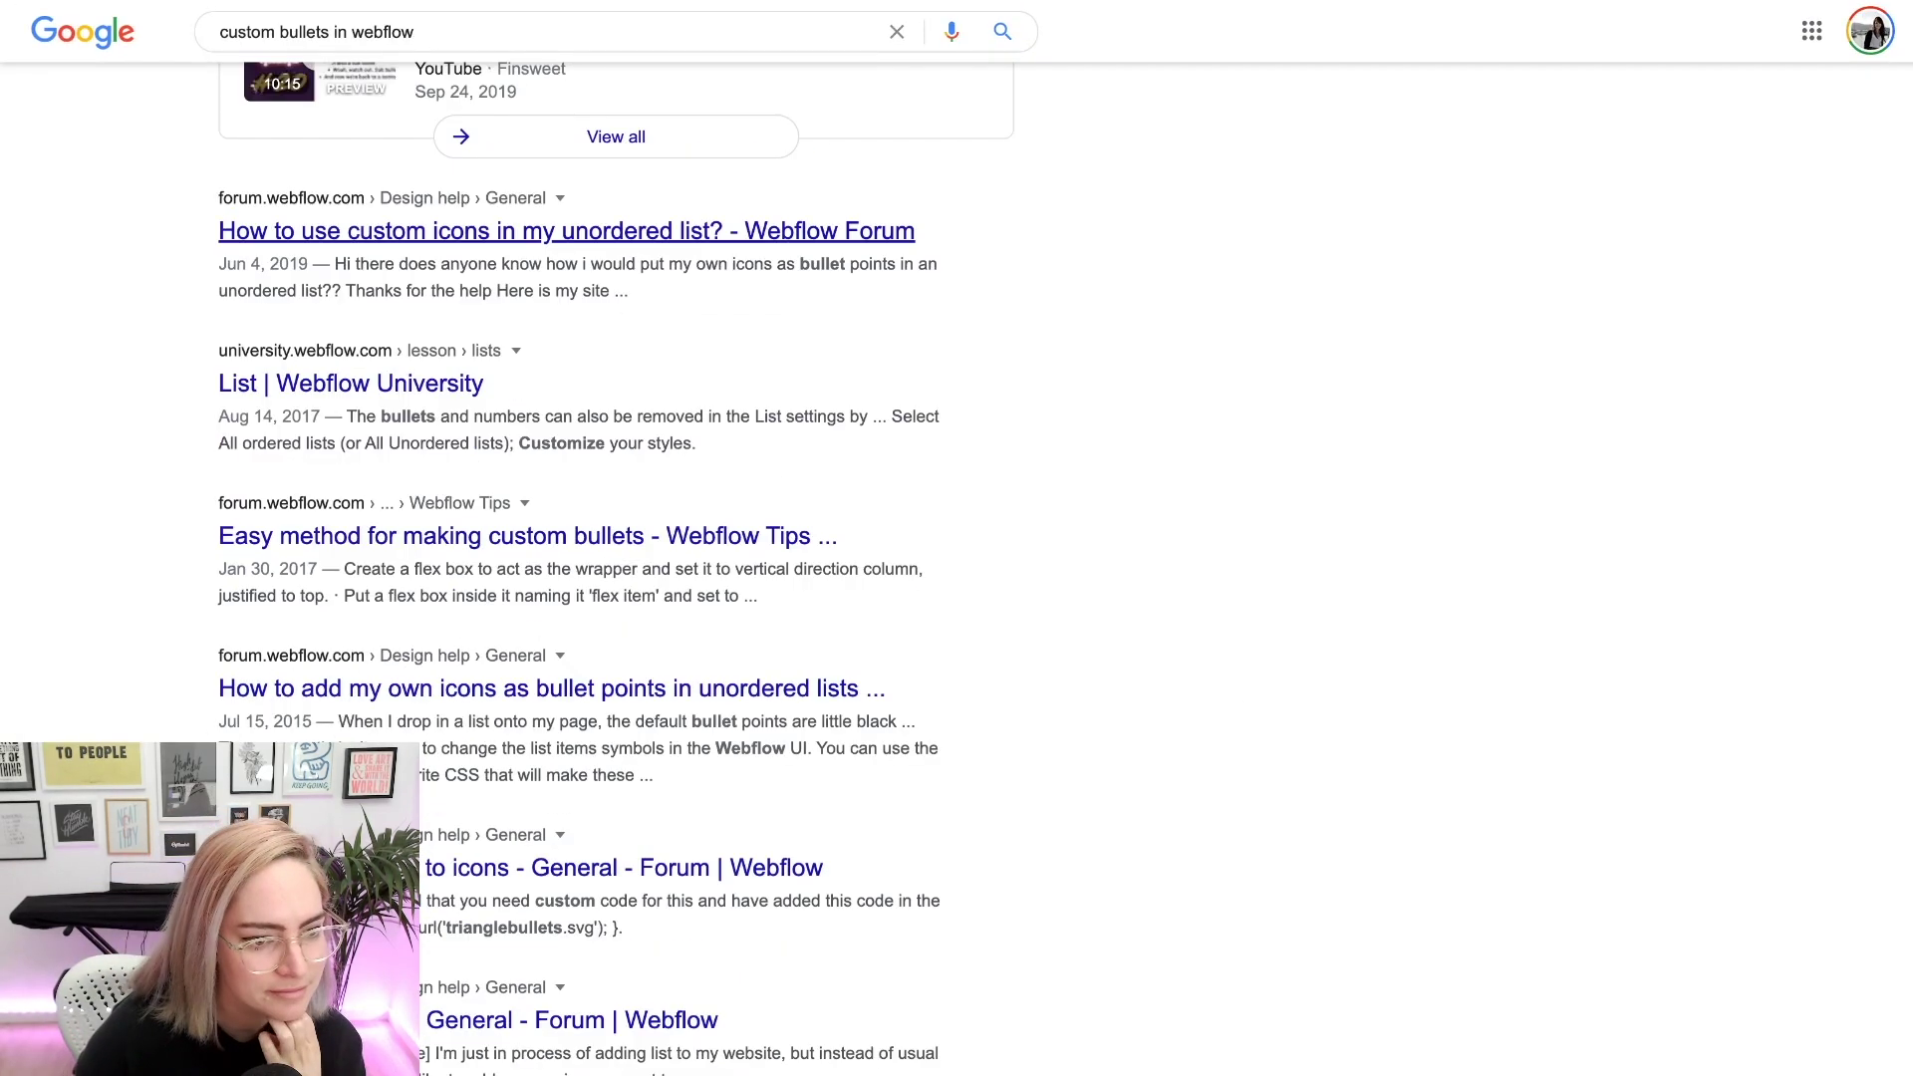
pyautogui.scroll(9, 618, 598)
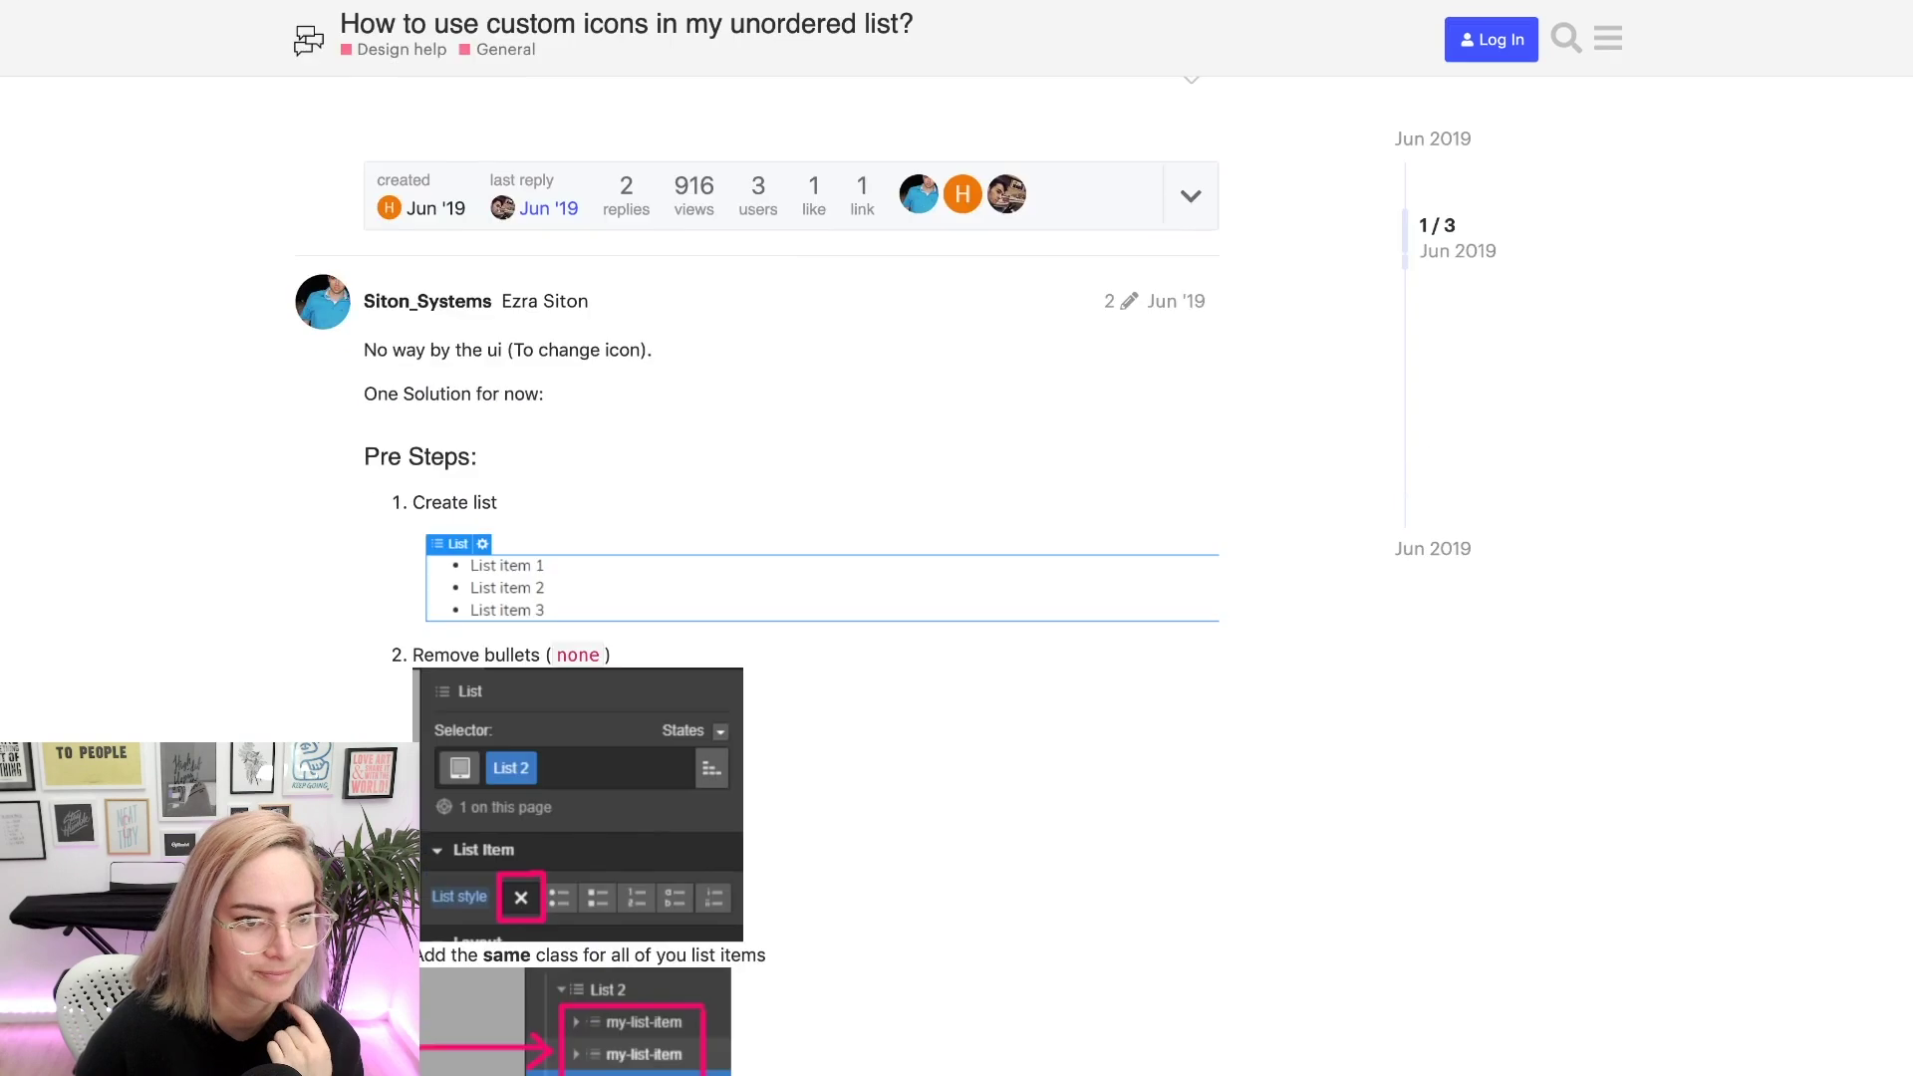
pyautogui.scroll(-15, 757, 597)
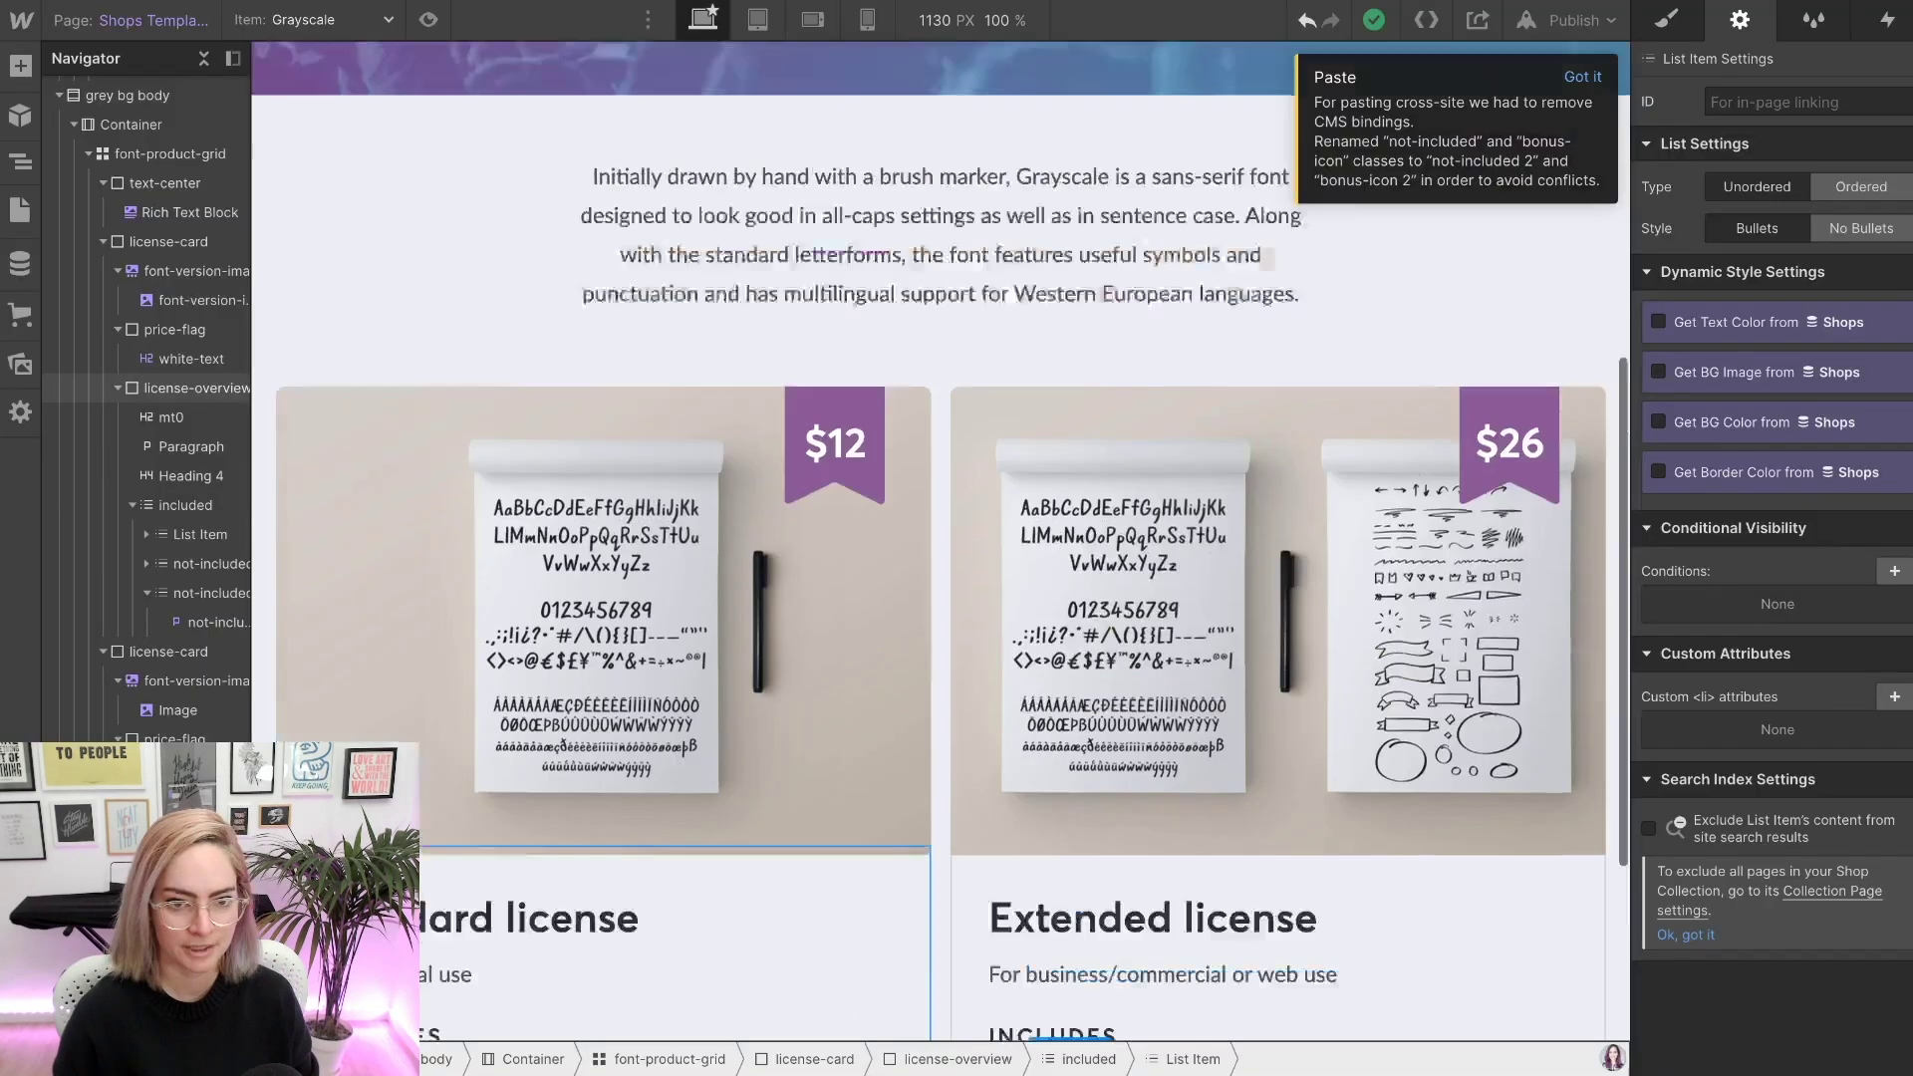
pyautogui.scroll(6, 941, 538)
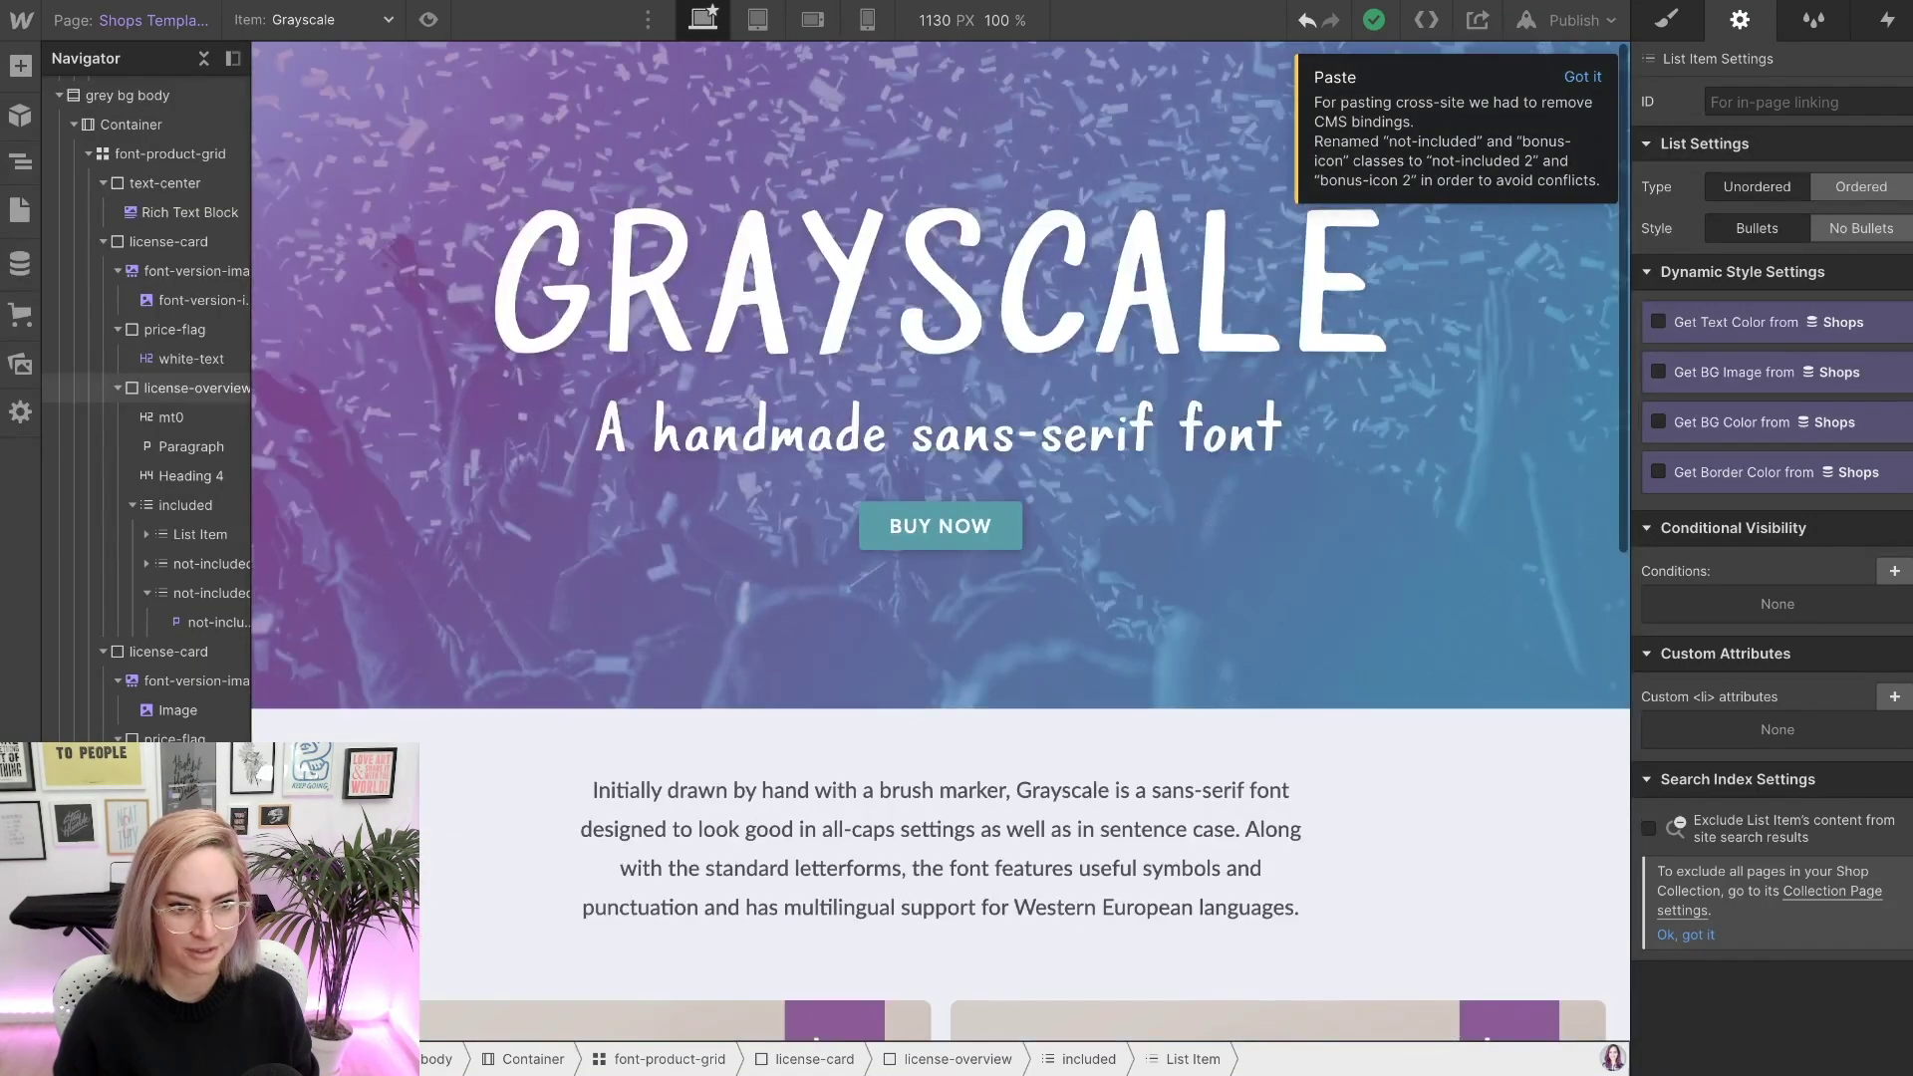
pyautogui.scroll(-8, 941, 538)
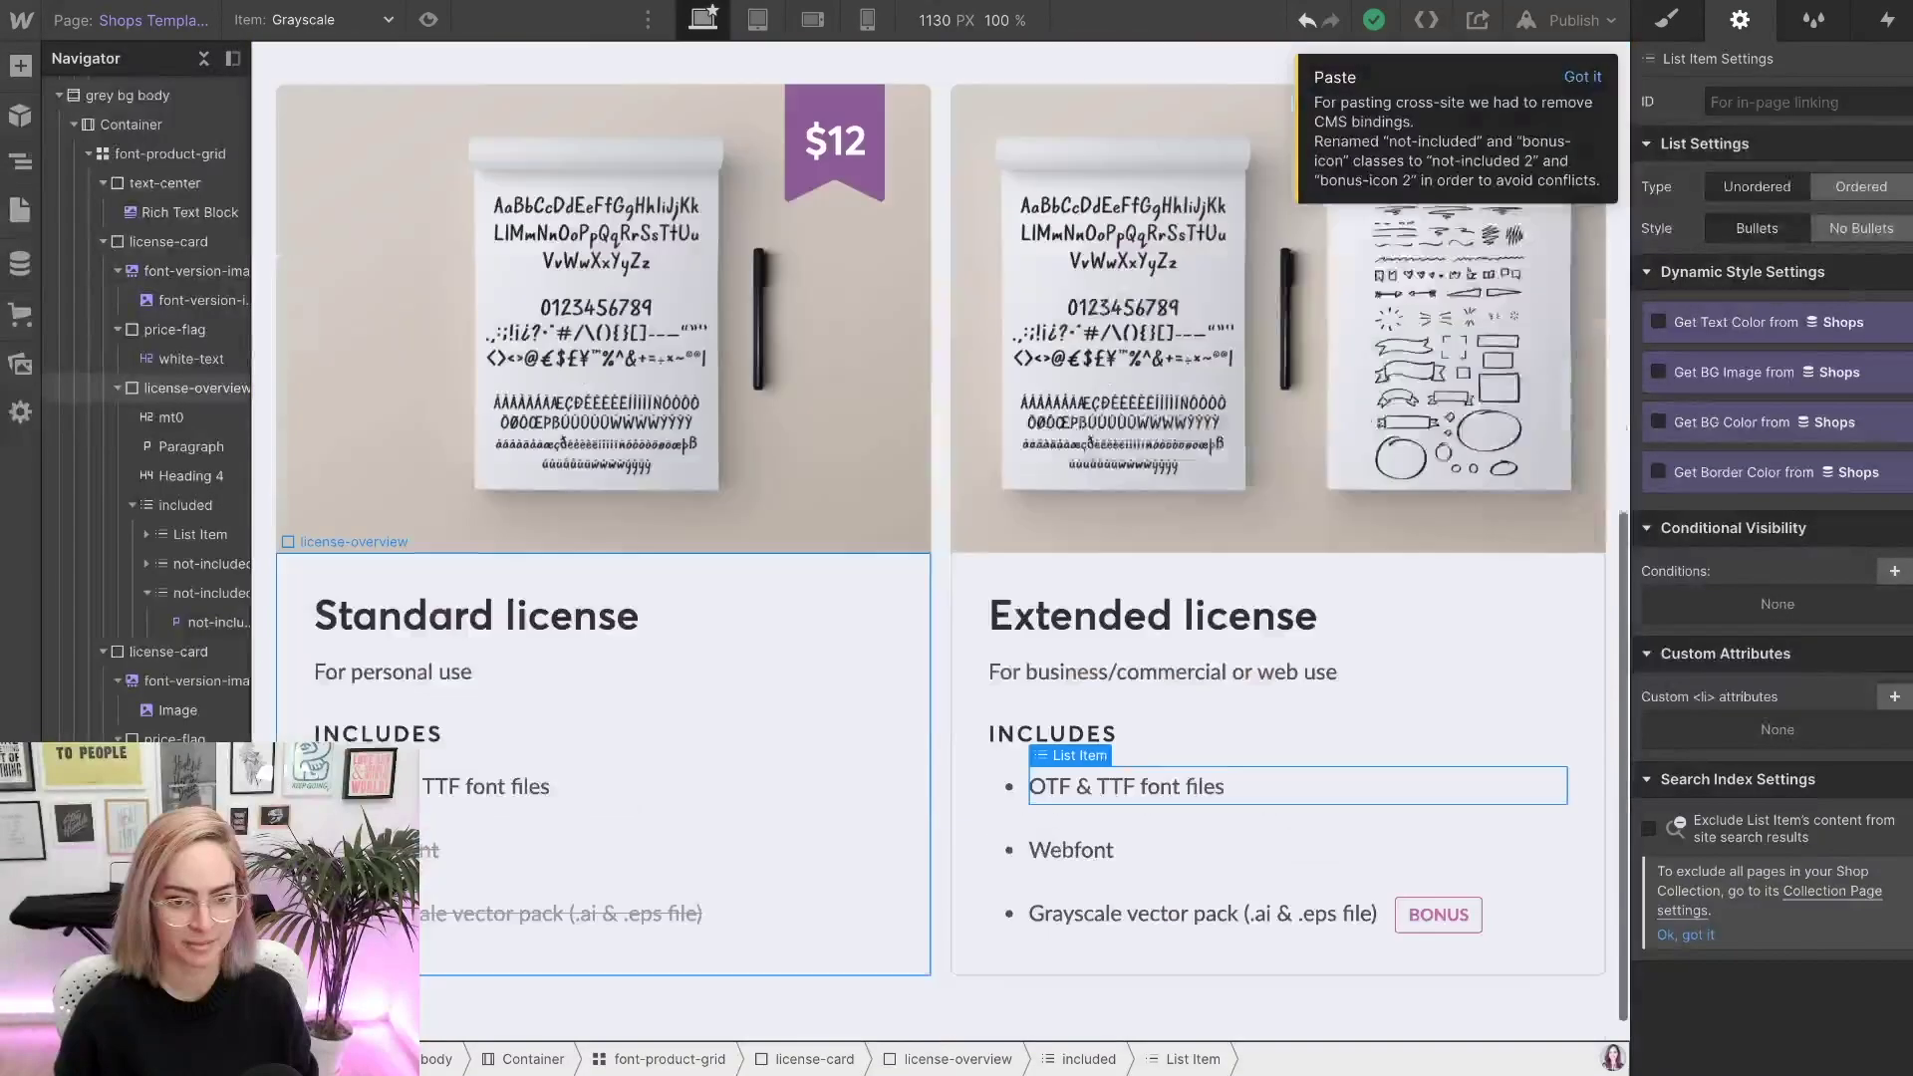
pyautogui.scroll(-1, 940, 538)
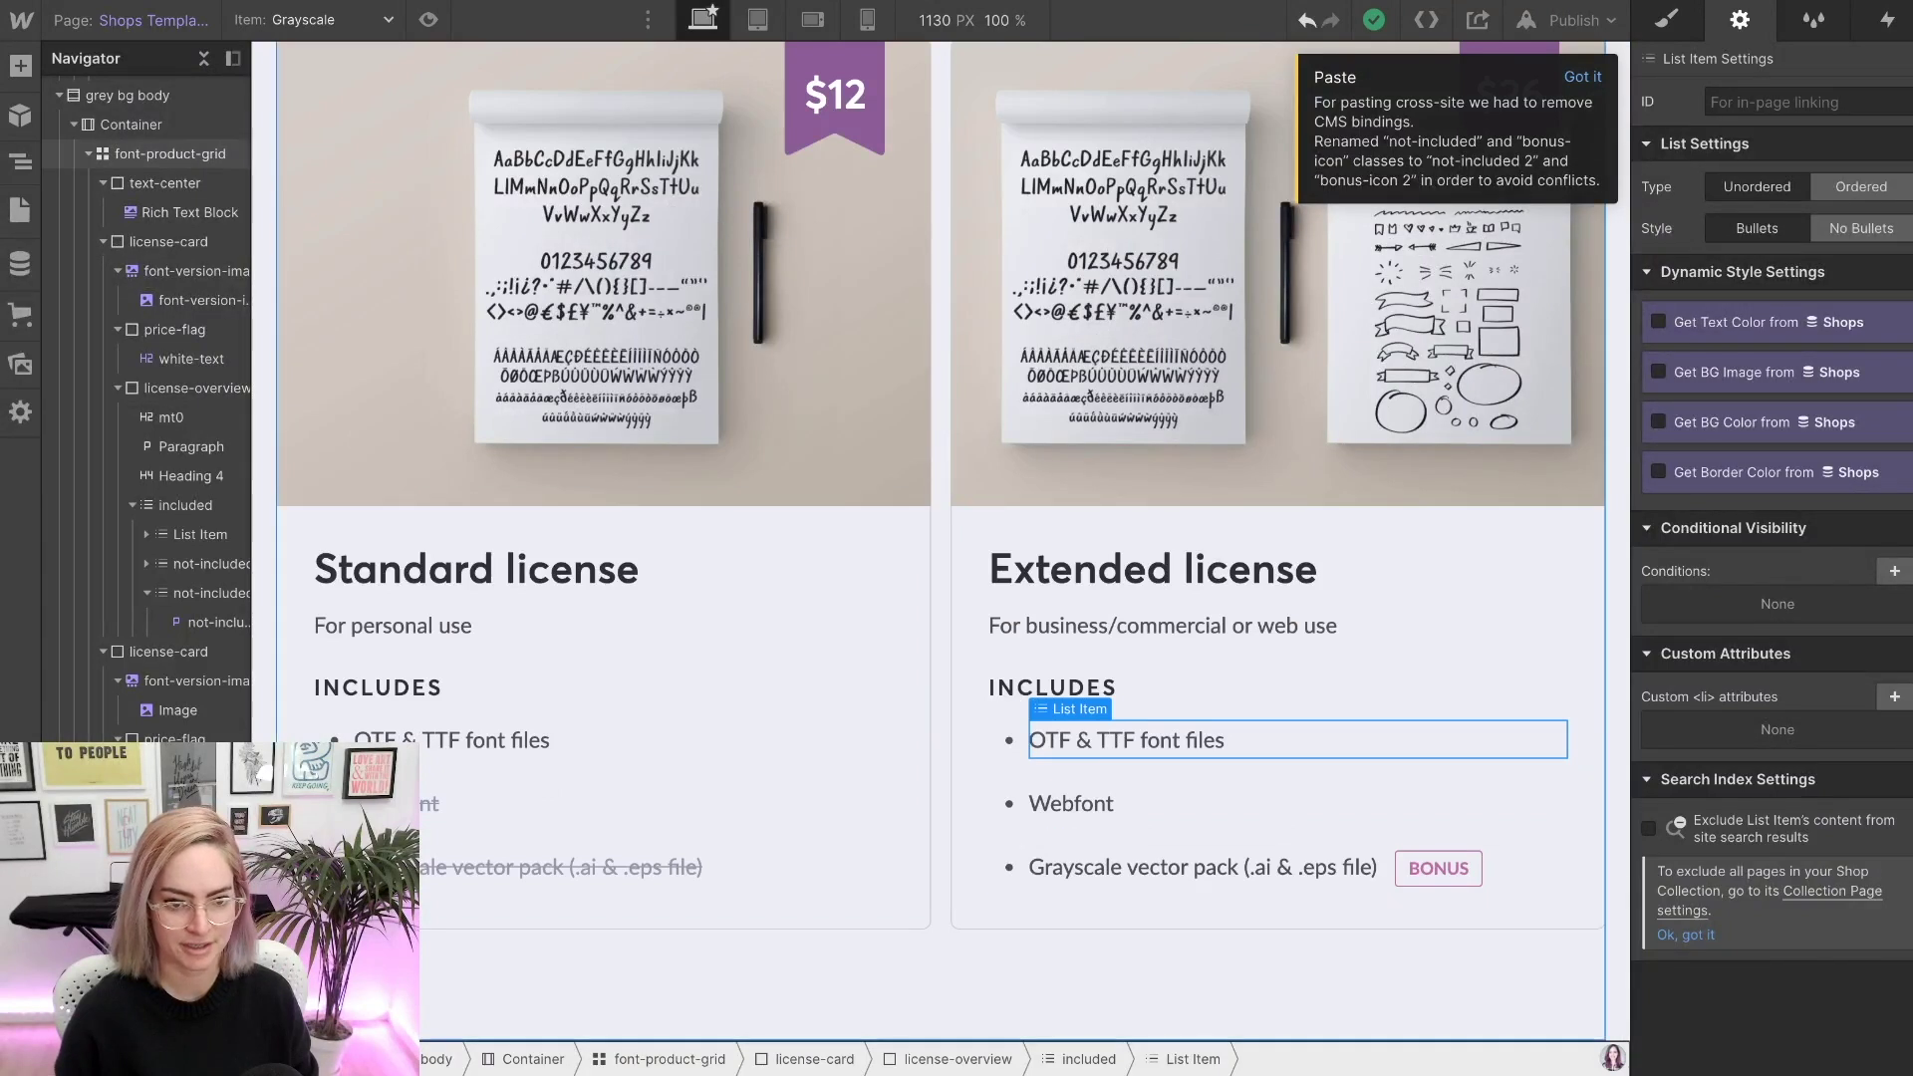
# - Copy the demo images Collection List Wrapper from the Products Template page into the Shops Template's grey bg body section, below its container
pyautogui.click(169, 153)
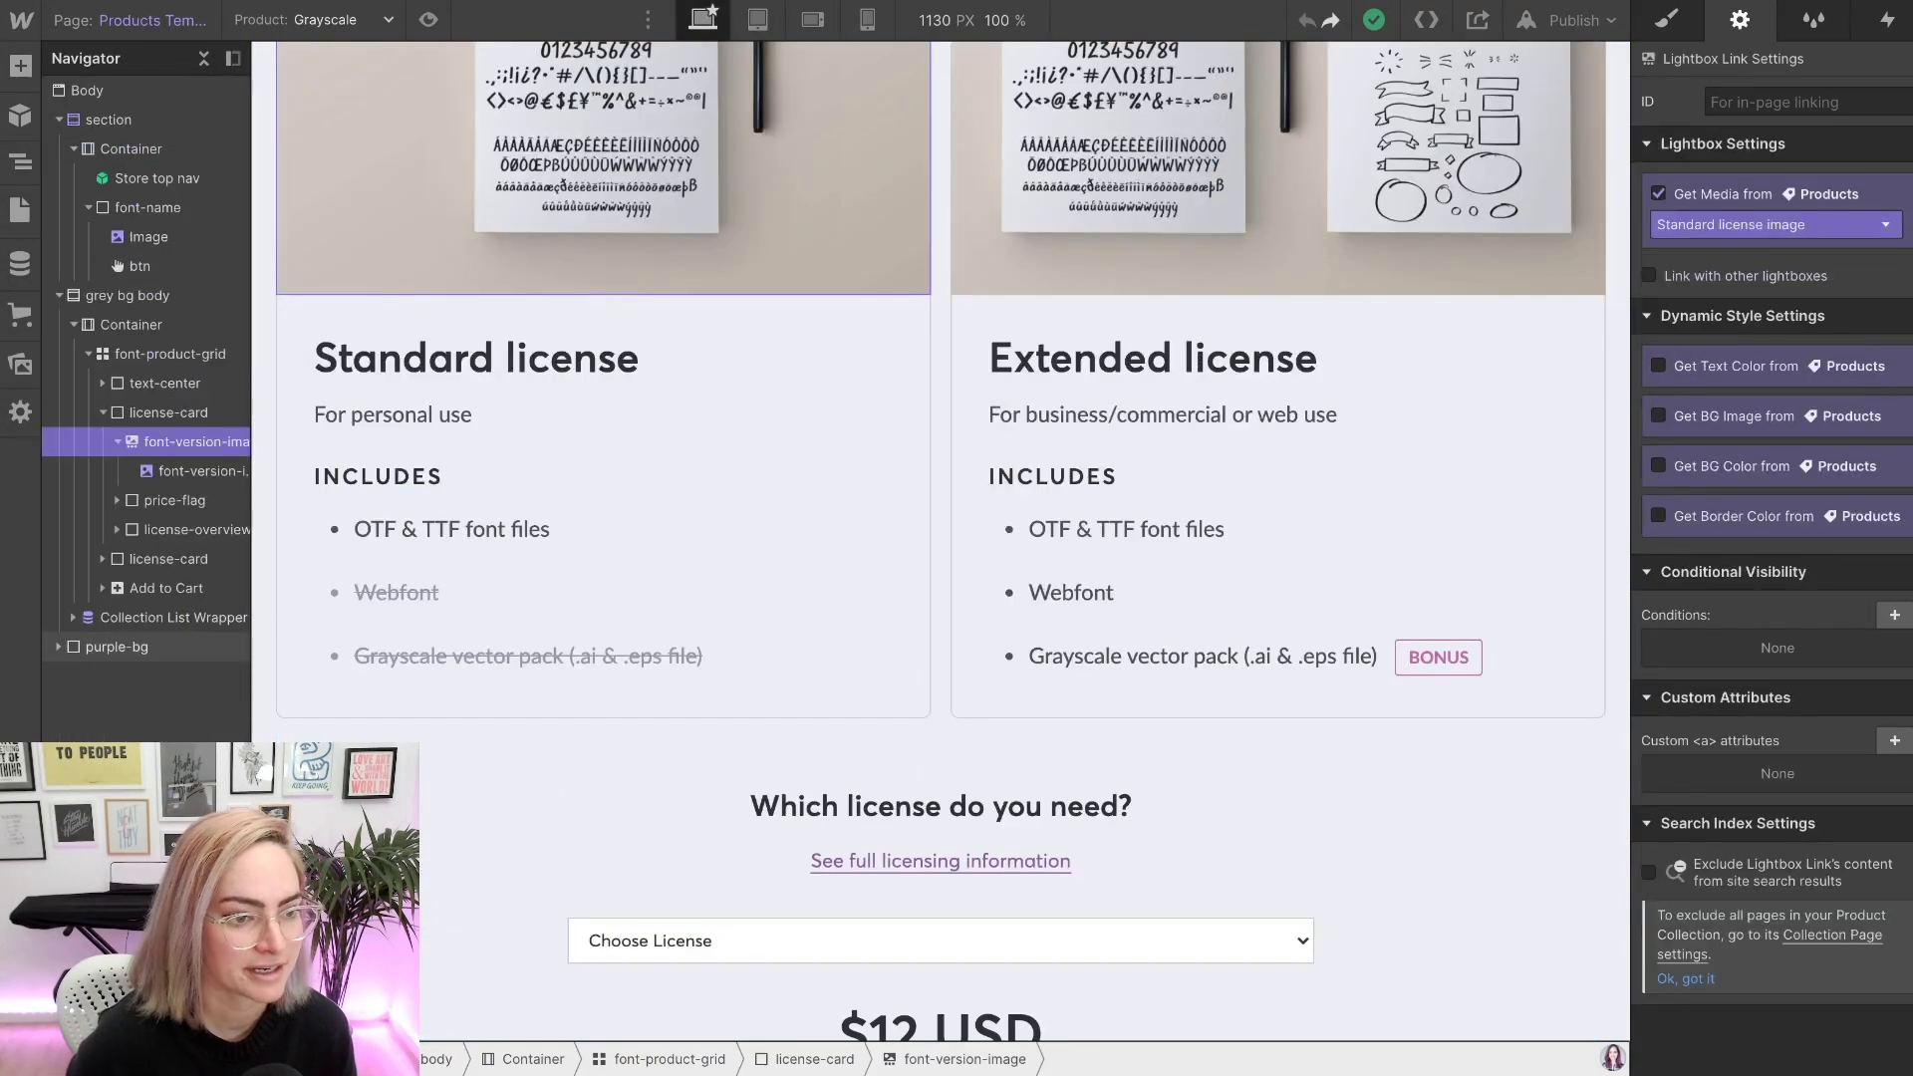
pyautogui.click(117, 647)
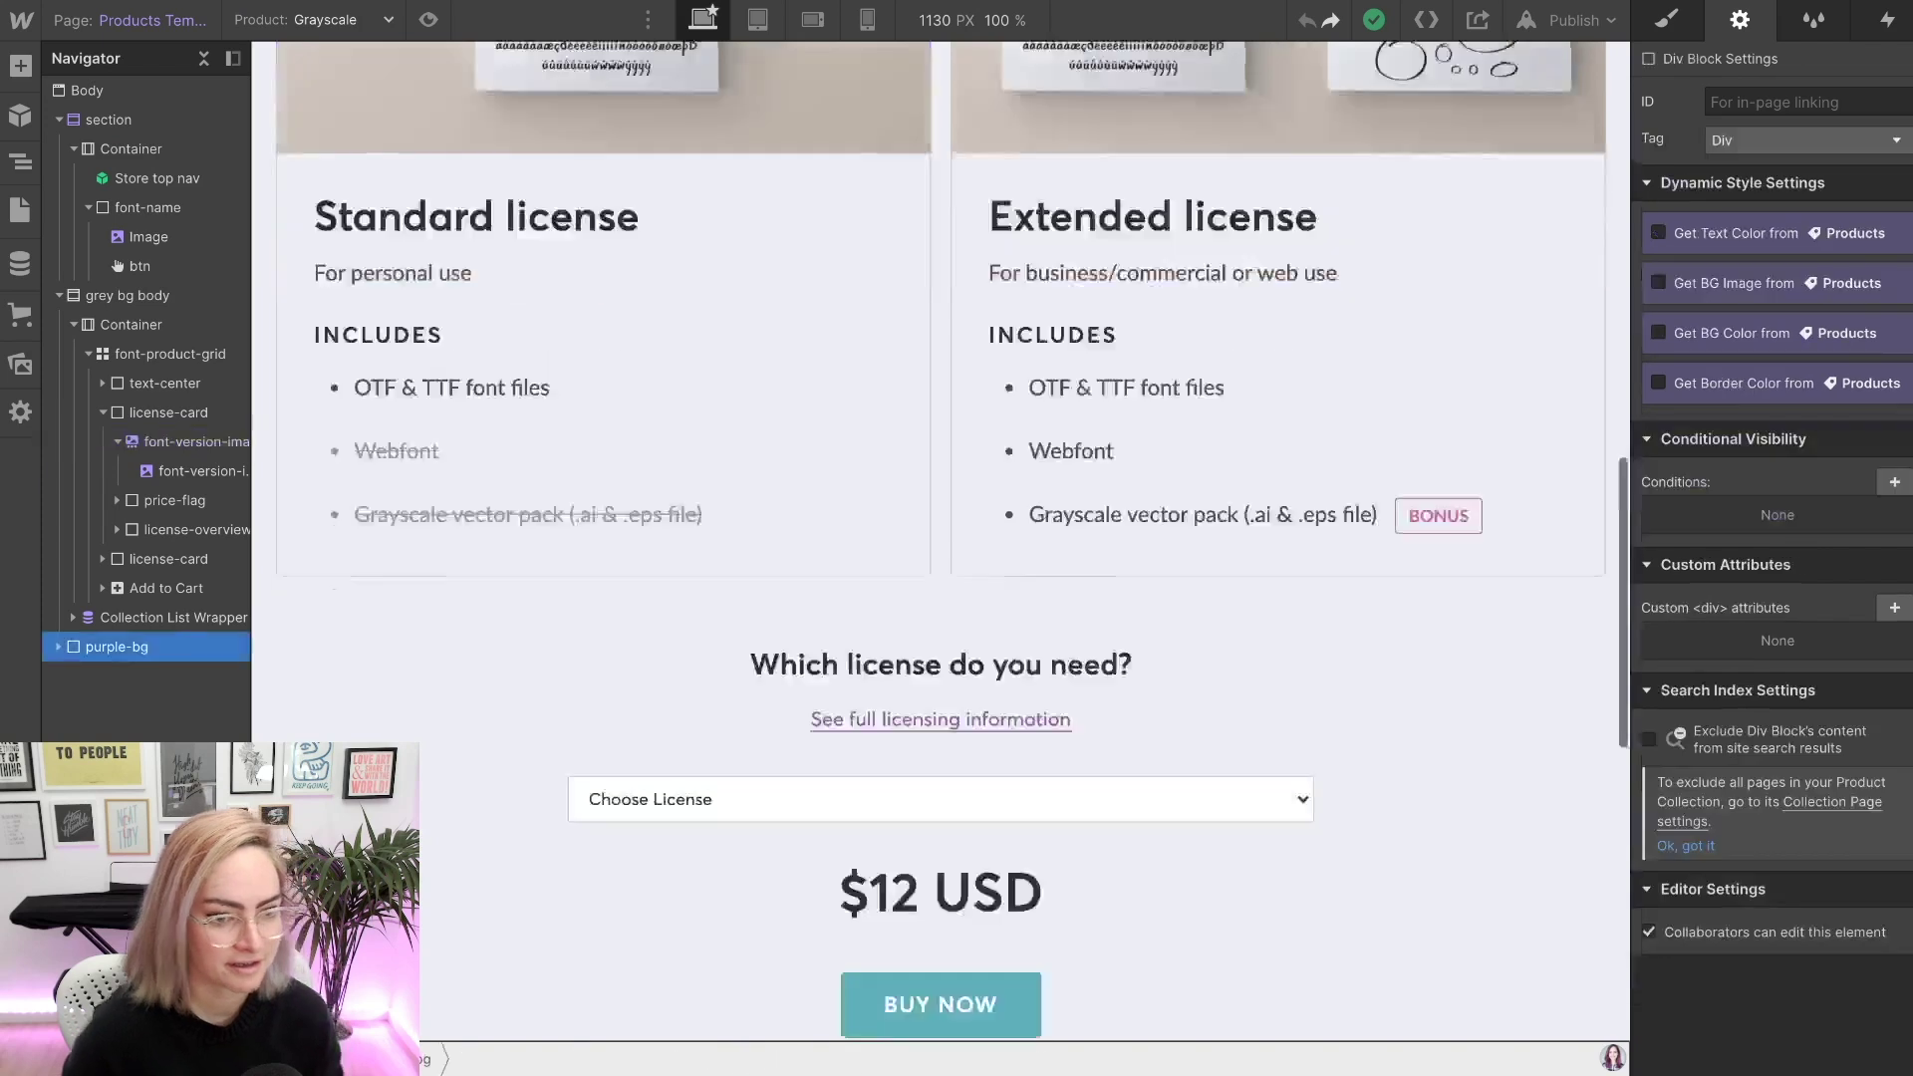
pyautogui.click(173, 617)
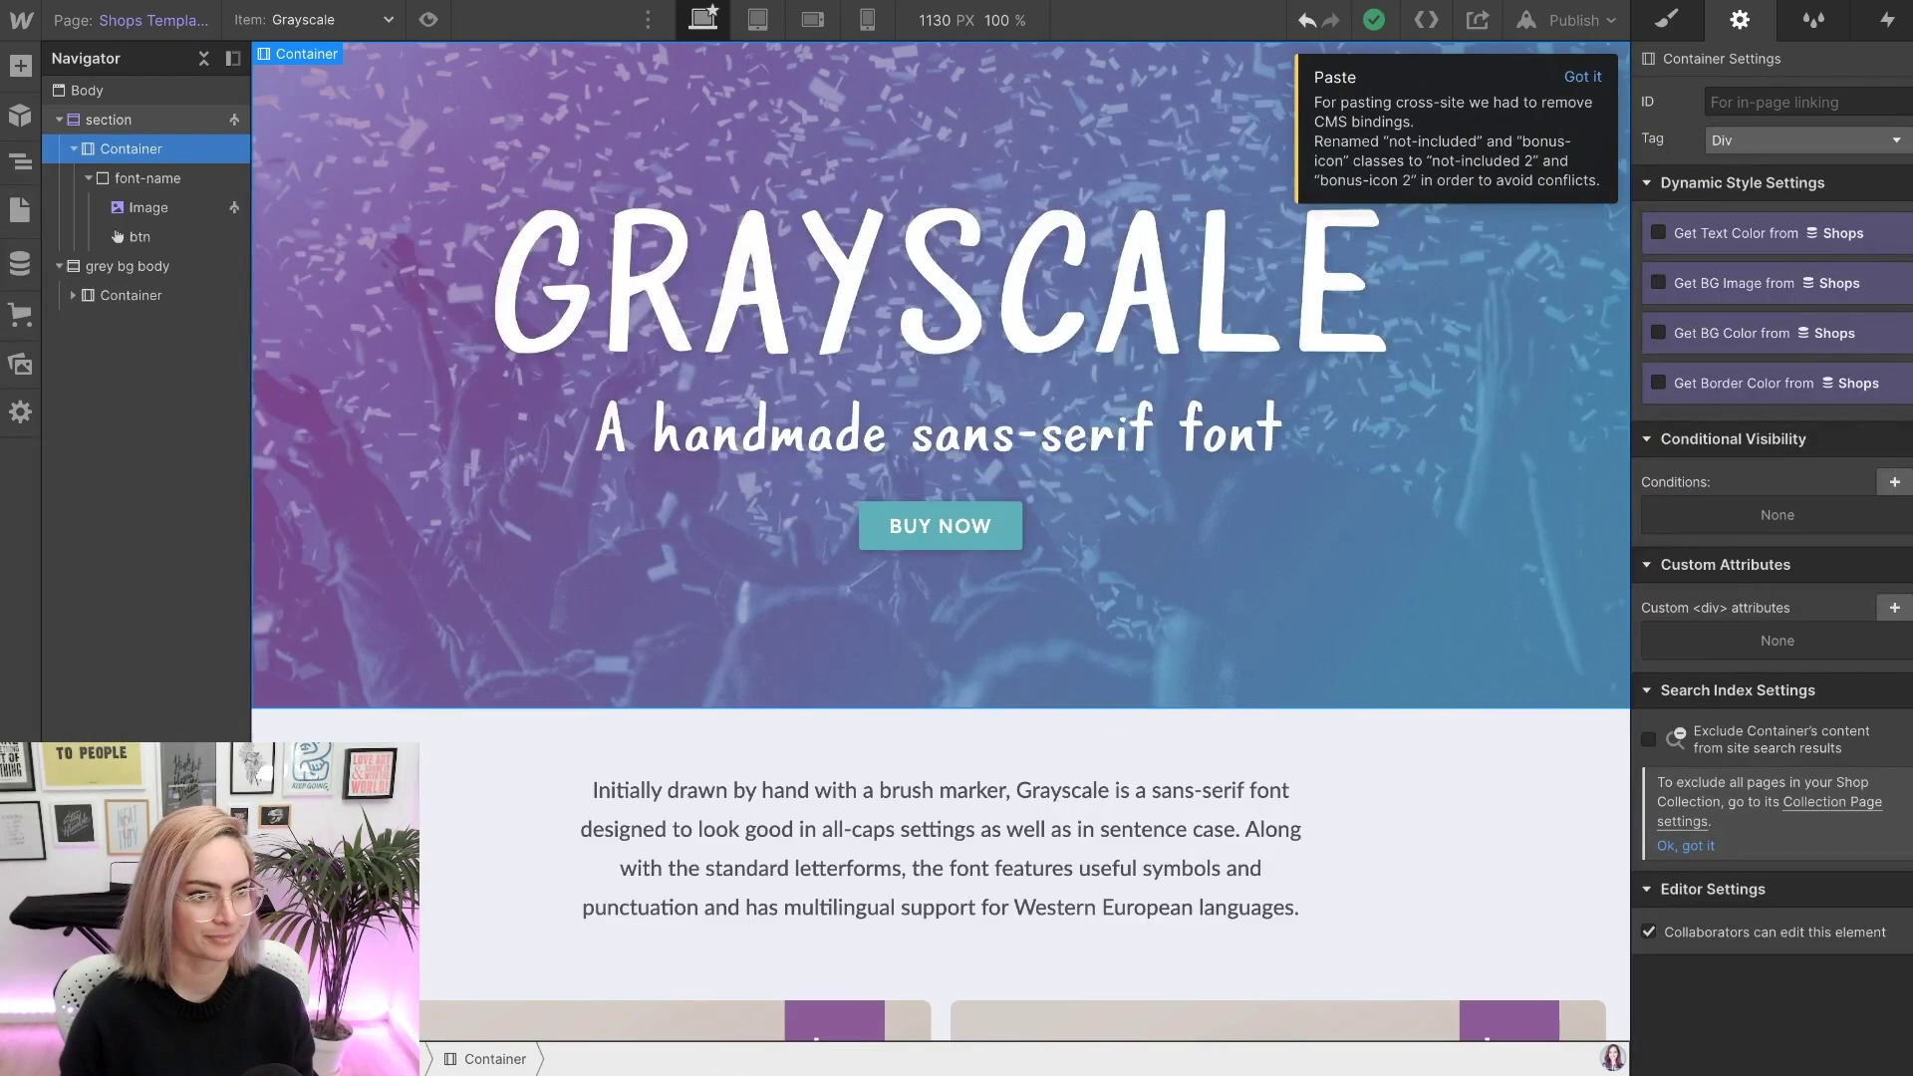
pyautogui.hotkey('ctrl', 'v')
pyautogui.click(73, 325)
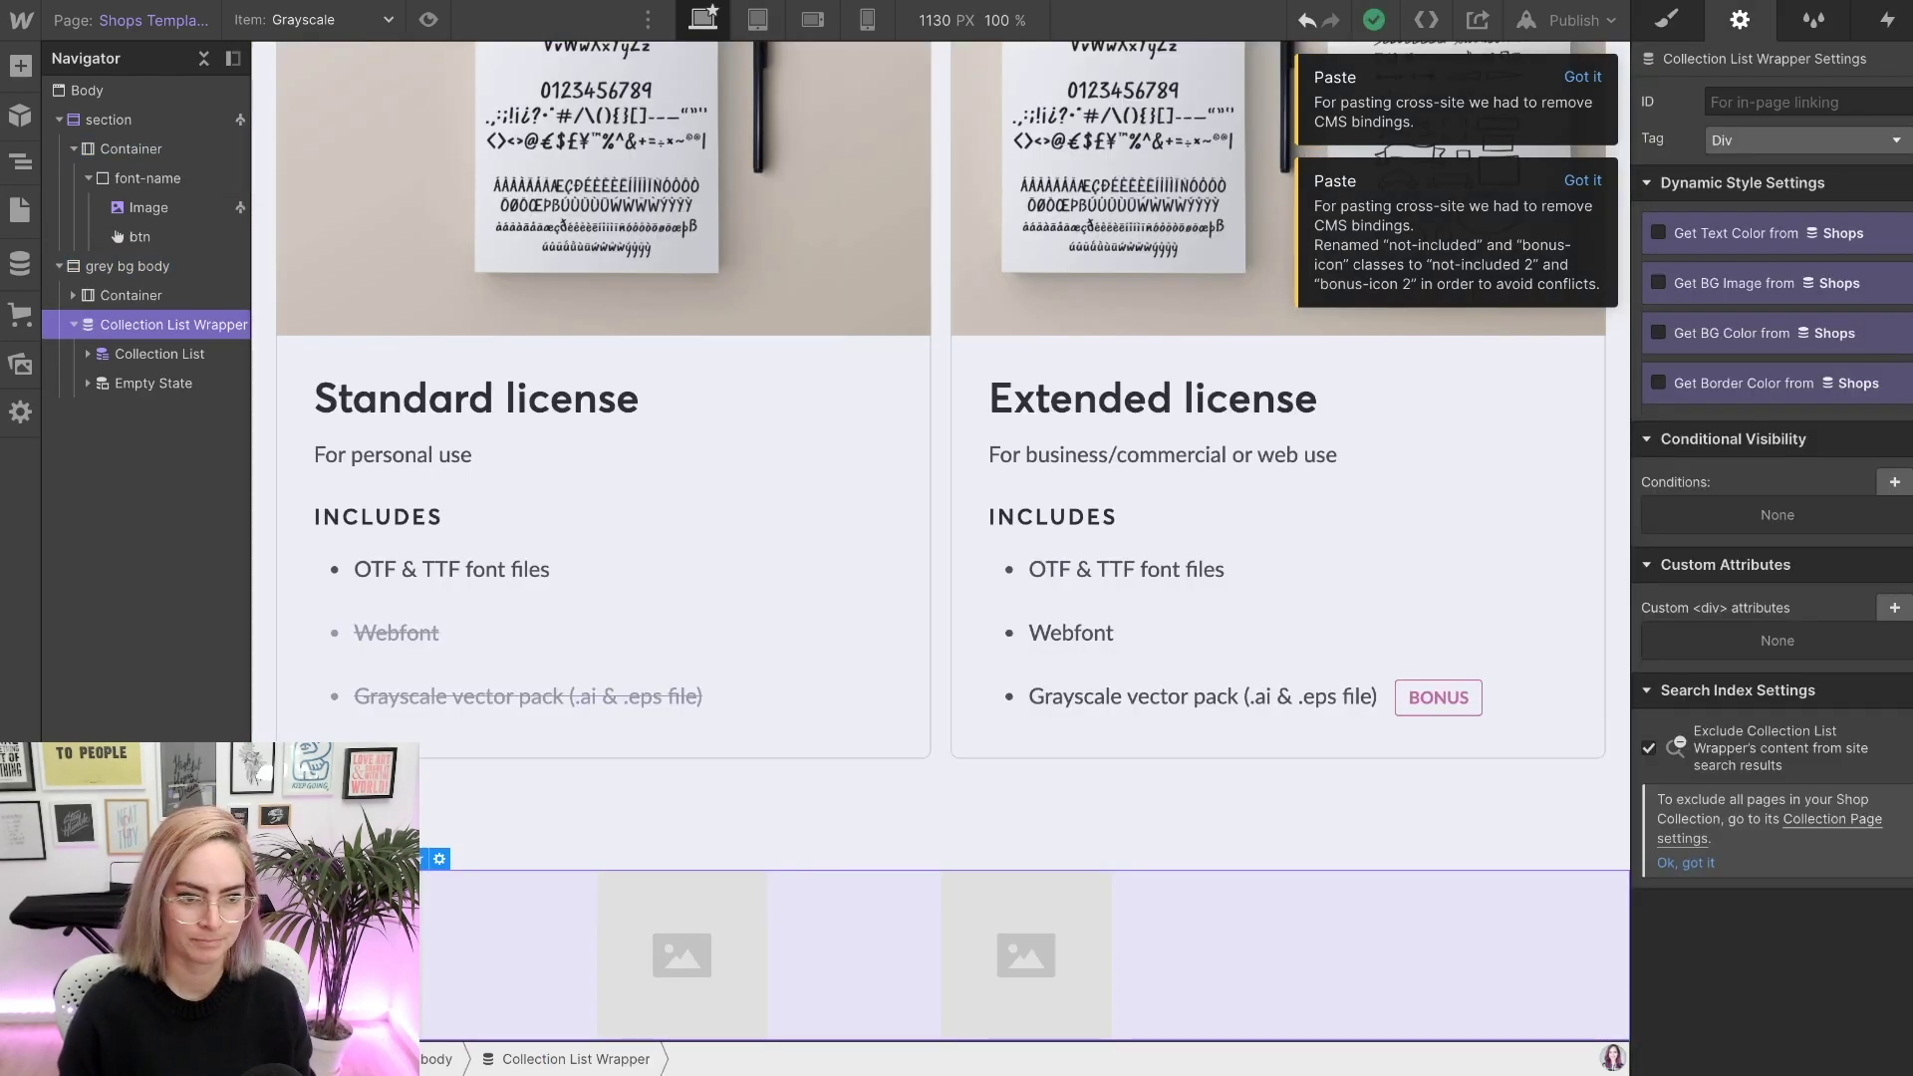
# - Set the source of the pasted collection list to Demo images and expand its structure
pyautogui.click(439, 858)
pyautogui.click(468, 801)
pyautogui.click(468, 887)
pyautogui.click(160, 354)
pyautogui.click(88, 353)
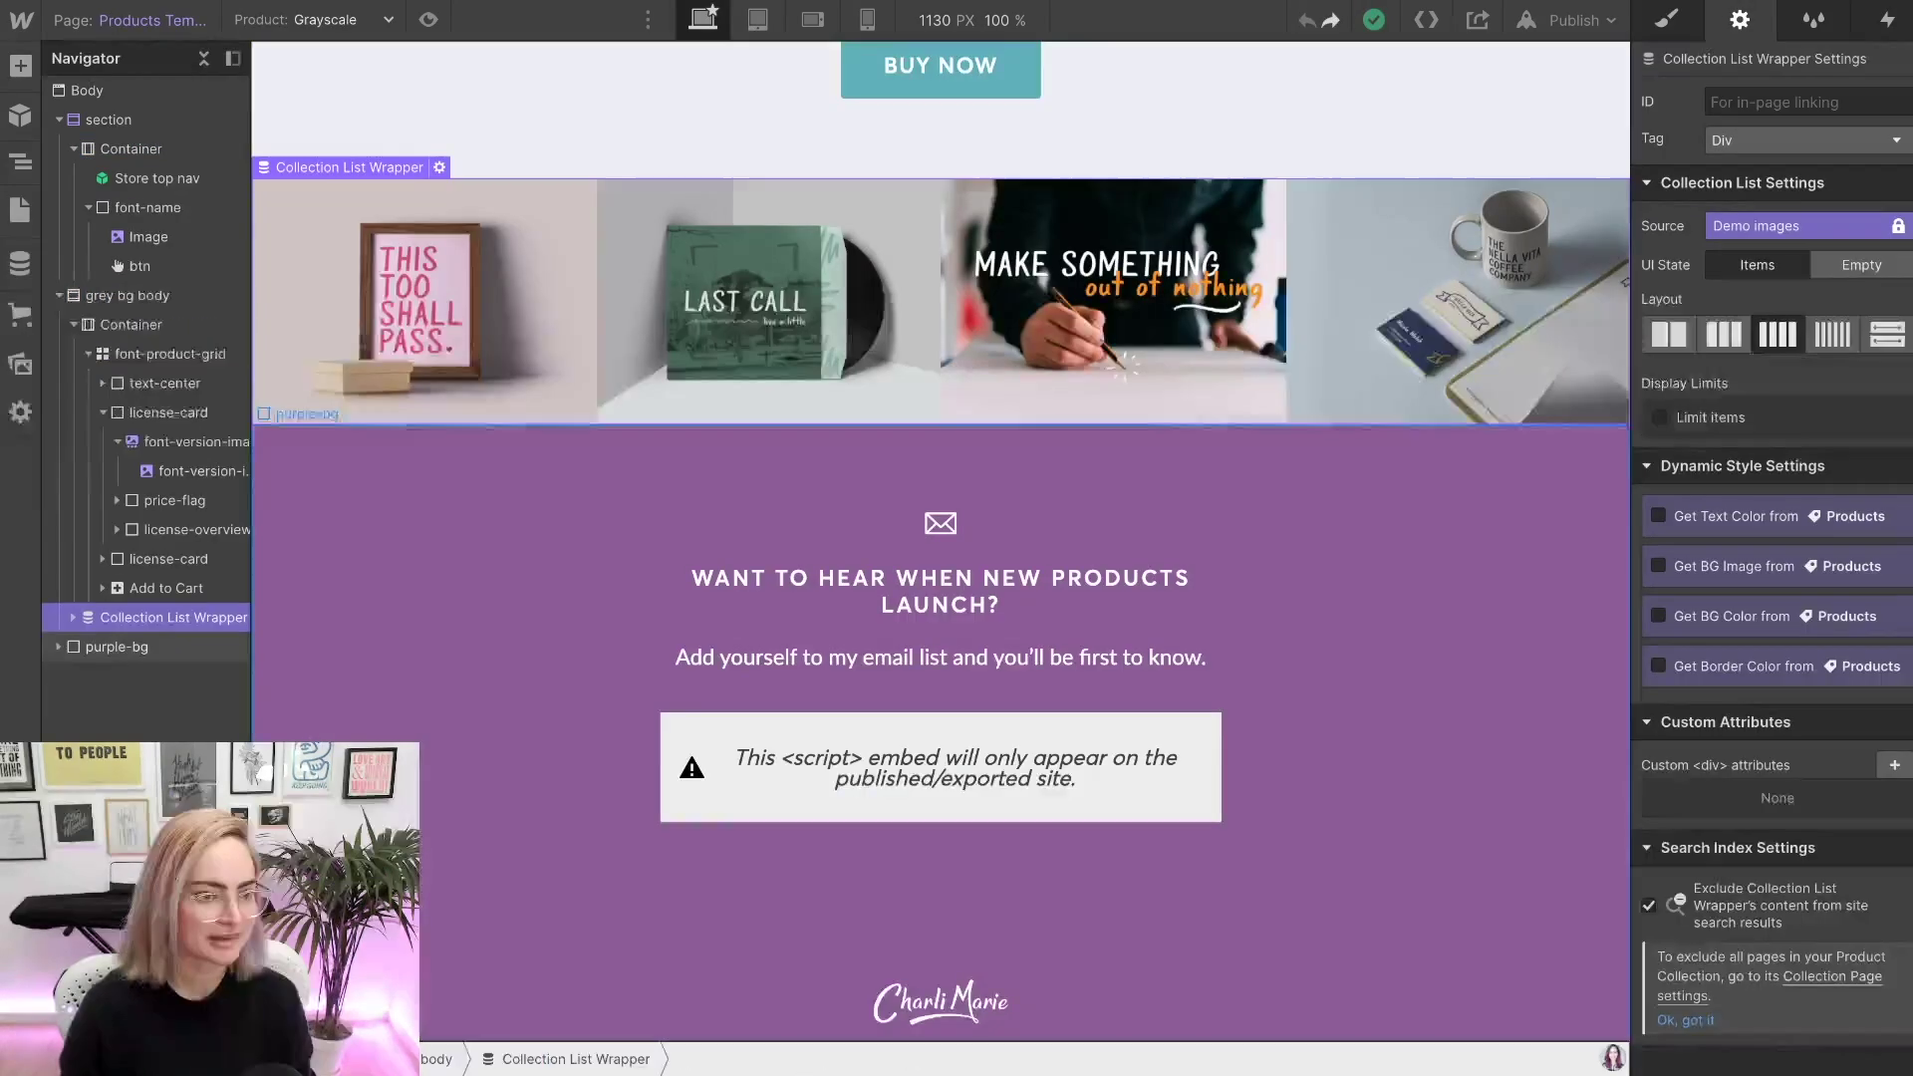
# - Copy the lightbox from the Products Template's demo-image item into the Shops Template's demo-image item and link its media to Demo images
pyautogui.click(169, 676)
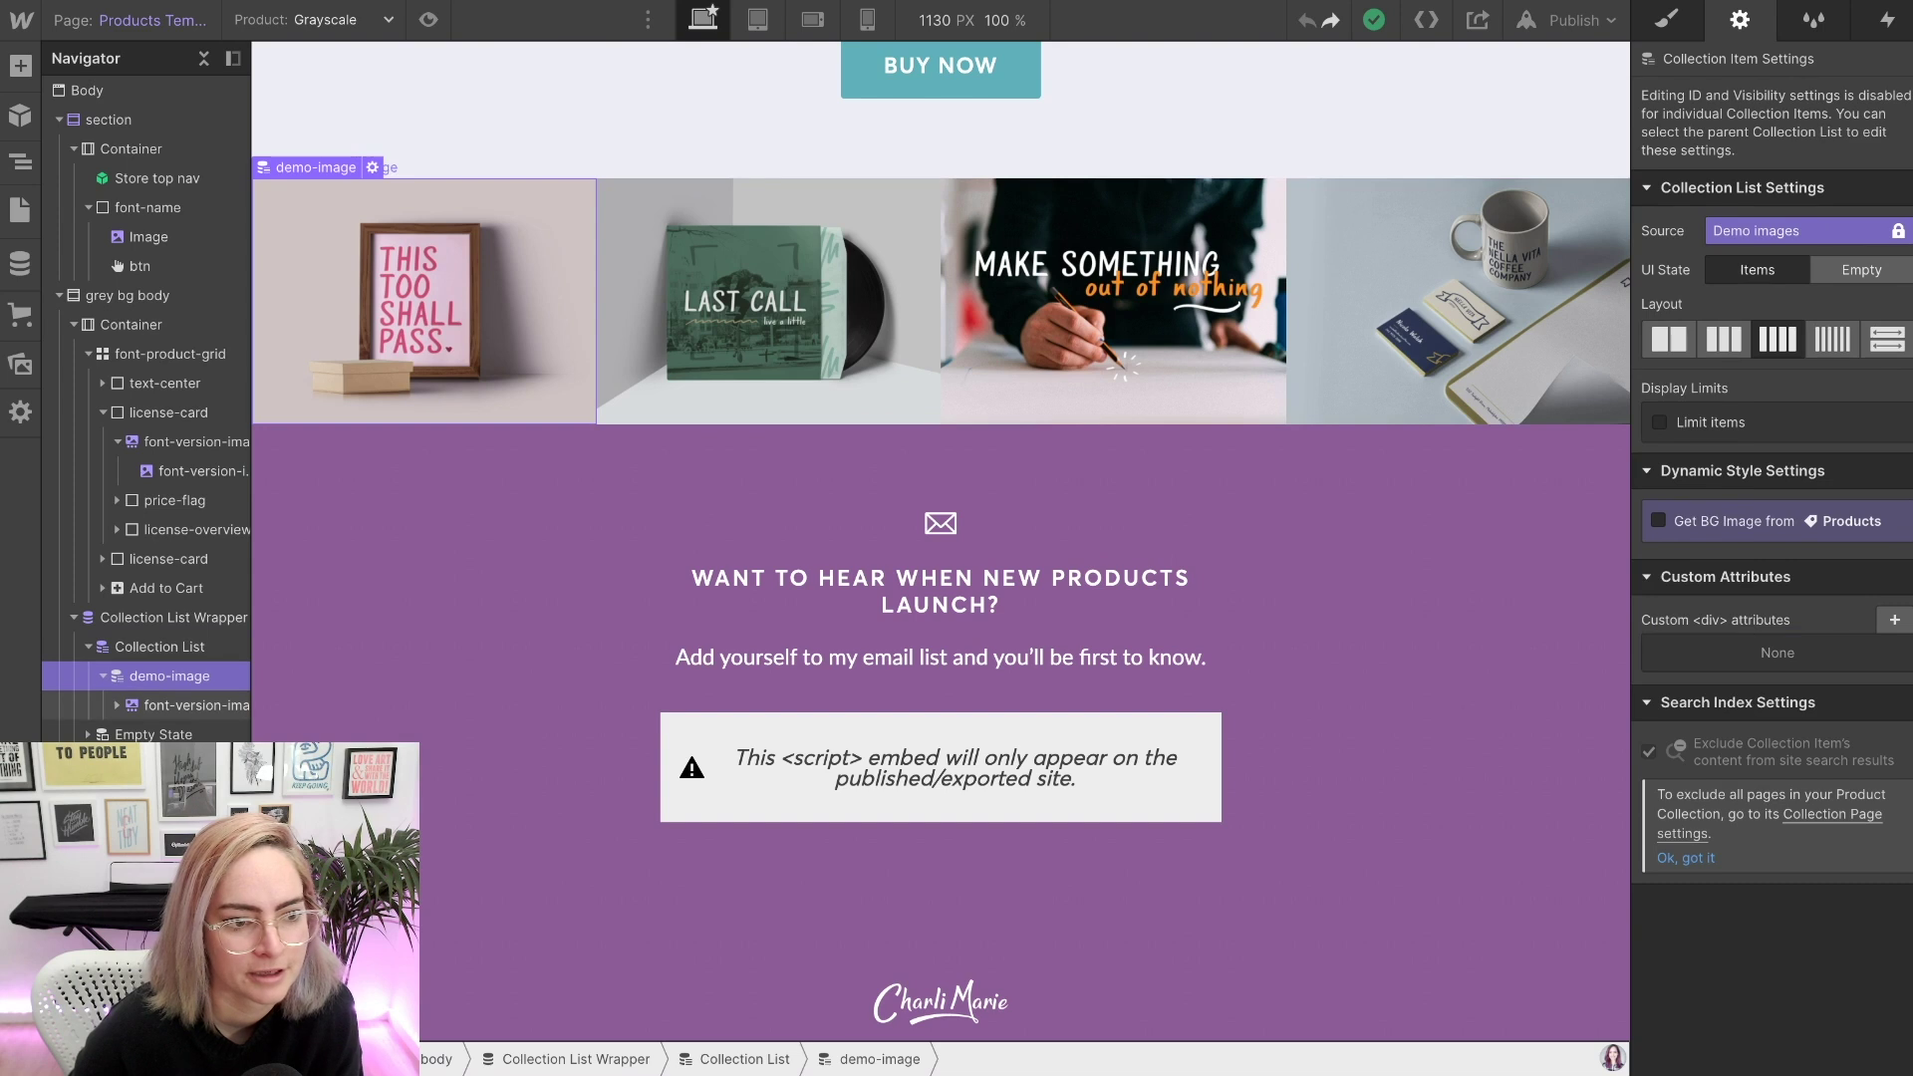
pyautogui.click(189, 704)
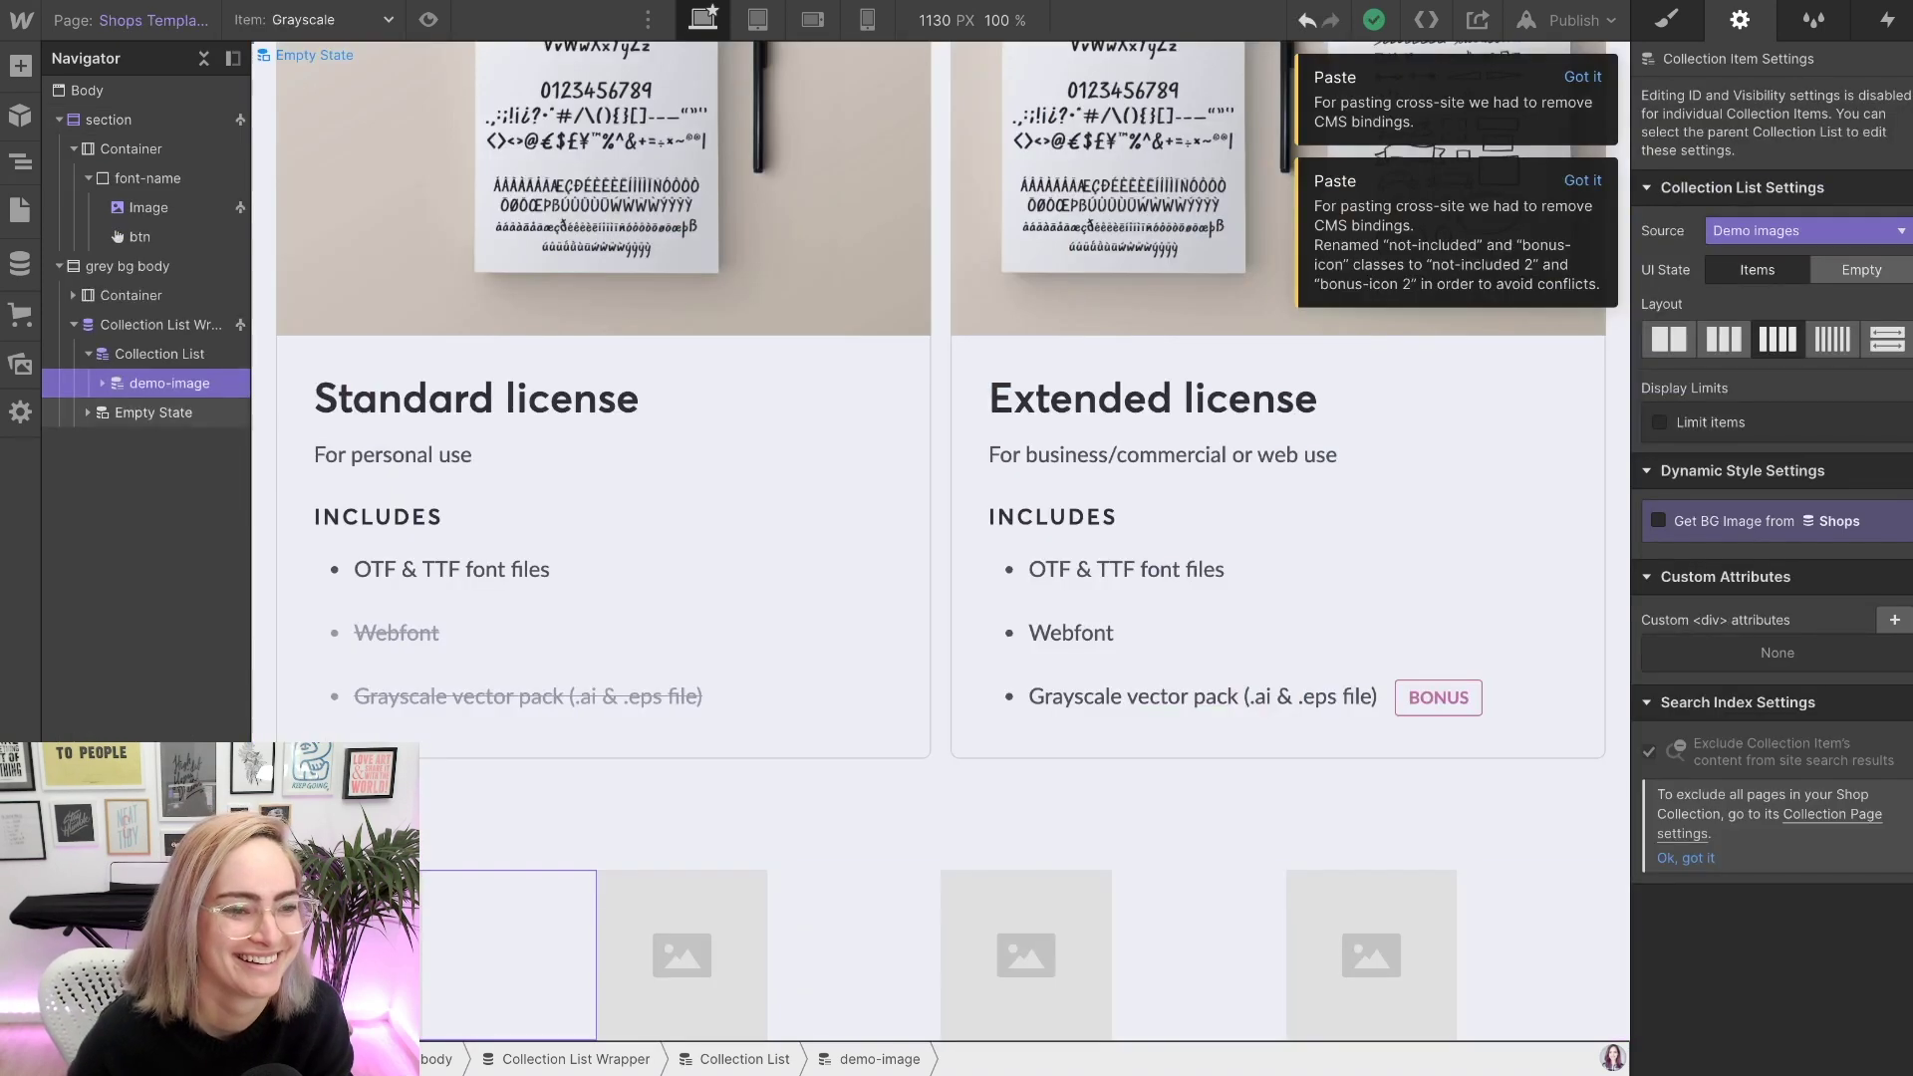
pyautogui.click(190, 412)
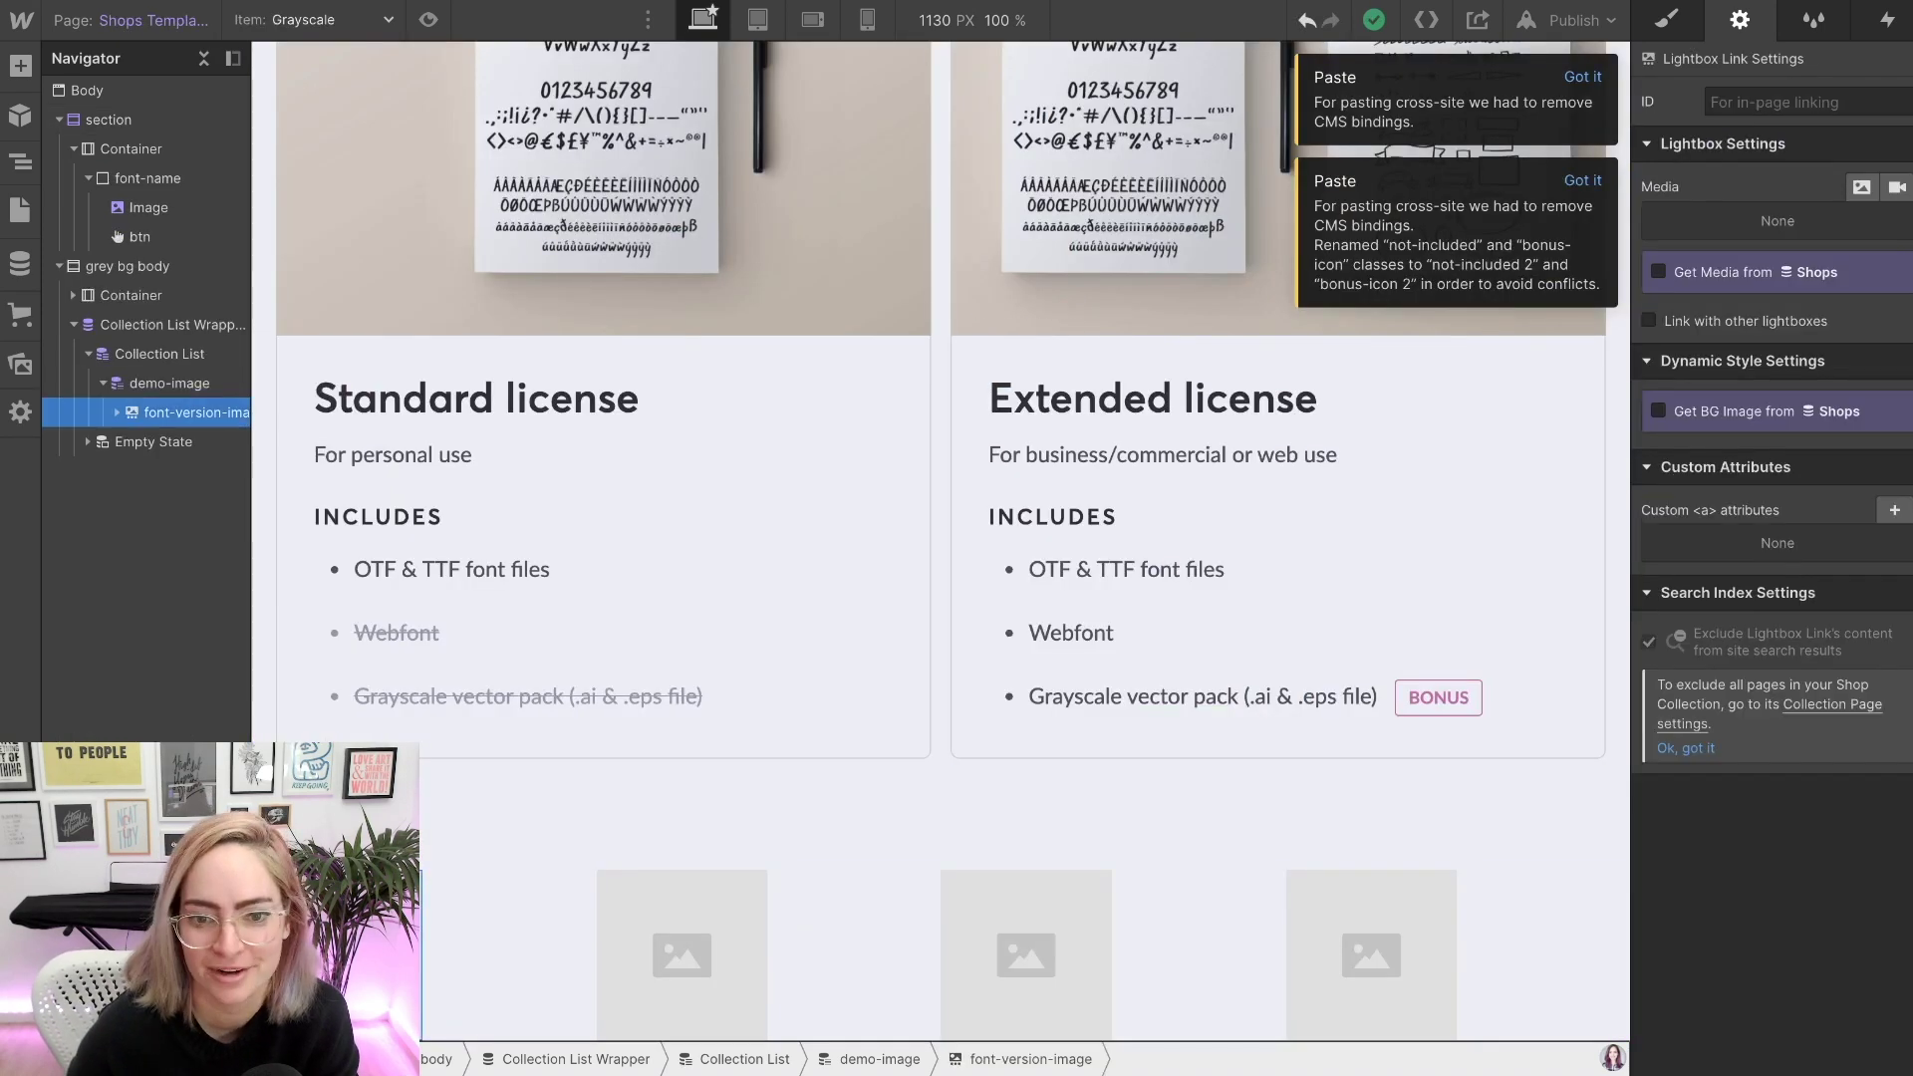
pyautogui.click(1776, 303)
pyautogui.click(1747, 355)
# - Link the placeholder image inside the demo-image lightbox to the Demo images field
pyautogui.click(337, 954)
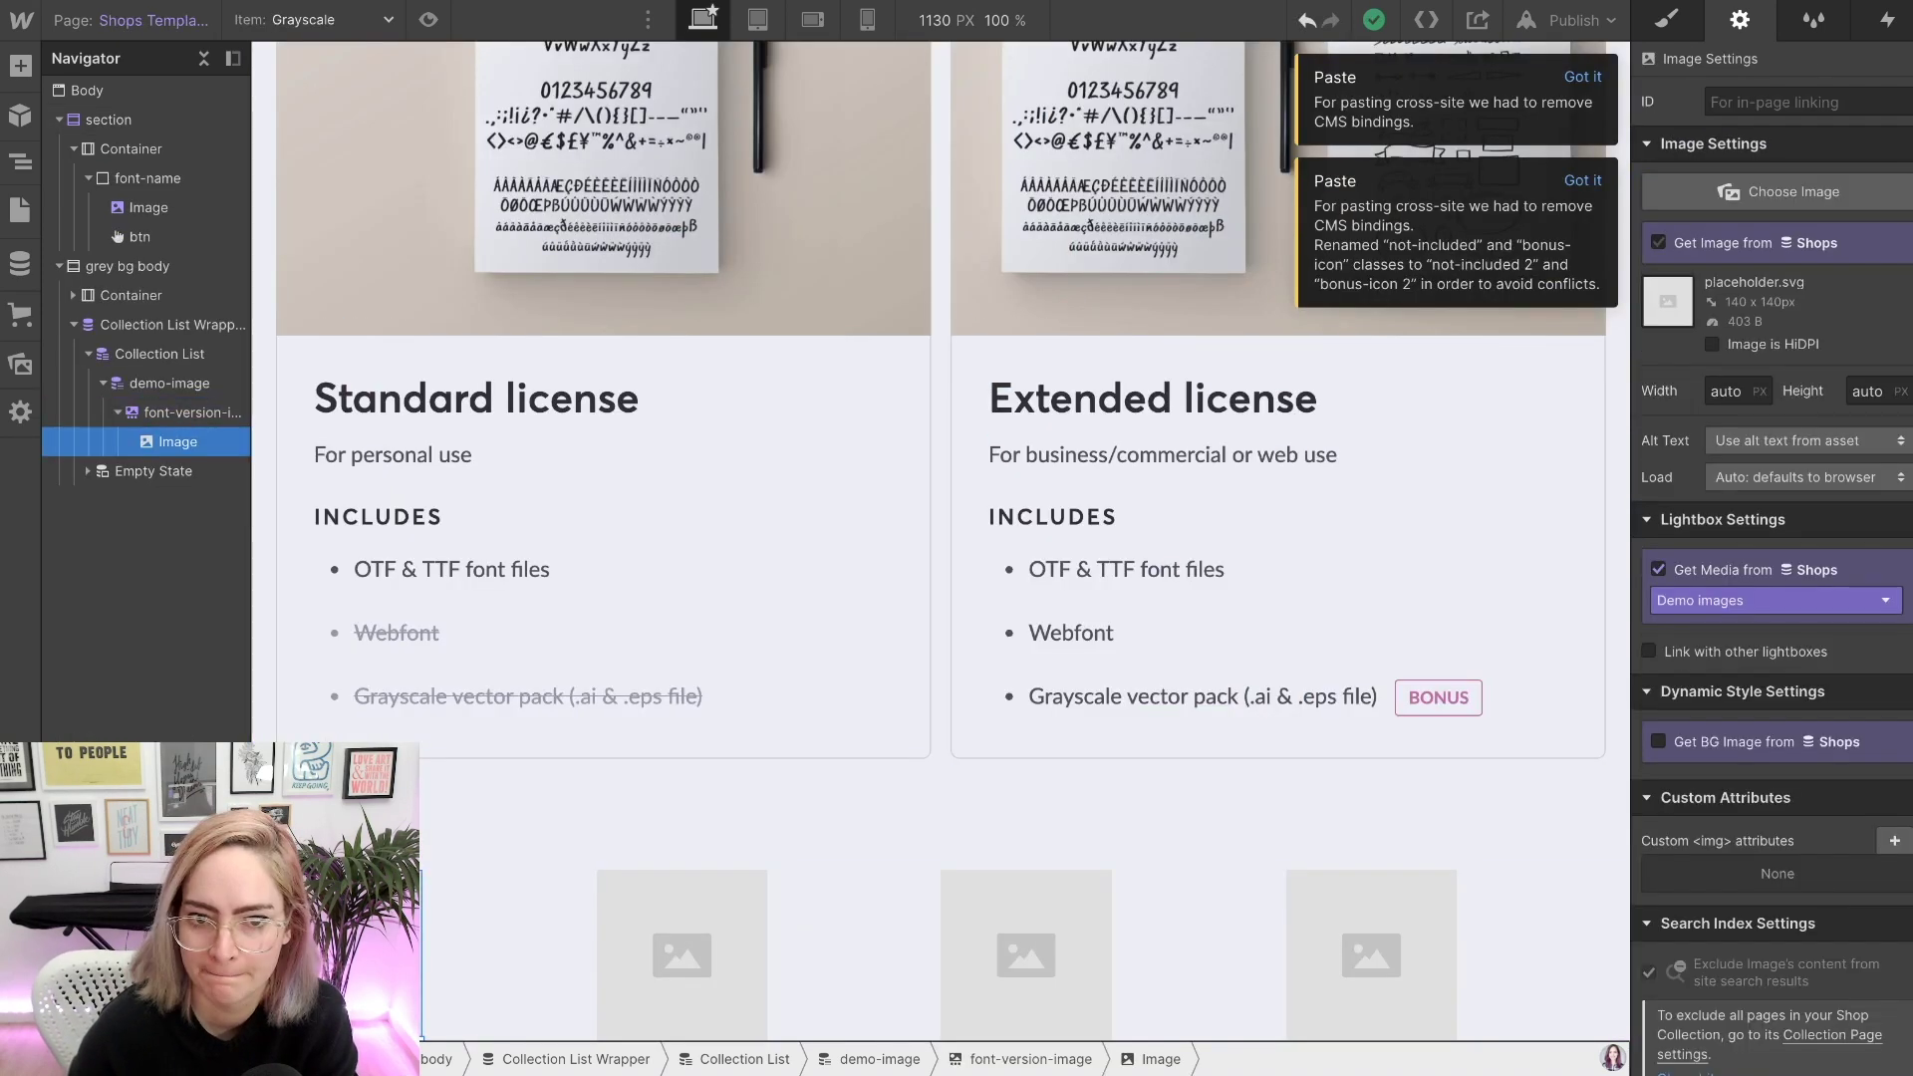
pyautogui.click(1659, 243)
pyautogui.click(1776, 273)
pyautogui.click(1746, 326)
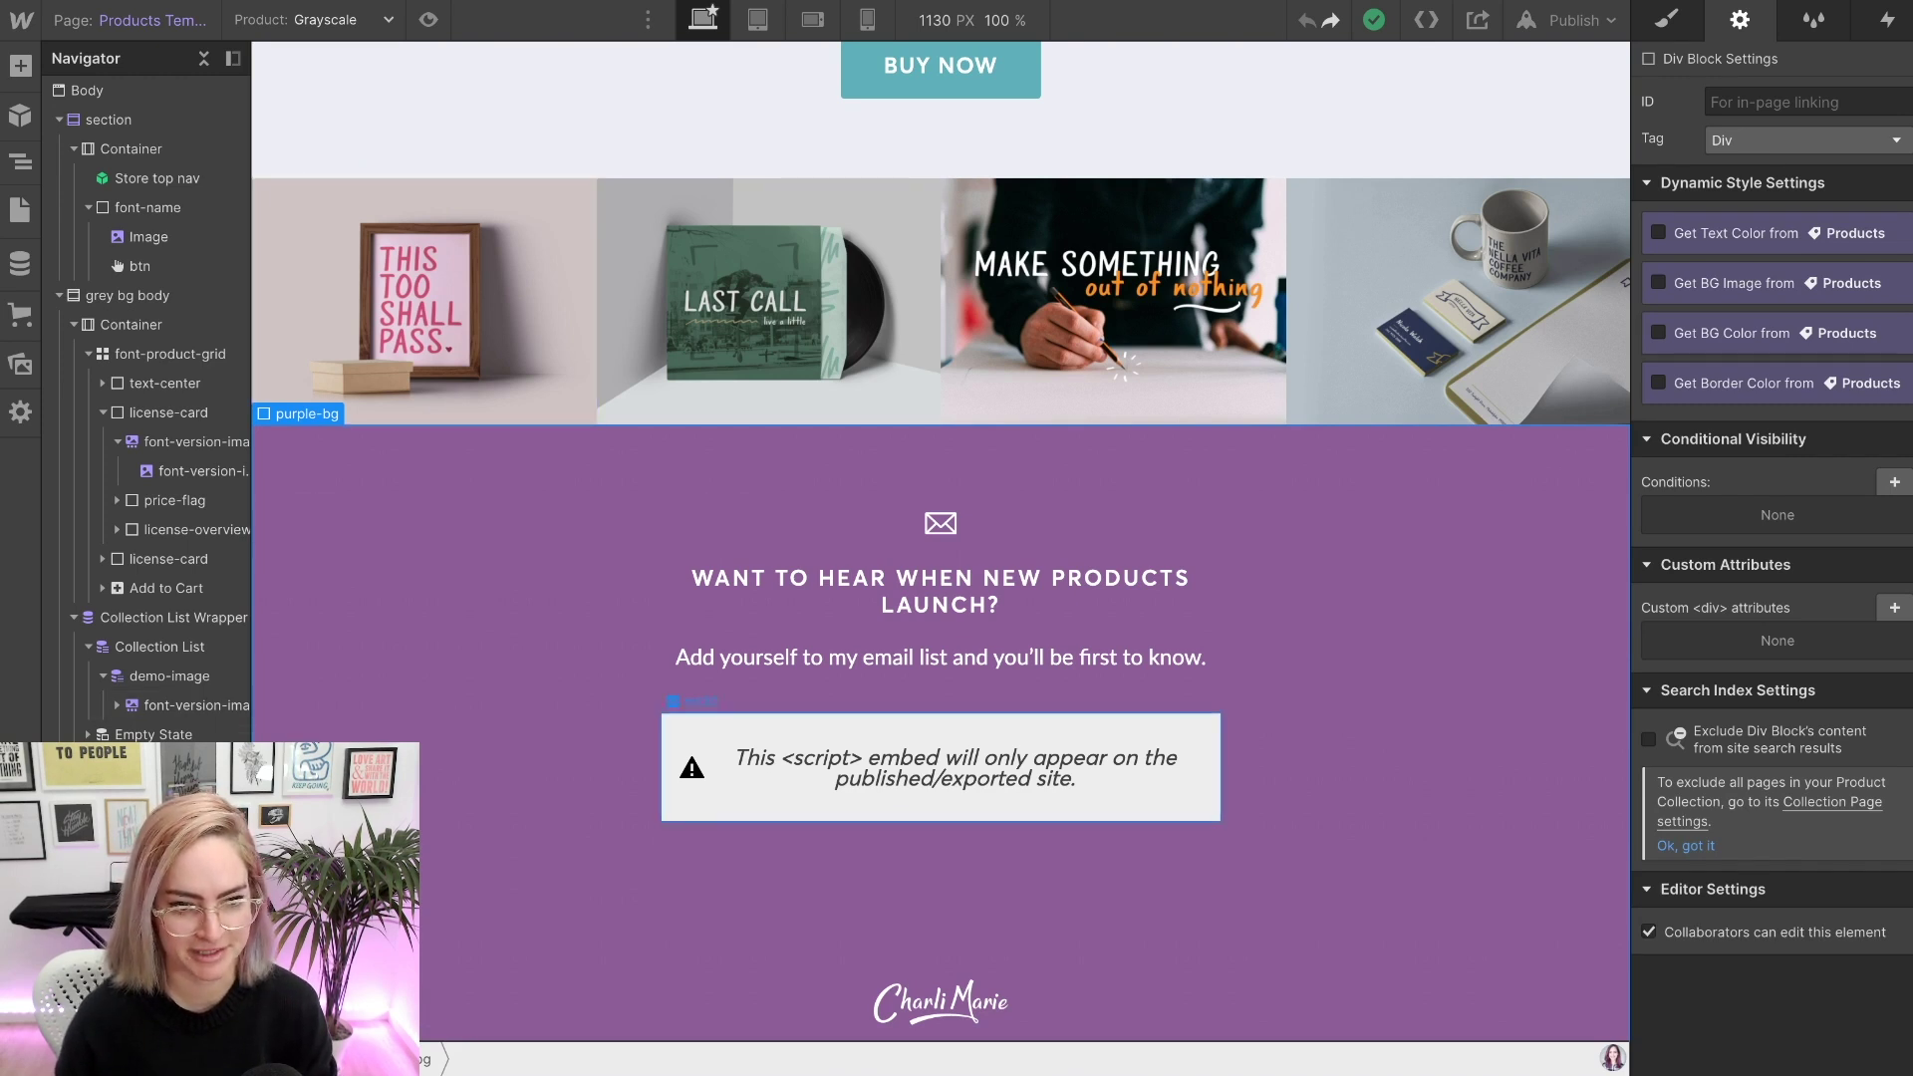
# - Compare the live page's newsletter footer, and paste the Products Template's purple-bg block at the end of the Shops Template's Body
pyautogui.hotkey('ctrl', 'Tab')
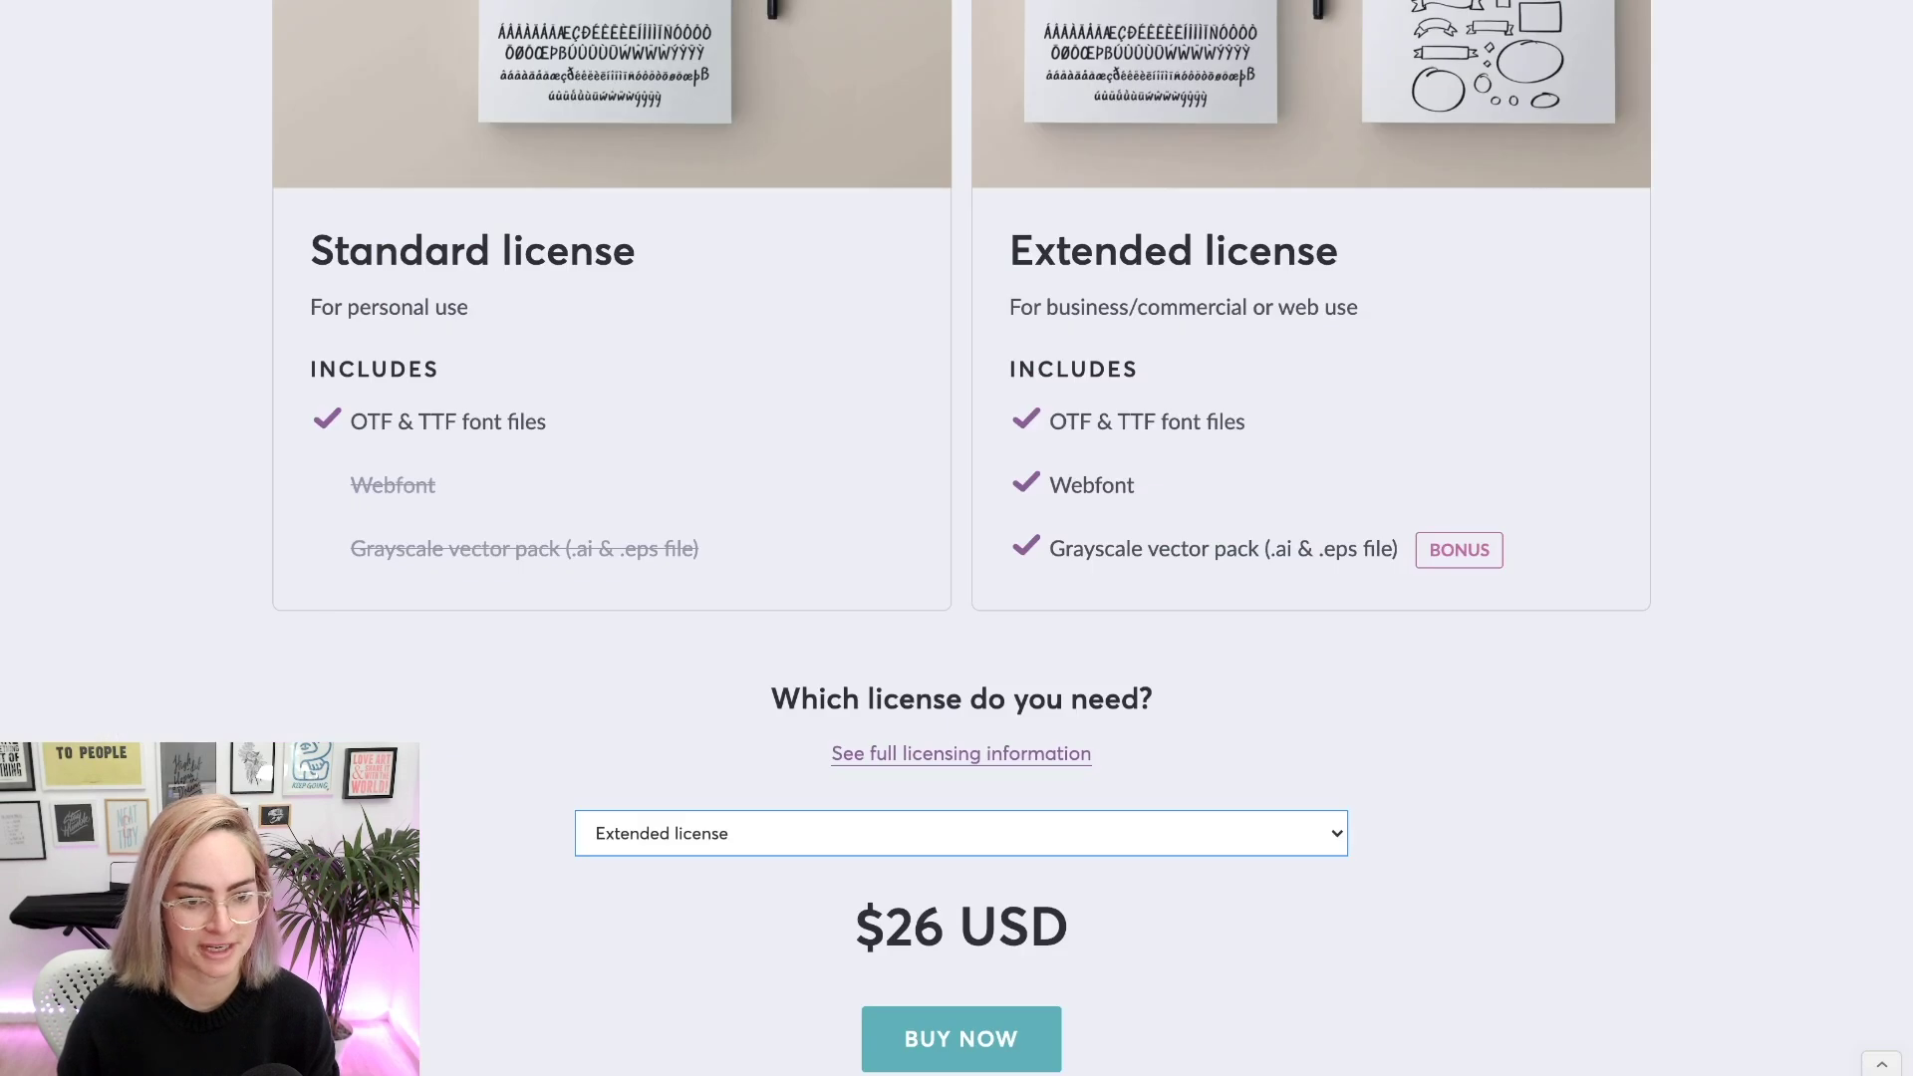
pyautogui.scroll(-15, 957, 538)
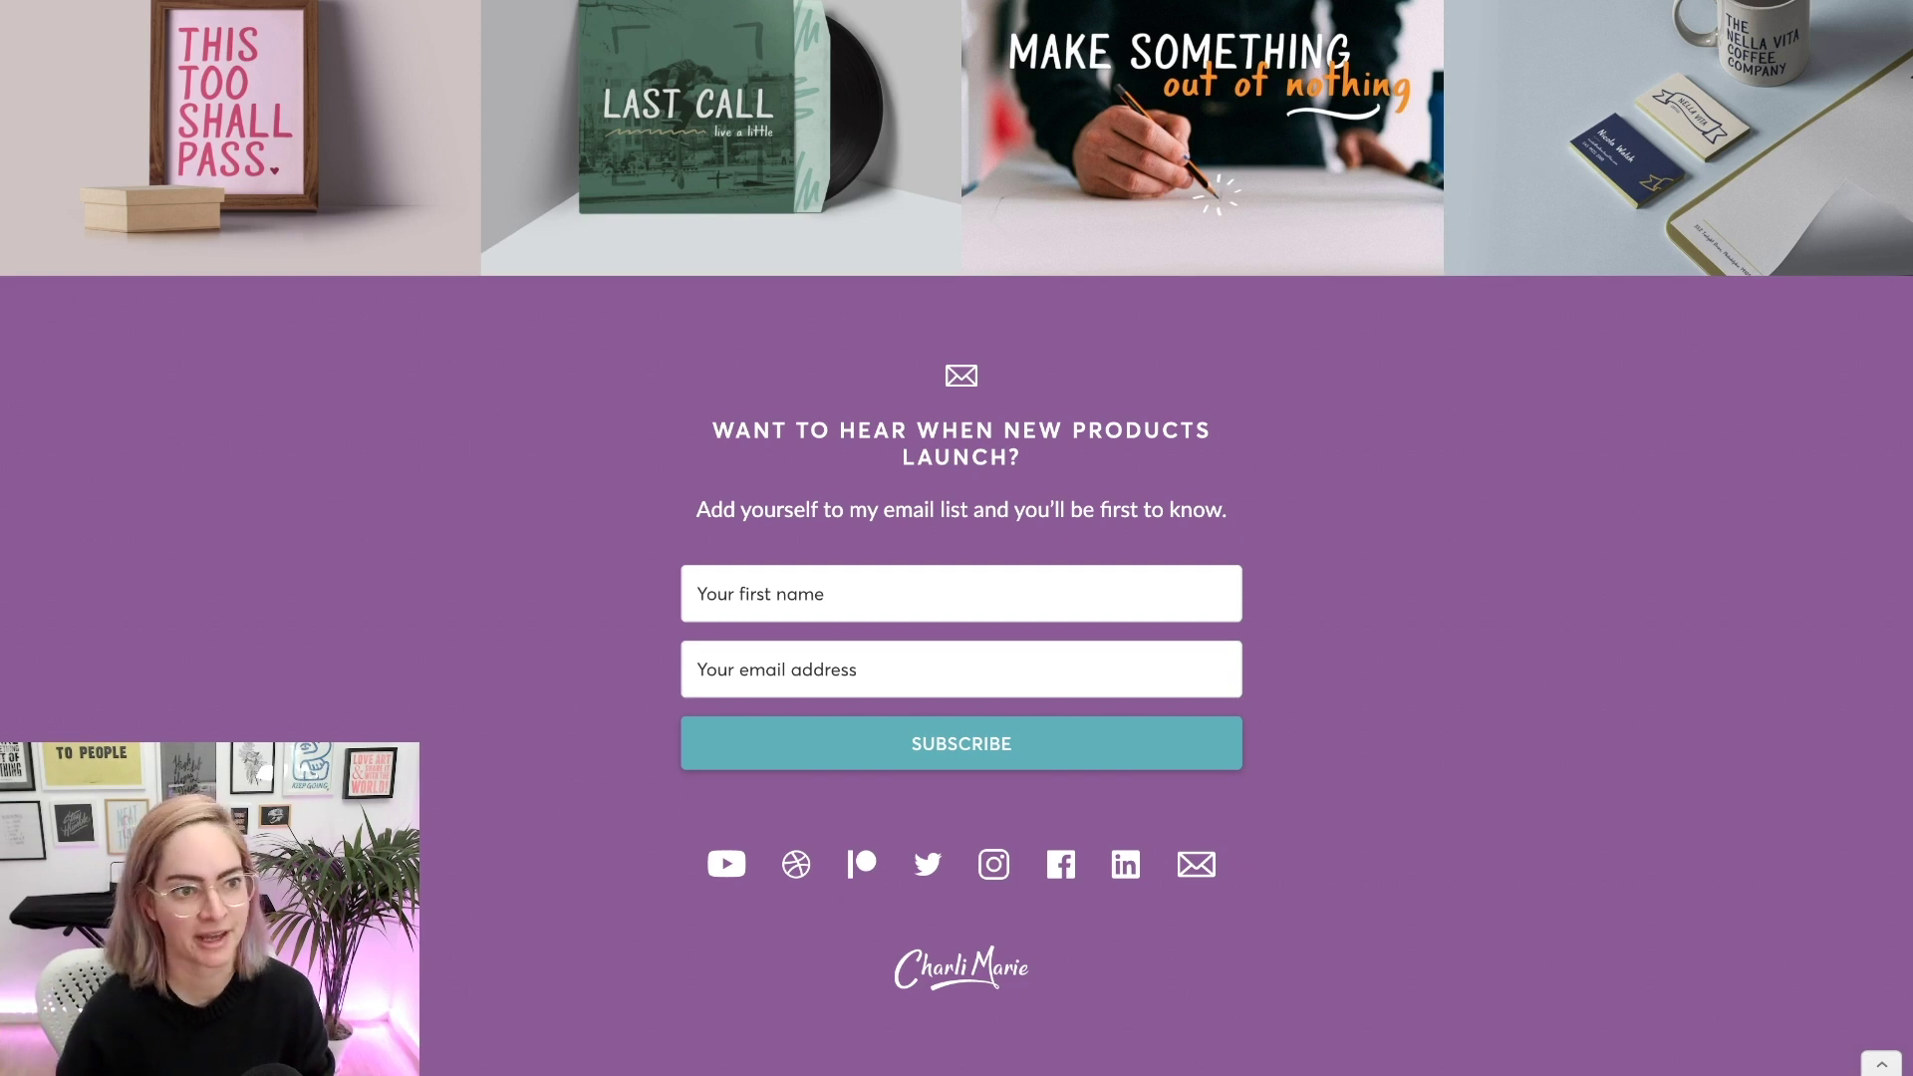
pyautogui.hotkey('ctrl', 'shift', 'Tab')
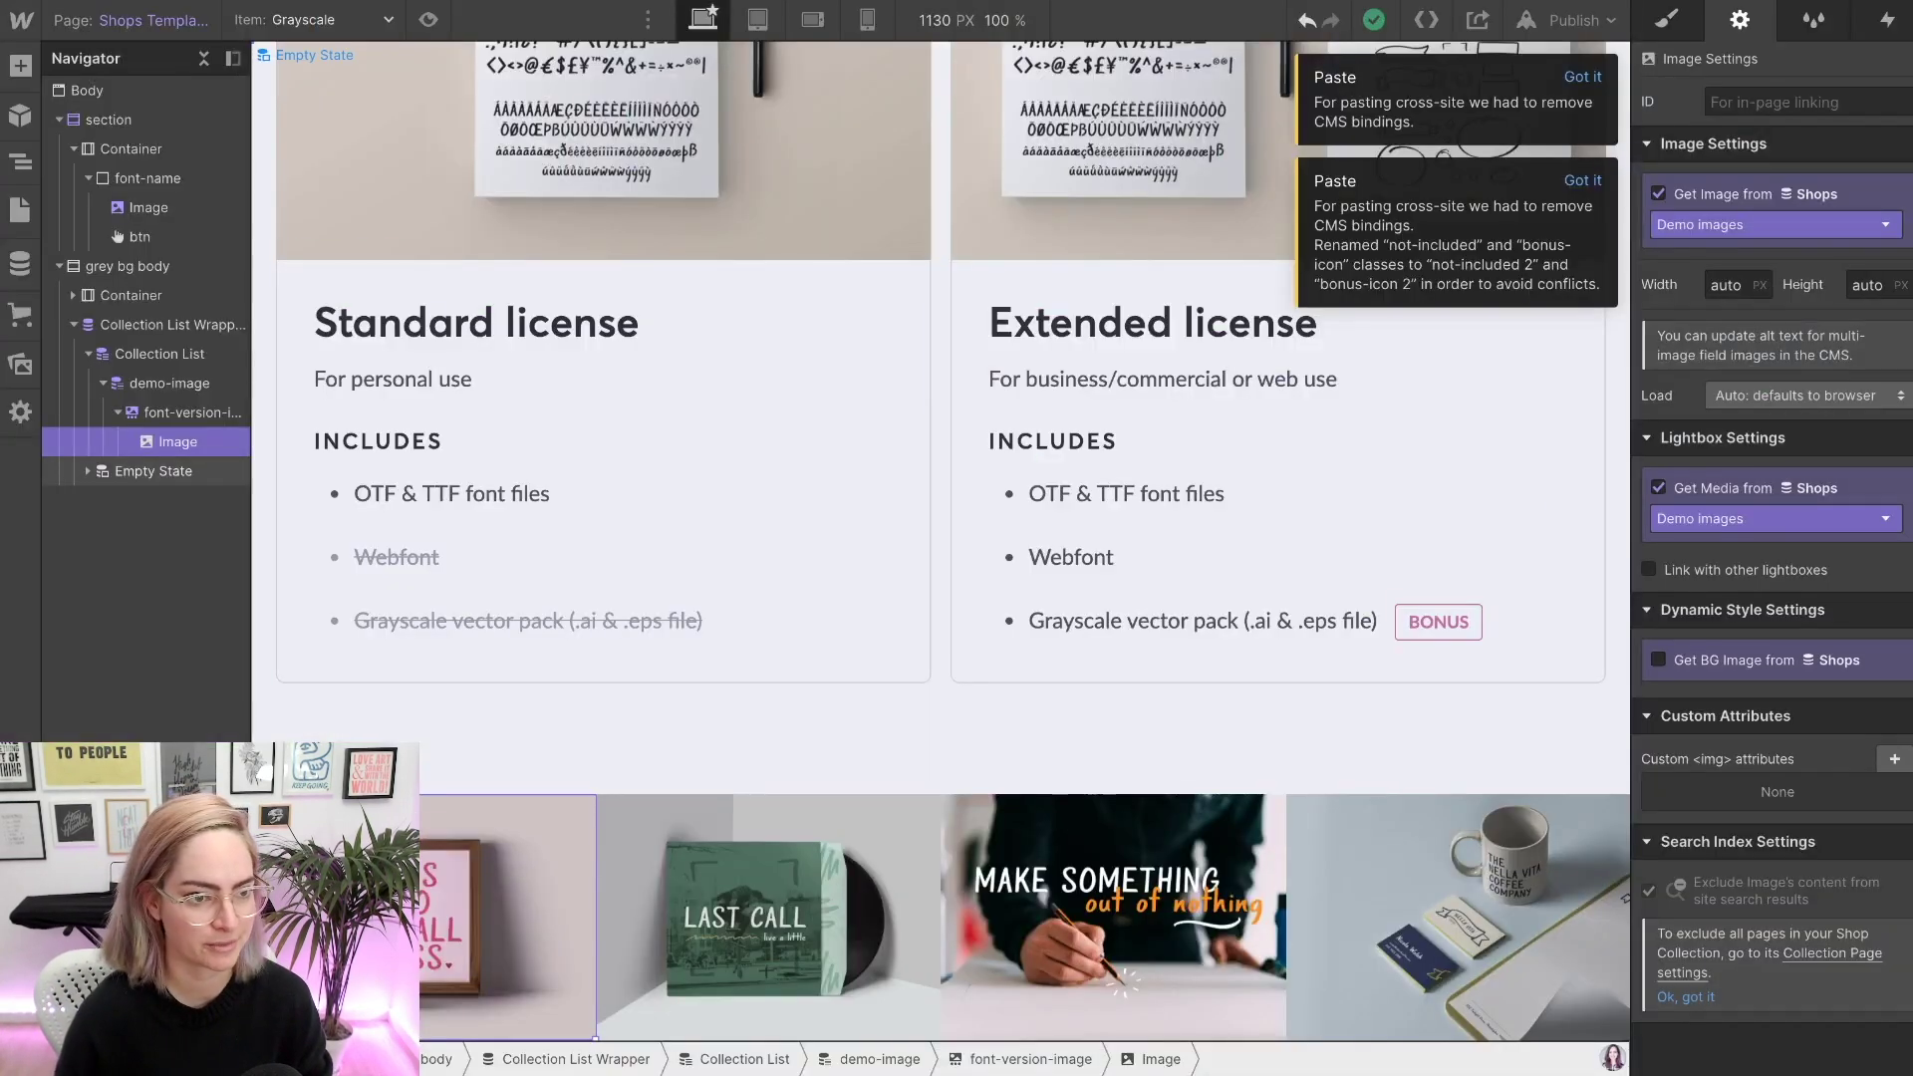
pyautogui.press('Escape')
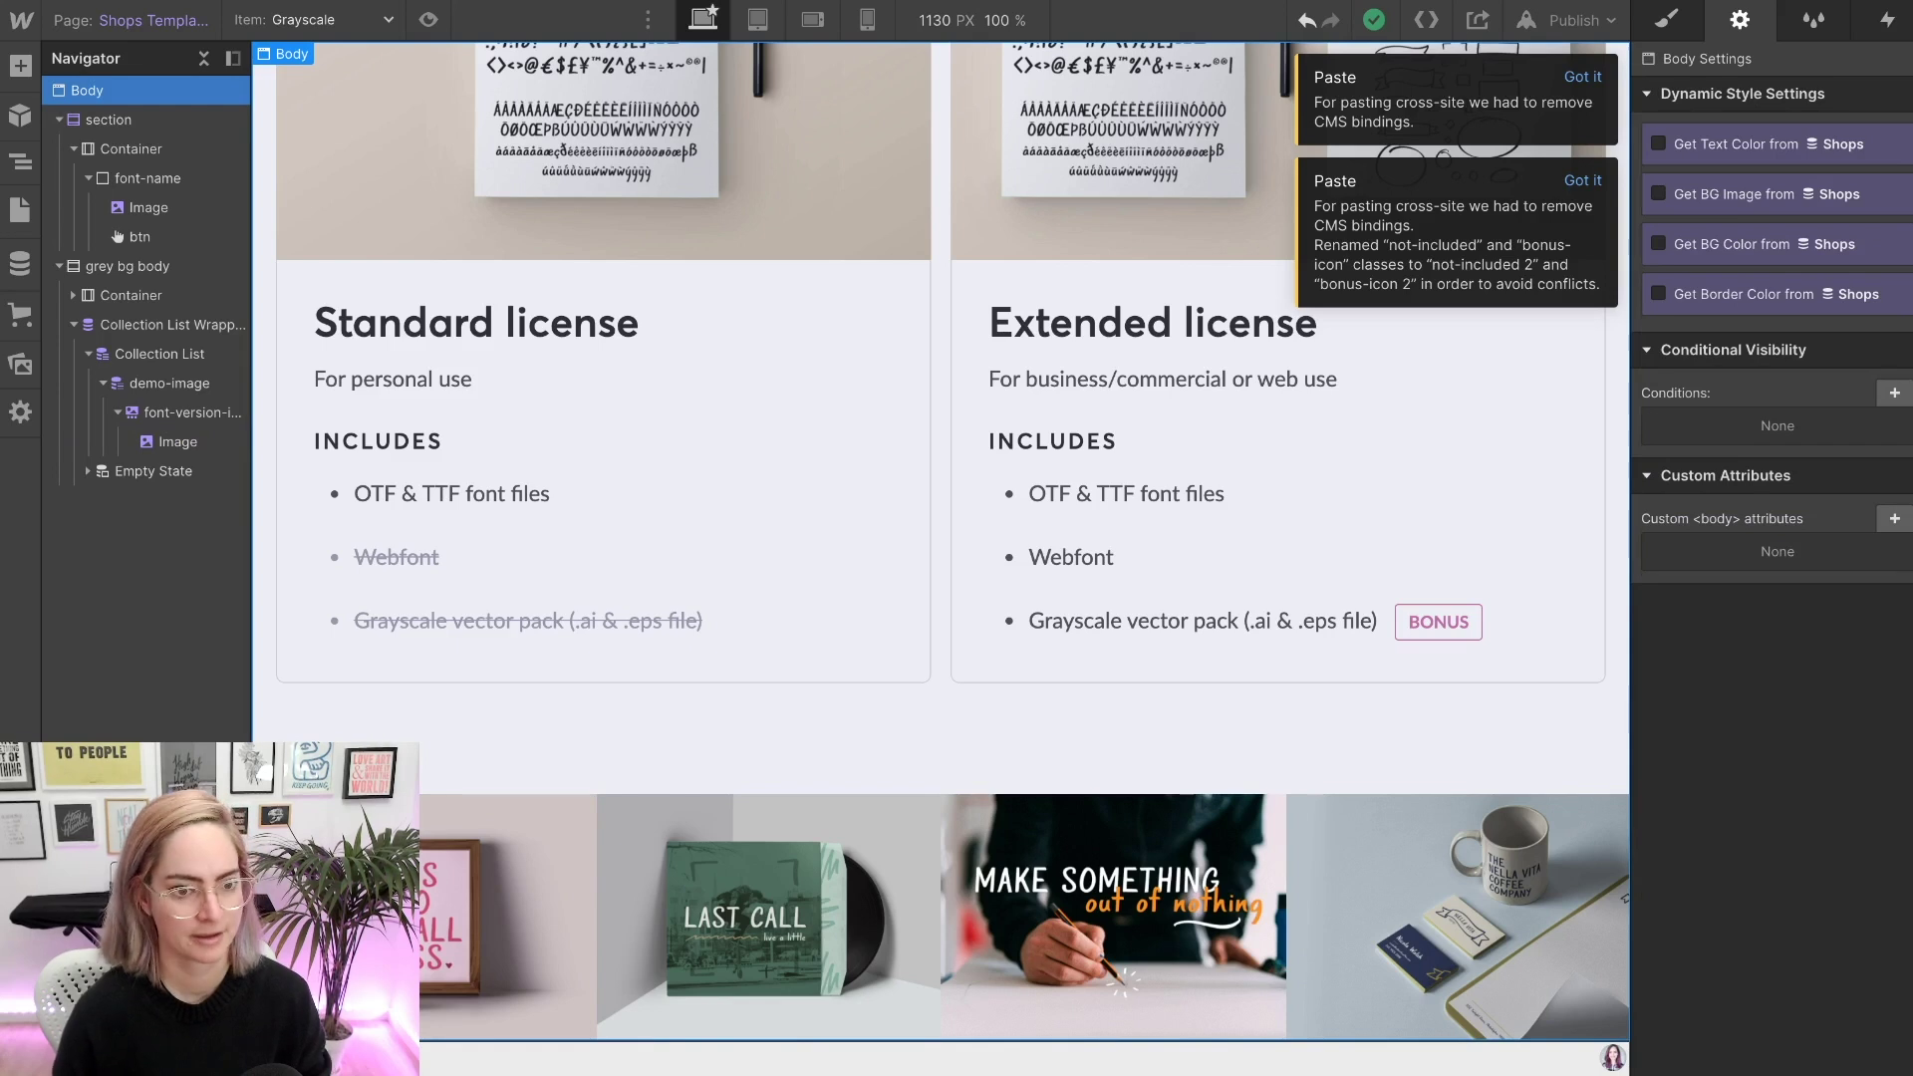
pyautogui.hotkey('ctrl', 'v')
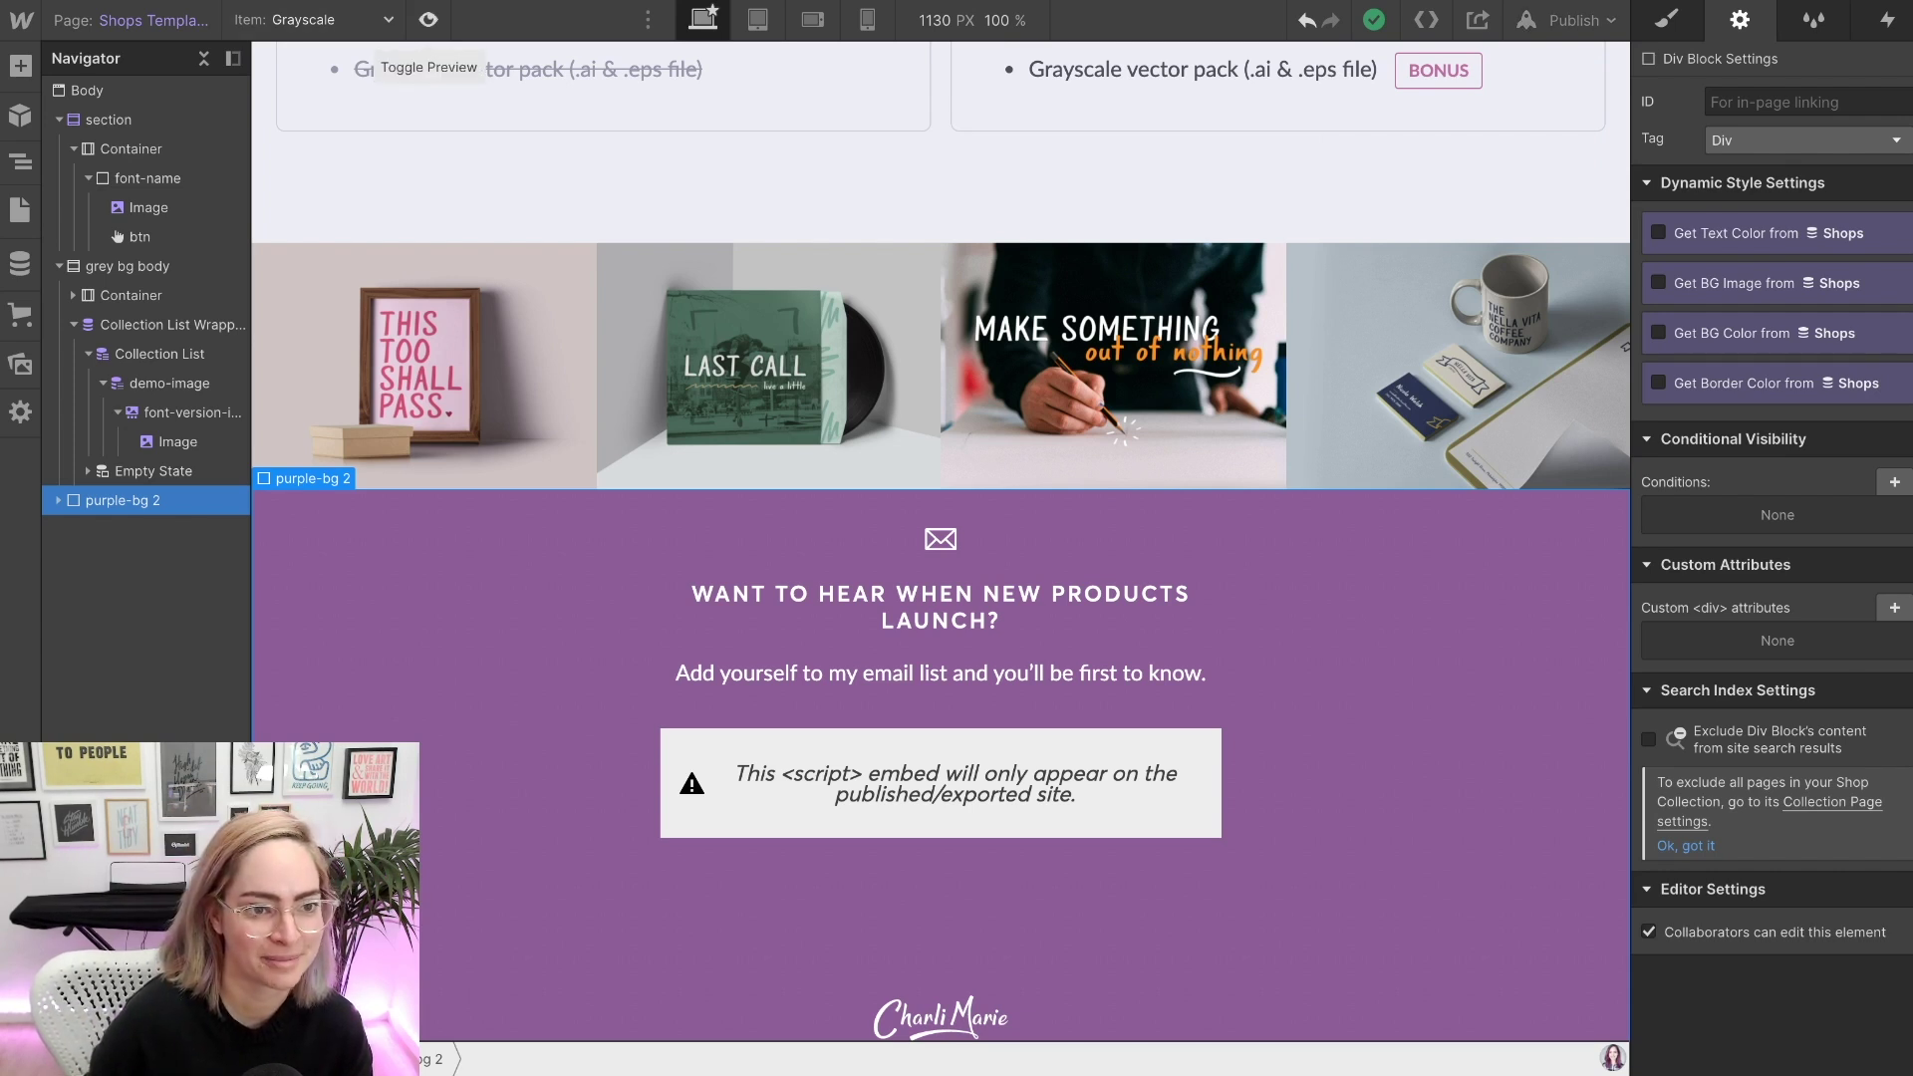
# - Preview the Shops Template page and test the lightboxes of the coffee mug demo image and the Extended license image
pyautogui.click(428, 20)
pyautogui.click(428, 20)
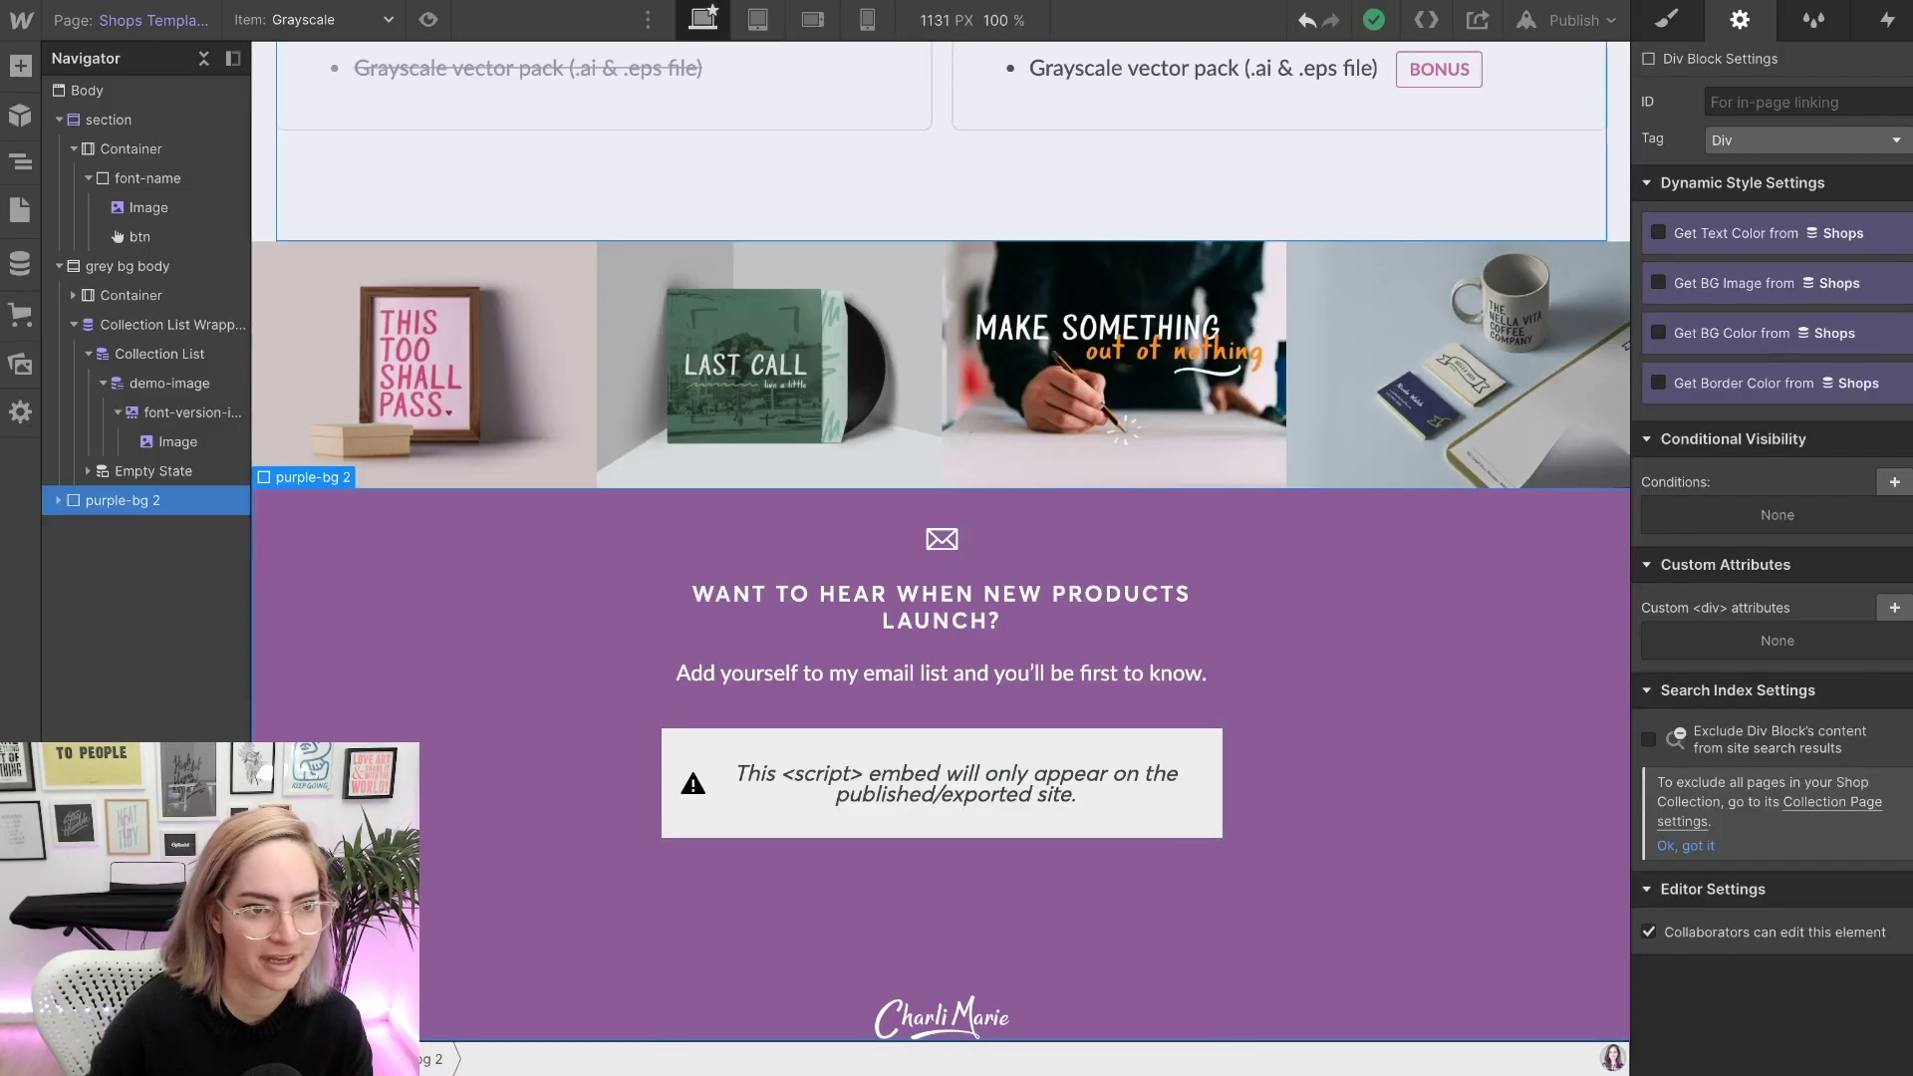
pyautogui.click(429, 20)
pyautogui.scroll(10, 956, 558)
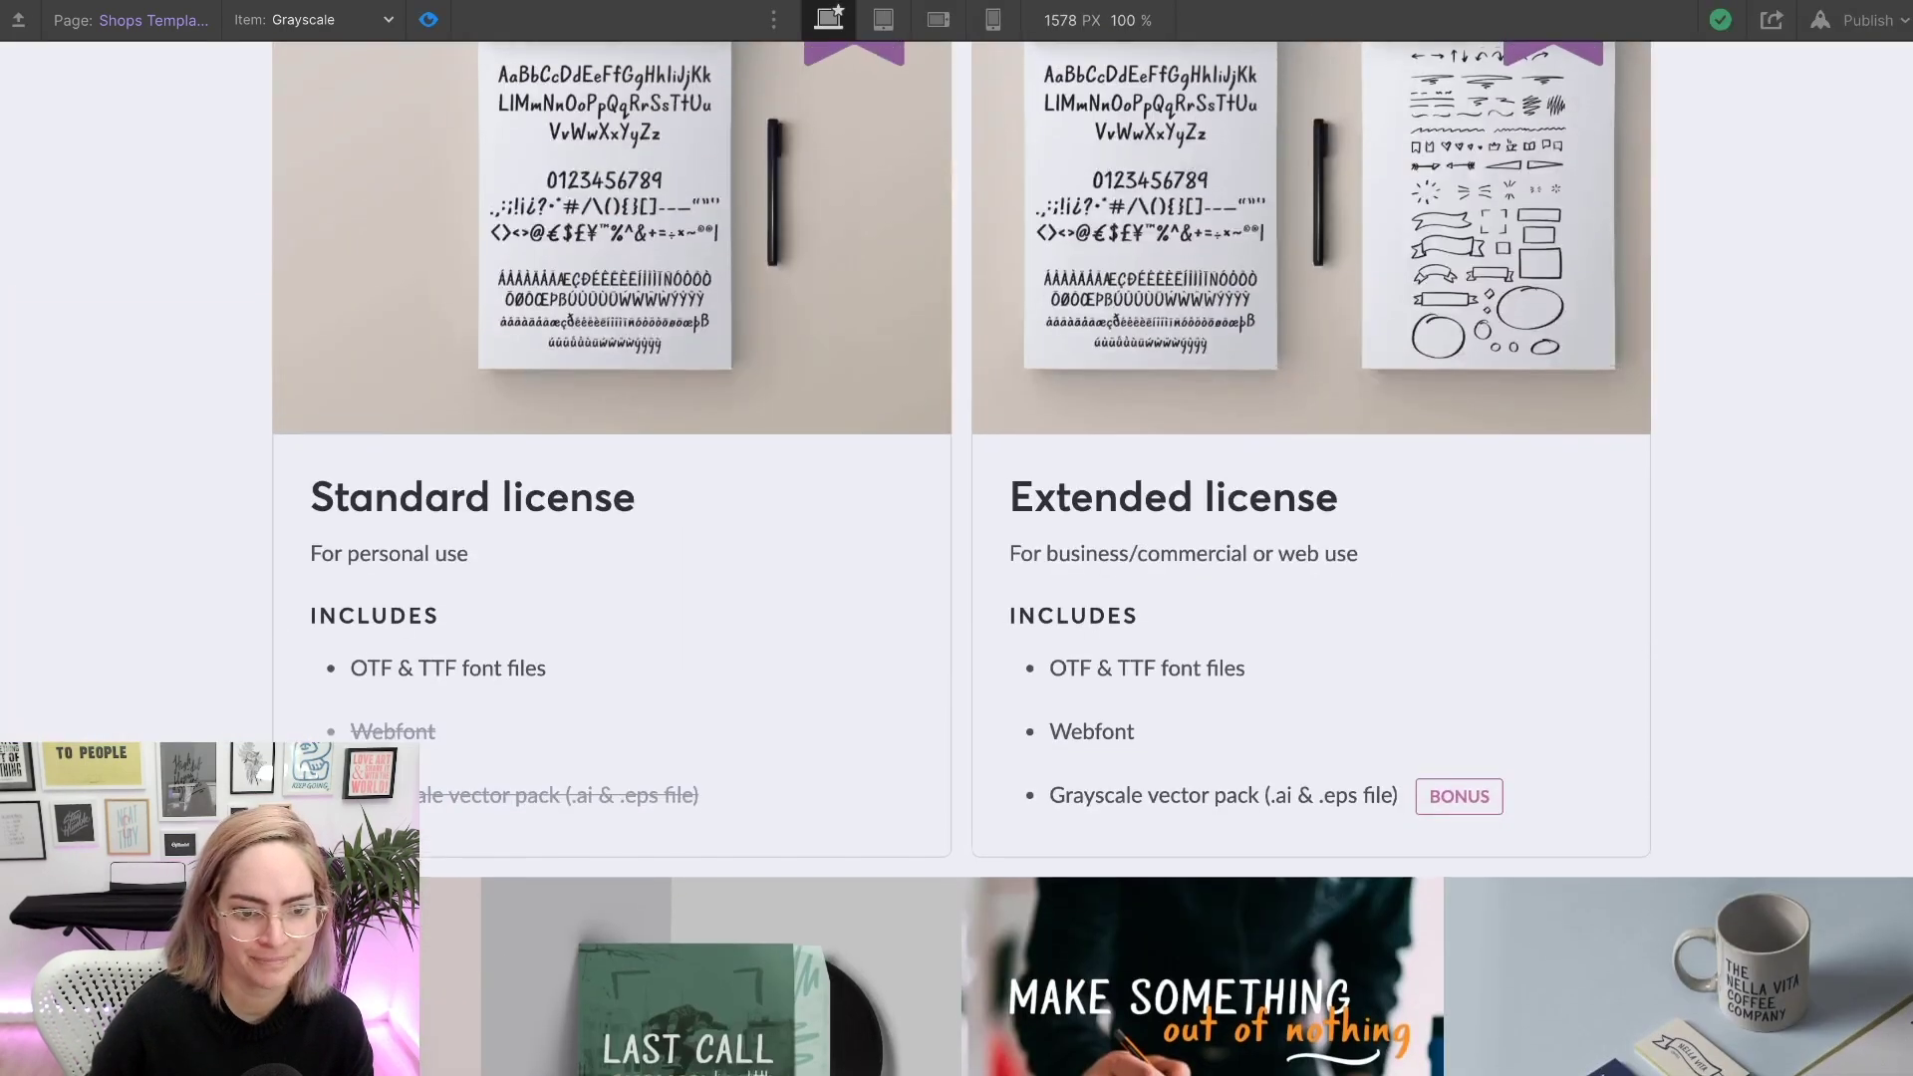
pyautogui.scroll(3, 956, 558)
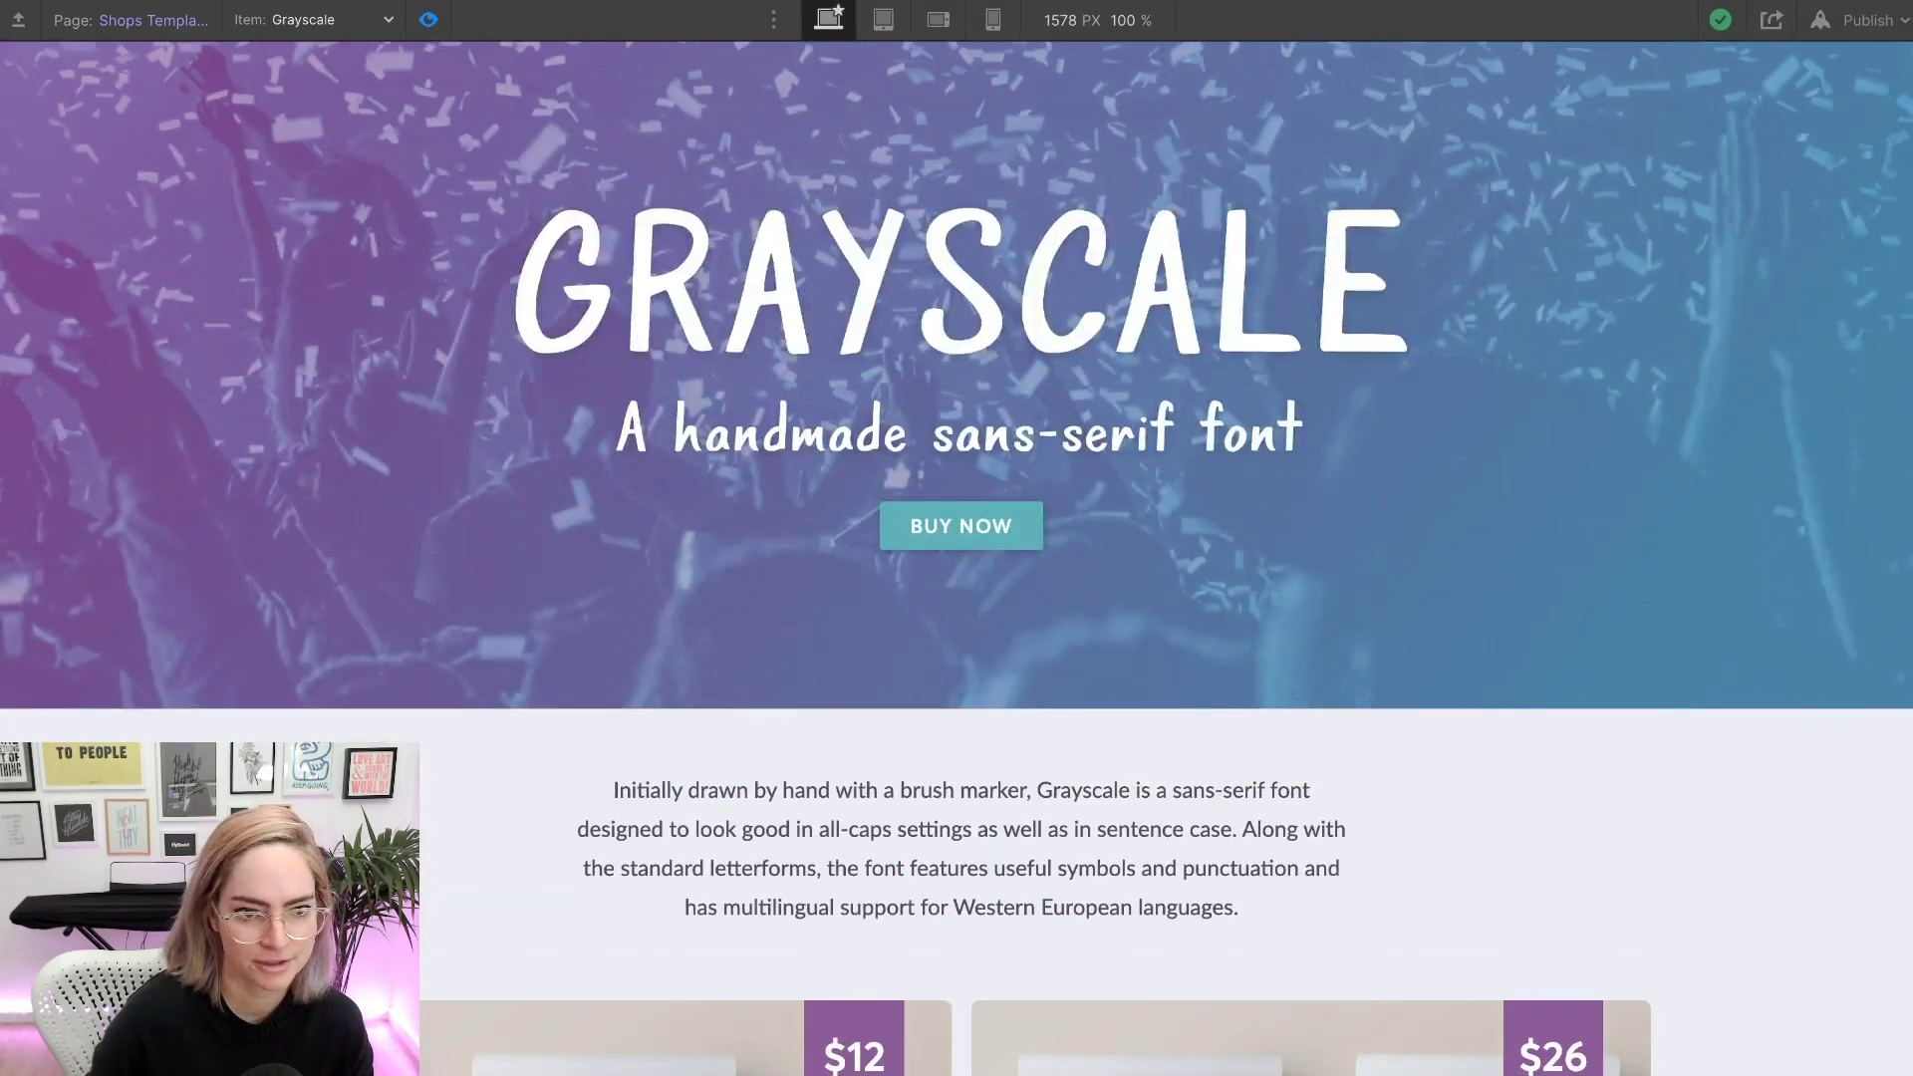
pyautogui.scroll(-15, 956, 558)
pyautogui.click(1579, 637)
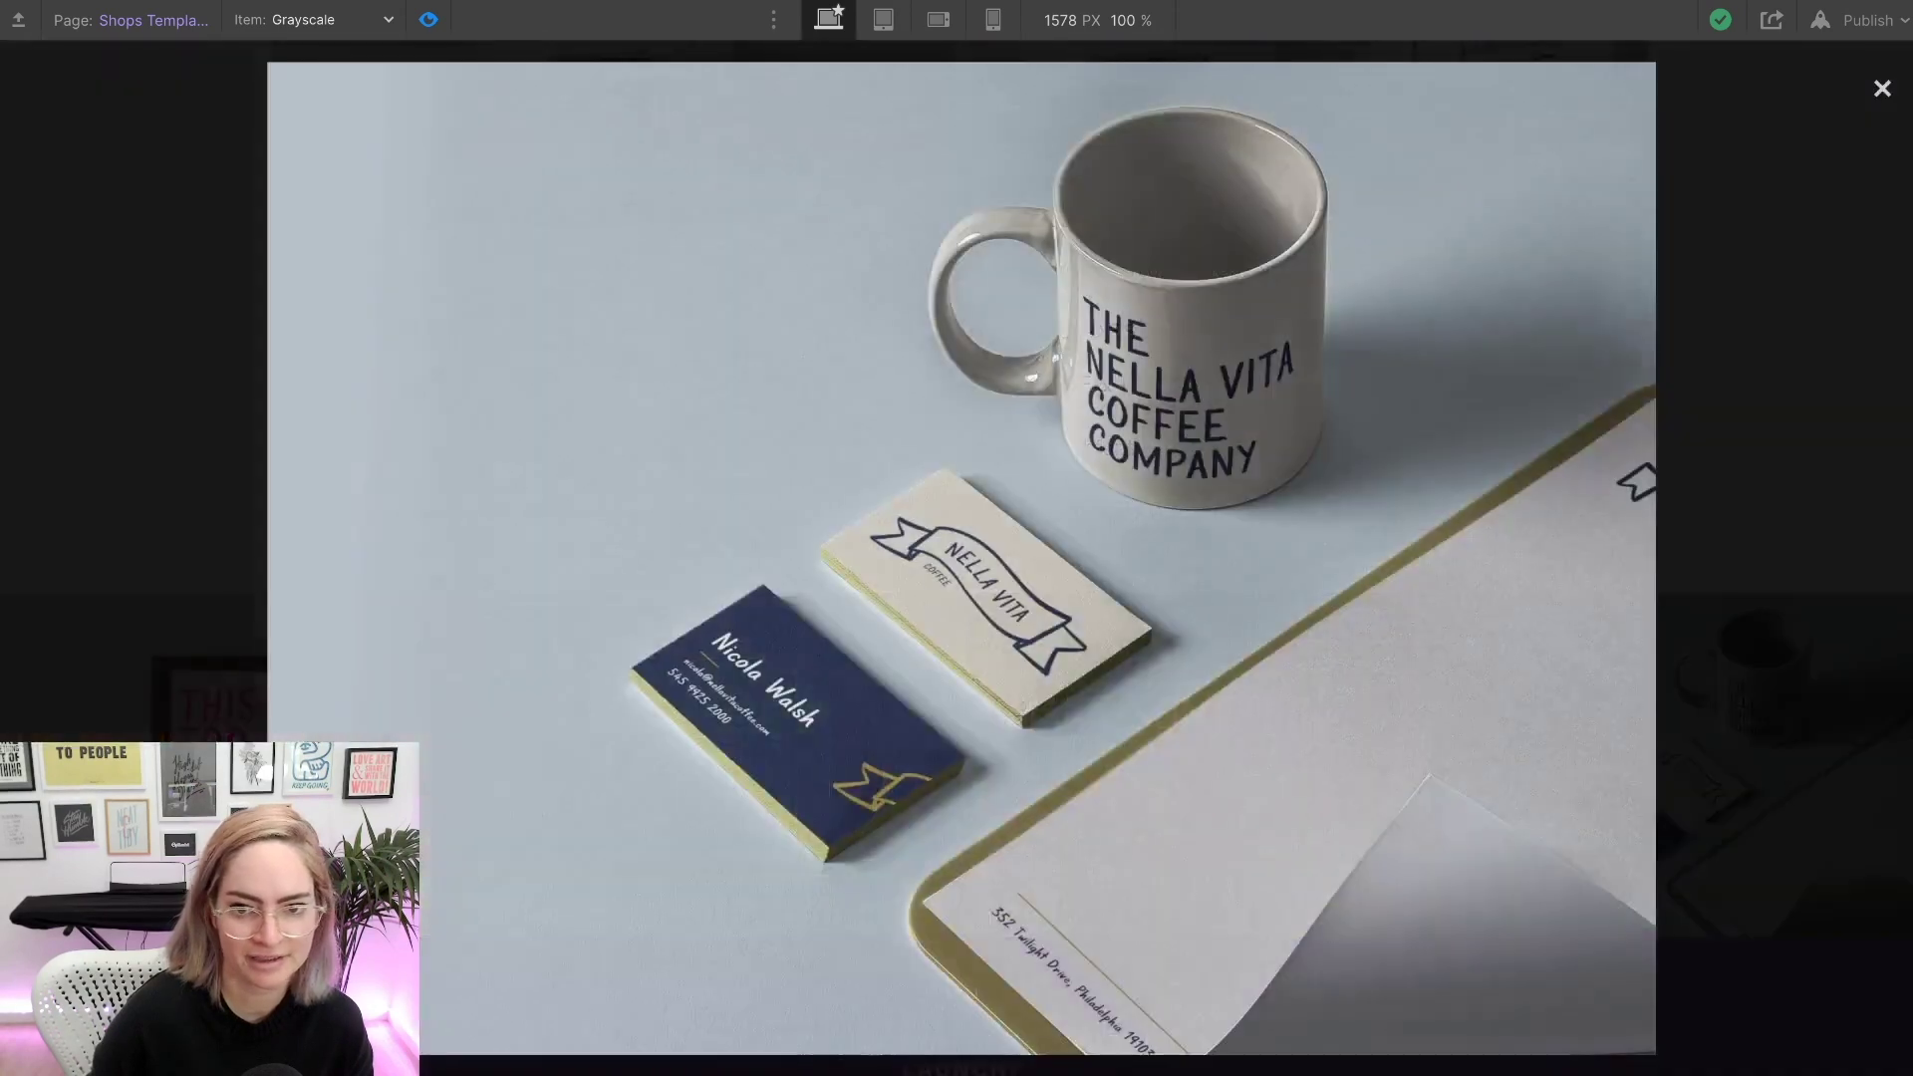
pyautogui.click(1883, 88)
pyautogui.scroll(7, 1310, 399)
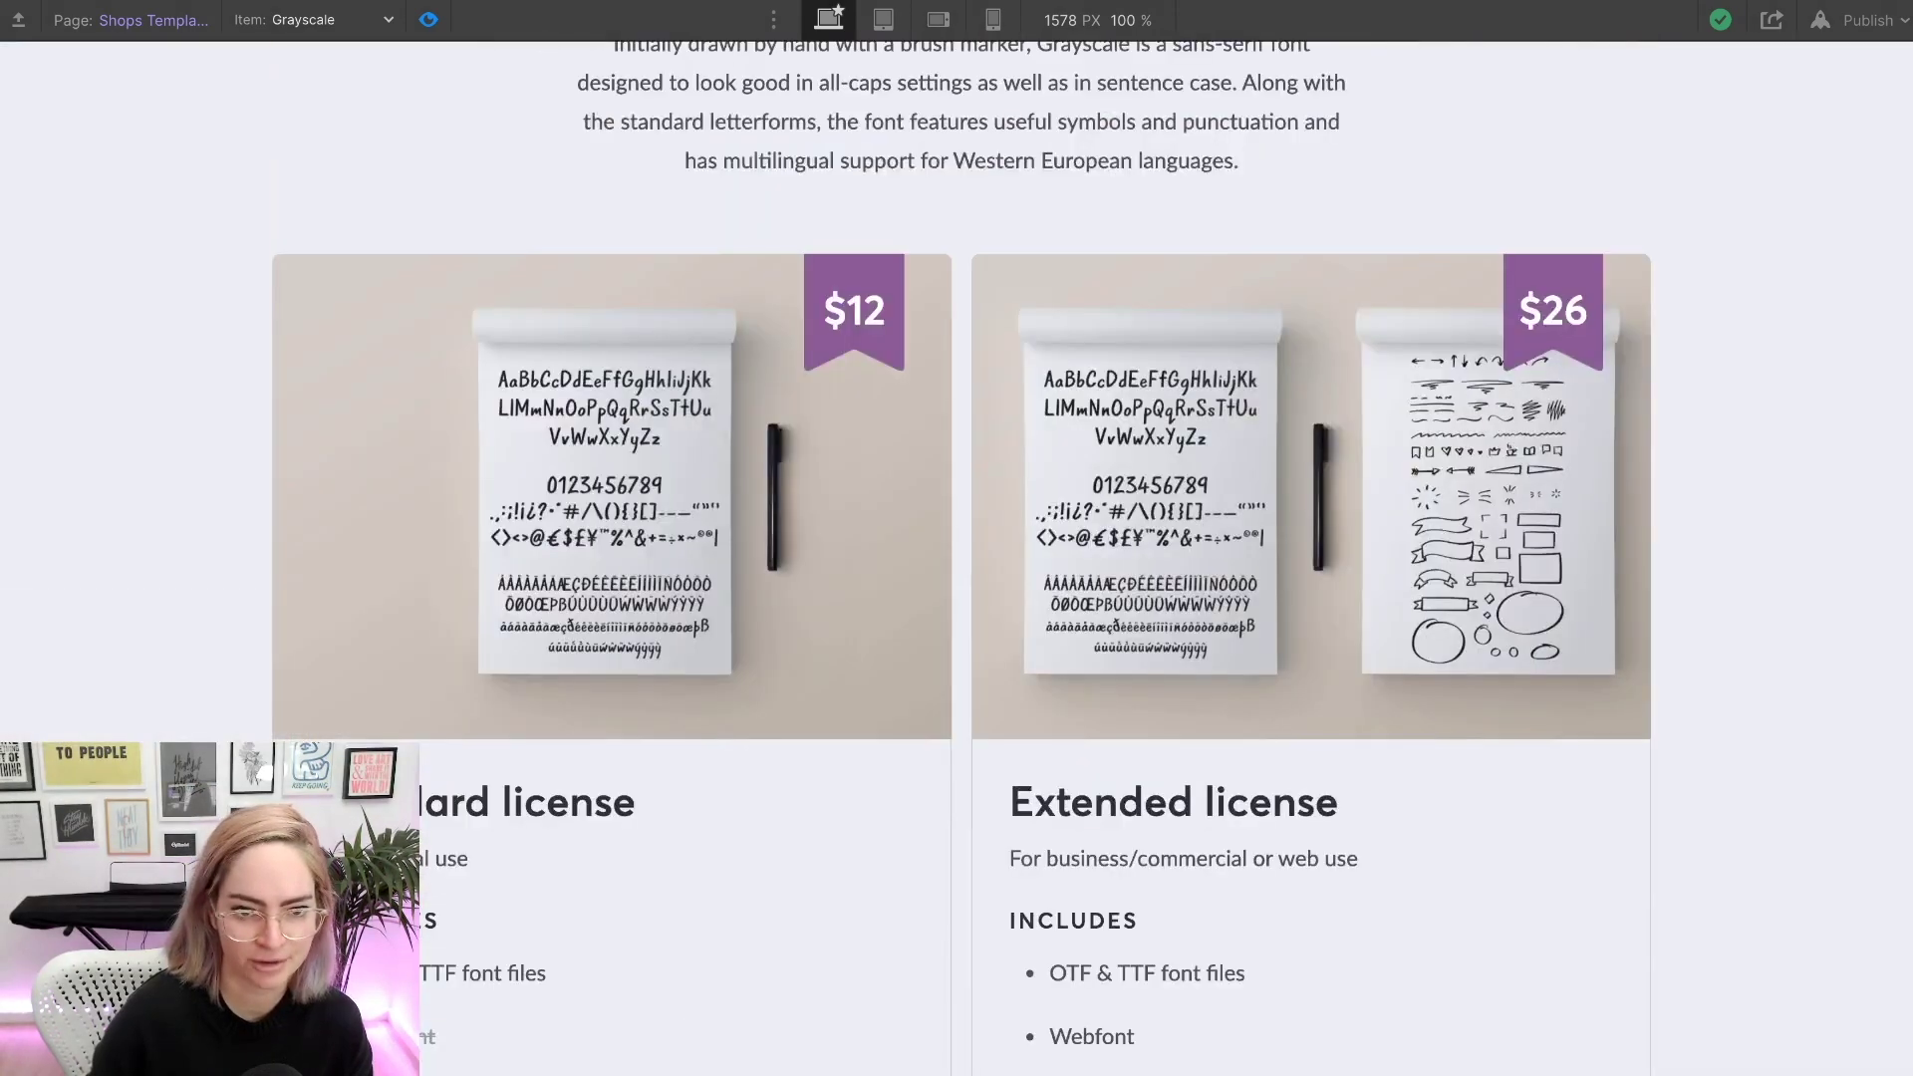
pyautogui.click(1310, 489)
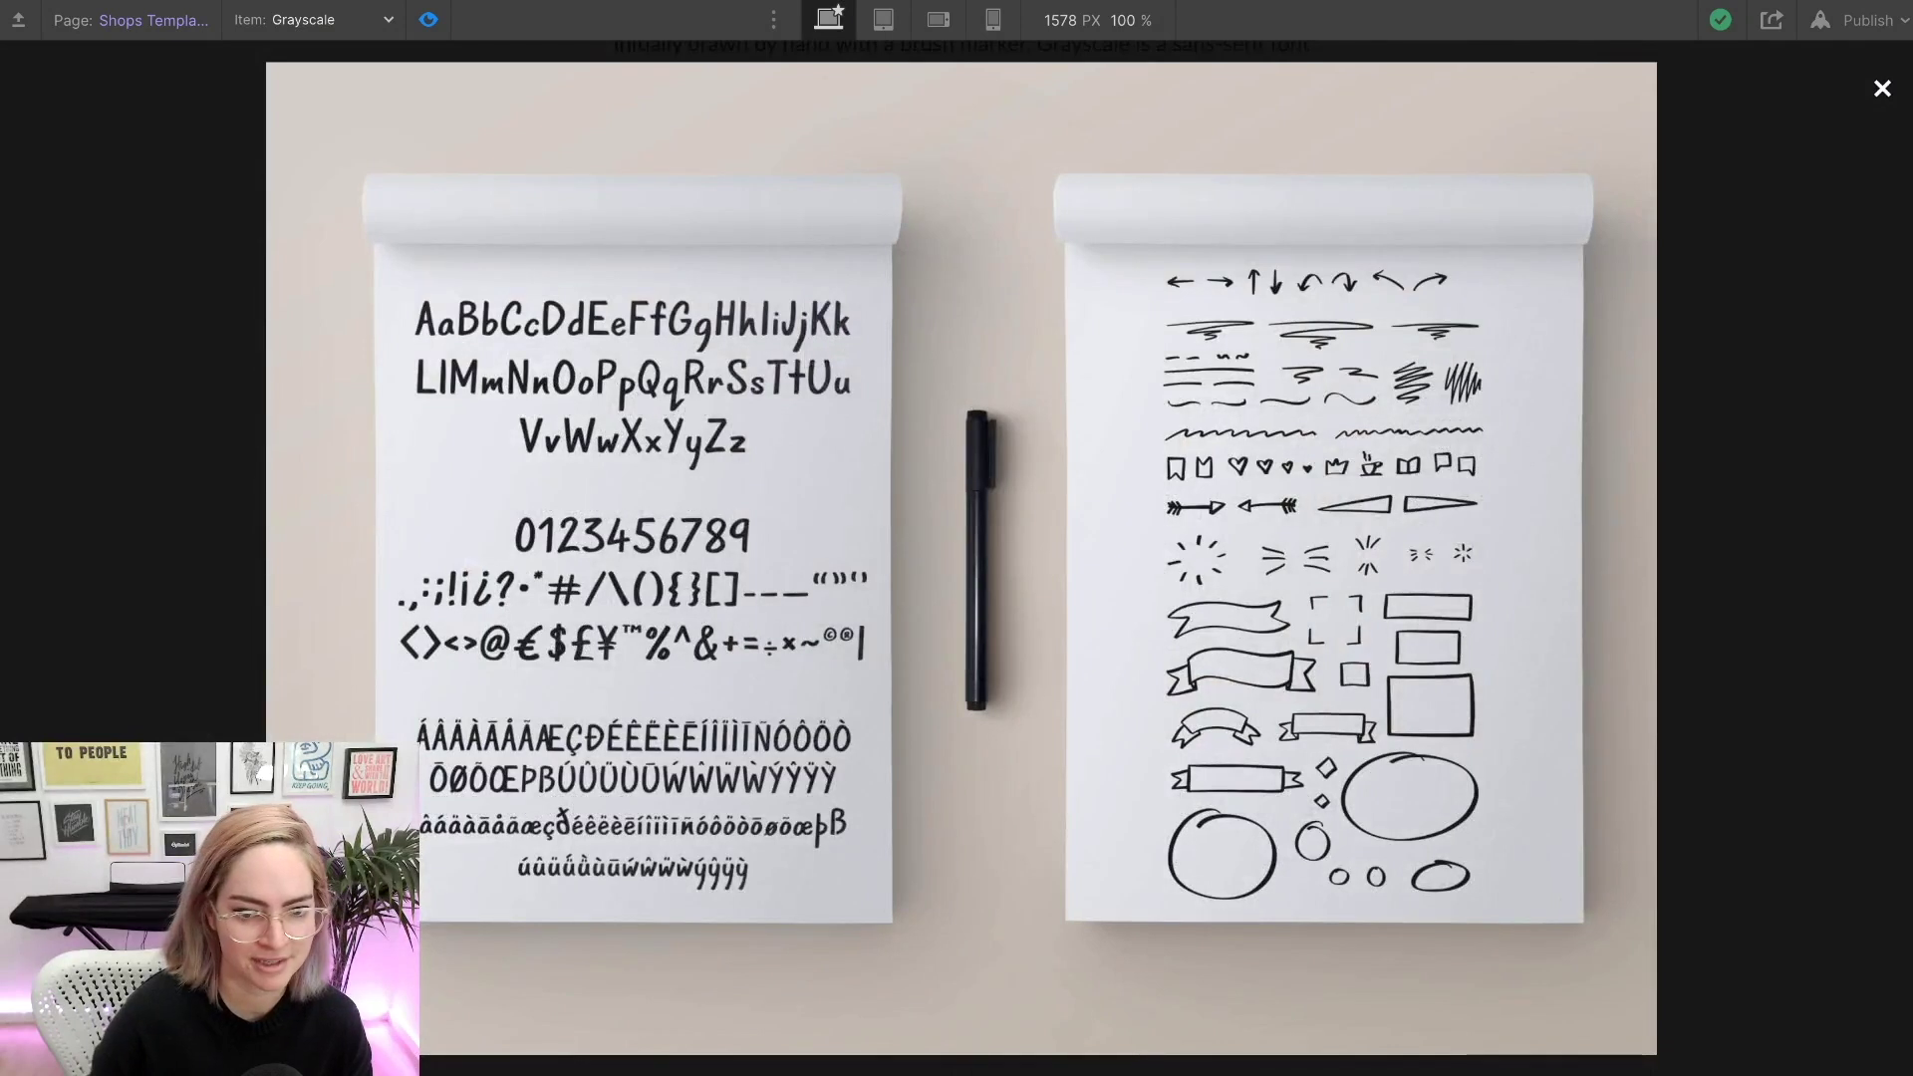
pyautogui.press('Escape')
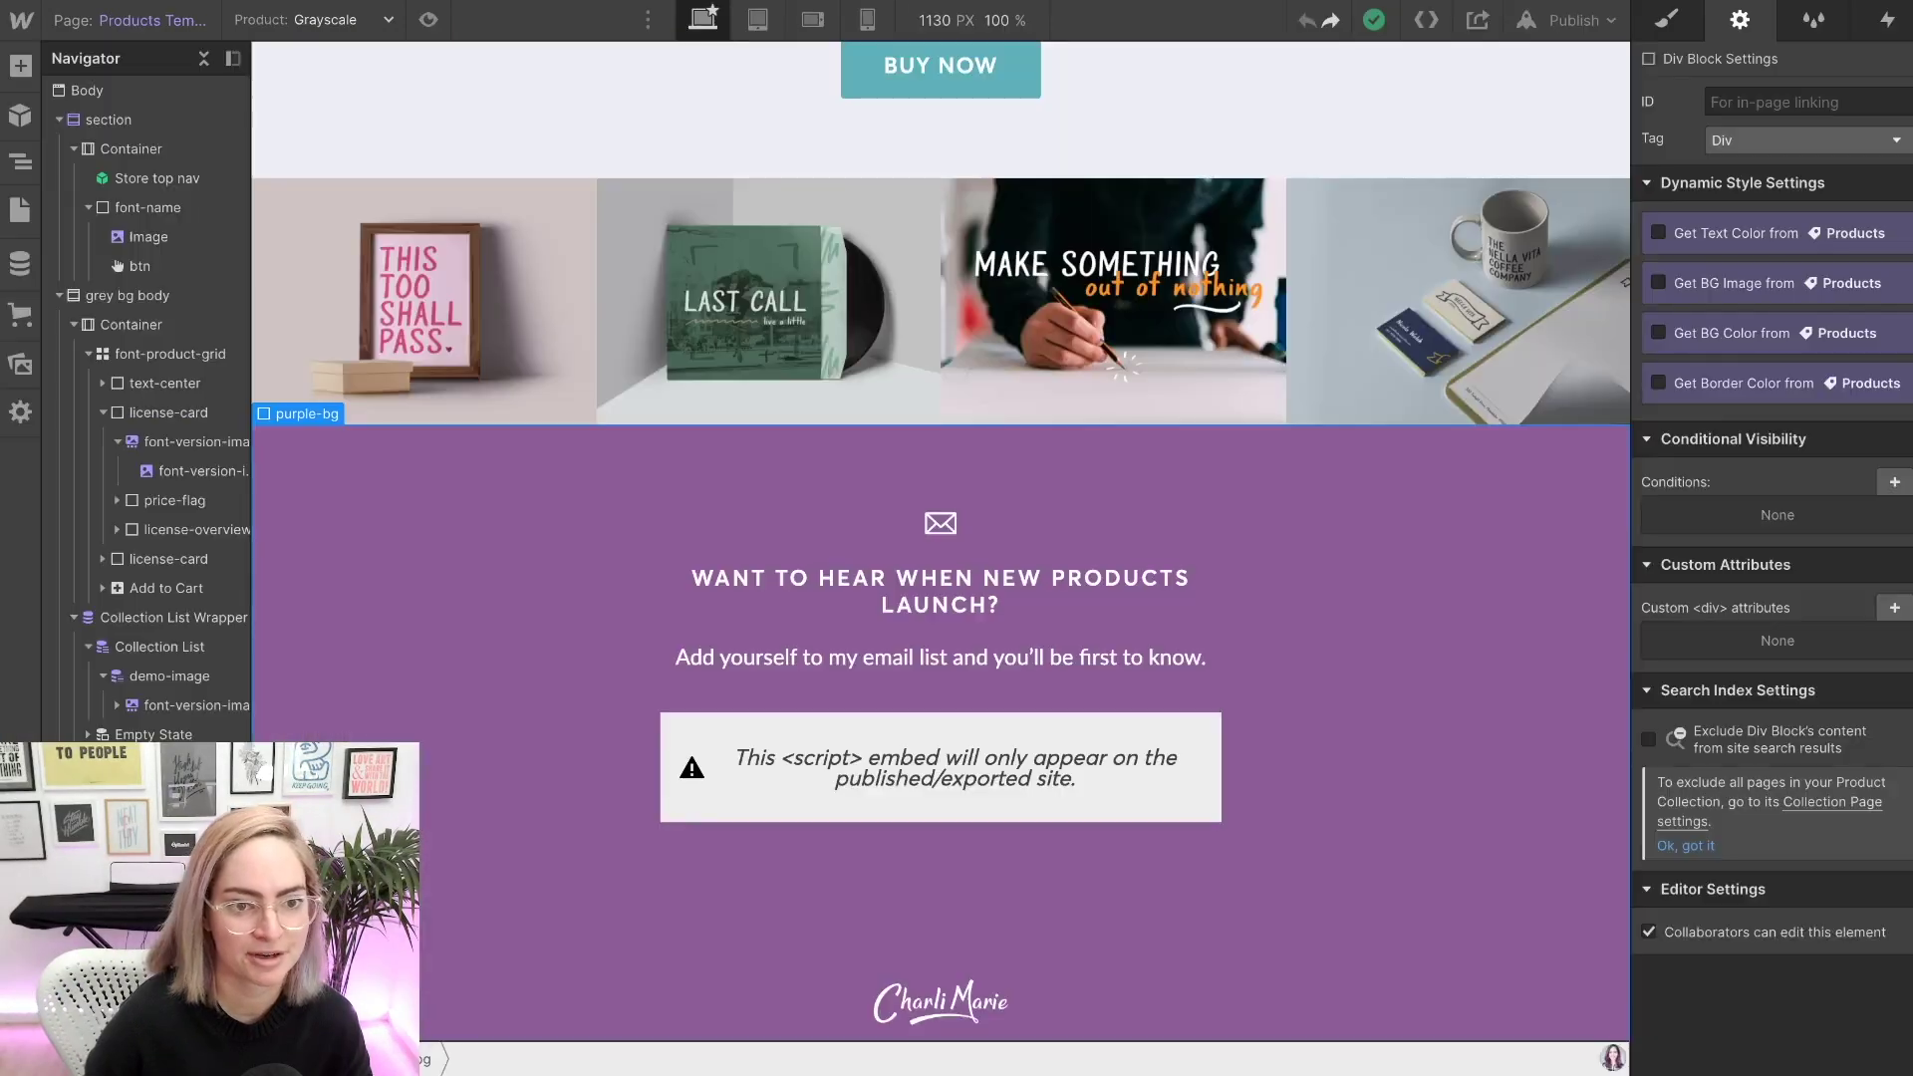
# - Examine the Products Template's license question and Option List settings and styles, comparing the live Grayscale page and the ConvertKit product's share link
pyautogui.scroll(5, 941, 498)
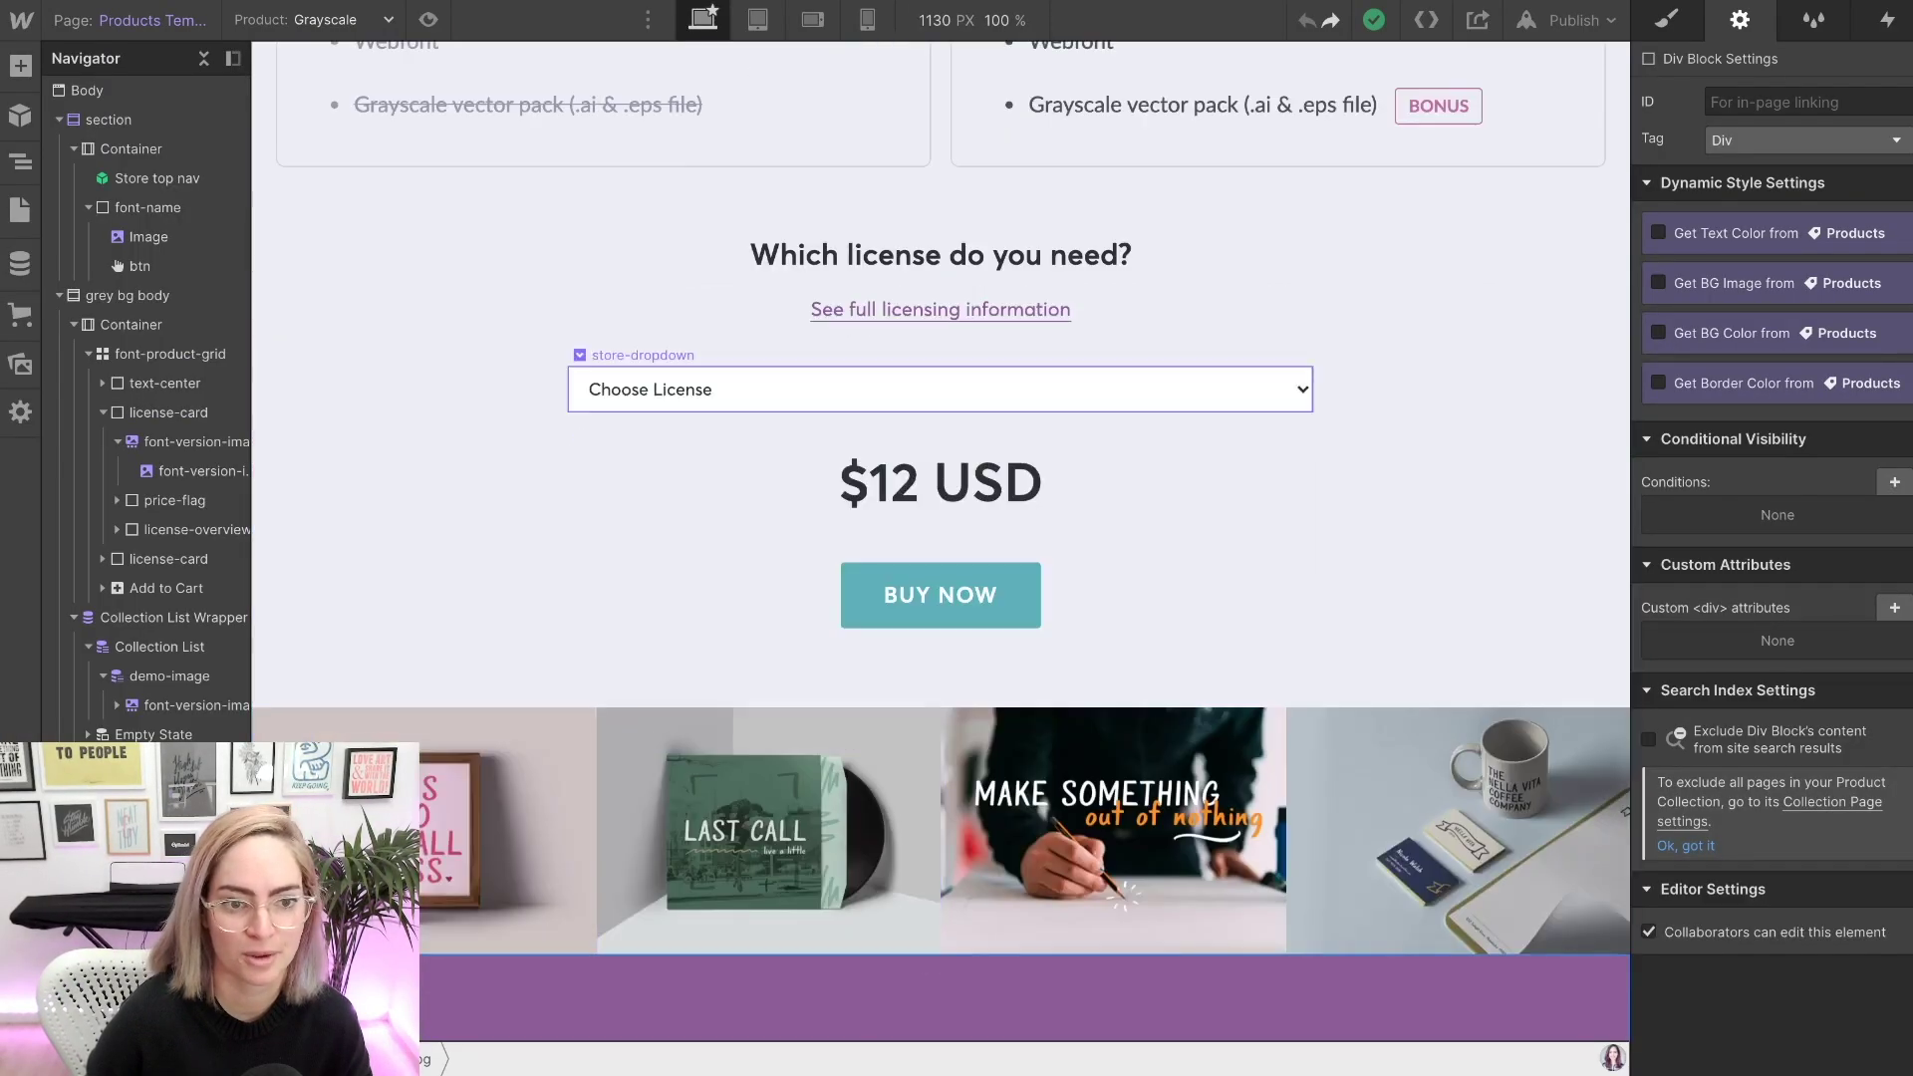
pyautogui.click(940, 255)
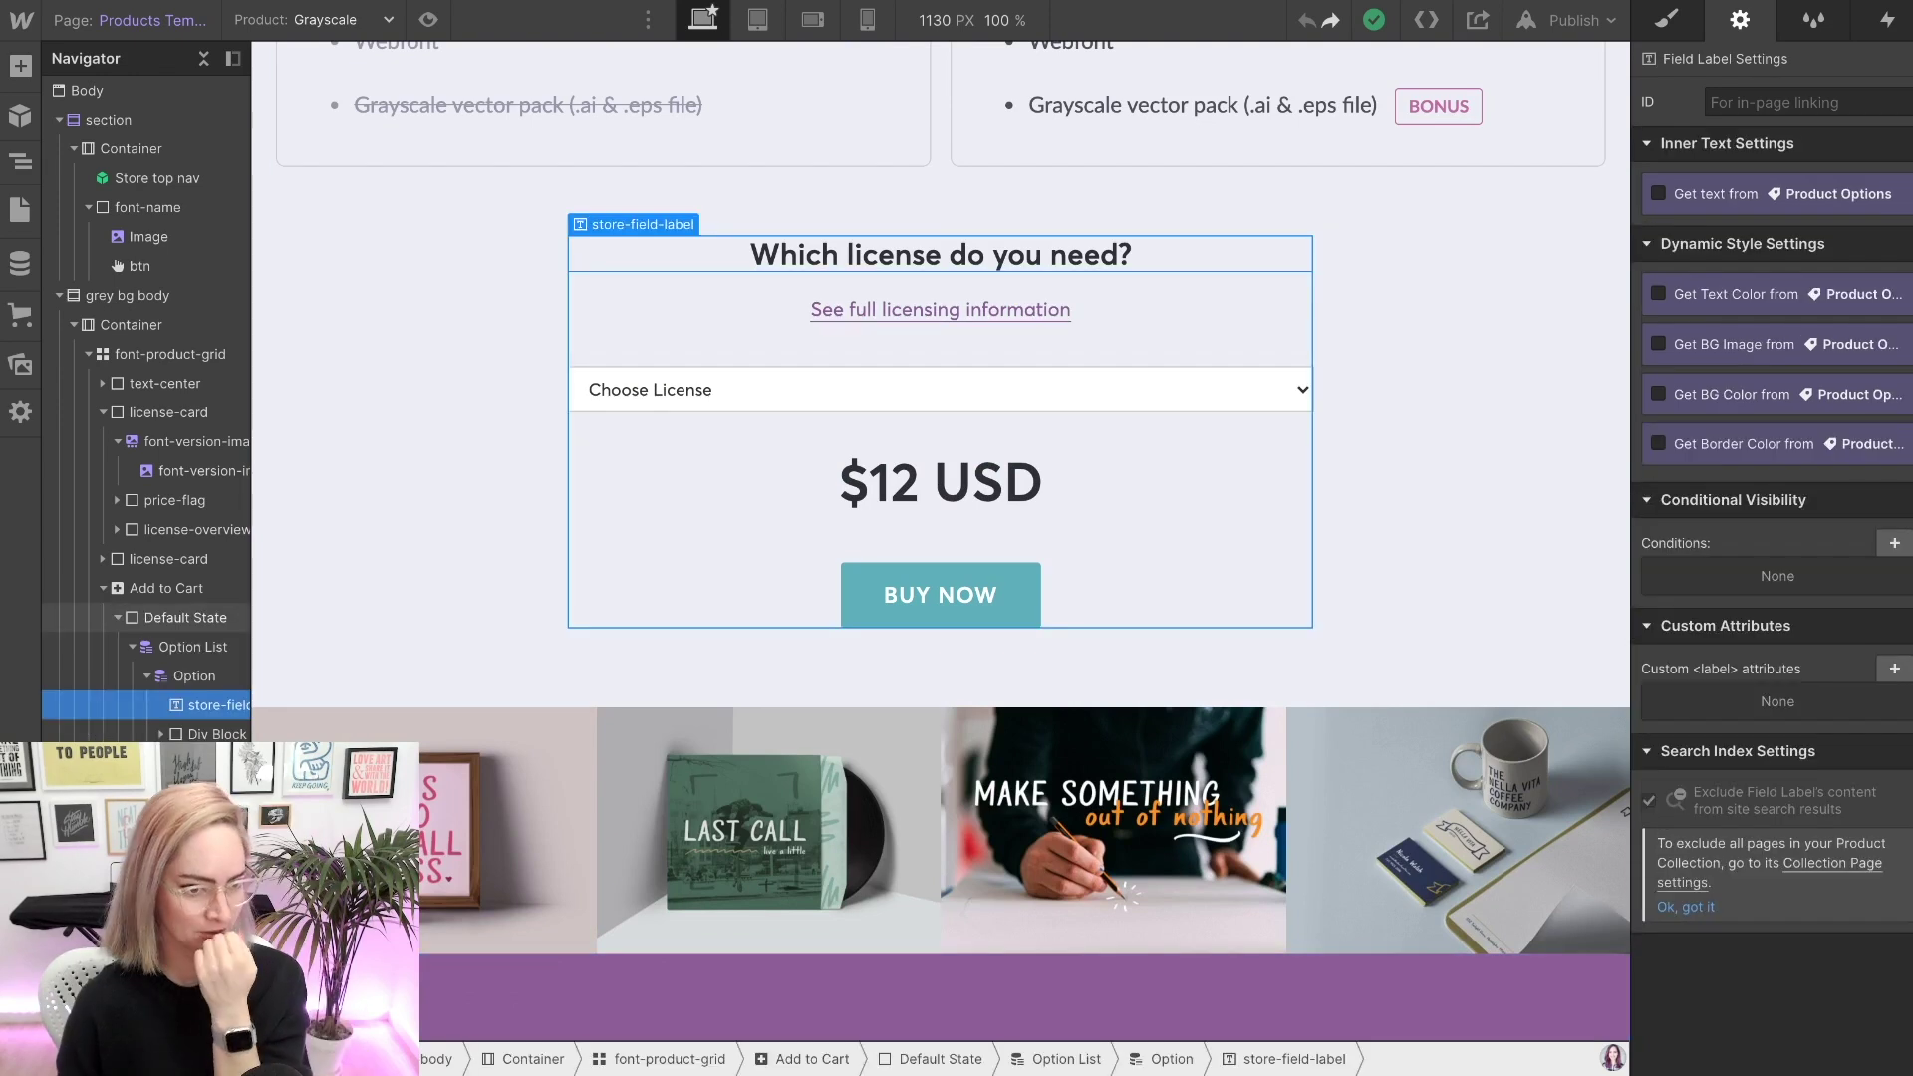
pyautogui.click(193, 646)
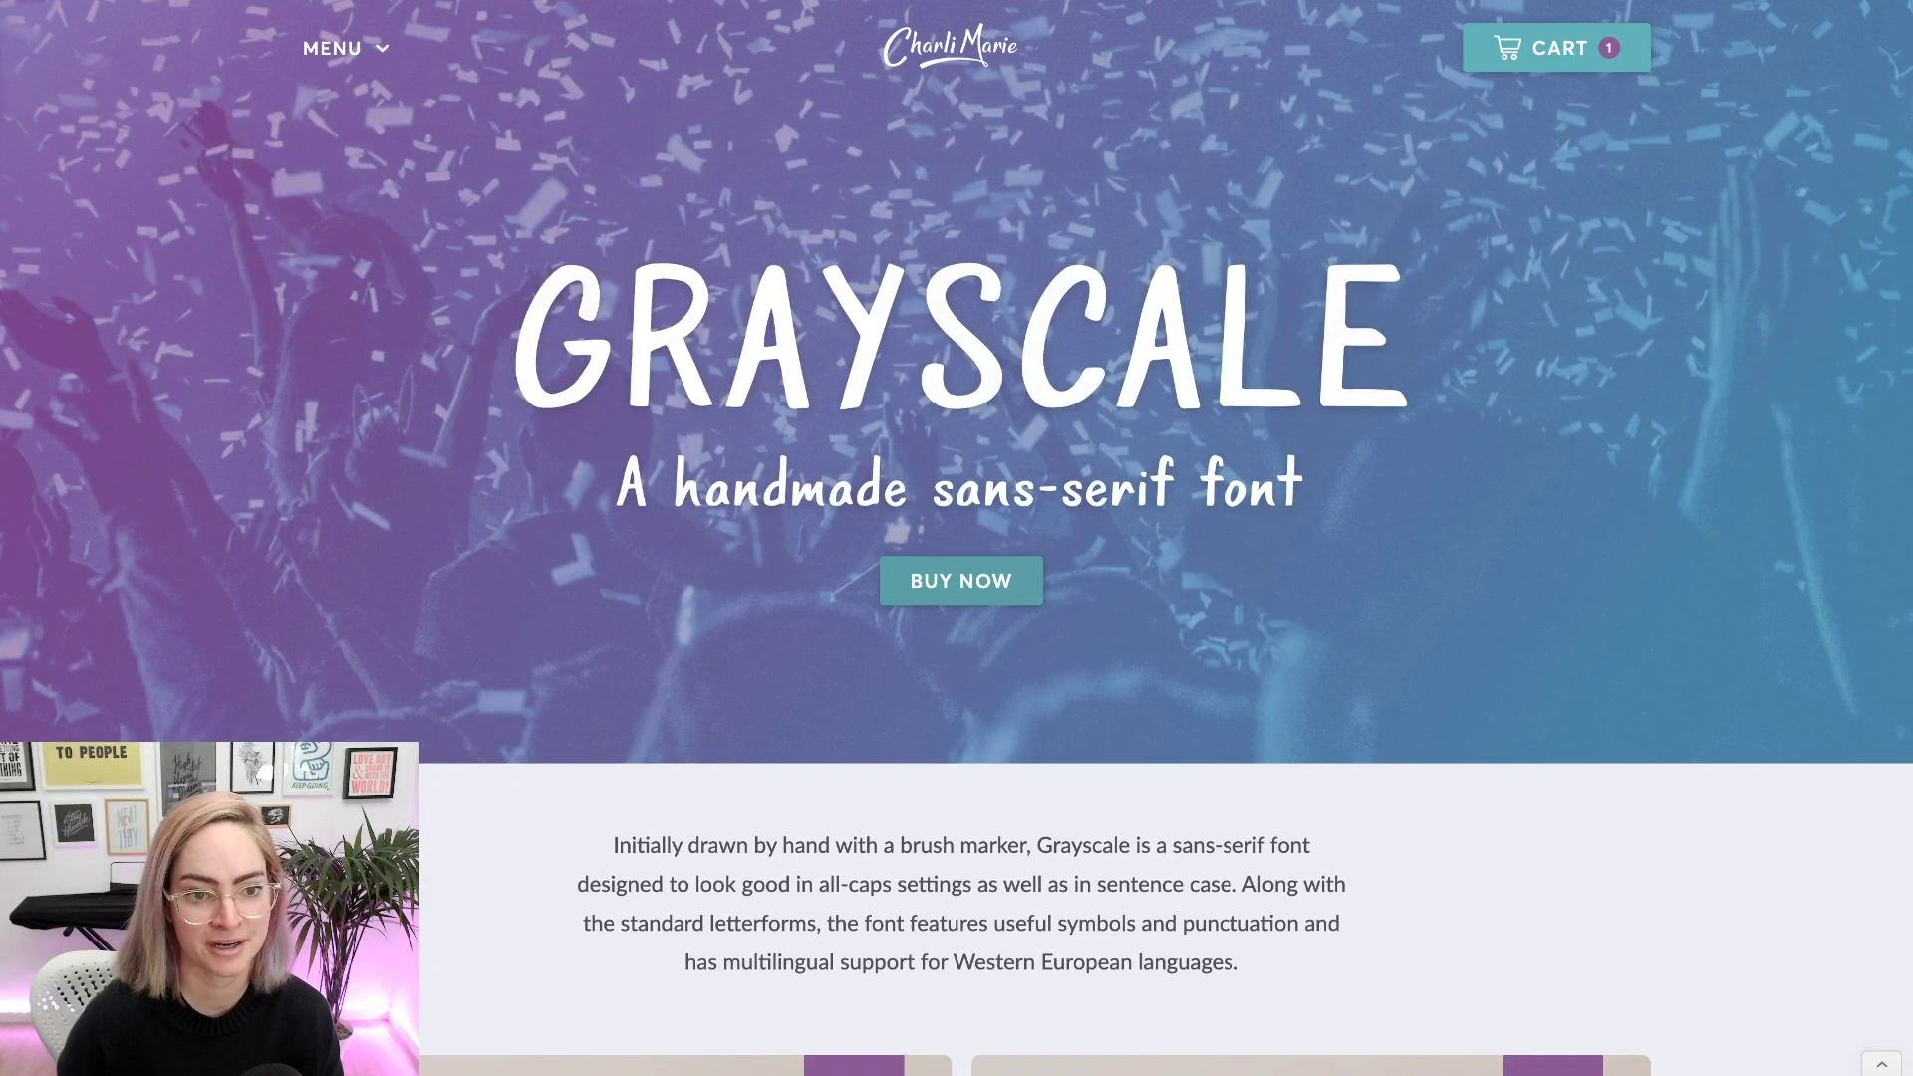
pyautogui.scroll(-15, 957, 538)
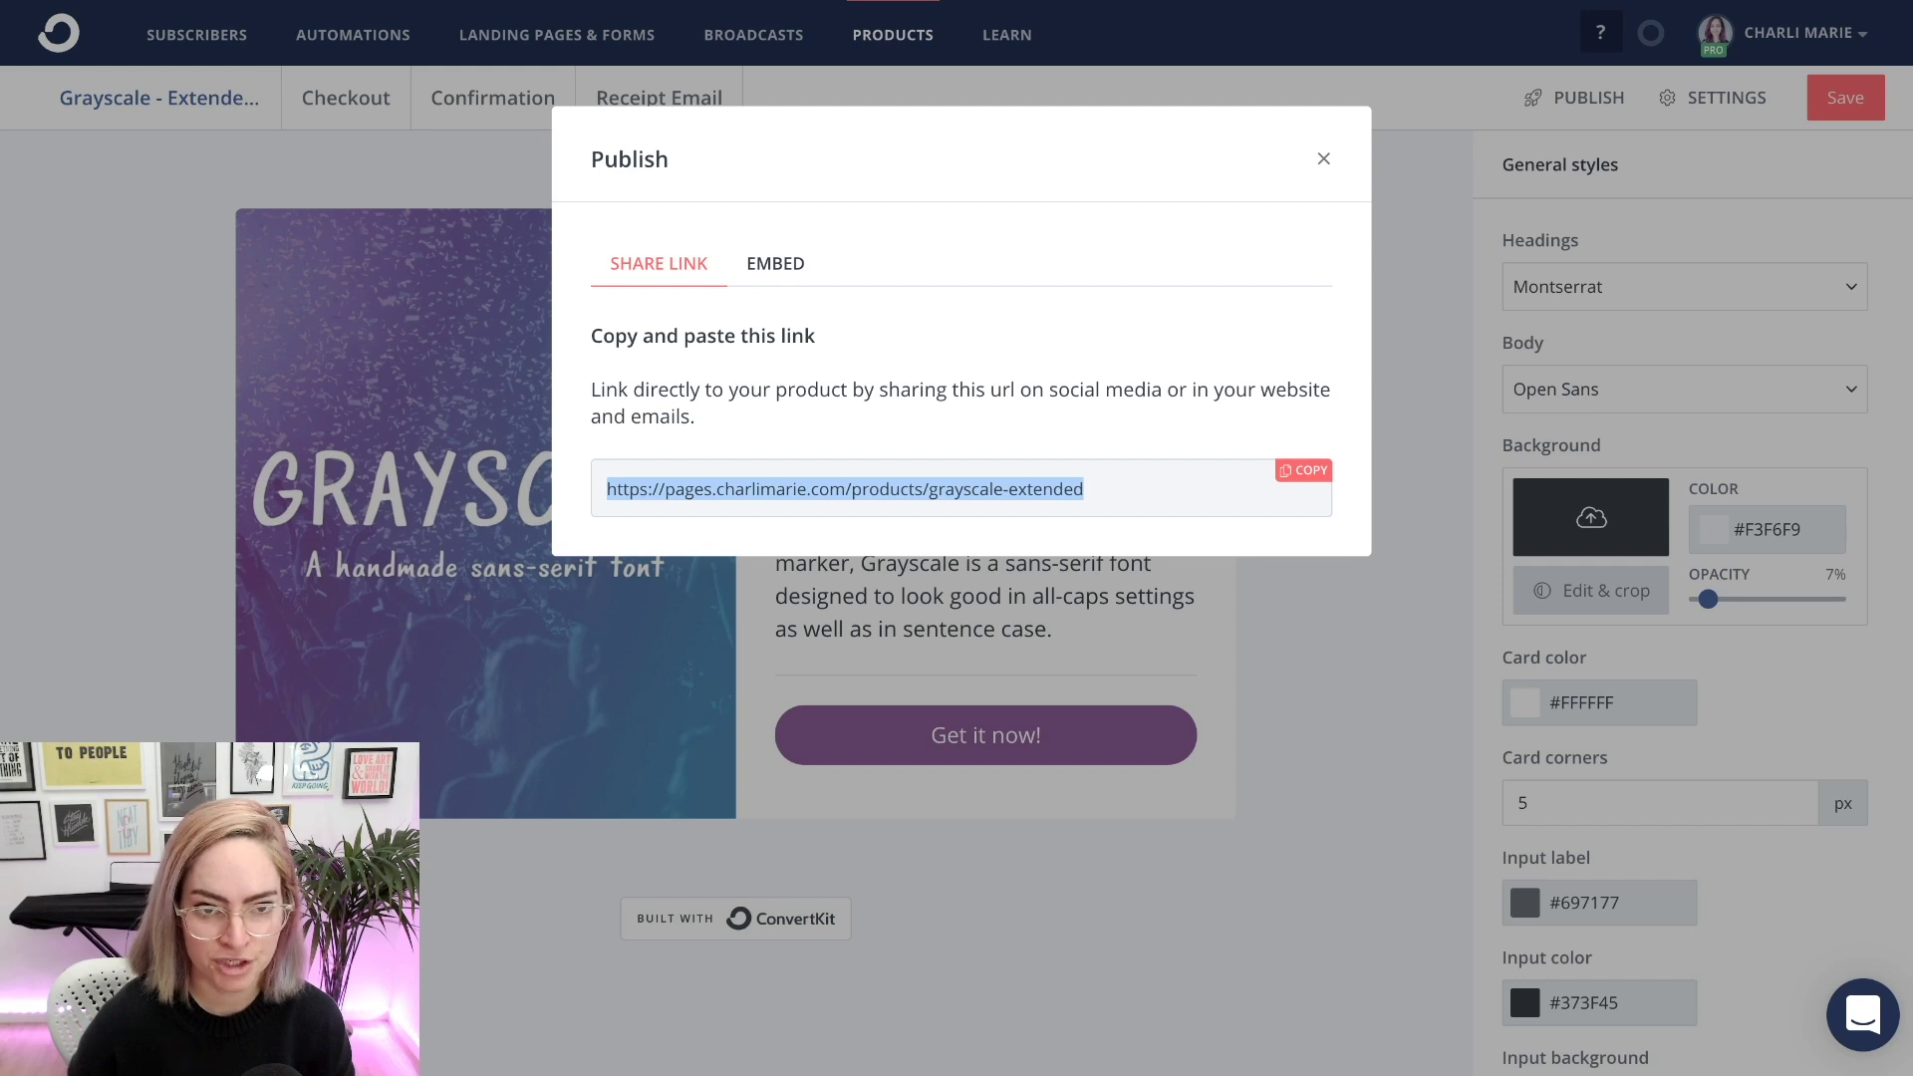
pyautogui.press('Escape')
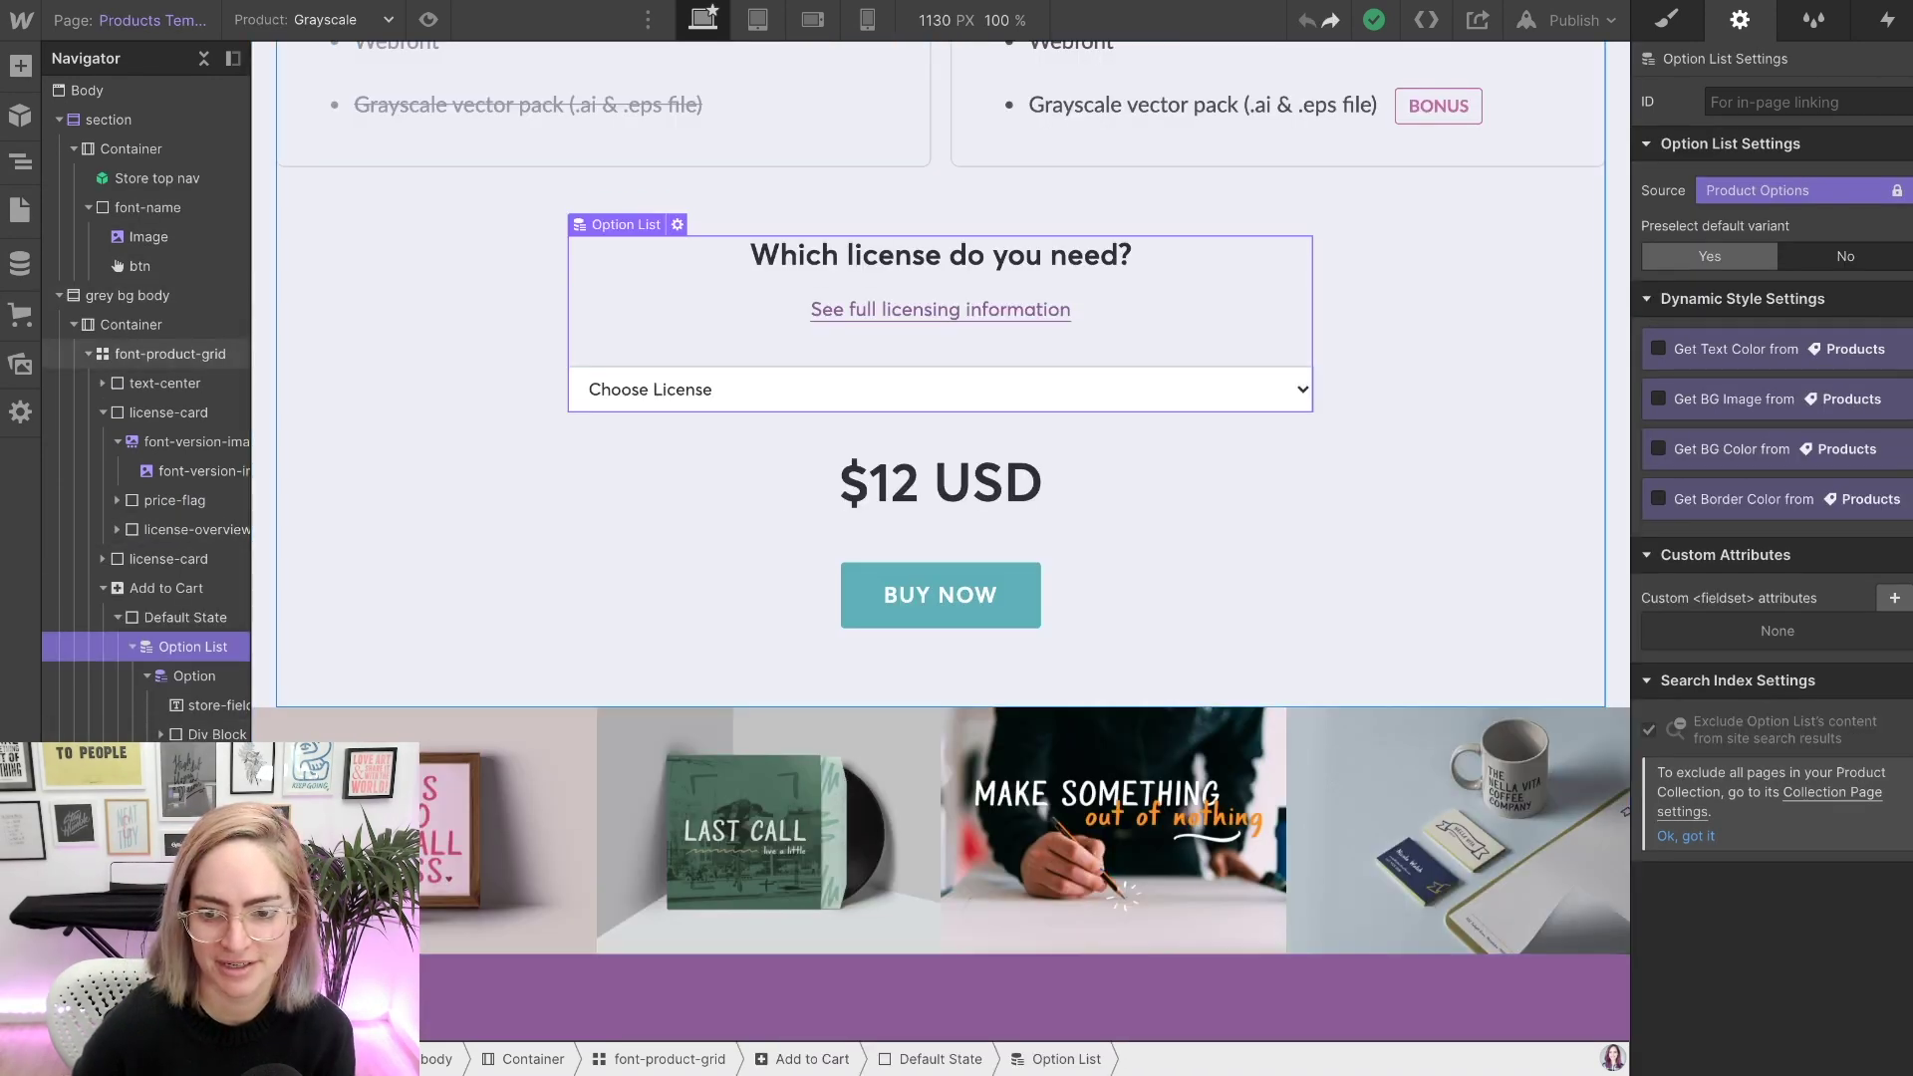
pyautogui.press('s')
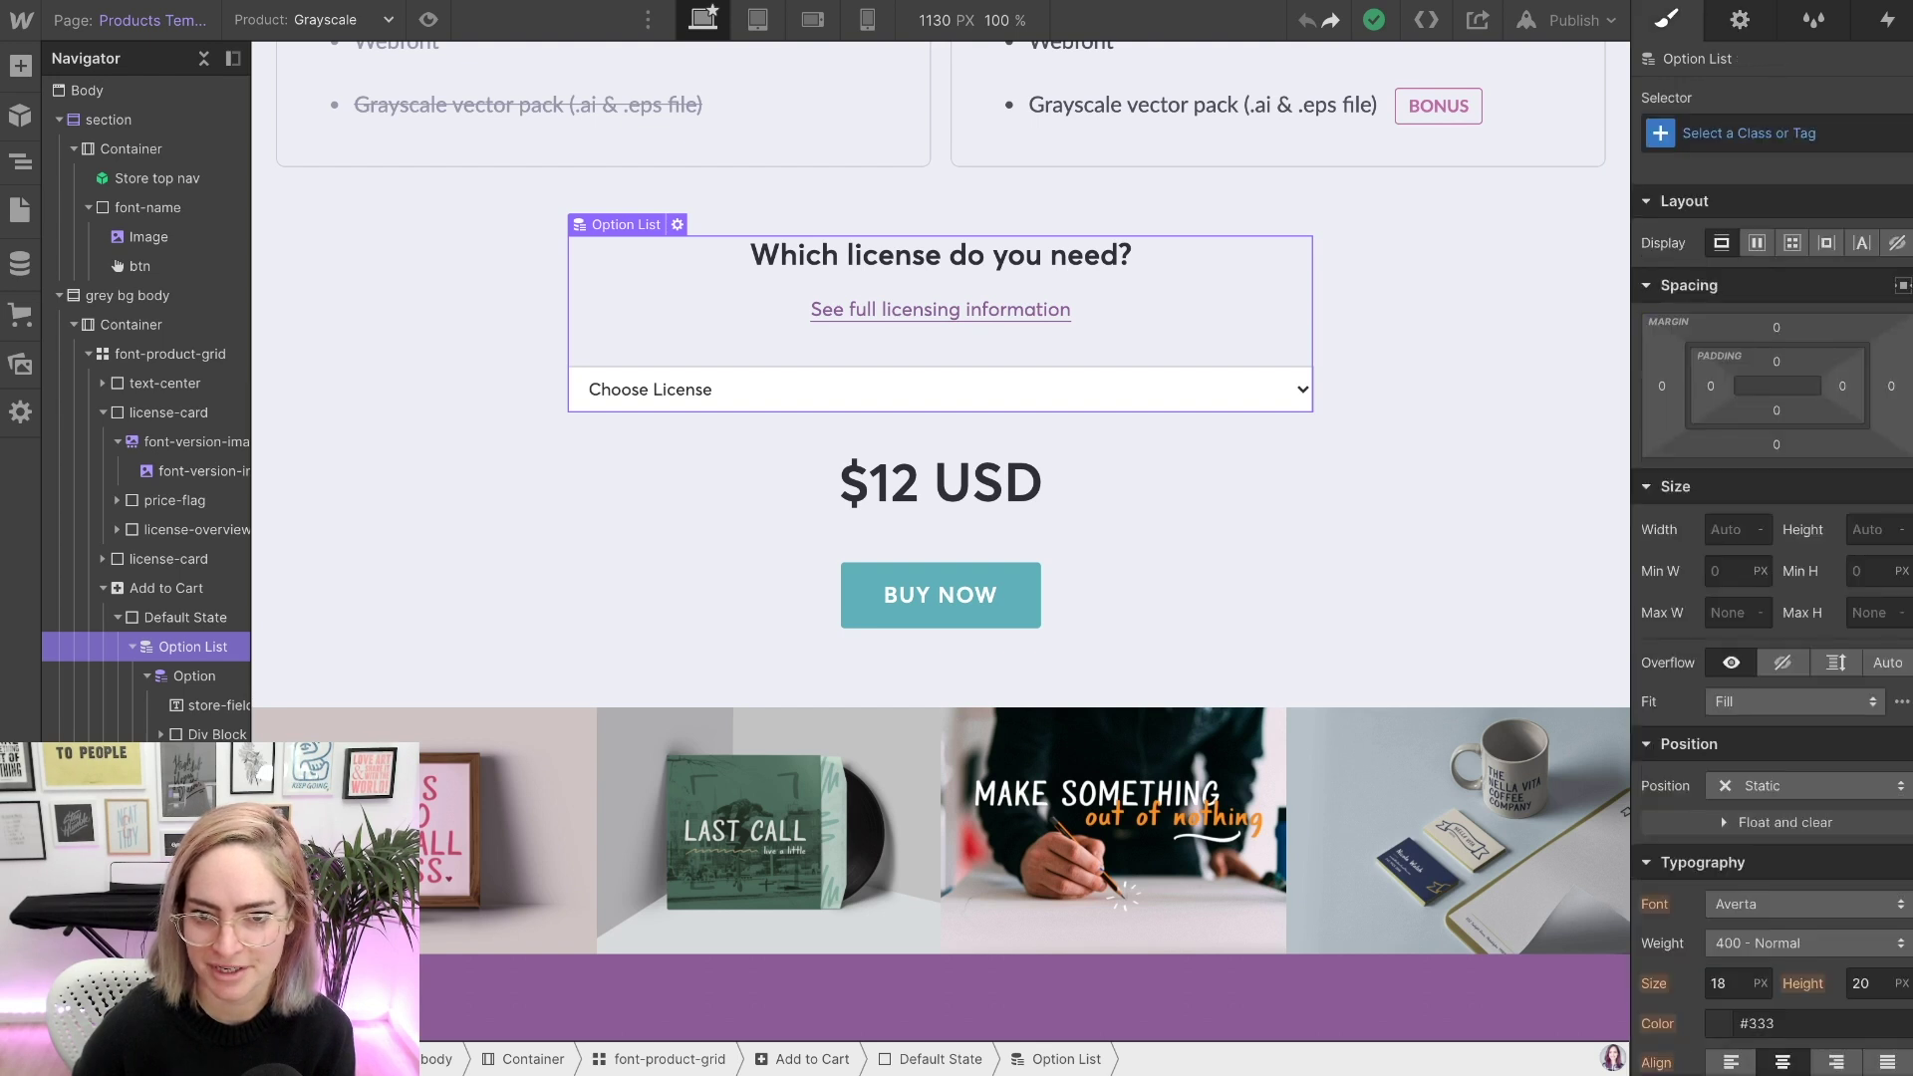
pyautogui.press('Up')
pyautogui.press('Up')
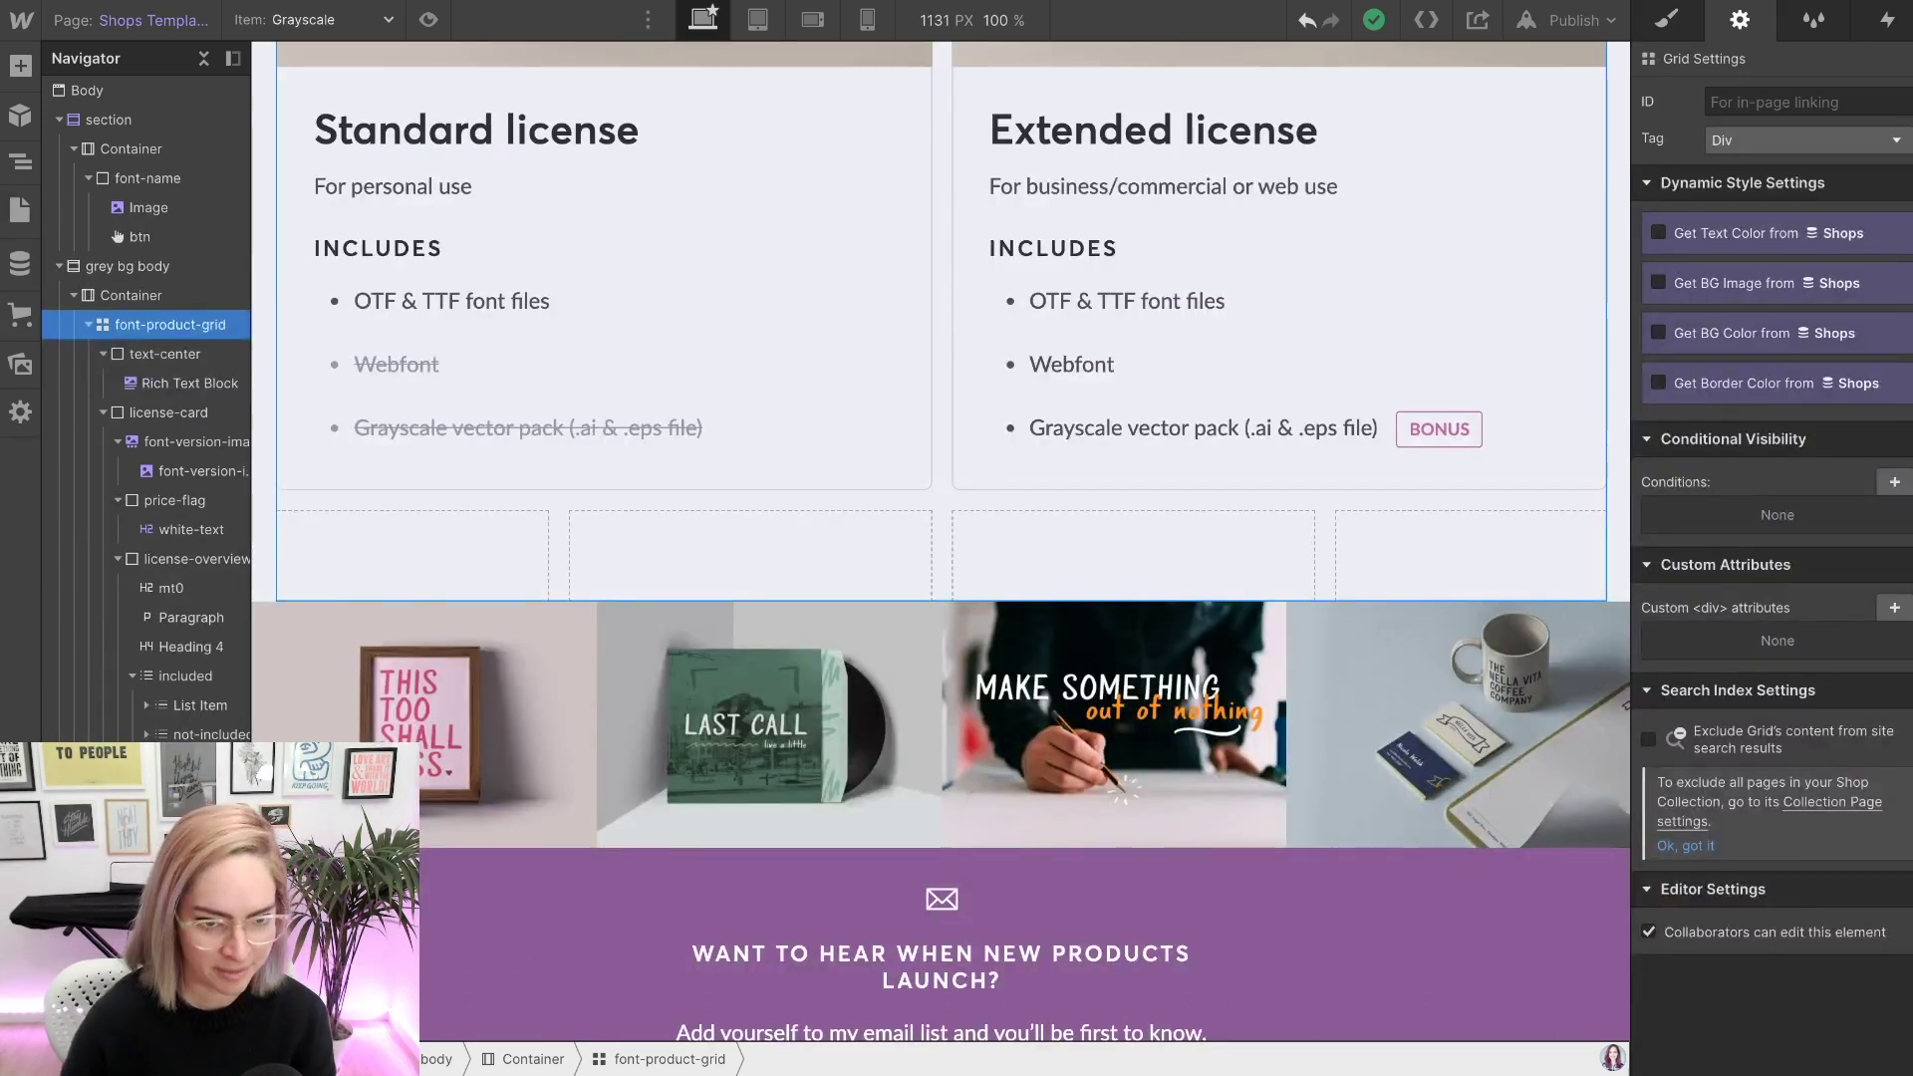
# - Add a div block at the end of the Shops Template's font-product-grid, after the two license cards
pyautogui.press('Left')
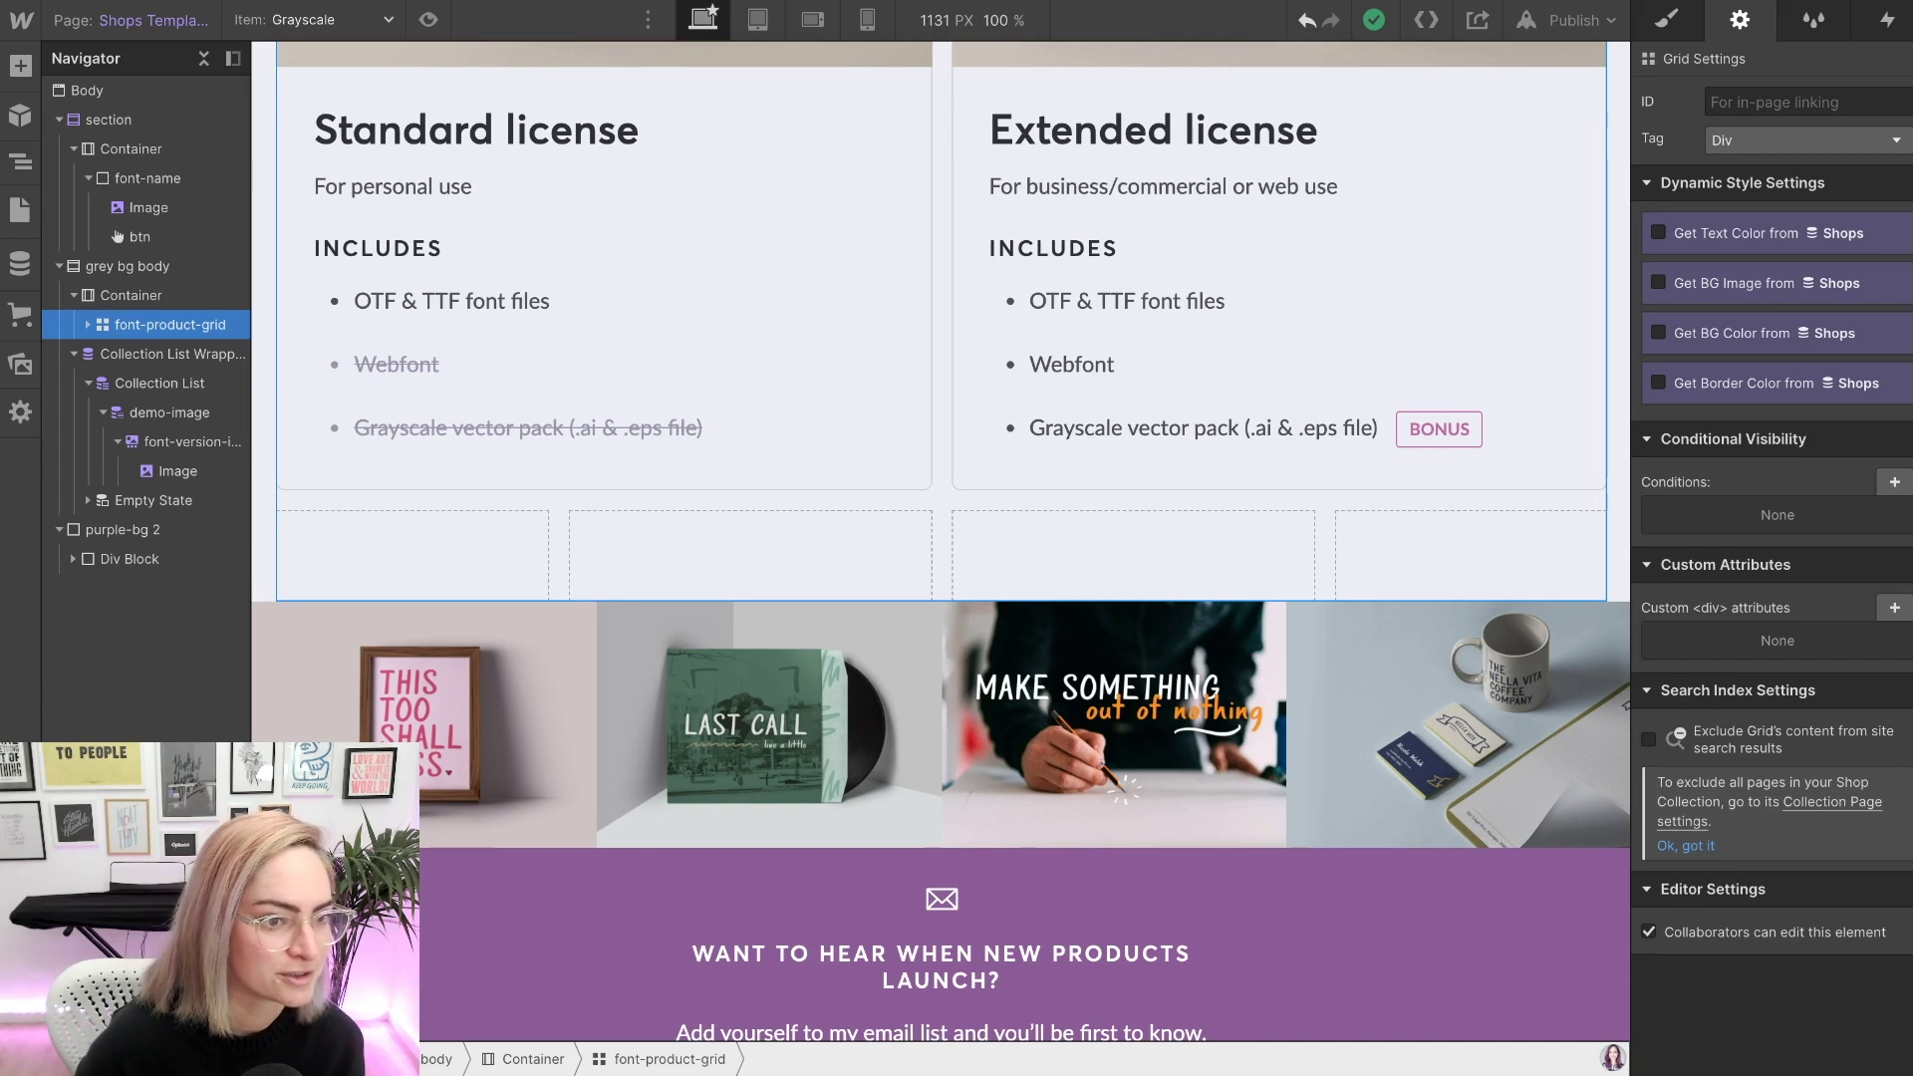
pyautogui.press('Right')
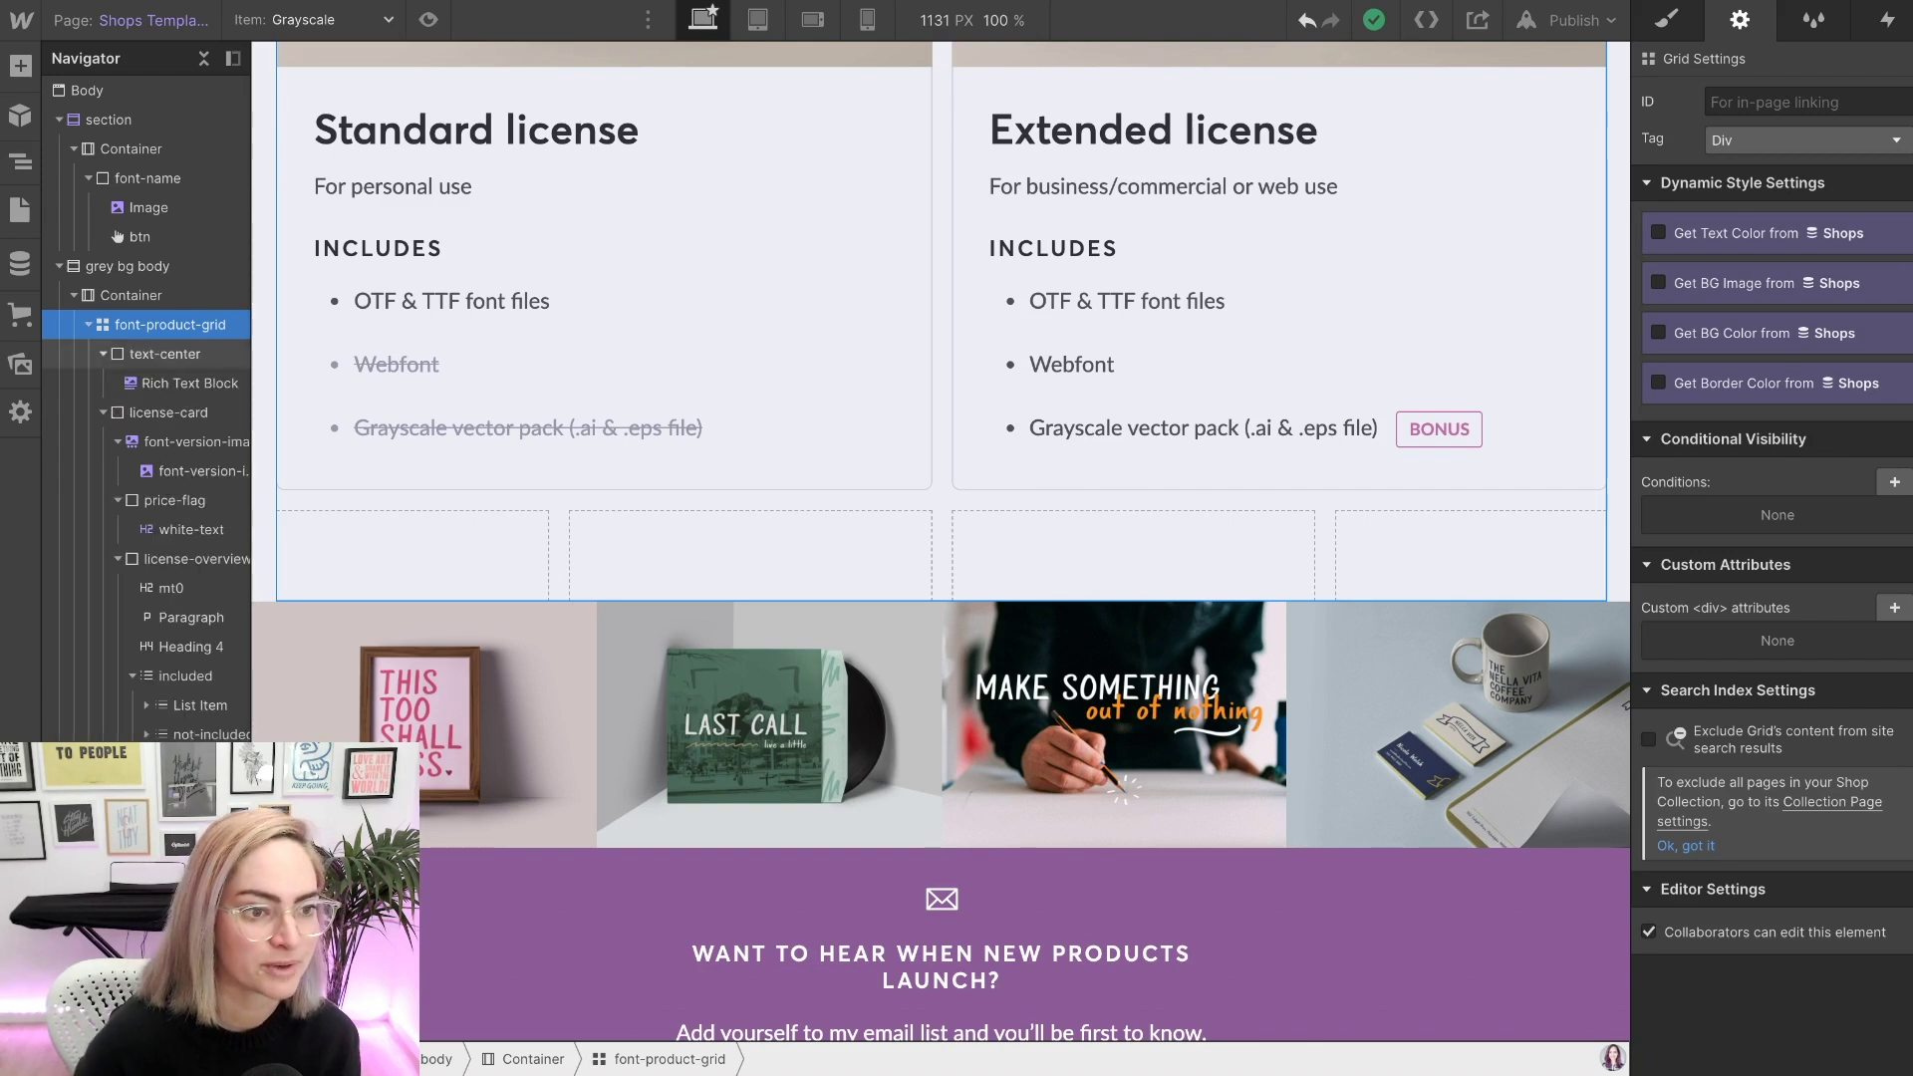
pyautogui.click(103, 384)
pyautogui.click(103, 413)
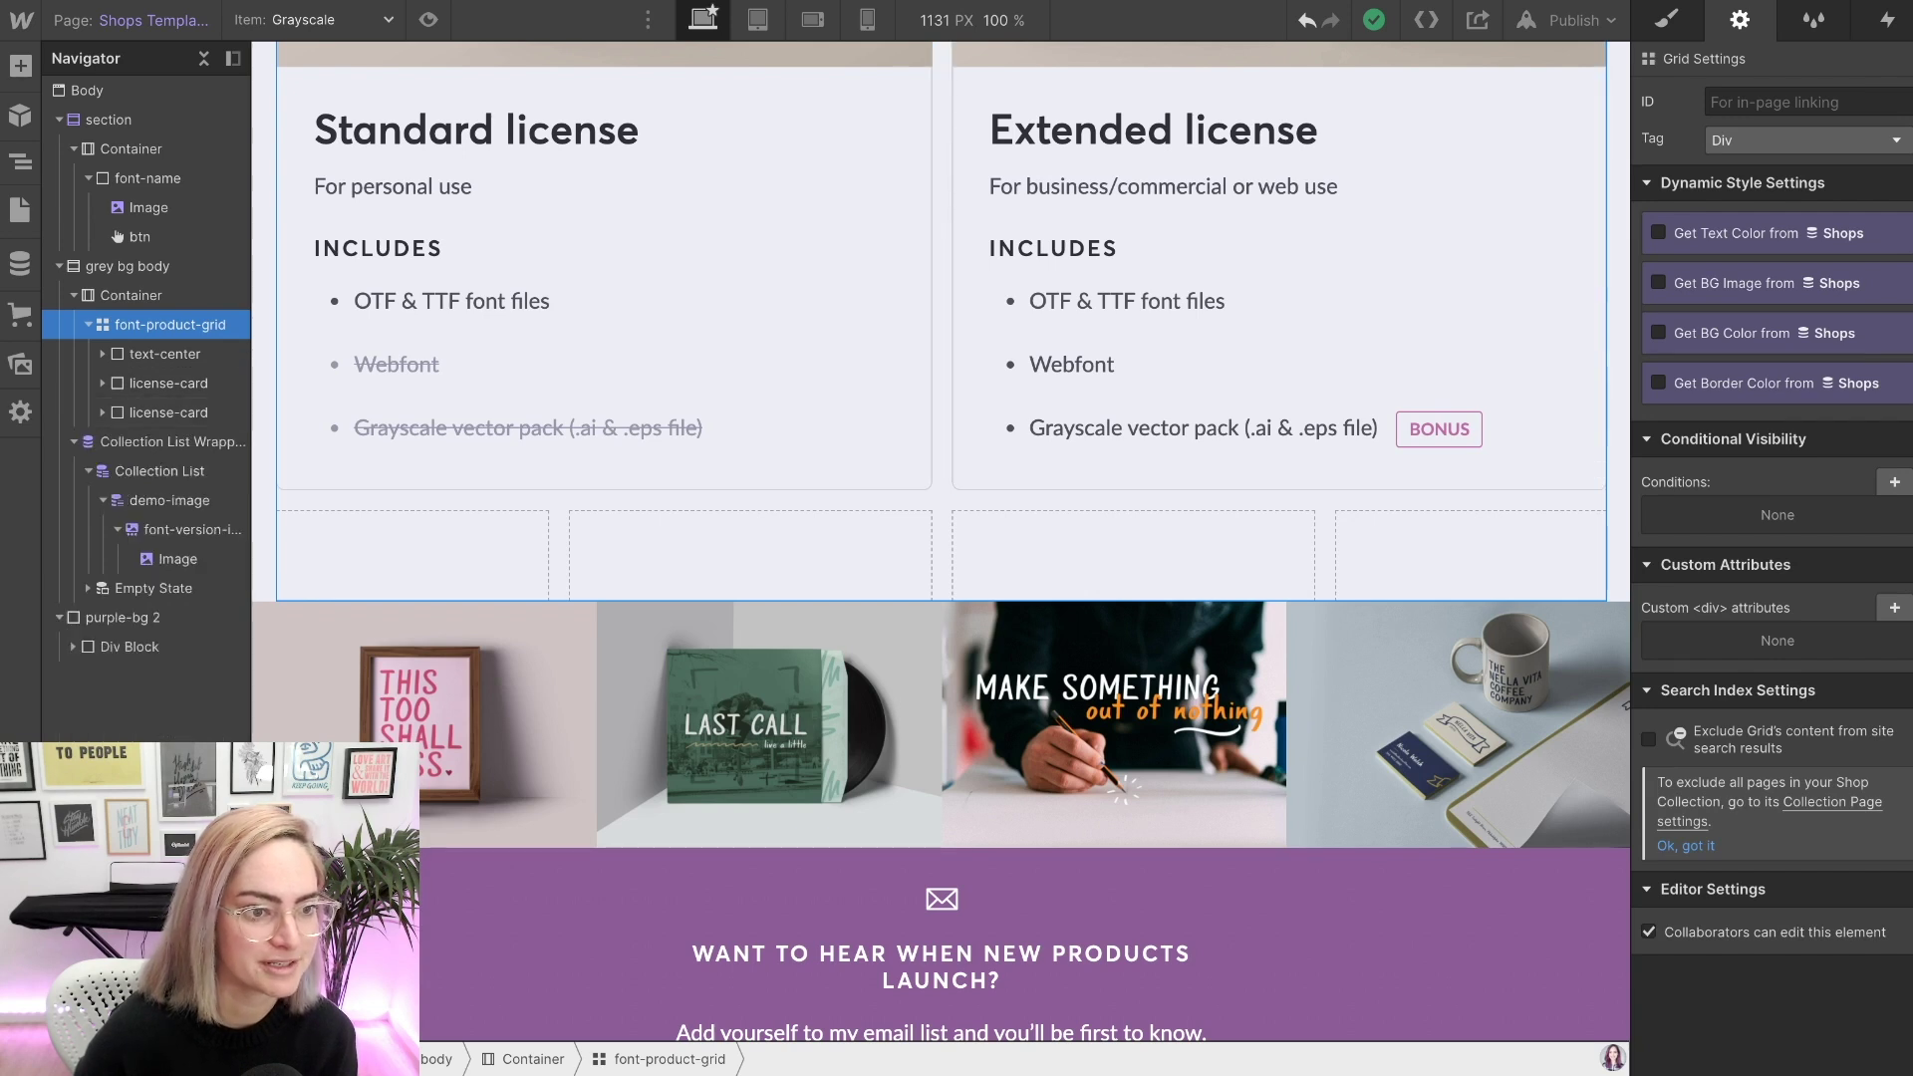
pyautogui.click(21, 66)
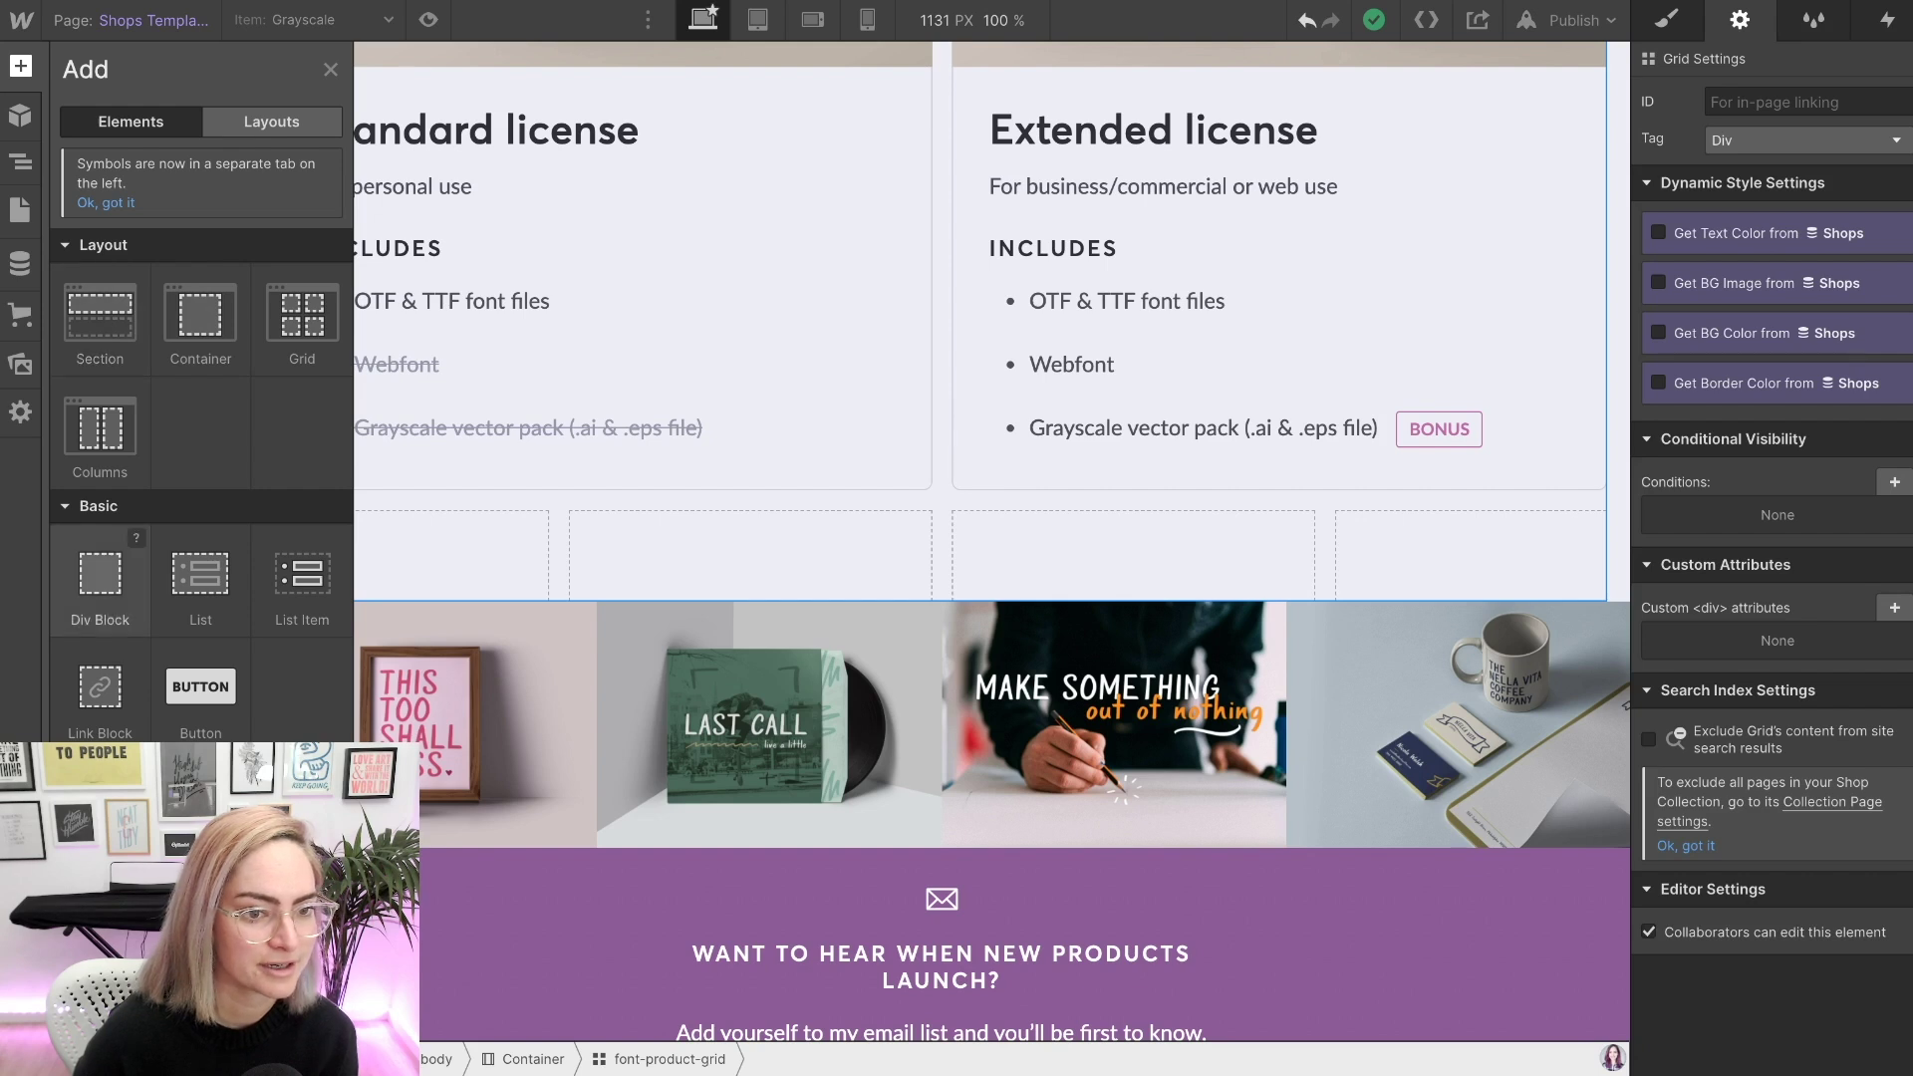
pyautogui.click(100, 576)
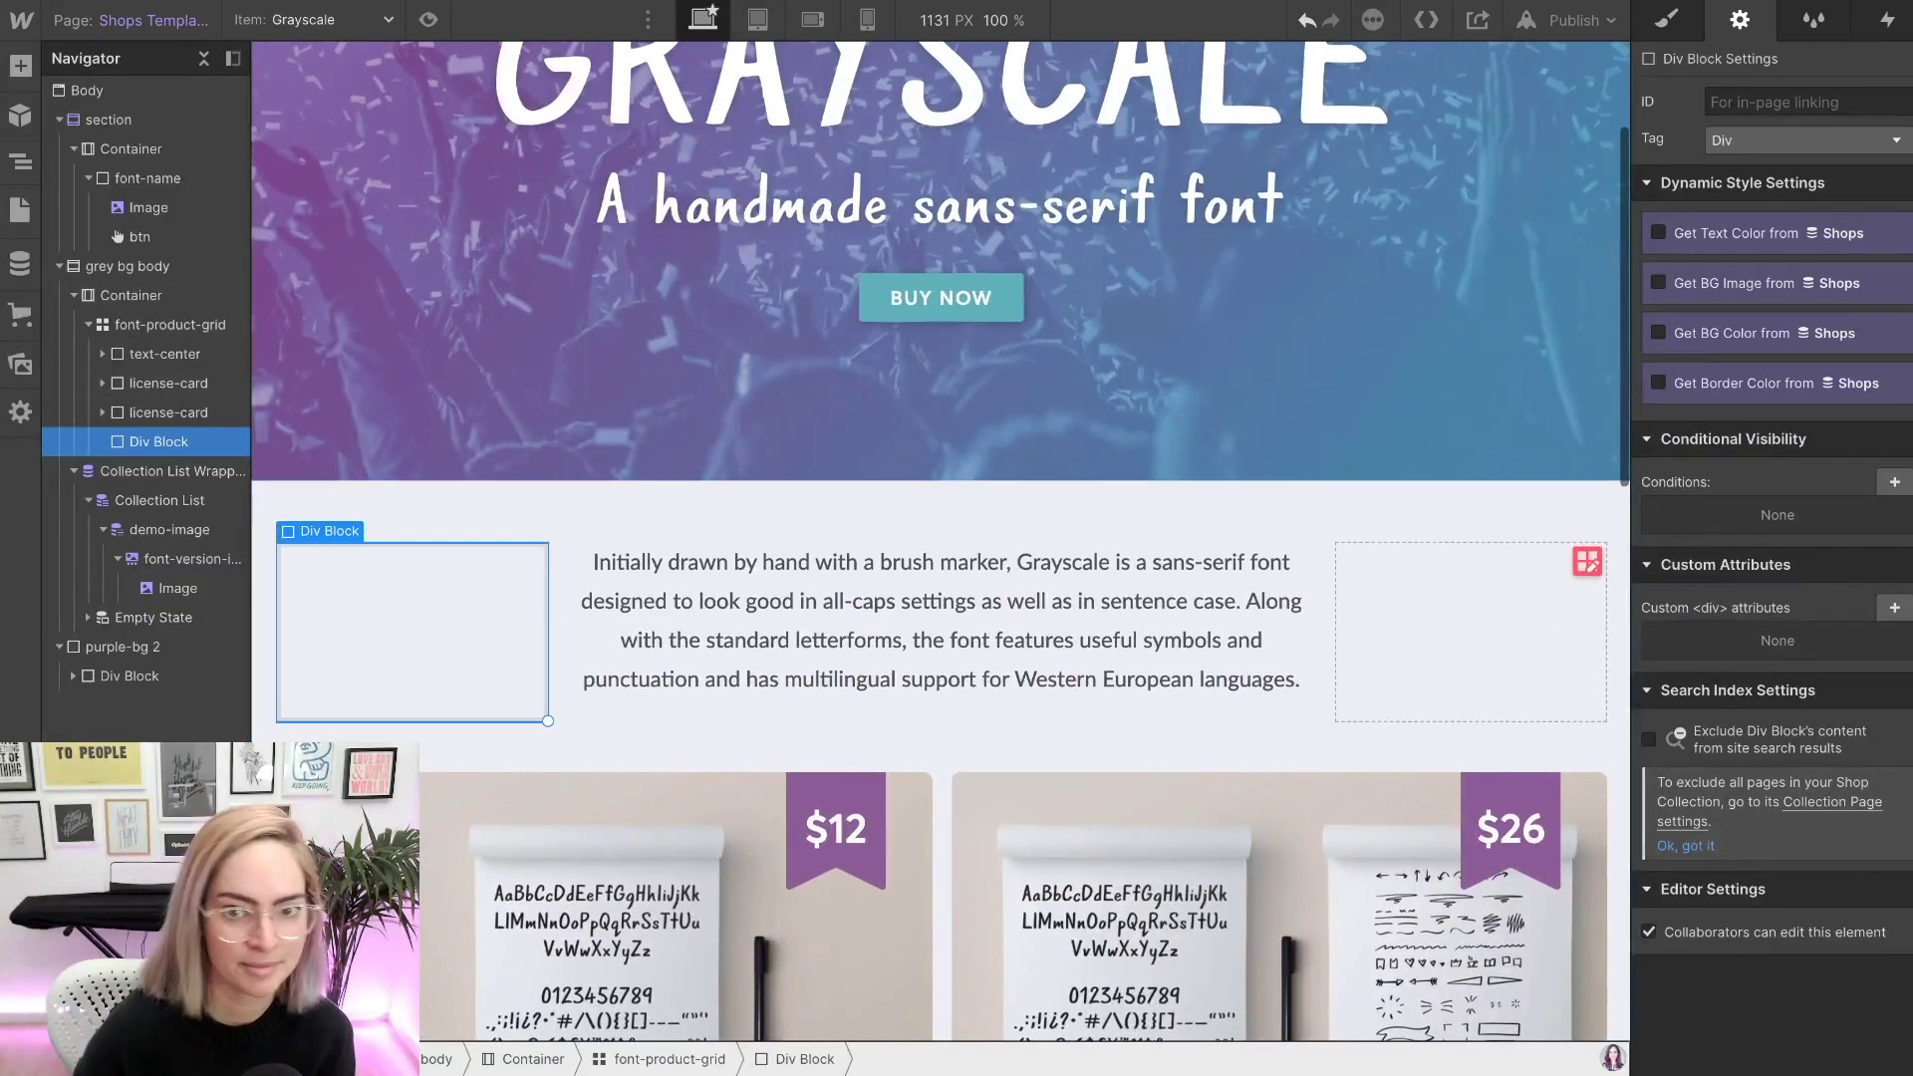
# - Assign the existing Add to Cart class to the new div block
pyautogui.press('s')
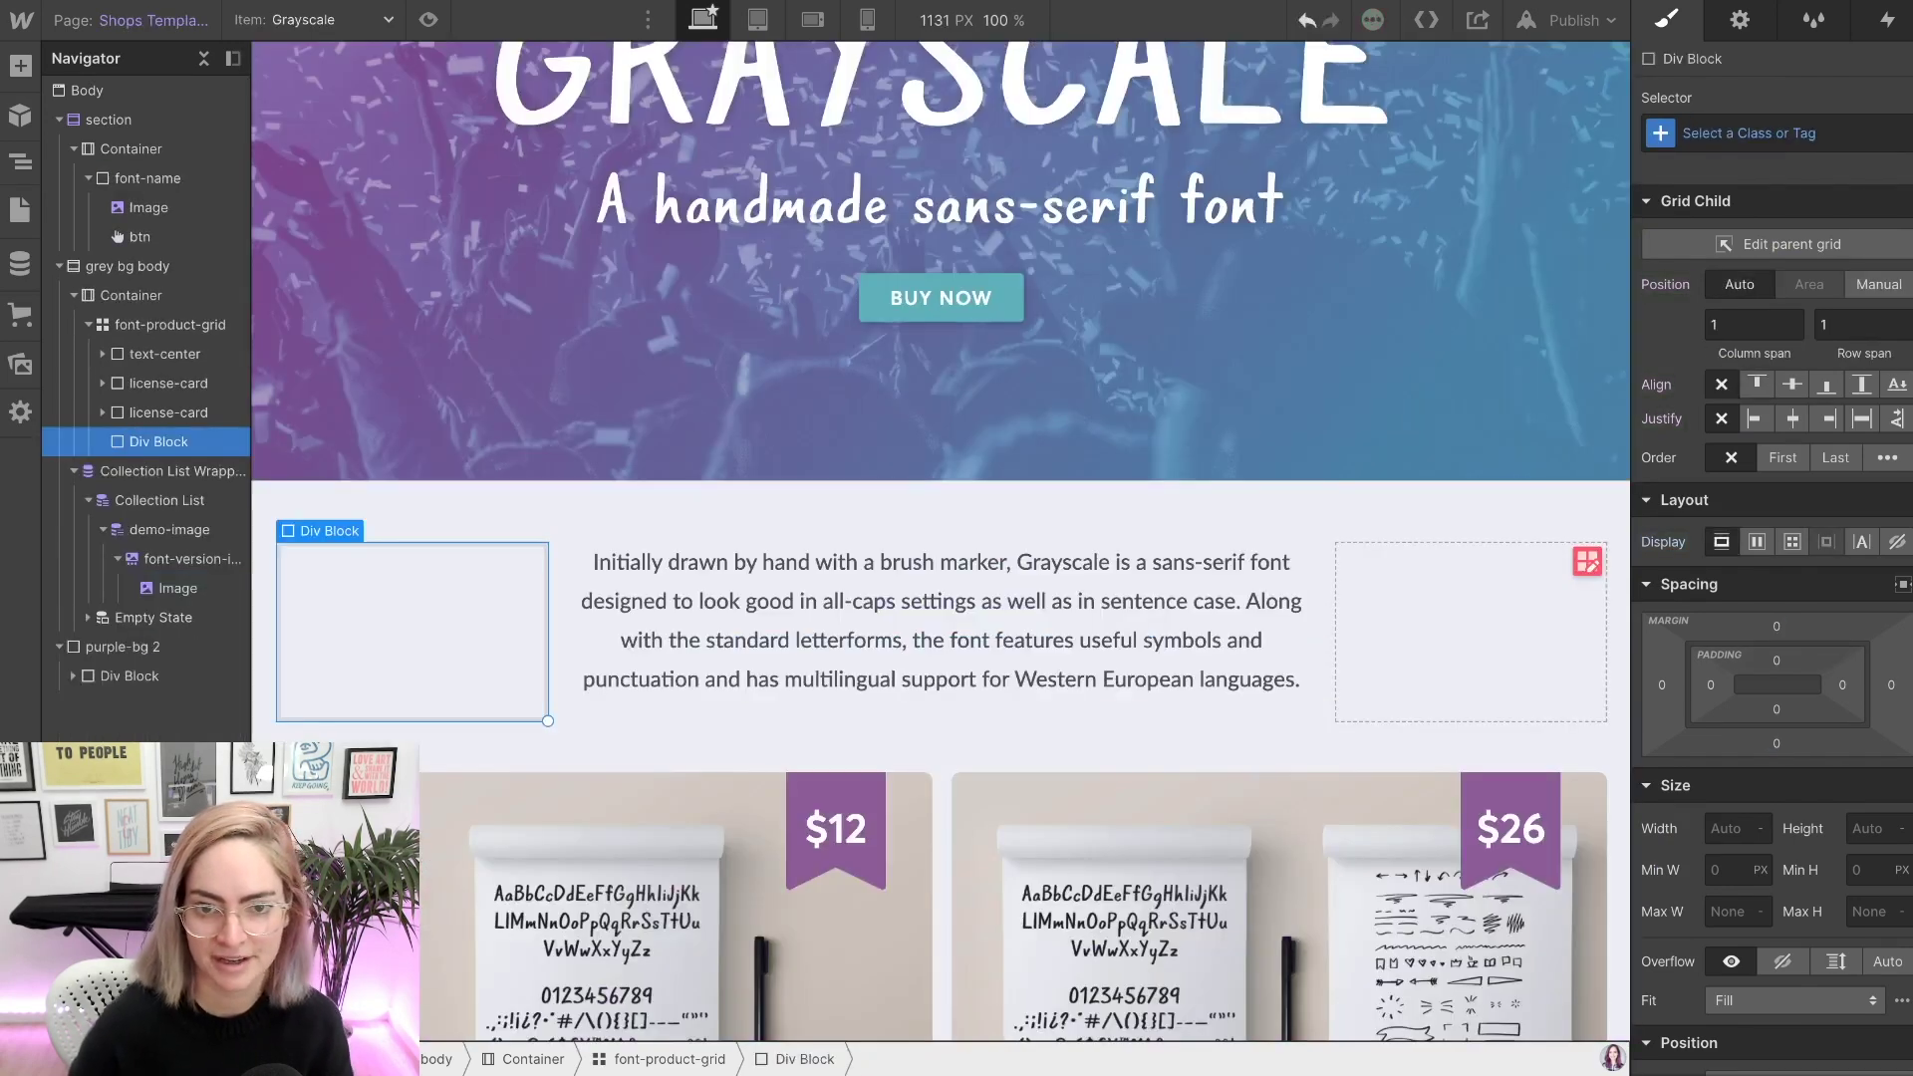
pyautogui.hotkey('ctrl', 'Return')
pyautogui.write('Add')
pyautogui.press('Down')
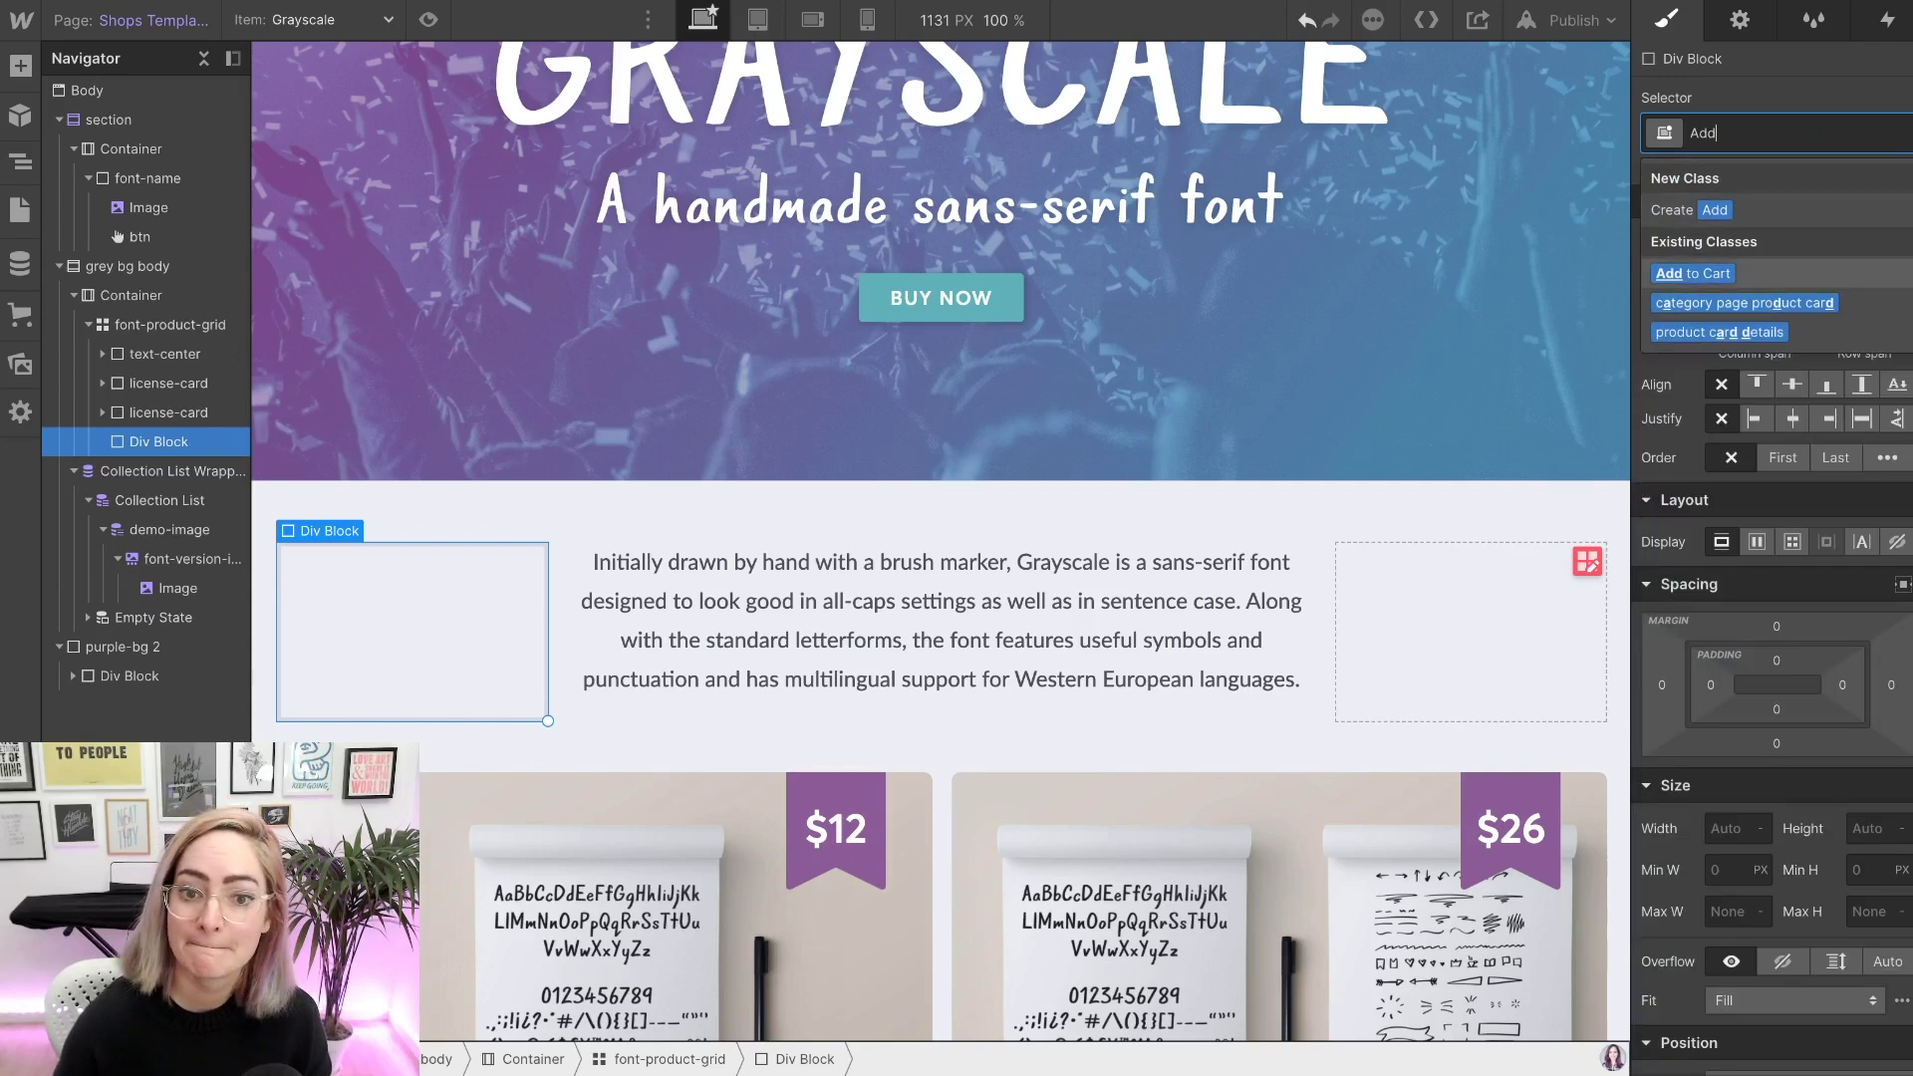
pyautogui.press('Return')
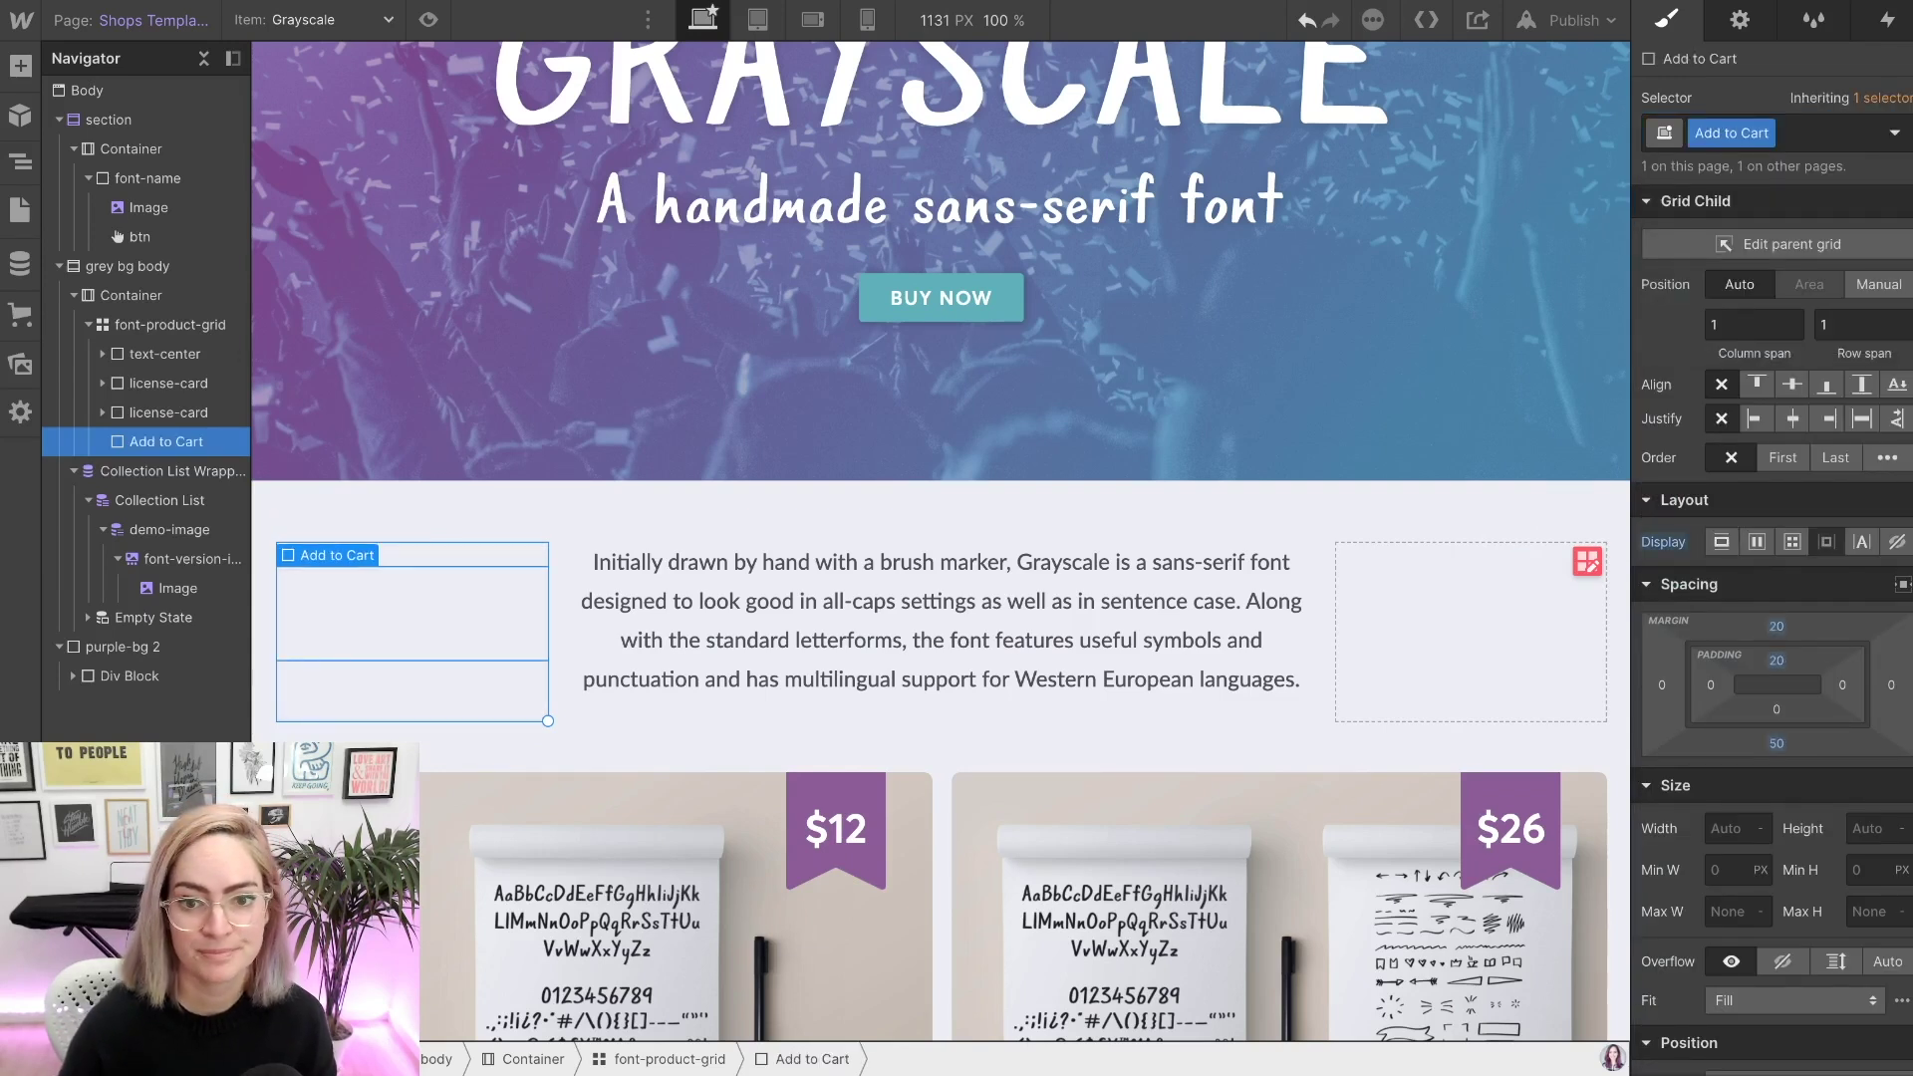
# - Position the Add to Cart div manually in the grid with column start 2, end 3 and row start 3, end 3
pyautogui.click(1728, 324)
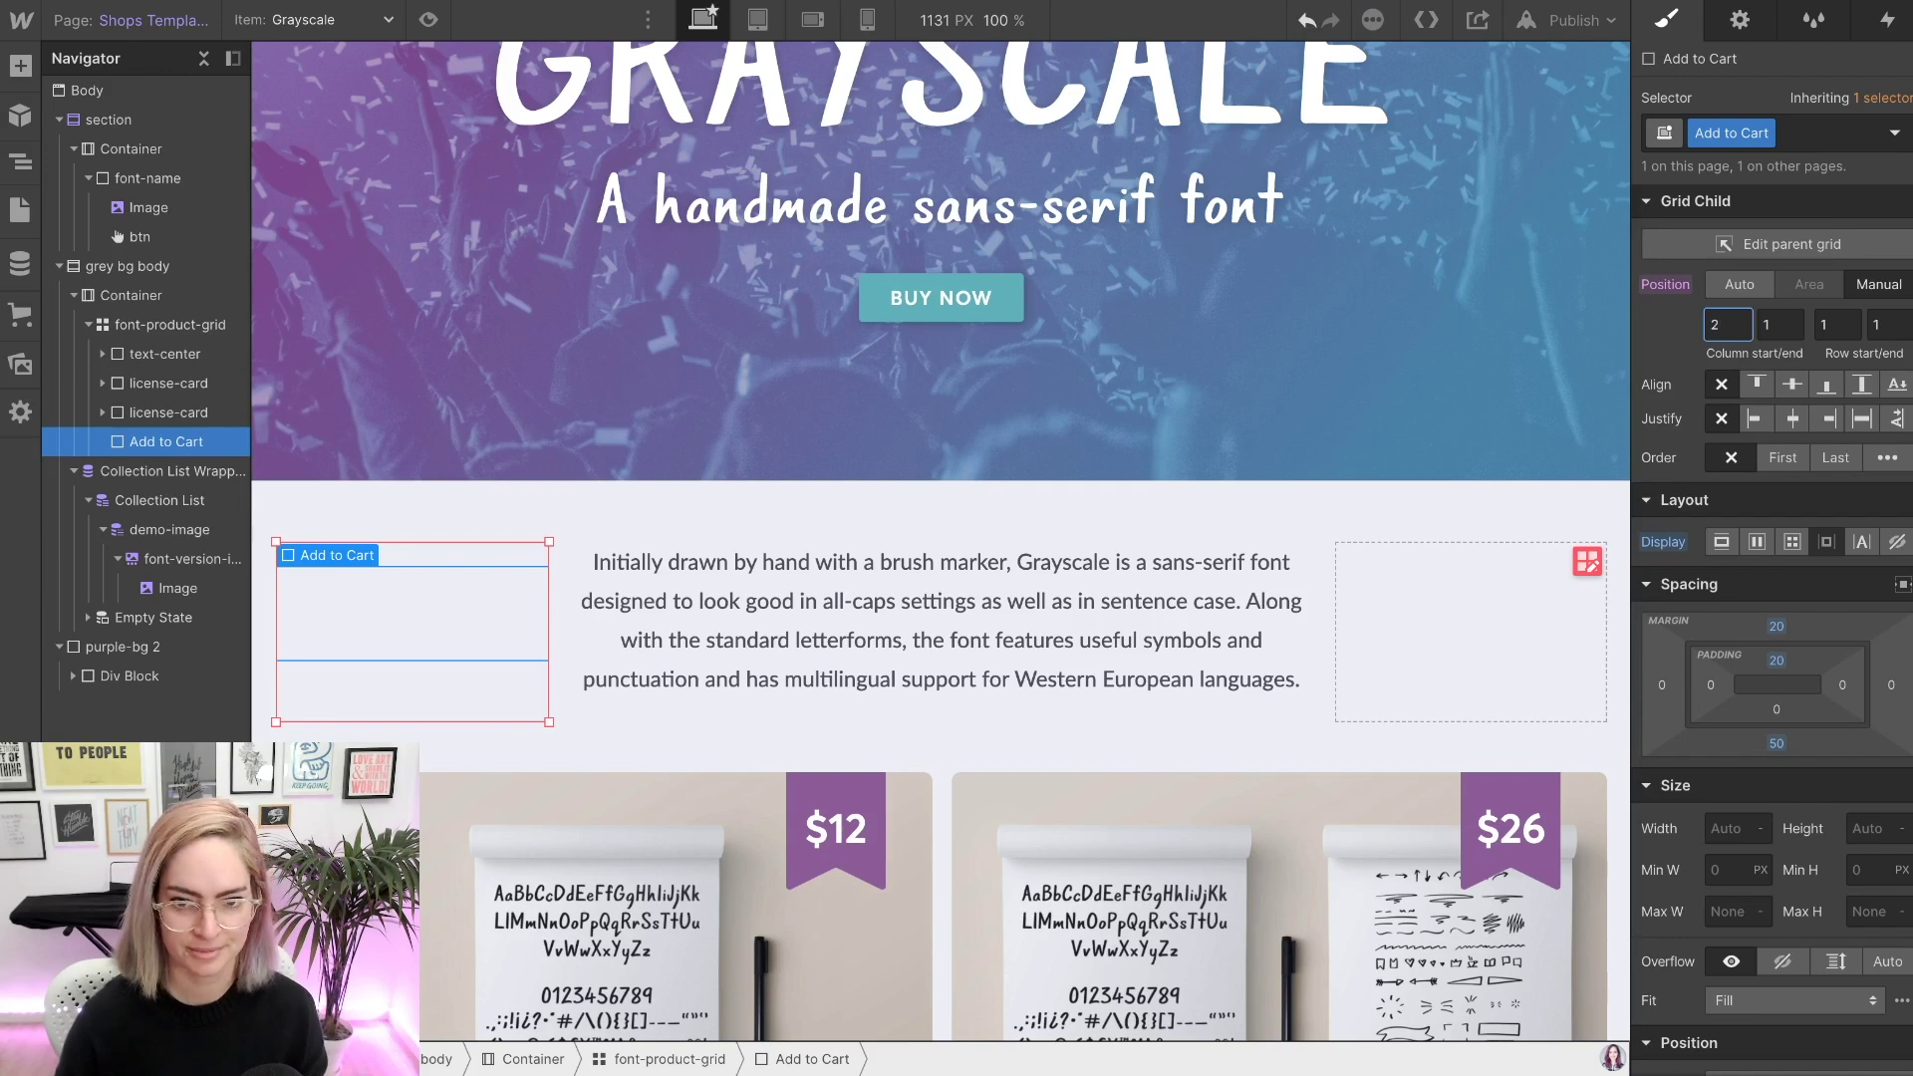
pyautogui.press('Tab')
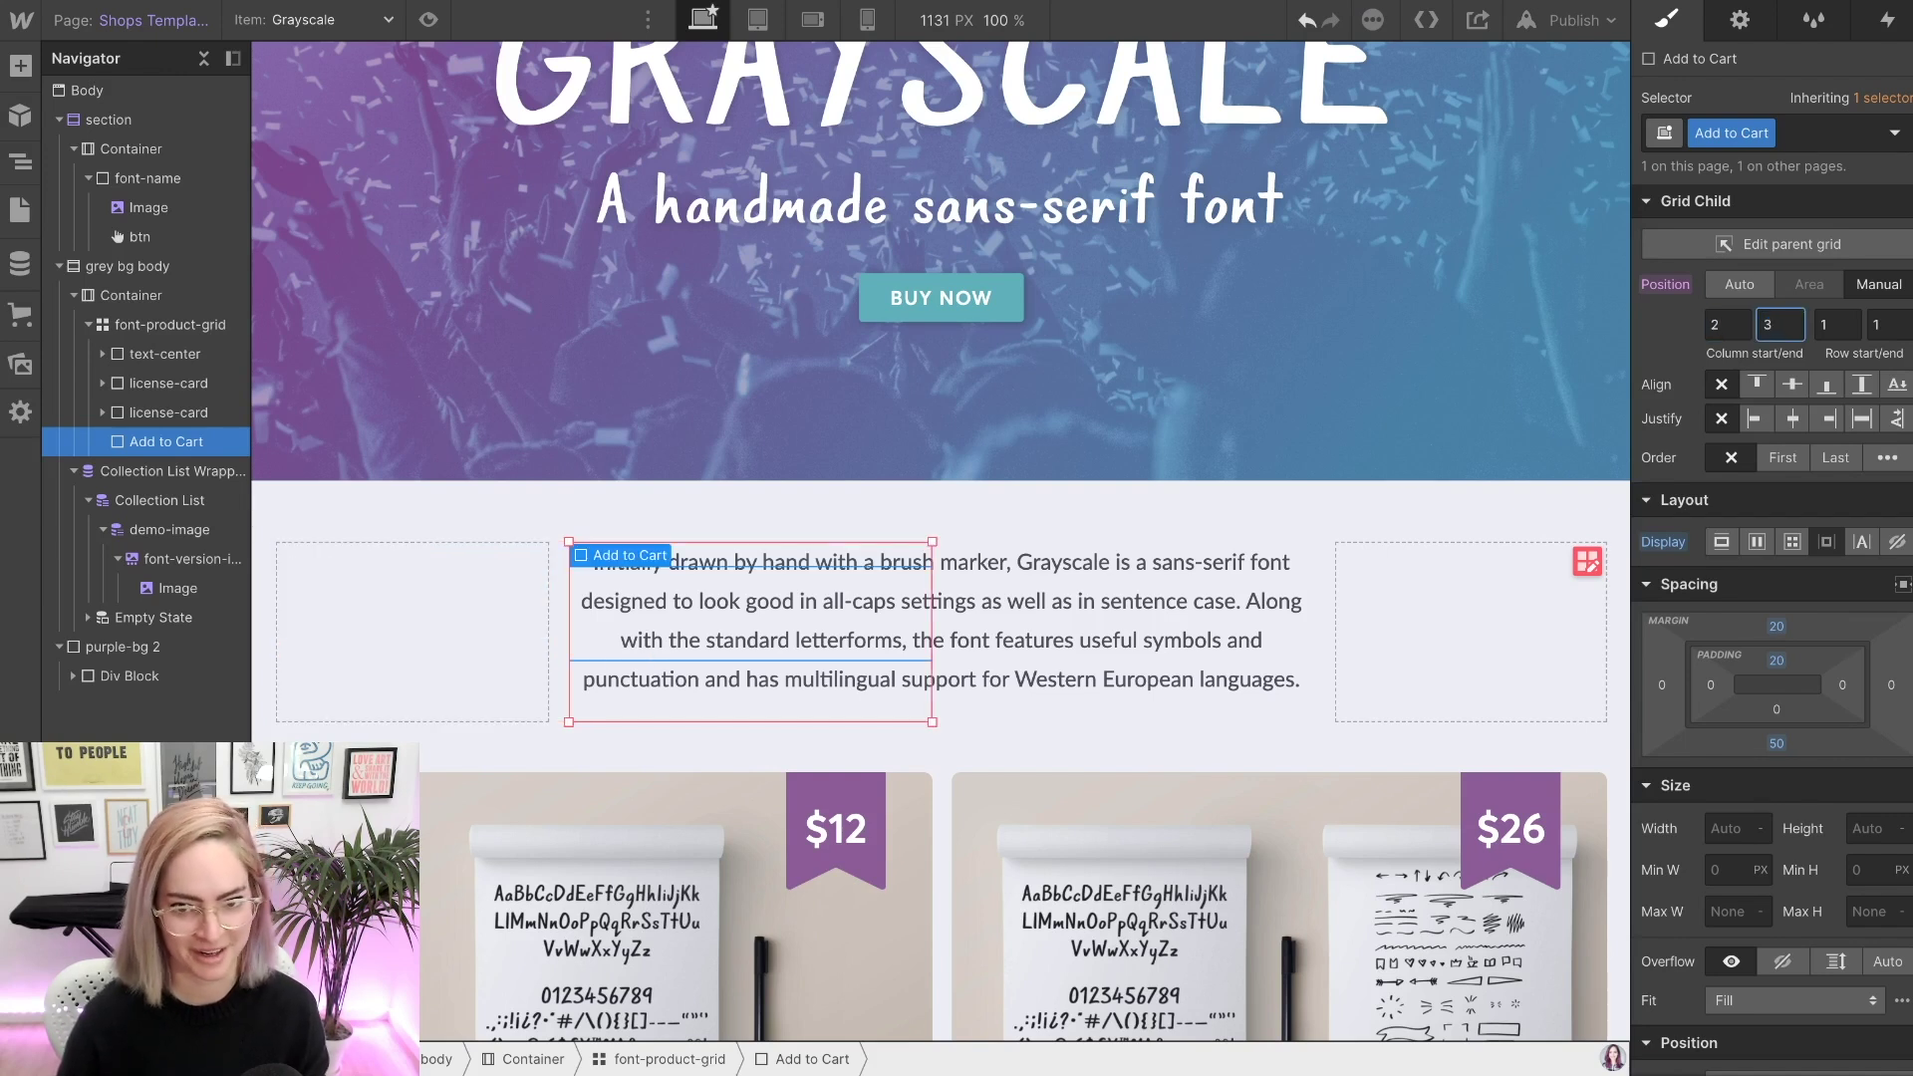
pyautogui.press('Tab')
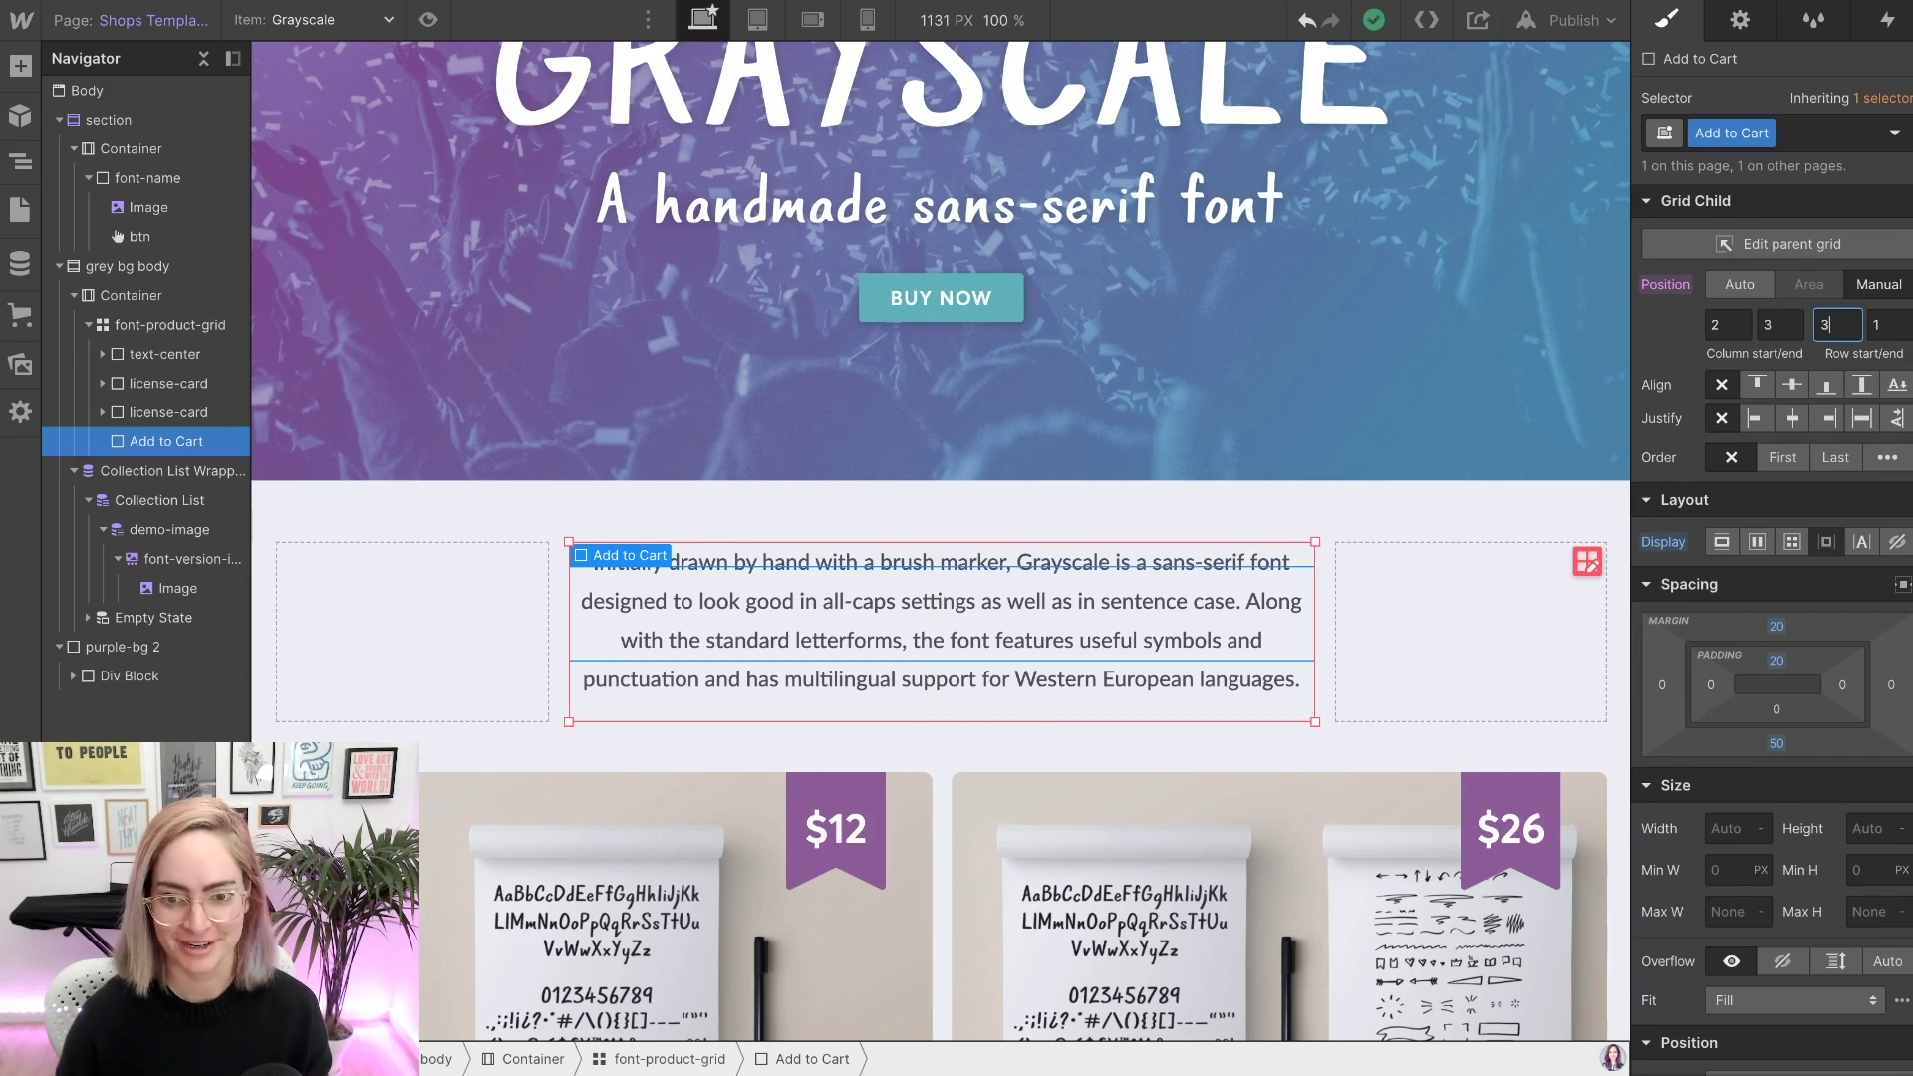
pyautogui.press('Tab')
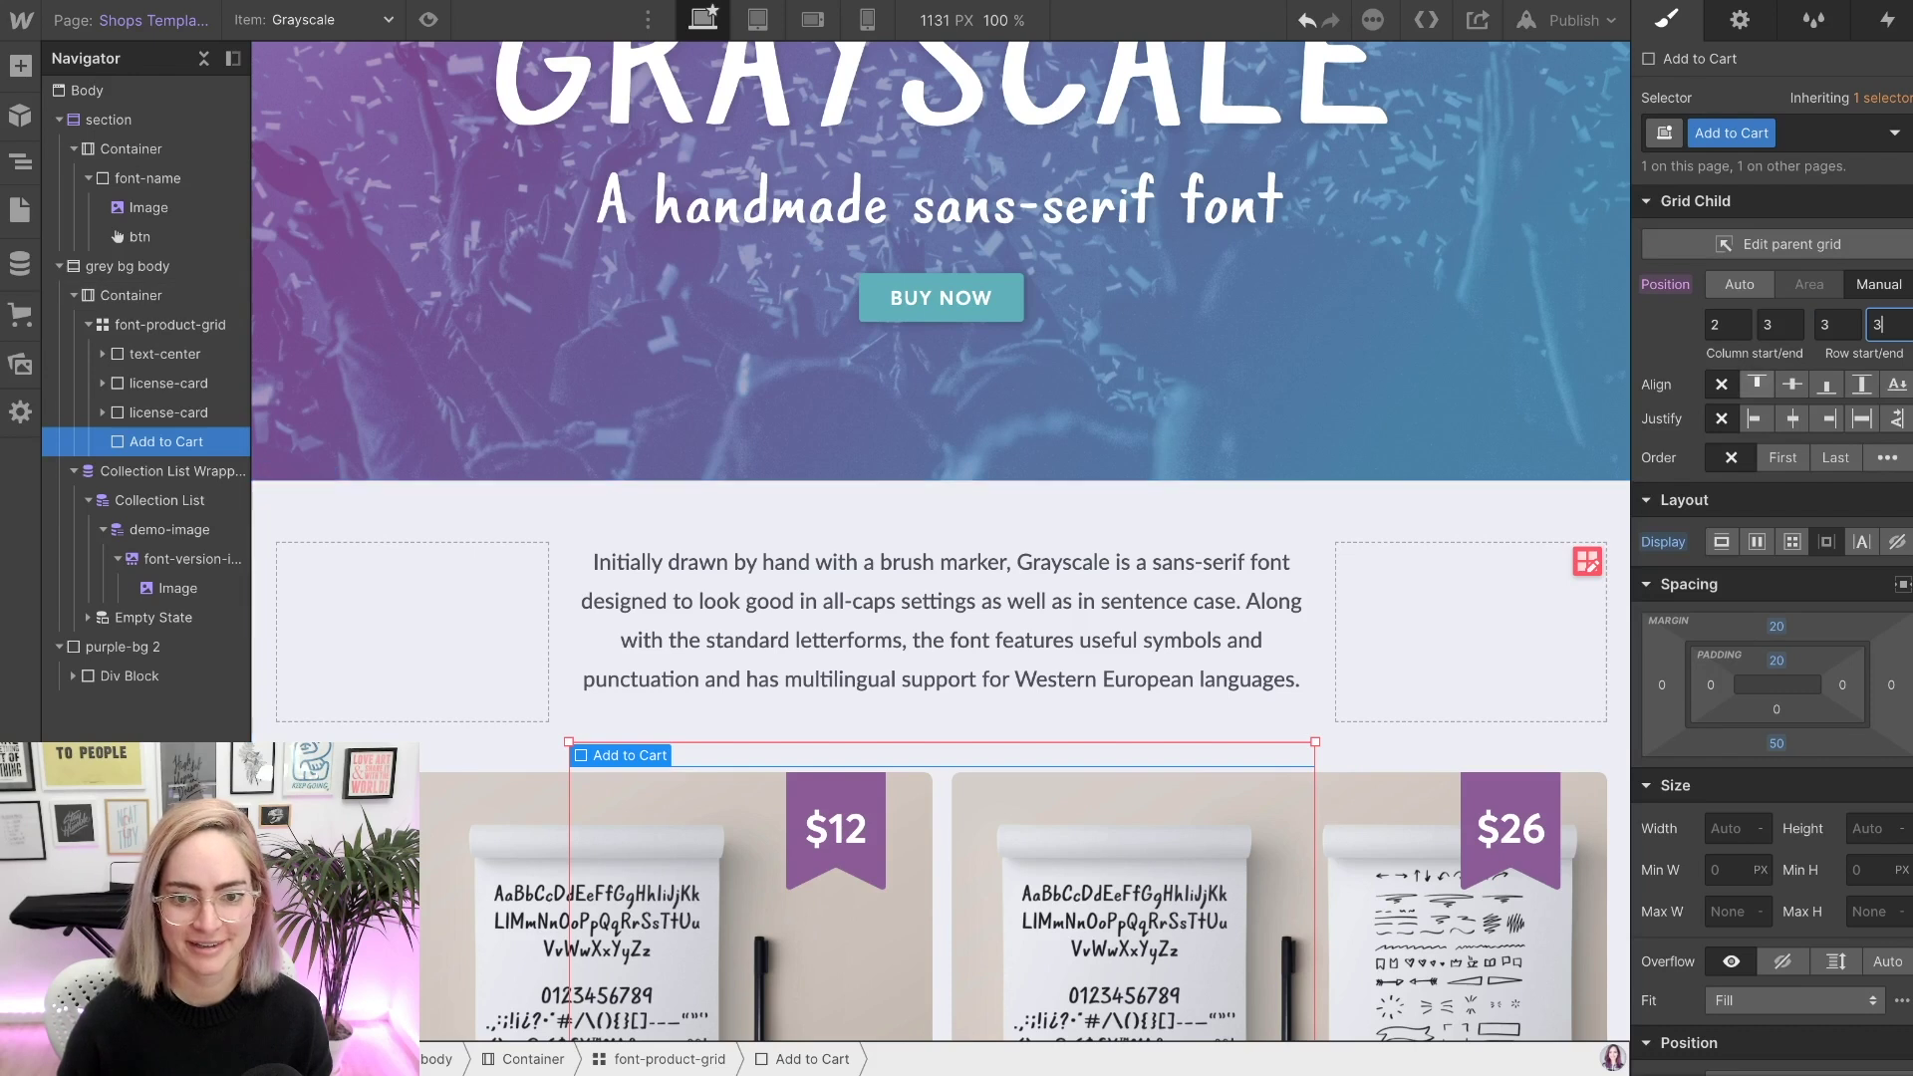
pyautogui.press('Return')
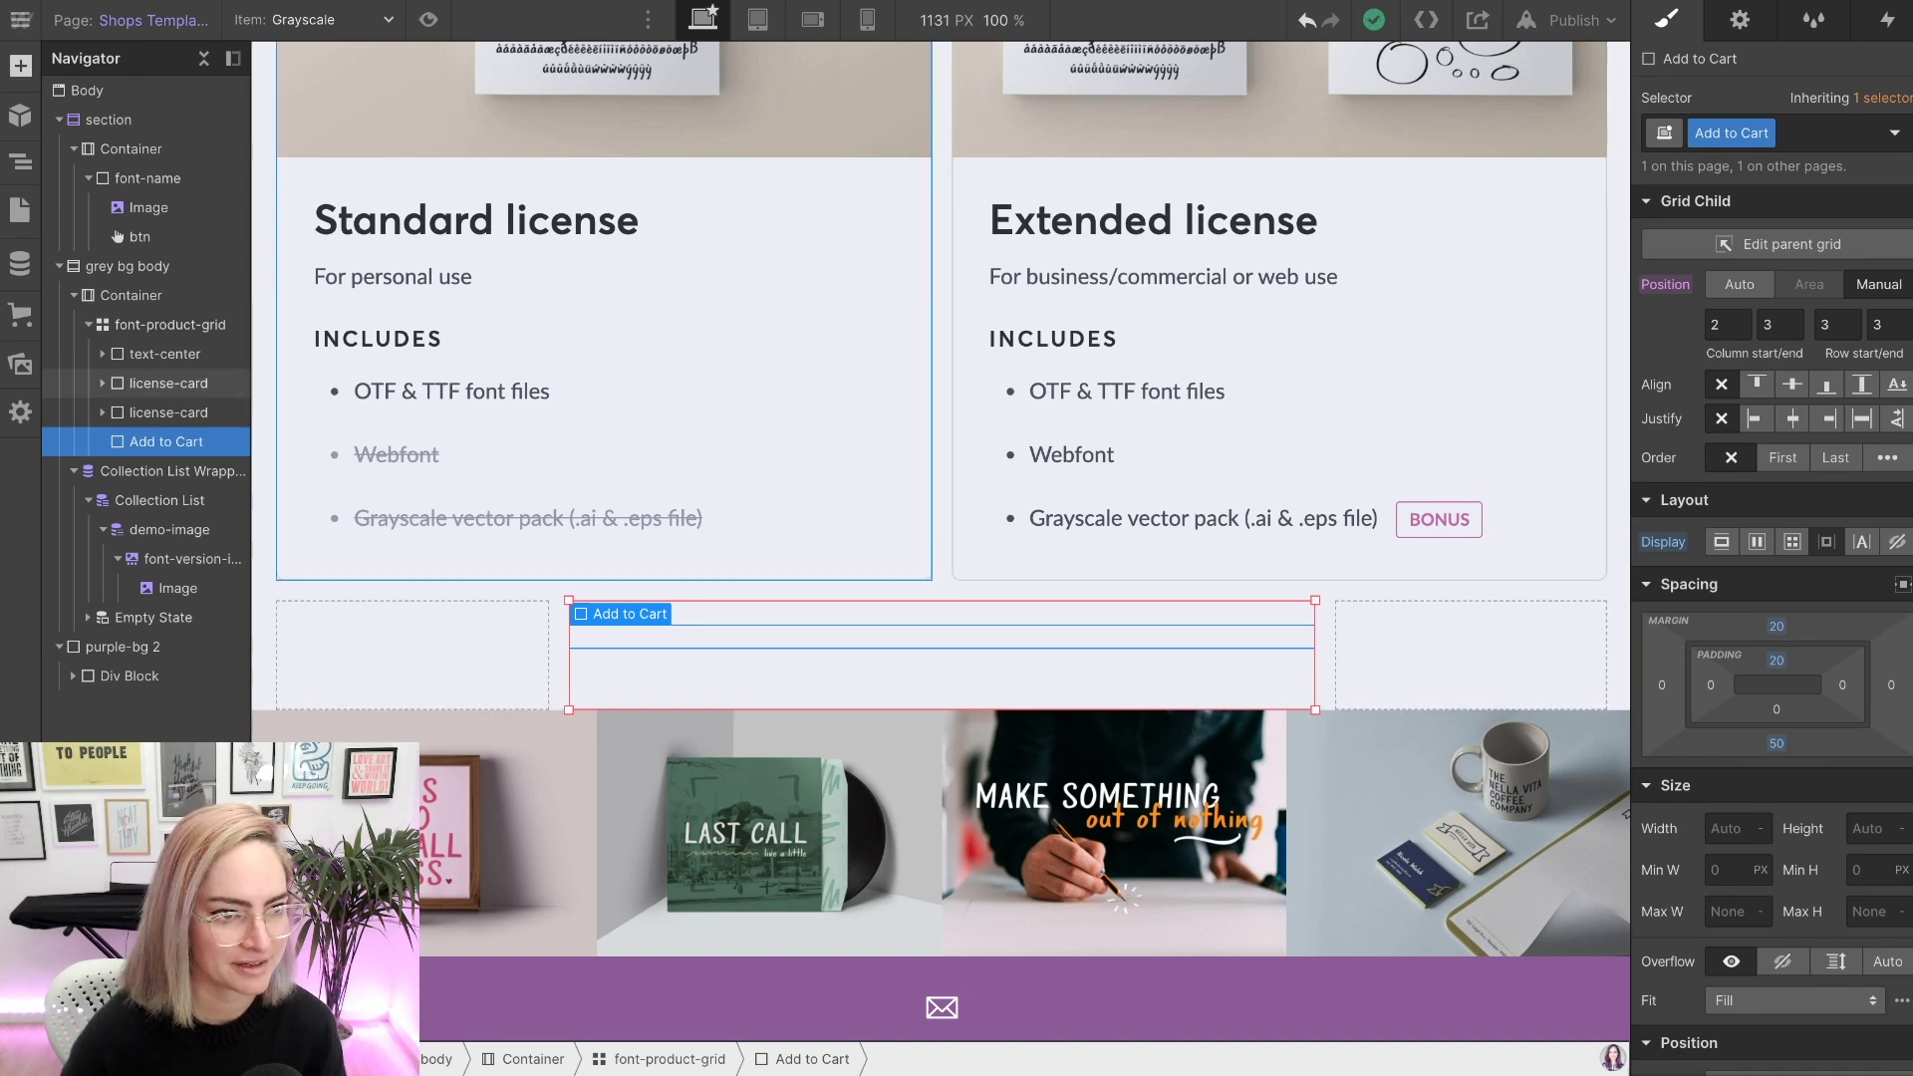
# - Try to place a Select form element inside the Add to Cart div without a form
pyautogui.click(20, 66)
pyautogui.scroll(-15, 199, 488)
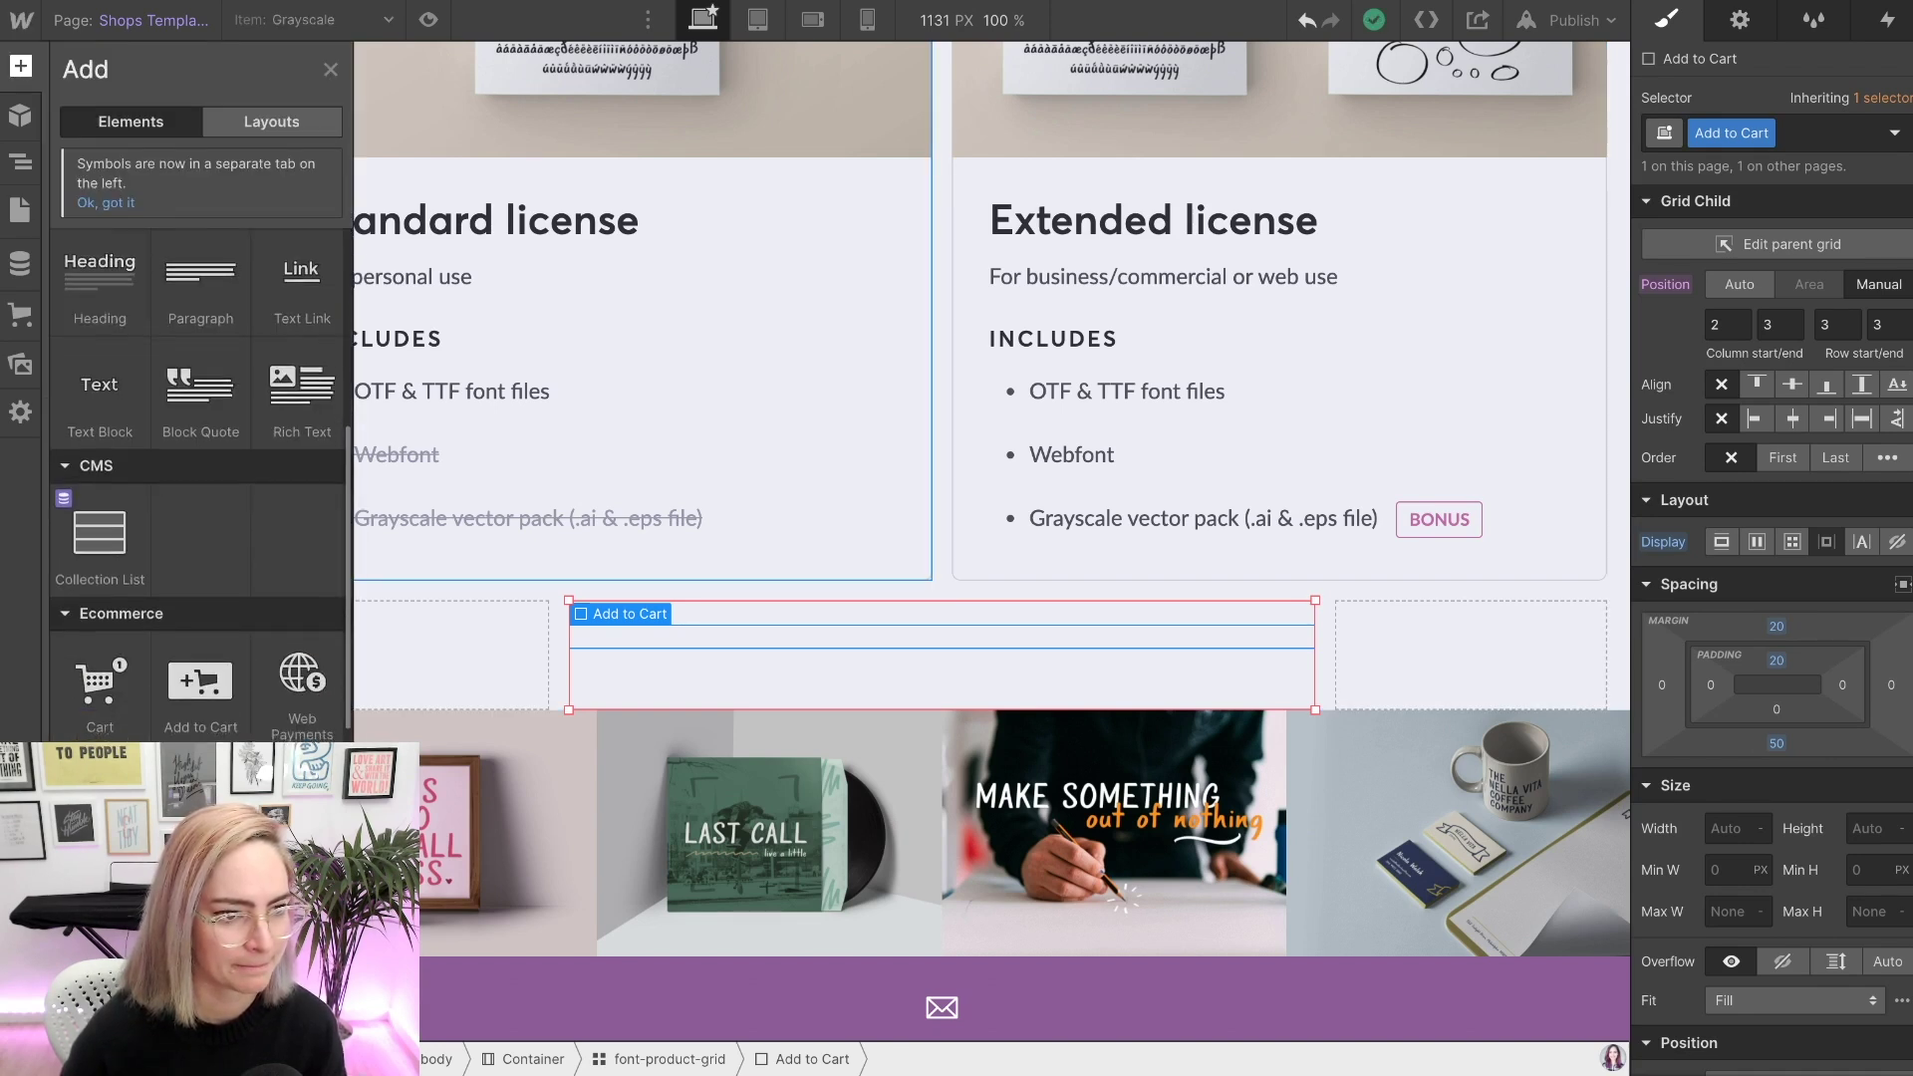
pyautogui.scroll(-1, 199, 697)
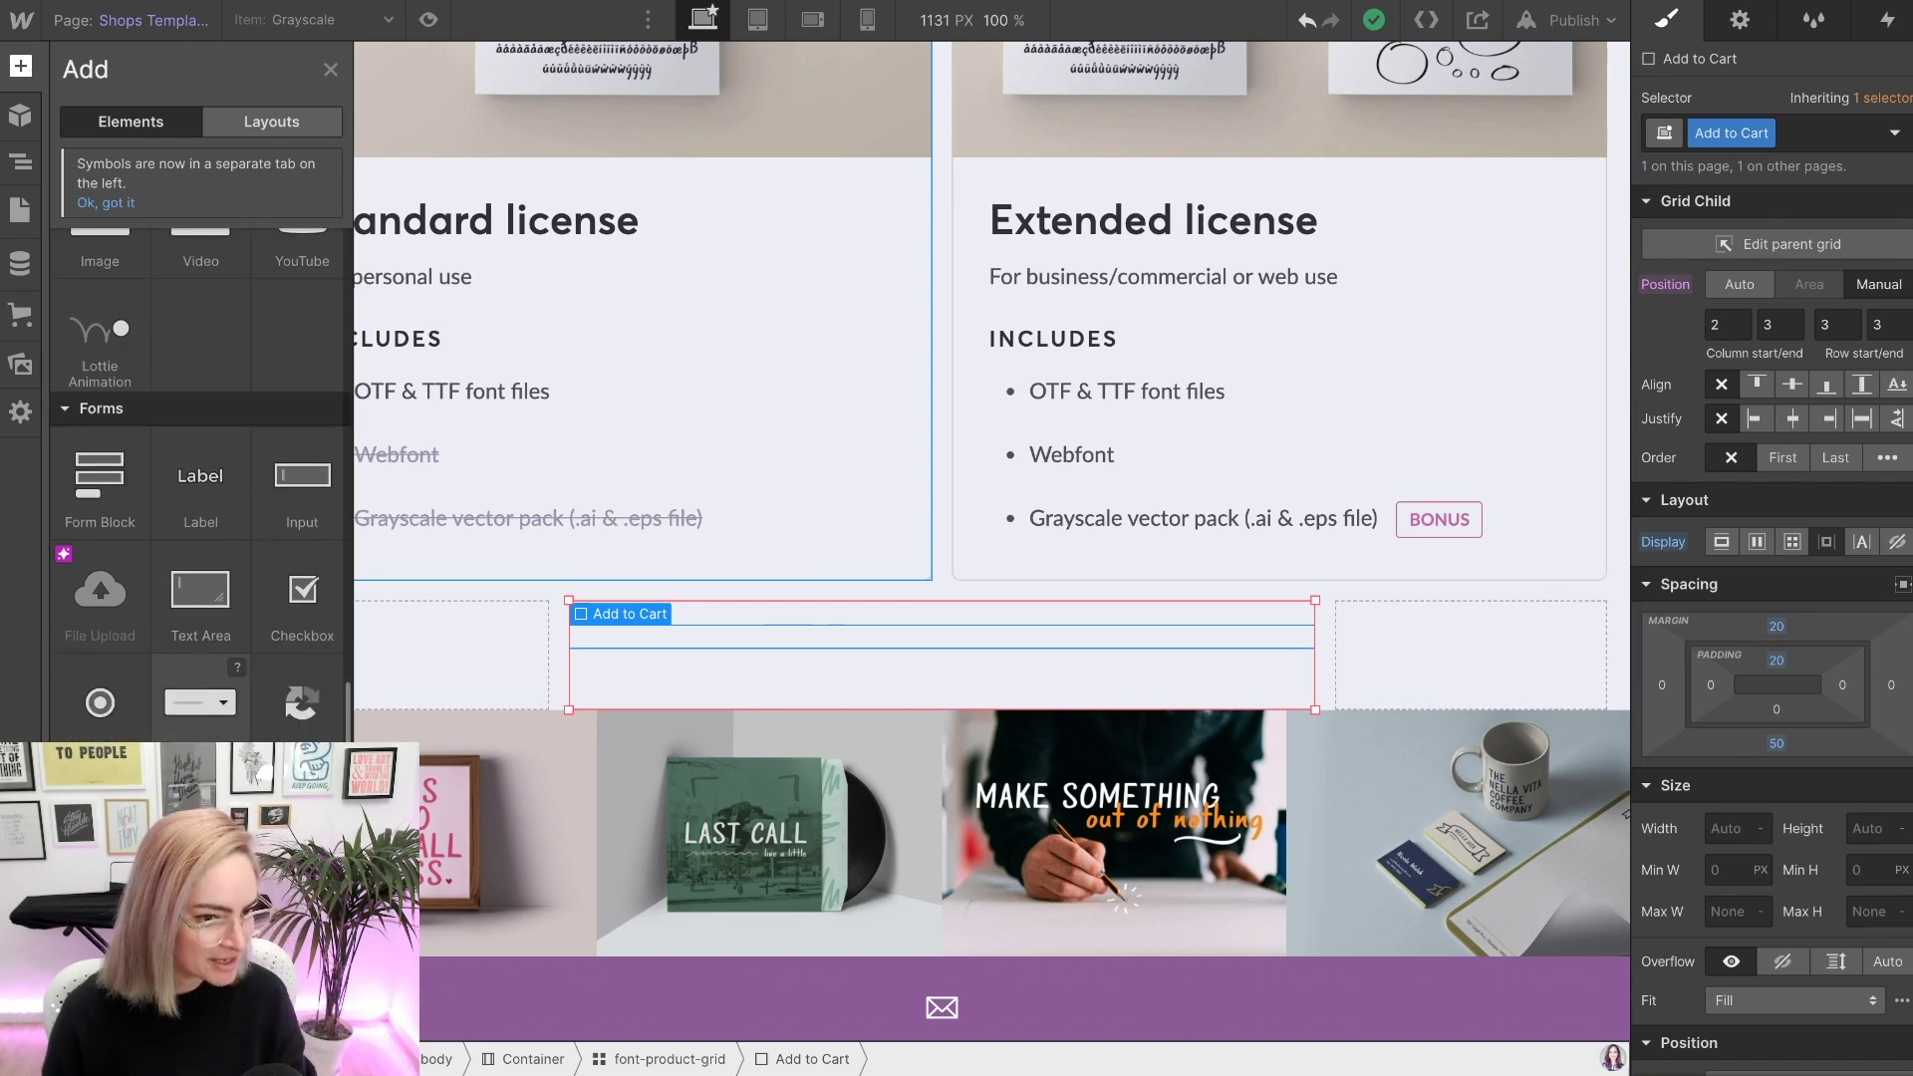
pyautogui.scroll(-3, 200, 697)
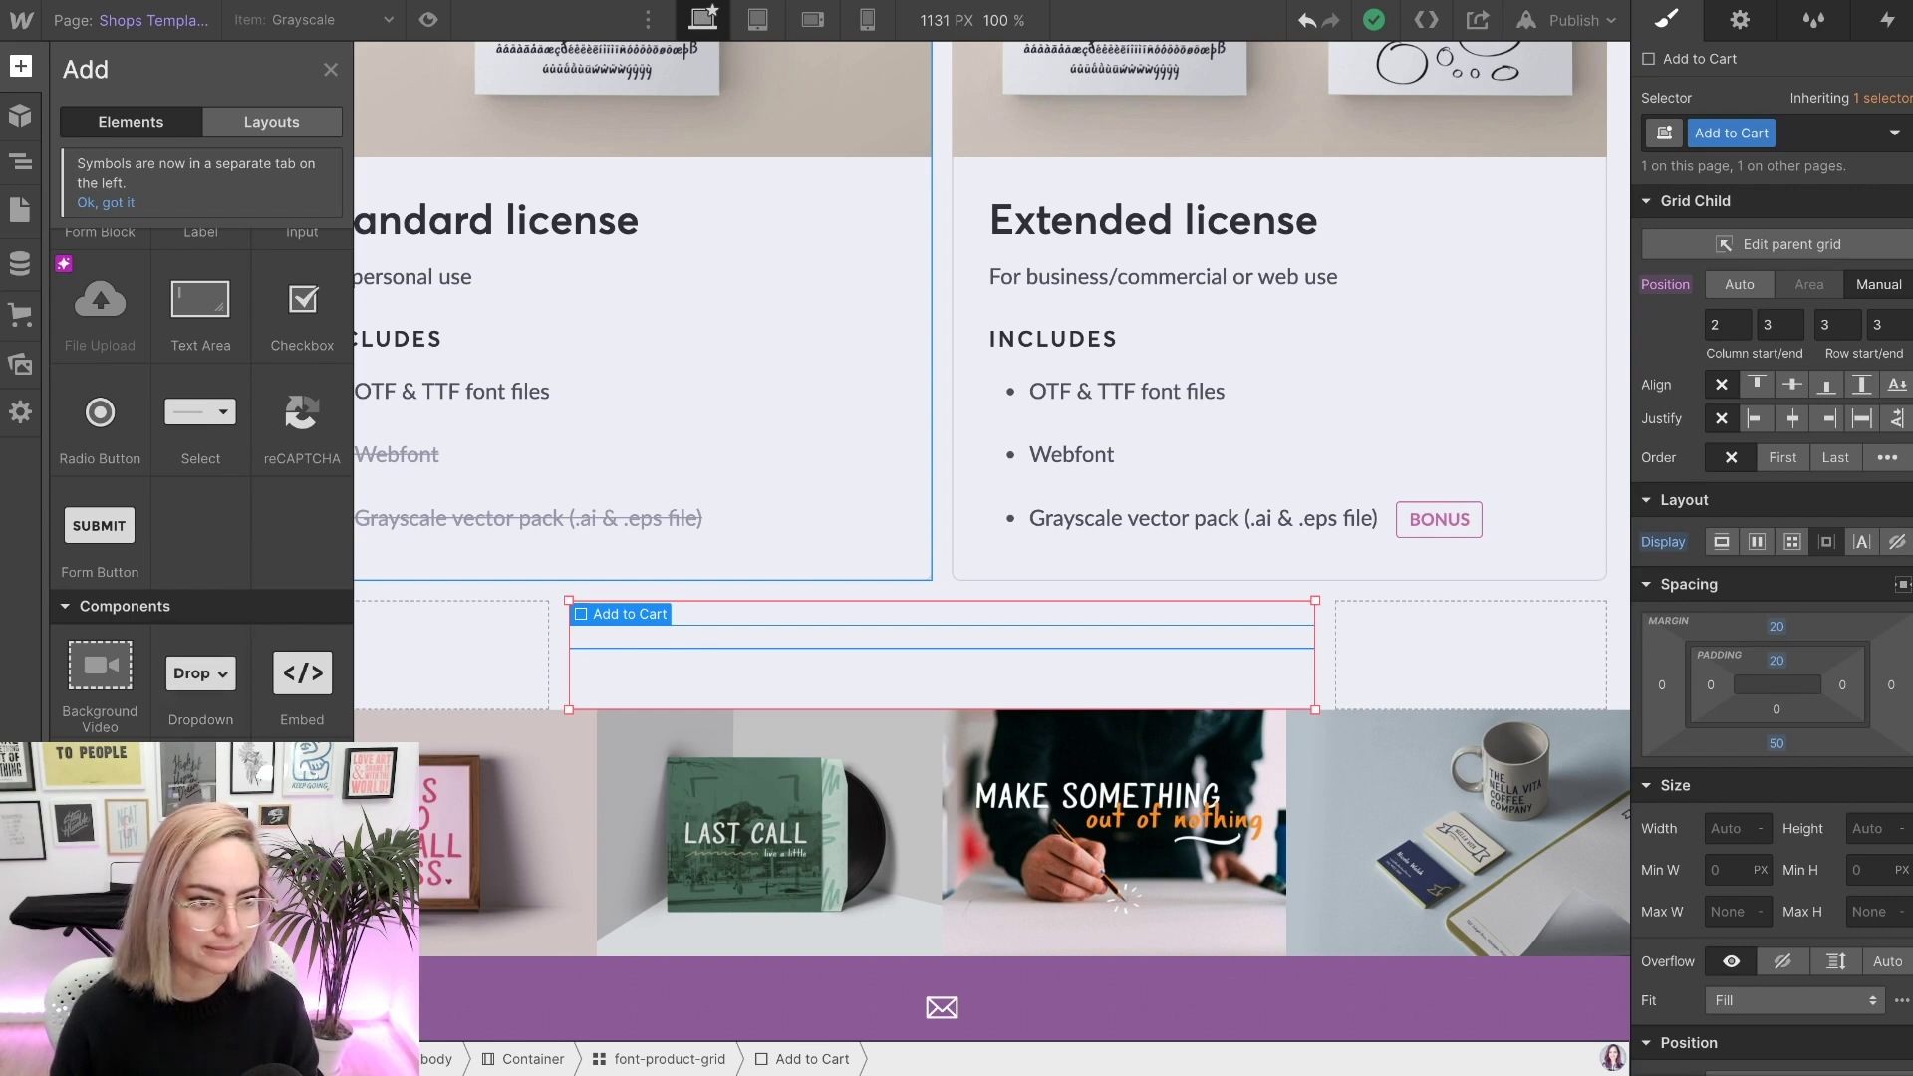
pyautogui.scroll(2, 199, 687)
pyautogui.scroll(10, 199, 598)
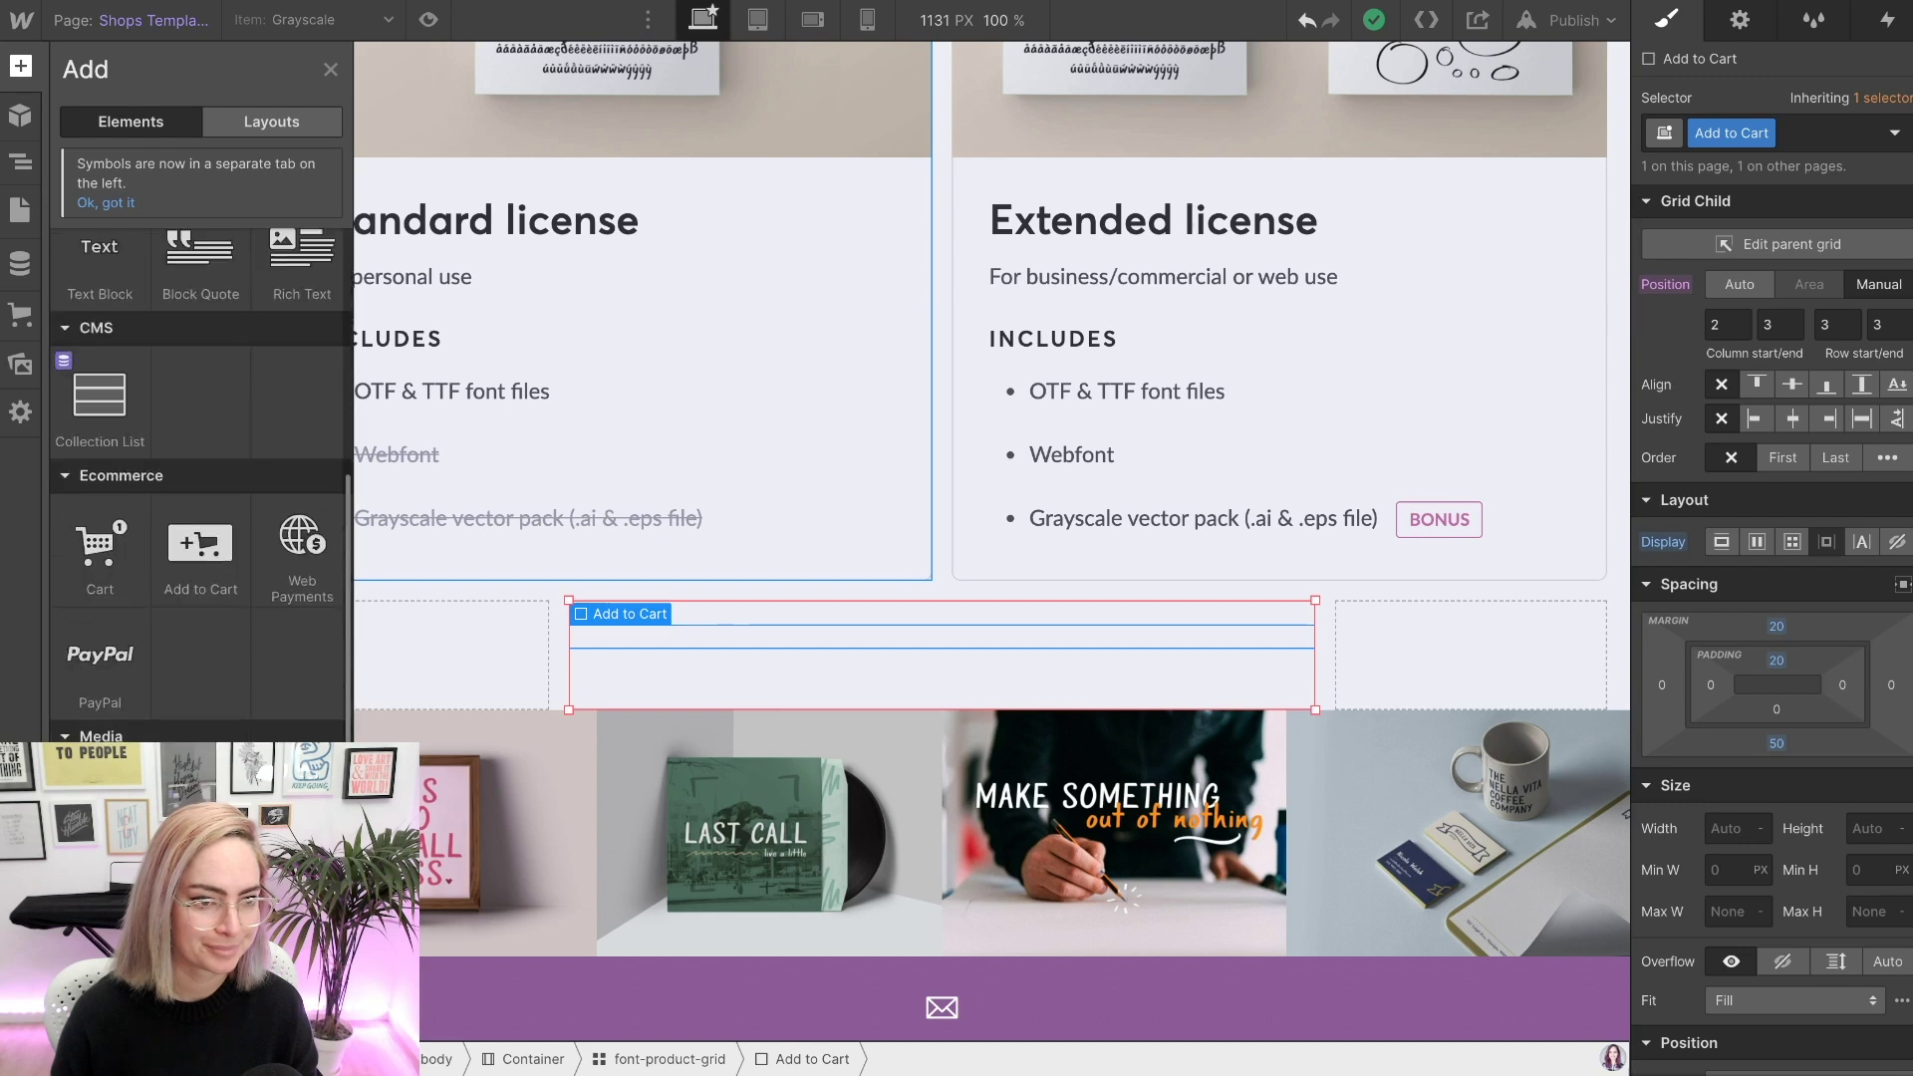
pyautogui.scroll(-8, 199, 479)
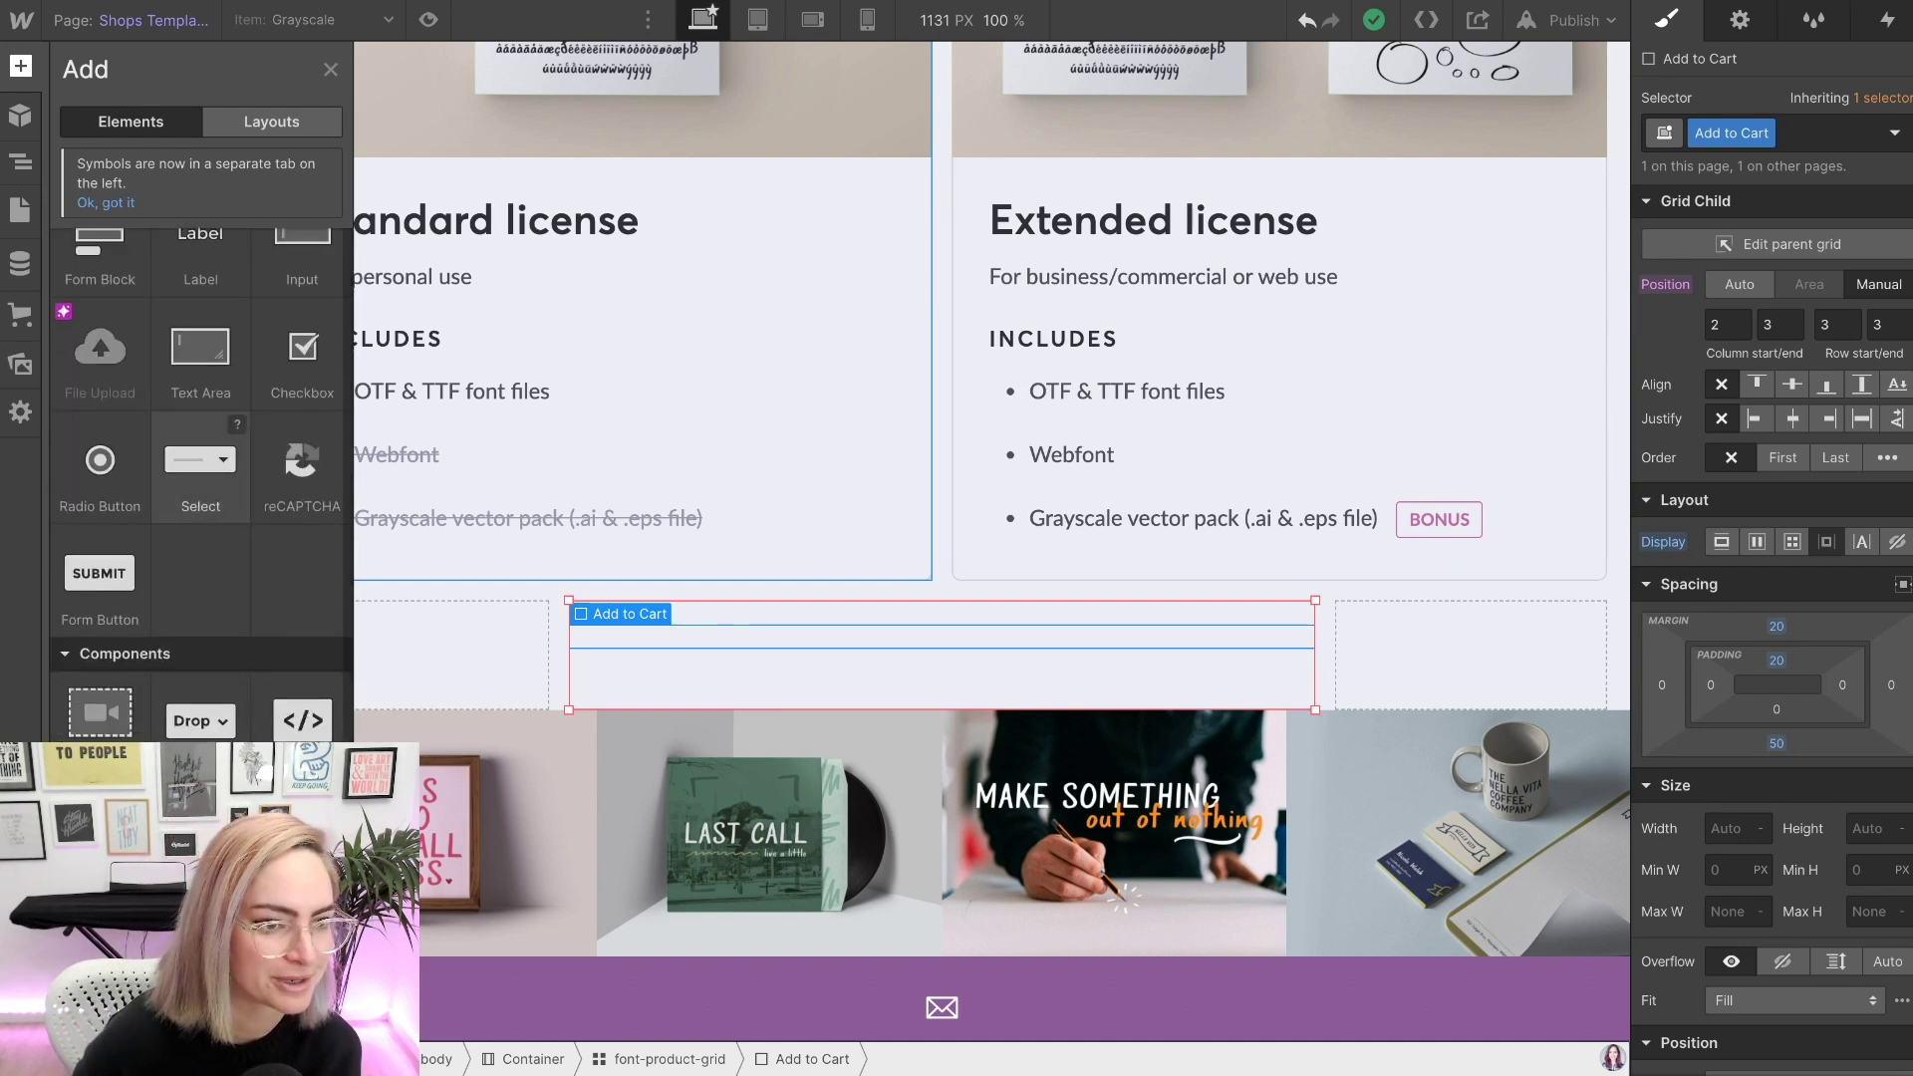
pyautogui.moveTo(200, 463); pyautogui.dragTo(118, 236)
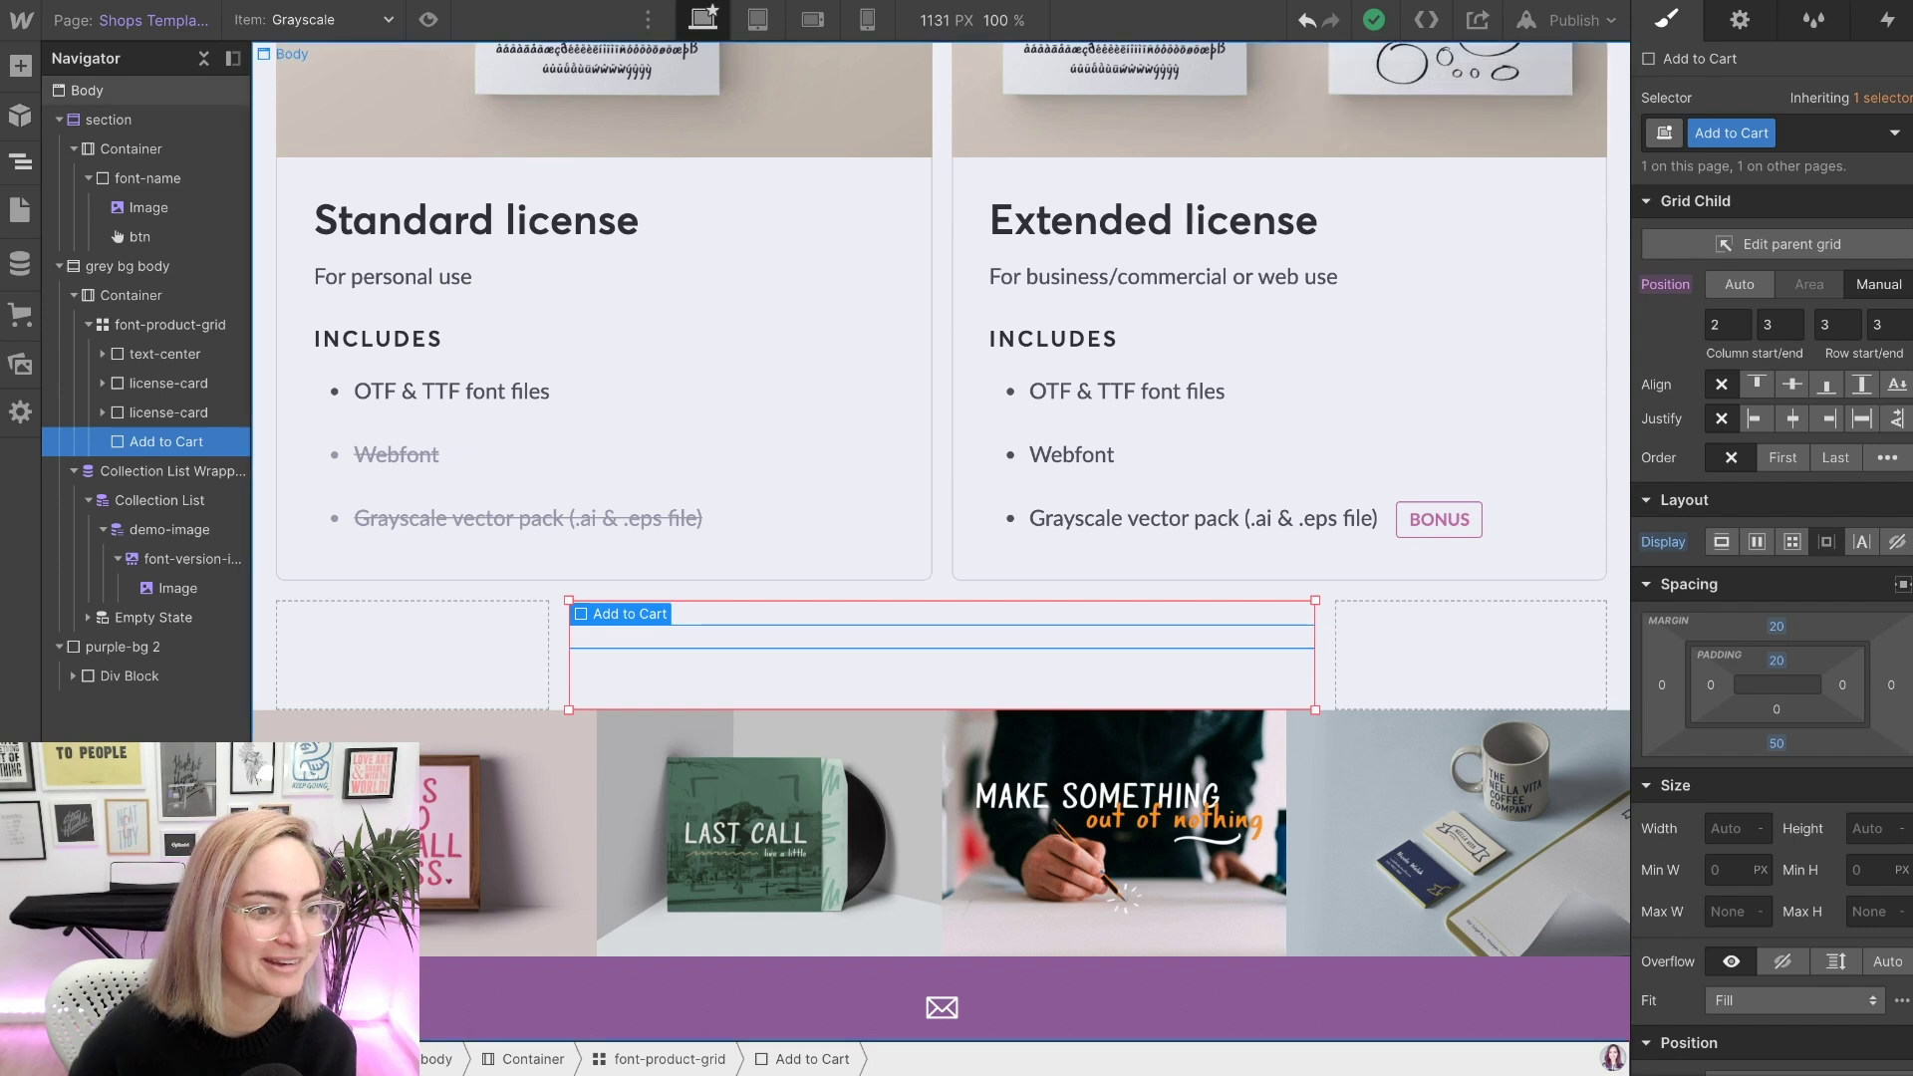
# - Add a Collection List inside the Add to Cart div and open its source choices
pyautogui.click(20, 66)
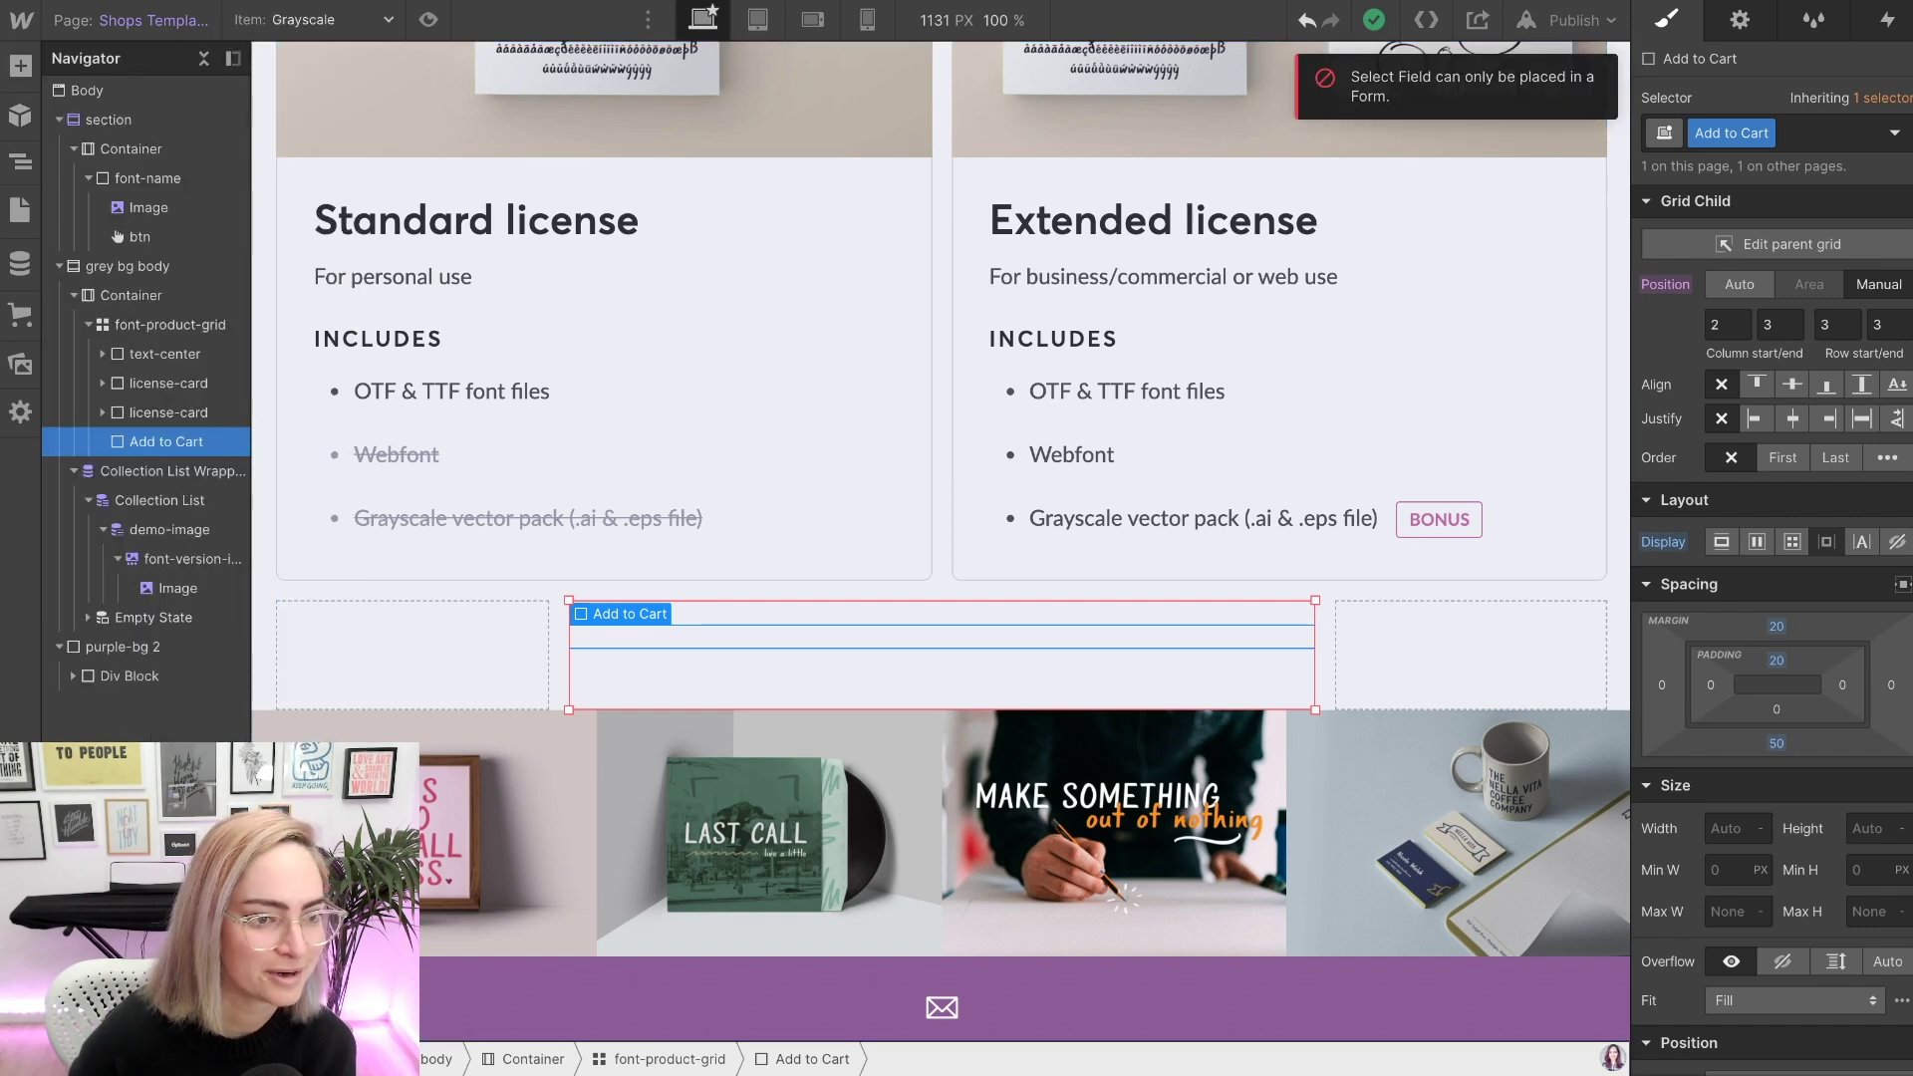
pyautogui.moveTo(99, 449); pyautogui.dragTo(117, 236)
pyautogui.hotkey('ctrl', 'z')
pyautogui.hotkey('ctrl', 'shift', 'z')
pyautogui.hotkey('ctrl', 'z')
pyautogui.hotkey('ctrl', 'z')
pyautogui.hotkey('ctrl', 'z')
pyautogui.hotkey('ctrl', 'z')
pyautogui.hotkey('ctrl', 'z')
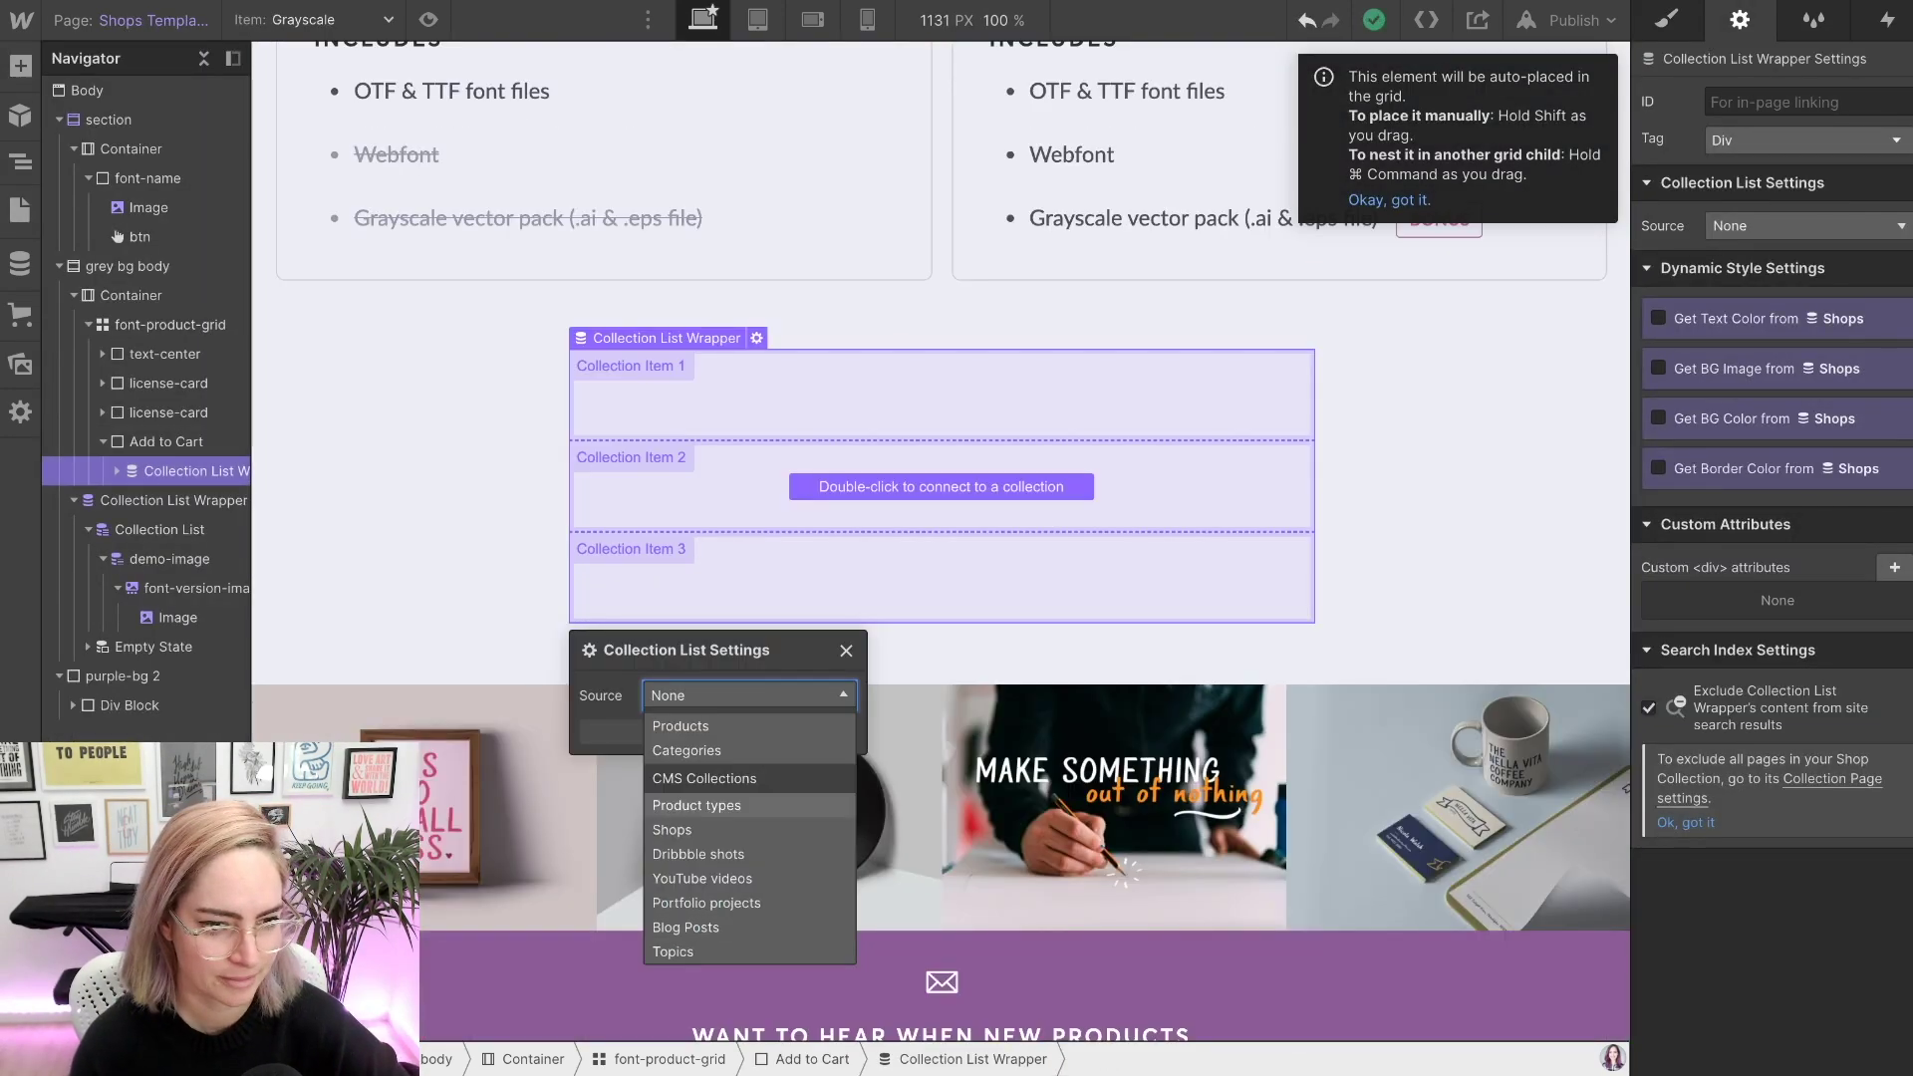
# - Read the Webflow University lesson on the CMS option field and its common uses
pyautogui.hotkey('ctrl', 'shift', 'z')
pyautogui.hotkey('ctrl', 'shift', 'z')
pyautogui.hotkey('ctrl', 'shift', 'z')
pyautogui.hotkey('ctrl', 'shift', 'z')
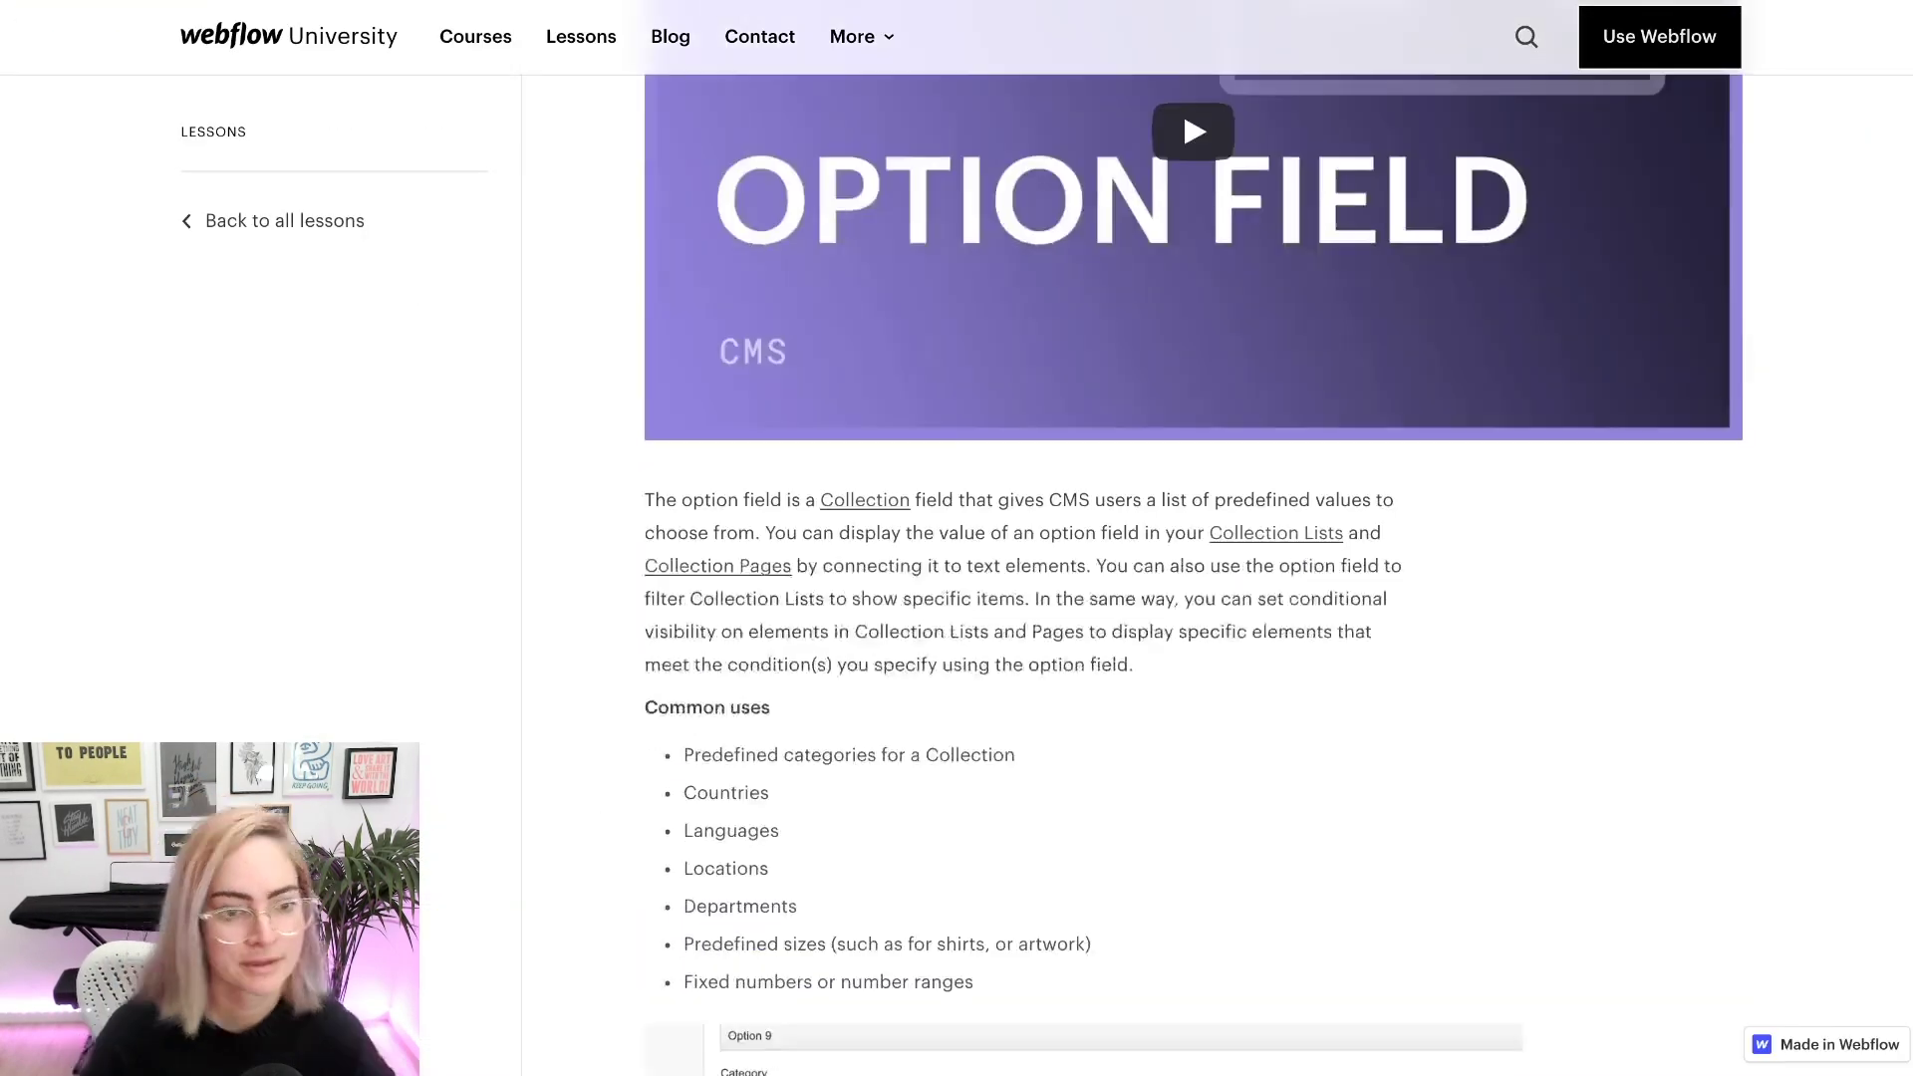
pyautogui.scroll(-8, 1193, 597)
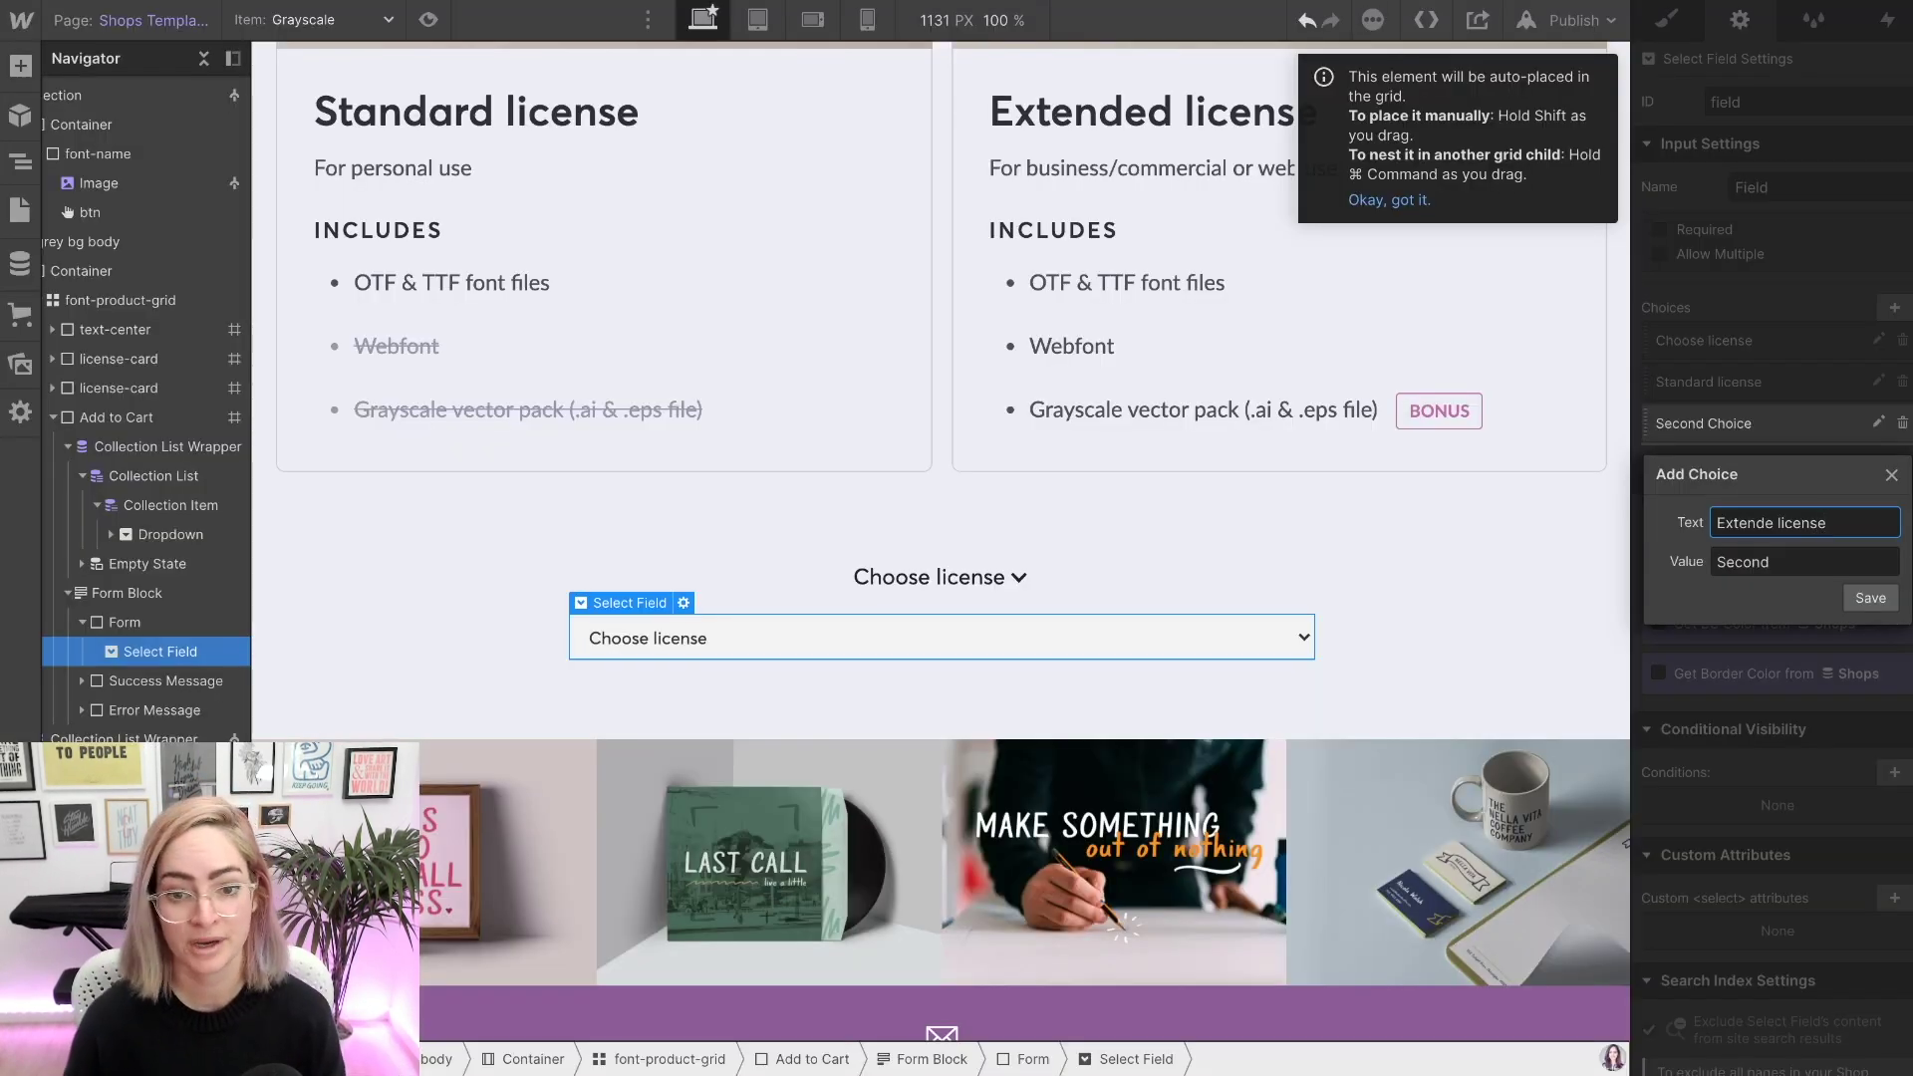
# - Set the value of the Select Field's second license choice to Extended
pyautogui.press('Tab')
pyautogui.write('Extende')
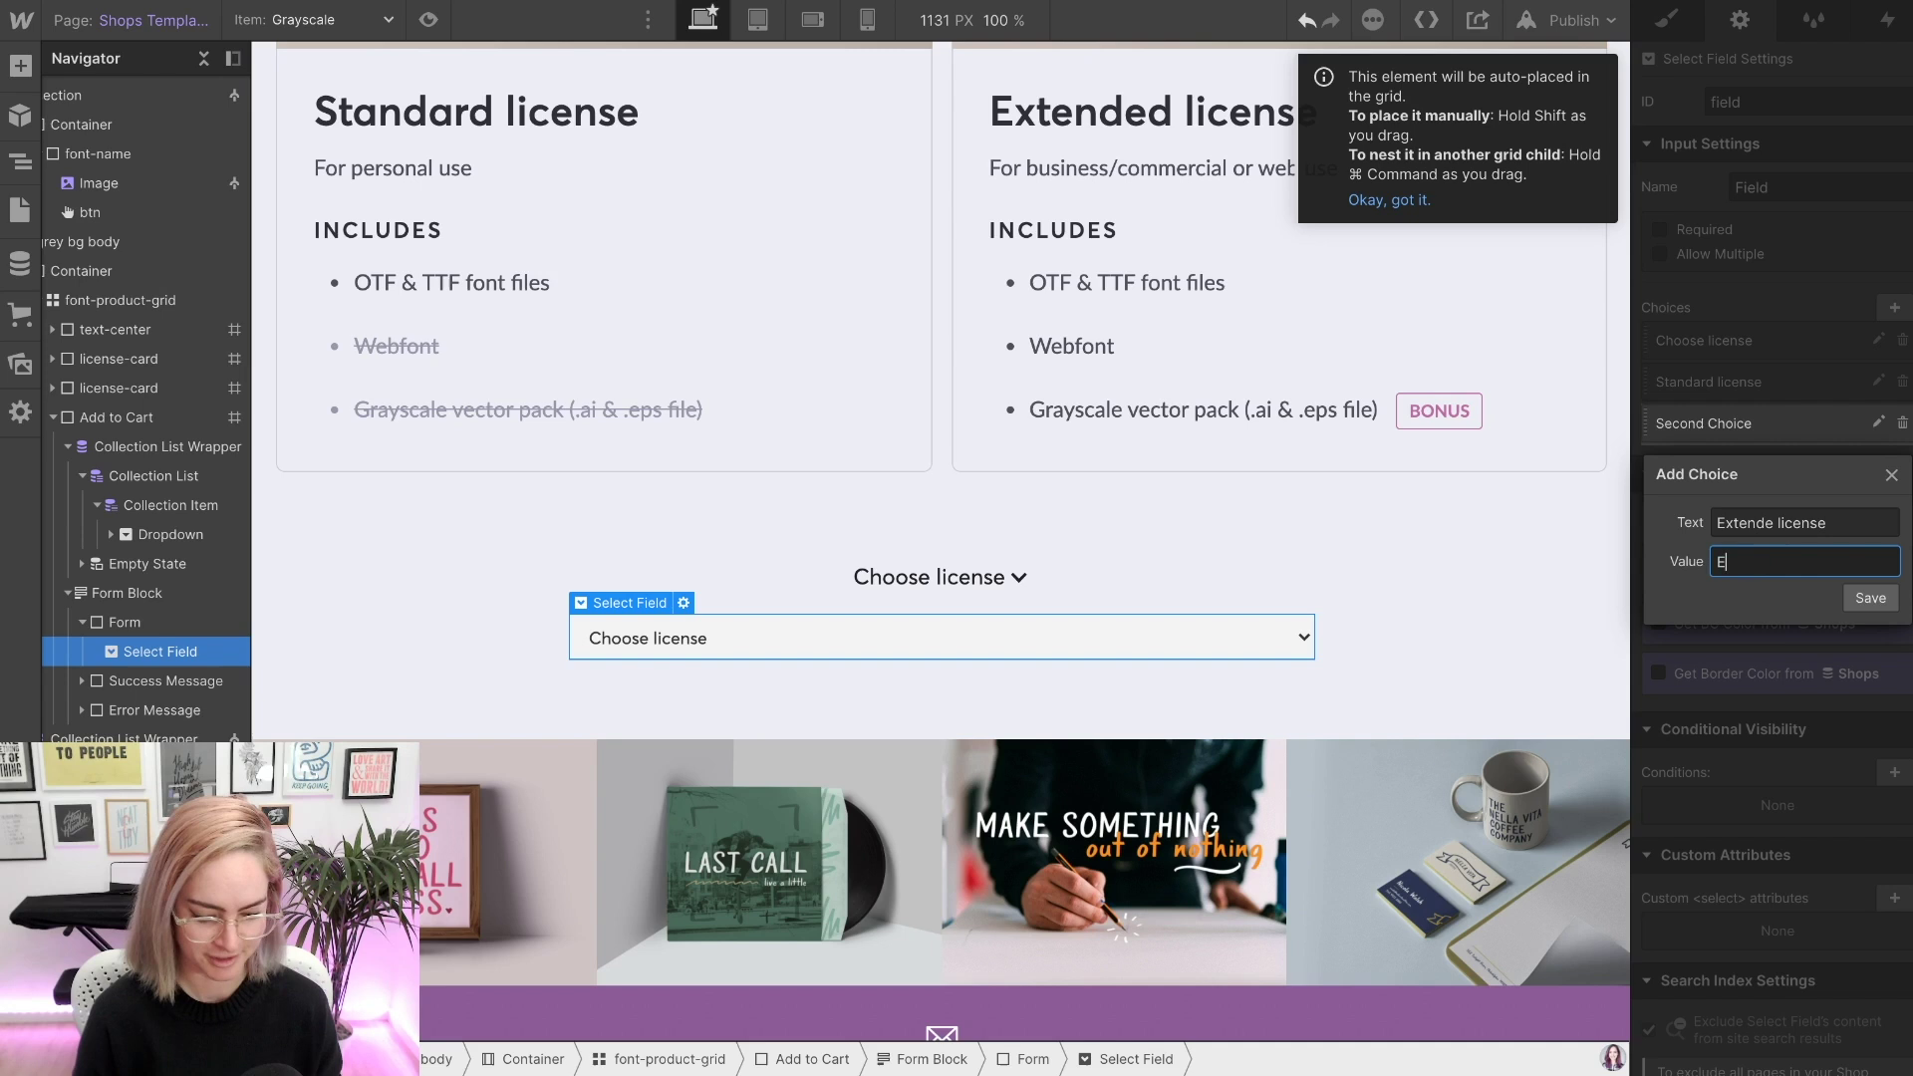
pyautogui.press('BackSpace')
pyautogui.press('BackSpace')
pyautogui.press('BackSpace')
pyautogui.write('nded')
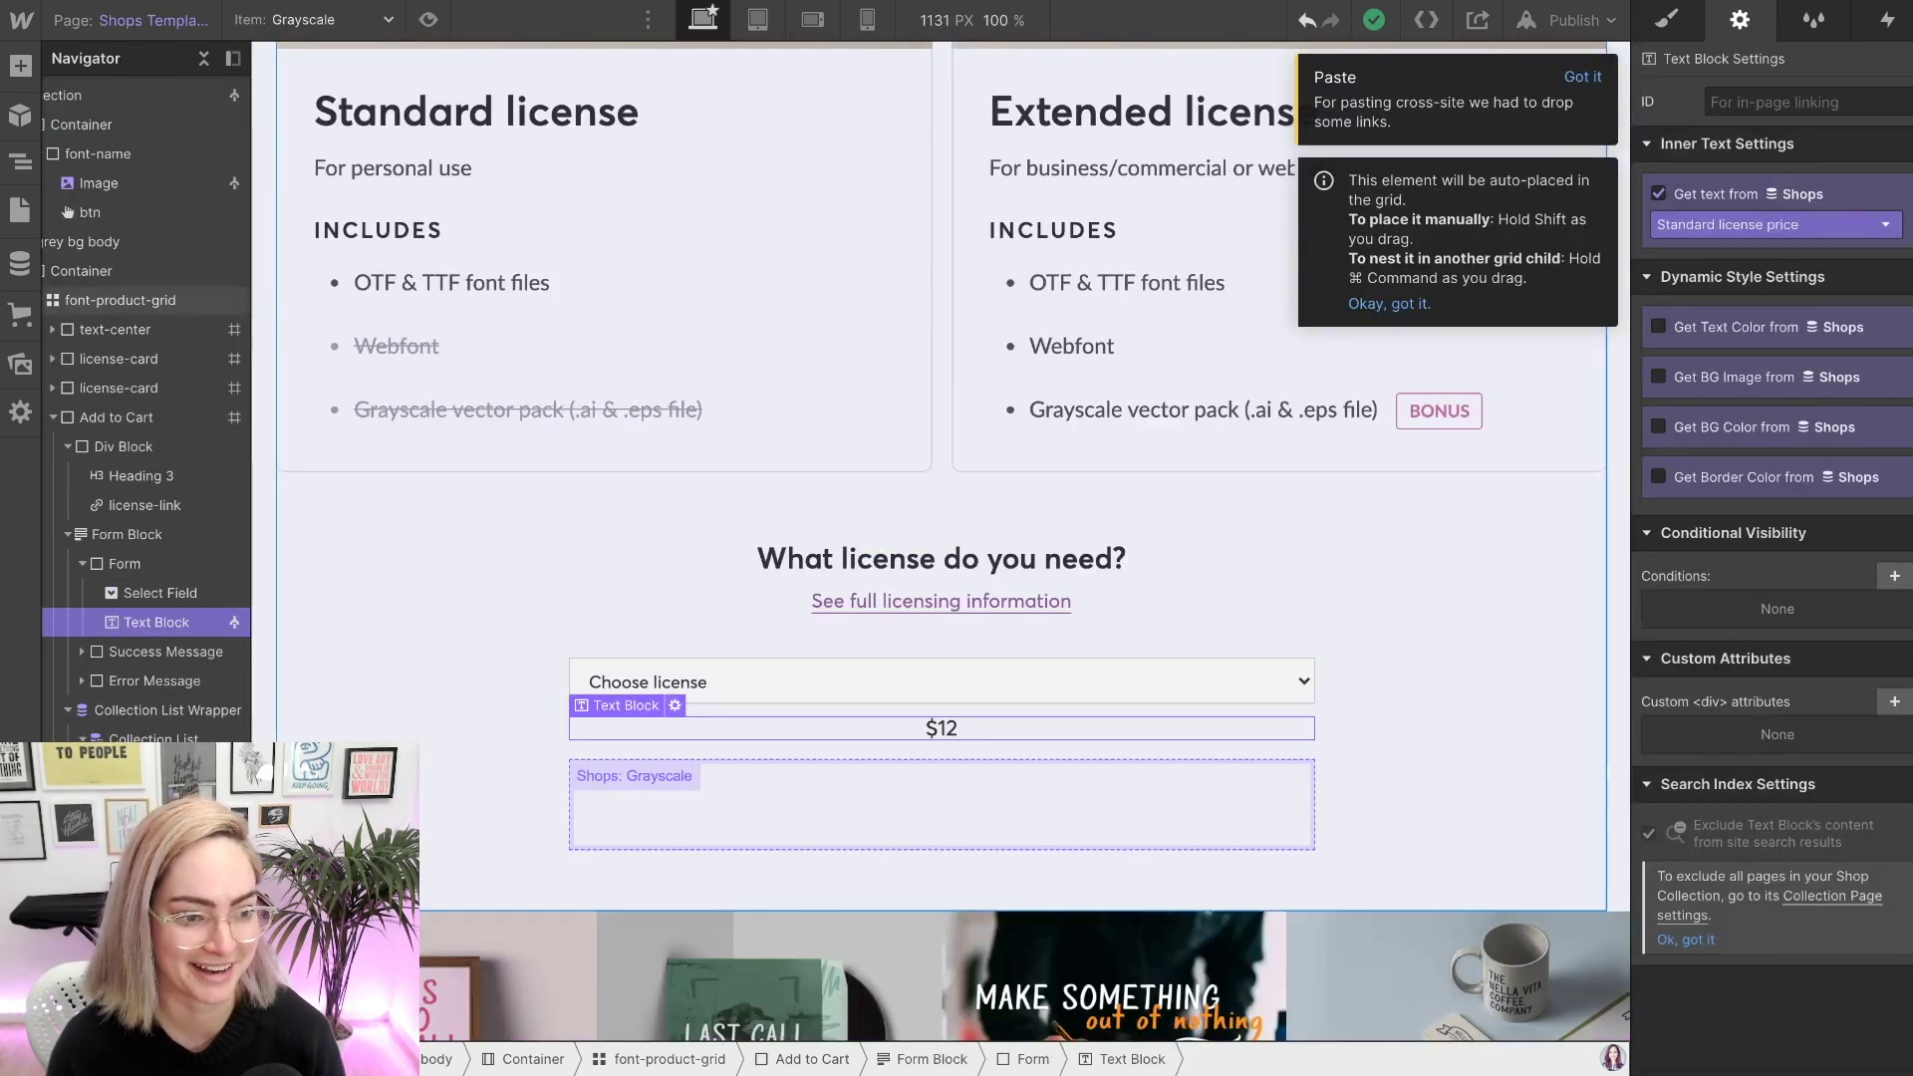
# - Replace the price text block under the license dropdown with an mt30 heading for the price, and add a BUY NOW button below it
pyautogui.press('a')
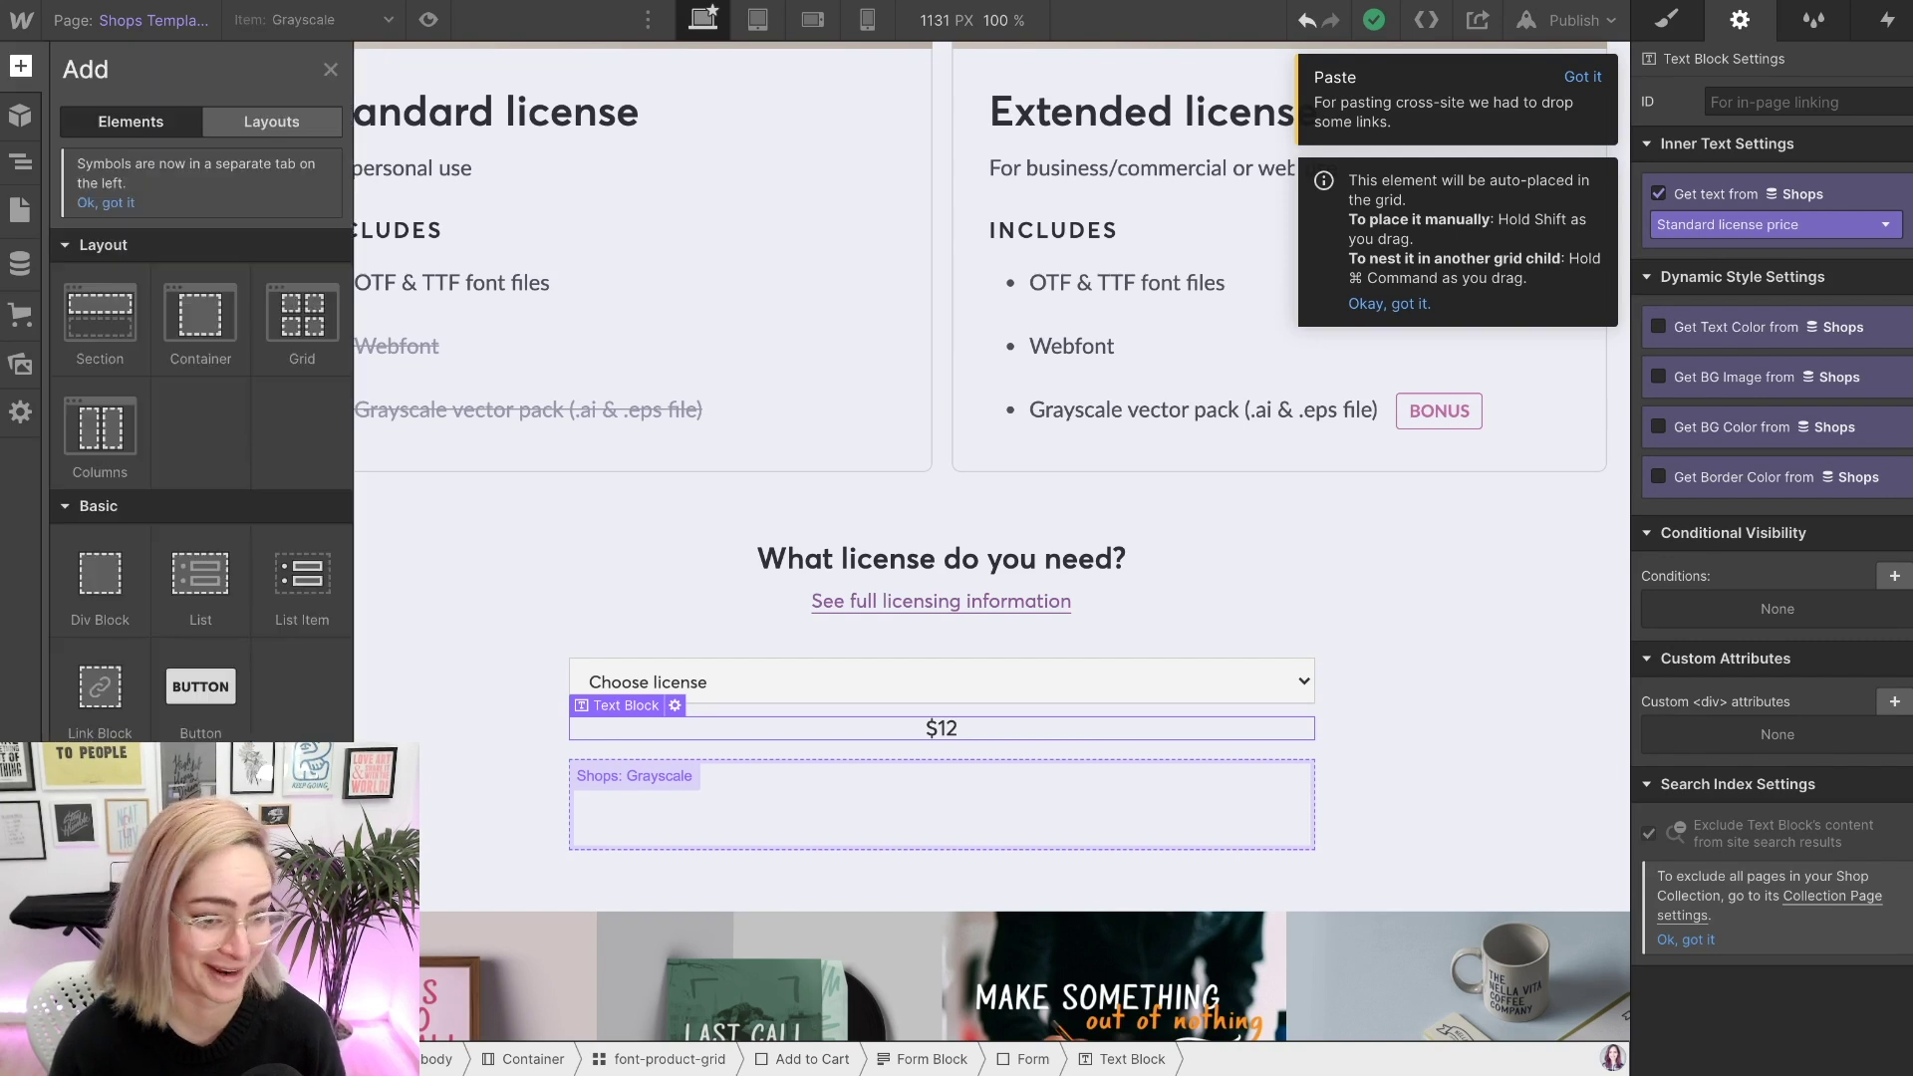
pyautogui.scroll(-5, 199, 489)
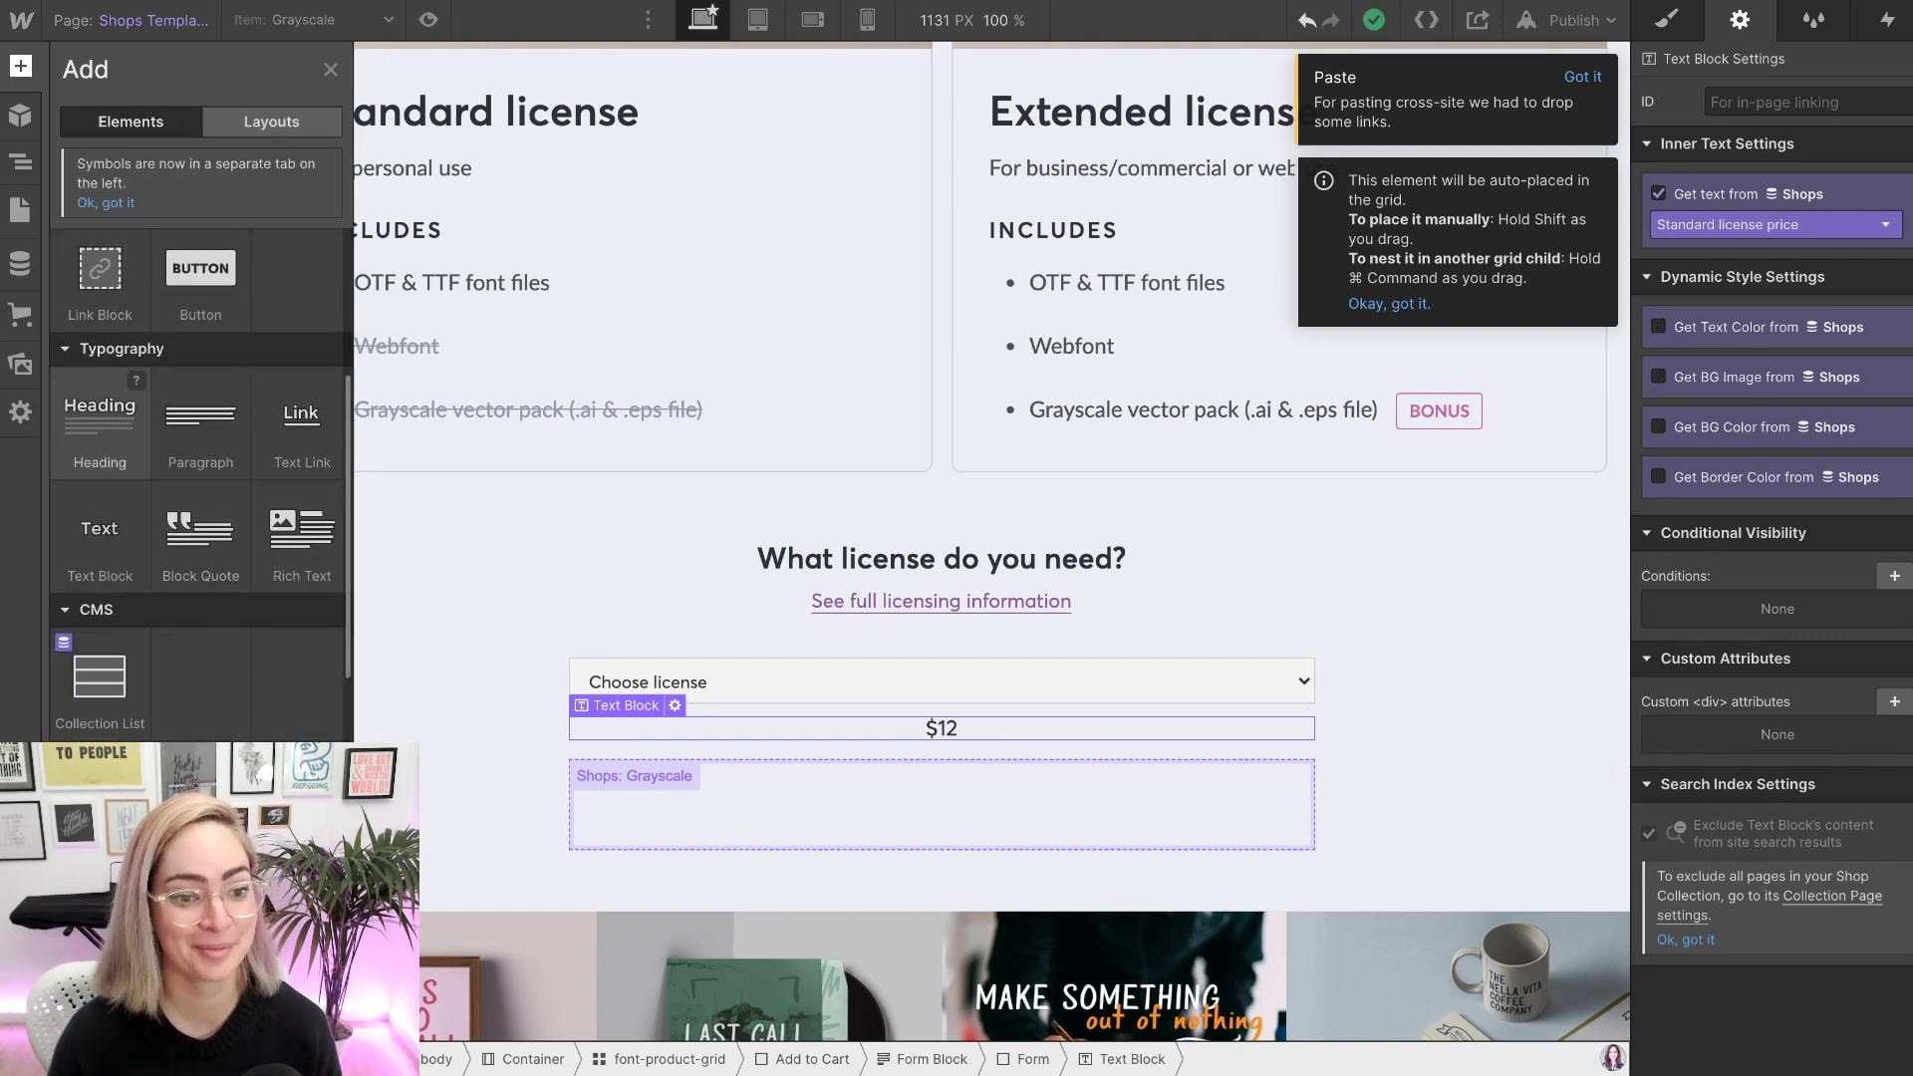
pyautogui.click(99, 414)
pyautogui.press('super+z')
pyautogui.press('super+z')
pyautogui.press('super+z')
pyautogui.press('super+z')
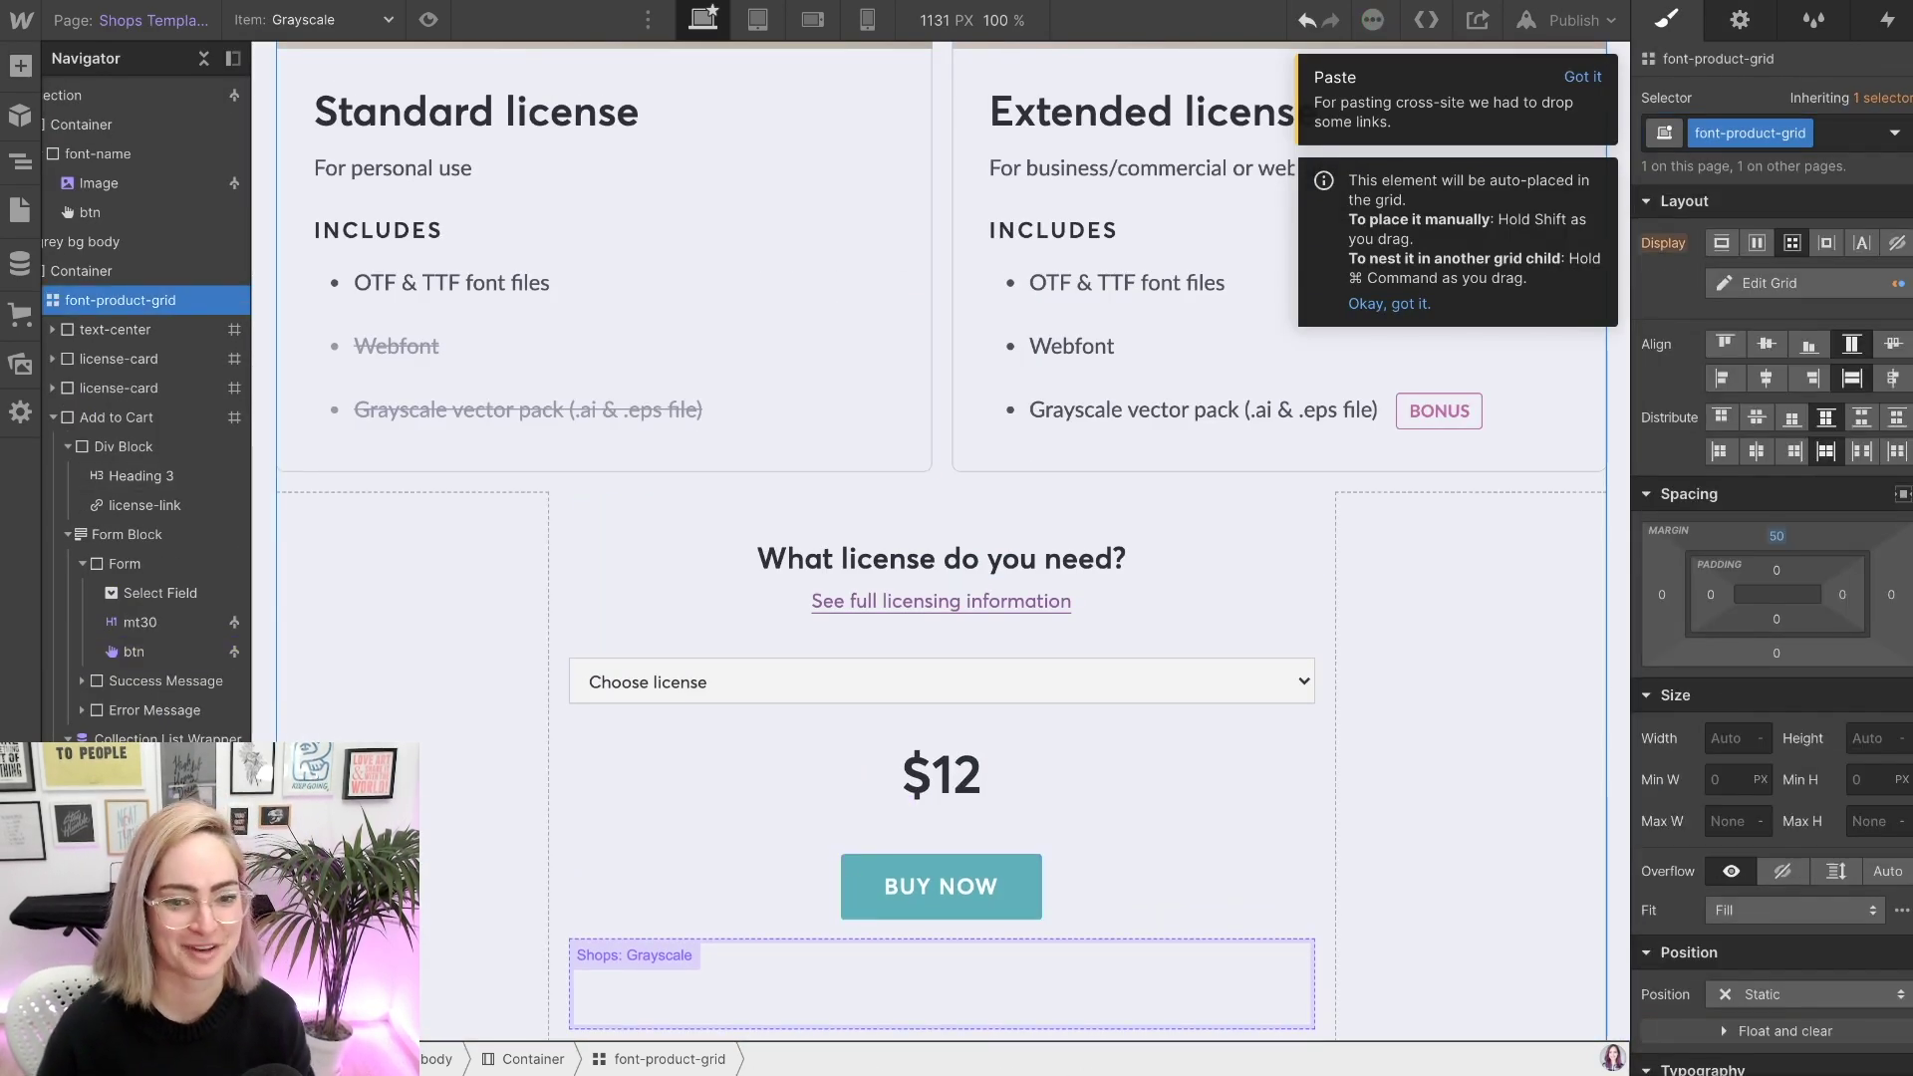
# - Compare the rebuilt license and buy section on the Shops Template with the original one on the Products Template
pyautogui.press('super+z')
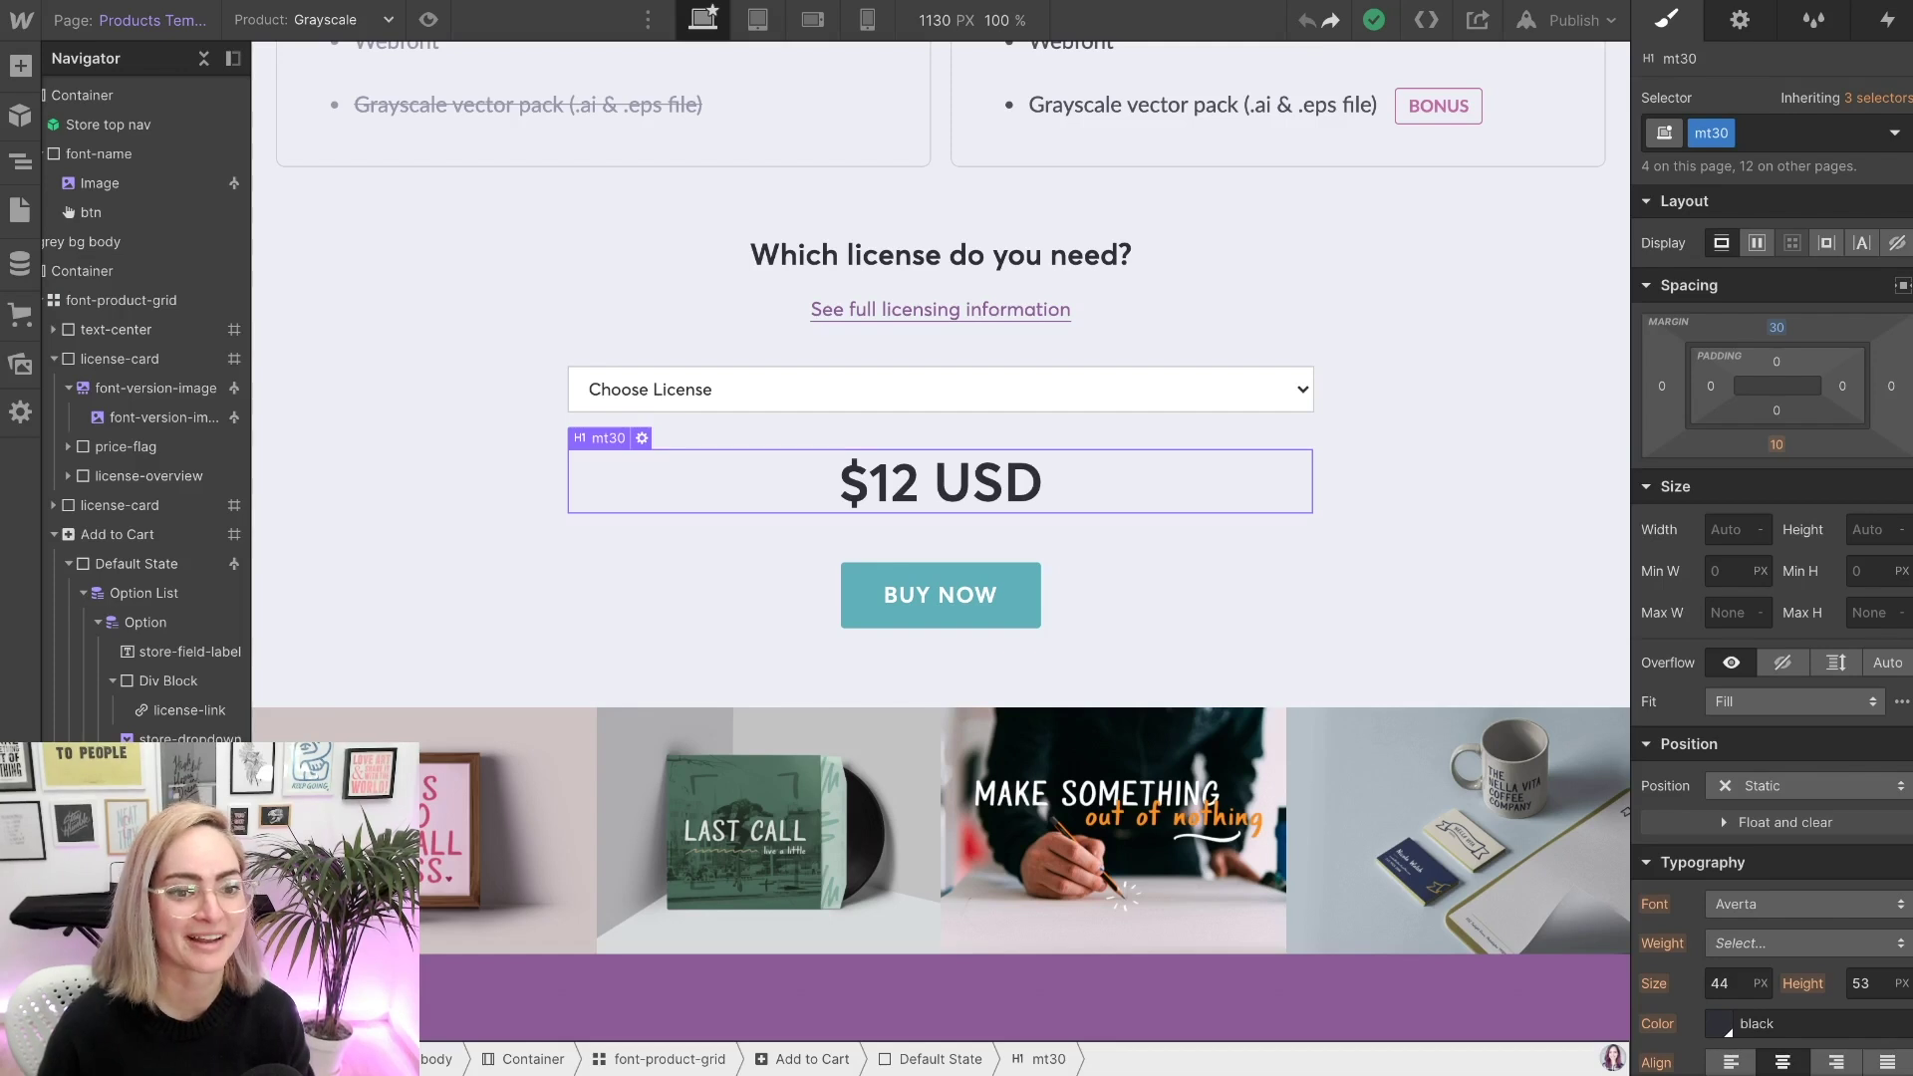
pyautogui.press('super+shift+z')
pyautogui.press('super+v')
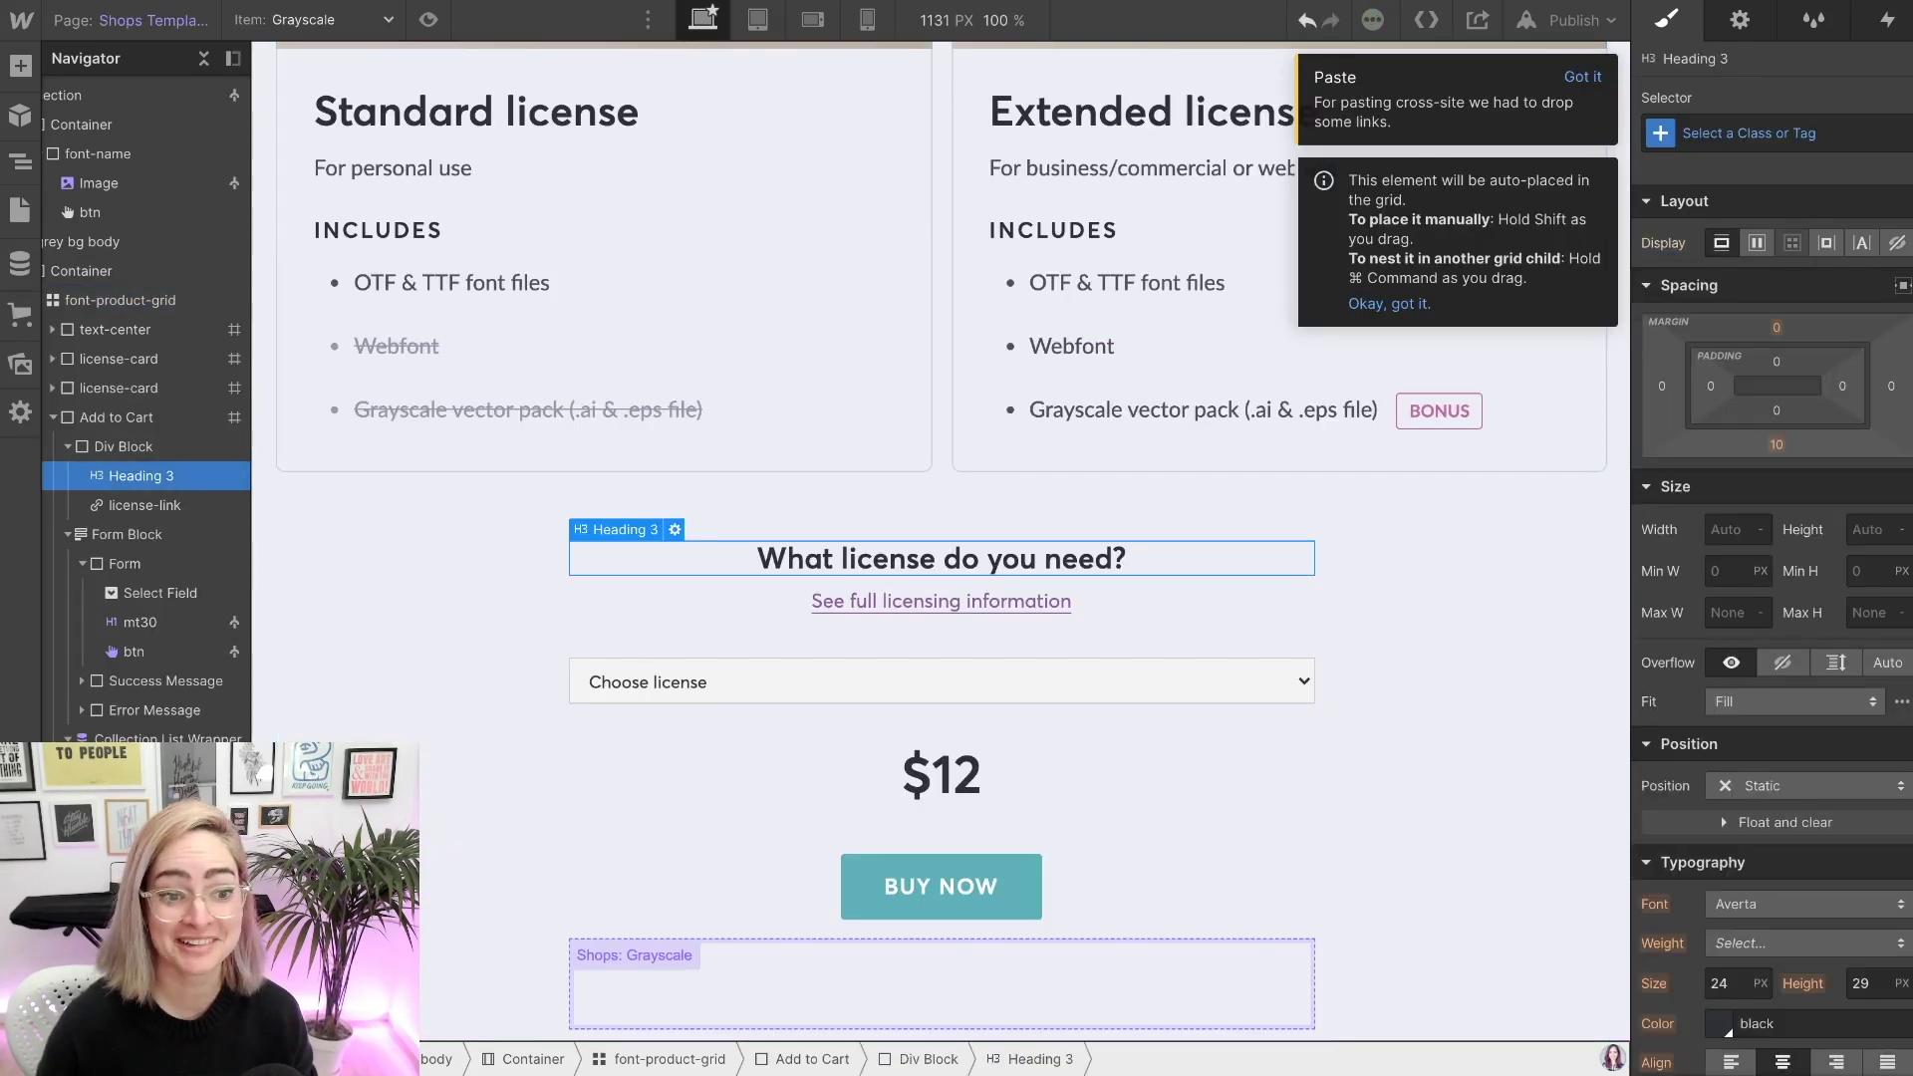
pyautogui.press('super+z')
pyautogui.press('super+z')
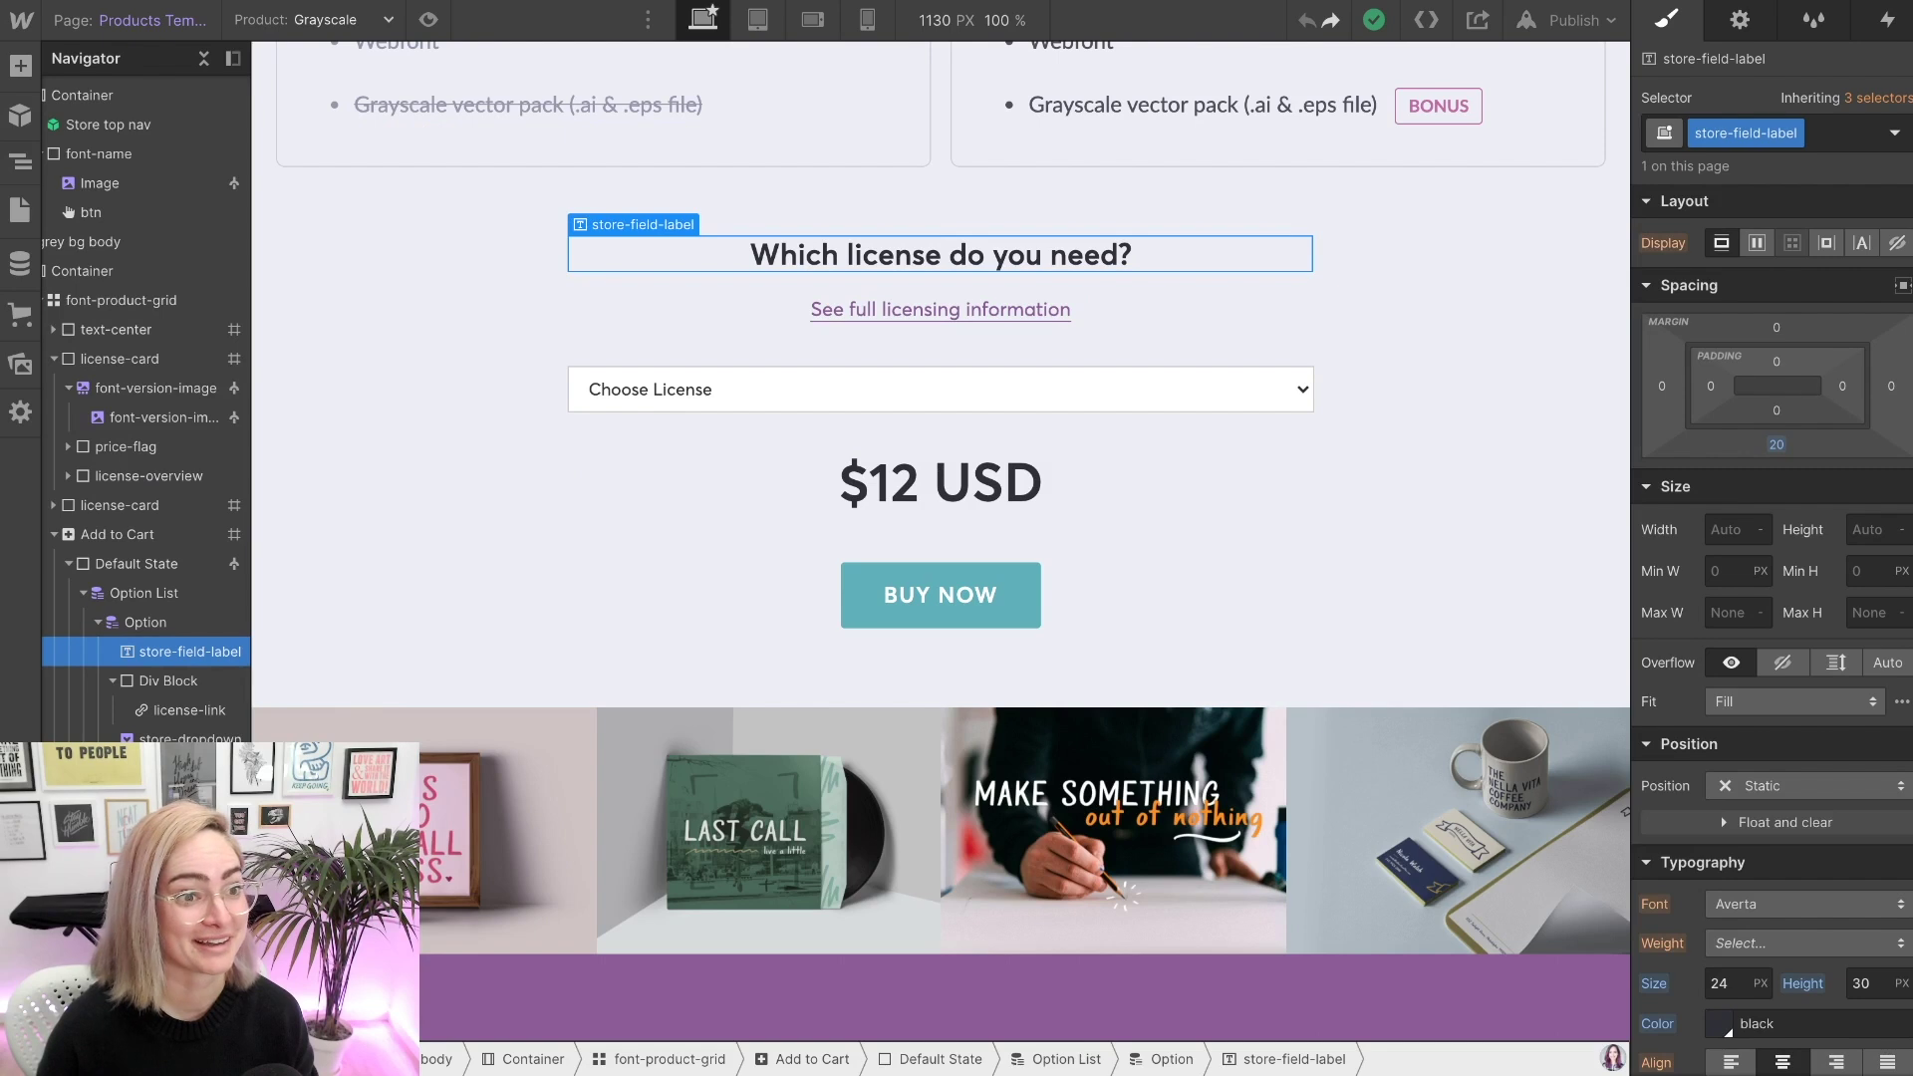
pyautogui.press('super+shift+z')
pyautogui.press('super+shift+z')
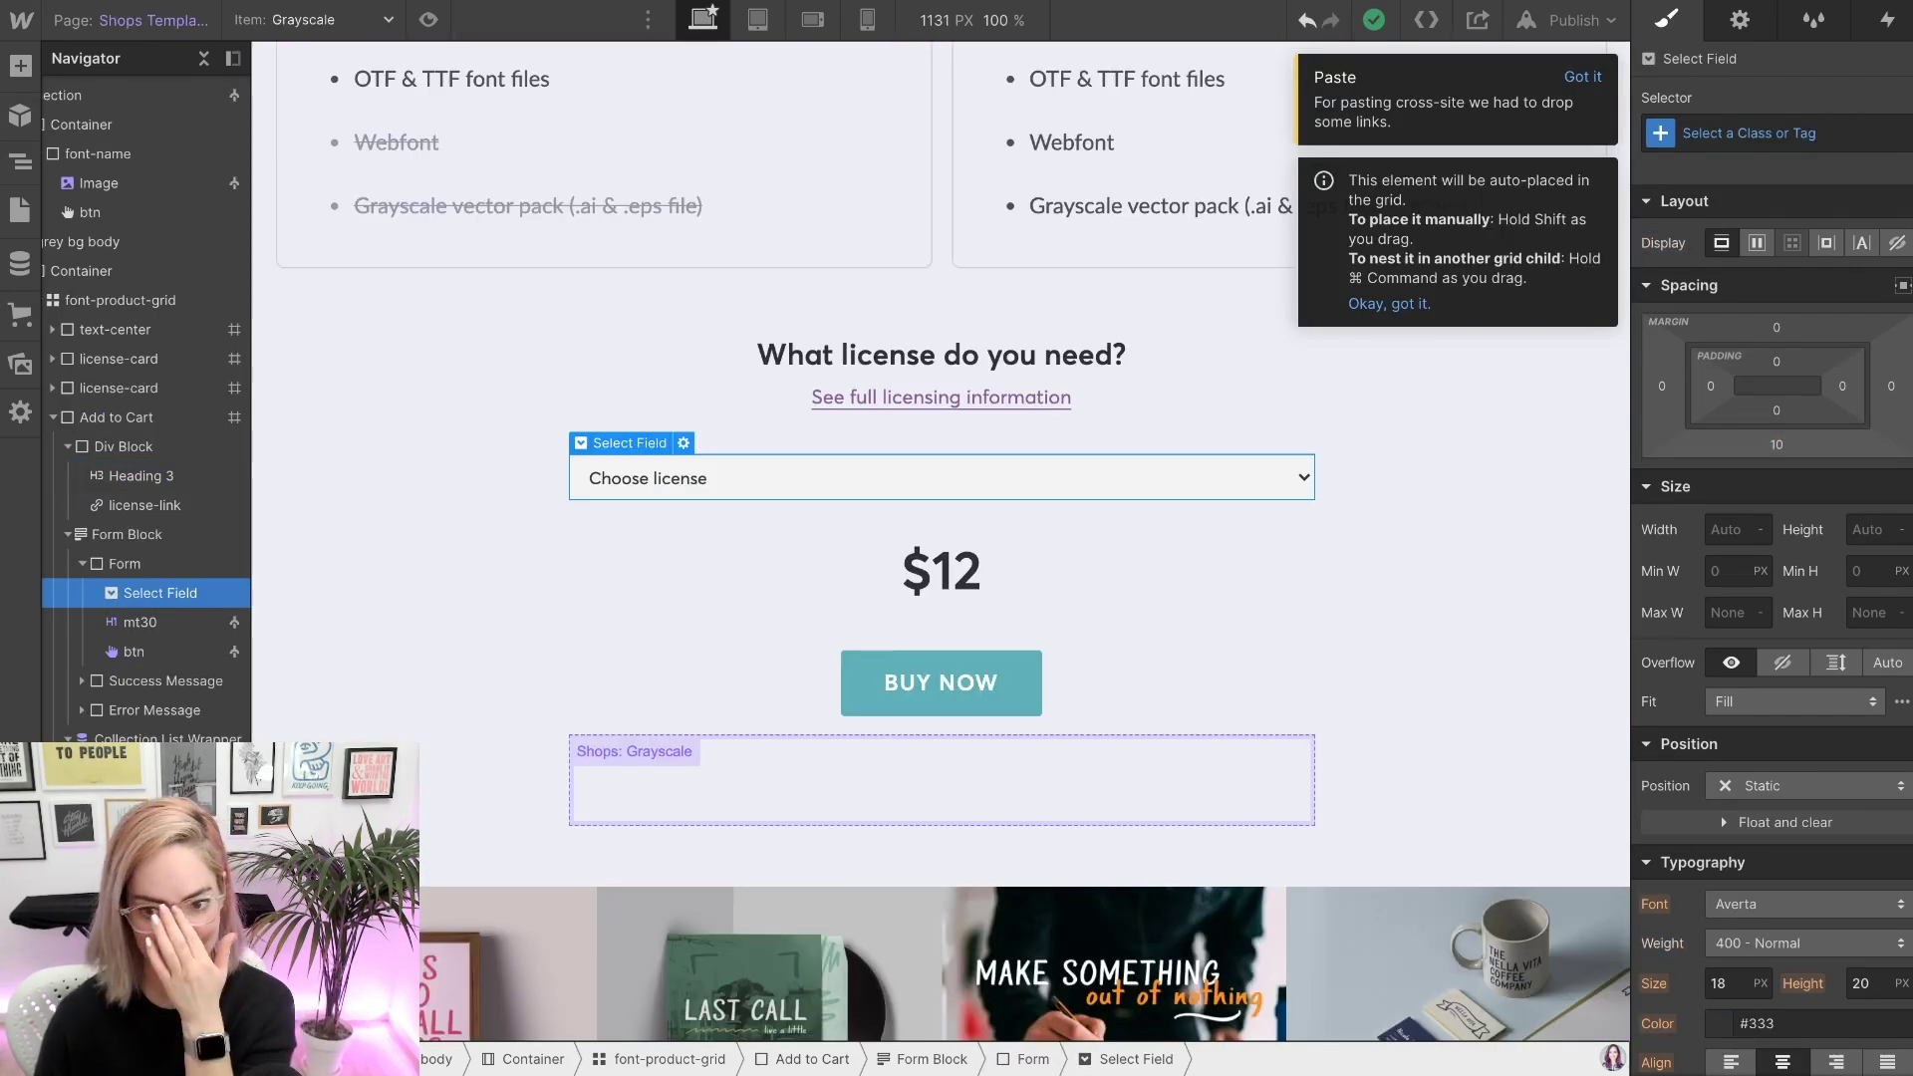
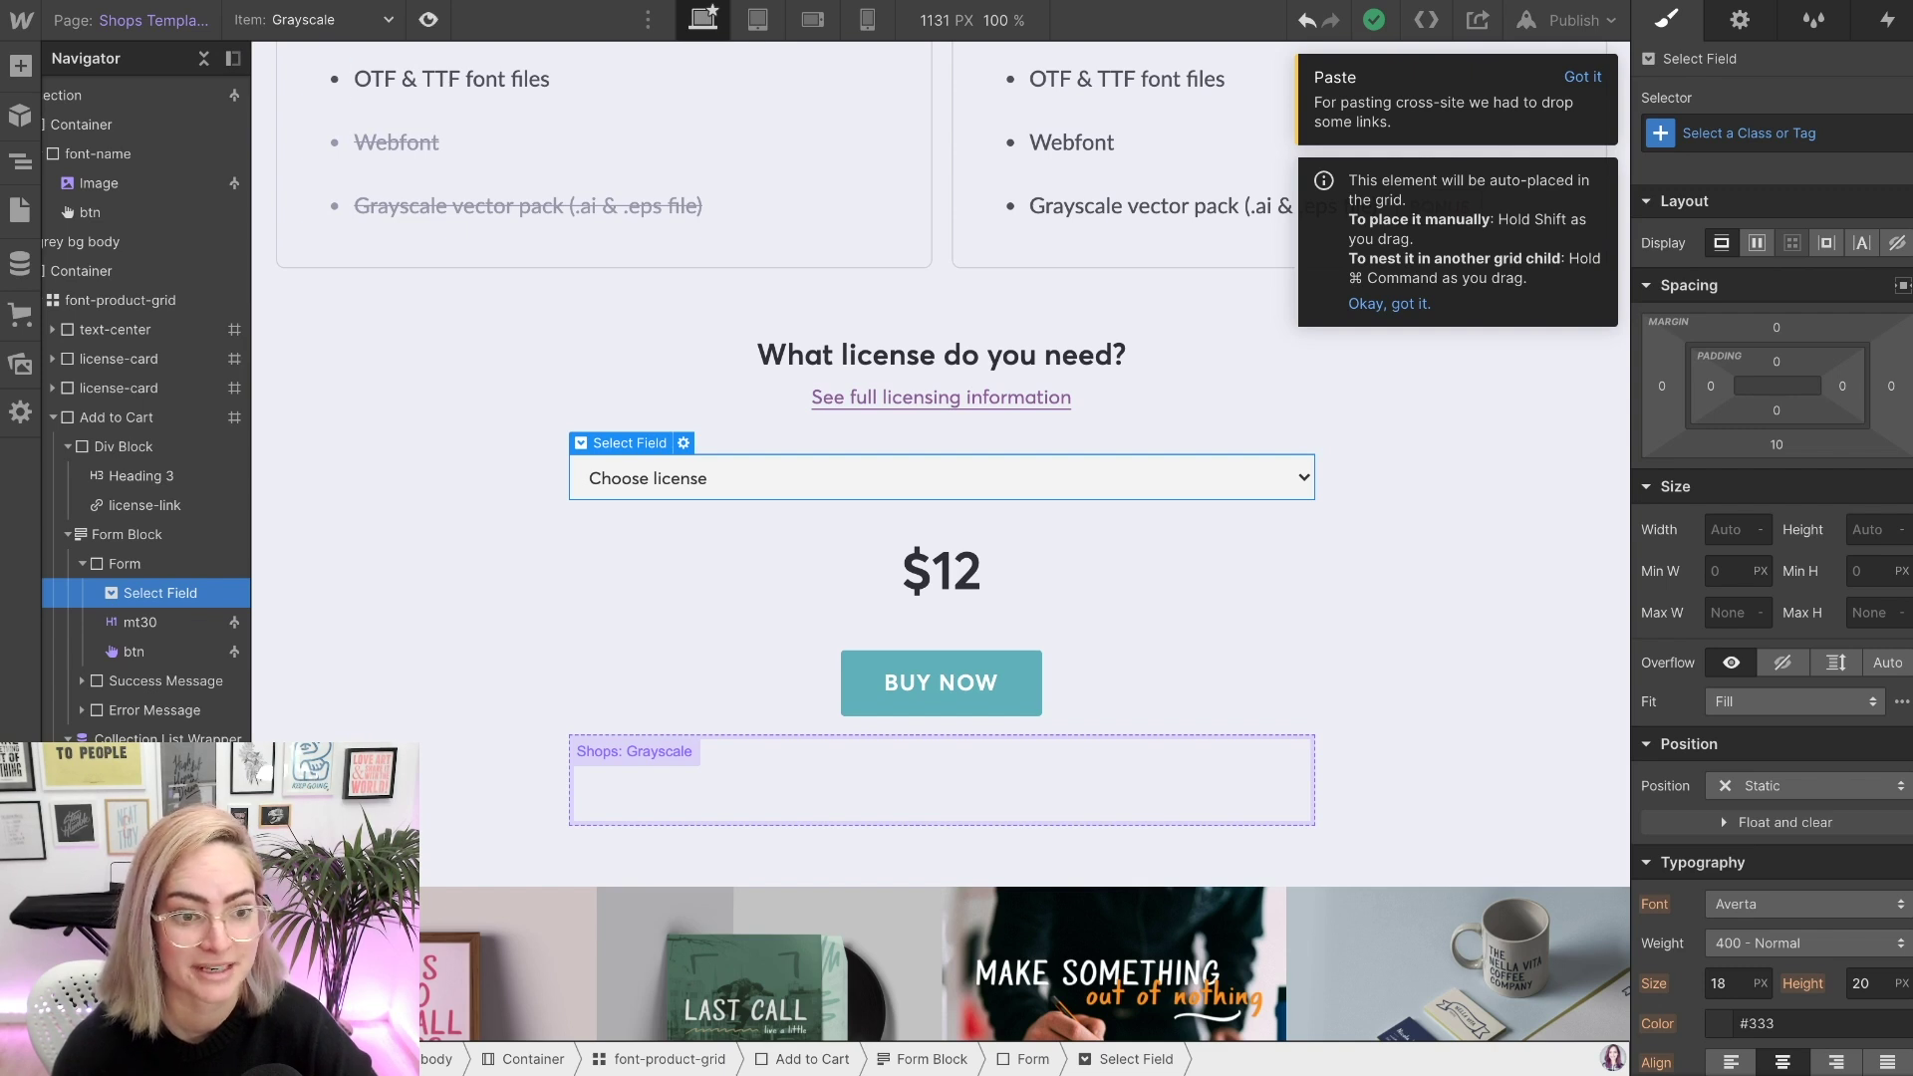
# - Preview the Shops Template and test whether switching the license dropdown between Choose license and Standard license affects the price
pyautogui.click(429, 20)
pyautogui.press('Down')
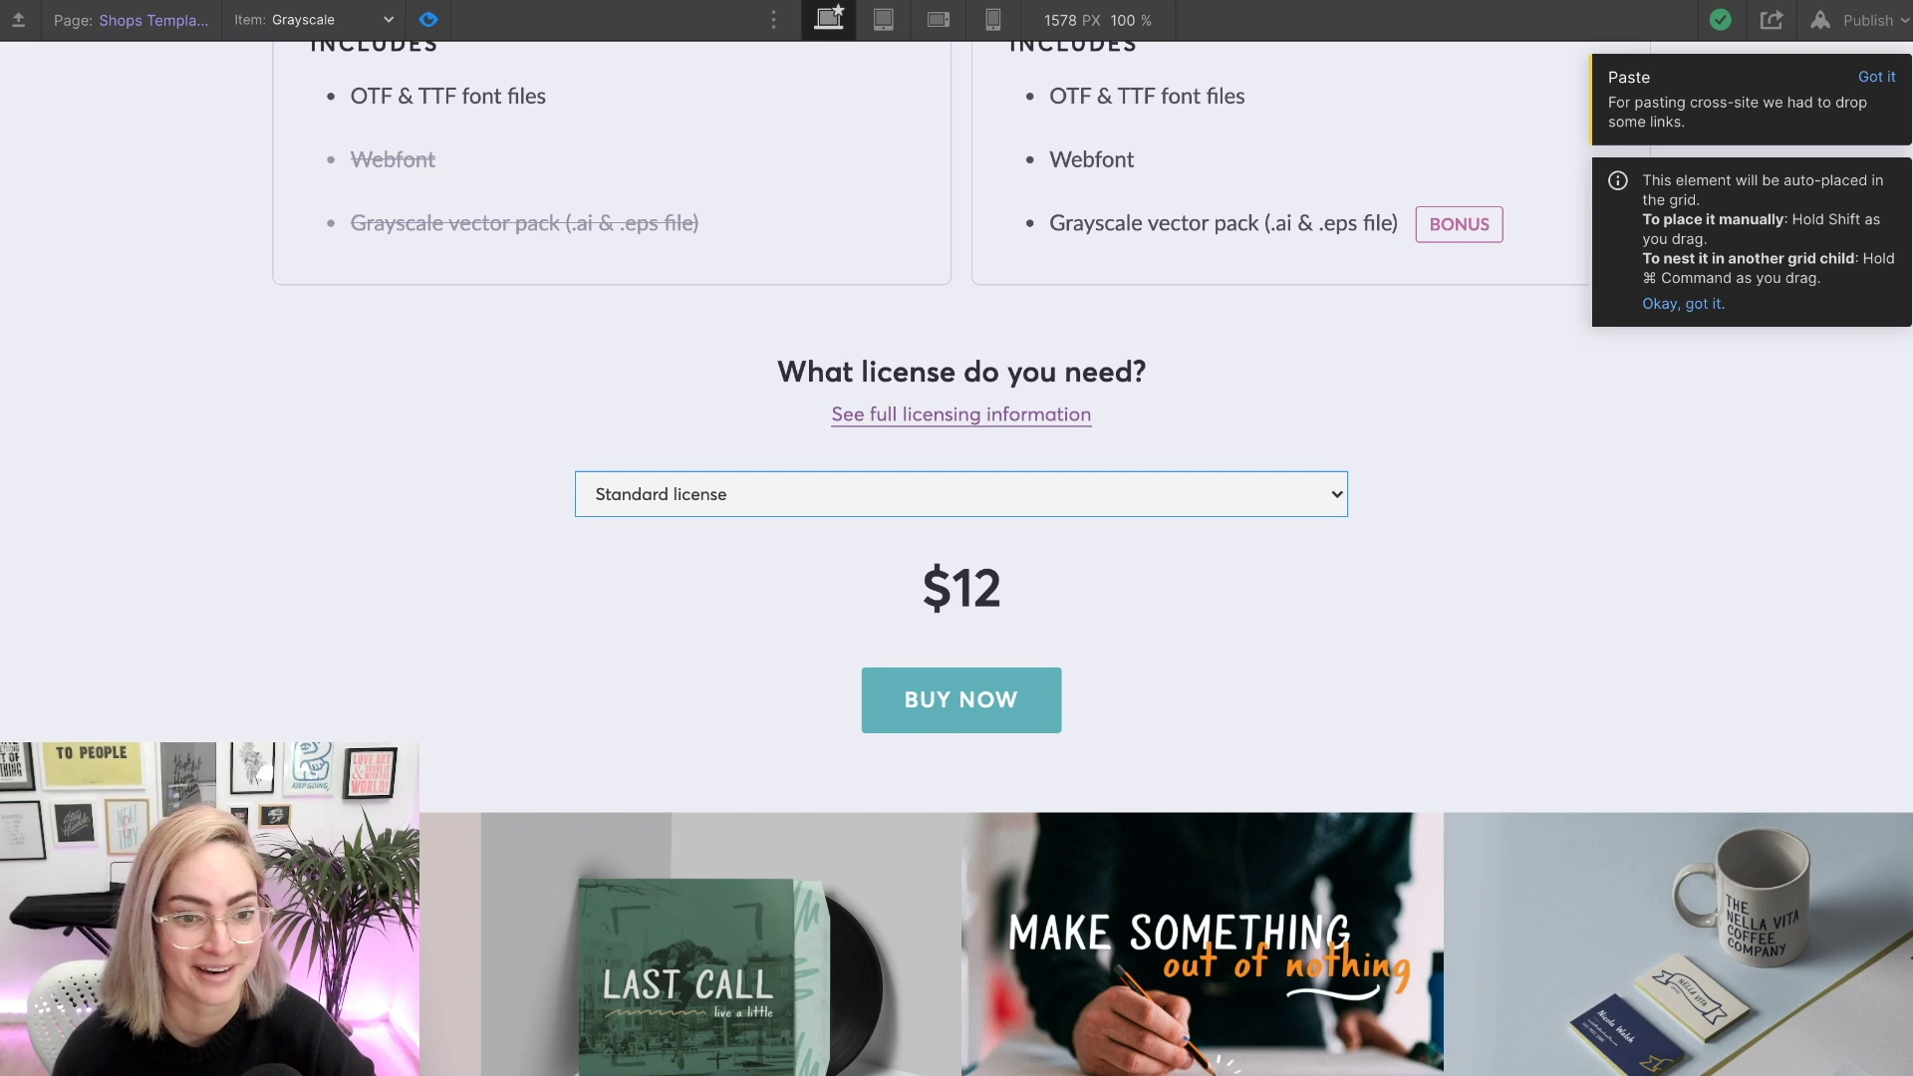
pyautogui.press('Up')
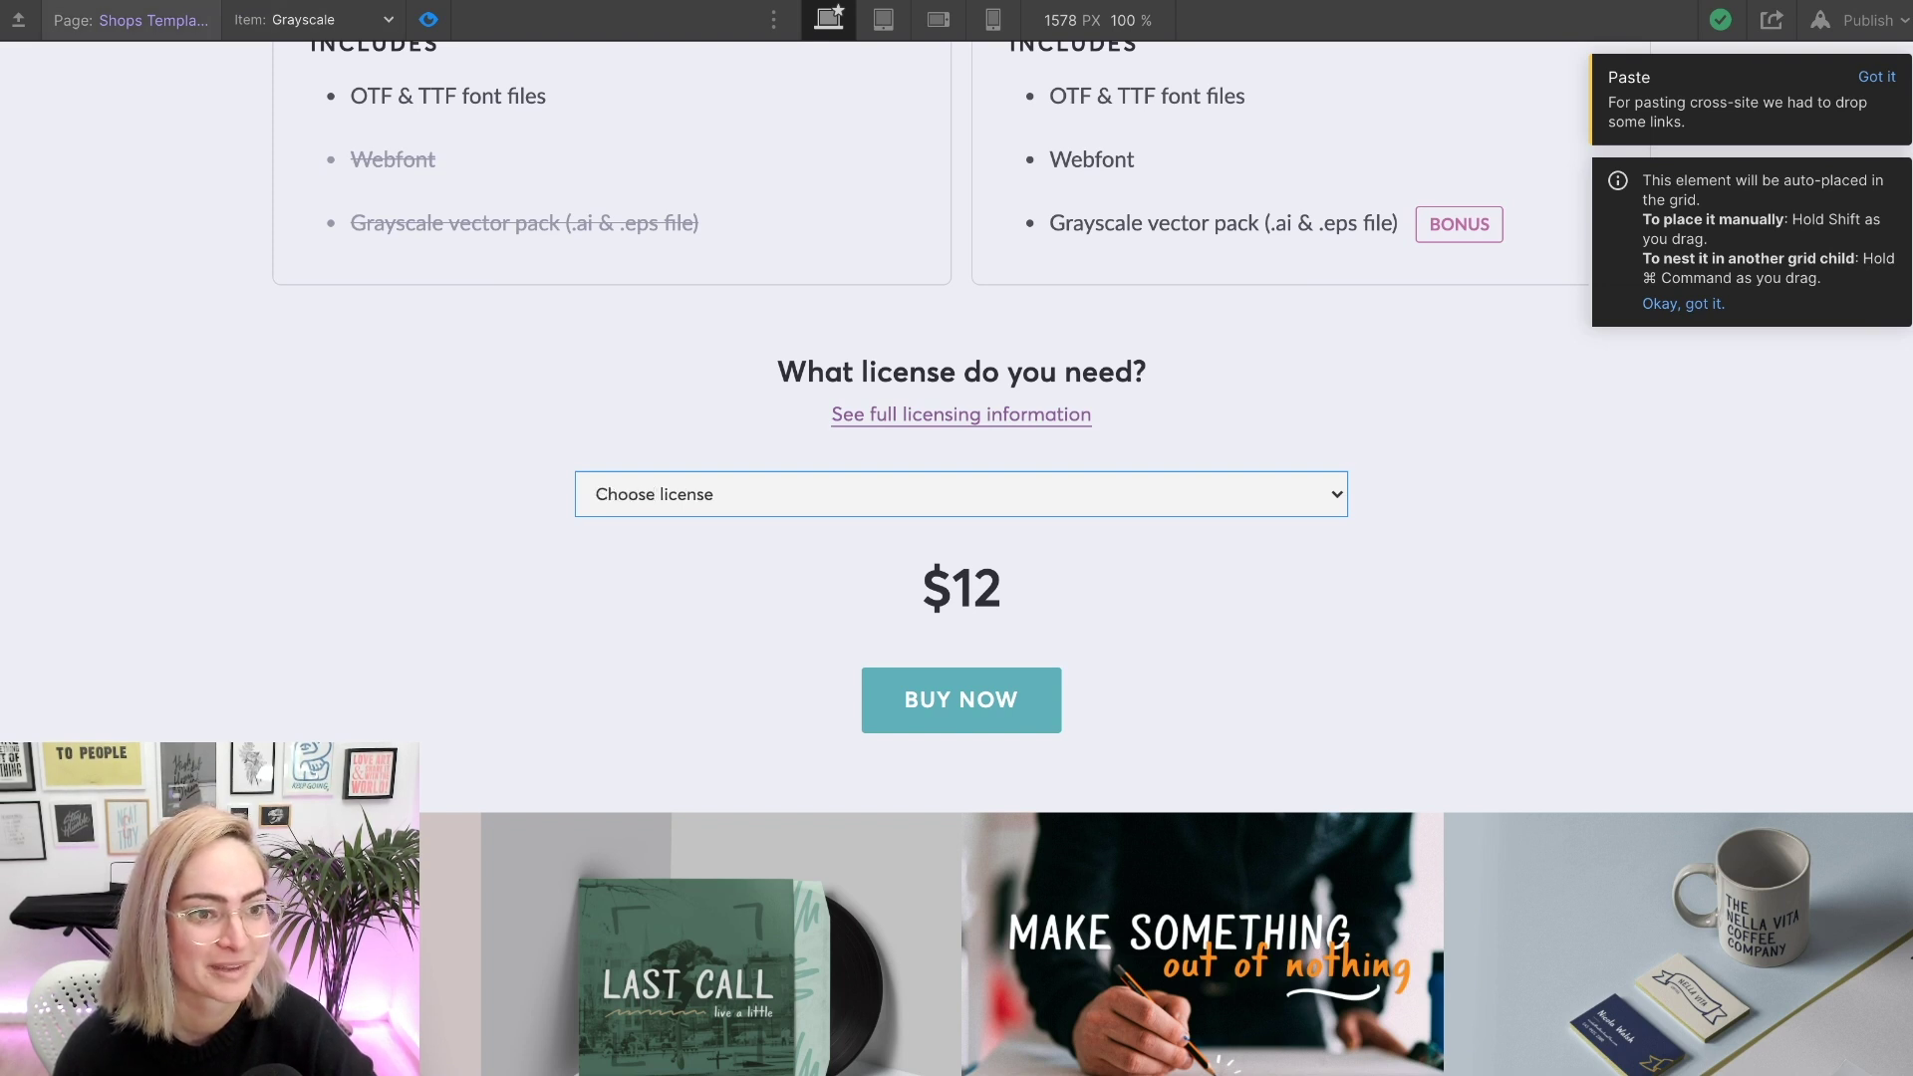
pyautogui.press('super+shift+p')
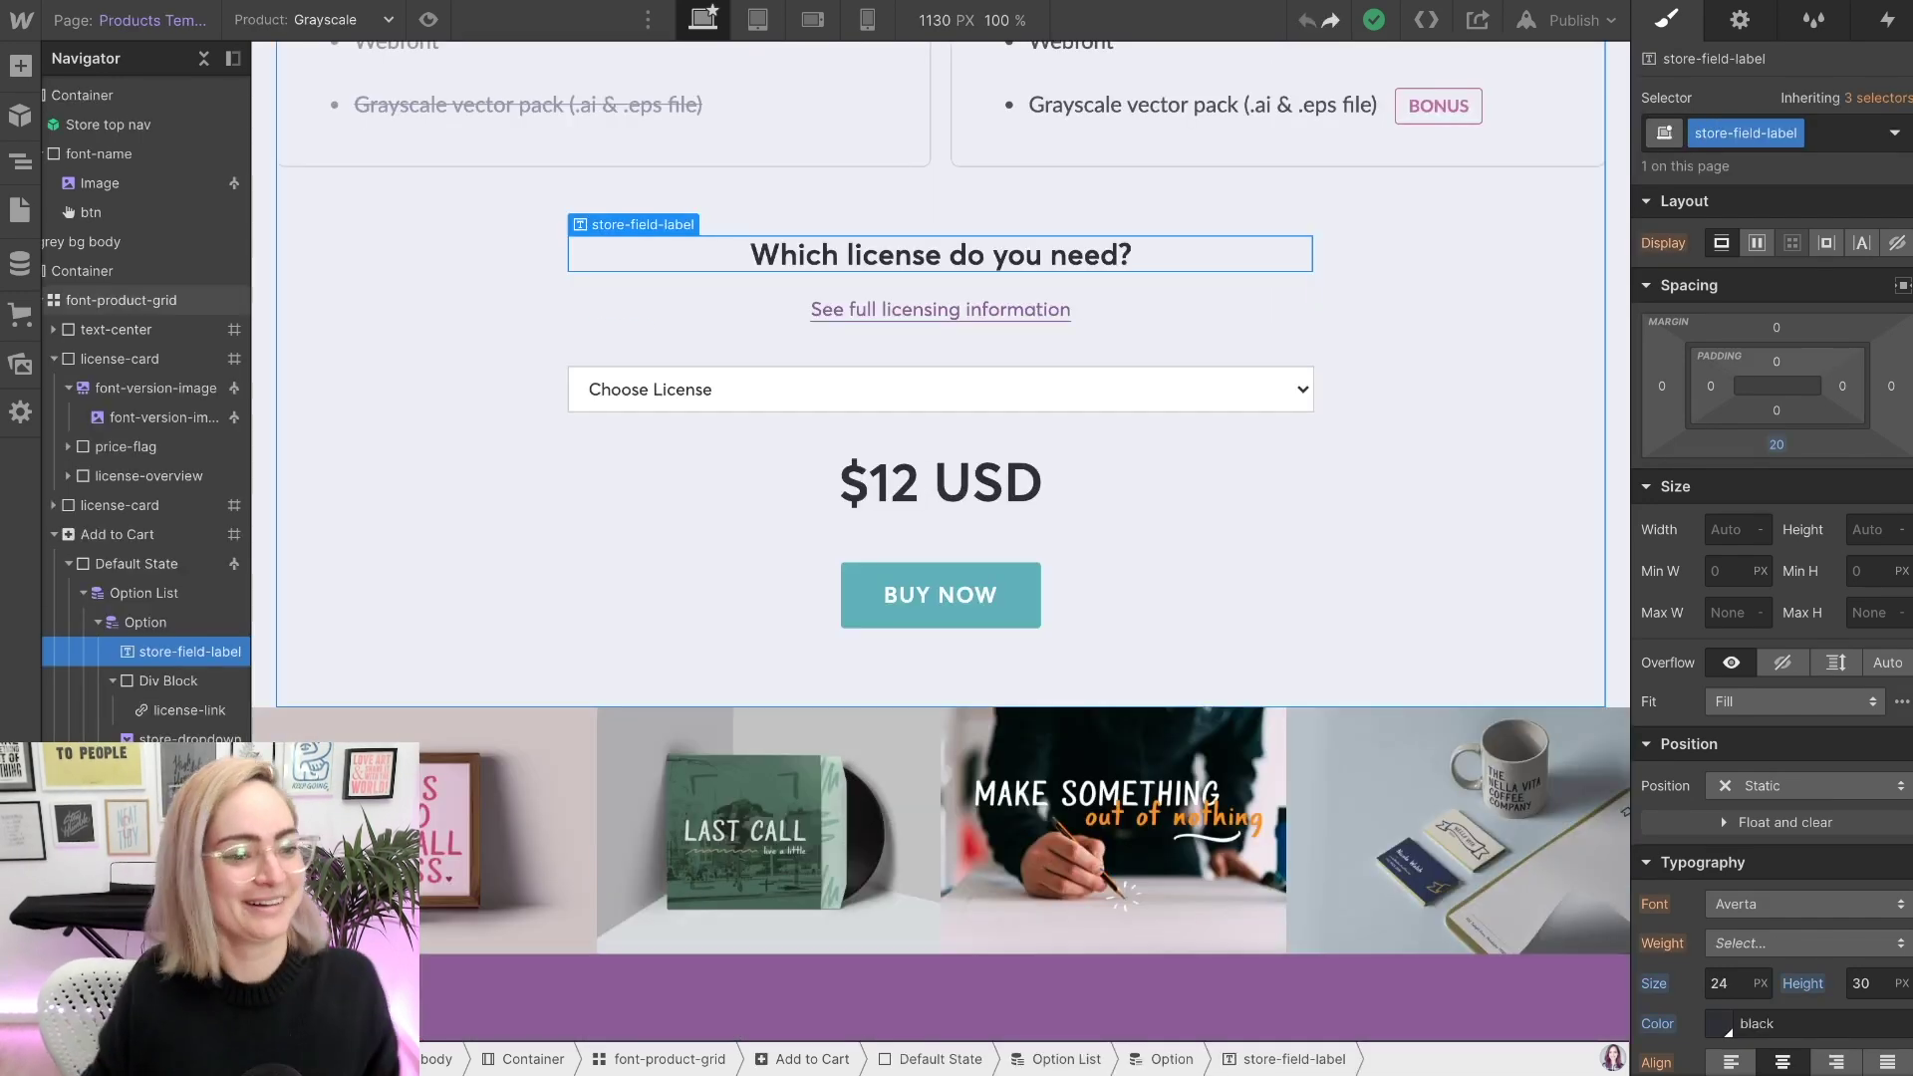
# - Inspect how the license dropdown, option list and price heading are configured on the original Products Template
pyautogui.click(941, 390)
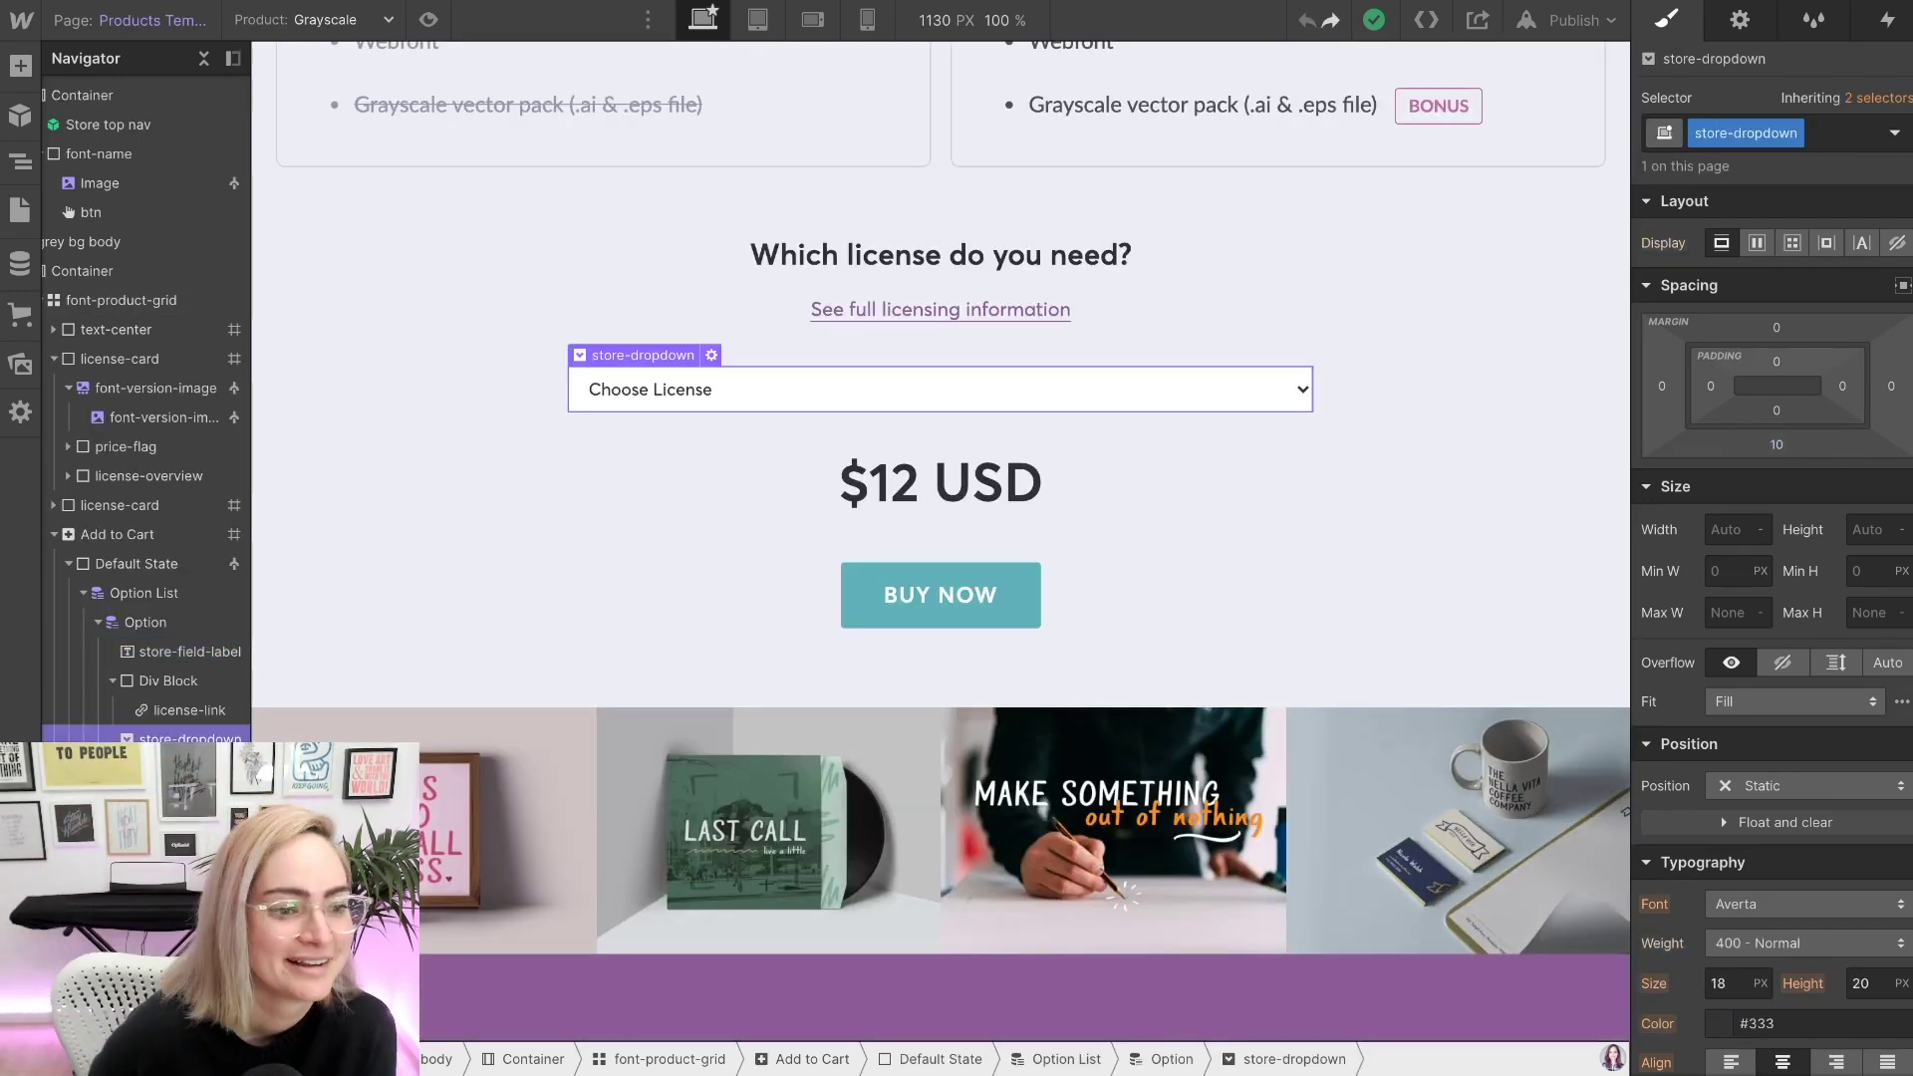
pyautogui.click(144, 593)
pyautogui.hotkey('ctrl', 'v')
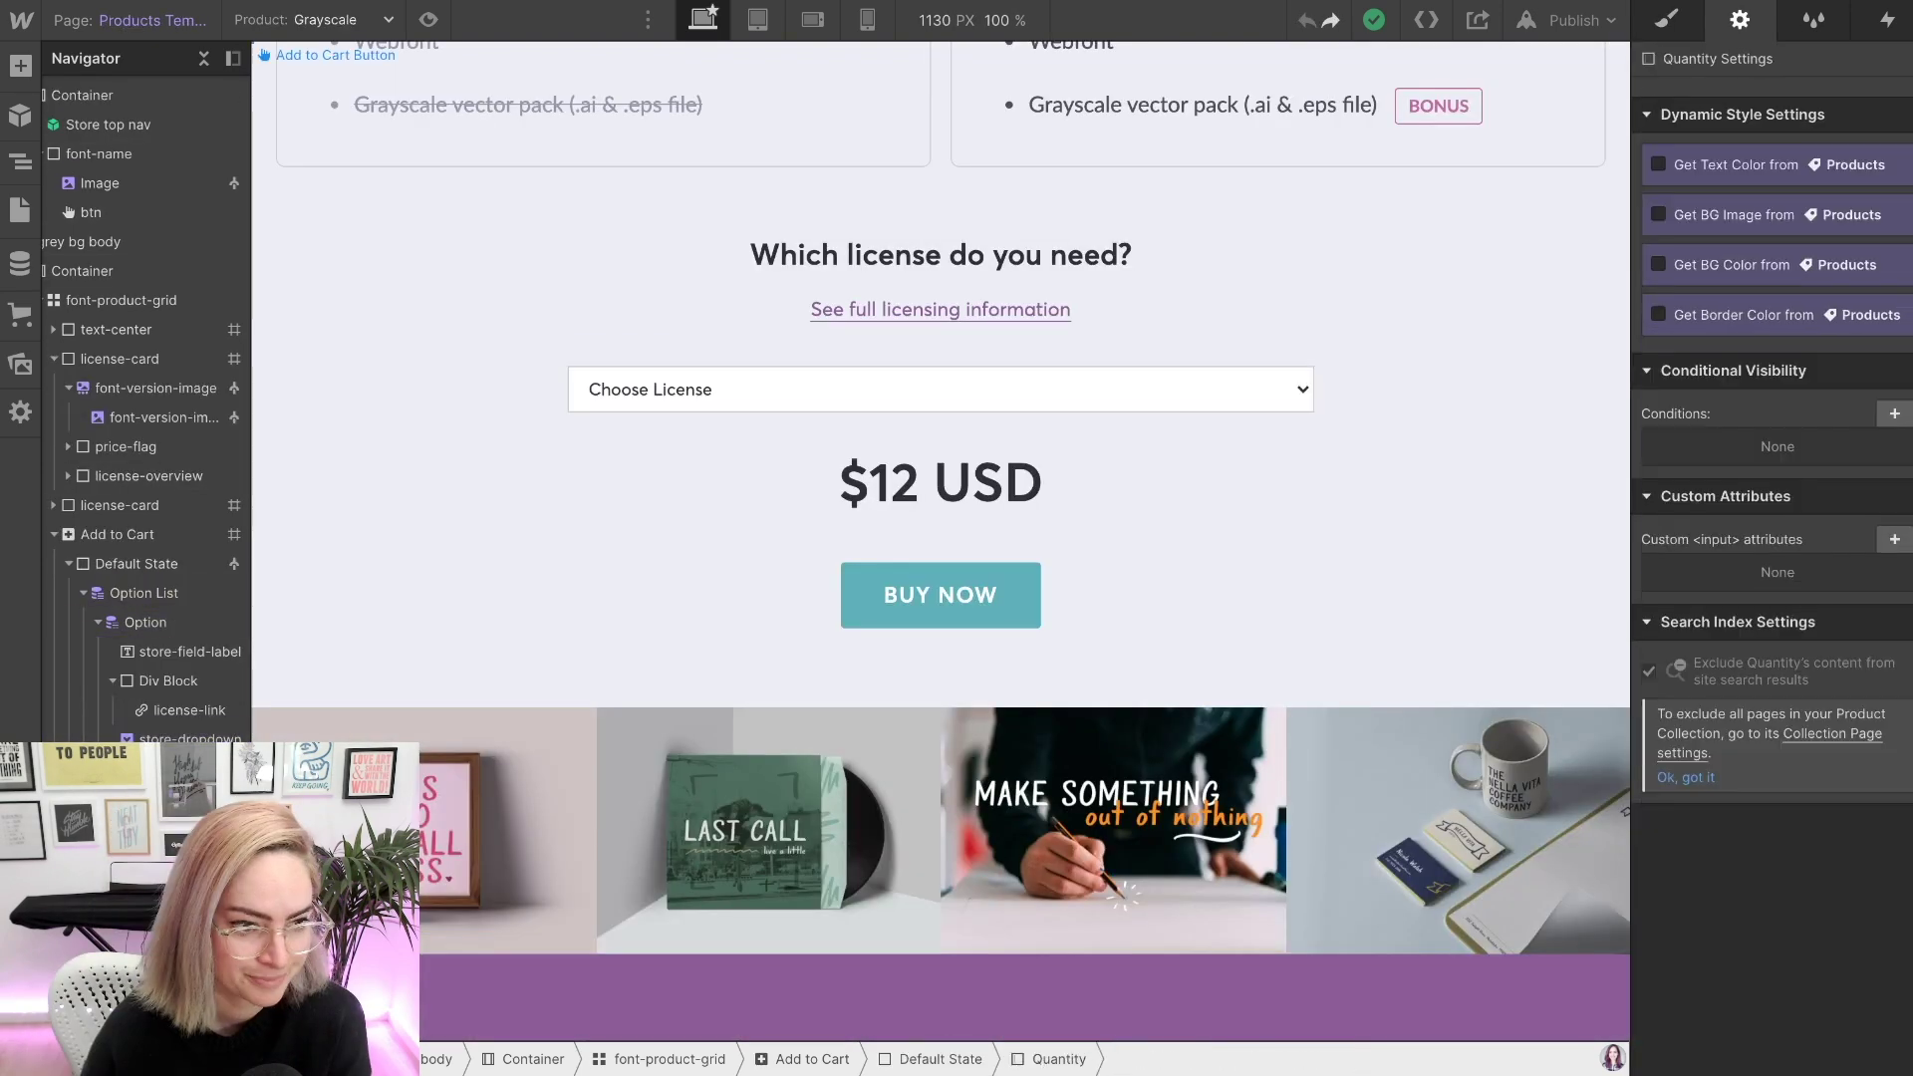
pyautogui.click(940, 482)
pyautogui.click(1776, 354)
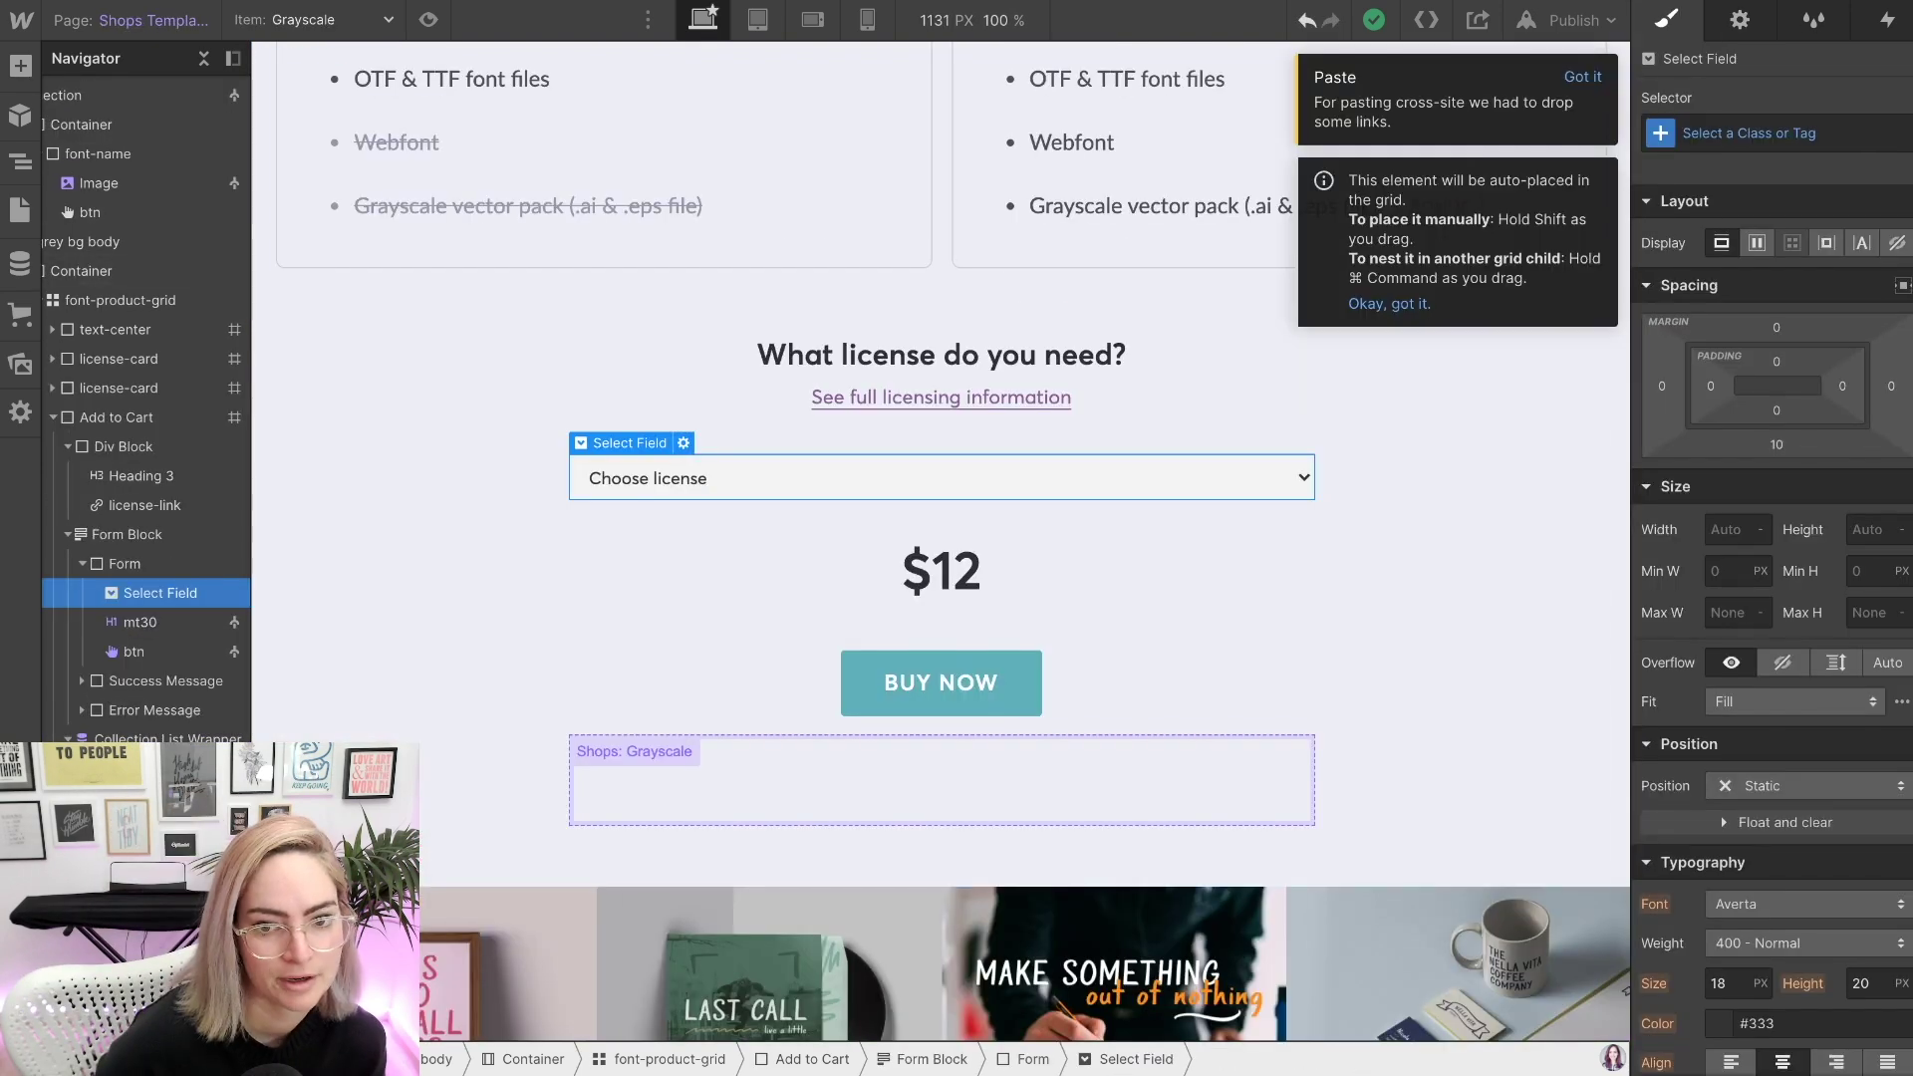
# - Check which conditional visibility criteria are available for the price heading on the Shops Template
pyautogui.click(942, 569)
pyautogui.click(1894, 685)
pyautogui.click(1780, 807)
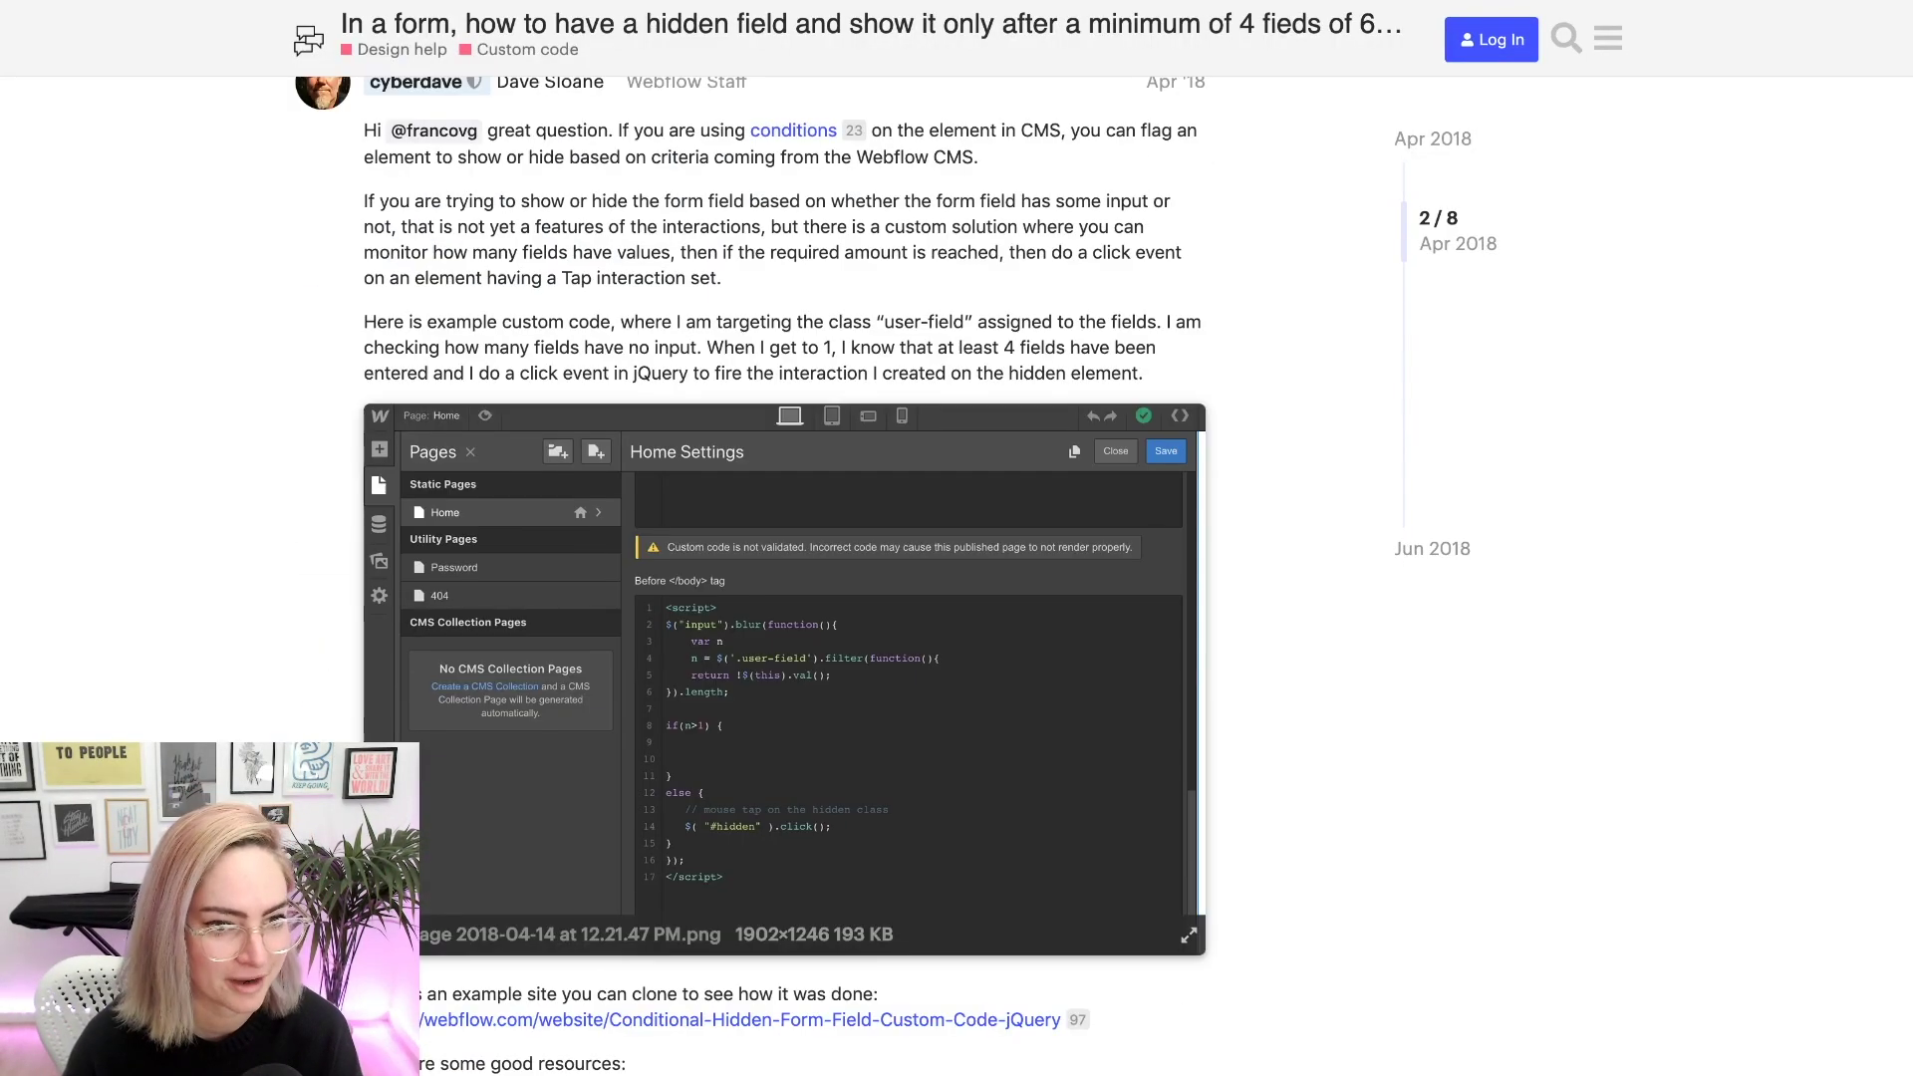
# - Research online how to use a form input as a visibility condition in Webflow, searching the Advanced Form Builder article for "visib"
pyautogui.scroll(-15, 797, 598)
pyautogui.hotkey('alt', 'Left')
pyautogui.scroll(-6, 584, 568)
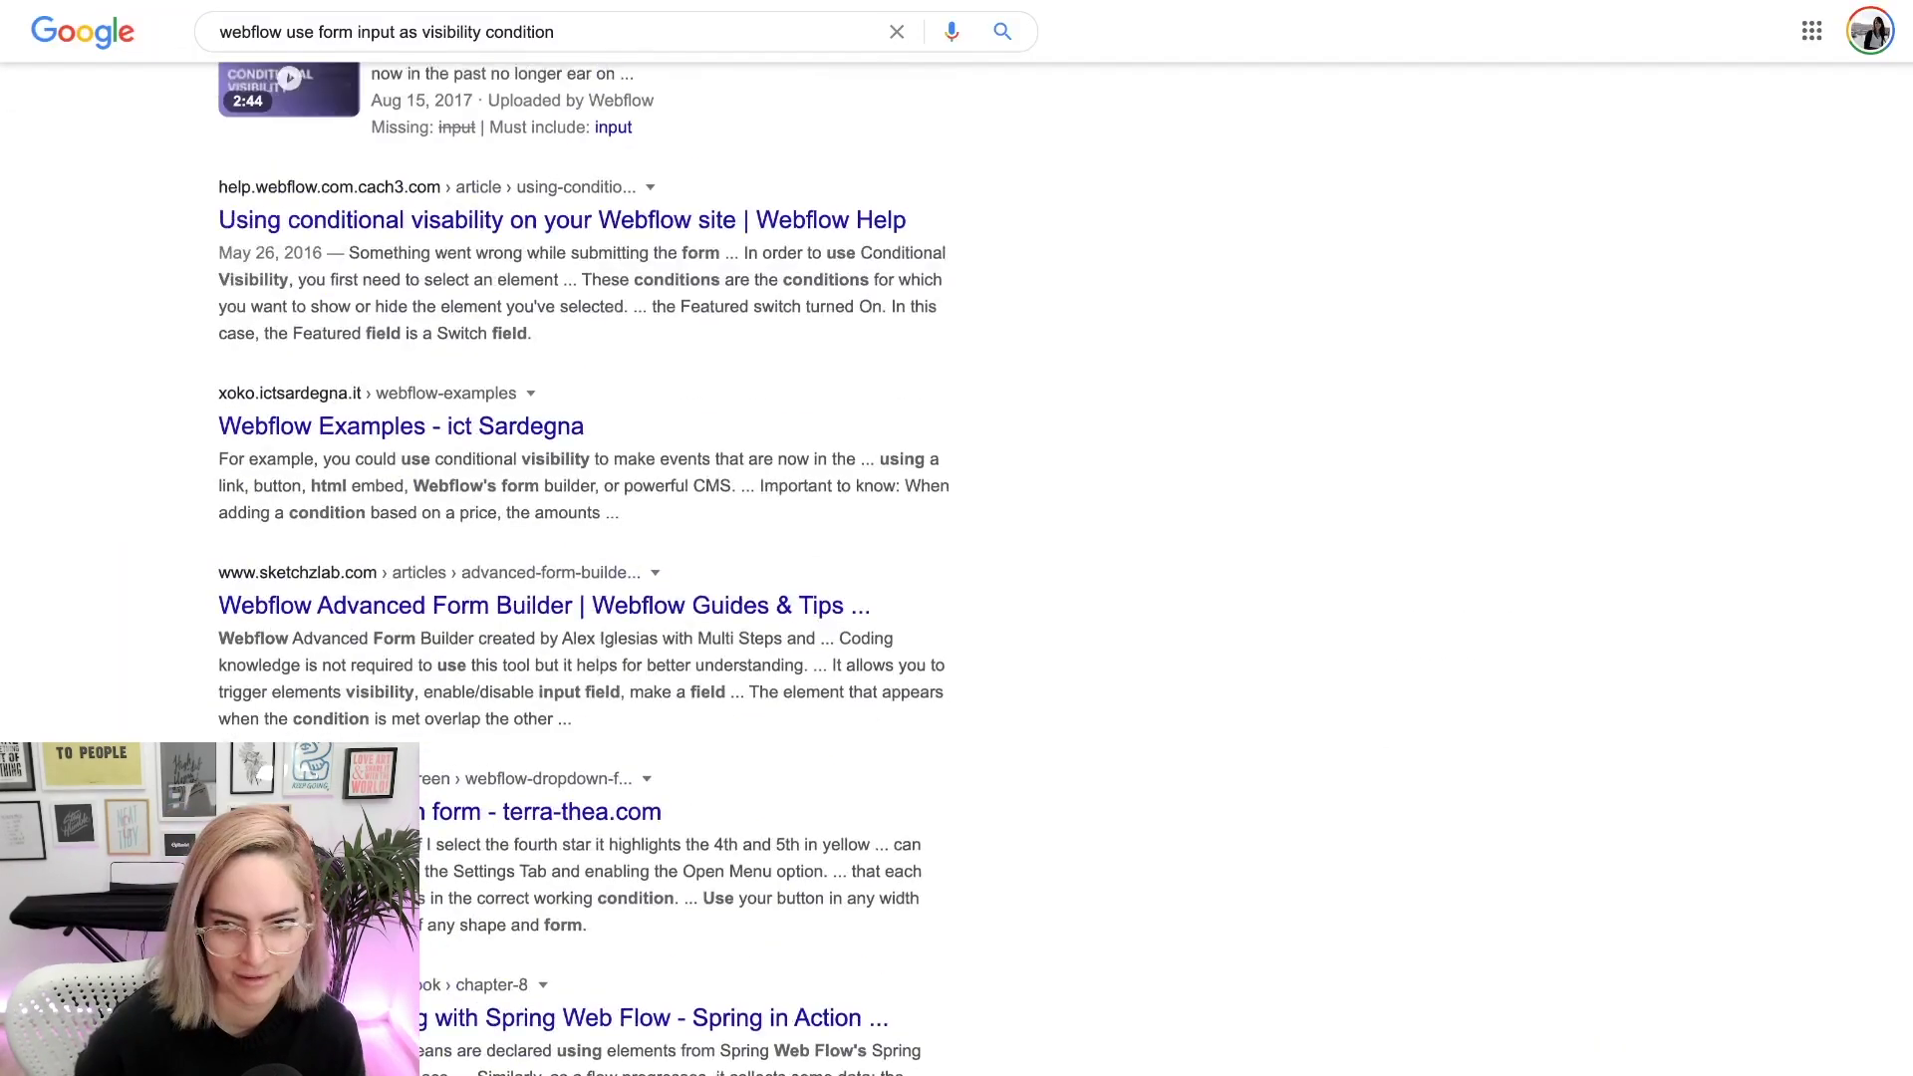
pyautogui.scroll(2, 584, 568)
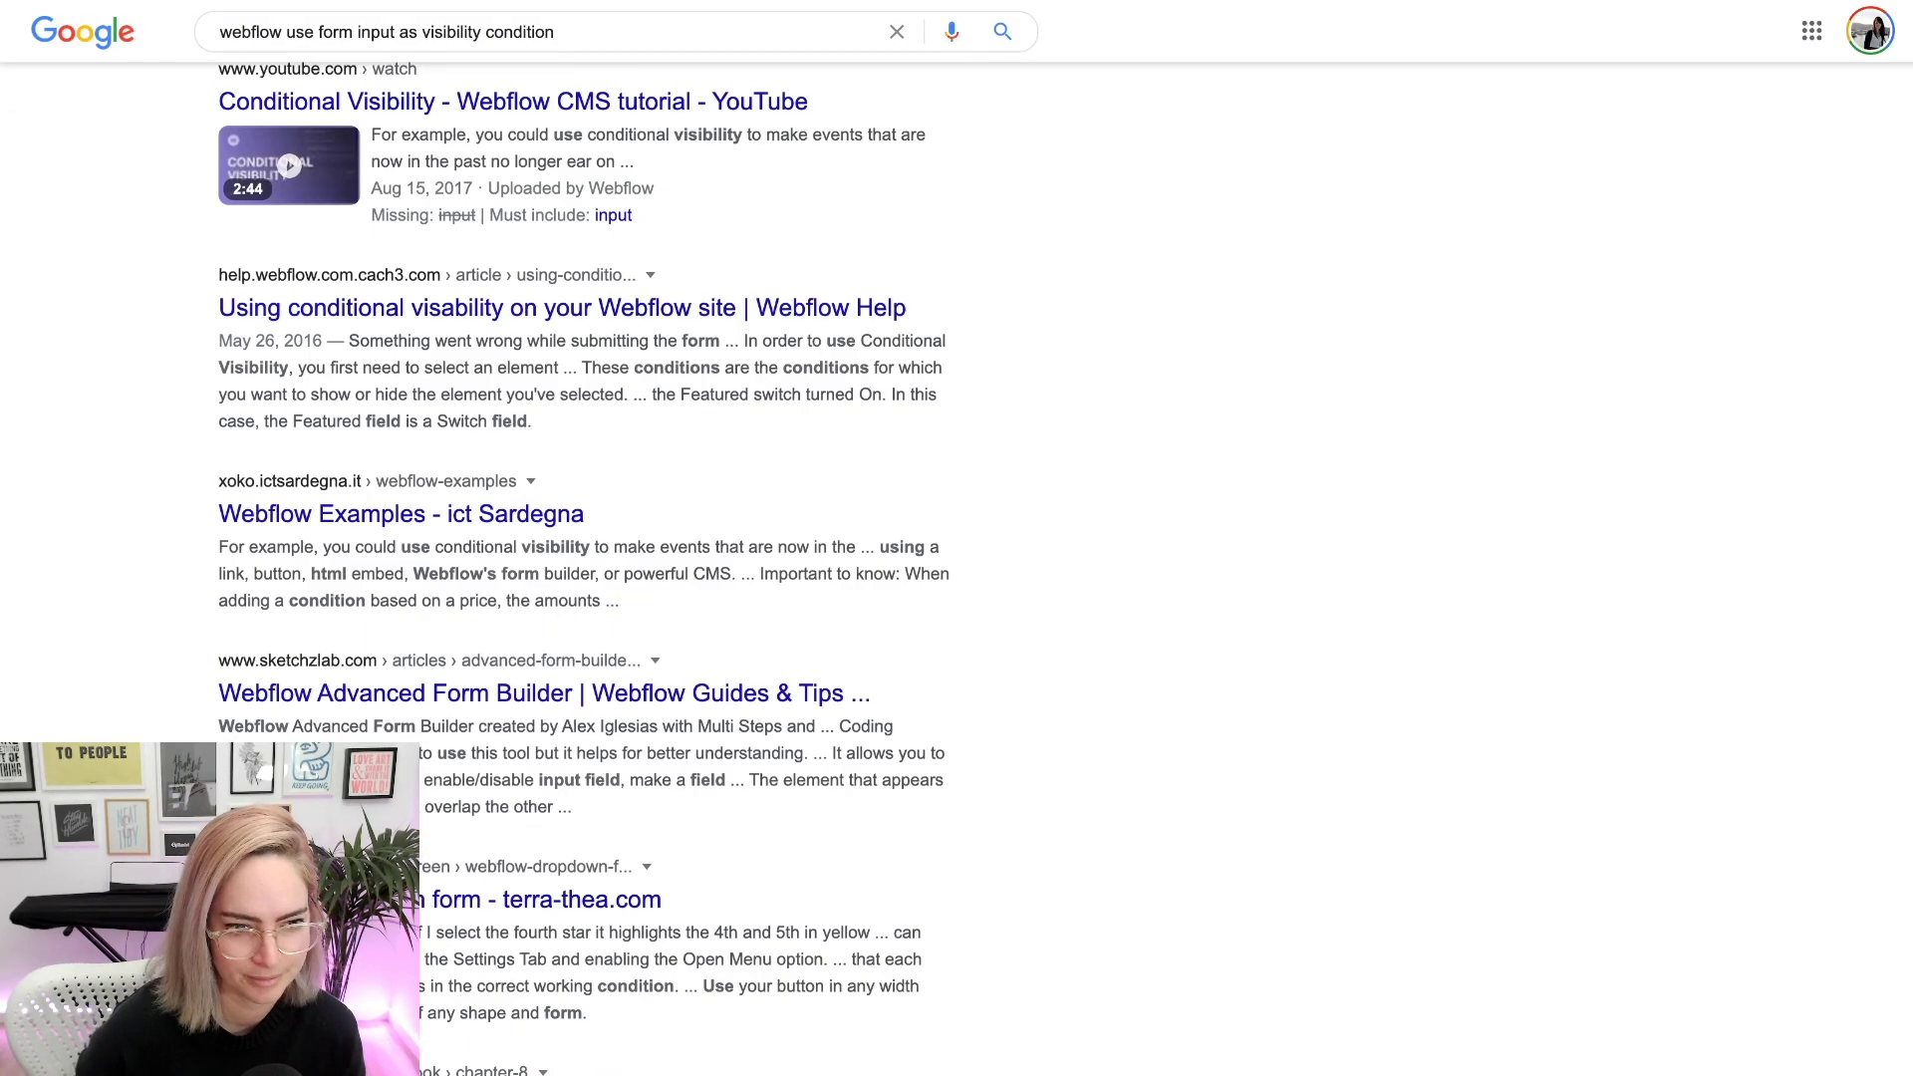
pyautogui.click(544, 694)
pyautogui.scroll(-10, 925, 538)
pyautogui.press('super+f')
pyautogui.write('visib')
pyautogui.scroll(-3, 924, 538)
pyautogui.scroll(-10, 924, 538)
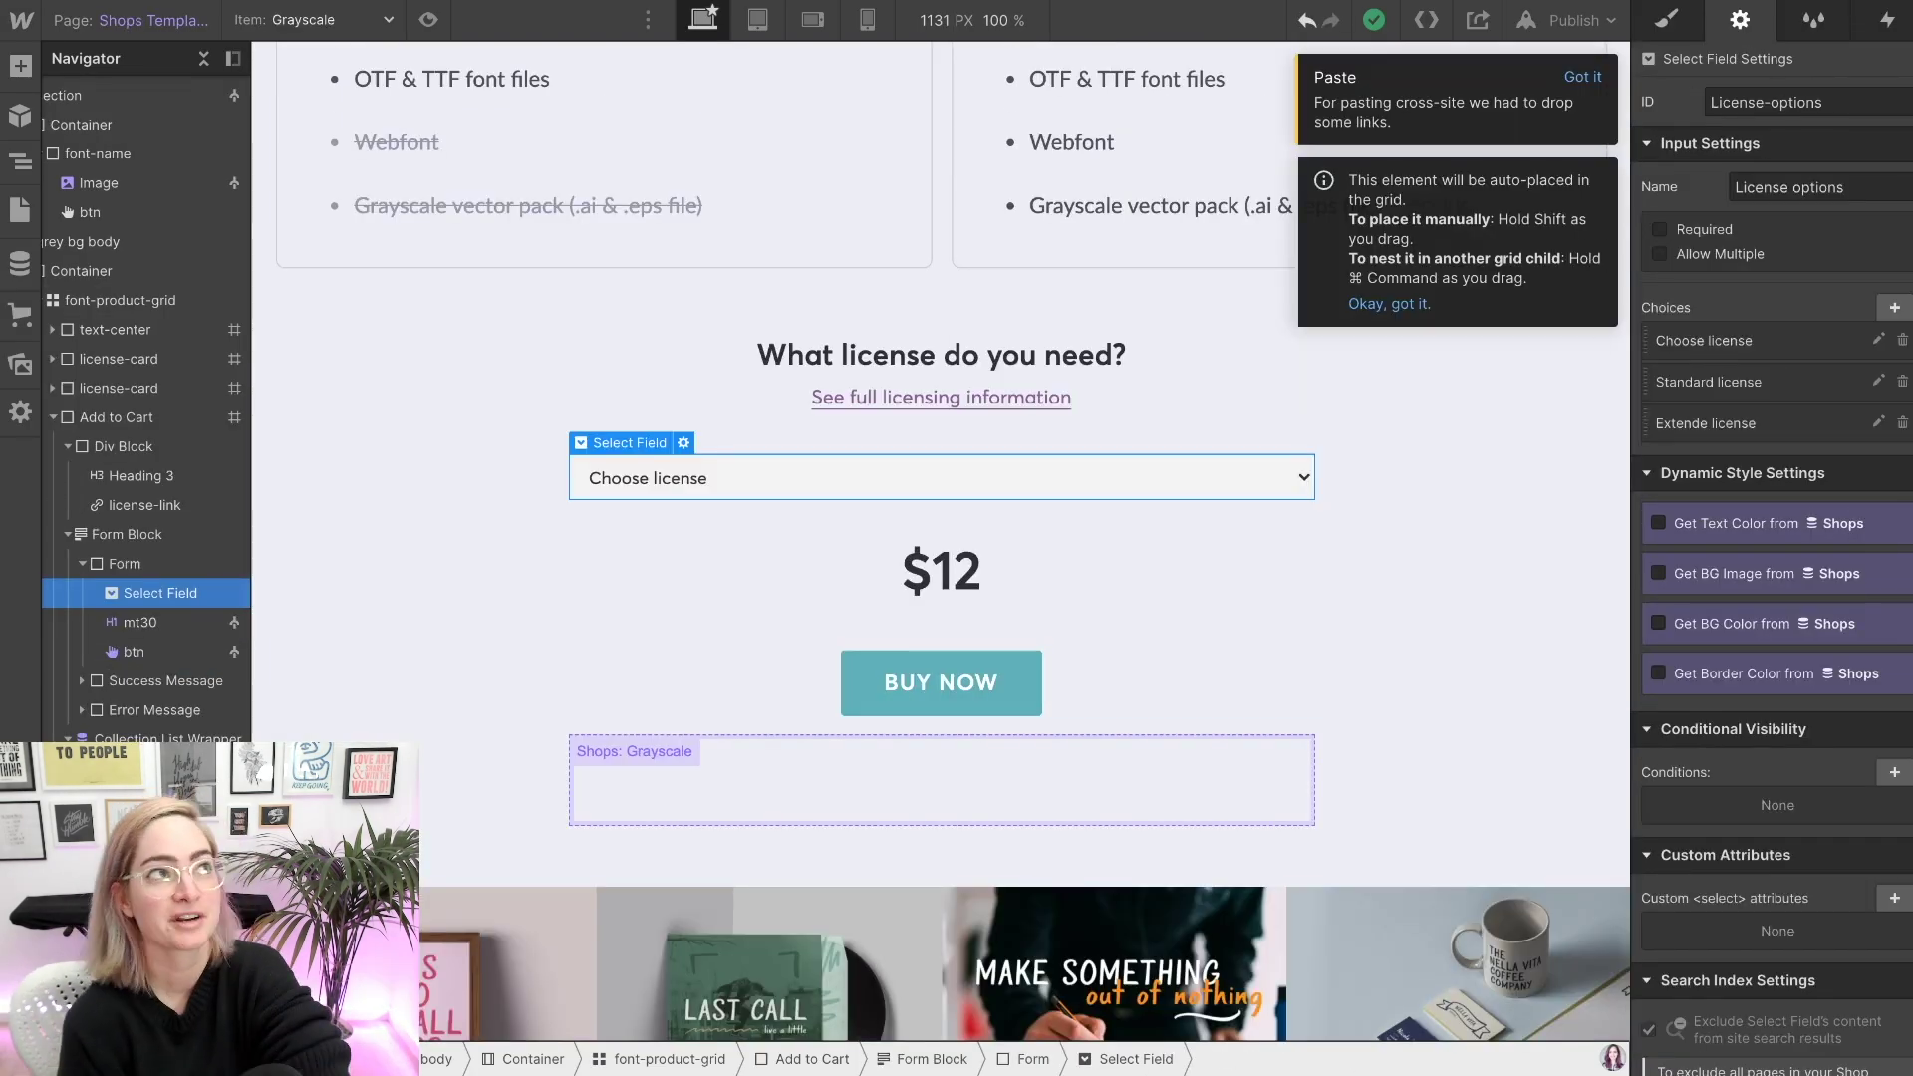
# - Correct the name of the Select Field's third choice to Extended license and review the license cards above it
pyautogui.click(125, 563)
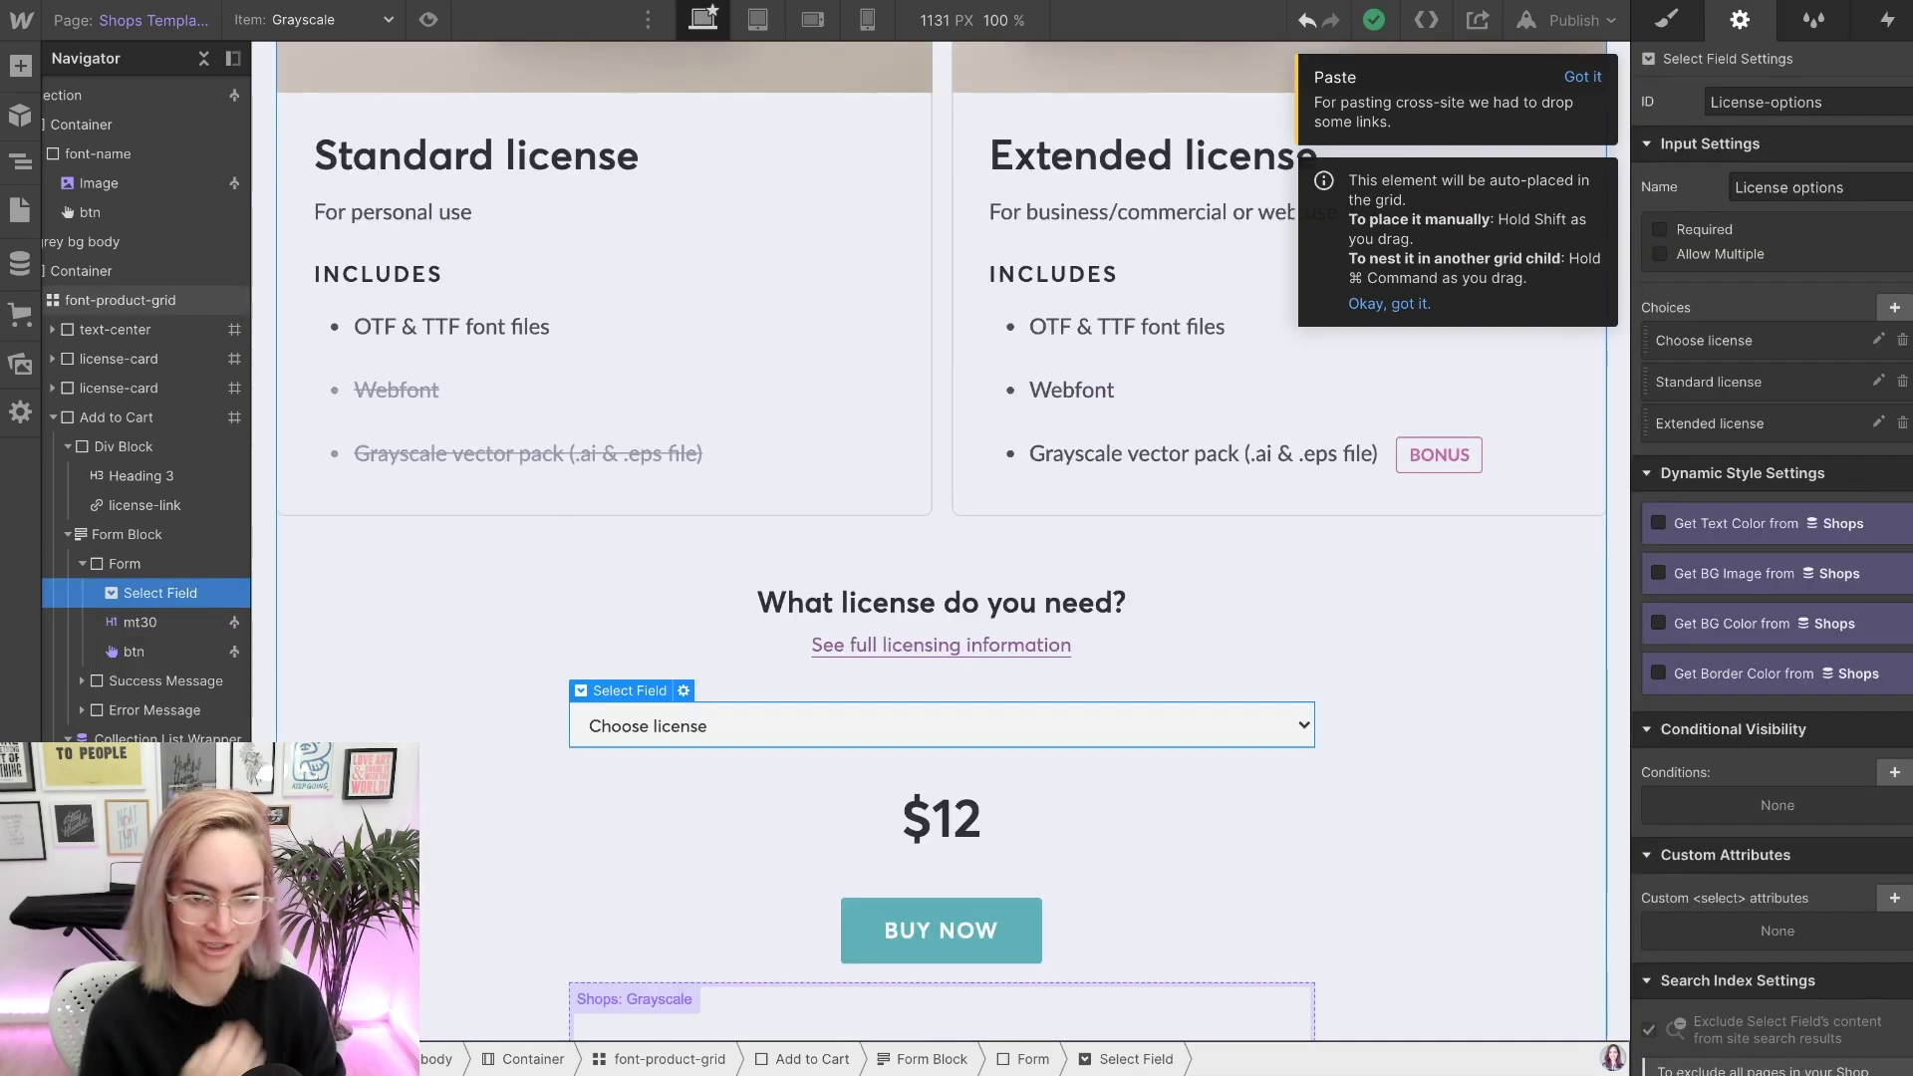
pyautogui.scroll(4, 941, 538)
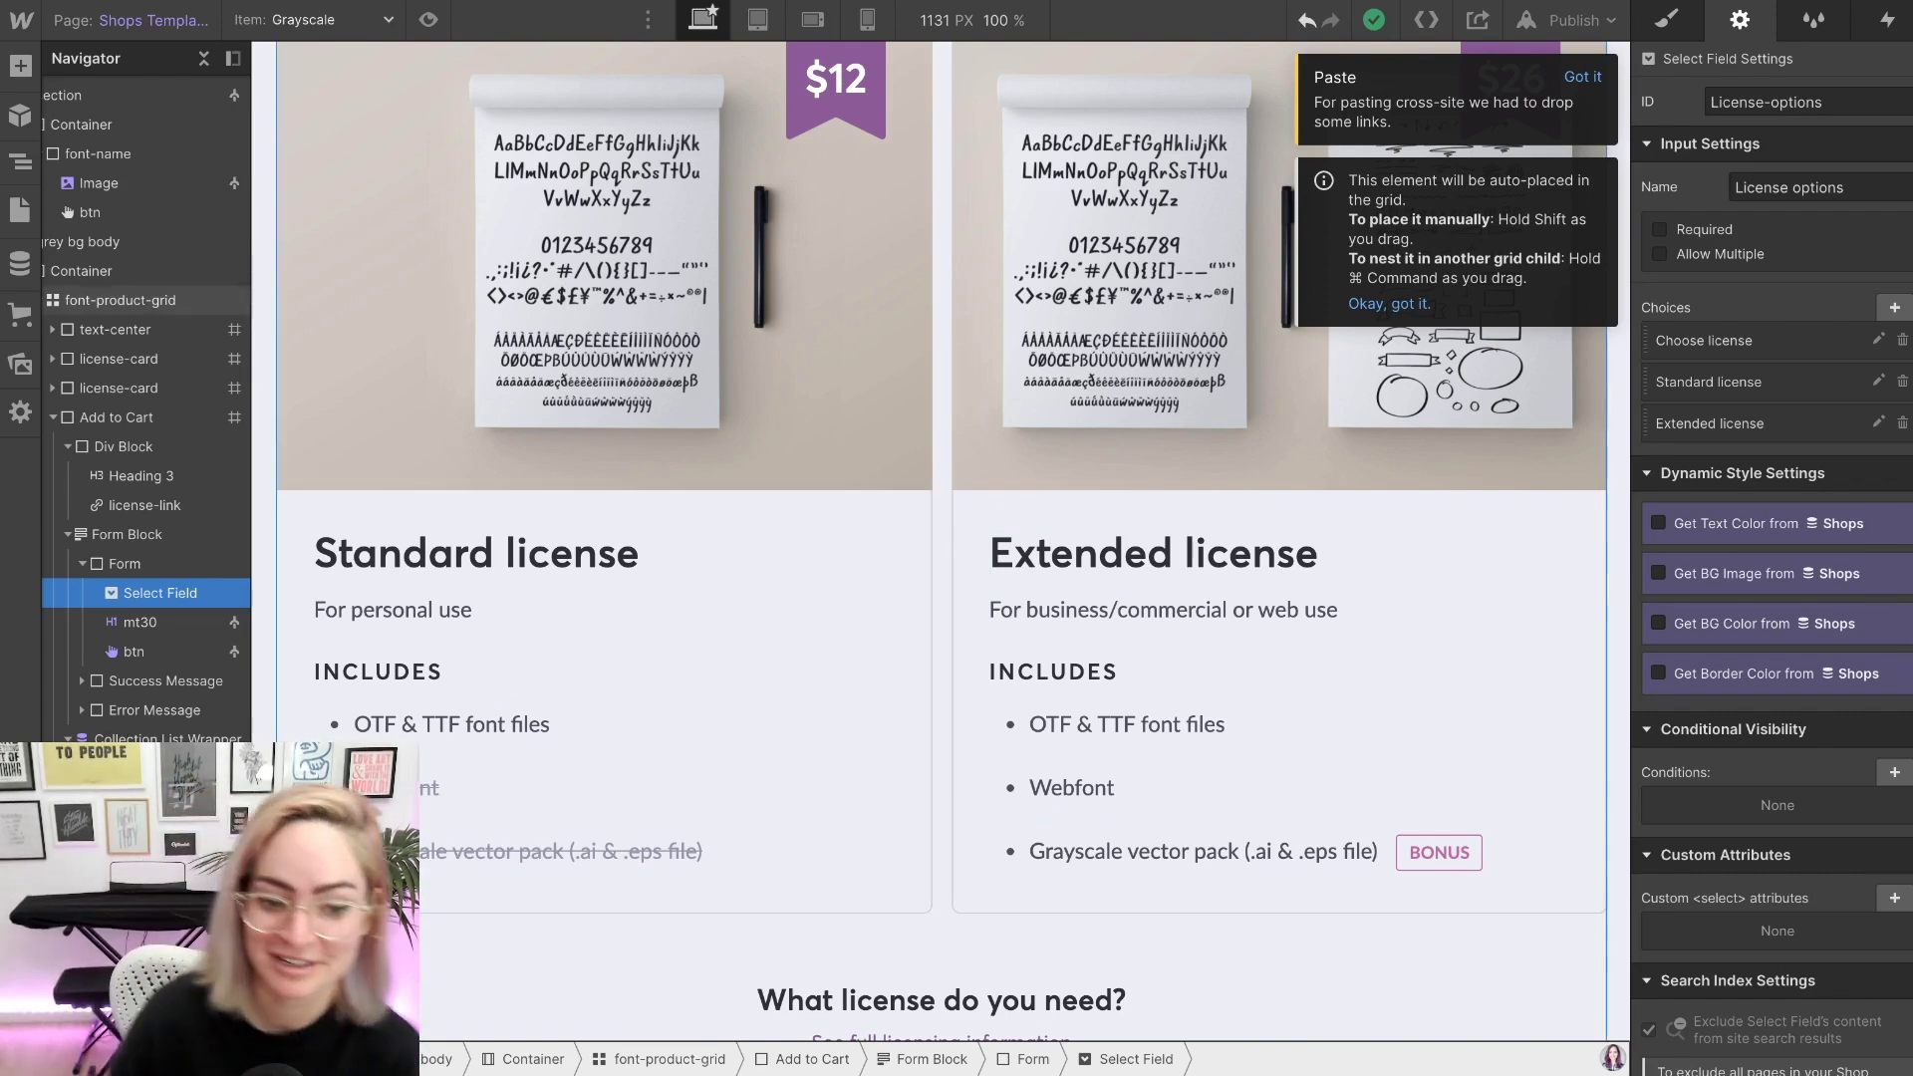
pyautogui.scroll(-2, 942, 538)
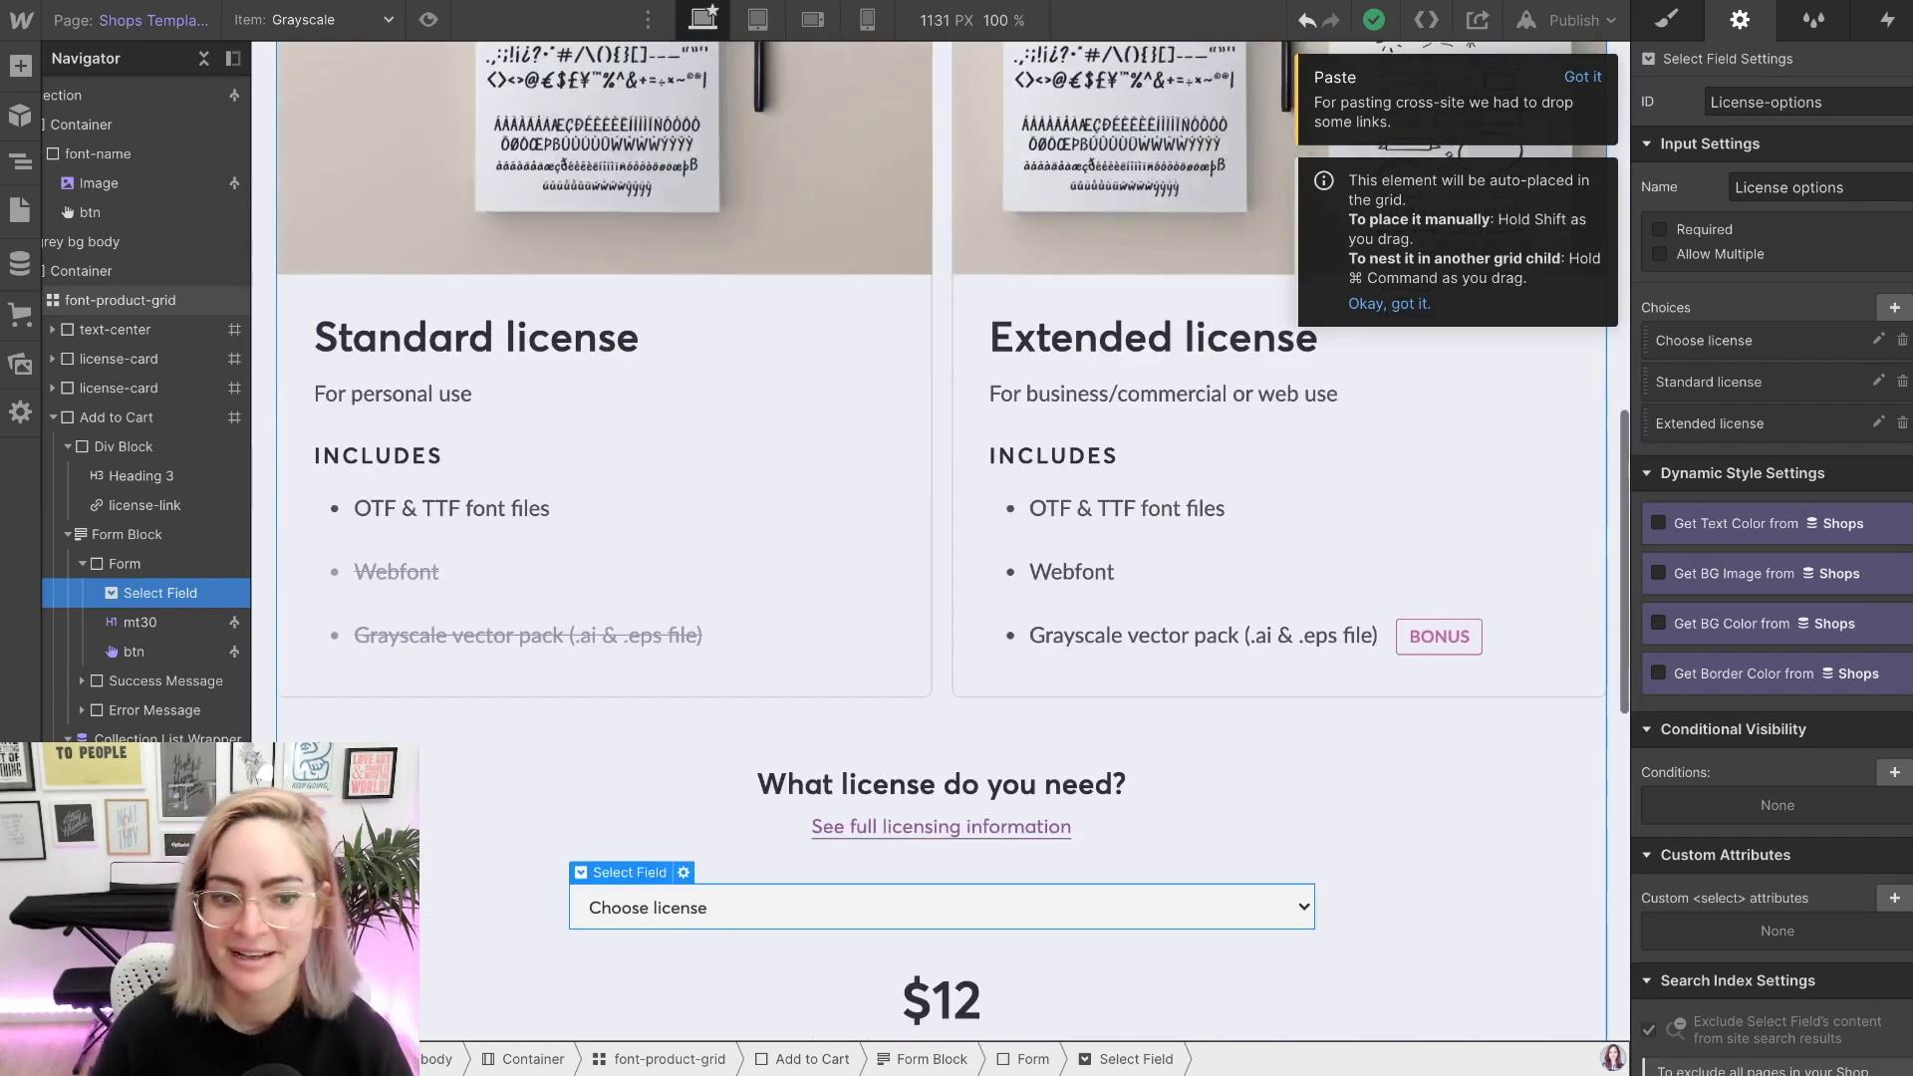
pyautogui.scroll(-3, 942, 538)
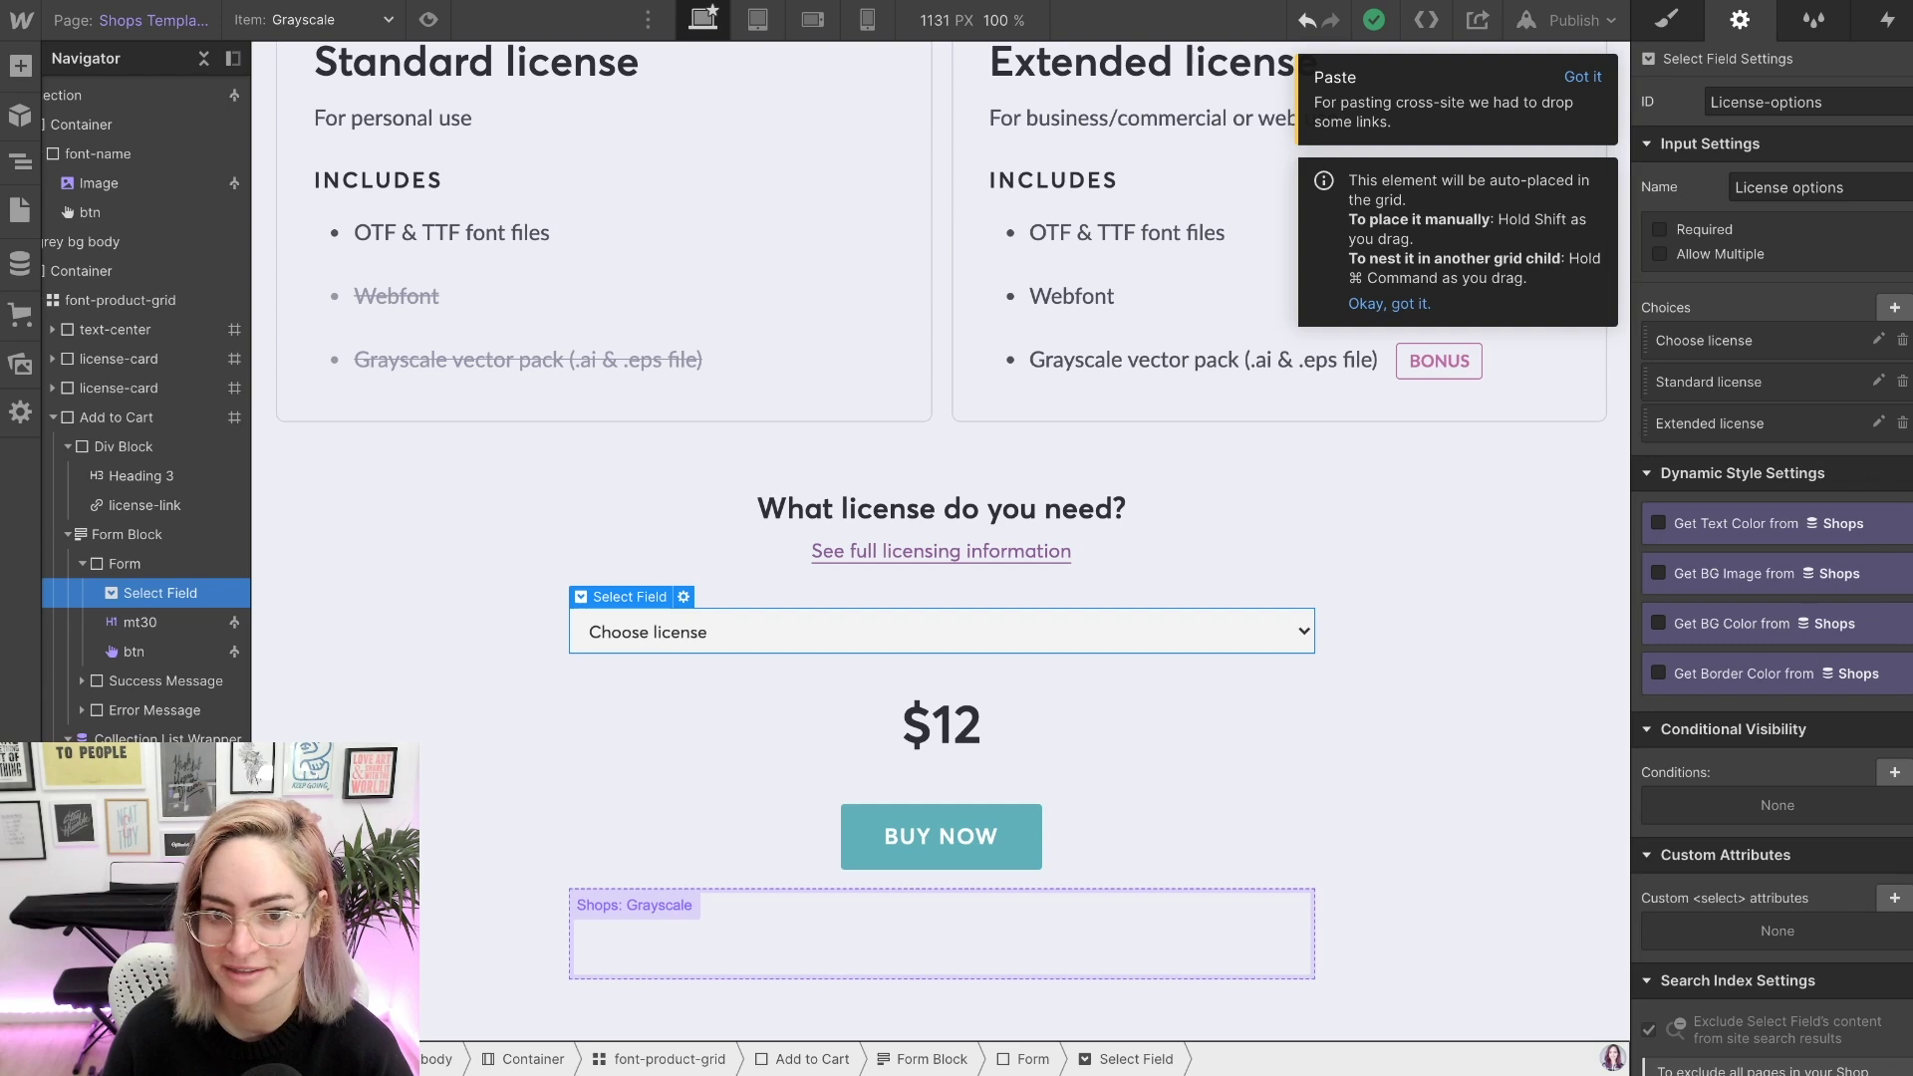
pyautogui.scroll(1, 942, 648)
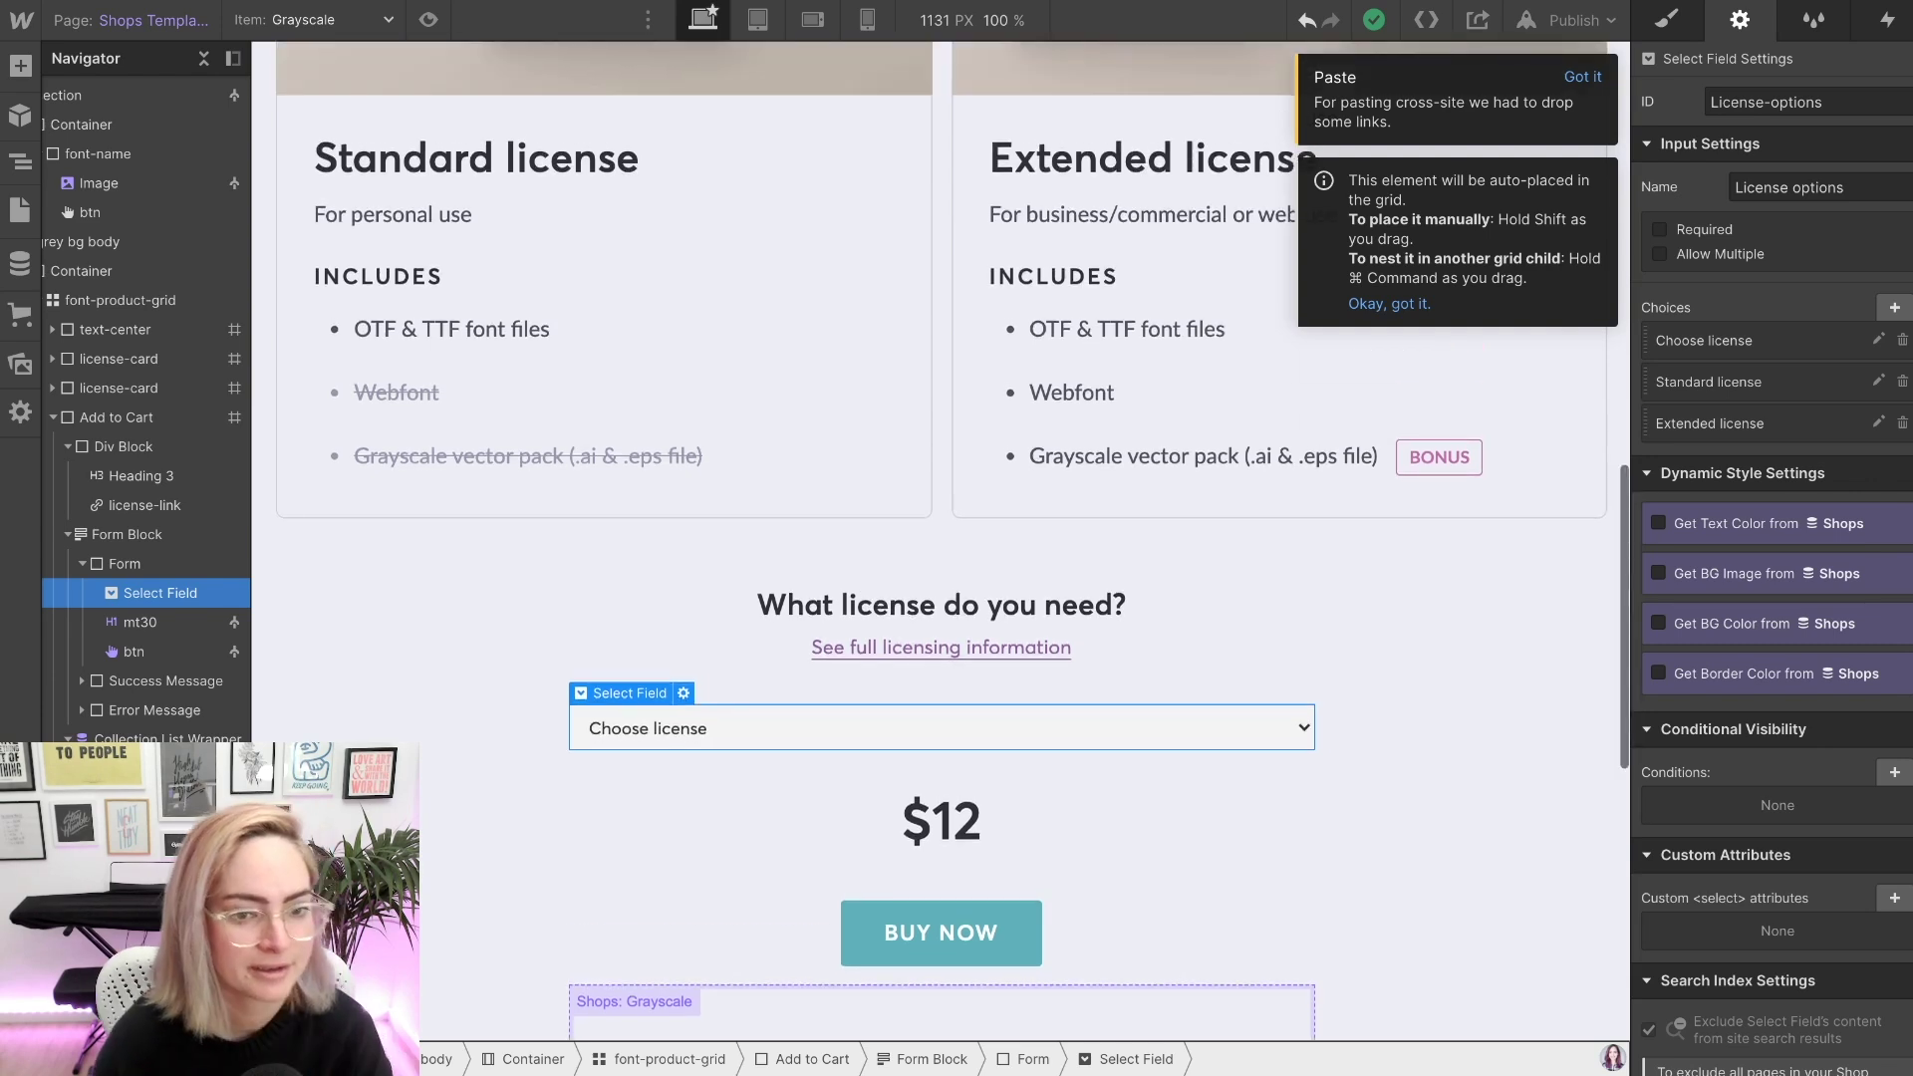
# - Copy the "See full licensing information" link into the text-center block below the font's introduction
pyautogui.click(941, 648)
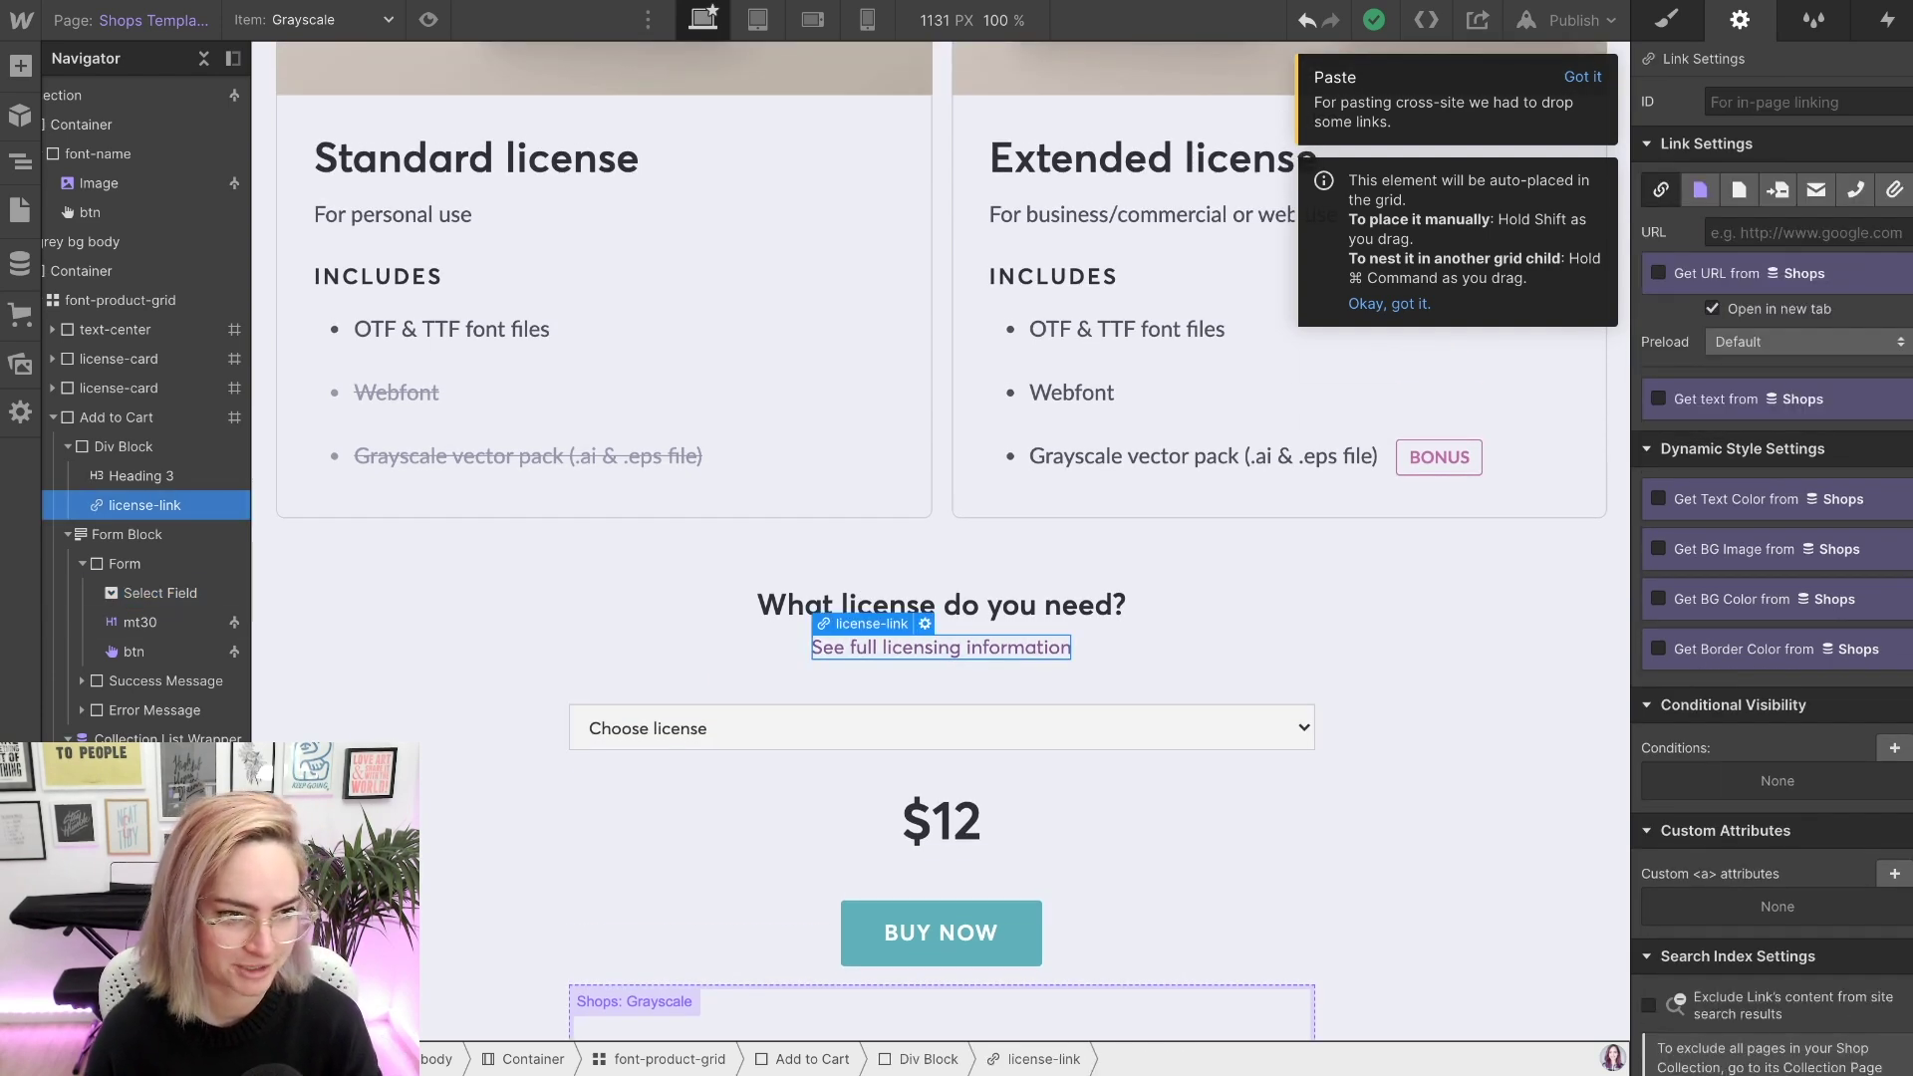
pyautogui.scroll(10, 941, 558)
pyautogui.click(942, 558)
pyautogui.press('super+v')
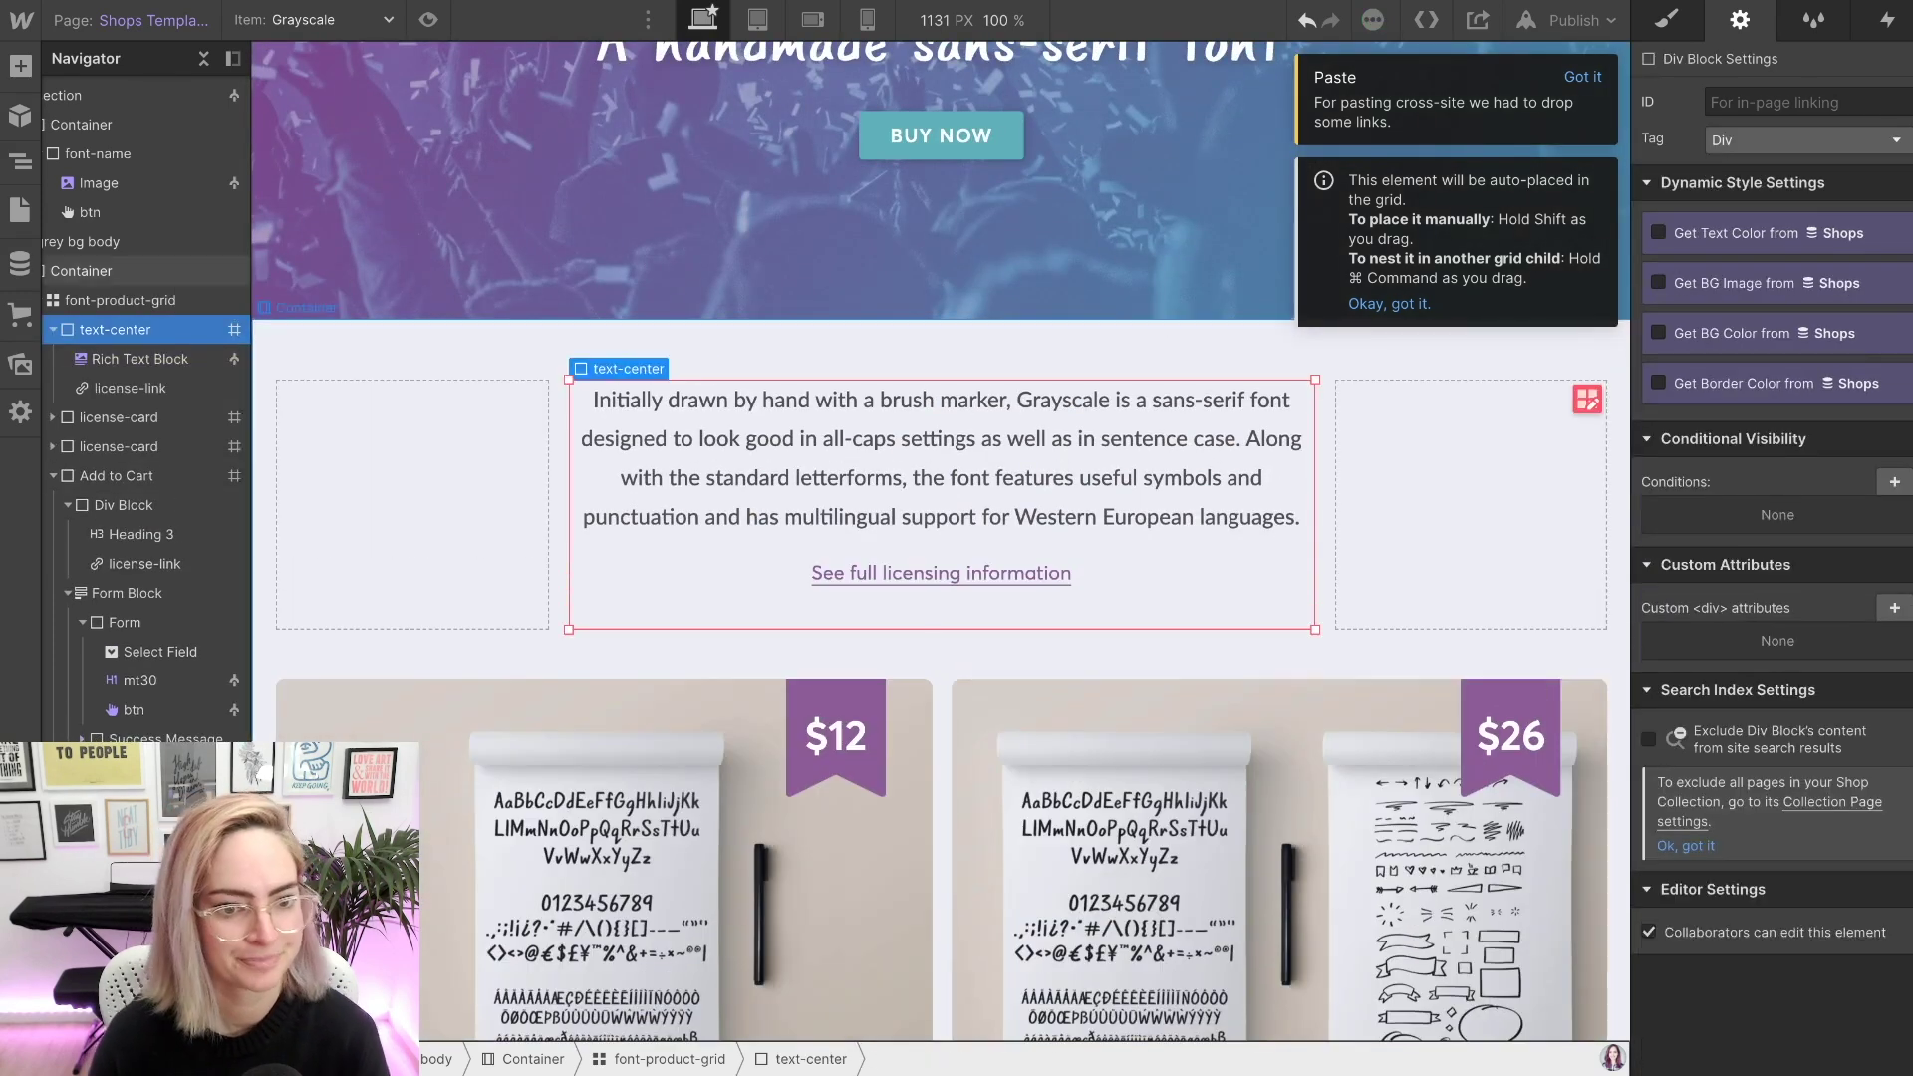
pyautogui.click(1415, 478)
# - Copy the BUY NOW button from the form into the Standard license card's license-overview block, below the included items
pyautogui.scroll(-12, 1096, 479)
pyautogui.click(940, 804)
pyautogui.press('super+c')
pyautogui.click(598, 364)
pyautogui.press('super+v')
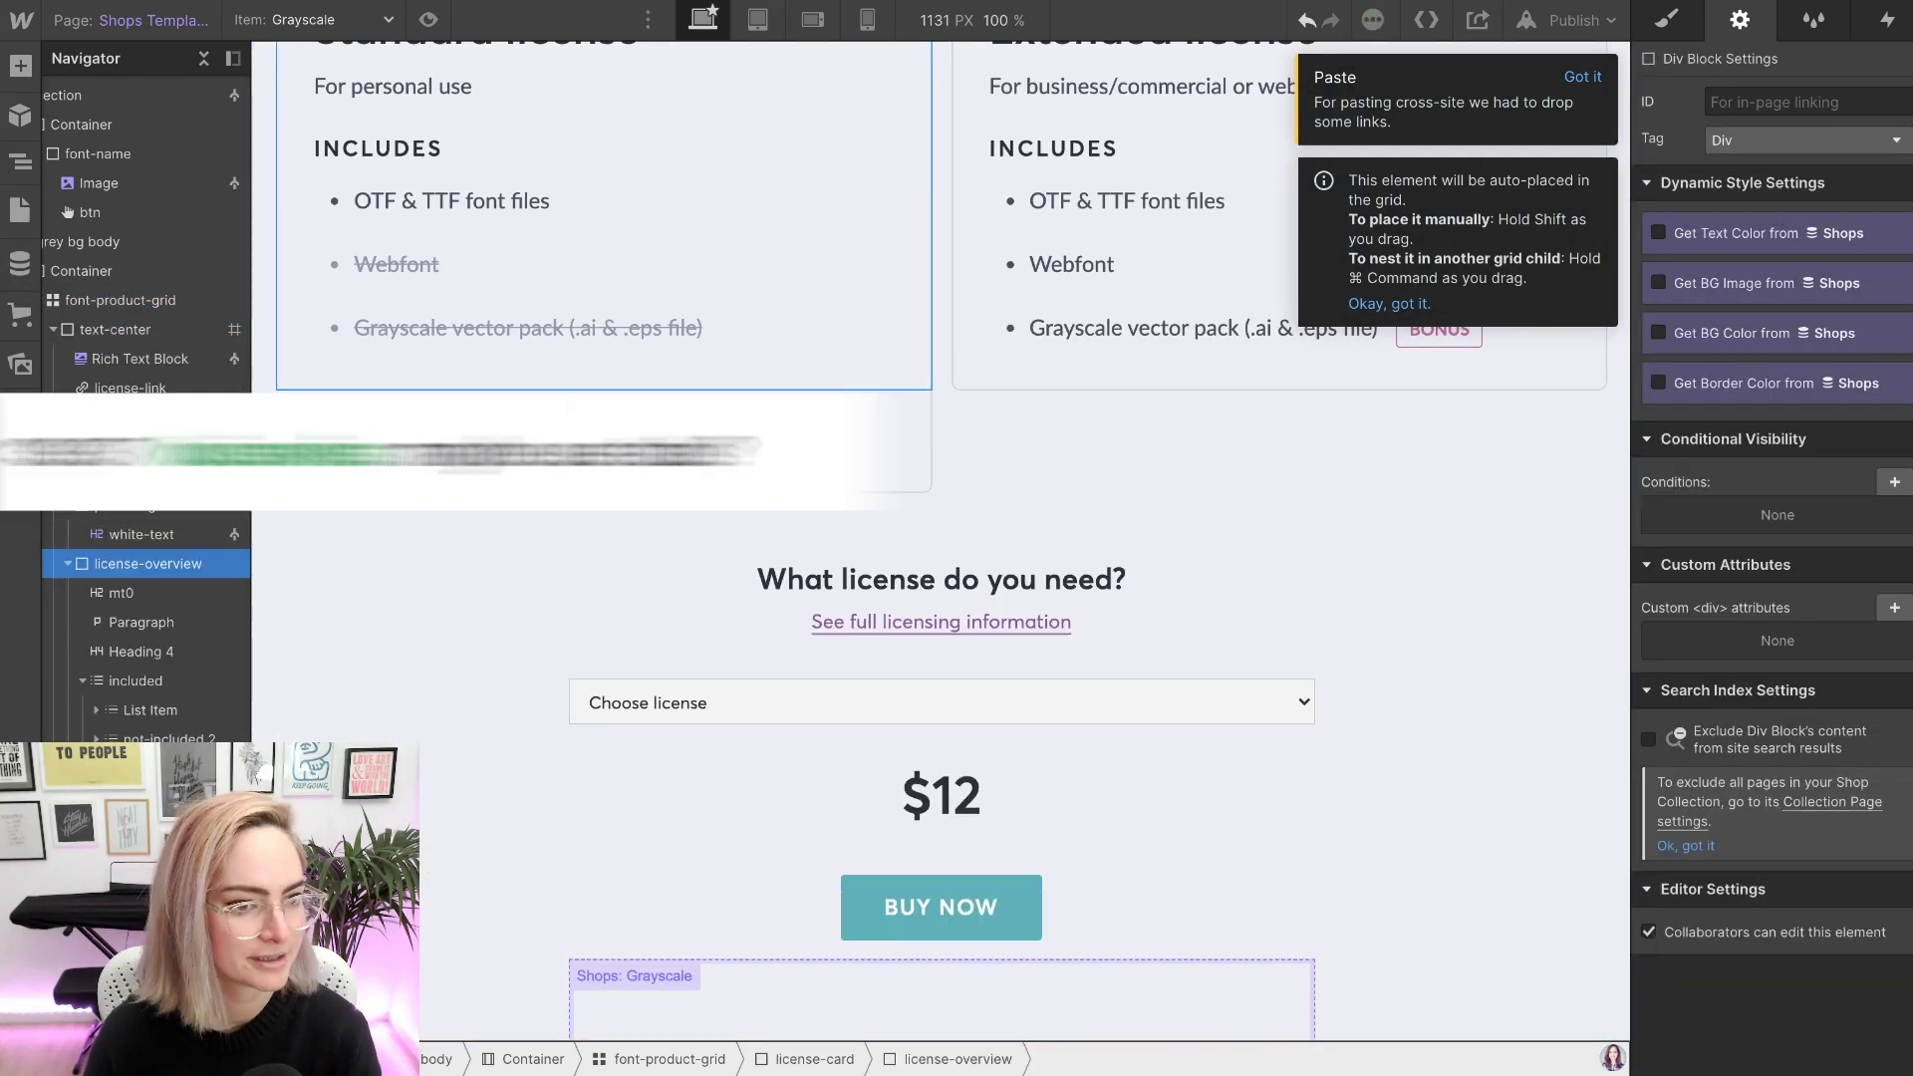
# - Remove the mt30 class from the BUY NOW button in the Standard license card
pyautogui.press('s')
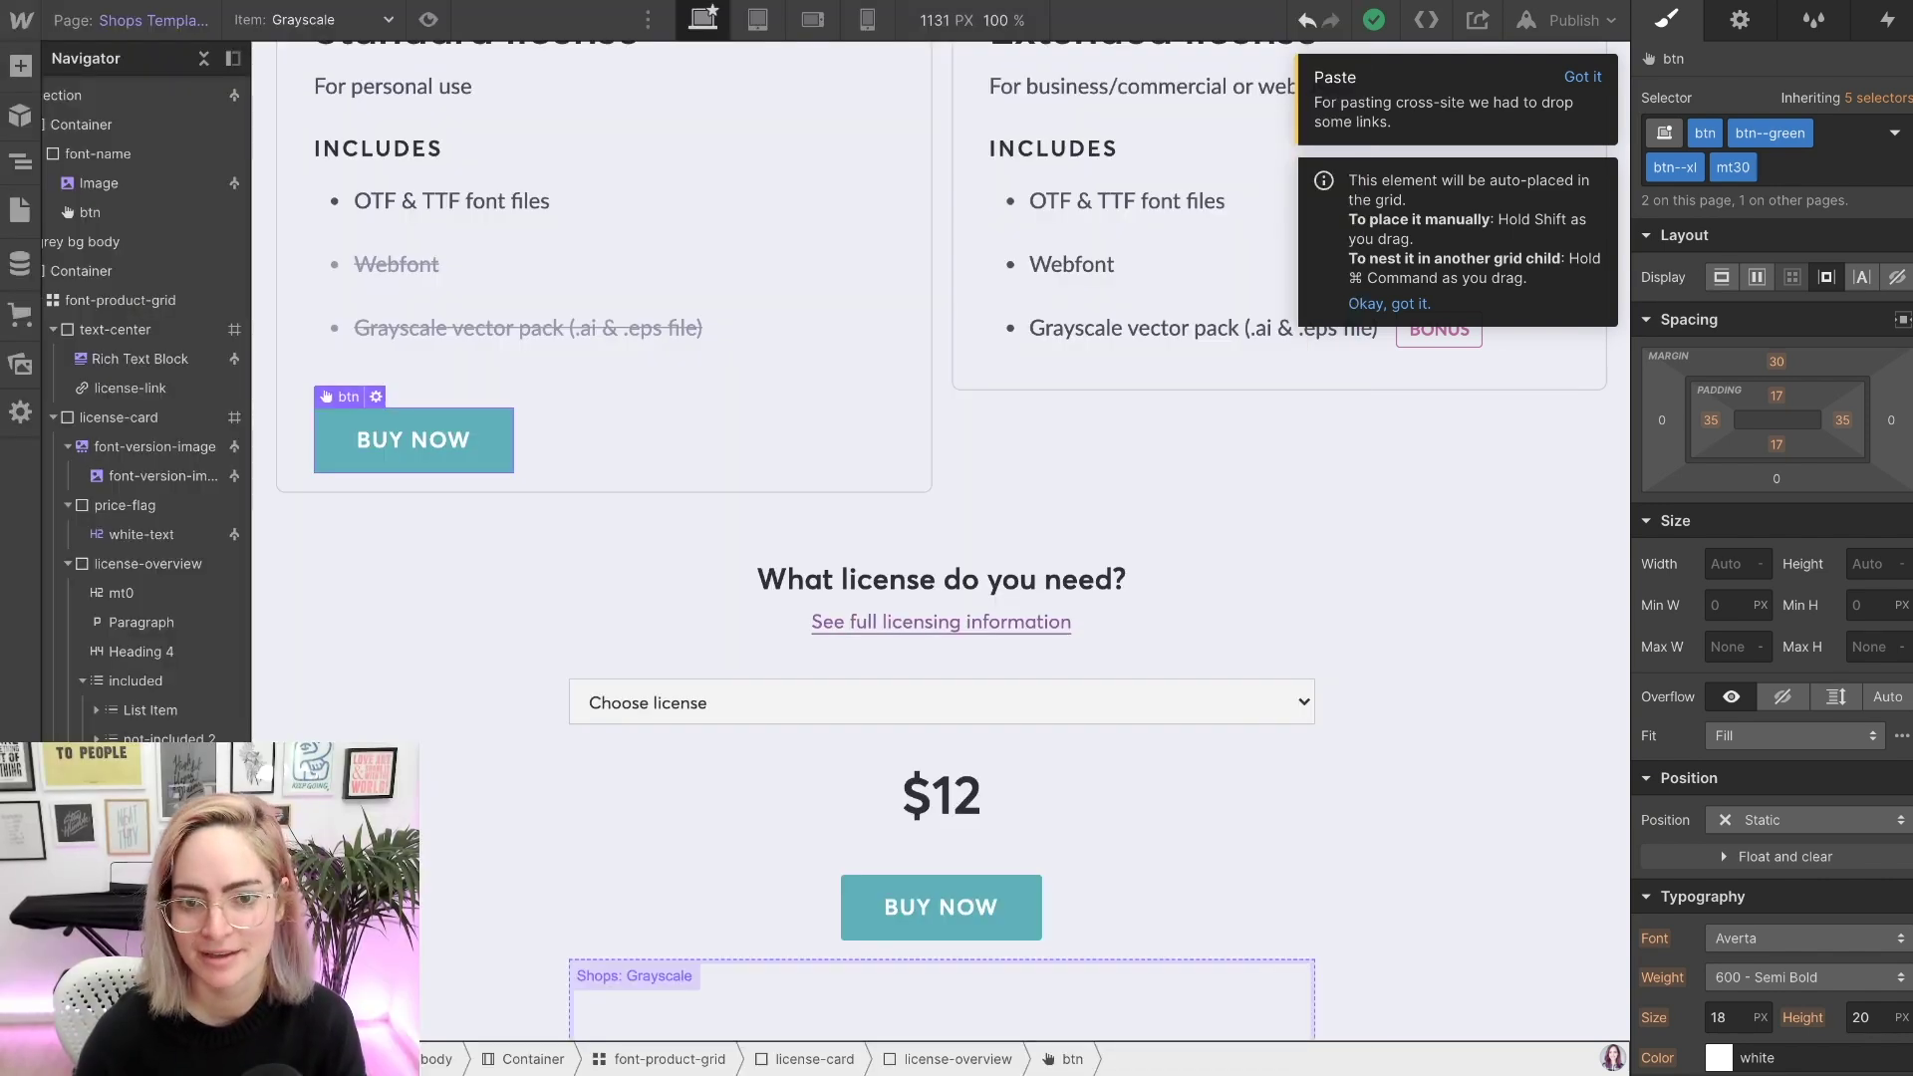
pyautogui.press('super+Return')
pyautogui.press('BackSpace')
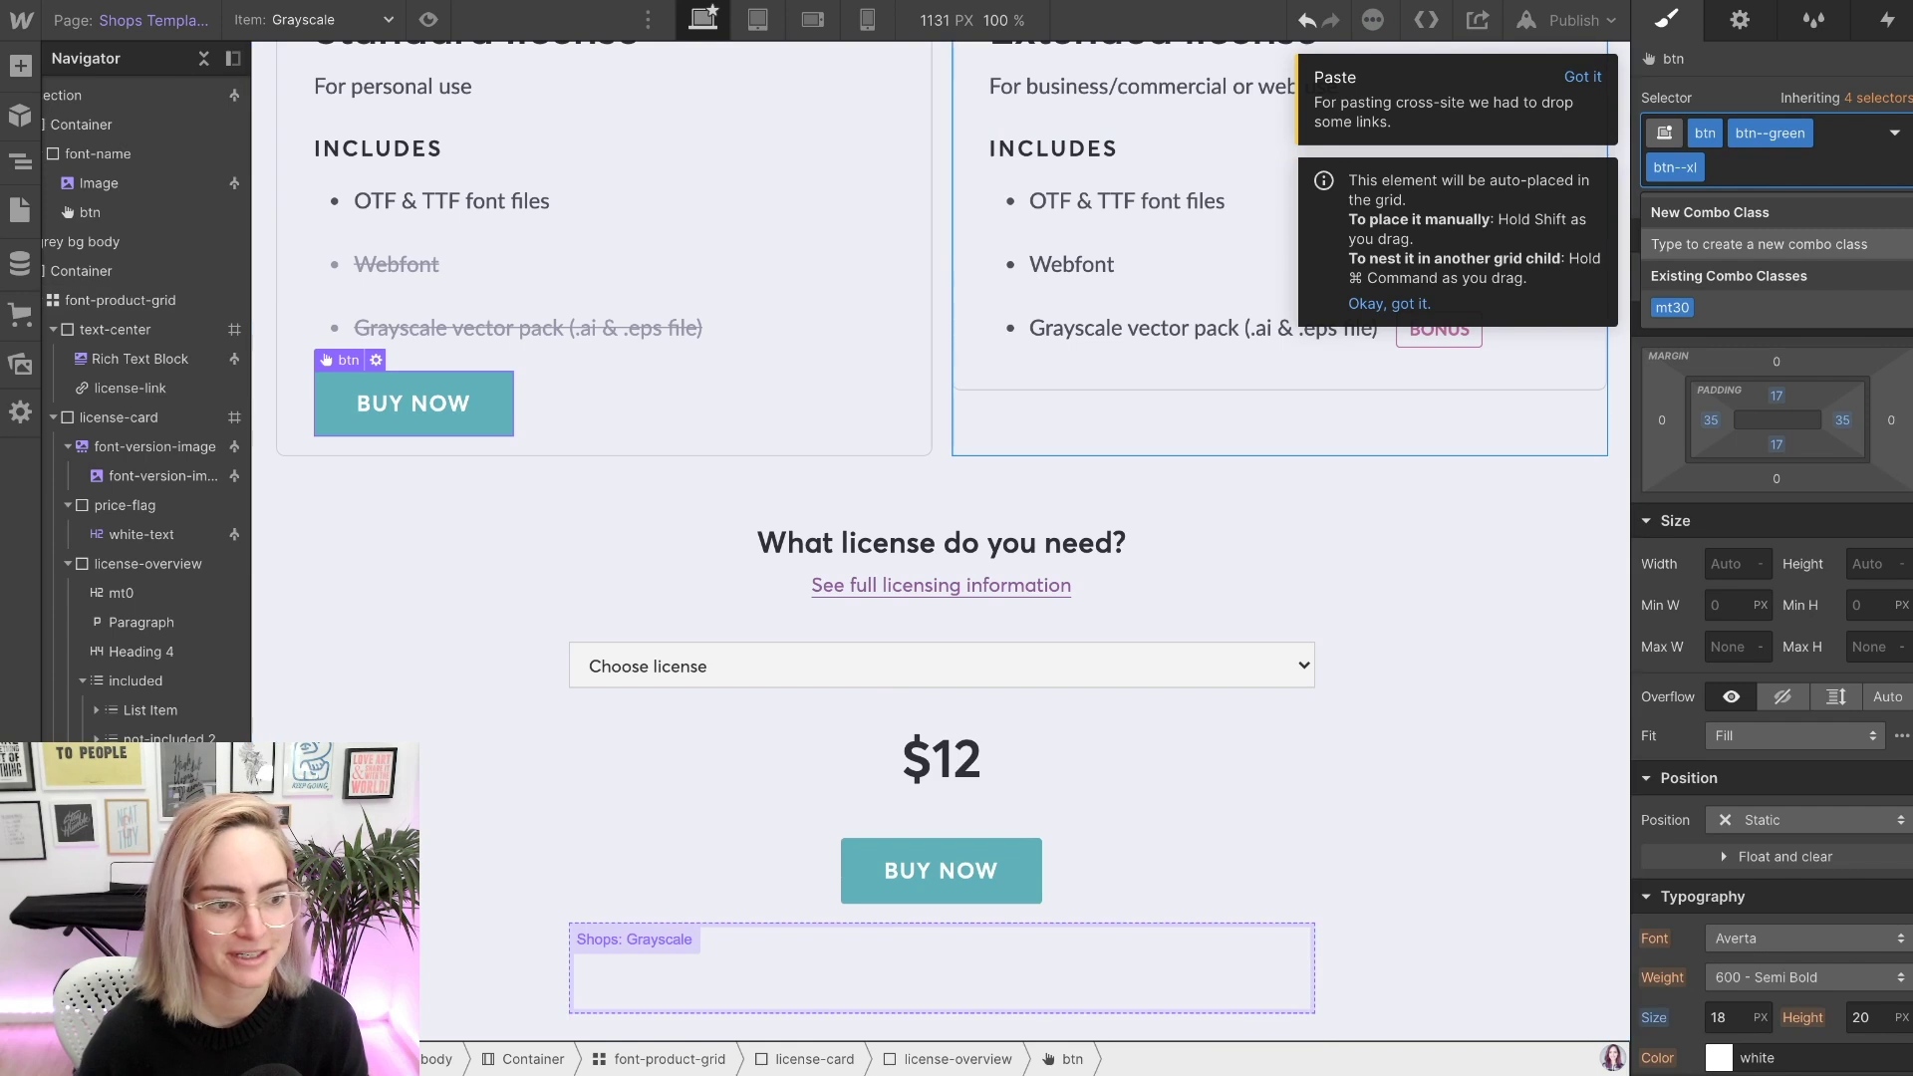
pyautogui.press('Escape')
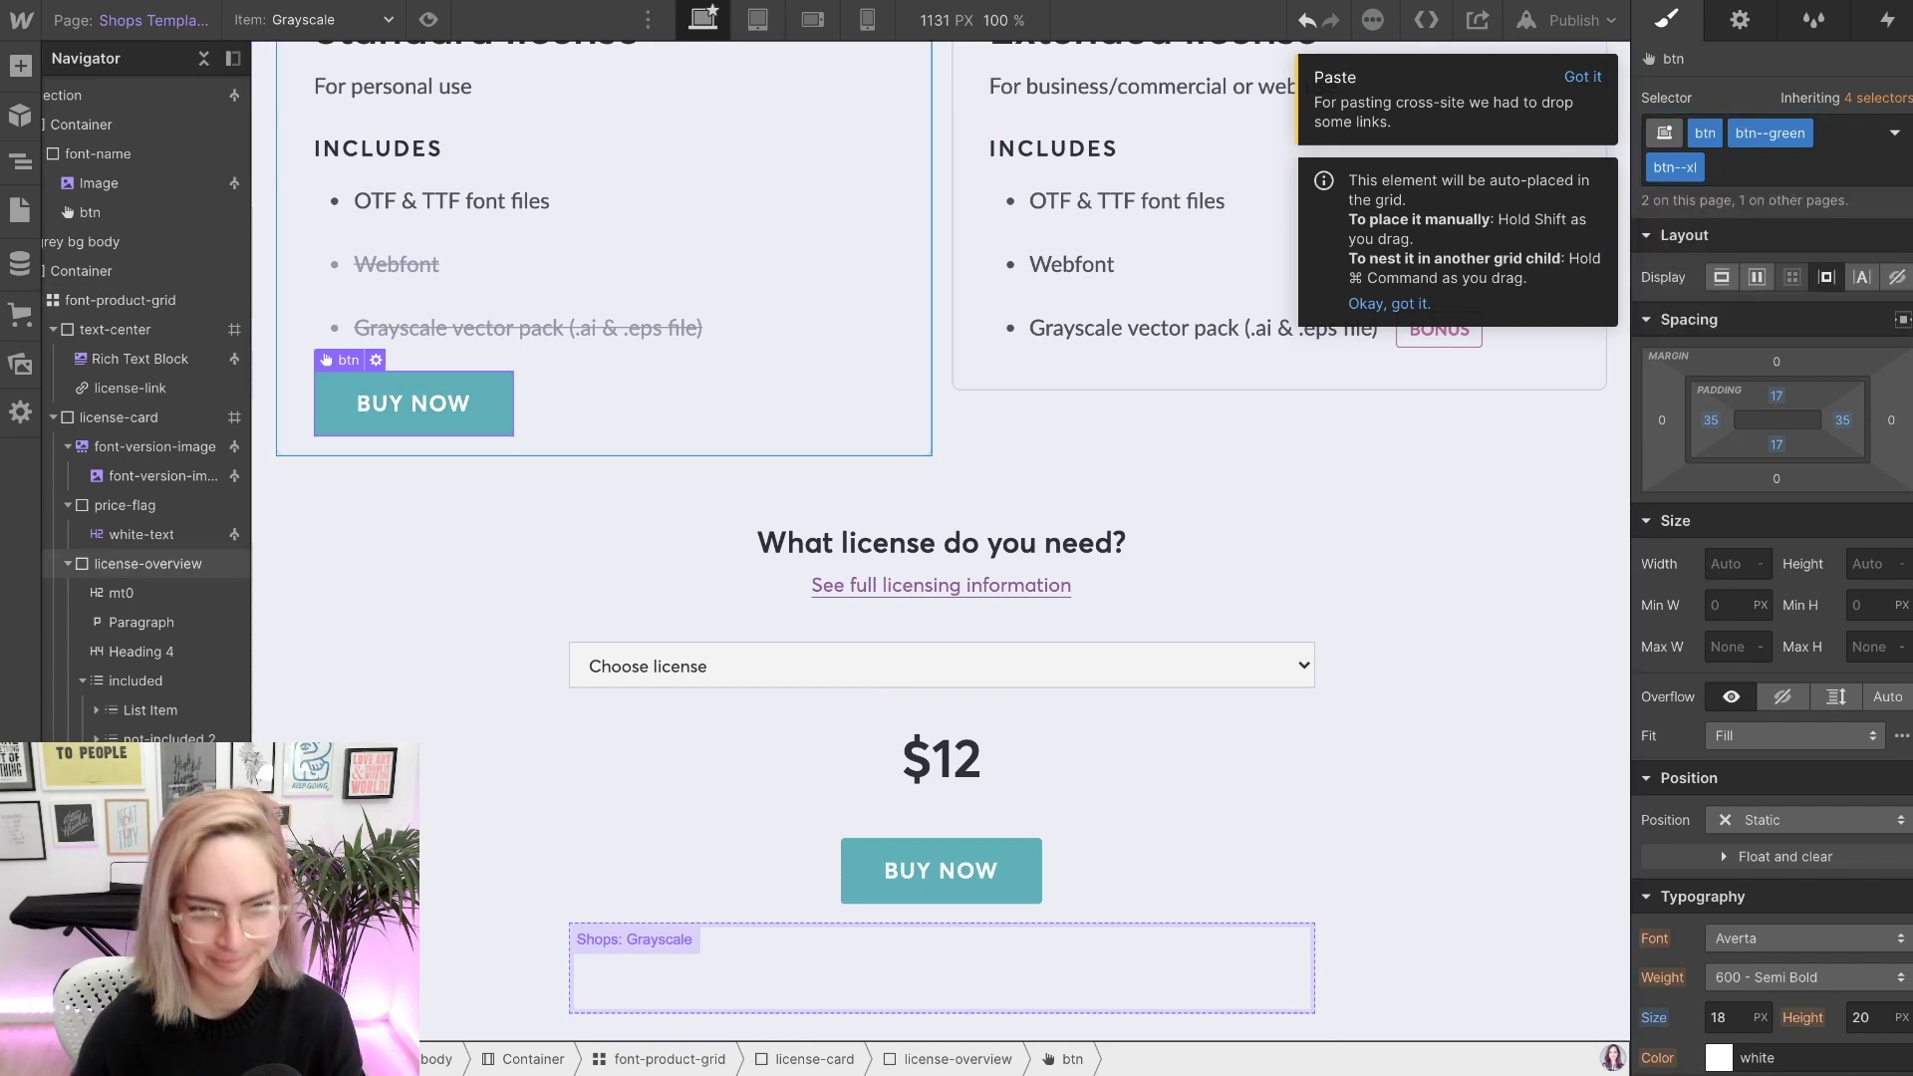
# - Add the same BUY NOW button to the Extended license card and change the Shops field that supplies its URL
pyautogui.click(1175, 379)
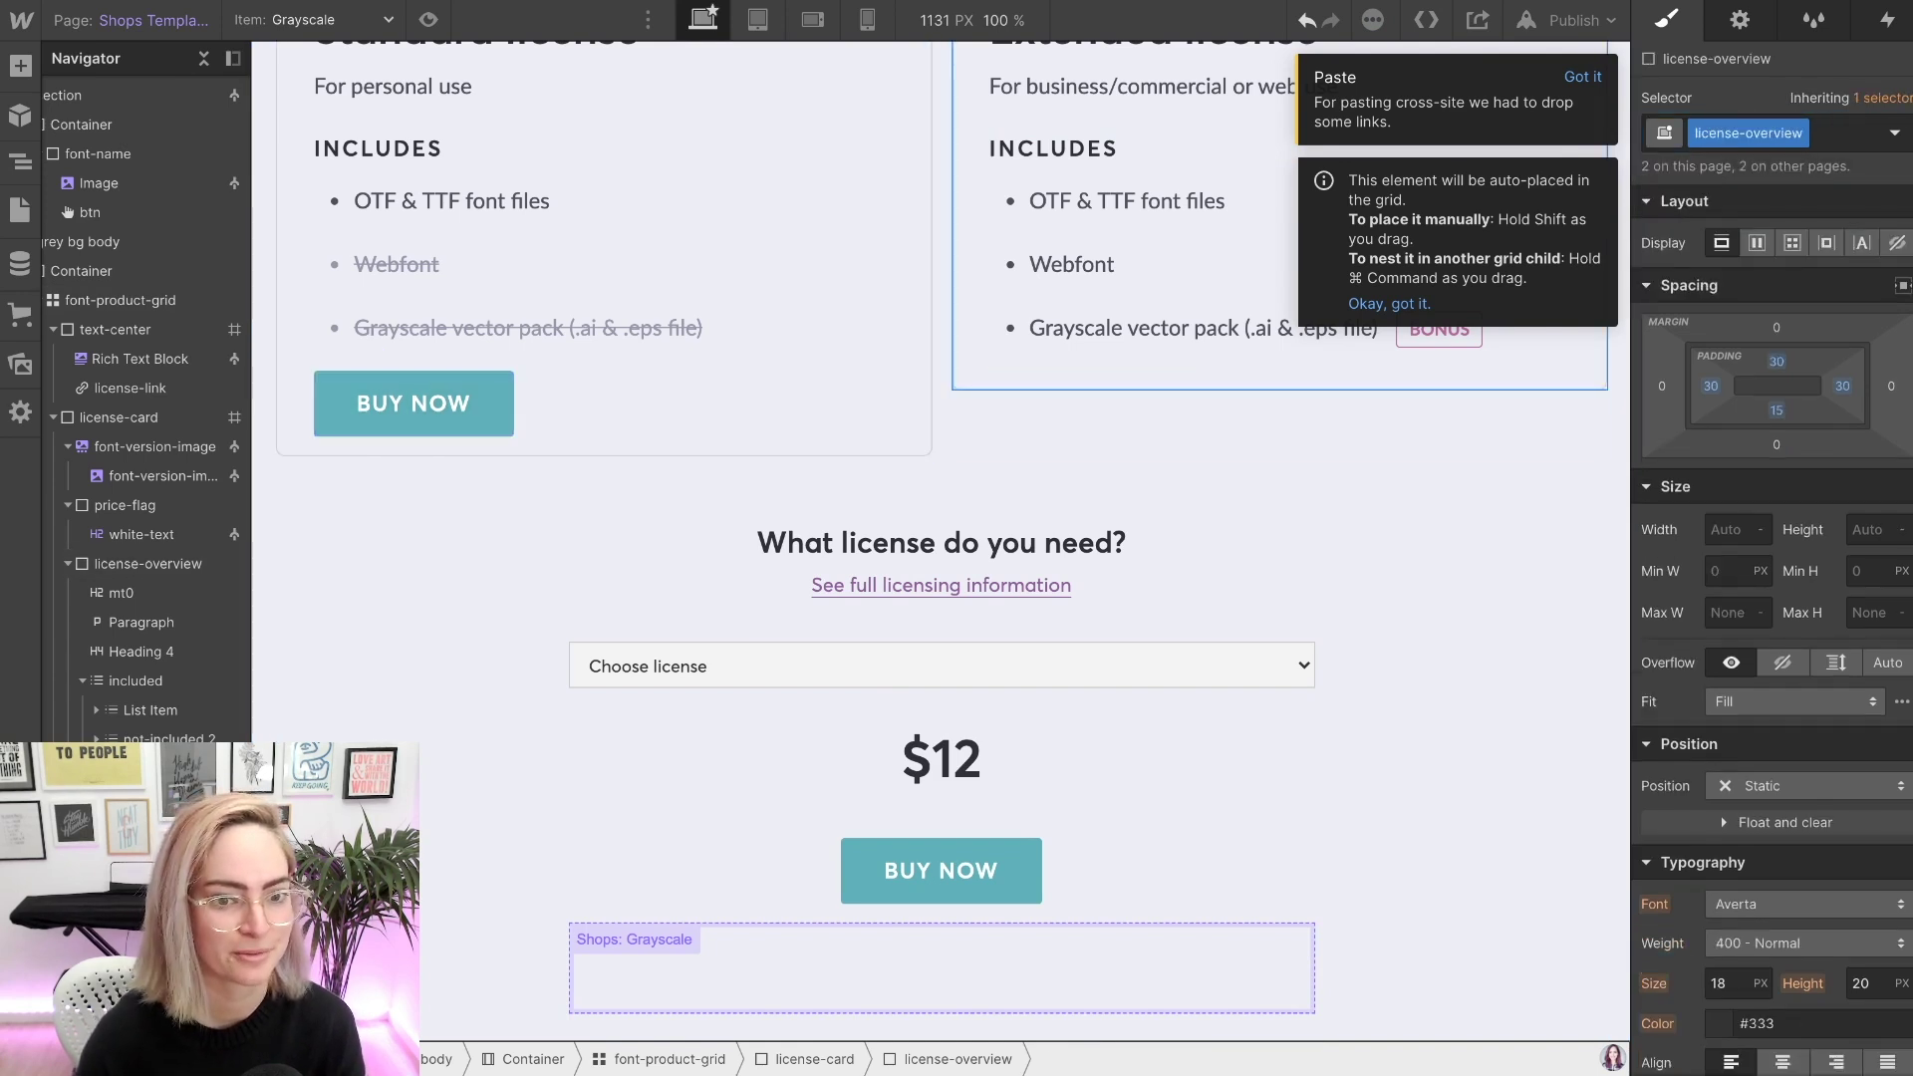
pyautogui.press('super+v')
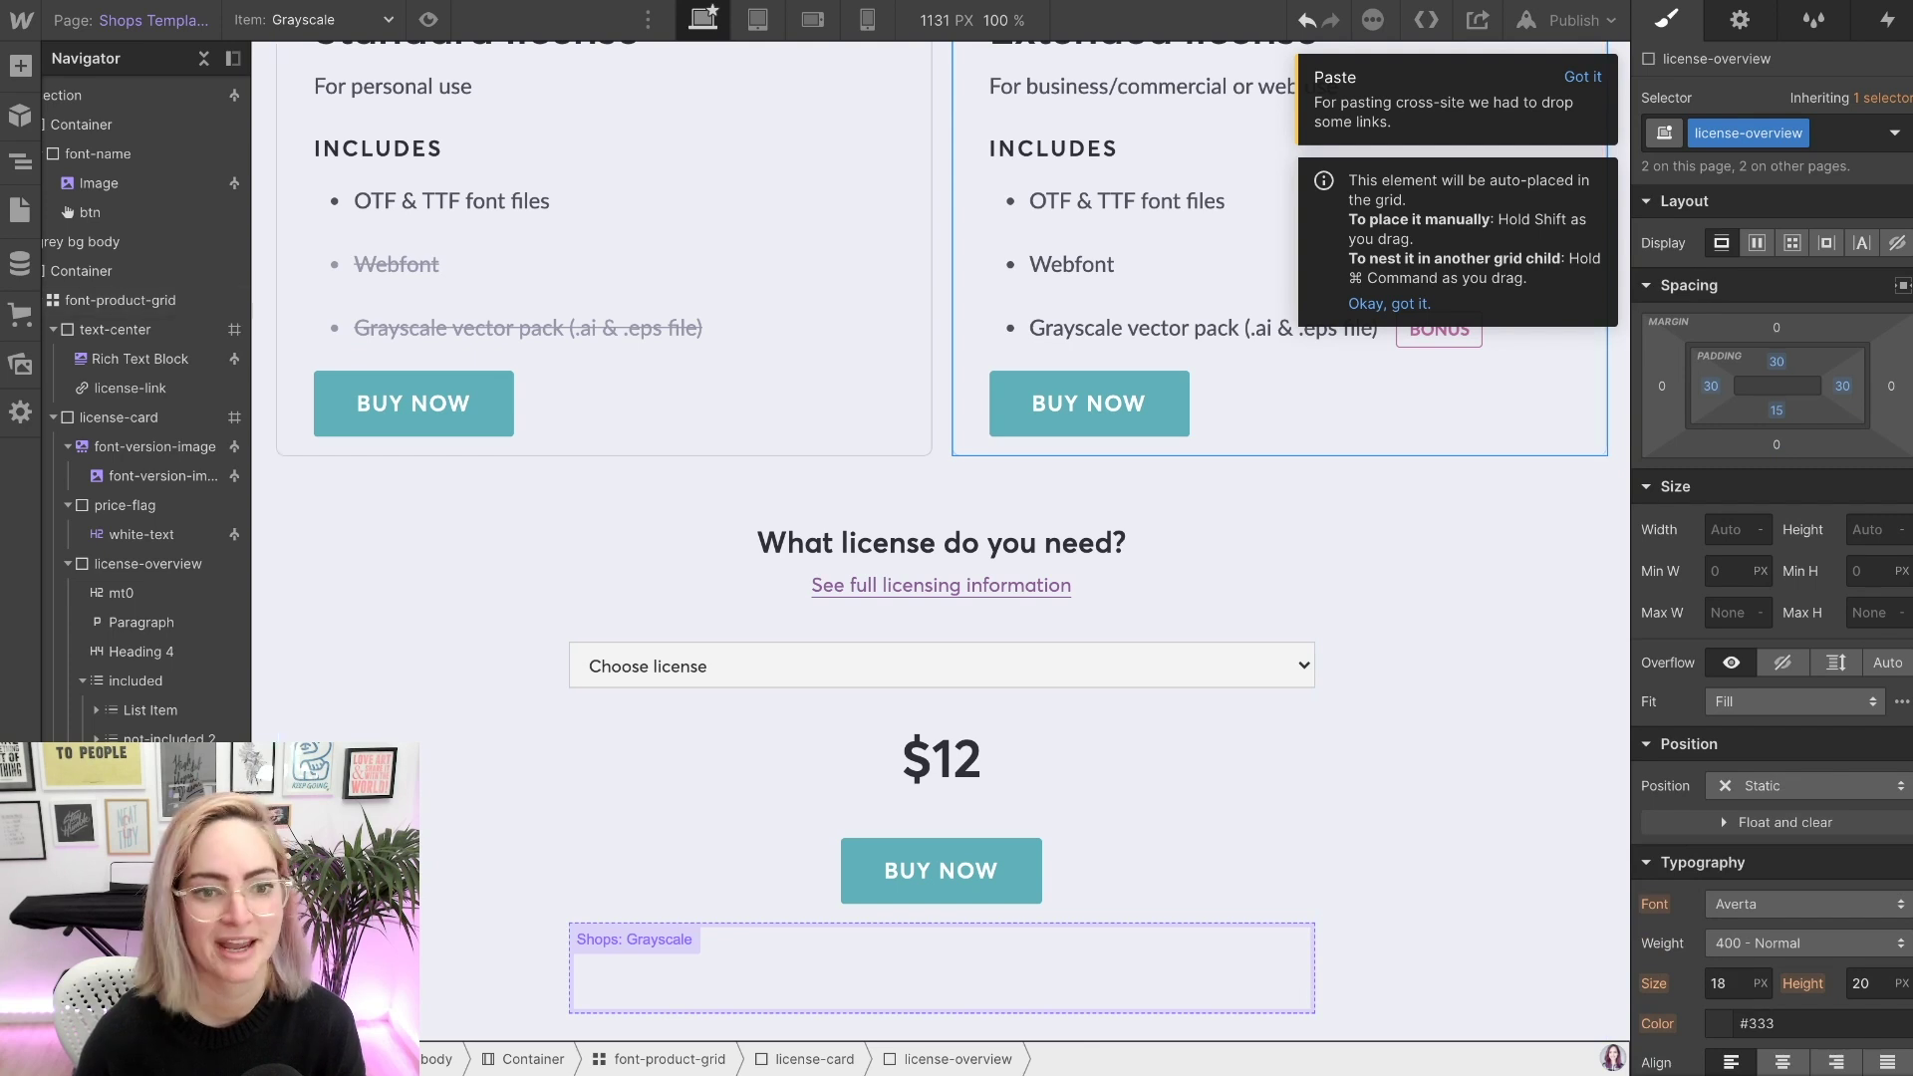
pyautogui.press('d')
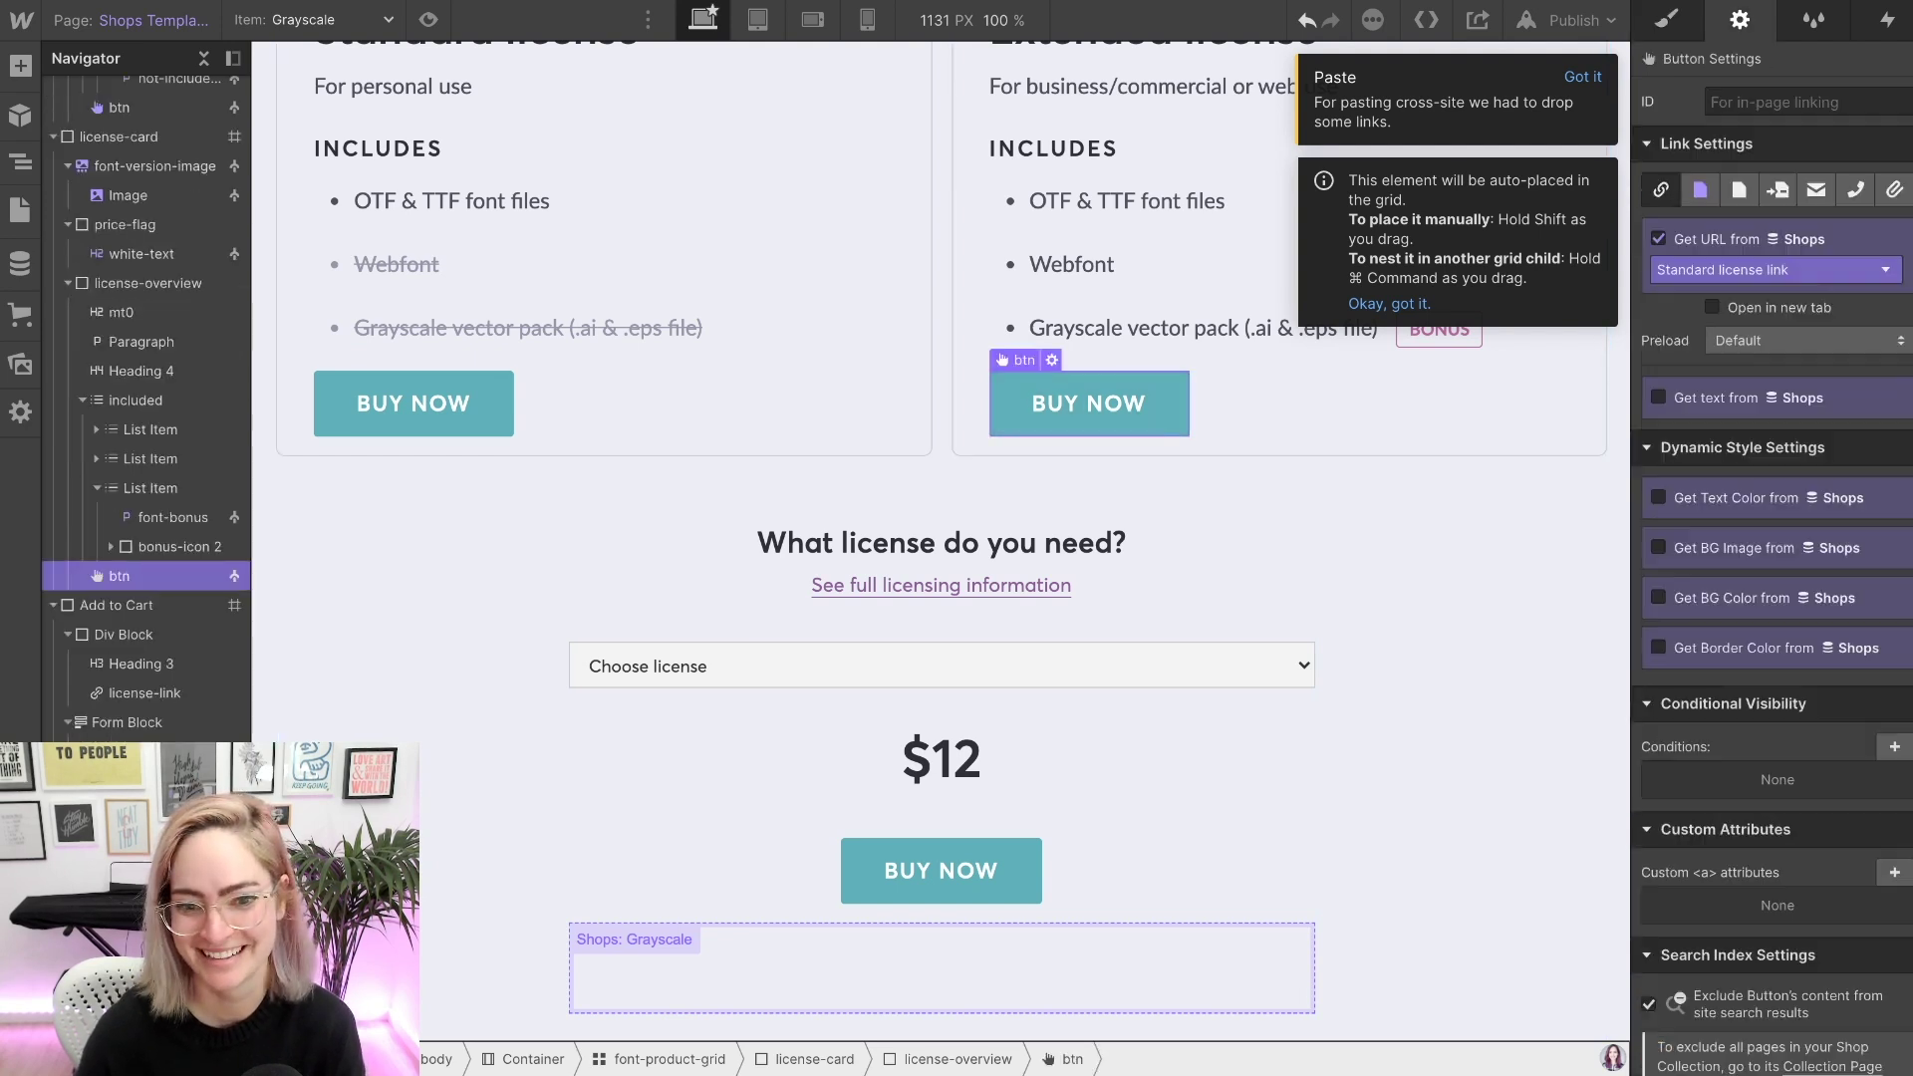
pyautogui.click(1776, 270)
pyautogui.click(1743, 324)
# - Insert a Tabs element below the license question and put a price heading in each pane, using Extended license price in Tab 2
pyautogui.click(1455, 648)
pyautogui.scroll(-6, 1096, 498)
pyautogui.click(20, 66)
pyautogui.scroll(-8, 100, 677)
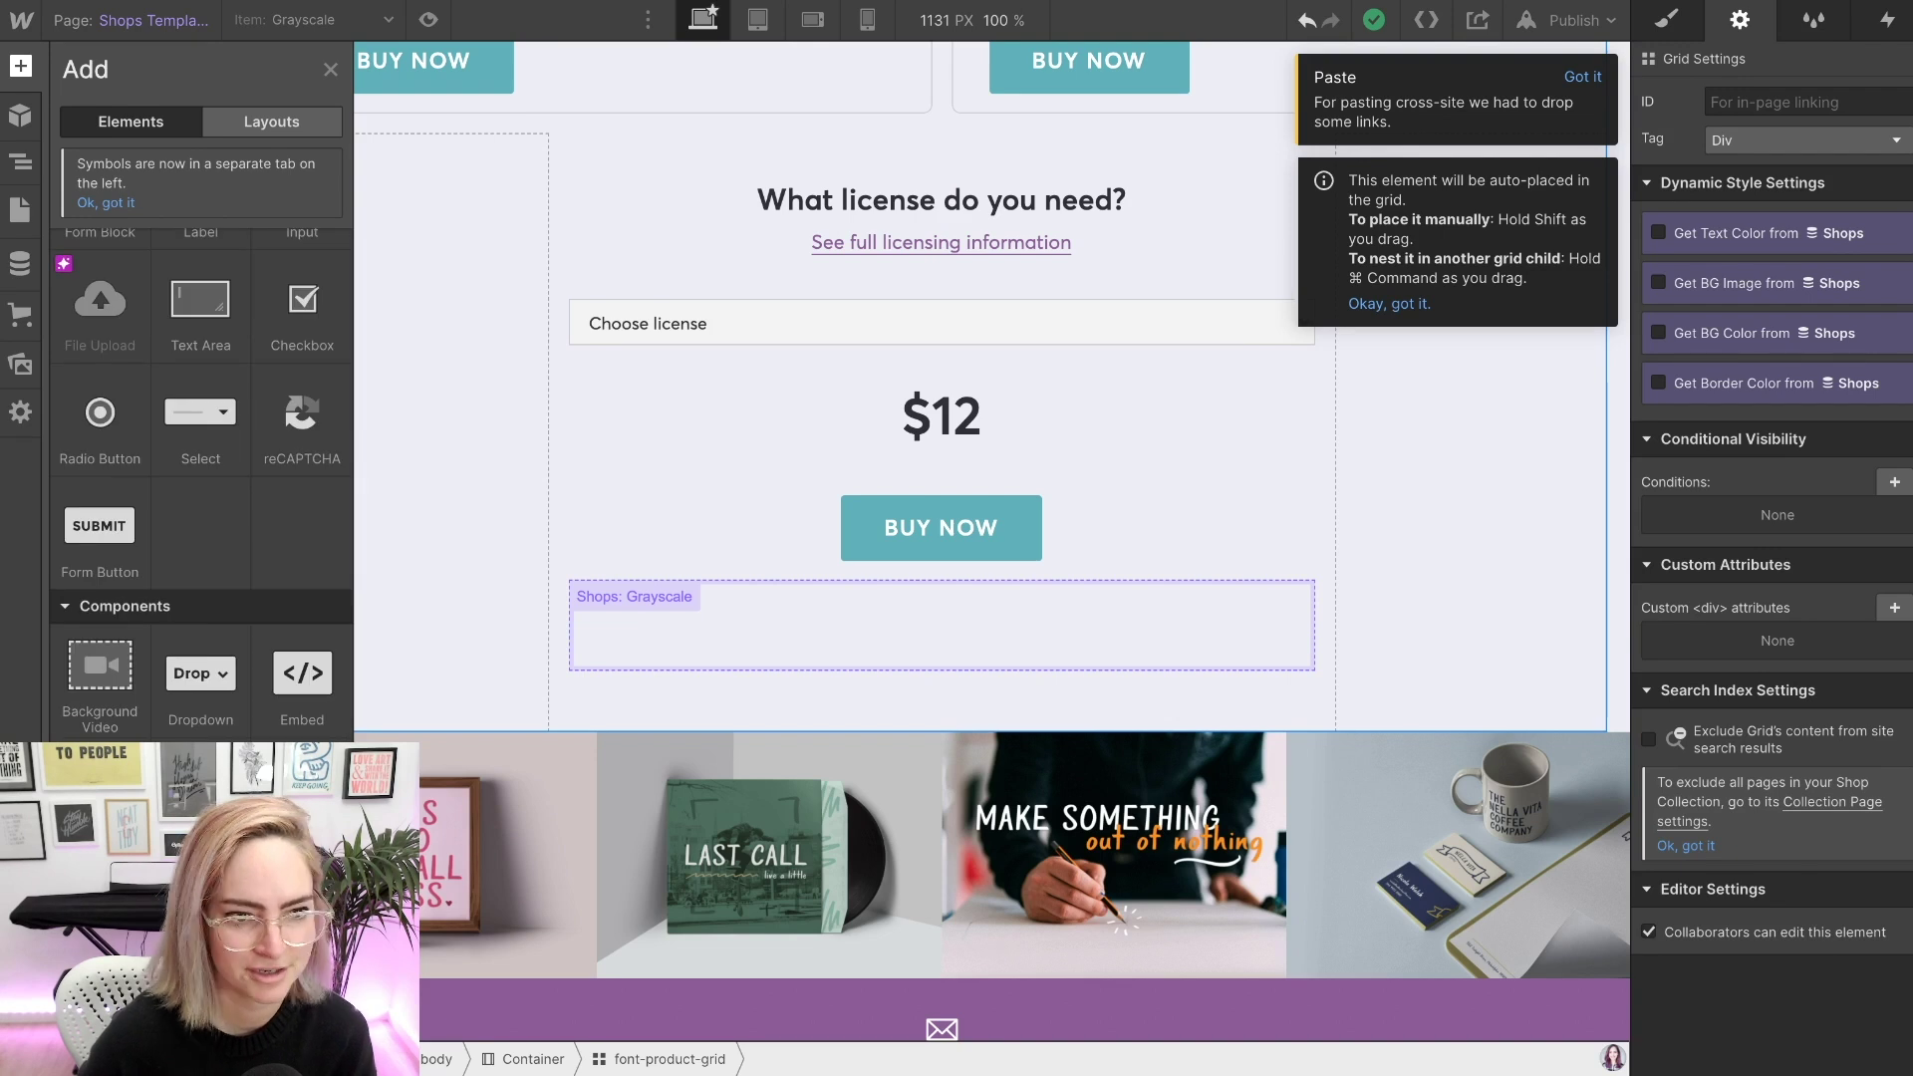
pyautogui.moveTo(197, 901); pyautogui.dragTo(813, 249)
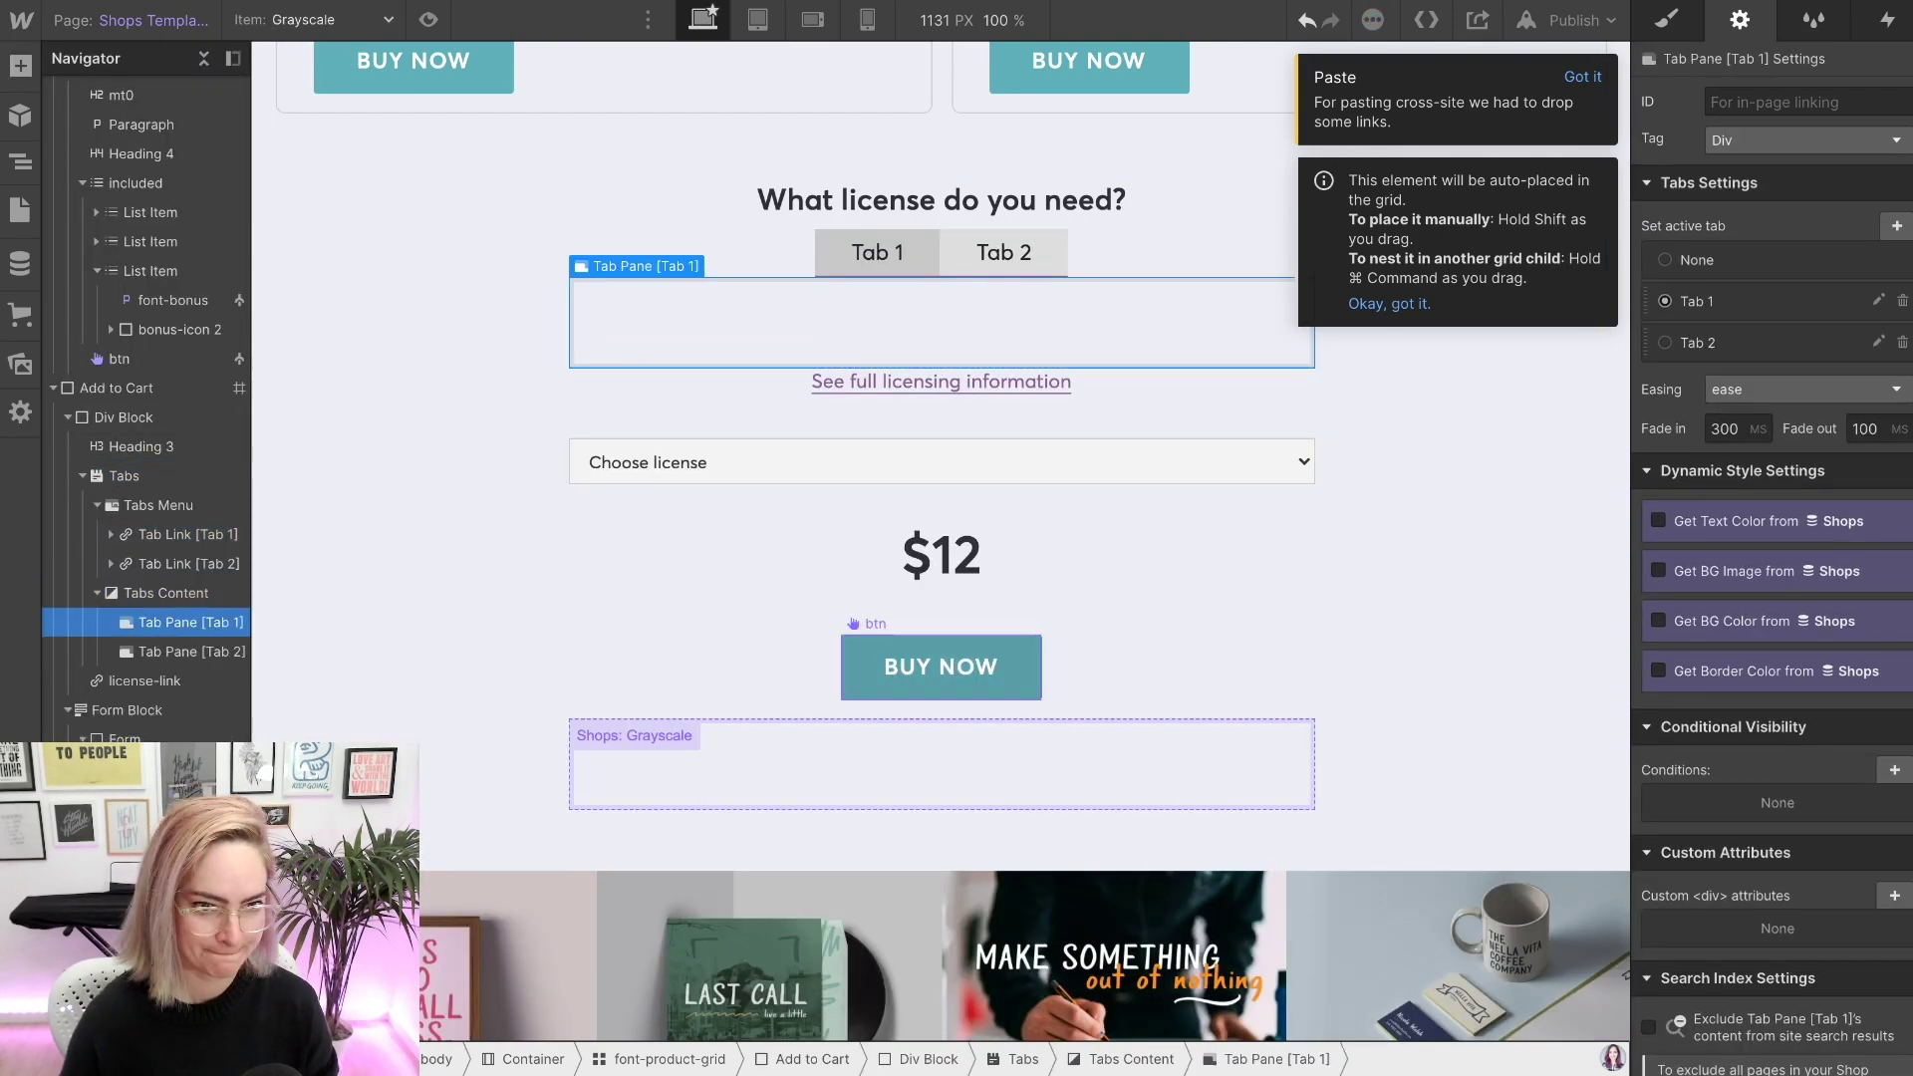
pyautogui.hotkey('ctrl', 'v')
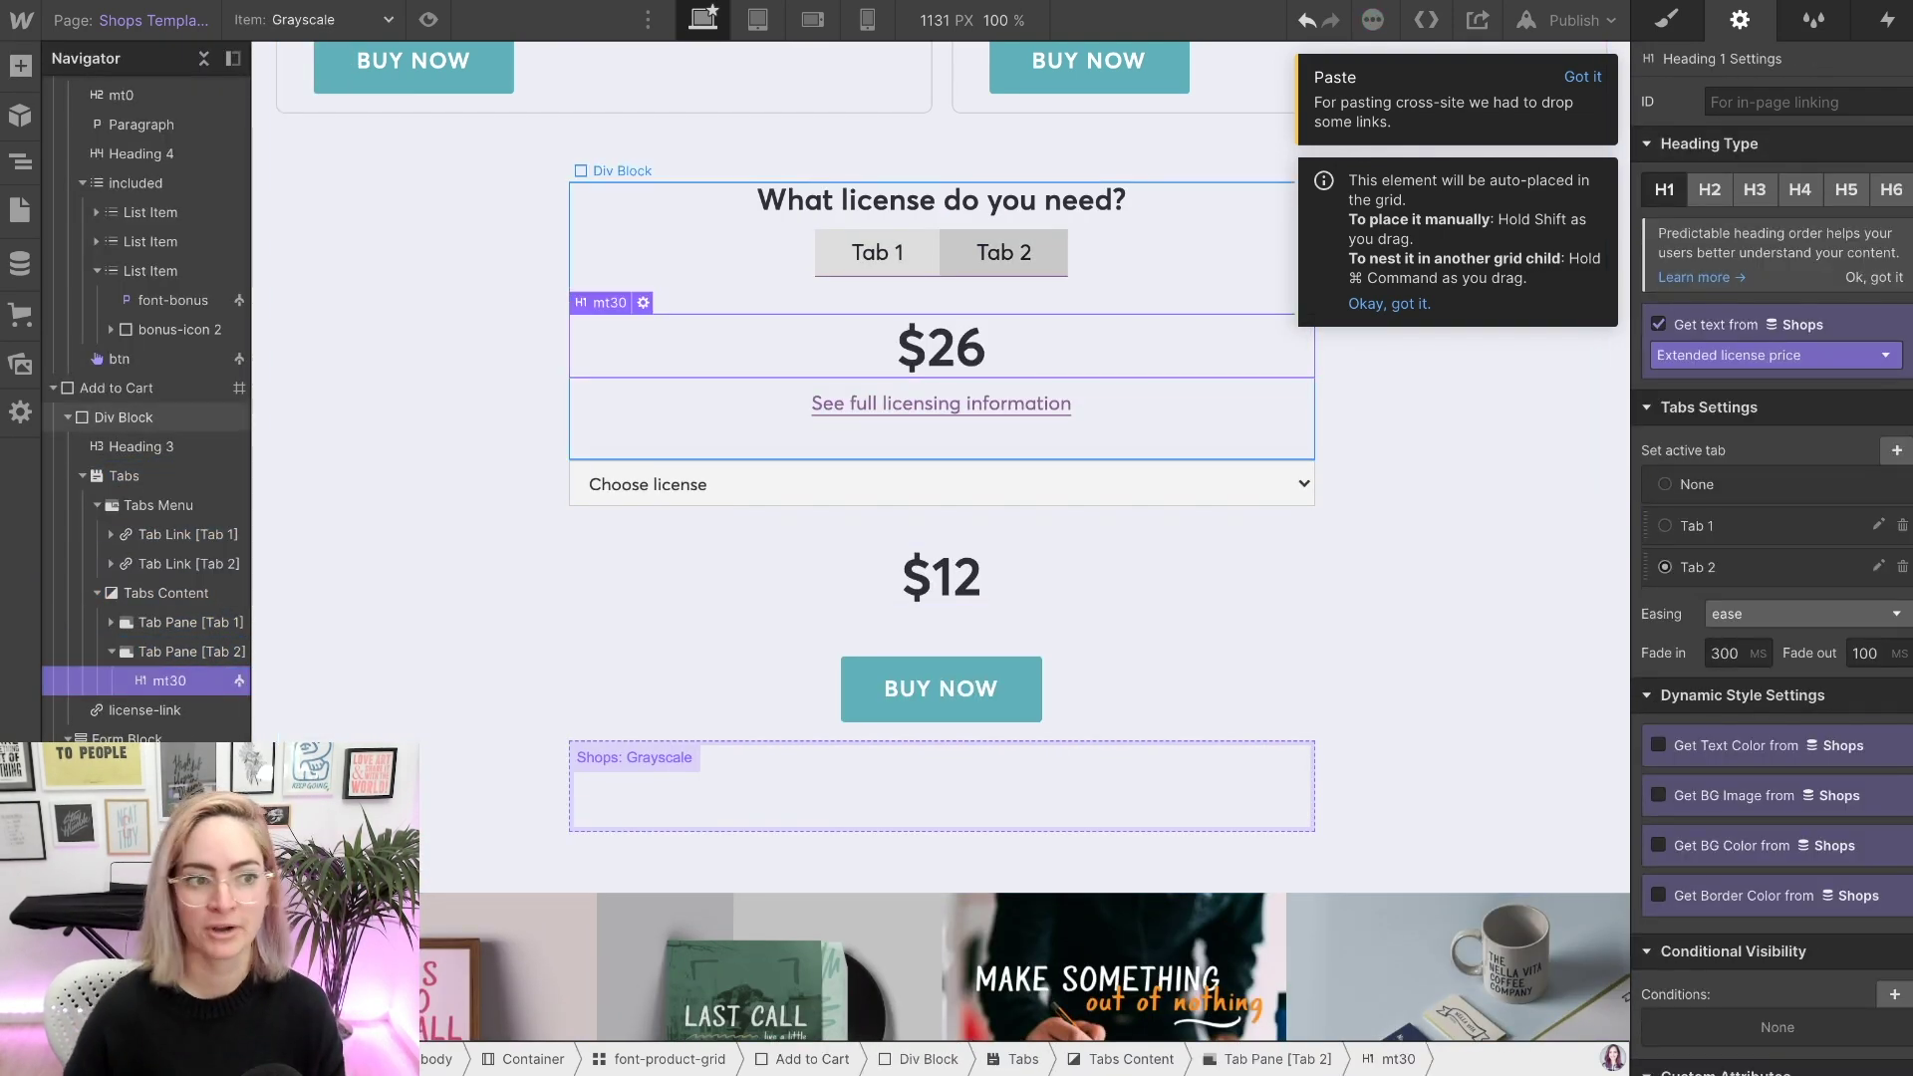
# - Preview the page and switch between Tab 1 and Tab 2 to test the license price change
pyautogui.press('super+shift+p')
pyautogui.click(897, 269)
pyautogui.click(1023, 269)
pyautogui.click(896, 269)
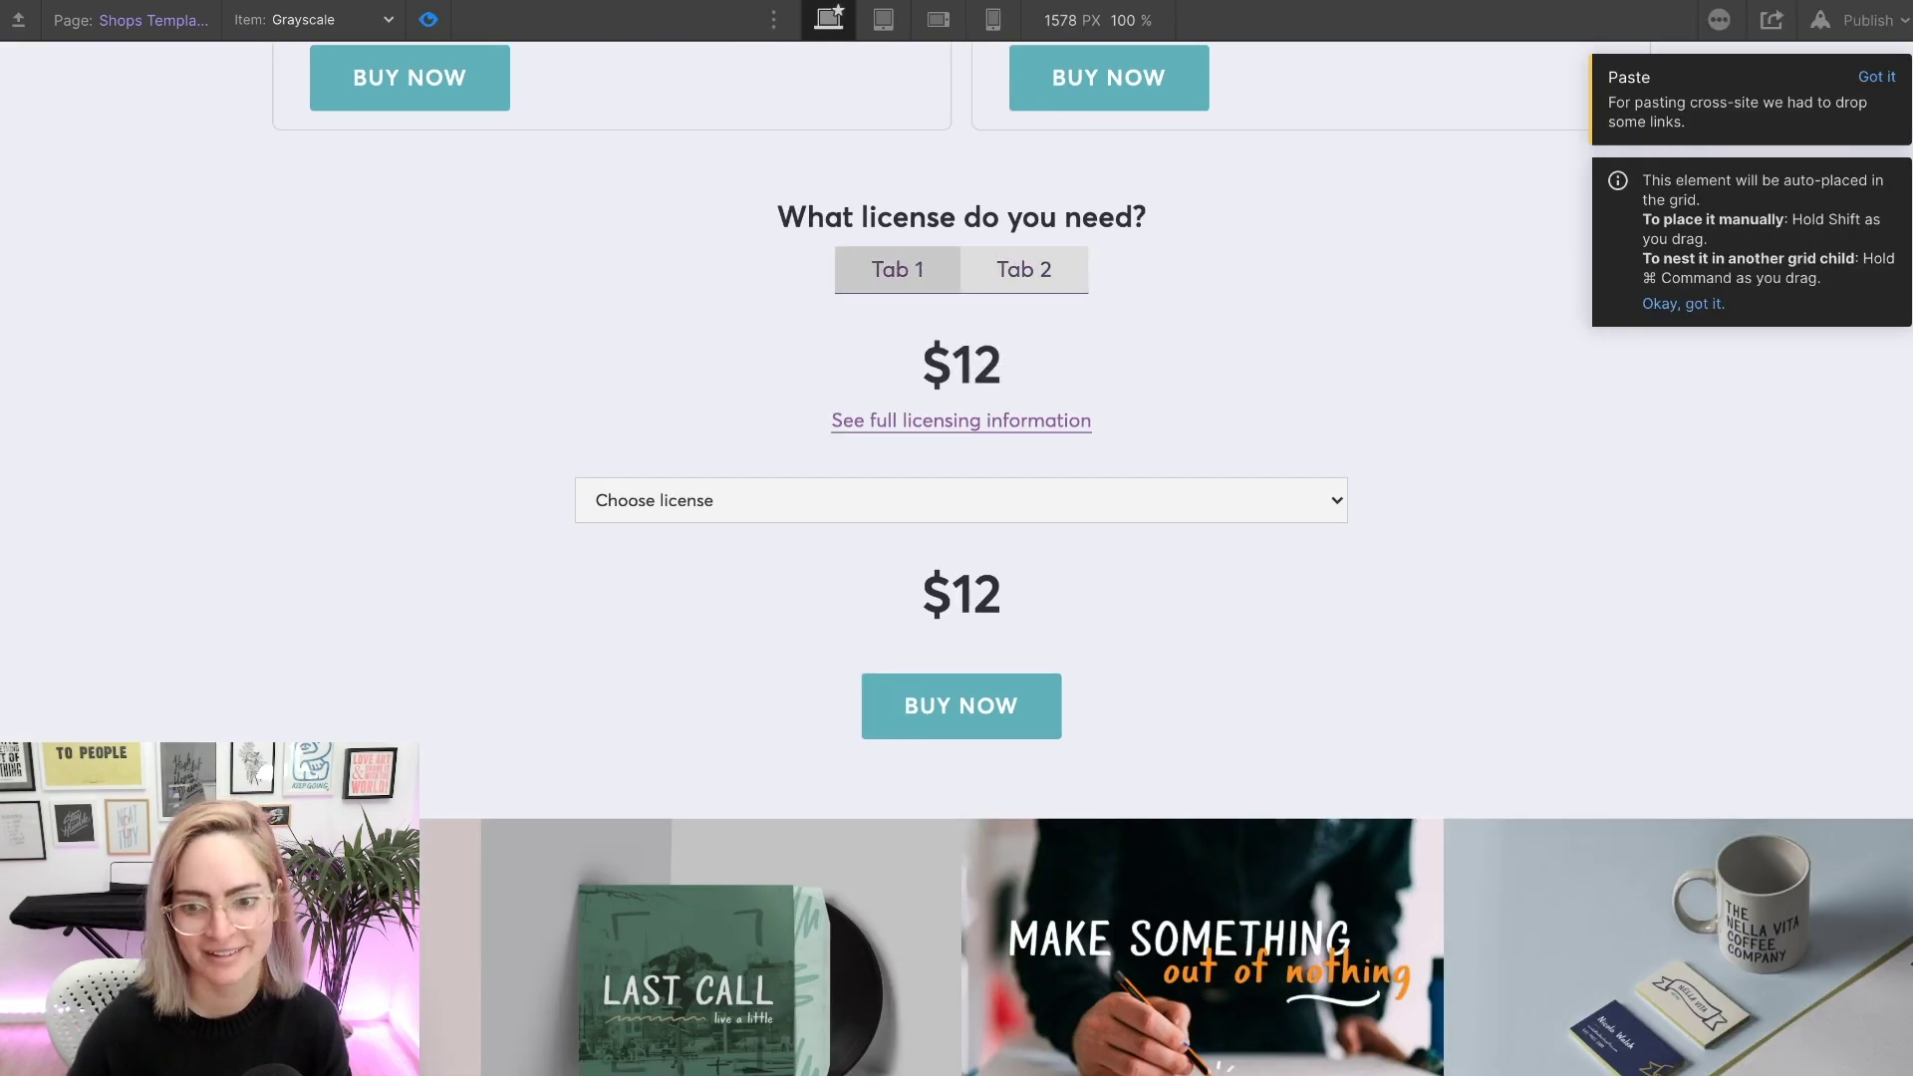
pyautogui.click(1023, 269)
pyautogui.press('super+shift+p')
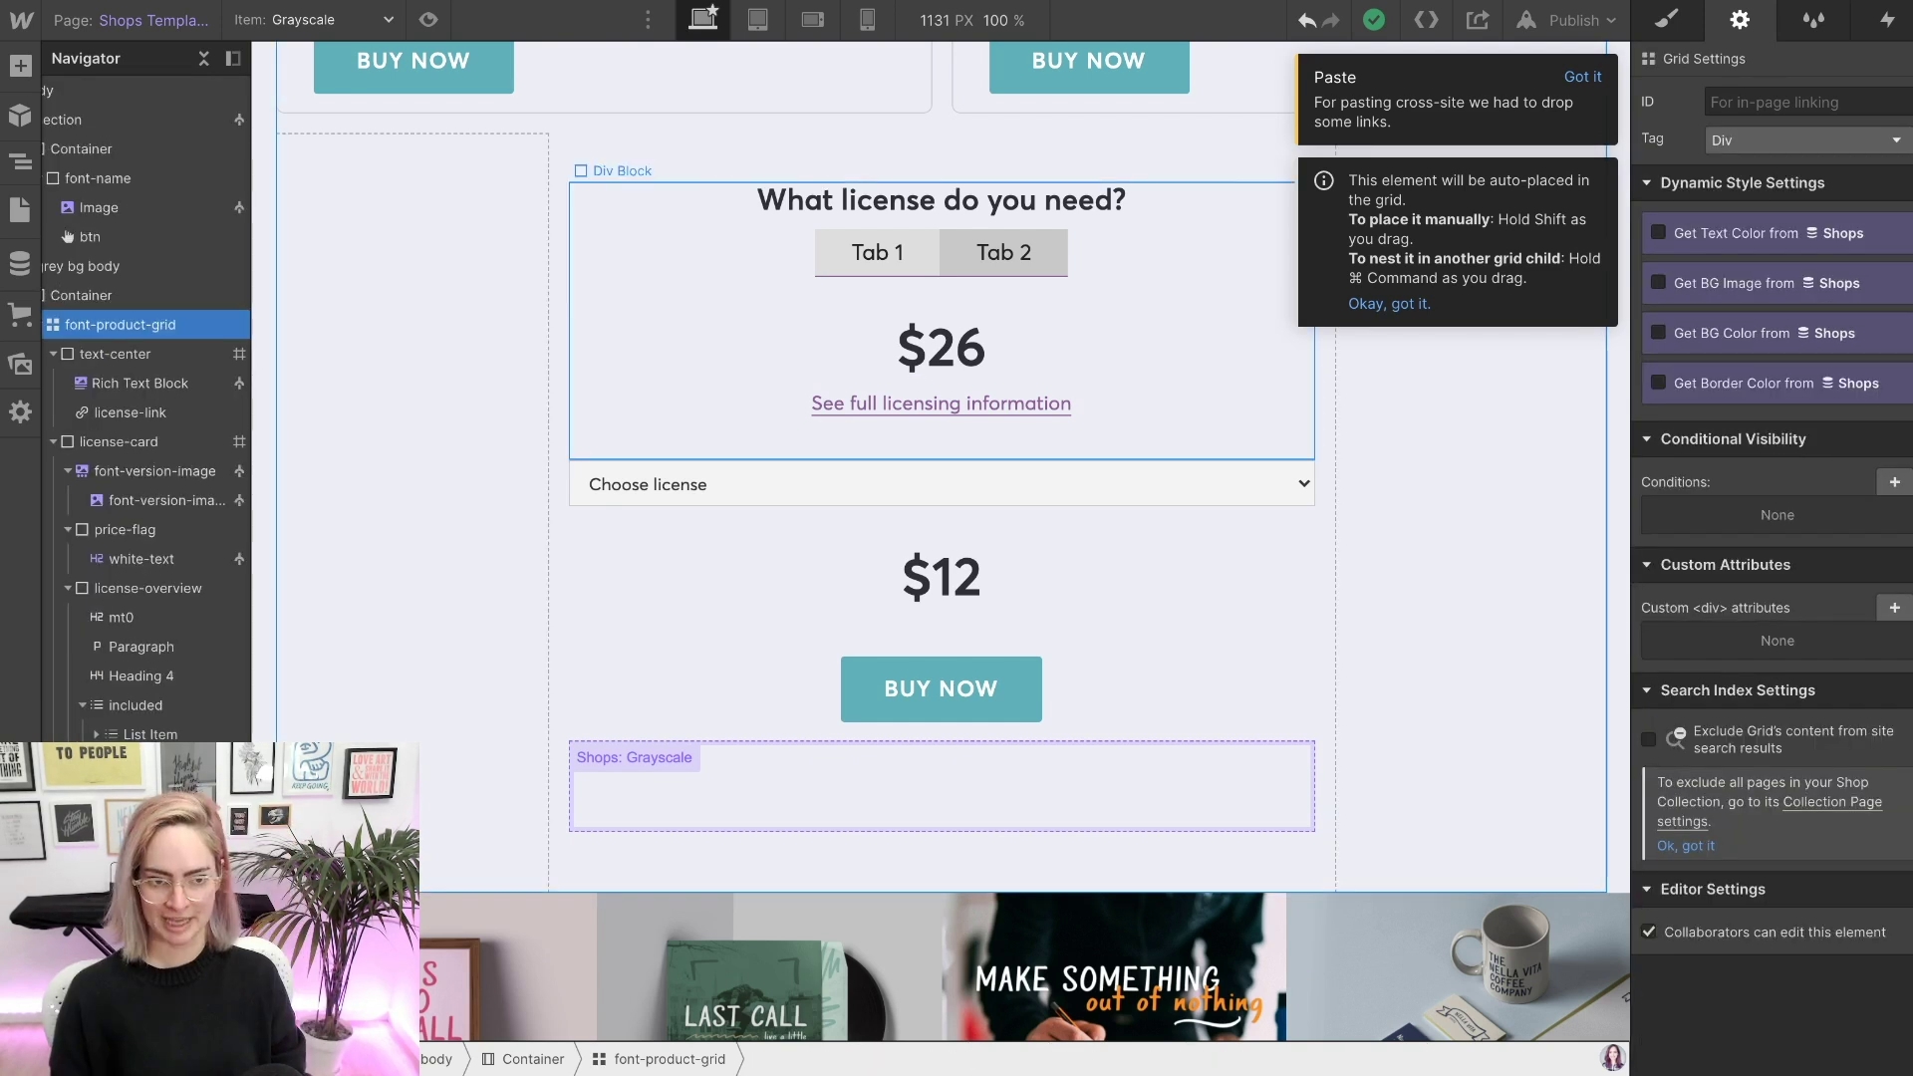
# - Move the licensing information link above the license tabs and add a BUY NOW button below the price in each tab pane
pyautogui.click(876, 252)
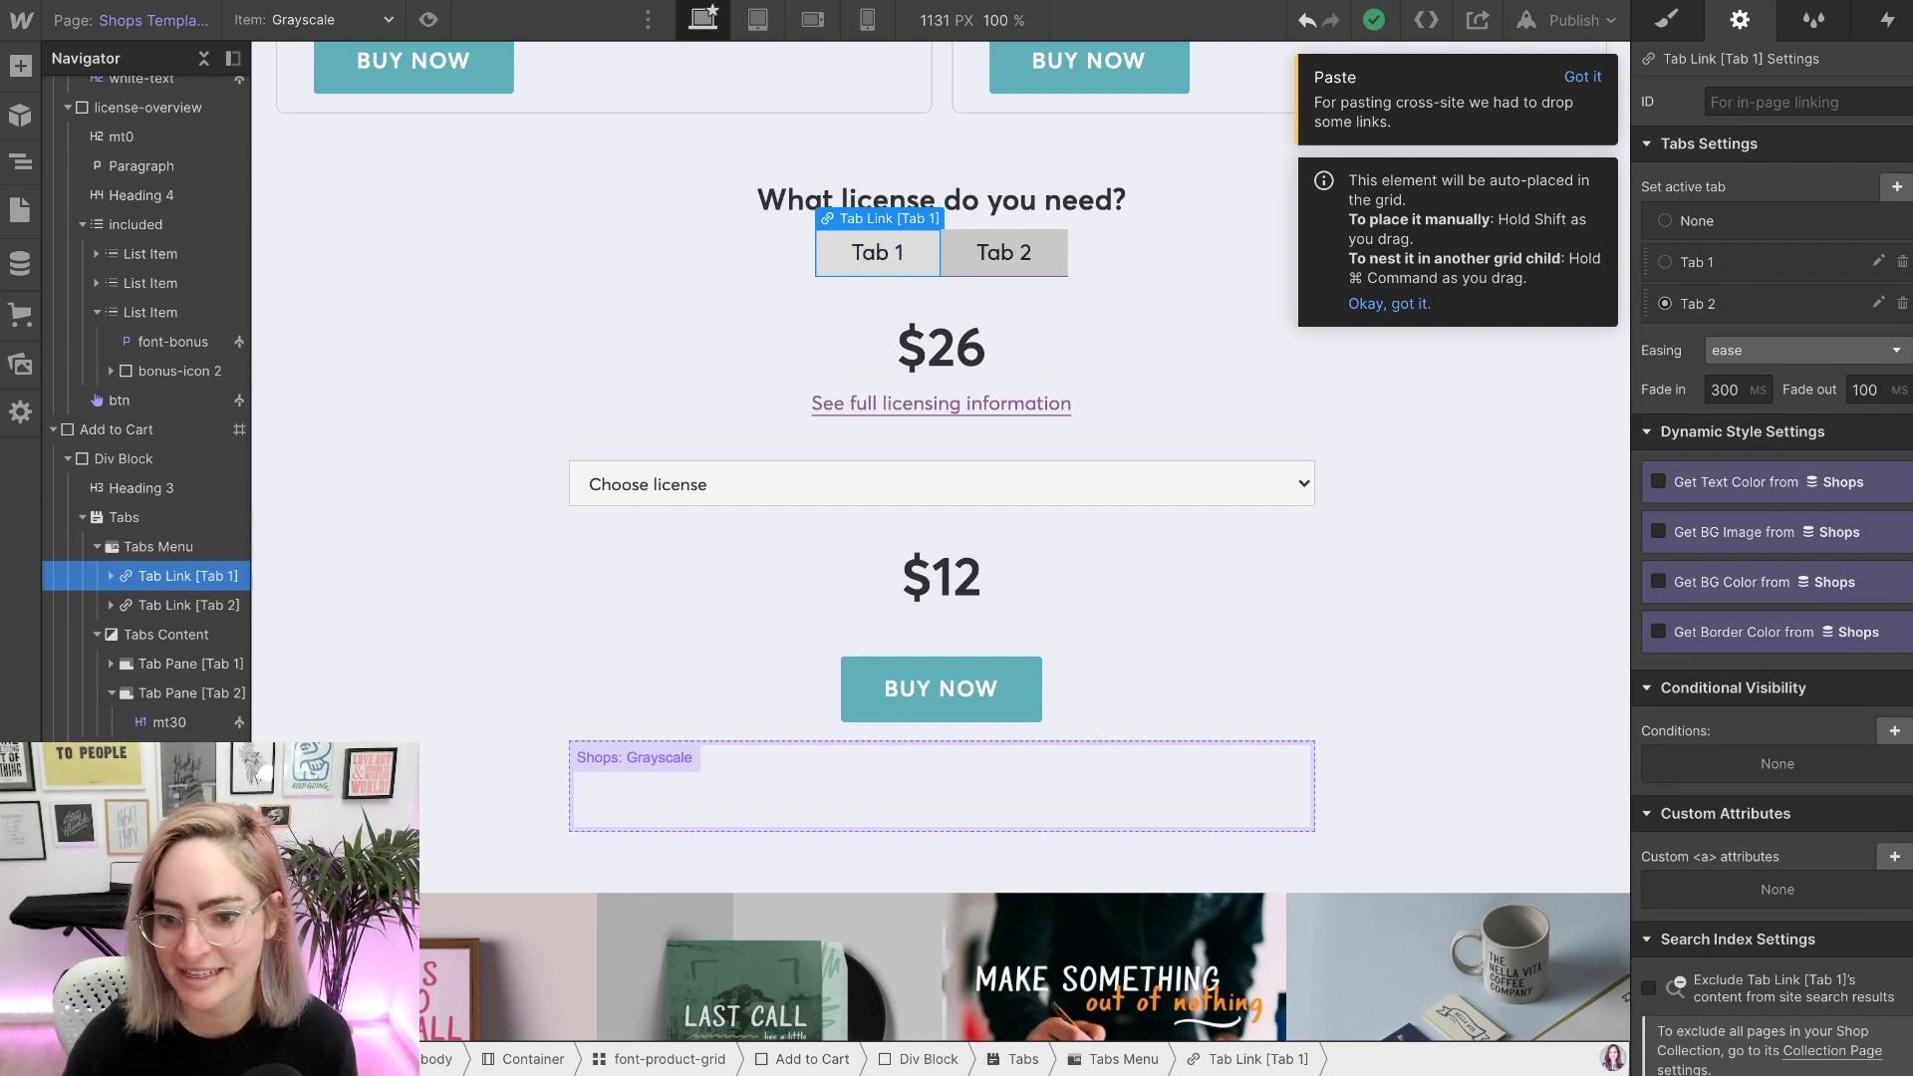
pyautogui.press('super+z')
pyautogui.press('super+z')
pyautogui.press('super+z')
pyautogui.press('super+z')
pyautogui.press('super+z')
pyautogui.press('super+z')
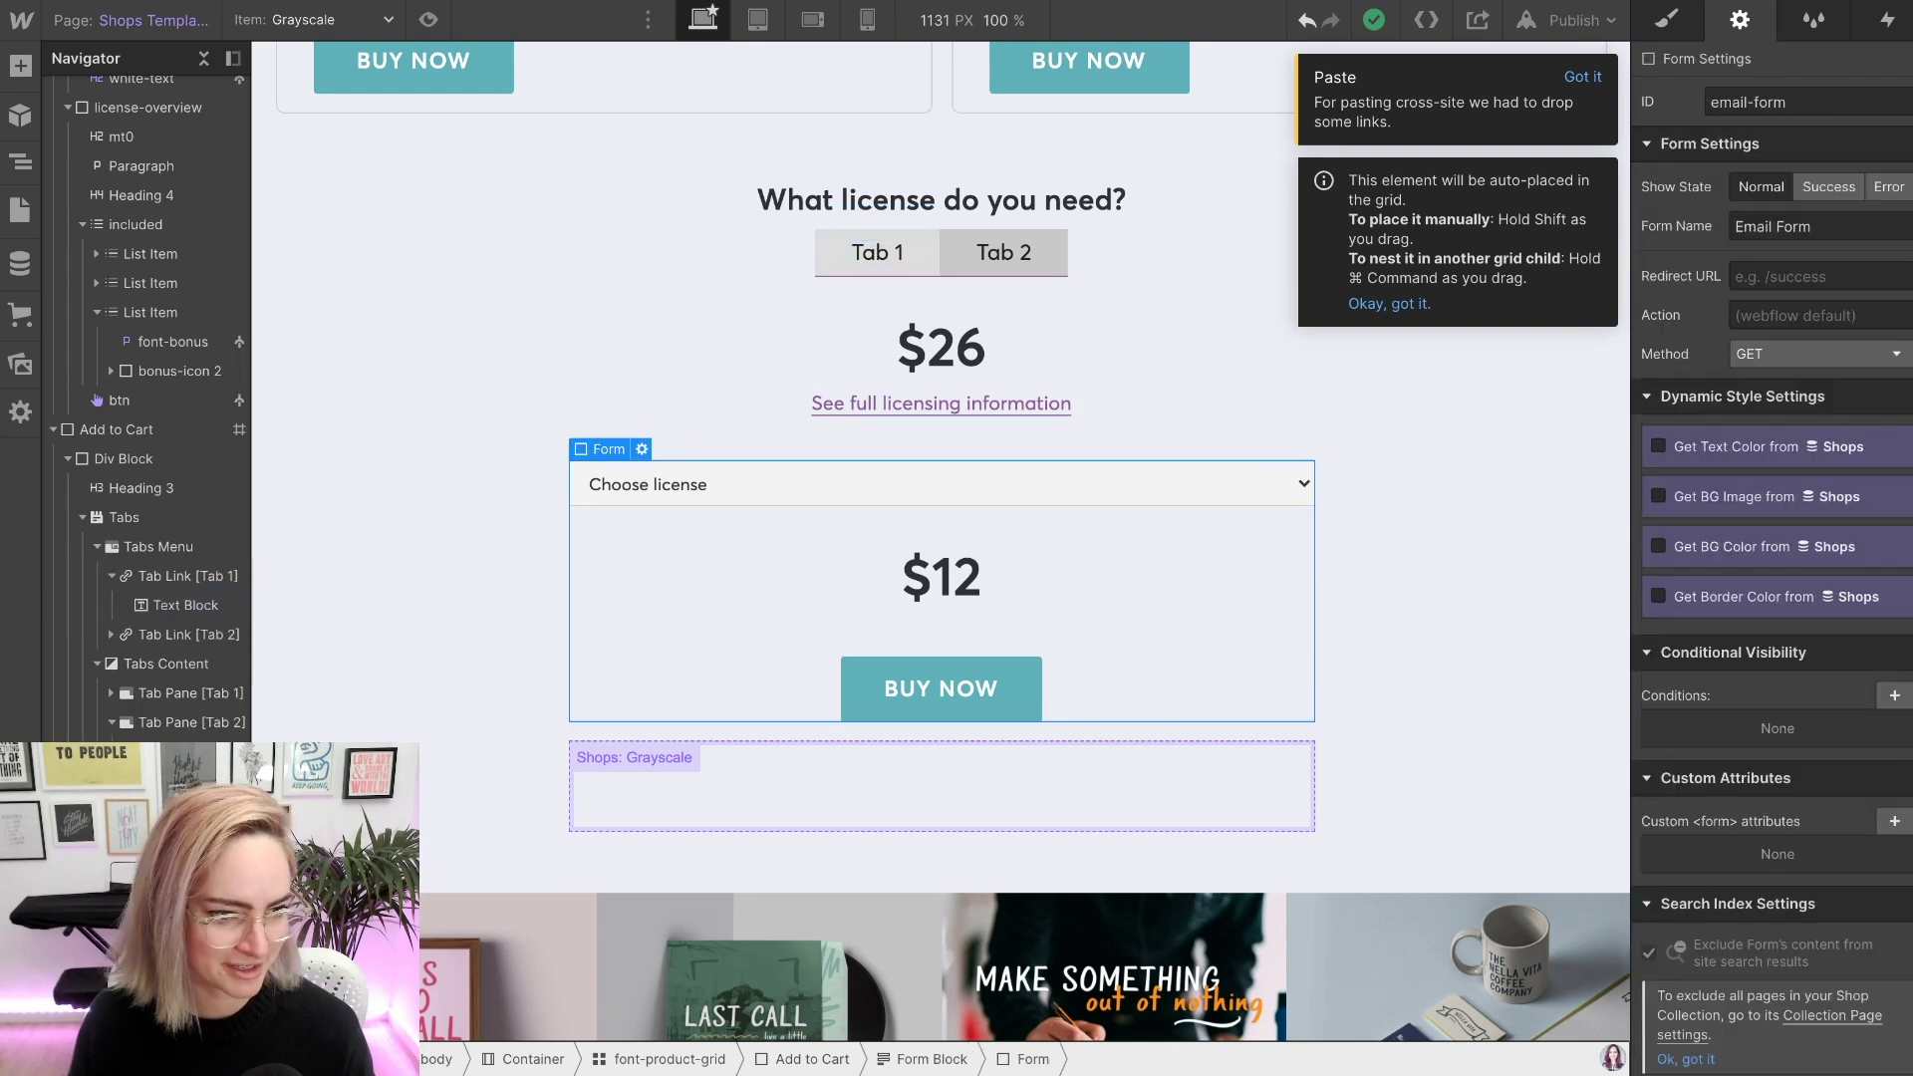
pyautogui.press('super+z')
pyautogui.press('super+z')
pyautogui.press('super+z')
pyautogui.press('super+z')
pyautogui.press('super+z')
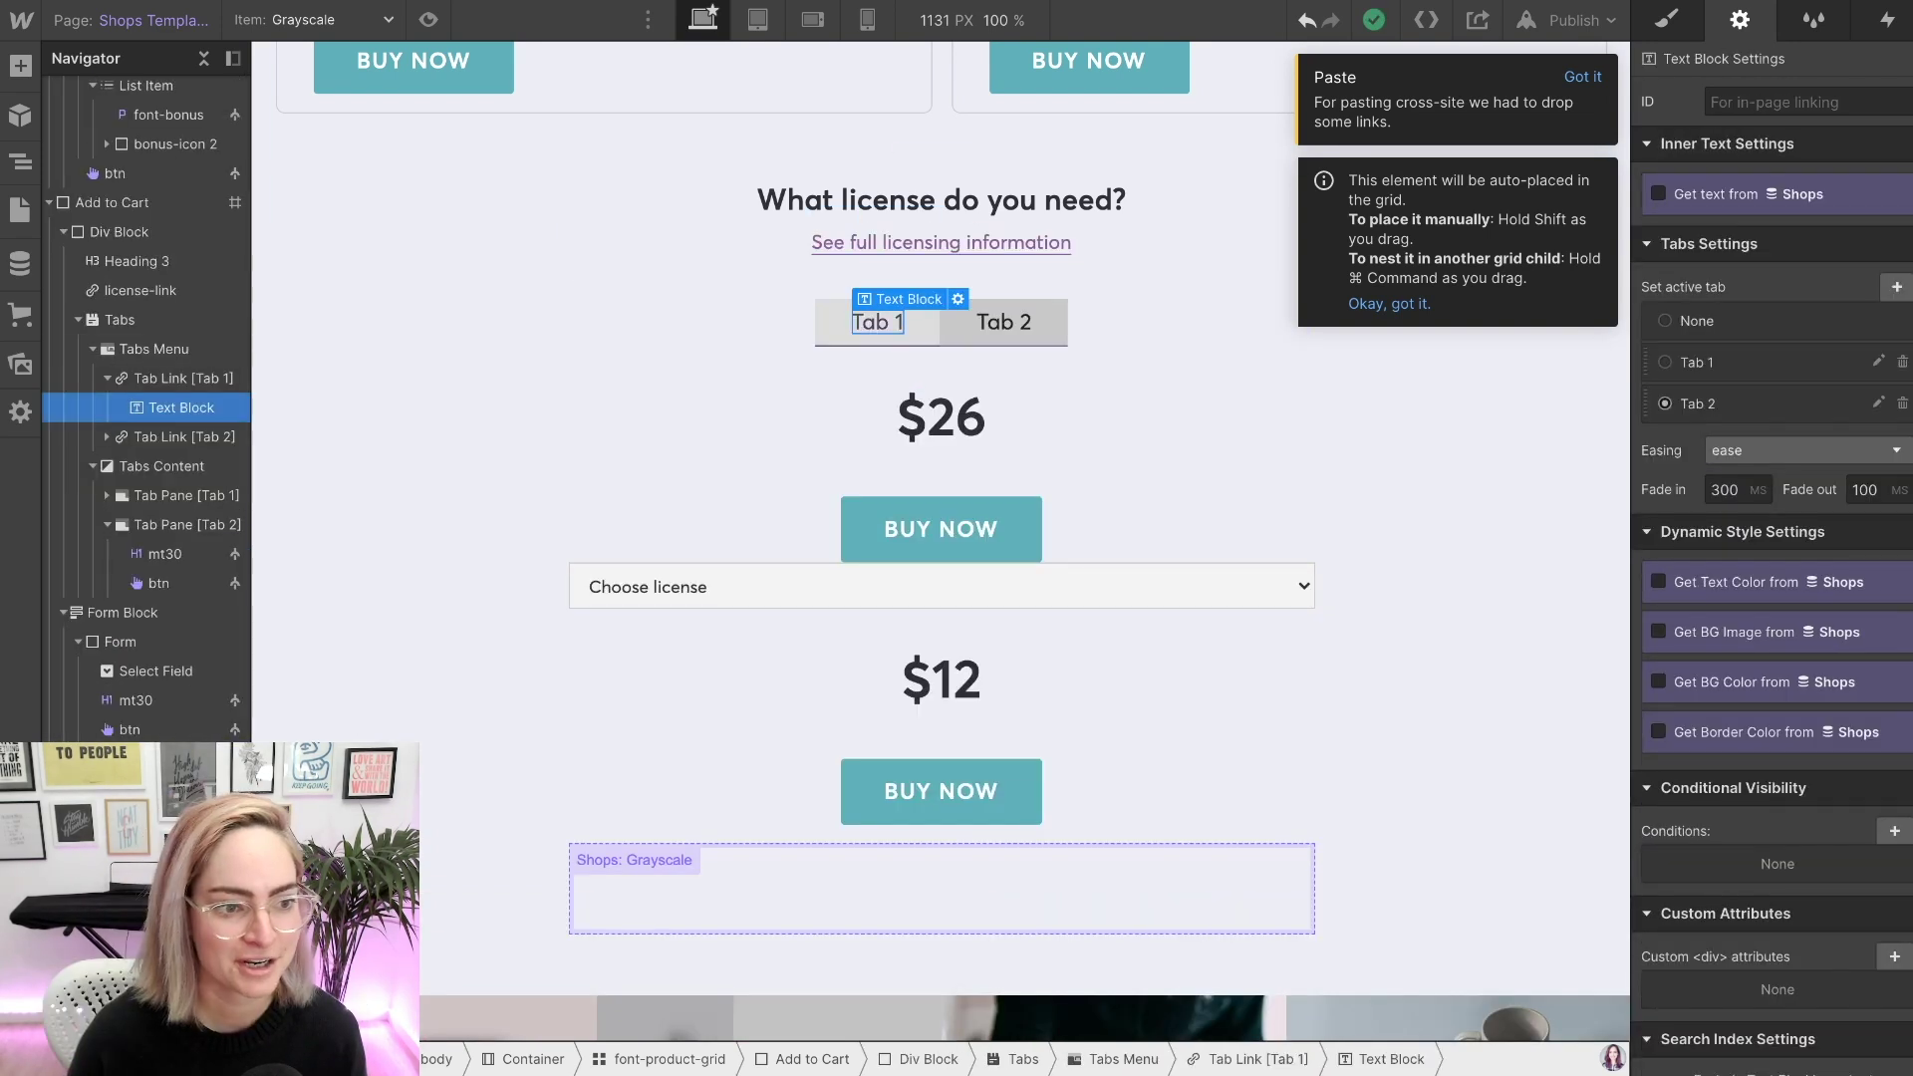
# - Label the two license tabs Standard license and Extended license
pyautogui.press('Return')
pyautogui.write('Standard license')
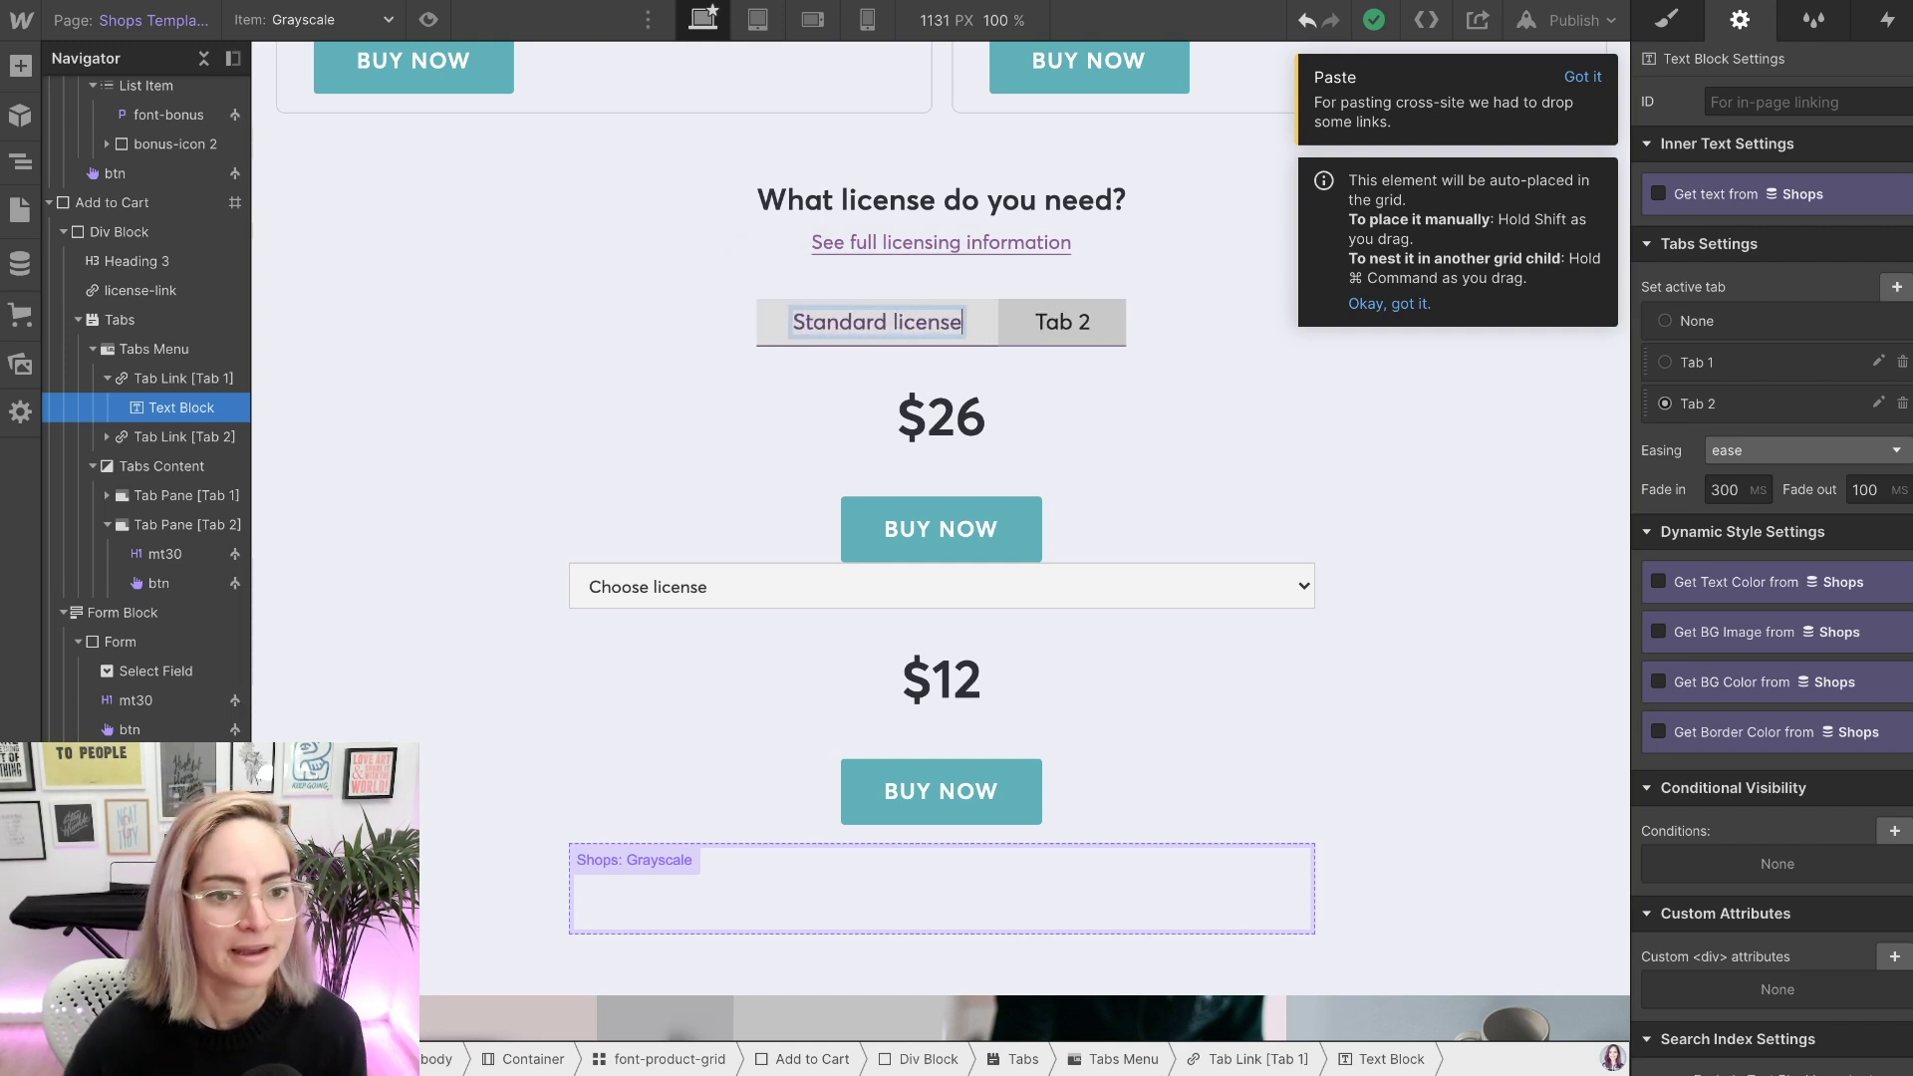
pyautogui.doubleClick(1062, 322)
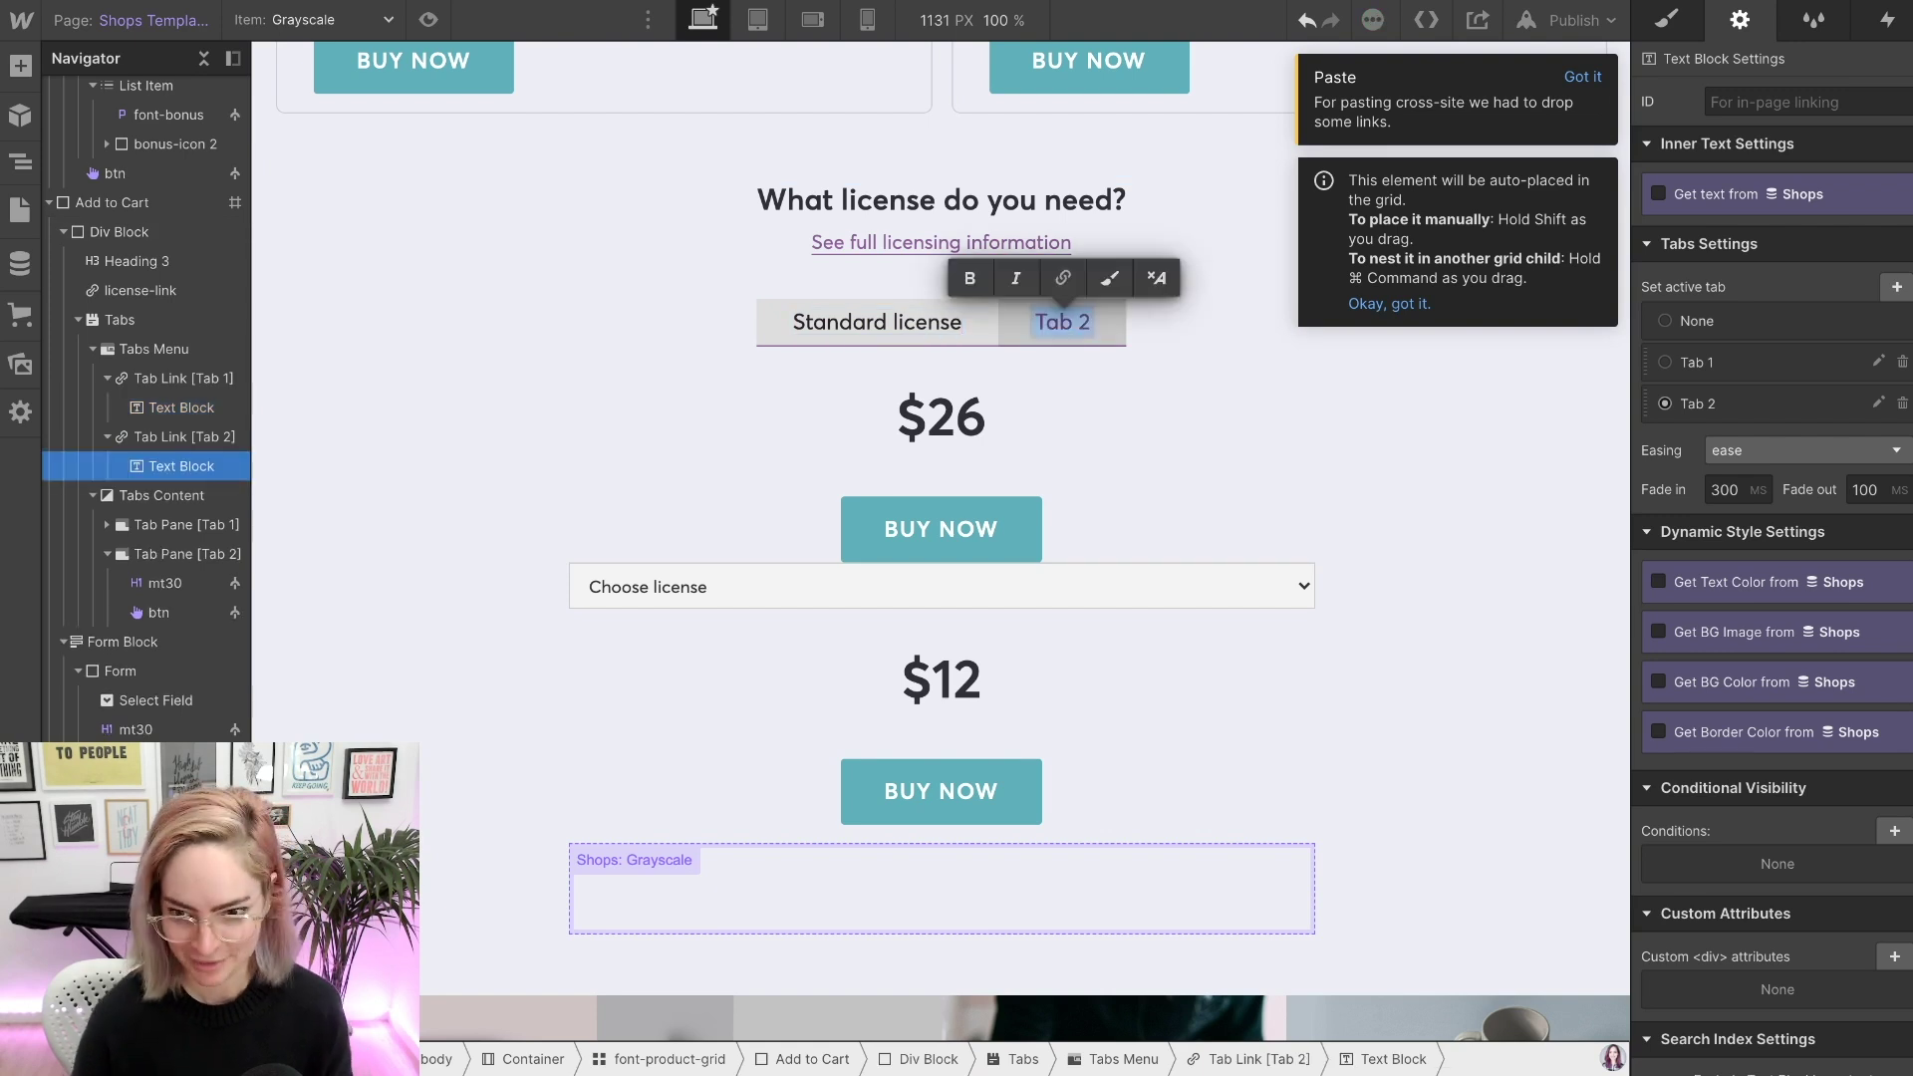
pyautogui.write('Ext')
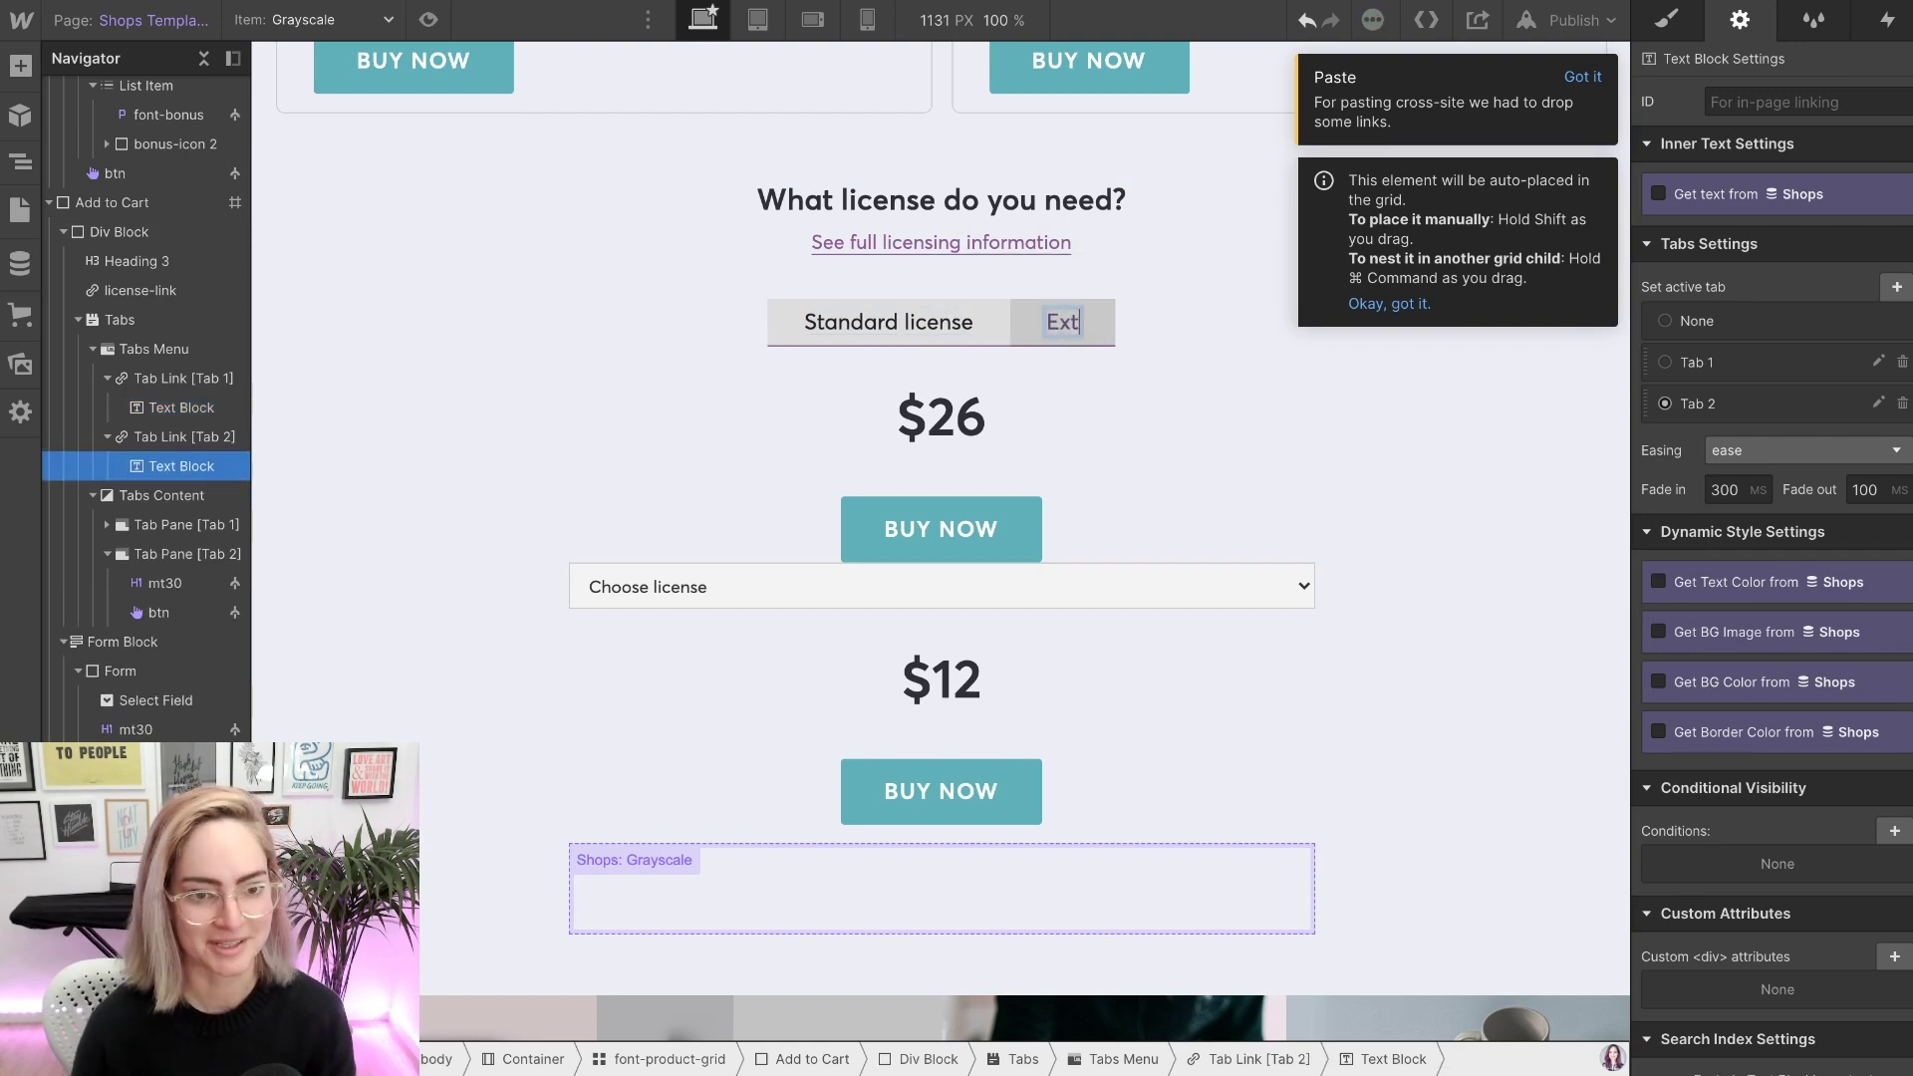
pyautogui.write('ended license')
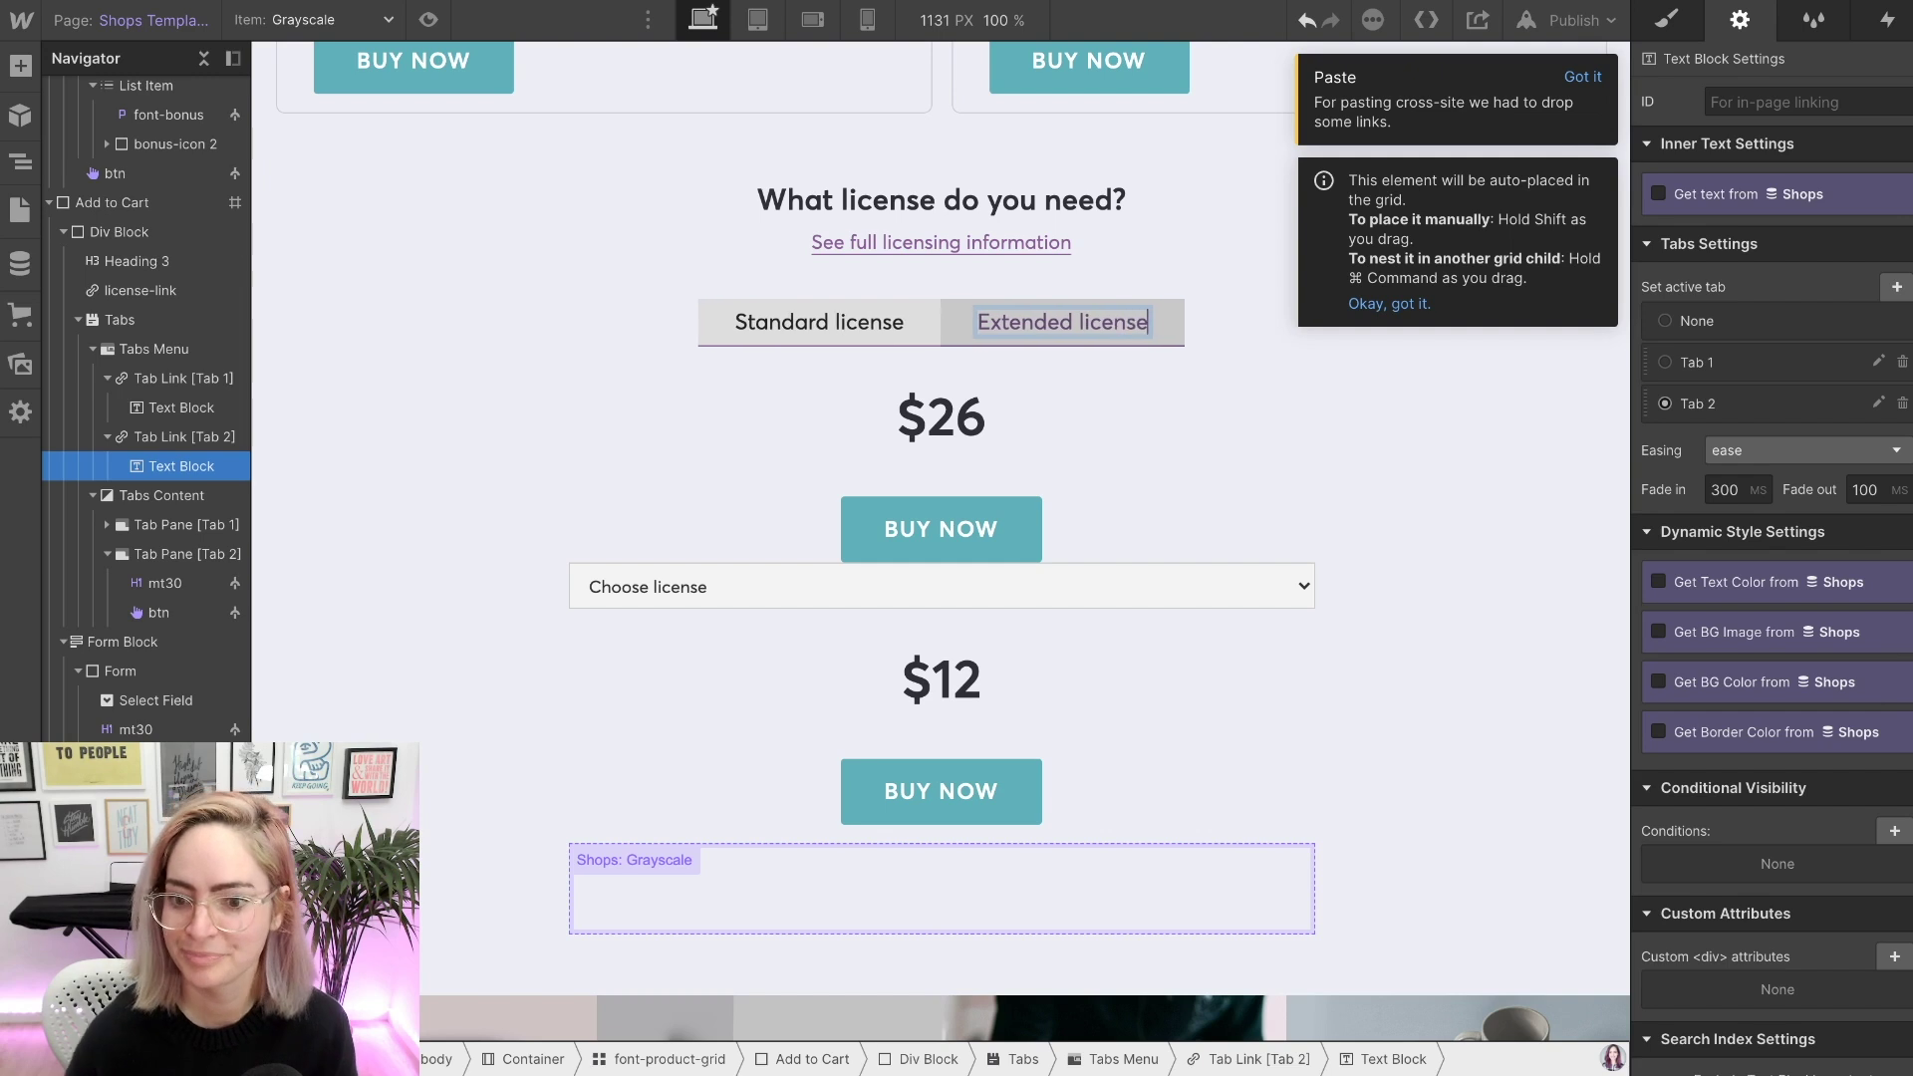
# - Delete the old Form Block with the license dropdown, price and button below the tabs
pyautogui.click(1168, 324)
pyautogui.click(122, 641)
pyautogui.press('BackSpace')
pyautogui.click(106, 525)
pyautogui.click(165, 554)
pyautogui.click(158, 583)
pyautogui.click(187, 613)
pyautogui.click(158, 670)
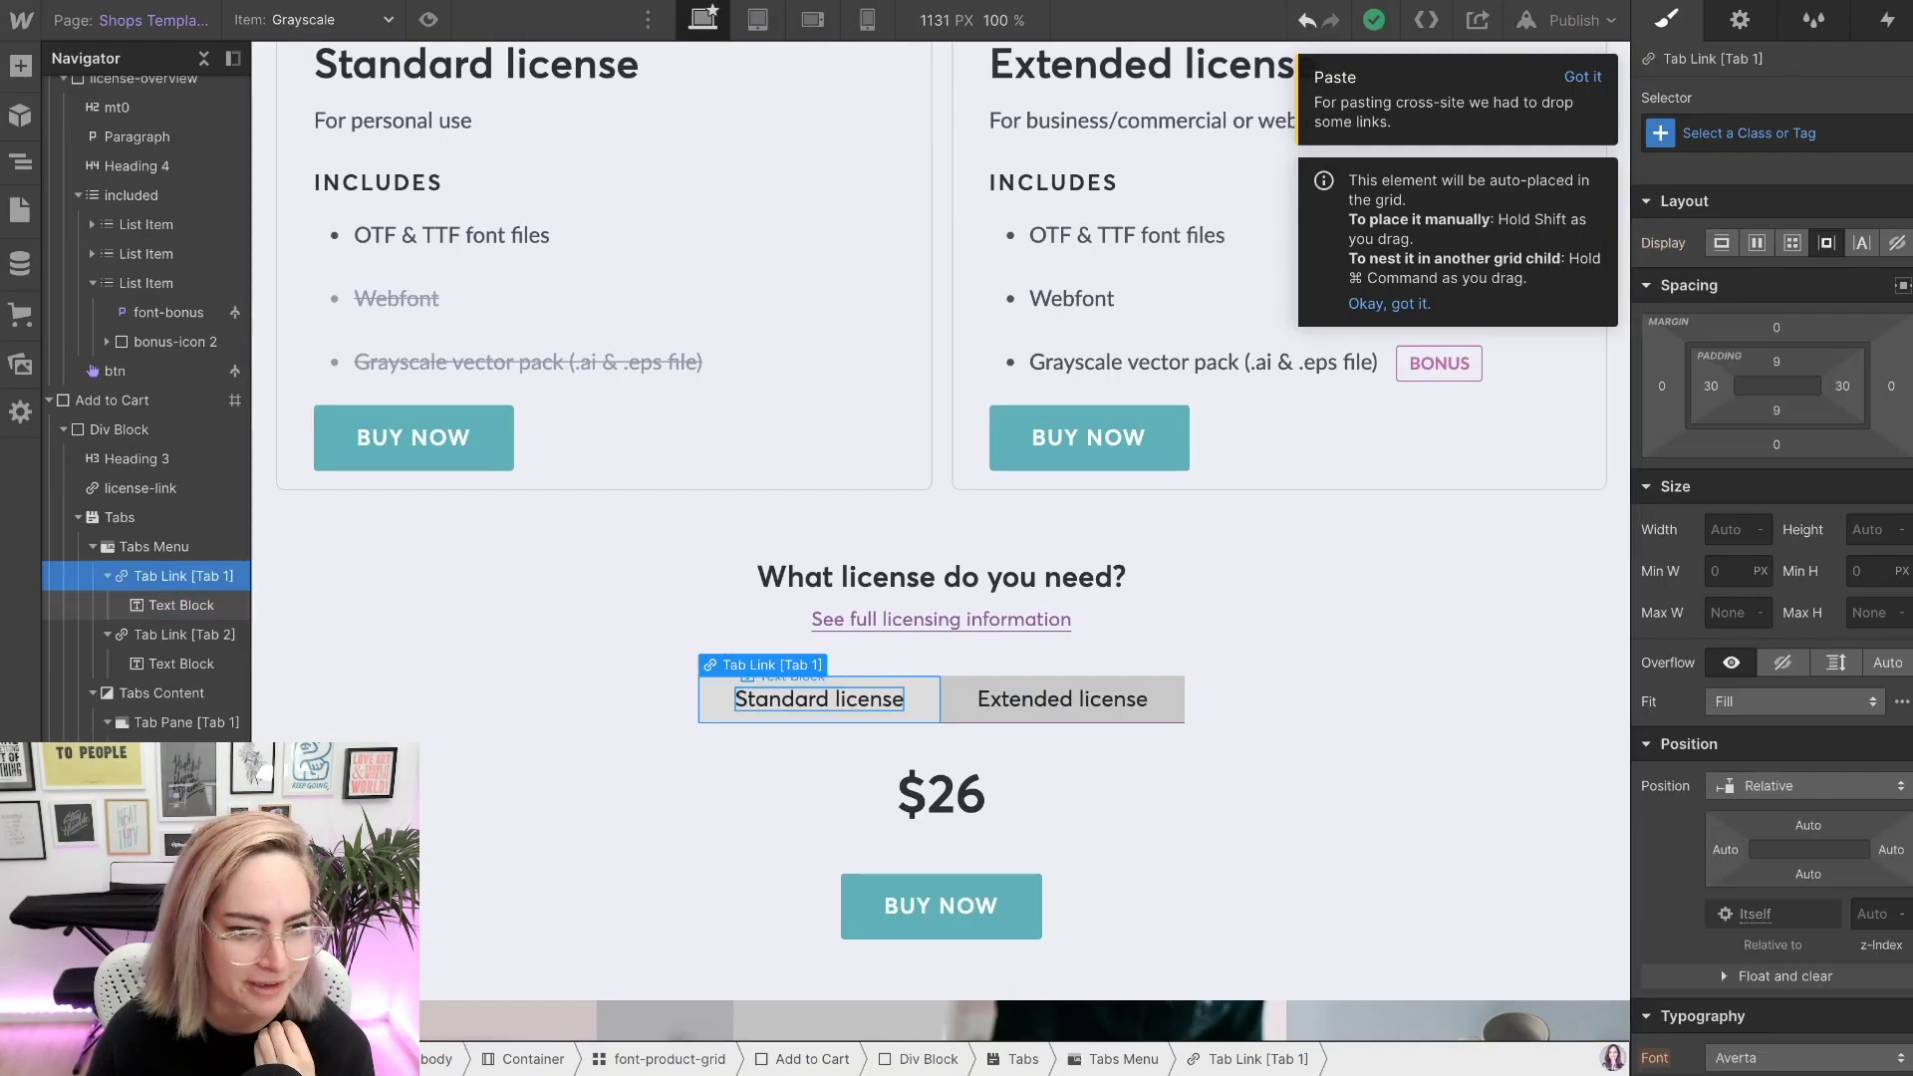
# - Replace the text blocks in the two tab links with H4 headings reading Standard and Extended
pyautogui.scroll(-3, 940, 638)
pyautogui.click(1749, 133)
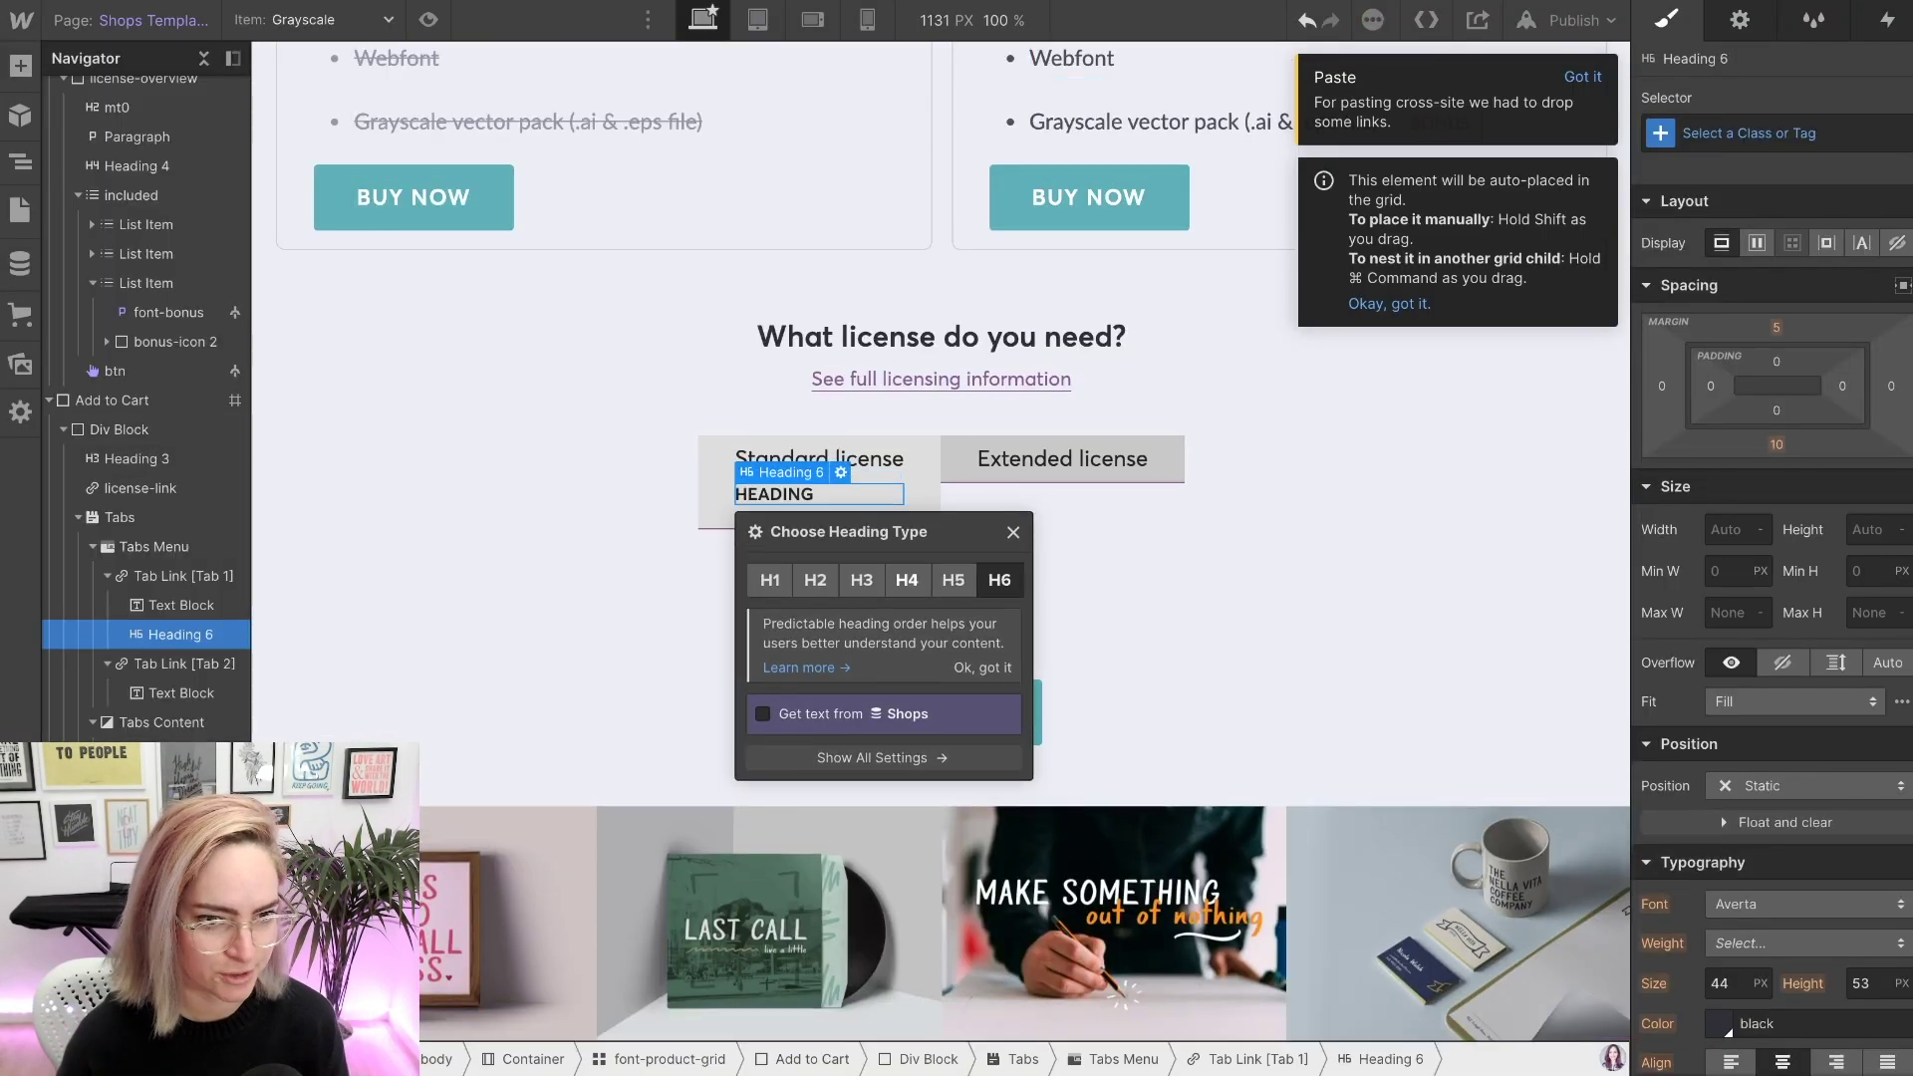
pyautogui.click(905, 578)
pyautogui.write('Standard')
pyautogui.click(182, 605)
pyautogui.press('BackSpace')
pyautogui.click(184, 635)
pyautogui.press('super+v')
pyautogui.doubleClick(1028, 514)
pyautogui.write('Extended')
pyautogui.click(171, 664)
pyautogui.press('BackSpace')
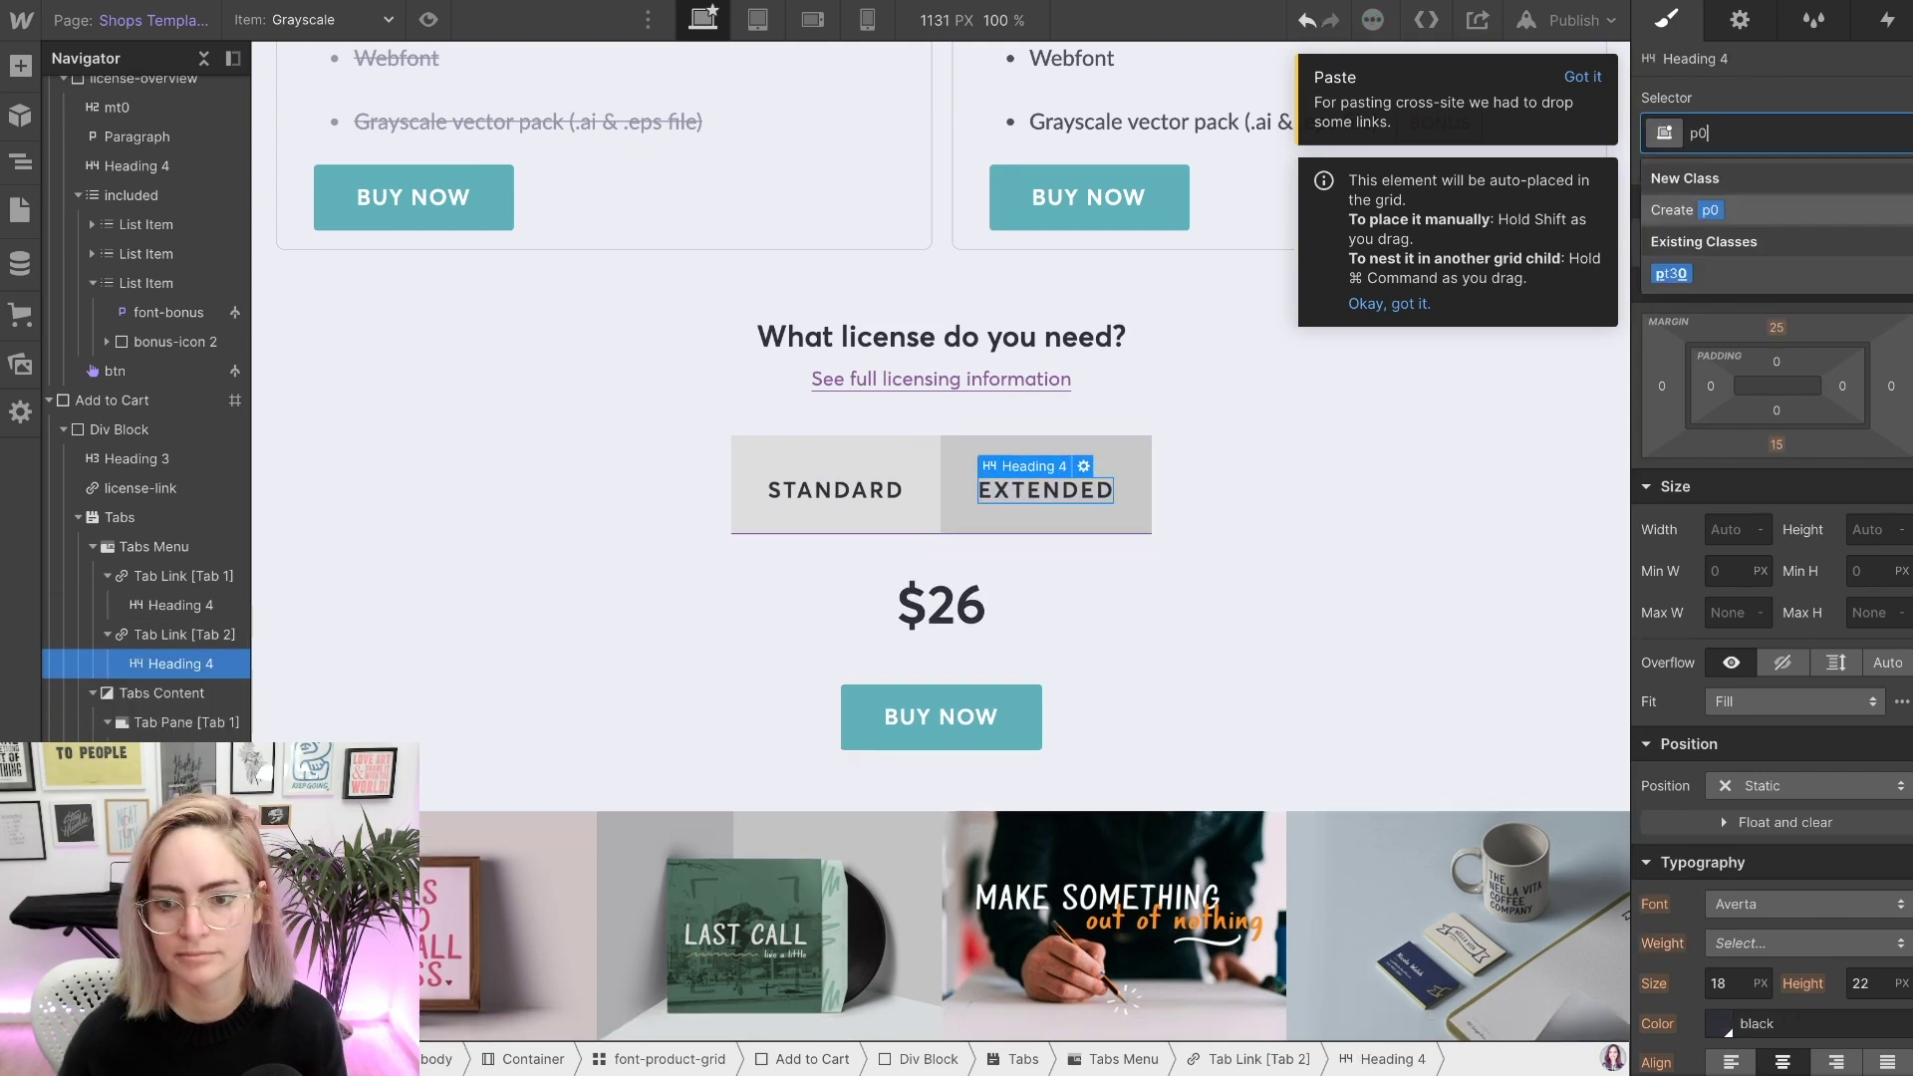
# - Apply the mt0 class to both tab headings and add the mb0 combo class to the Standard heading
pyautogui.click(1749, 132)
pyautogui.click(1714, 179)
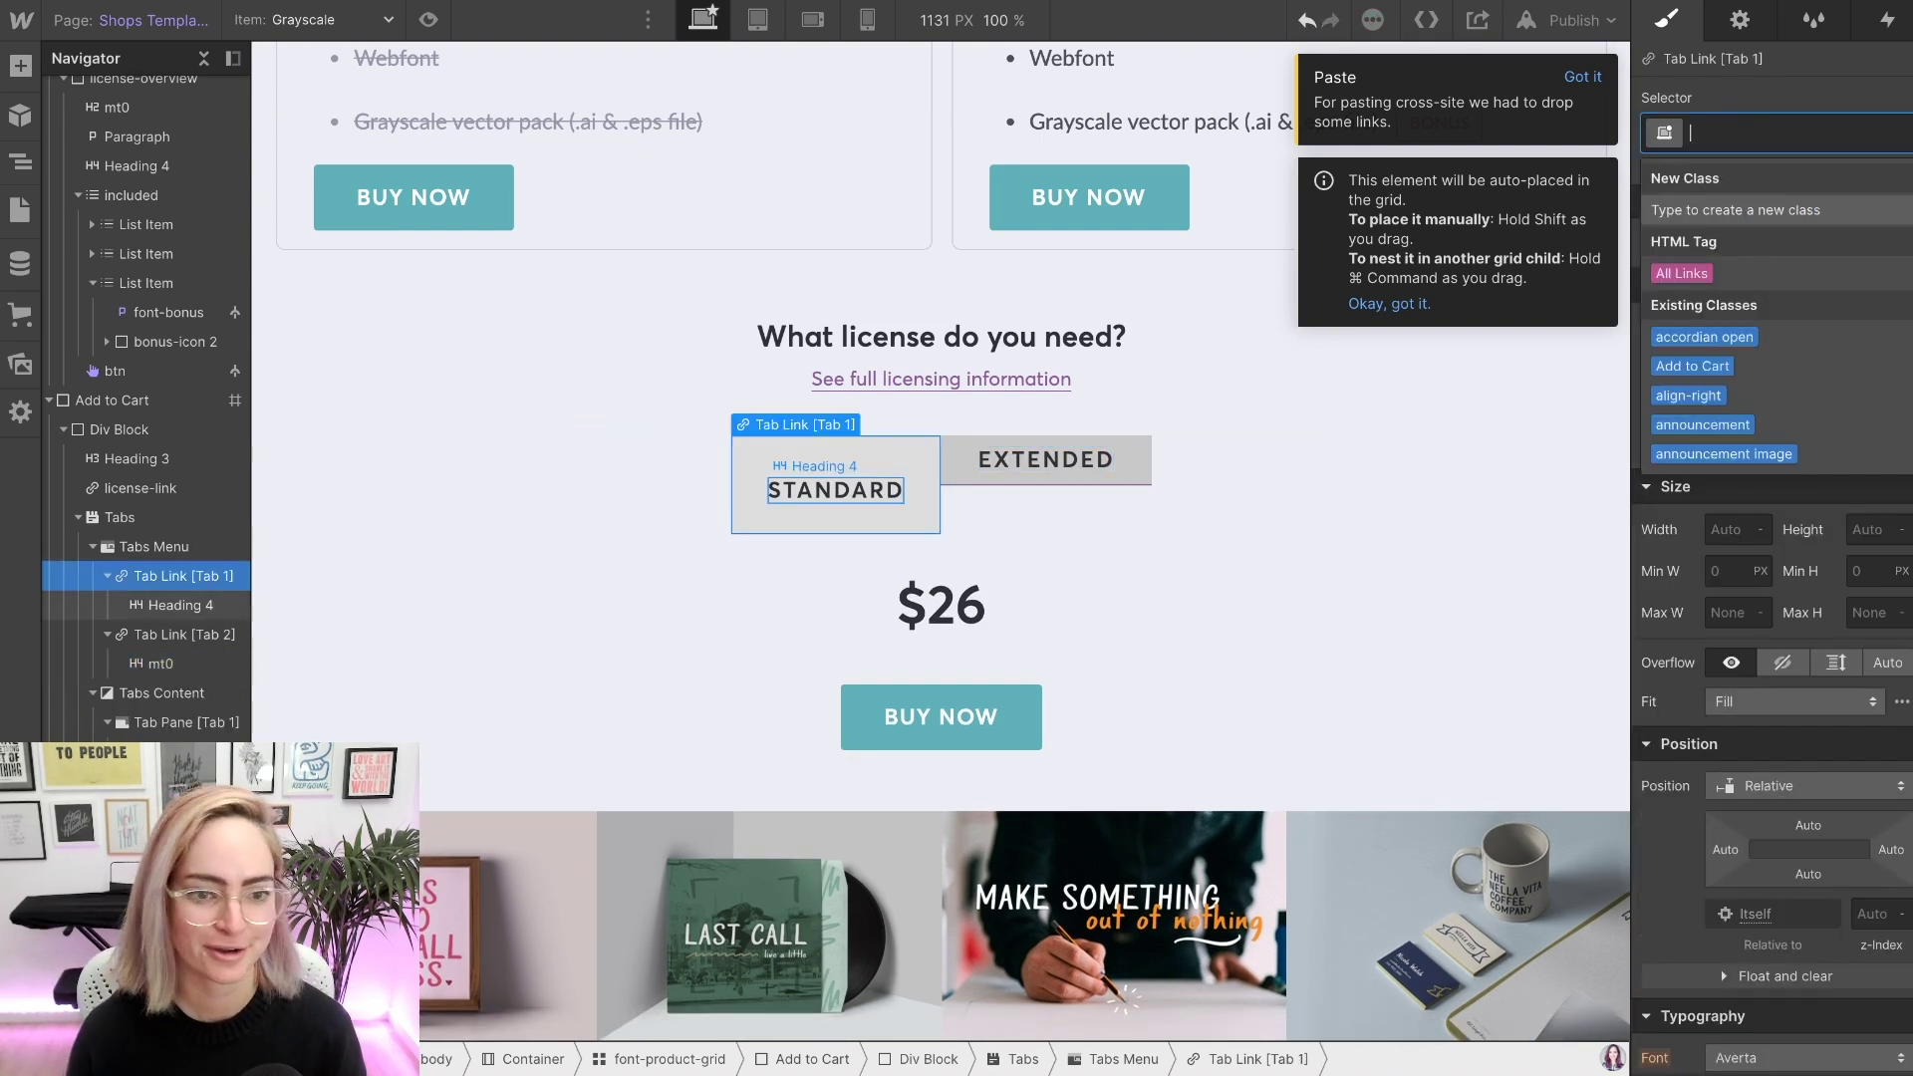
pyautogui.click(171, 605)
pyautogui.click(1748, 132)
pyautogui.write('mt0')
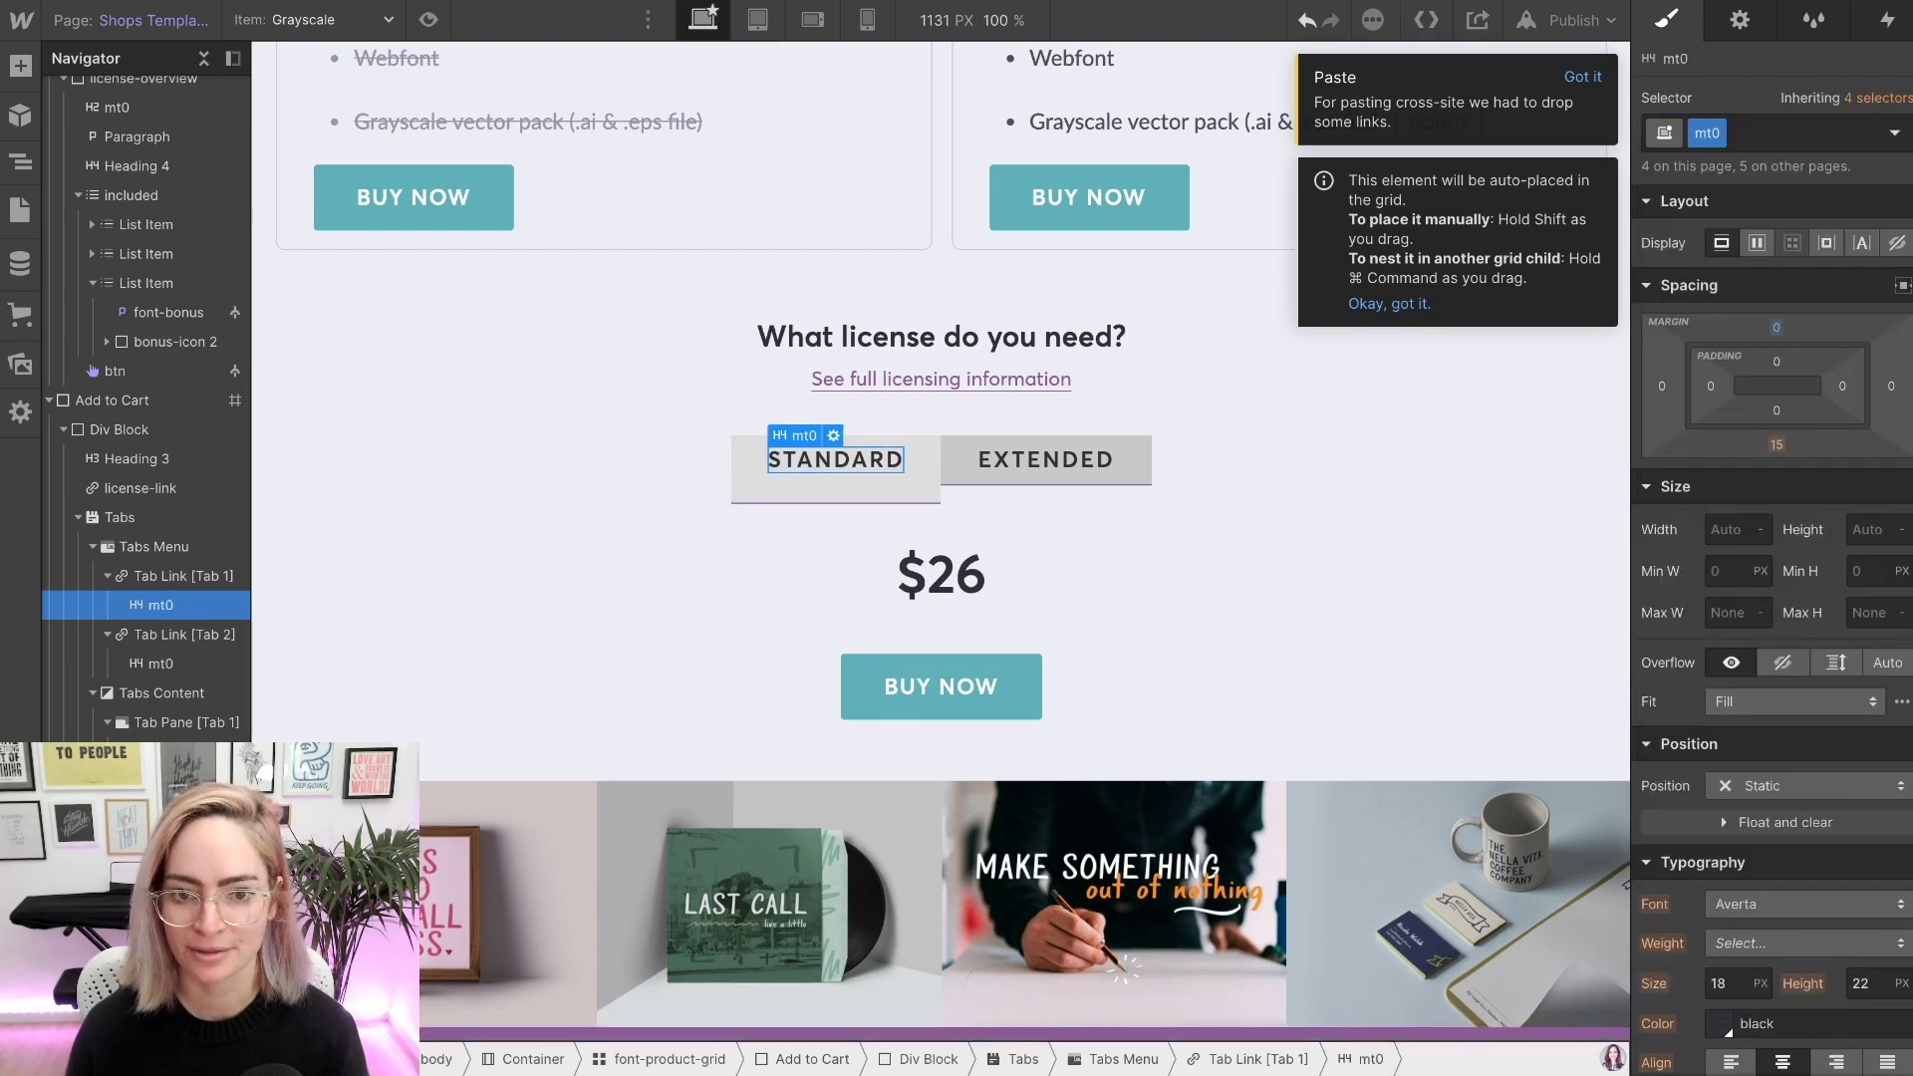
pyautogui.press('super+Return')
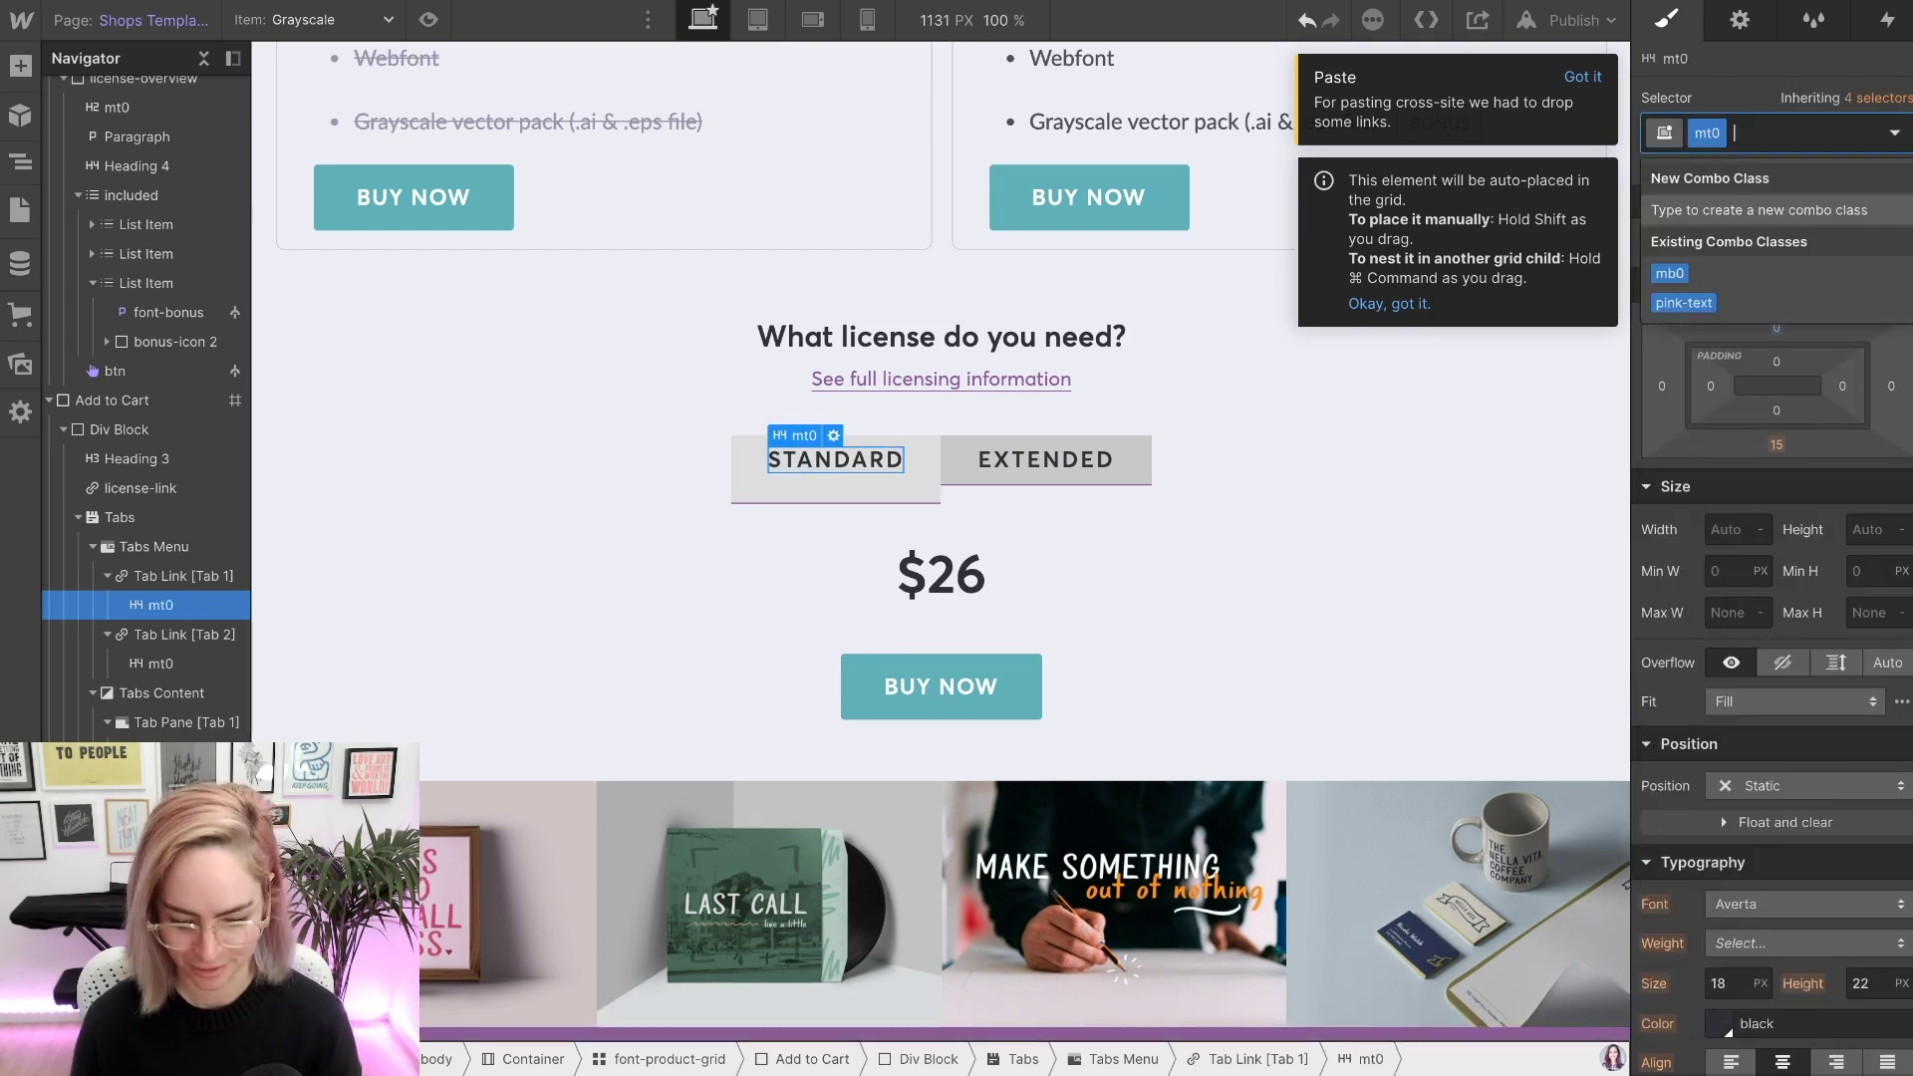
pyautogui.write('mb')
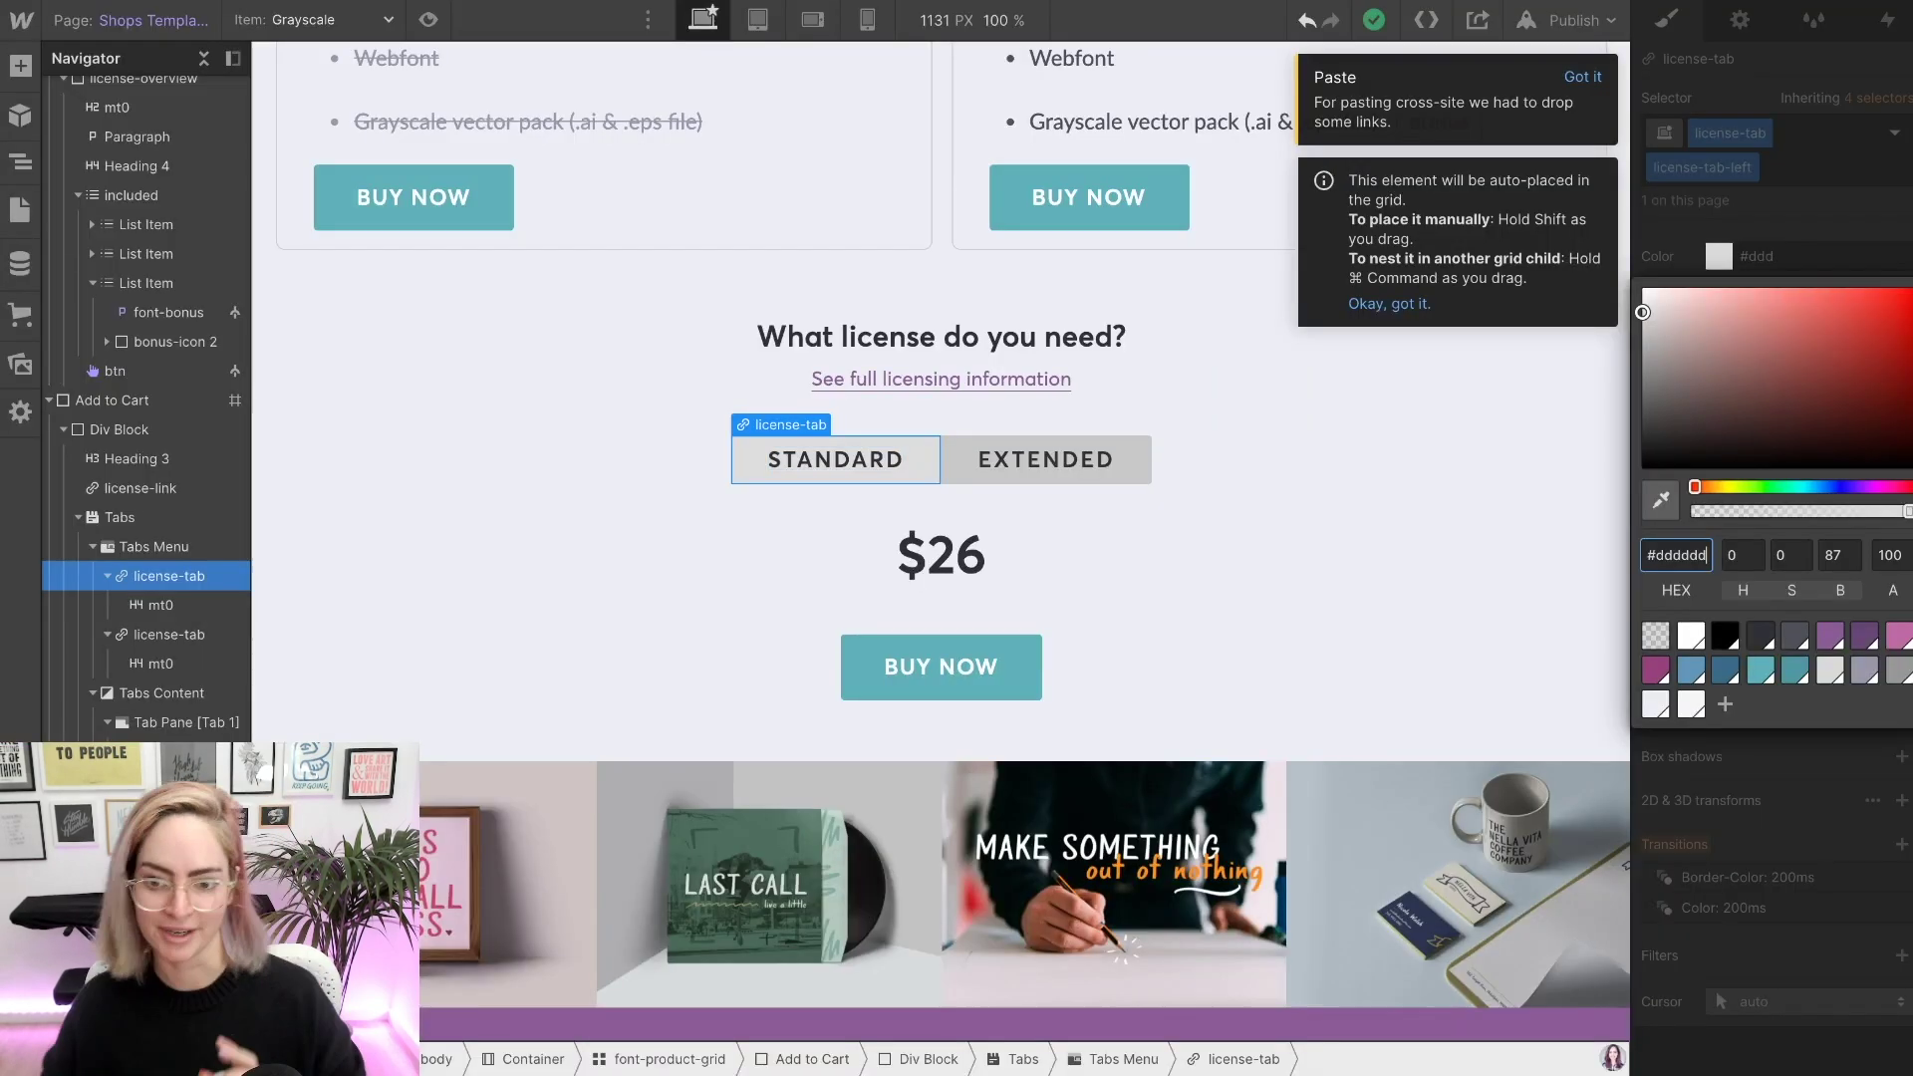
# - Style the license tabs with a purple background and white text for the active one and light grey for the other, and preview them
pyautogui.click(1046, 459)
pyautogui.click(1495, 558)
pyautogui.click(1046, 459)
pyautogui.scroll(1, 1774, 597)
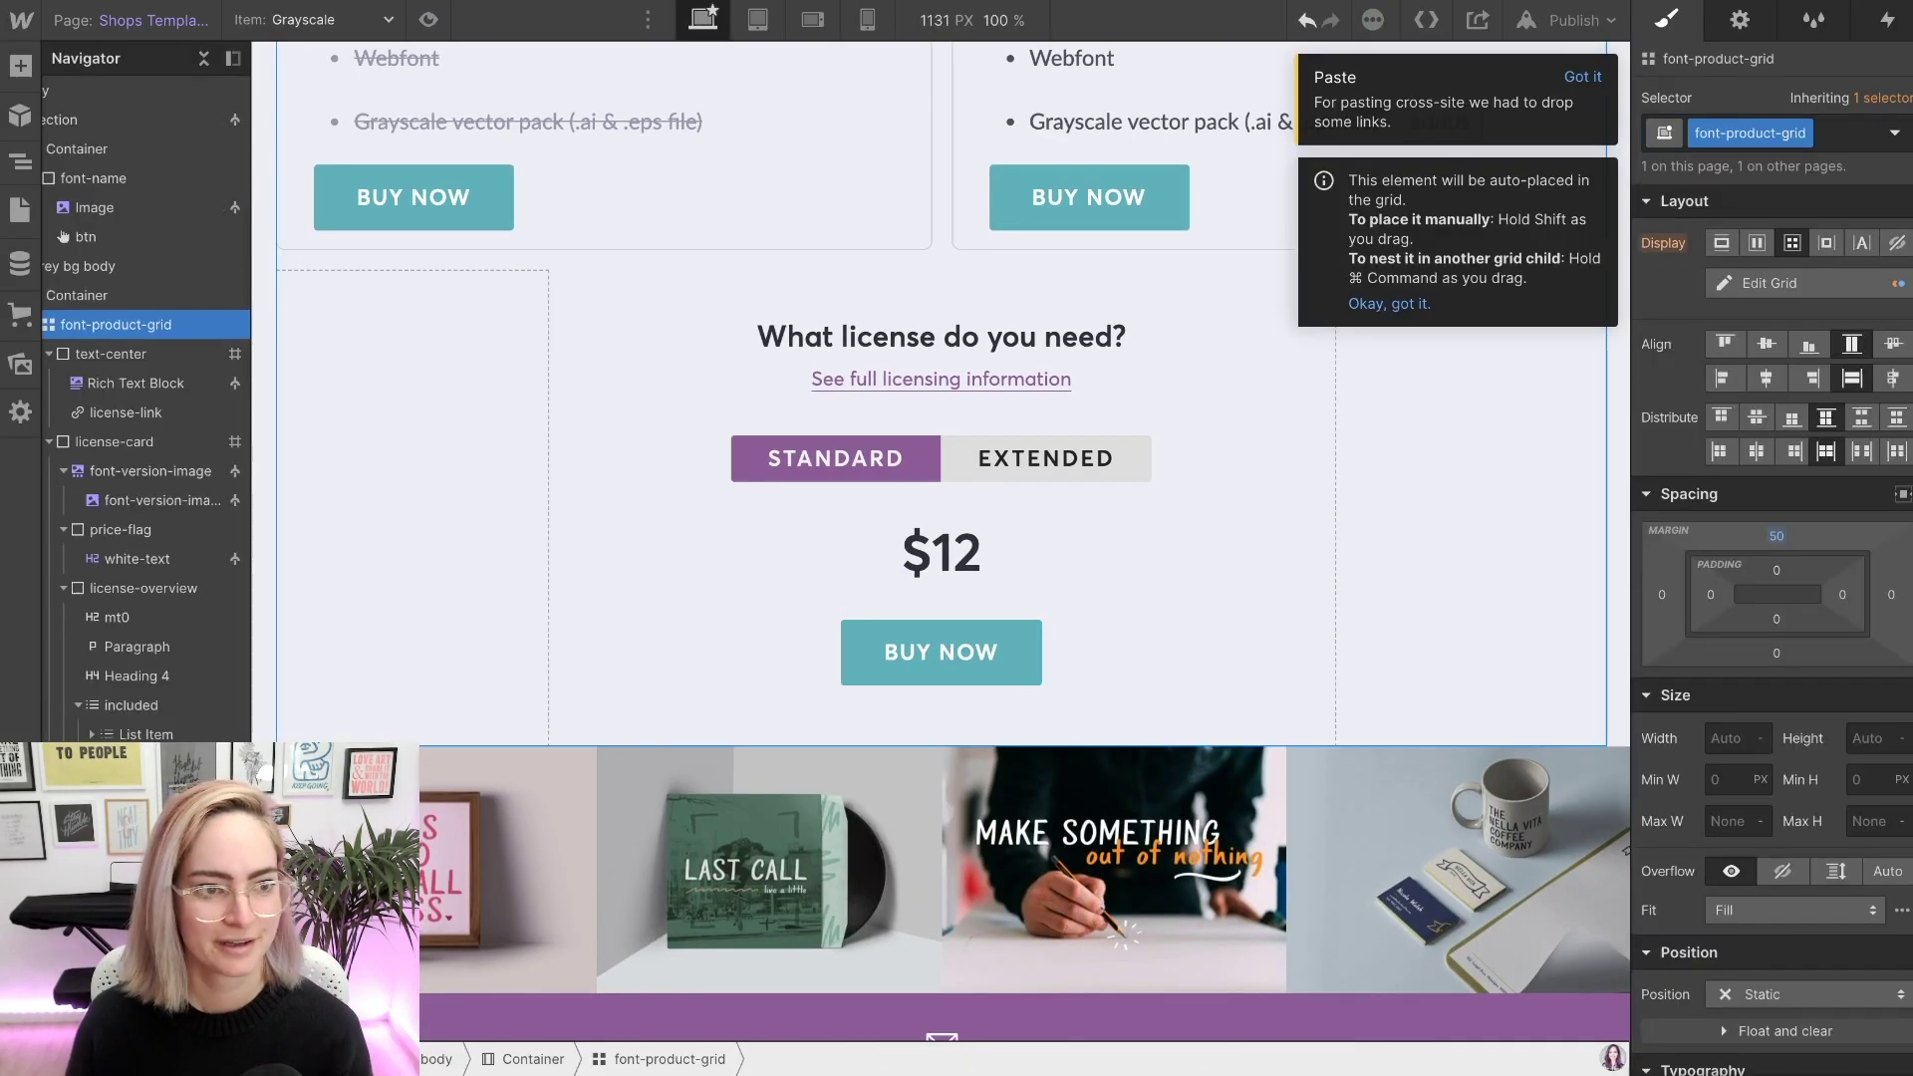
pyautogui.press('super+shift+p')
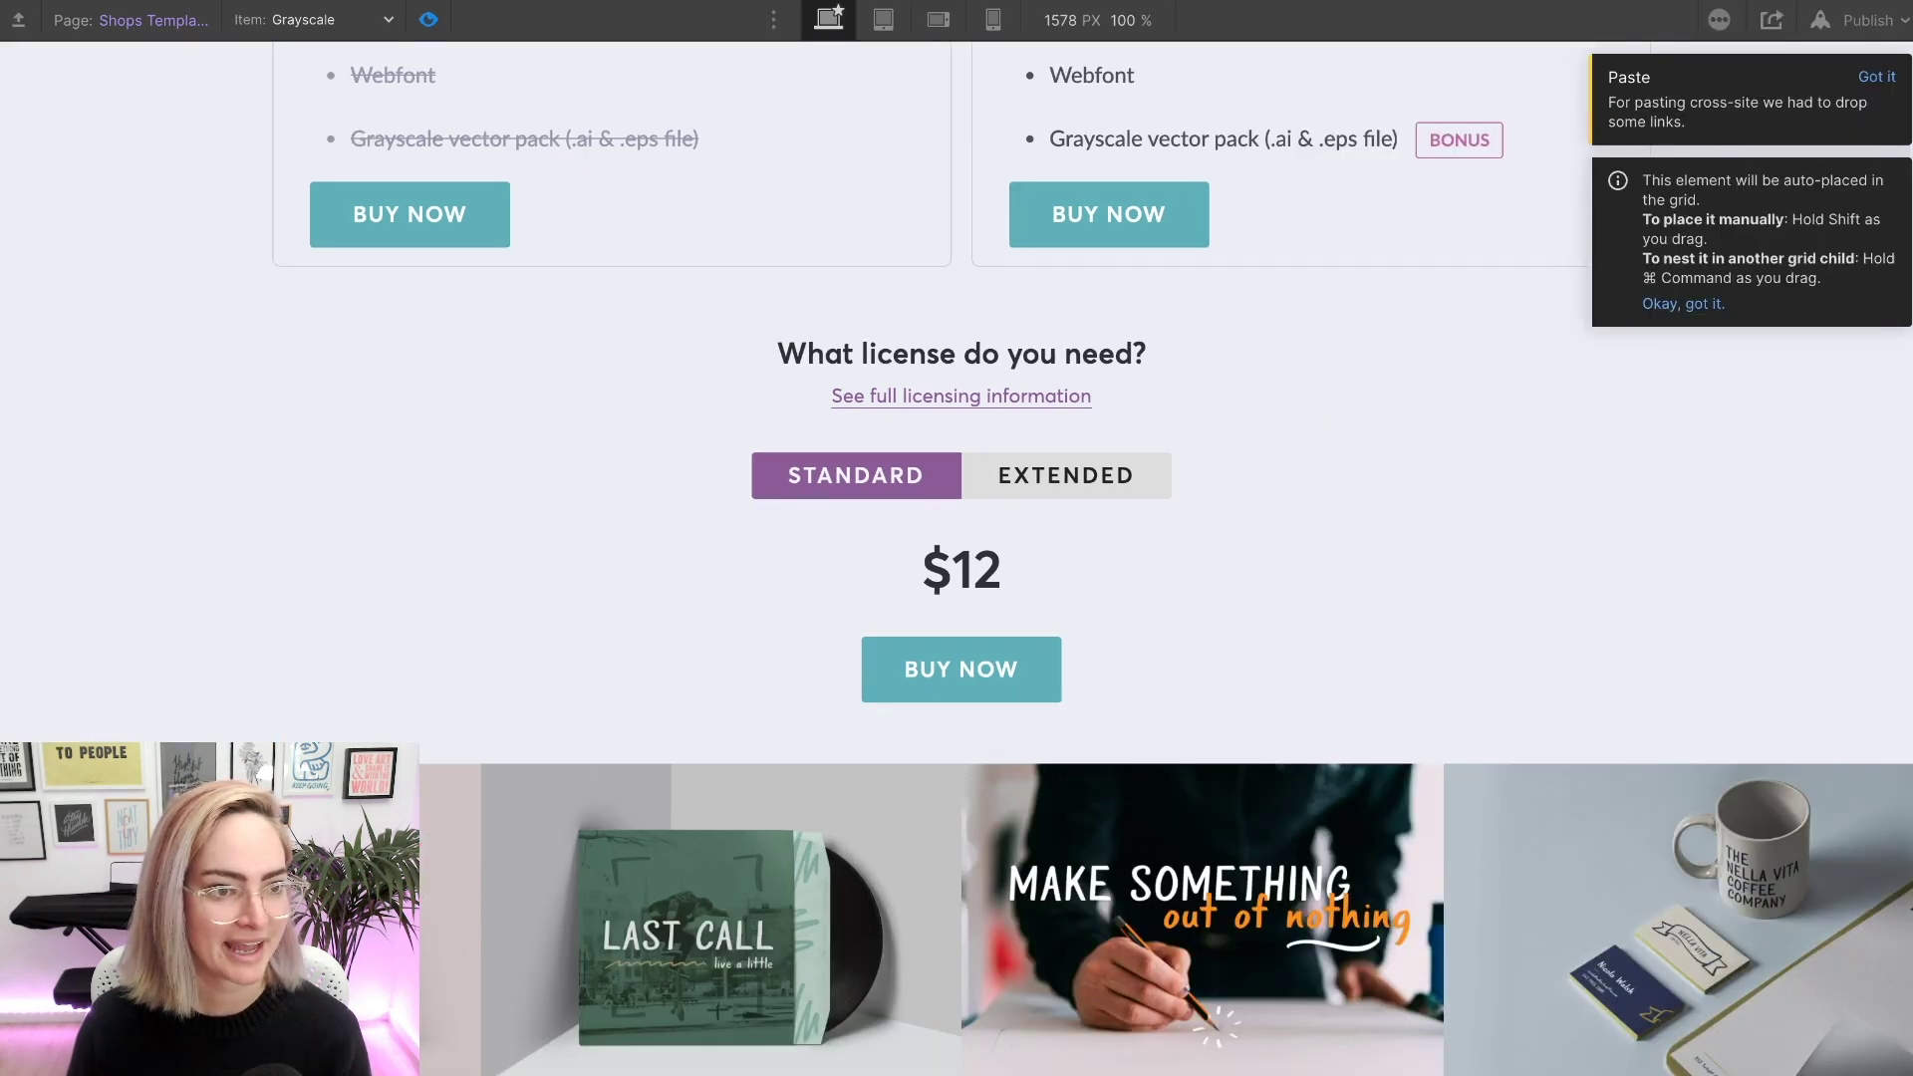
pyautogui.press('super+shift+p')
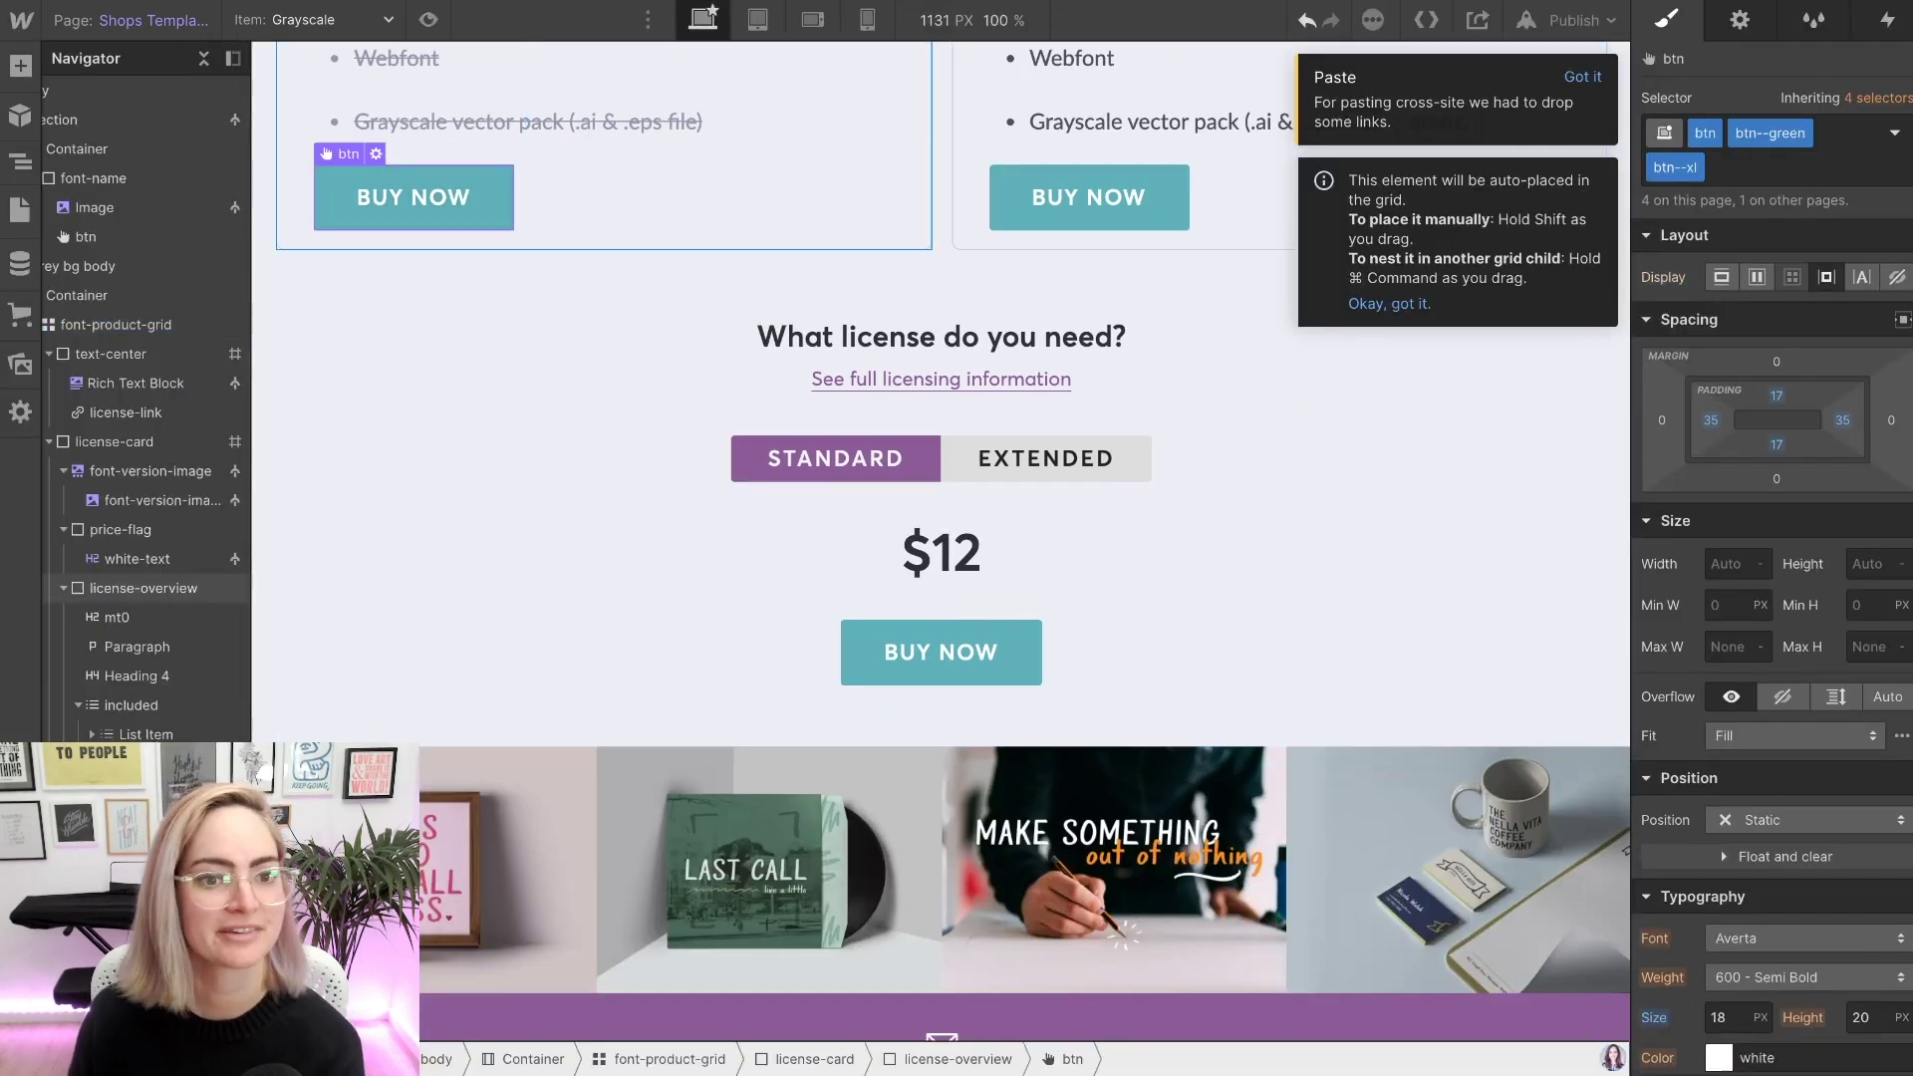
# - Delete the BUY NOW buttons from both license cards and the licensing link below the font description
pyautogui.click(130, 704)
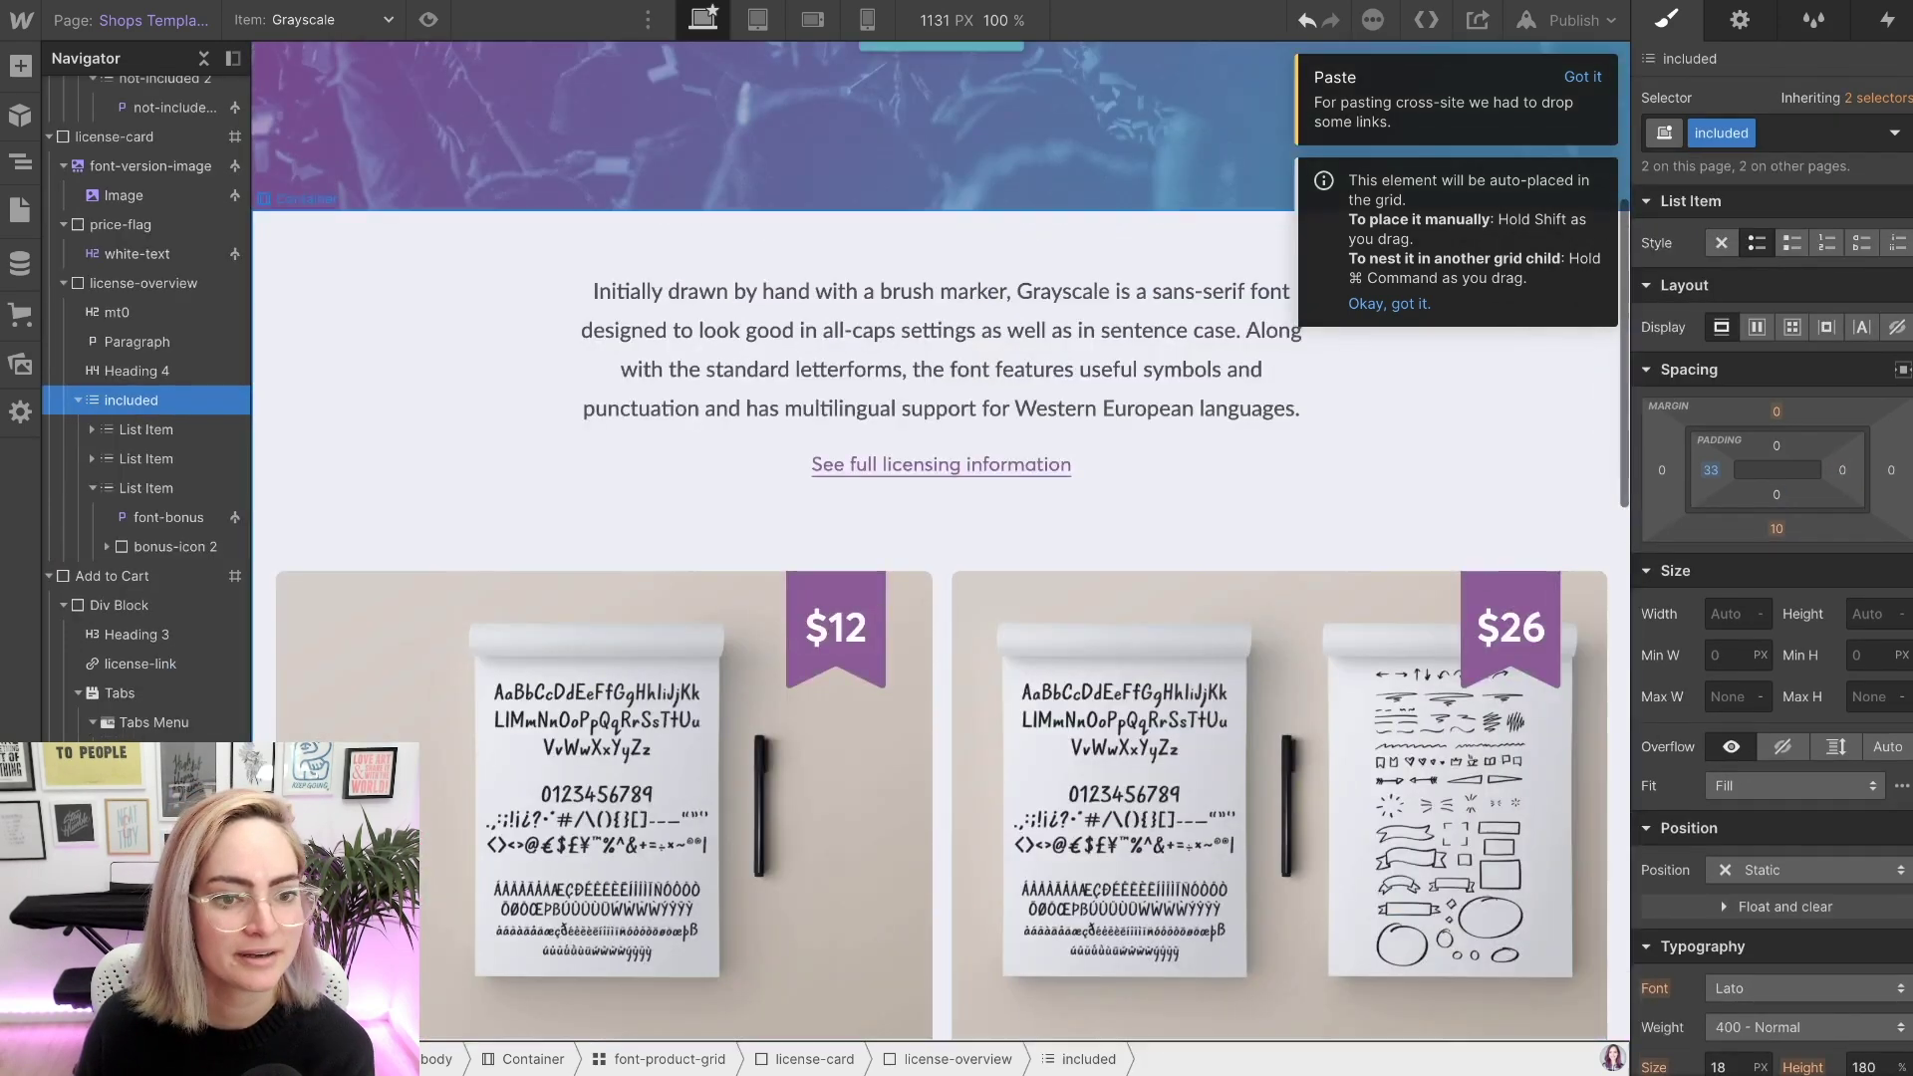
pyautogui.click(940, 348)
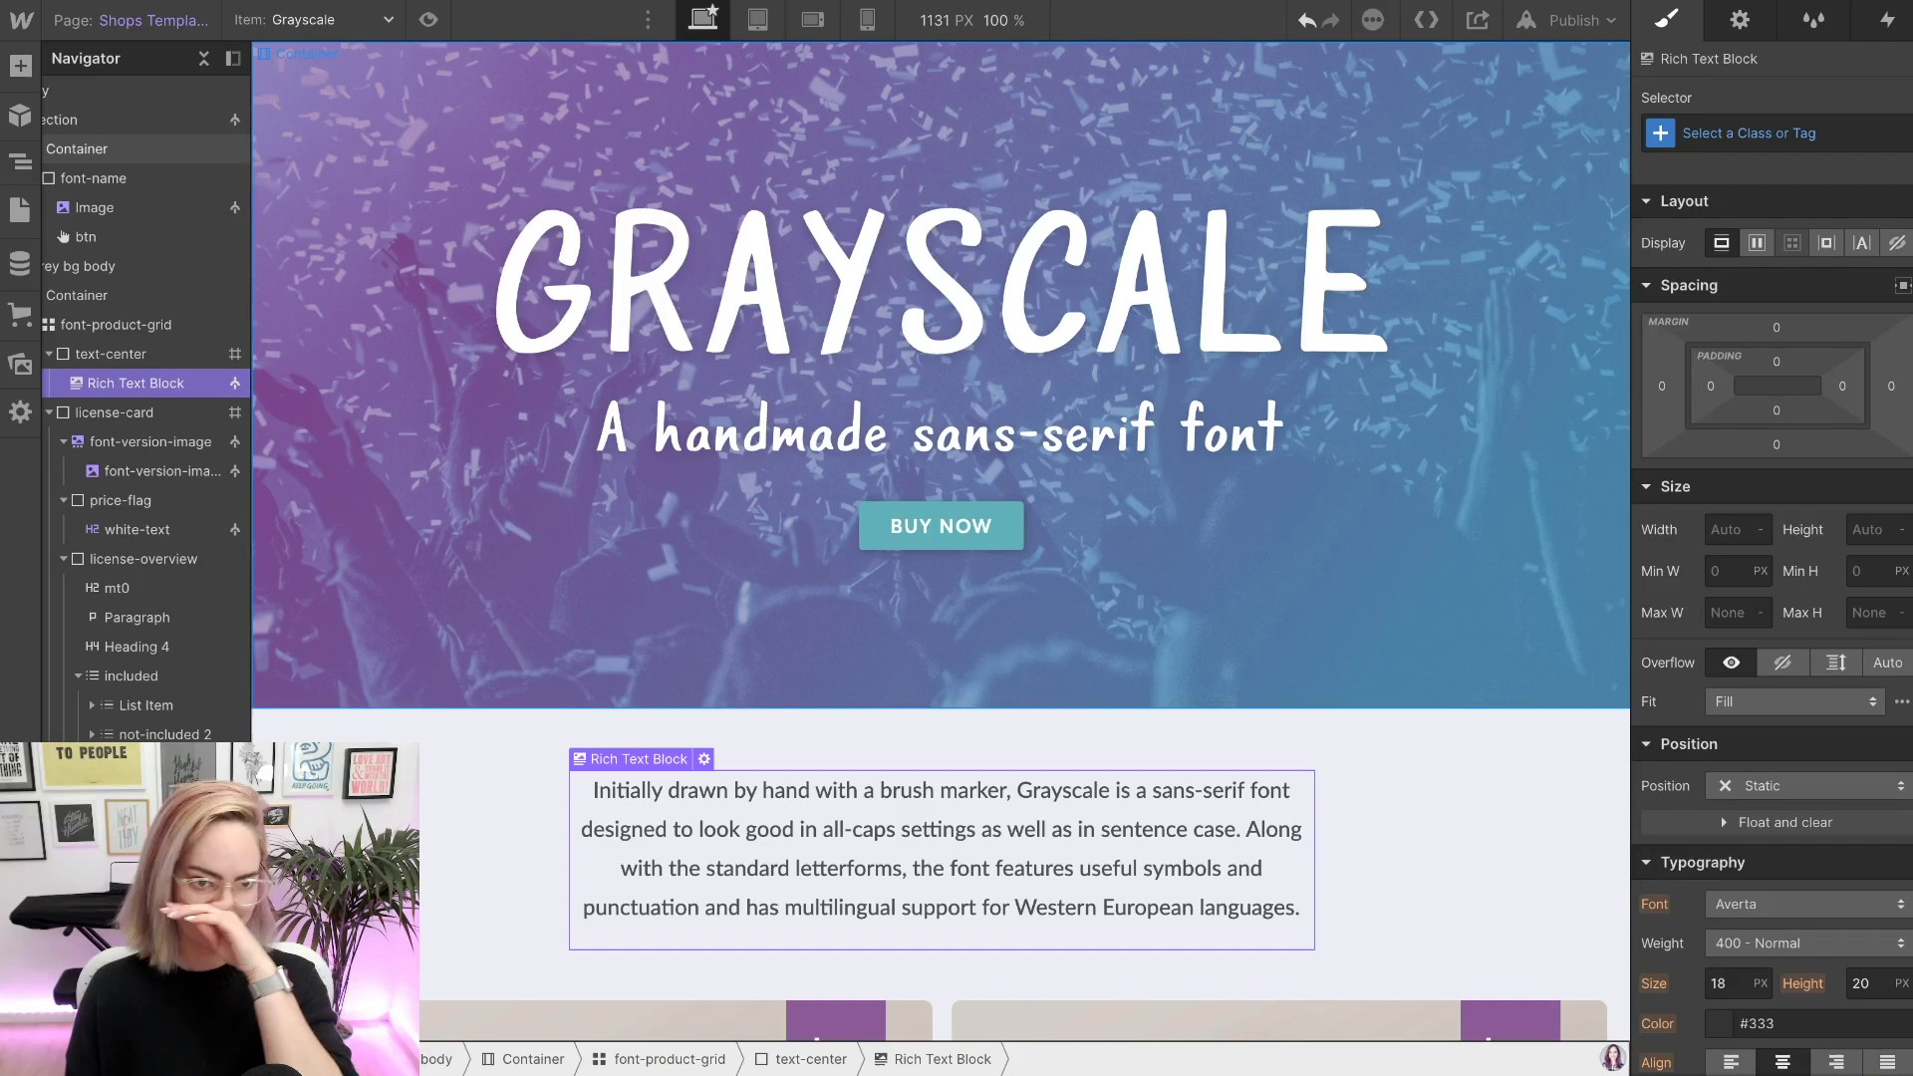
# - Place the Store top nav symbol above the font name and edit it to stack the logo over the menu without the cart
pyautogui.doubleClick(109, 149)
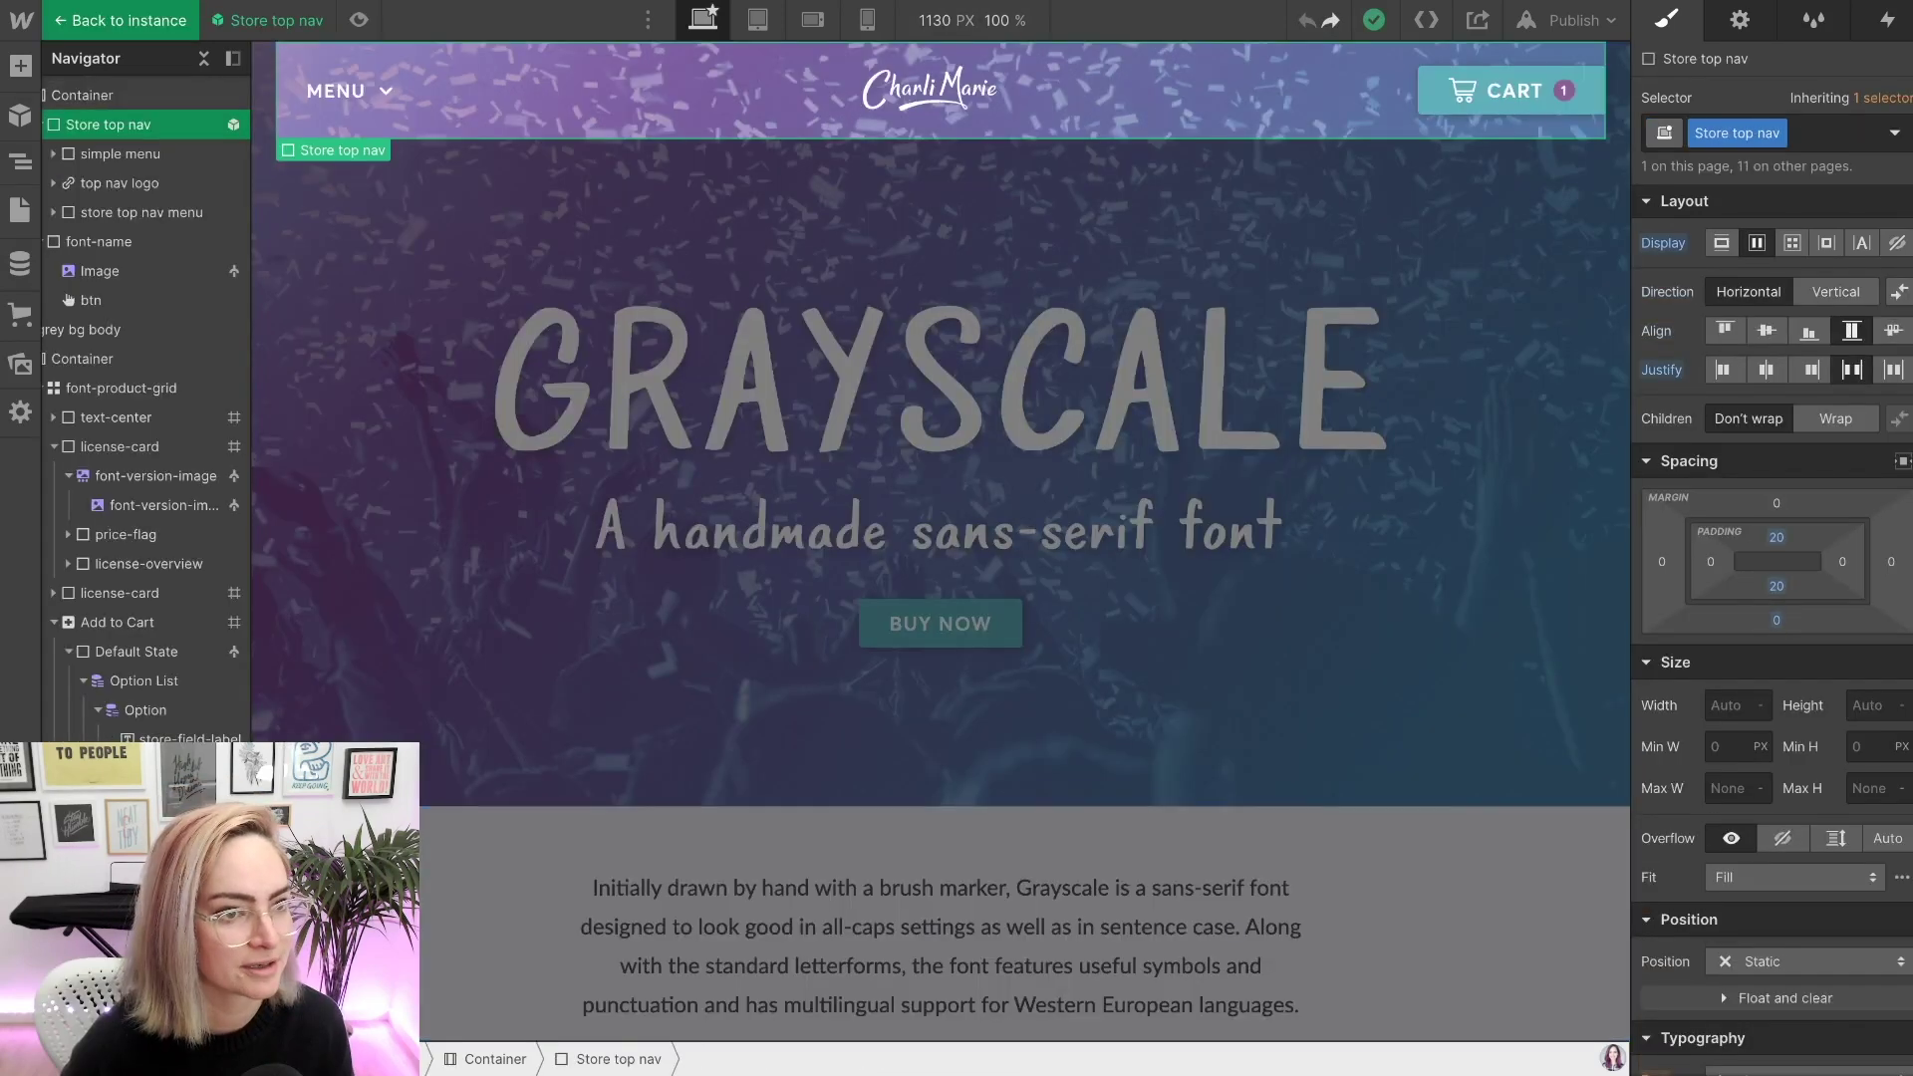
pyautogui.press('Escape')
pyautogui.press('a')
pyautogui.scroll(-2, 199, 399)
pyautogui.moveTo(60, 199); pyautogui.dragTo(578, 105)
pyautogui.doubleClick(578, 104)
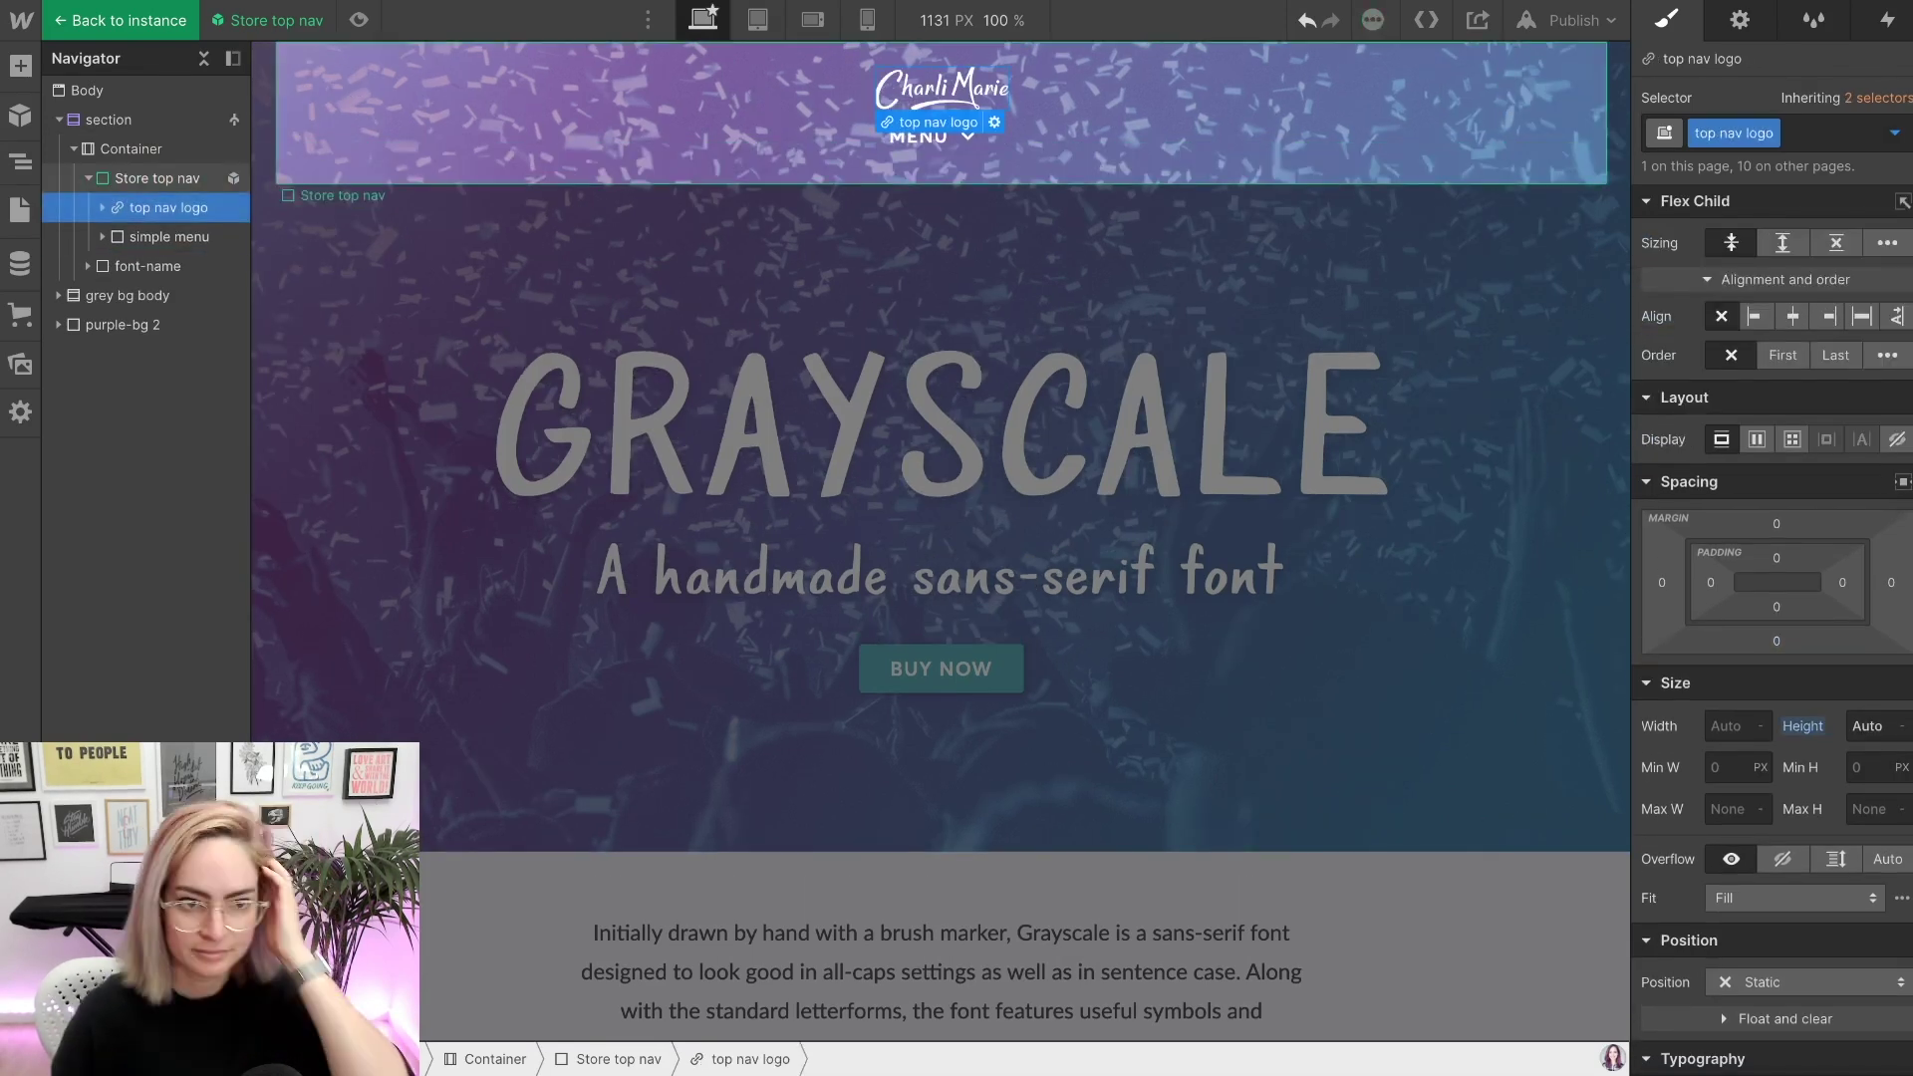
pyautogui.click(168, 236)
# - Preview the page and switch between the Standard and Extended tabs to check the price and BUY NOW button
pyautogui.hotkey('ctrl', 'shift', 'p')
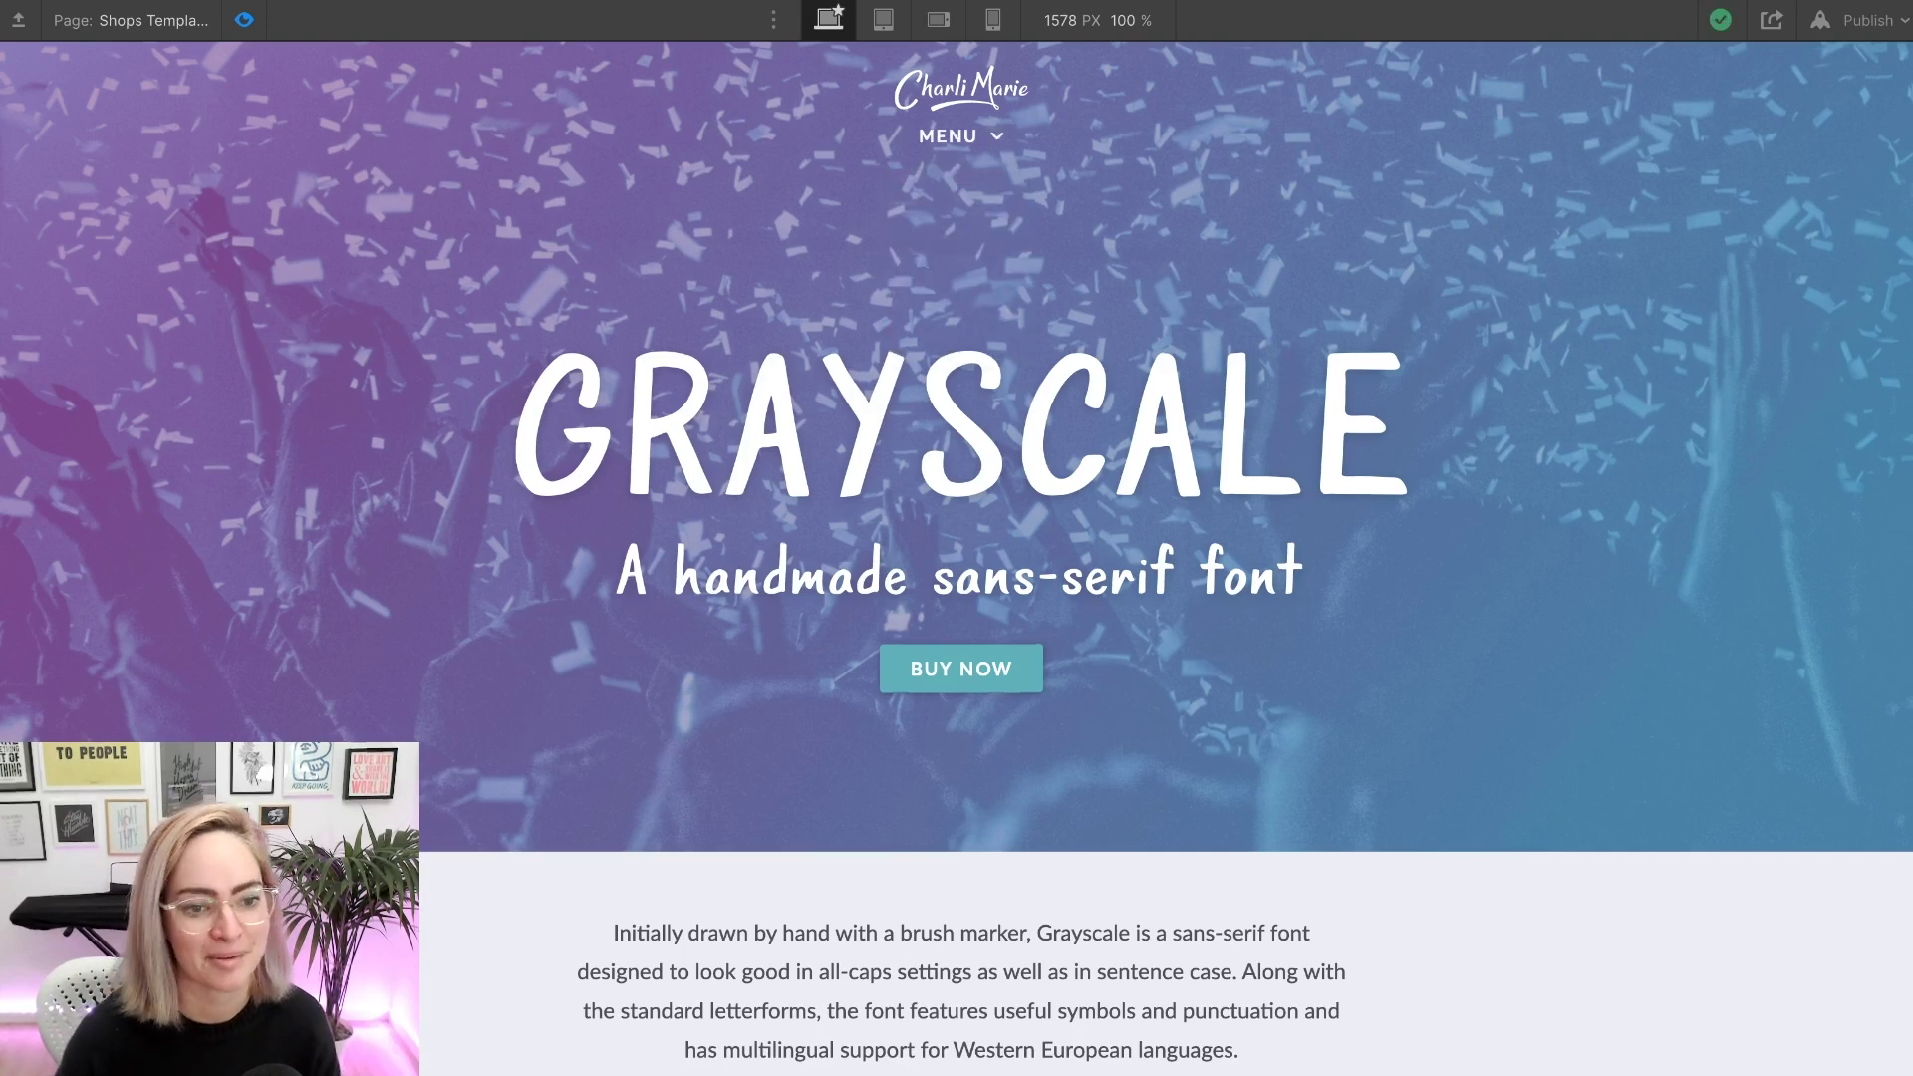
pyautogui.scroll(-9, 956, 558)
pyautogui.scroll(-7, 956, 558)
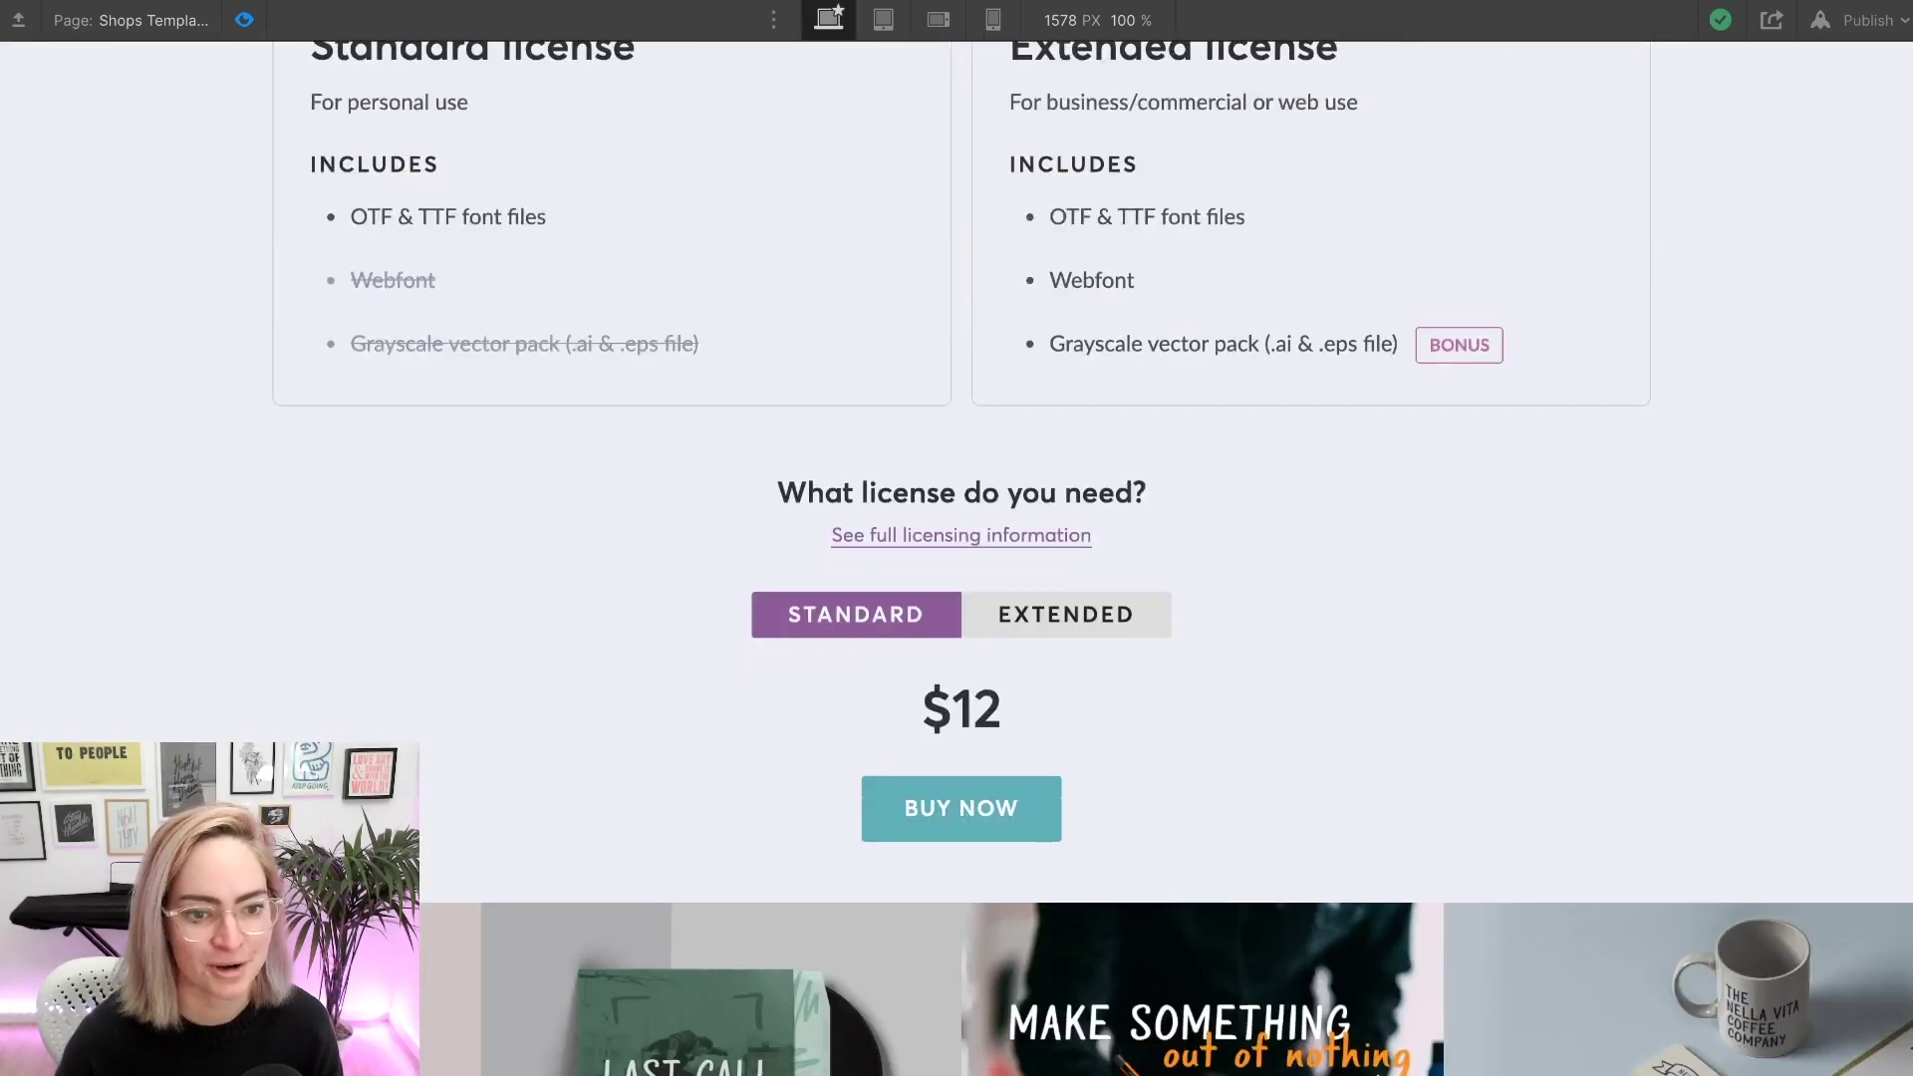
pyautogui.click(1066, 614)
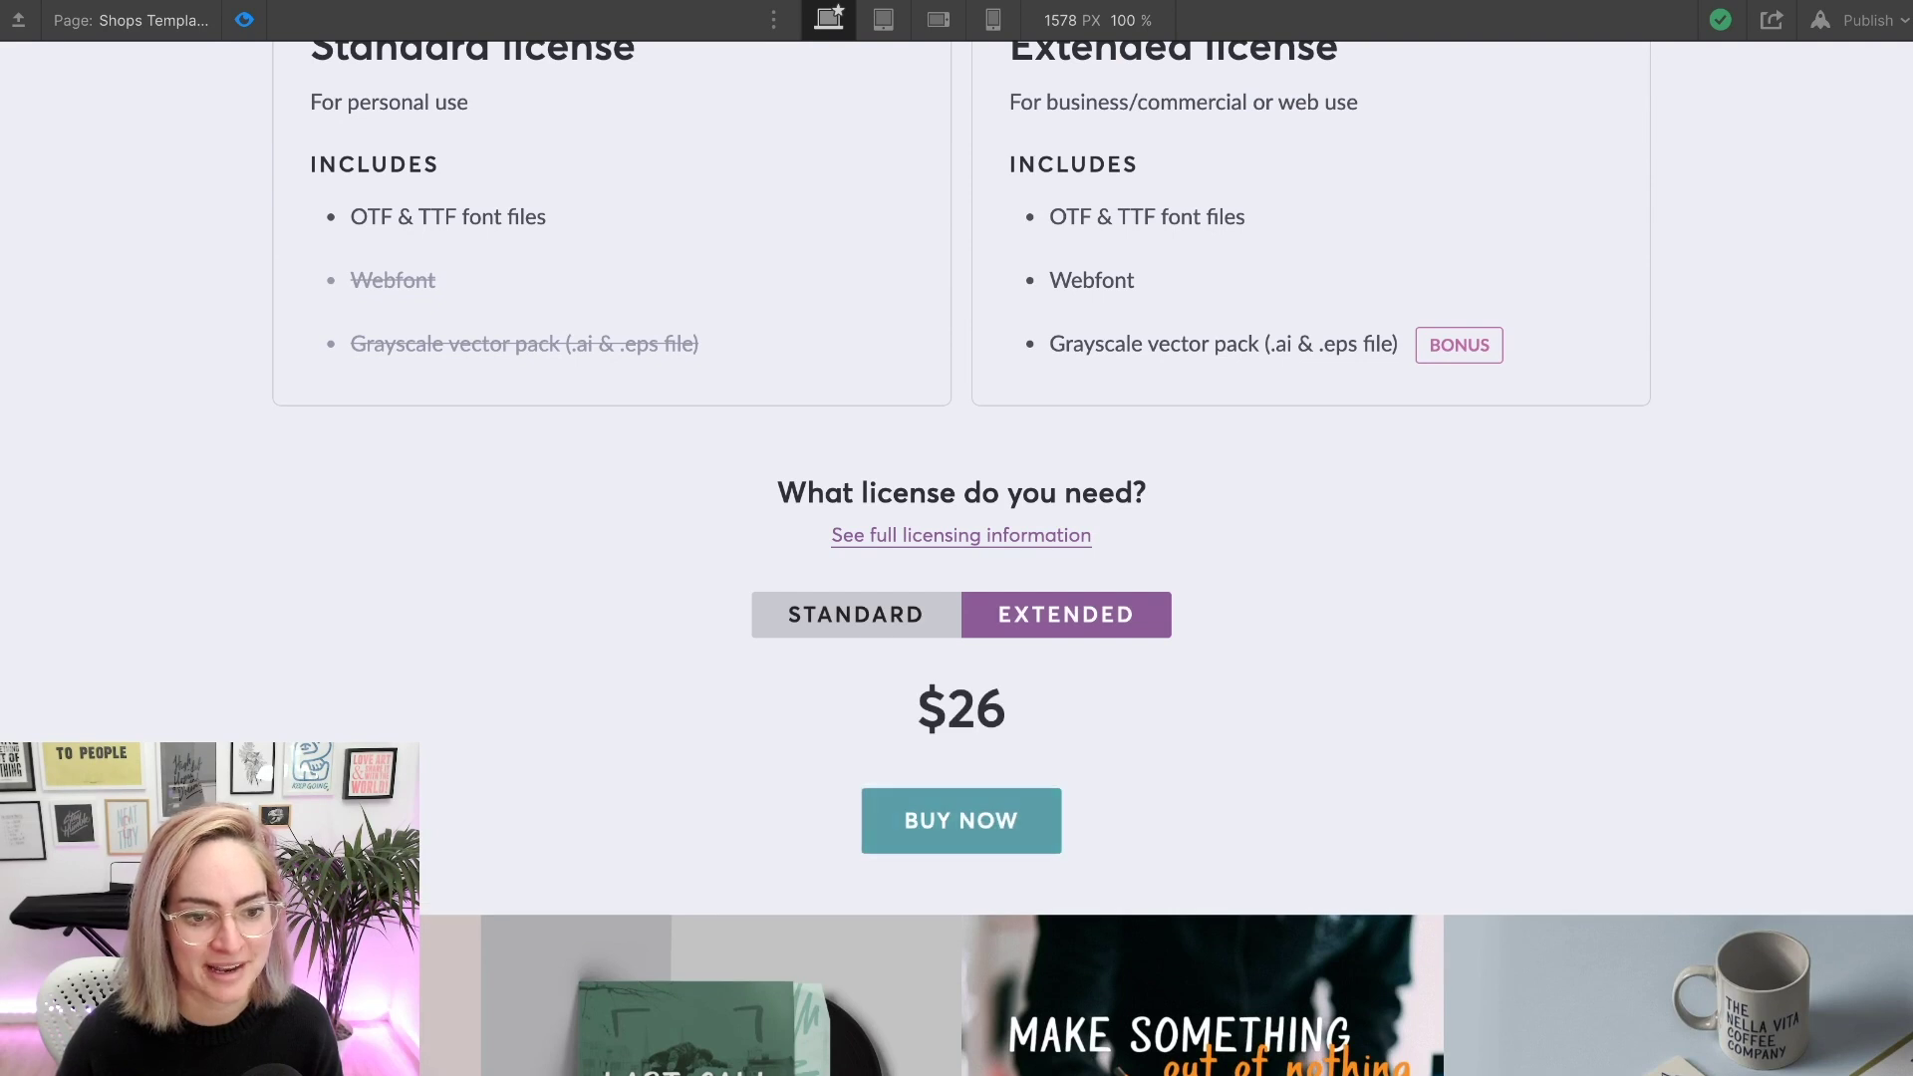
pyautogui.click(856, 615)
pyautogui.click(1066, 615)
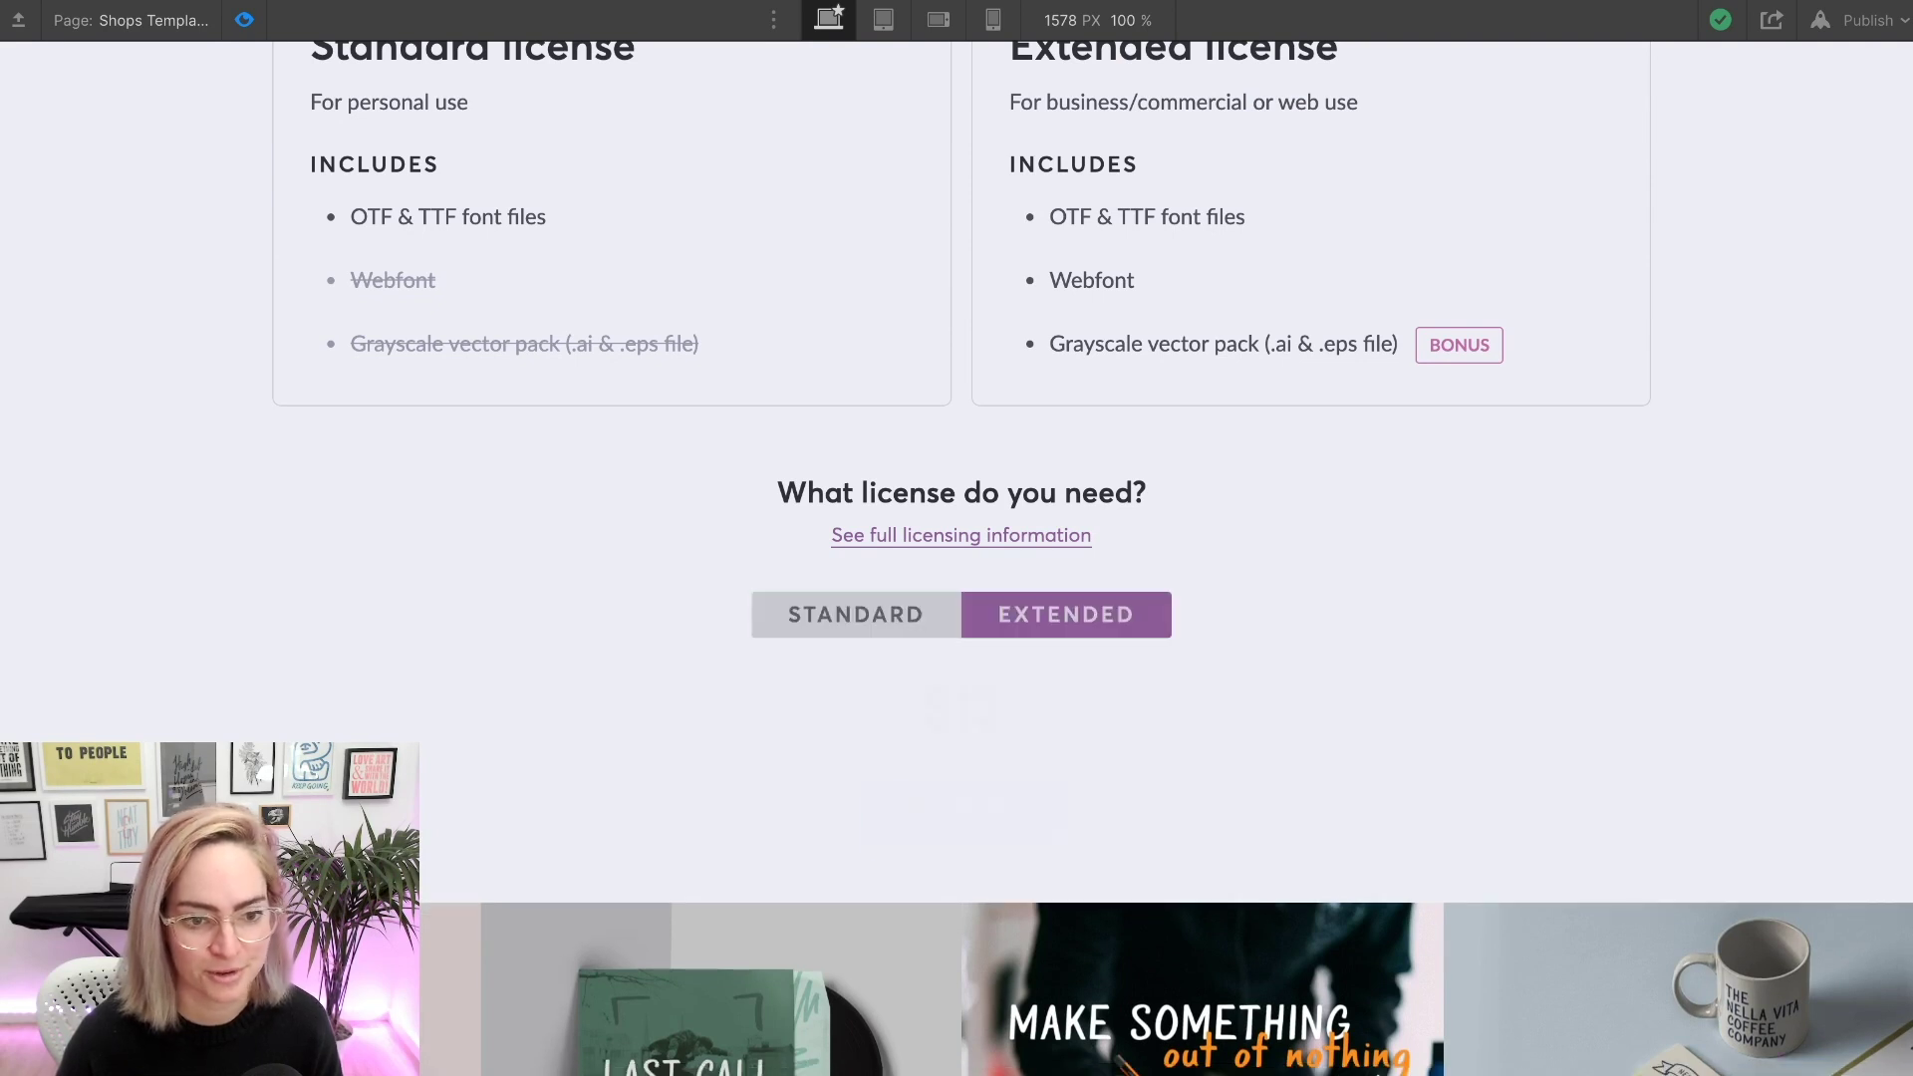
pyautogui.scroll(-3, 956, 558)
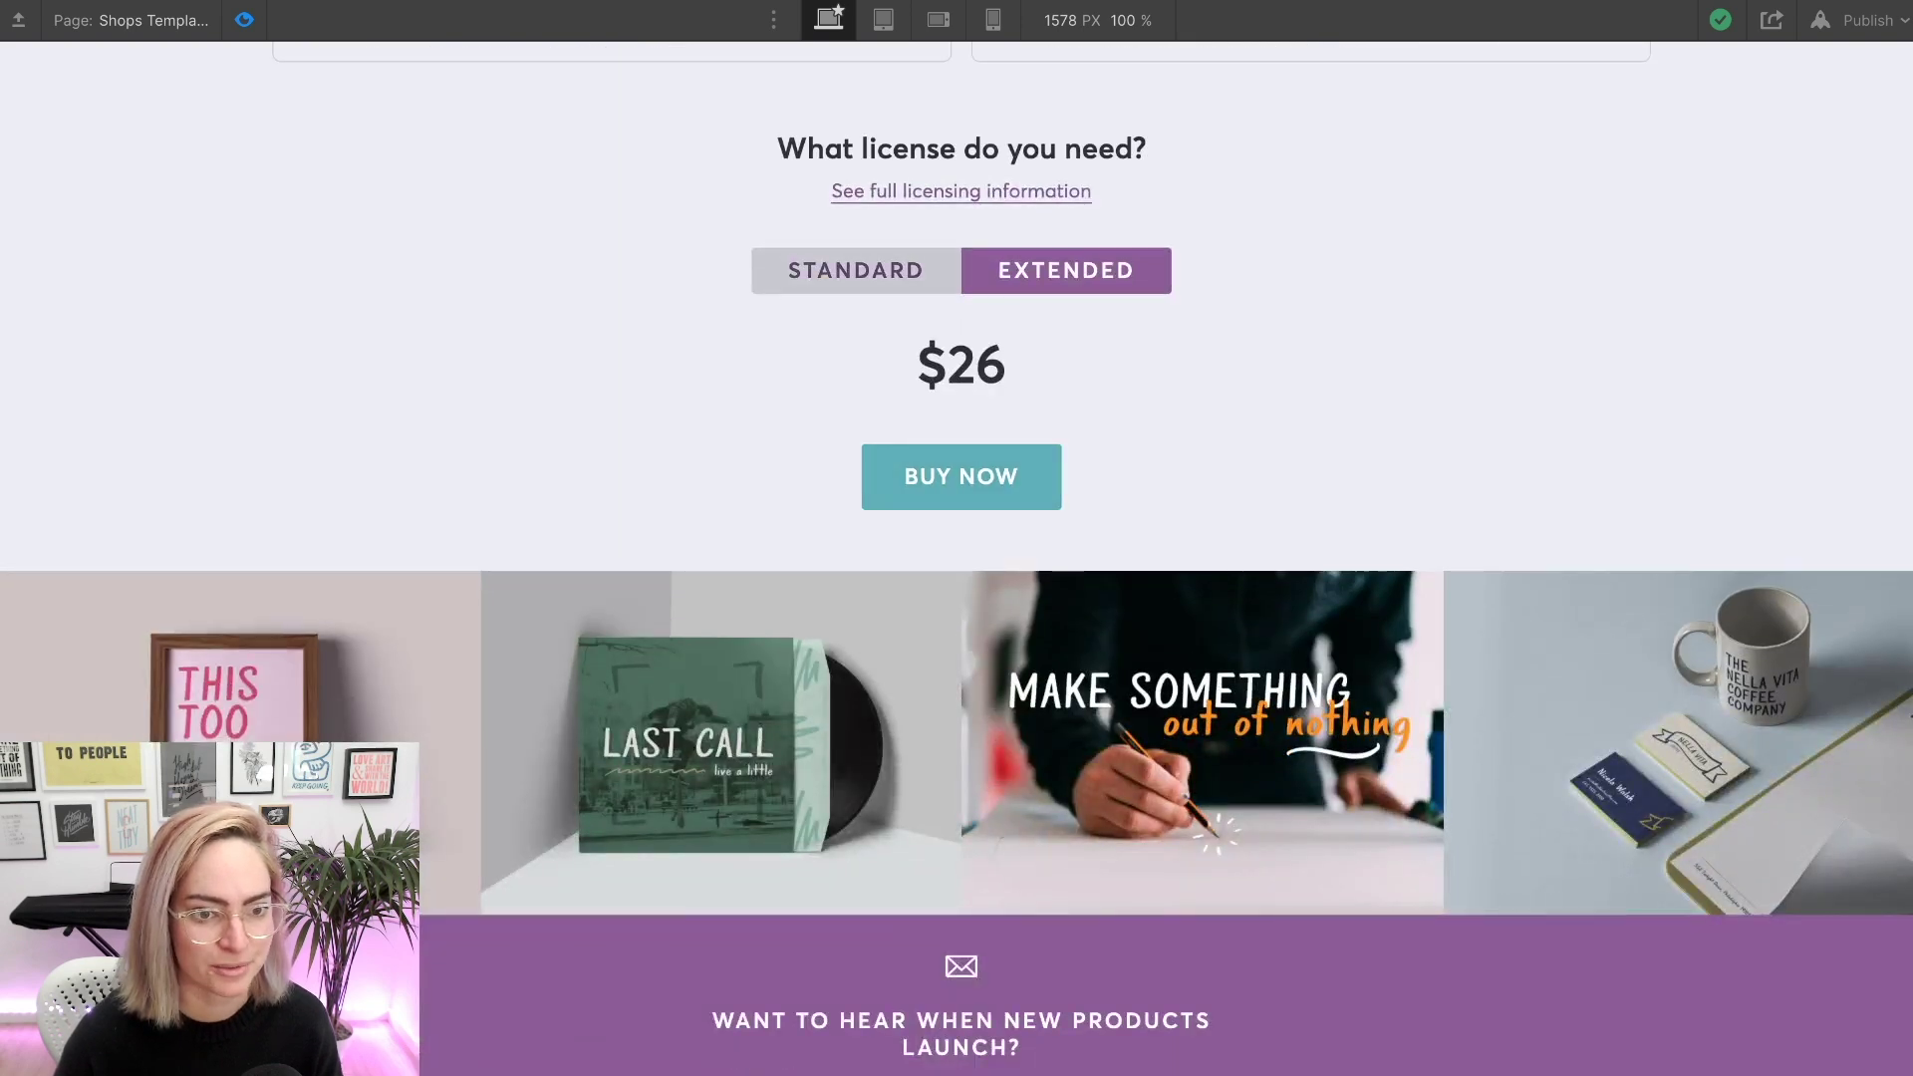
pyautogui.click(855, 270)
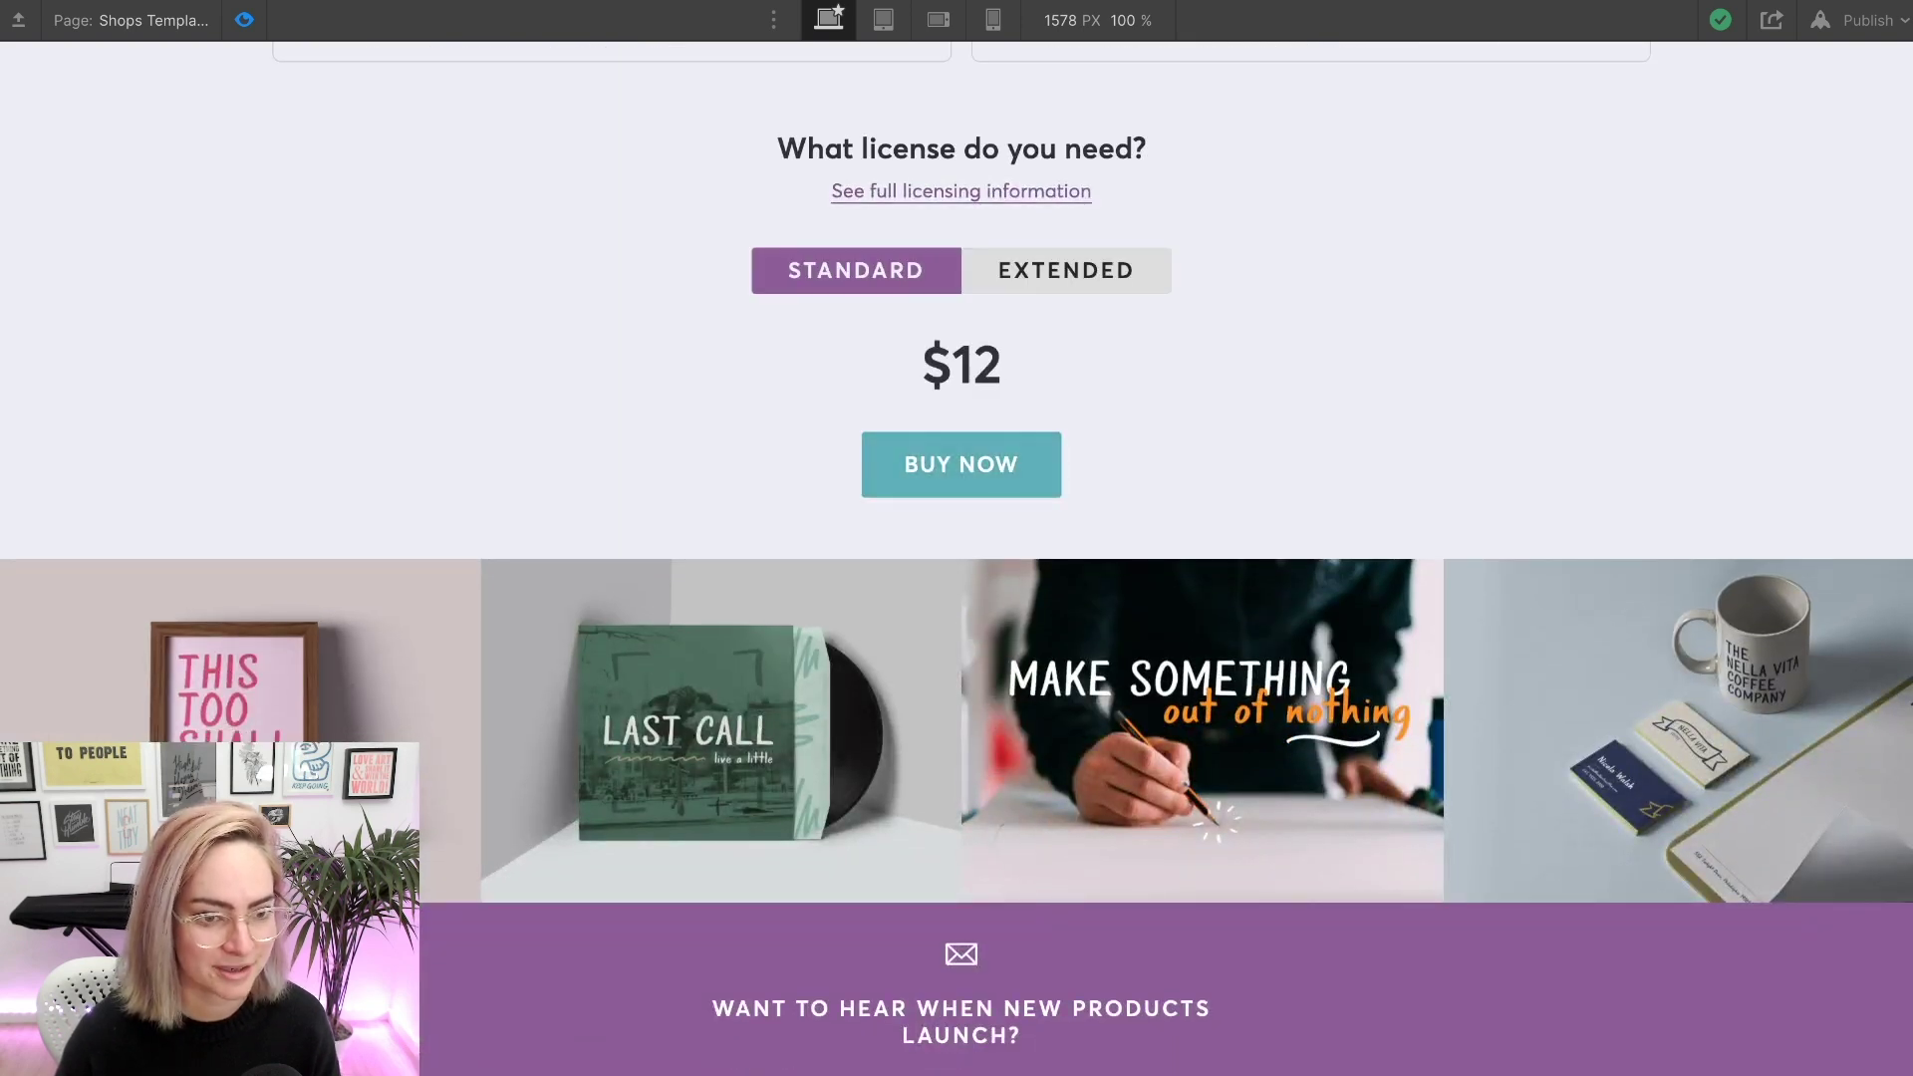
# - Open and close the Last Call and coffee mug gallery images in the preview, and return to the Designer at the page's start
pyautogui.click(697, 732)
pyautogui.click(1882, 89)
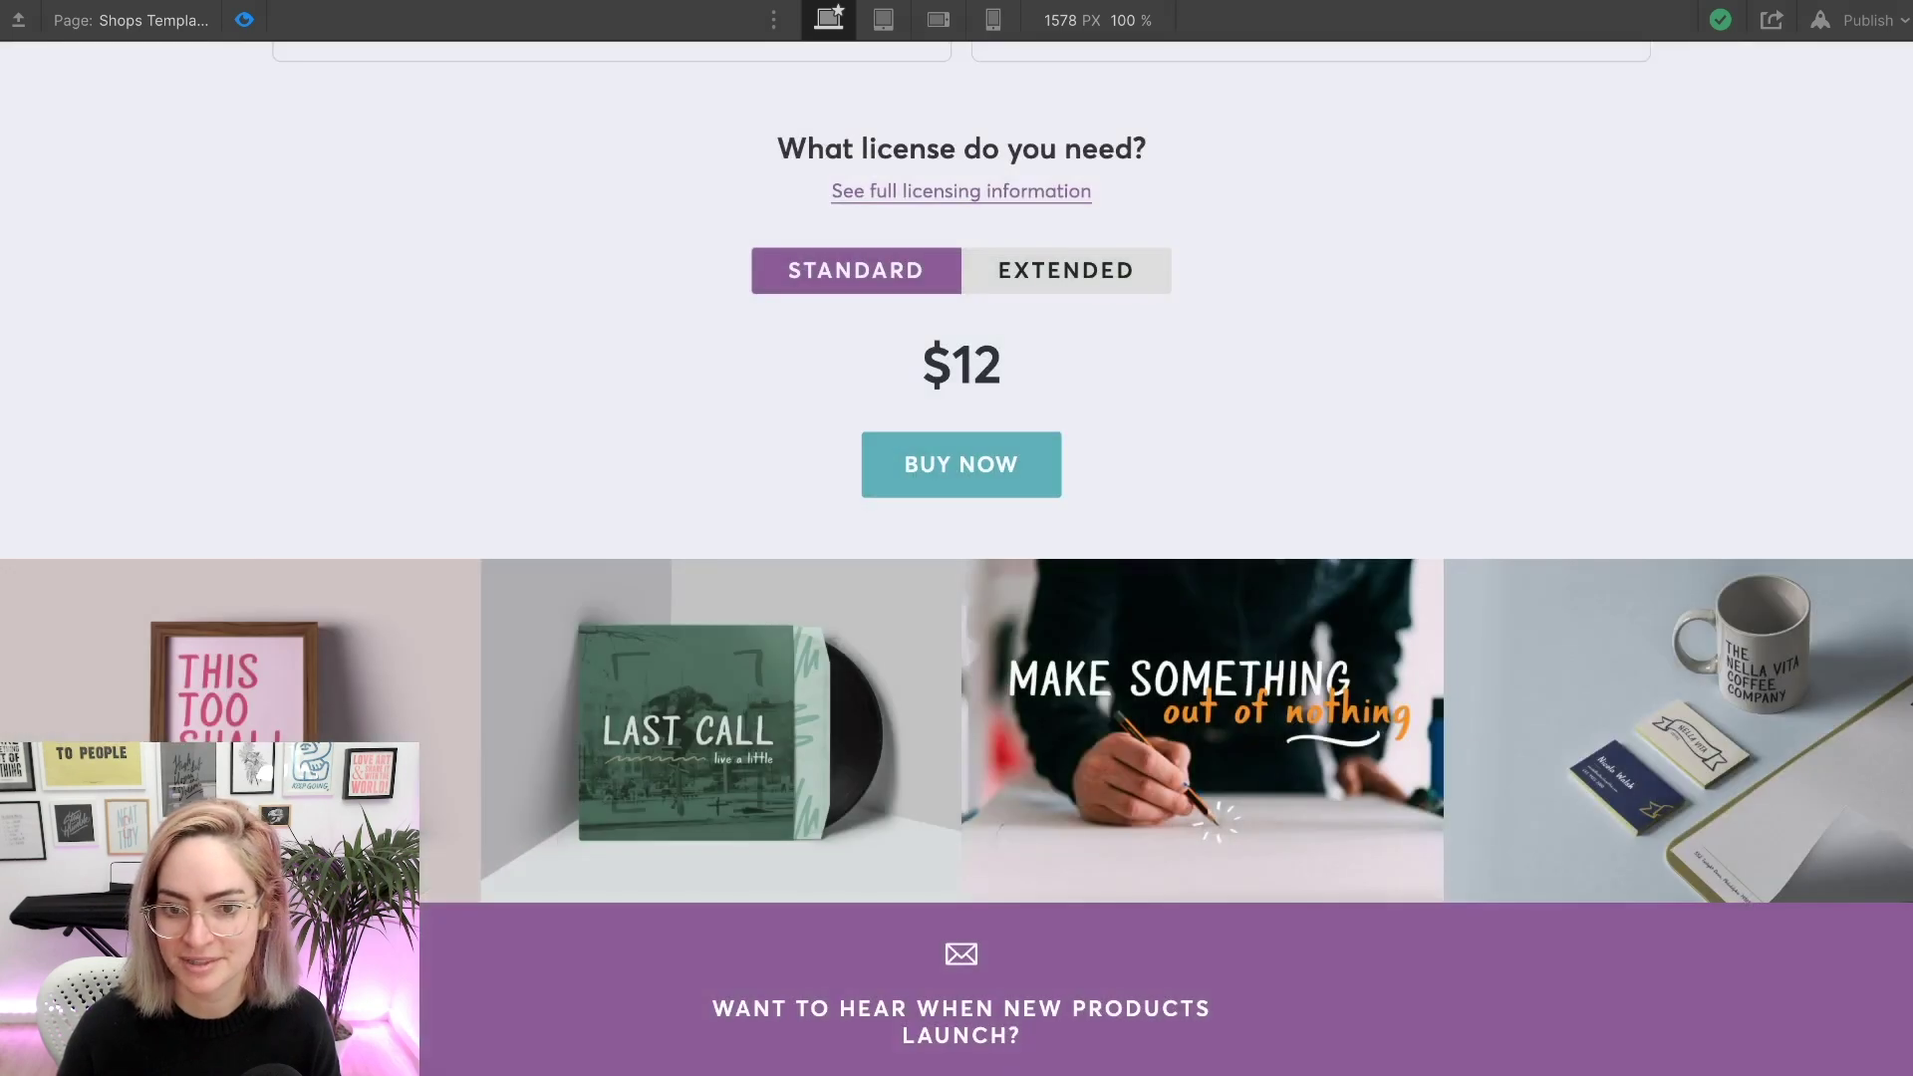
pyautogui.click(1693, 732)
pyautogui.click(1882, 88)
pyautogui.press('Home')
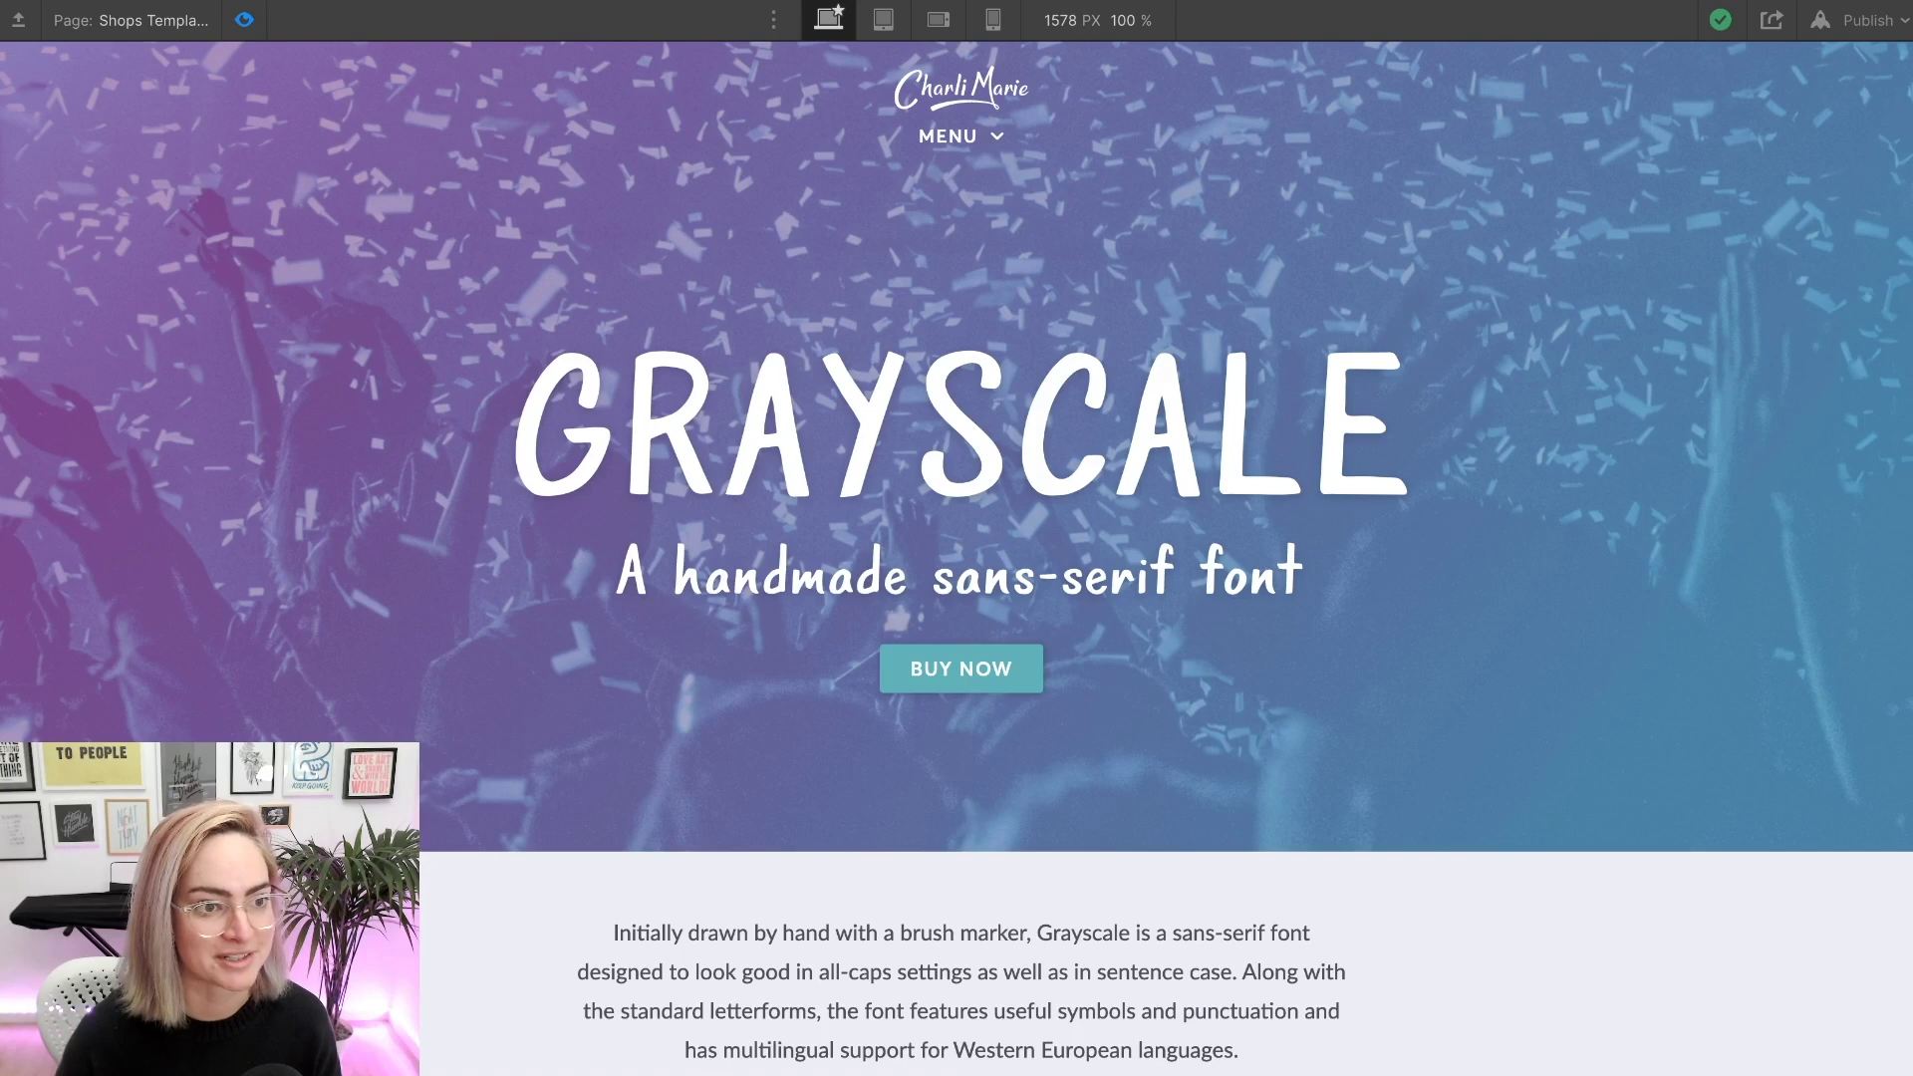
pyautogui.hotkey('ctrl', 'shift', 'p')
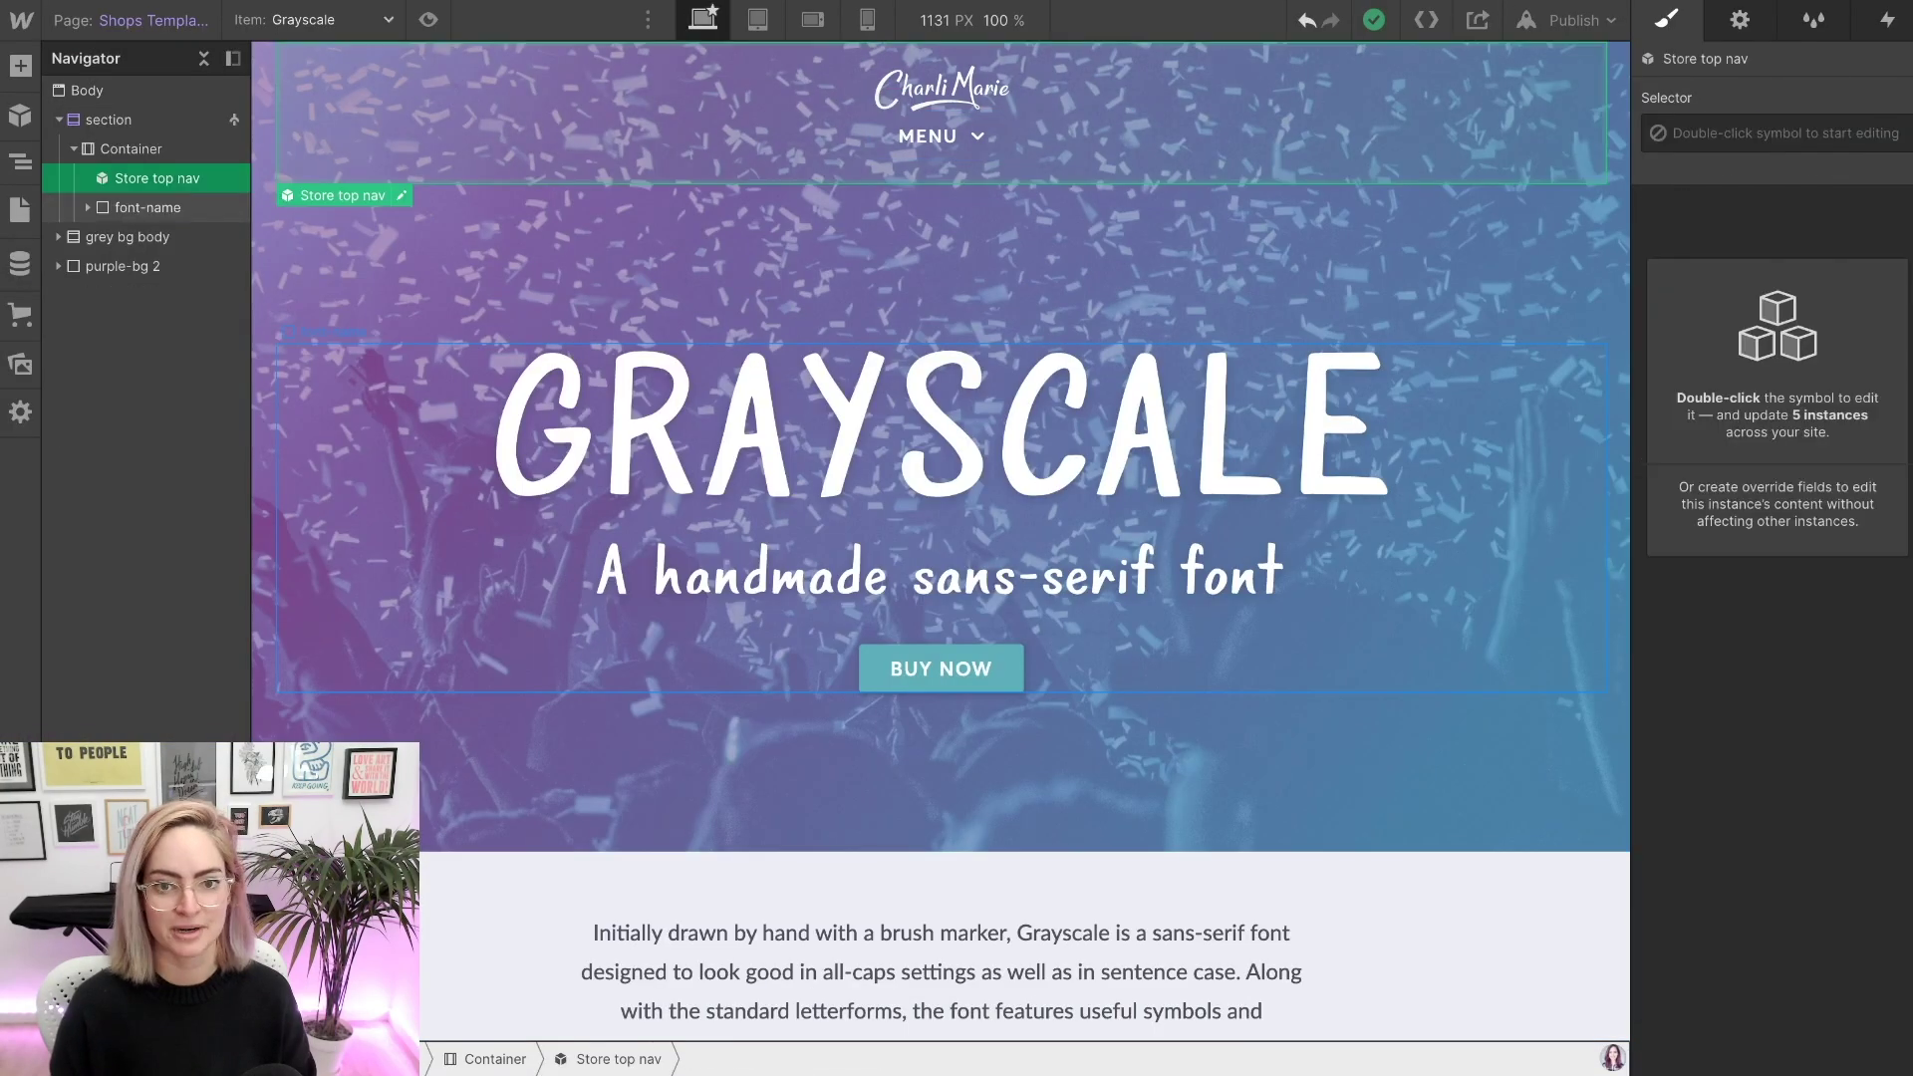
# - Set the ID of the Add to Cart block to purchase
pyautogui.hotkey('shift', 'p')
pyautogui.hotkey('ctrl', 't')
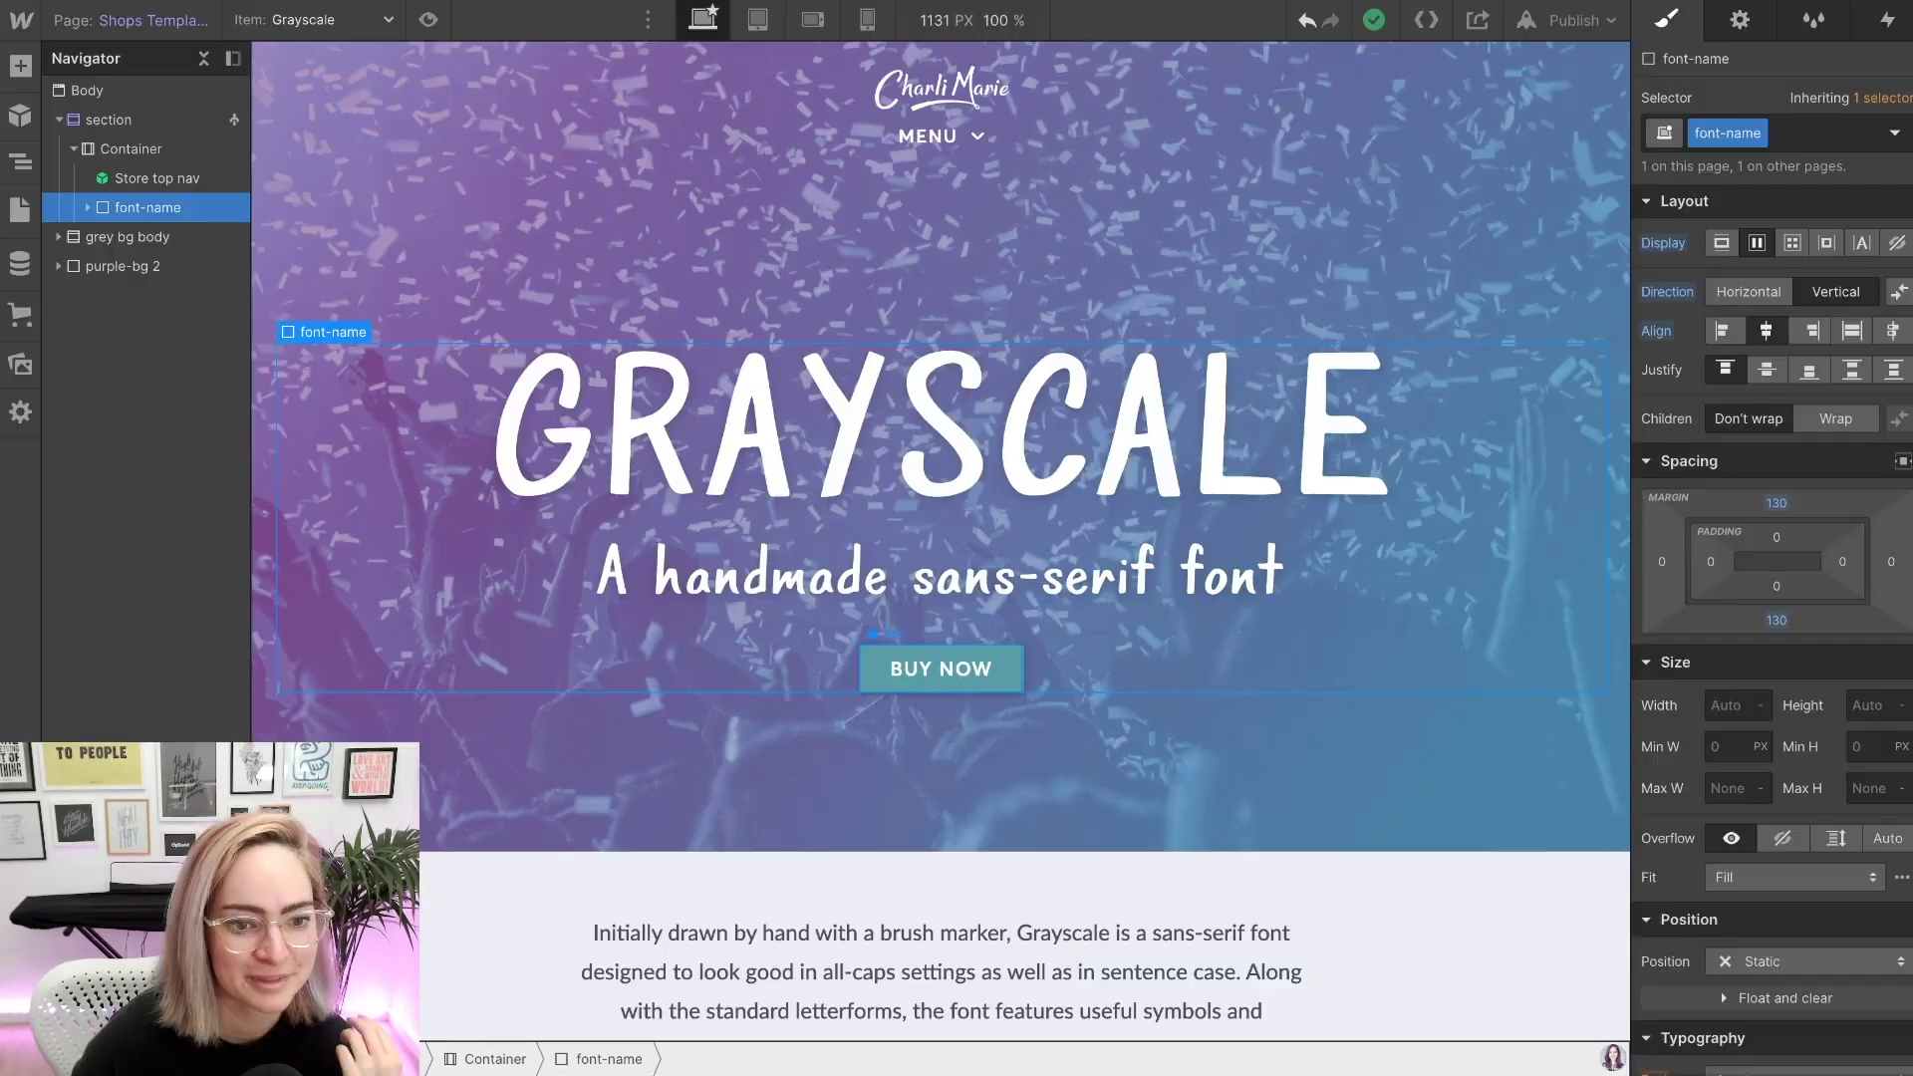
pyautogui.click(956, 666)
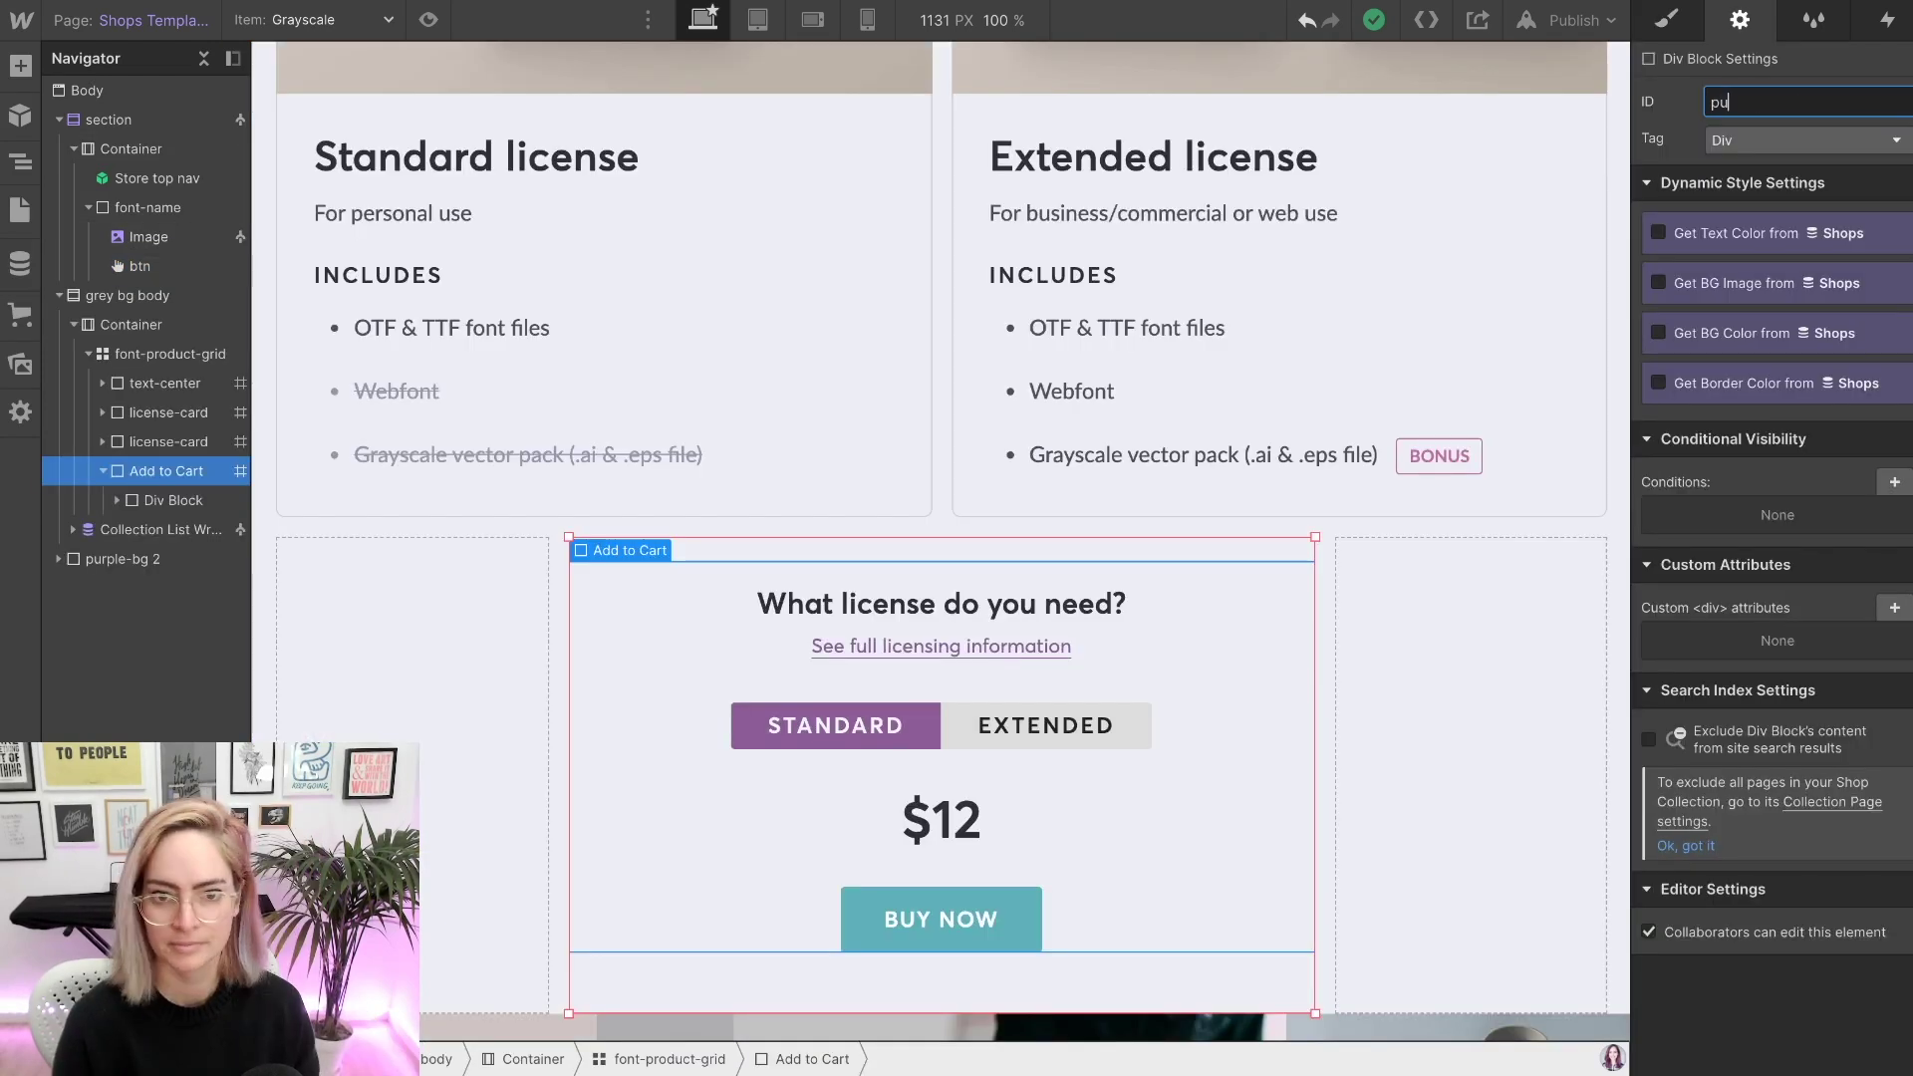
pyautogui.write('chase')
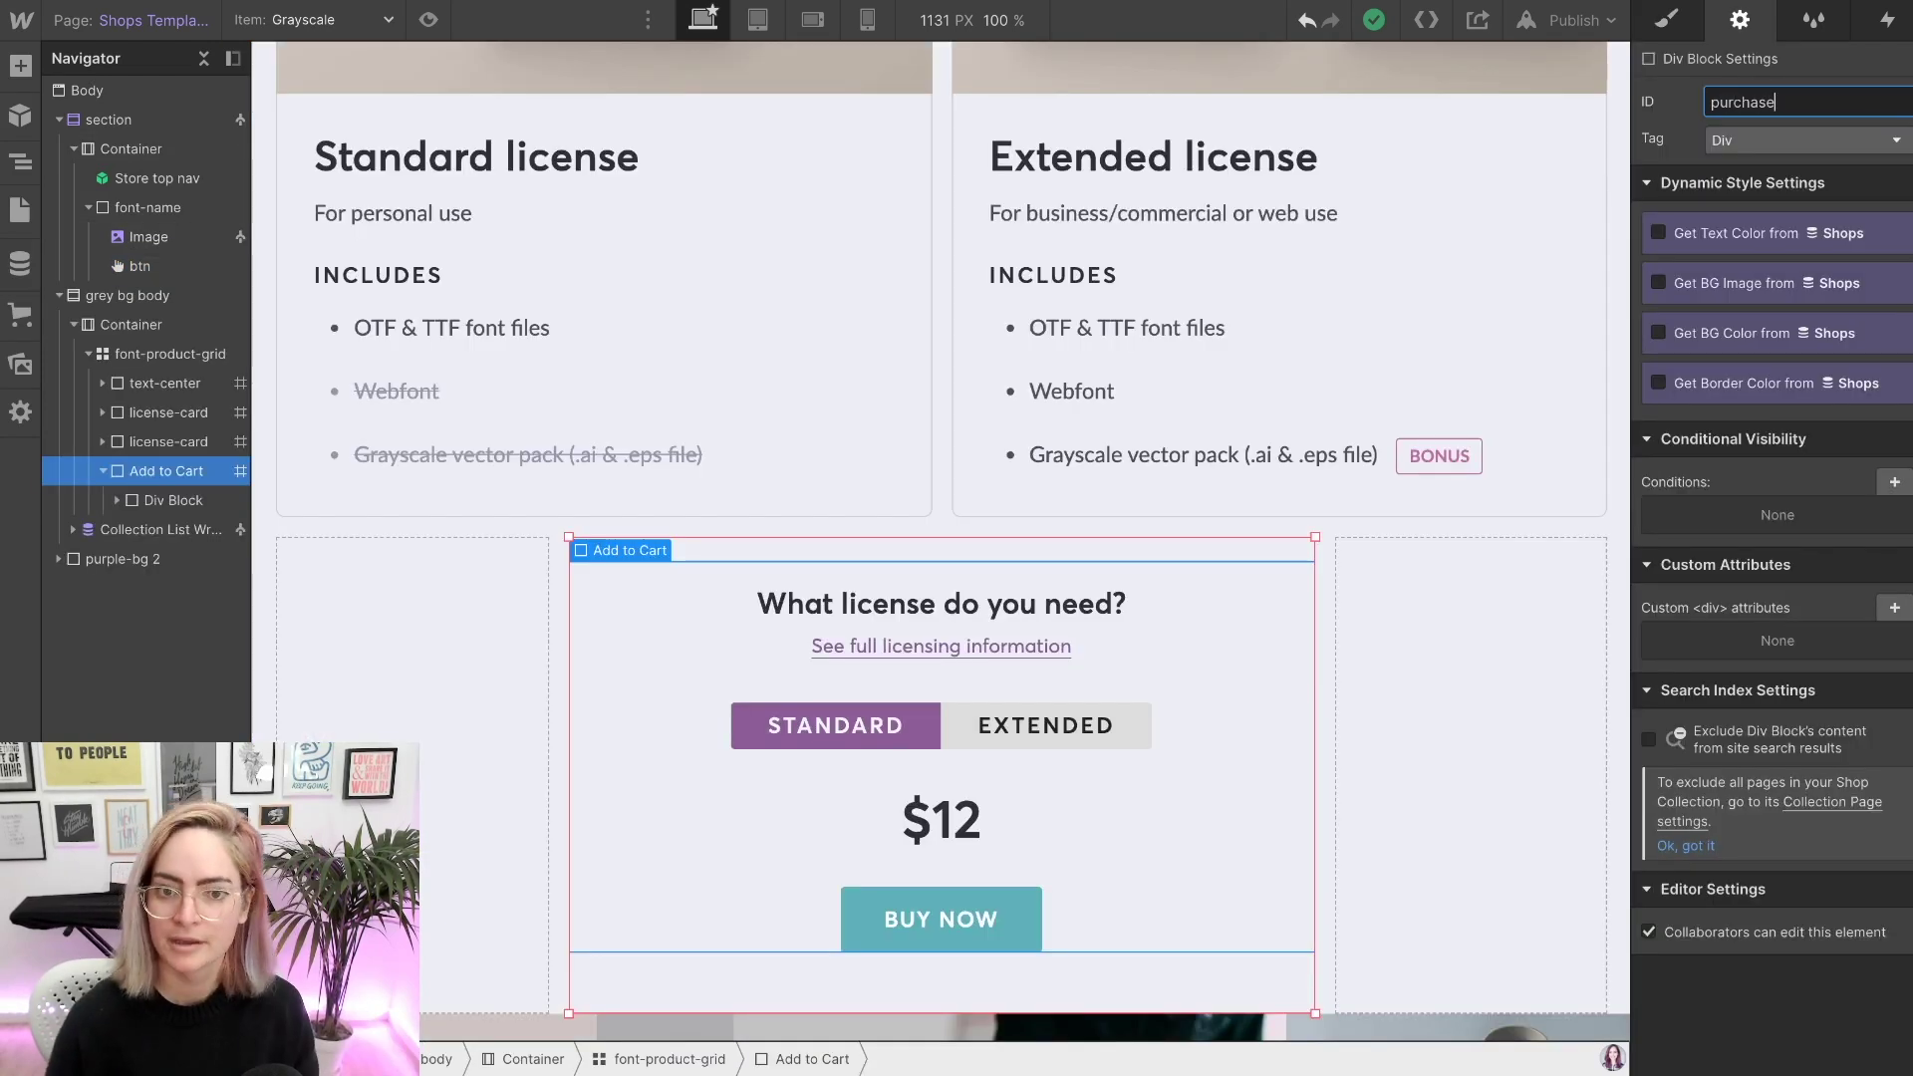
pyautogui.press('Return')
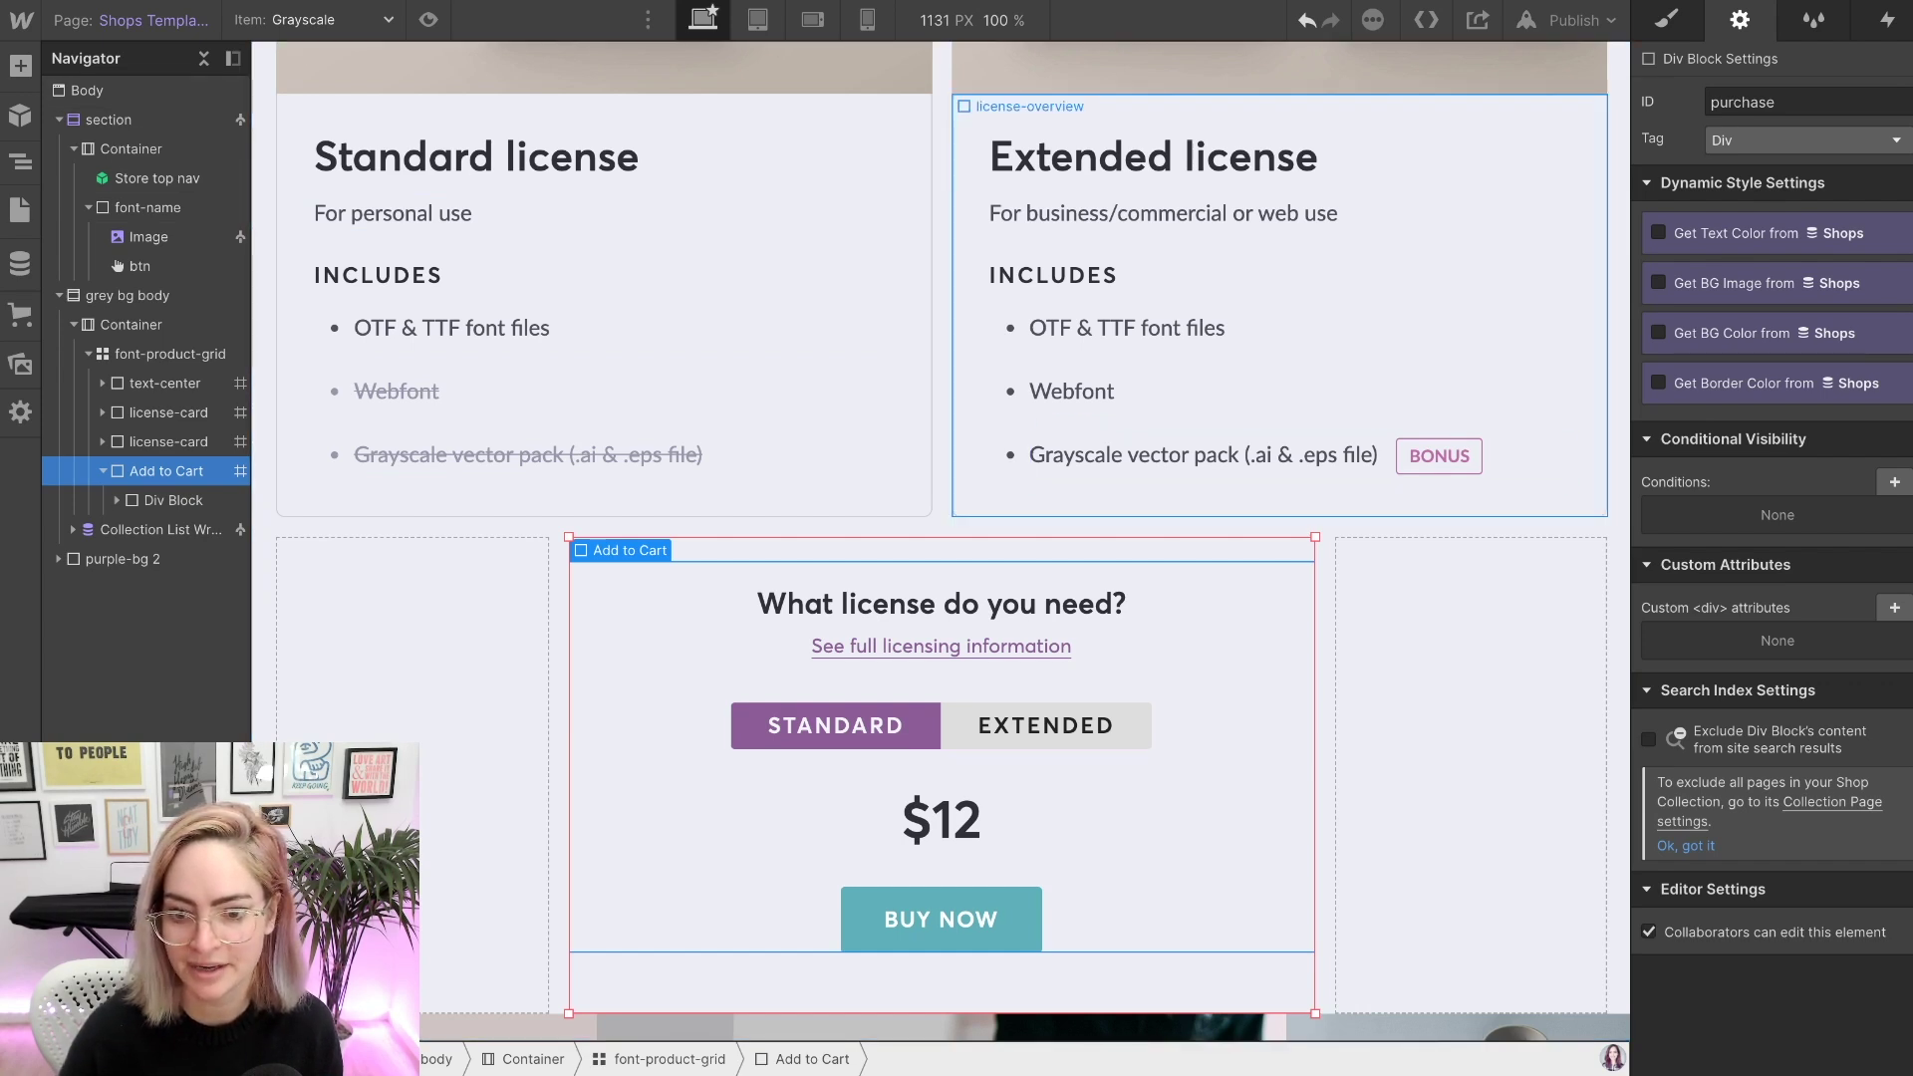
pyautogui.scroll(3, 1096, 398)
pyautogui.scroll(12, 997, 498)
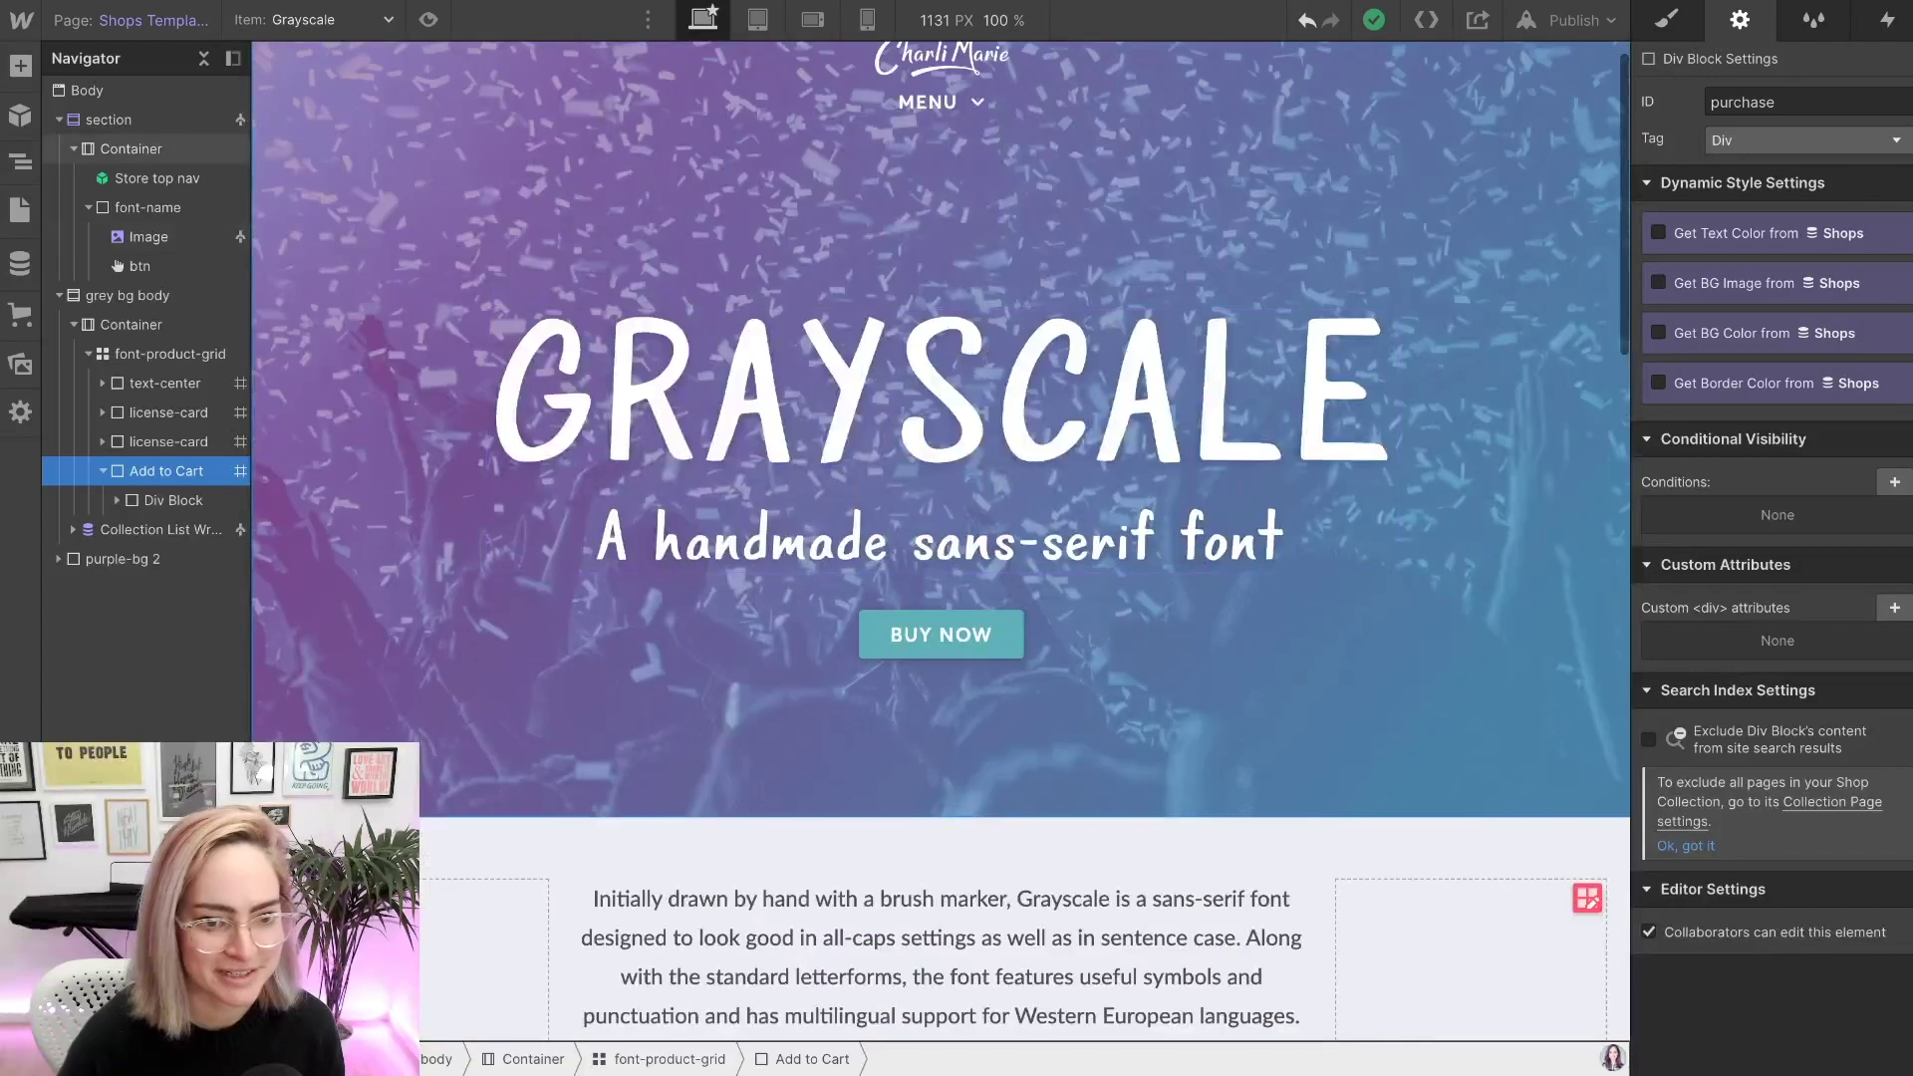
# - Link the hero's BUY NOW button to the purchase page section and publish the site
pyautogui.click(942, 635)
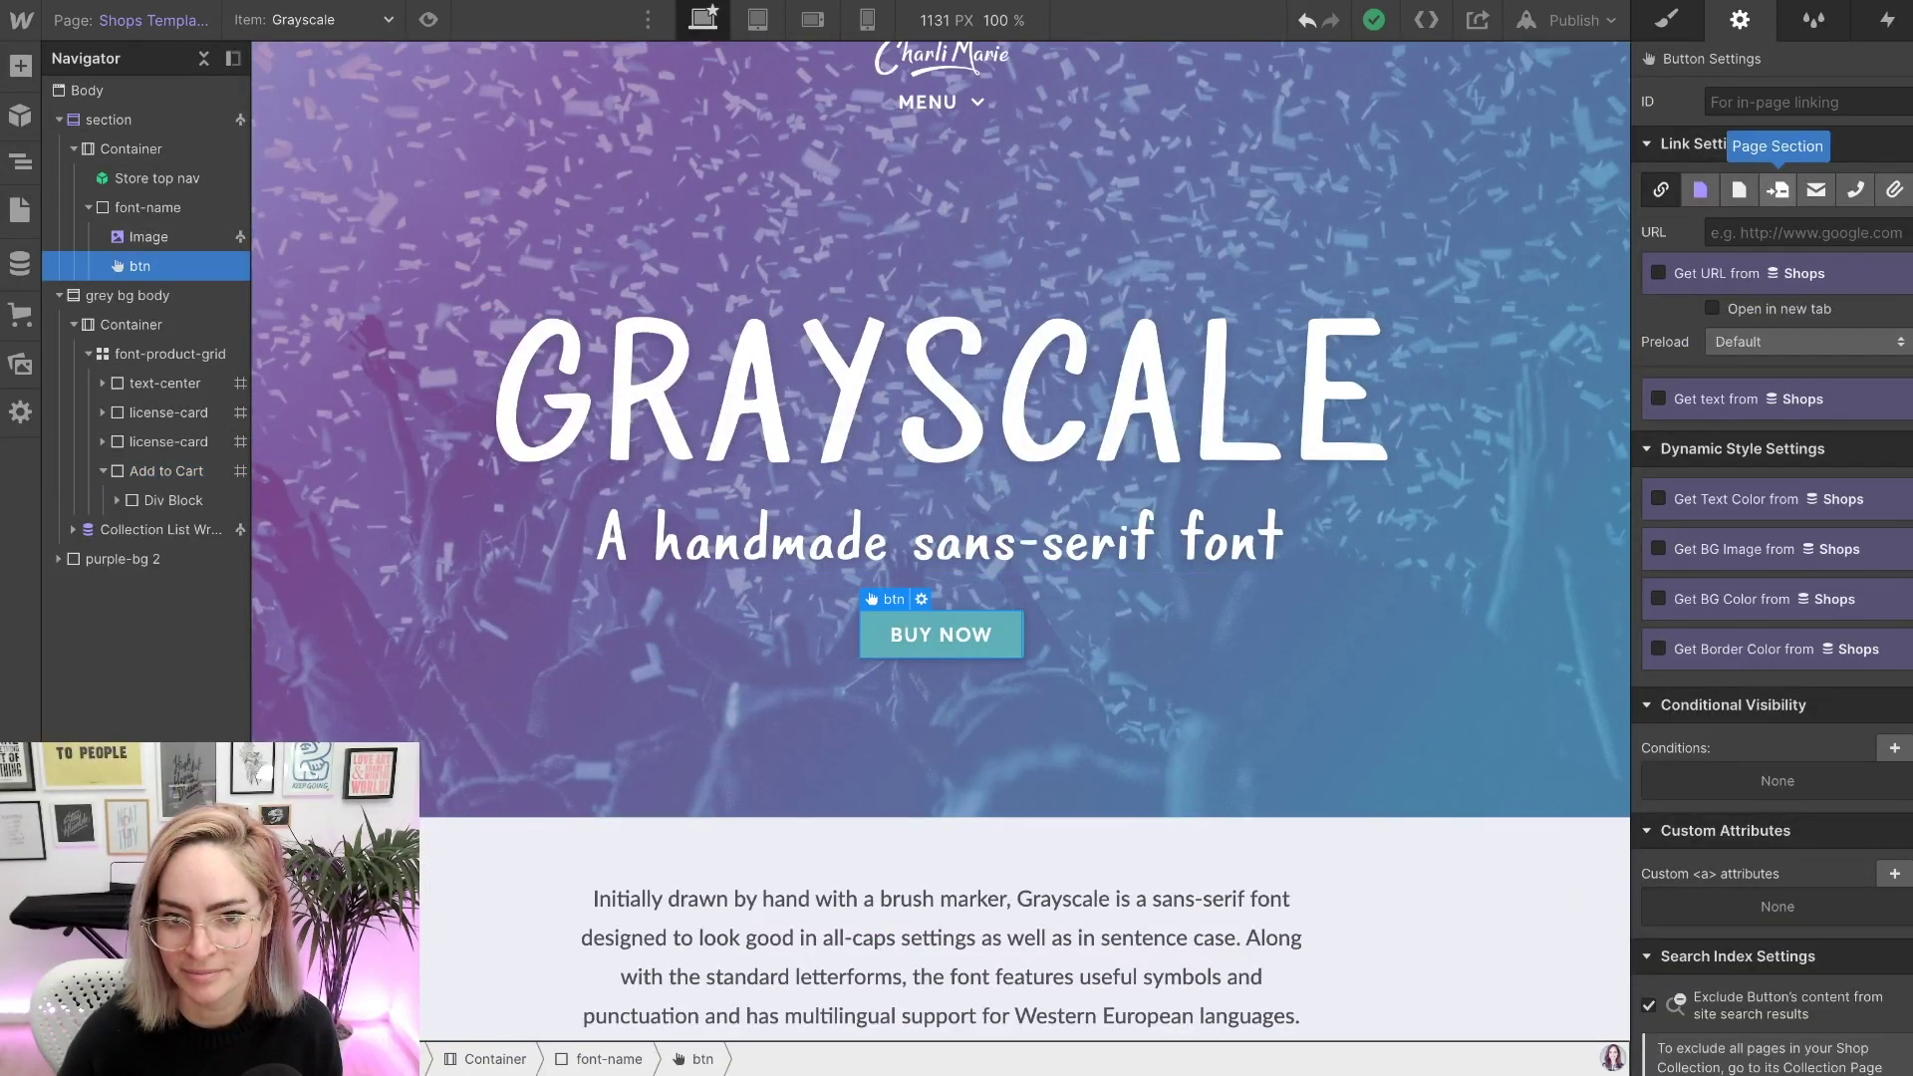
pyautogui.click(1777, 189)
pyautogui.click(1803, 232)
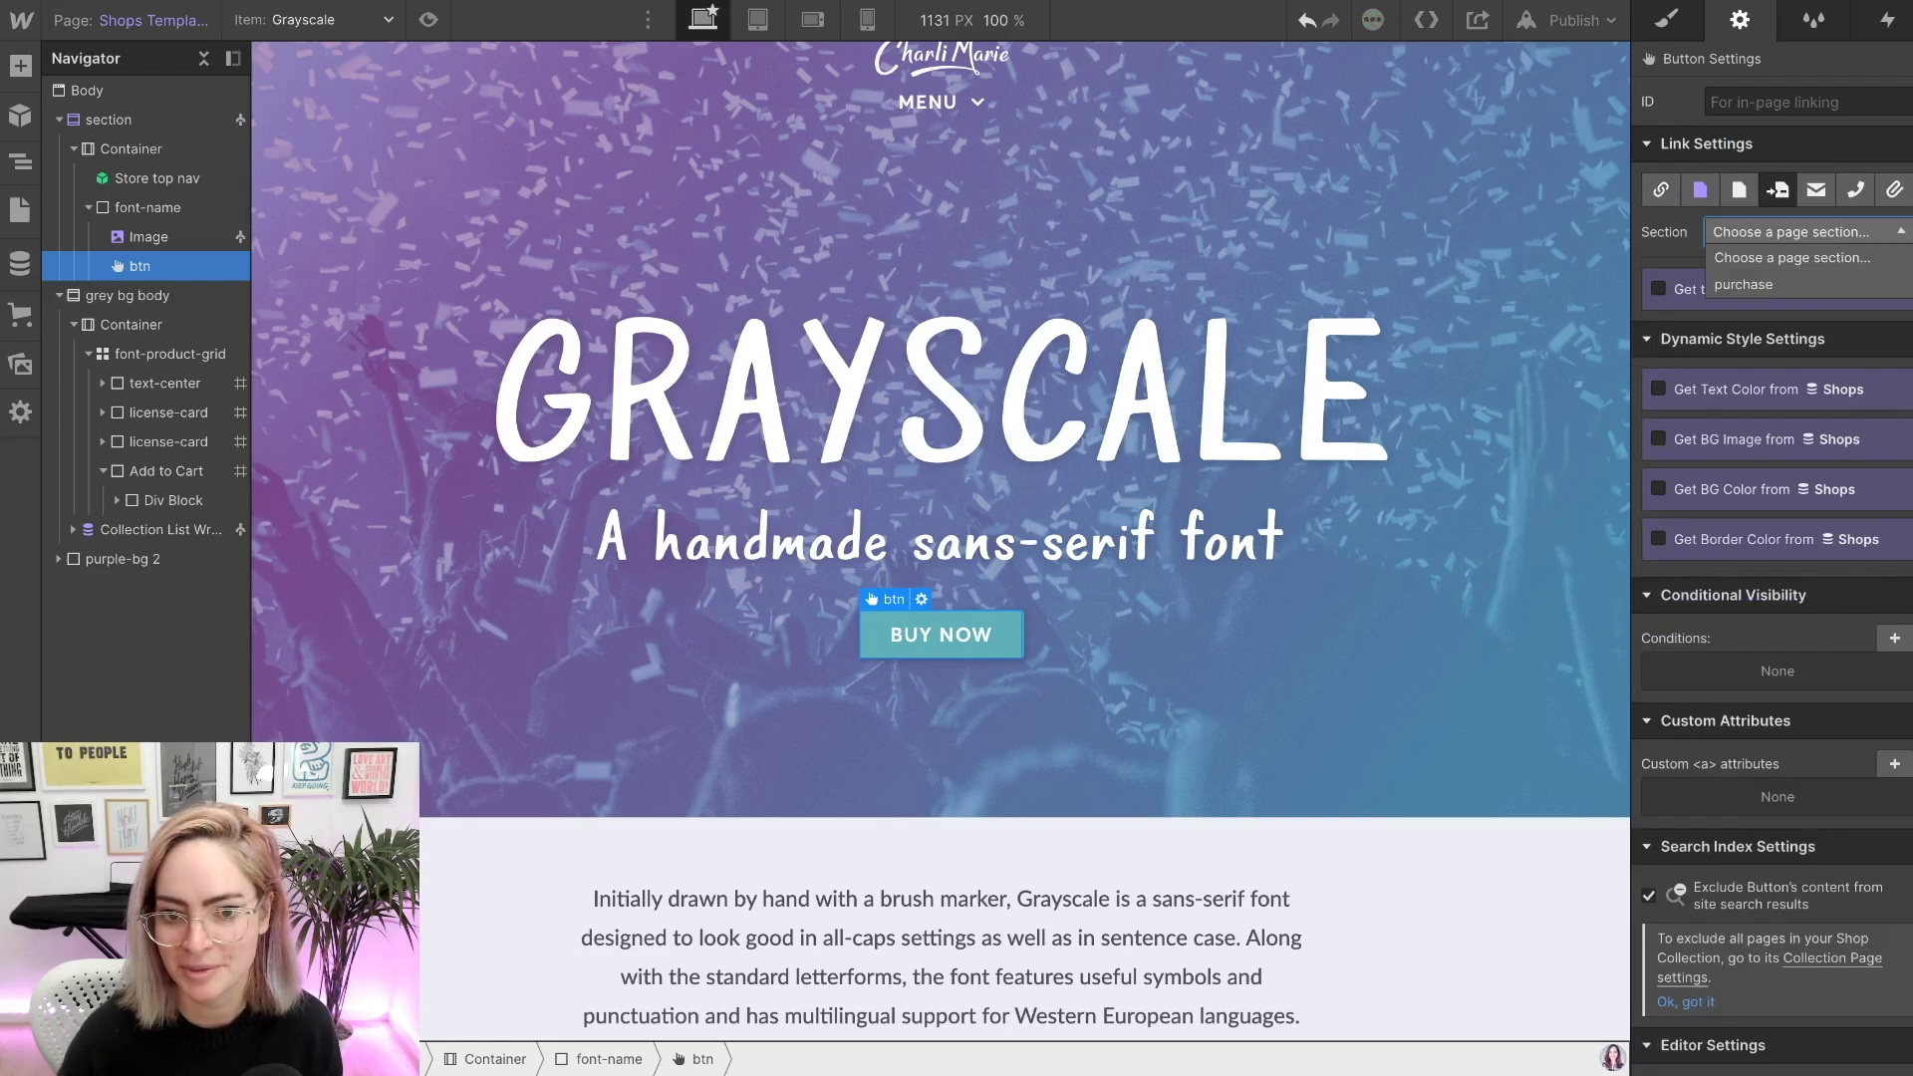
pyautogui.click(1744, 284)
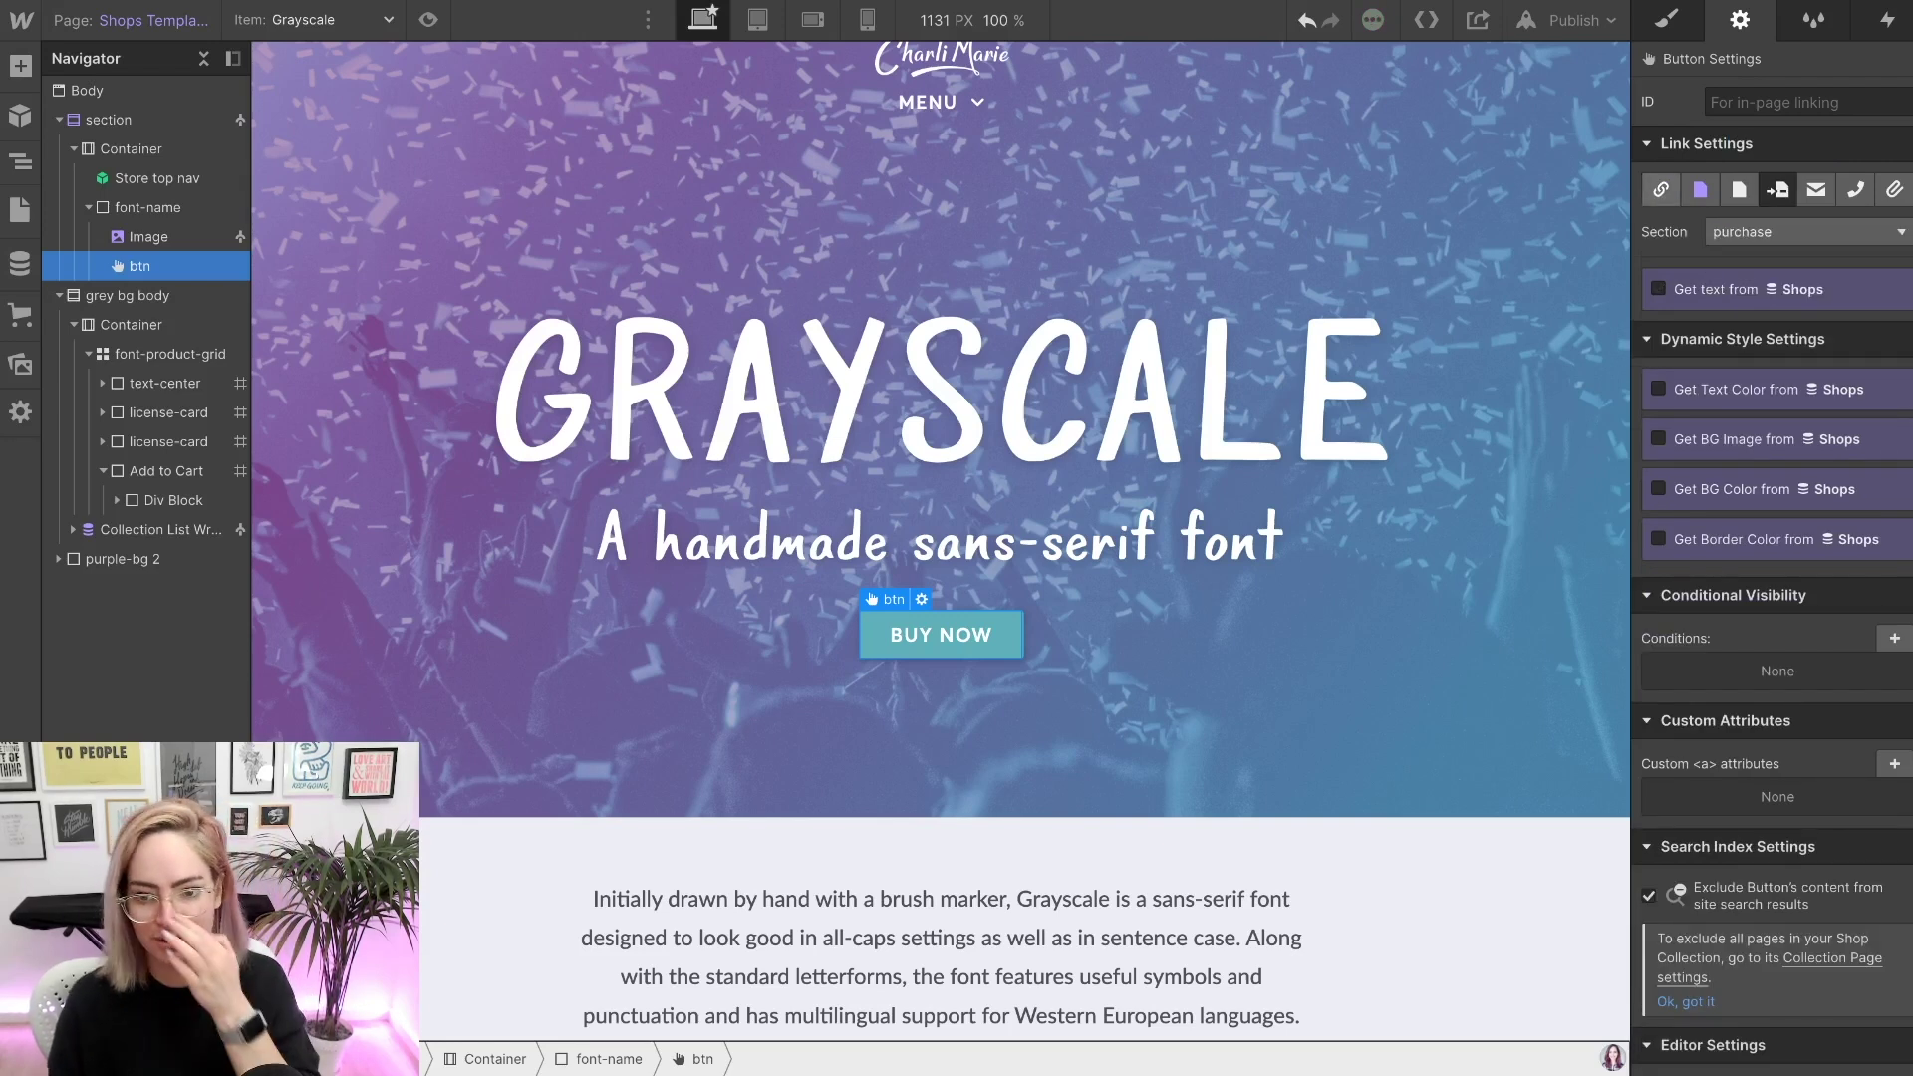
pyautogui.click(1574, 20)
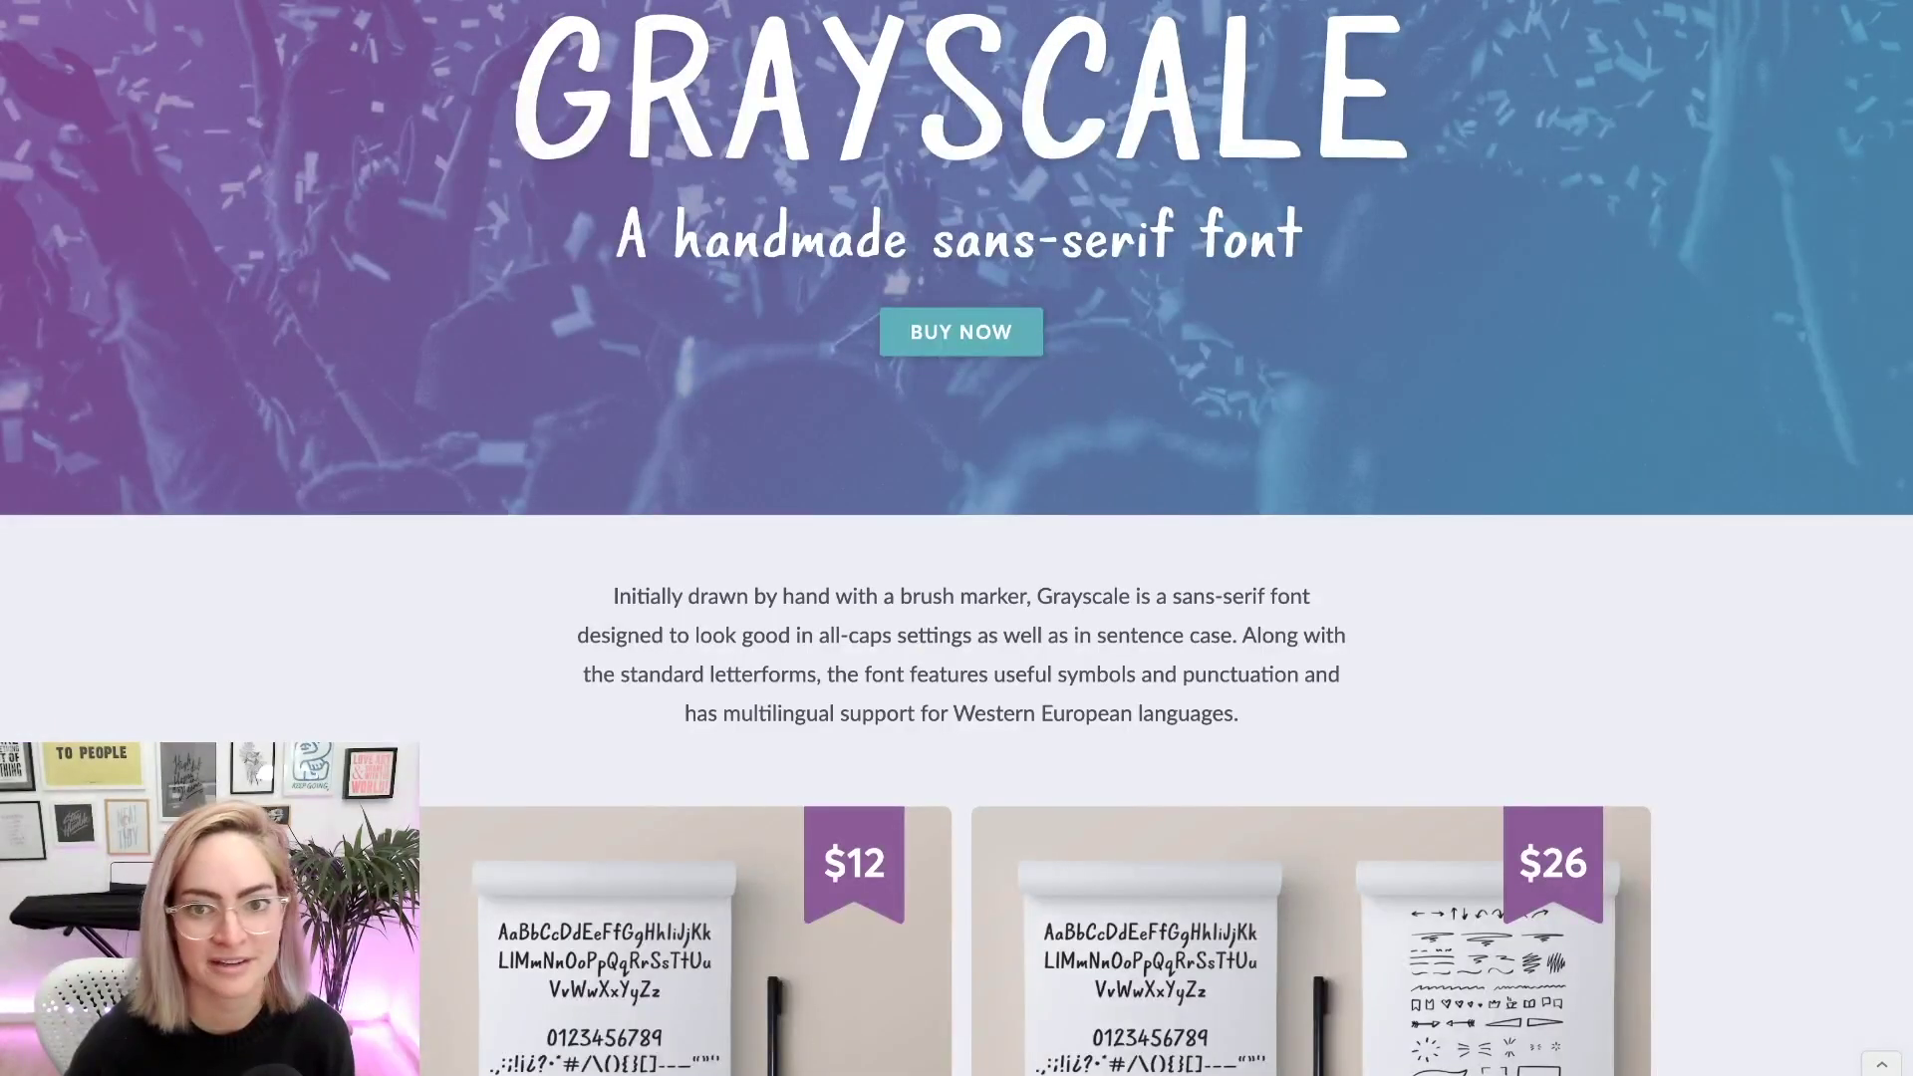
# - Review the published Grayscale page and follow the Extended license's BUY NOW button through to its ConvertKit checkout
pyautogui.scroll(3, 956, 538)
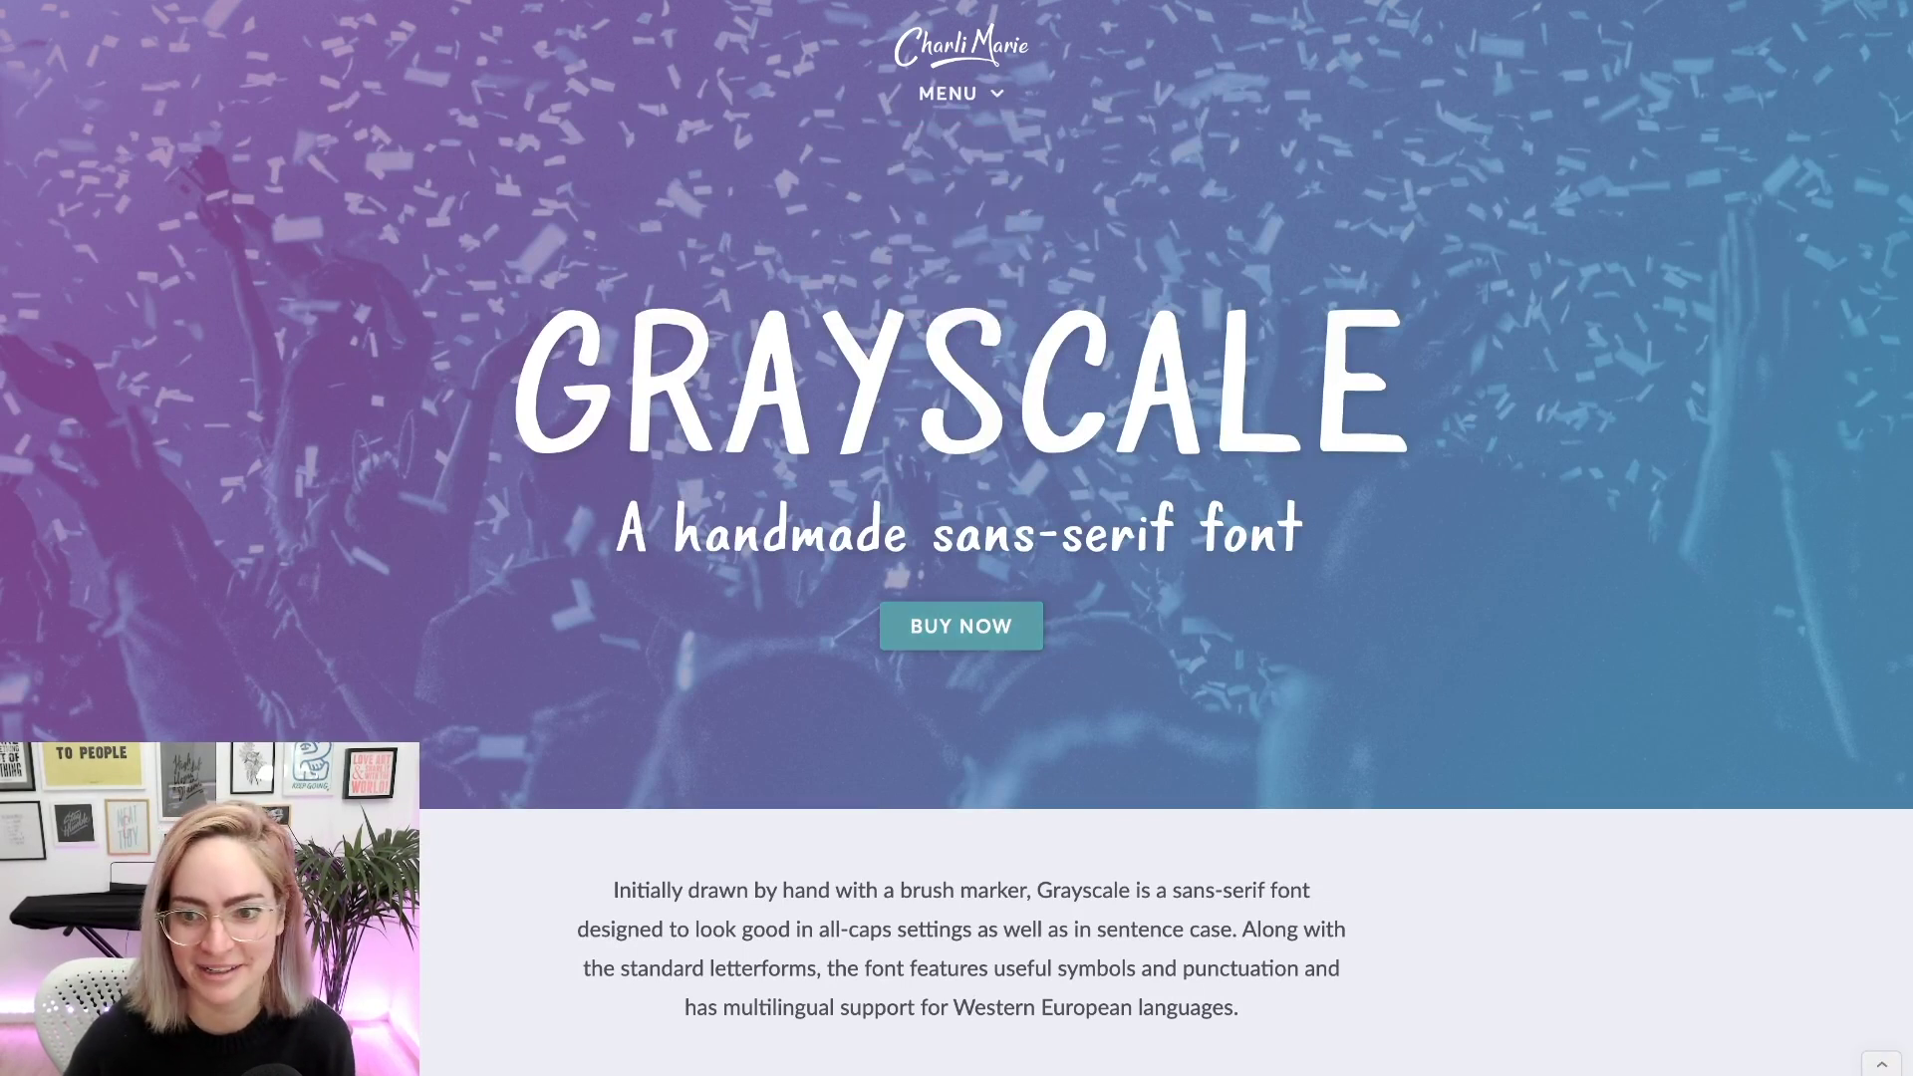
pyautogui.scroll(-15, 956, 538)
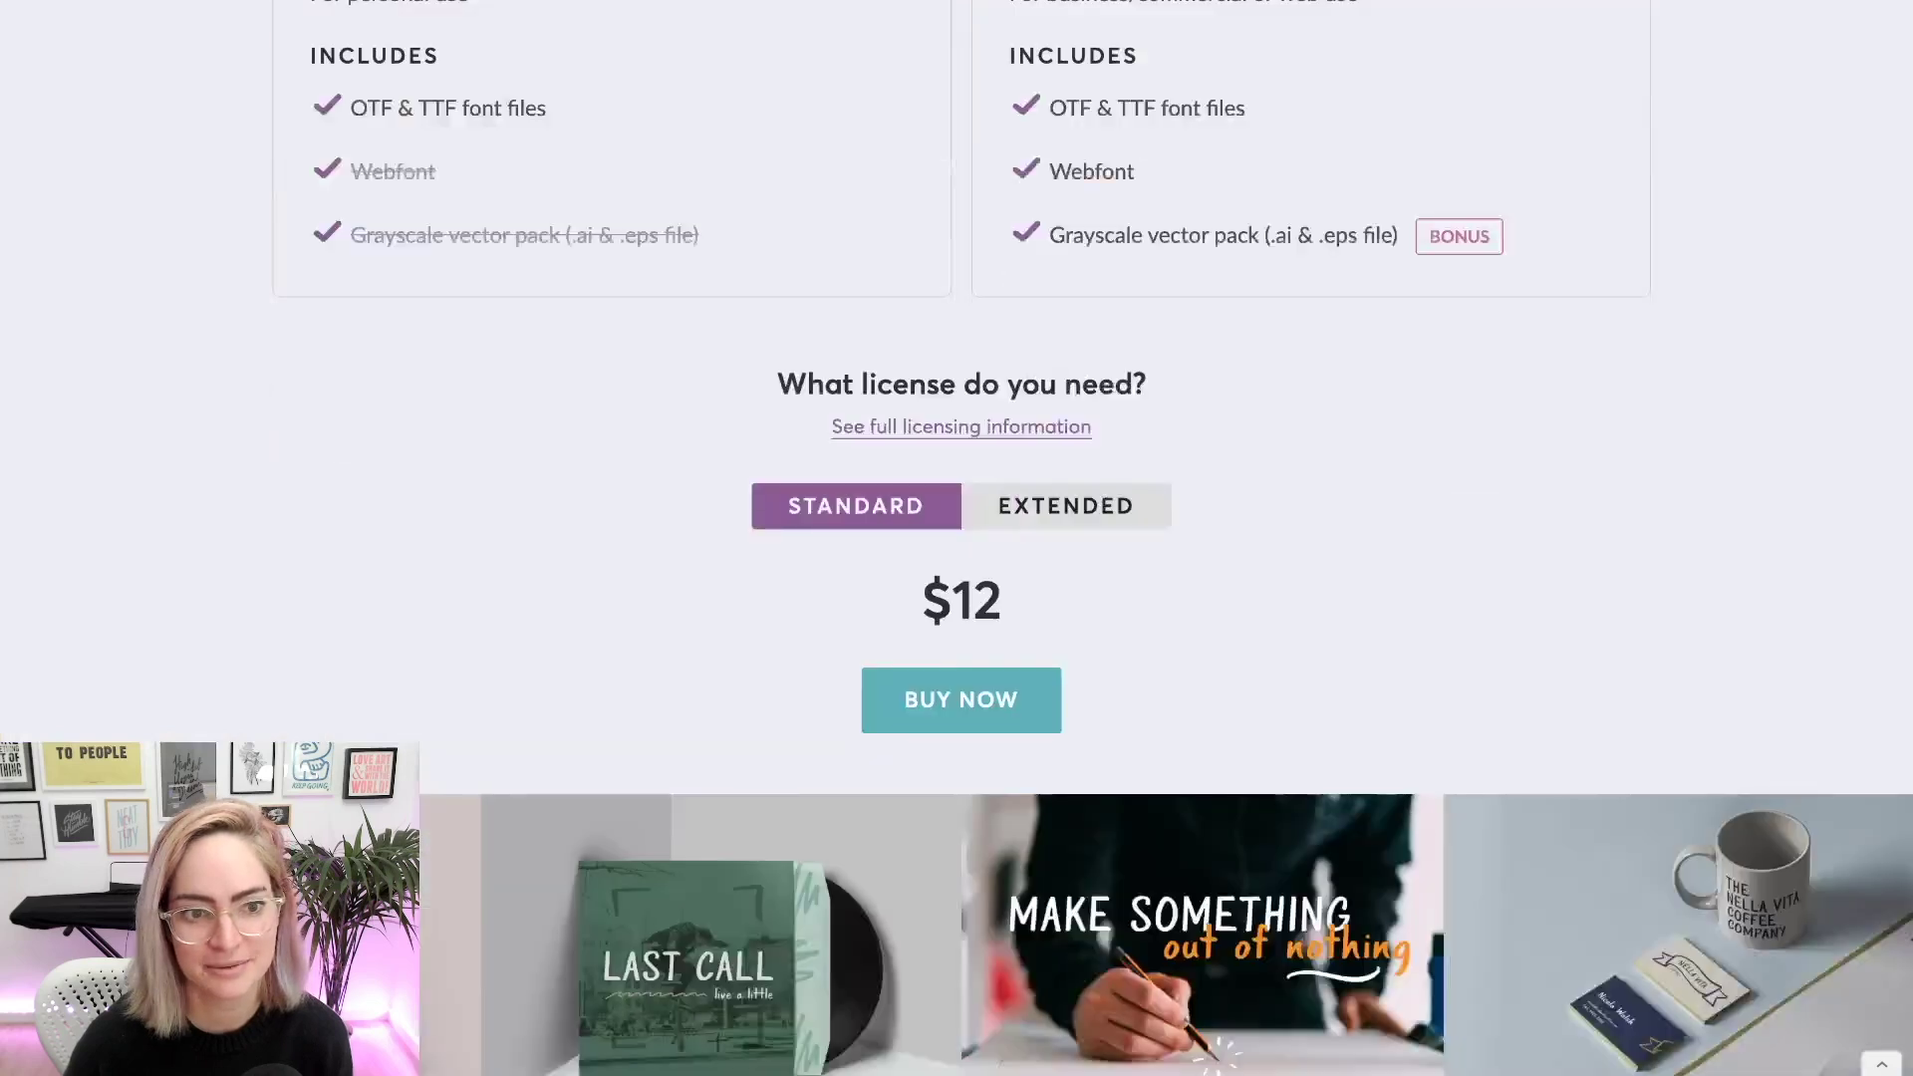
pyautogui.click(1065, 165)
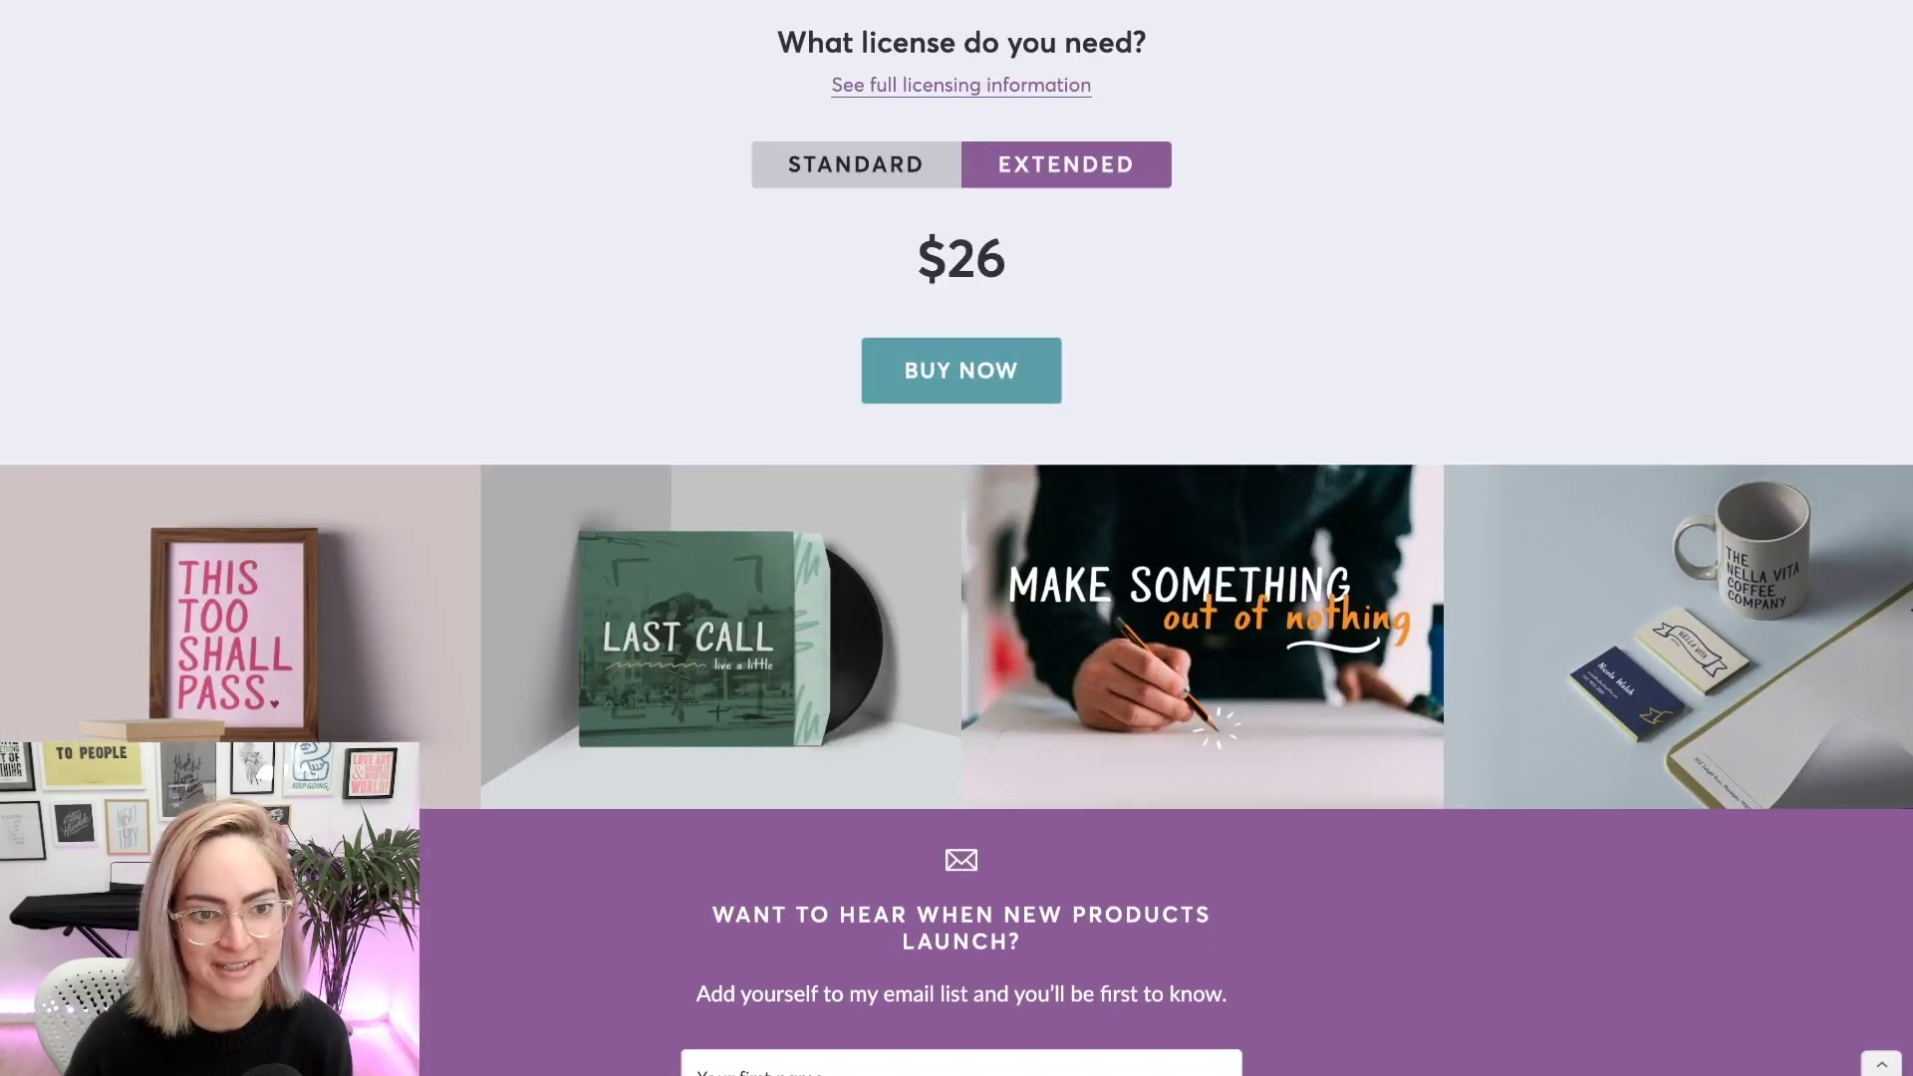
pyautogui.click(961, 371)
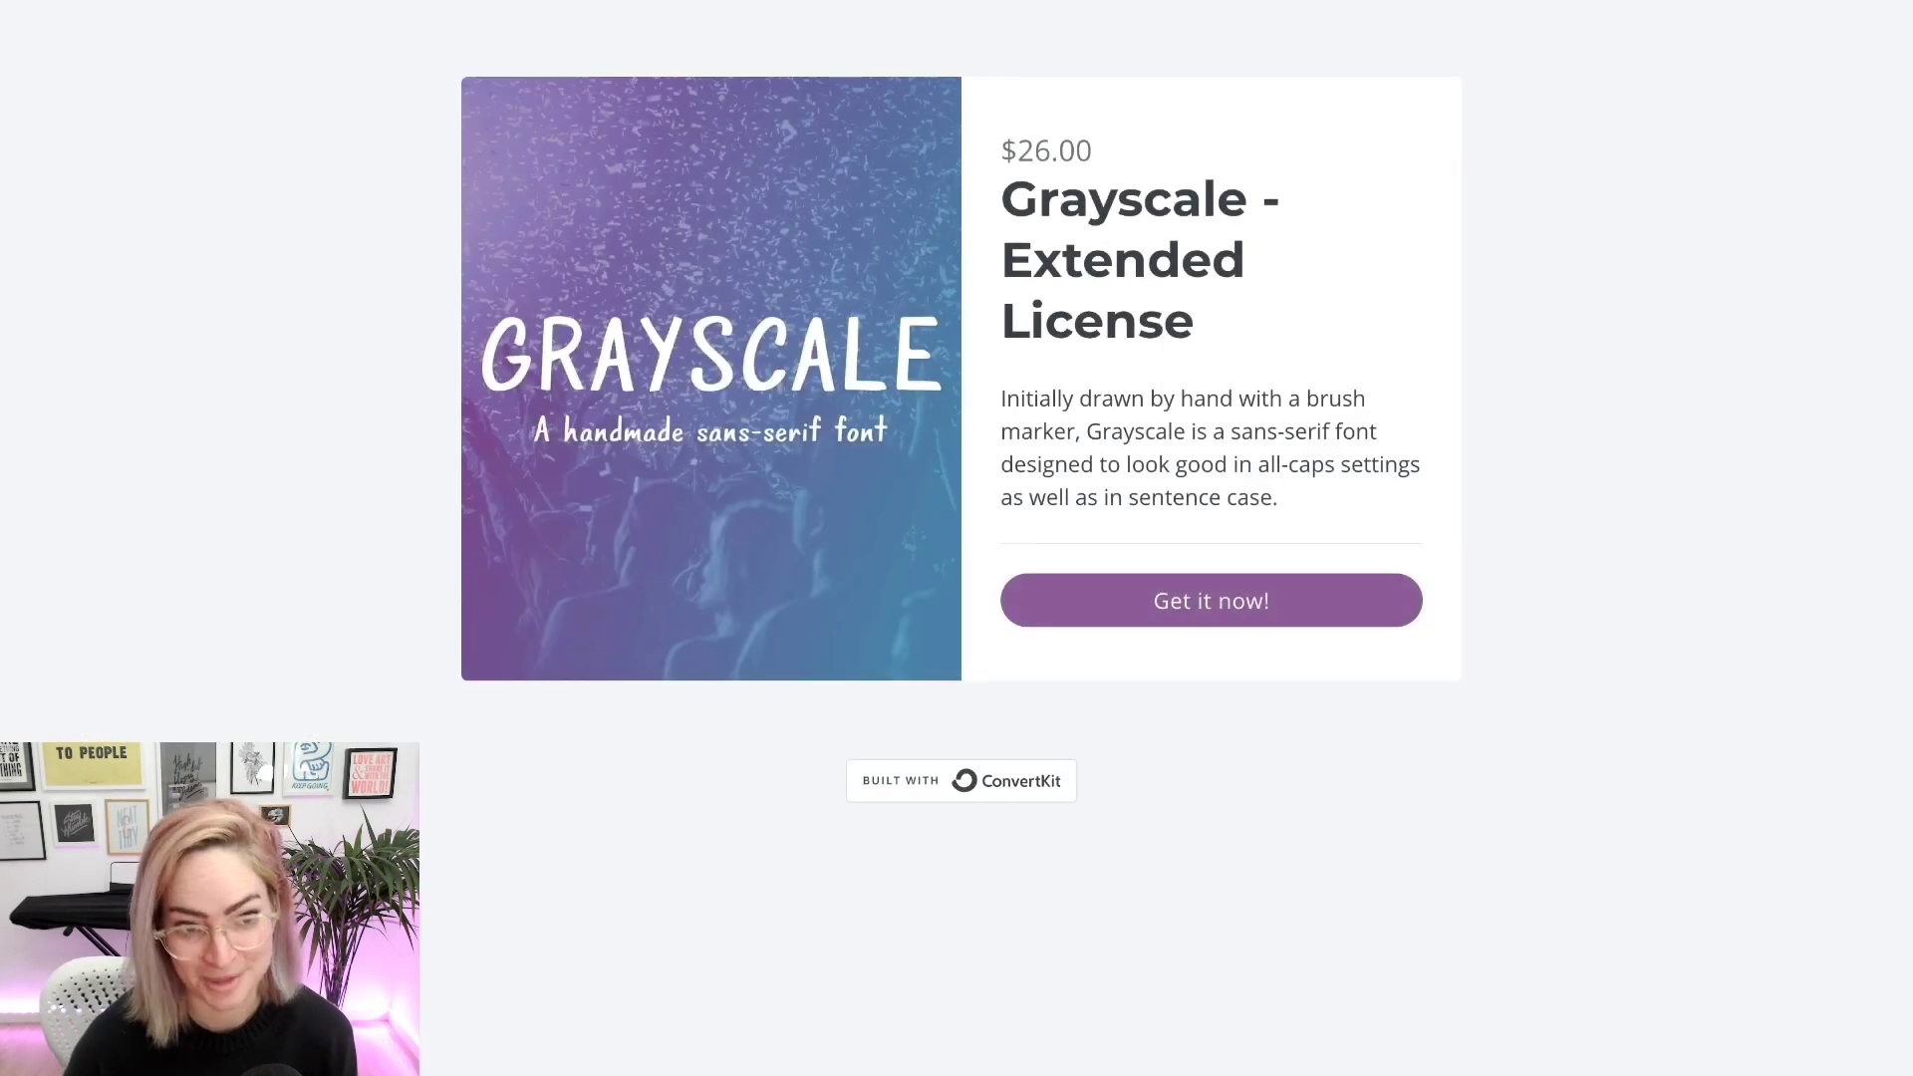
pyautogui.click(1211, 600)
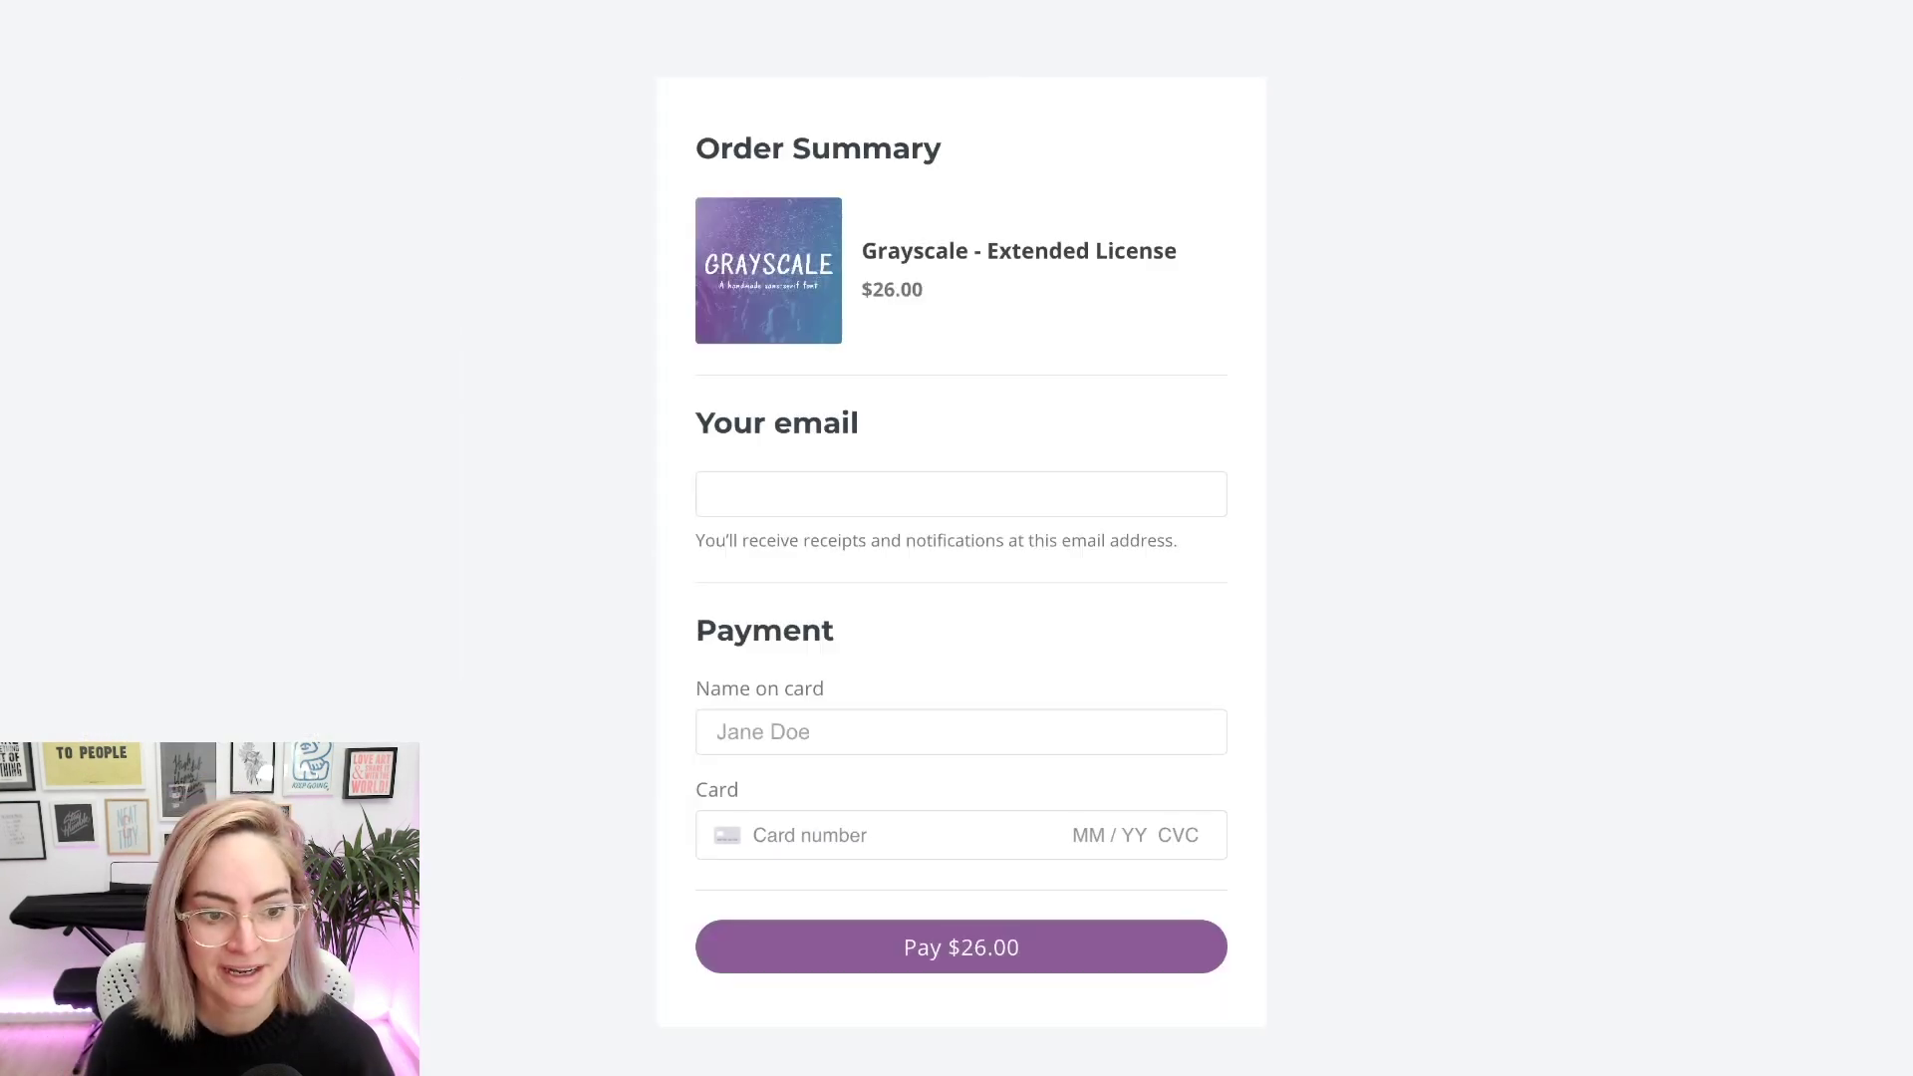
pyautogui.scroll(-1, 962, 862)
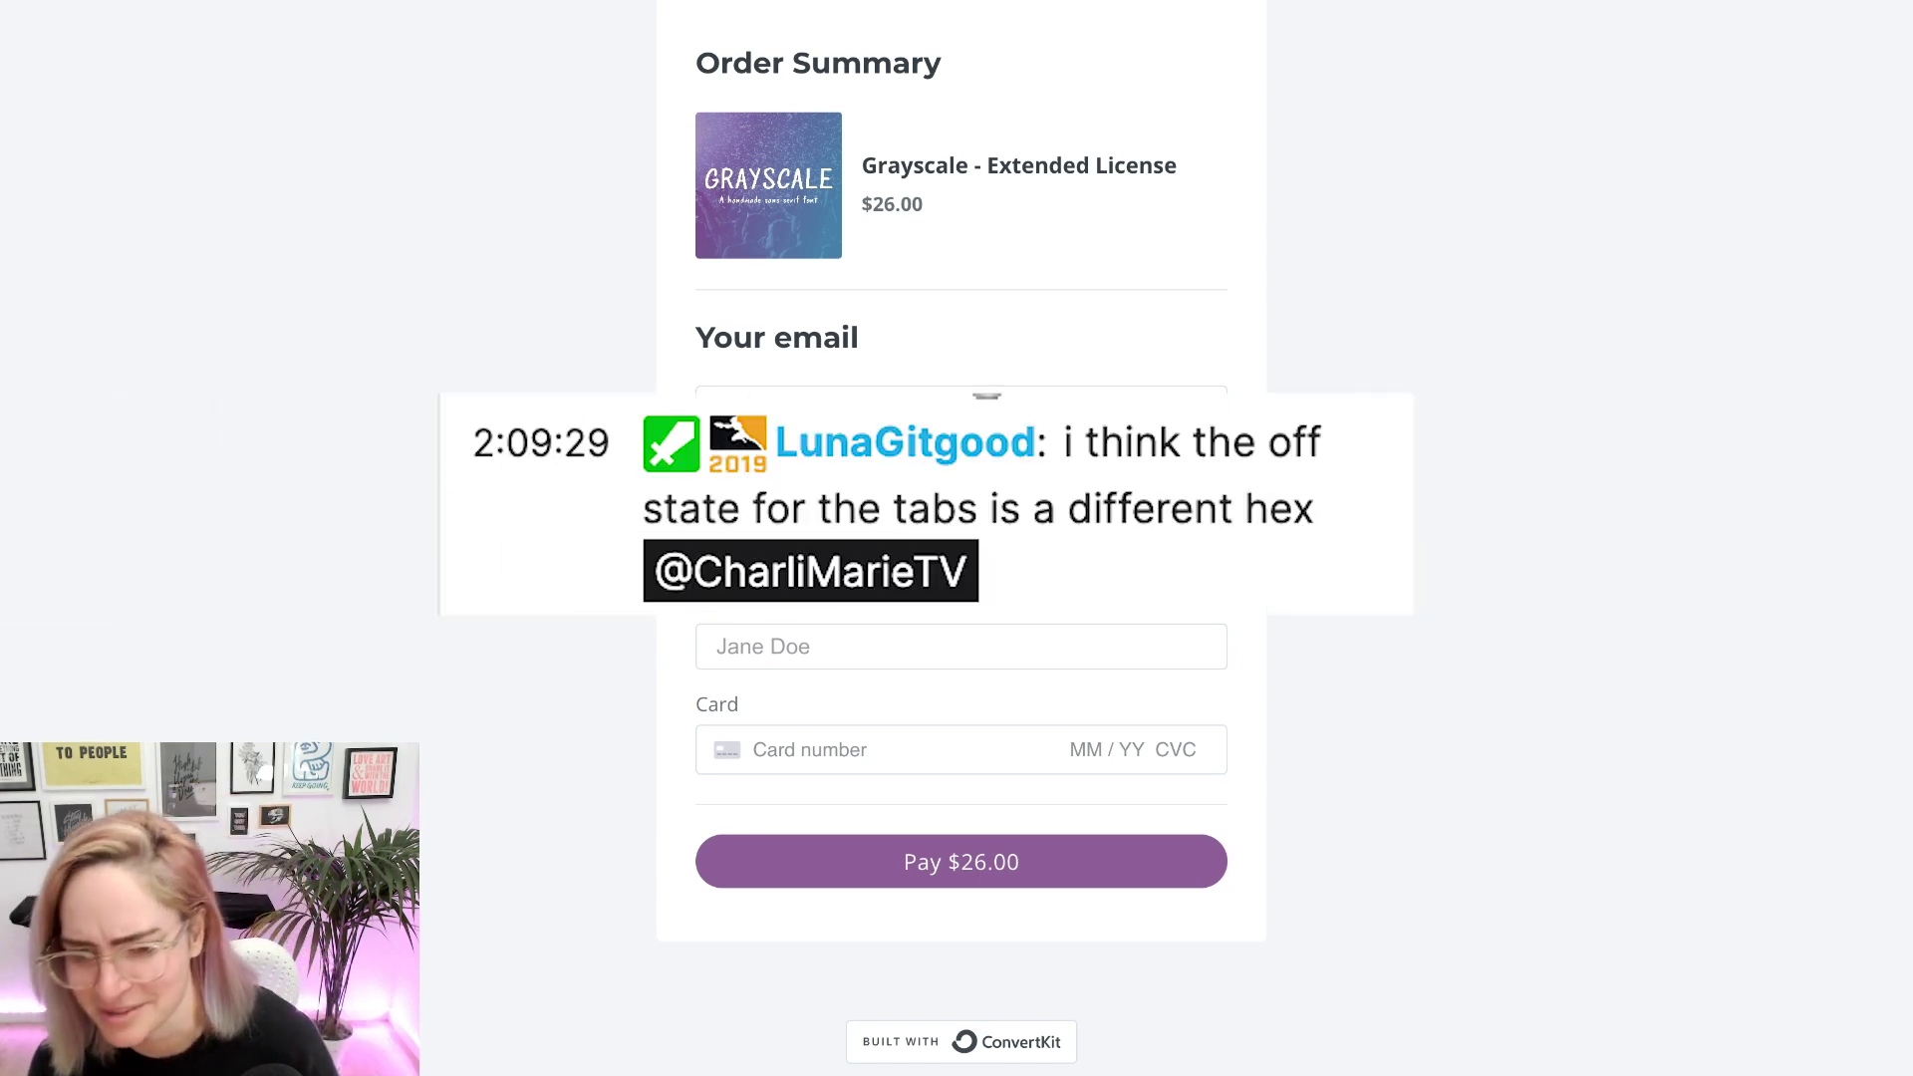
# - Return to the shop page and switch between the Extended and Standard tabs to compare their inactive colours
pyautogui.press('Escape')
pyautogui.click(1066, 215)
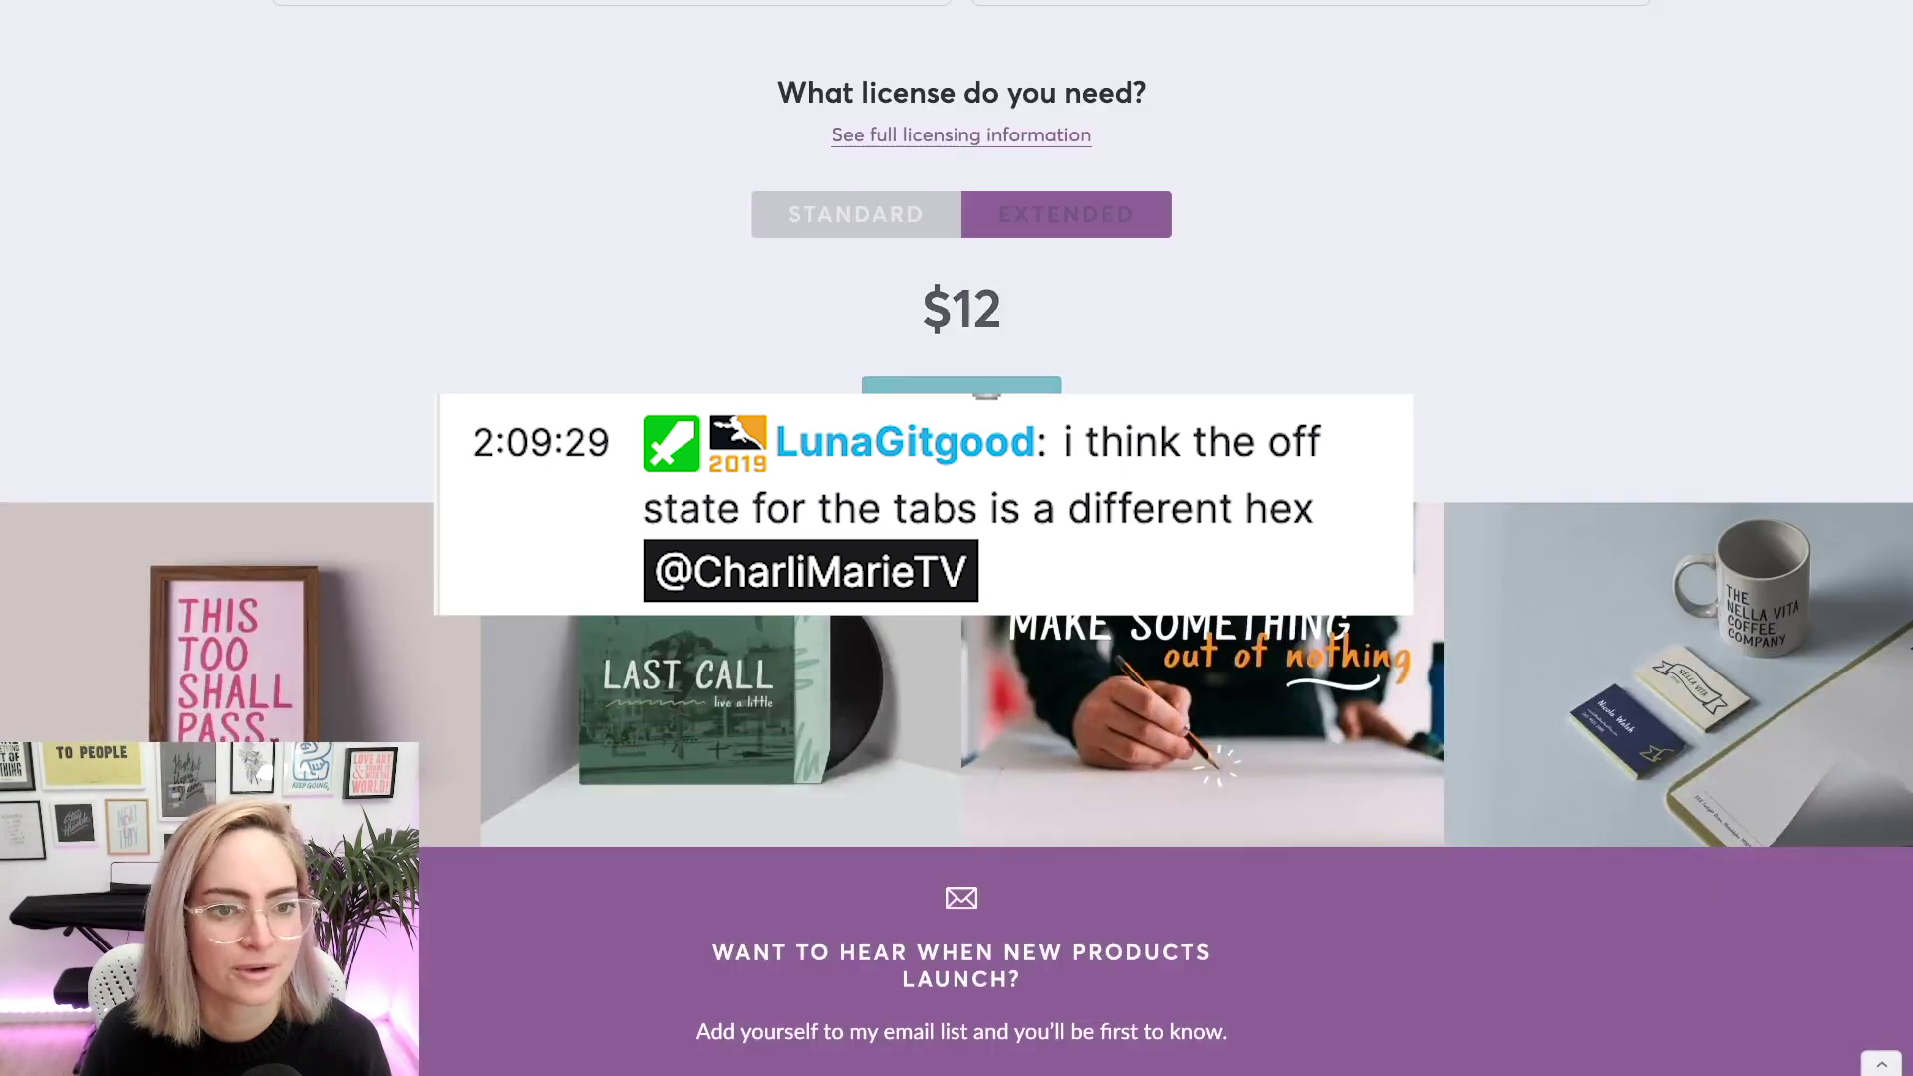
pyautogui.click(856, 215)
pyautogui.hotkey('ctrl', 'Tab')
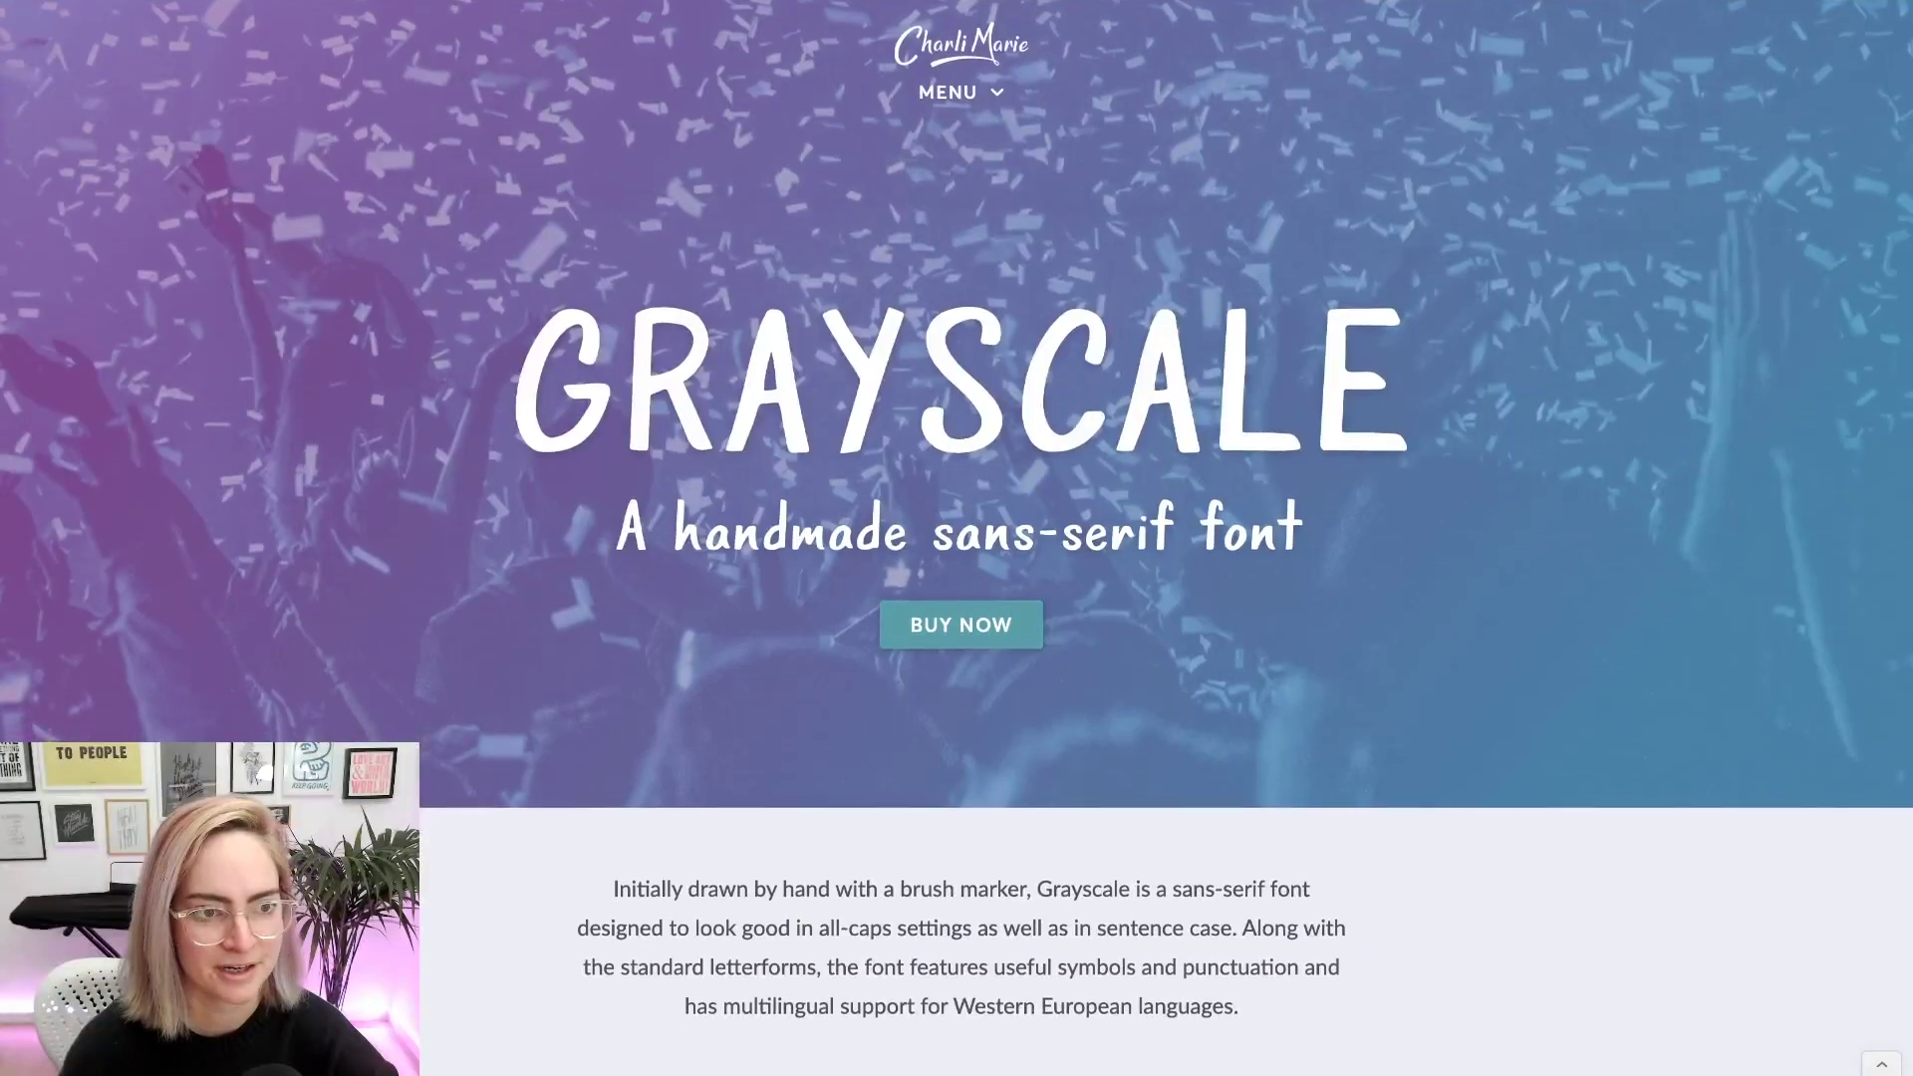
# - Recheck the license tabs on the published page by switching to Extended and back to Standard
pyautogui.scroll(-5, 957, 538)
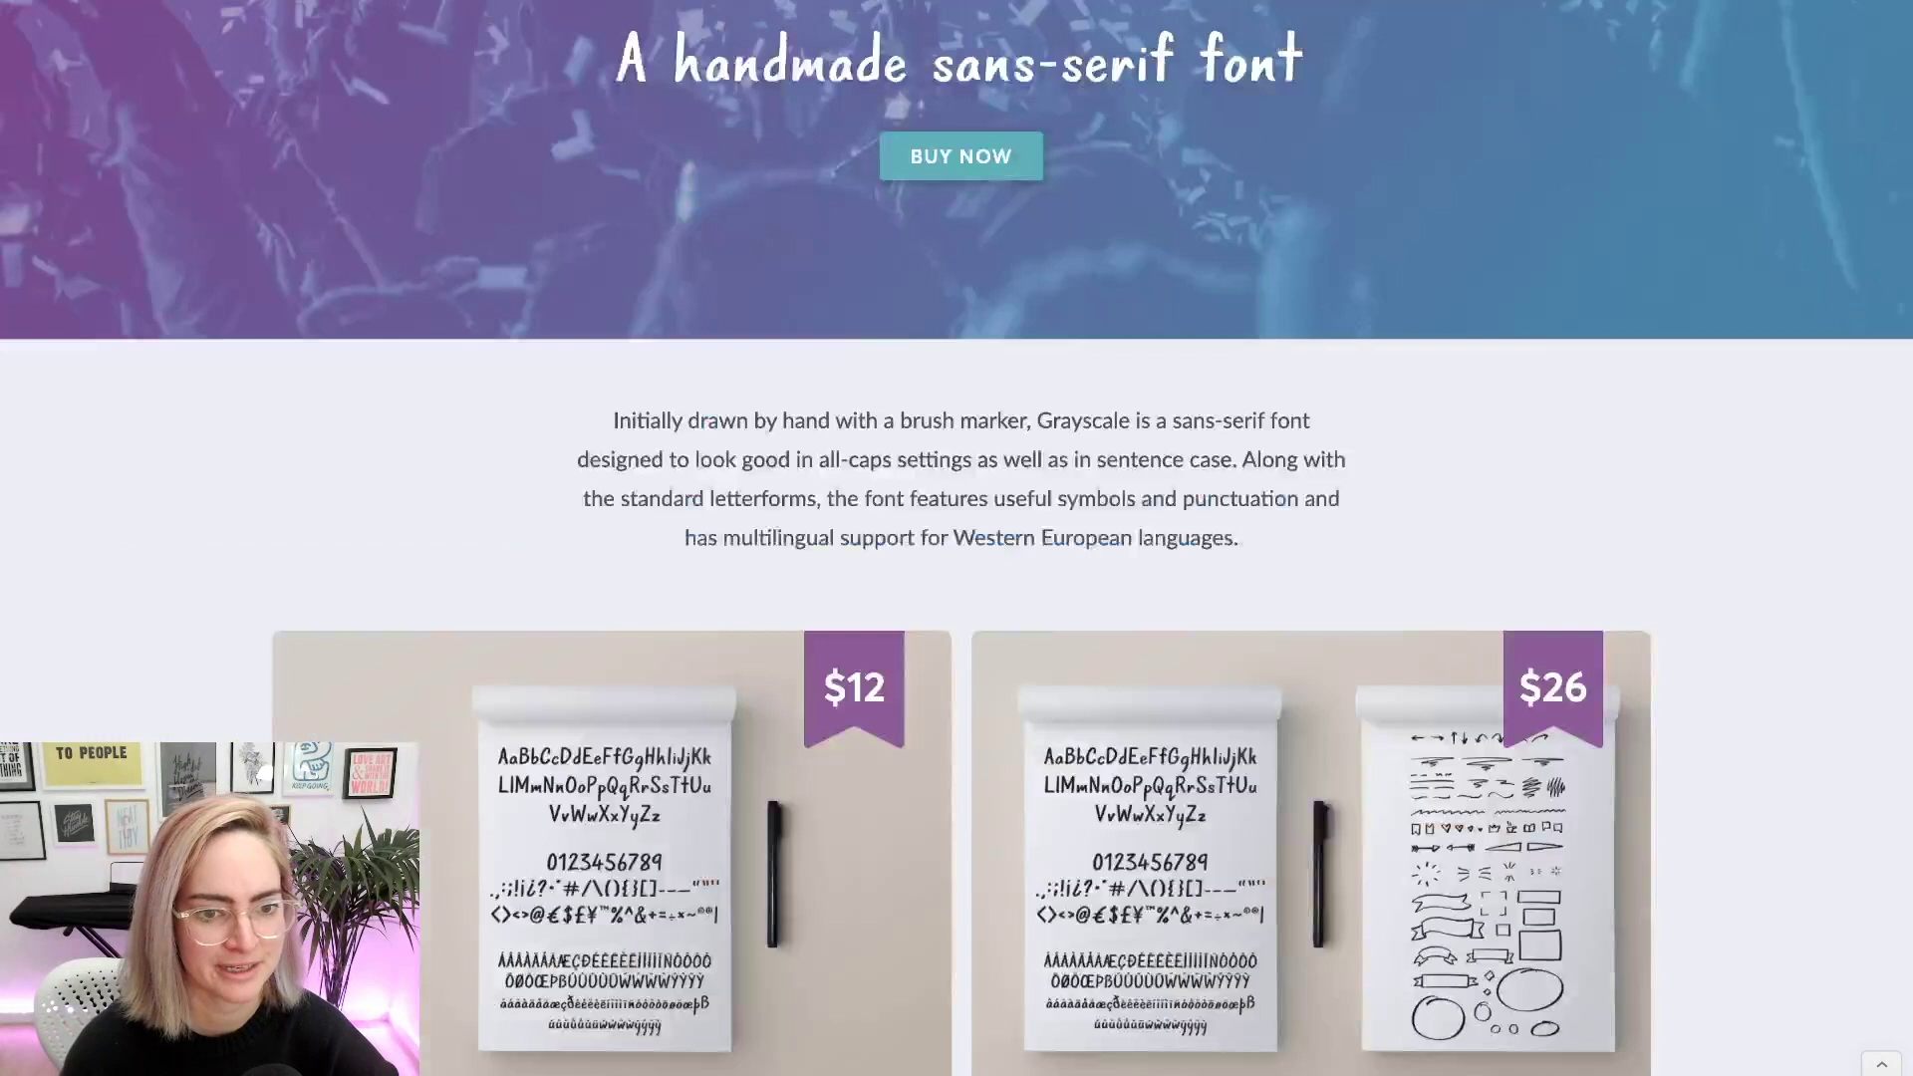
pyautogui.scroll(-15, 956, 538)
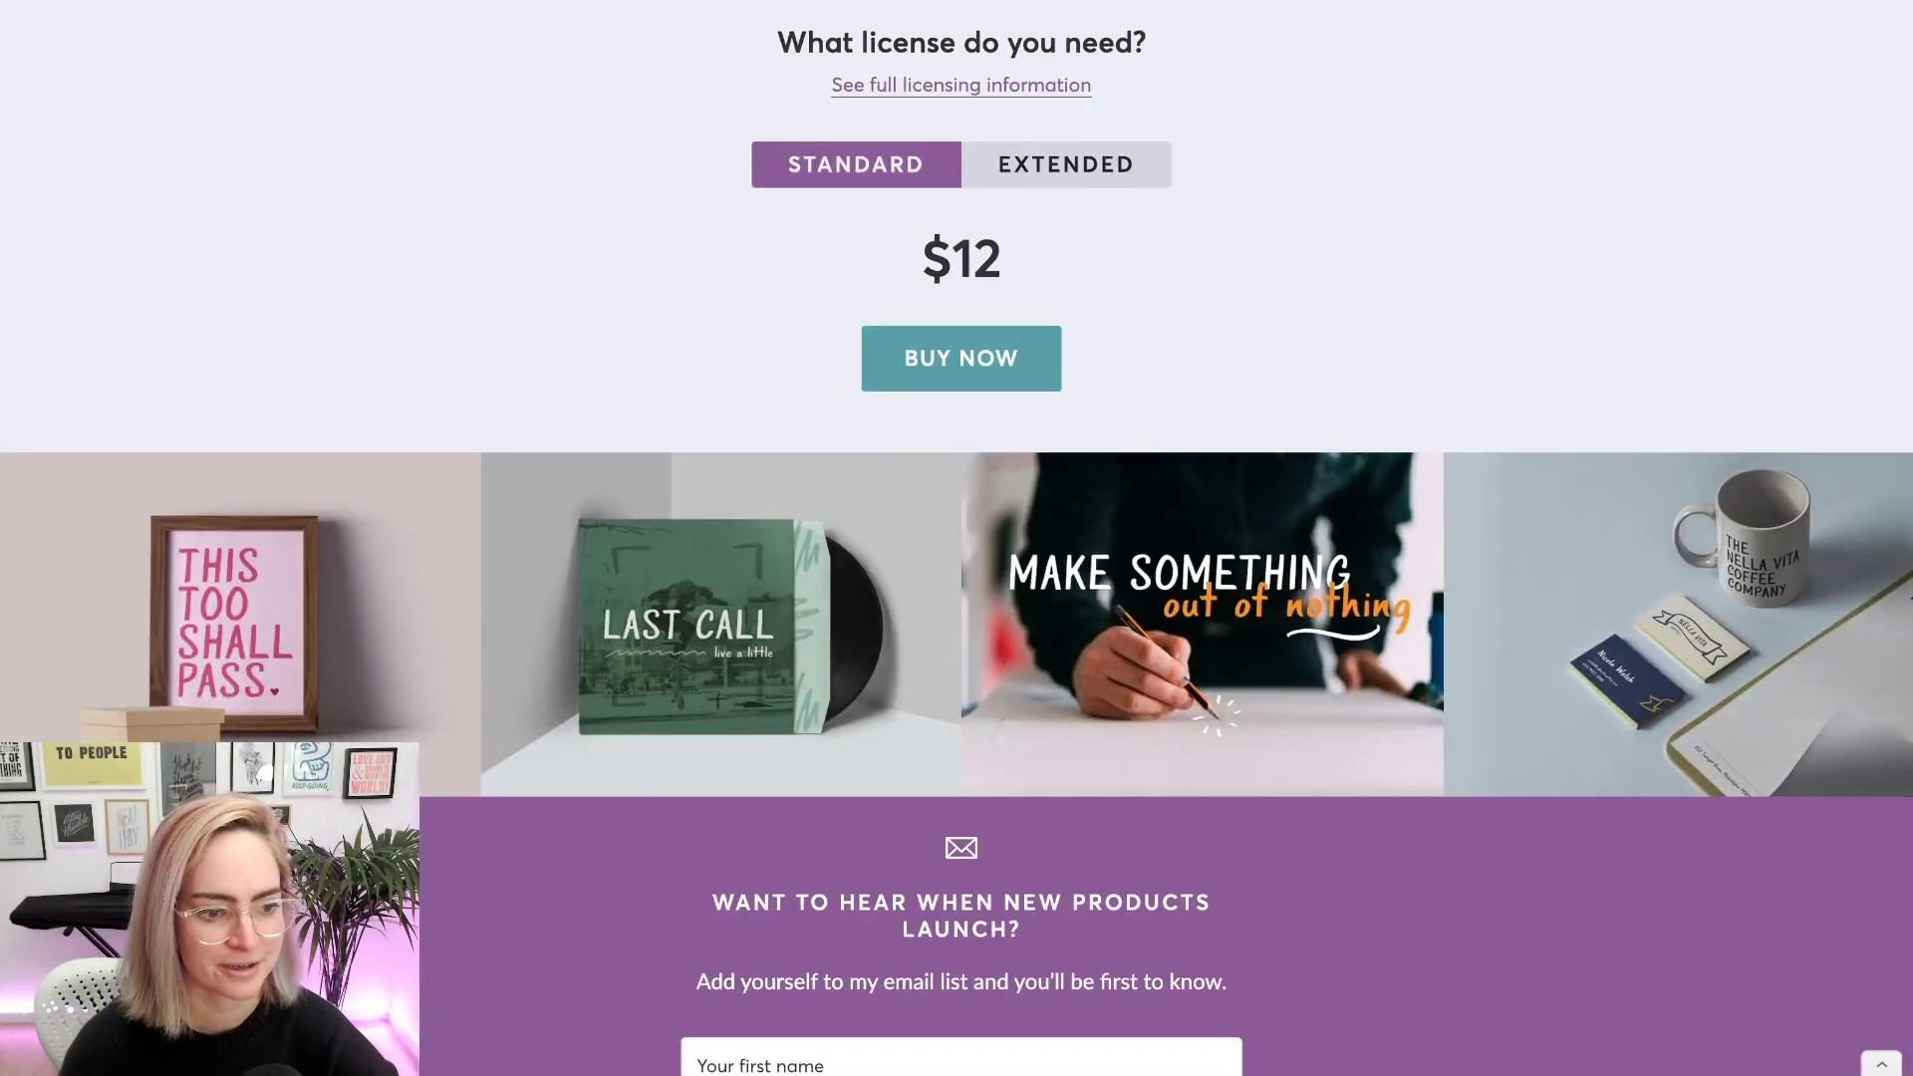
pyautogui.click(1066, 164)
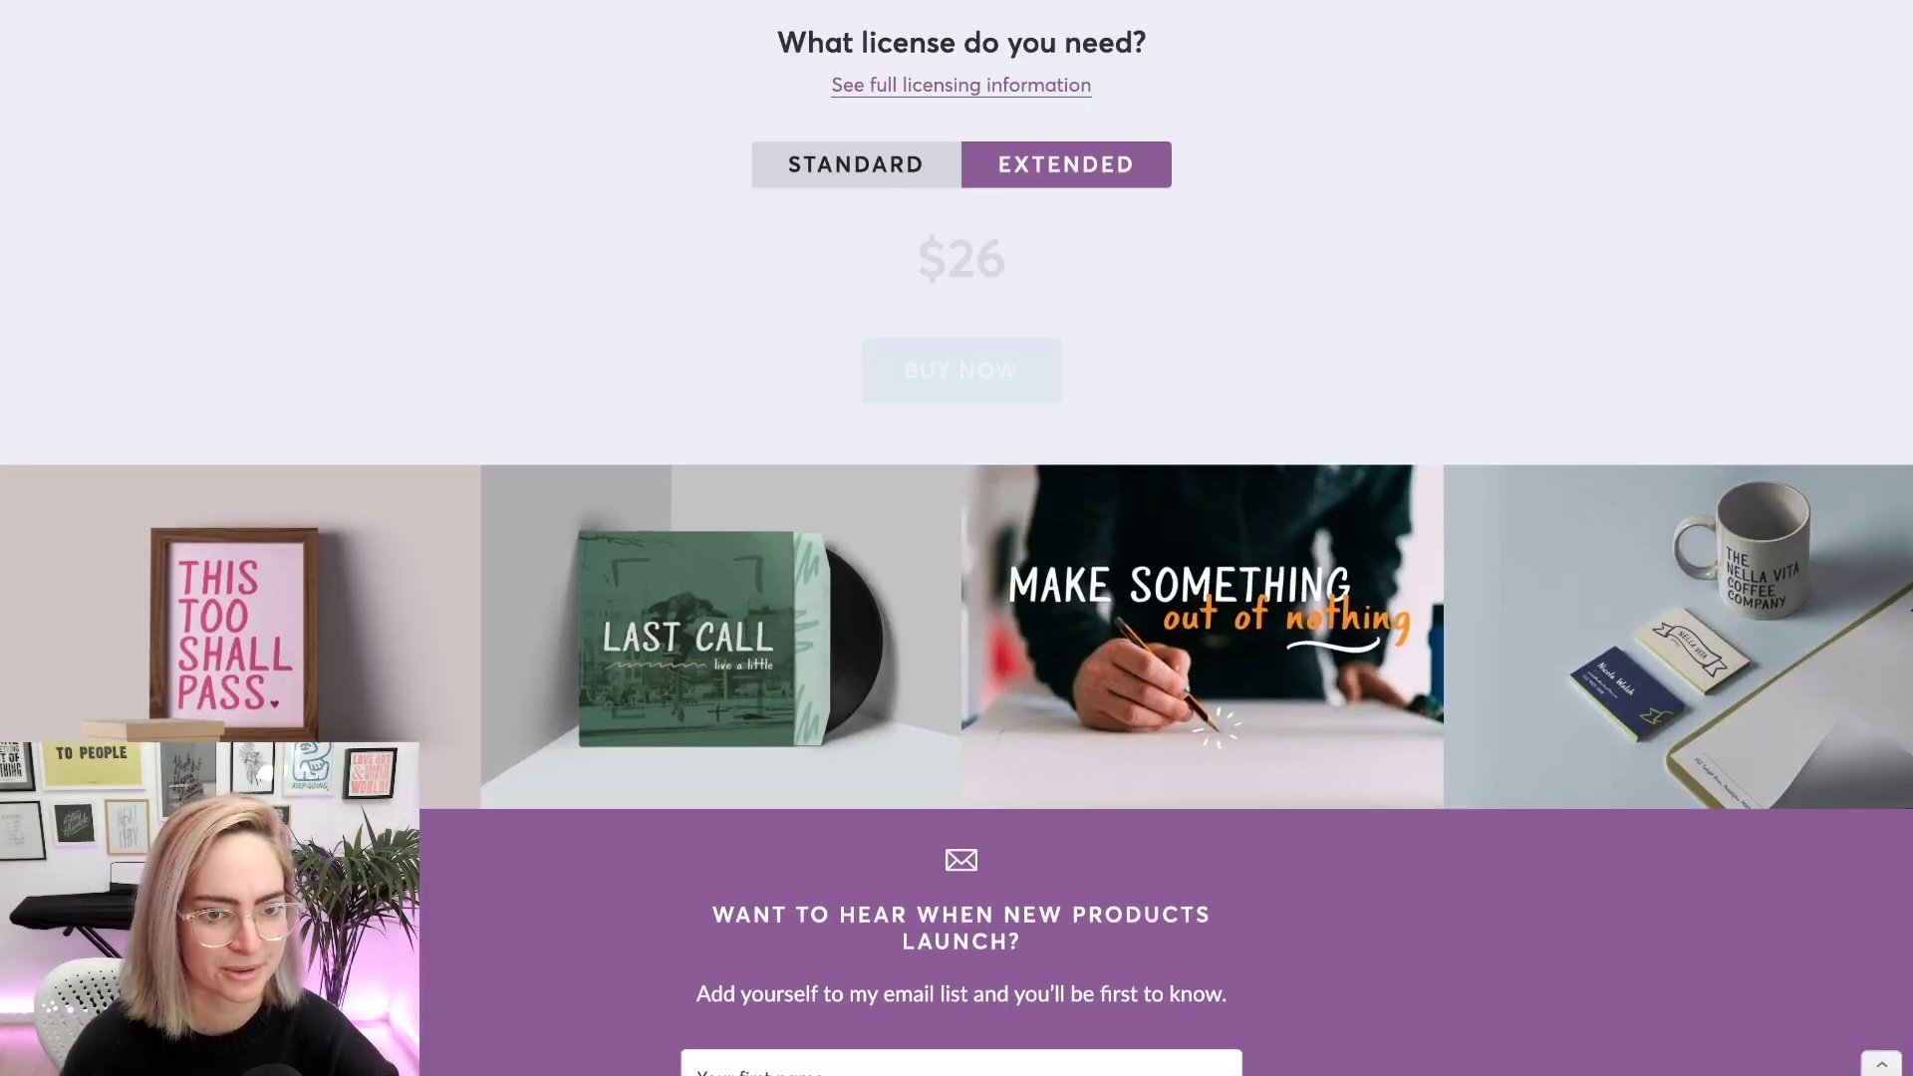
pyautogui.click(856, 165)
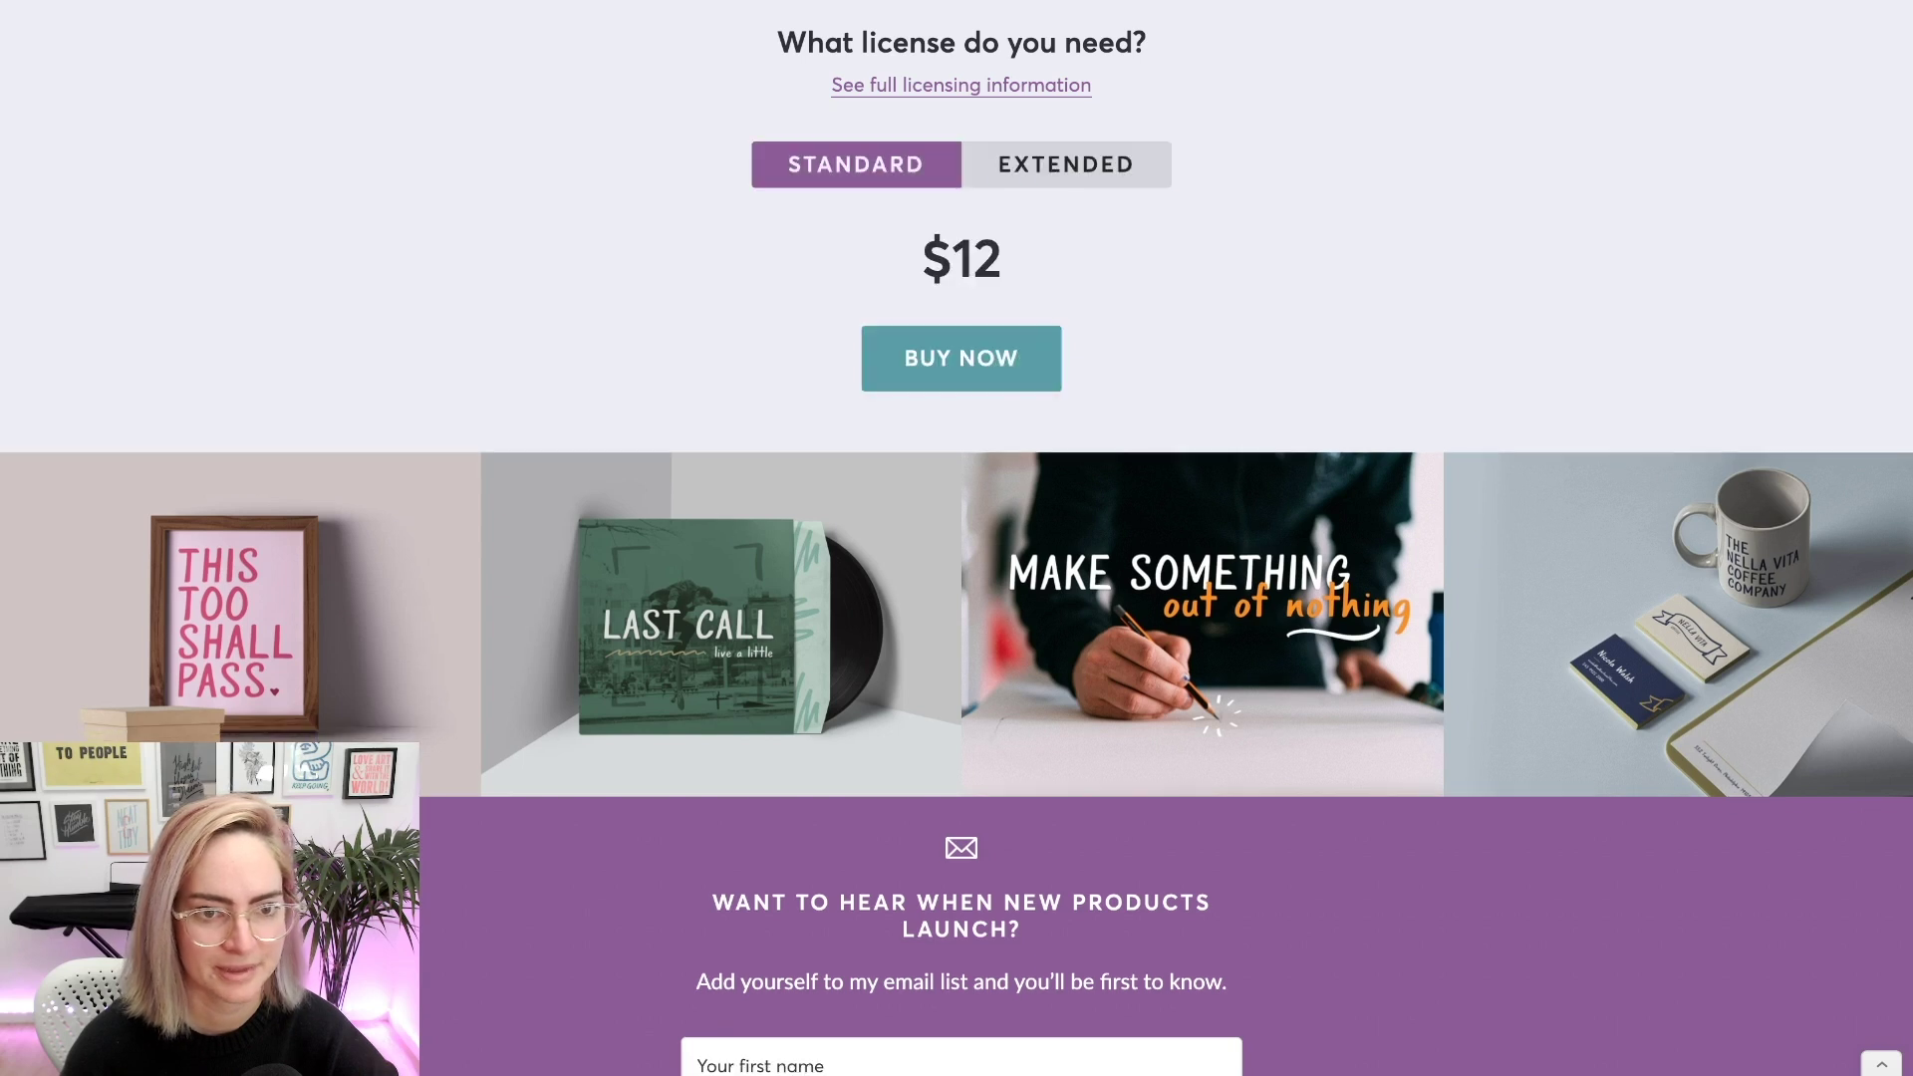
# - Follow the Standard license's BUY NOW button to its checkout, and go to the product list in ConvertKit
pyautogui.click(961, 359)
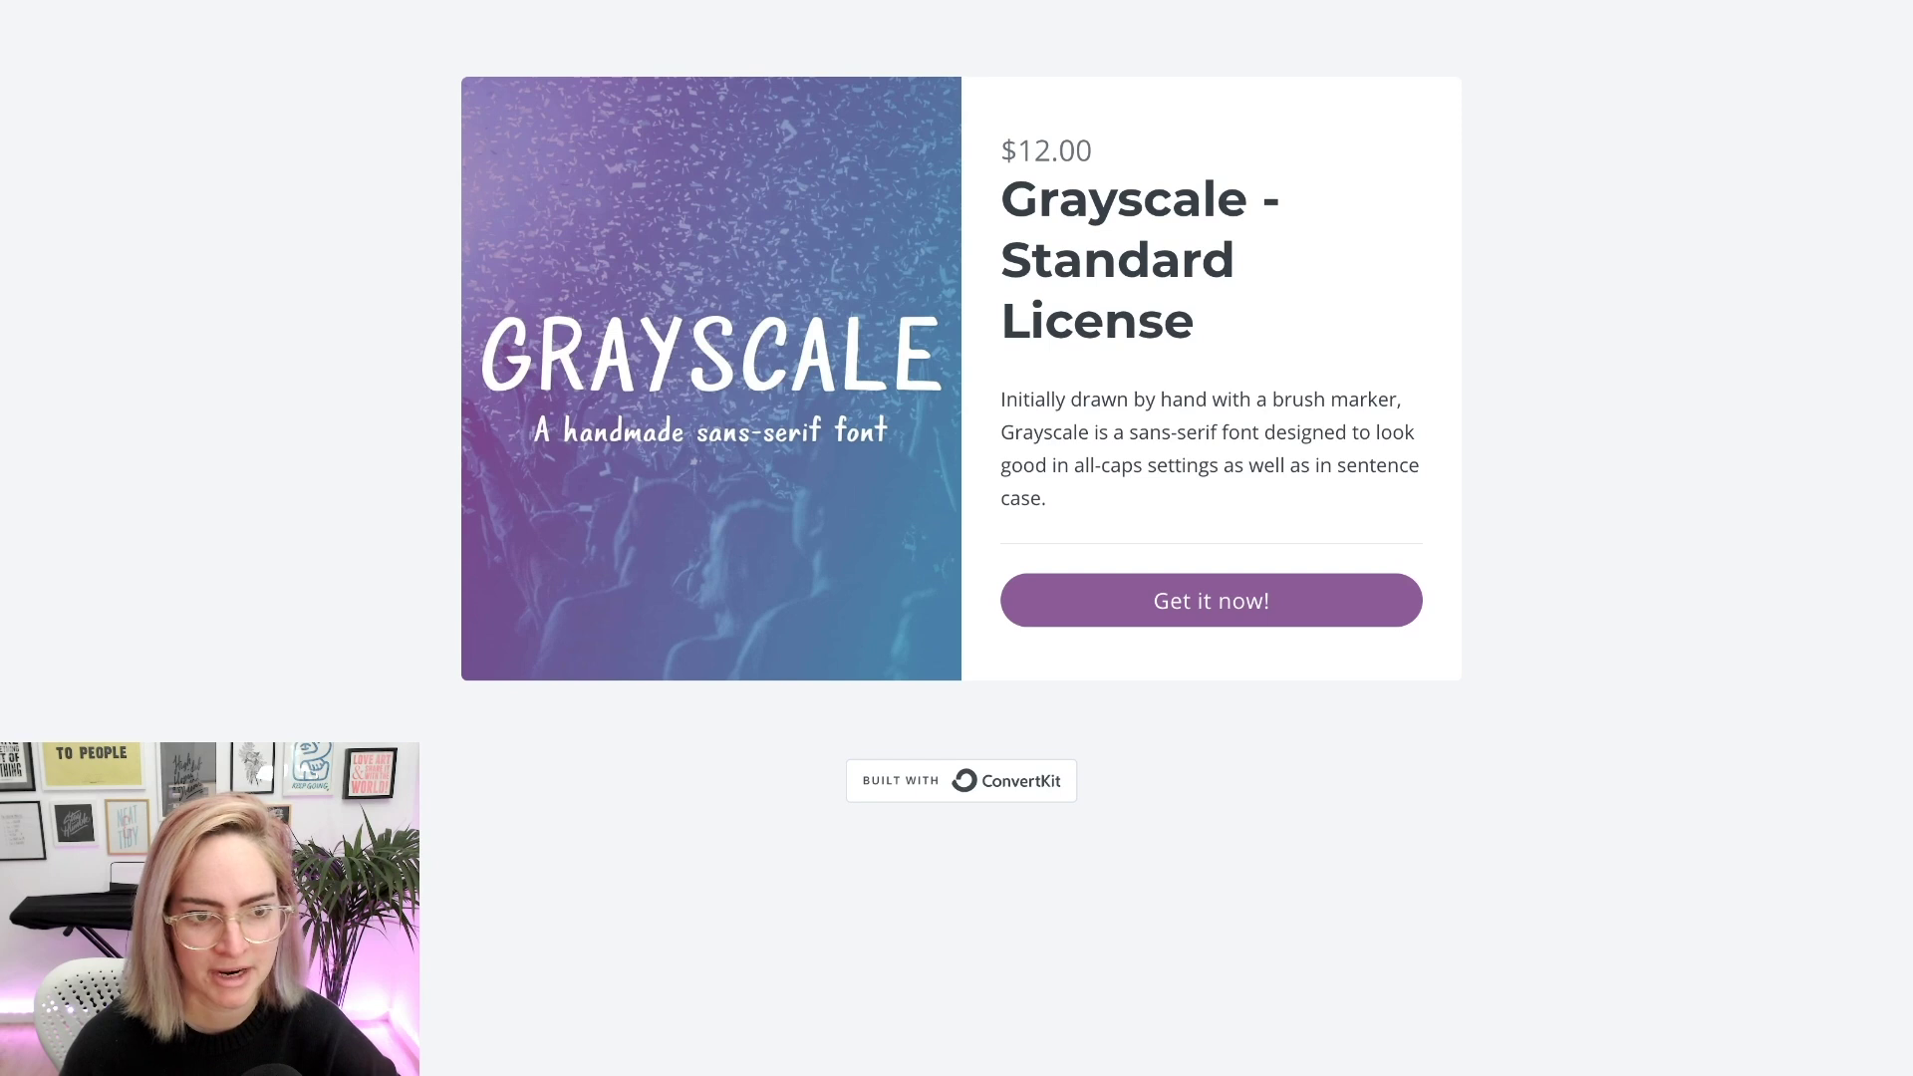
pyautogui.click(1210, 599)
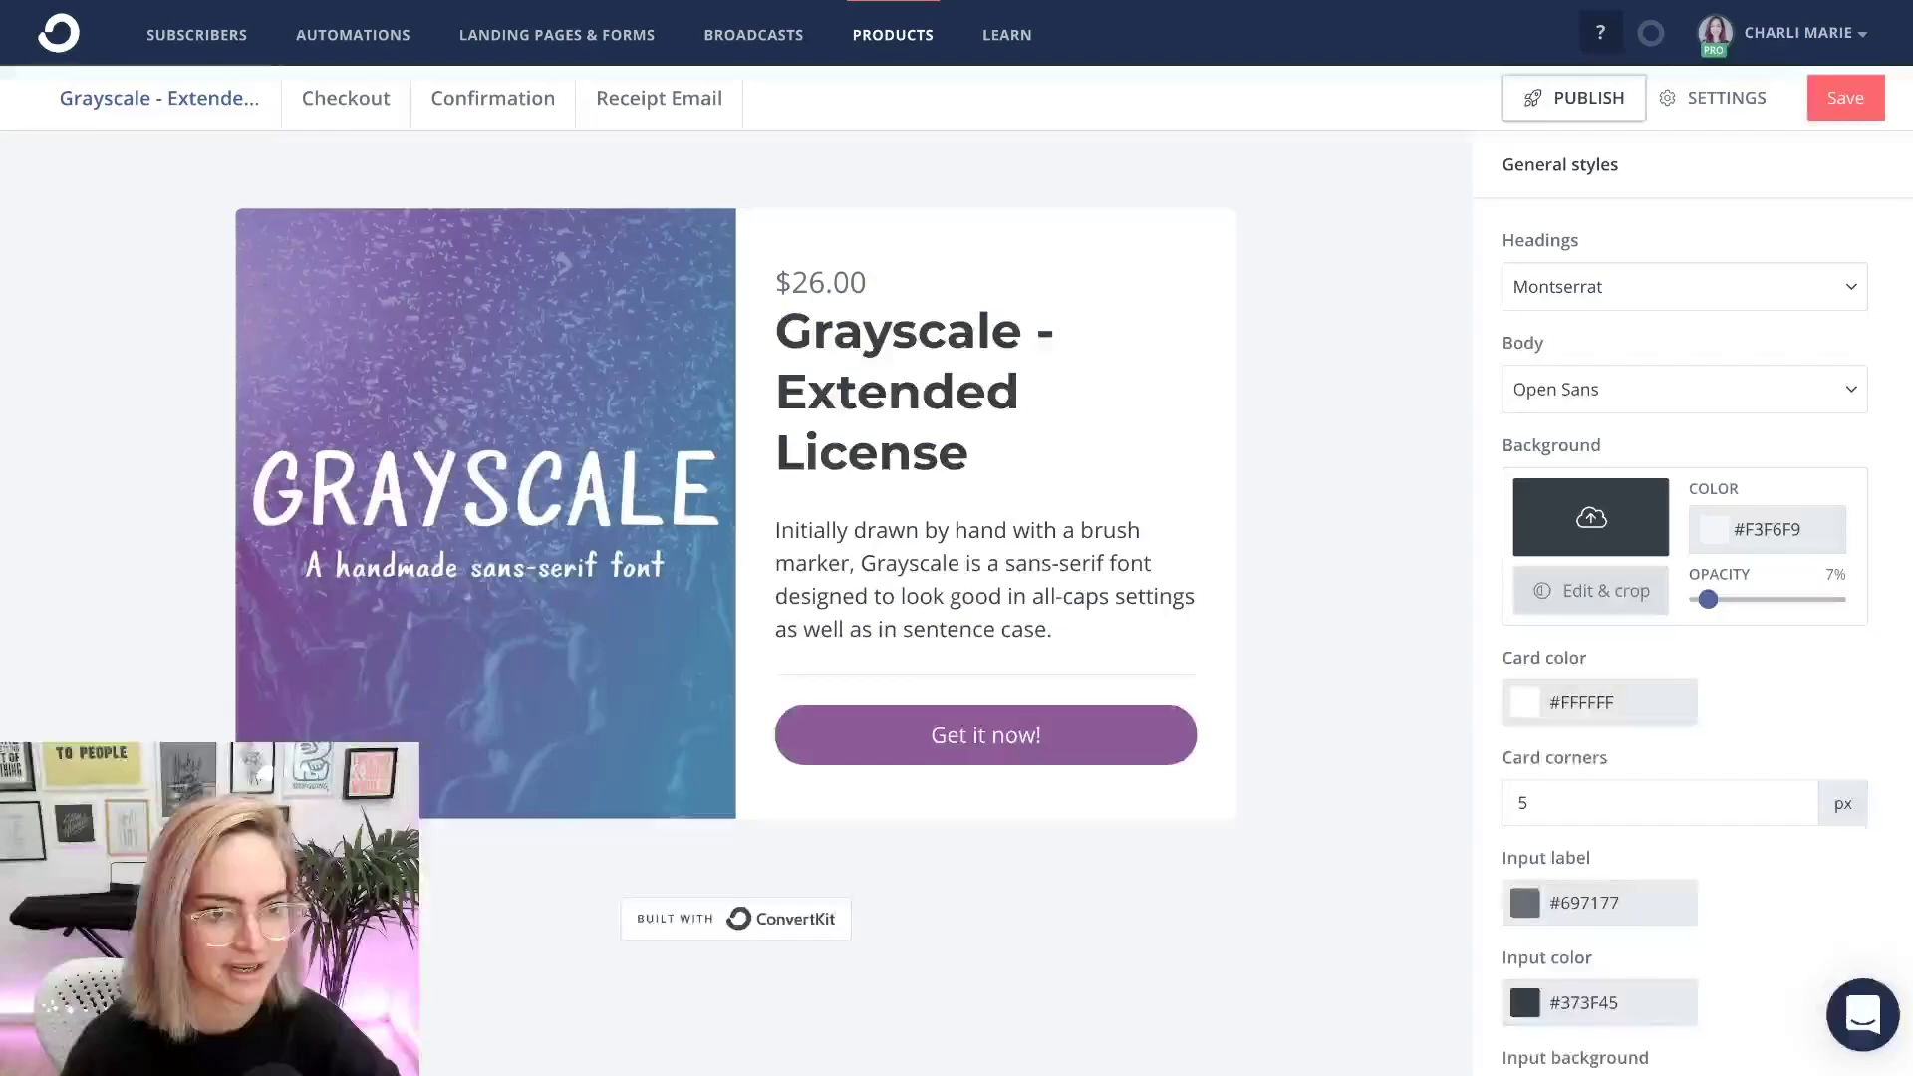
pyautogui.click(893, 35)
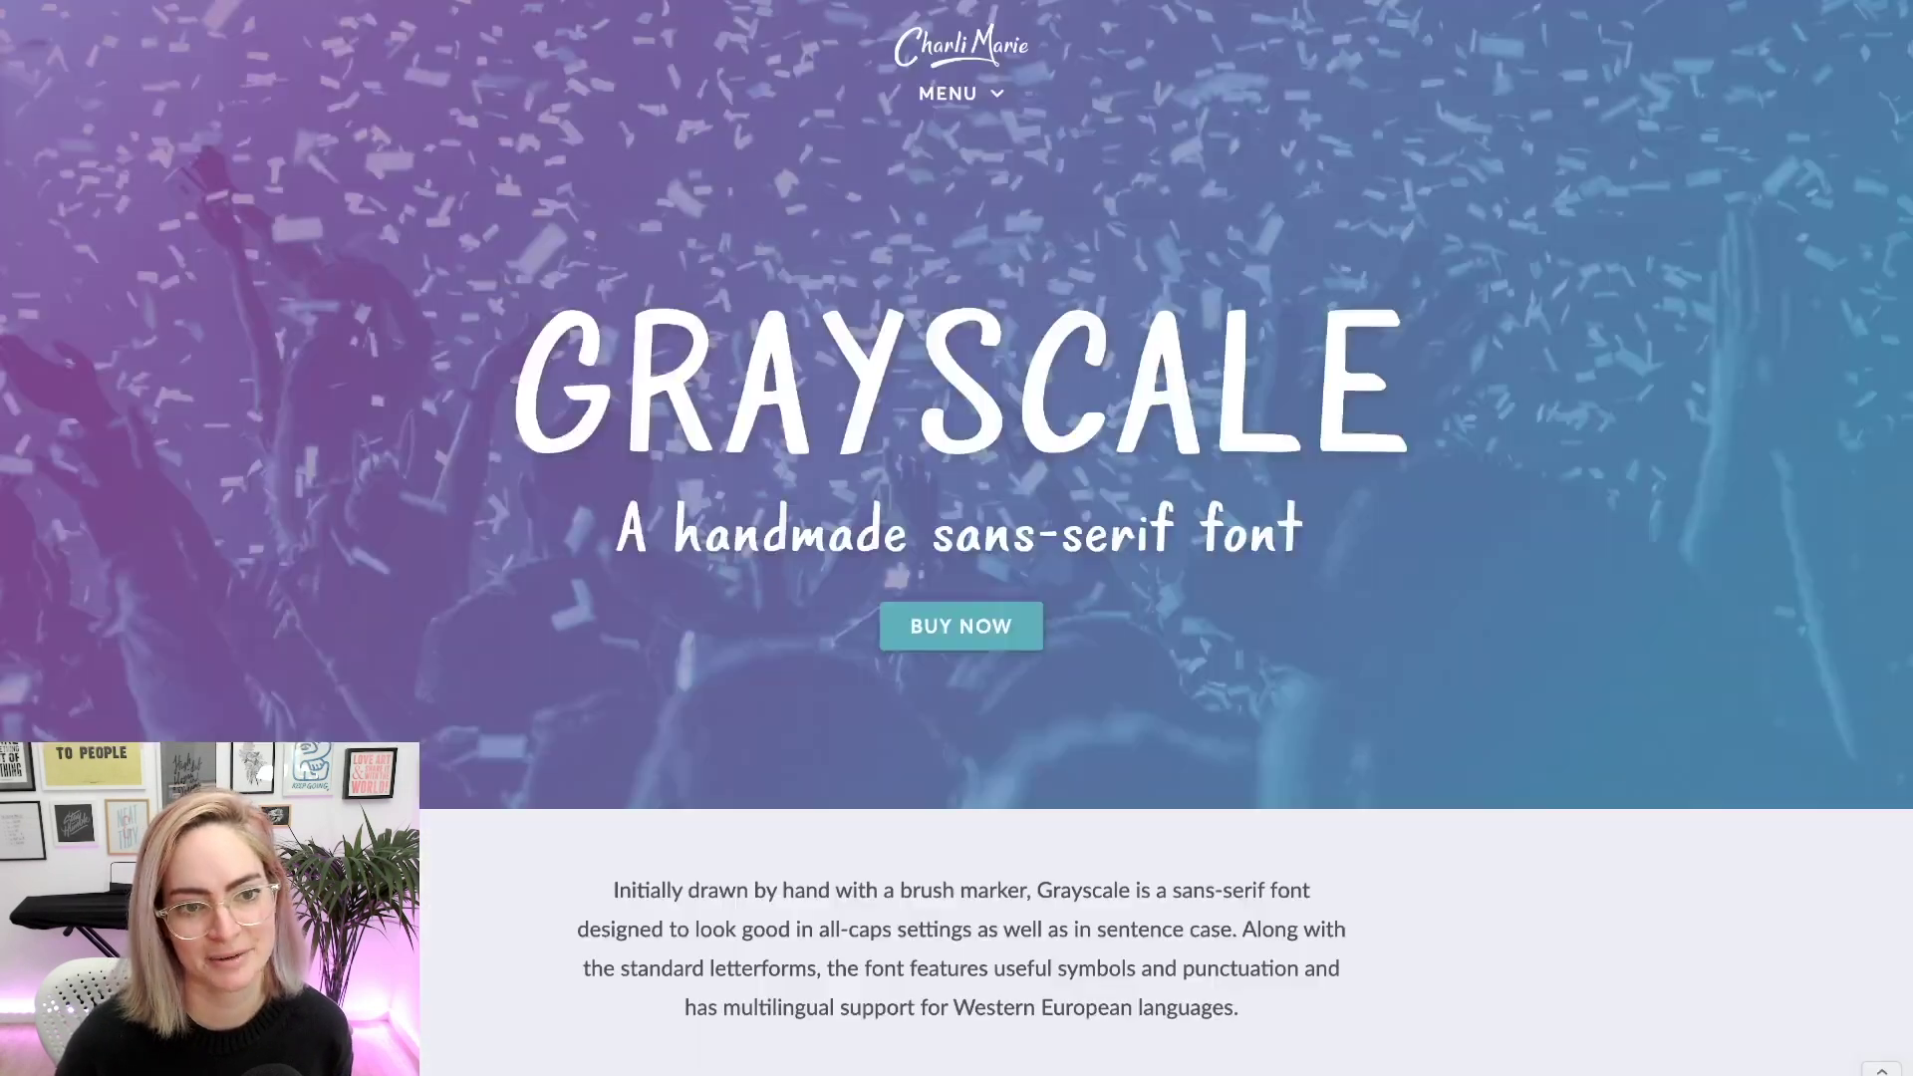
# - Compare the license cards and their checkmark lists between the original and rebuilt Grayscale pages
pyautogui.scroll(-10, 956, 538)
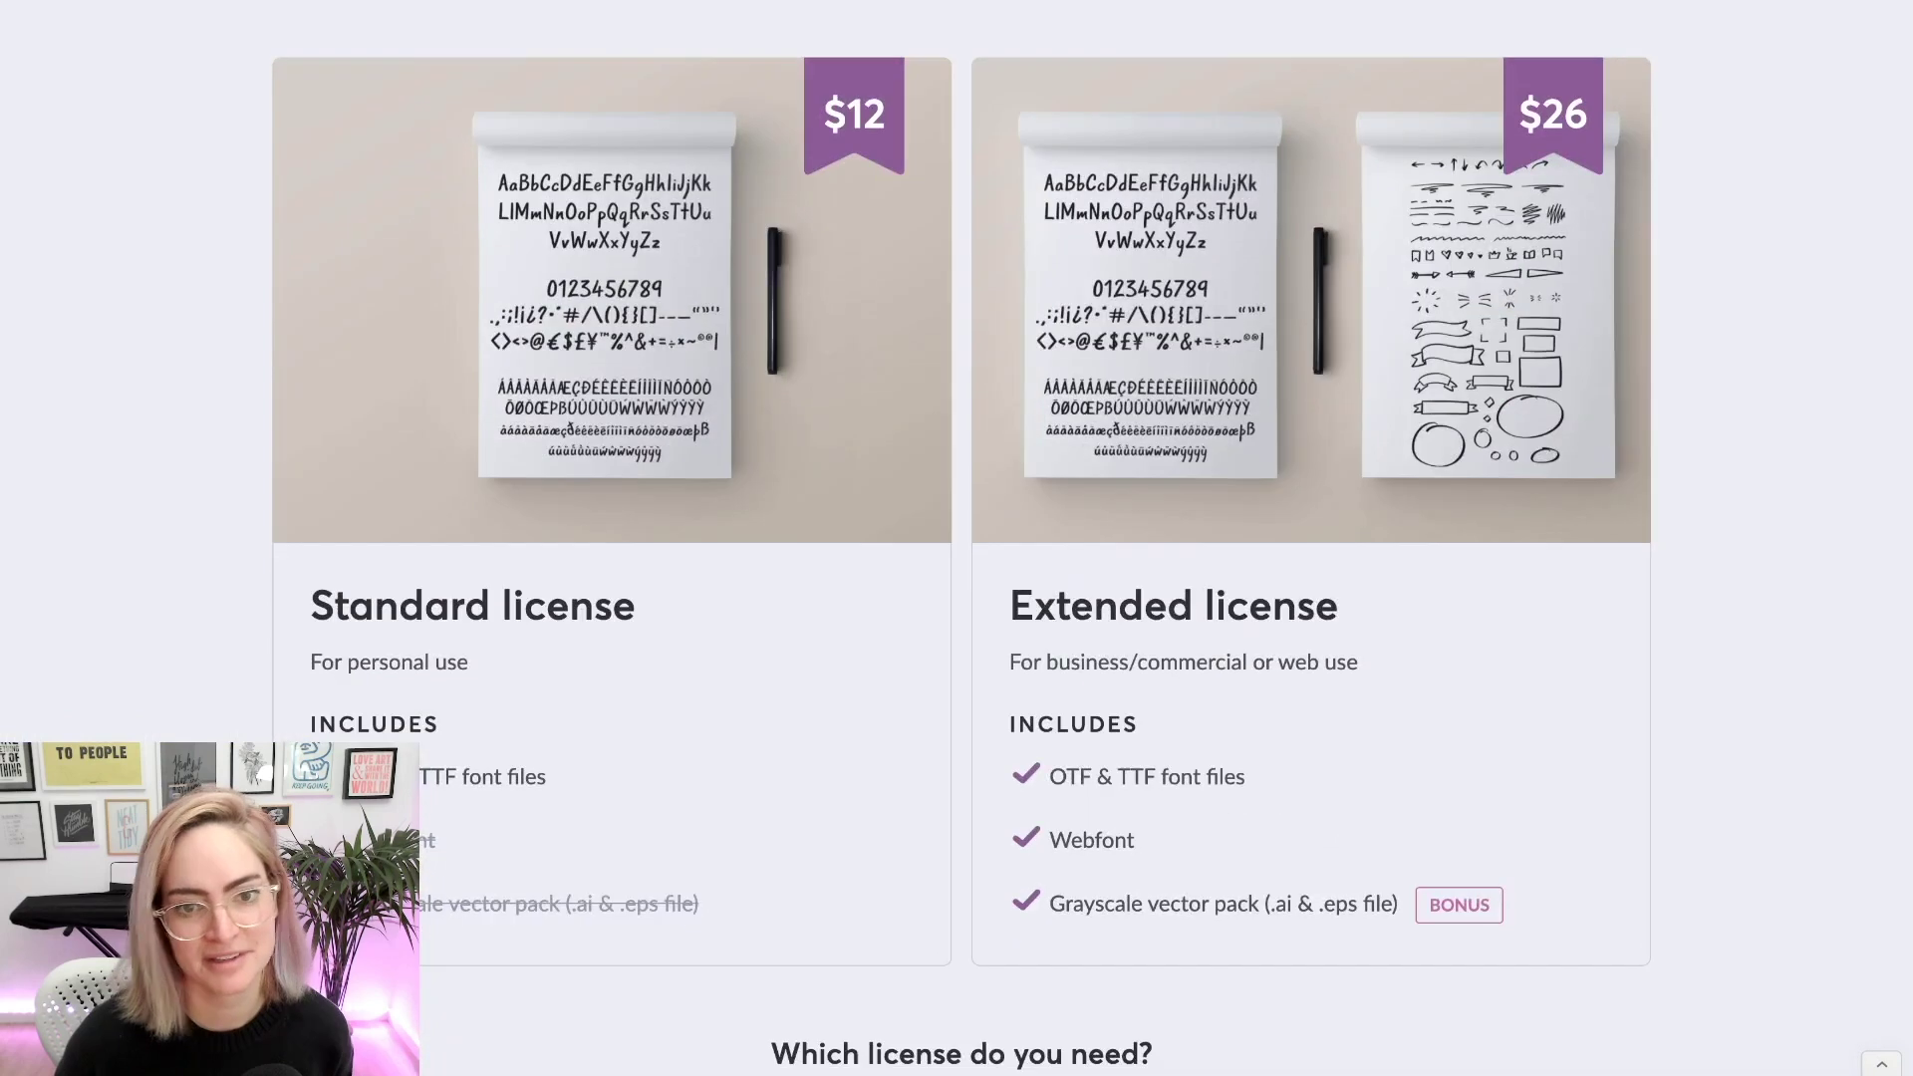
pyautogui.scroll(-2, 957, 538)
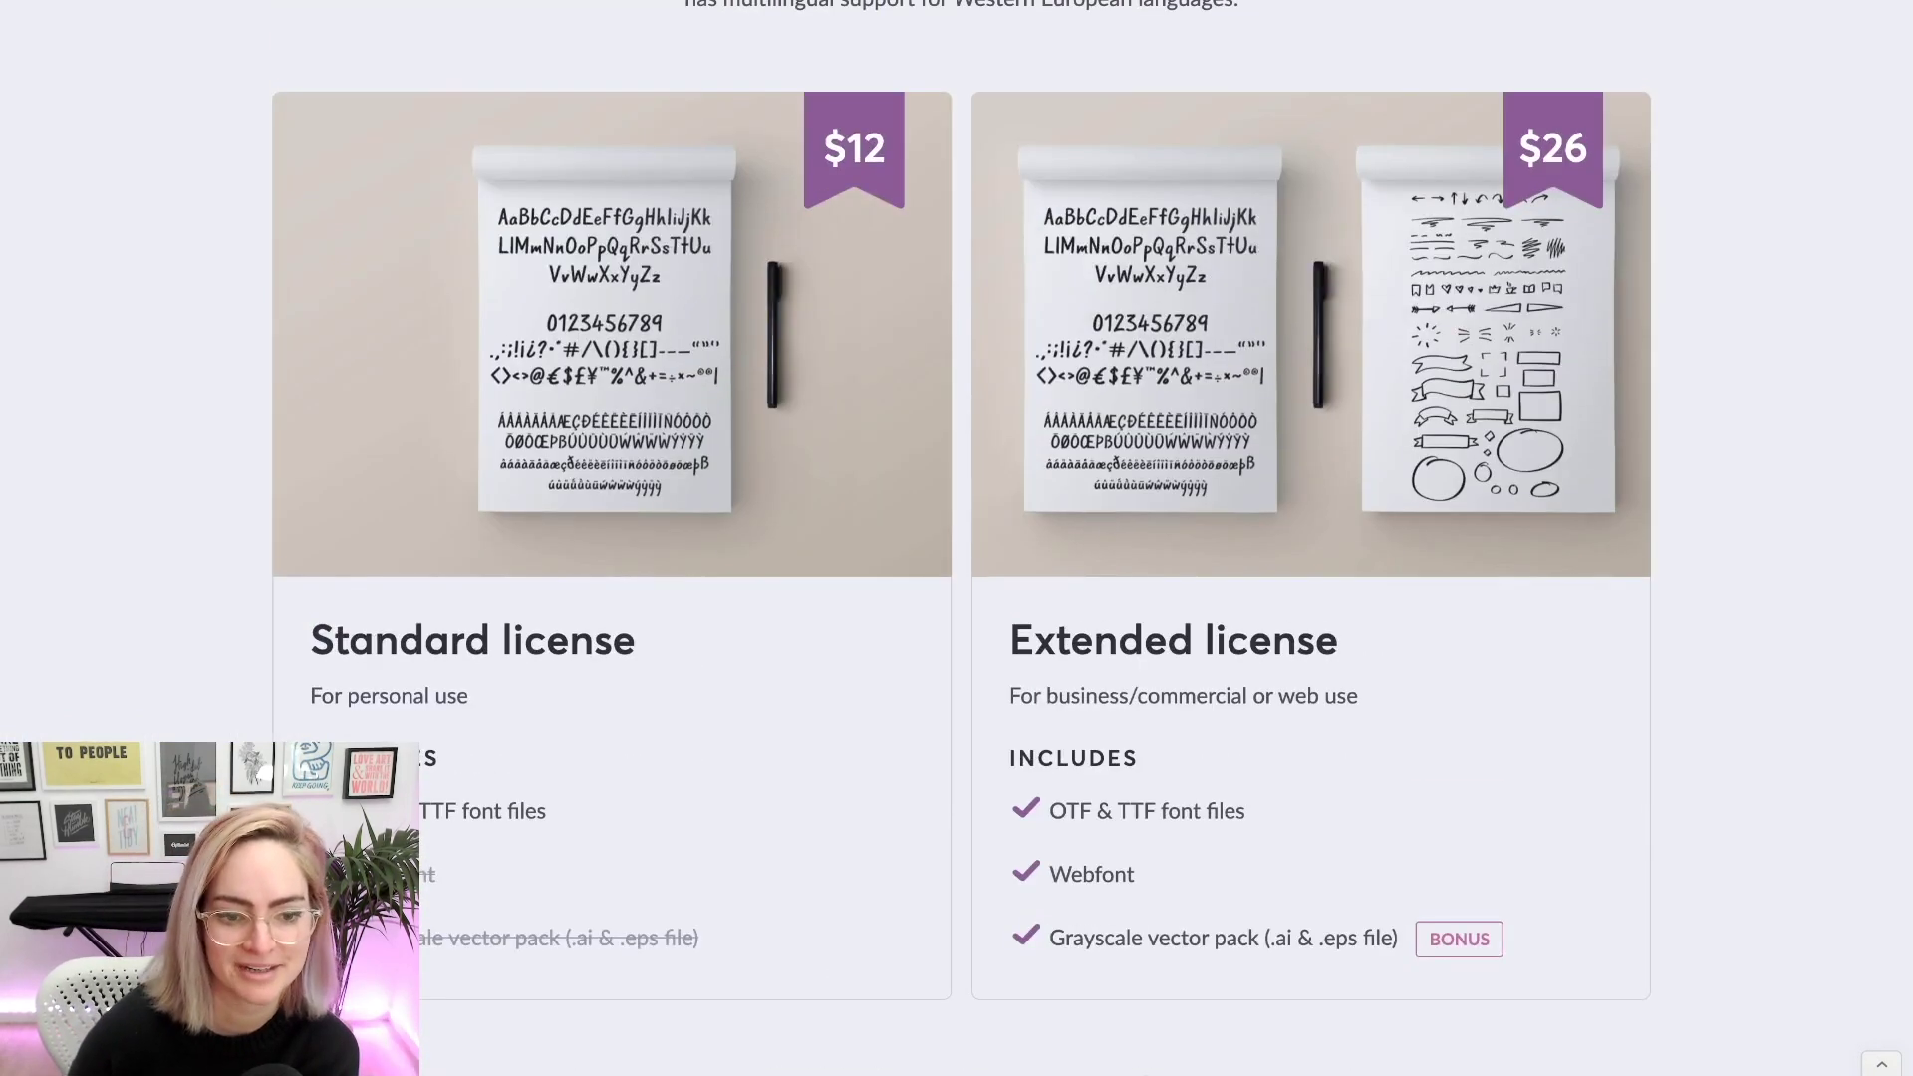
pyautogui.scroll(-2, 956, 538)
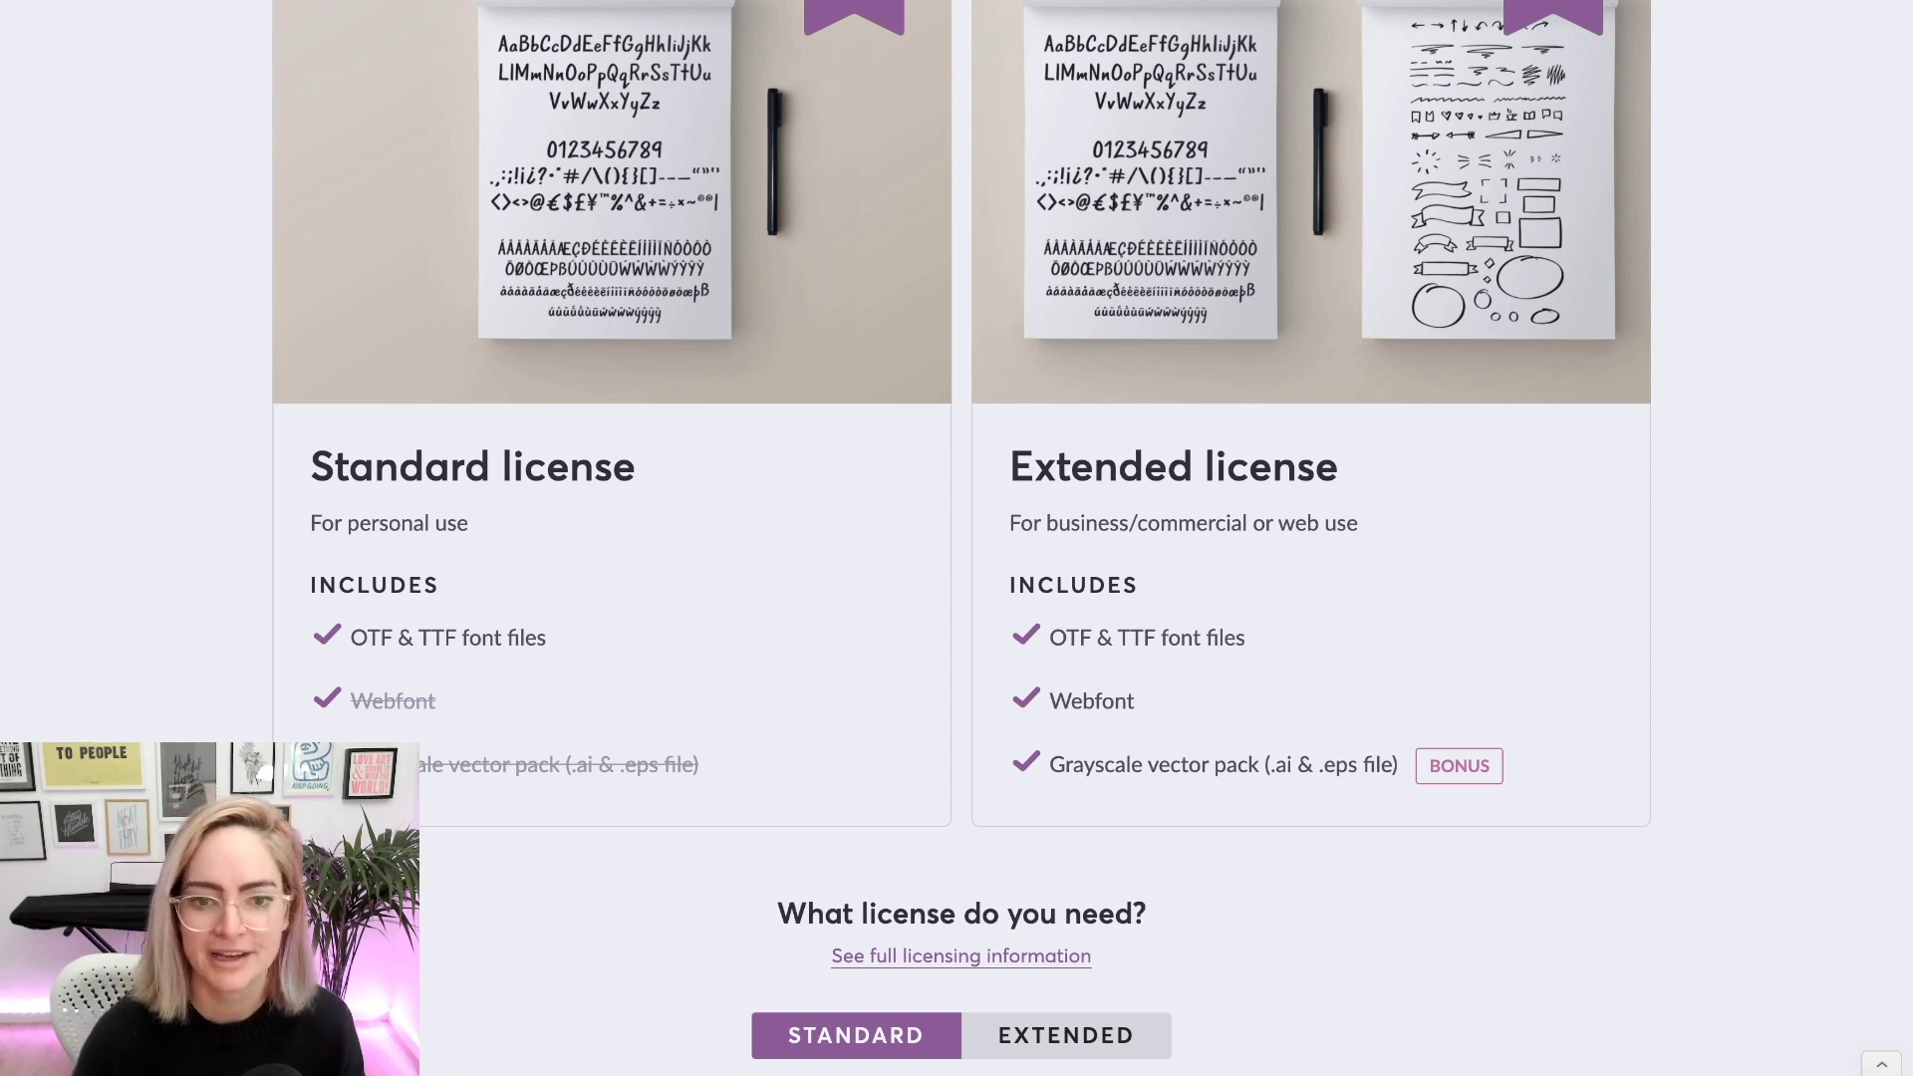
pyautogui.scroll(2, 957, 538)
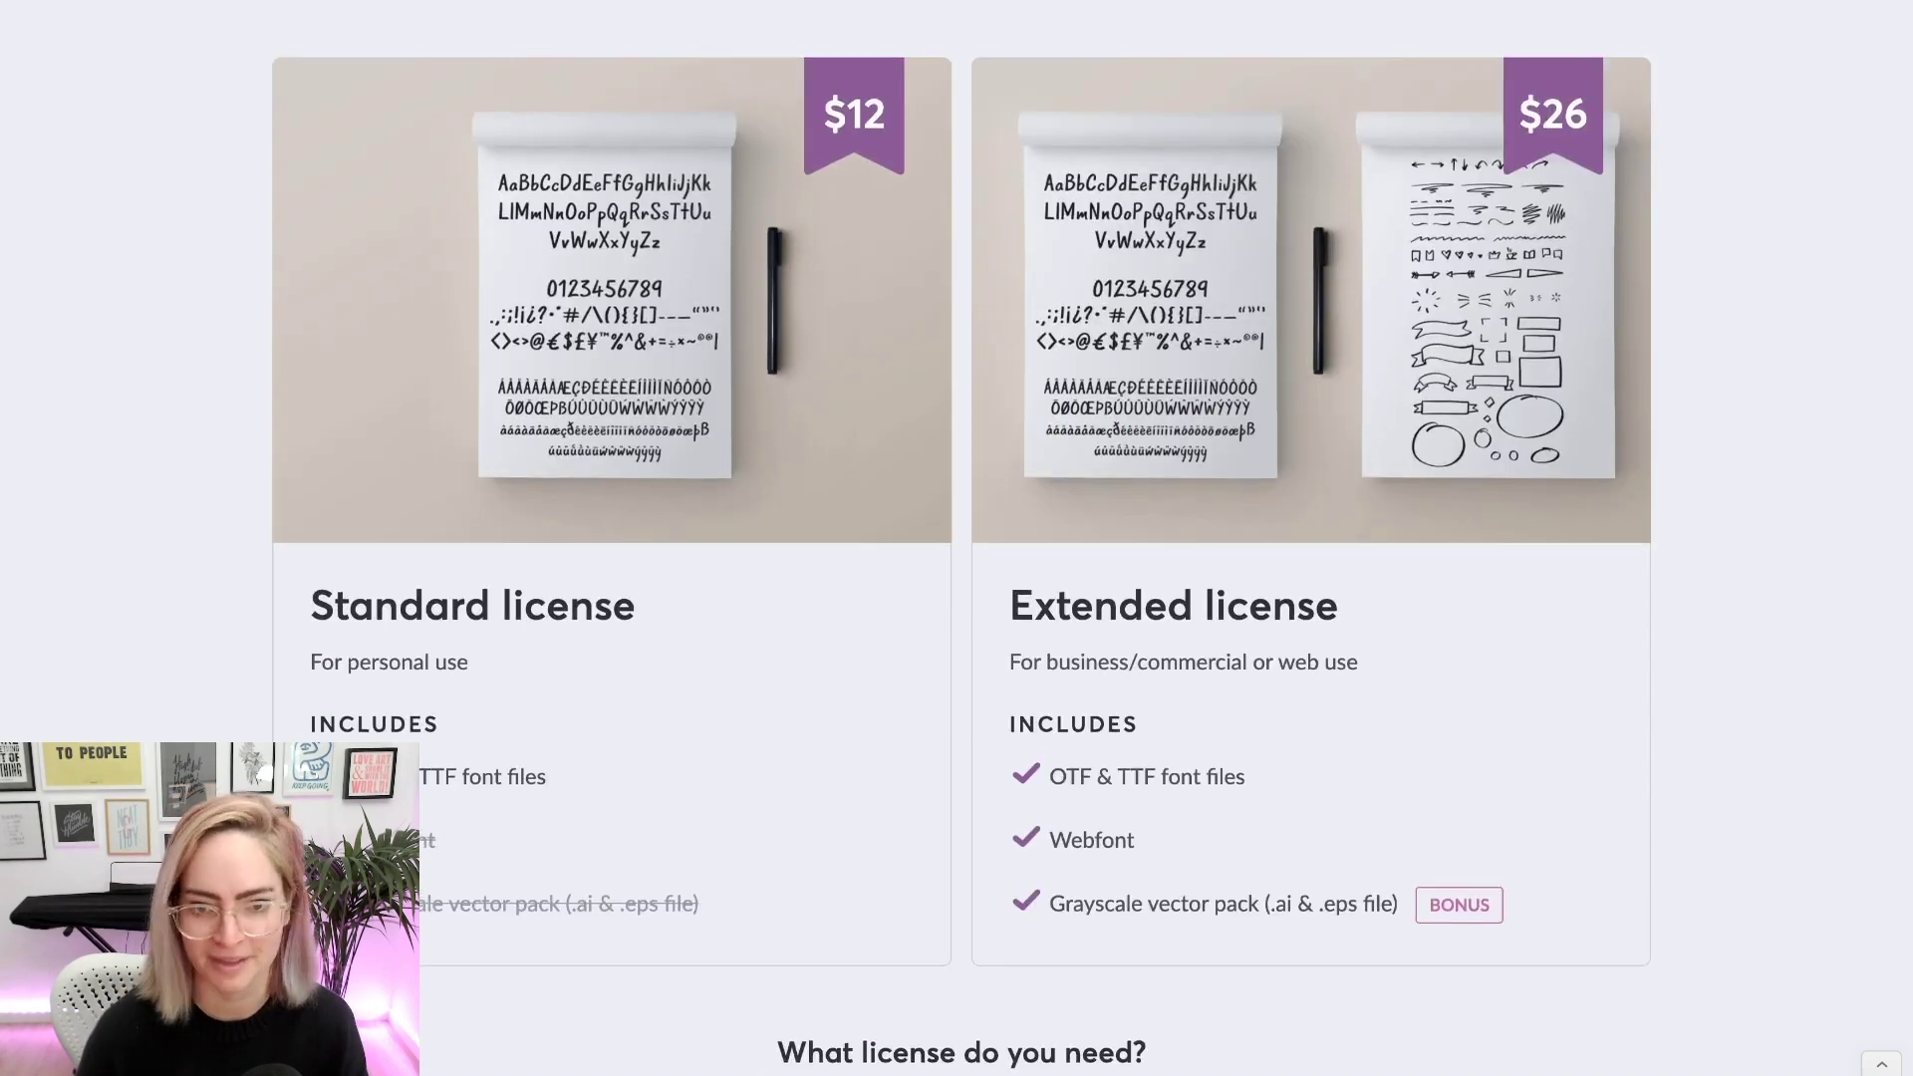
pyautogui.scroll(-1, 962, 558)
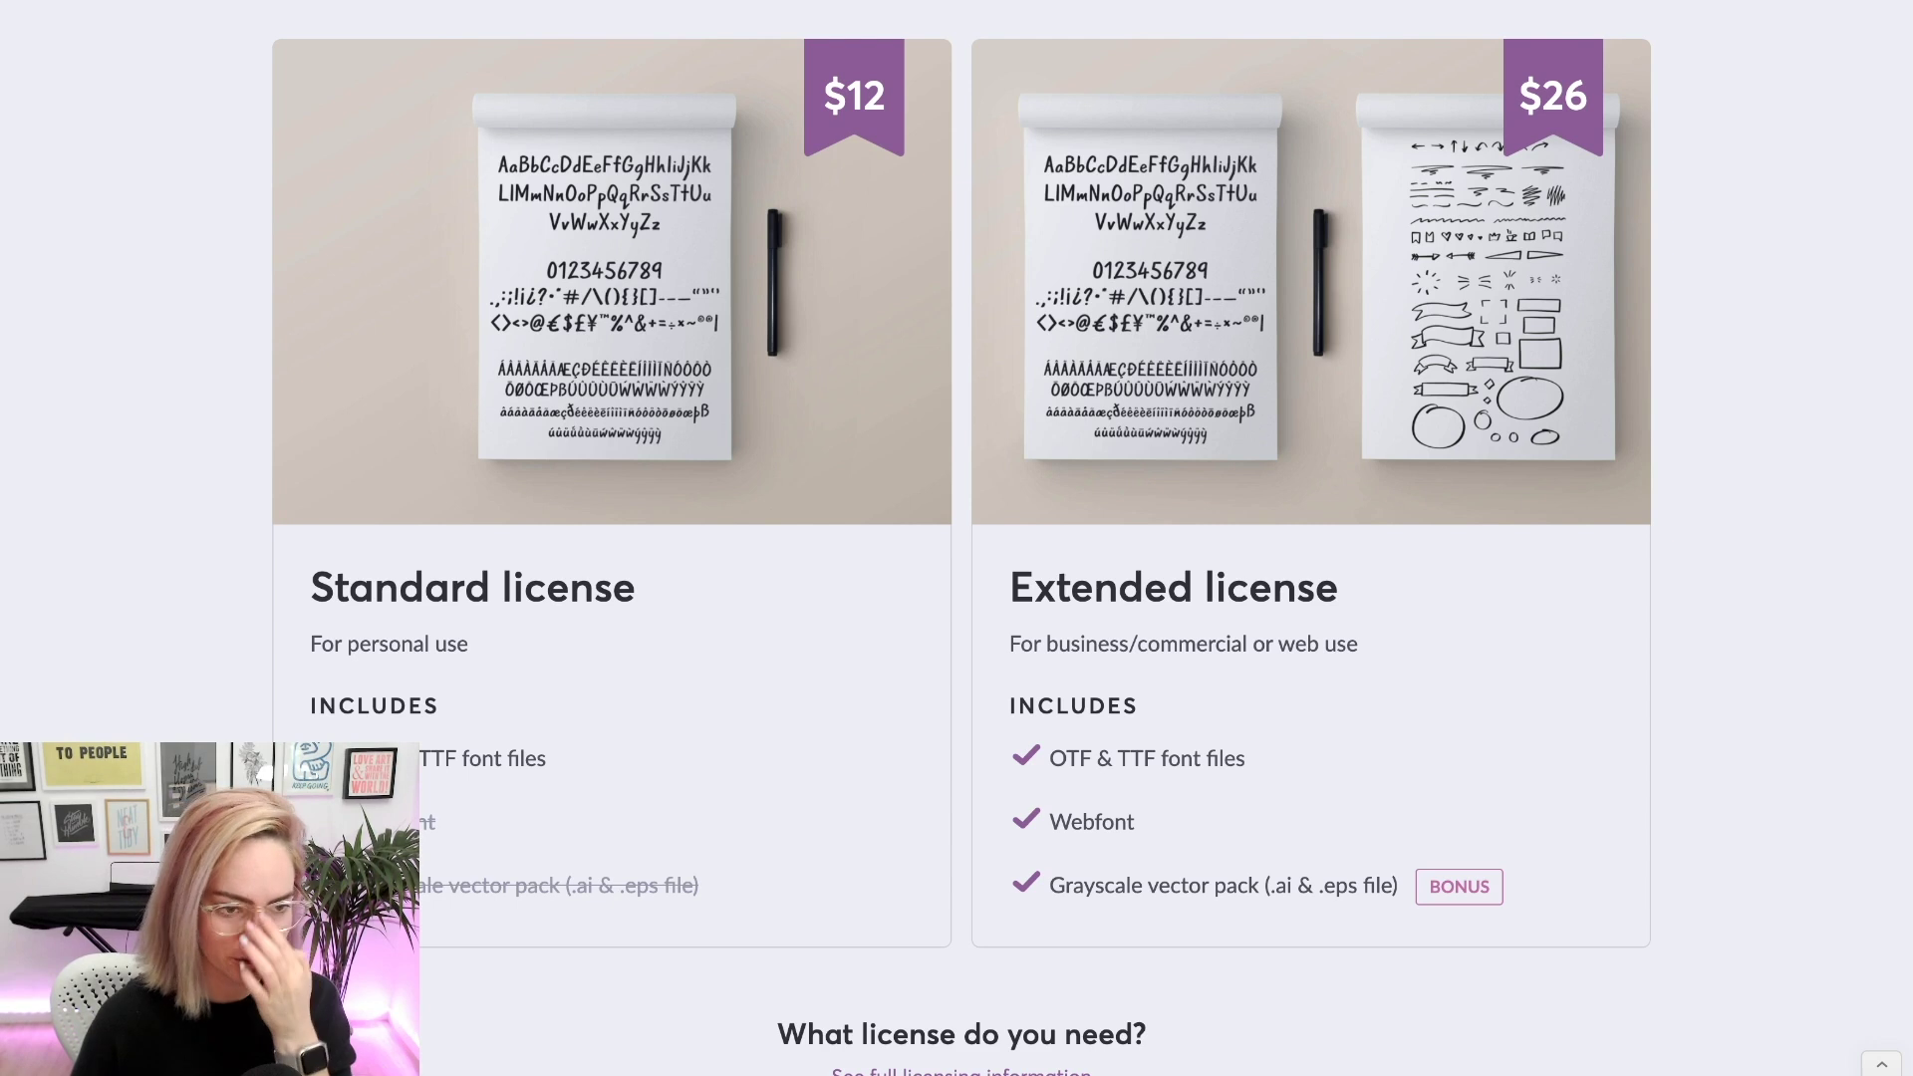
pyautogui.scroll(-5, 963, 538)
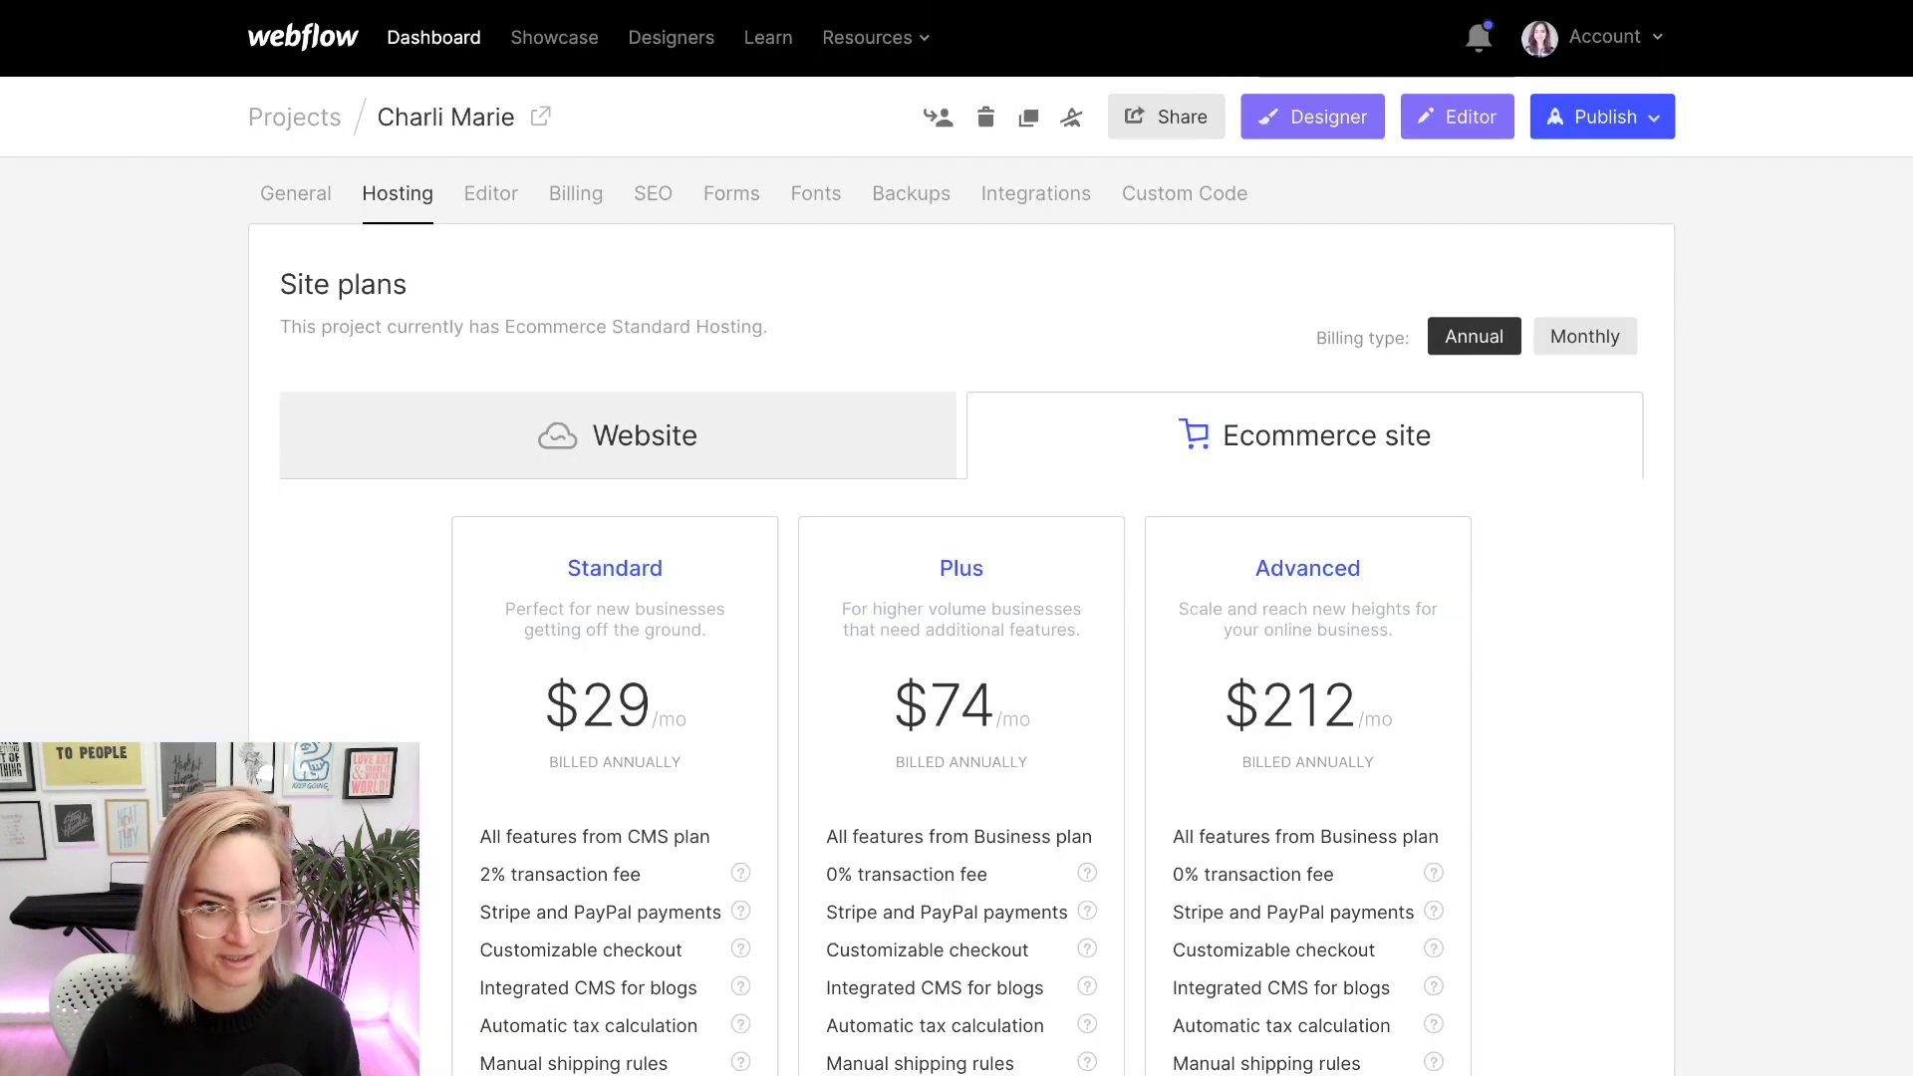
# - Examine the .included and .not-included list rules in the Head Code of the Webflow project's custom code
pyautogui.click(1183, 193)
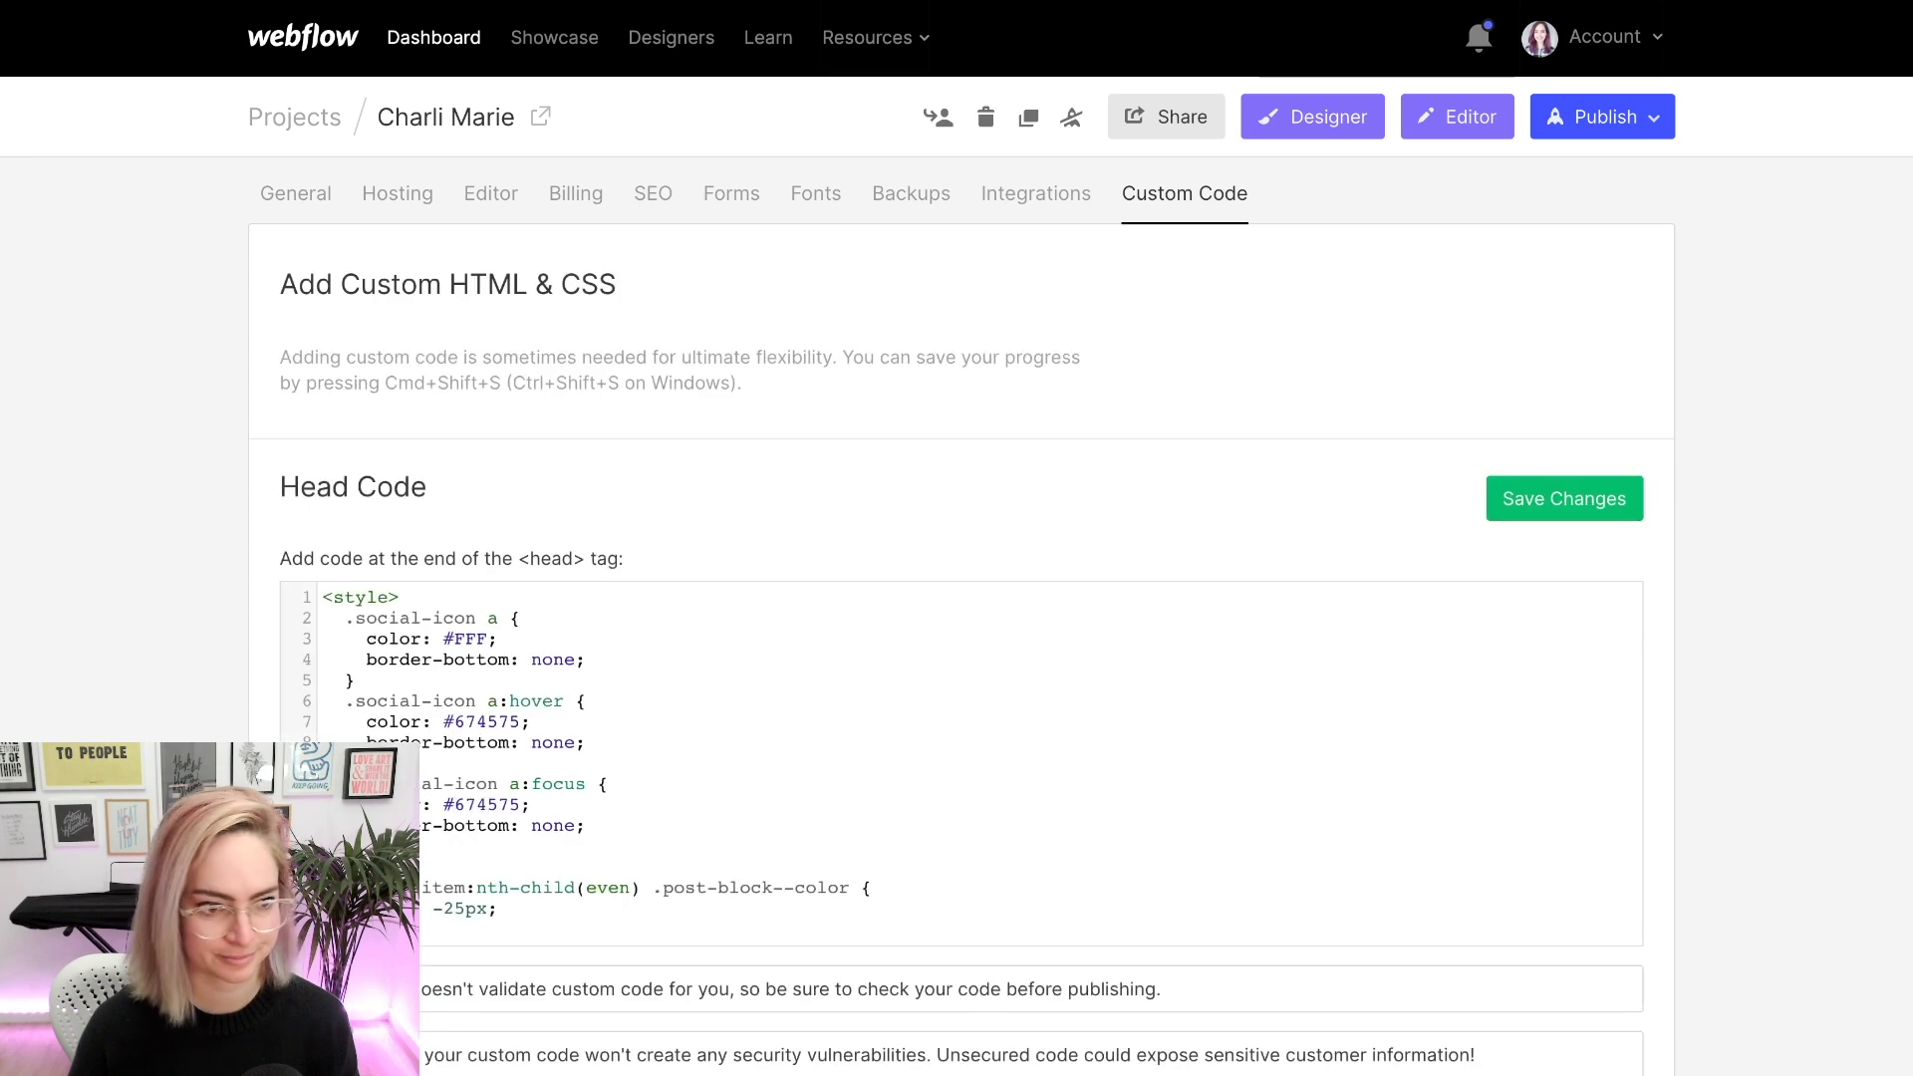
pyautogui.scroll(-10, 961, 697)
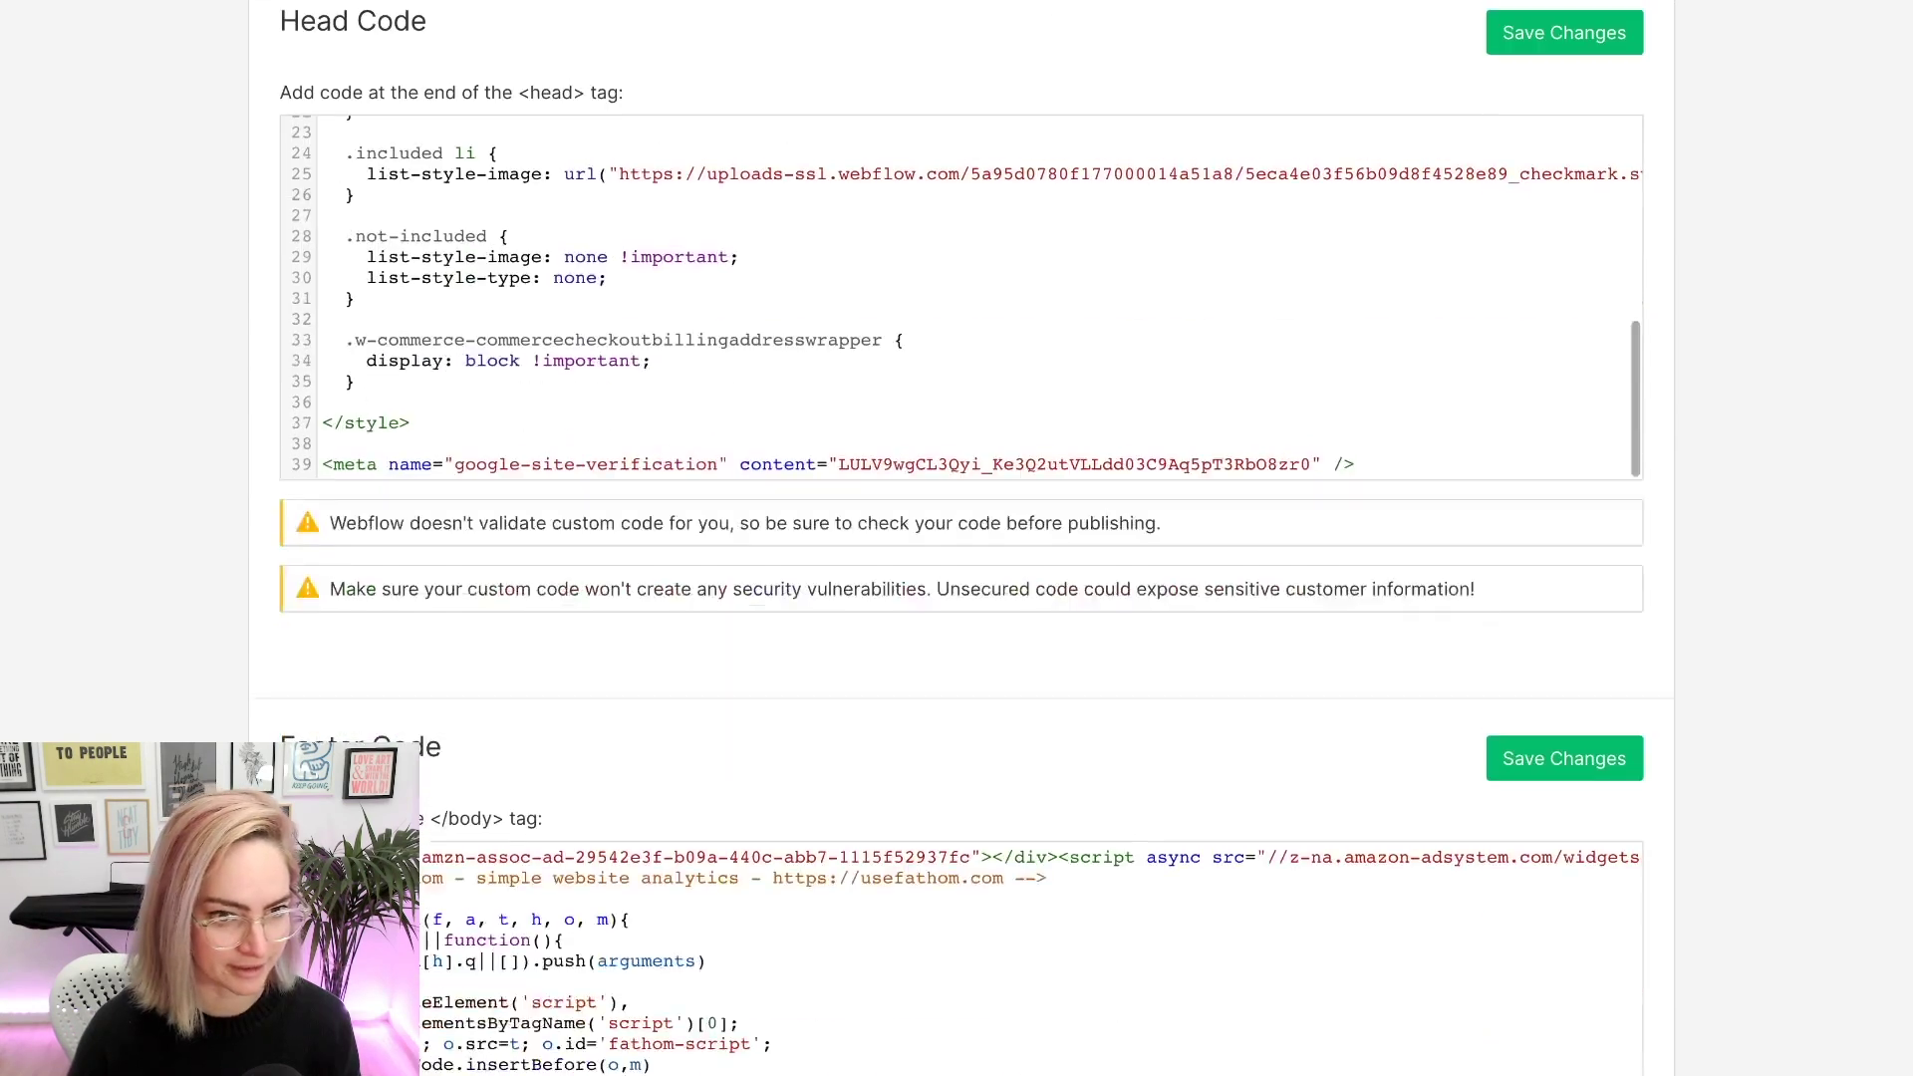
pyautogui.scroll(4, 962, 538)
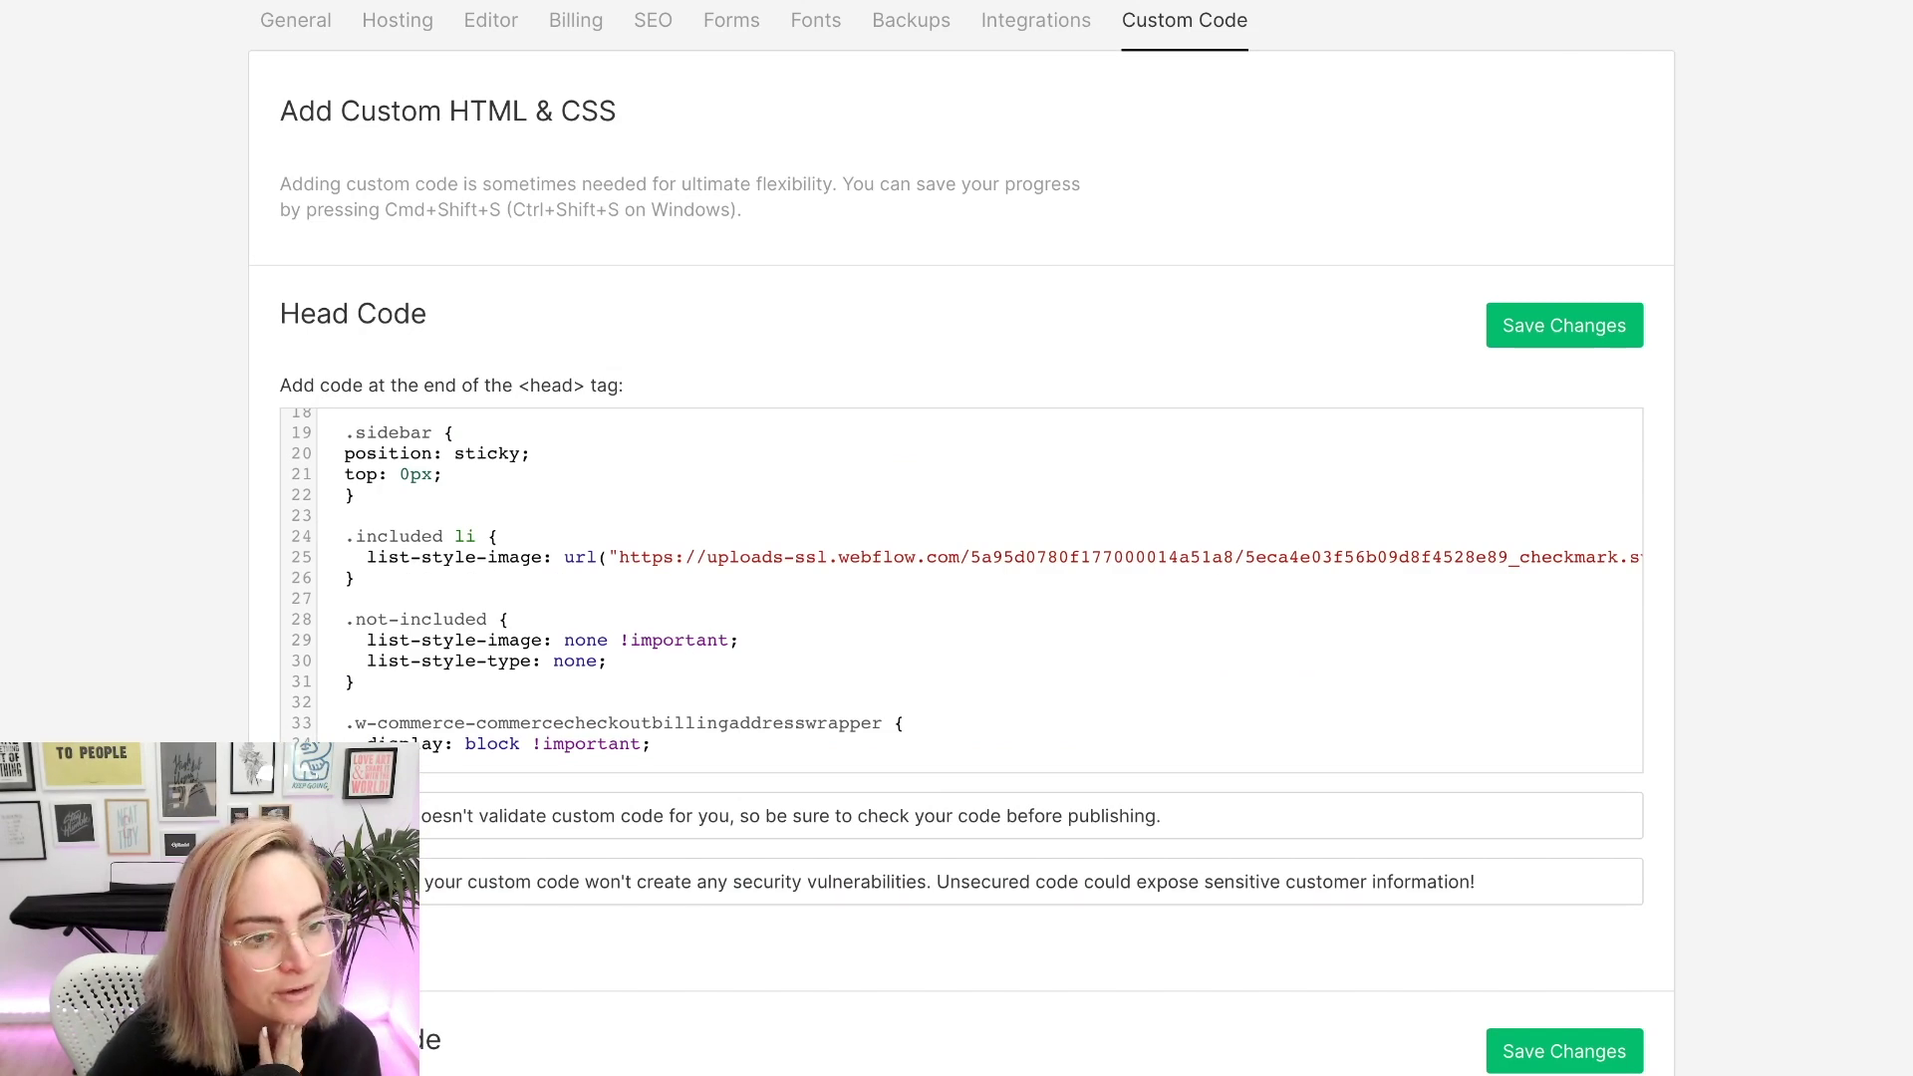
pyautogui.scroll(3, 962, 587)
pyautogui.scroll(-4, 961, 588)
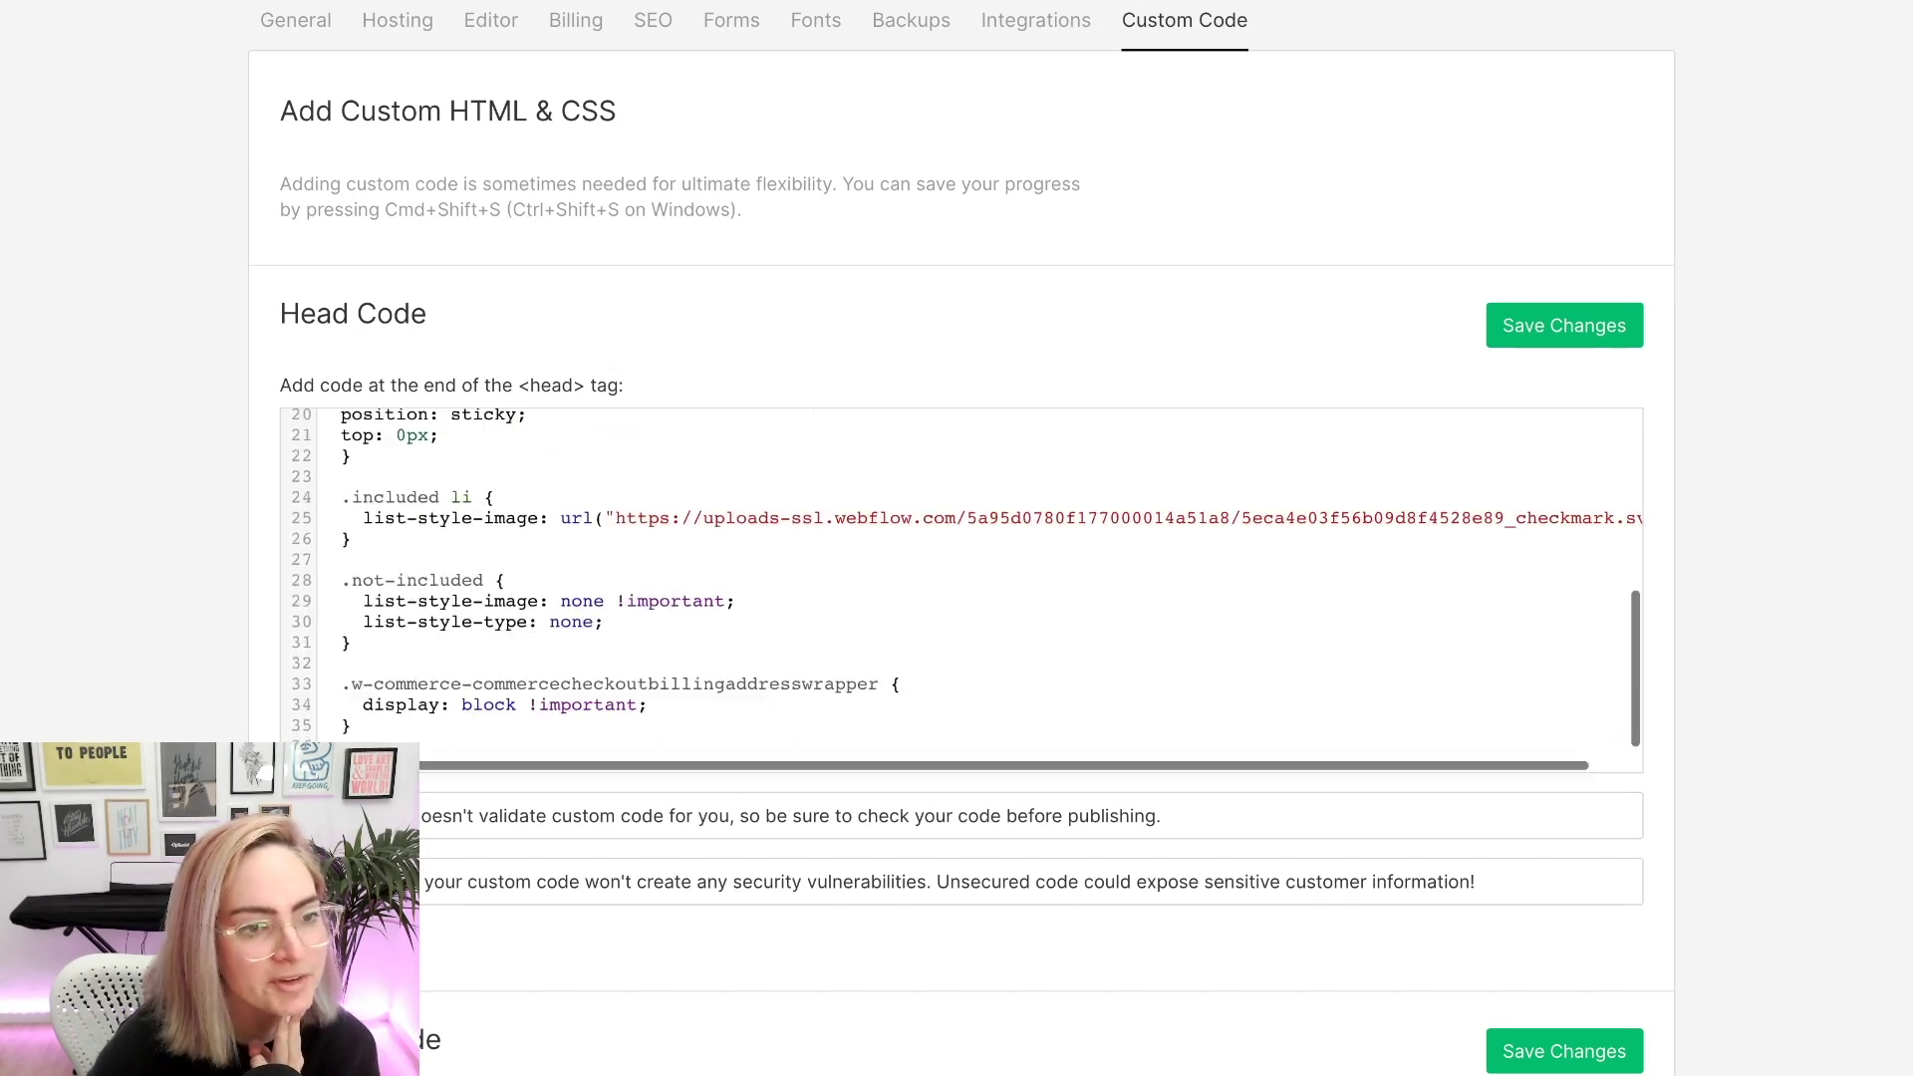
pyautogui.scroll(1, 962, 298)
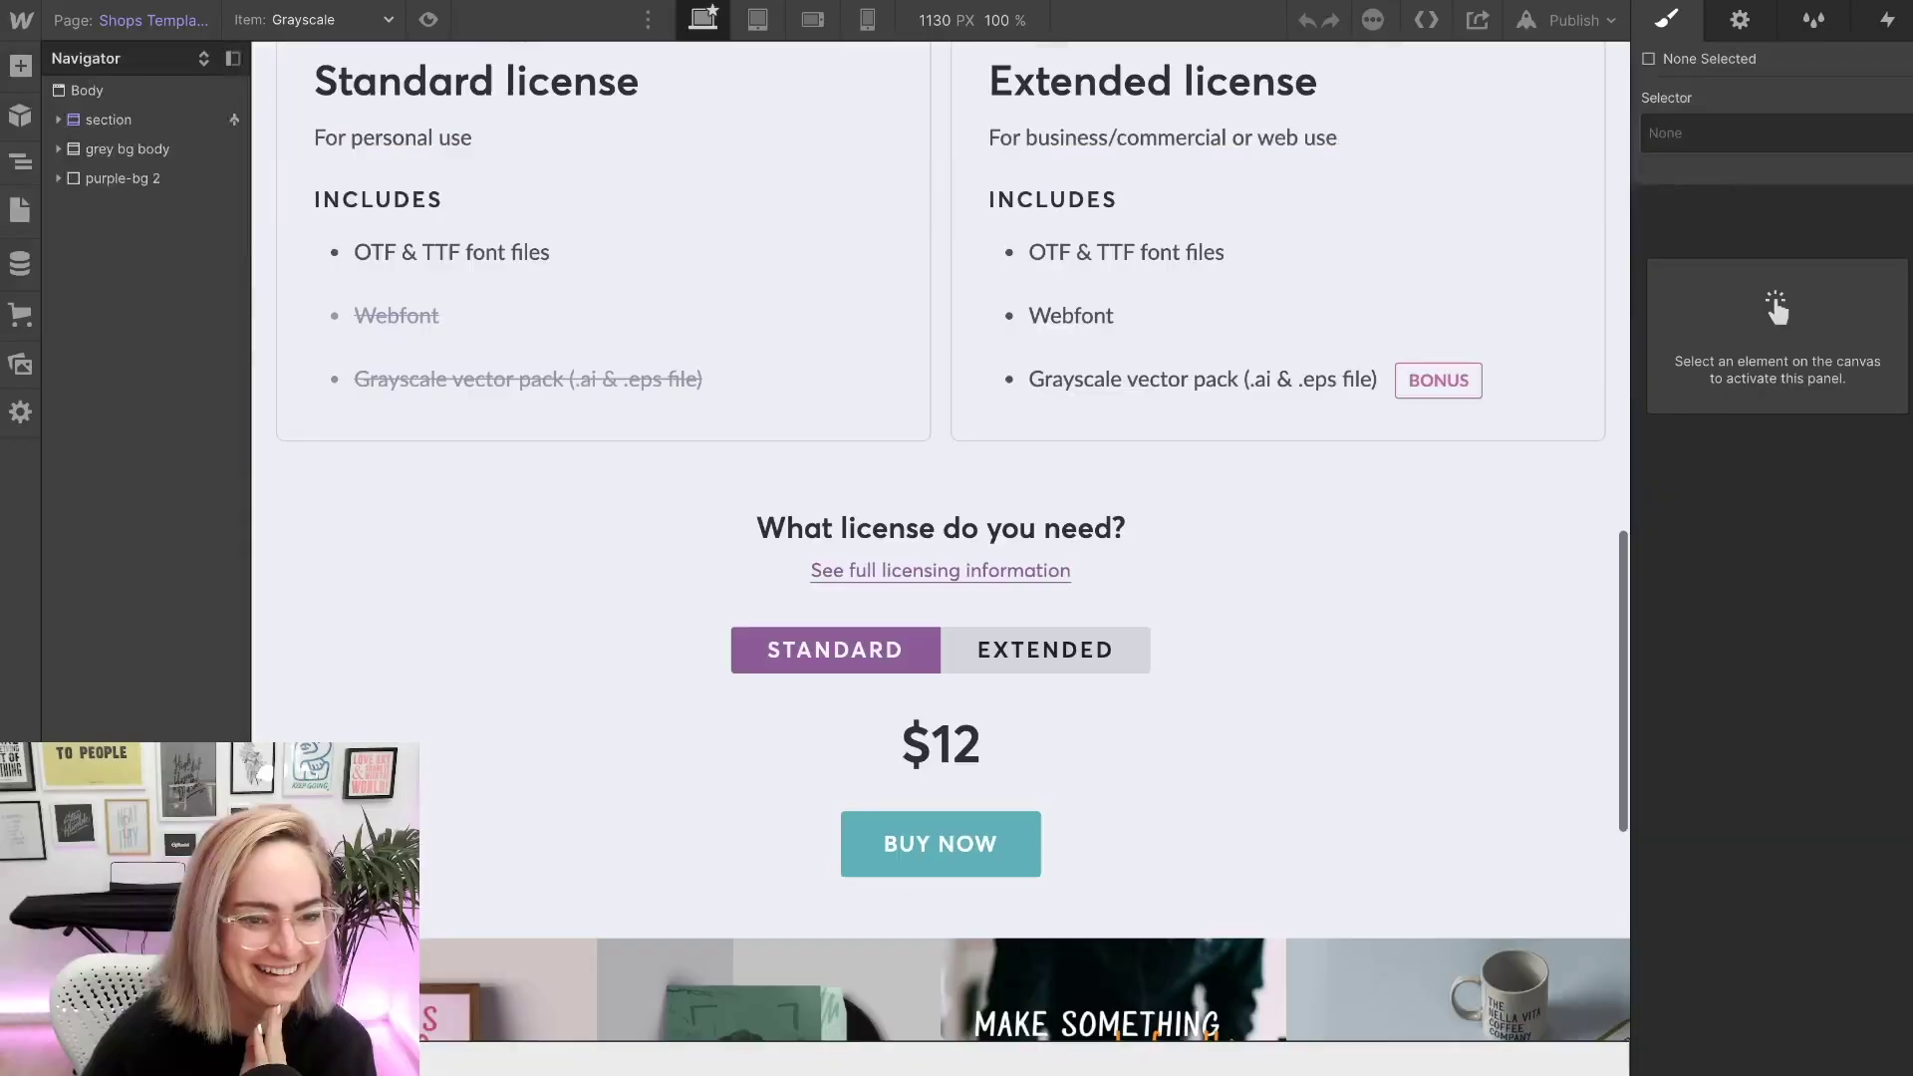
# - Replace the class of the Standard license card's Webfont list item with the existing not-included class
pyautogui.scroll(-2, 941, 538)
pyautogui.scroll(-2, 941, 538)
pyautogui.scroll(4, 940, 538)
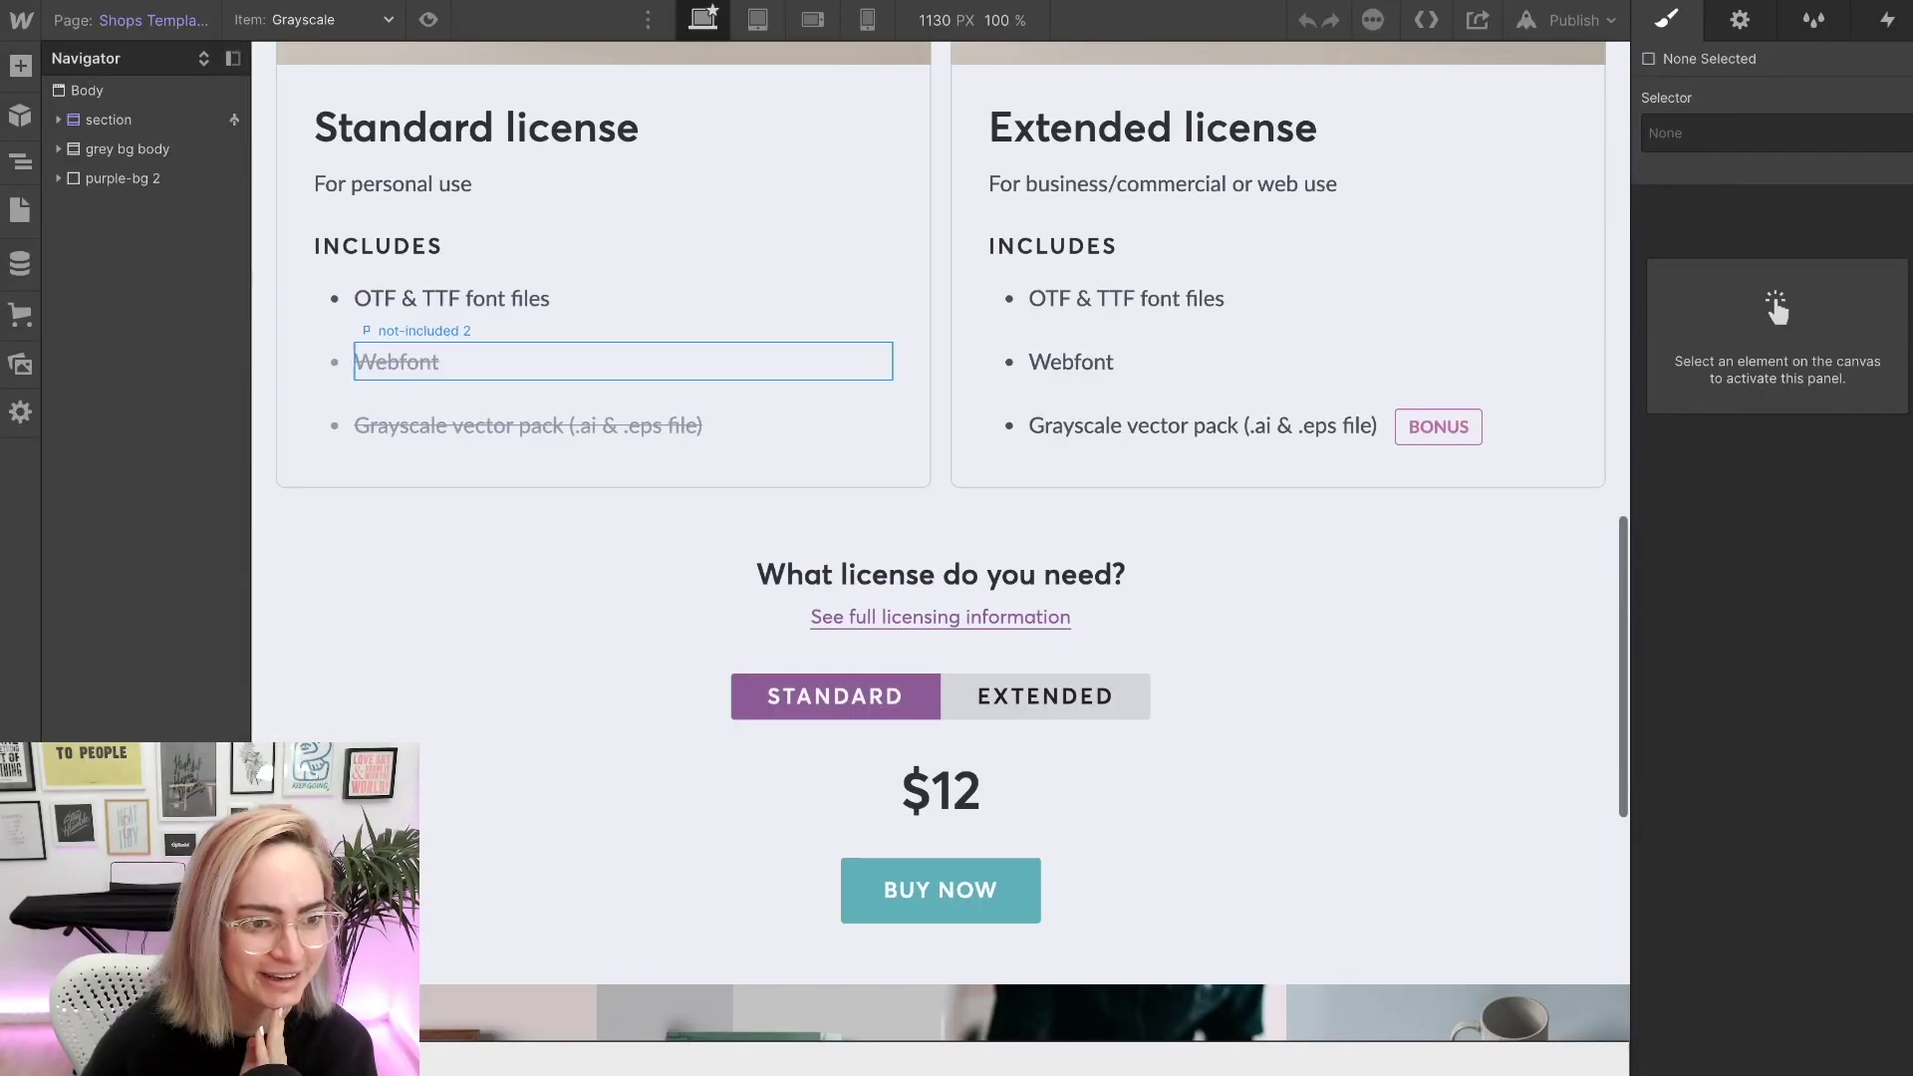
pyautogui.click(396, 362)
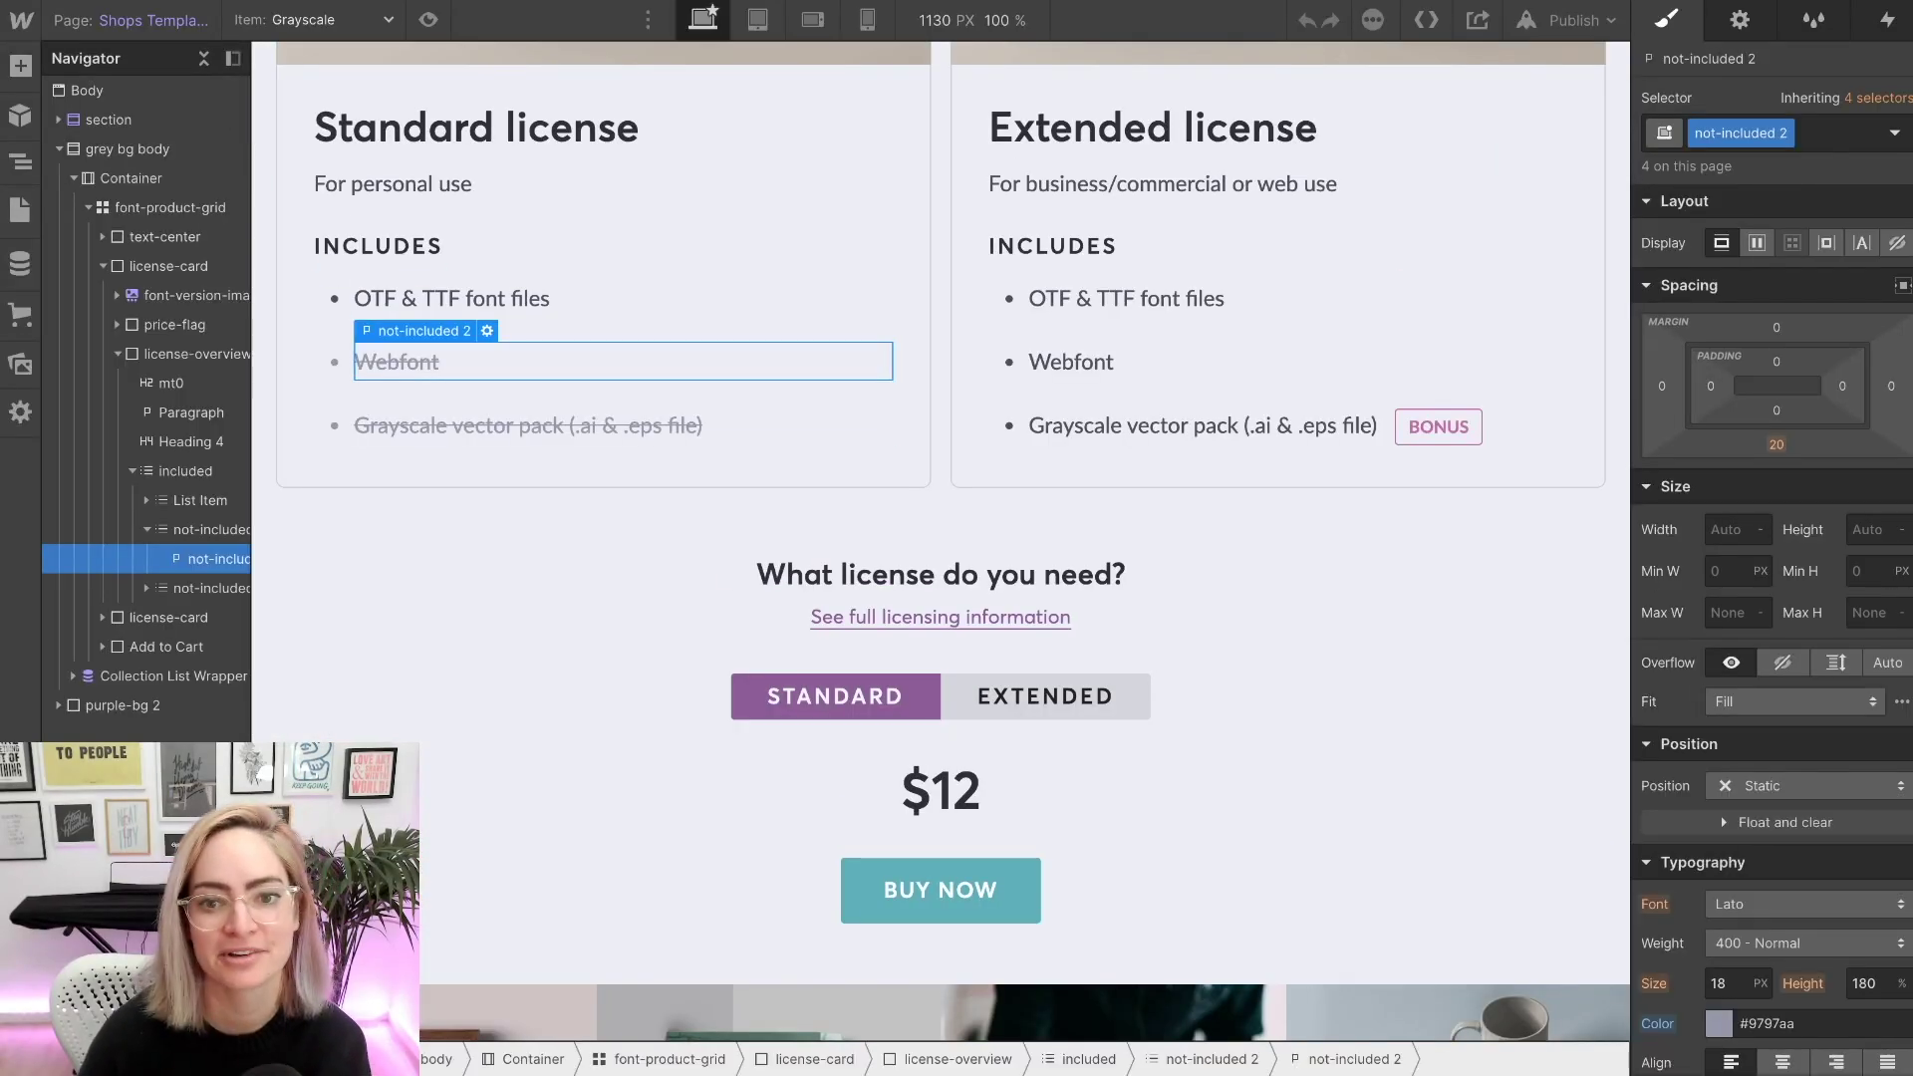
pyautogui.click(209, 529)
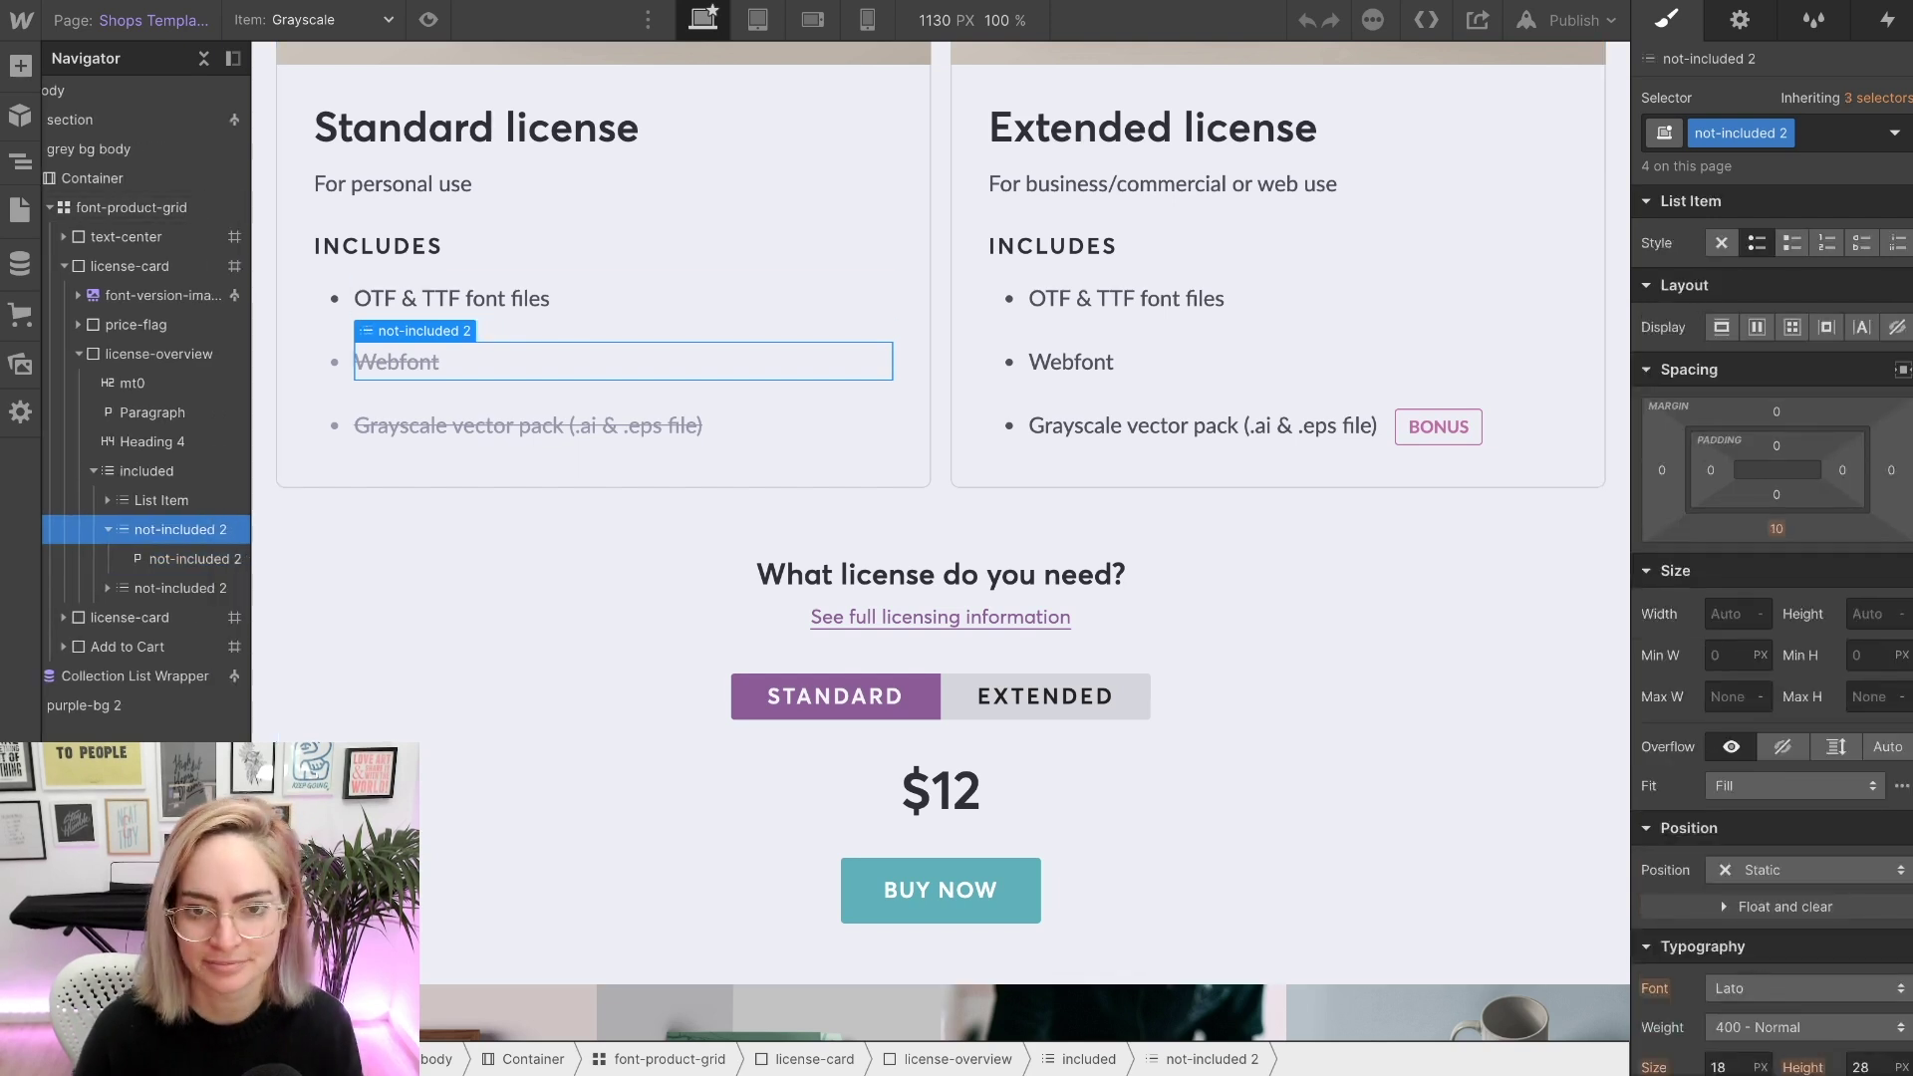
pyautogui.hotkey('ctrl', 'Return')
pyautogui.press('BackSpace')
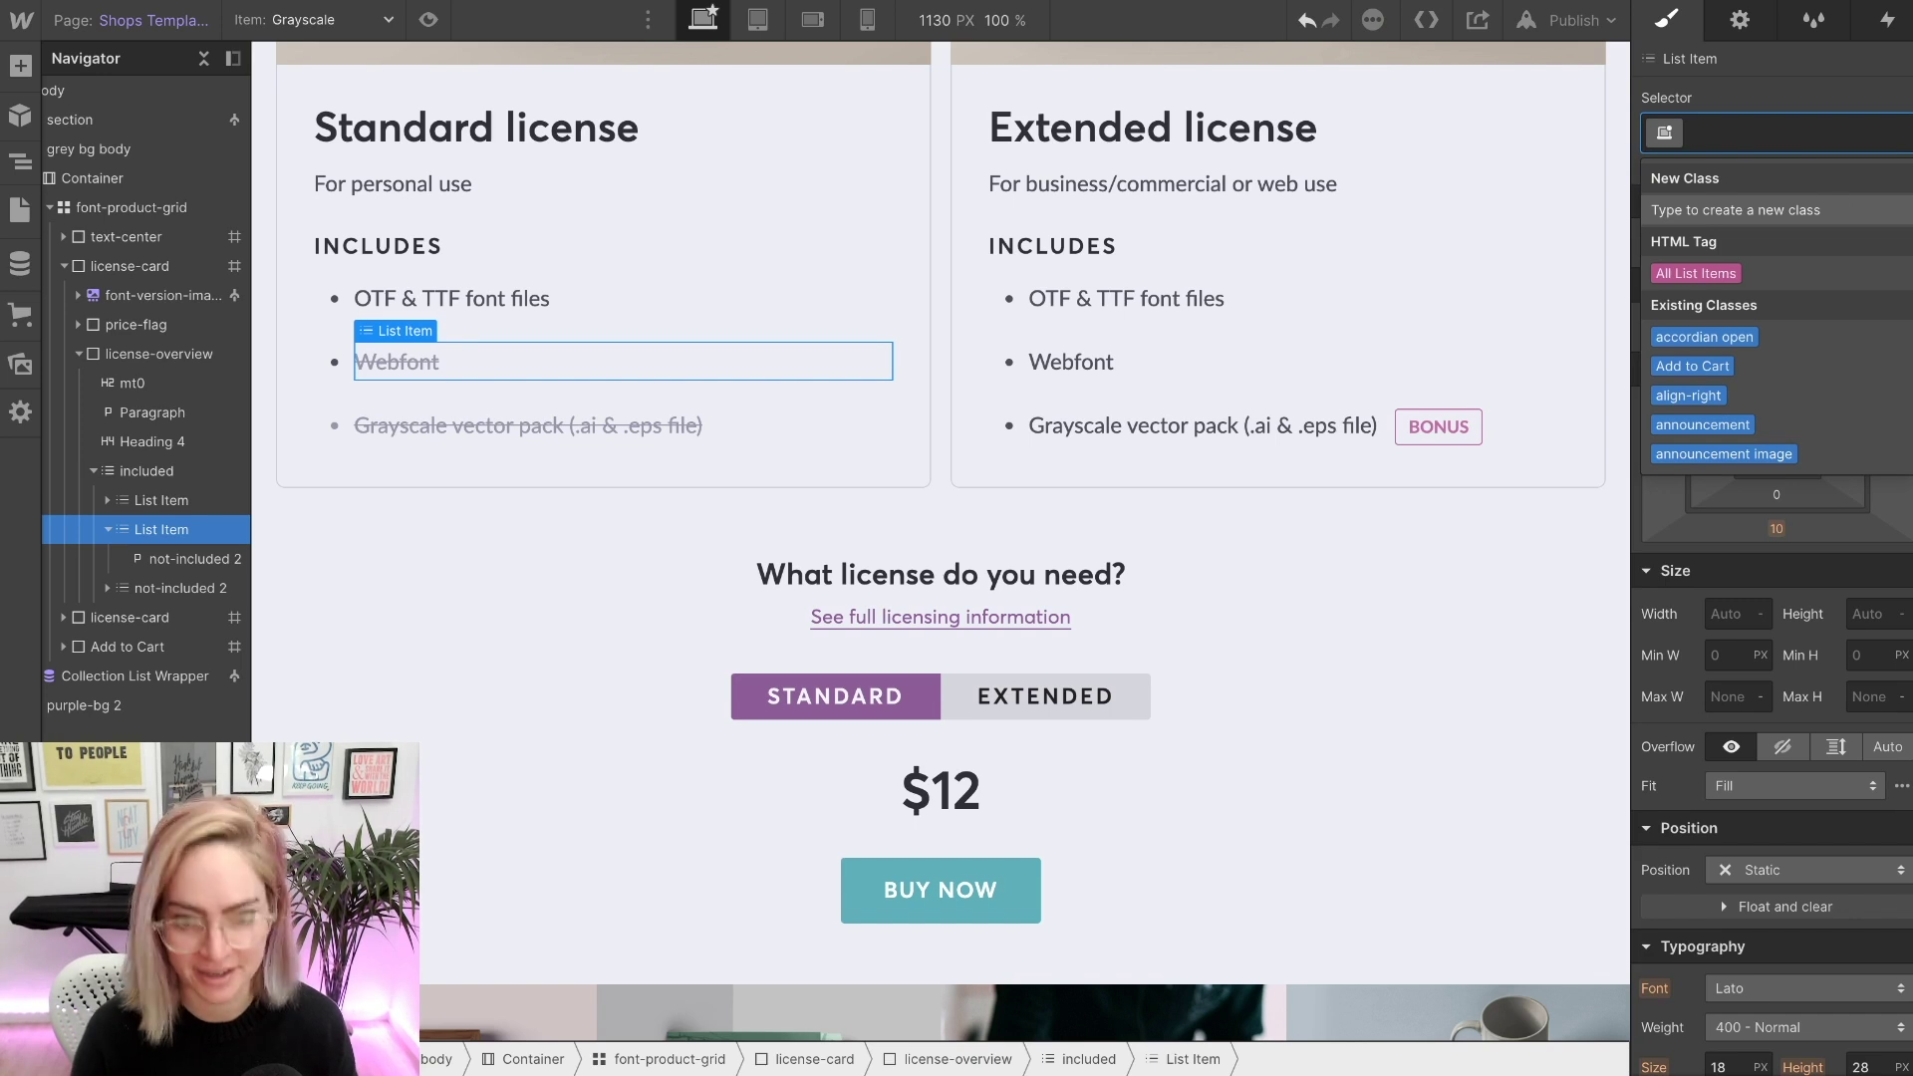
pyautogui.write('not')
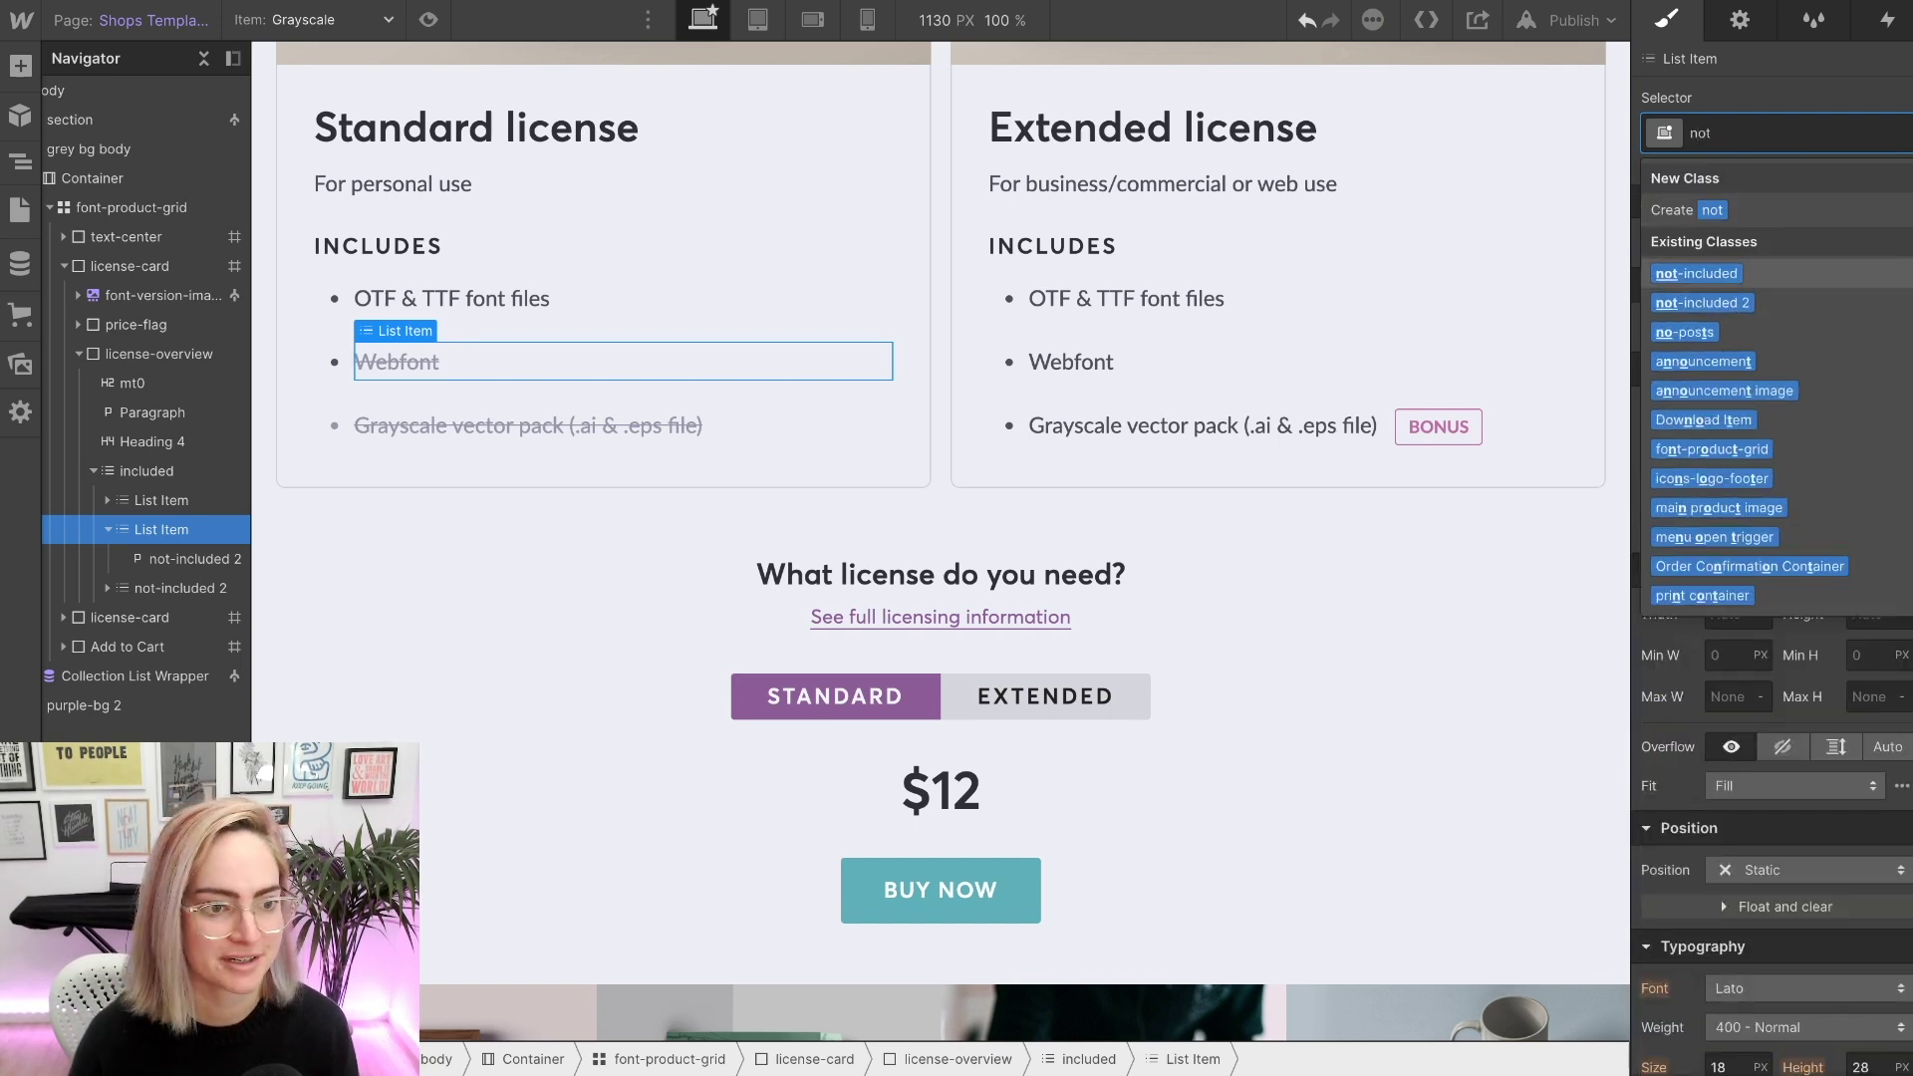
pyautogui.press('Return')
# - Replace the class of the Standard card's Grayscale vector pack list item with the existing not-included class
pyautogui.click(528, 426)
pyautogui.click(486, 394)
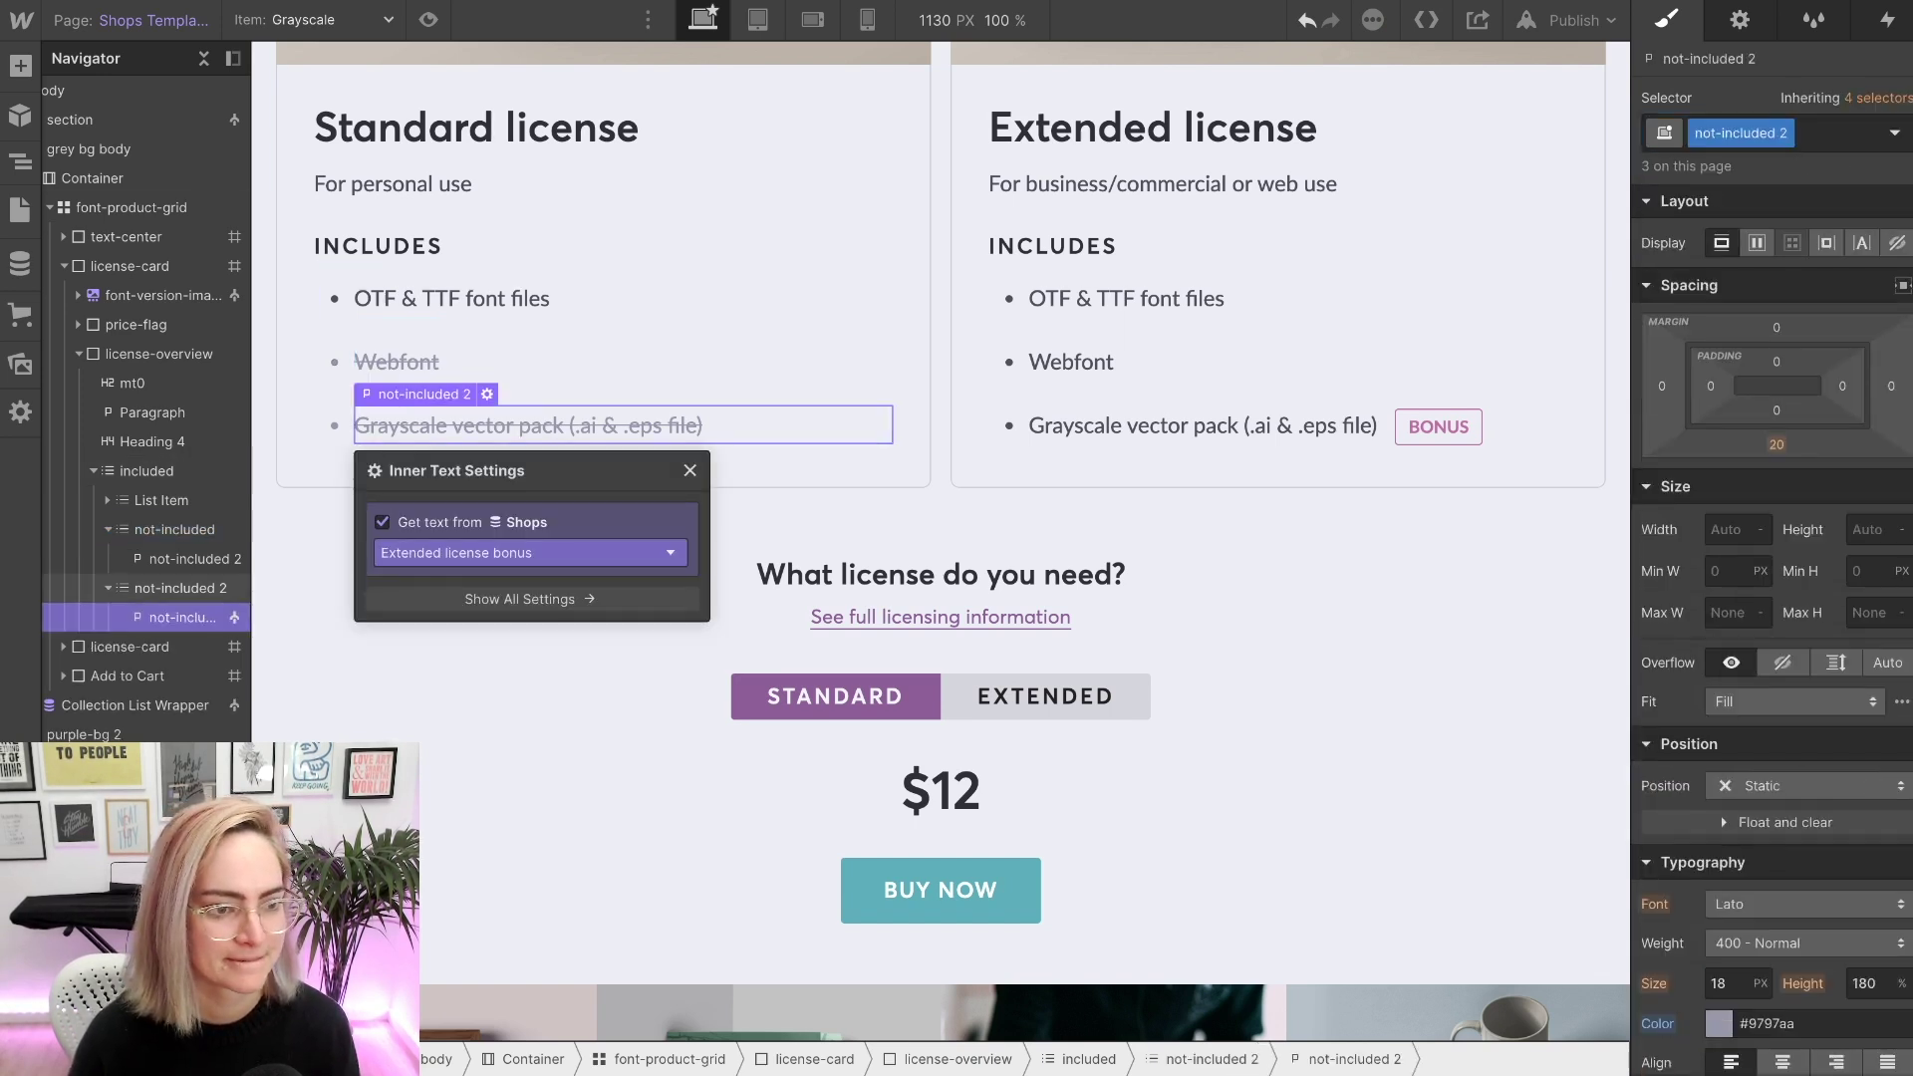
pyautogui.click(180, 588)
pyautogui.click(1839, 132)
pyautogui.press('BackSpace')
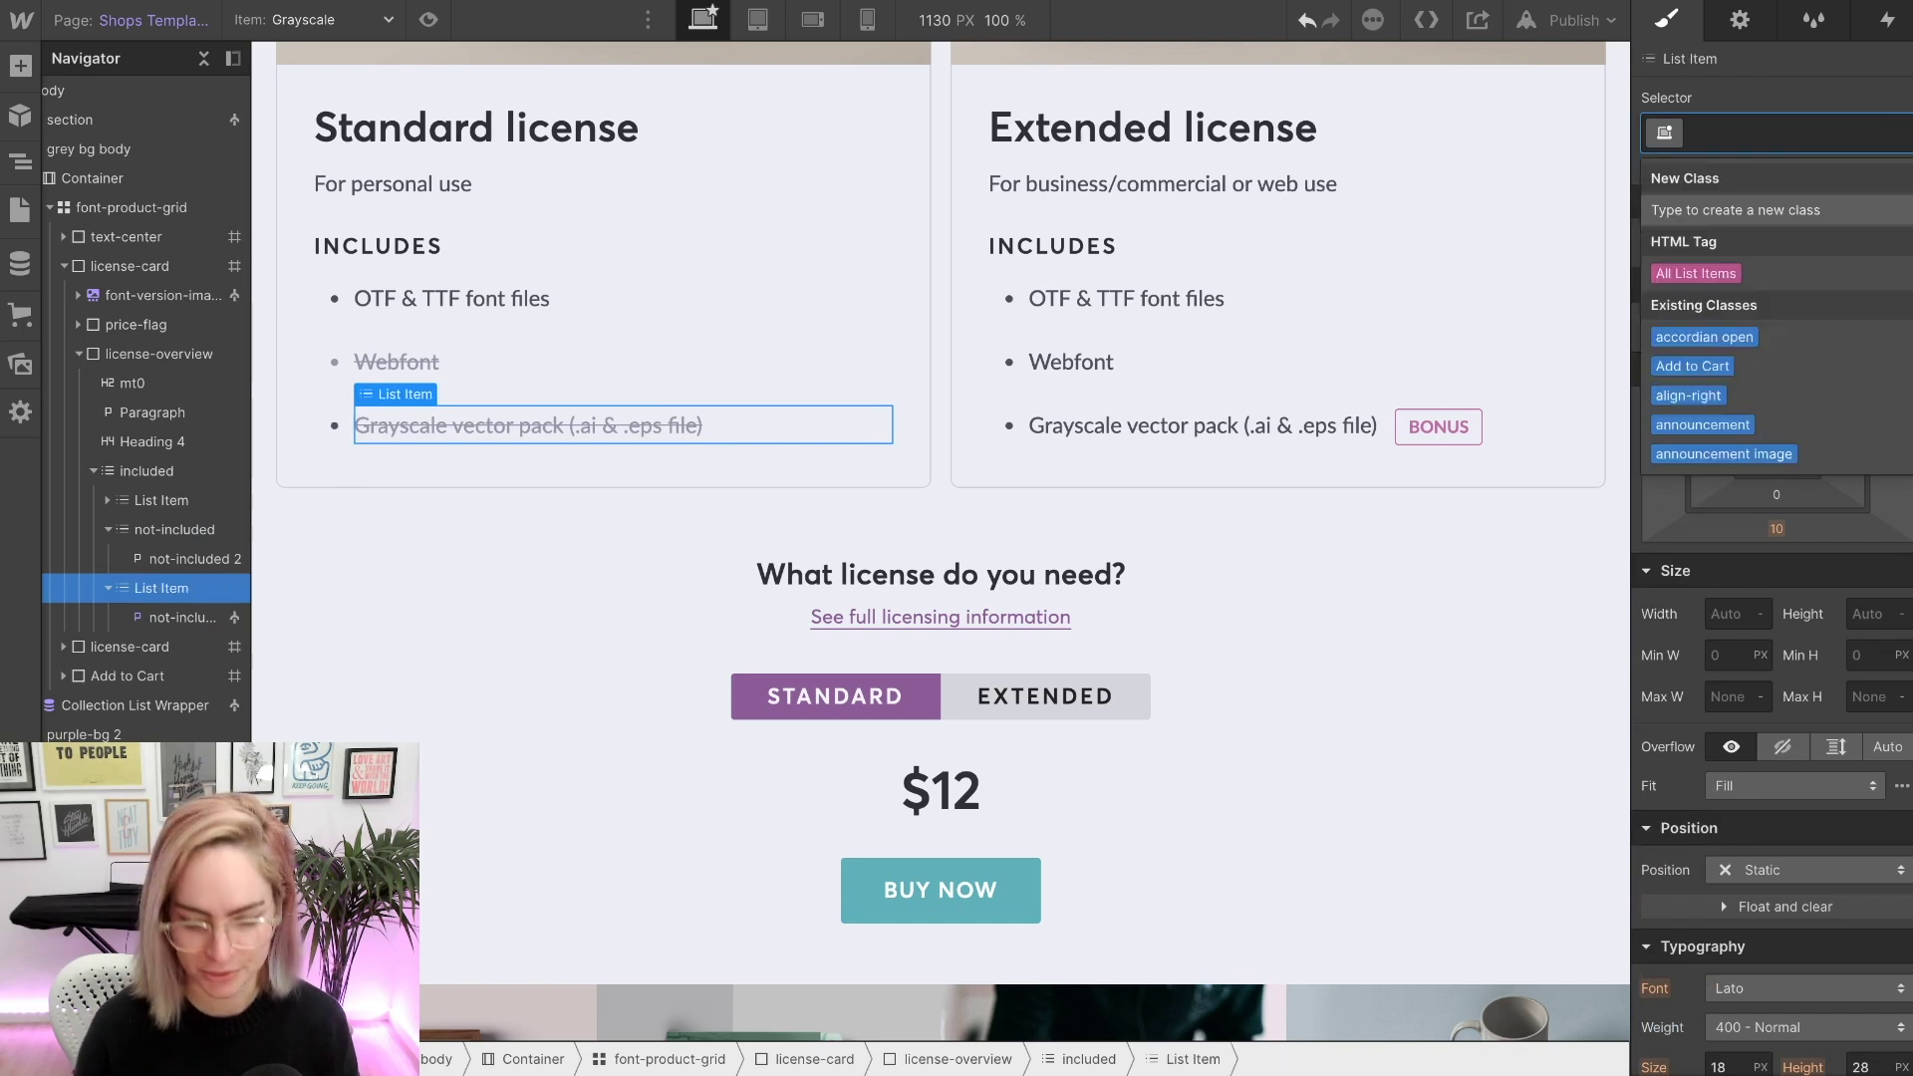
pyautogui.write('not')
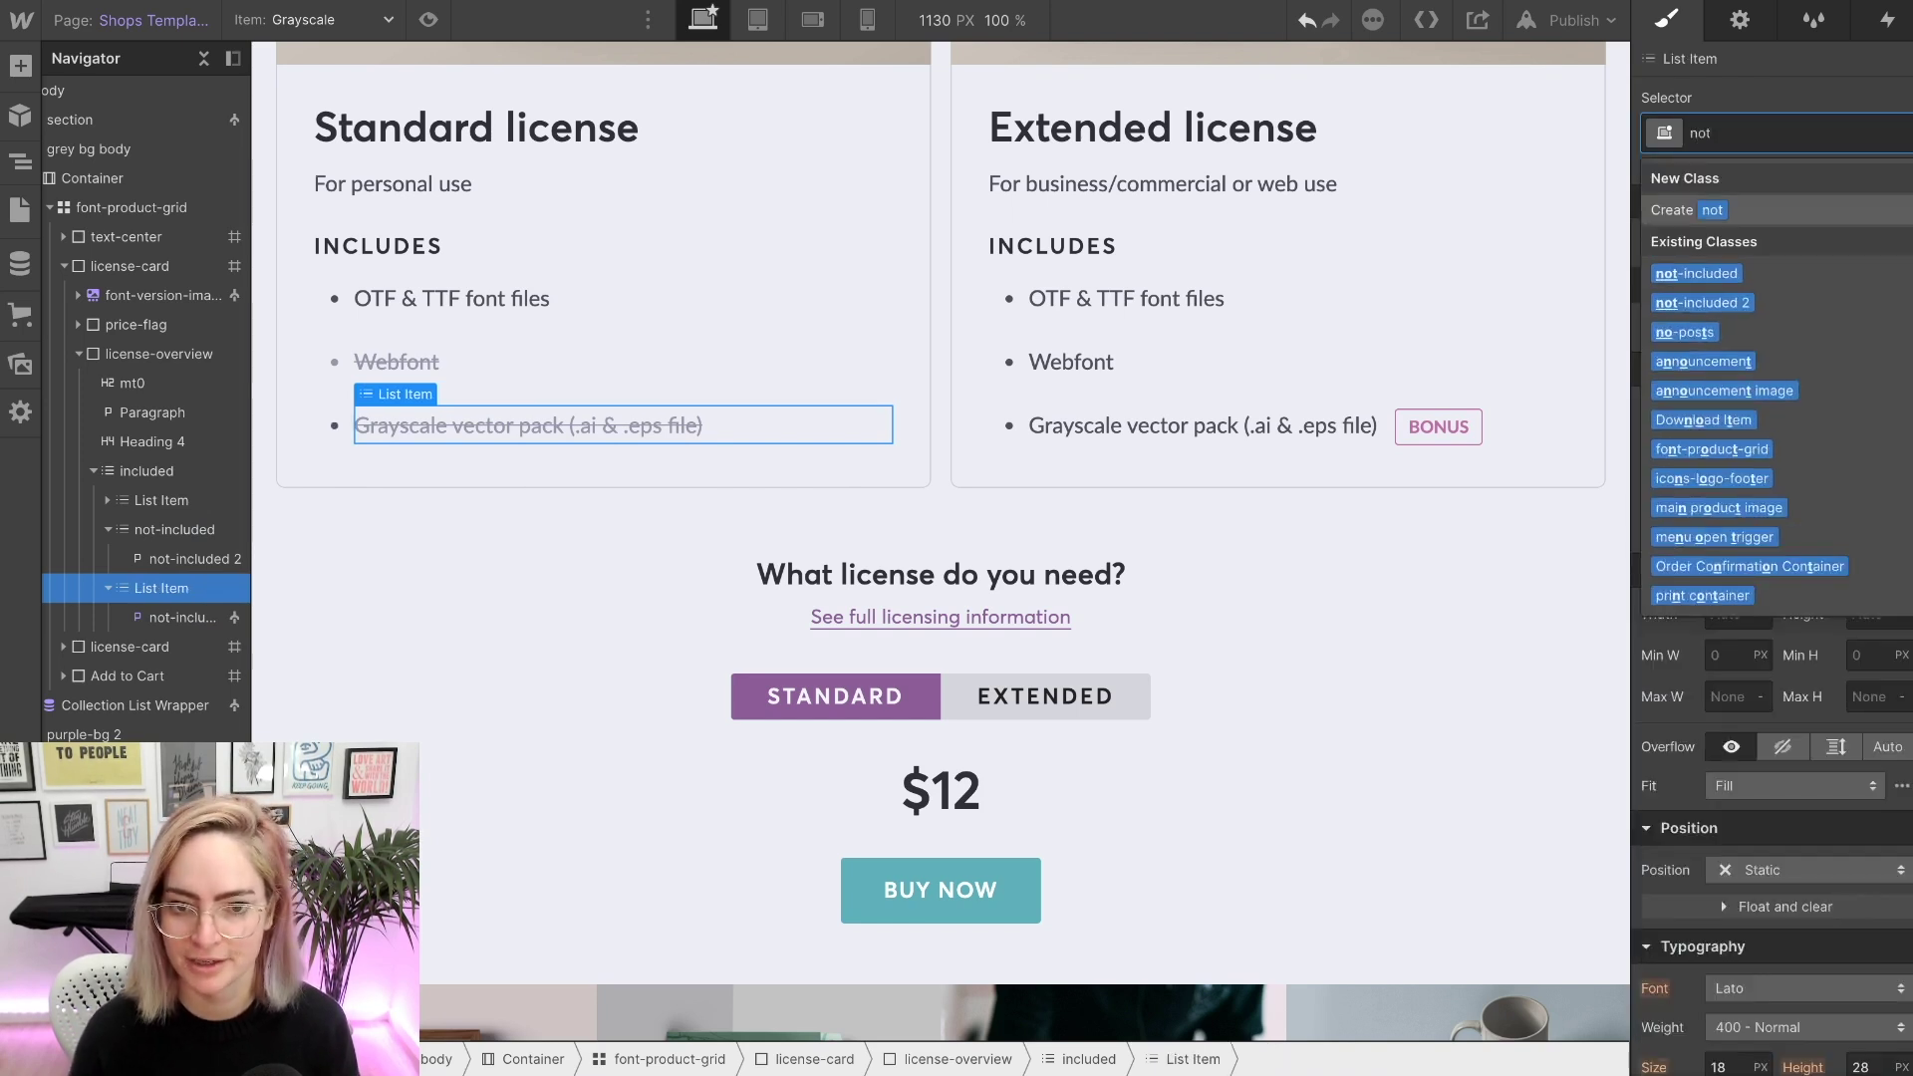
pyautogui.press('Down')
pyautogui.press('Return')
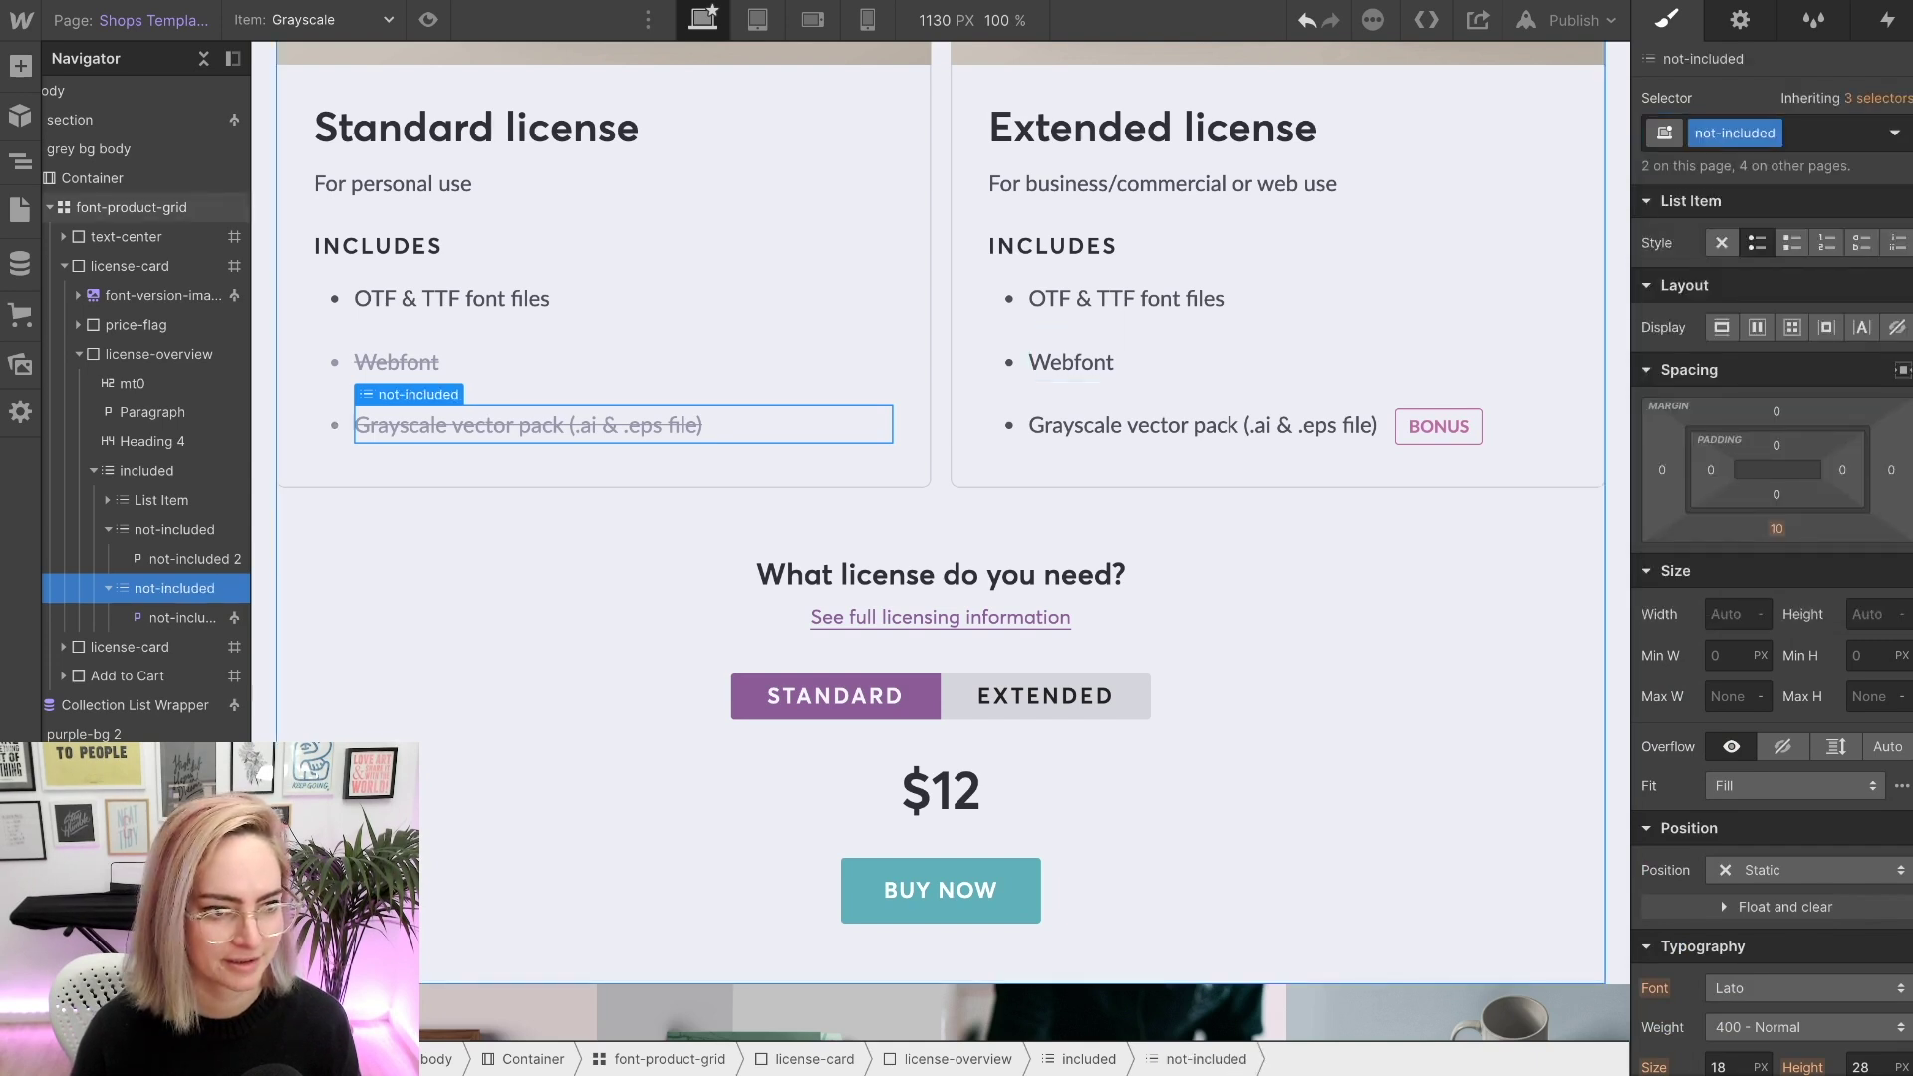
pyautogui.click(478, 697)
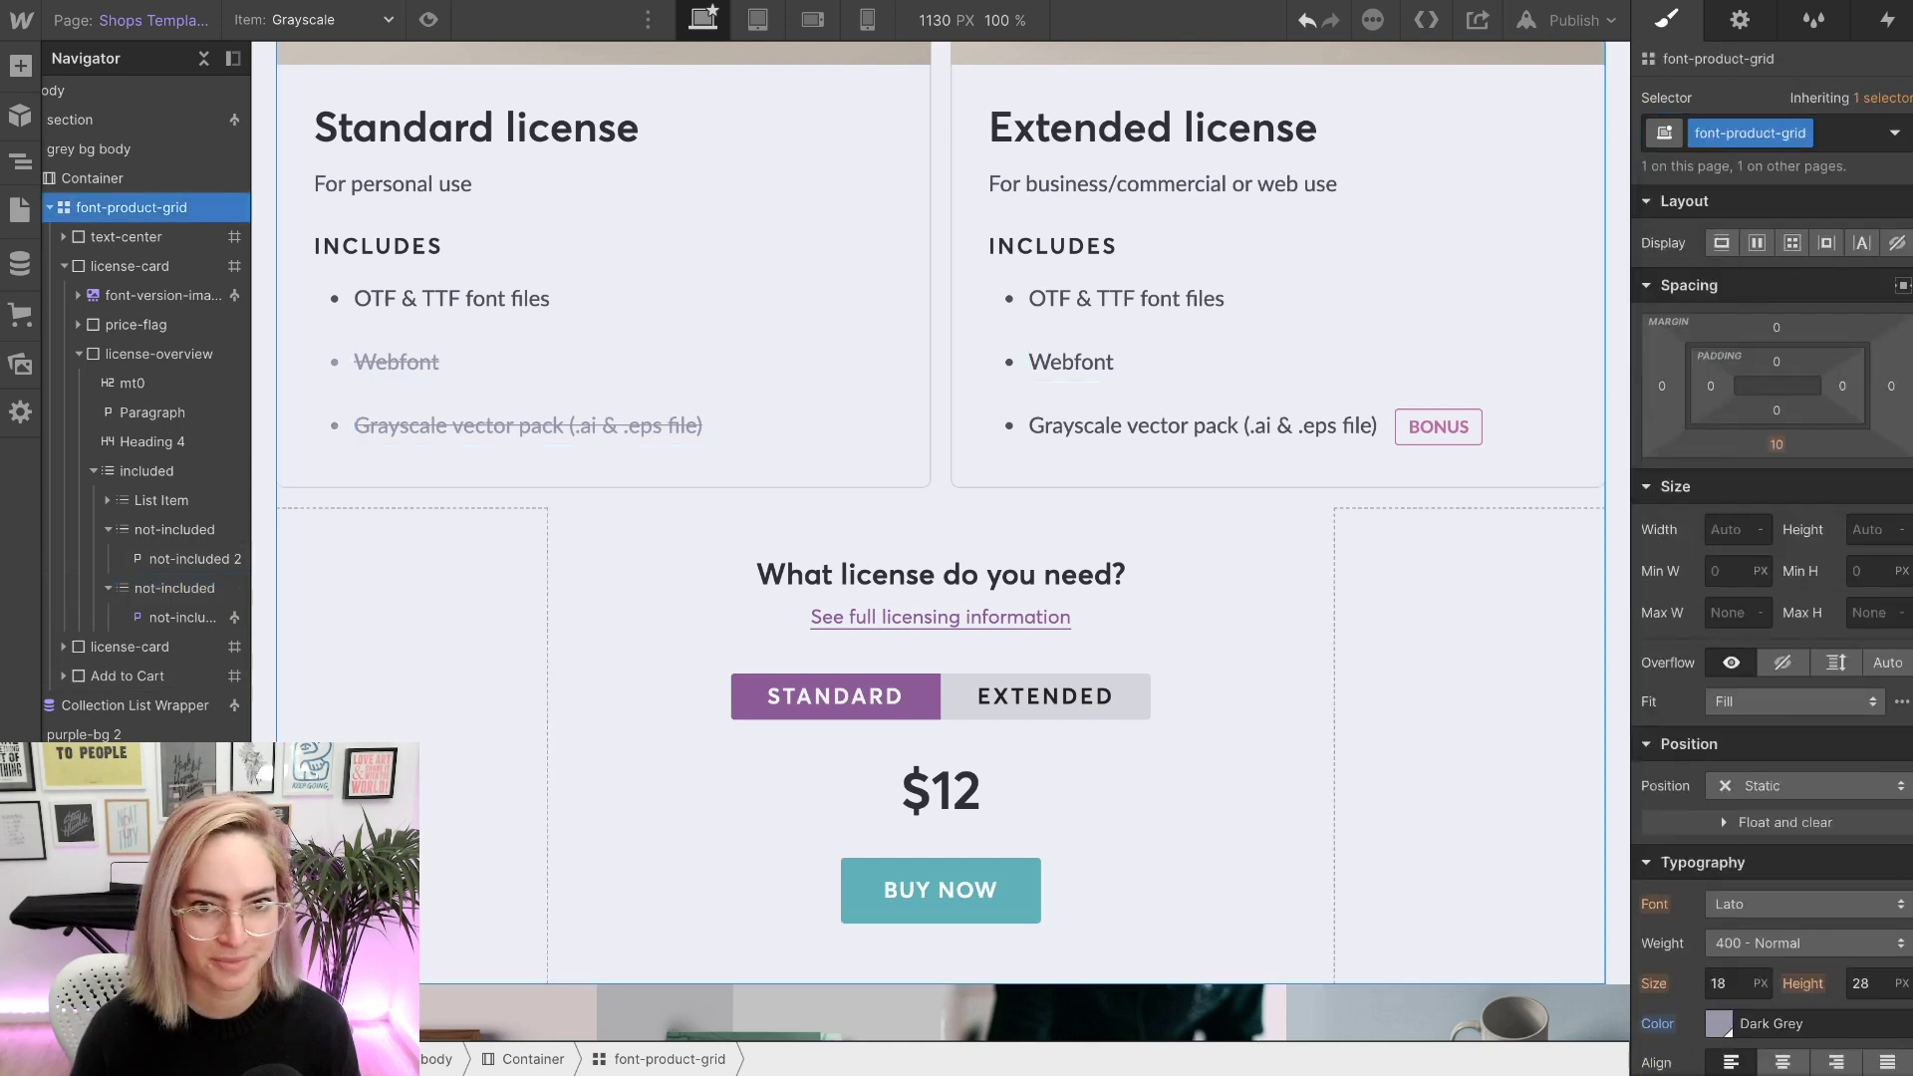
# - Publish the site to both selected domains and check the license cards and the rest of the live Grayscale page
pyautogui.click(1575, 20)
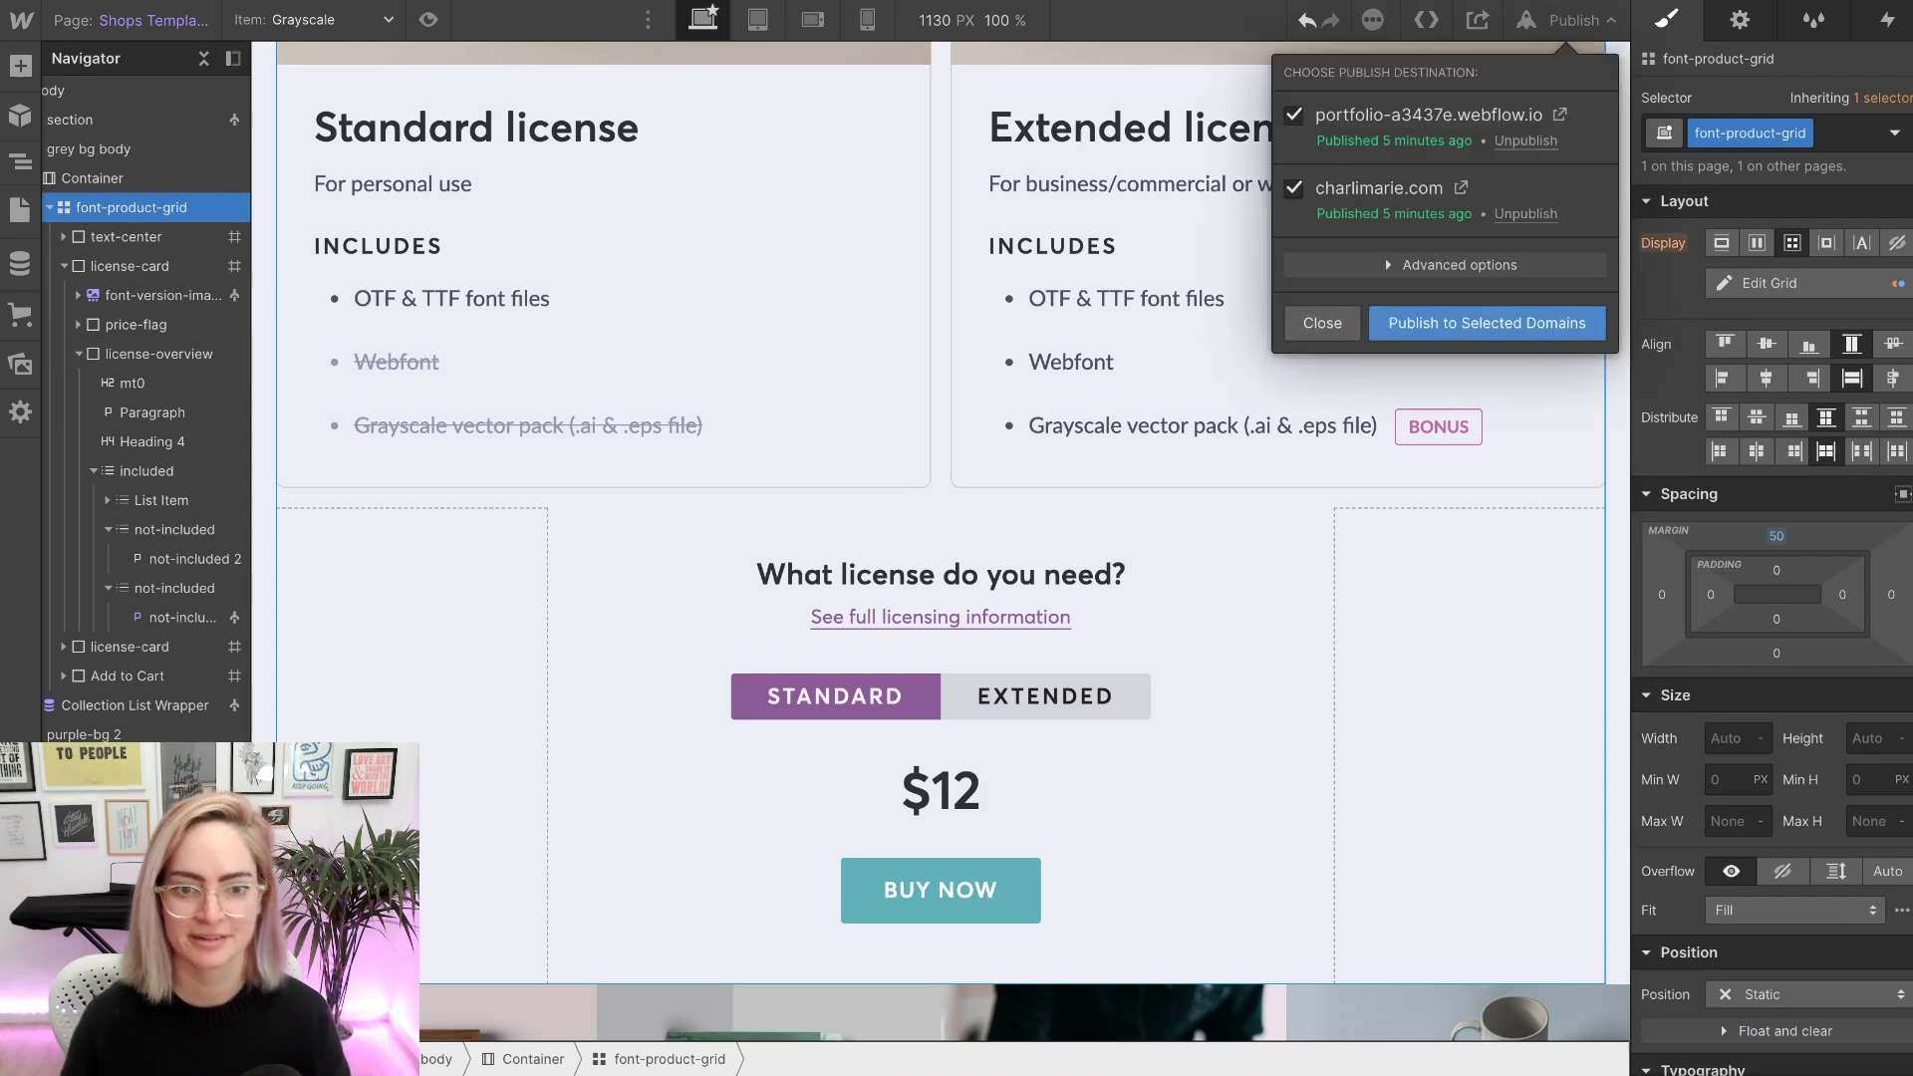
pyautogui.click(1486, 323)
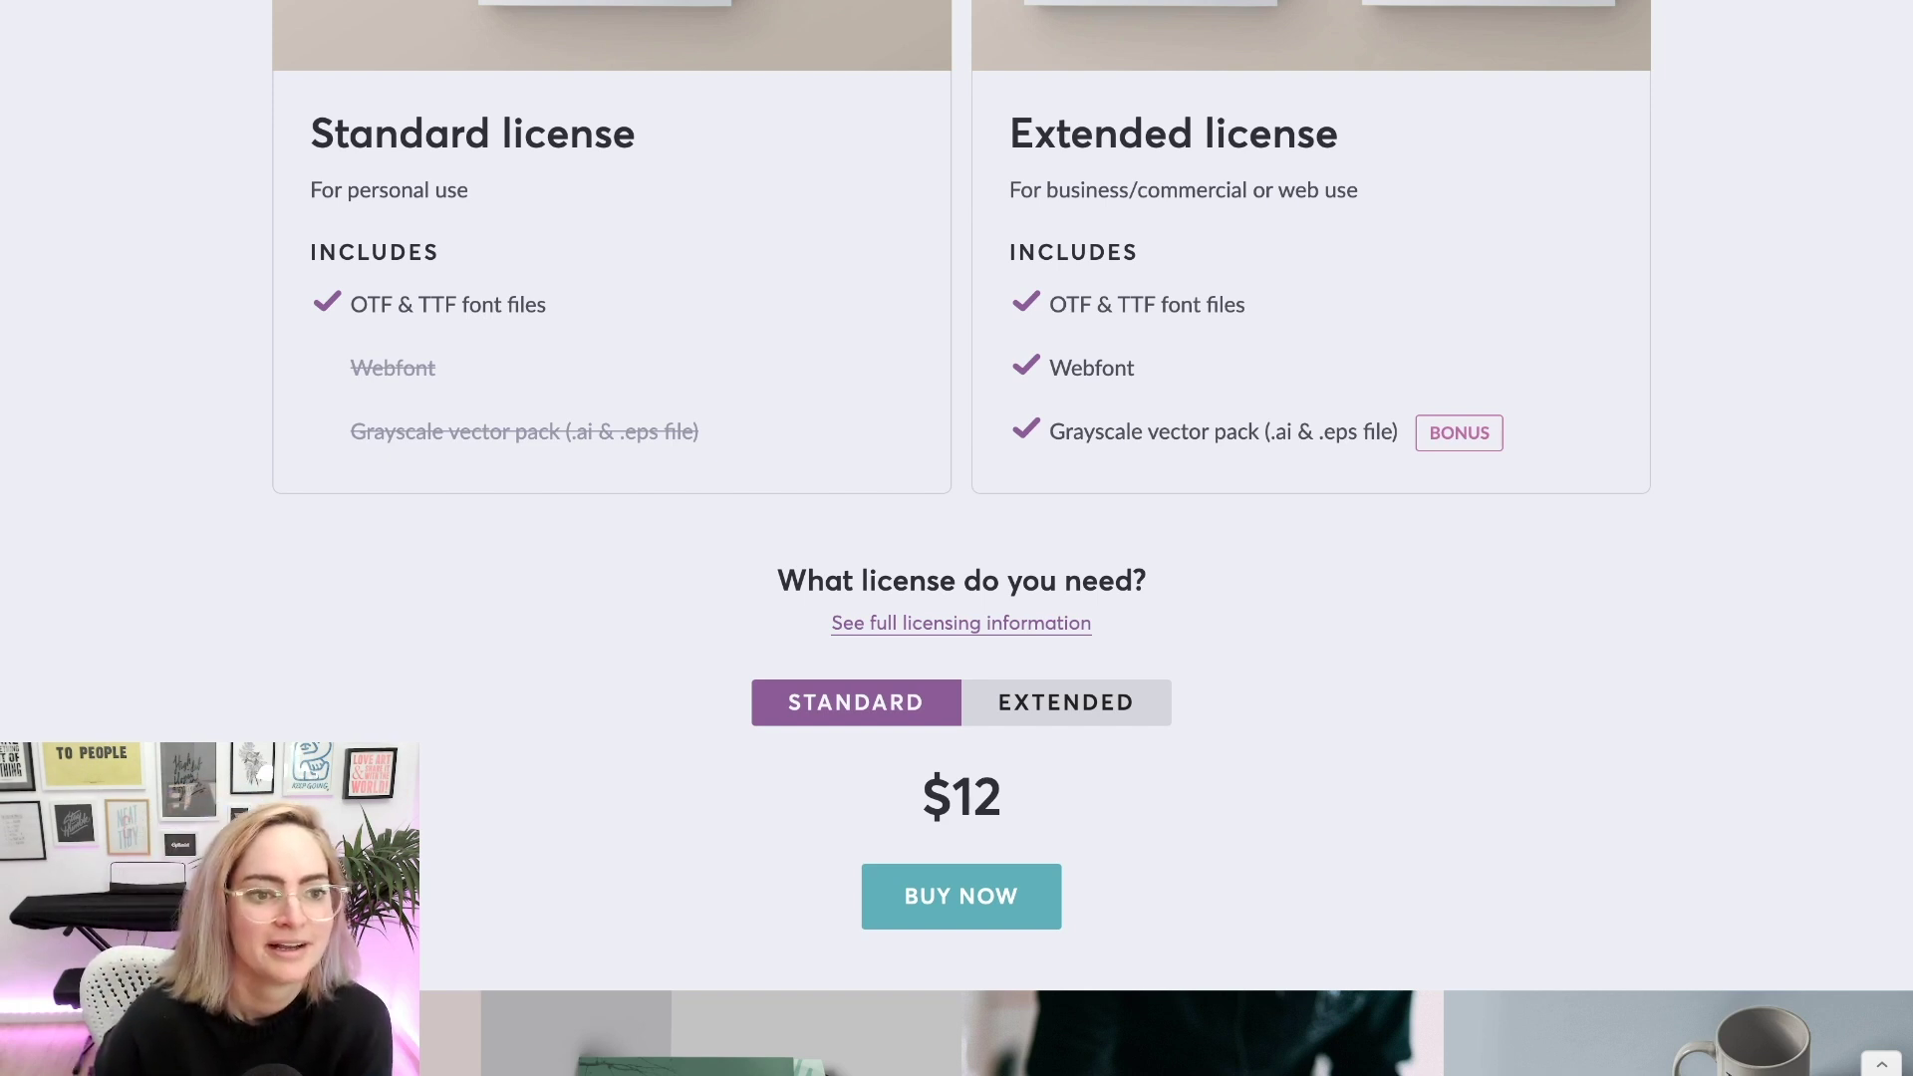
pyautogui.press('Home')
pyautogui.press('End')
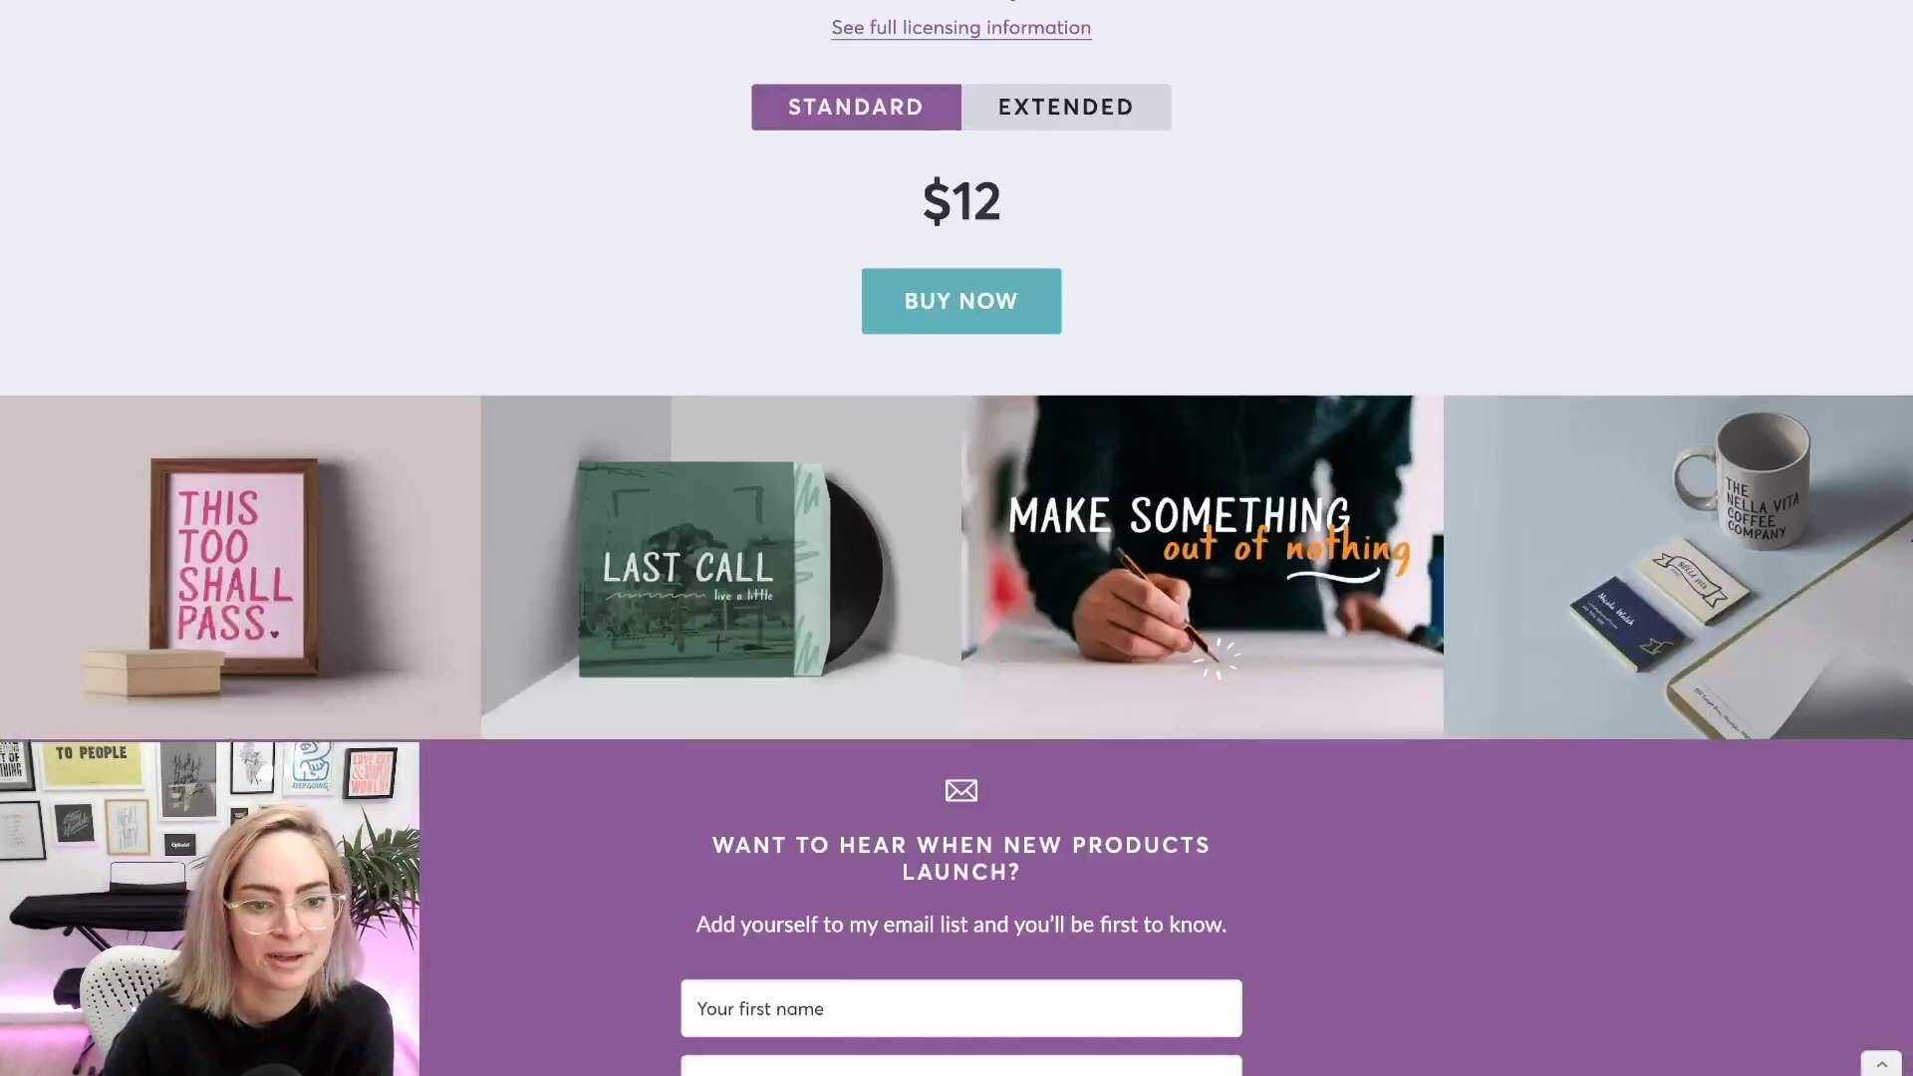